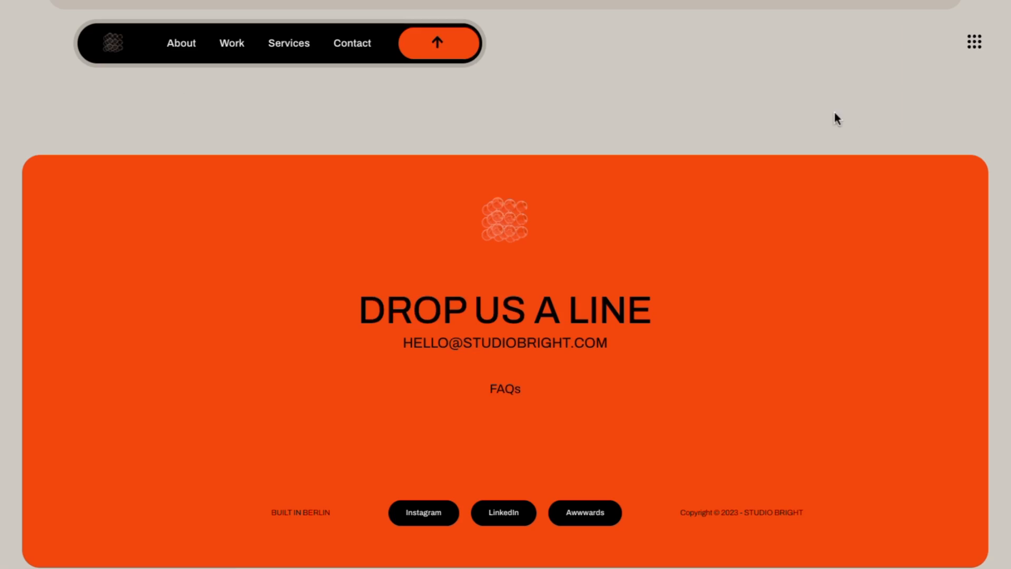
# Try the finished agency site's navigation by going back to the start, then to the Services, Work and About sections.
pyautogui.click(445, 58)
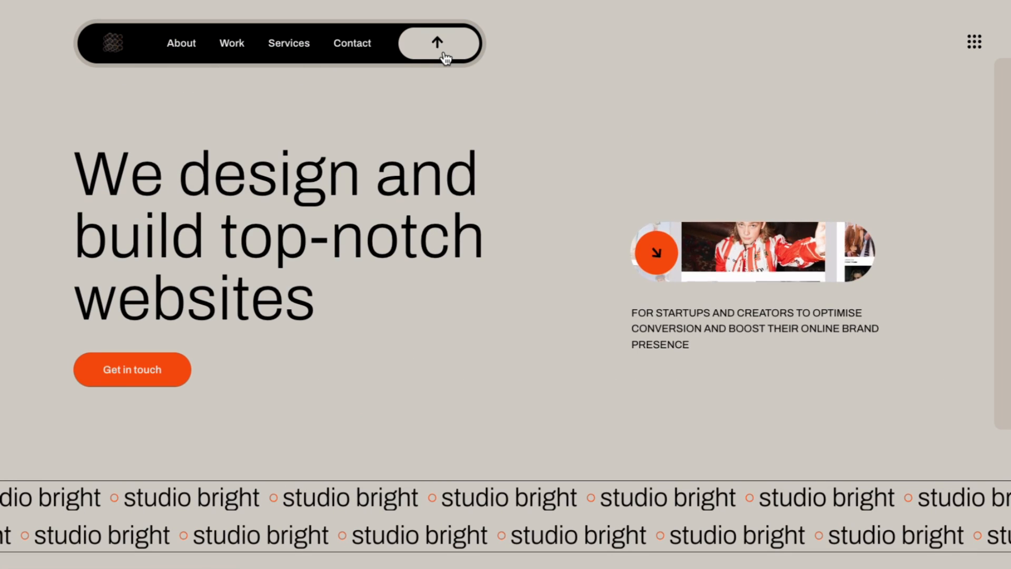
pyautogui.click(293, 53)
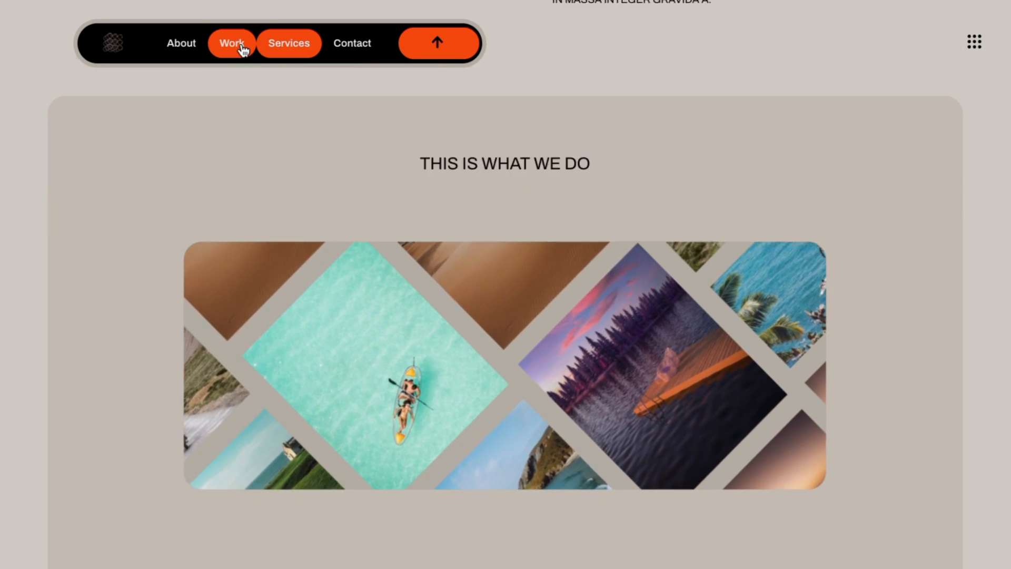
pyautogui.click(242, 49)
pyautogui.click(196, 49)
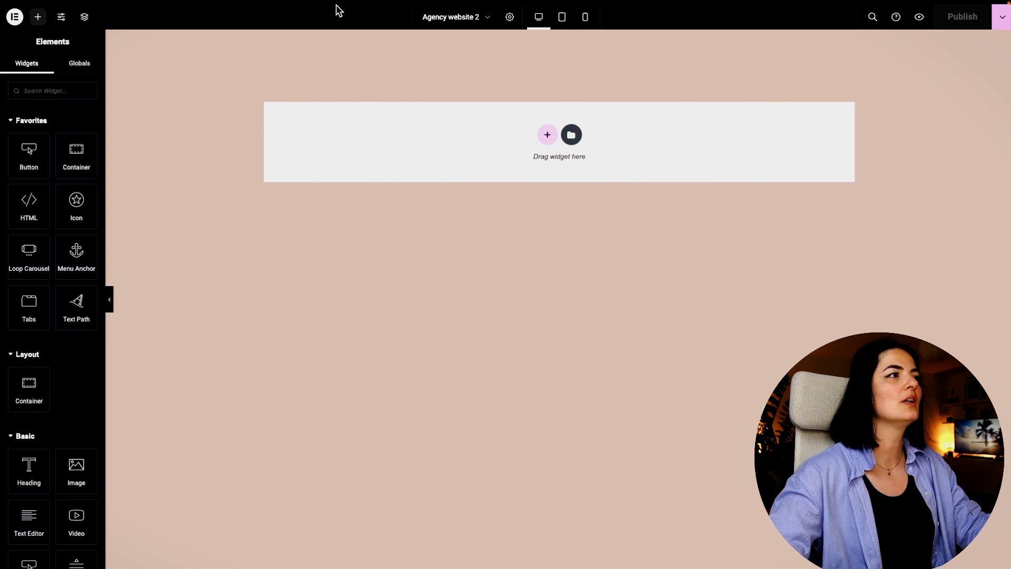
# Open the site's Global Colors settings, widen the settings area and look through the style guide's color palette.
pyautogui.click(62, 22)
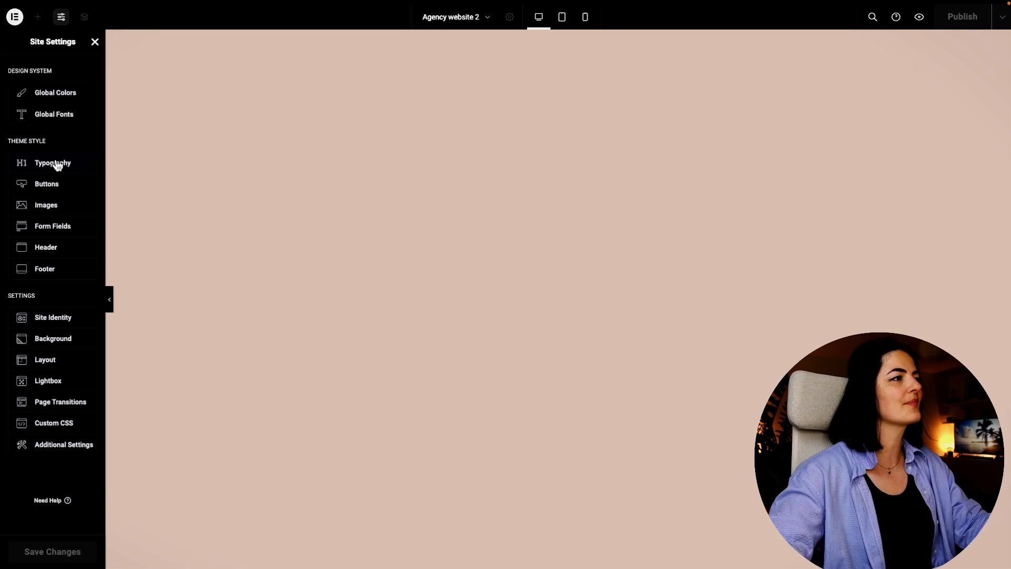
pyautogui.click(65, 93)
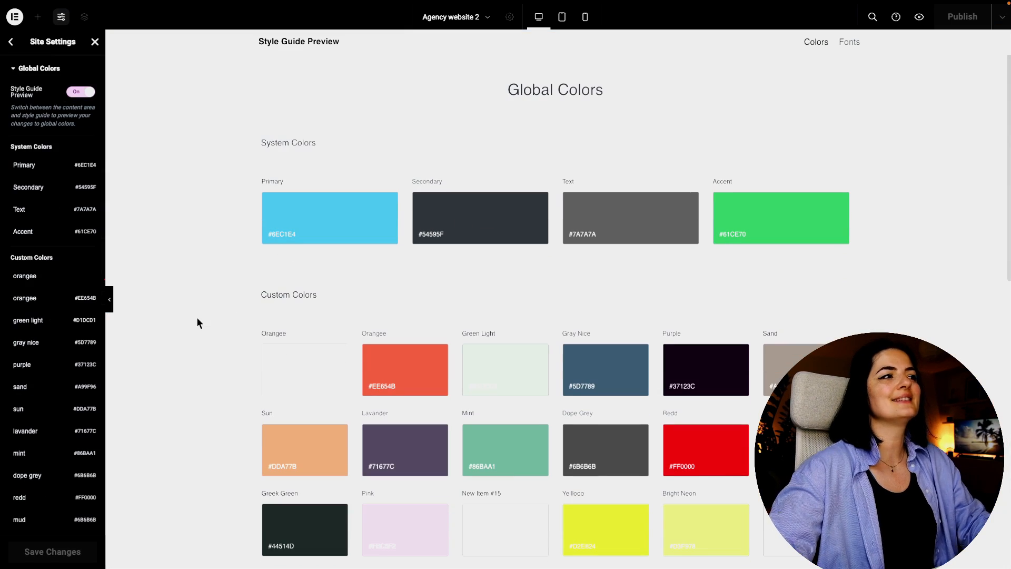
pyautogui.moveTo(107, 253); pyautogui.dragTo(261, 238)
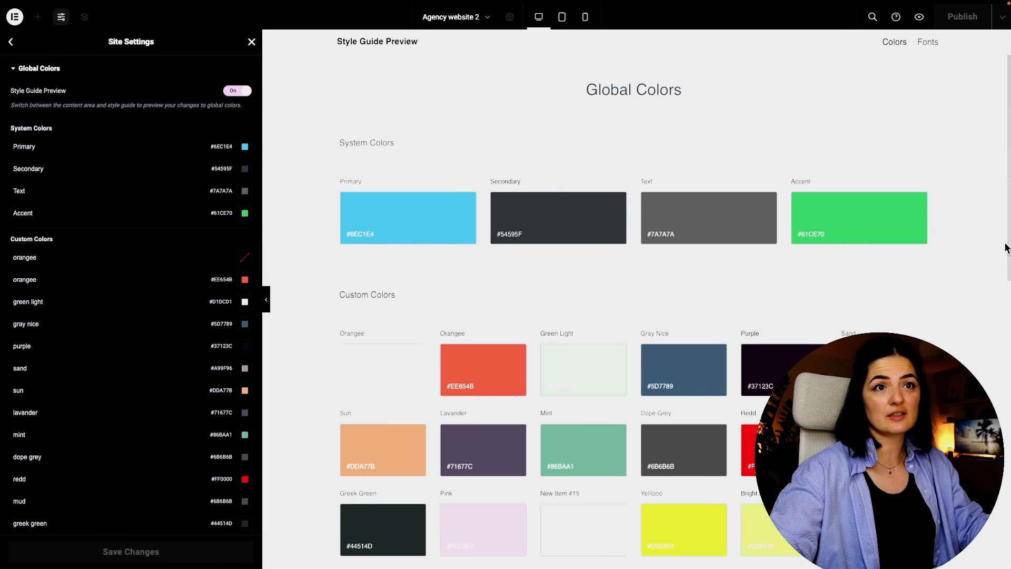
pyautogui.moveTo(1008, 245); pyautogui.dragTo(1005, 367)
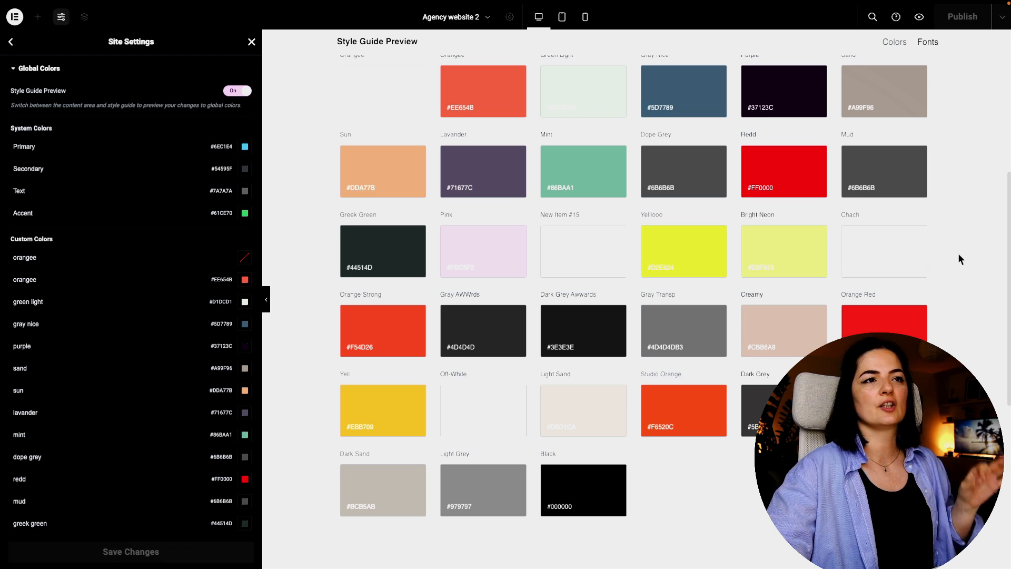
# Review the full list of custom colors with Style Guide Preview off, and re-enable the preview to examine the swatches.
pyautogui.click(240, 91)
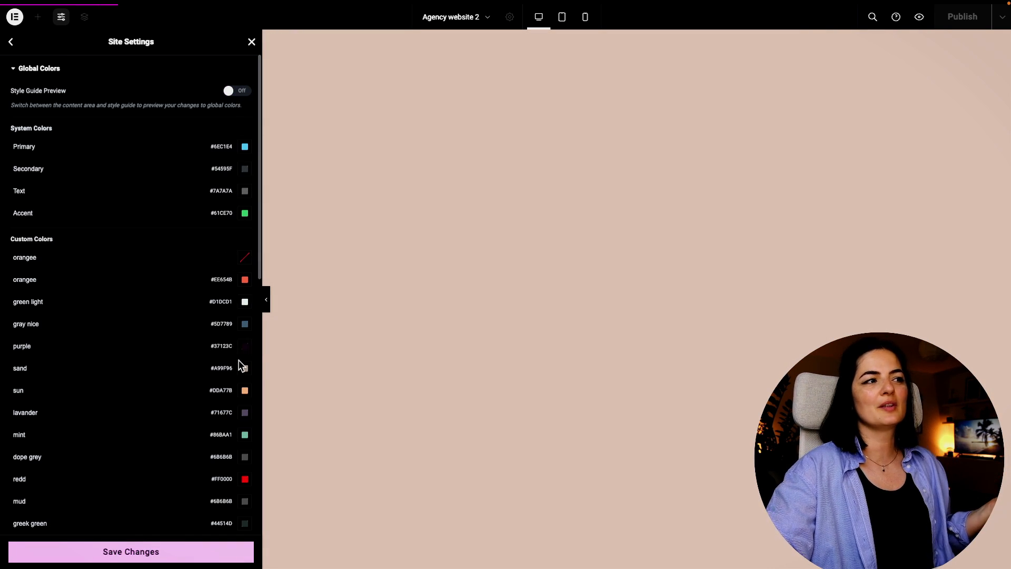
pyautogui.scroll(-3, 240, 364)
pyautogui.scroll(-7, 241, 364)
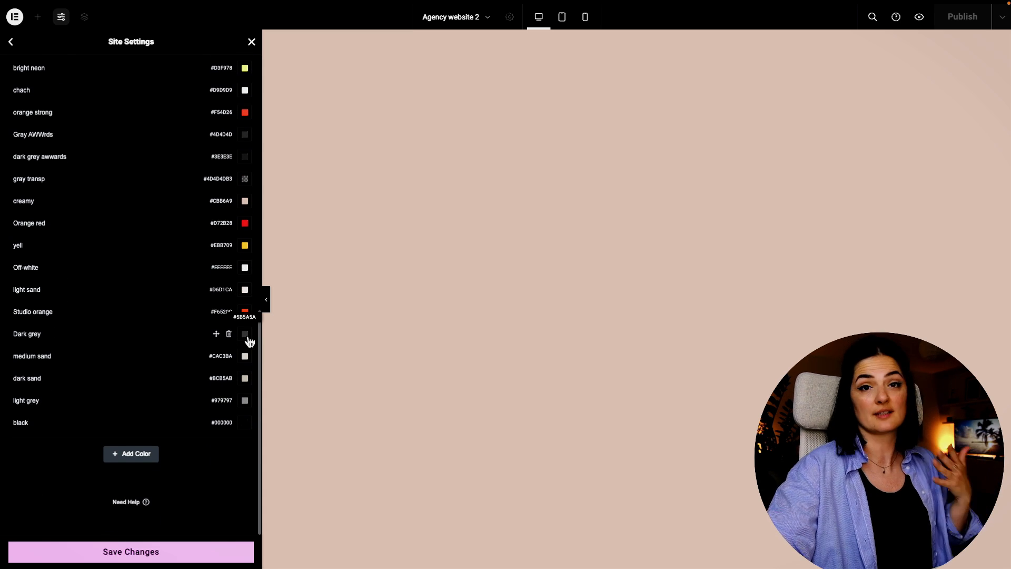
pyautogui.scroll(6, 249, 342)
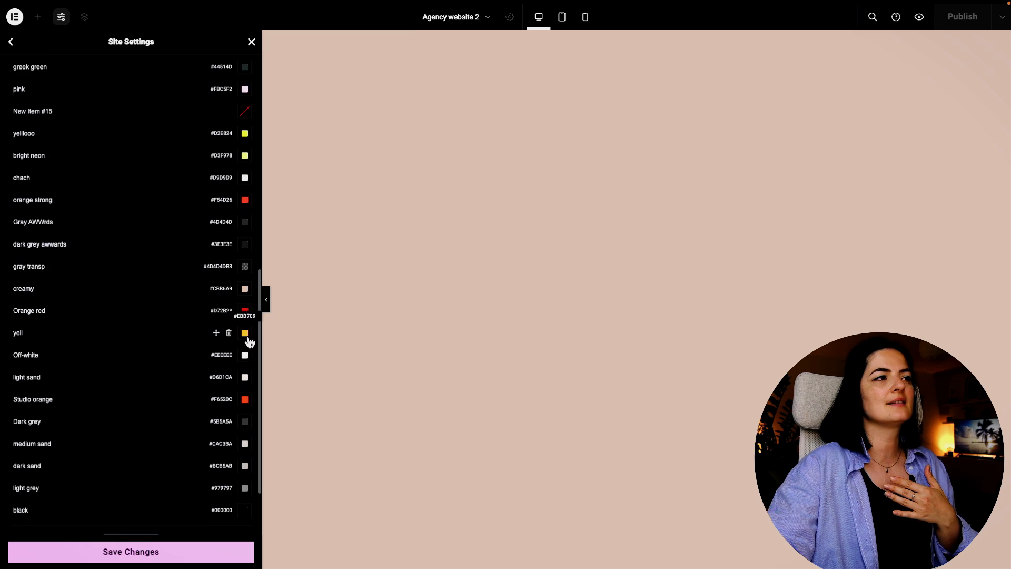
pyautogui.scroll(2, 250, 342)
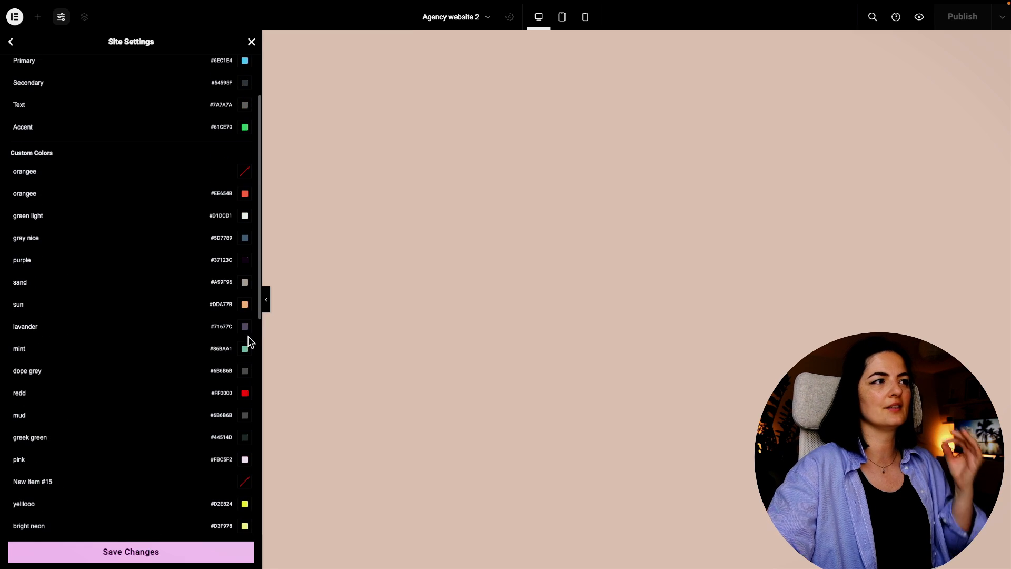
pyautogui.scroll(2, 250, 342)
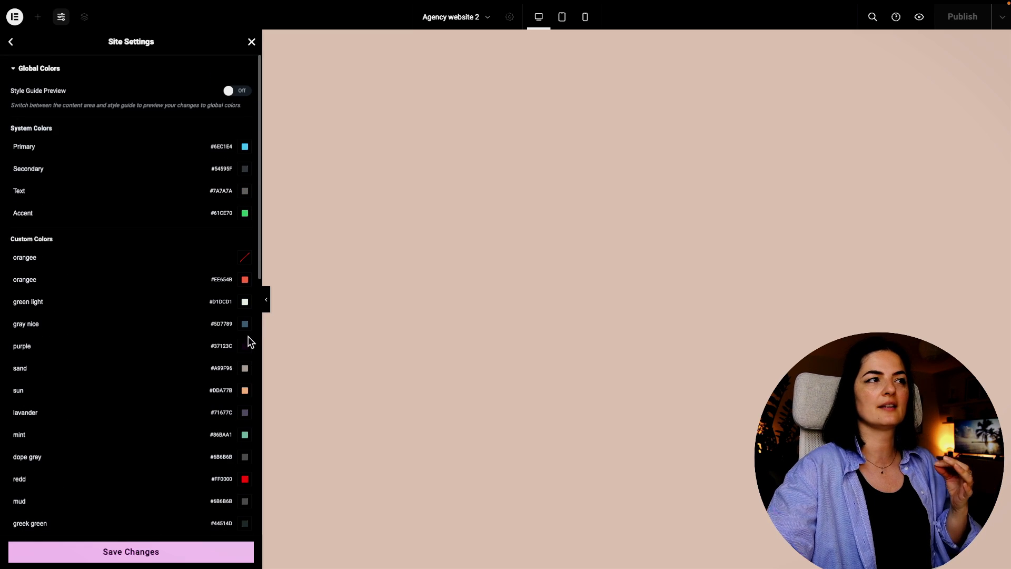
pyautogui.click(237, 92)
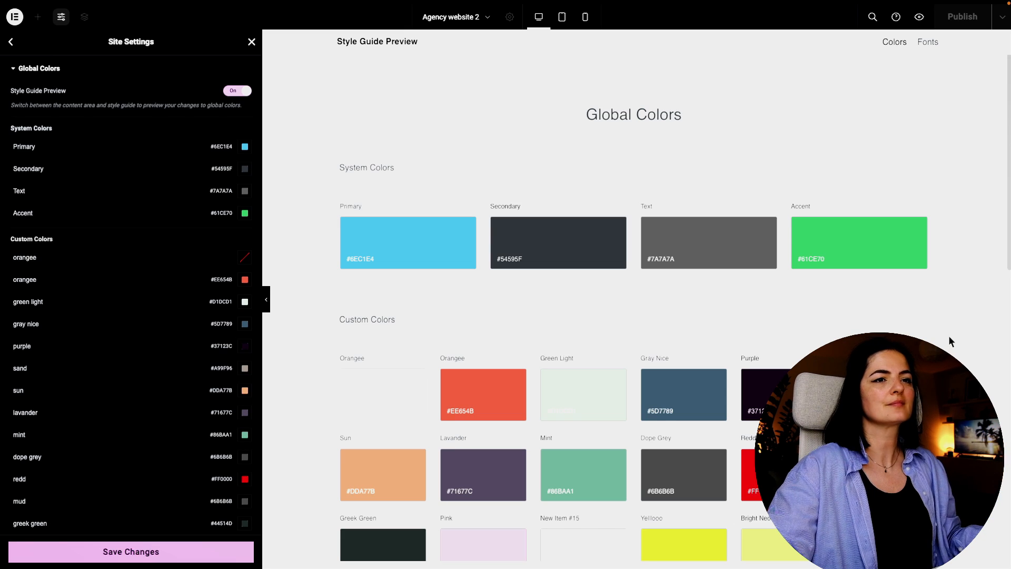
pyautogui.moveTo(1007, 269); pyautogui.dragTo(1008, 466)
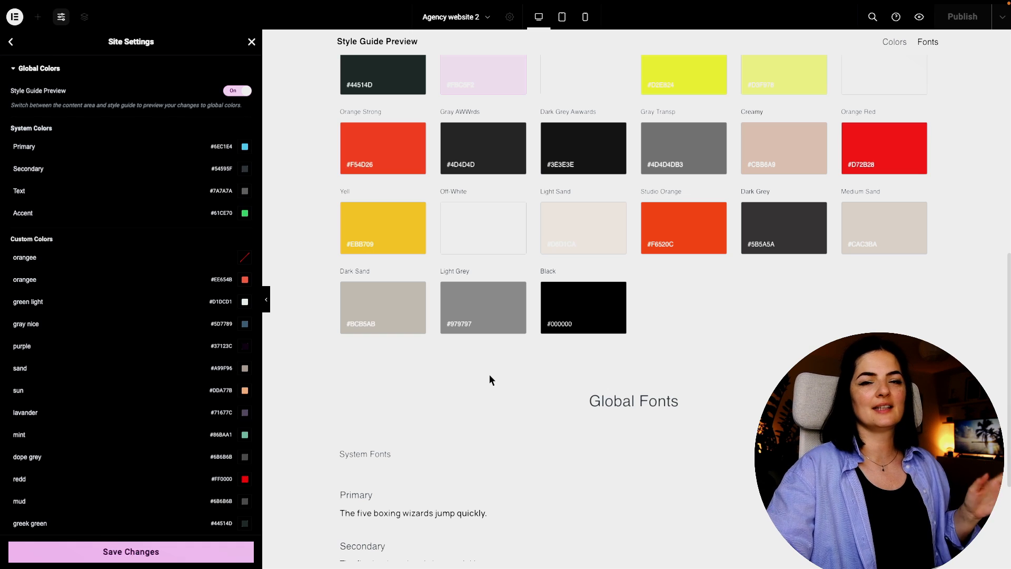
# Add a new custom global color and set it to the bright red #F71A1A.
pyautogui.scroll(-10, 99, 440)
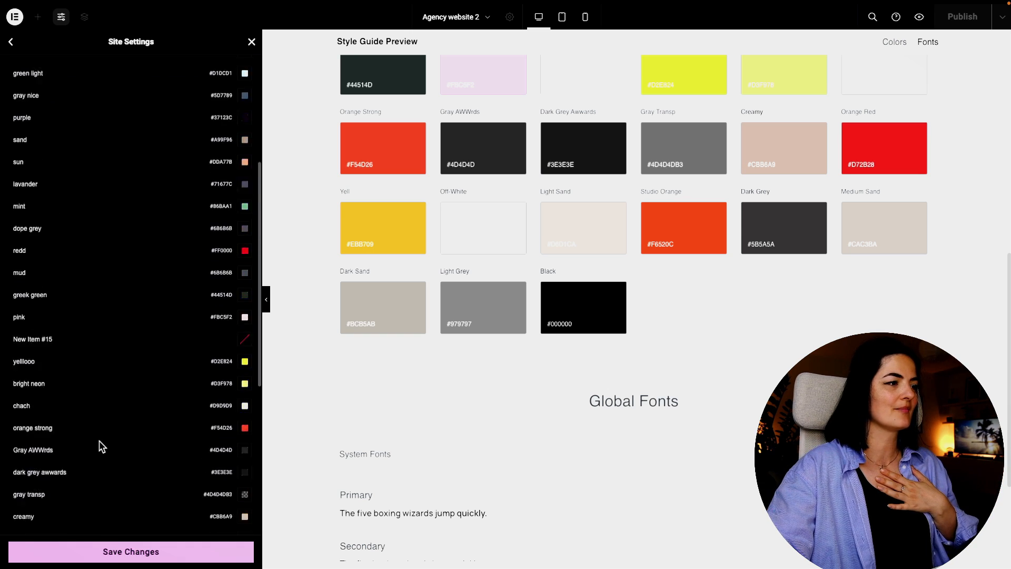
pyautogui.click(128, 456)
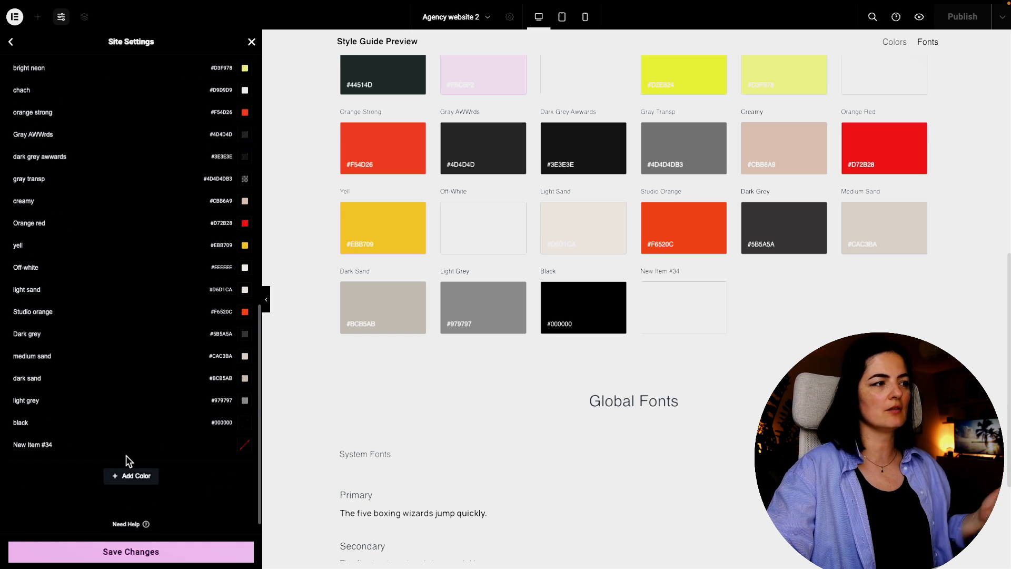
pyautogui.click(245, 447)
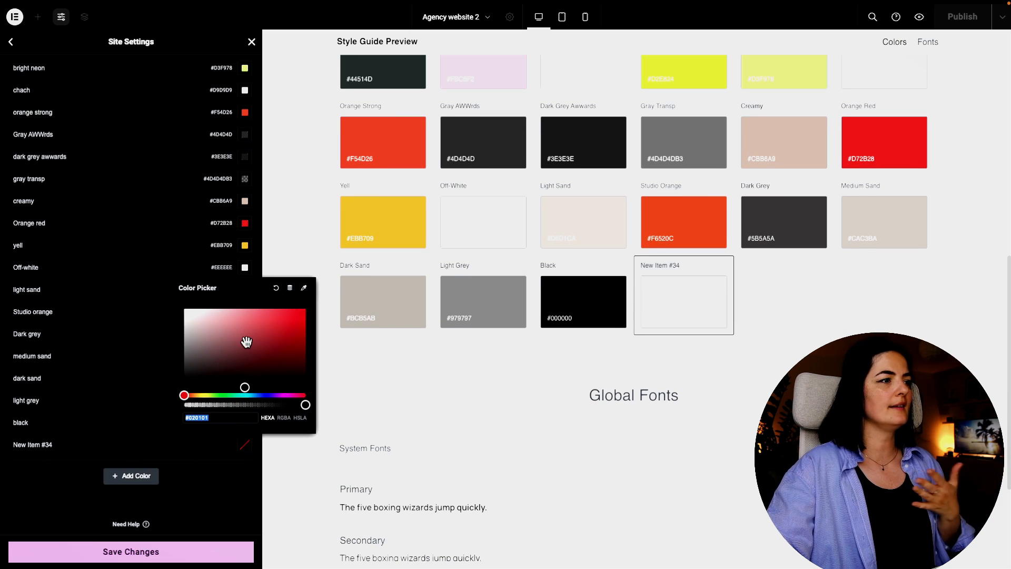
pyautogui.click(227, 417)
pyautogui.moveTo(213, 417); pyautogui.dragTo(191, 419)
pyautogui.moveTo(254, 348); pyautogui.dragTo(297, 319)
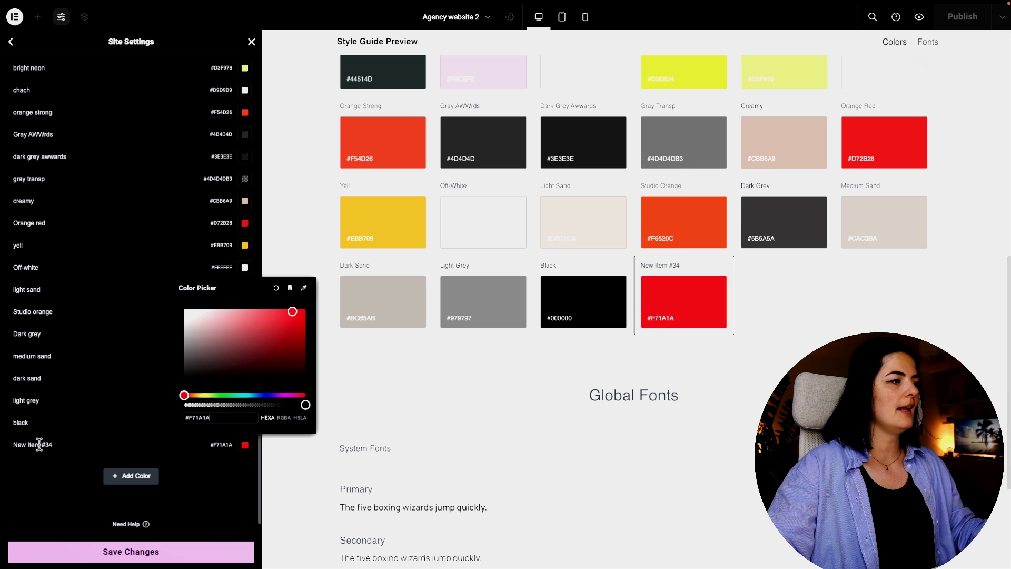
# Rename the new red global color to Supared and save the site settings changes.
pyautogui.click(39, 445)
pyautogui.tripleClick(47, 444)
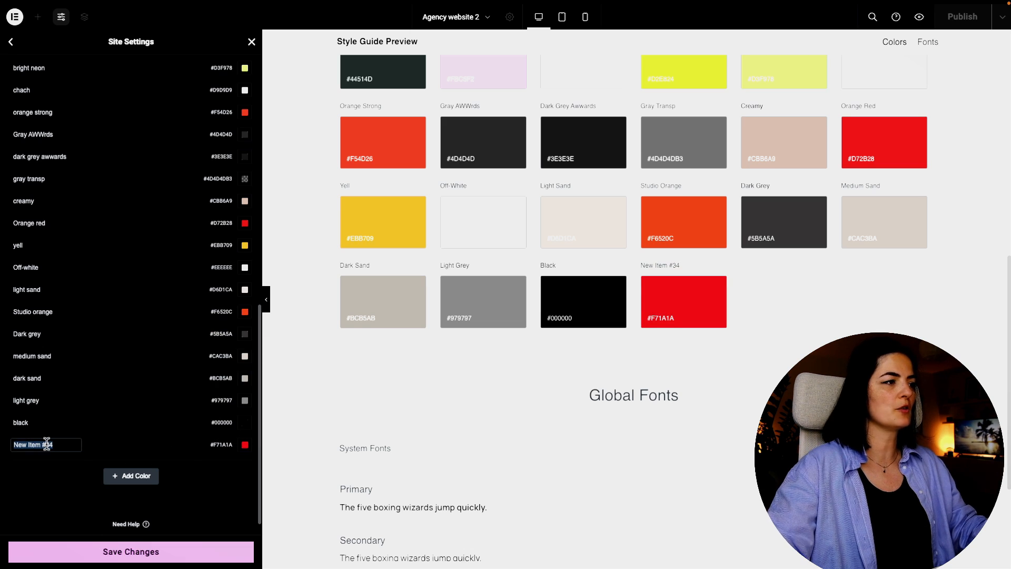
pyautogui.write('Supared')
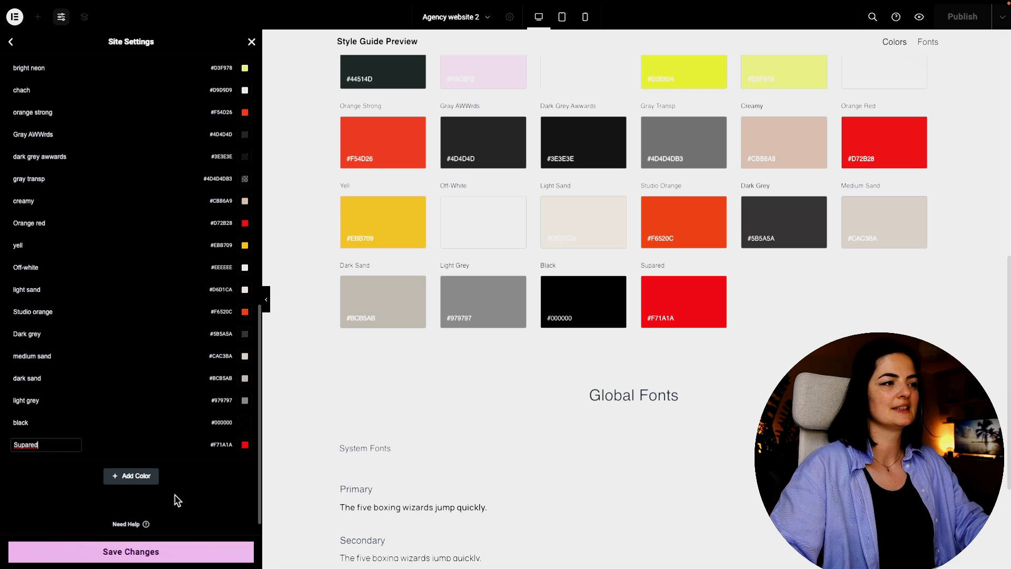
pyautogui.click(208, 486)
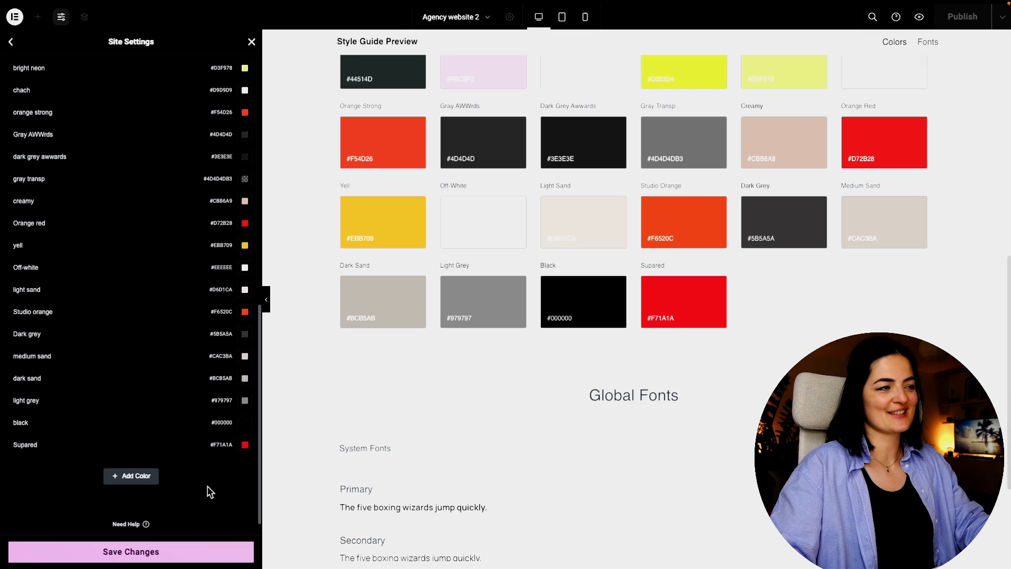
pyautogui.click(193, 551)
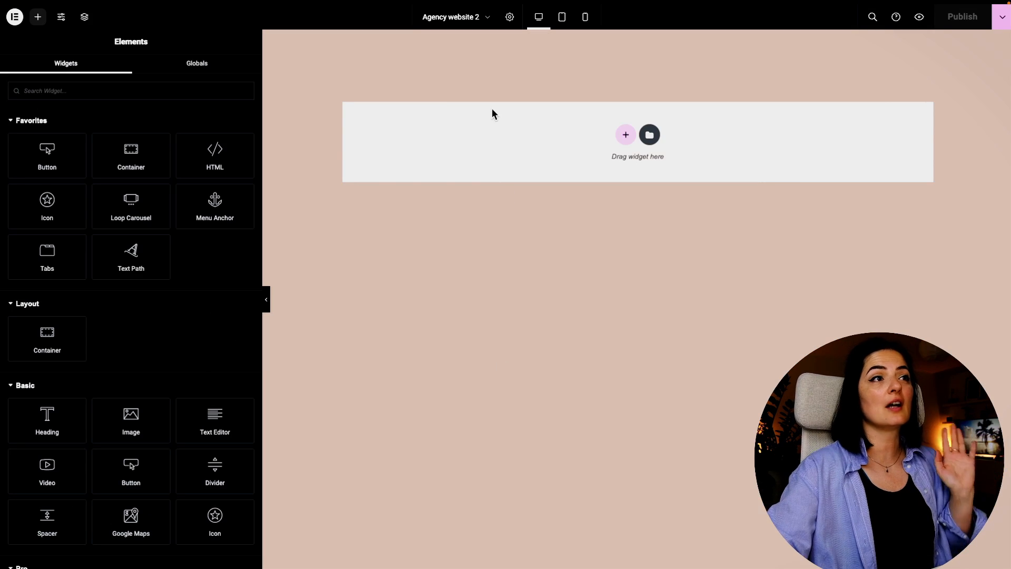
# Give the page body a classic background in the light sand global color and publish the page.
pyautogui.click(509, 18)
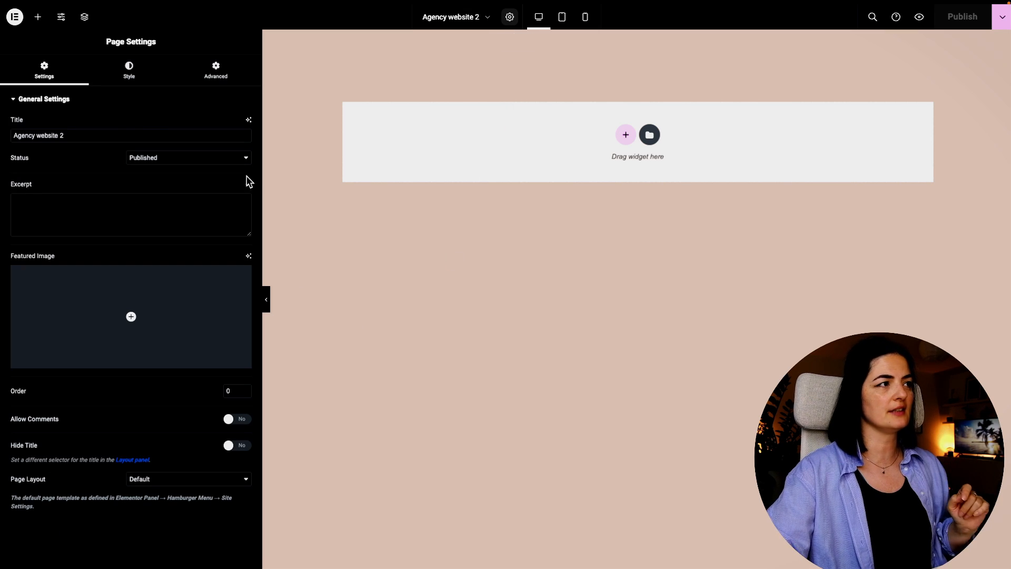
pyautogui.click(133, 70)
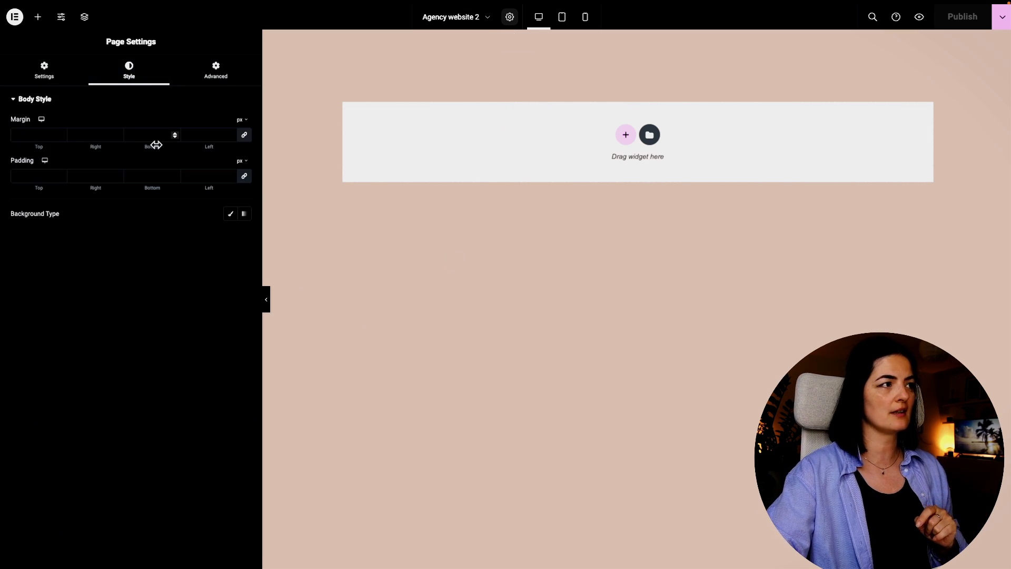
pyautogui.click(229, 214)
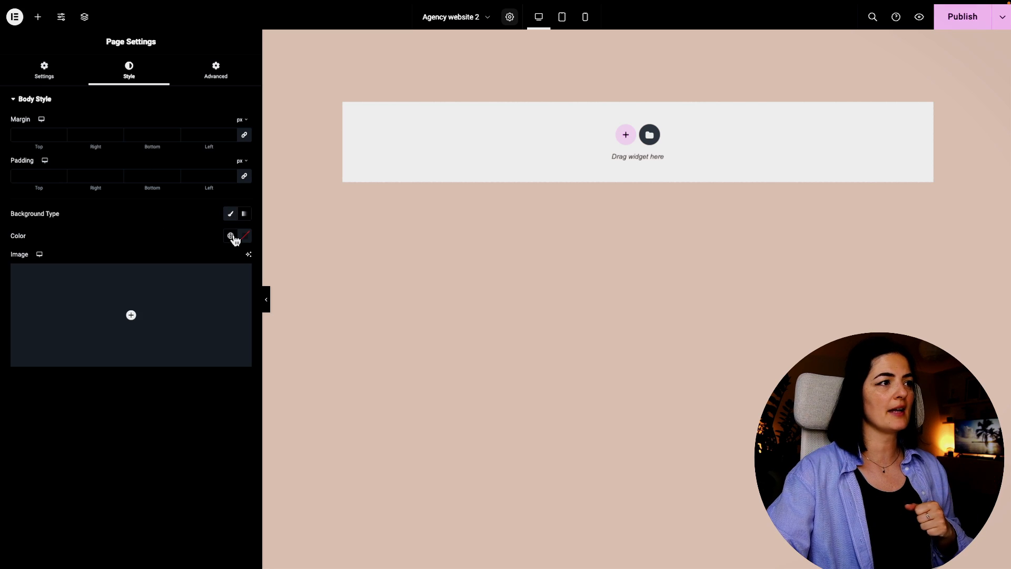
pyautogui.click(231, 236)
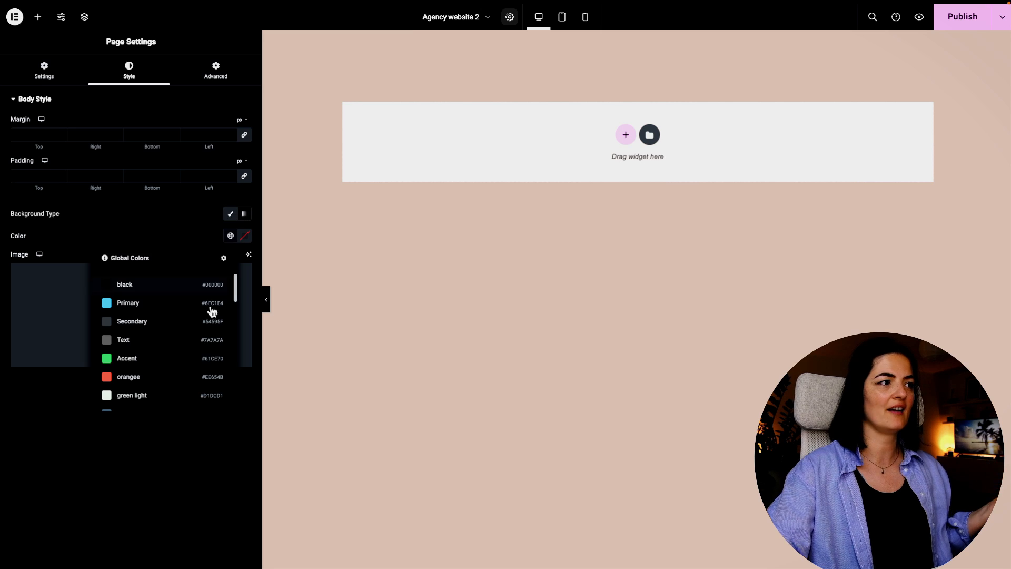
pyautogui.scroll(-5, 180, 349)
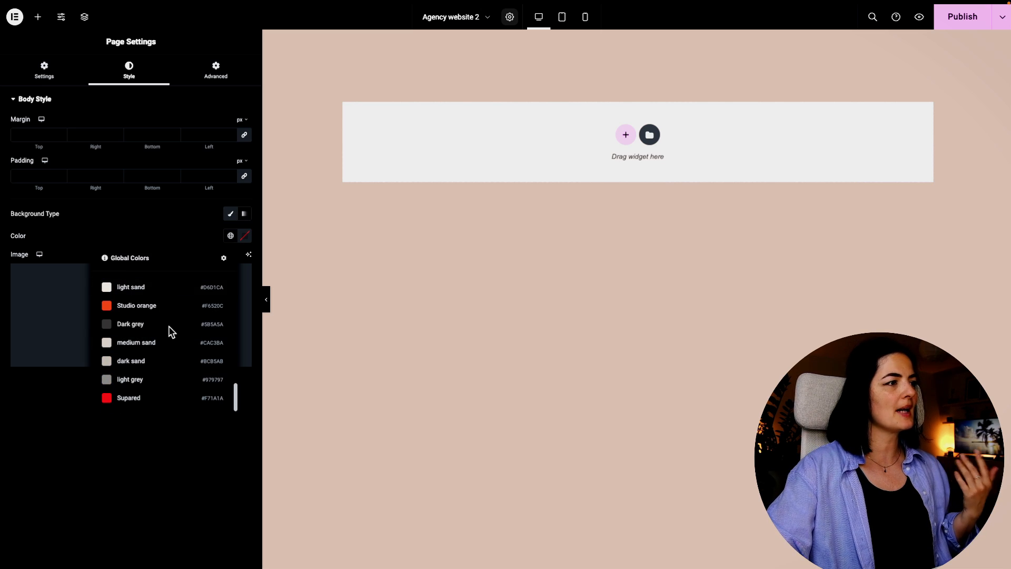
pyautogui.click(145, 288)
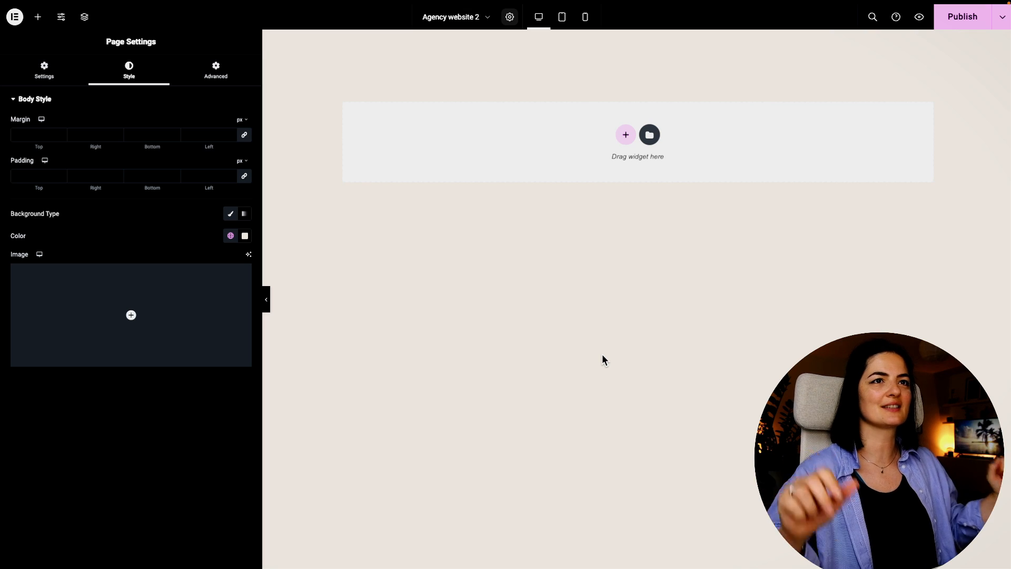
pyautogui.click(958, 23)
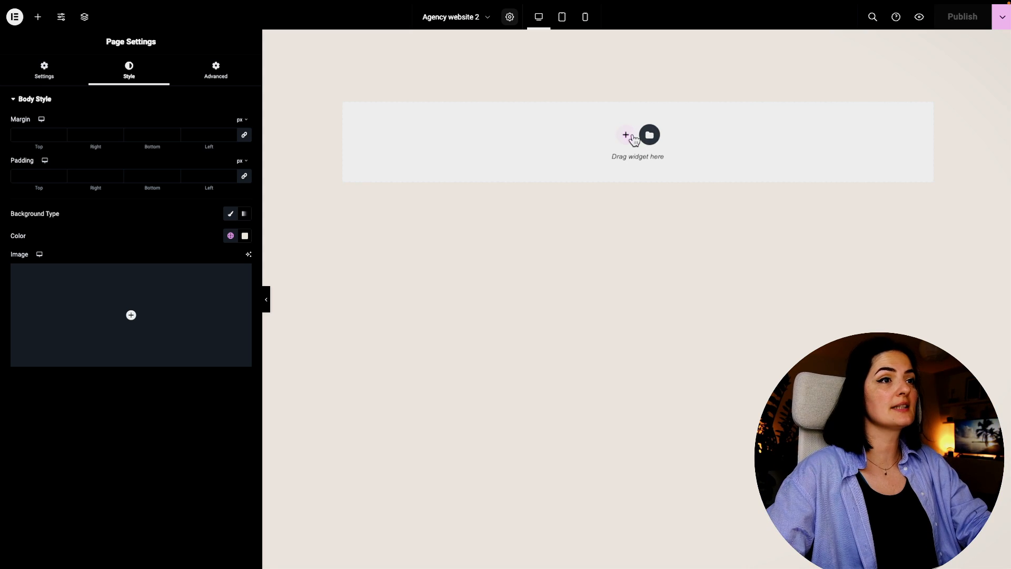
# Add a Flexbox container with the single-column, downward-direction structure to the page.
pyautogui.click(627, 134)
pyautogui.click(605, 169)
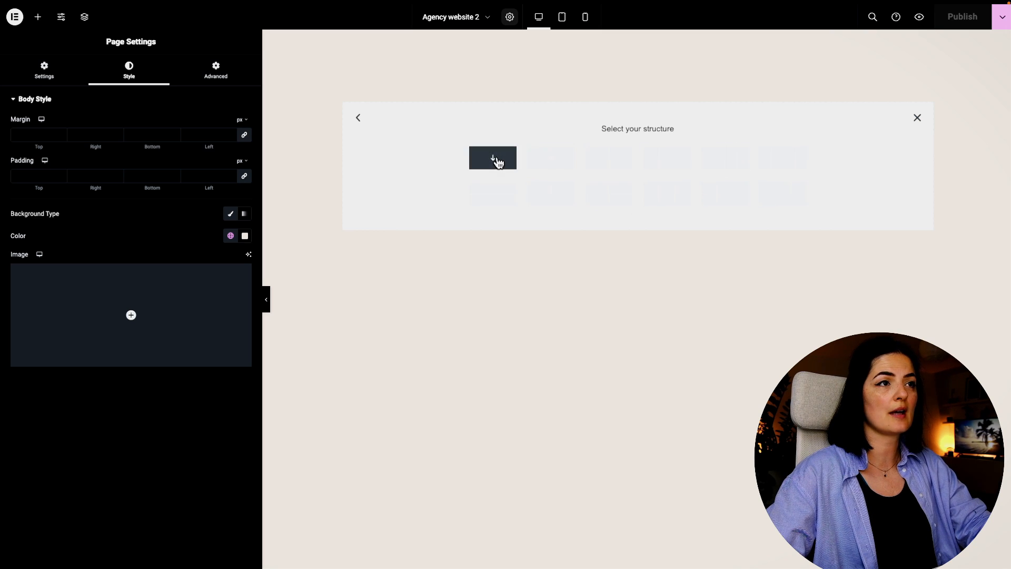
pyautogui.click(495, 159)
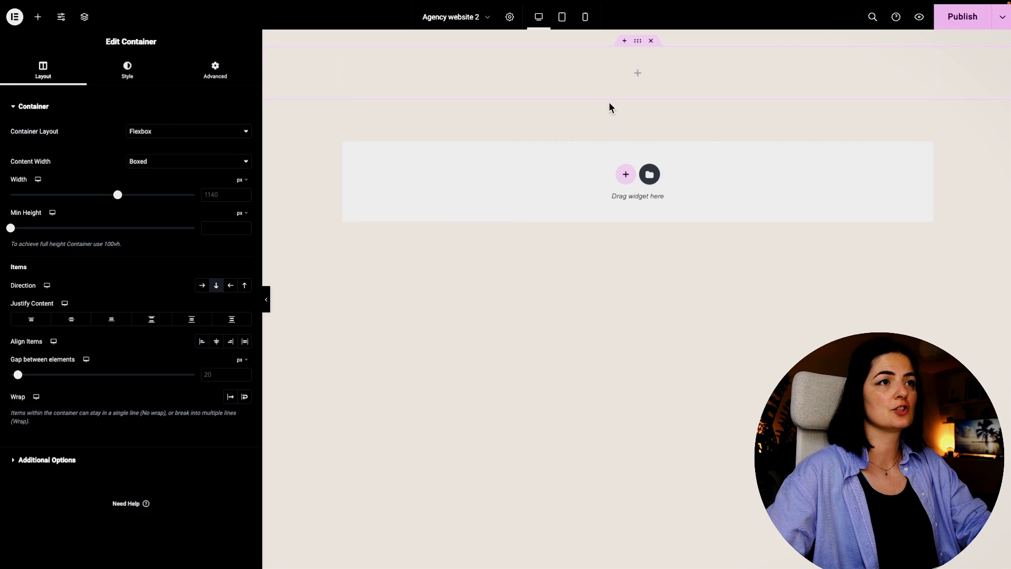
pyautogui.click(638, 43)
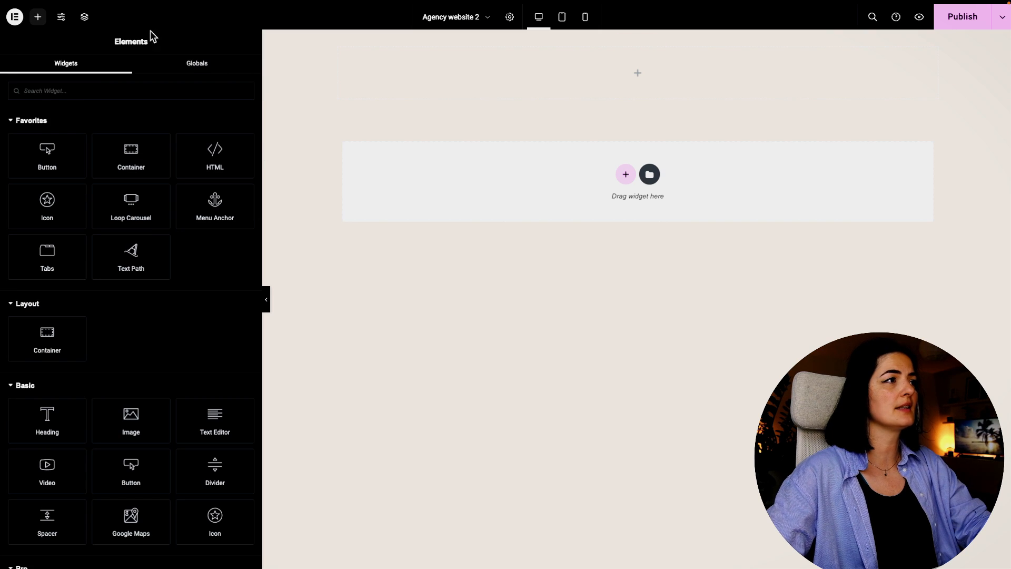
# Show the page structure, select the new container and set its content width to Full Width.
pyautogui.click(84, 19)
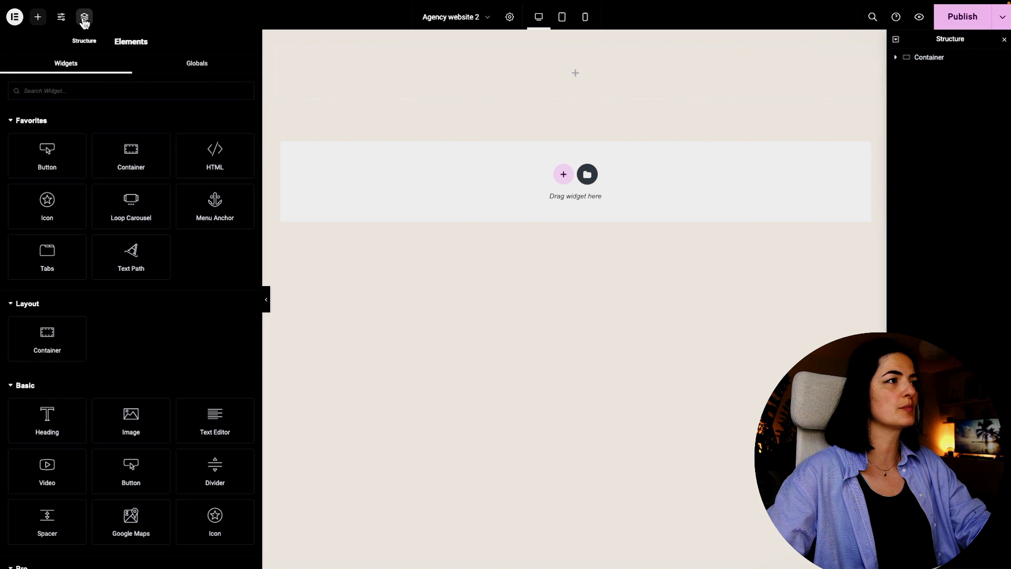
pyautogui.click(929, 59)
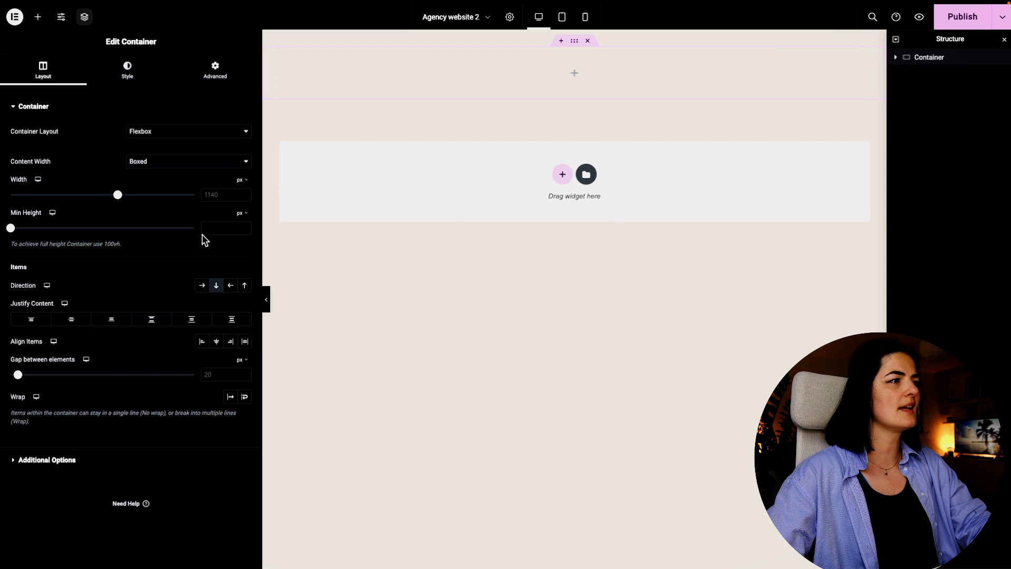
pyautogui.click(167, 163)
pyautogui.click(165, 172)
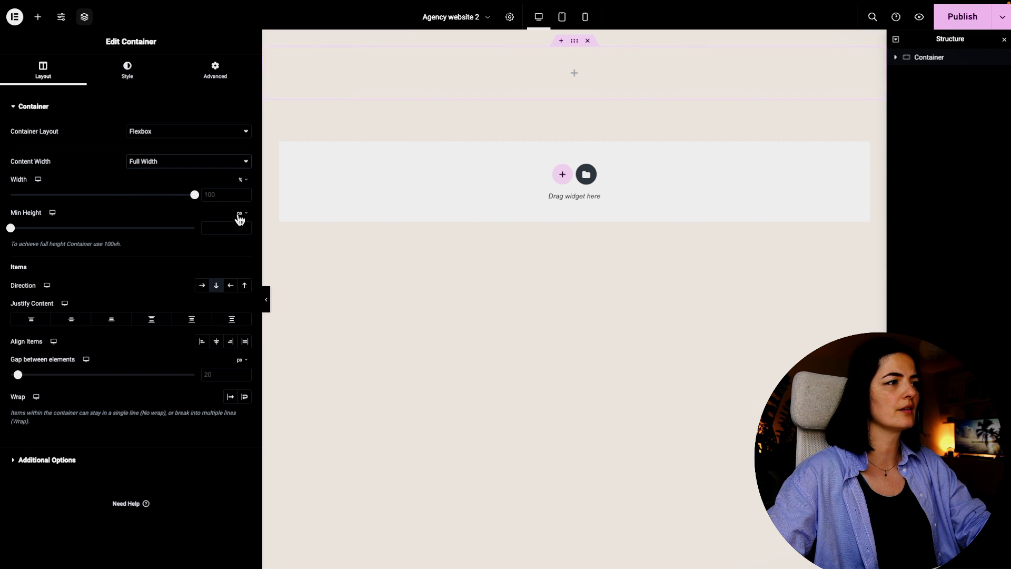
# Set the outer container's minimum height to 60 vh and its items' direction to a horizontal row.
pyautogui.click(238, 214)
pyautogui.click(240, 260)
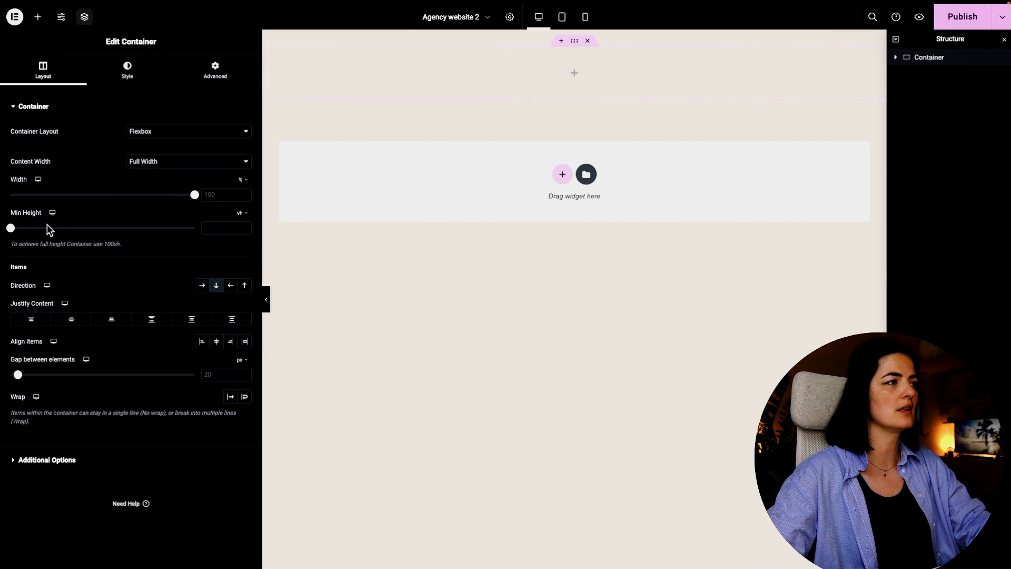
pyautogui.moveTo(11, 229); pyautogui.dragTo(120, 232)
pyautogui.click(574, 43)
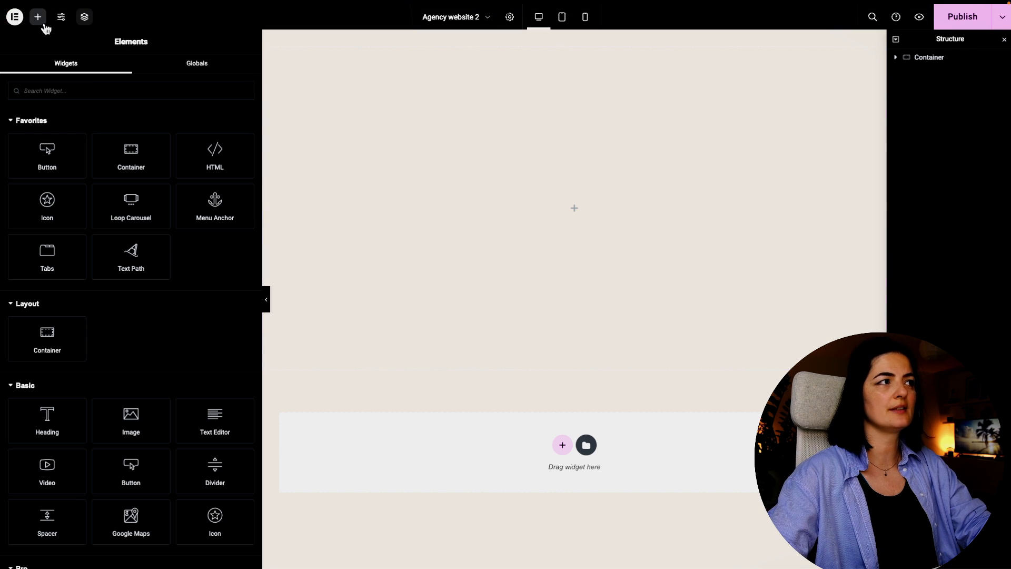
pyautogui.click(926, 57)
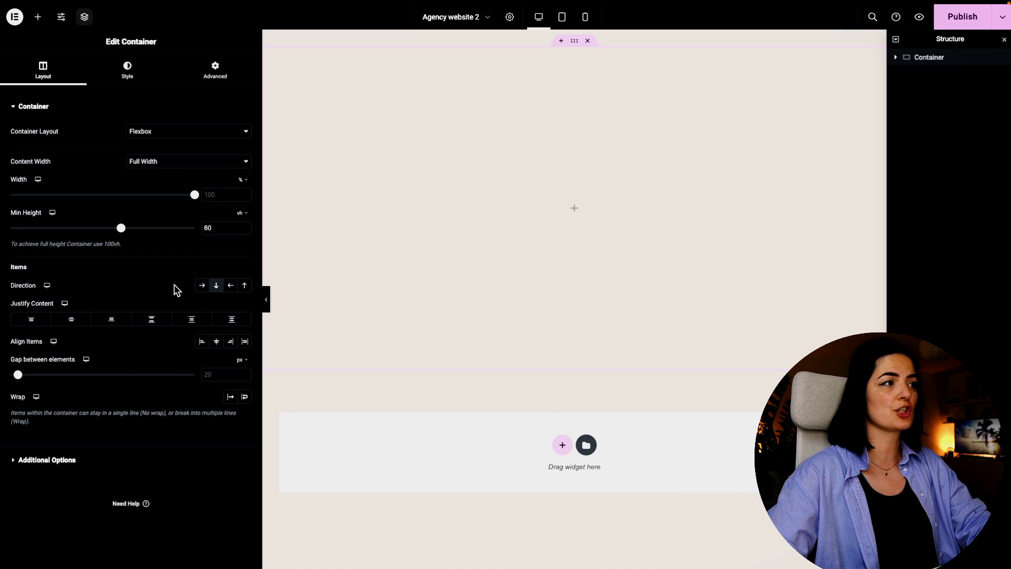
pyautogui.click(201, 286)
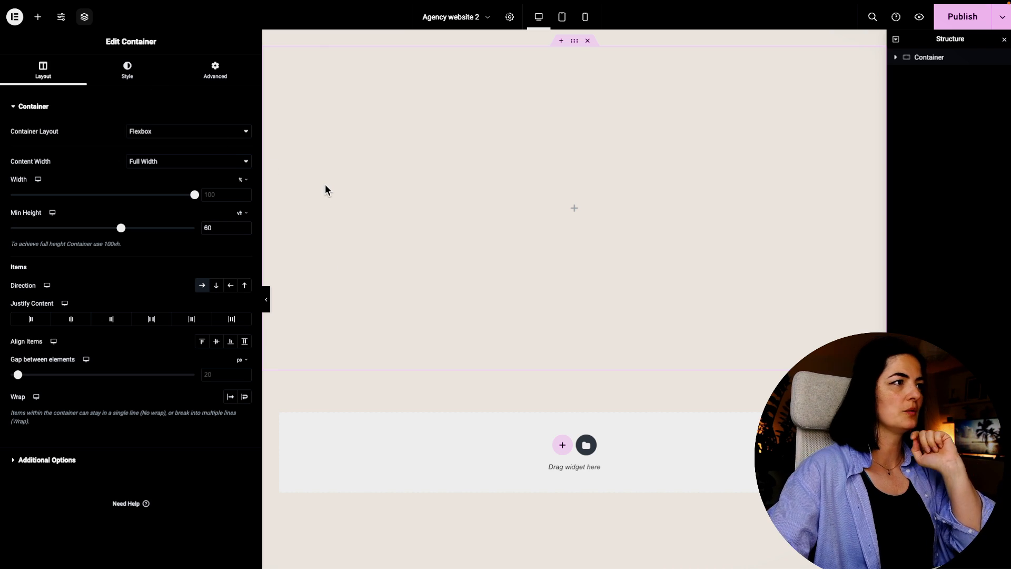
# Place two side-by-side containers inside the outer container by duplicating a nested one, and set the outer container's gap between elements to 0 px.
pyautogui.click(43, 17)
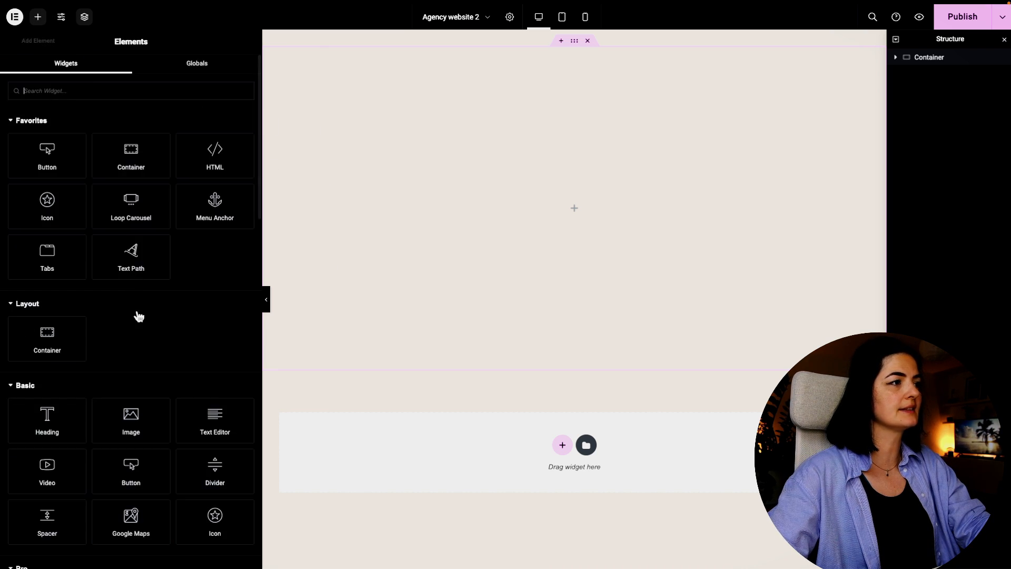
pyautogui.moveTo(51, 333); pyautogui.dragTo(275, 282)
pyautogui.rightClick(930, 68)
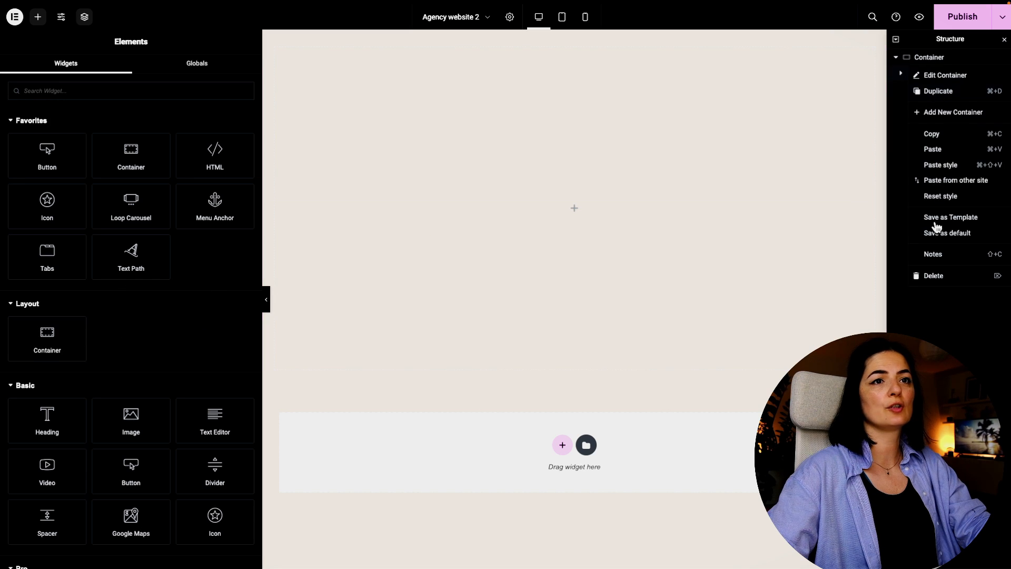
pyautogui.click(943, 92)
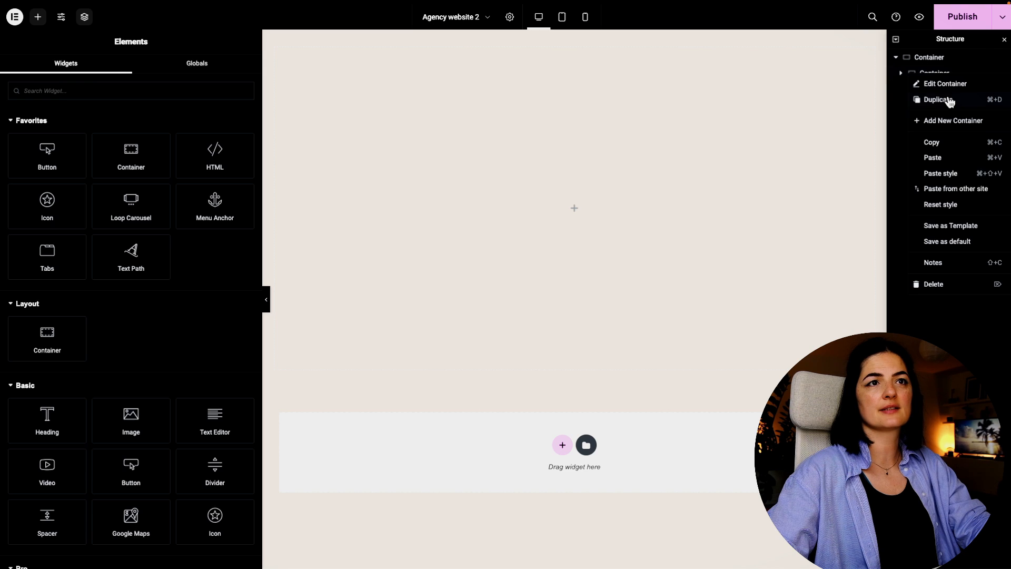
pyautogui.click(949, 100)
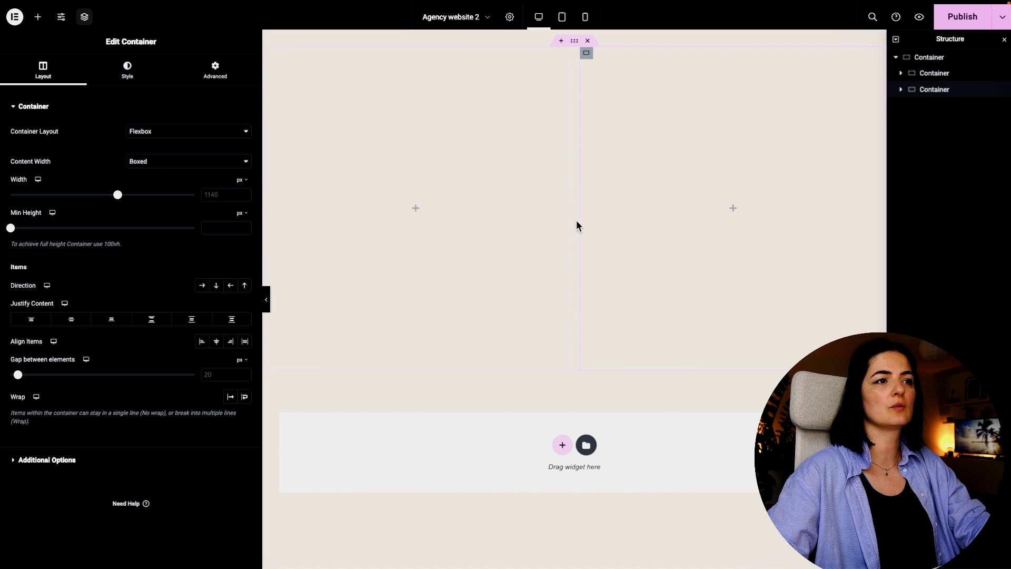
pyautogui.click(922, 57)
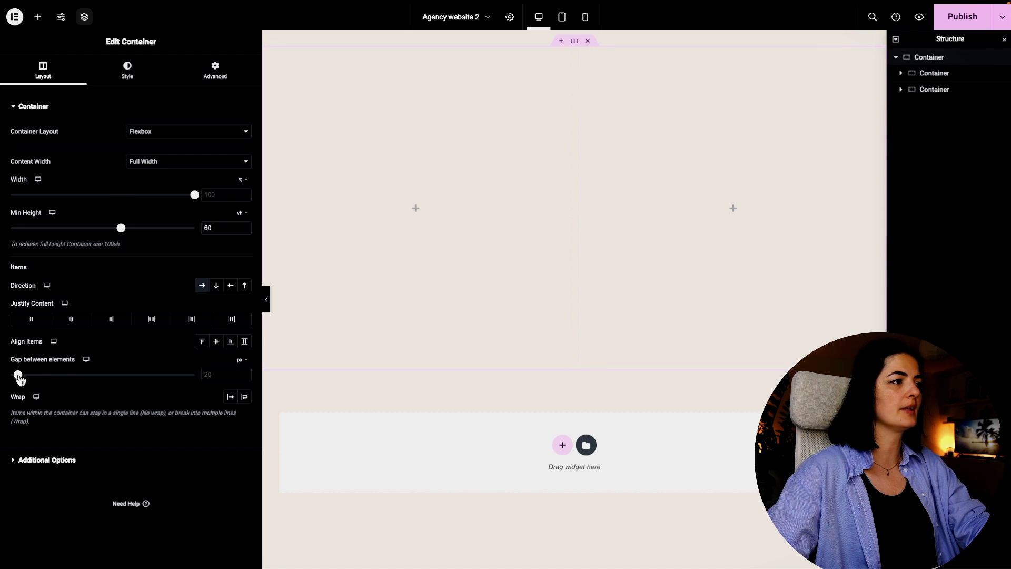
pyautogui.moveTo(17, 375); pyautogui.dragTo(10, 375)
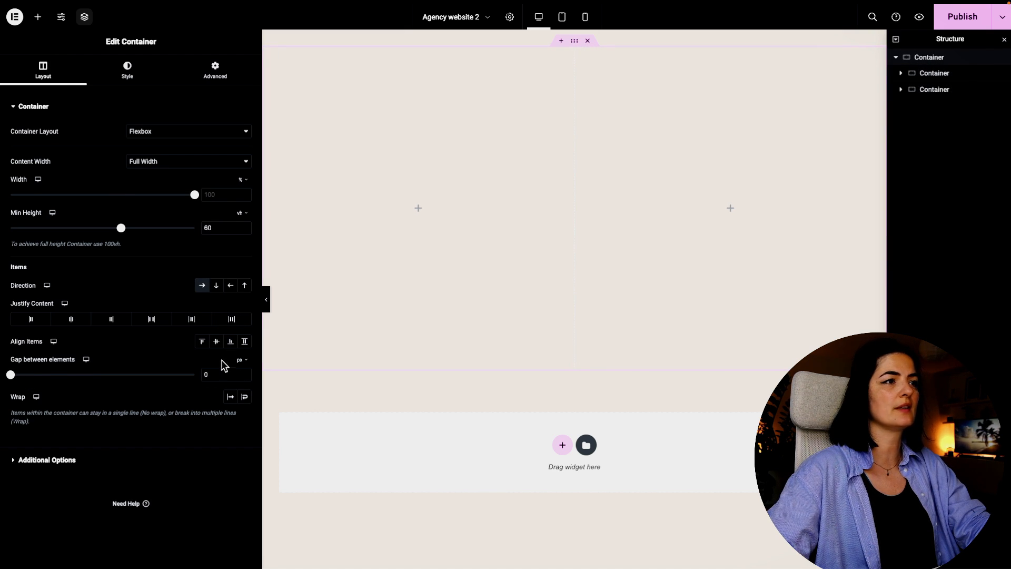
# Set the items' direction of the first inner container to a downward column.
pyautogui.click(580, 53)
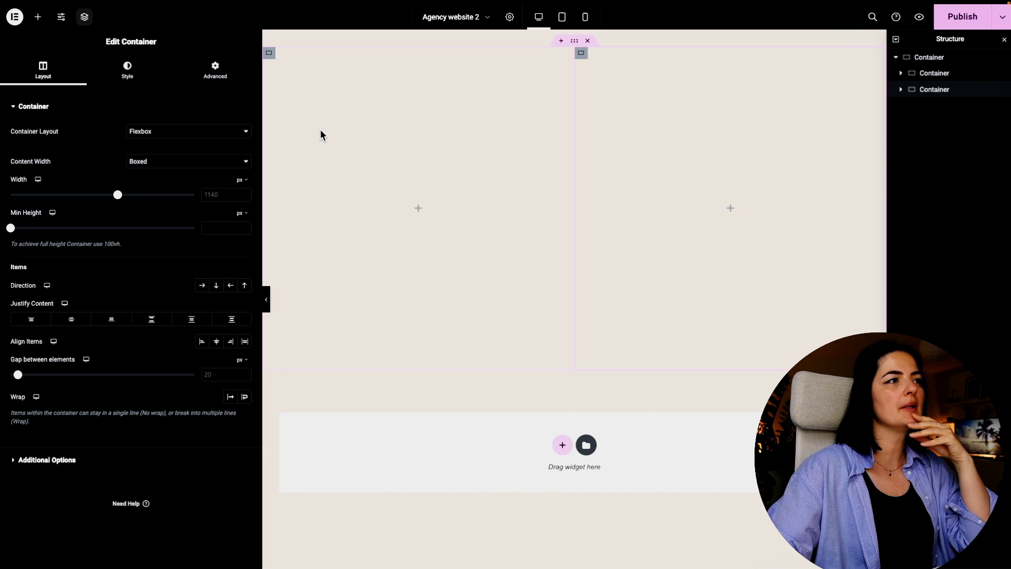
pyautogui.click(269, 55)
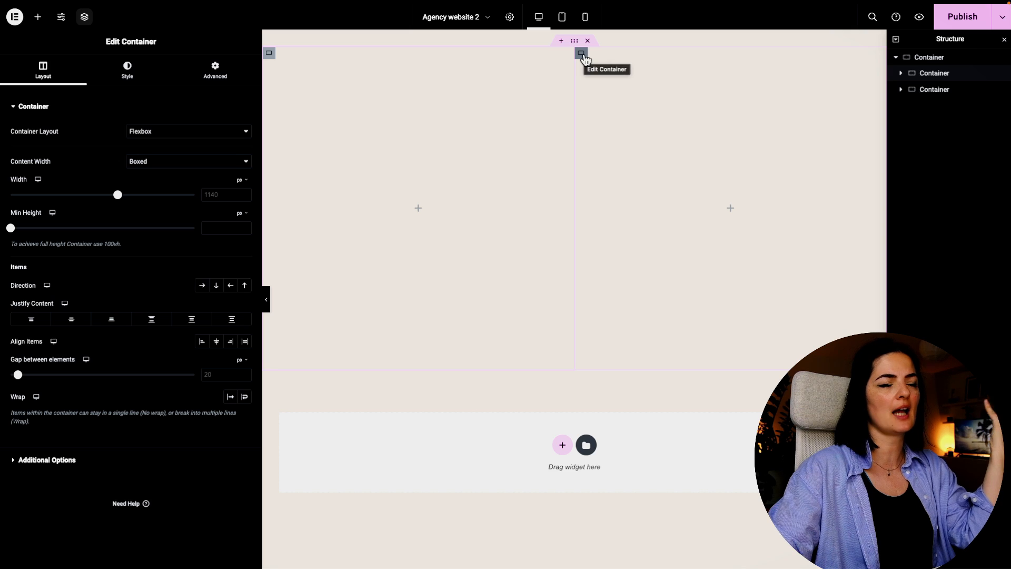
pyautogui.click(582, 53)
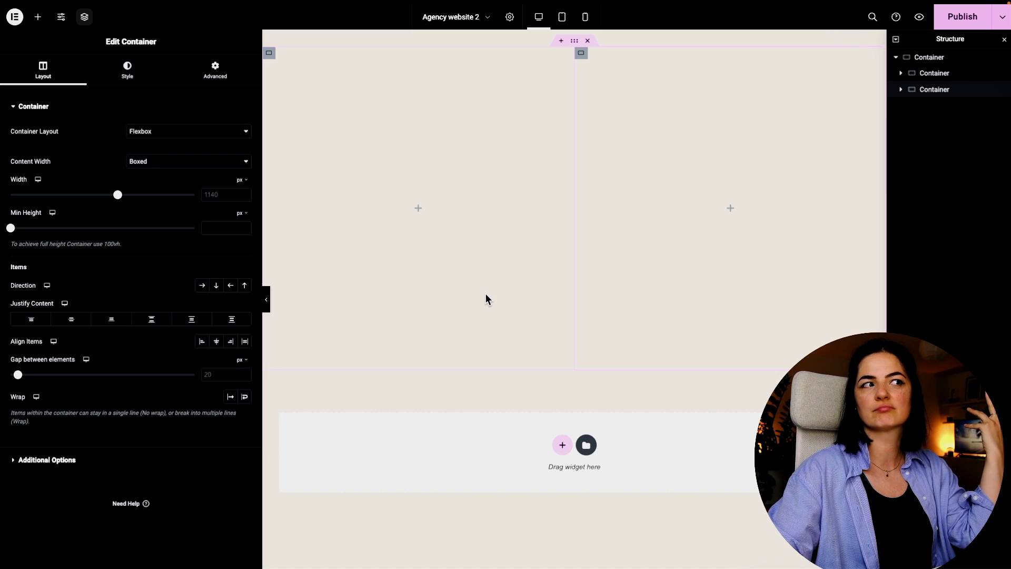
pyautogui.click(270, 54)
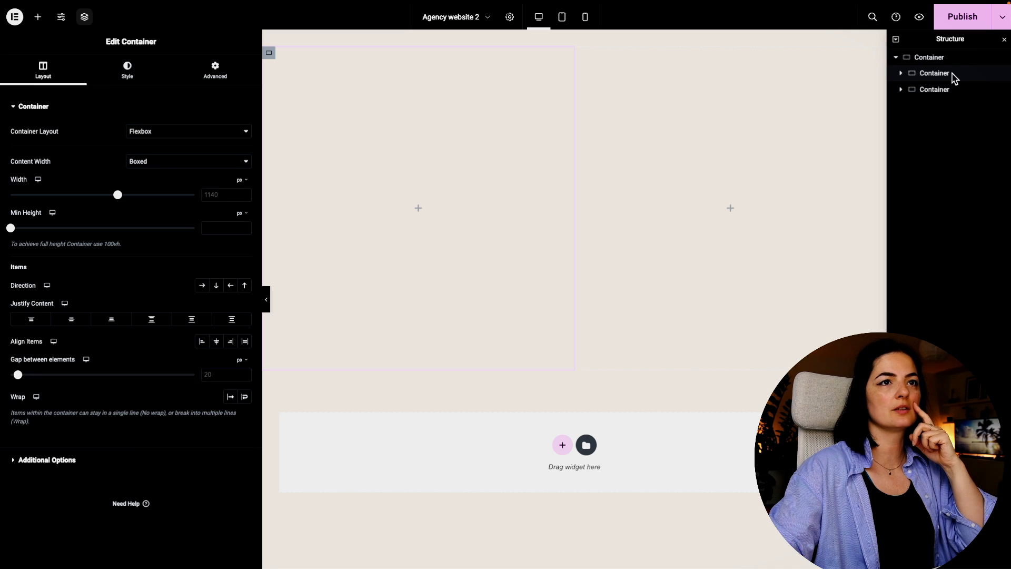
pyautogui.click(217, 290)
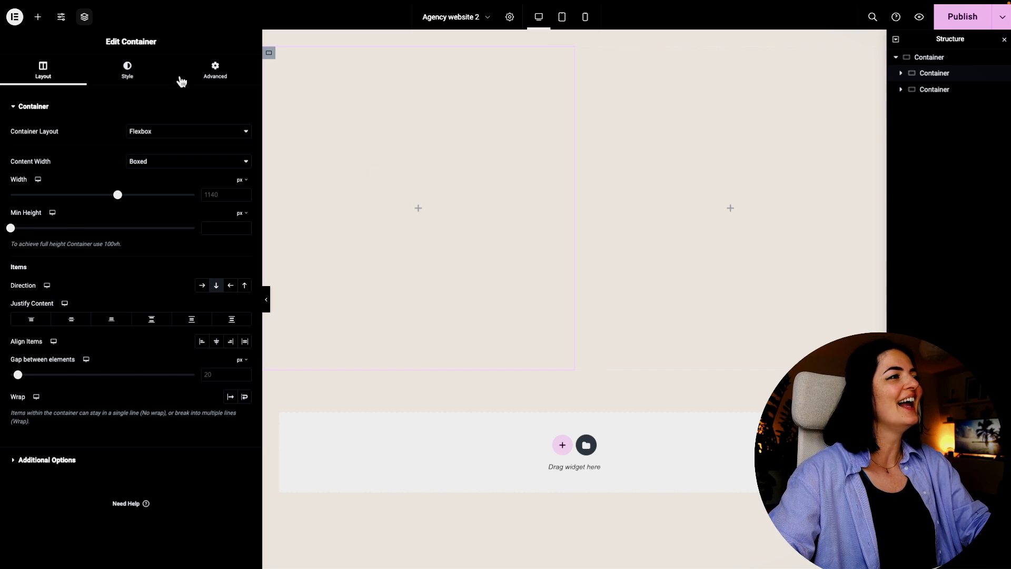
# Add a Heading and a Button widget to the first inner container and justify its content to Center.
pyautogui.click(38, 17)
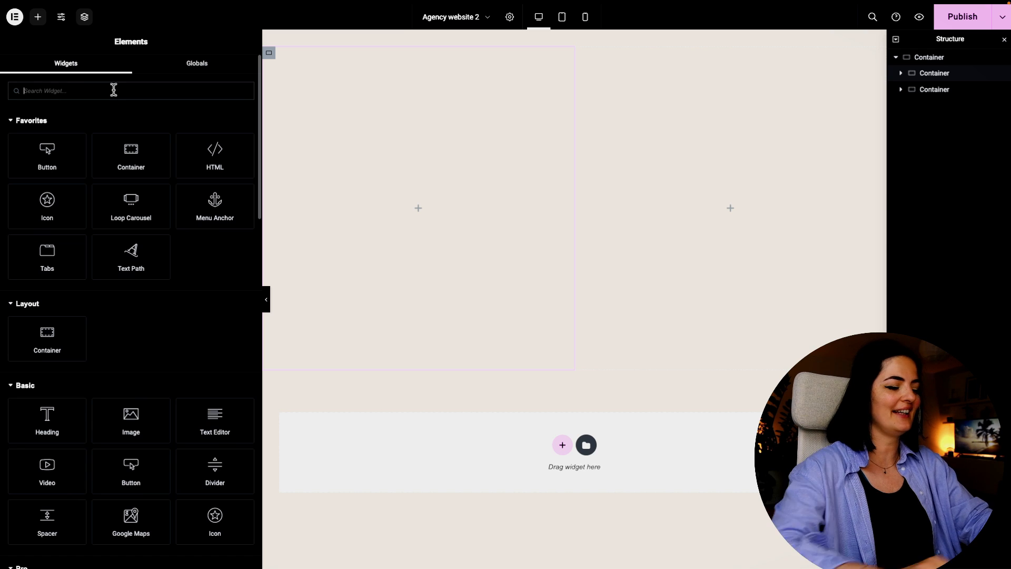
pyautogui.write('head')
pyautogui.moveTo(53, 127); pyautogui.dragTo(386, 198)
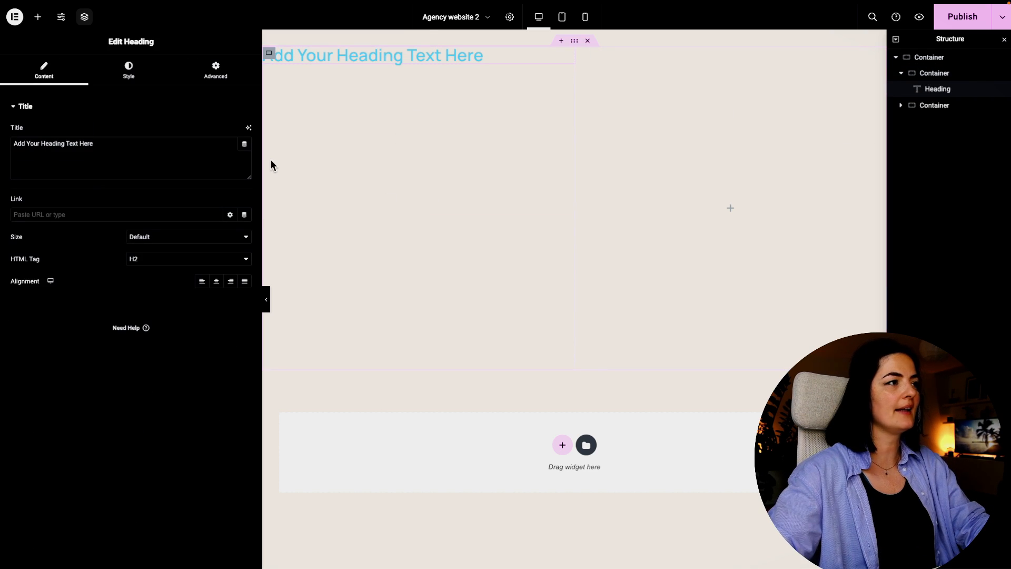
pyautogui.click(38, 17)
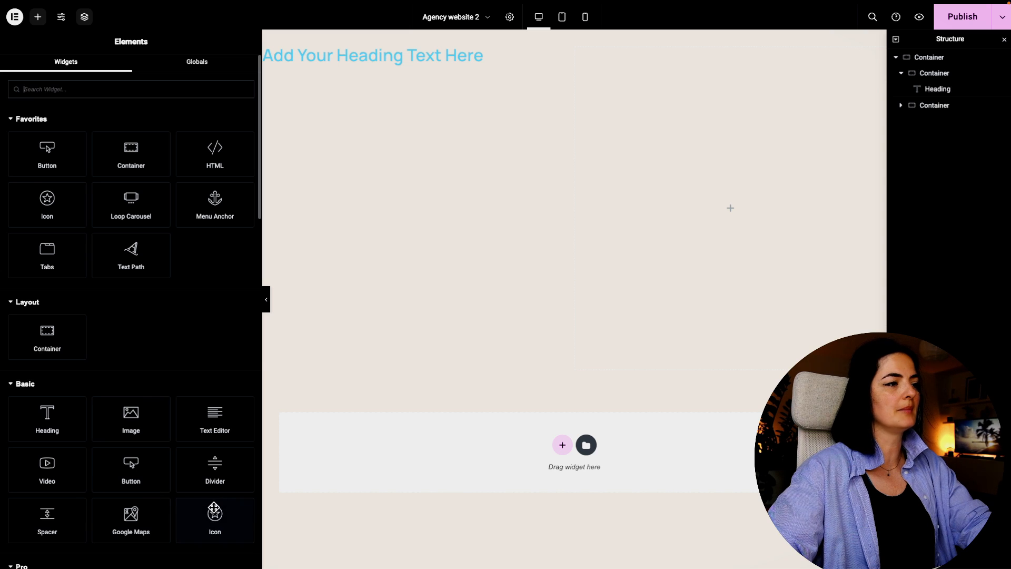
pyautogui.moveTo(131, 466); pyautogui.dragTo(365, 144)
pyautogui.click(365, 144)
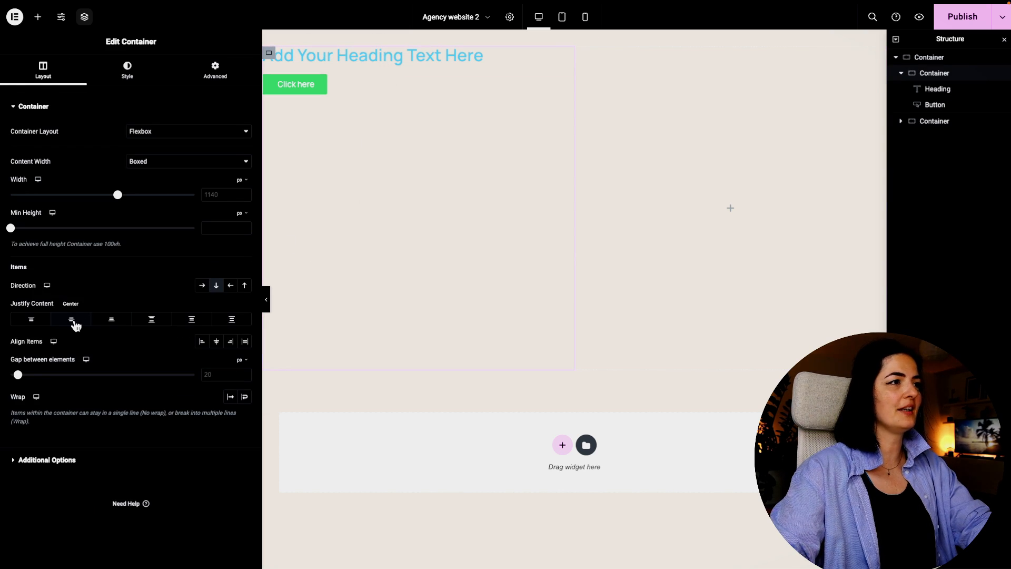
pyautogui.click(73, 321)
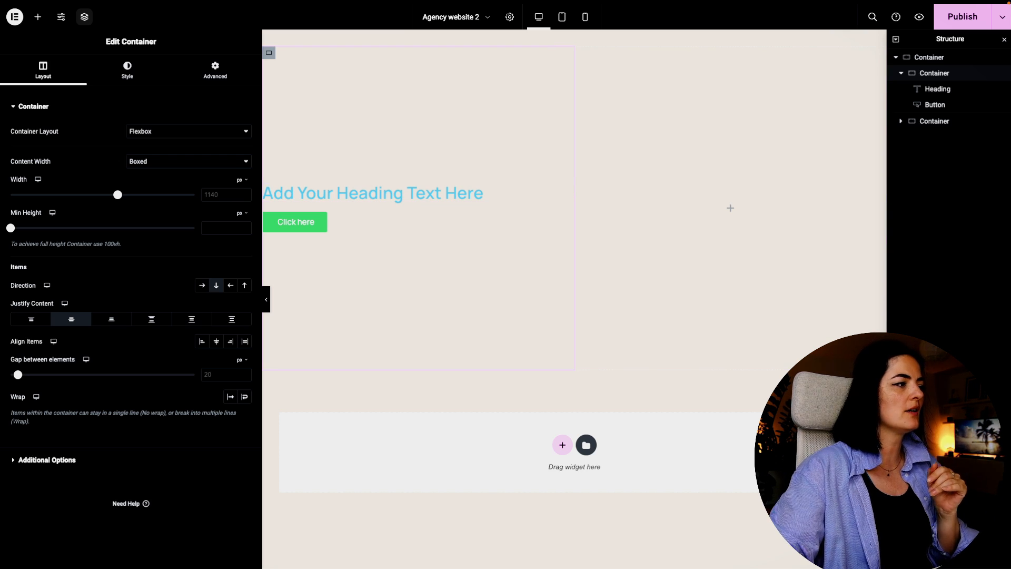
# Apply the black global color to the heading's text.
pyautogui.click(290, 196)
pyautogui.click(135, 79)
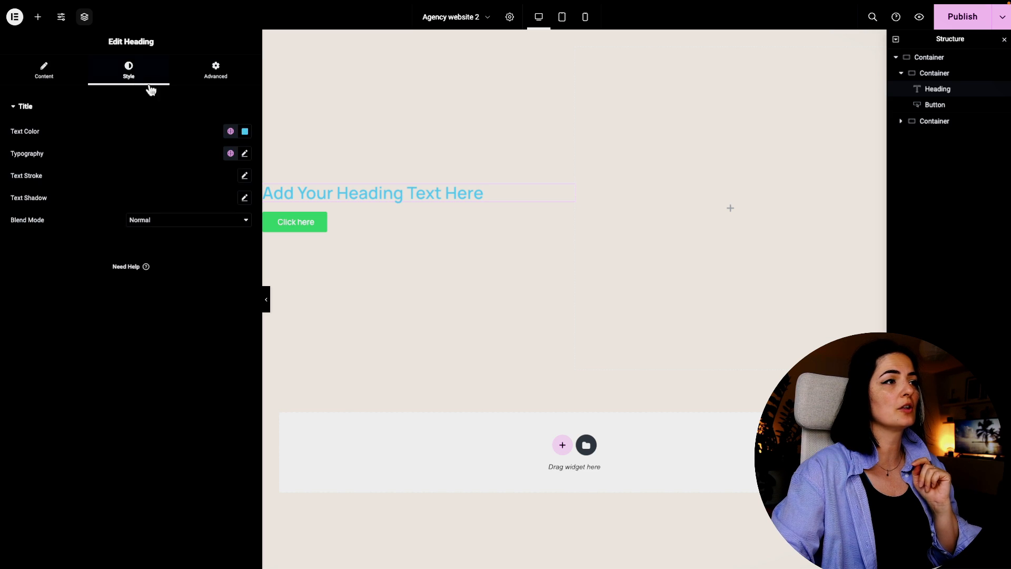
pyautogui.click(229, 131)
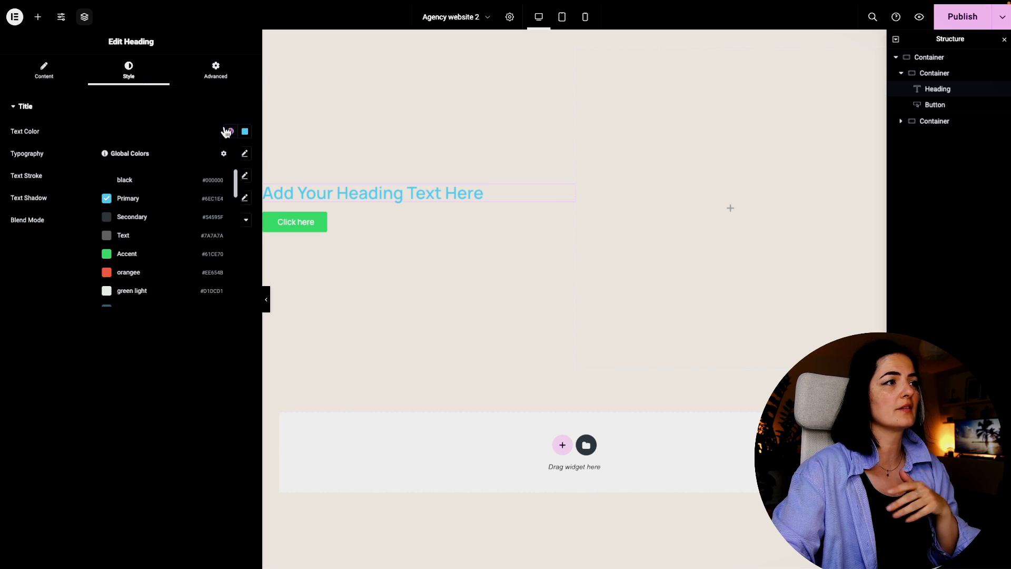
pyautogui.click(156, 188)
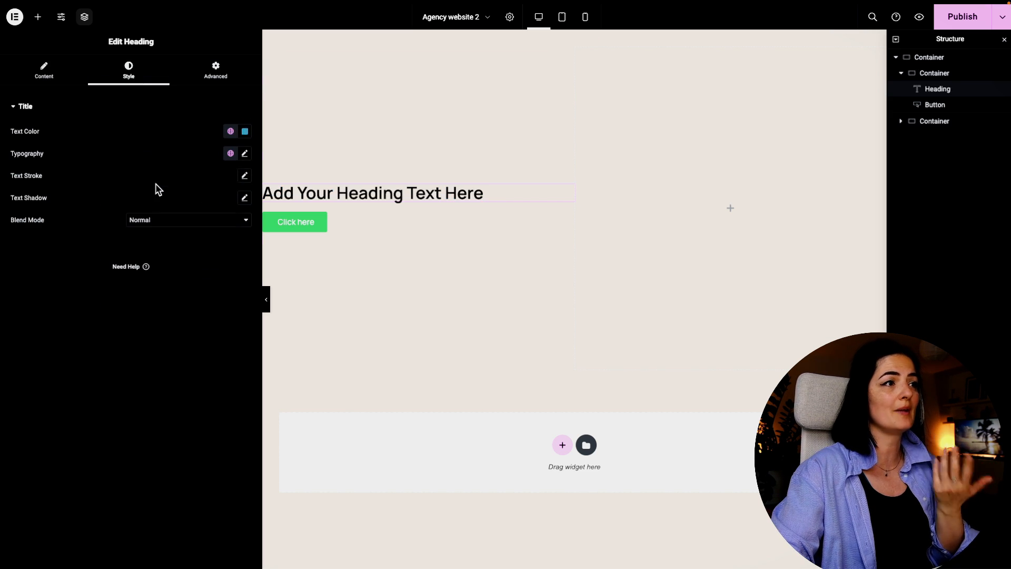
# Change the heading's font family to Archivo in its custom typography settings.
pyautogui.click(245, 155)
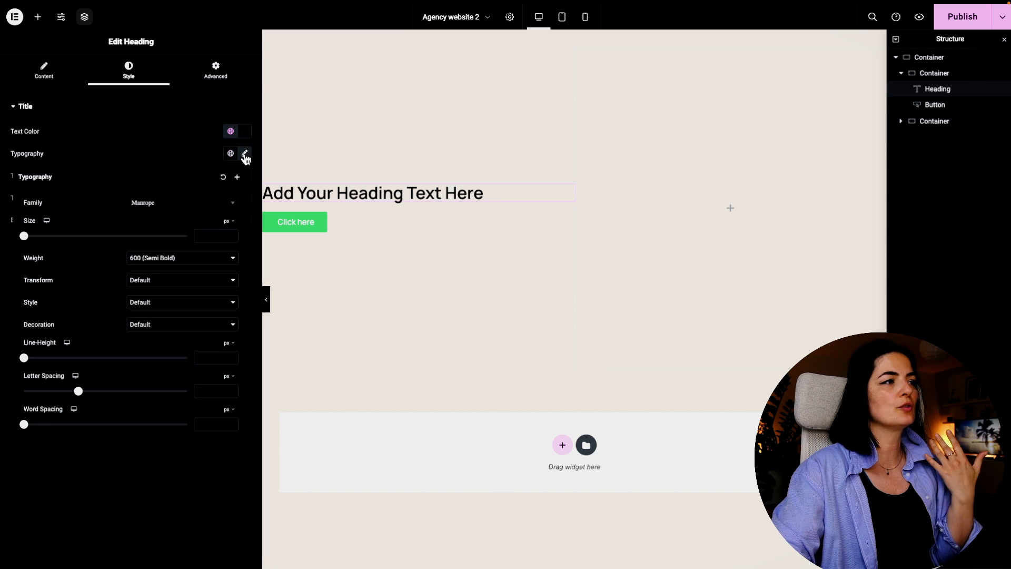
pyautogui.click(184, 205)
pyautogui.write('arch')
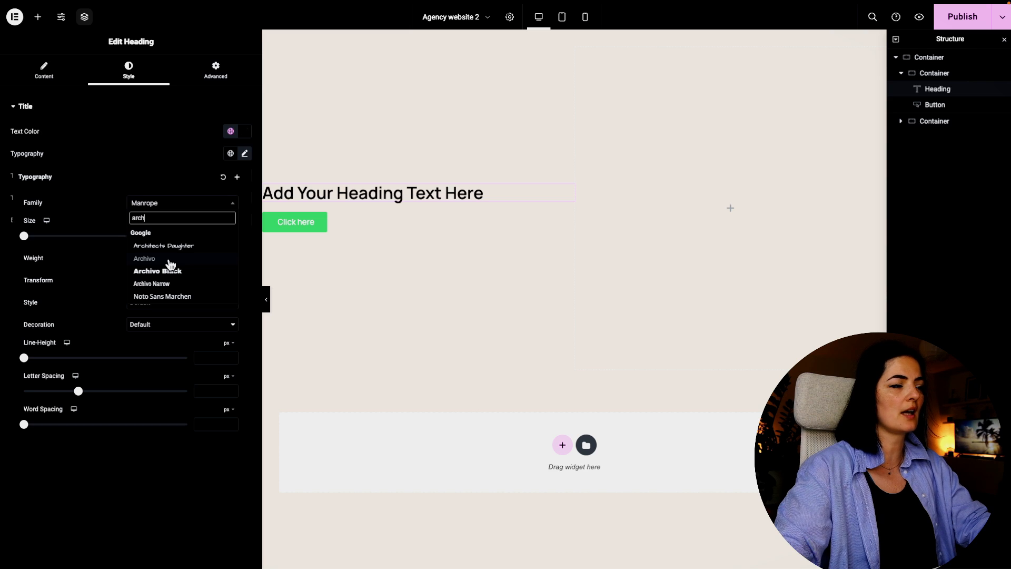
pyautogui.click(170, 261)
# Set the heading's font size to 5 rem and its weight to 400 (Normal).
pyautogui.moveTo(235, 267)
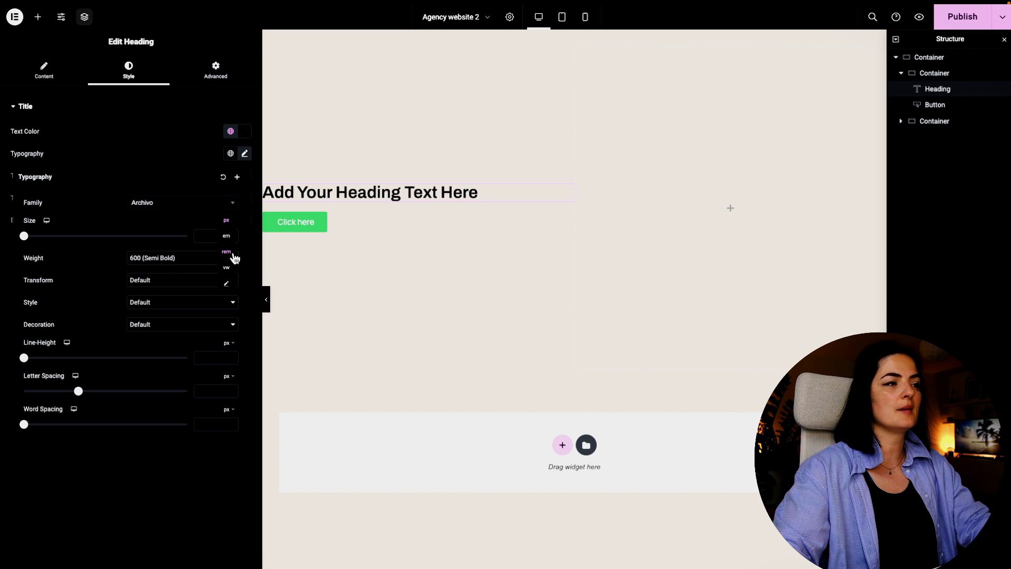
pyautogui.click(228, 253)
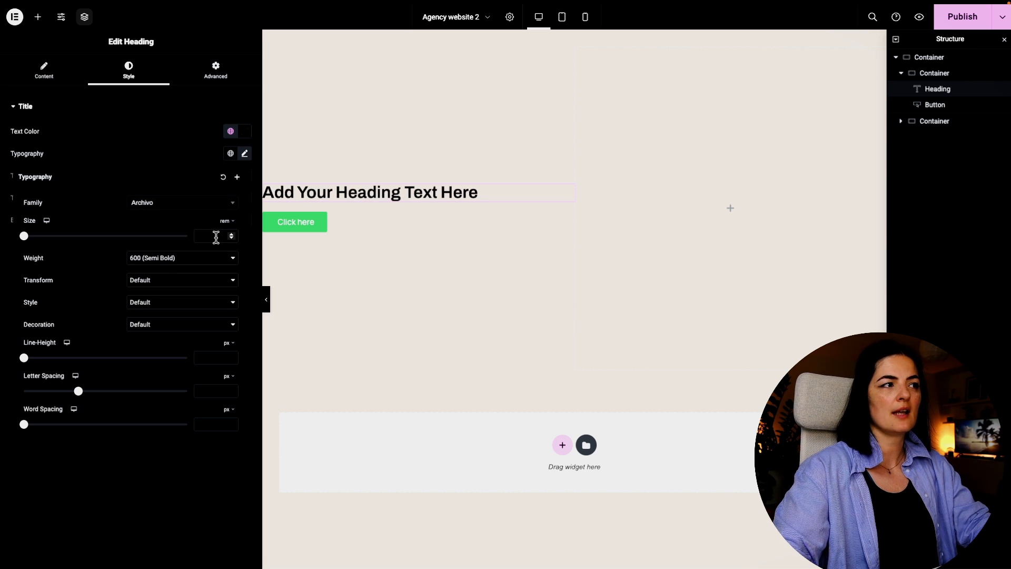
pyautogui.click(216, 237)
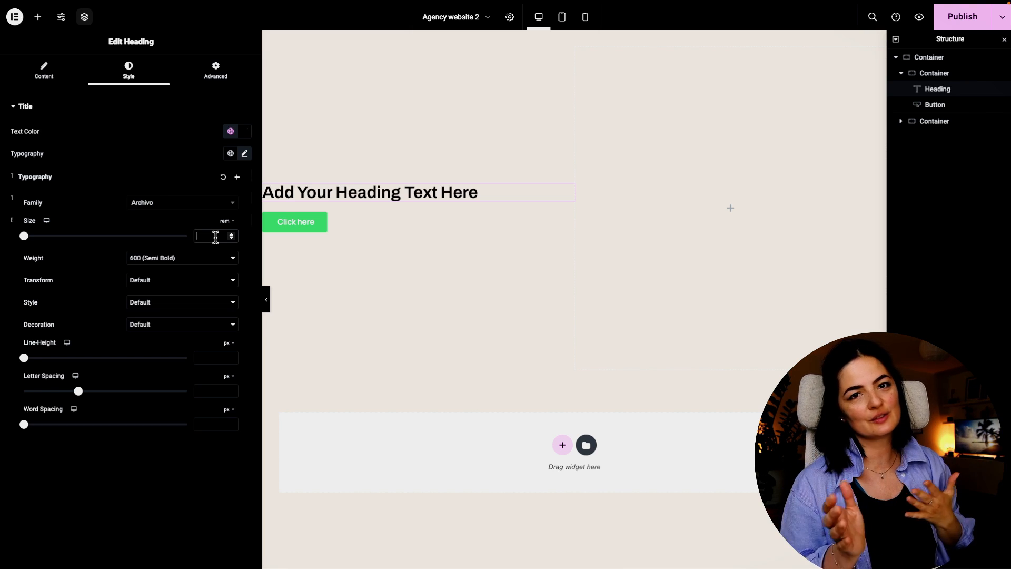
pyautogui.click(216, 237)
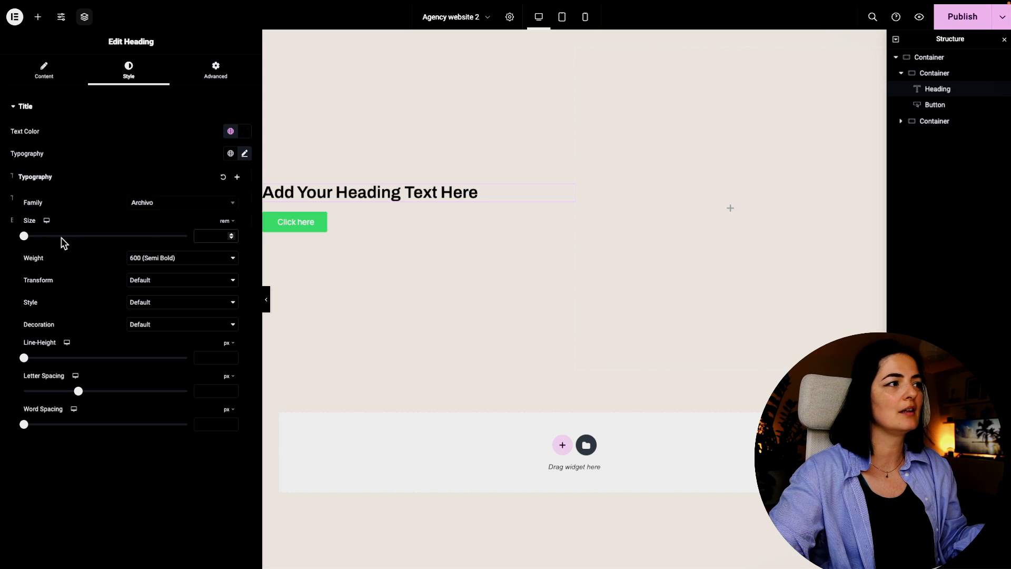
pyautogui.moveTo(27, 240); pyautogui.dragTo(104, 241)
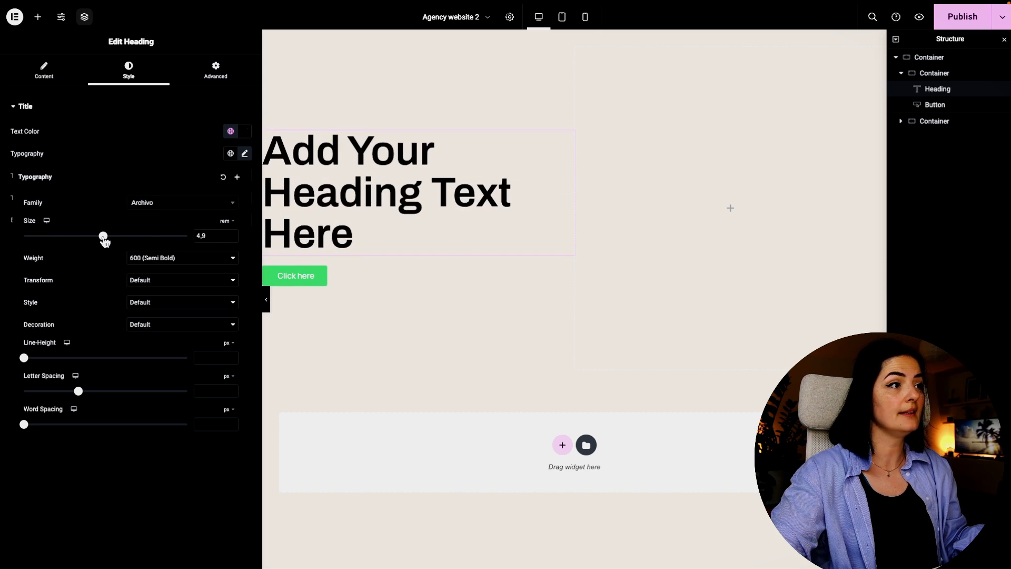
pyautogui.click(232, 233)
pyautogui.click(233, 257)
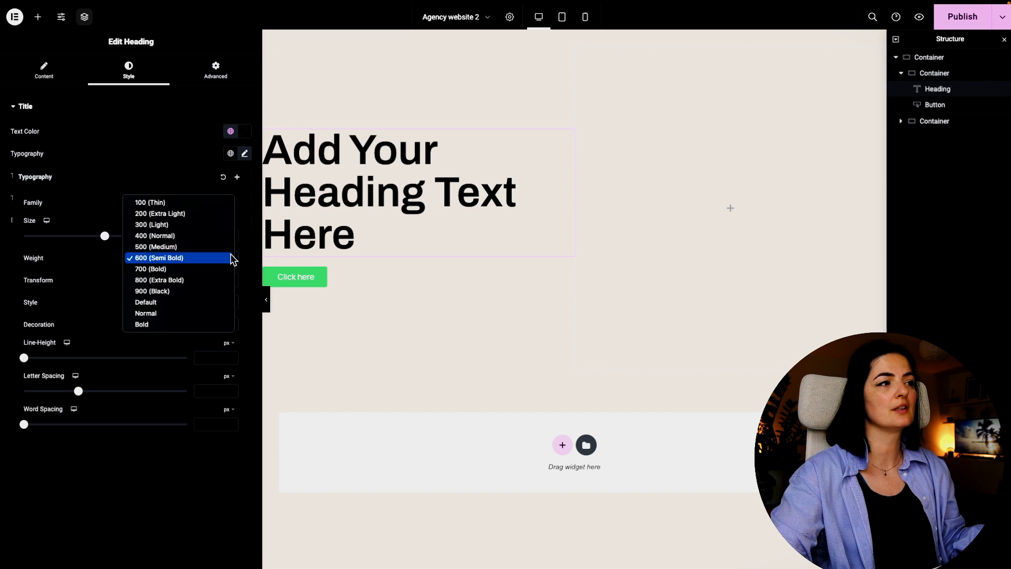
pyautogui.click(206, 238)
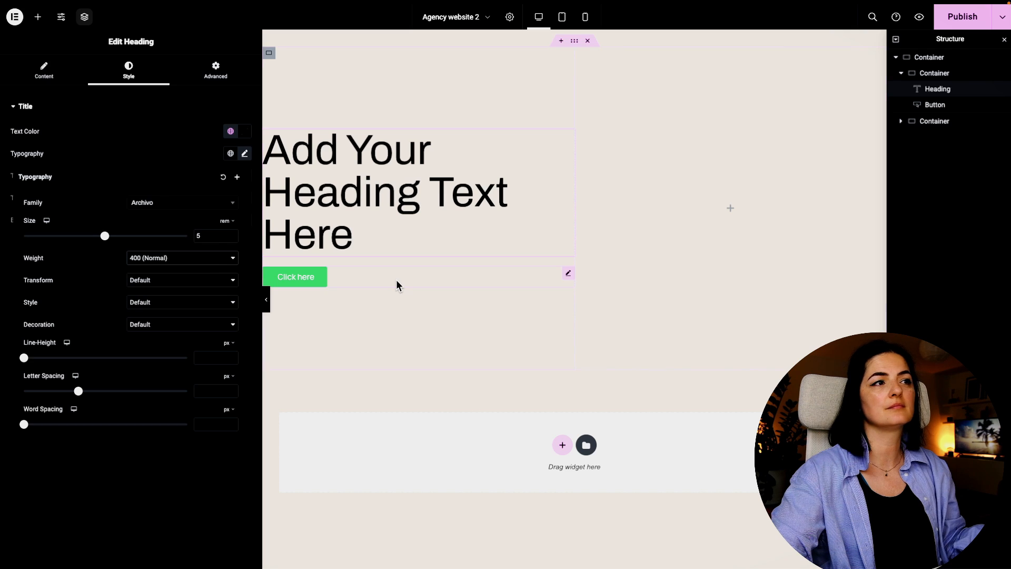
# Replace the heading's title text with "We design and build top-notch websites".
pyautogui.click(44, 71)
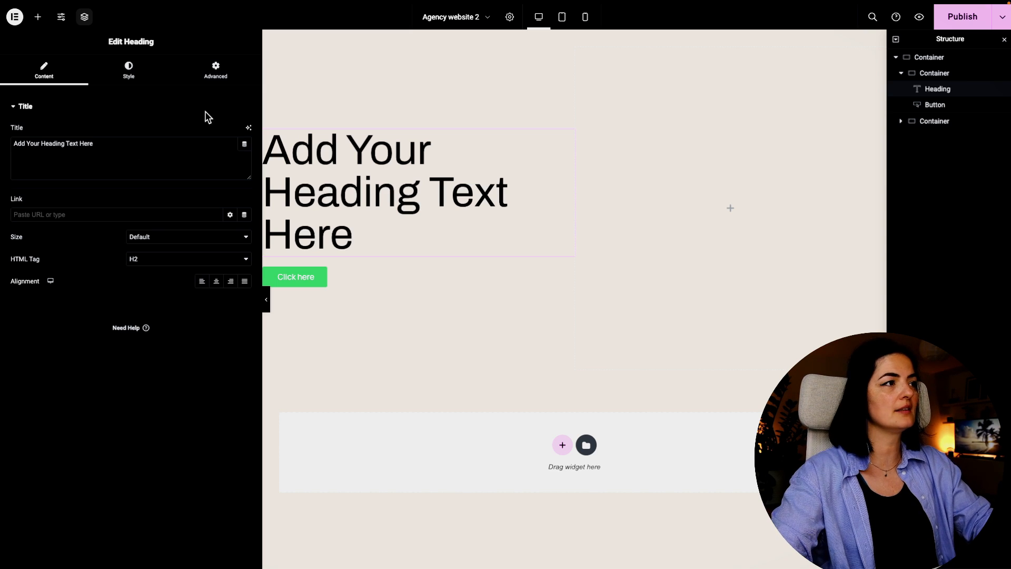
pyautogui.moveTo(115, 142); pyautogui.dragTo(7, 146)
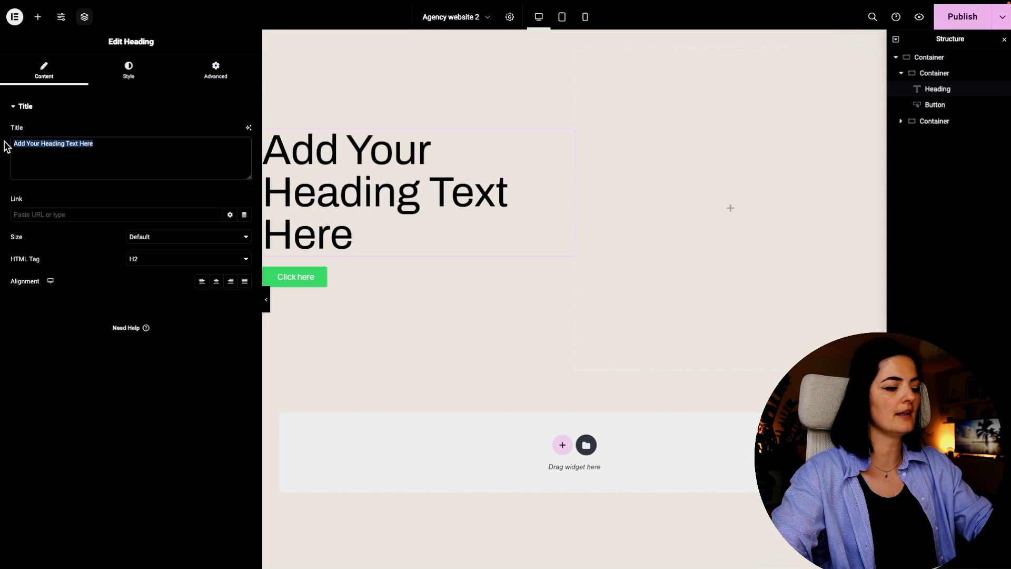
pyautogui.write('We design and build top-notch websites')
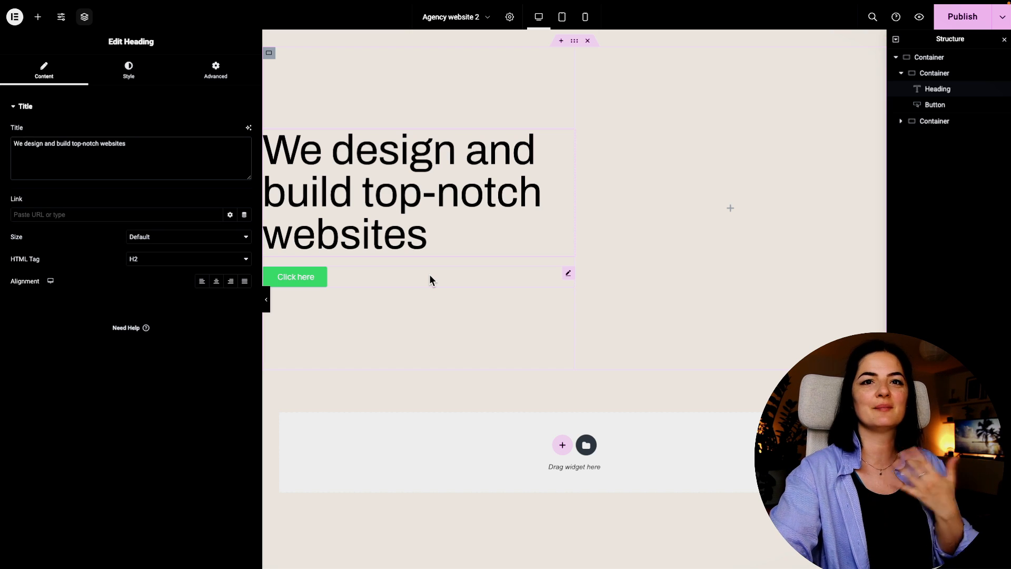
# Set the heading's font size to 3.5 rem for the tablet view.
pyautogui.click(164, 75)
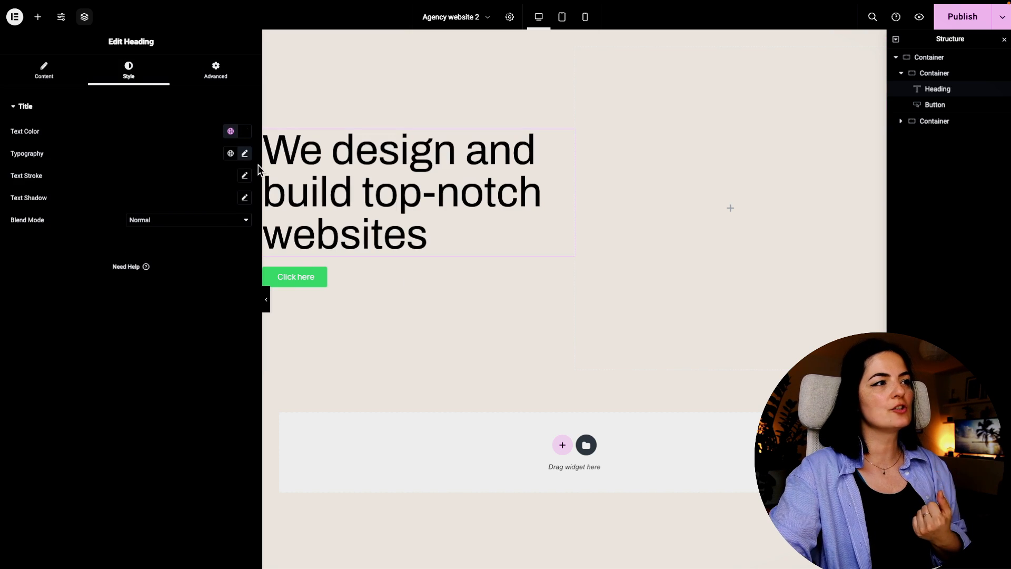
pyautogui.click(245, 154)
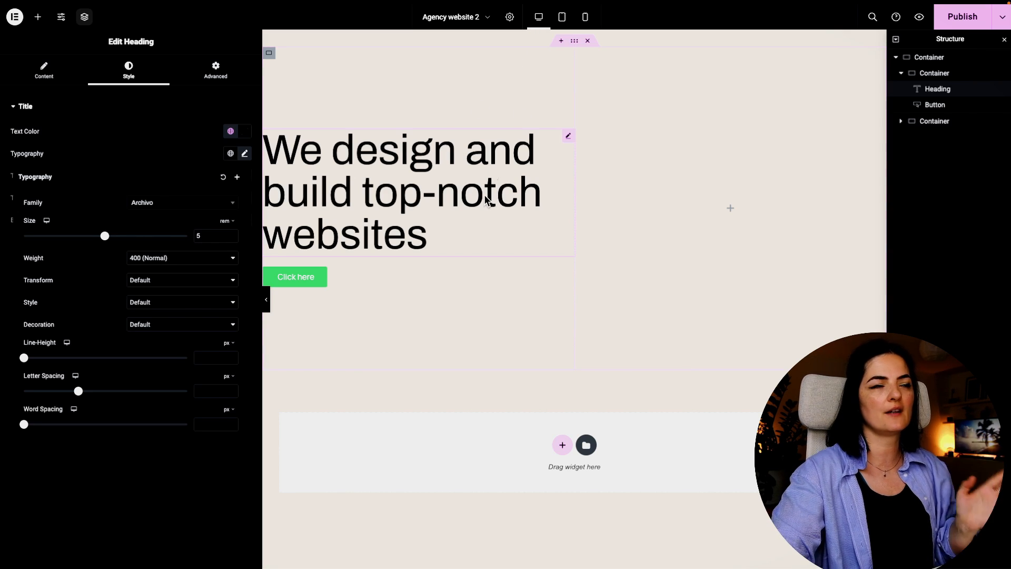
pyautogui.click(562, 17)
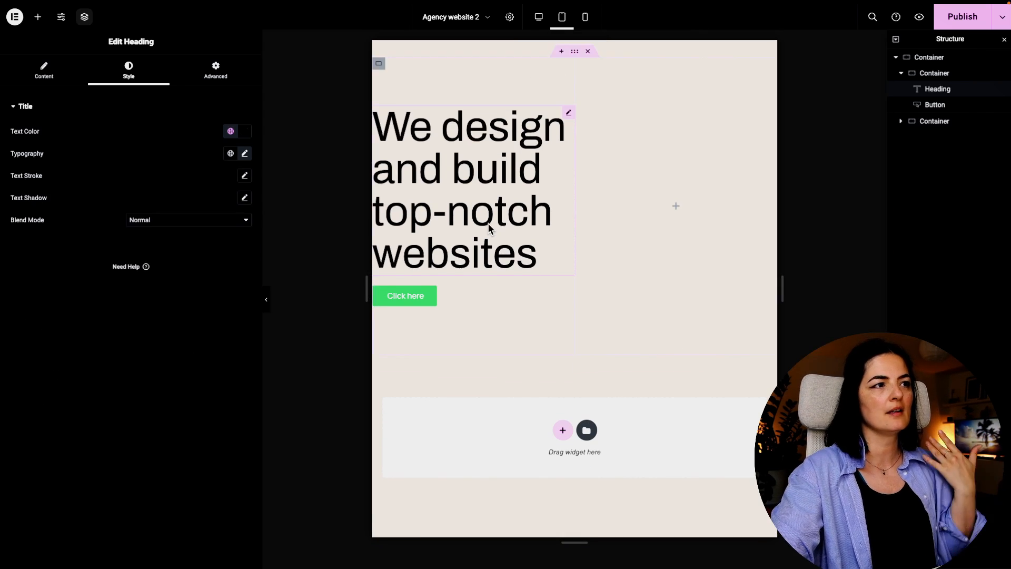
pyautogui.click(244, 153)
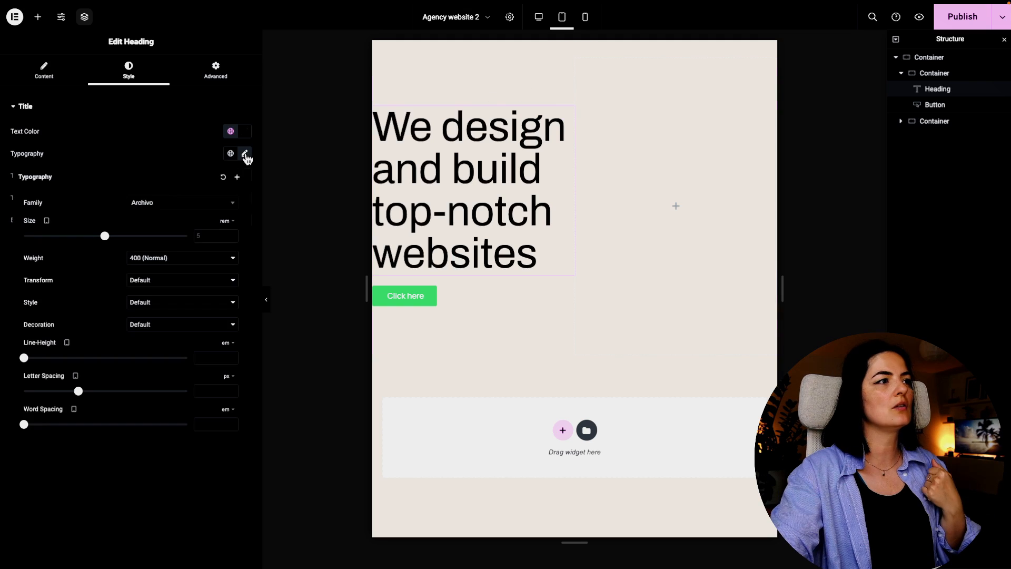
pyautogui.moveTo(106, 236); pyautogui.dragTo(84, 242)
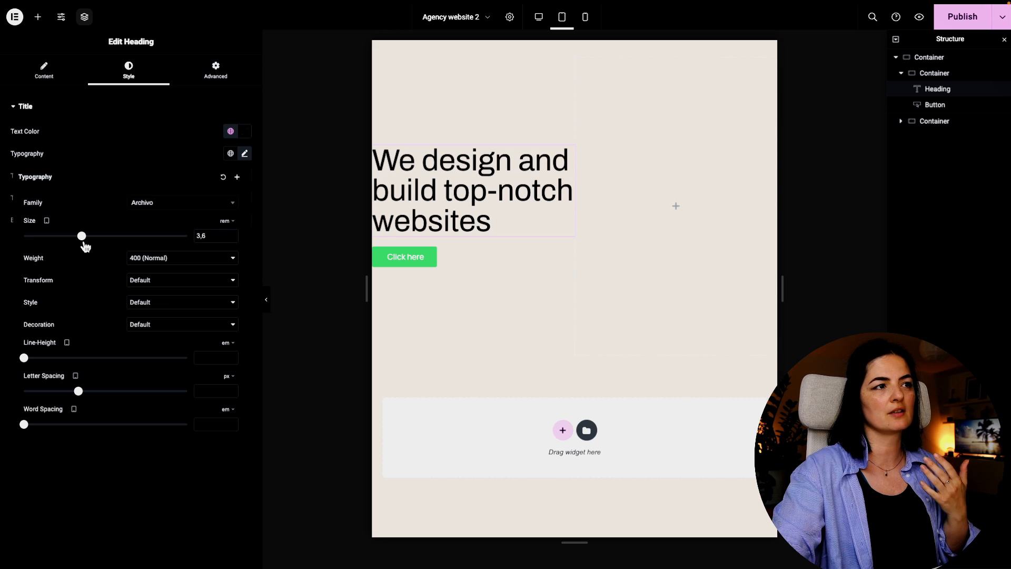
pyautogui.click(231, 239)
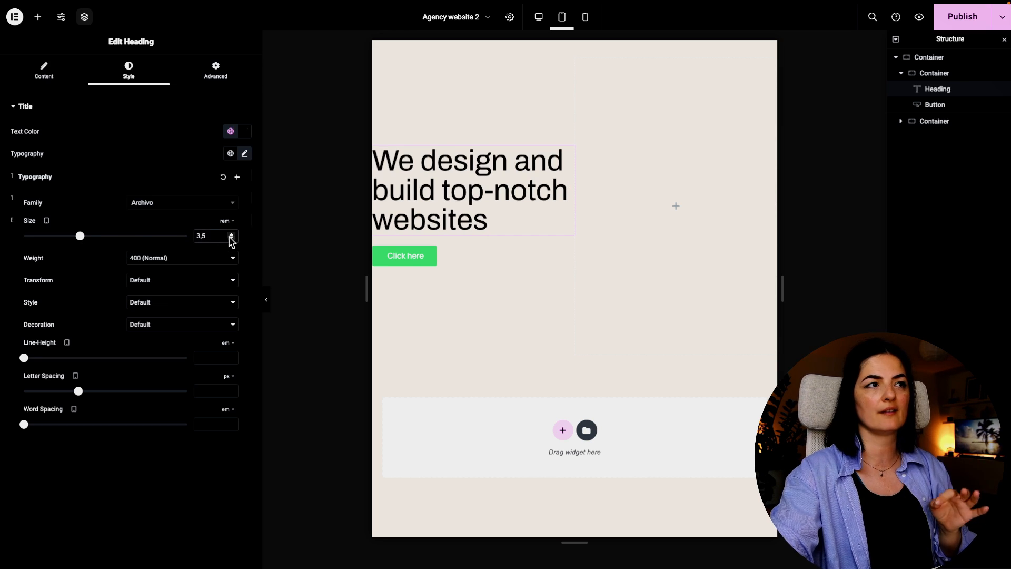
# Reduce the heading's font size to 1.7 rem for the mobile portrait view.
pyautogui.click(585, 20)
pyautogui.click(584, 21)
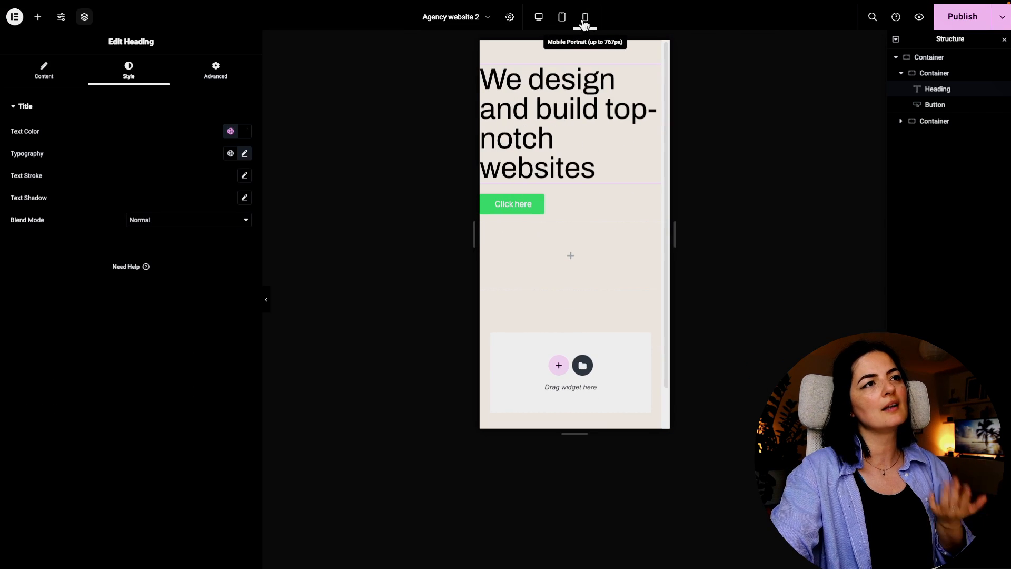
pyautogui.click(245, 154)
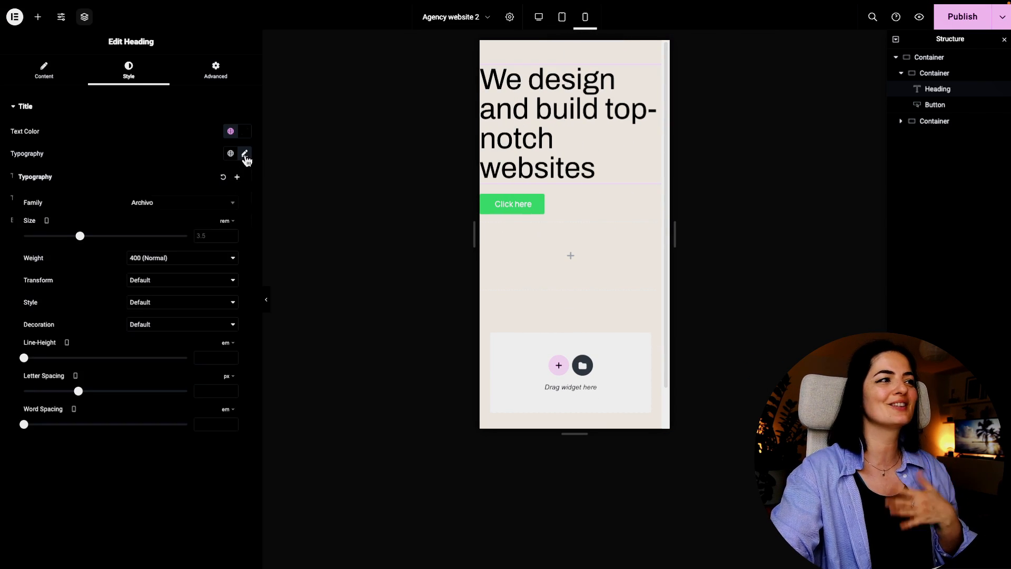
pyautogui.moveTo(87, 239); pyautogui.dragTo(54, 246)
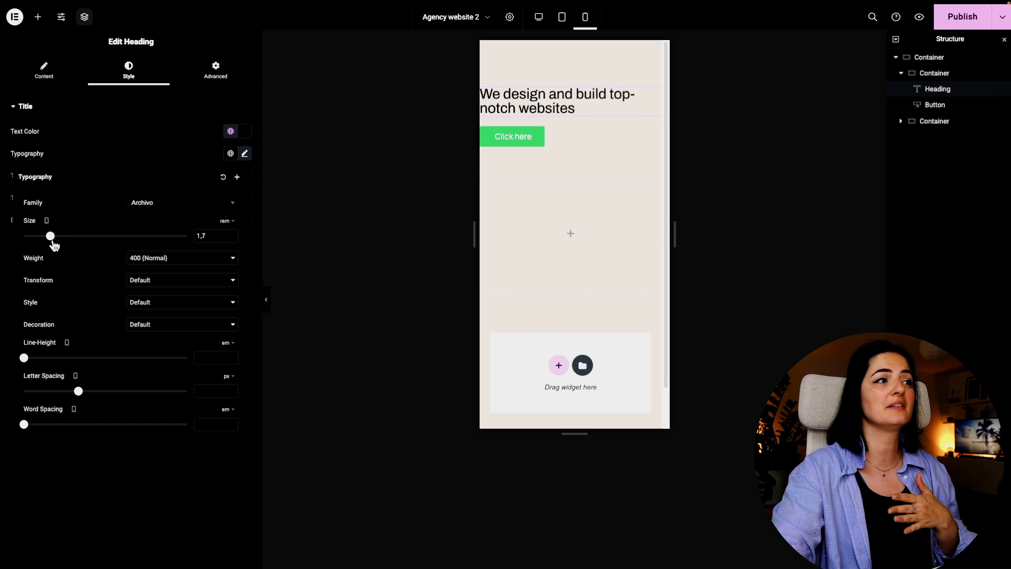
pyautogui.click(656, 95)
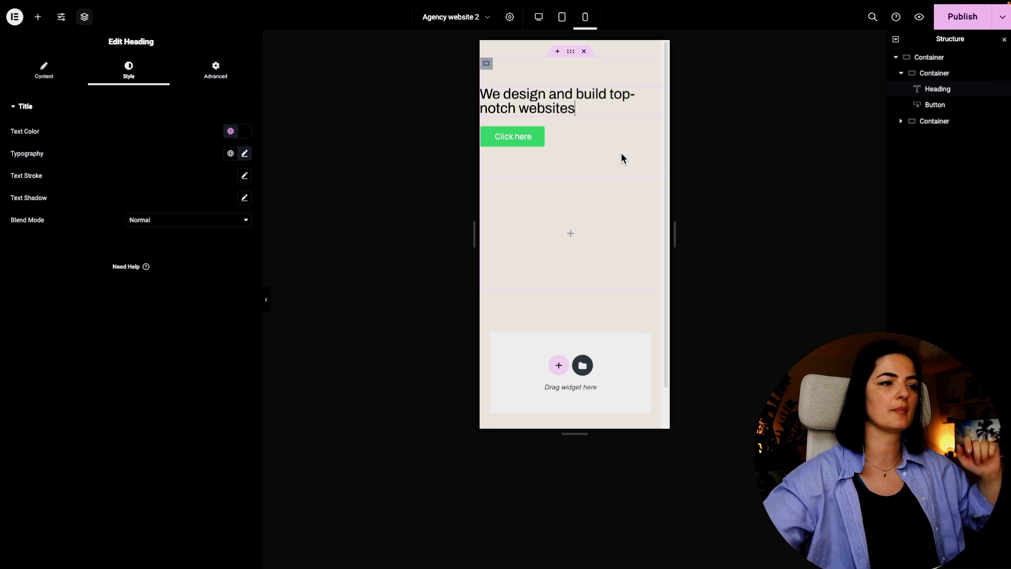
# Switch to the Font-size Clamp Generator page and set the maximum font size to 4 rem.
pyautogui.moveTo(555, 566)
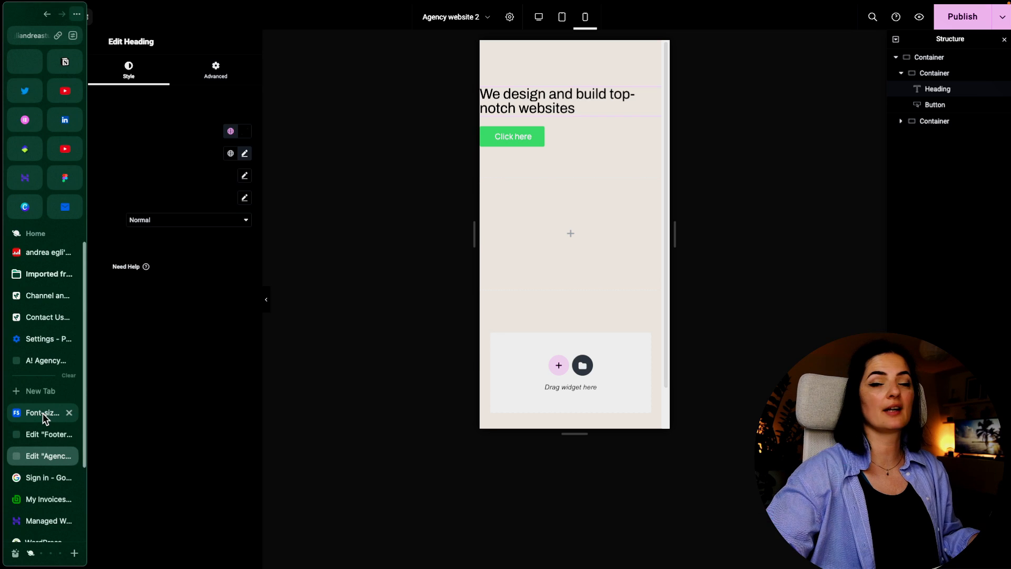
pyautogui.click(43, 412)
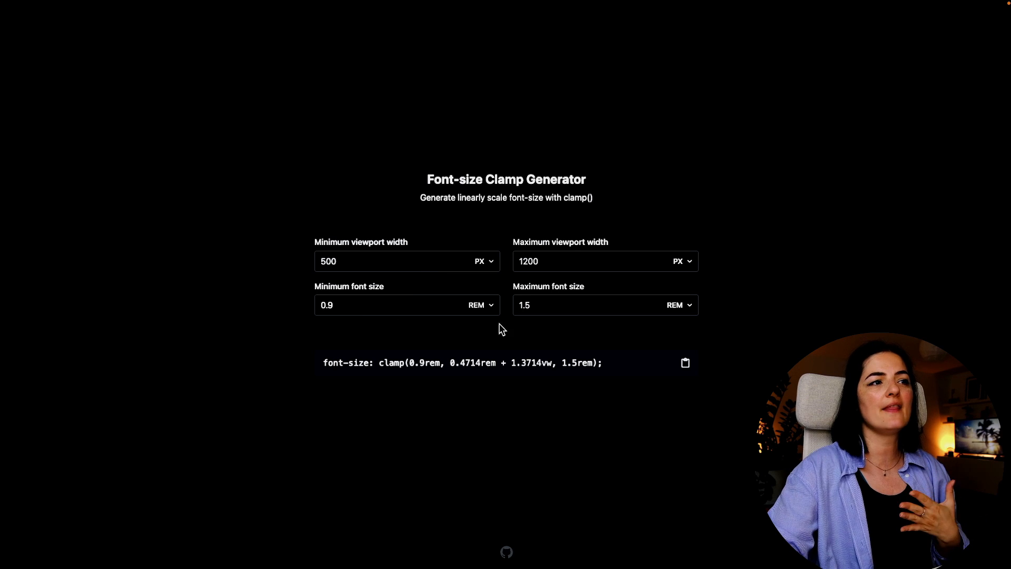
pyautogui.click(537, 305)
pyautogui.press('BackSpace')
pyautogui.press('BackSpace')
pyautogui.press('BackSpace')
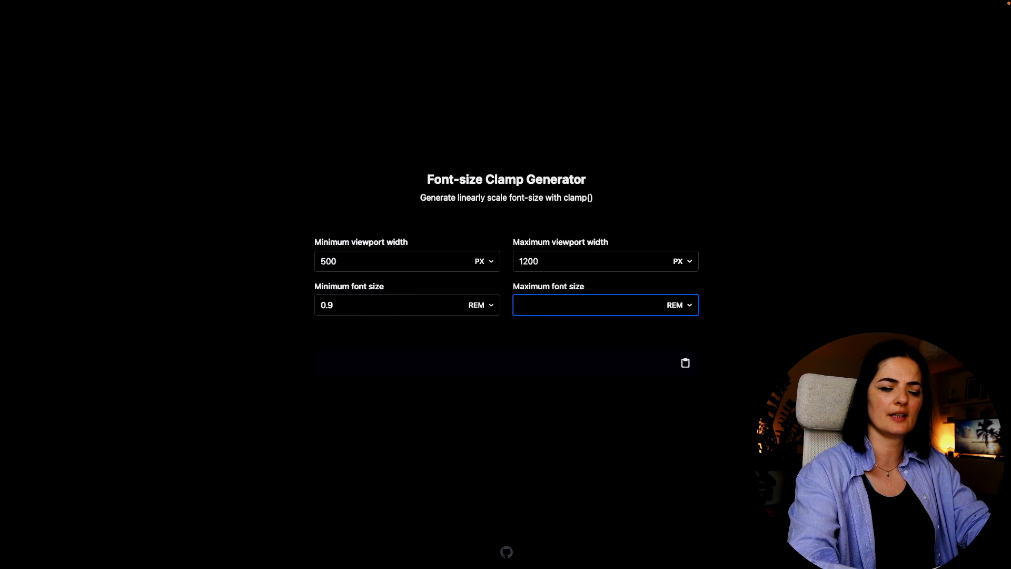
pyautogui.write('4')
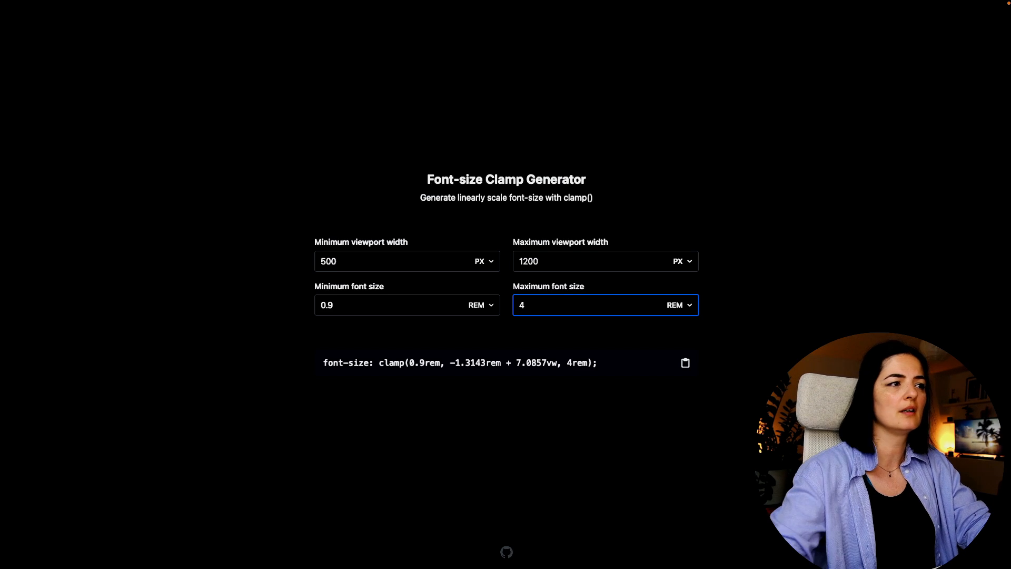
pyautogui.click(370, 306)
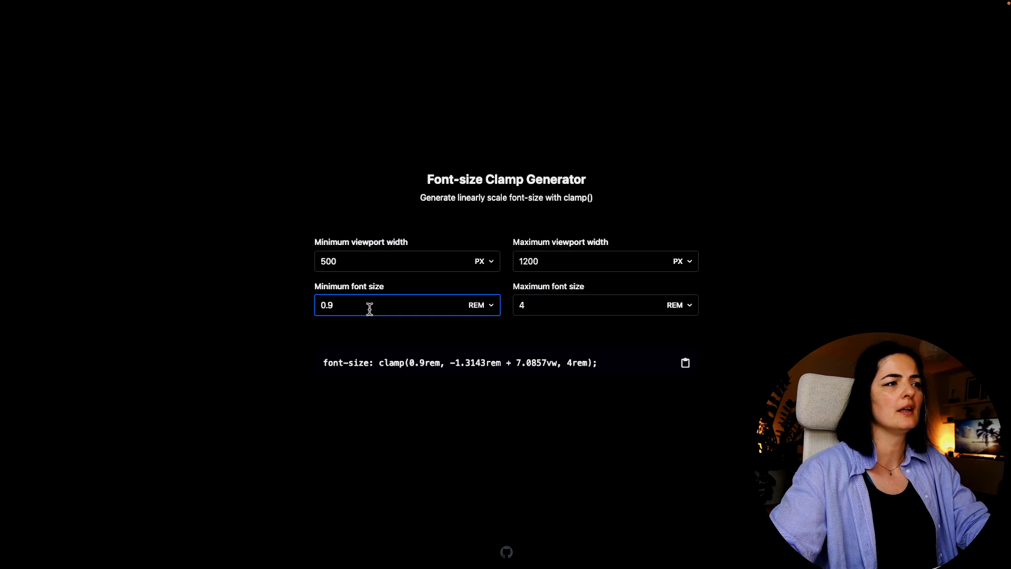
pyautogui.click(253, 356)
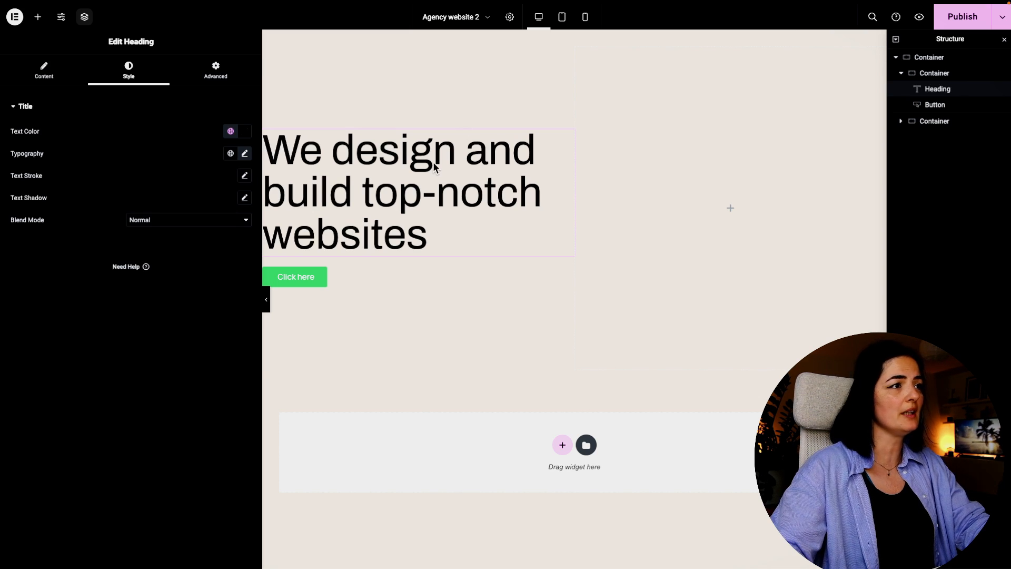
# Unlink the padding of the container holding the heading, set its left padding to 130 px, and preview the full-width layout.
pyautogui.click(269, 55)
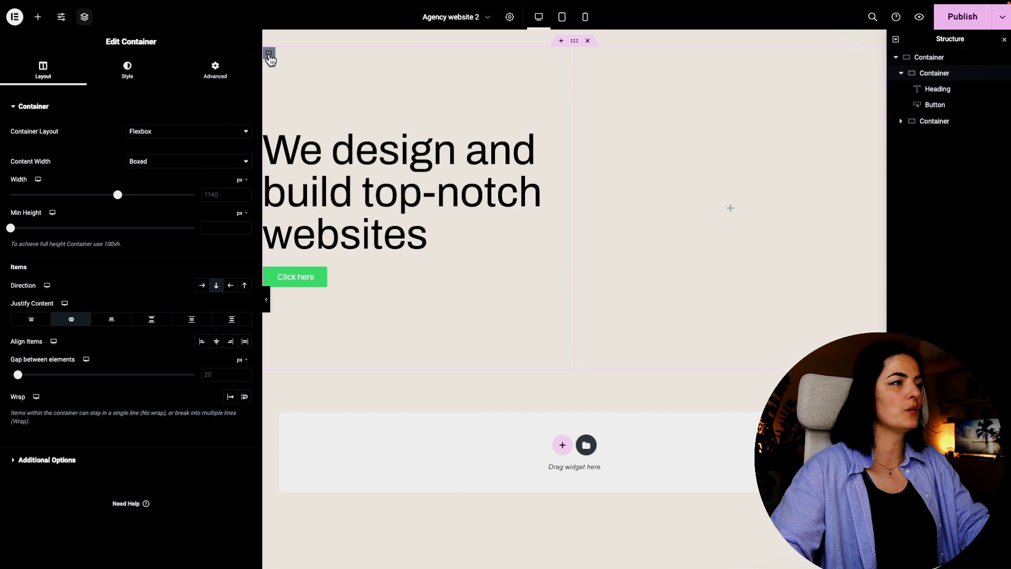
pyautogui.click(215, 67)
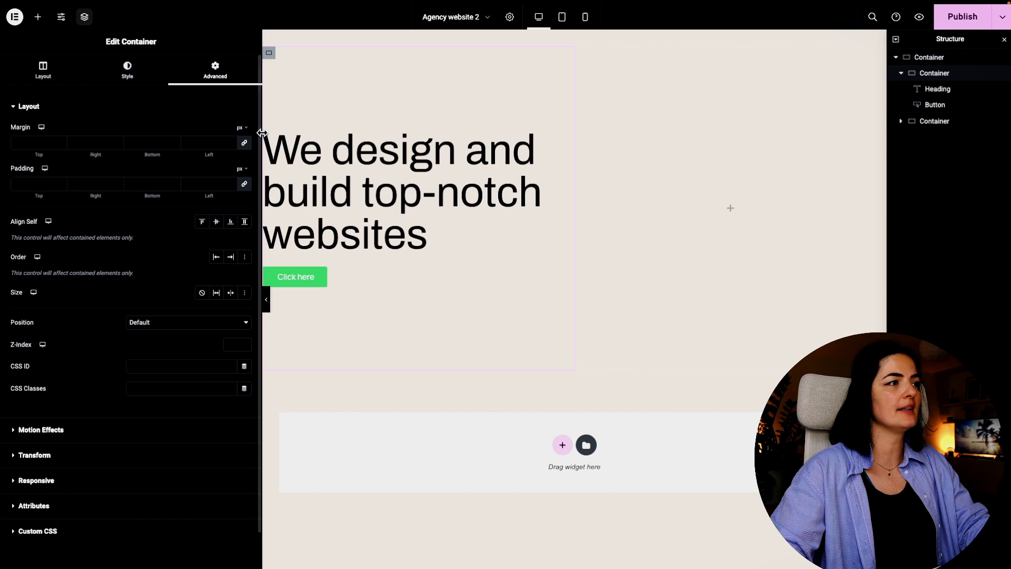
pyautogui.click(246, 185)
pyautogui.click(207, 184)
pyautogui.write('130')
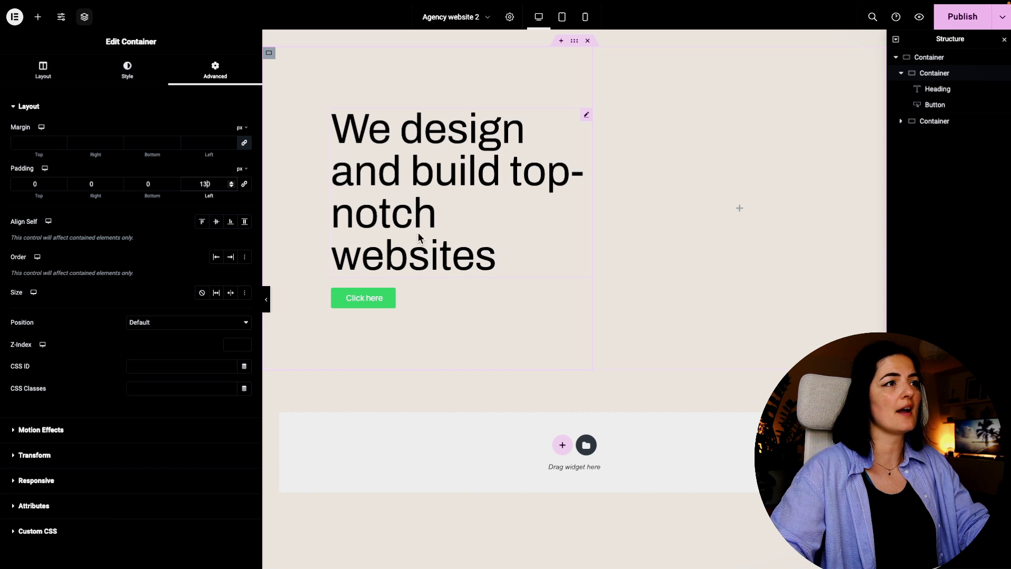
pyautogui.click(266, 299)
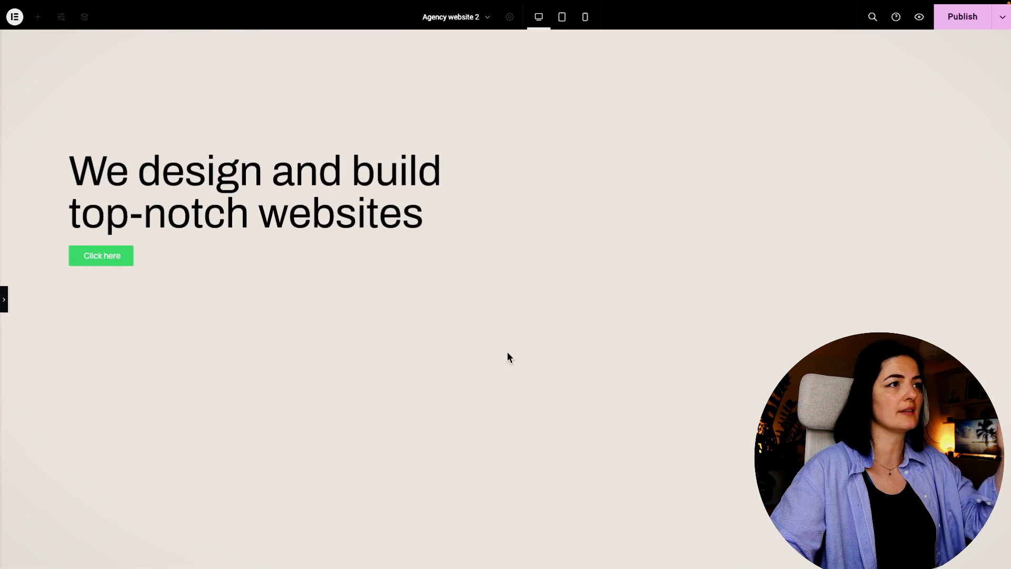
pyautogui.click(3, 299)
# Switch the heading's font size to a custom value of clamp(2.5rem, -0.3571rem + 9.1429vw, 6.5rem);.
pyautogui.click(392, 168)
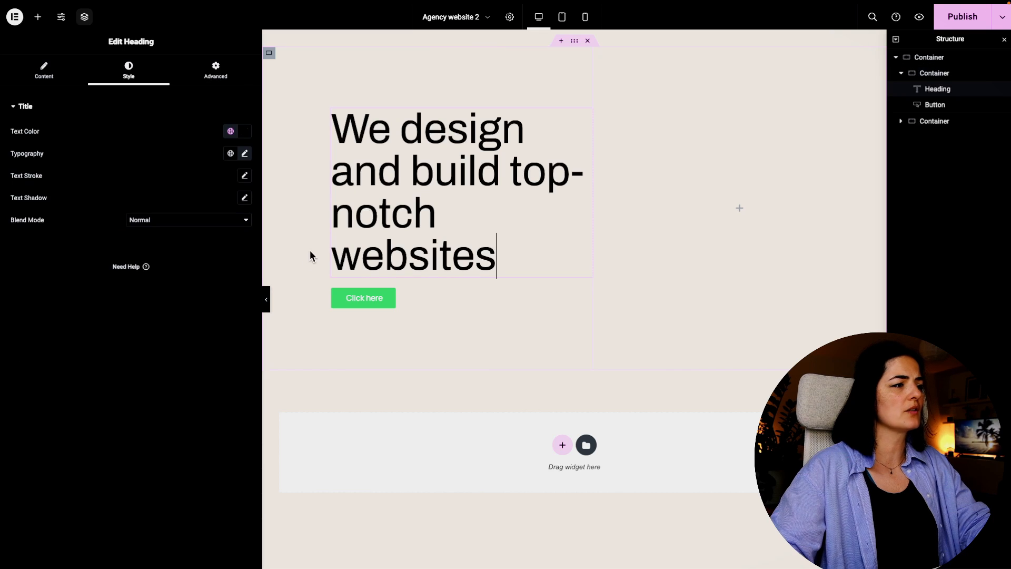
pyautogui.click(244, 153)
pyautogui.click(227, 220)
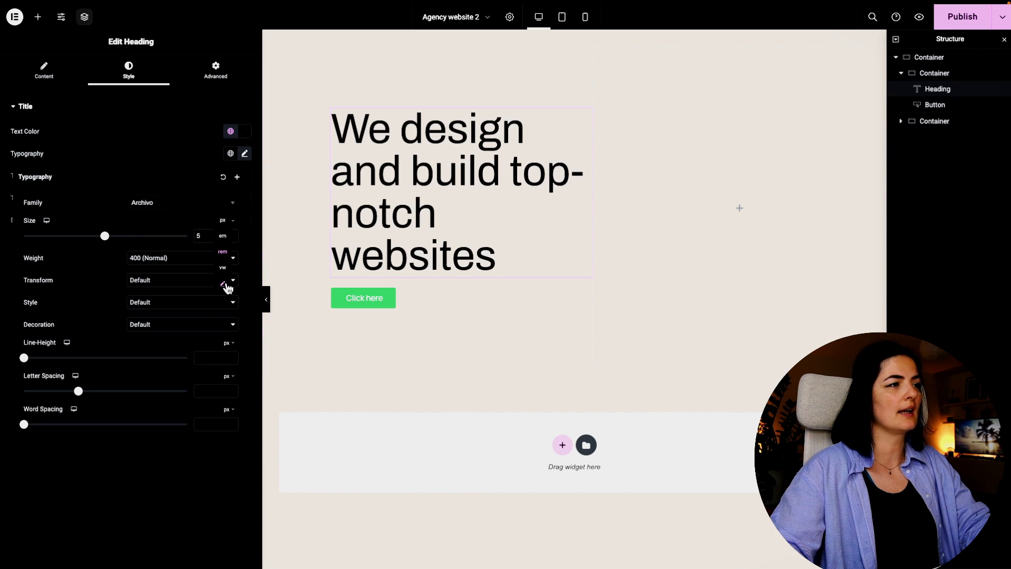
pyautogui.click(226, 286)
pyautogui.press('BackSpace')
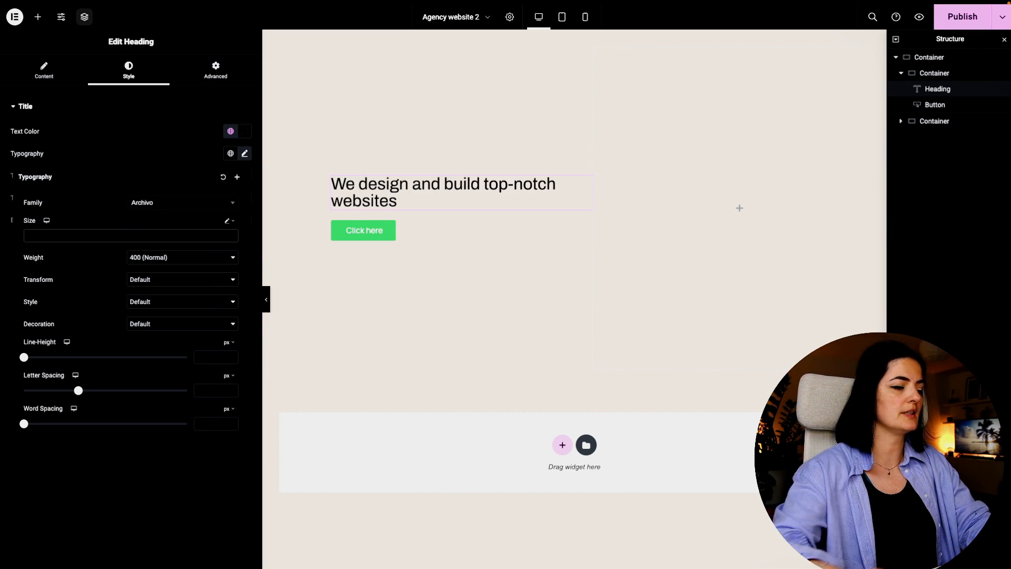
pyautogui.write('clamp(2.5rem, -0.3571rem + 9.1429vw, 6.5rem);')
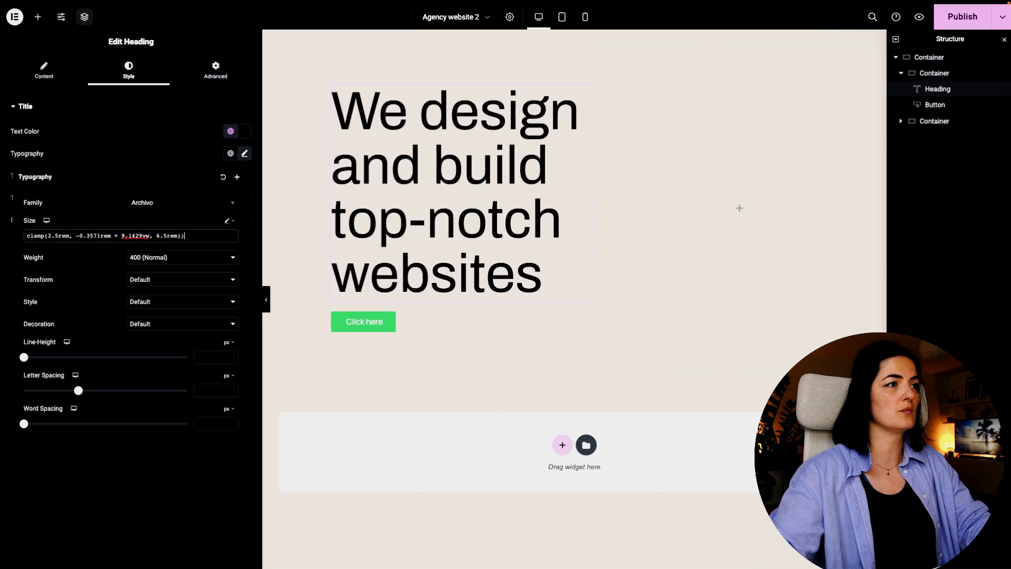
# Change the heading's font weight to 300 (Light) and preview it at full page width.
pyautogui.click(153, 259)
pyautogui.click(154, 247)
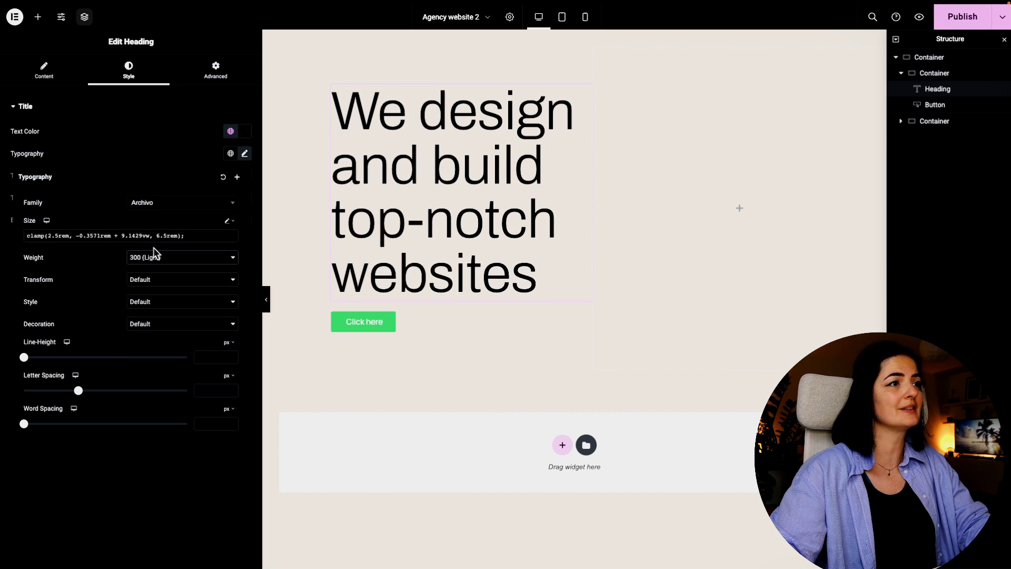
pyautogui.click(266, 299)
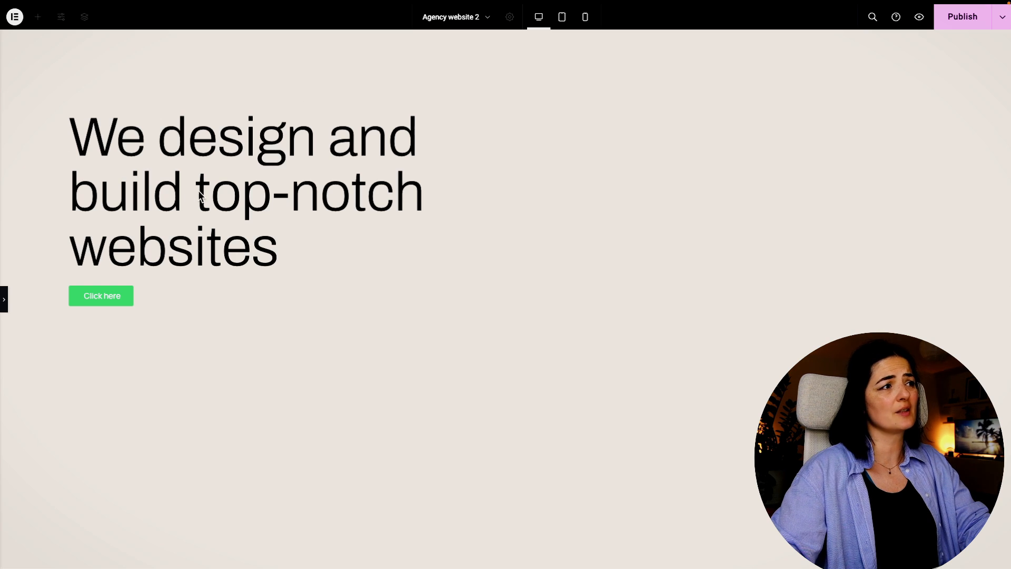
pyautogui.click(4, 300)
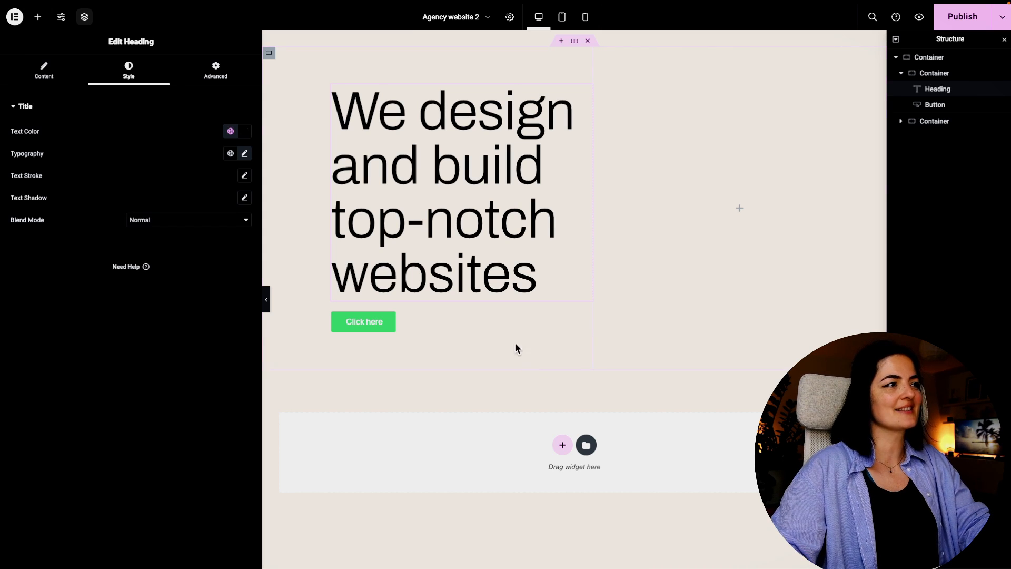
# Apply the orange-red global color to the background of the button below the heading.
pyautogui.click(424, 322)
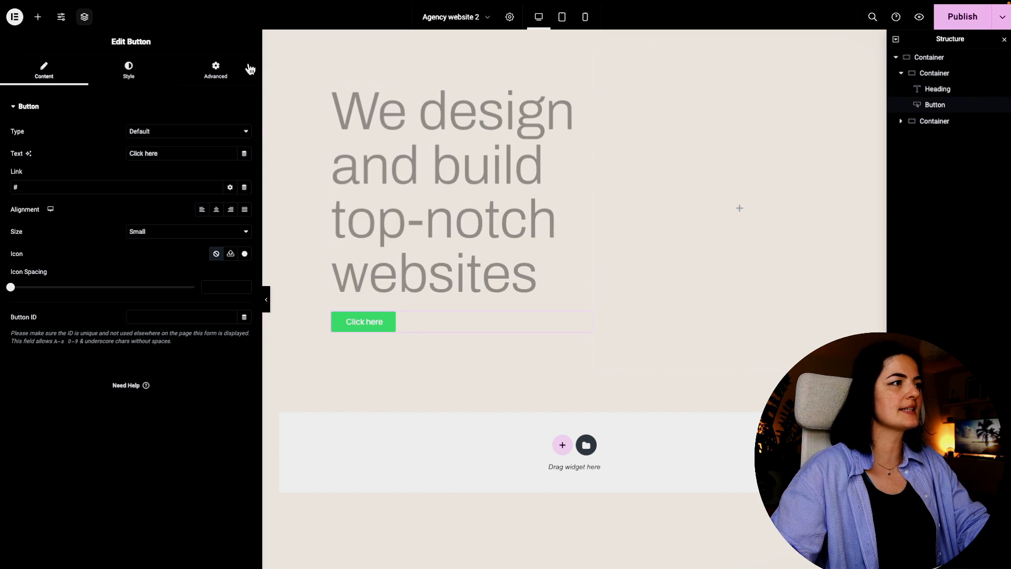
pyautogui.click(140, 70)
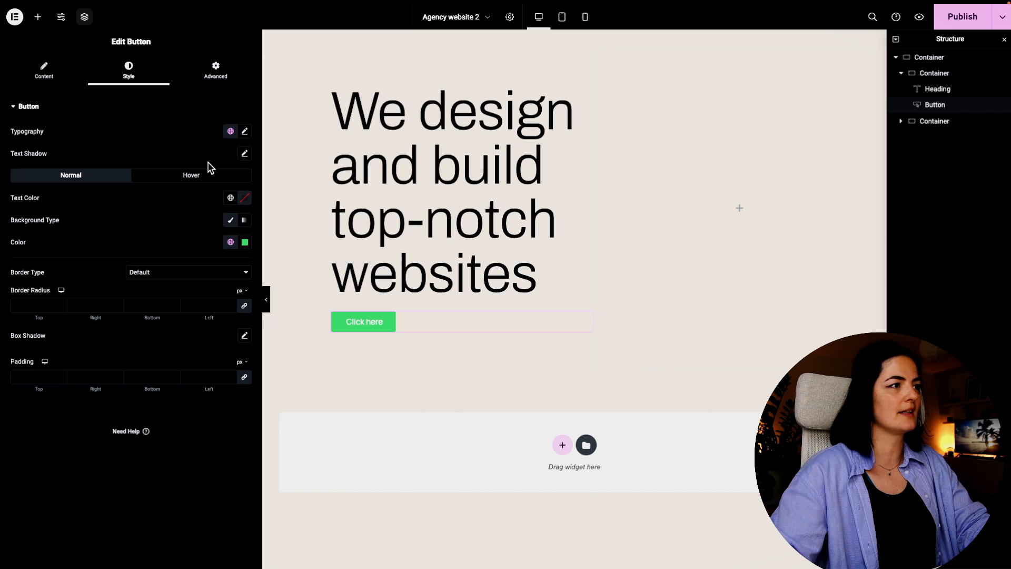
pyautogui.click(231, 241)
pyautogui.click(137, 314)
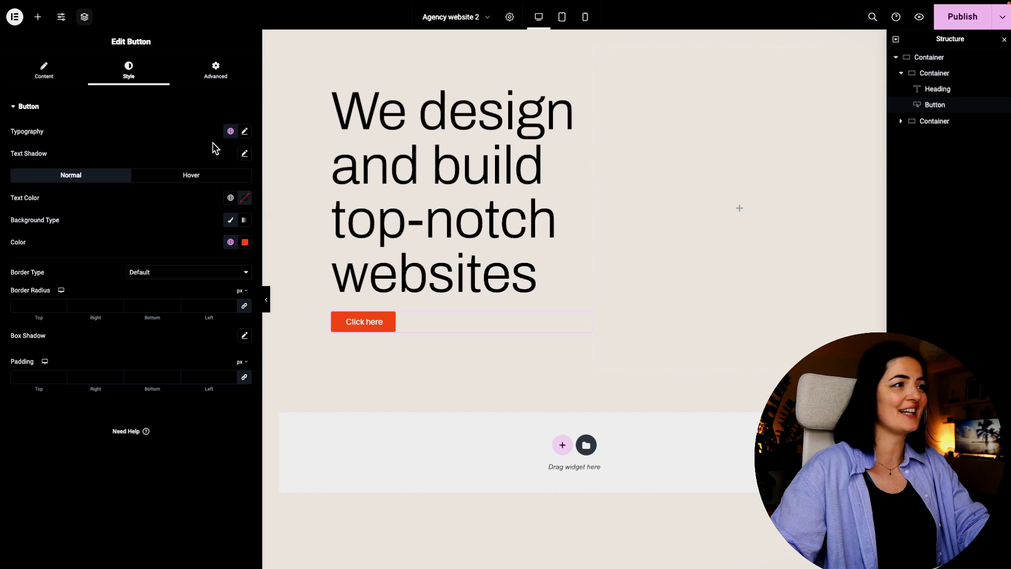
# Replace the button's text with "Get in touch".
pyautogui.click(47, 70)
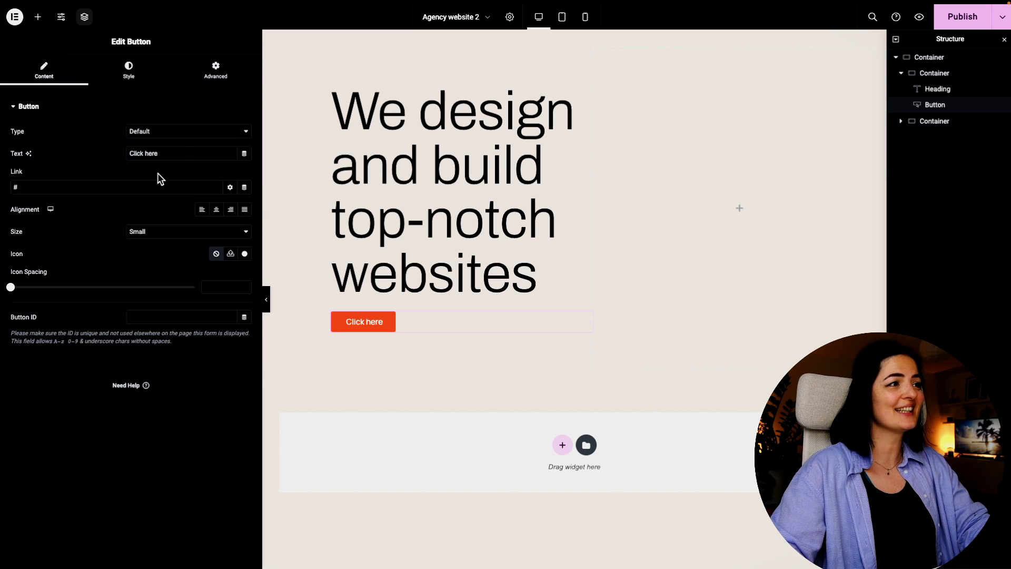
pyautogui.doubleClick(177, 149)
pyautogui.press('BackSpace')
pyautogui.press('BackSpace')
pyautogui.press('BackSpace')
pyautogui.press('BackSpace')
pyautogui.press('BackSpace')
pyautogui.press('BackSpace')
pyautogui.press('BackSpace')
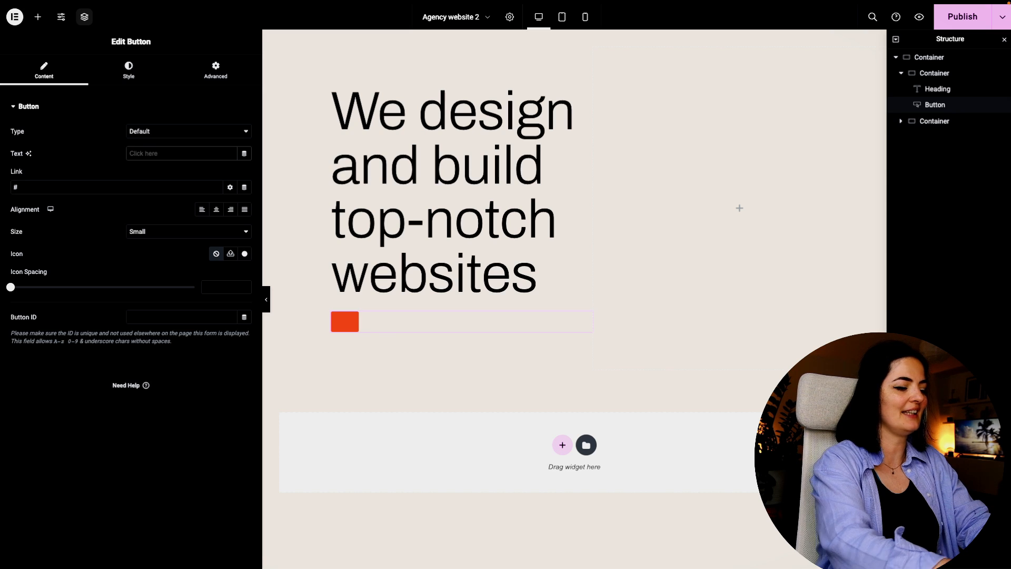
pyautogui.write('Get in touch')
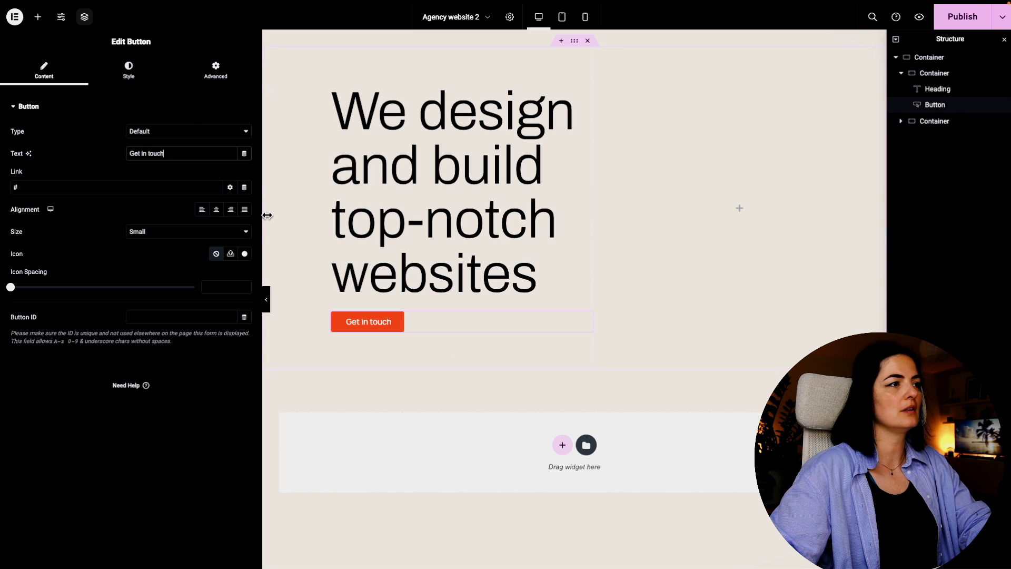
# Set the button's font family to Archivo with a 600 (Semi Bold) weight.
pyautogui.click(132, 75)
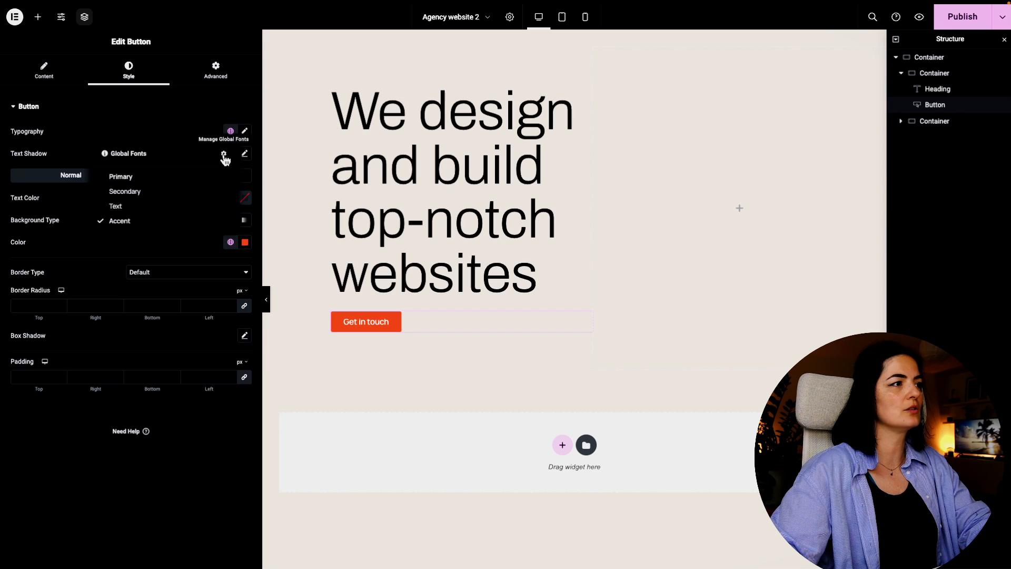
pyautogui.click(244, 132)
pyautogui.click(219, 183)
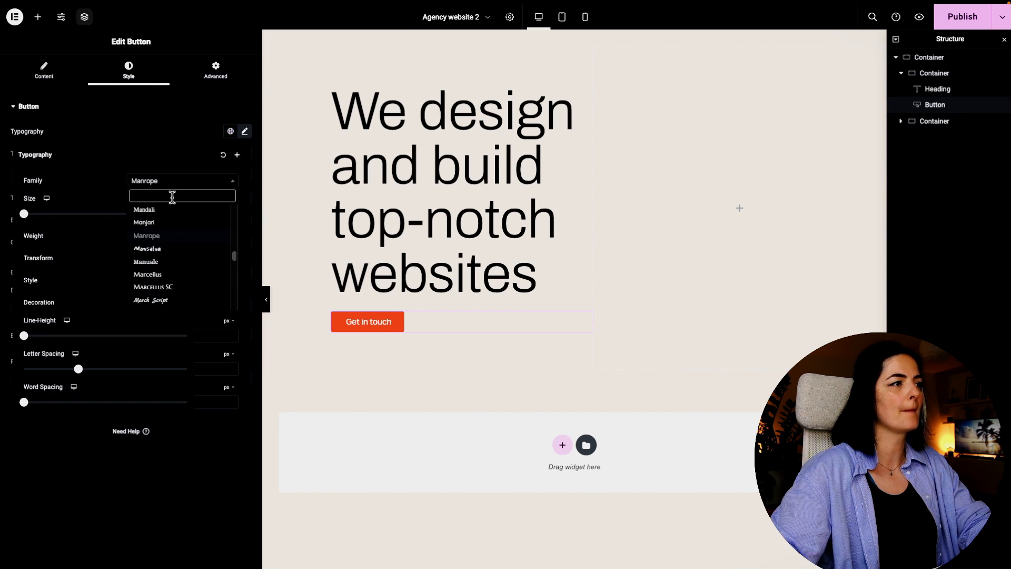
pyautogui.write('arch')
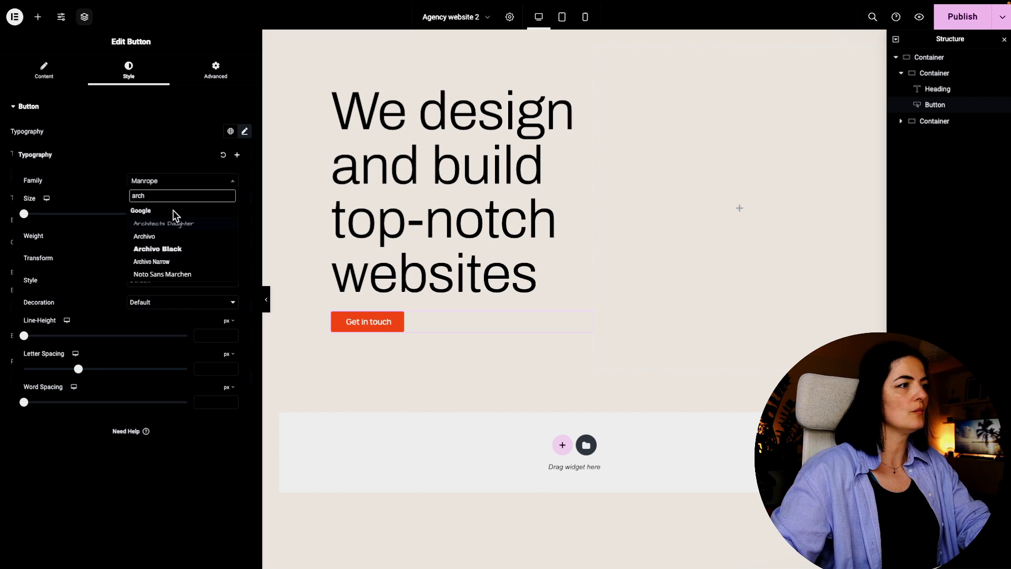
pyautogui.click(170, 236)
pyautogui.click(227, 199)
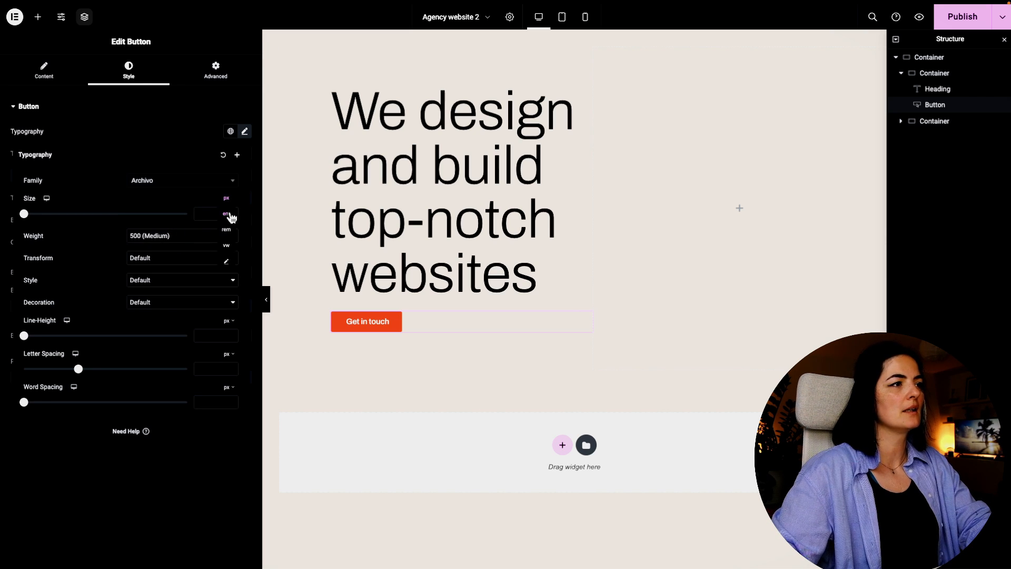
pyautogui.click(153, 238)
pyautogui.click(153, 245)
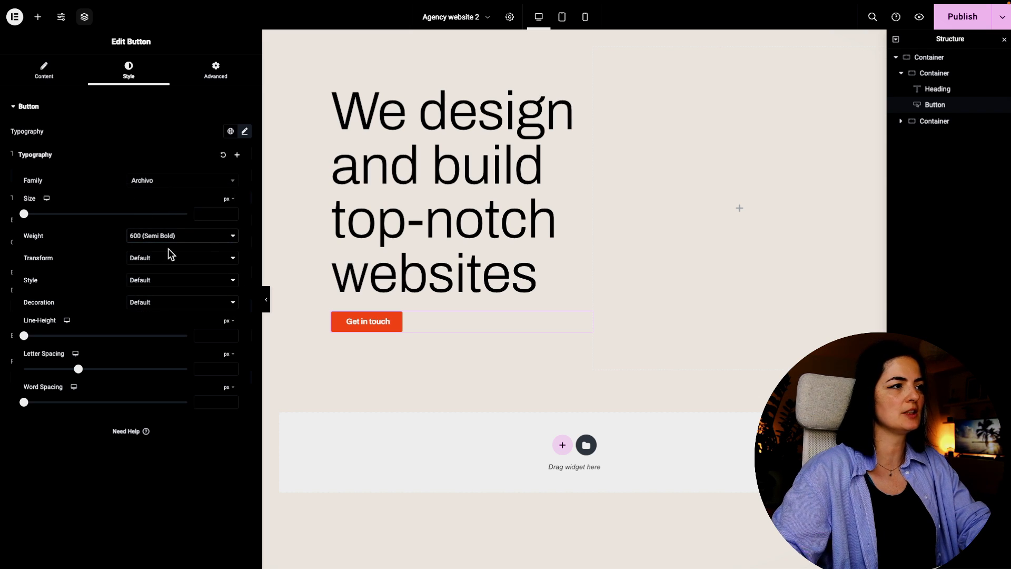
# Set the button's font size to 1.1 rem and preview the section at full page width.
pyautogui.click(227, 199)
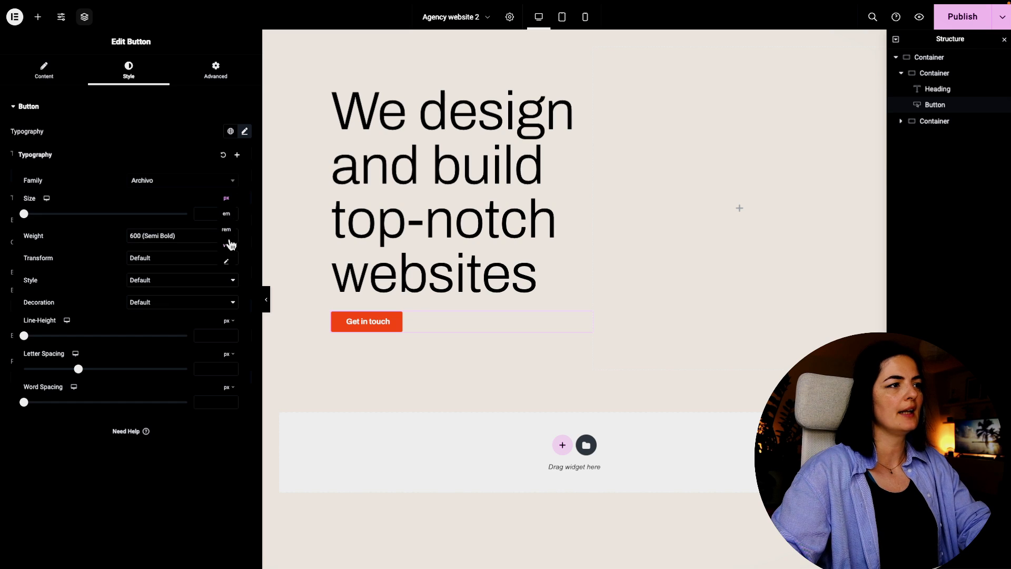
pyautogui.click(228, 235)
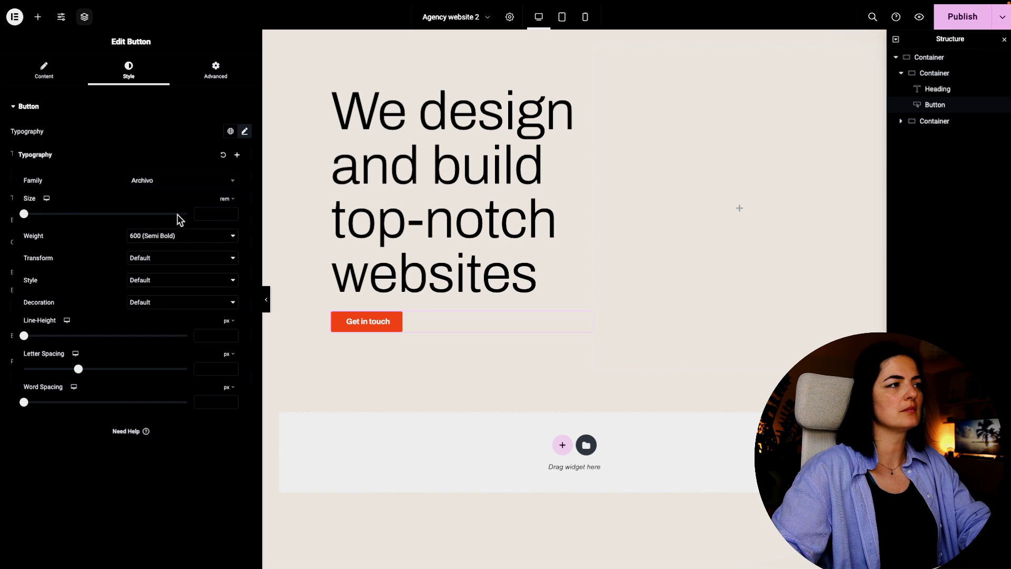
pyautogui.moveTo(27, 217); pyautogui.dragTo(41, 217)
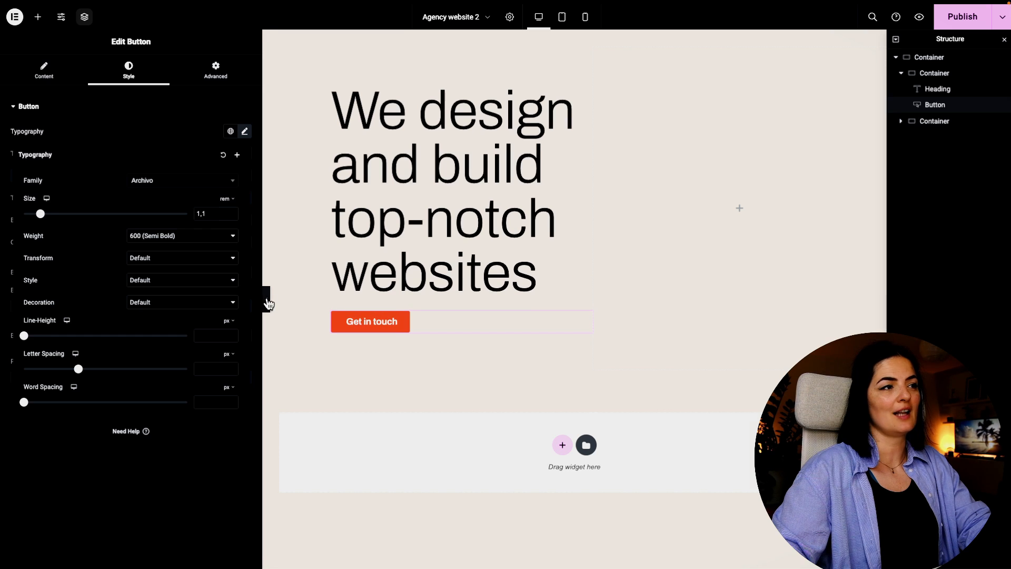
pyautogui.click(266, 299)
pyautogui.click(5, 300)
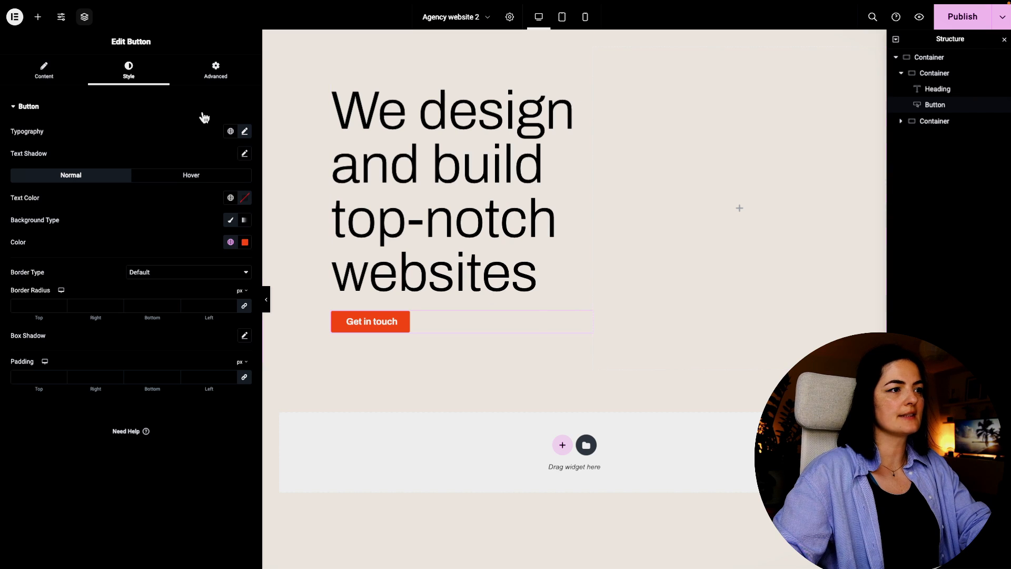
# Align the button itself to the start of its container.
pyautogui.click(217, 70)
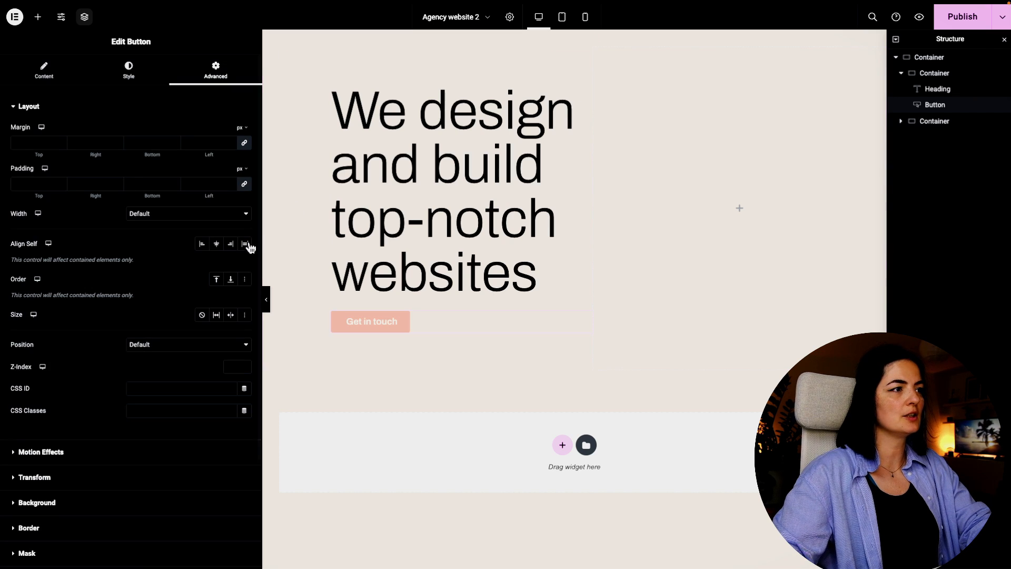
pyautogui.click(202, 245)
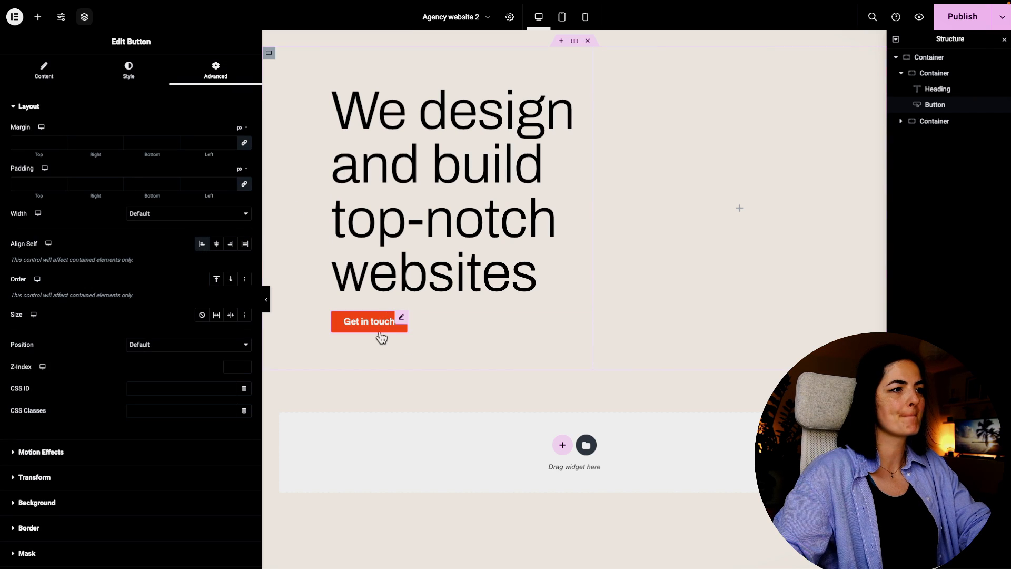
pyautogui.click(44, 79)
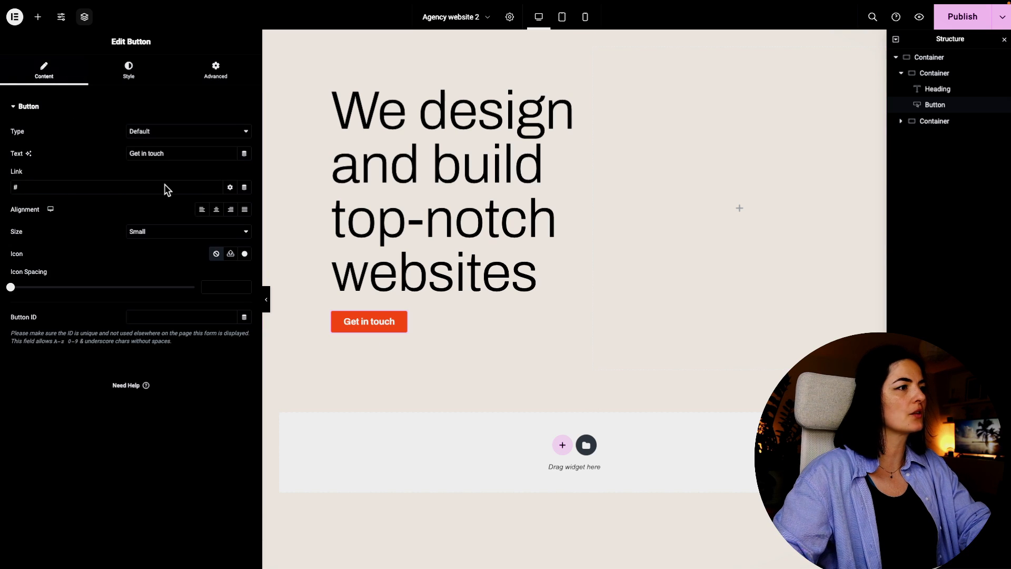
# Apply the Off-white global color to the button's text and set its border radius to 50 px on all corners.
pyautogui.click(130, 84)
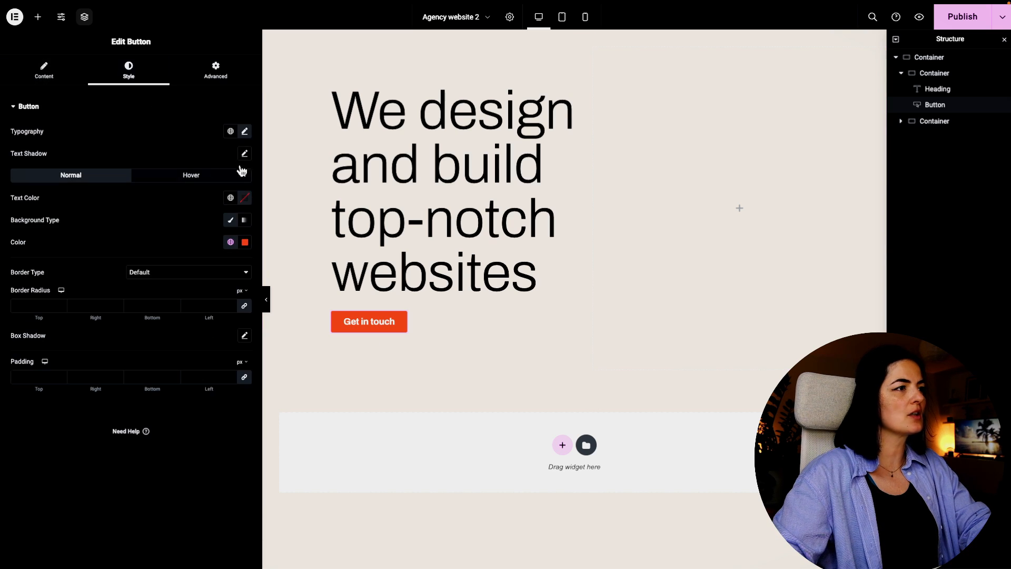
pyautogui.click(245, 204)
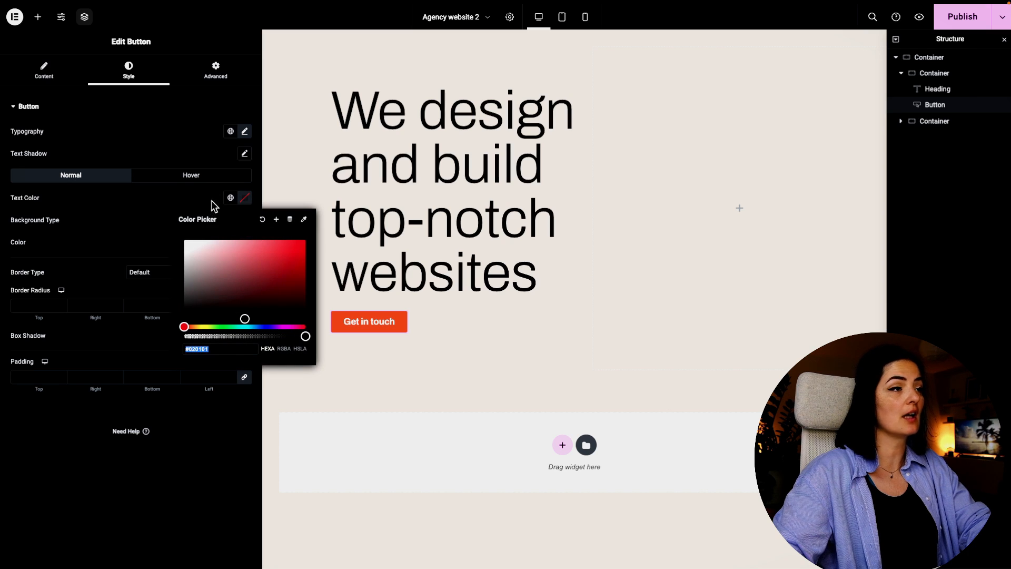
pyautogui.click(230, 199)
pyautogui.scroll(-5, 140, 322)
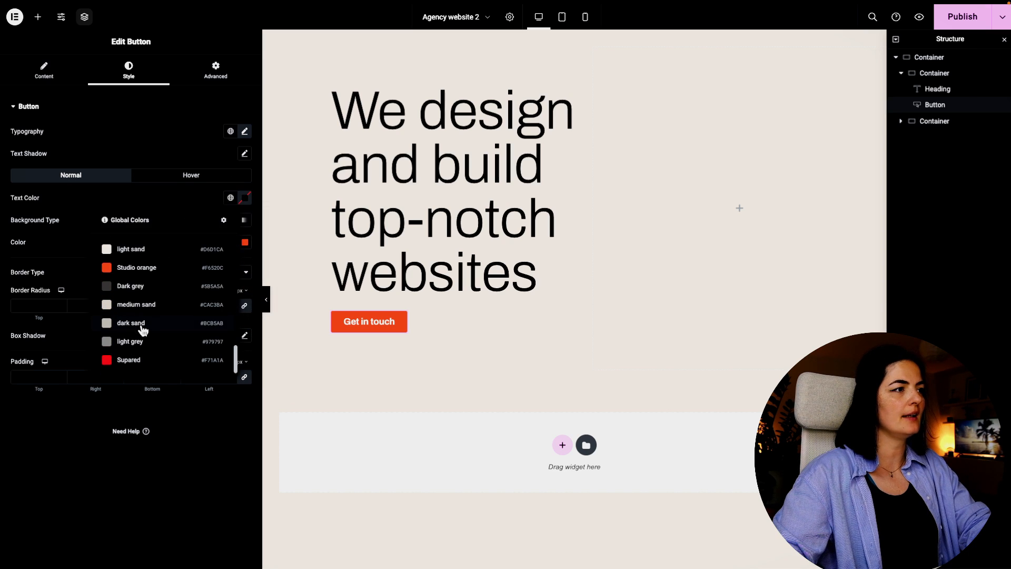
pyautogui.scroll(1, 138, 258)
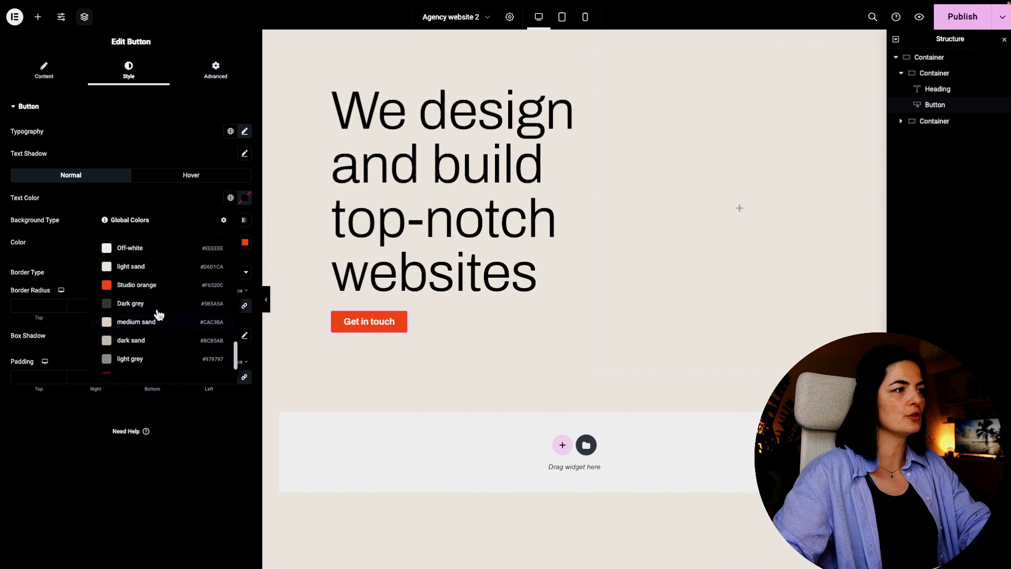
pyautogui.click(137, 257)
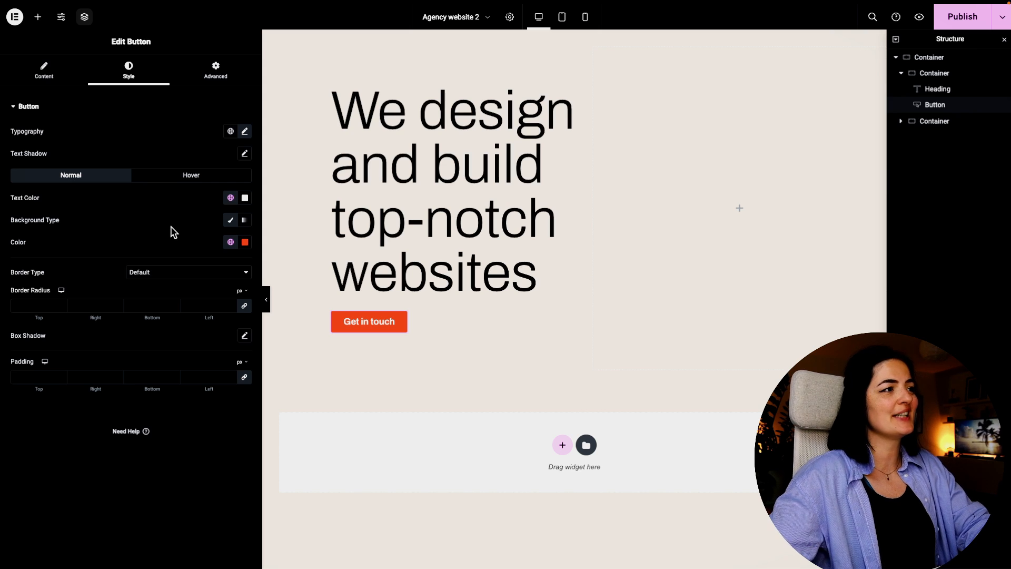
pyautogui.click(197, 306)
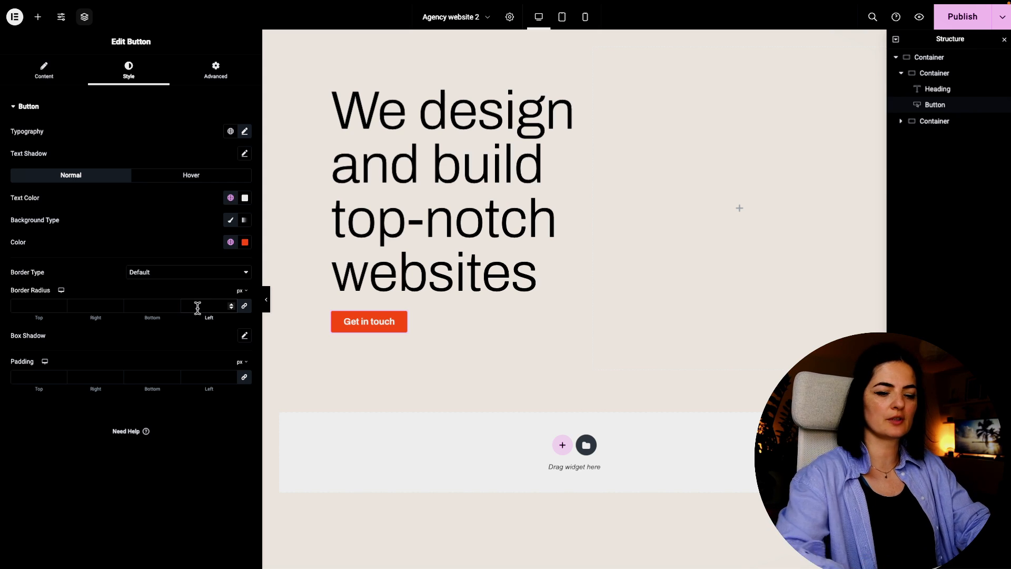
pyautogui.write('50')
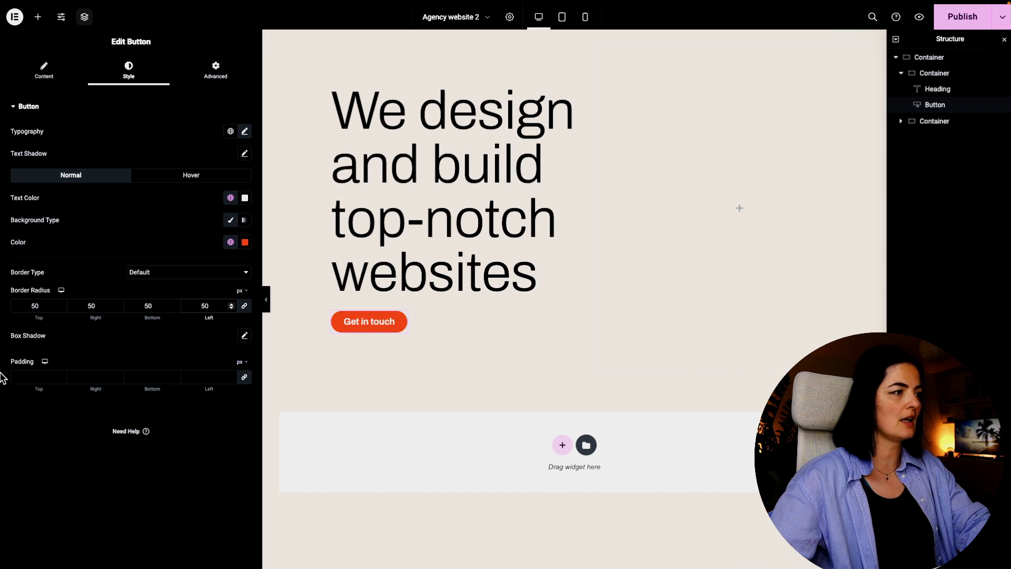
# Unlink the button's padding, set it to 20 px top and bottom and 50 px right and left, and preview it at full page width.
pyautogui.click(243, 379)
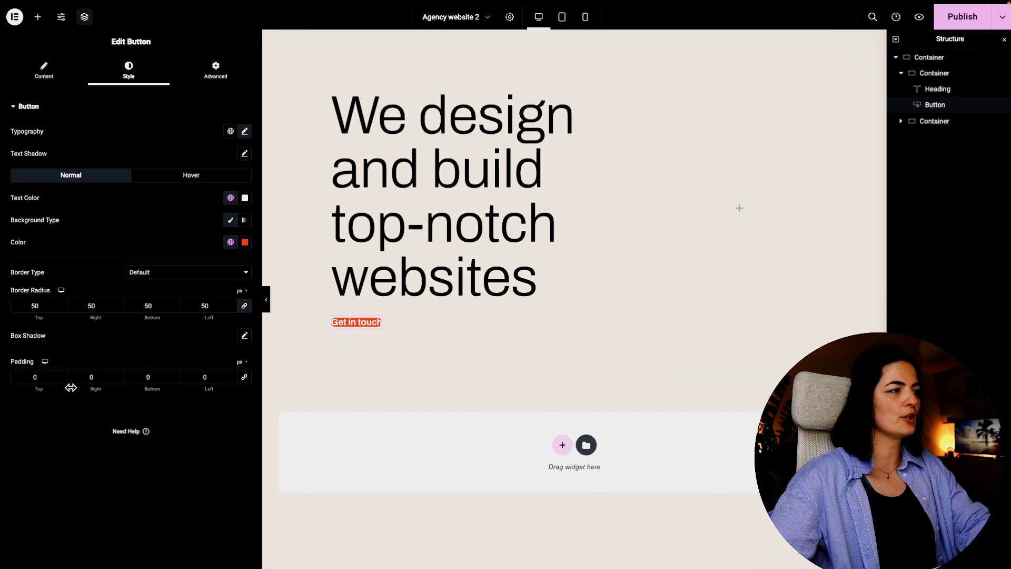
pyautogui.click(29, 379)
pyautogui.write('2')
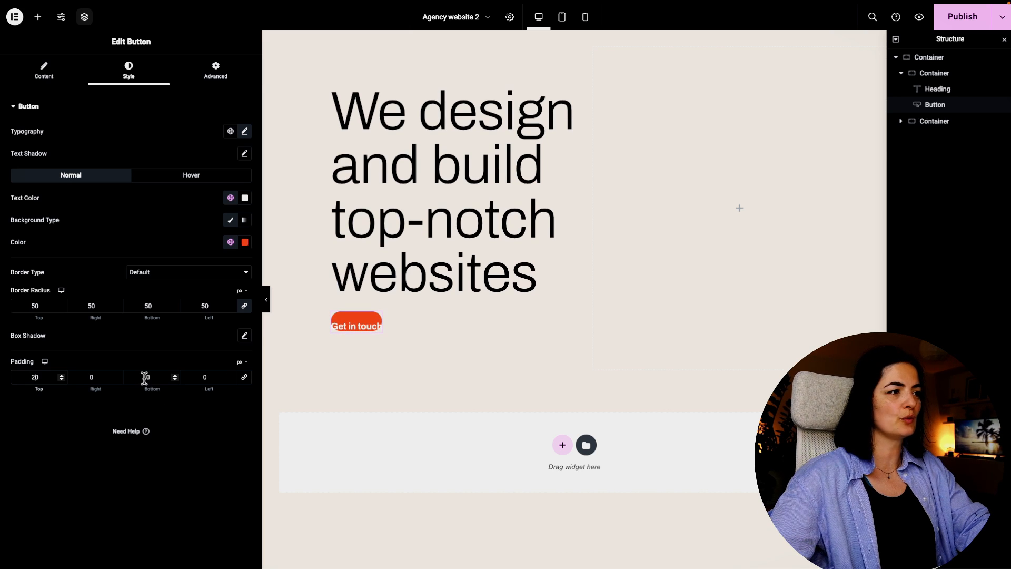
pyautogui.click(146, 377)
pyautogui.write('2')
pyautogui.click(88, 375)
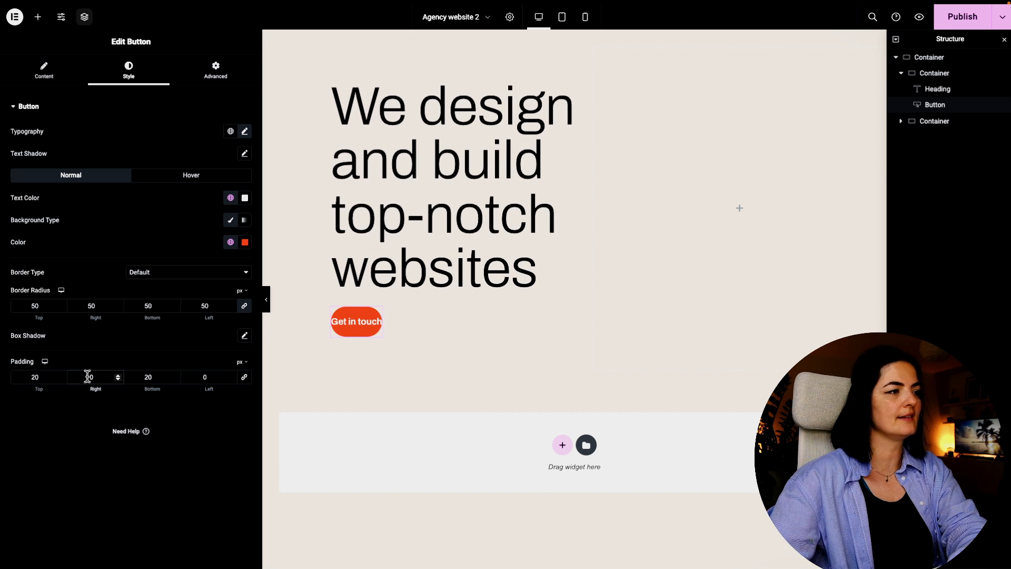
pyautogui.write('5')
pyautogui.click(192, 377)
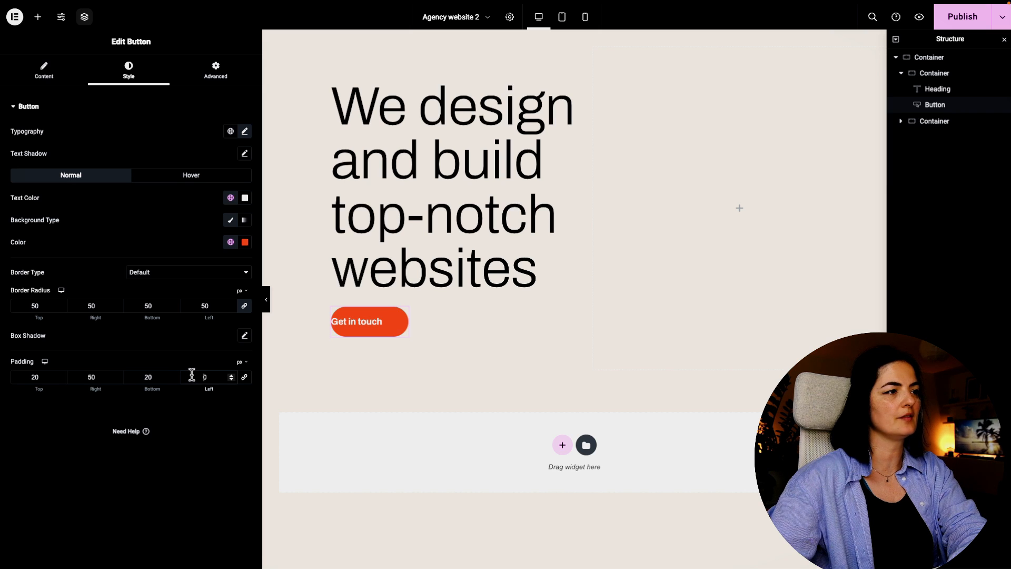
pyautogui.write('5')
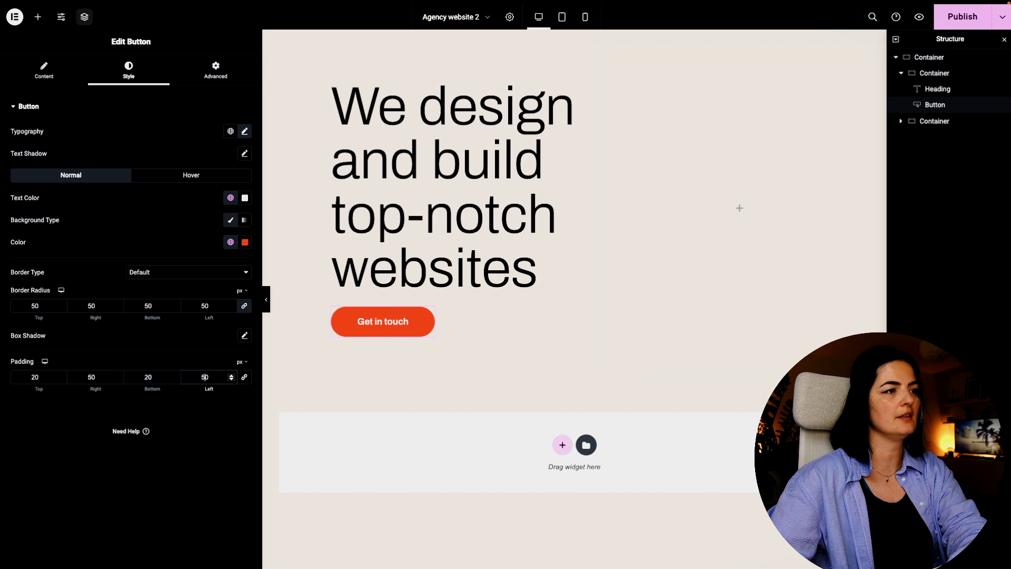
pyautogui.click(267, 295)
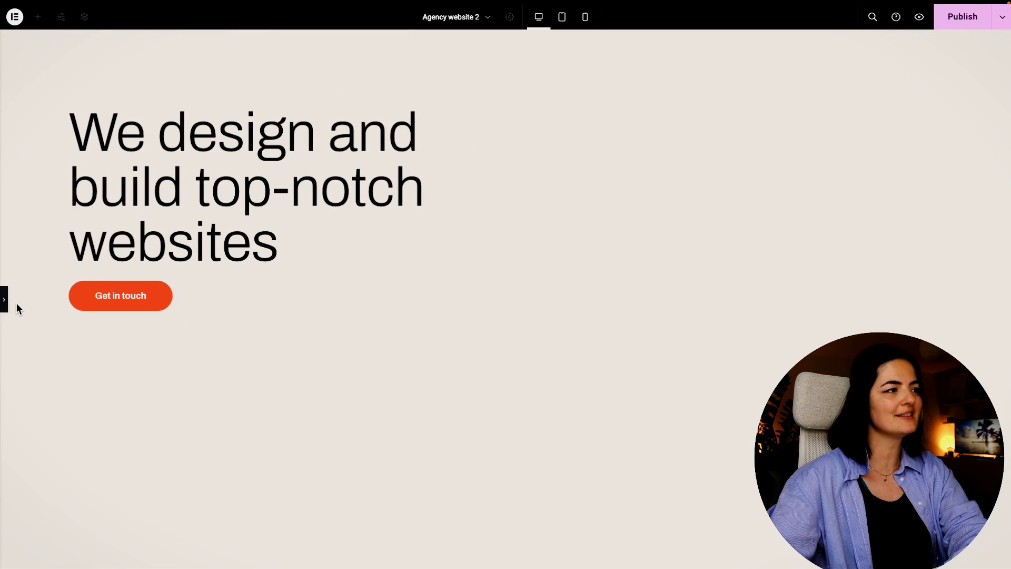
pyautogui.click(5, 299)
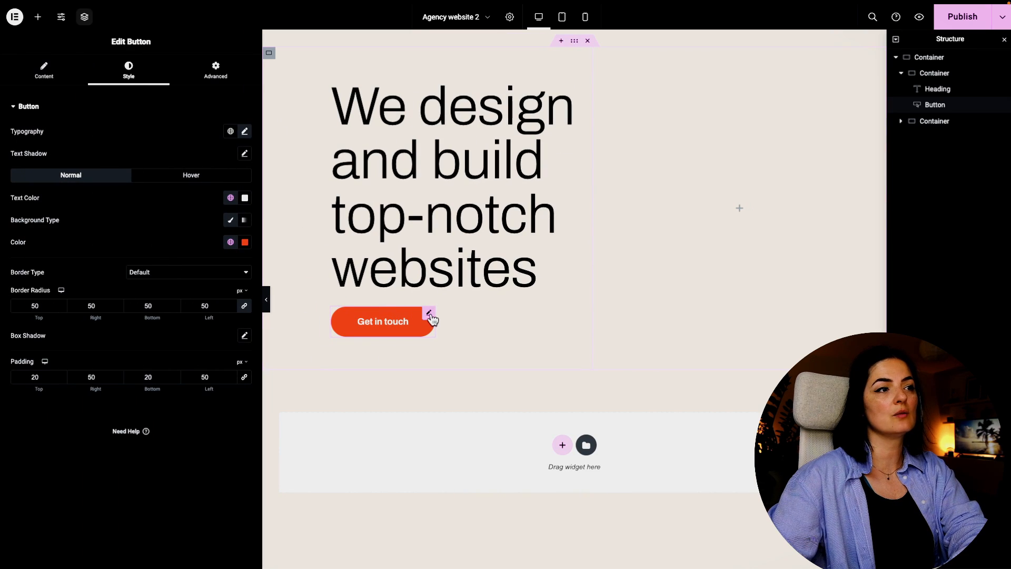
# Give the button's hover state the black global text color and the light sand global background color.
pyautogui.click(193, 176)
pyautogui.click(230, 197)
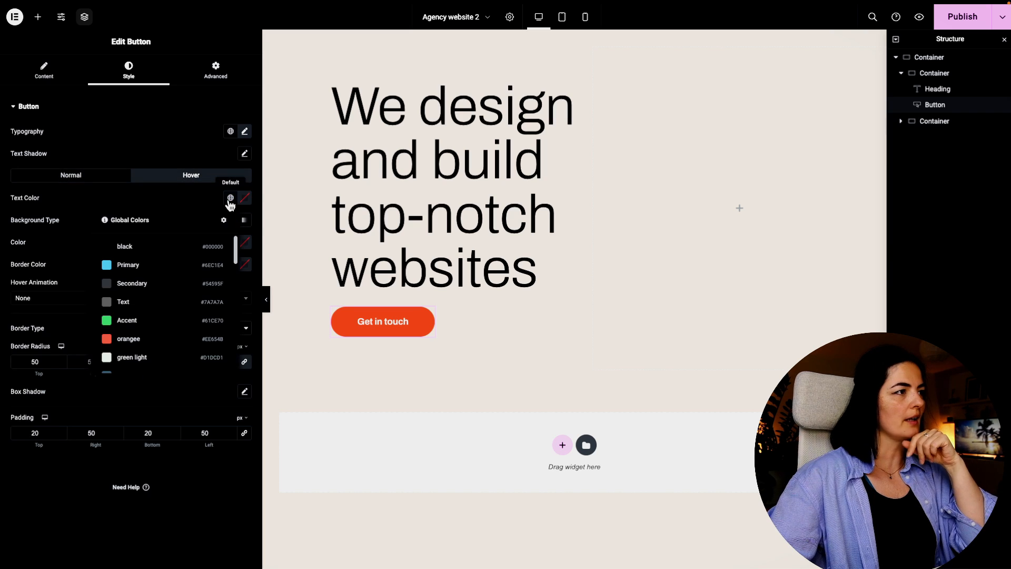
pyautogui.click(167, 248)
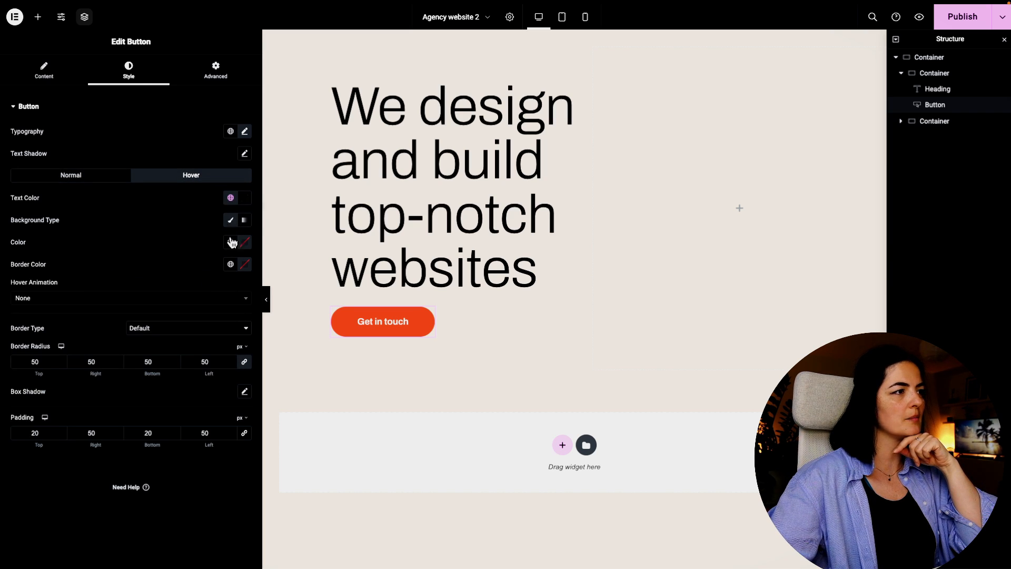
pyautogui.click(234, 244)
pyautogui.scroll(-6, 179, 342)
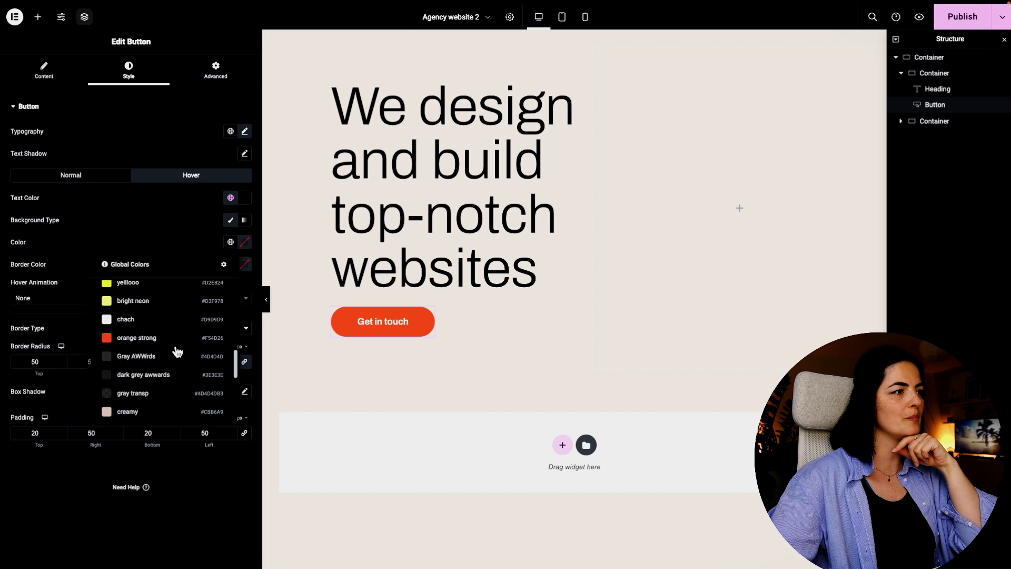
pyautogui.scroll(-5, 178, 351)
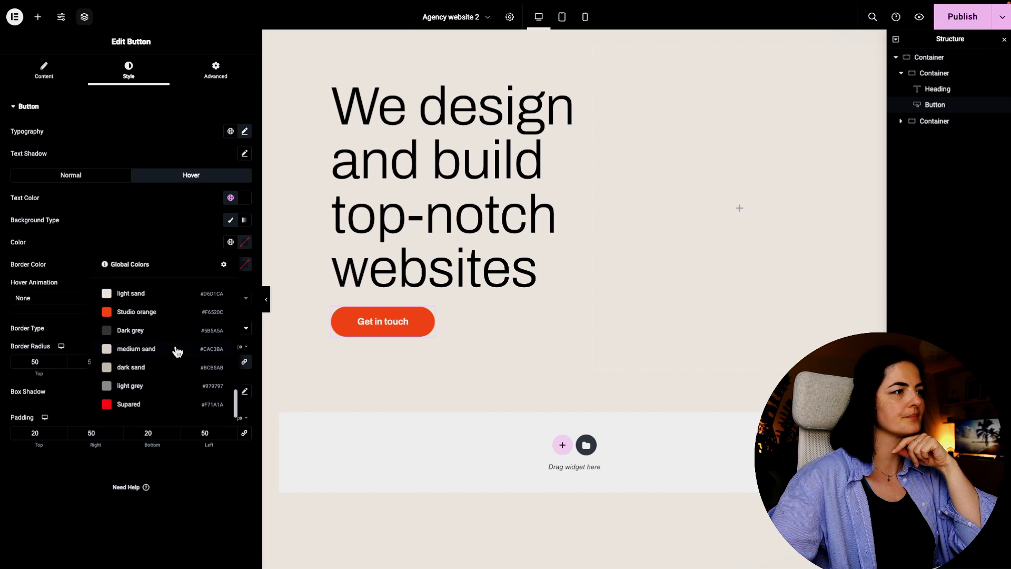
pyautogui.click(146, 298)
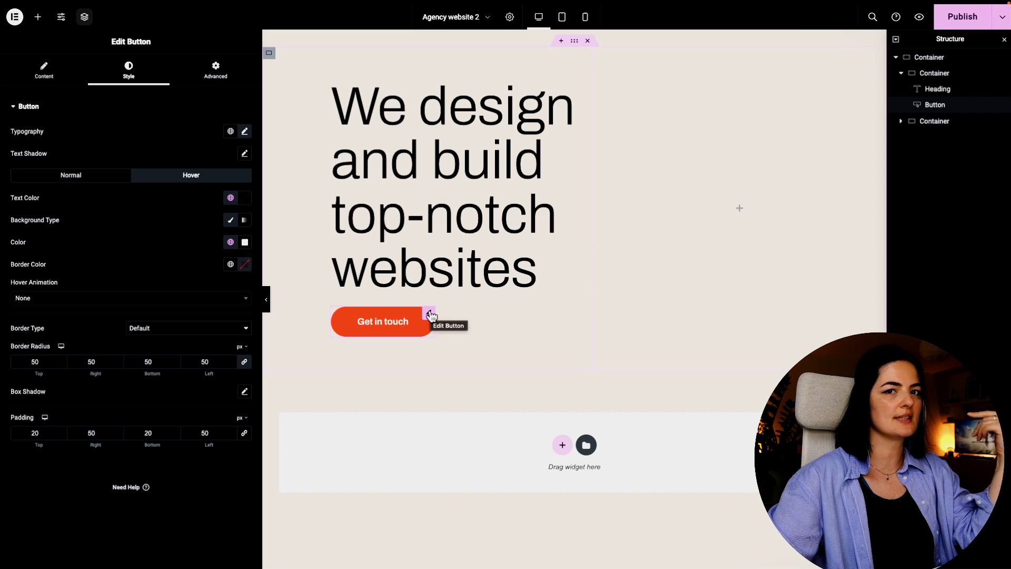
# Save the button as a global widget named "CTA - Get in touch".
pyautogui.rightClick(431, 316)
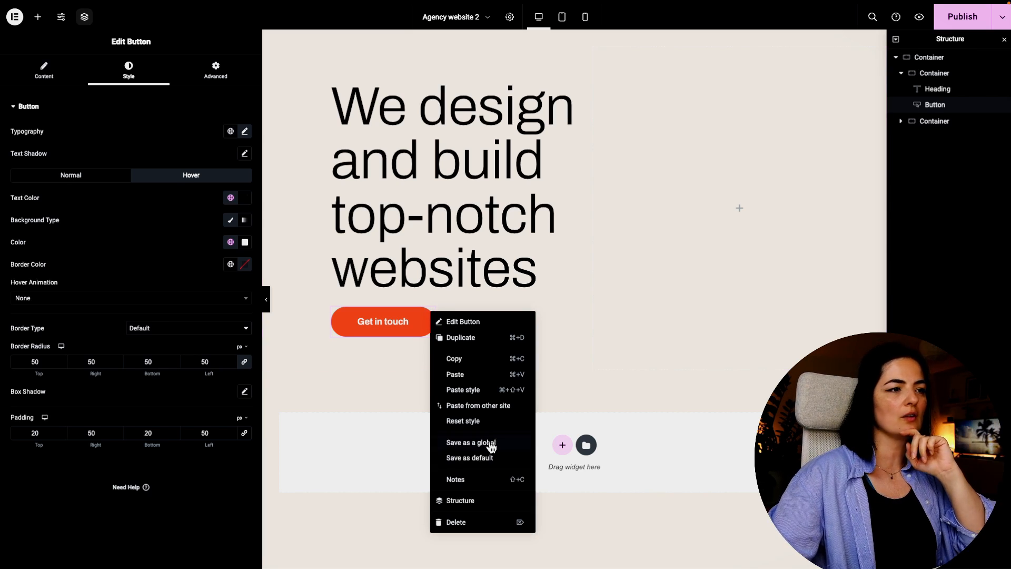
pyautogui.click(490, 446)
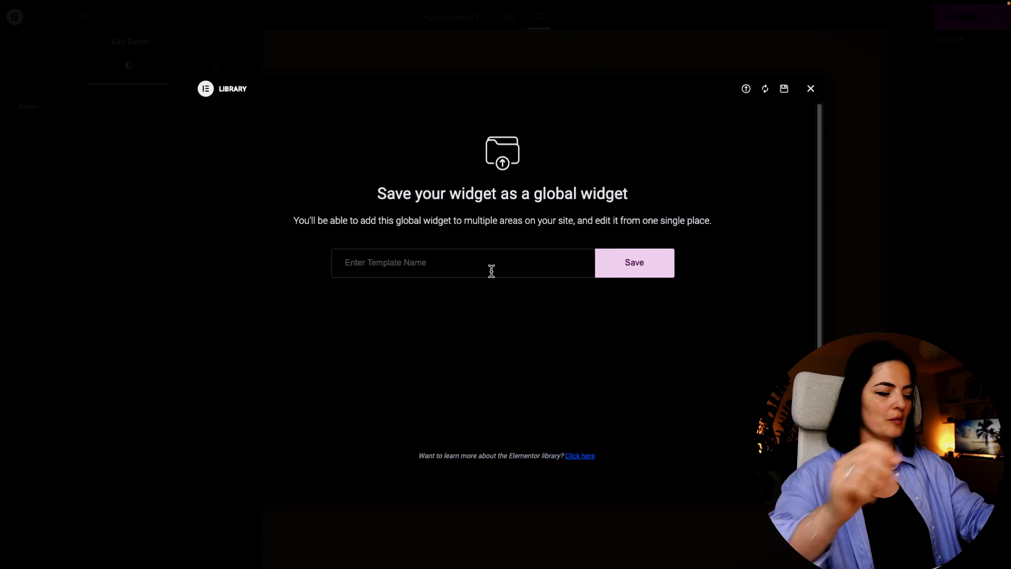
pyautogui.click(492, 270)
pyautogui.write('CTA =')
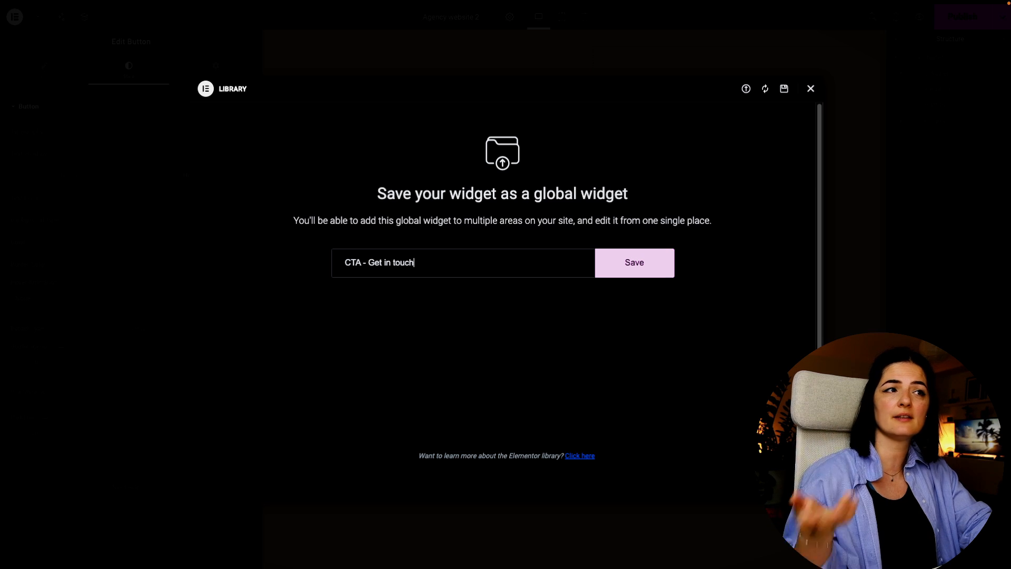
pyautogui.click(646, 271)
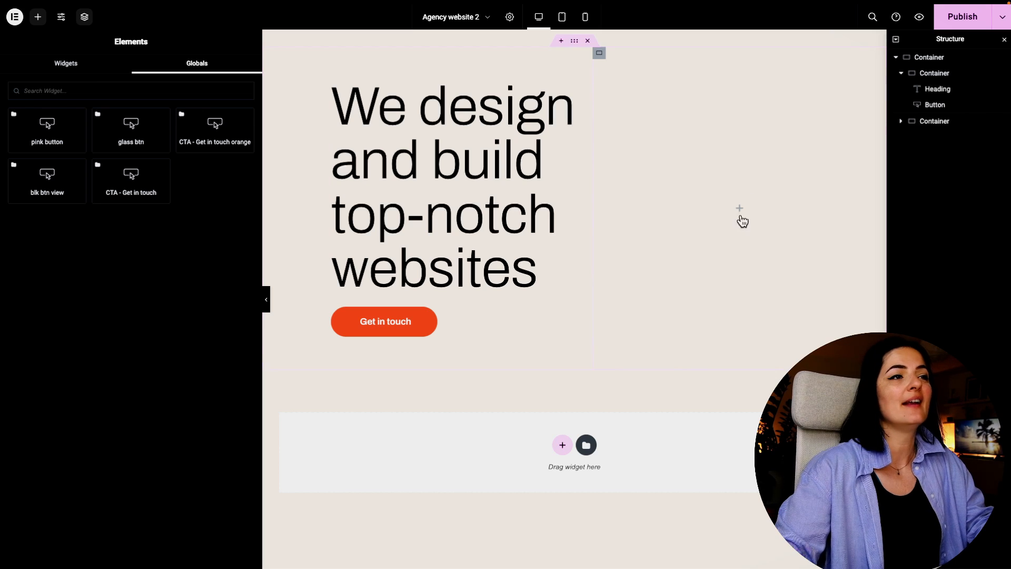
# Check the section at full page width and publish the page.
pyautogui.click(266, 299)
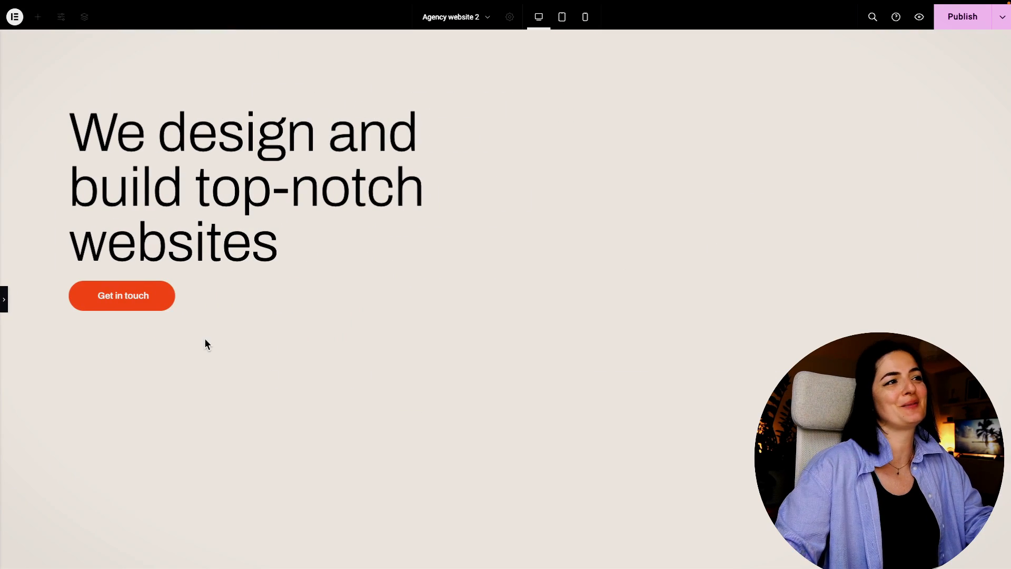
pyautogui.click(4, 301)
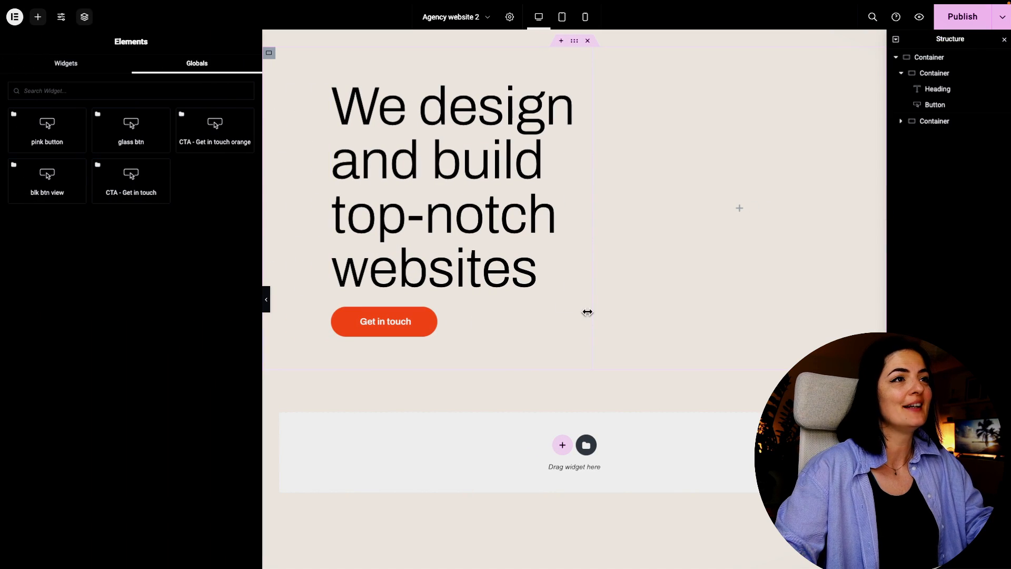
pyautogui.click(962, 16)
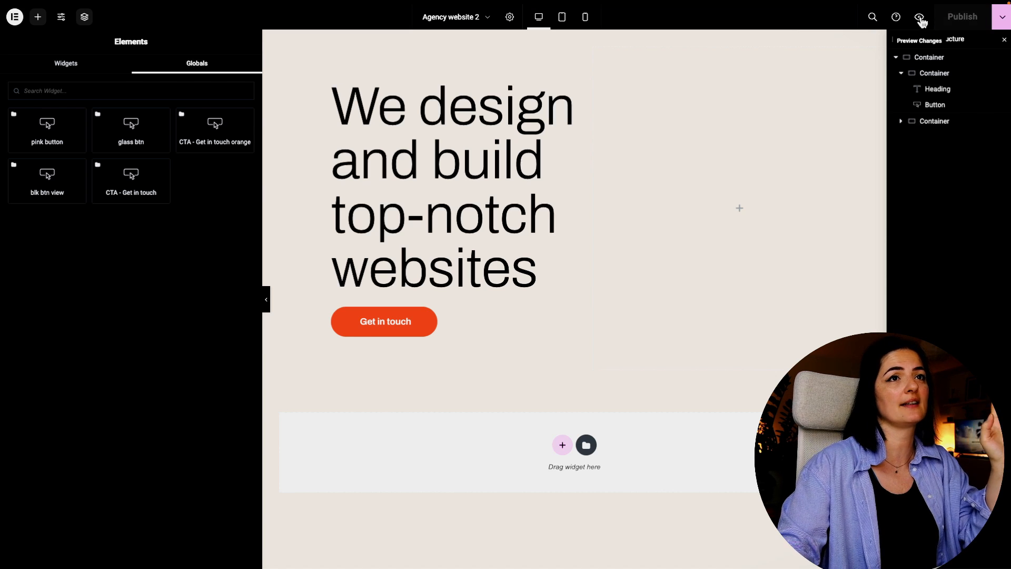
# Preview the published page in the browser, widening the window to full screen to check the heading's scaling, and return to the editor.
pyautogui.click(921, 18)
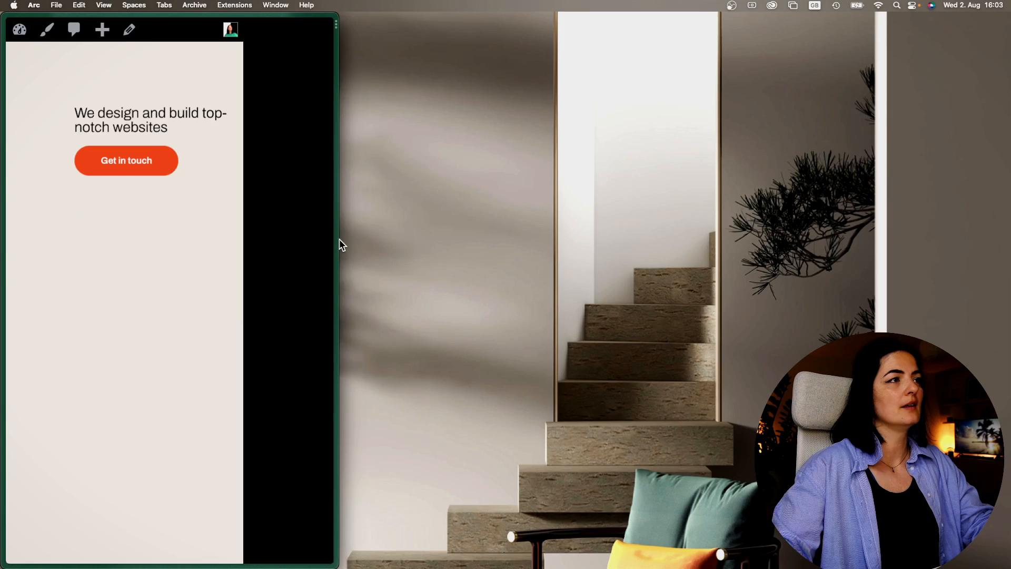
pyautogui.moveTo(339, 239); pyautogui.dragTo(1005, 231)
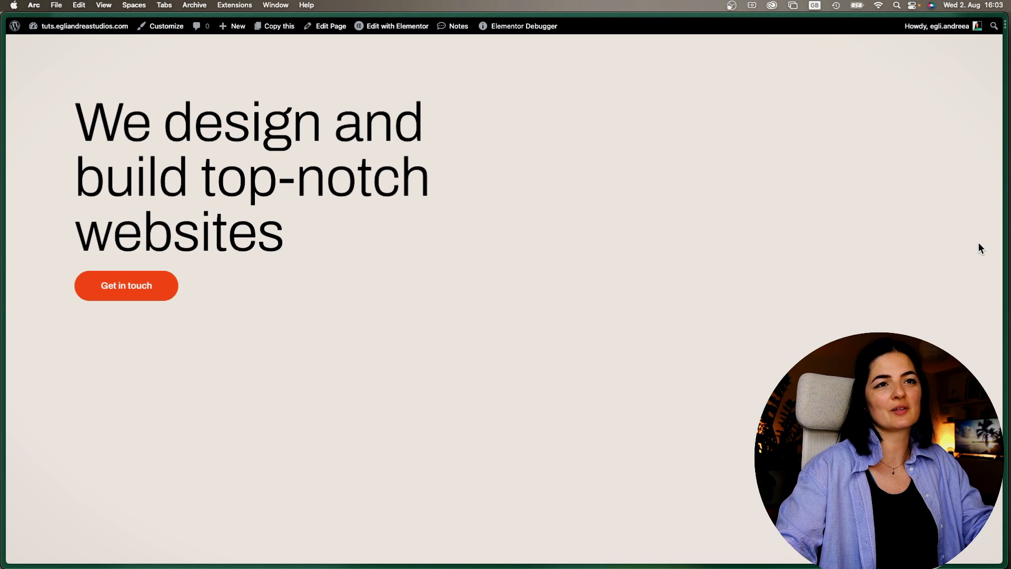
pyautogui.moveTo(4, 47)
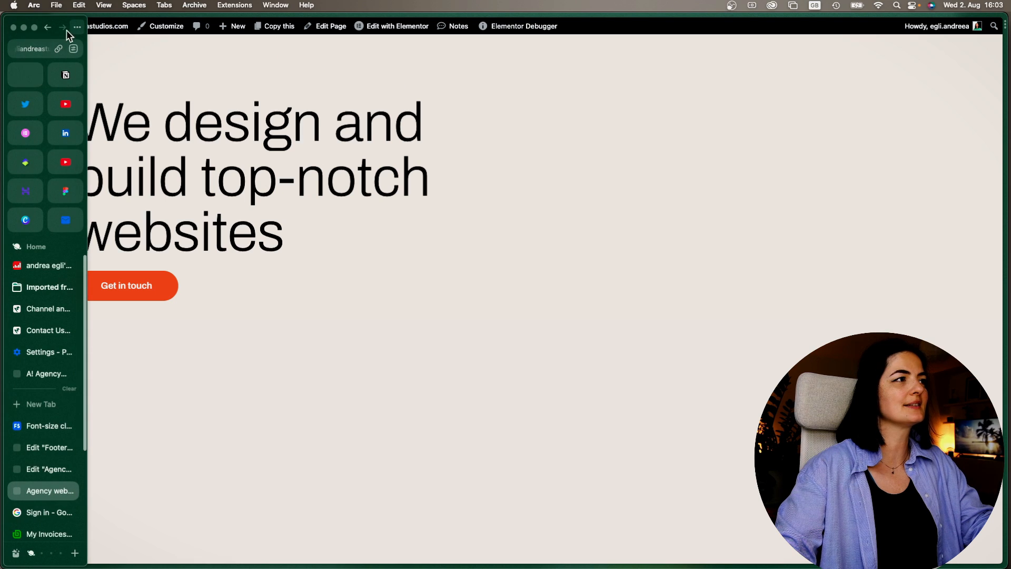
pyautogui.click(34, 27)
pyautogui.moveTo(2, 350)
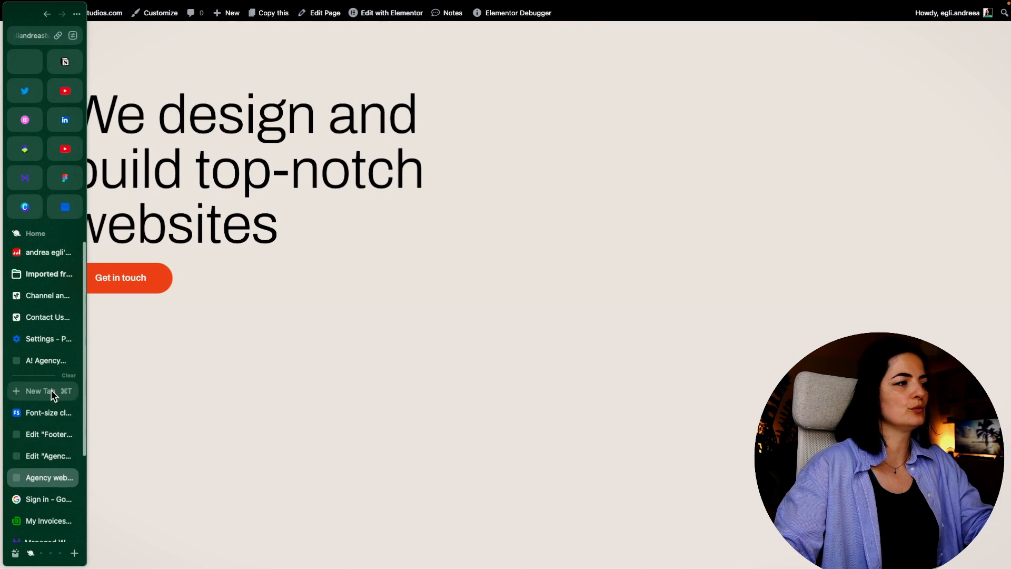
pyautogui.click(46, 455)
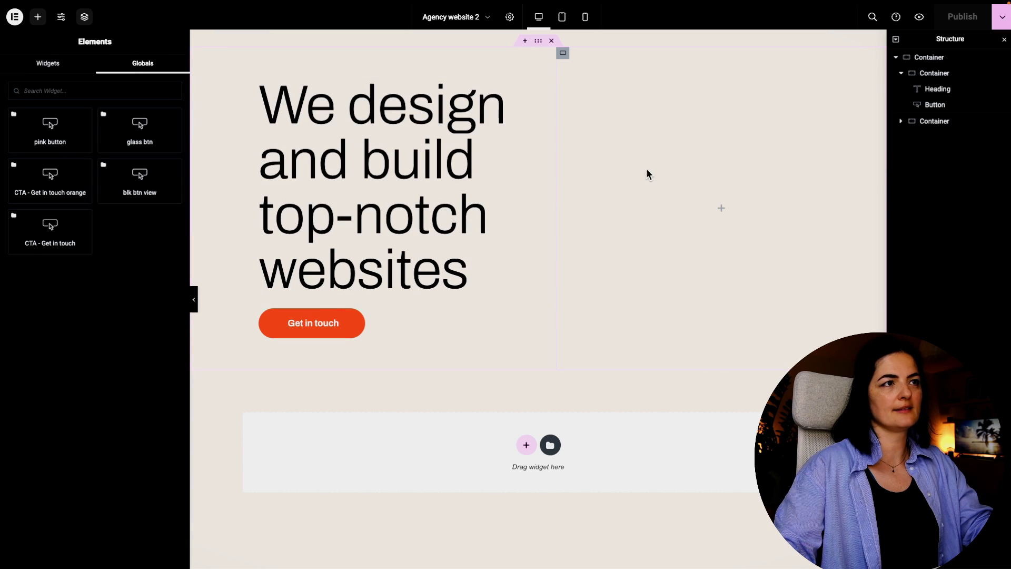
# Set the empty second column to vertical direction with content justified to the end, and place the video pill container in it.
pyautogui.click(563, 54)
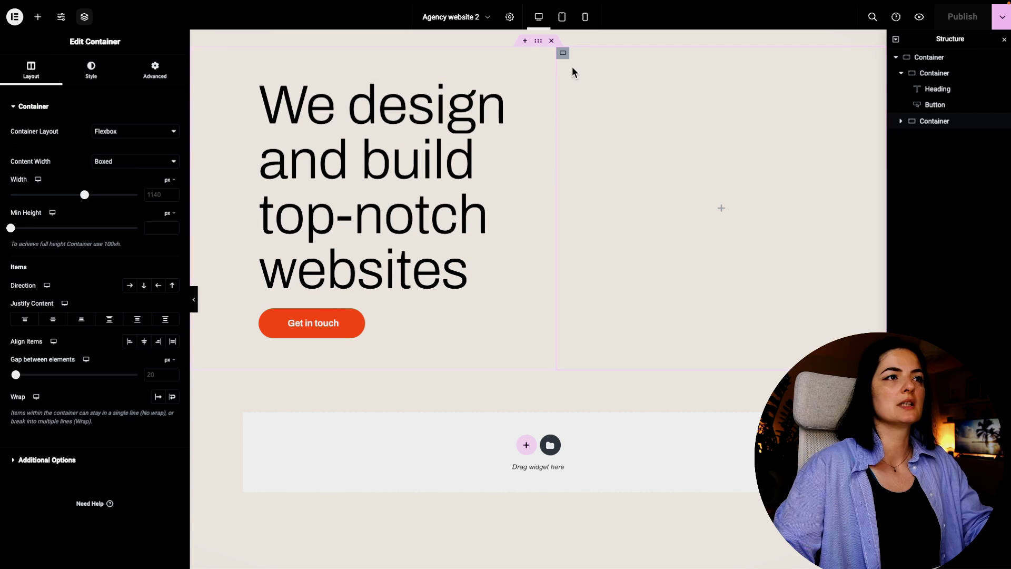
pyautogui.click(144, 287)
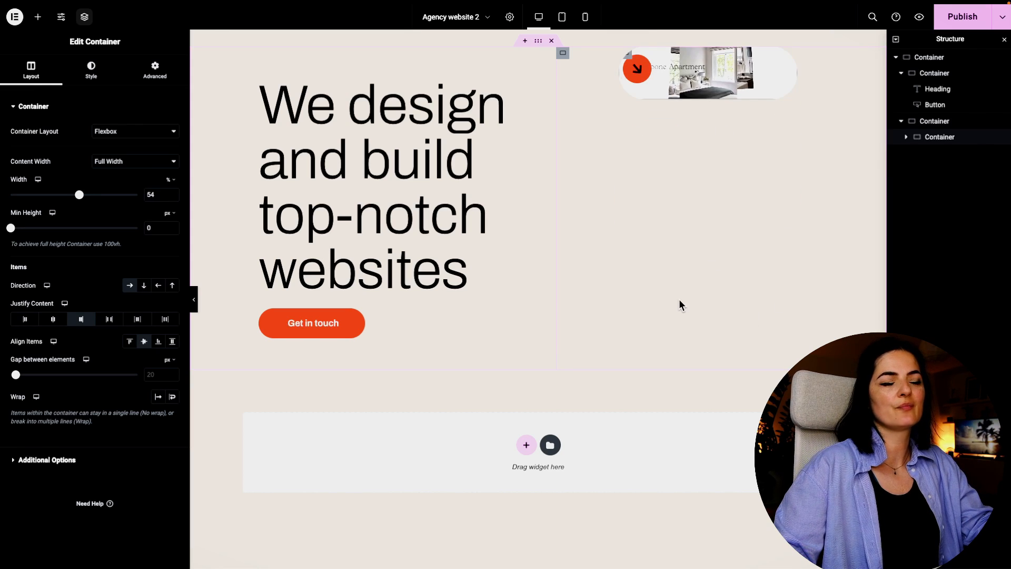
pyautogui.click(194, 298)
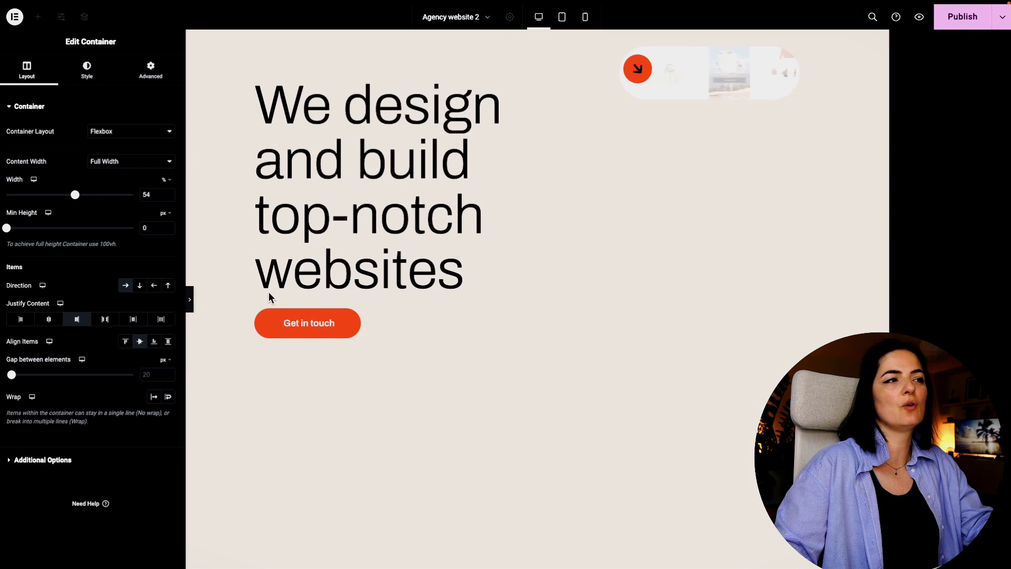
pyautogui.moveTo(790, 107)
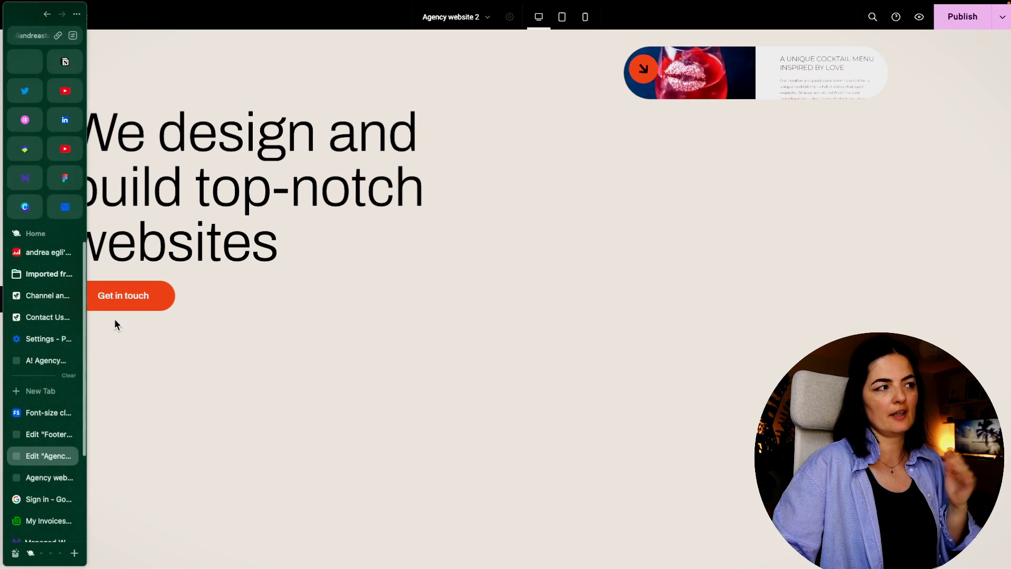
pyautogui.click(6, 299)
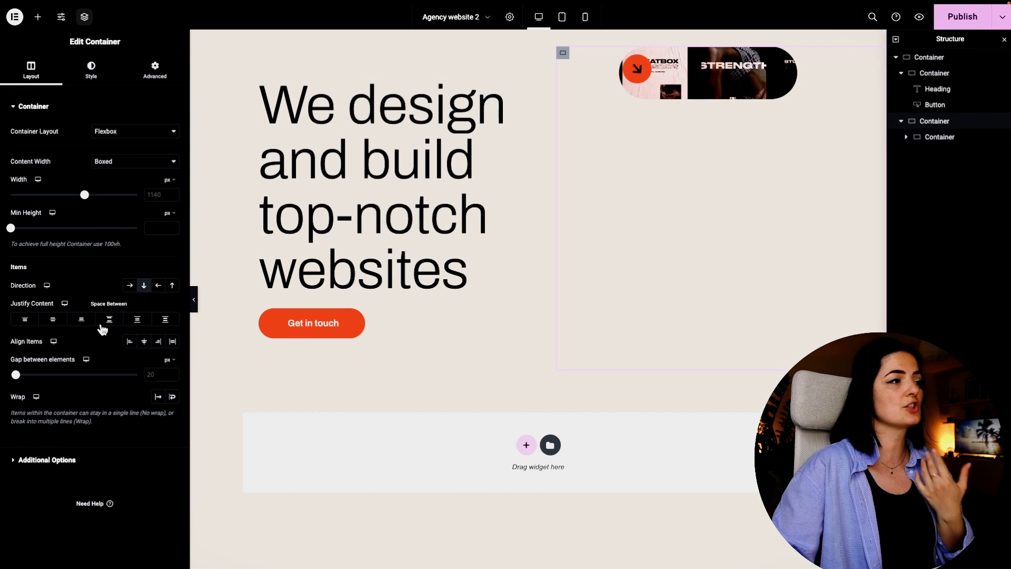
pyautogui.click(82, 320)
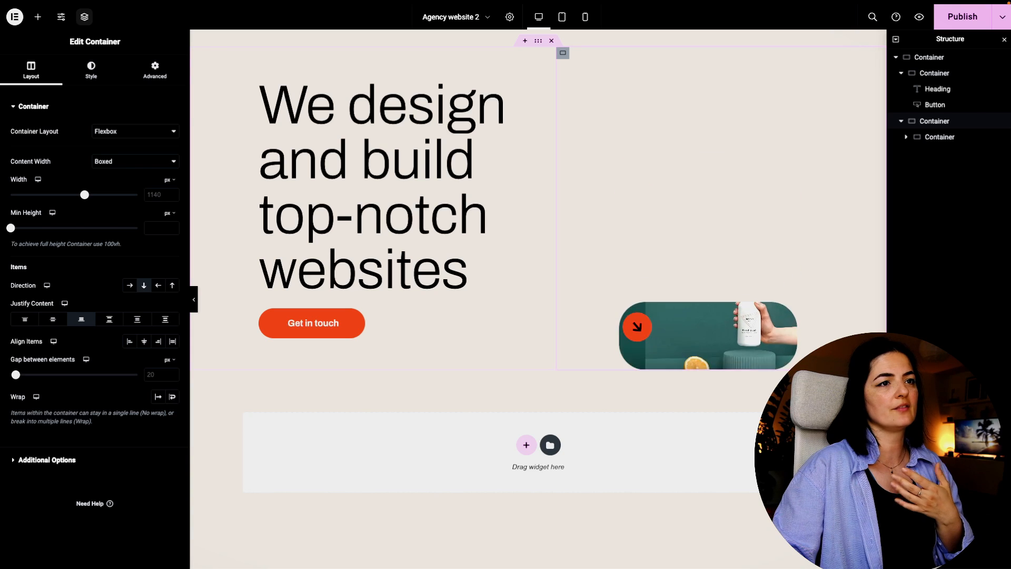
# Set the arrow icon's padding to 25 and its size to 24 px, previewing the section at full page width.
pyautogui.click(638, 202)
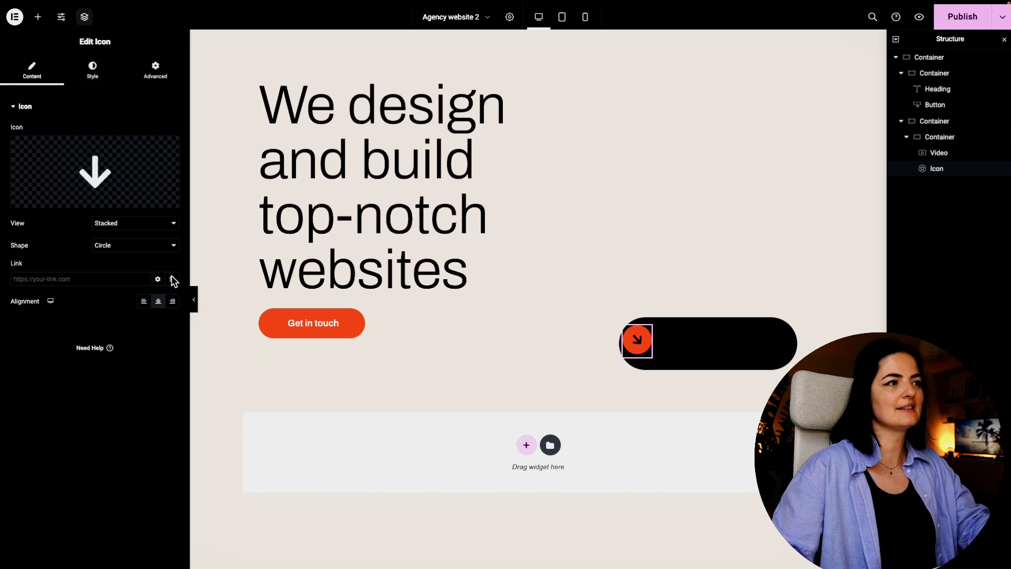
pyautogui.click(196, 299)
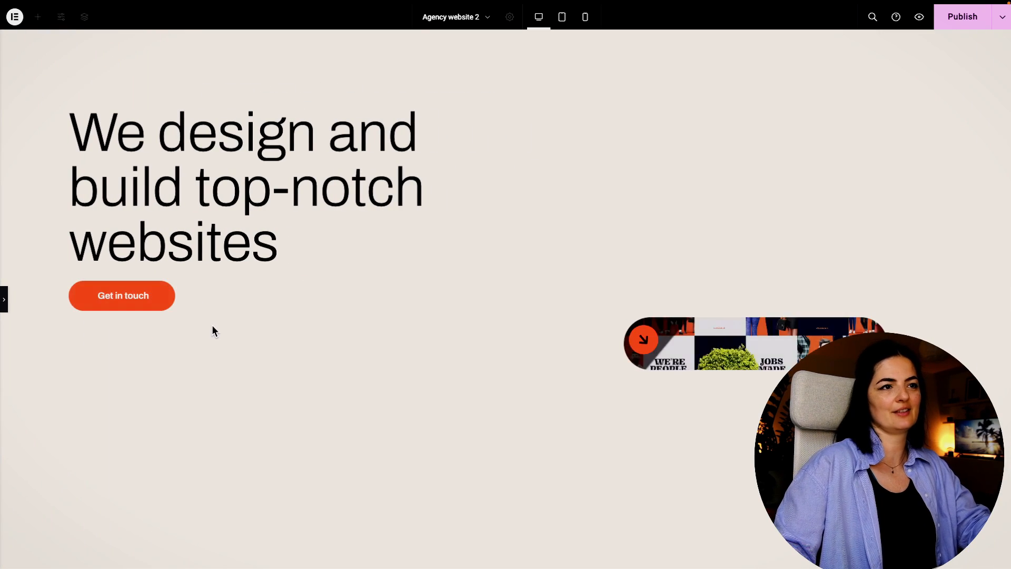
pyautogui.click(4, 299)
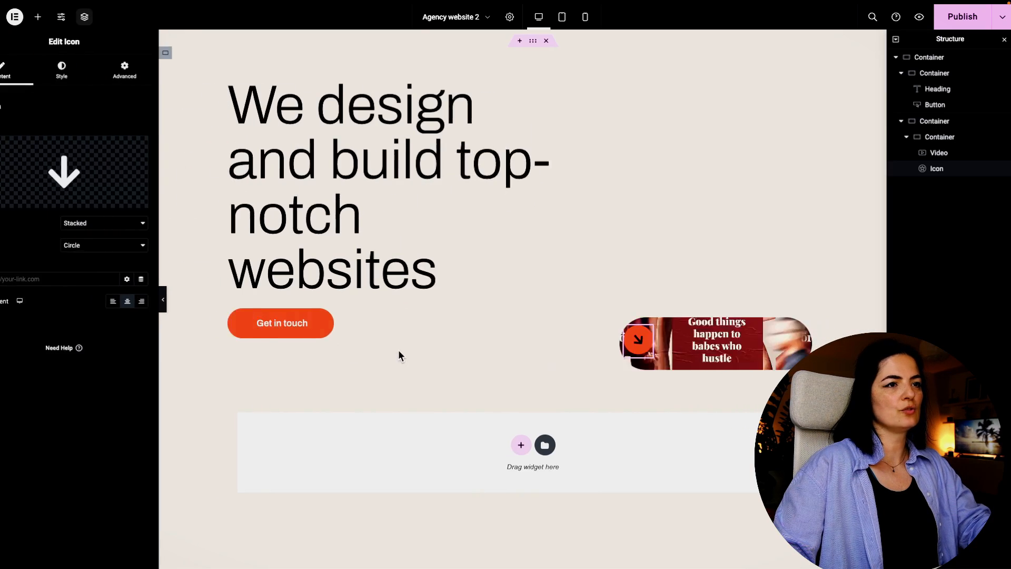
pyautogui.click(93, 70)
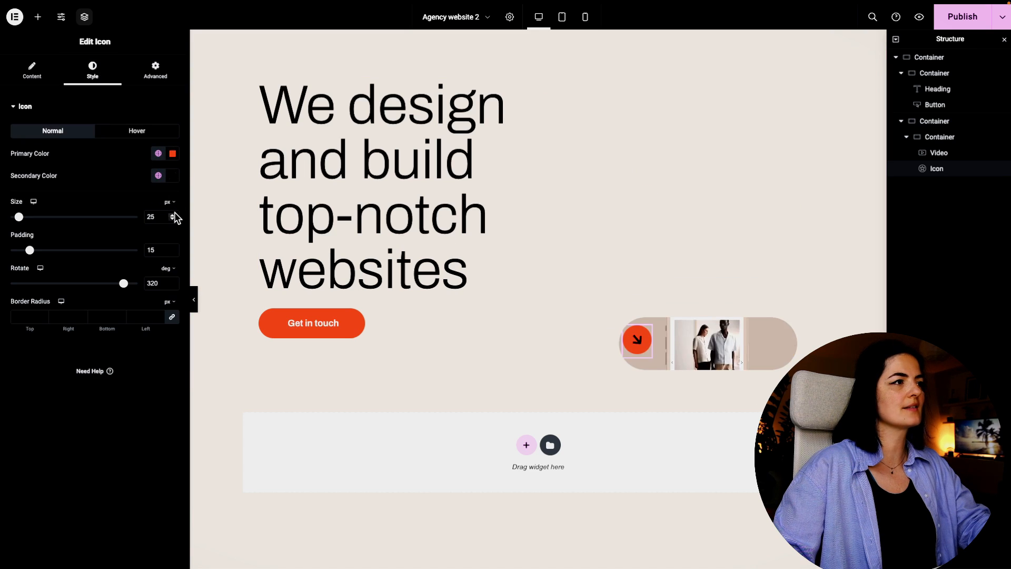
pyautogui.click(172, 247)
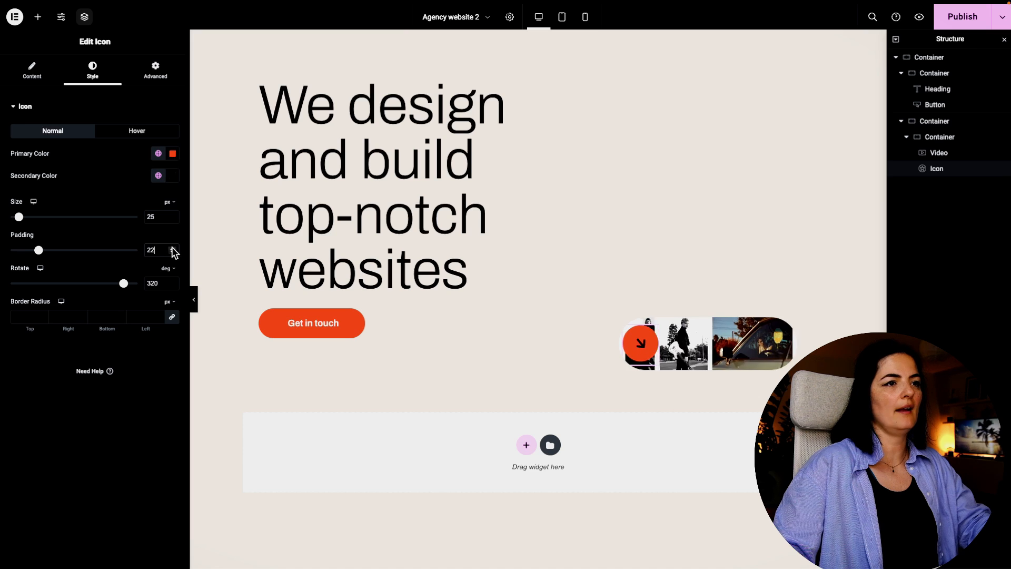
pyautogui.click(194, 299)
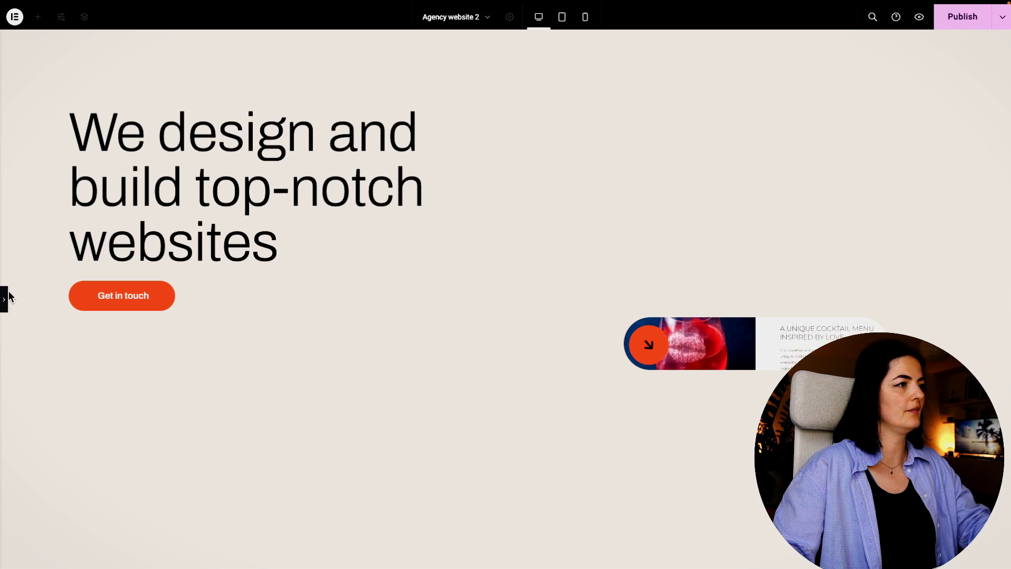
pyautogui.click(4, 298)
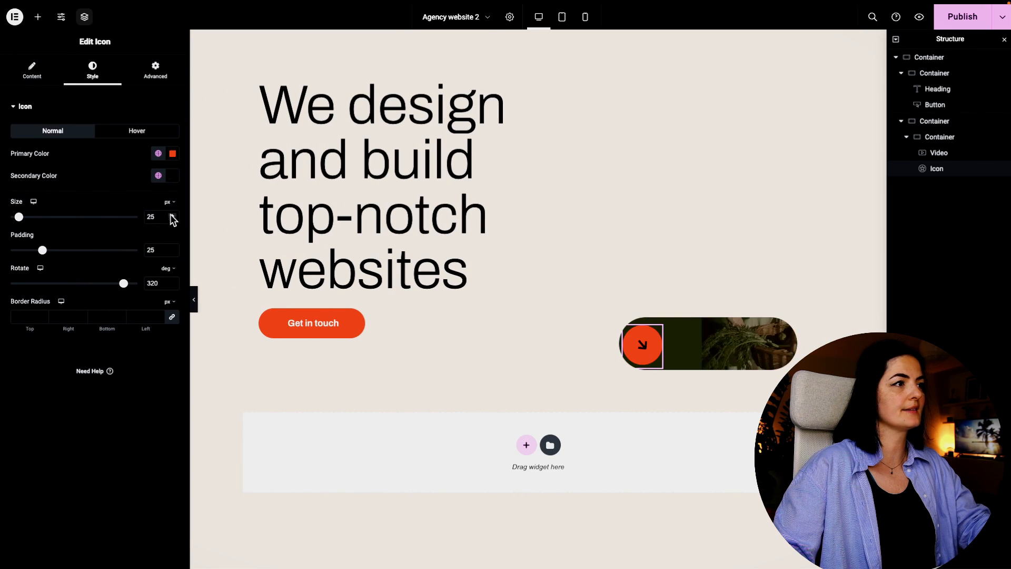
pyautogui.click(172, 219)
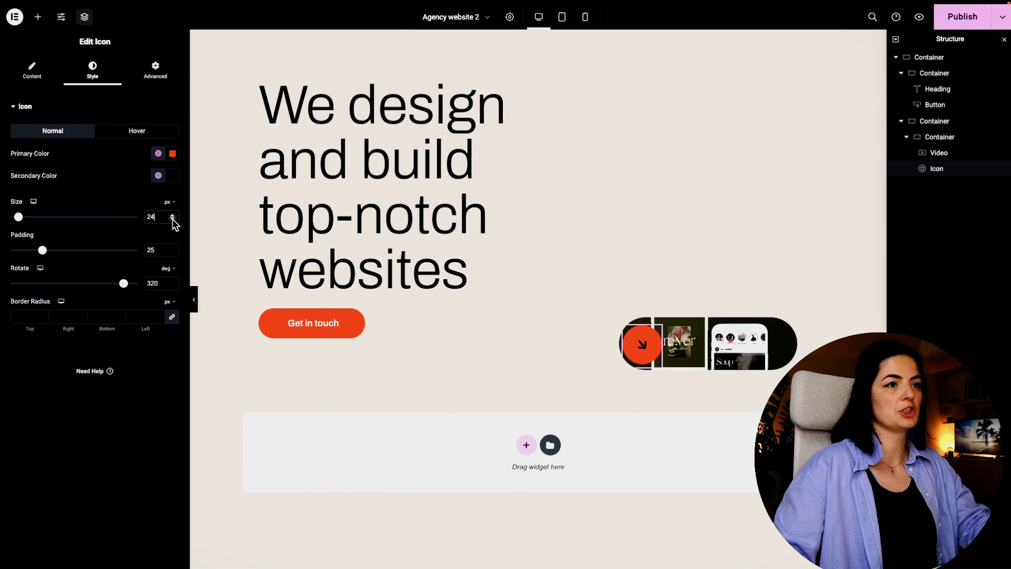
pyautogui.click(194, 299)
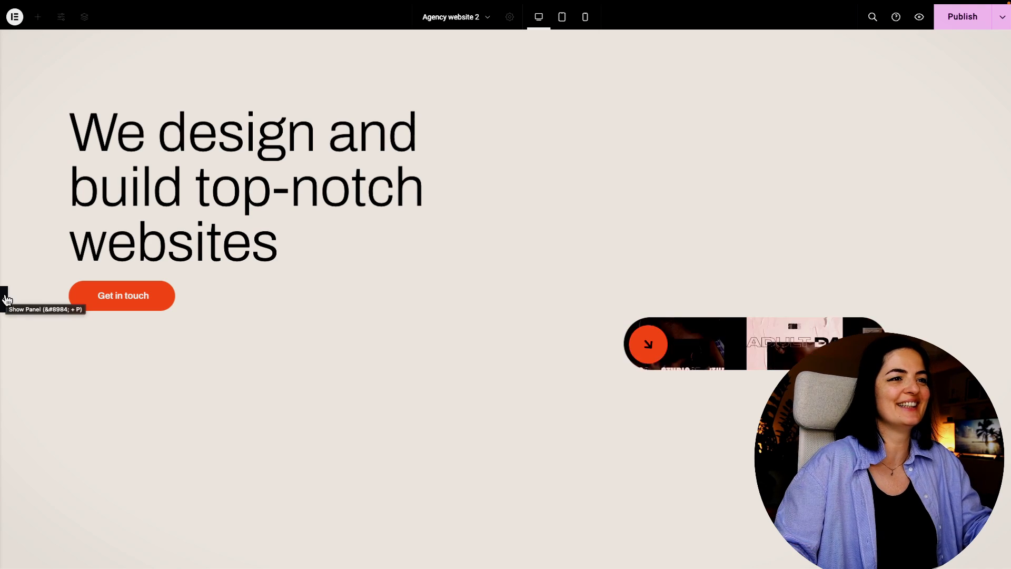
pyautogui.click(6, 299)
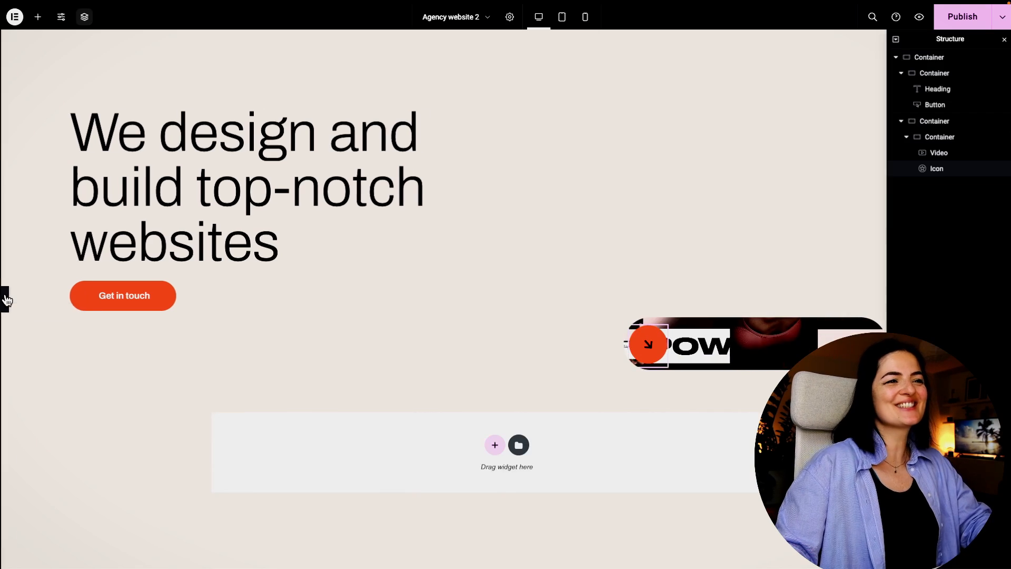
# Add a Text Editor widget and place it below the video pill container inside the second column.
pyautogui.click(37, 16)
pyautogui.moveTo(53, 520); pyautogui.dragTo(711, 291)
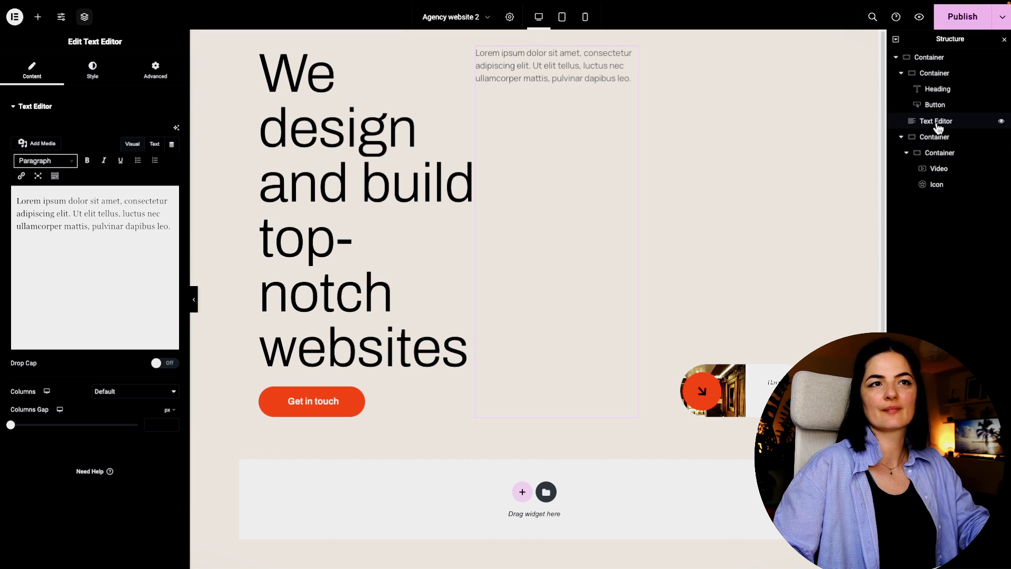
pyautogui.click(908, 153)
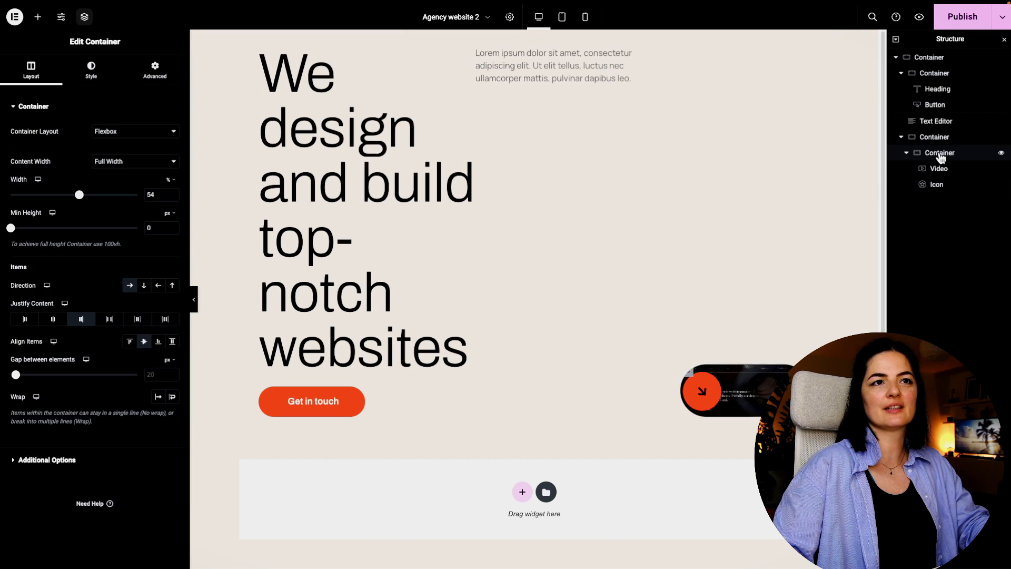
pyautogui.moveTo(932, 124); pyautogui.dragTo(933, 158)
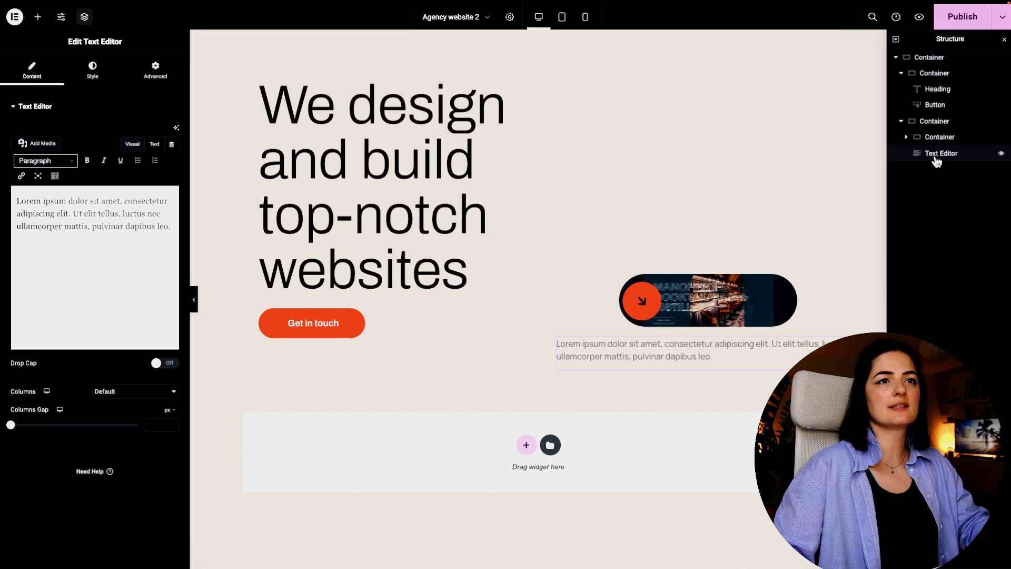
# Give the text widget a custom width of 60%.
pyautogui.click(158, 74)
pyautogui.click(134, 213)
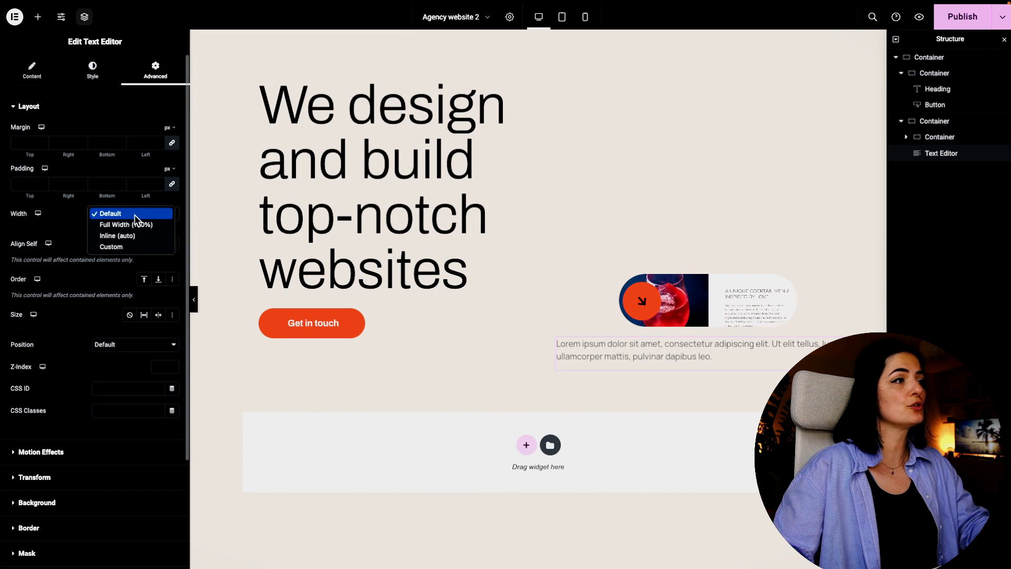
pyautogui.click(133, 246)
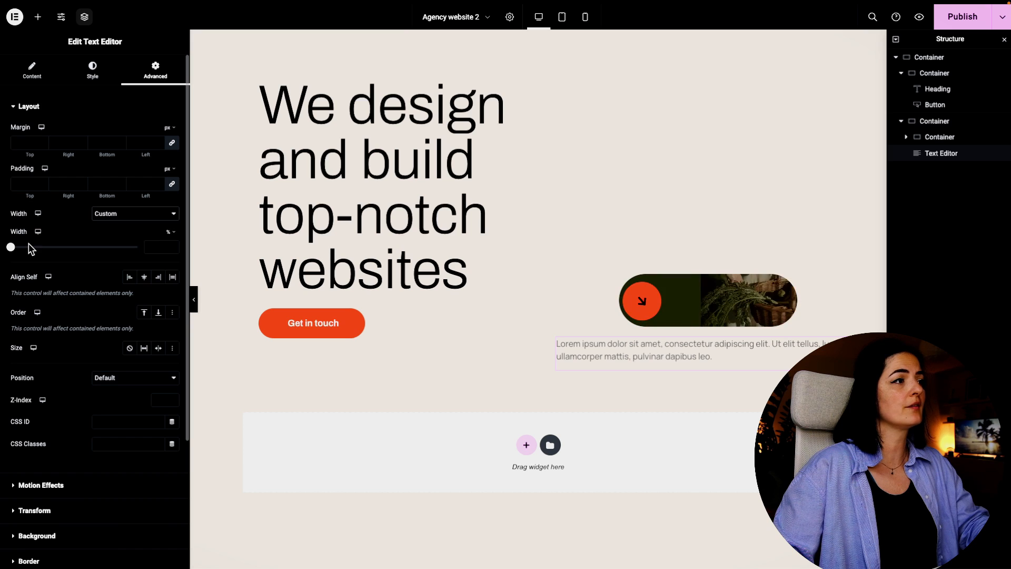
pyautogui.moveTo(12, 248); pyautogui.dragTo(87, 247)
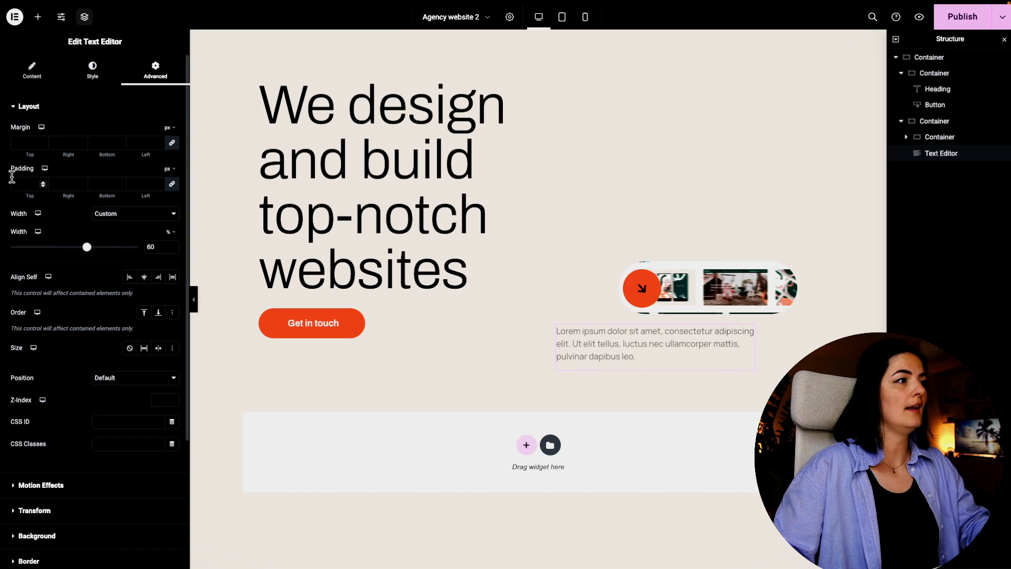
# Apply the black global color to the paragraph text.
pyautogui.click(91, 73)
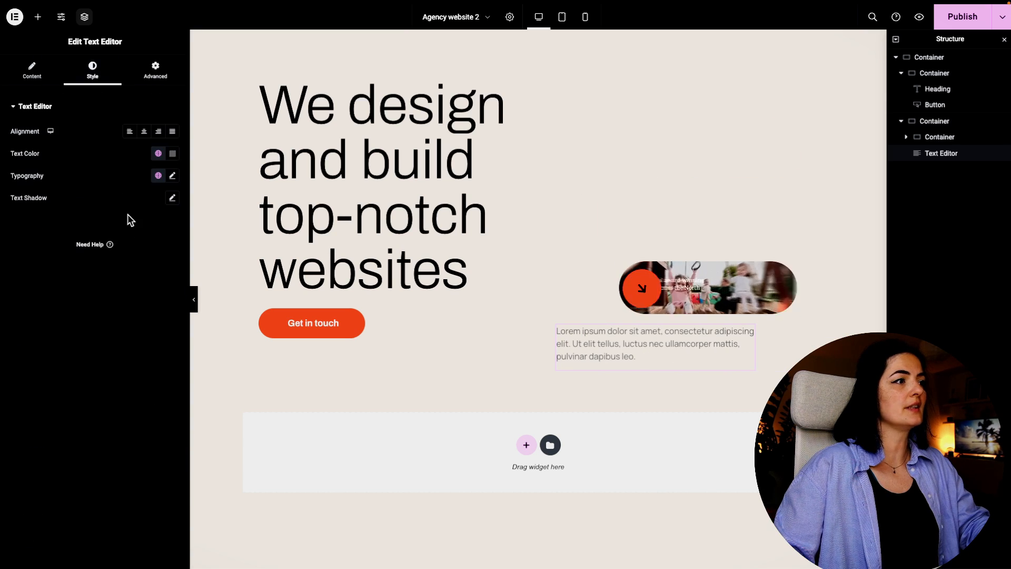
pyautogui.click(158, 154)
pyautogui.scroll(-1, 97, 302)
pyautogui.scroll(1, 96, 302)
pyautogui.click(64, 202)
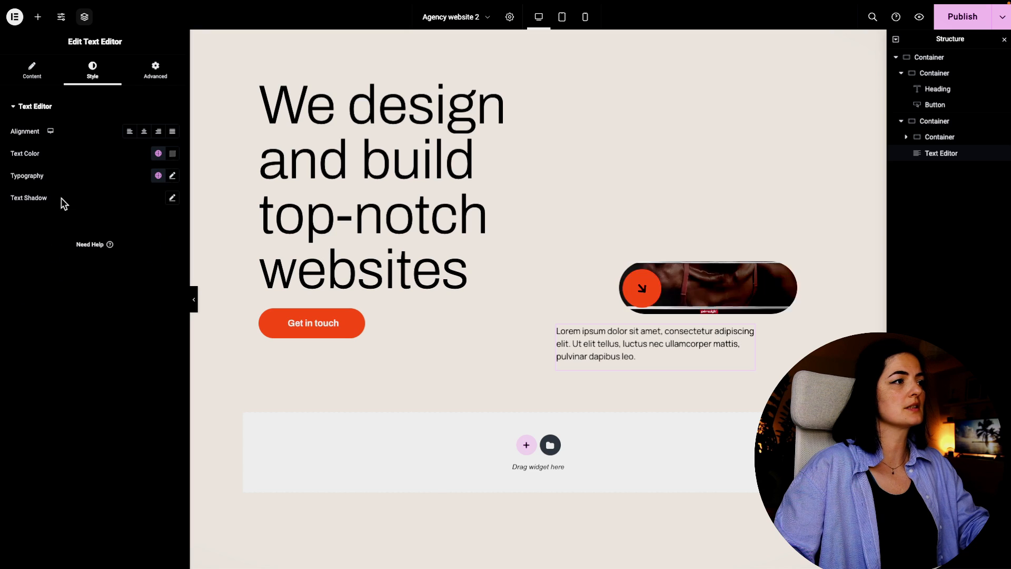
# Set the paragraph's font family to Archivo and its custom size to clamp(0.9rem, 0.7571rem + 0.4571vw, 1.1rem).
pyautogui.click(173, 176)
pyautogui.click(147, 226)
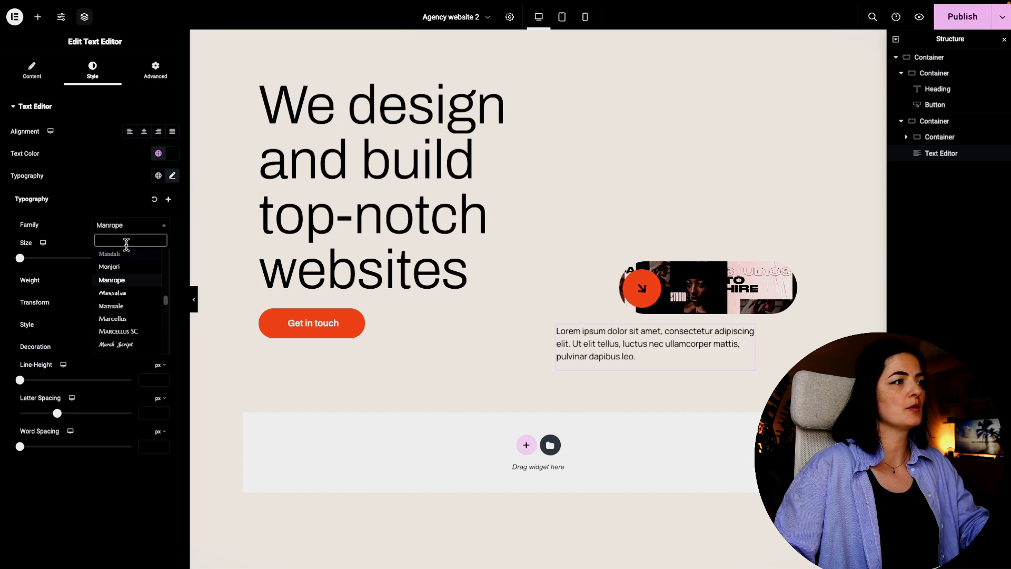
pyautogui.write('arc')
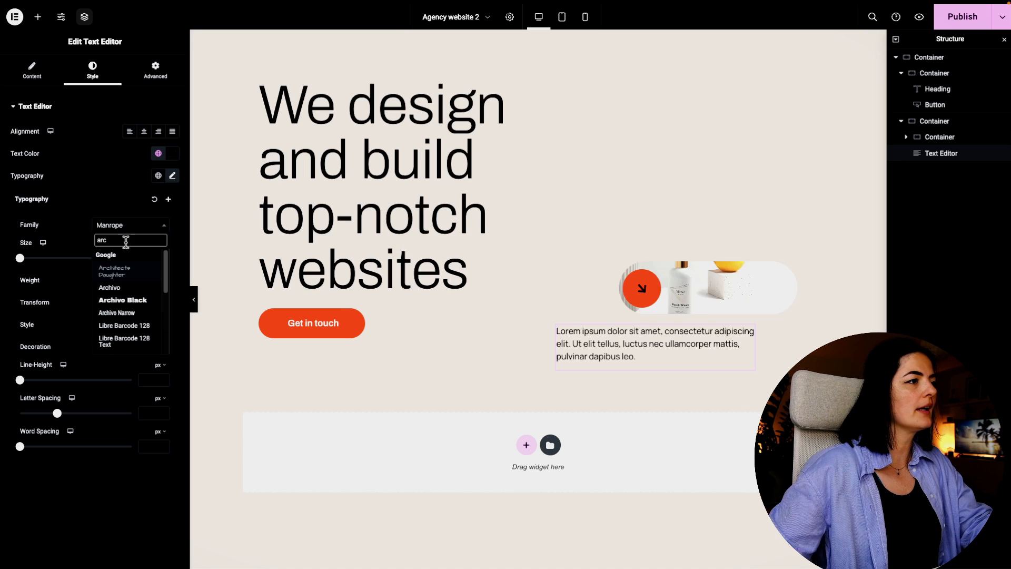
pyautogui.click(117, 288)
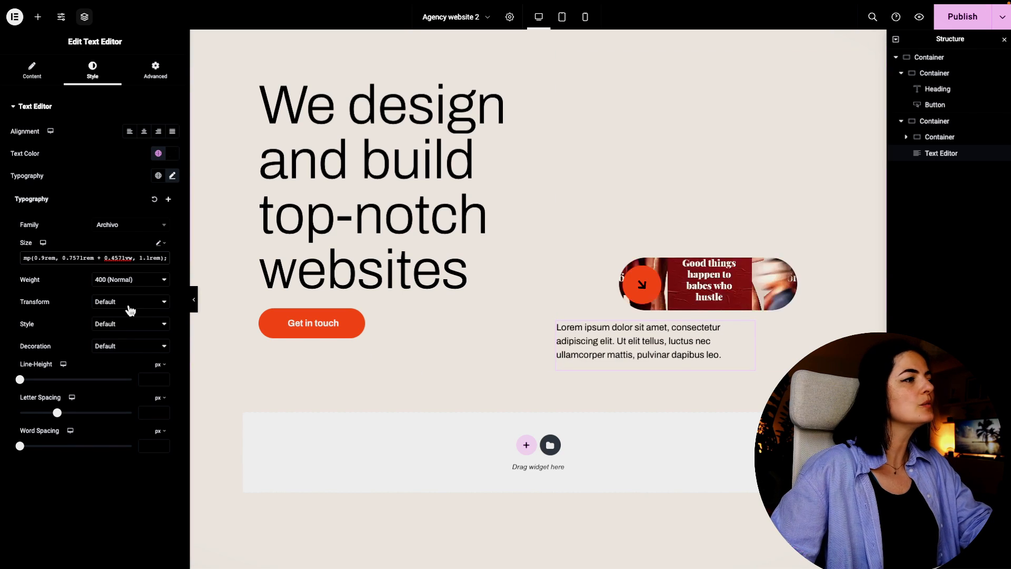
# Set the paragraph's text transform to Uppercase and align the text widget itself to the centre of its column.
pyautogui.click(129, 307)
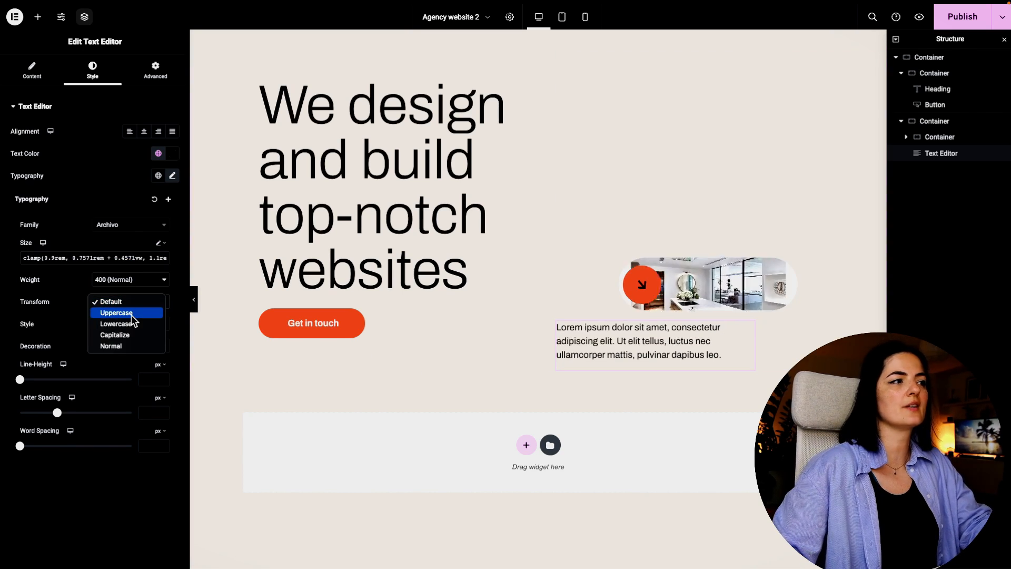
pyautogui.click(132, 313)
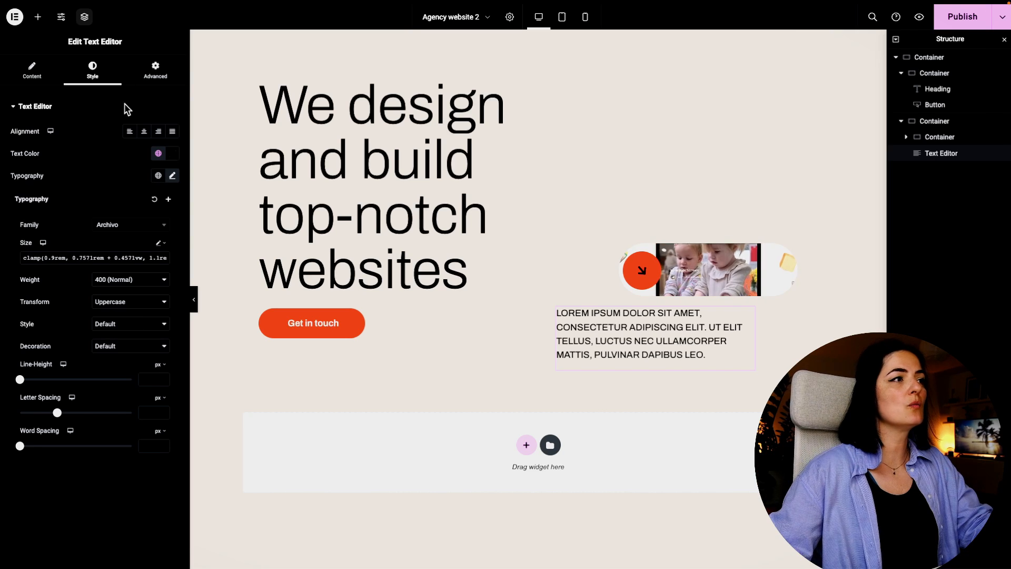
pyautogui.click(156, 78)
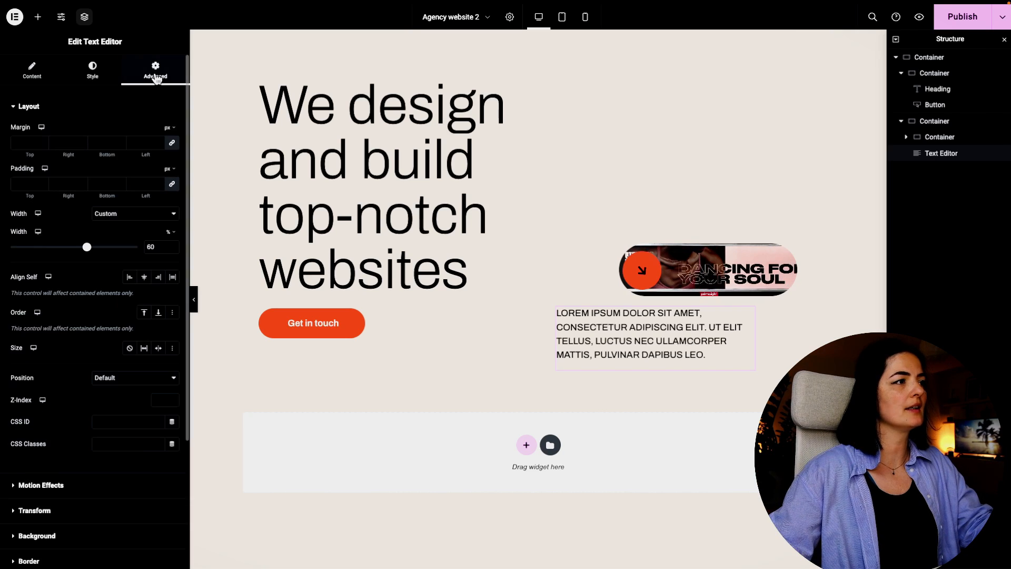
pyautogui.click(145, 280)
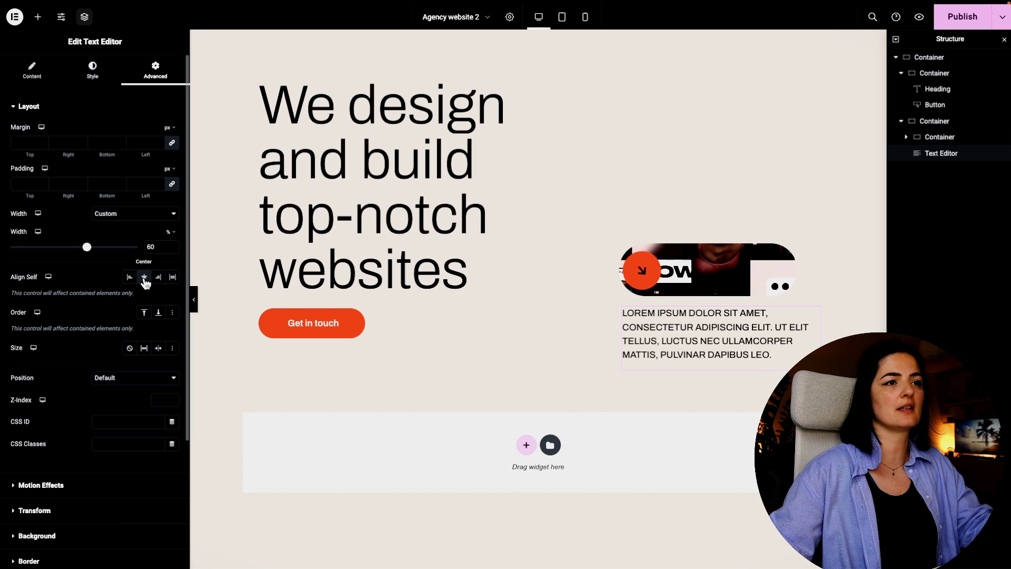
pyautogui.click(194, 300)
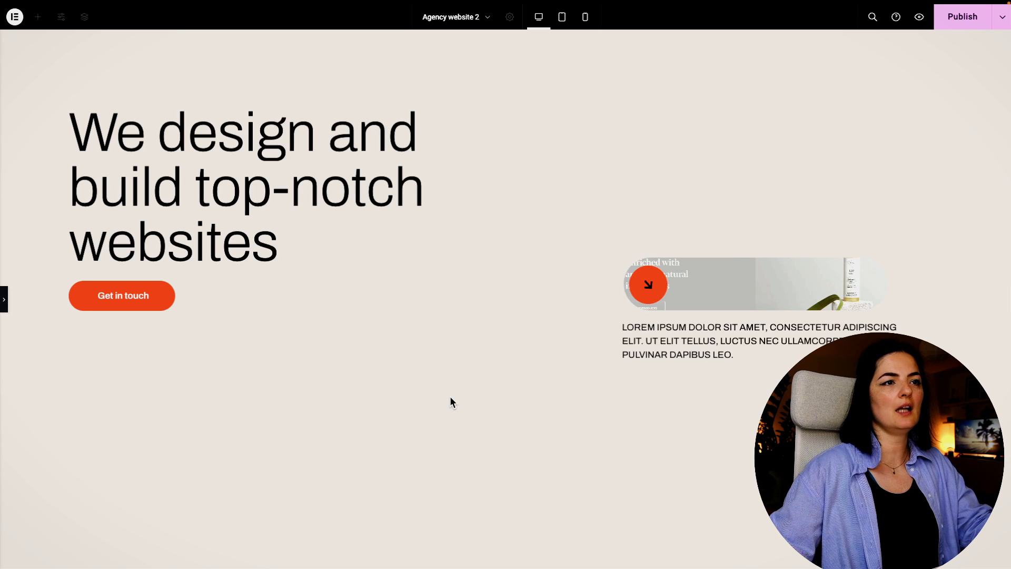
pyautogui.hotkey('ctrl', 'p')
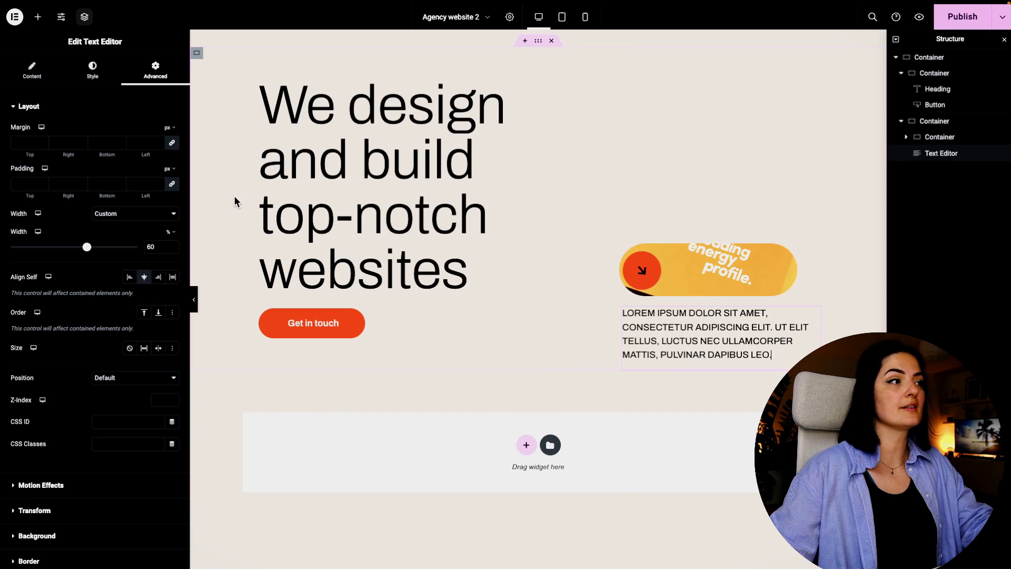
# Replace the paragraph text with "For startups and creators to optimise conversion and boost their online brand presence".
pyautogui.click(33, 71)
pyautogui.moveTo(173, 227); pyautogui.dragTo(18, 196)
pyautogui.write('For startups and creators to optimise conversion and boost their online brand presence')
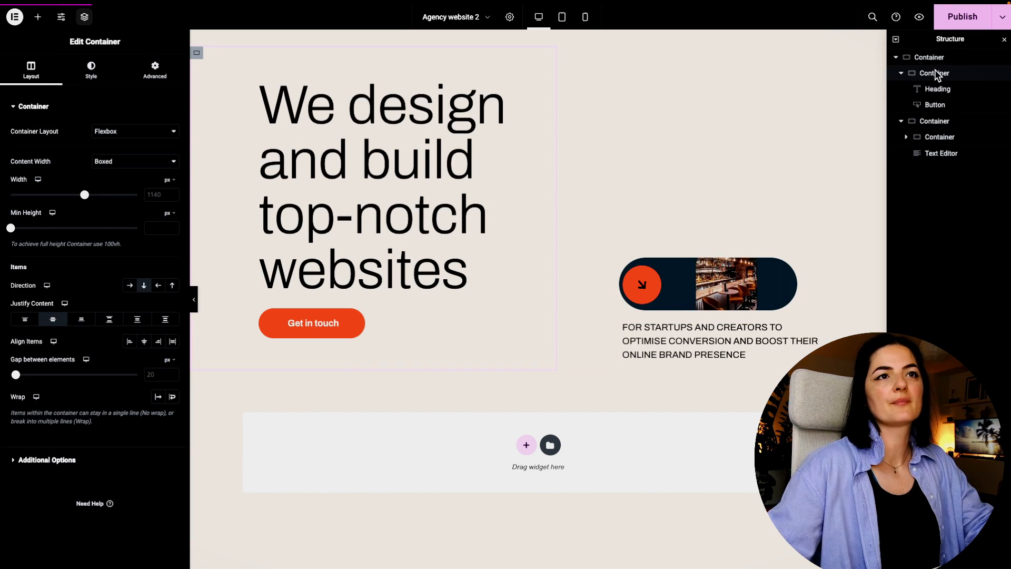
# Set the content width of both column containers in the first section to Full Width.
pyautogui.click(129, 164)
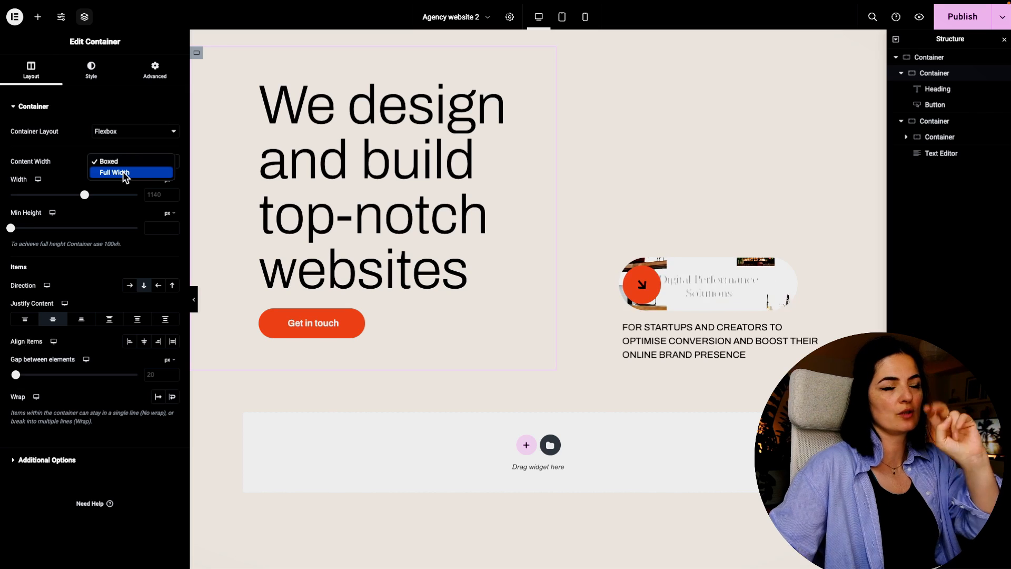
pyautogui.click(125, 173)
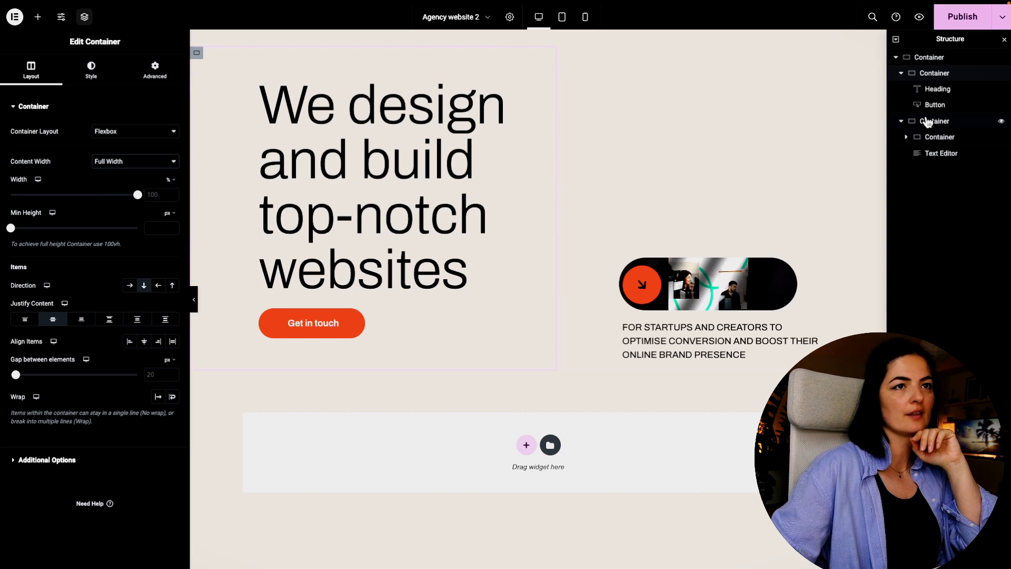
pyautogui.click(901, 122)
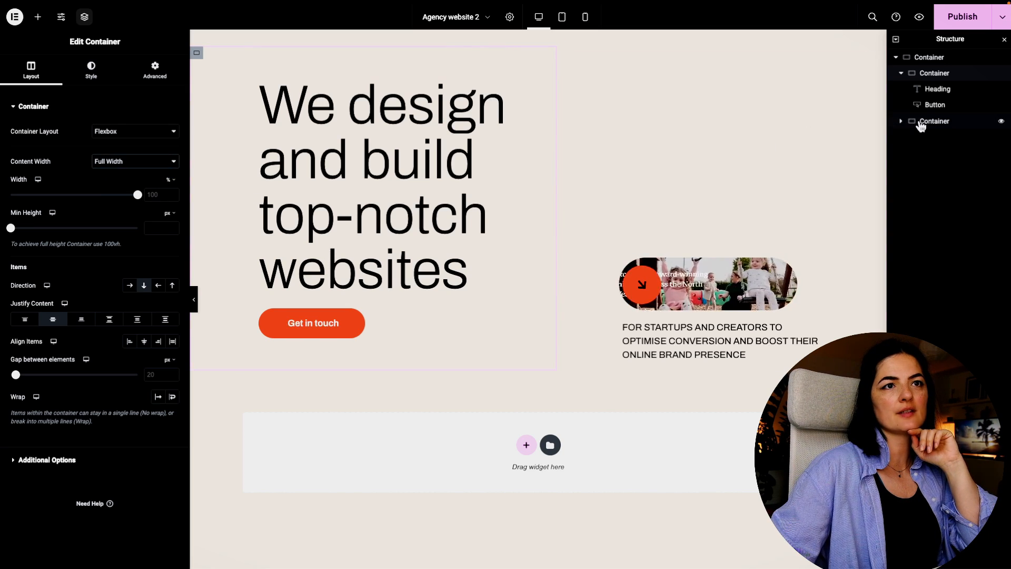
pyautogui.click(901, 73)
pyautogui.click(923, 91)
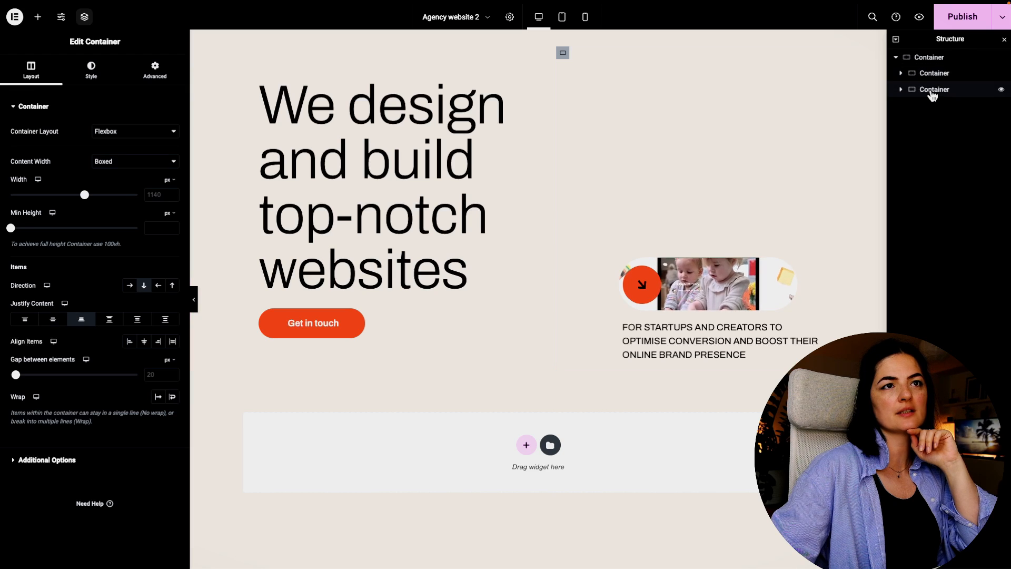
pyautogui.click(142, 159)
pyautogui.click(137, 173)
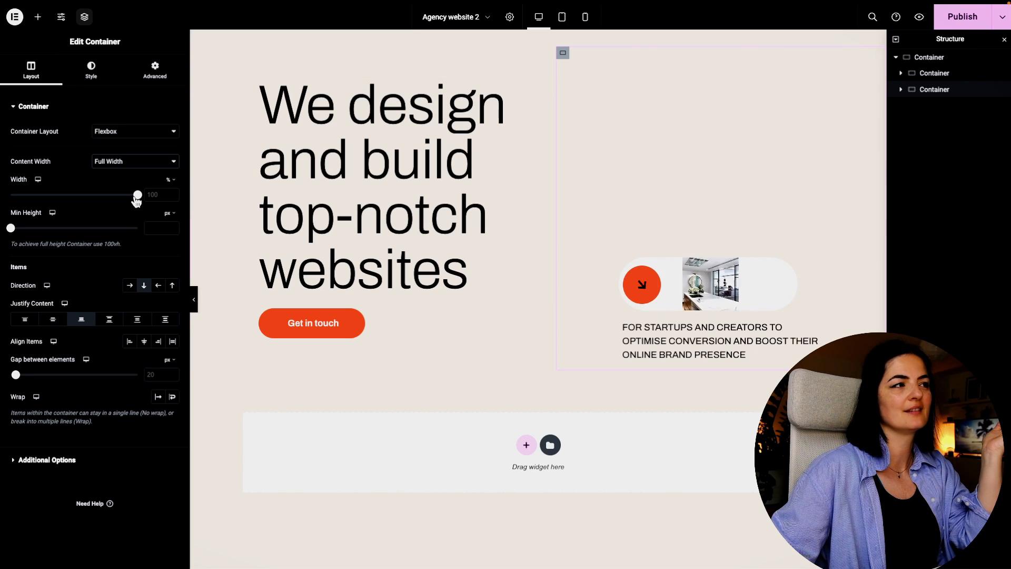
# Set the second column's width to 50% and the first column's width to 60%, and check the layout at full page width.
pyautogui.moveTo(137, 195); pyautogui.dragTo(74, 195)
pyautogui.click(927, 72)
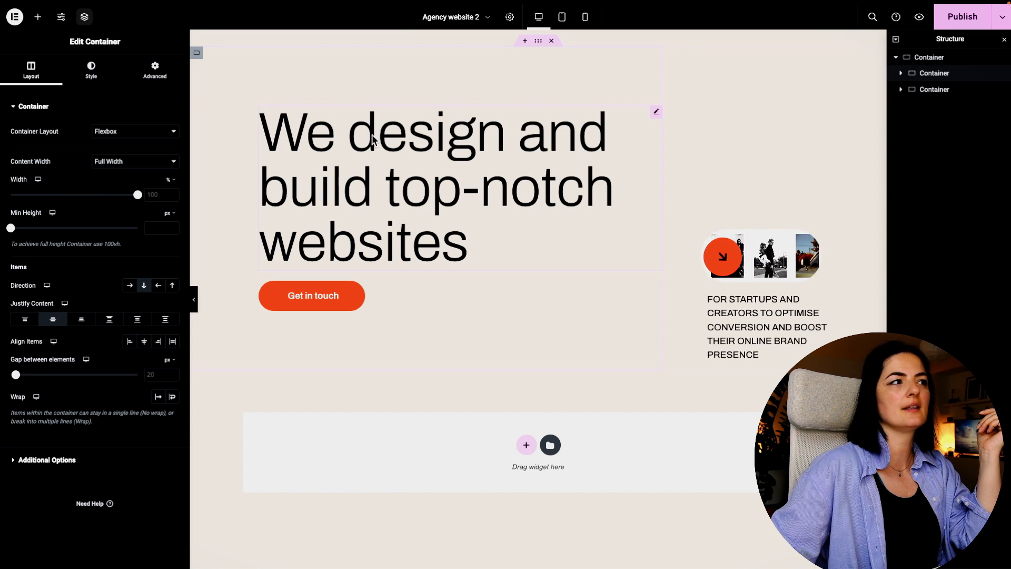
pyautogui.moveTo(138, 194); pyautogui.dragTo(86, 196)
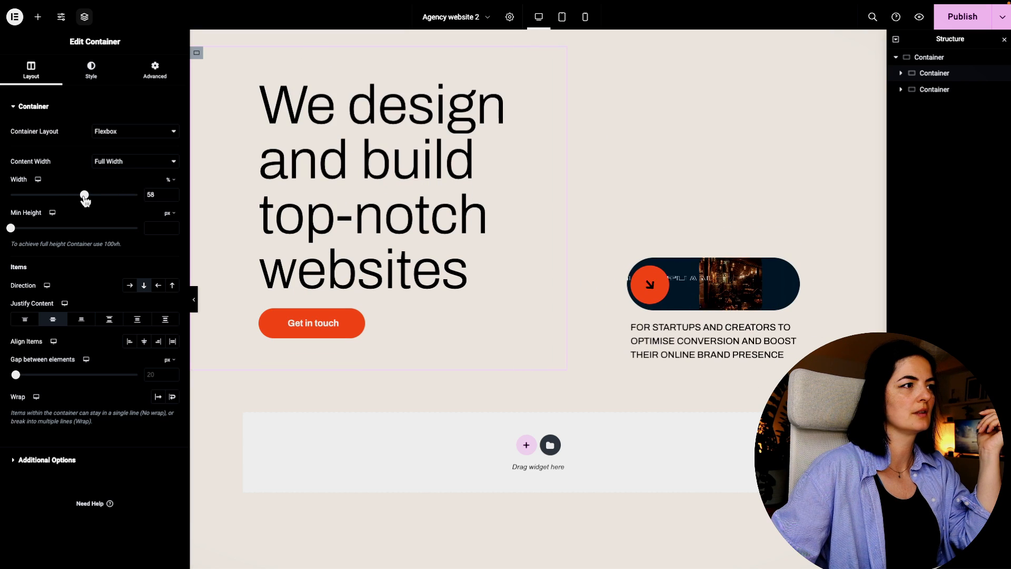
pyautogui.click(194, 299)
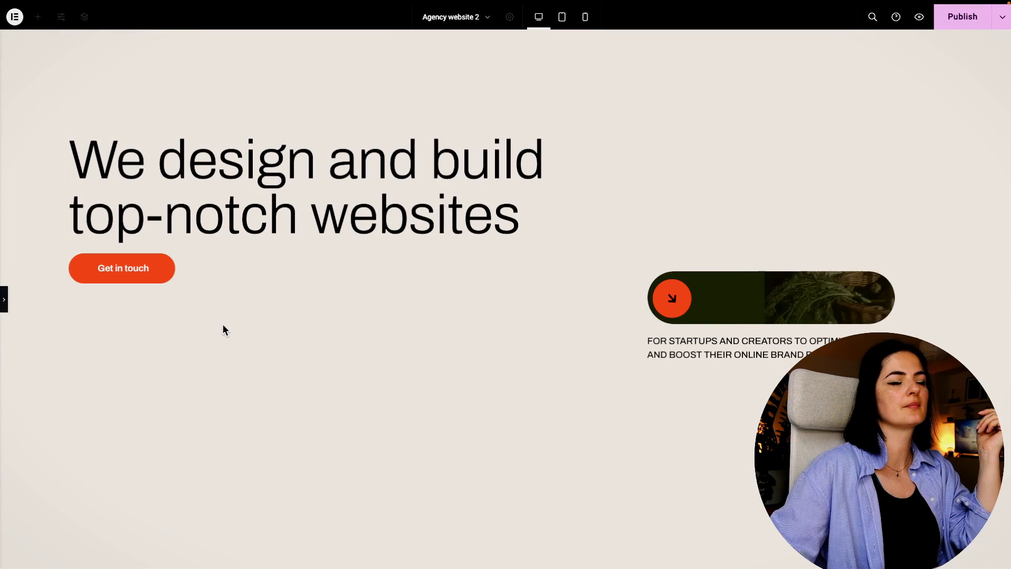
pyautogui.click(6, 302)
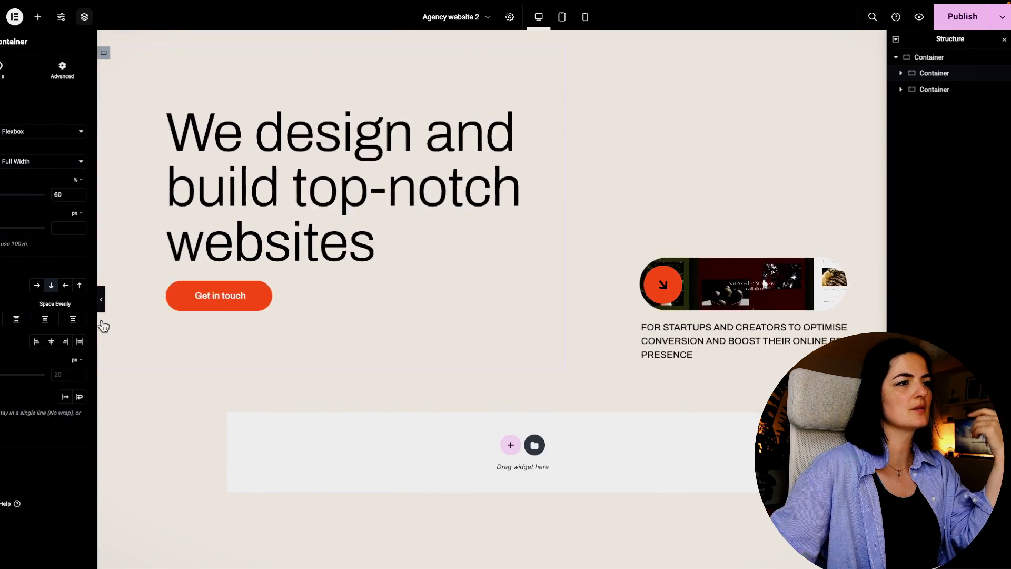
# Duplicate the second column container, which holds the video pill and paragraph, inside the hero section.
pyautogui.click(901, 90)
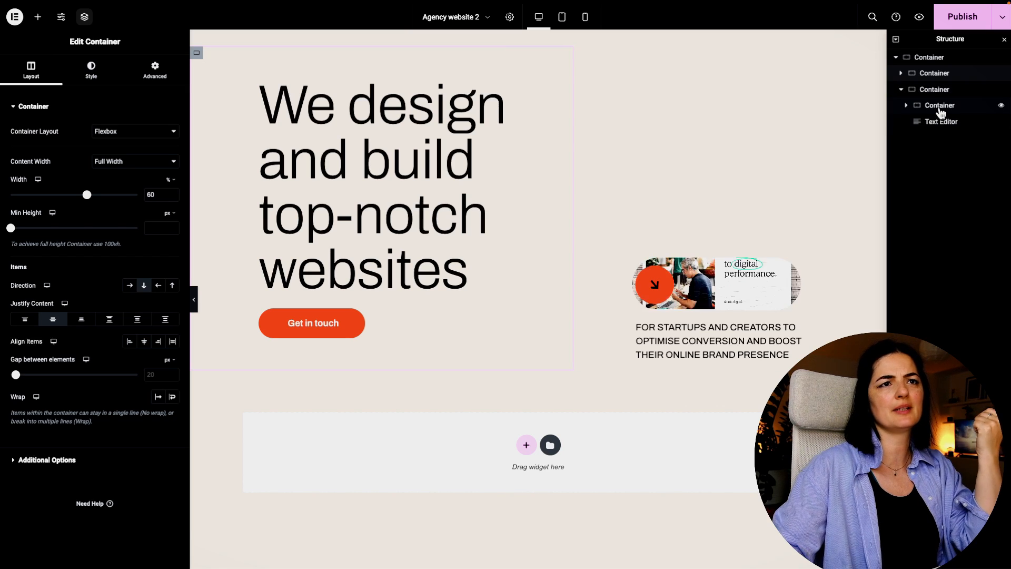
pyautogui.click(931, 91)
pyautogui.rightClick(931, 92)
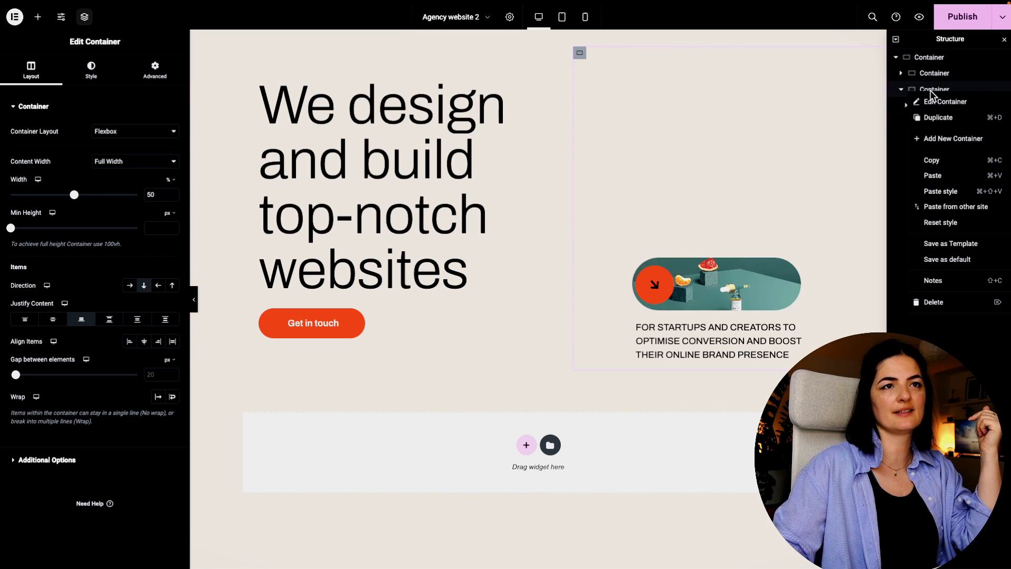
pyautogui.click(950, 166)
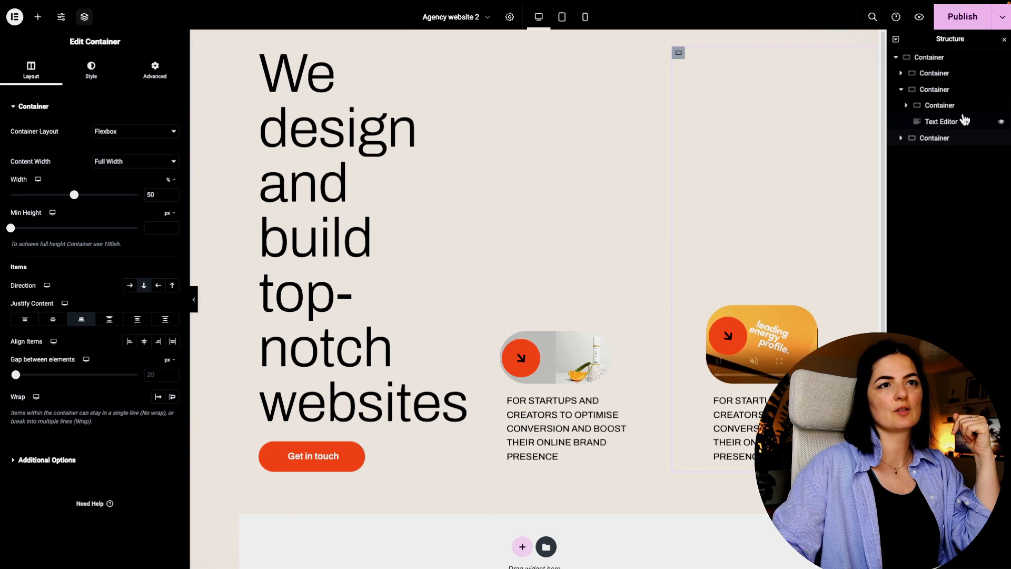
# Delete the inner video container and the text widget from the duplicated third column.
pyautogui.click(902, 138)
pyautogui.rightClick(936, 157)
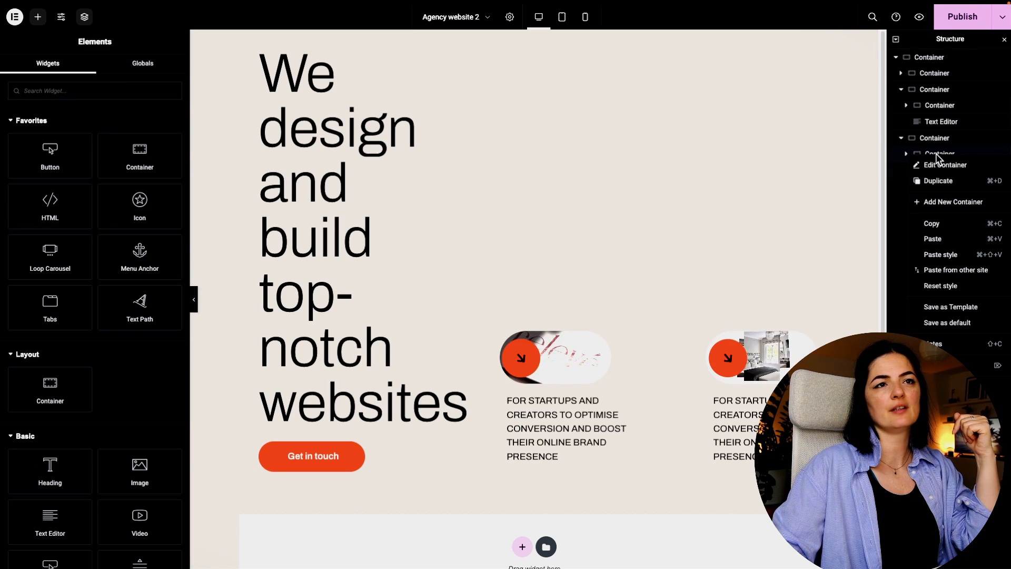
pyautogui.click(942, 348)
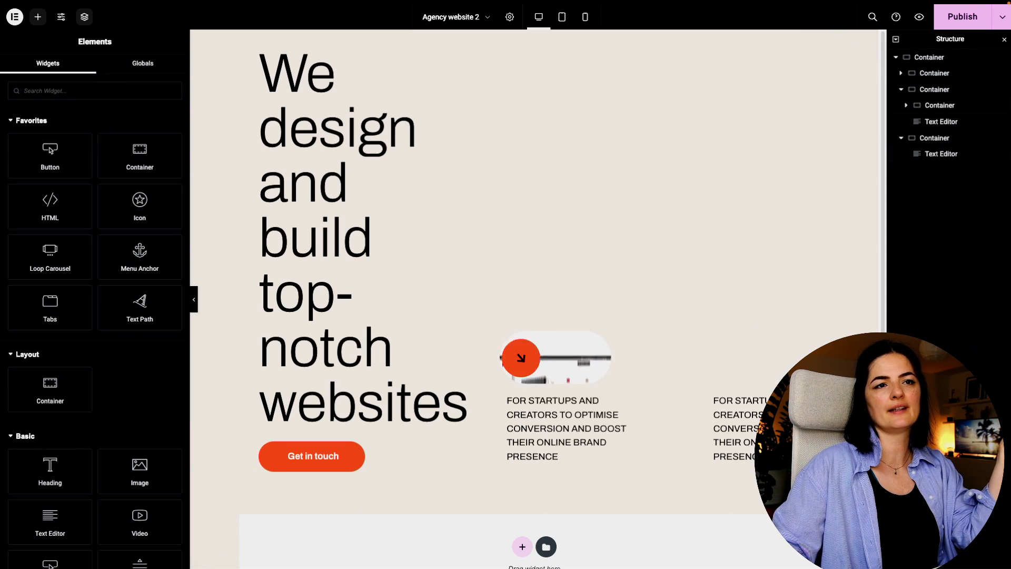
pyautogui.rightClick(931, 157)
pyautogui.click(939, 347)
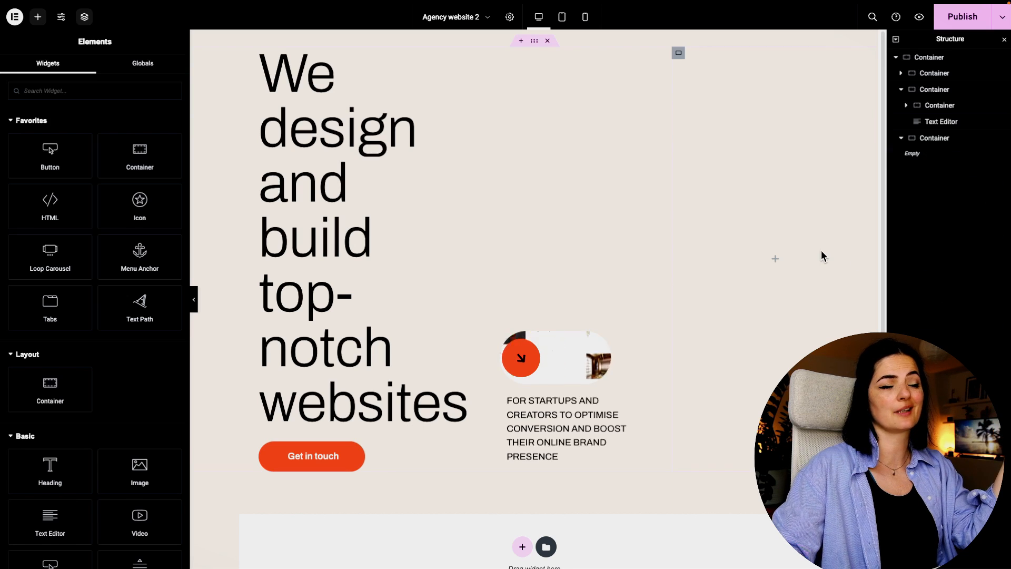
# Give the empty third column a classic background with the medium sand global color.
pyautogui.click(935, 139)
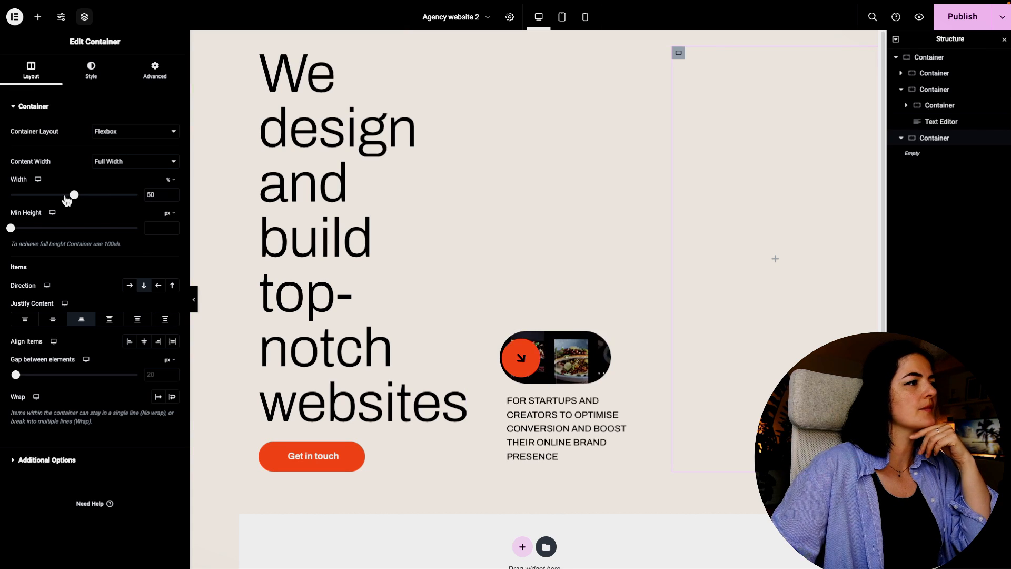
pyautogui.click(92, 79)
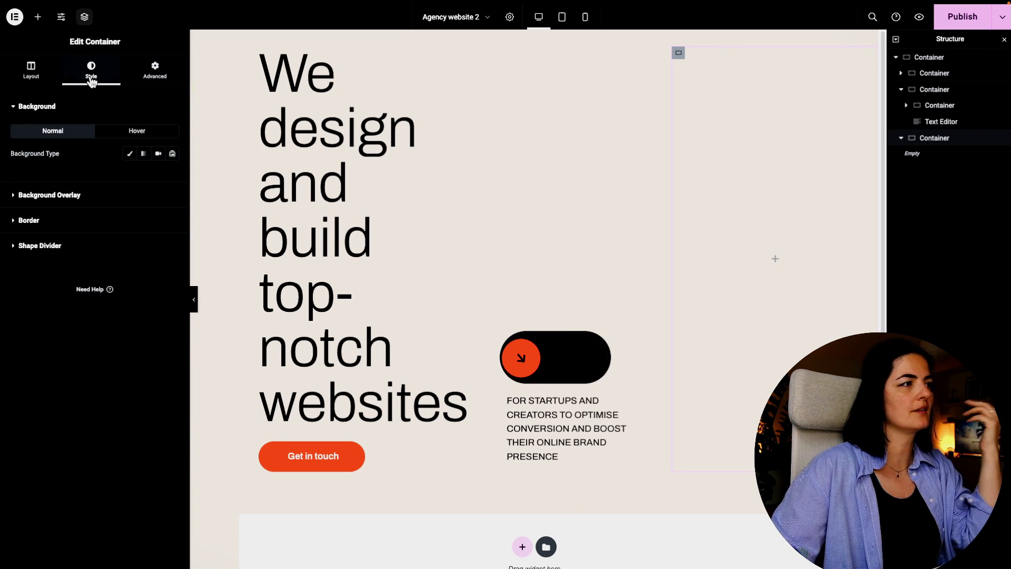
pyautogui.click(129, 156)
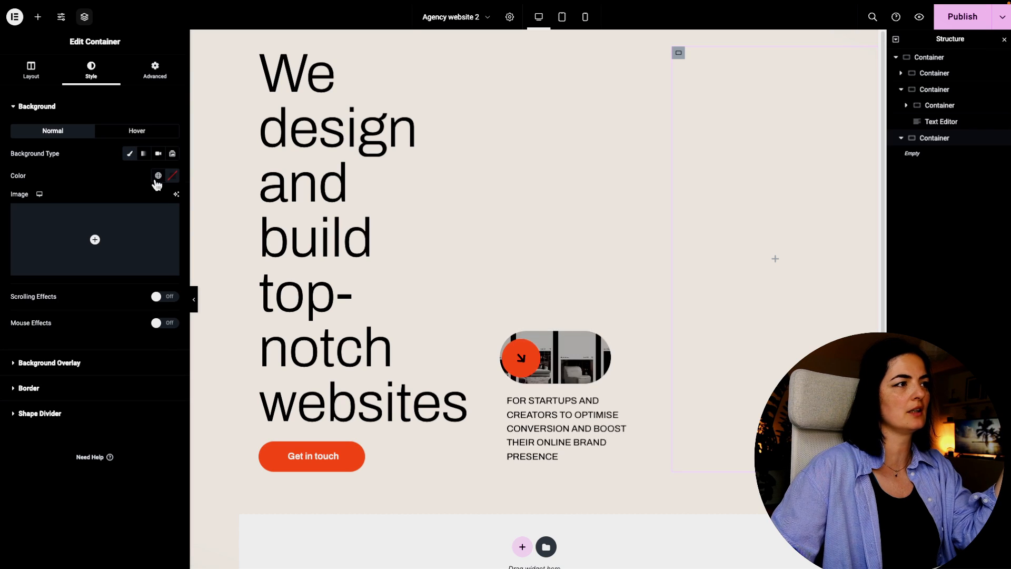
pyautogui.click(158, 176)
pyautogui.scroll(-10, 99, 289)
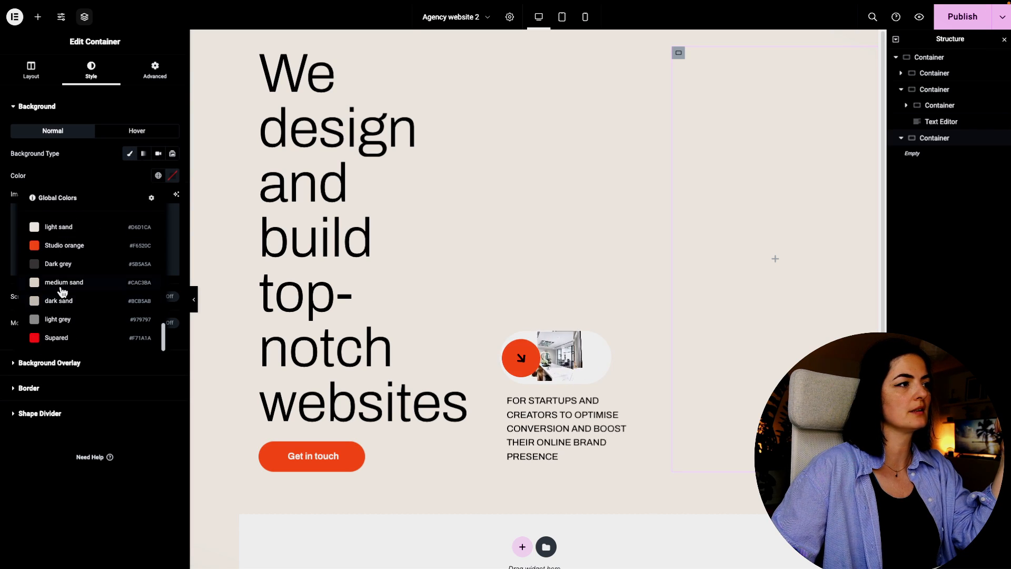
pyautogui.click(61, 284)
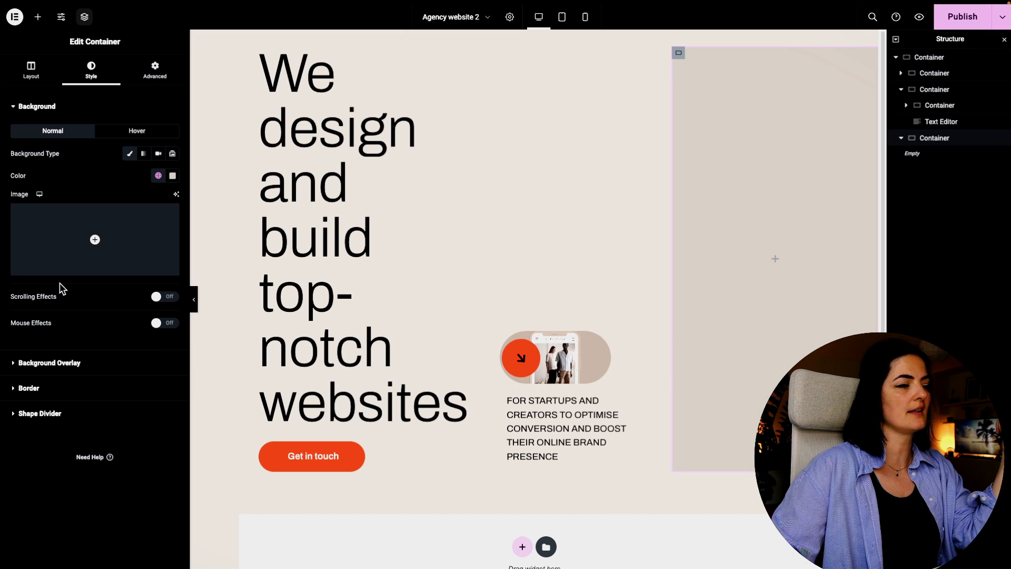
# Switch the third column's width unit to pixels and set its width to 35 px.
pyautogui.click(32, 70)
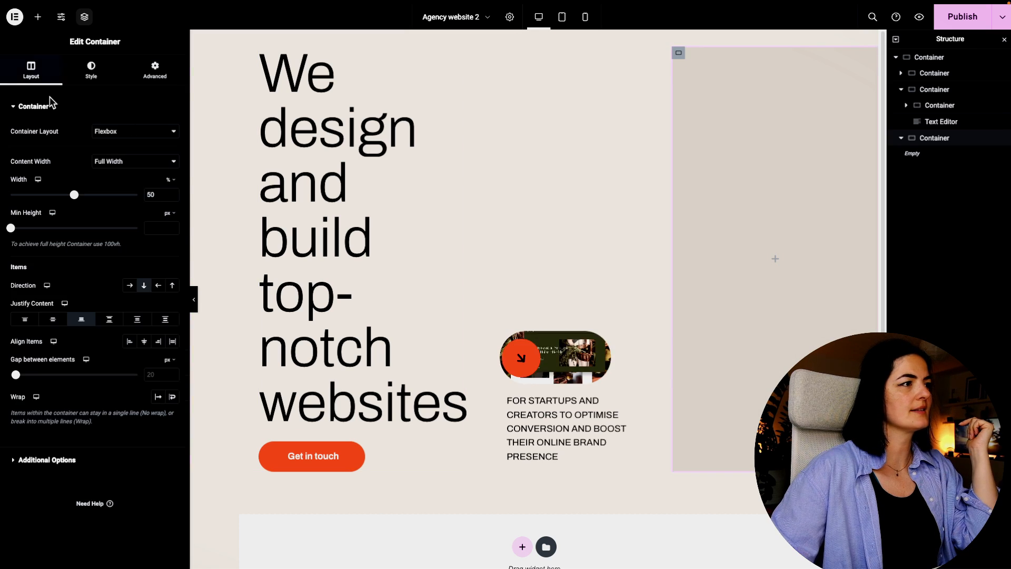
pyautogui.moveTo(74, 195); pyautogui.dragTo(42, 196)
pyautogui.click(170, 179)
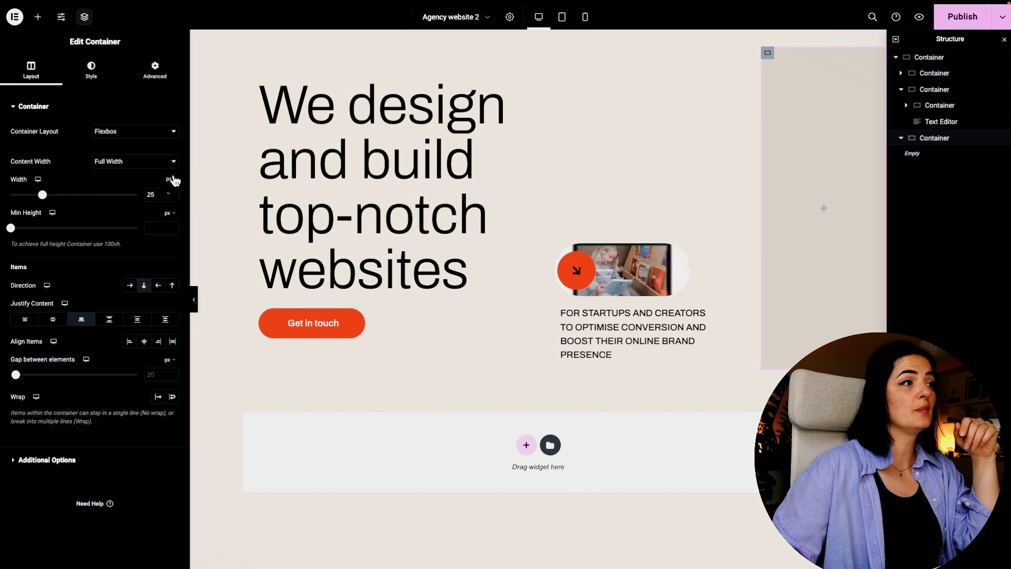
pyautogui.click(169, 179)
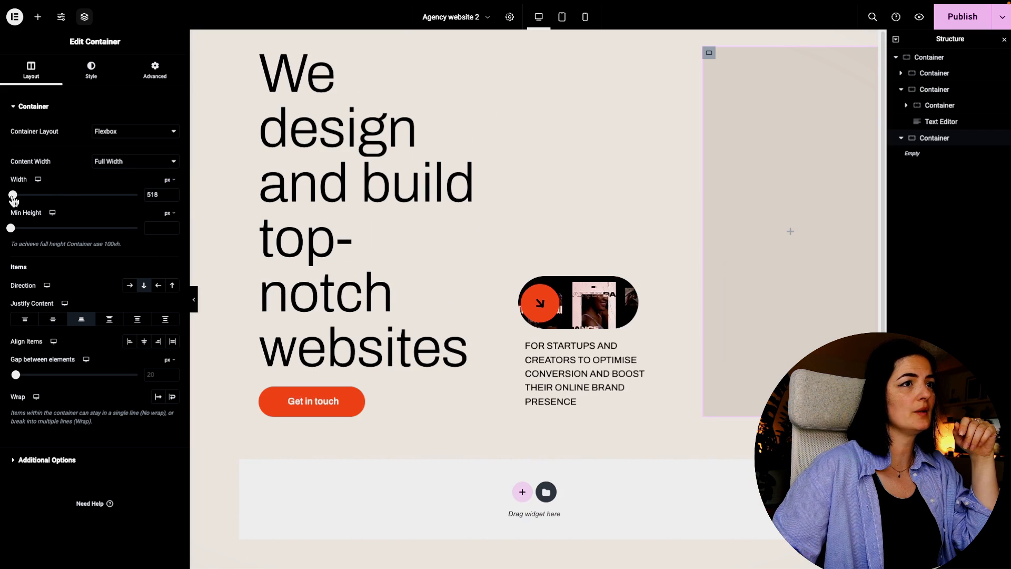
pyautogui.doubleClick(153, 194)
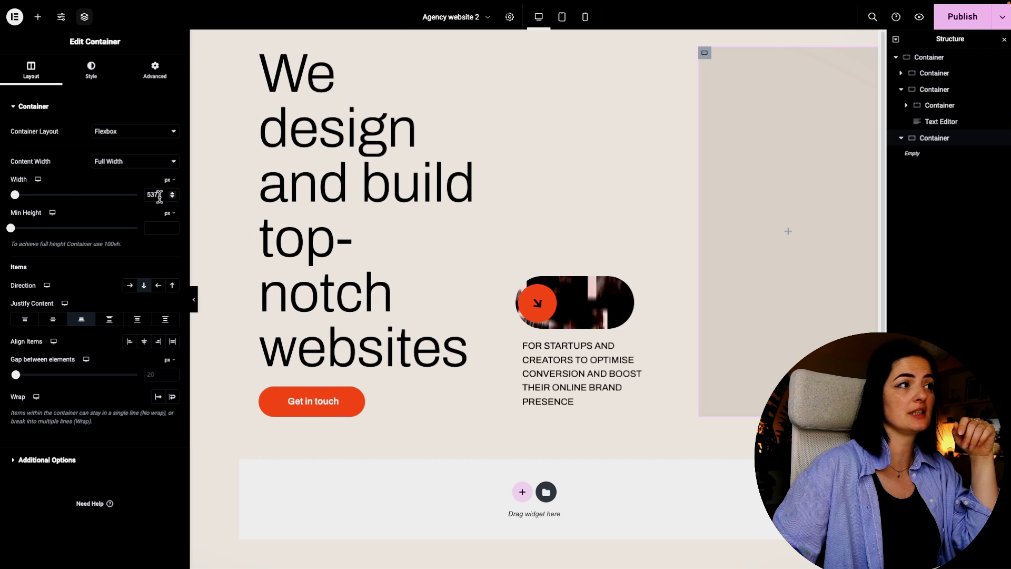
pyautogui.write('35')
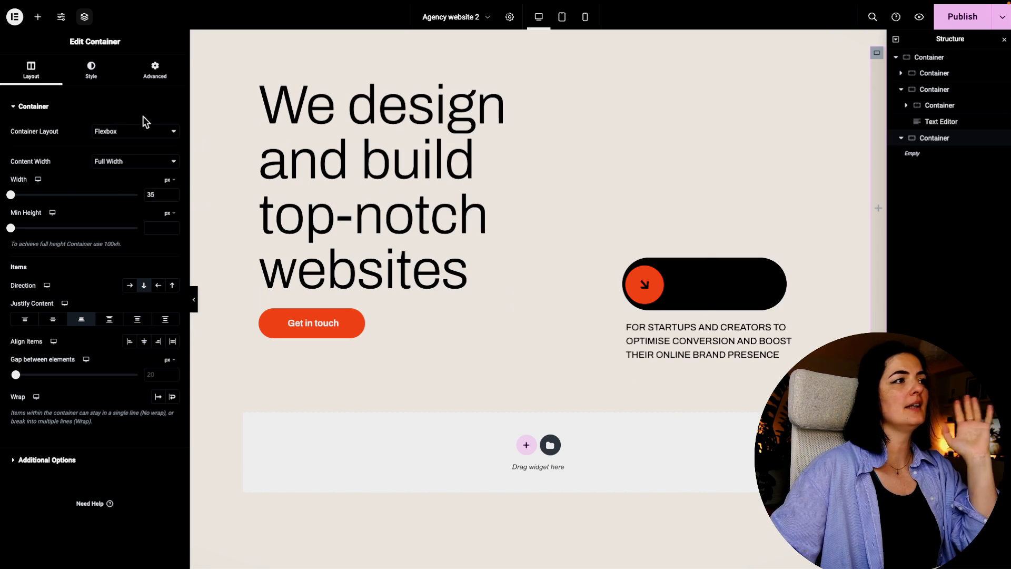
# Round only the top and left corner values of the third column's border to 12 px, leaving right and bottom at 0, and preview the hero.
pyautogui.click(93, 77)
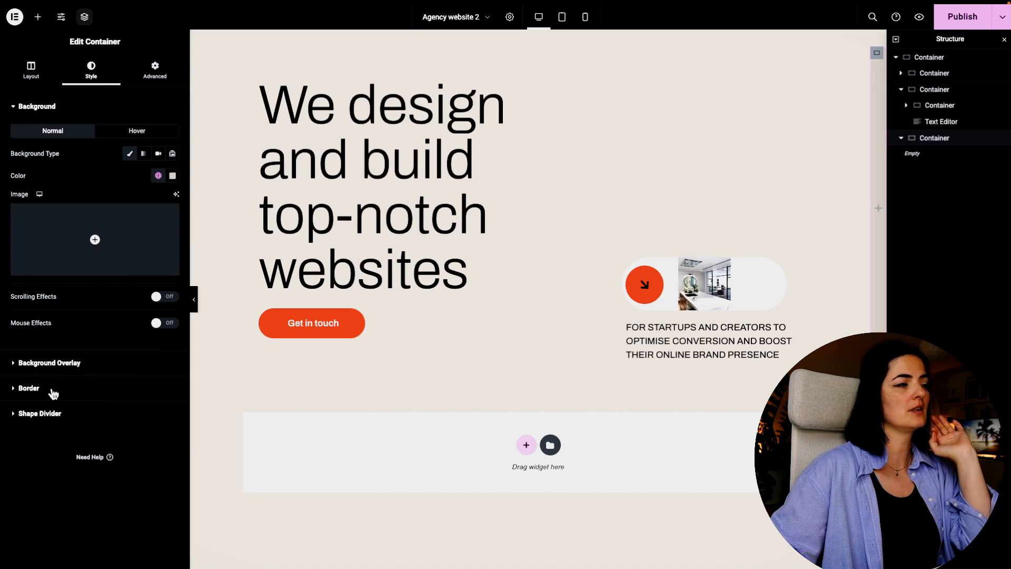
pyautogui.click(53, 394)
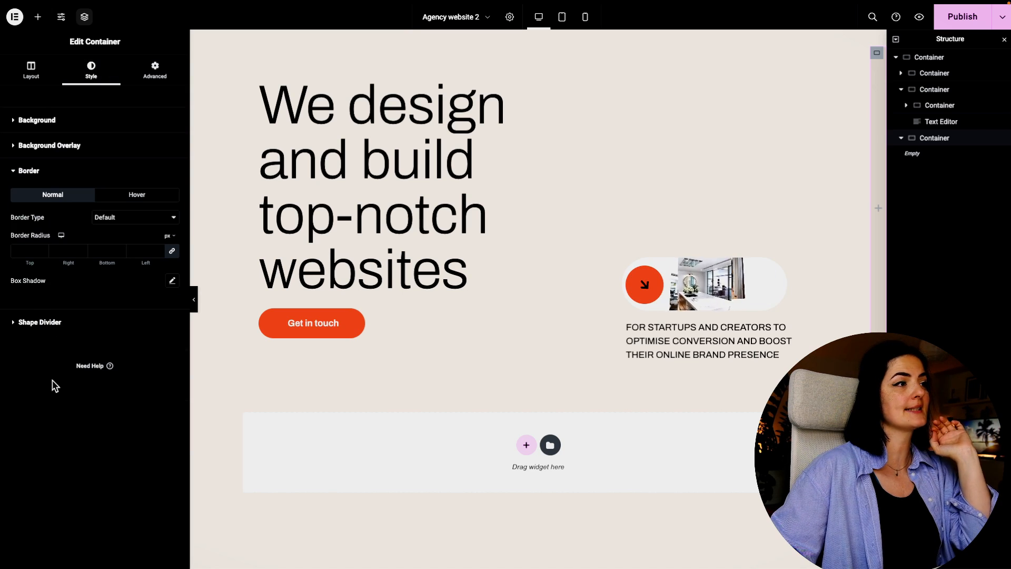
pyautogui.click(173, 253)
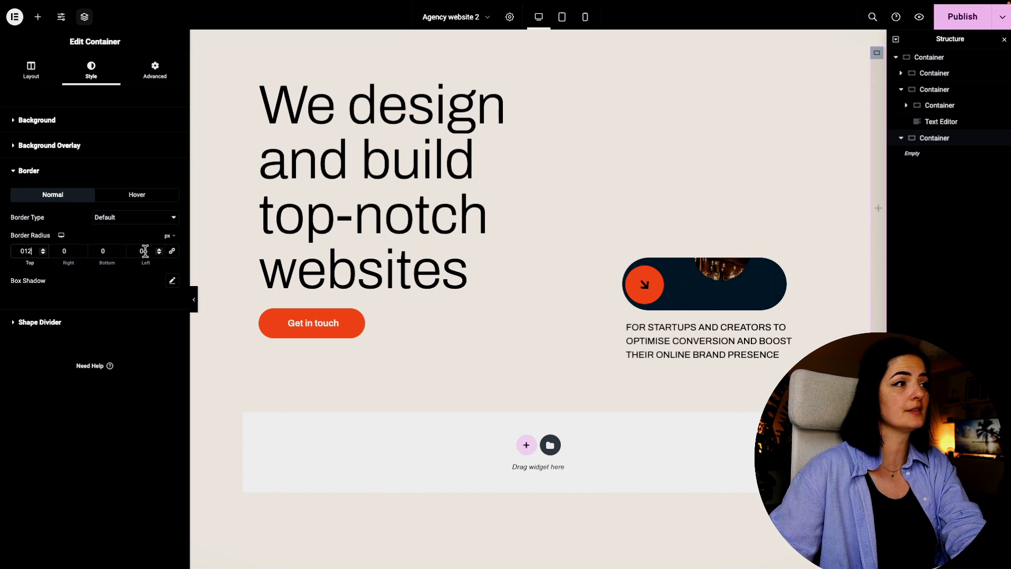
pyautogui.write('2')
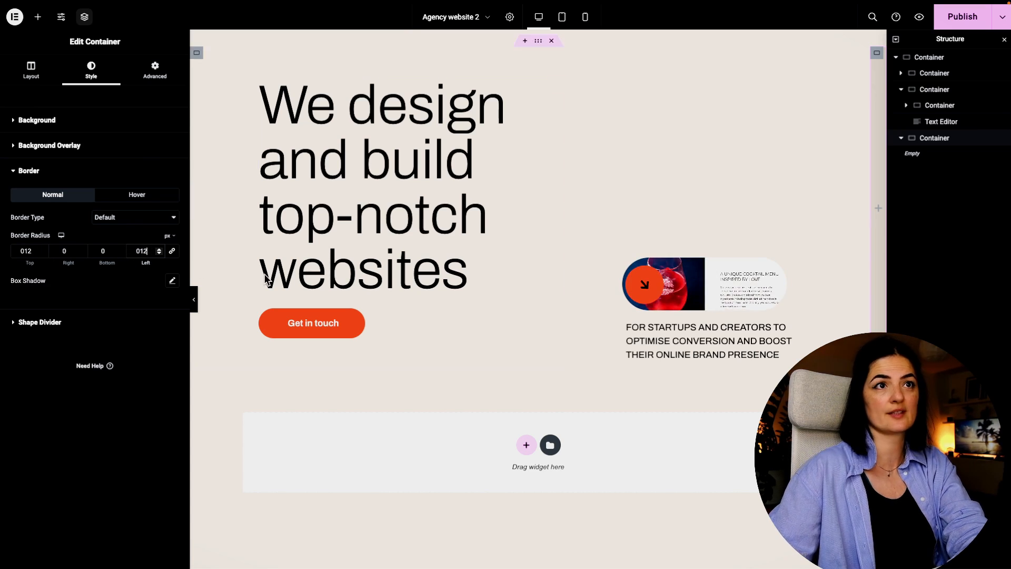
pyautogui.click(195, 299)
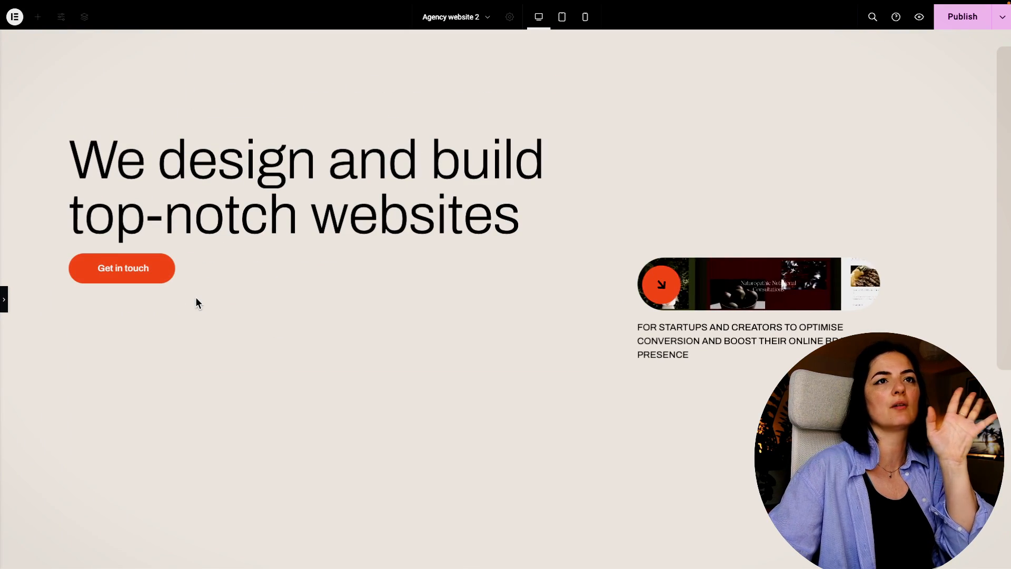
pyautogui.click(3, 299)
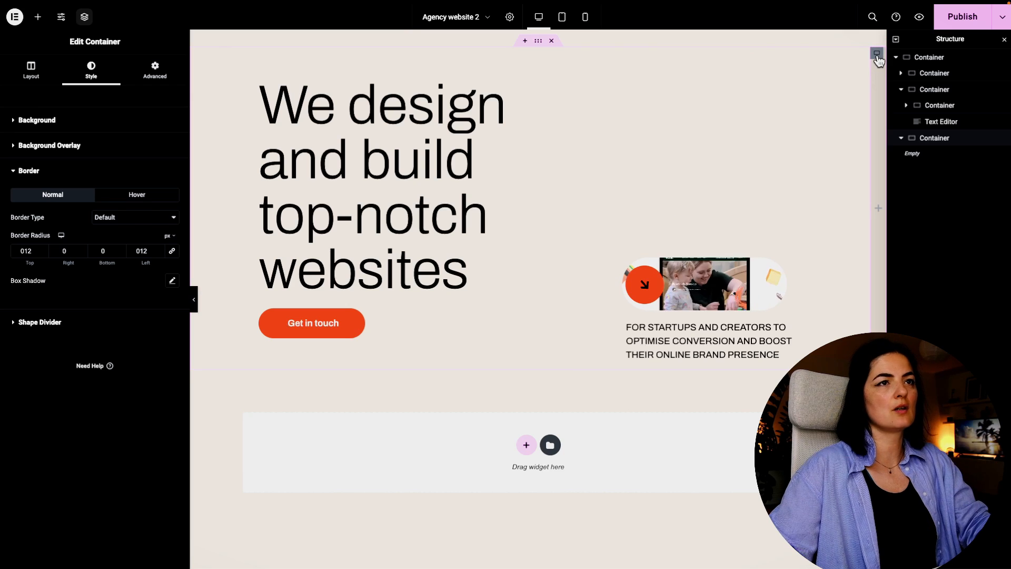
# Set the sand-coloured third column's minimum height to 60 vh and preview the hero section without the editing panels.
pyautogui.click(31, 68)
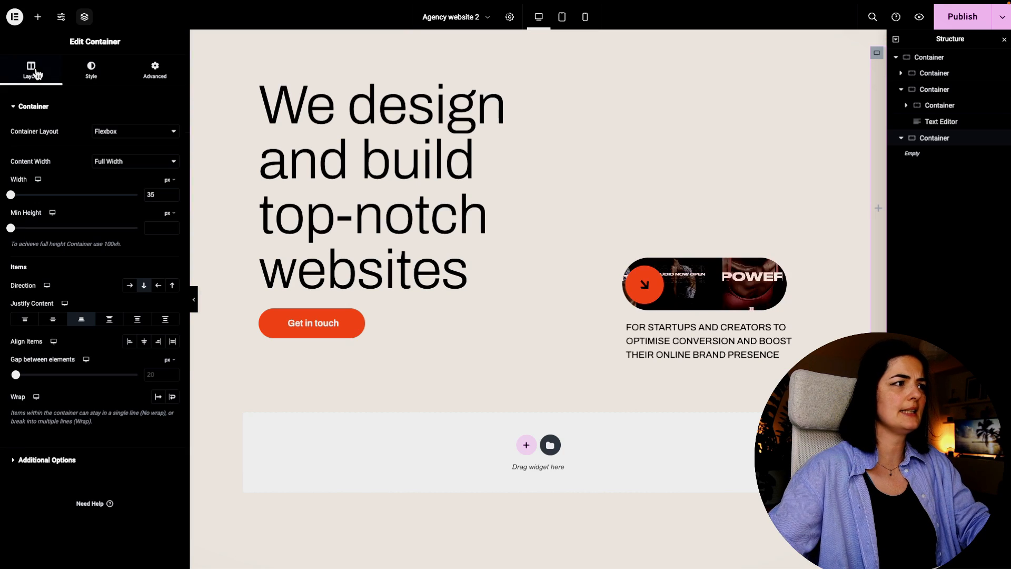
pyautogui.click(170, 213)
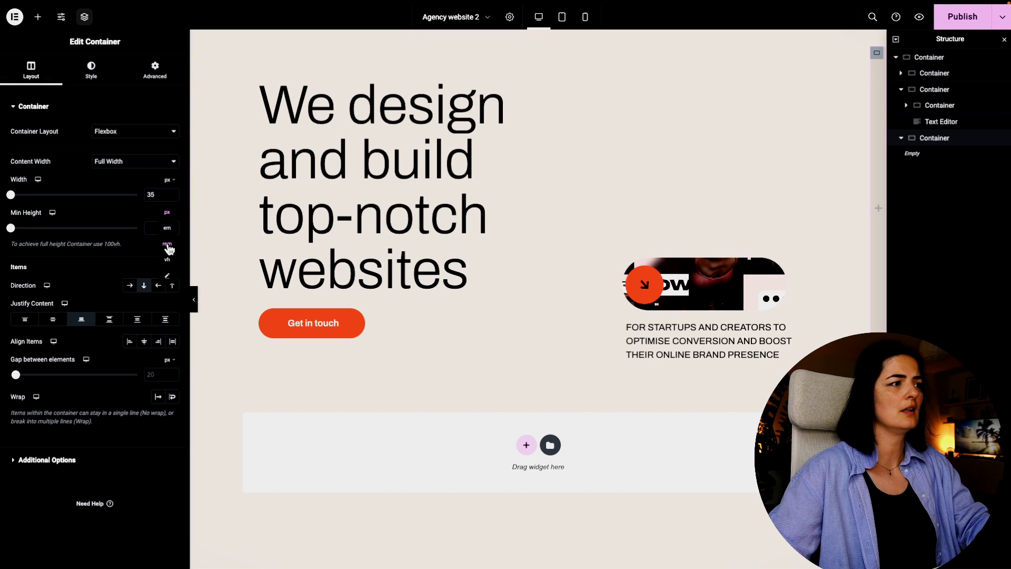
pyautogui.click(167, 259)
pyautogui.click(148, 228)
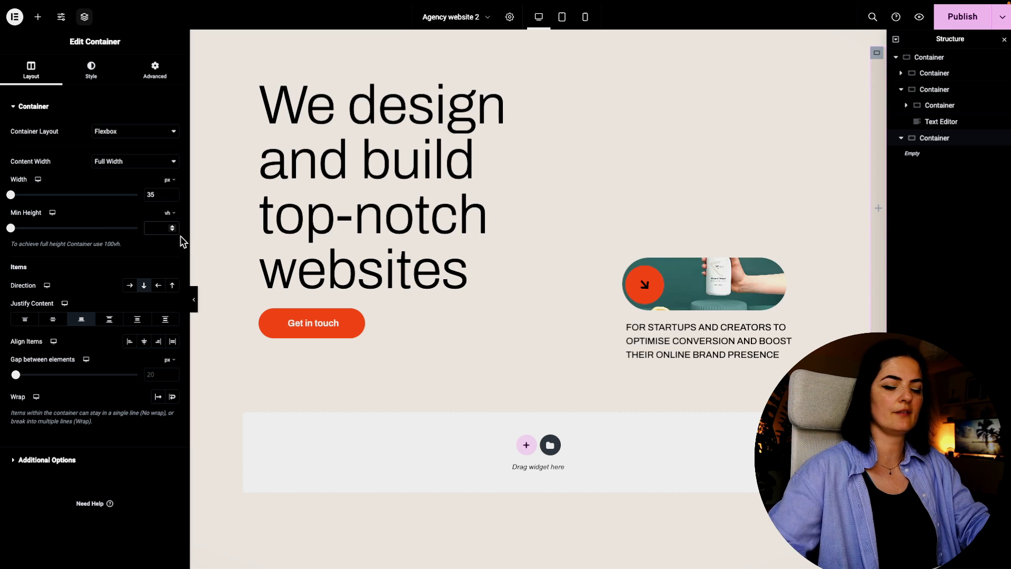
pyautogui.write('60')
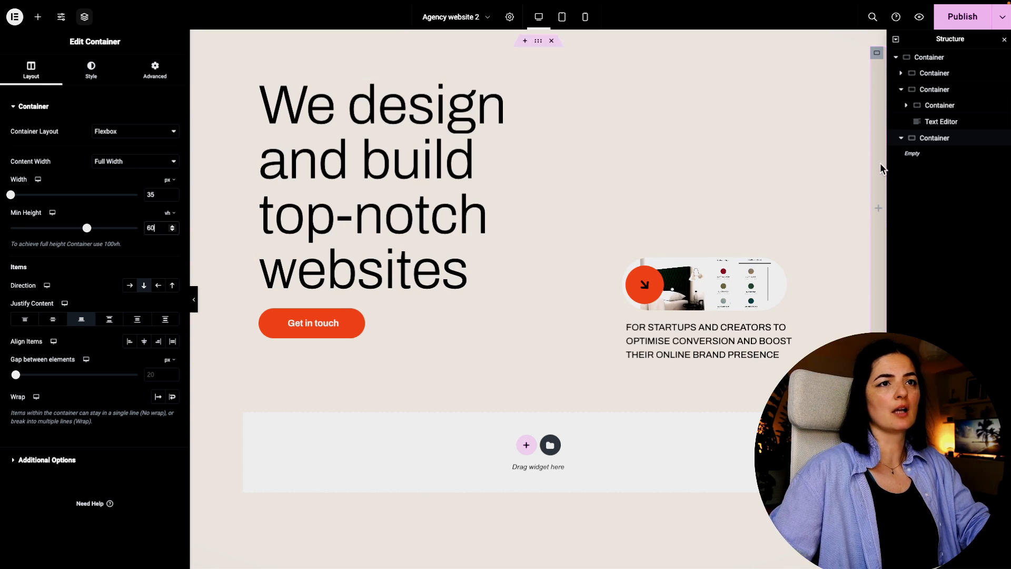
pyautogui.hotkey('ctrl', 'p')
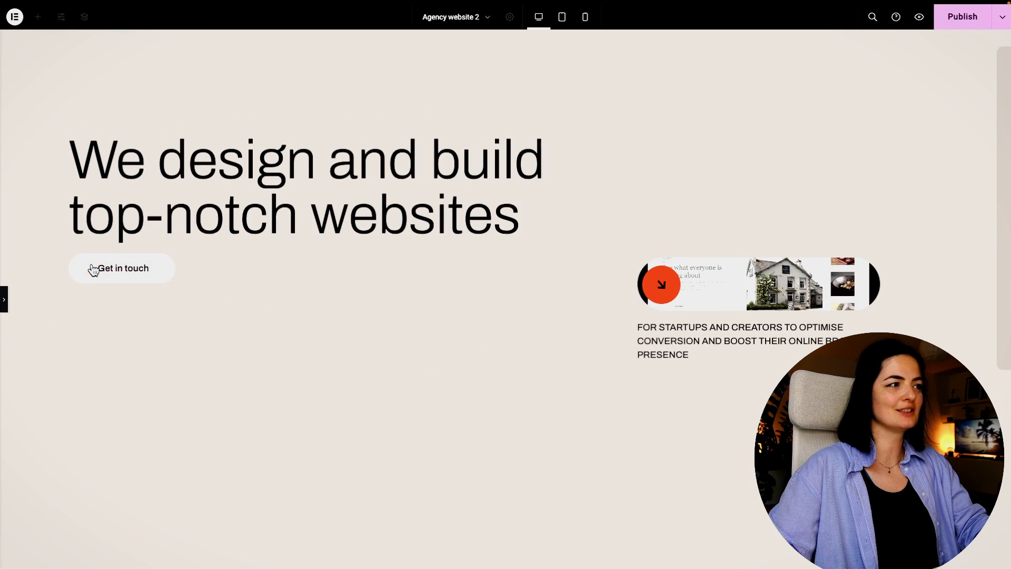
pyautogui.click(4, 295)
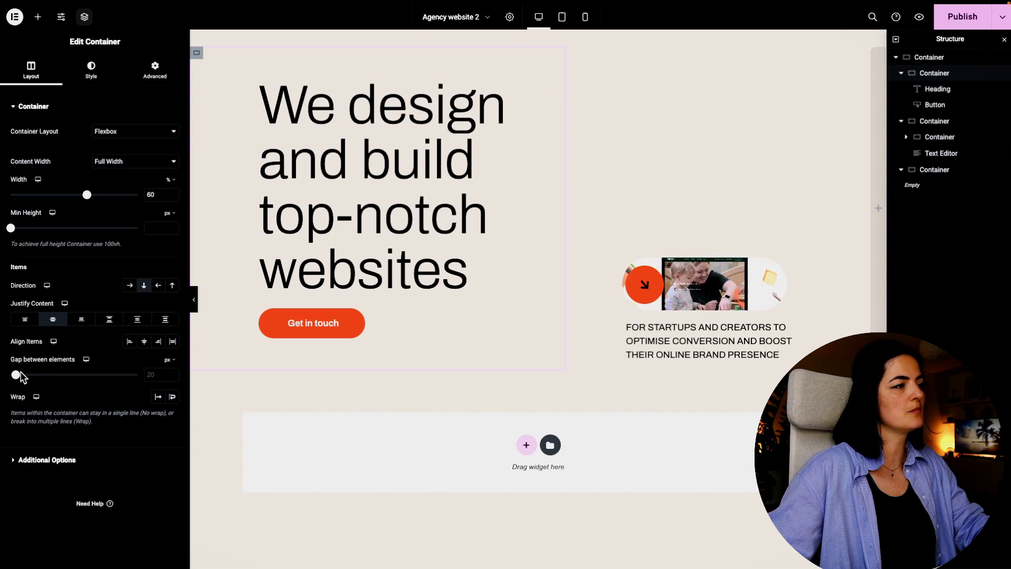
# Set the gap between elements to 40 px in the heading column, increase it in the video pill column, and preview the hero.
pyautogui.moveTo(16, 375); pyautogui.dragTo(22, 377)
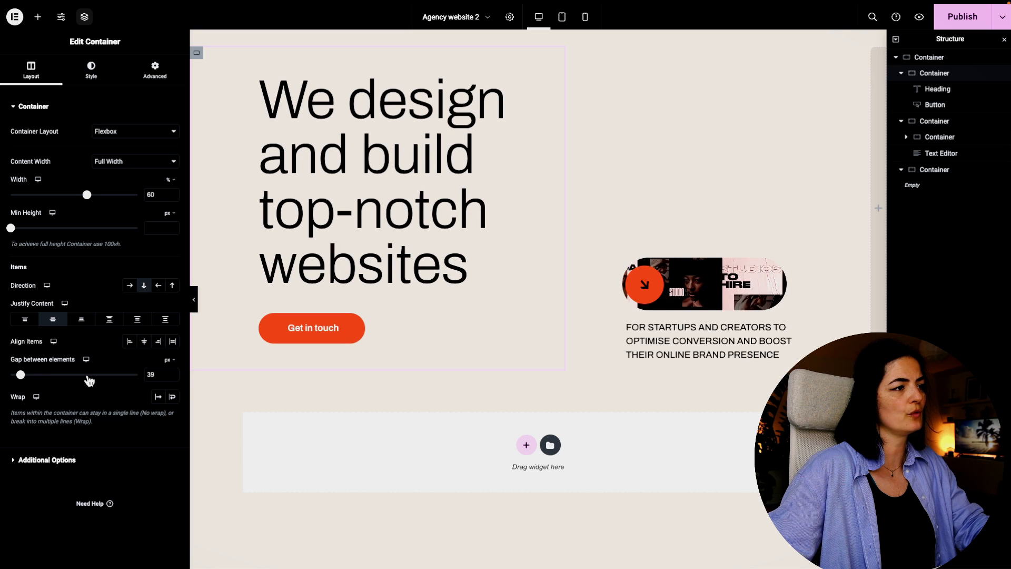
pyautogui.click(172, 372)
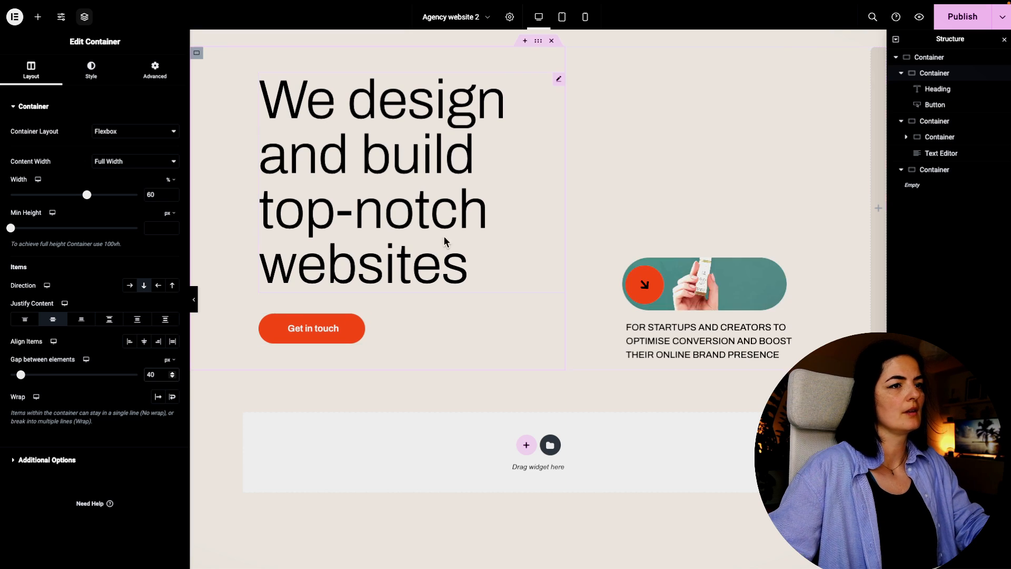
pyautogui.click(933, 122)
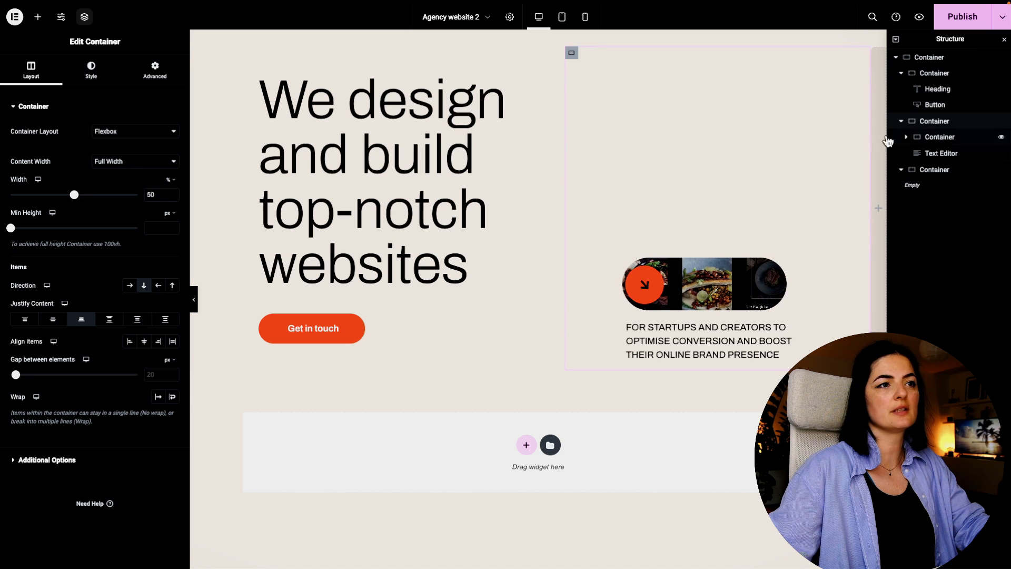
pyautogui.moveTo(16, 374); pyautogui.dragTo(18, 374)
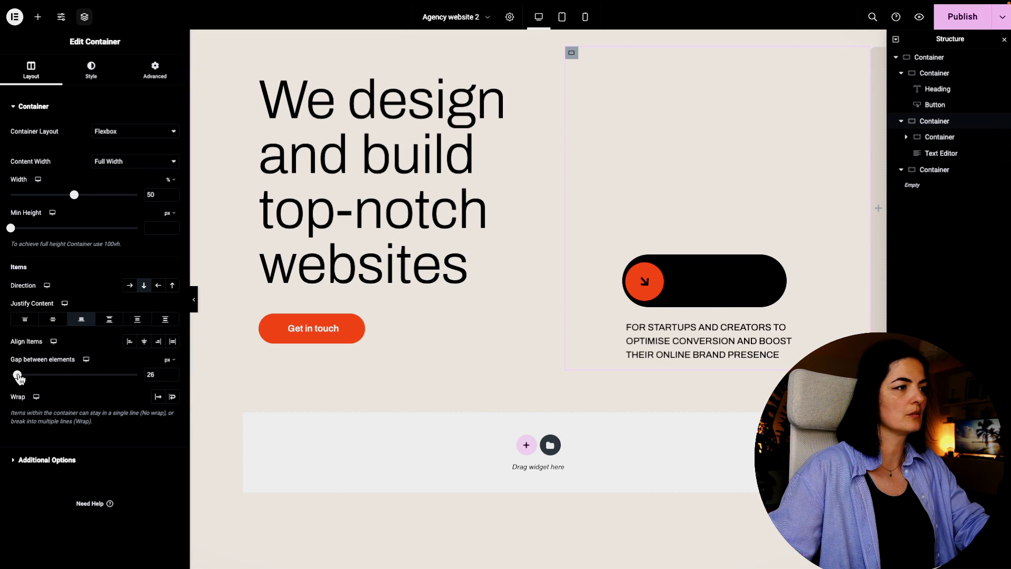
pyautogui.click(173, 377)
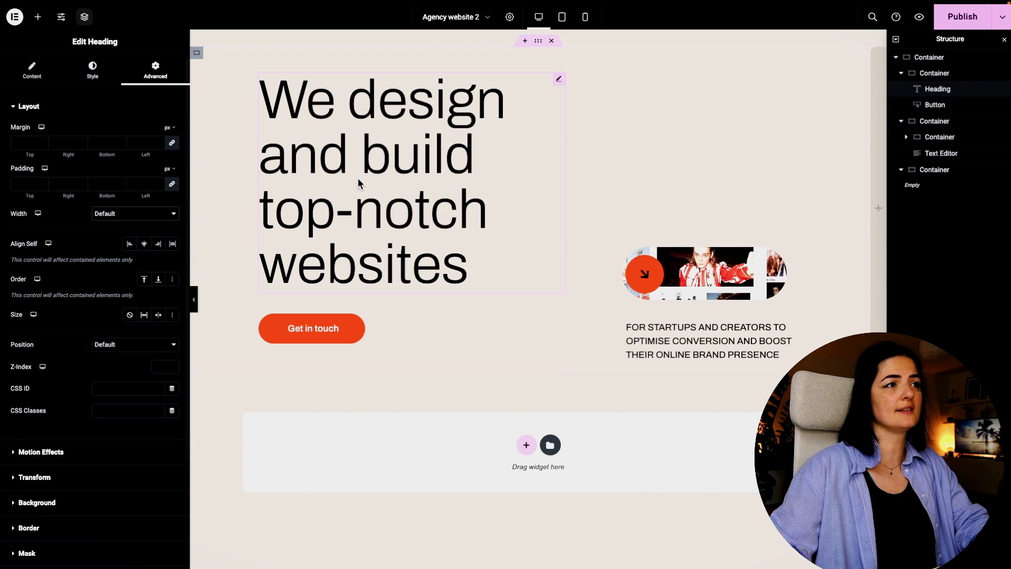
pyautogui.click(194, 299)
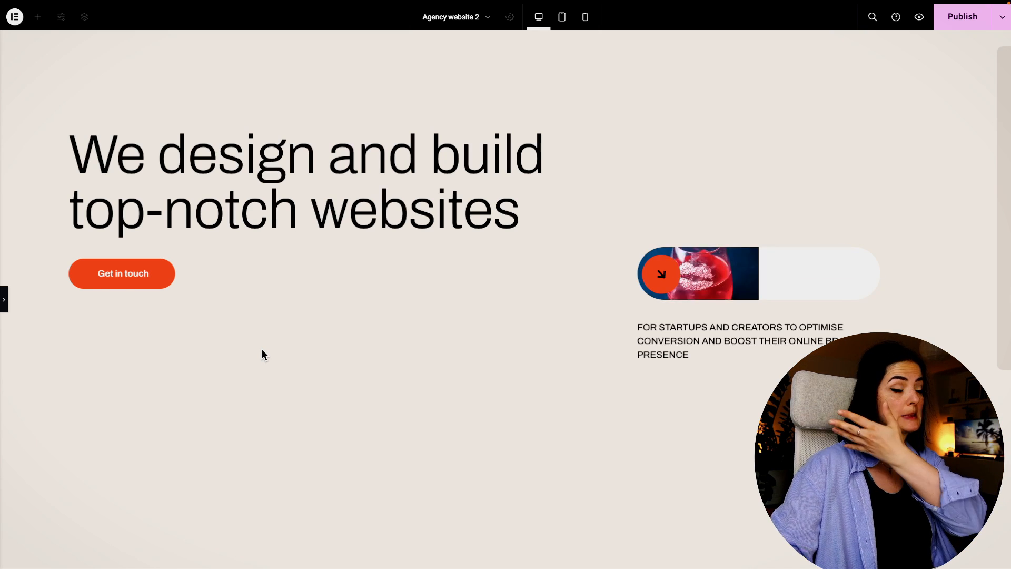
pyautogui.moveTo(2, 316)
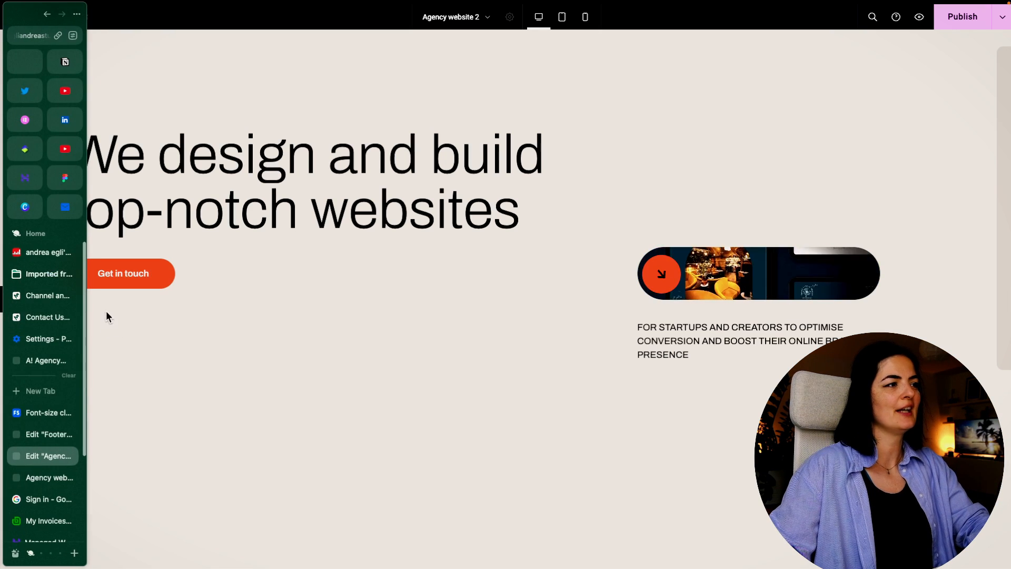
pyautogui.click(4, 300)
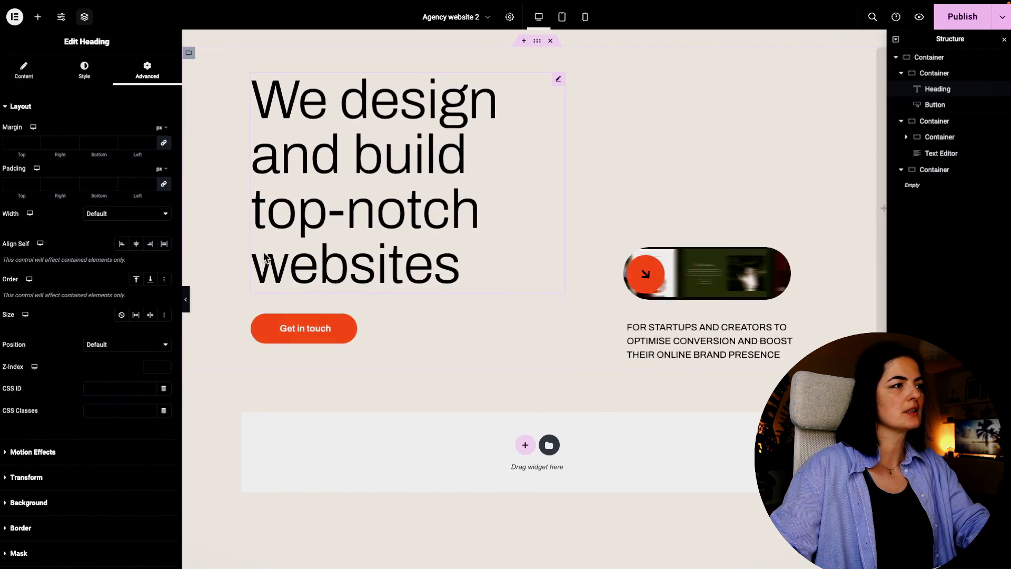
# Give the hero heading a custom width of 85%, preview the line breaks, and publish the page.
pyautogui.click(117, 214)
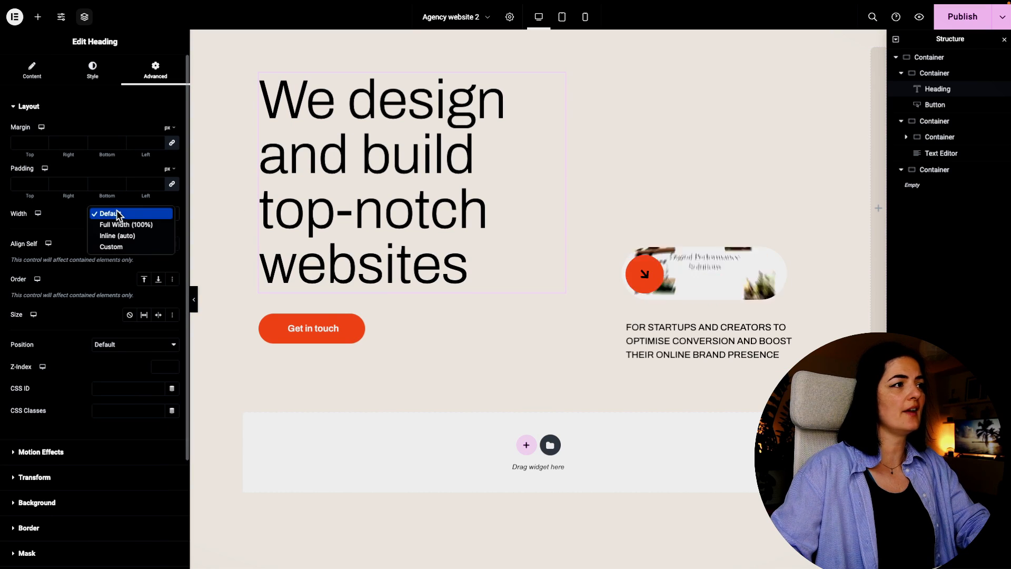
pyautogui.click(119, 248)
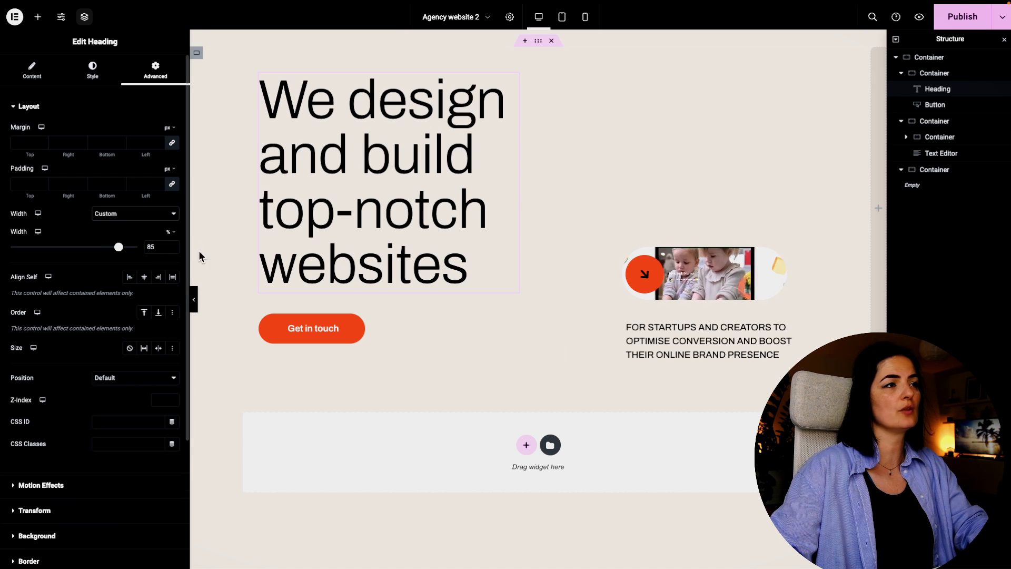
pyautogui.click(194, 299)
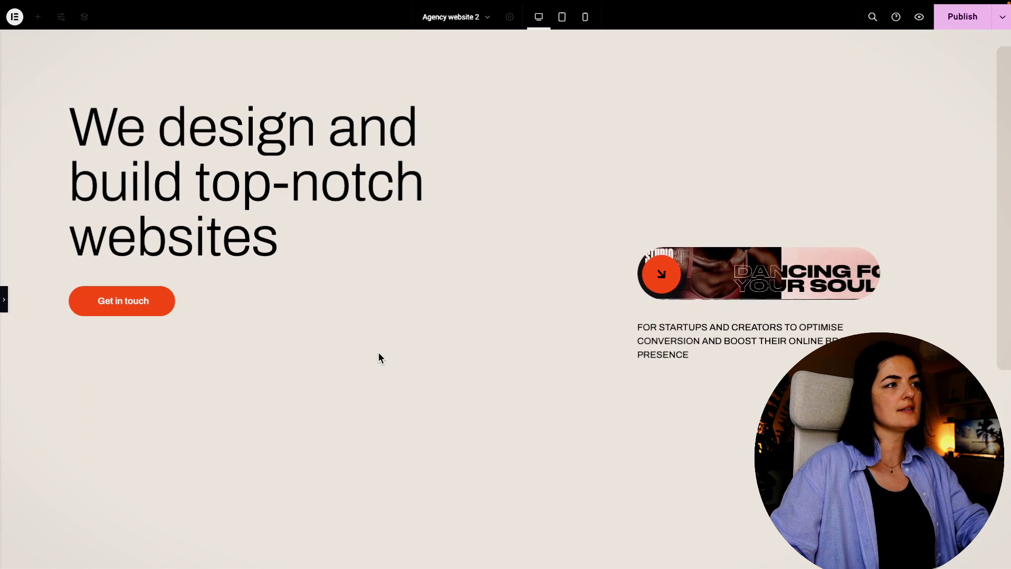
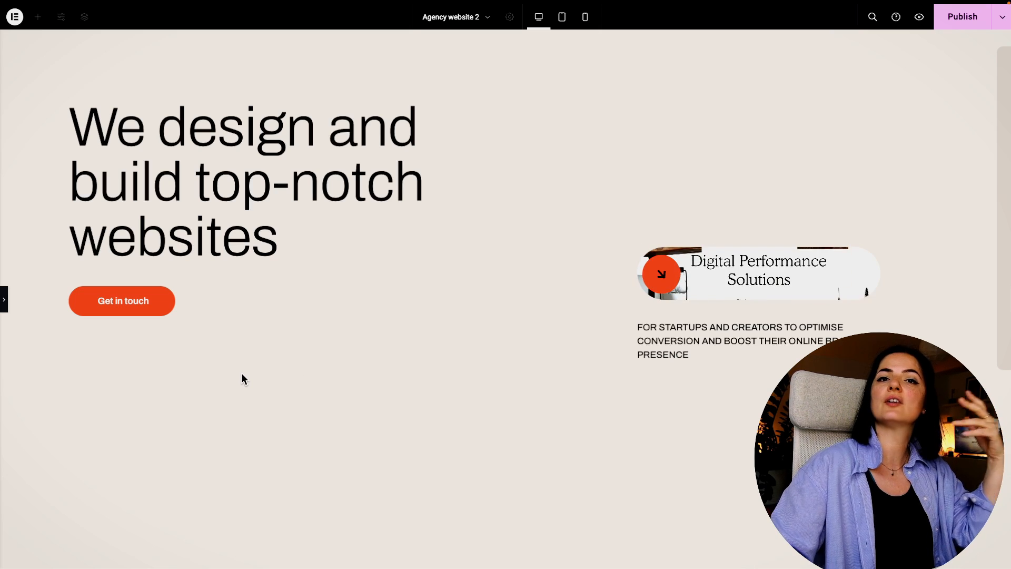
pyautogui.click(6, 299)
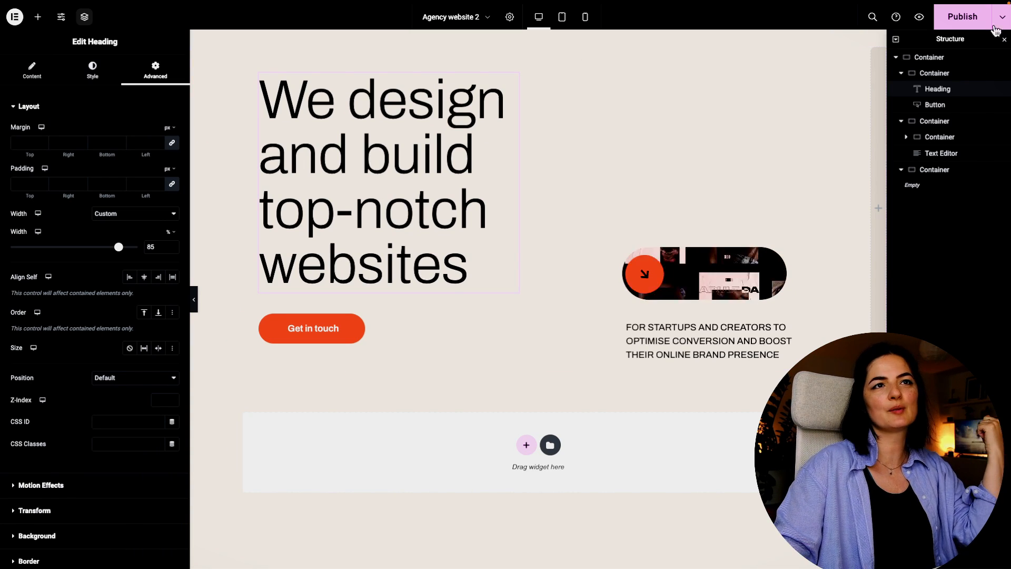
pyautogui.click(963, 16)
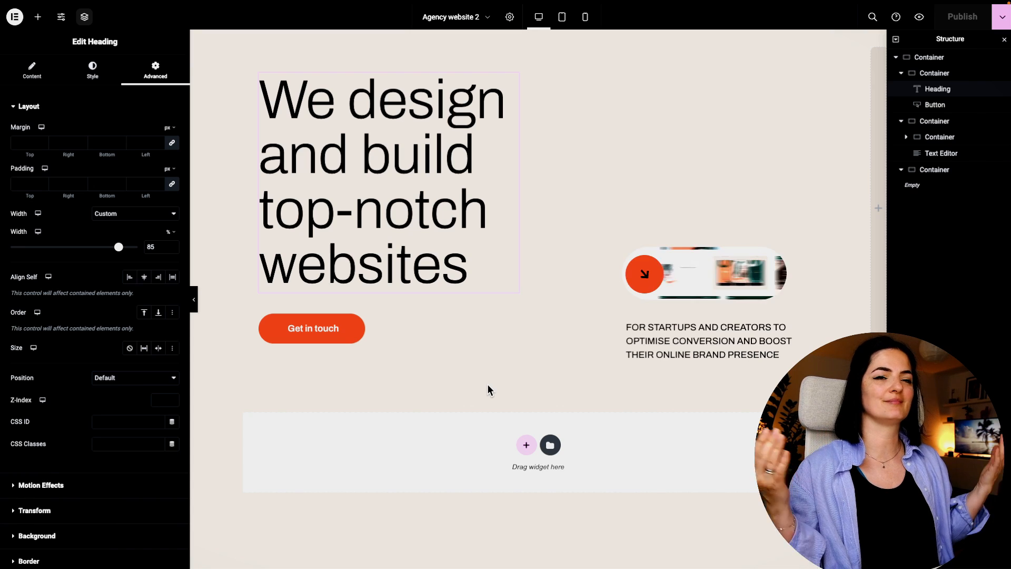
# Paste the copied container with two "studio bright" icon lists below the hero and inspect the upper list's first item.
pyautogui.hotkey('ctrl', 'v')
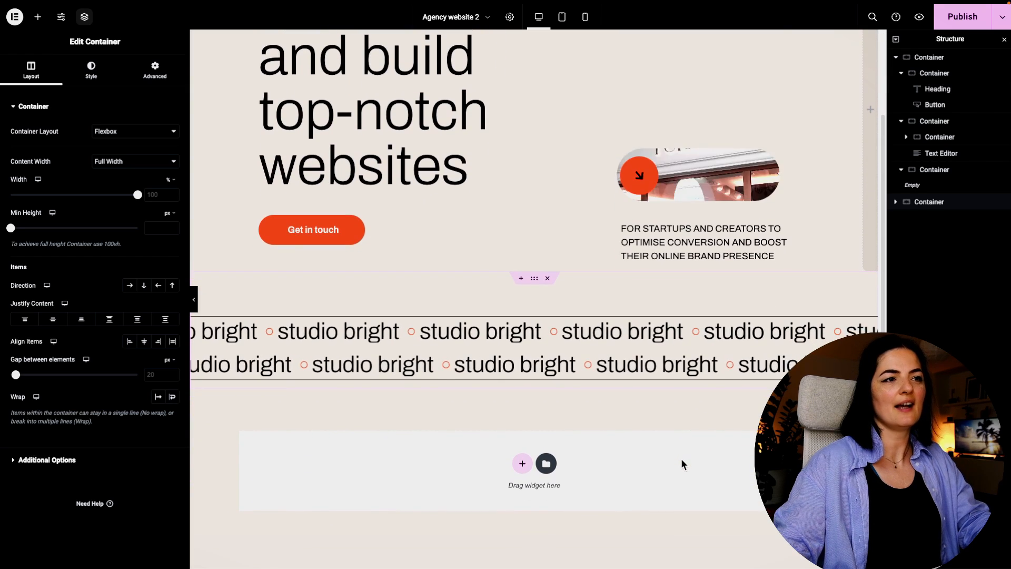
pyautogui.click(584, 331)
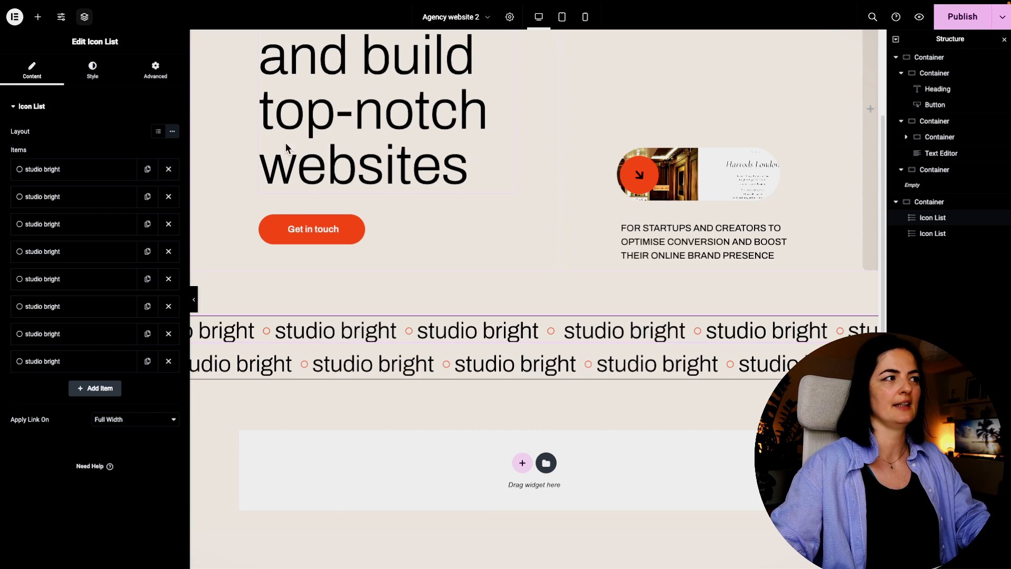
pyautogui.click(98, 175)
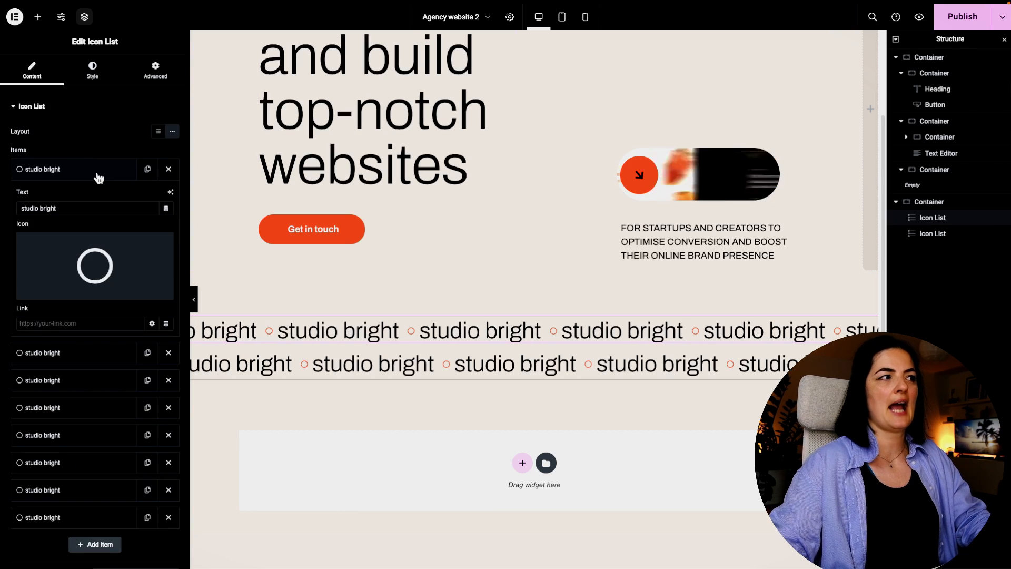
pyautogui.moveTo(85, 263)
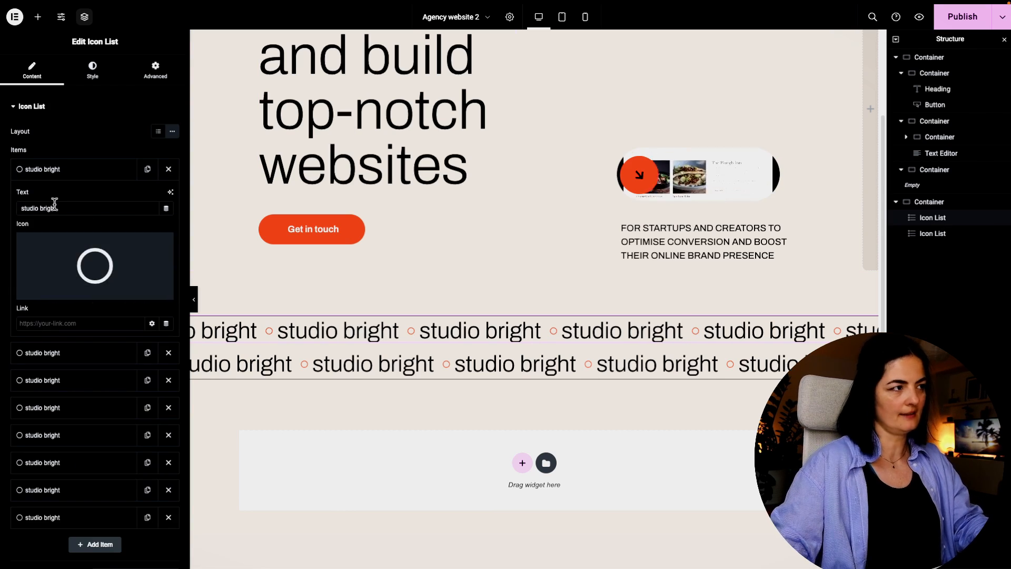
pyautogui.click(72, 172)
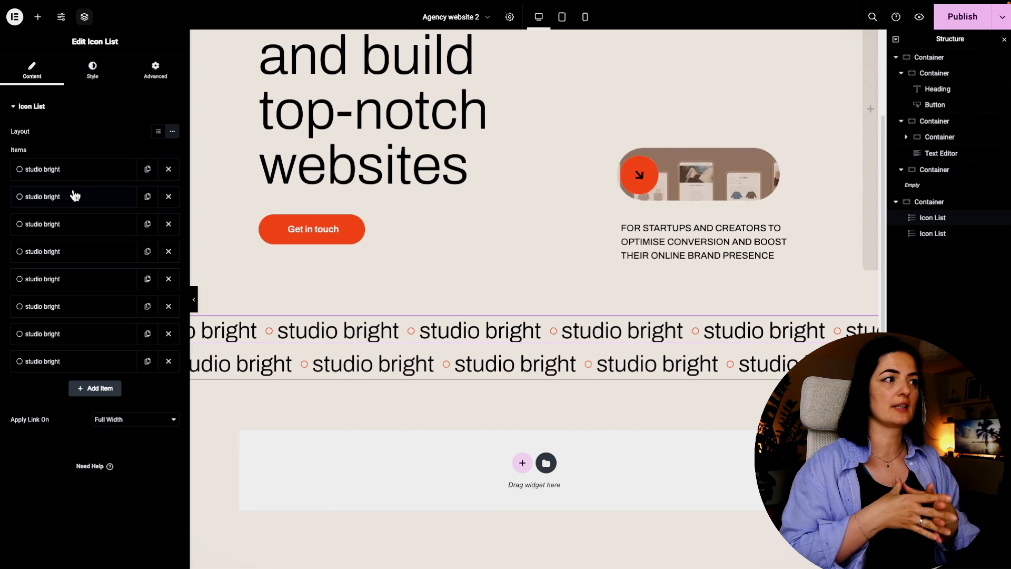
# Enlarge the upper icon list's text size to 10 rem and preview the page without the editing panels.
pyautogui.click(92, 70)
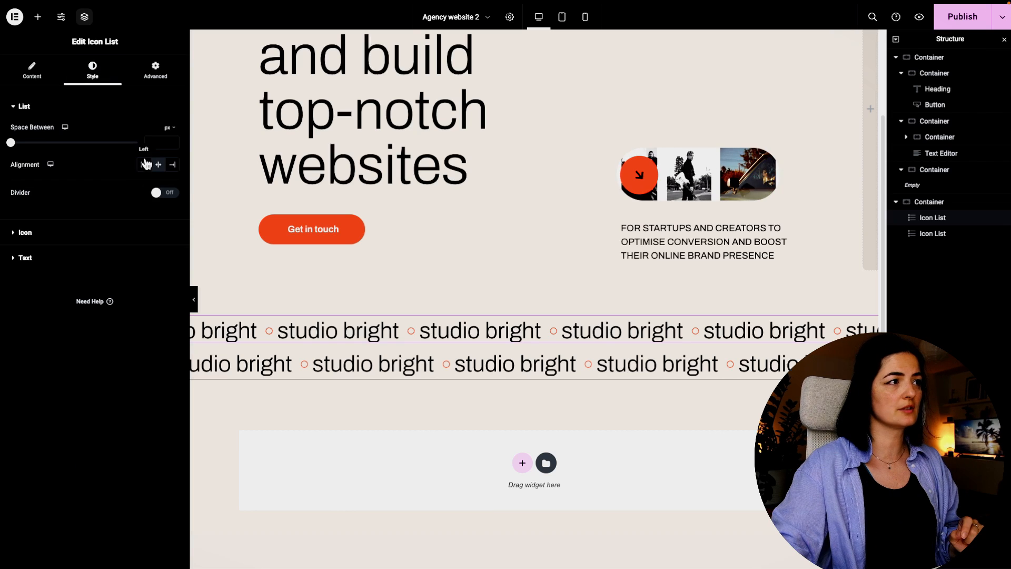
pyautogui.click(69, 259)
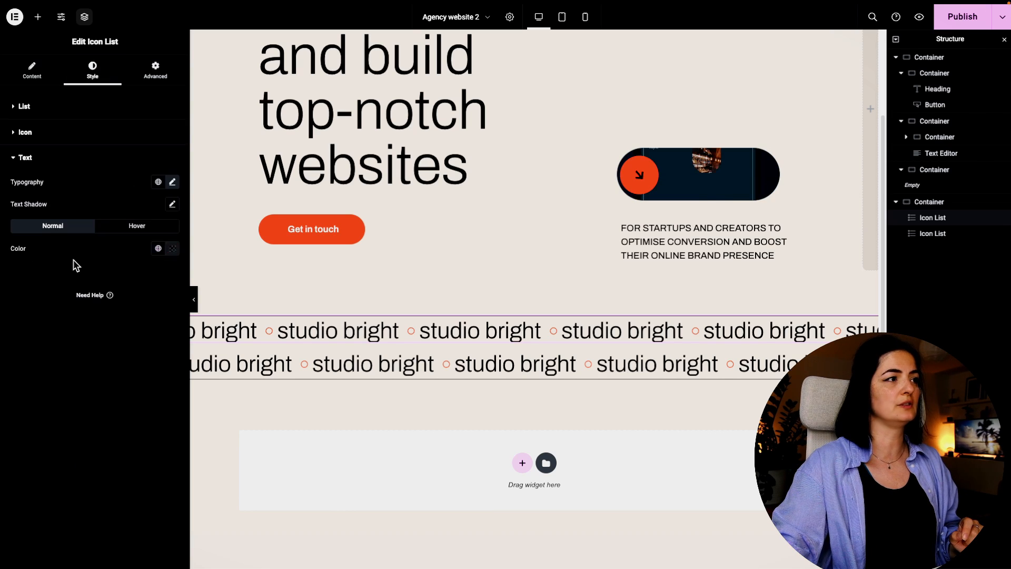
pyautogui.click(172, 183)
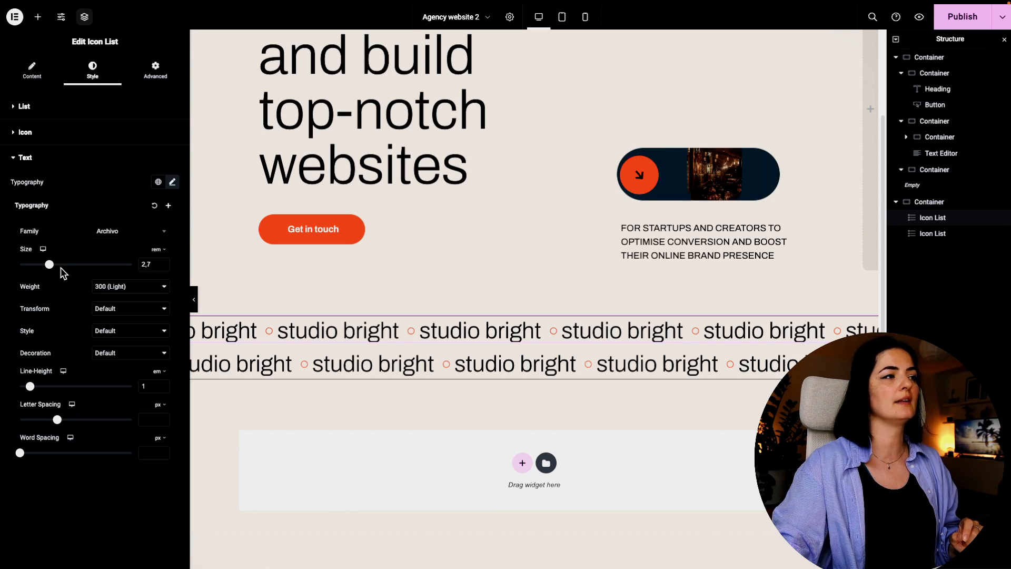
pyautogui.moveTo(49, 264); pyautogui.dragTo(138, 271)
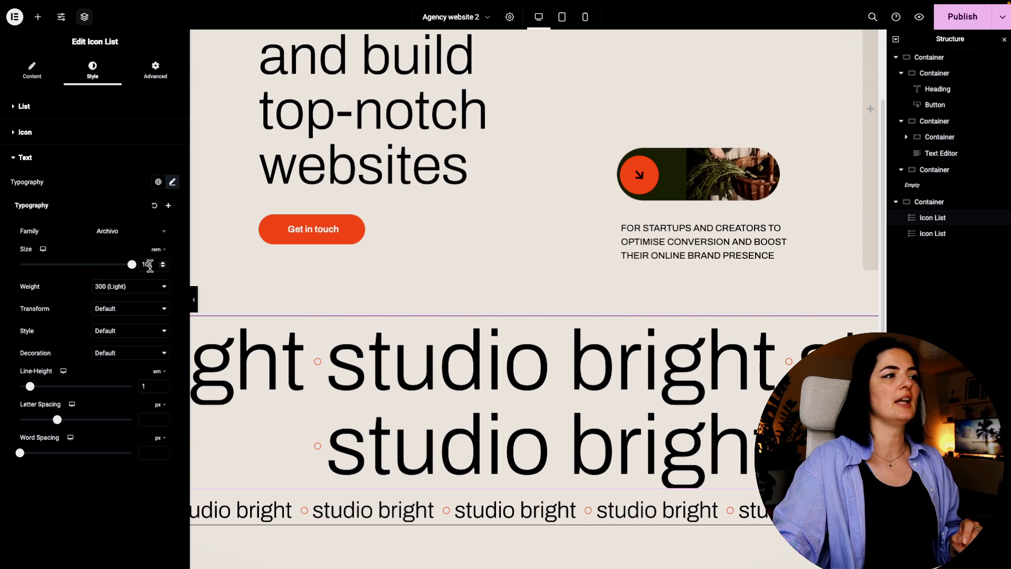
pyautogui.click(195, 299)
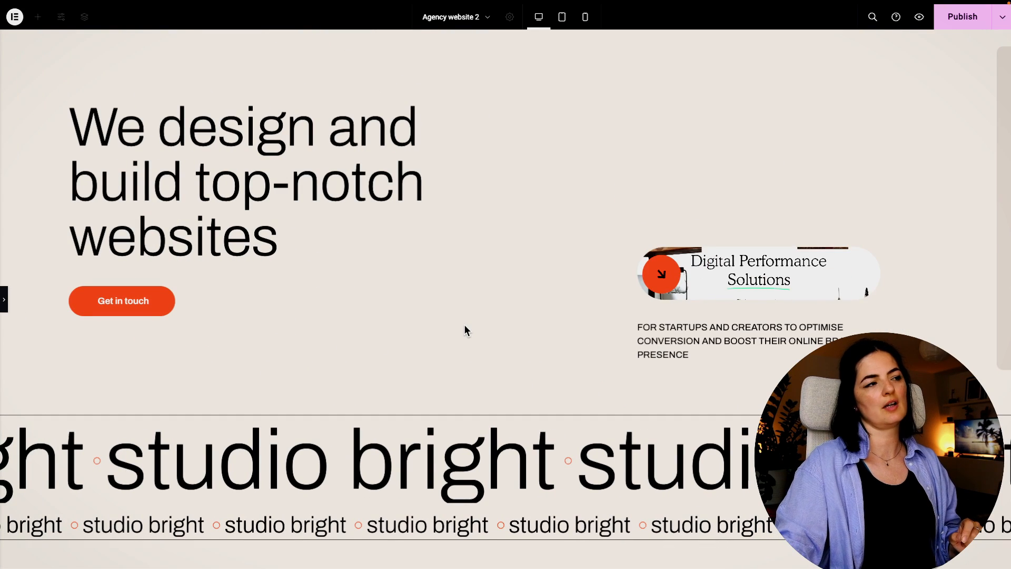
pyautogui.click(5, 298)
pyautogui.scroll(-5, 267, 379)
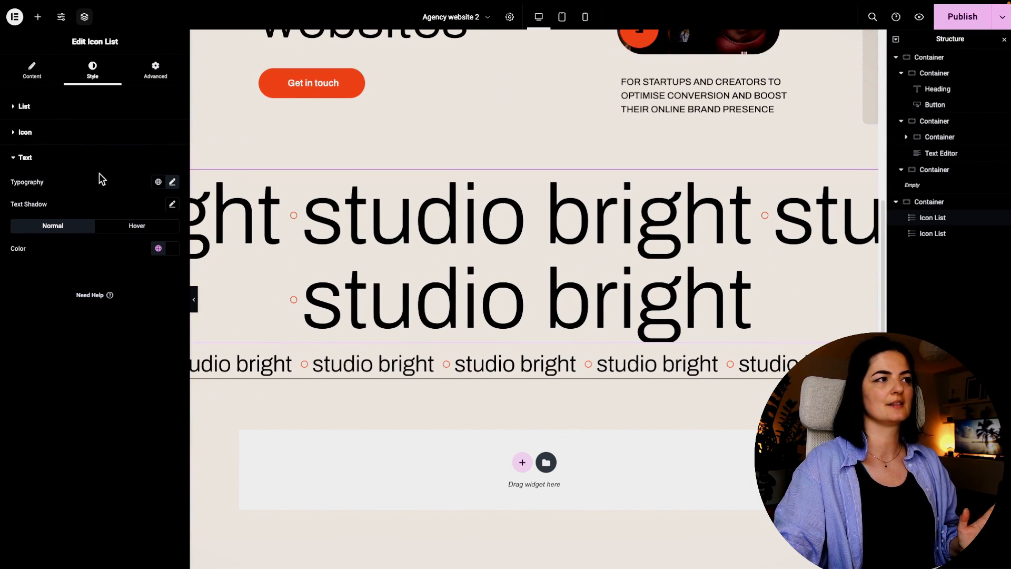
pyautogui.click(195, 298)
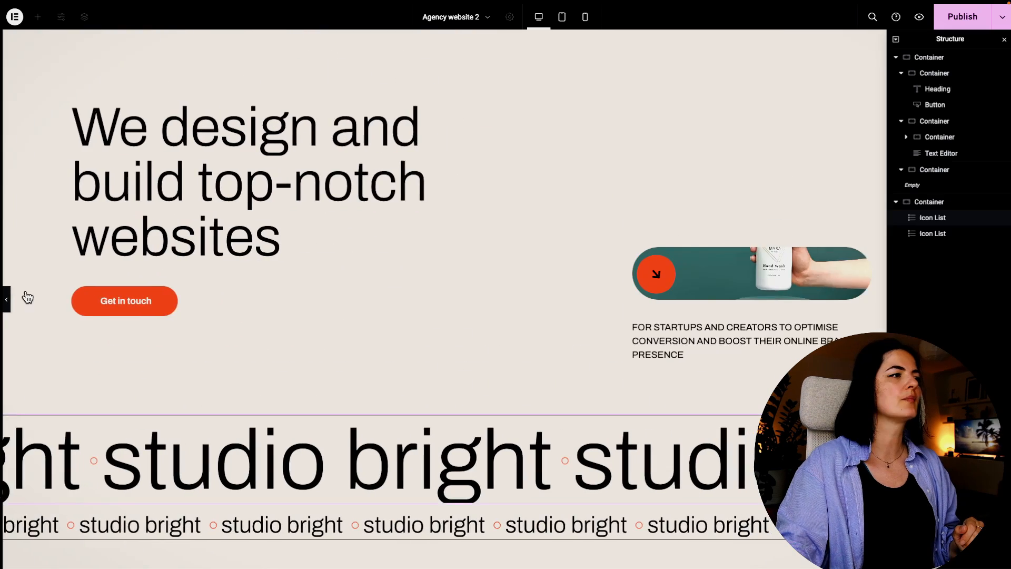
pyautogui.click(7, 298)
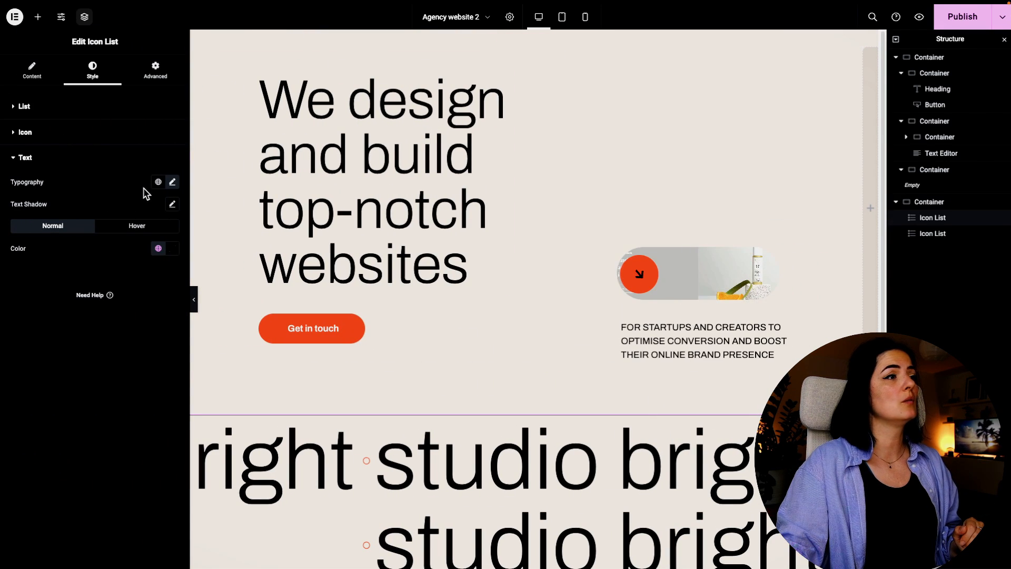
# Reduce the upper icon list's text back to its original size so it matches the lower list.
pyautogui.click(172, 181)
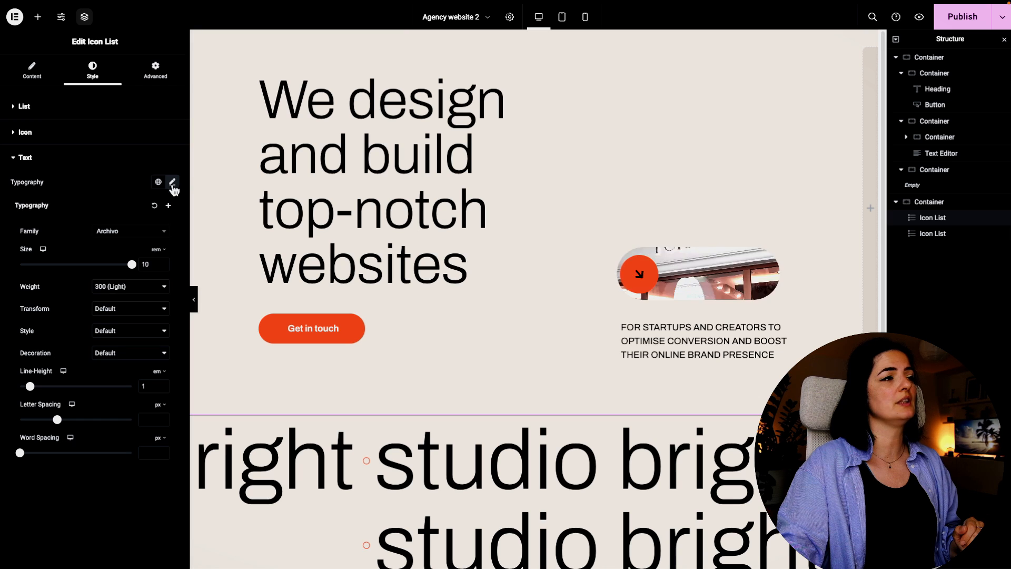
pyautogui.scroll(-3, 411, 382)
pyautogui.moveTo(131, 264); pyautogui.dragTo(47, 263)
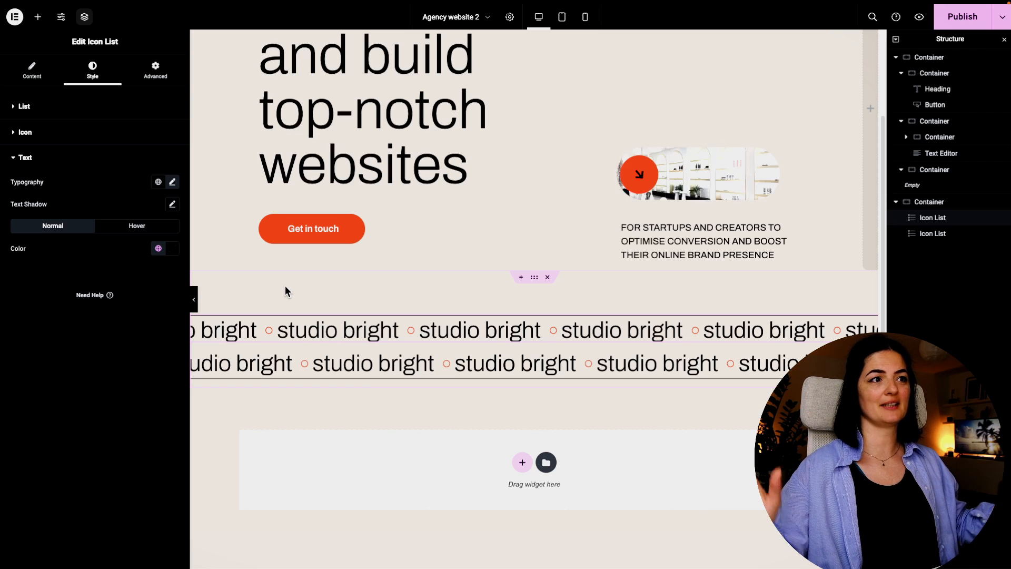
# Preview the page without the editing panels and examine how the two "studio bright" text rows sit below the hero.
pyautogui.scroll(1, 463, 347)
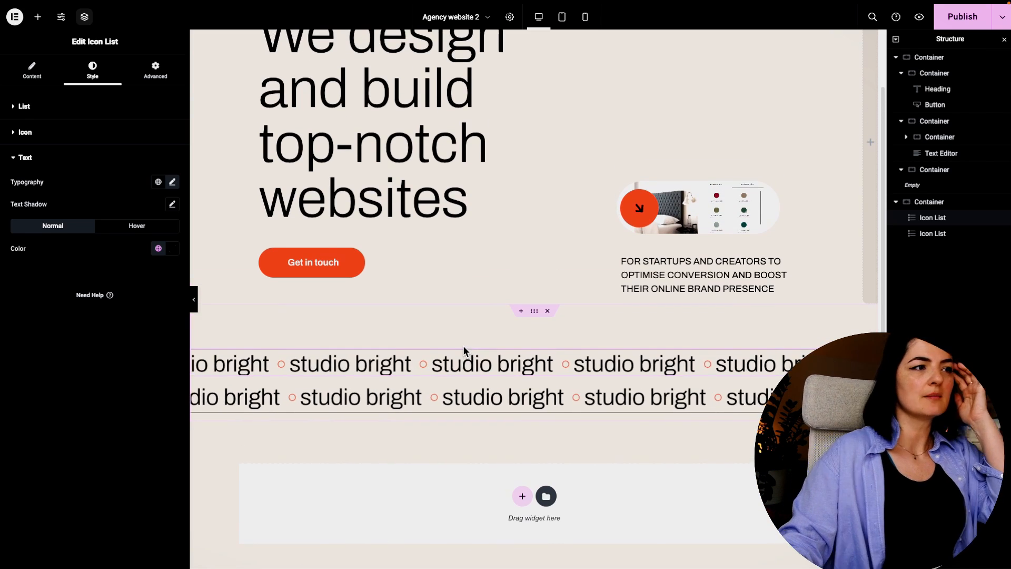
pyautogui.scroll(-1, 463, 348)
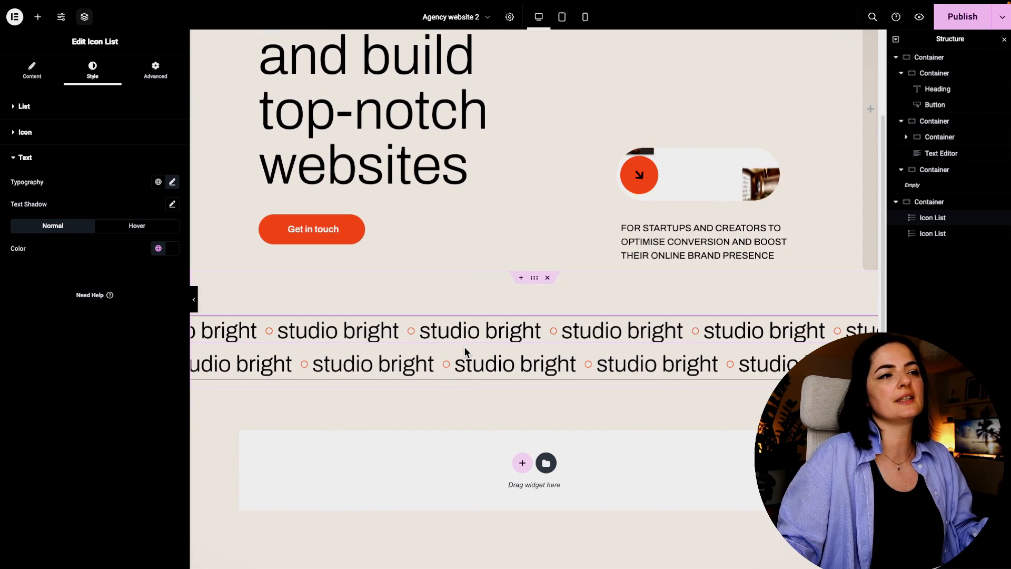
pyautogui.click(193, 299)
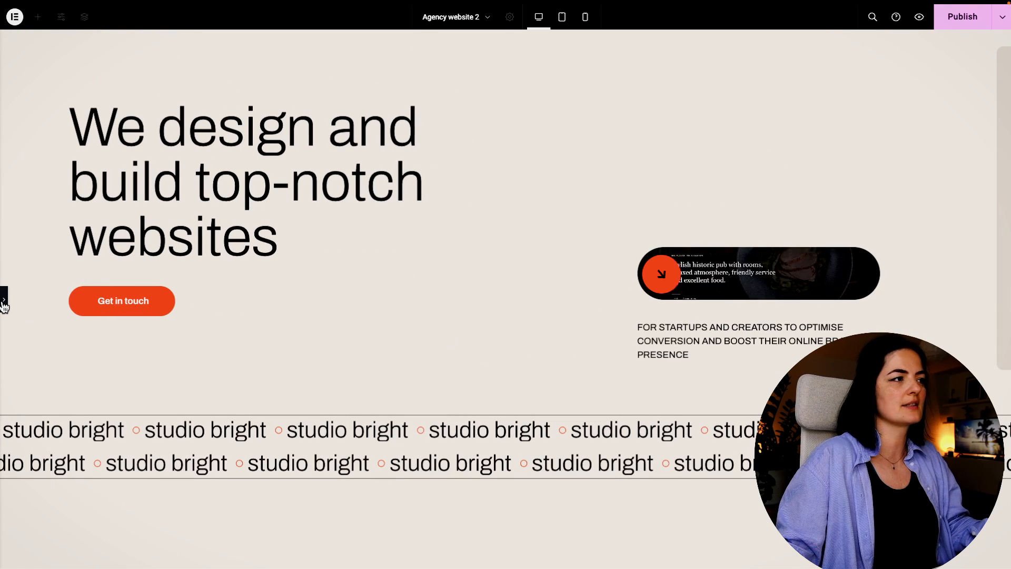
pyautogui.moveTo(2, 305)
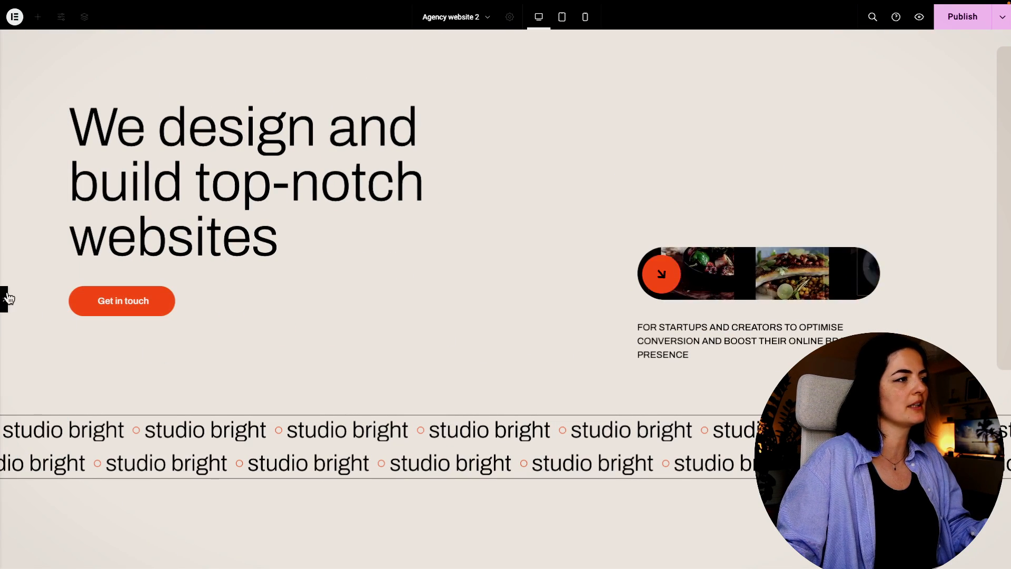
pyautogui.click(5, 299)
pyautogui.scroll(-2, 526, 476)
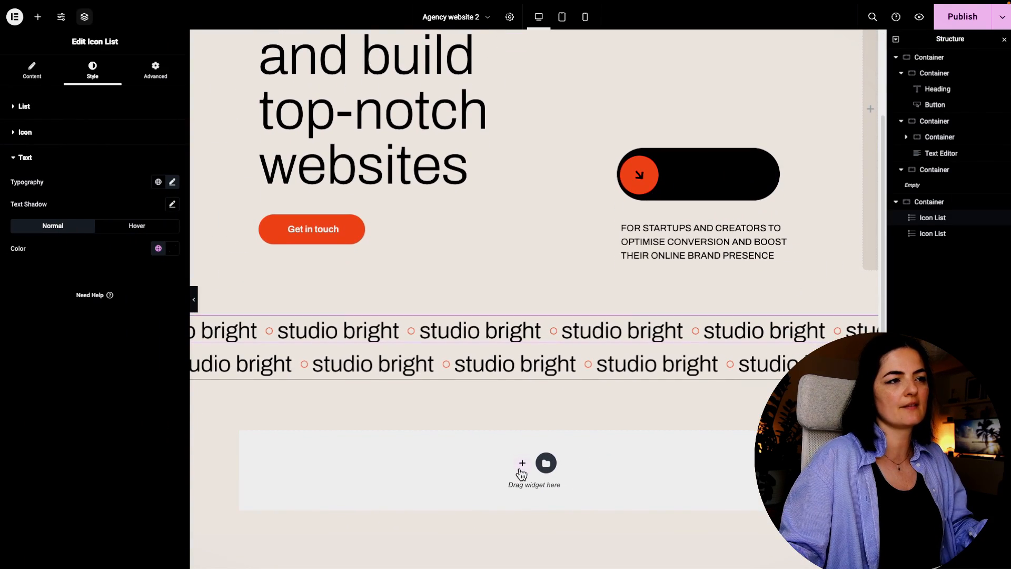
pyautogui.scroll(2, 630, 372)
pyautogui.scroll(-2, 630, 374)
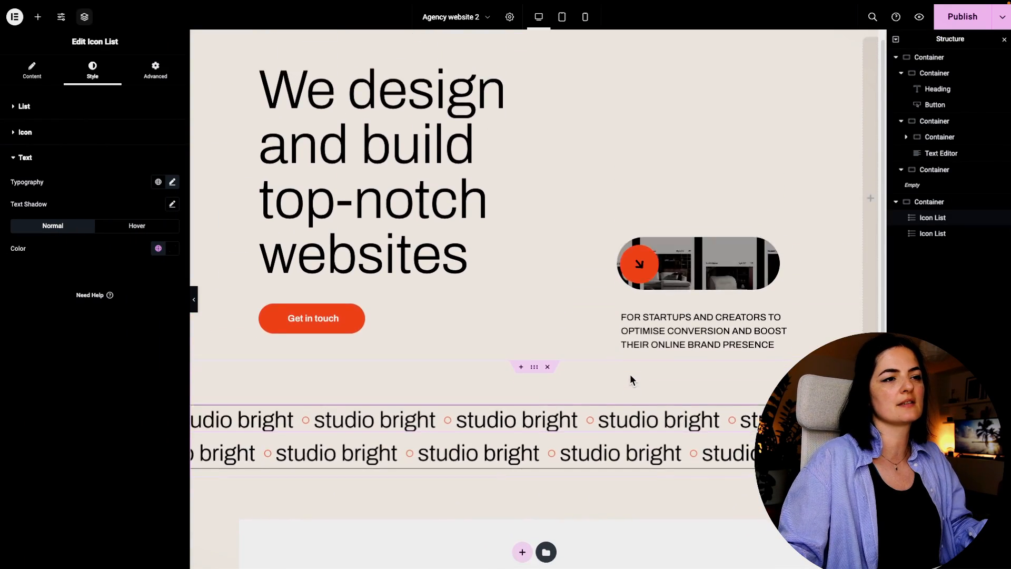
pyautogui.scroll(2, 630, 375)
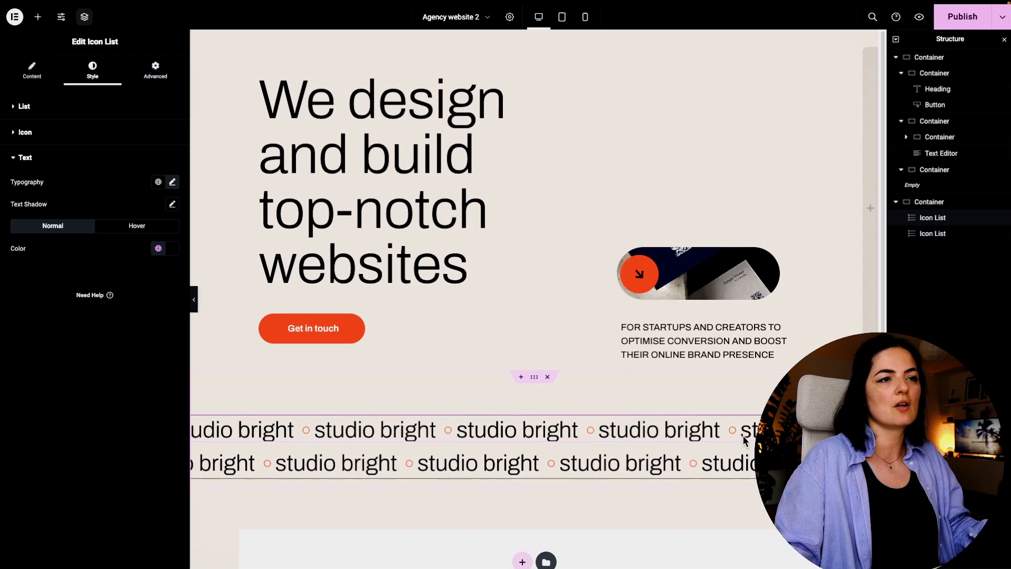
pyautogui.scroll(-2, 749, 436)
pyautogui.scroll(2, 747, 429)
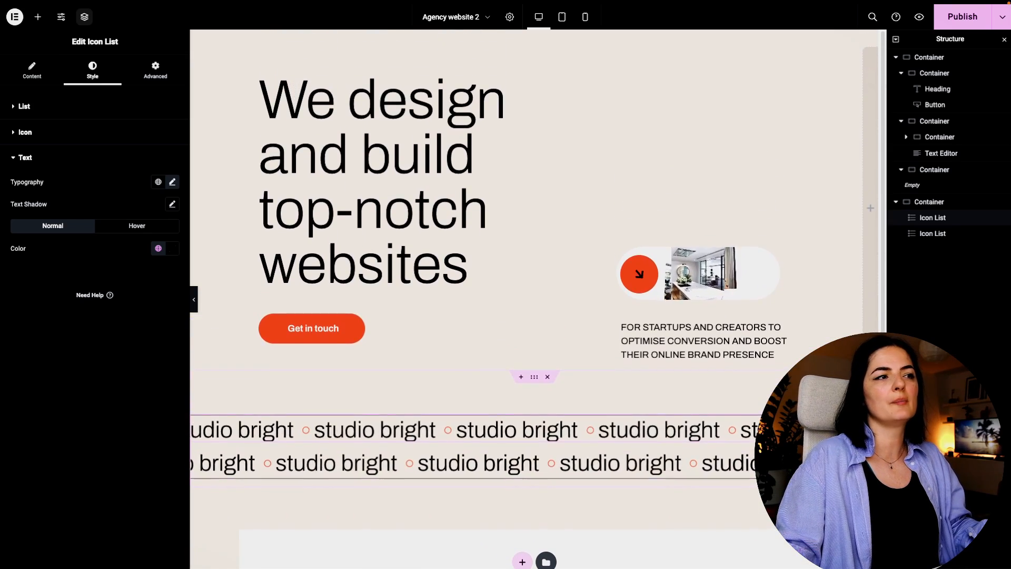
pyautogui.scroll(-2, 748, 428)
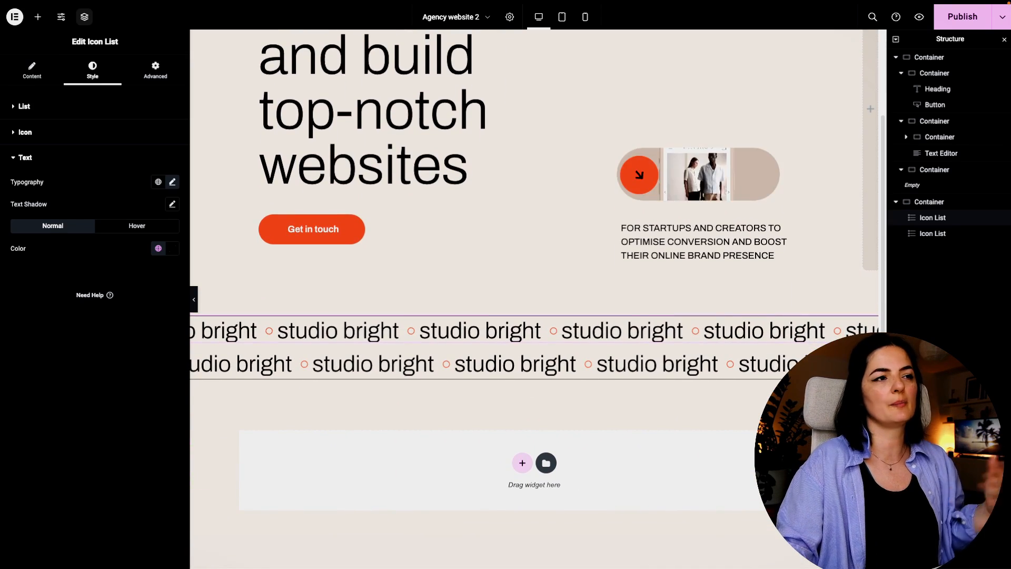
pyautogui.scroll(2, 665, 408)
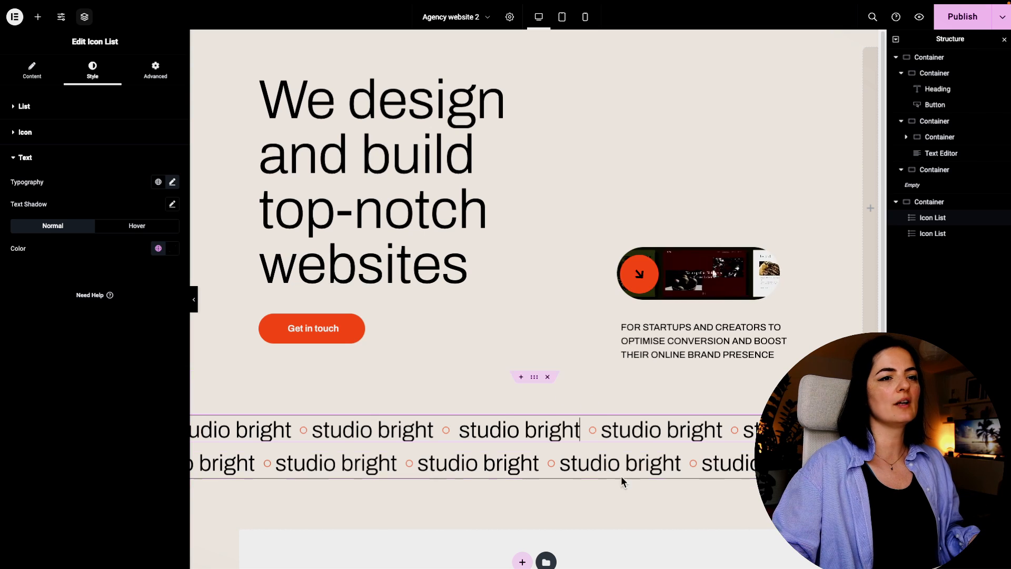
# Inspect the layout, margin and padding settings of the container that holds the two "studio bright" icon lists.
pyautogui.click(534, 377)
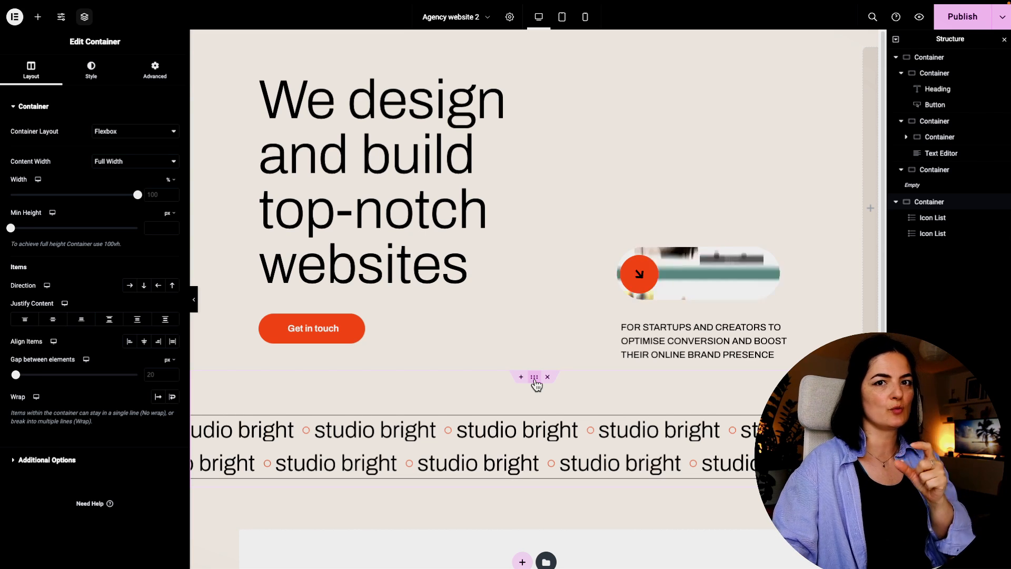
pyautogui.scroll(-2, 555, 419)
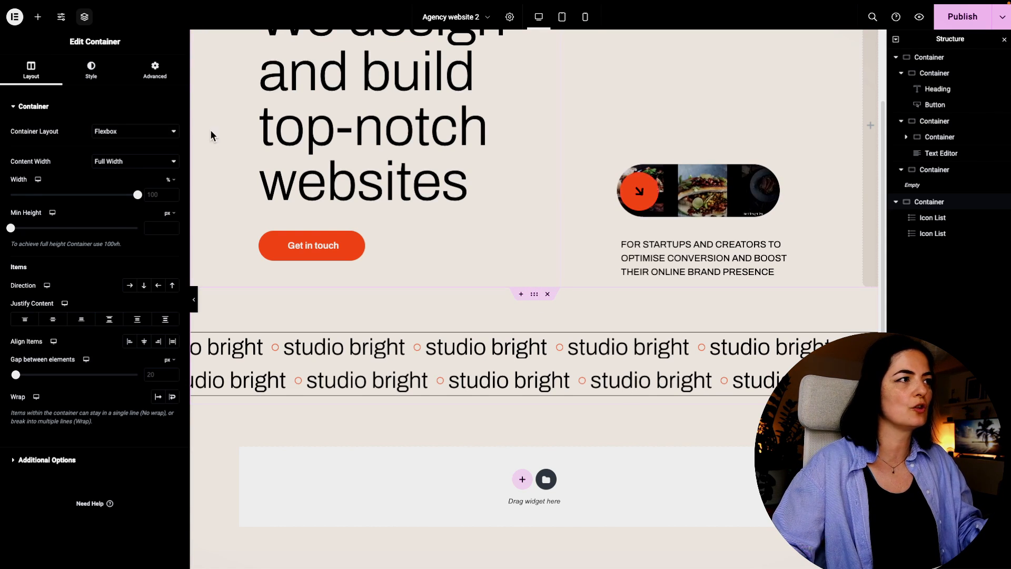
pyautogui.click(155, 70)
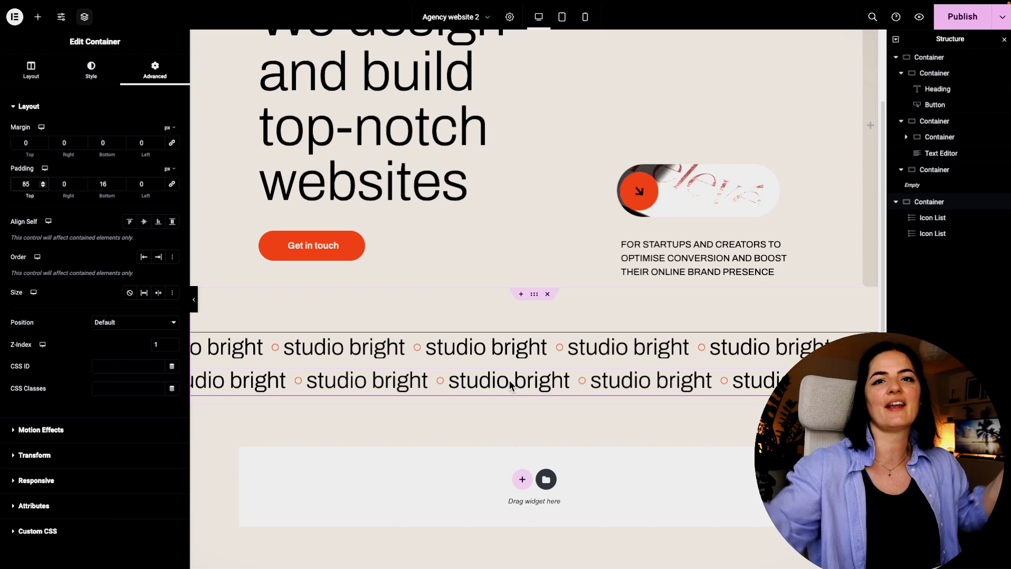
pyautogui.scroll(-1, 596, 317)
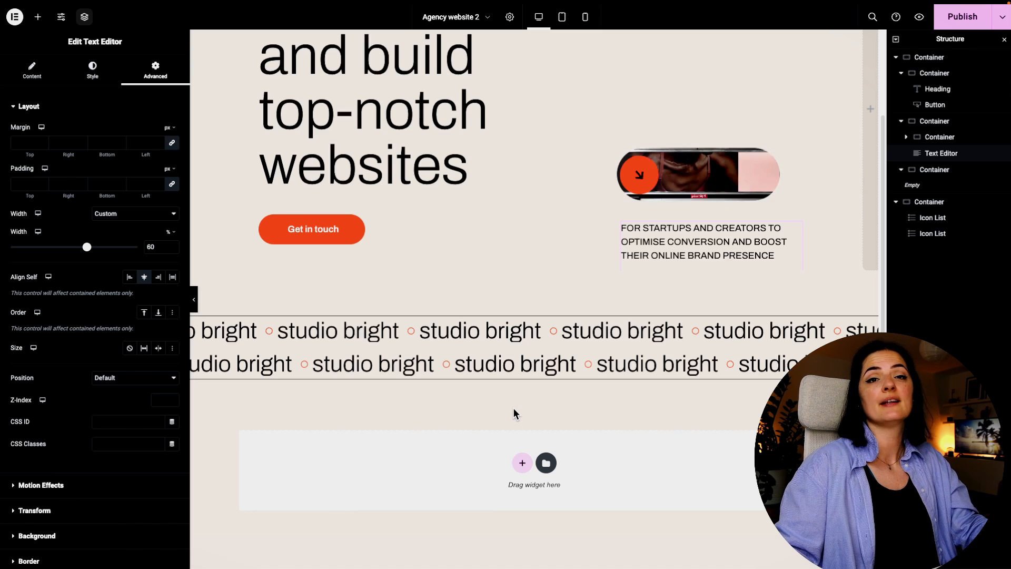
pyautogui.scroll(1, 514, 412)
pyautogui.scroll(1, 513, 408)
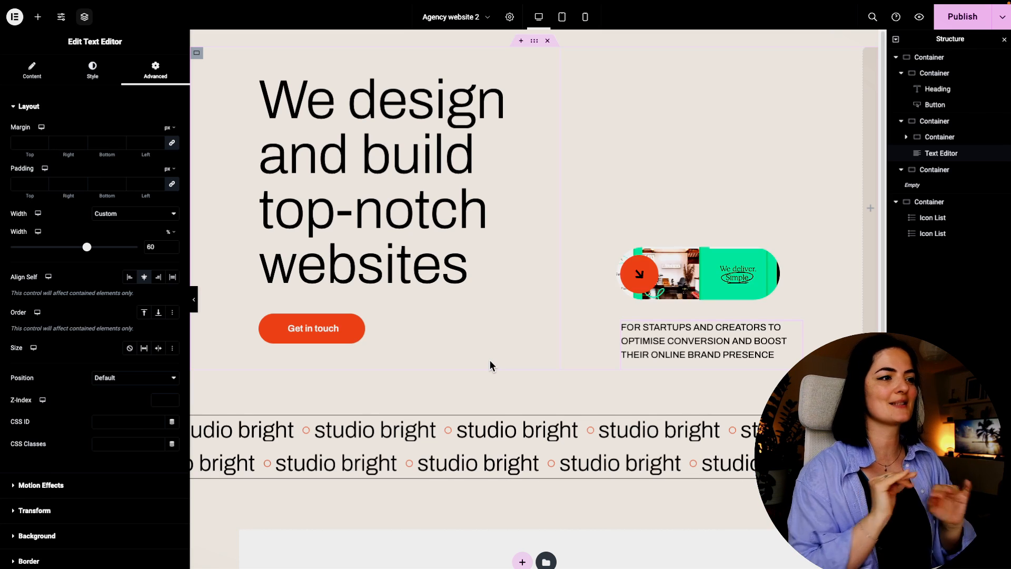
# Add a single-column flexbox container below the "studio bright" text section and set its top padding to 100 px.
pyautogui.scroll(-2, 500, 400)
pyautogui.click(521, 462)
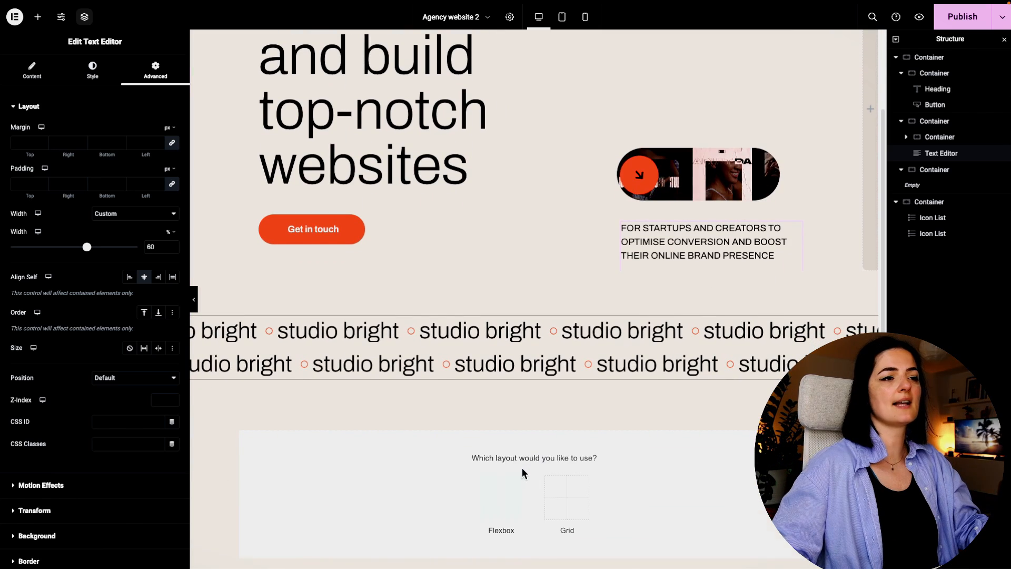
pyautogui.click(505, 501)
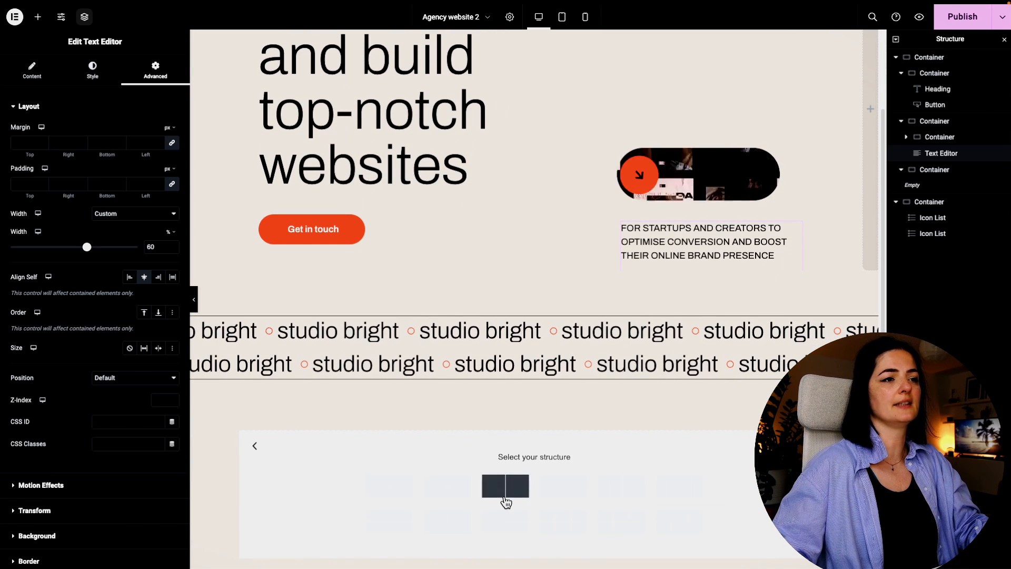
pyautogui.click(401, 488)
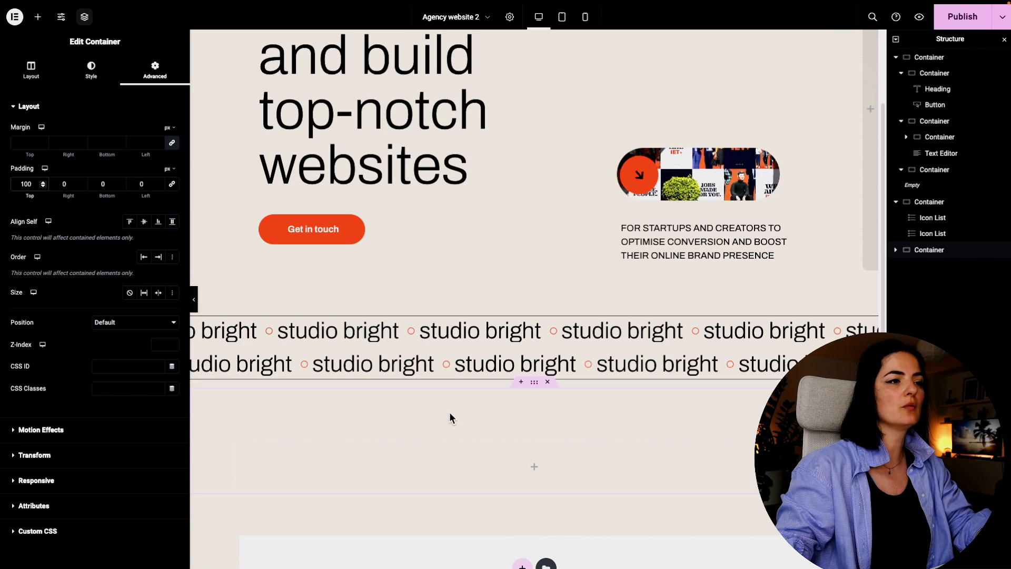
pyautogui.scroll(-2, 489, 435)
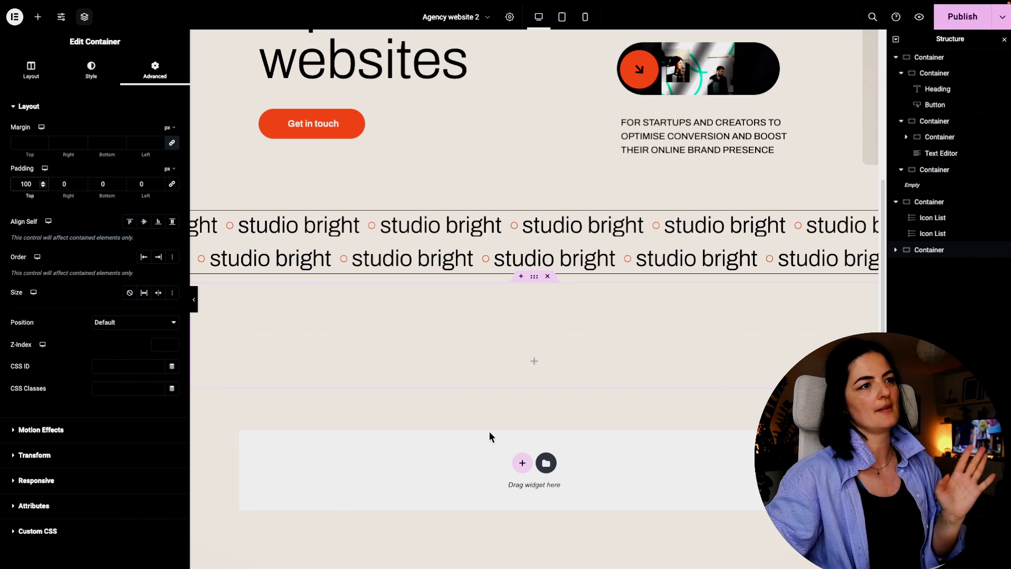
# Set the new bottom container's minimum height to 30 vh and justify its content to the center.
pyautogui.click(536, 276)
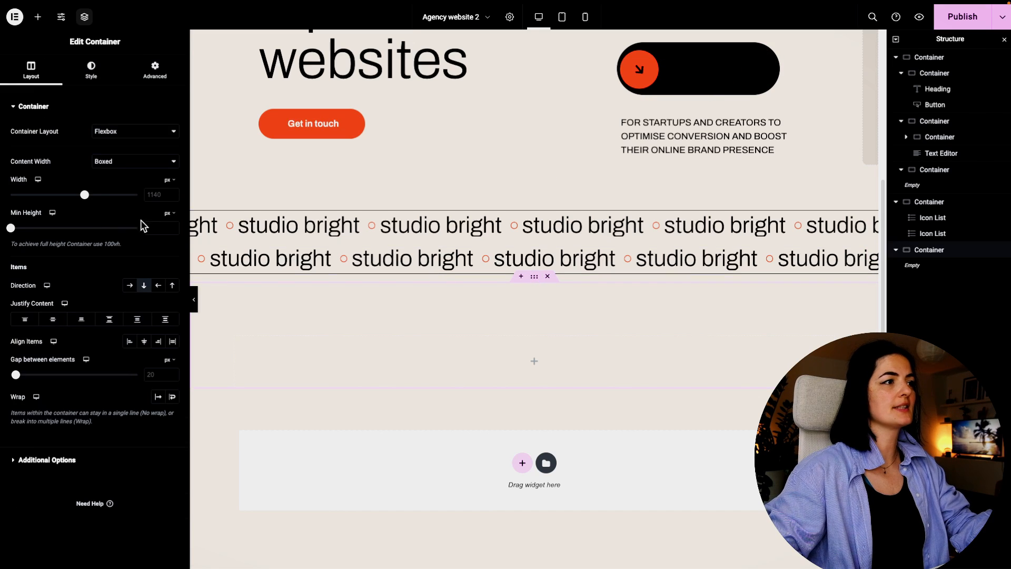
pyautogui.click(167, 213)
pyautogui.click(167, 259)
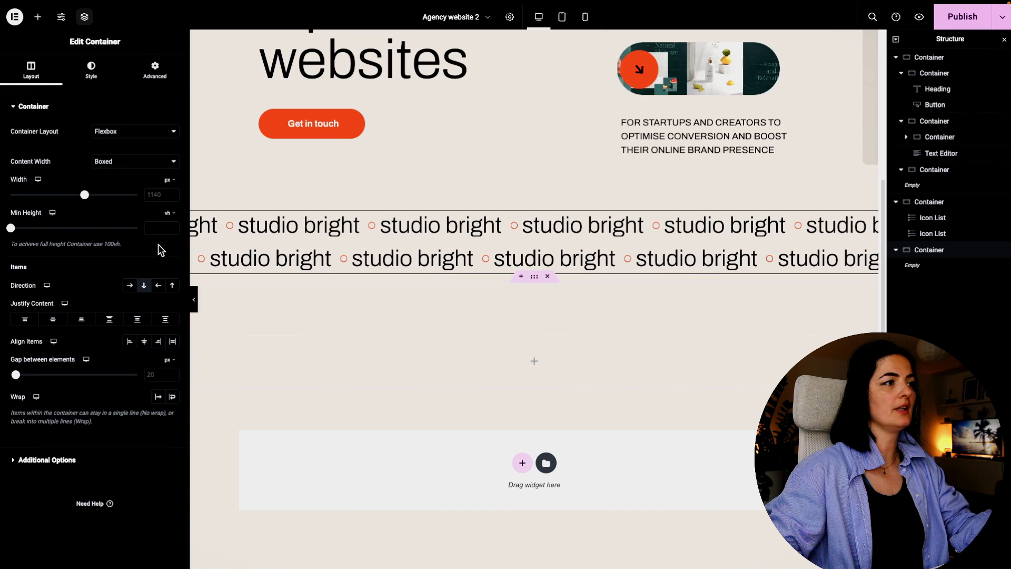
pyautogui.click(152, 228)
pyautogui.write('30')
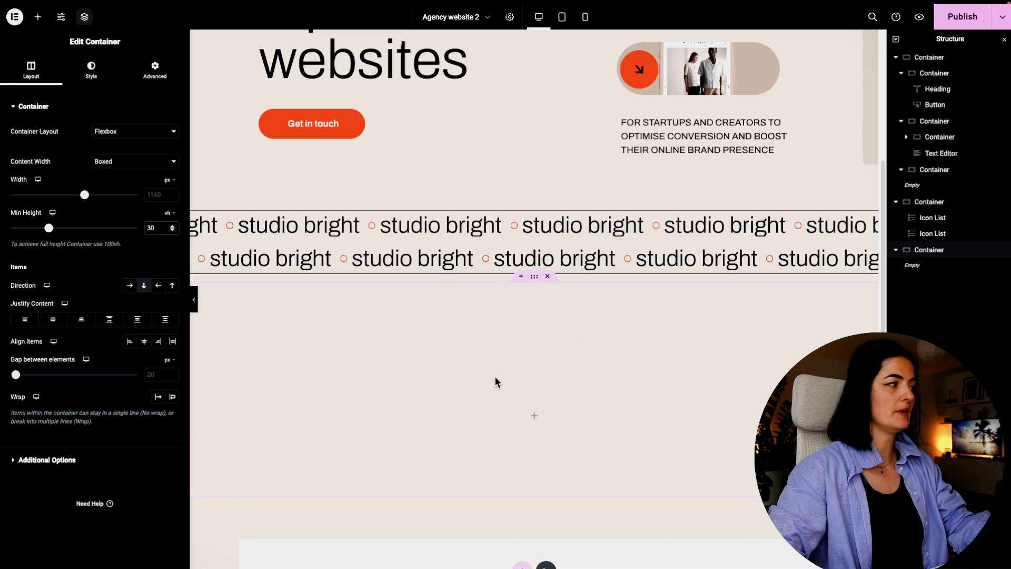
pyautogui.click(53, 322)
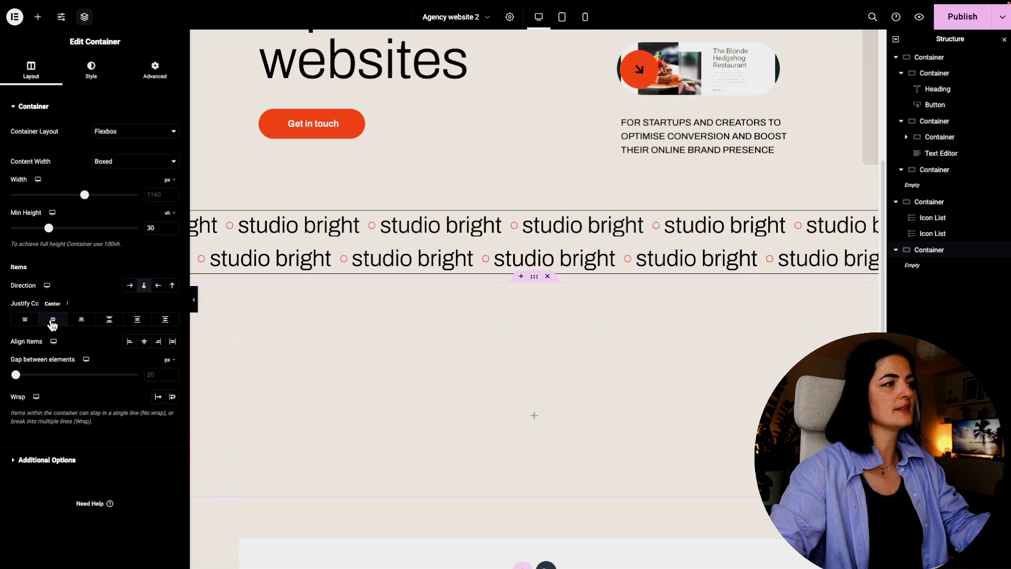
# Nest a new container inside the bottom container and set its content width to Full Width.
pyautogui.click(38, 17)
pyautogui.moveTo(50, 387); pyautogui.dragTo(379, 396)
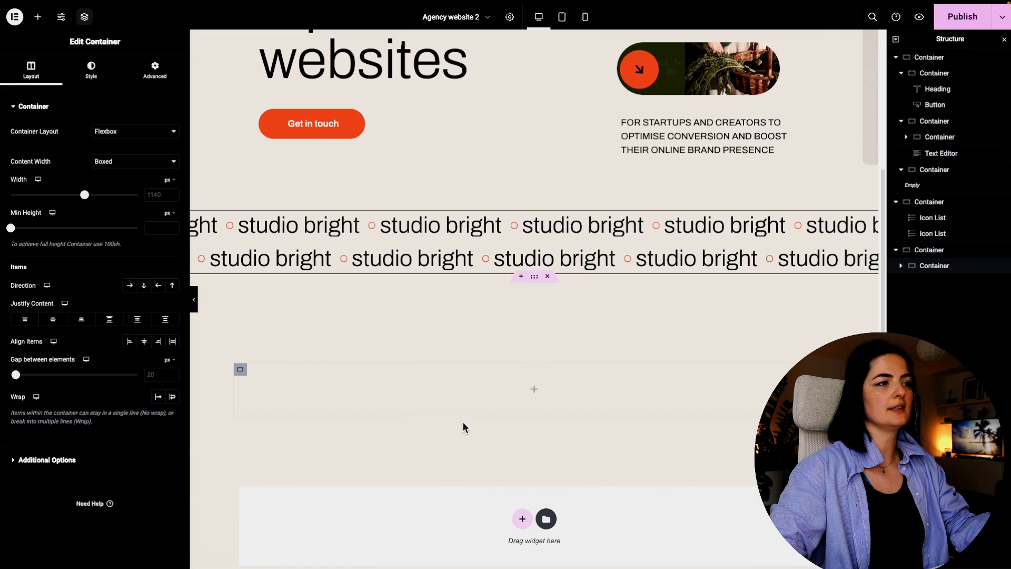
pyautogui.click(131, 161)
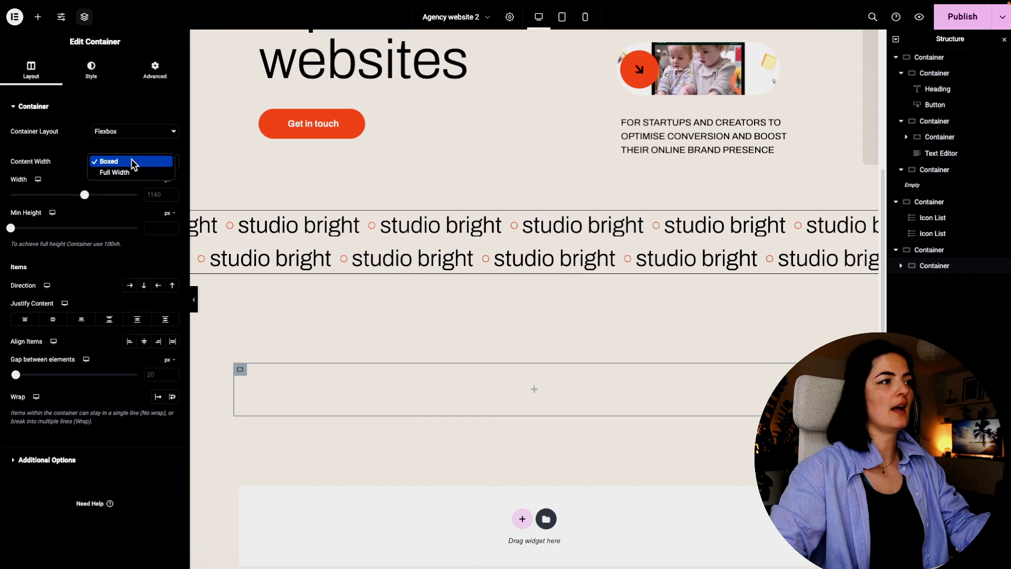
pyautogui.click(131, 173)
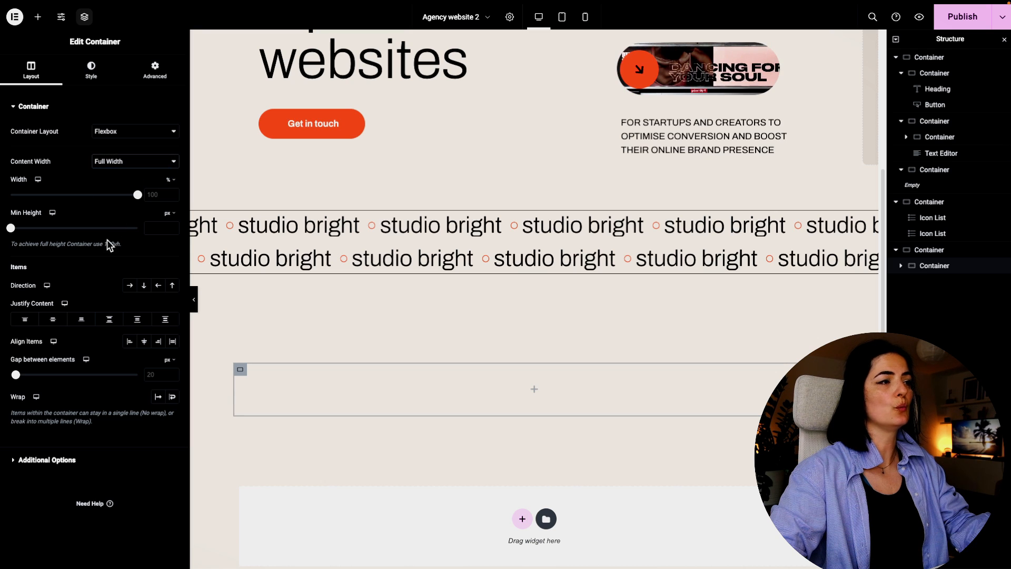
# Set the nested container's minimum height to 12 vh and its direction to a horizontal row.
pyautogui.click(156, 226)
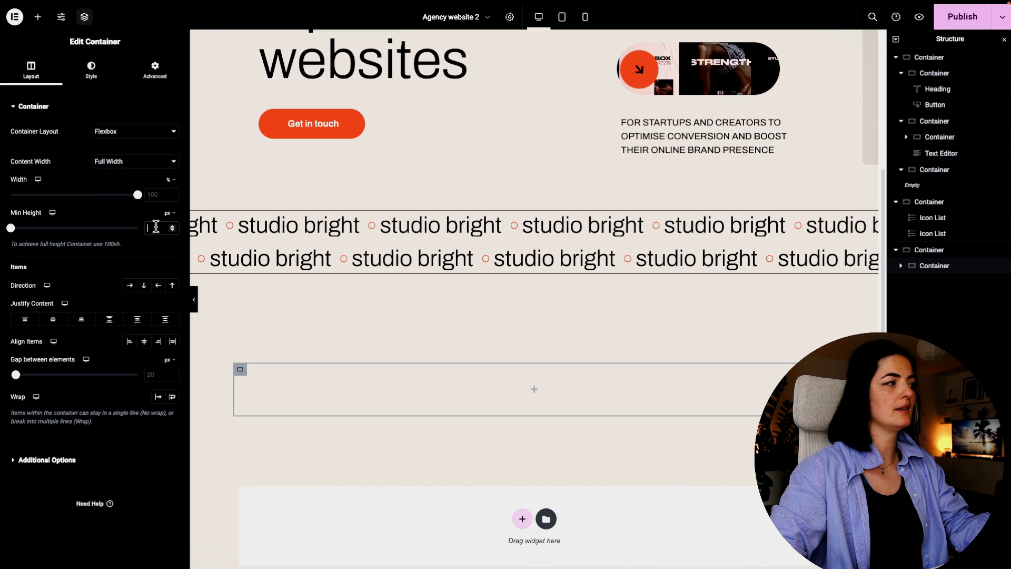
pyautogui.write('12')
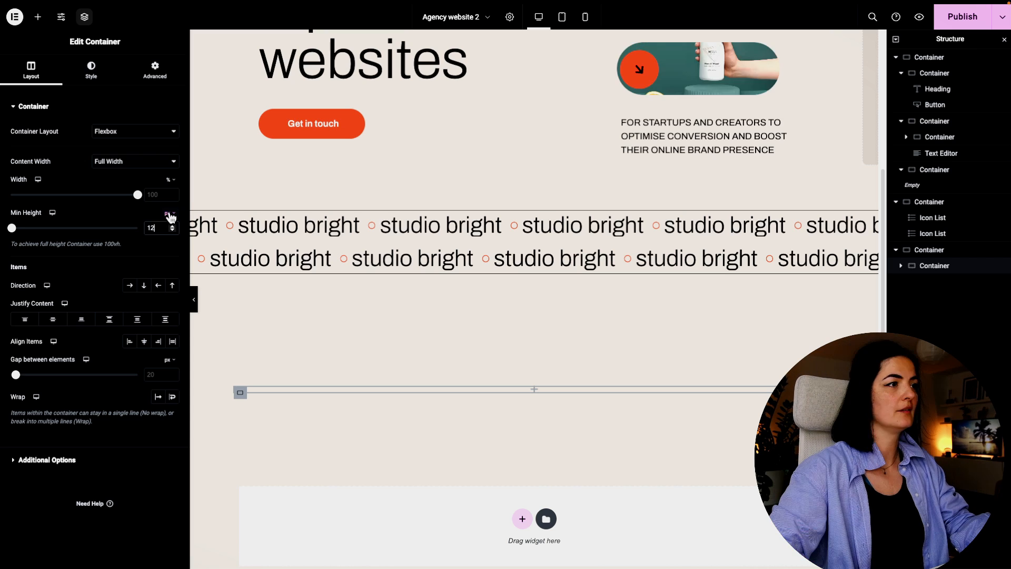
pyautogui.click(167, 212)
pyautogui.click(168, 261)
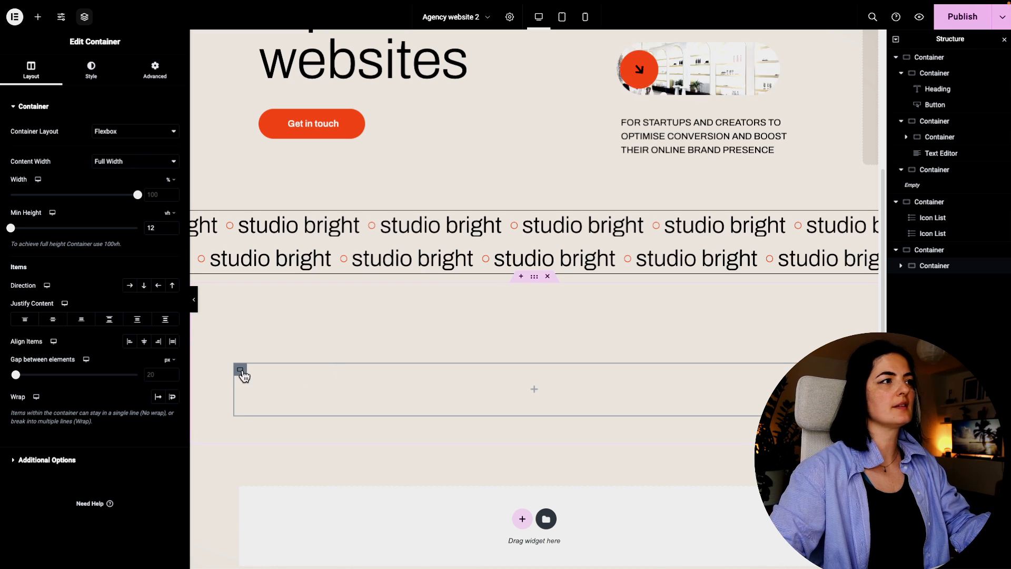
pyautogui.click(129, 287)
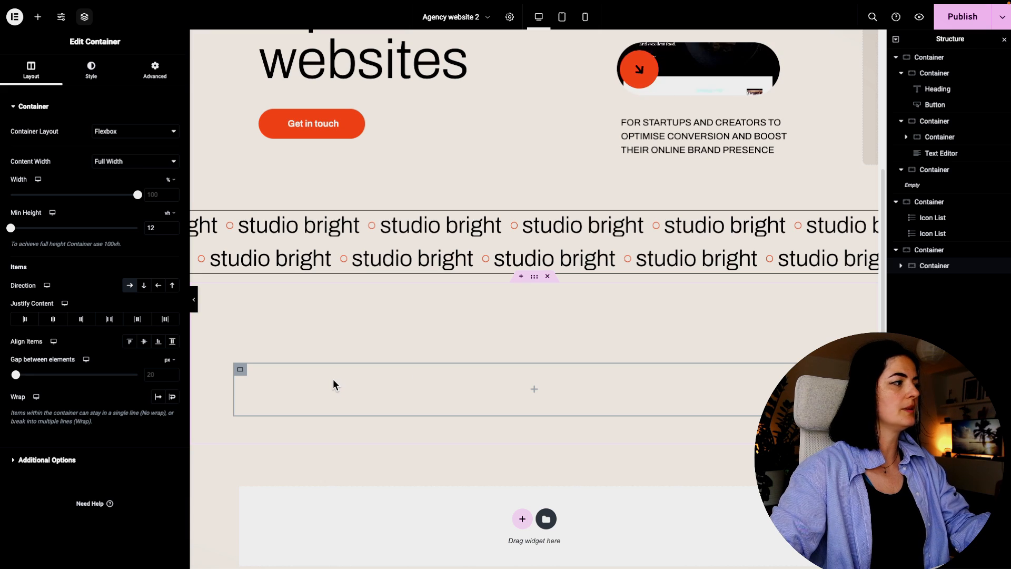
# Add a Heading widget to the nested container with the title "WE WON AWARDS".
pyautogui.click(38, 17)
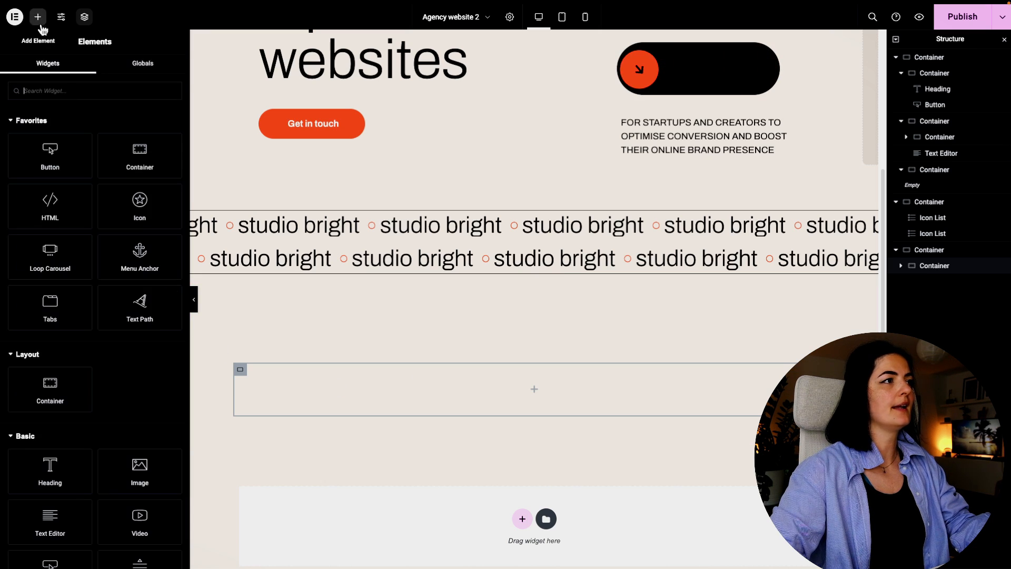
pyautogui.moveTo(47, 466); pyautogui.dragTo(295, 390)
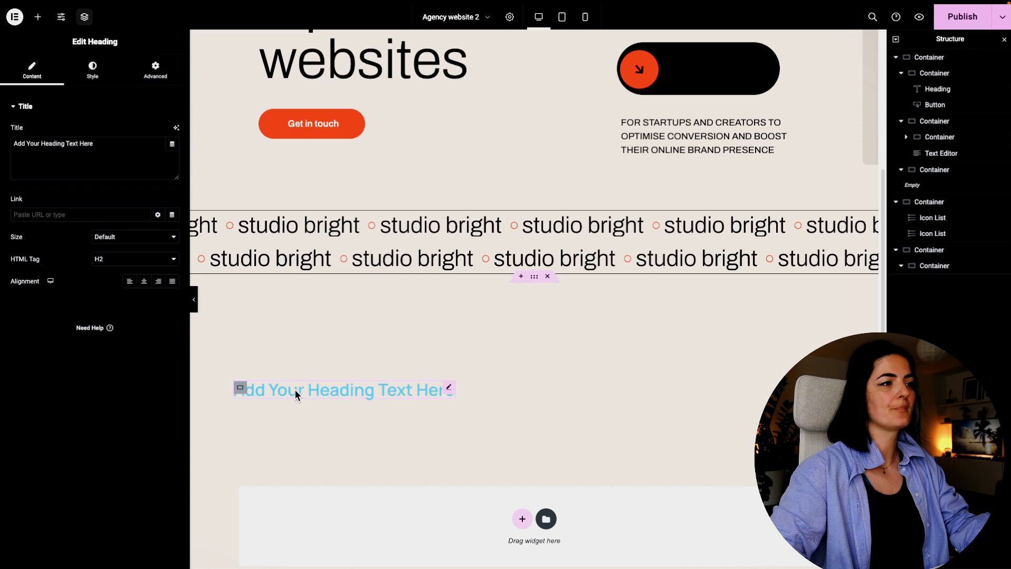
pyautogui.moveTo(105, 144); pyautogui.dragTo(33, 138)
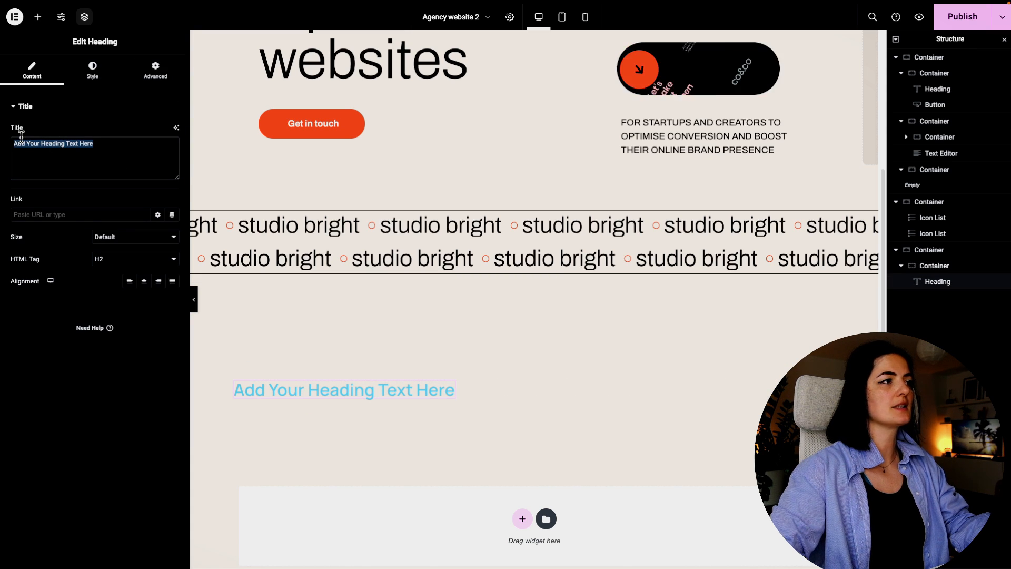
pyautogui.write('W')
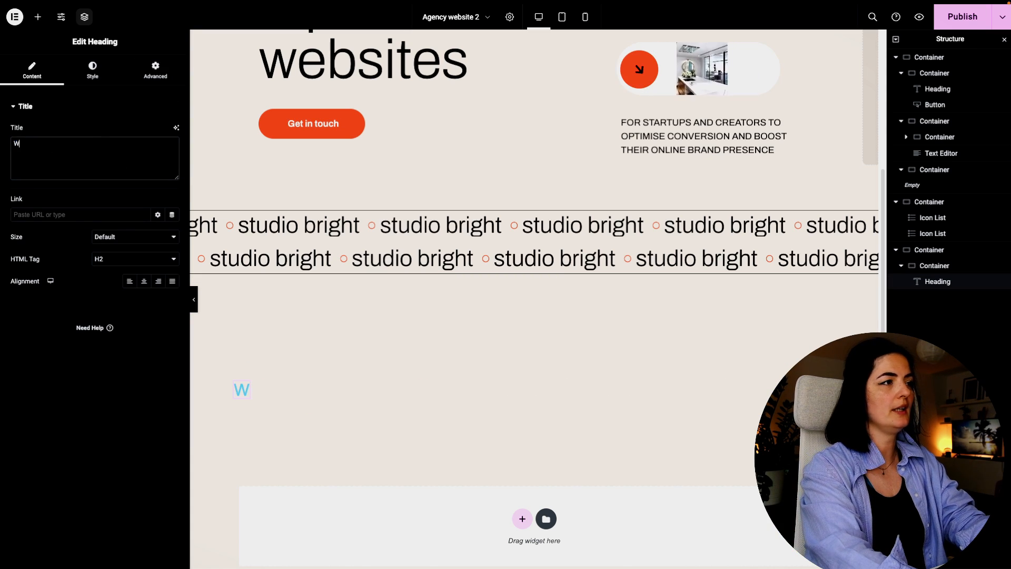
pyautogui.write('E WON AWARDS')
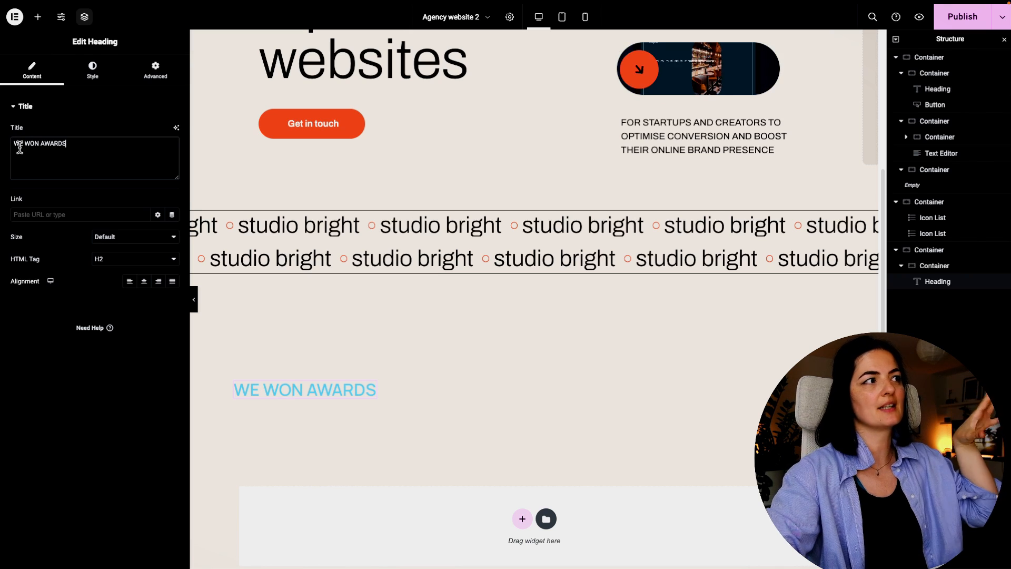
# Give the "WE WON AWARDS" heading the global black text color and the Archivo font family.
pyautogui.click(93, 68)
pyautogui.click(159, 133)
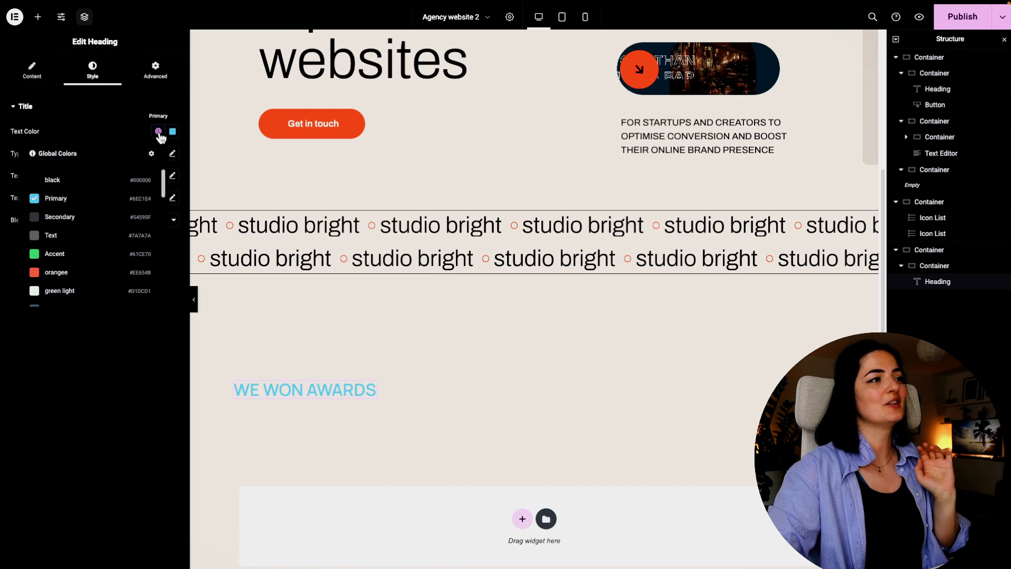
pyautogui.click(94, 187)
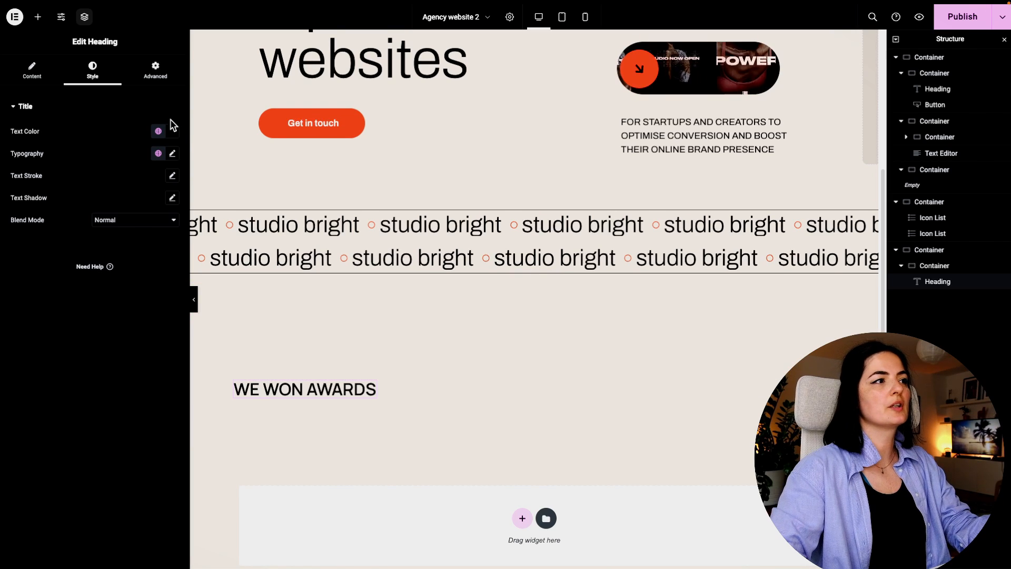
pyautogui.click(173, 154)
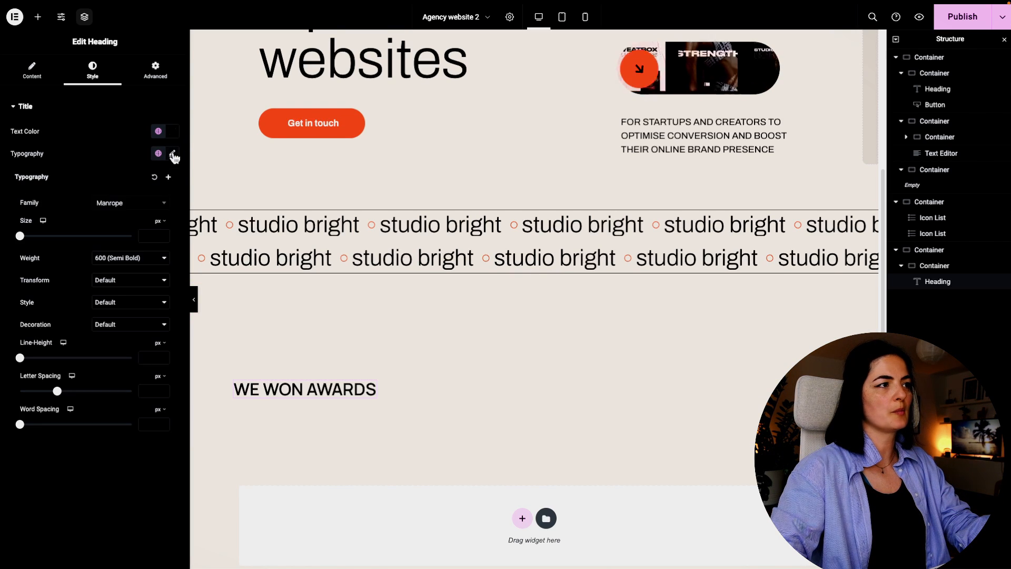
pyautogui.click(152, 203)
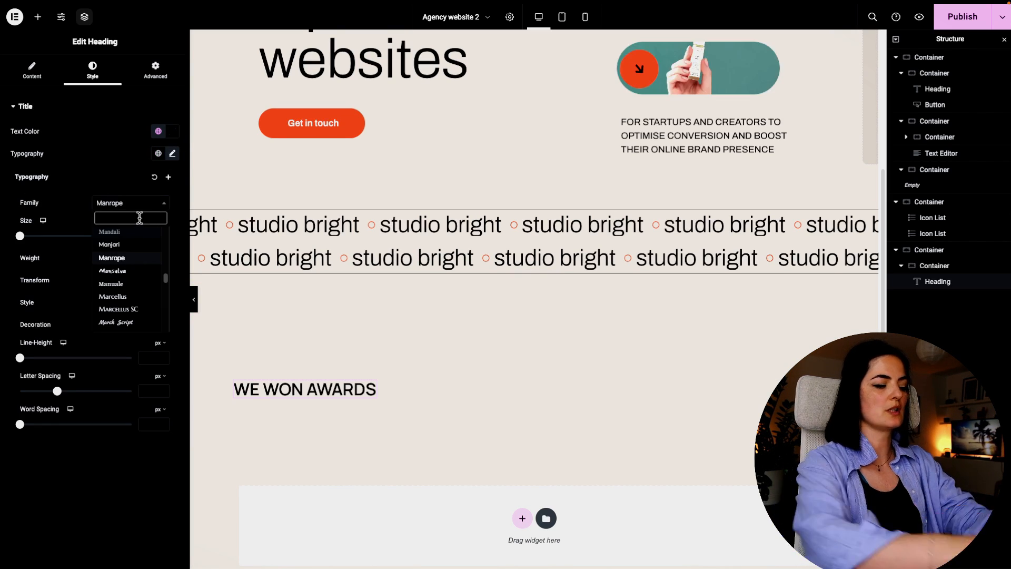
pyautogui.write('AV')
pyautogui.press('BackSpace')
pyautogui.write('RC')
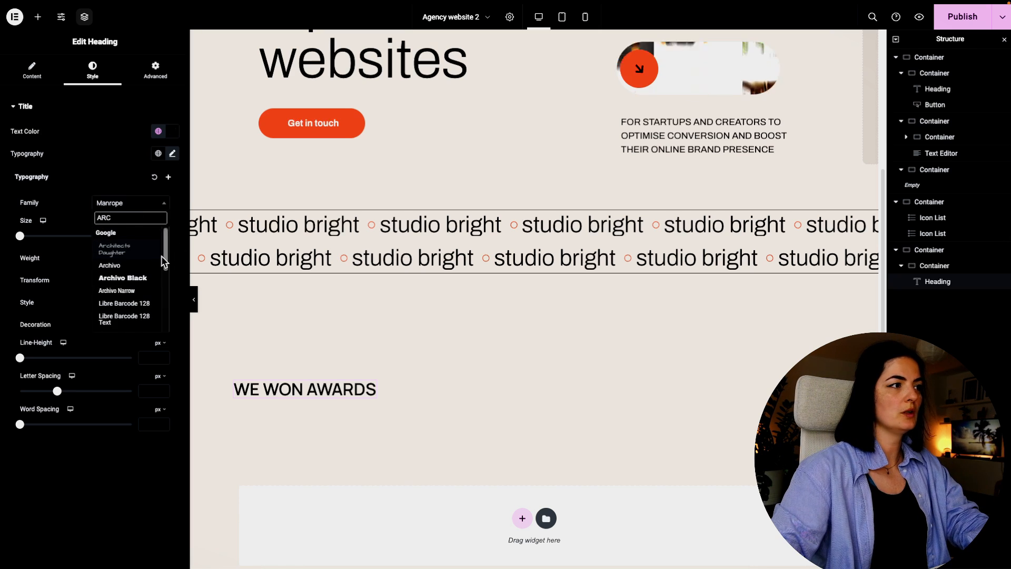
pyautogui.click(130, 265)
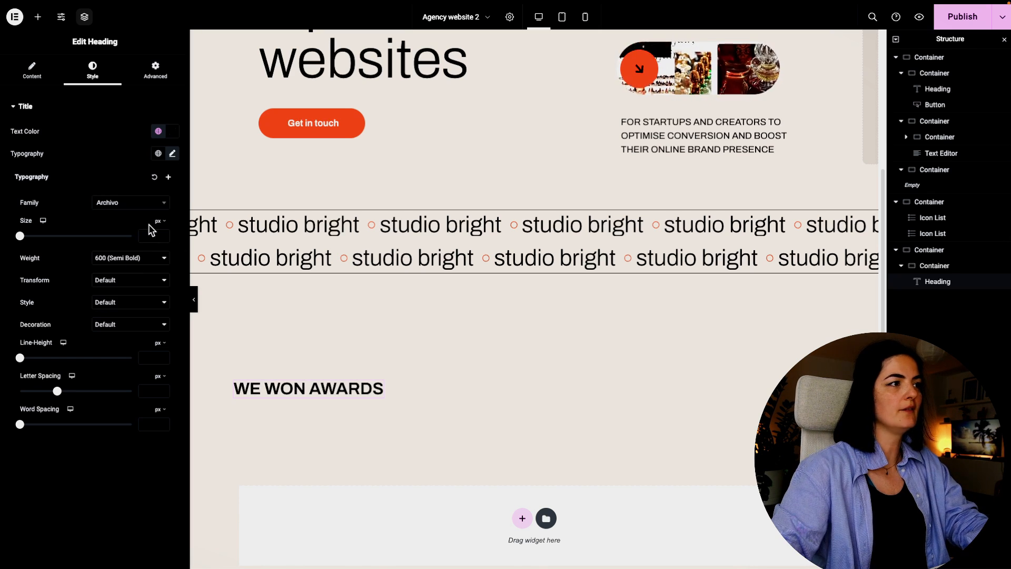
# Set the "WE WON AWARDS" heading's font size to 1.8 rem and its weight to 400 (Normal).
pyautogui.moveTo(164, 227)
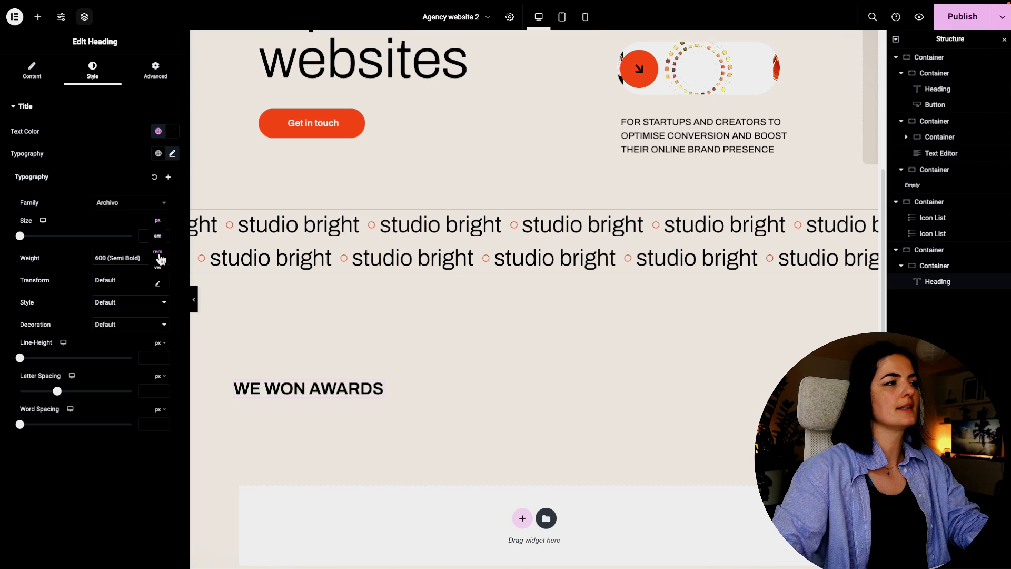
pyautogui.click(157, 252)
pyautogui.write('1.8')
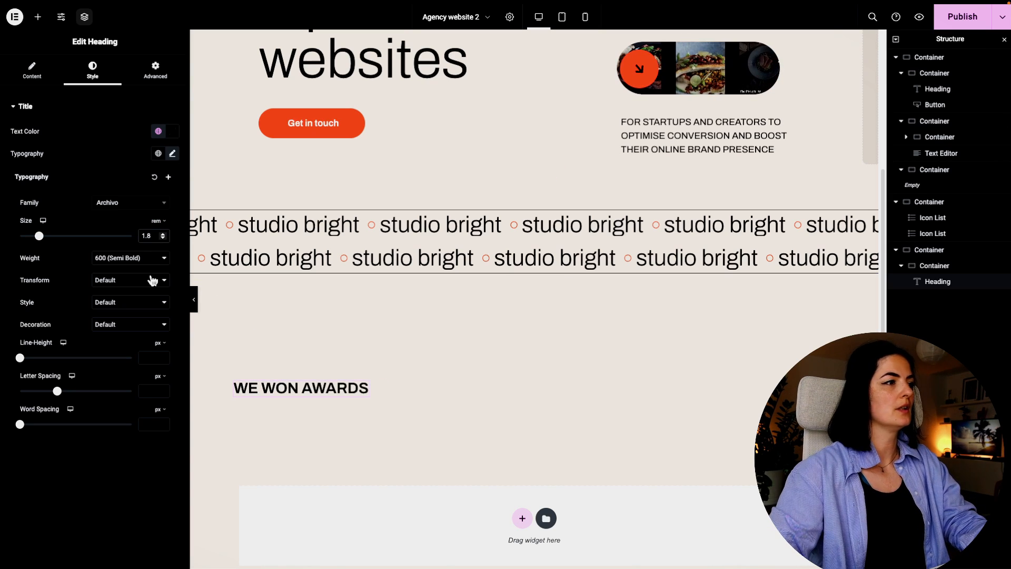
pyautogui.click(142, 261)
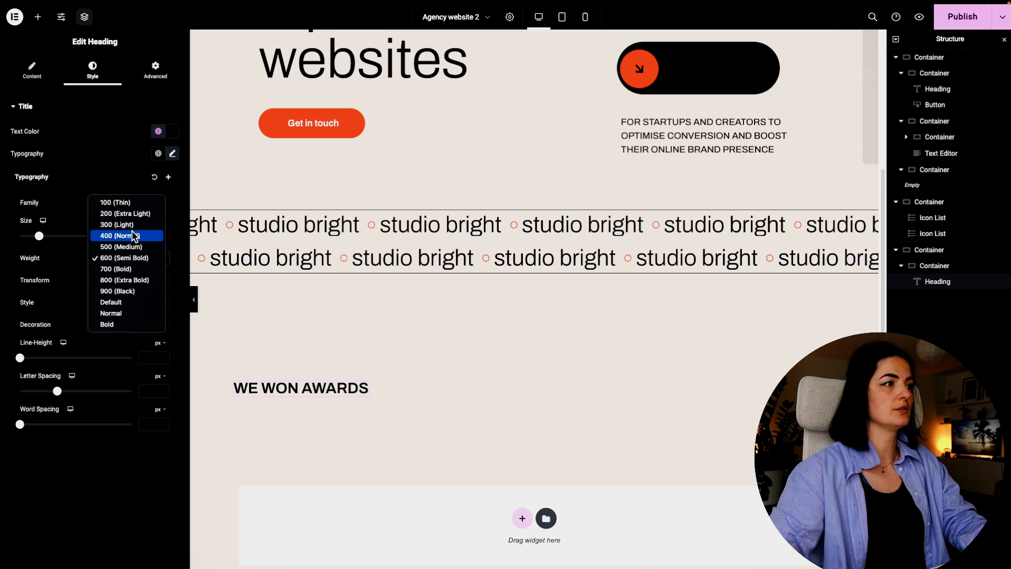
pyautogui.click(131, 235)
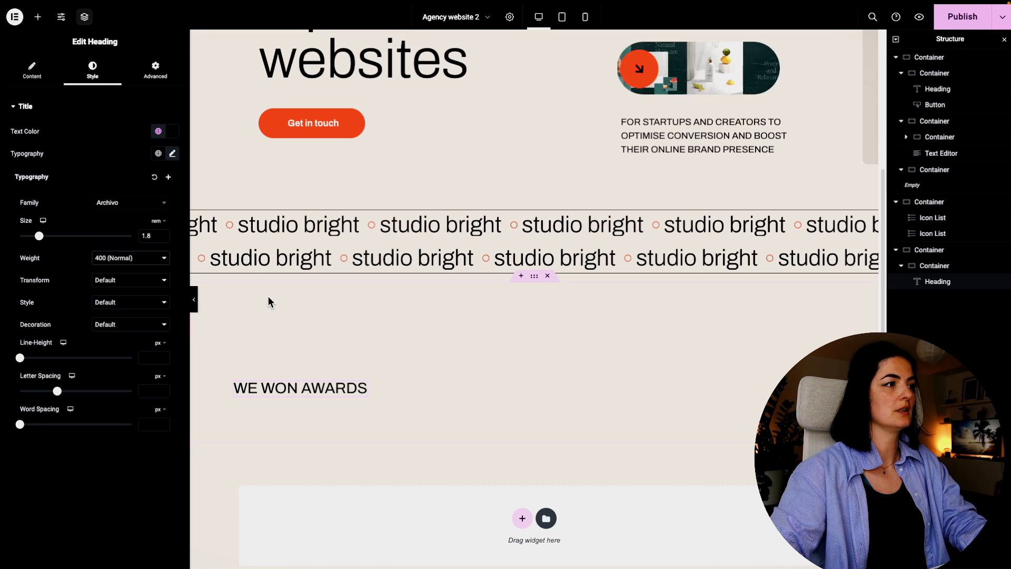
pyautogui.click(360, 394)
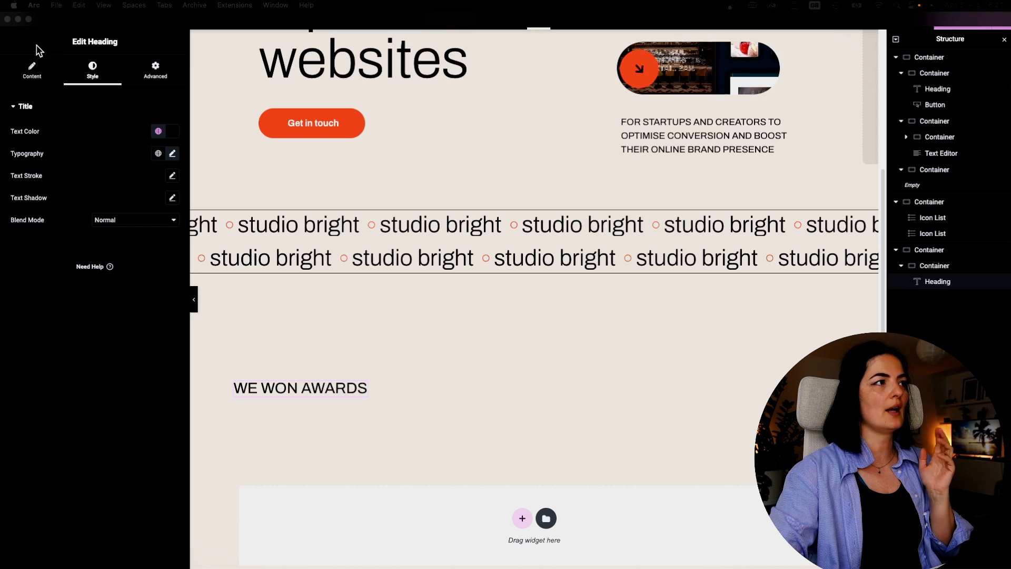
# Add an Image Carousel widget and arrange it after the "WE WON AWARDS" heading within the nested container.
pyautogui.click(38, 17)
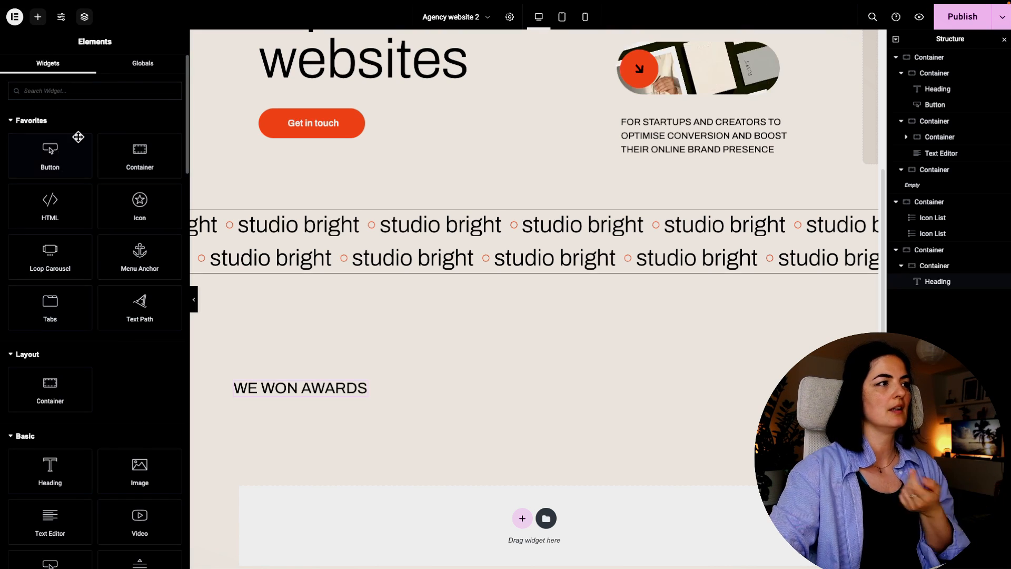
pyautogui.write('IMAG')
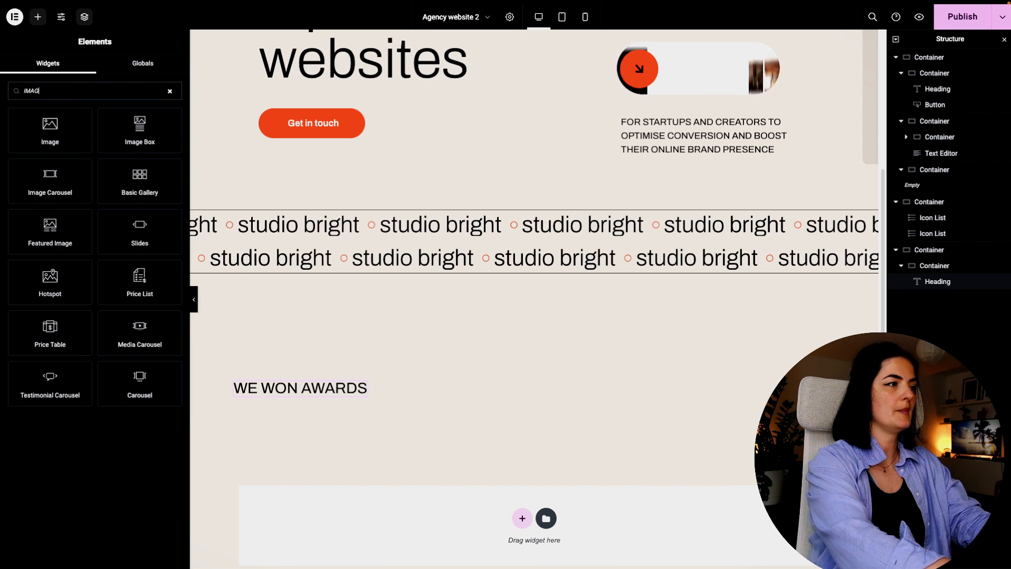
pyautogui.write('E C')
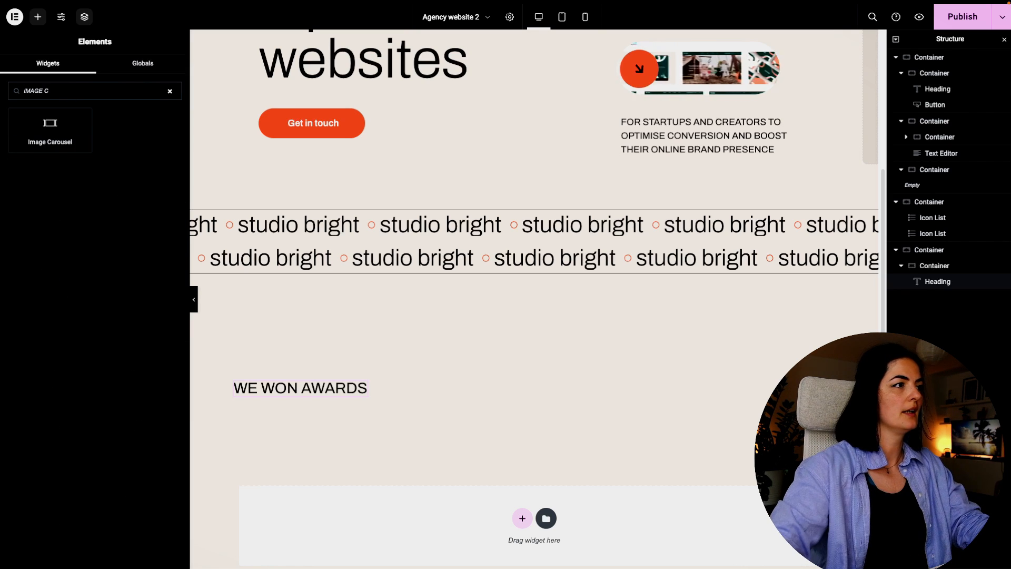
pyautogui.moveTo(78, 124); pyautogui.dragTo(519, 376)
pyautogui.moveTo(435, 390); pyautogui.dragTo(437, 392)
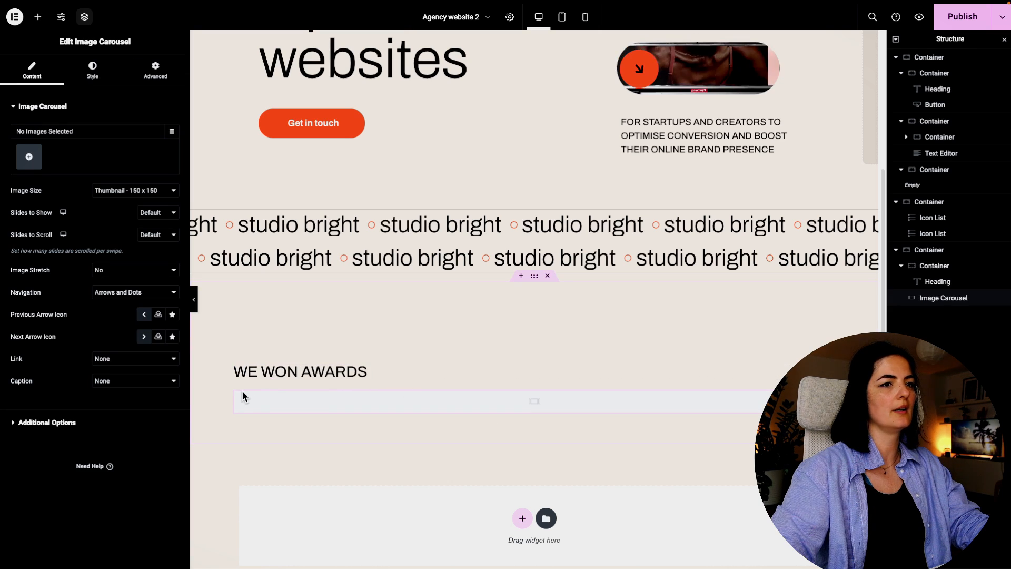
pyautogui.moveTo(932, 296); pyautogui.dragTo(935, 281)
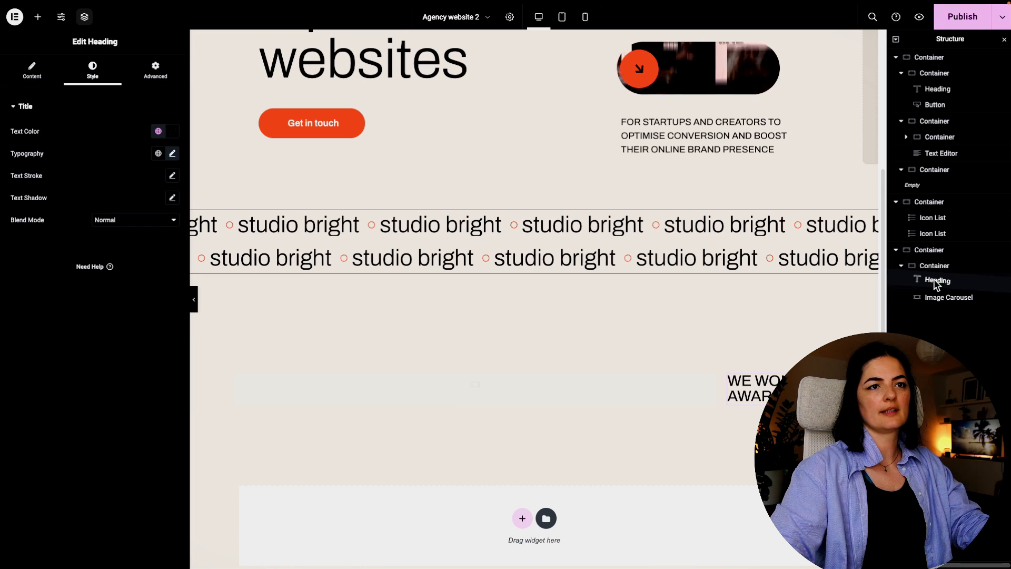
# Fill the image carousel with the awwwards and CSS Design Awards logos from the media library.
pyautogui.click(948, 296)
pyautogui.click(34, 158)
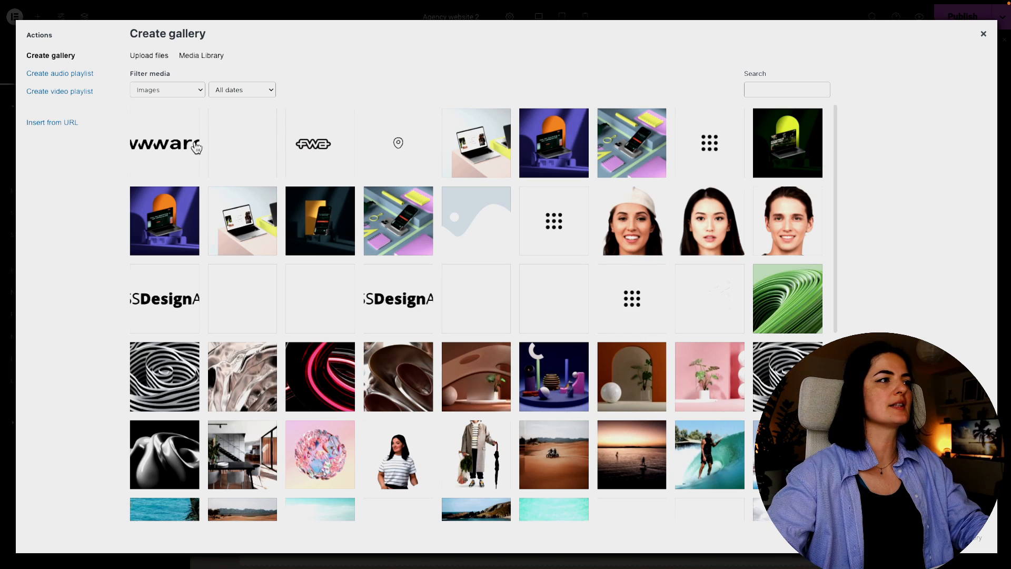
pyautogui.click(177, 155)
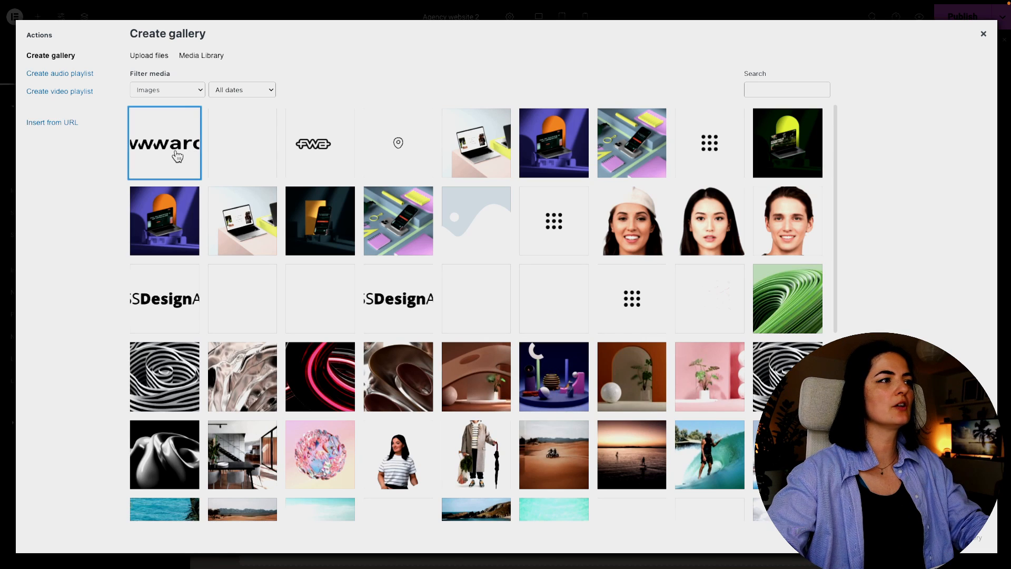
pyautogui.click(396, 293)
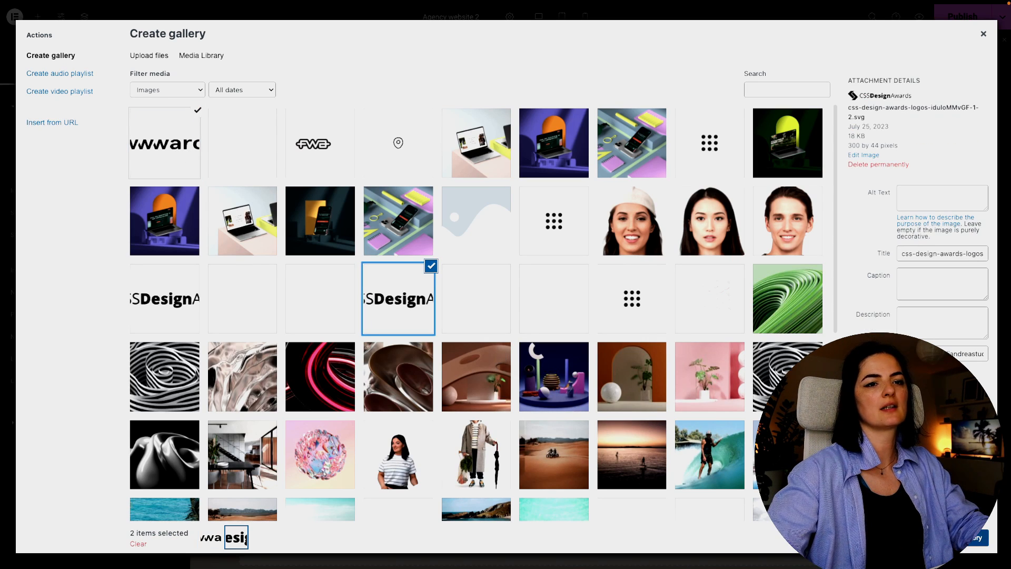
pyautogui.click(952, 537)
pyautogui.click(974, 537)
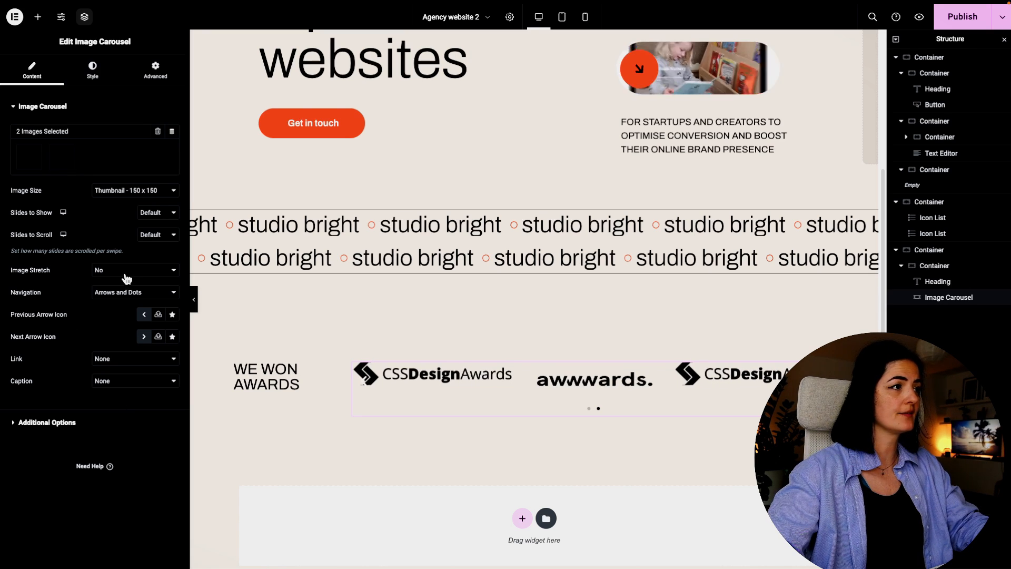
# Set the image carousel's navigation to None and its slides to show to 2.
pyautogui.click(123, 294)
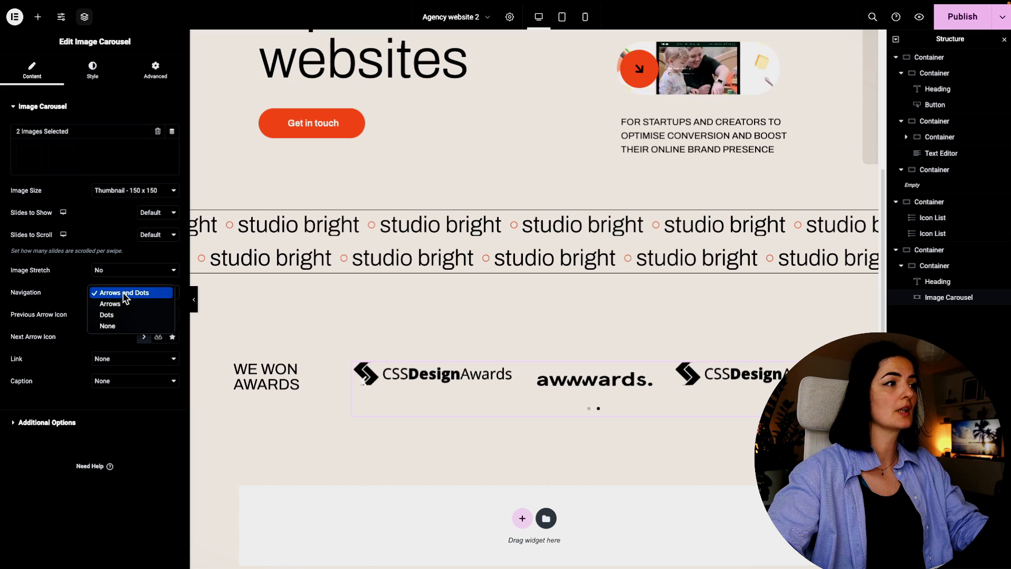
pyautogui.click(118, 325)
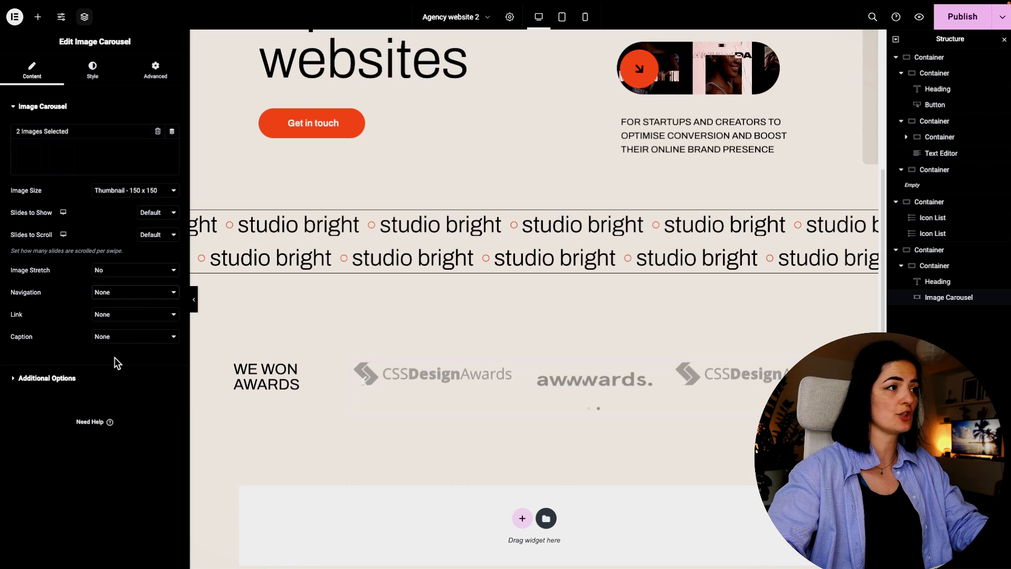
pyautogui.click(158, 212)
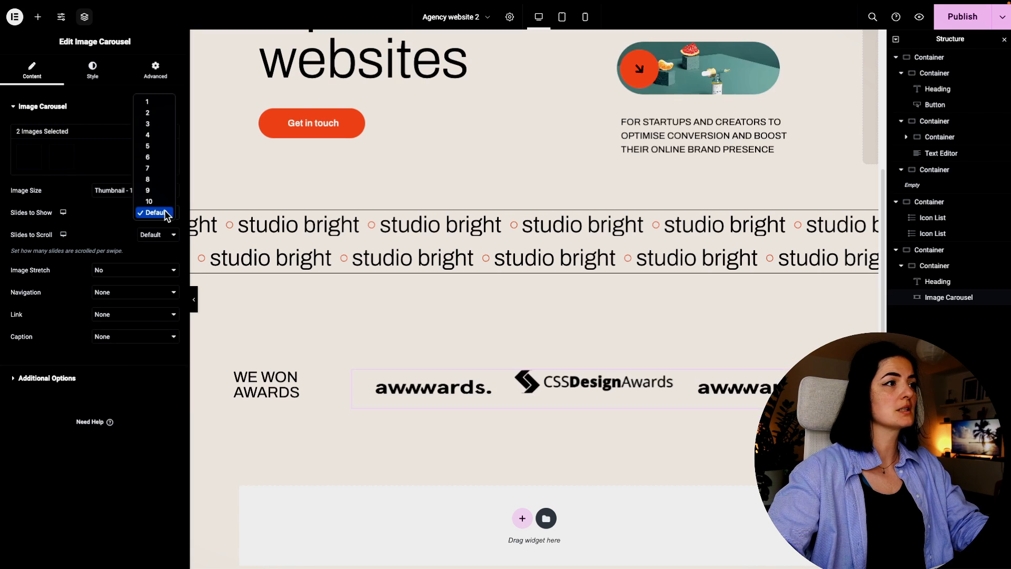
pyautogui.click(166, 111)
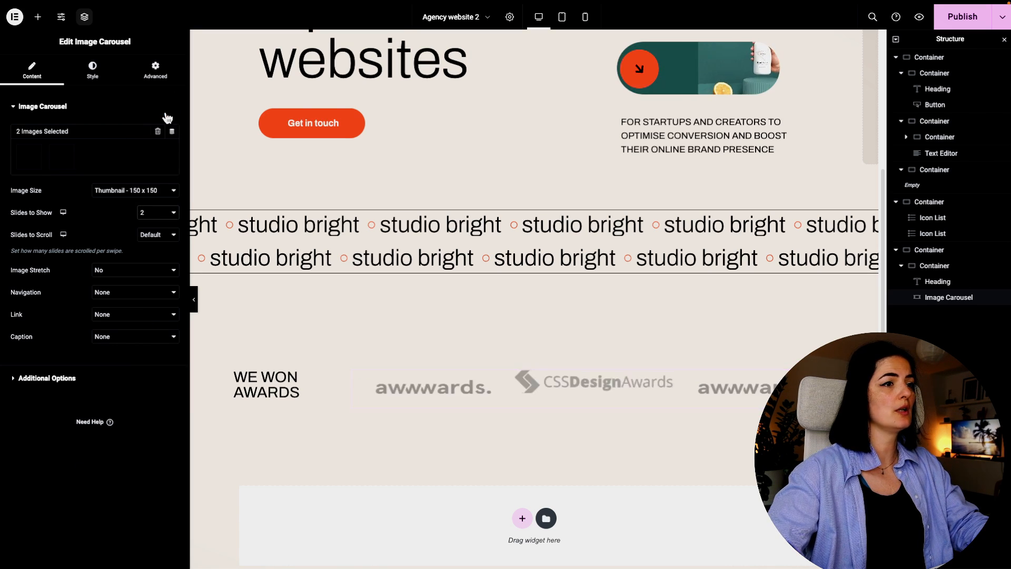
# Enable lazyload for the image carousel and set its autoplay speed to 0 and animation speed to 7000.
pyautogui.click(53, 378)
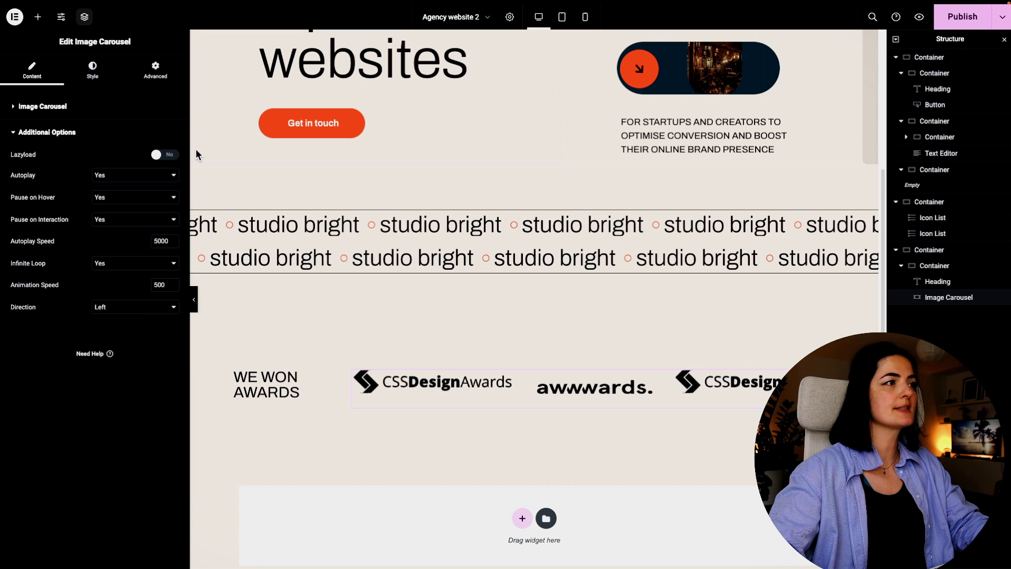
pyautogui.click(154, 155)
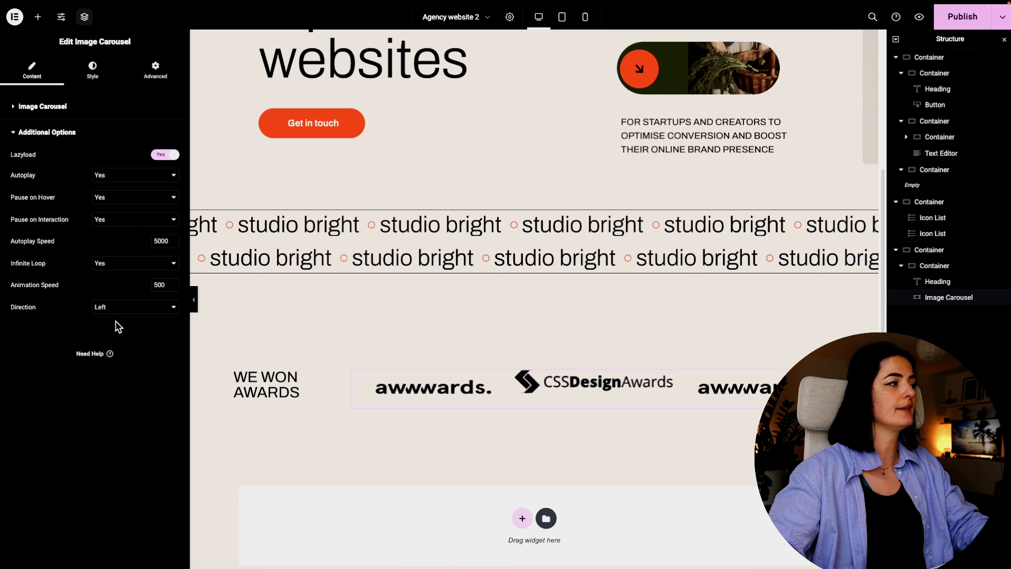
pyautogui.click(161, 241)
pyautogui.press('BackSpace')
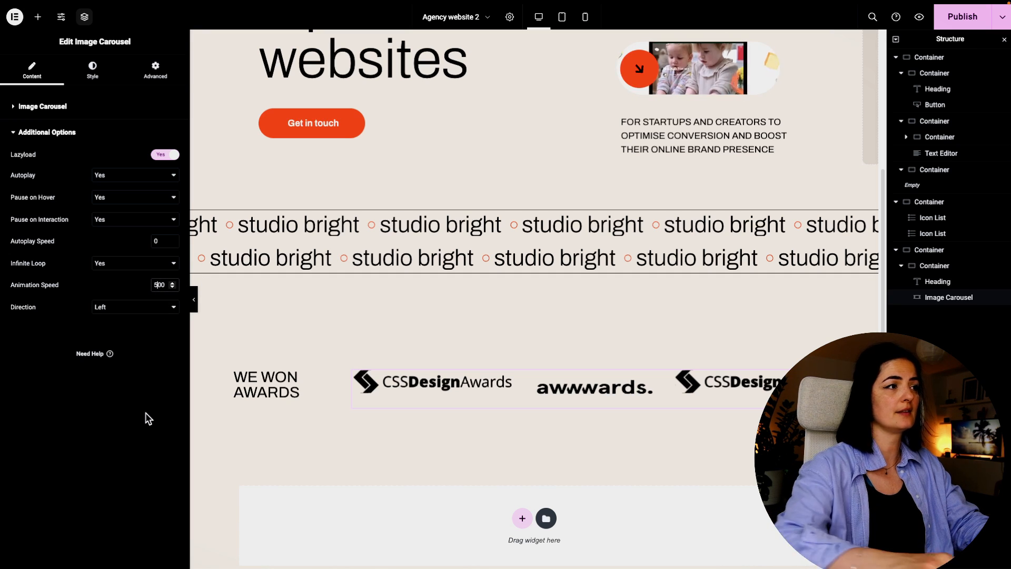
pyautogui.click(158, 285)
pyautogui.press('BackSpace')
pyautogui.write('7000')
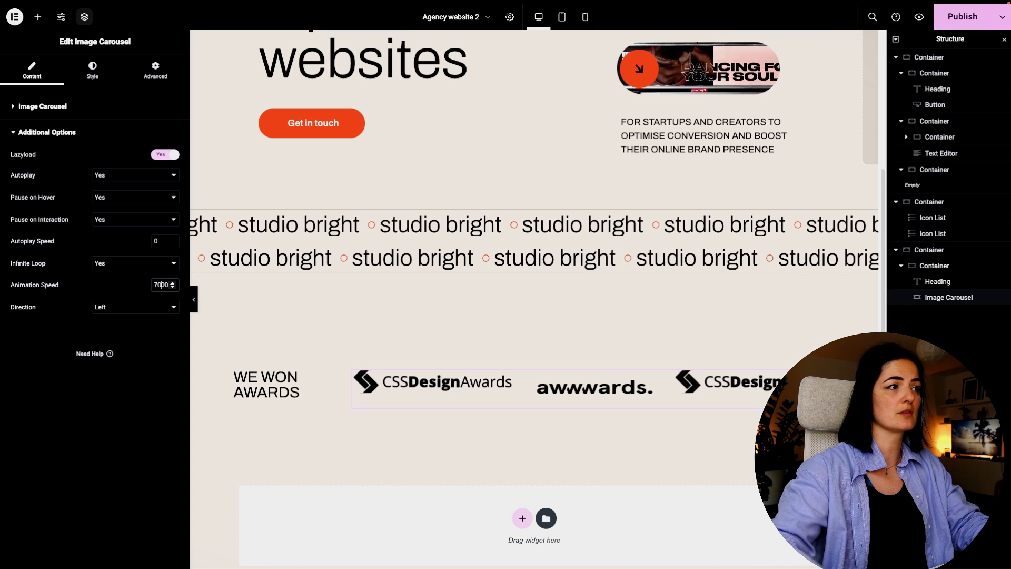
# Add custom CSS to the carousel setting "transition-timing-function: linear !important" on "selector .swiper-wrapper", including the -webkit-, -moz- and -o- prefixed versions.
pyautogui.click(156, 79)
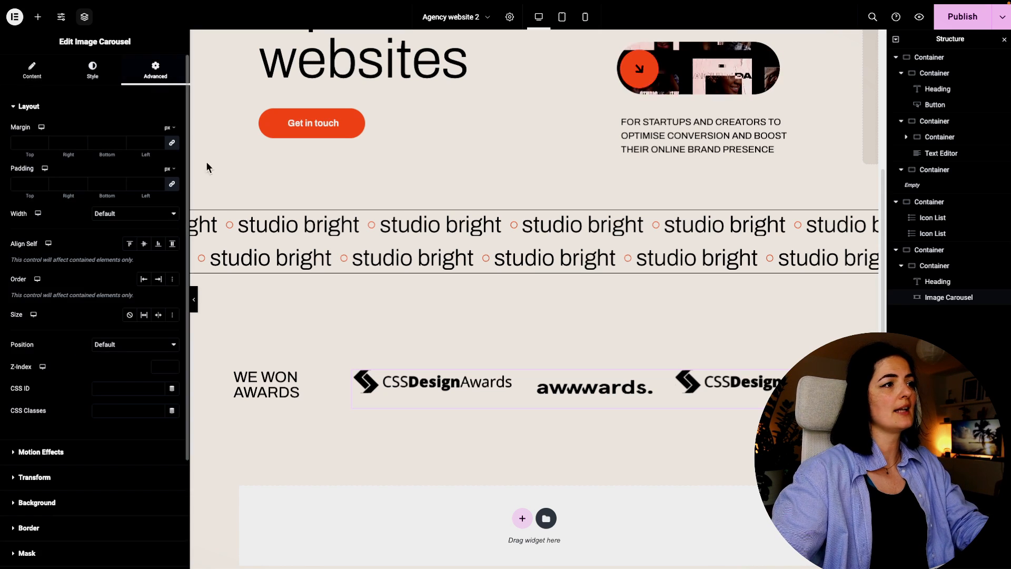
pyautogui.scroll(-3, 113, 429)
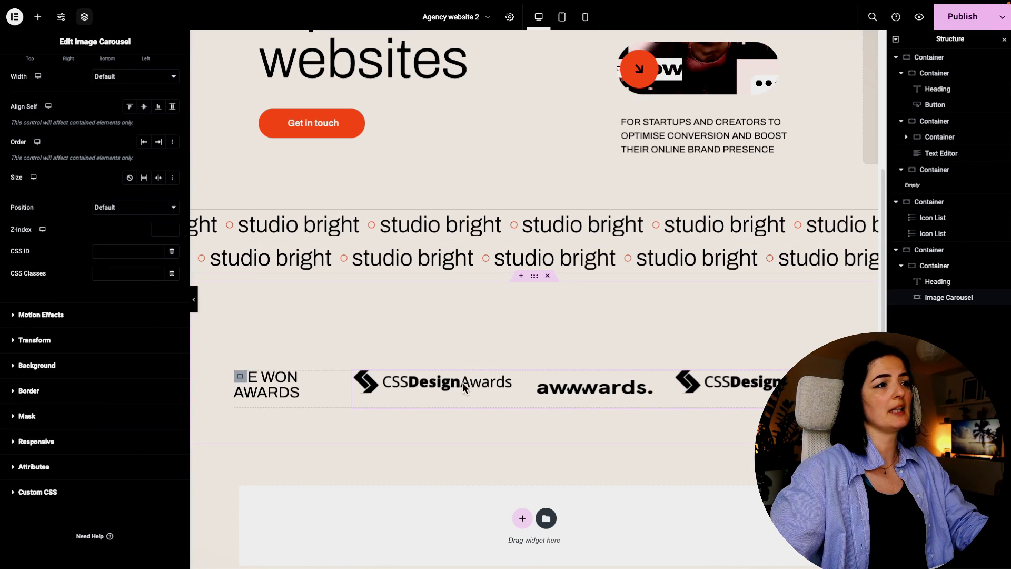
pyautogui.click(65, 493)
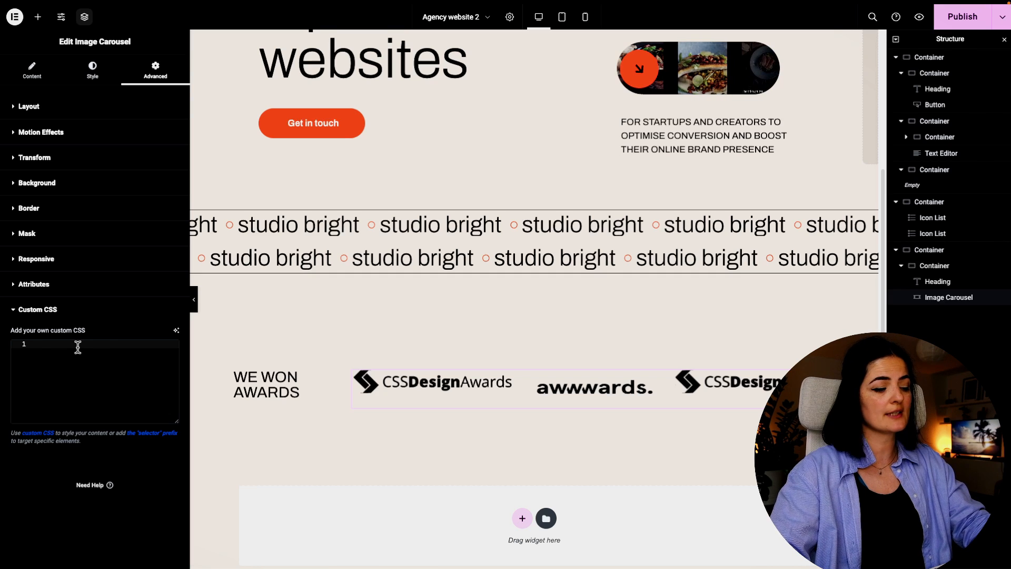
pyautogui.write('selector .swiper-wrapper{       -webkit-transition-timing-function: linear !important;       -moz-transition-timing-function: linear !important;       -o-transition-timing-function: linear !important;   transition-timing-function: linear !important; }')
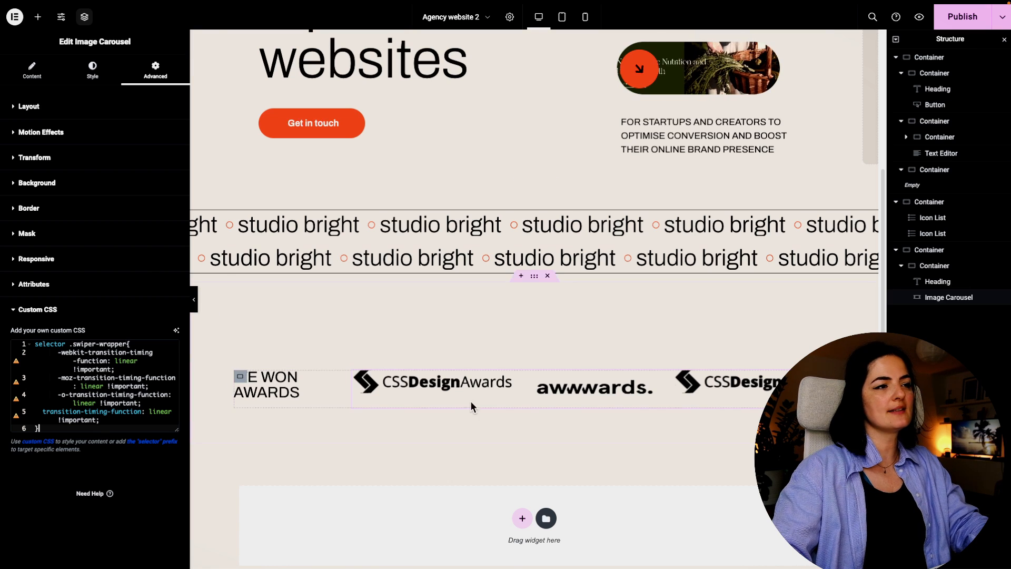
# Center the carousel images vertically and widen the gap between them with custom image spacing.
pyautogui.click(93, 70)
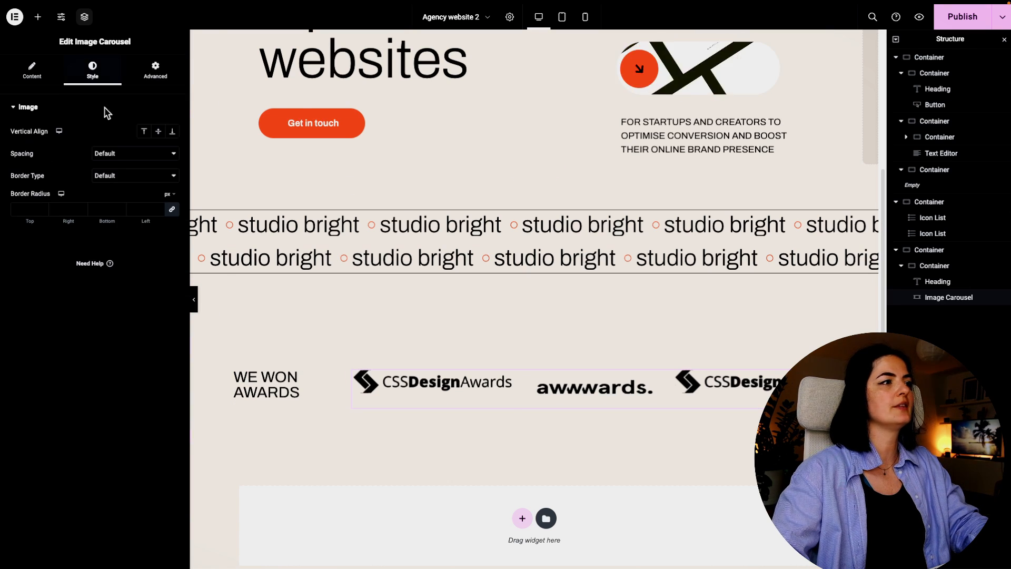
pyautogui.click(158, 131)
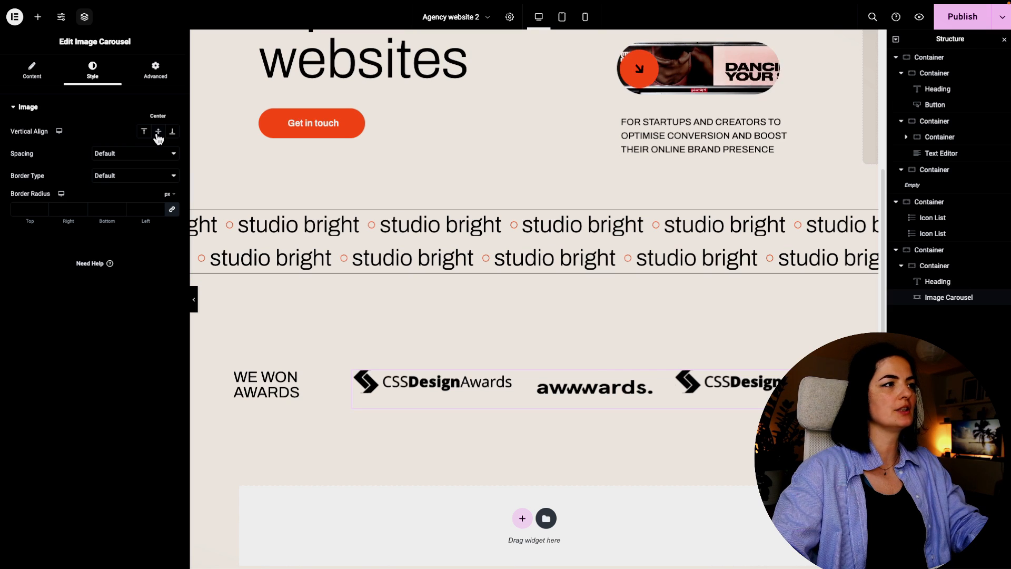
pyautogui.click(134, 176)
pyautogui.click(133, 153)
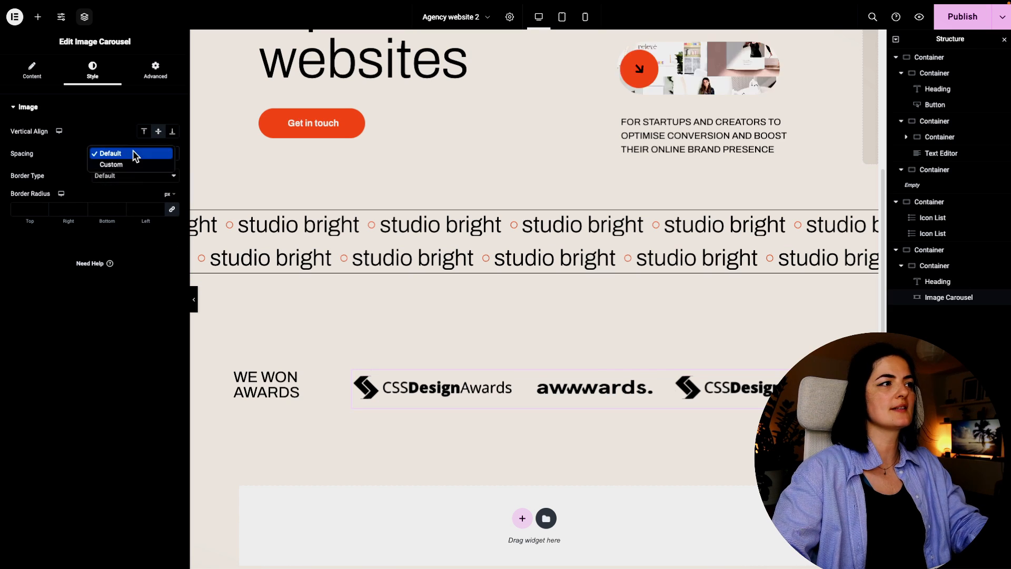
pyautogui.click(126, 165)
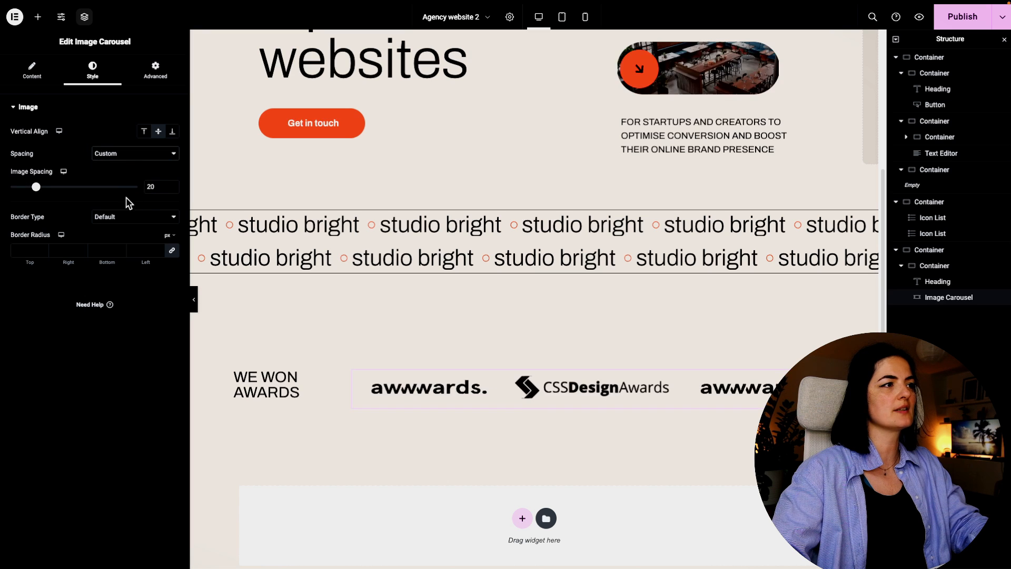
pyautogui.click(170, 184)
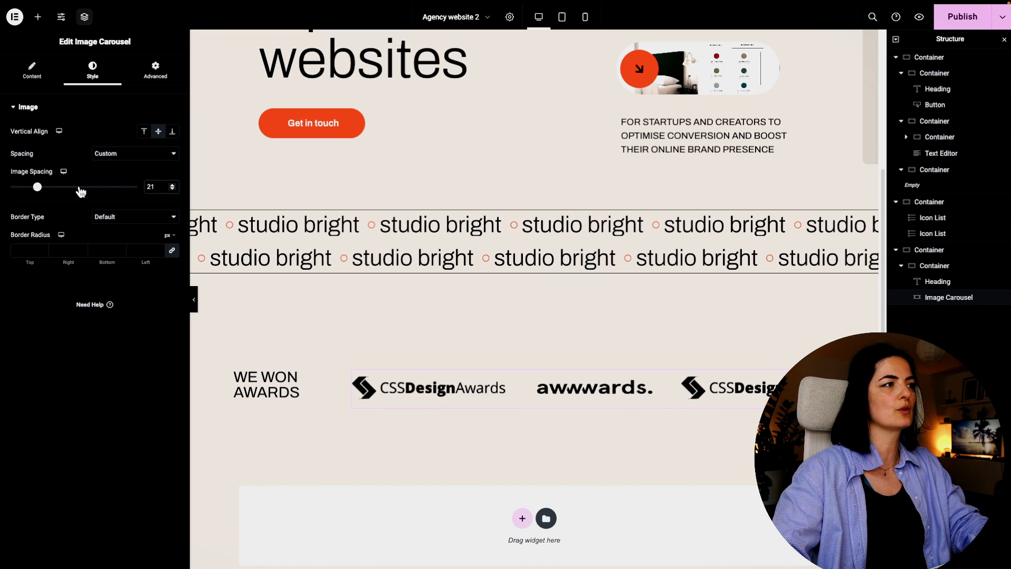
# Give the image carousel a solid border 1 px wide on all sides with a 50 px border radius.
pyautogui.click(155, 71)
pyautogui.scroll(-3, 56, 500)
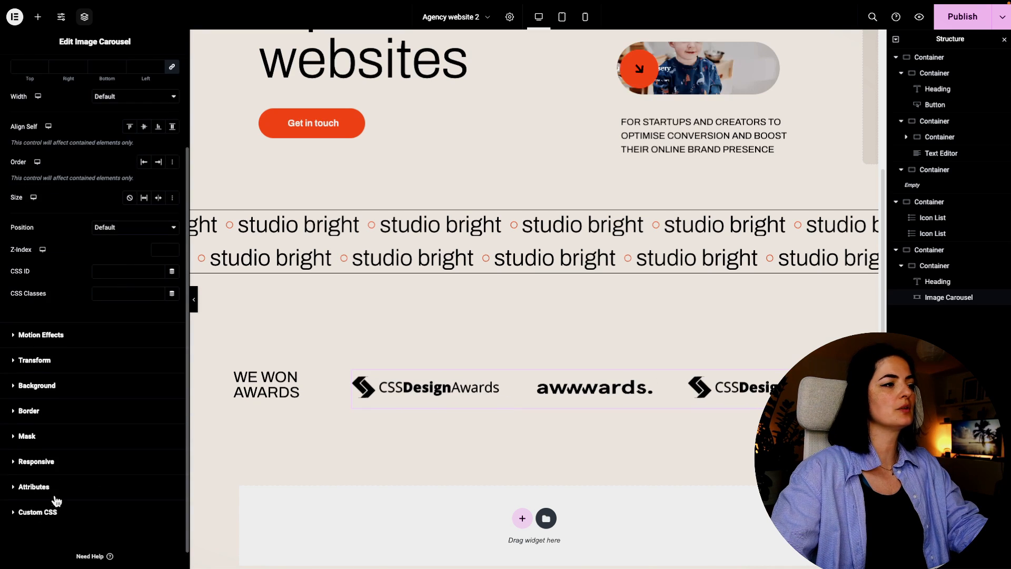
pyautogui.click(53, 413)
pyautogui.click(26, 288)
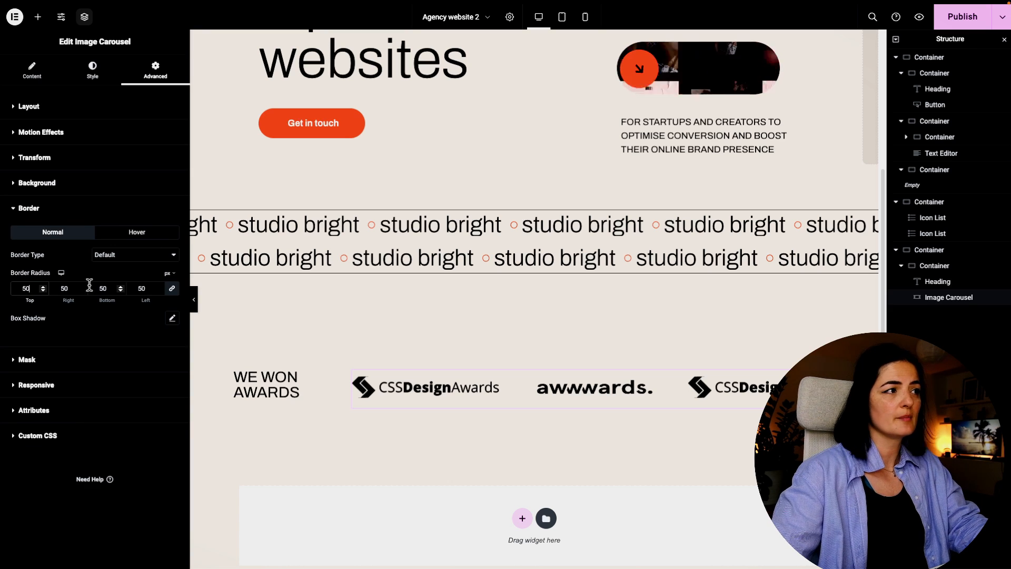
pyautogui.click(116, 256)
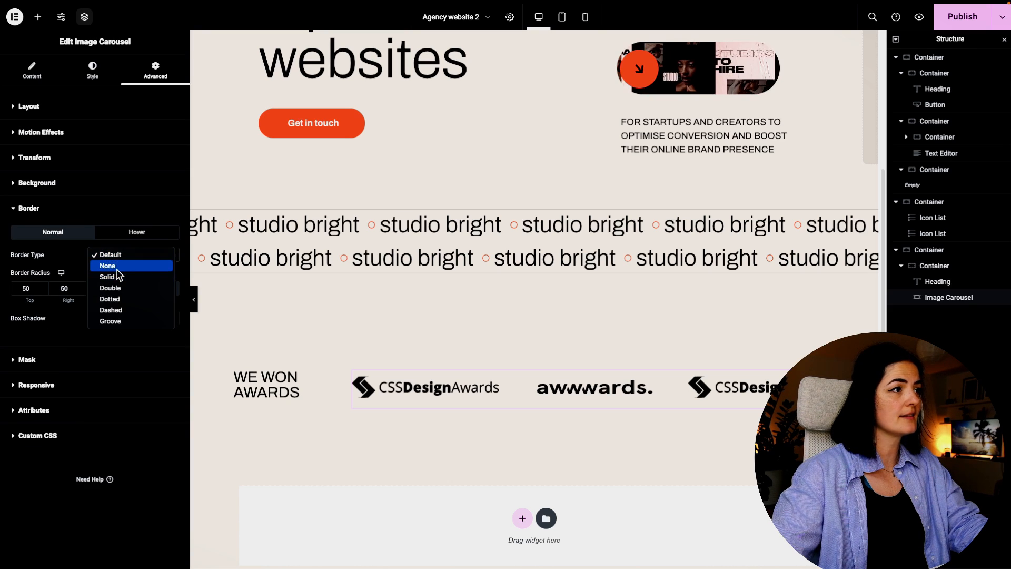
pyautogui.click(116, 277)
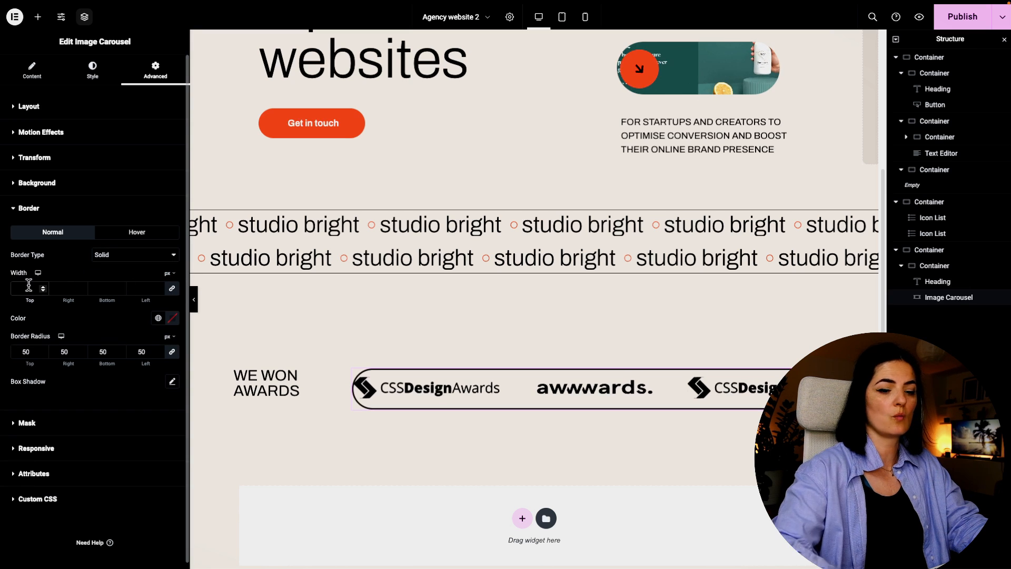
pyautogui.click(29, 287)
pyautogui.write('1')
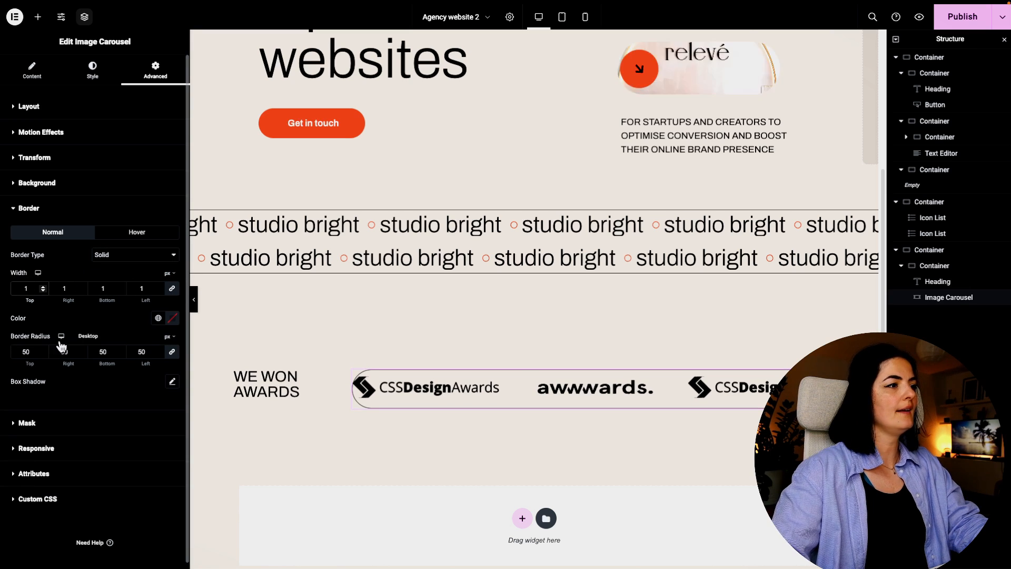
# Apply a classic background in the global Studio orange color to the image carousel.
pyautogui.click(37, 183)
pyautogui.click(158, 242)
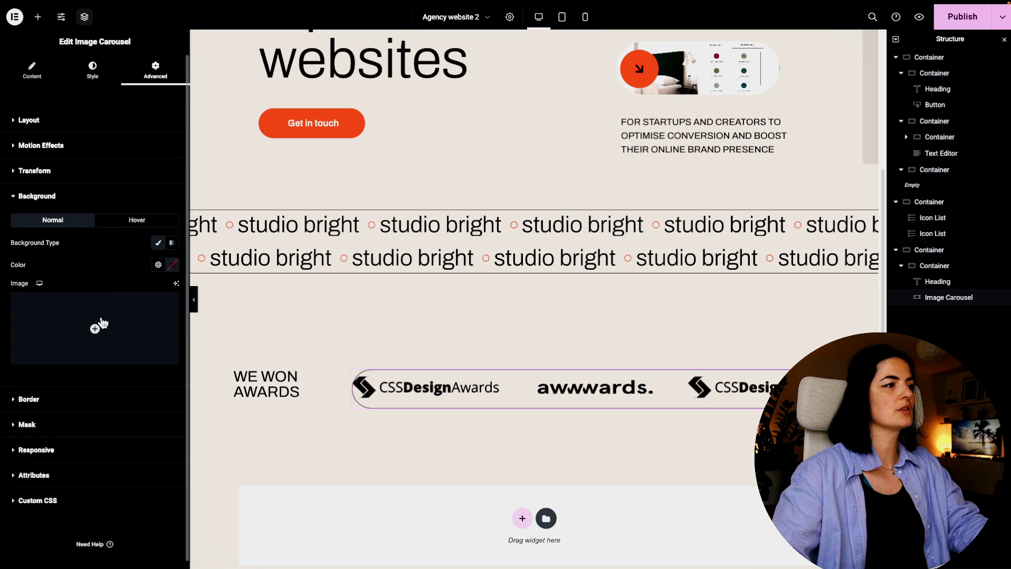
pyautogui.click(158, 265)
pyautogui.scroll(-5, 100, 383)
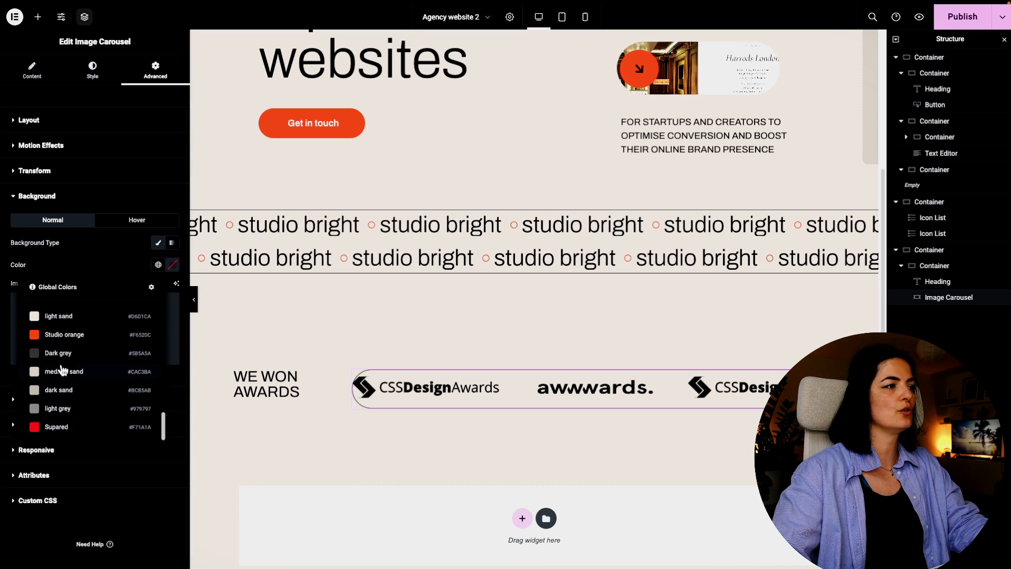
pyautogui.click(58, 340)
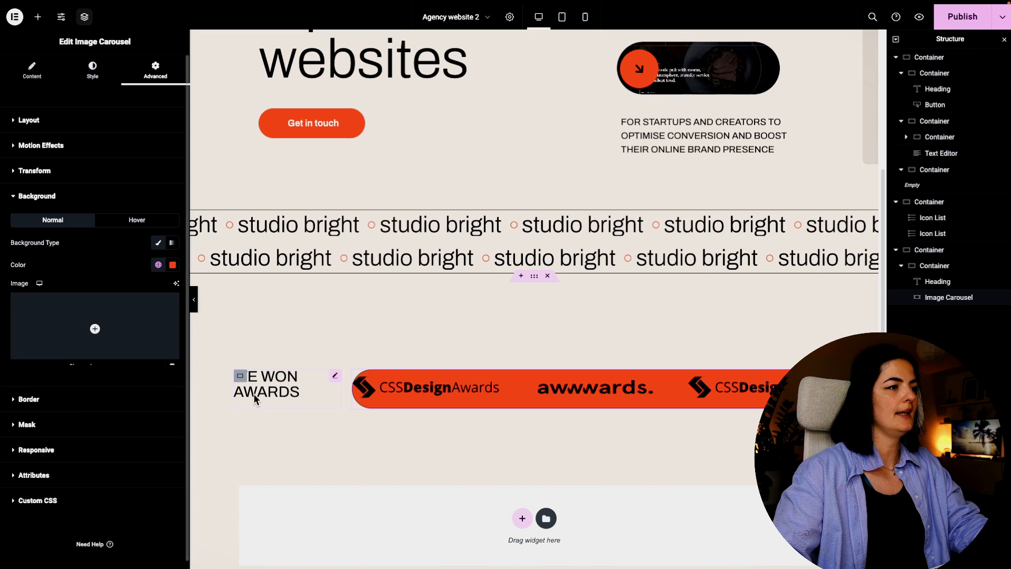
# Publish the page and preview it to check the moving award logos beside the "WE WON AWARDS" heading.
pyautogui.click(963, 16)
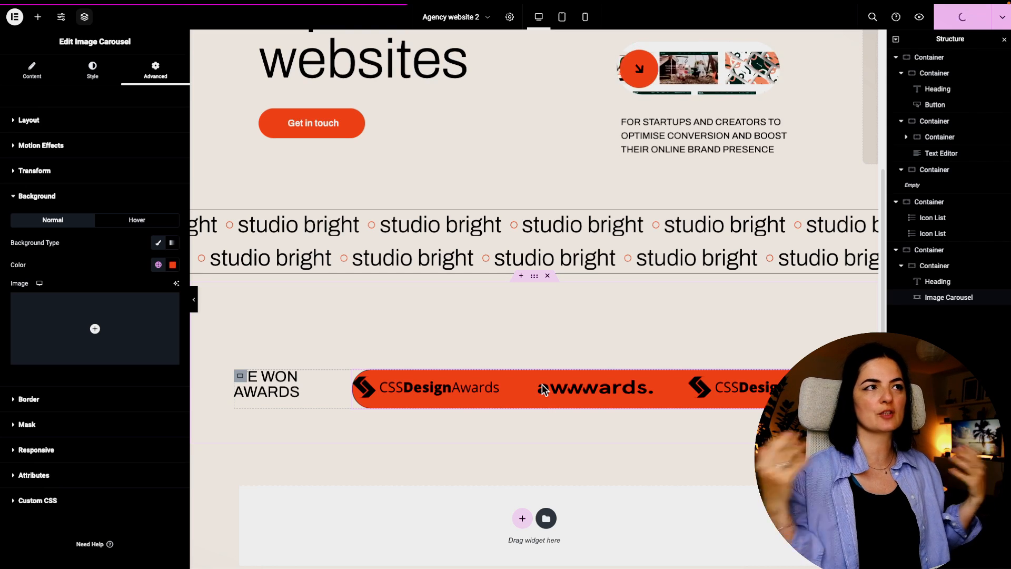
pyautogui.click(919, 17)
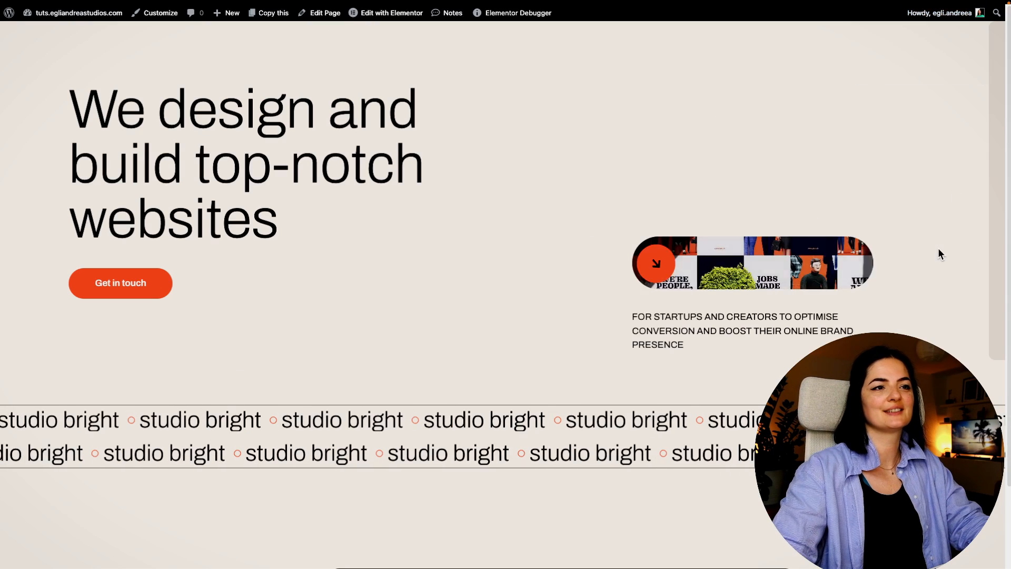
pyautogui.scroll(-2, 907, 271)
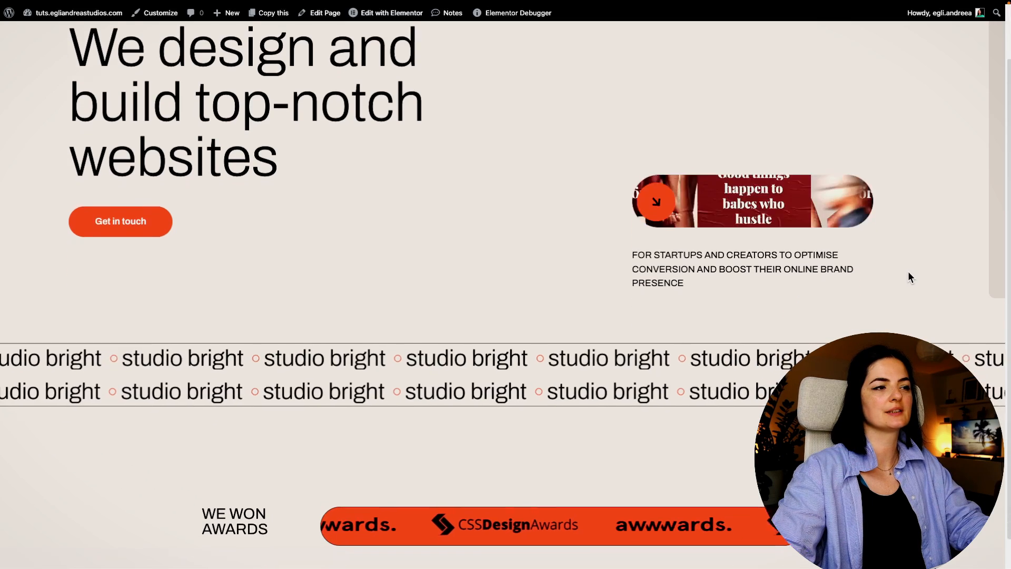
pyautogui.scroll(2, 907, 276)
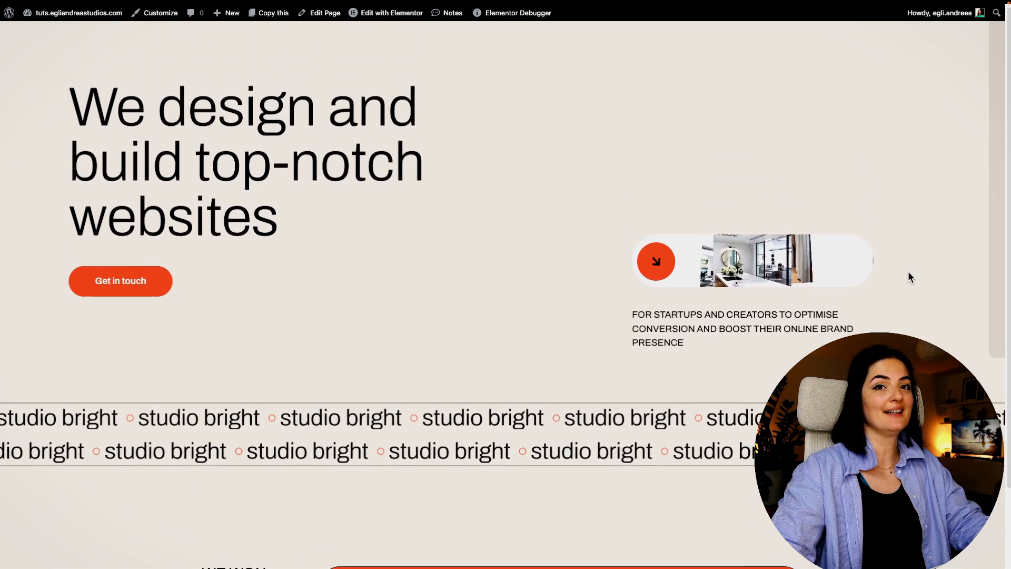
pyautogui.scroll(-2, 907, 277)
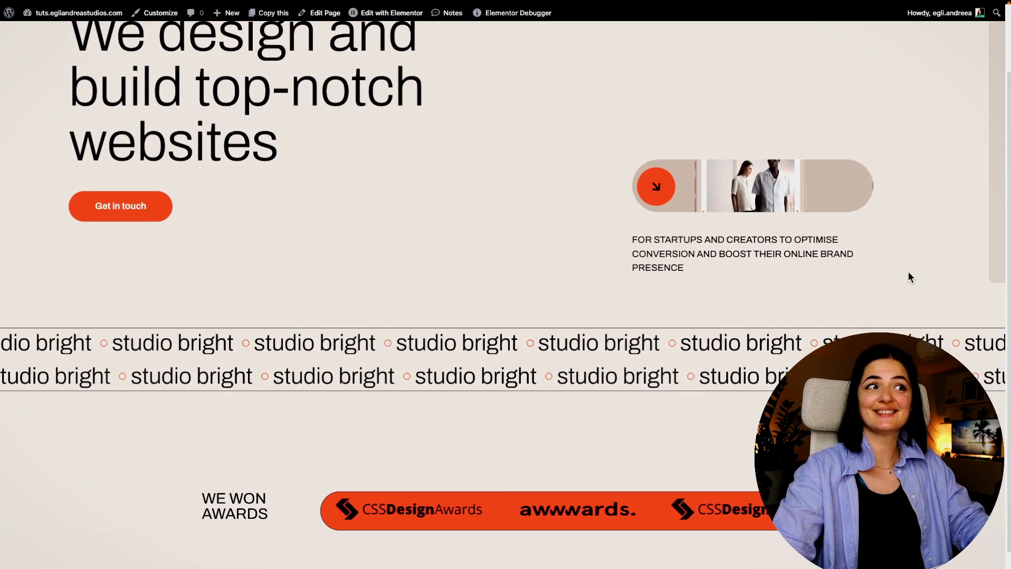
pyautogui.scroll(2, 908, 270)
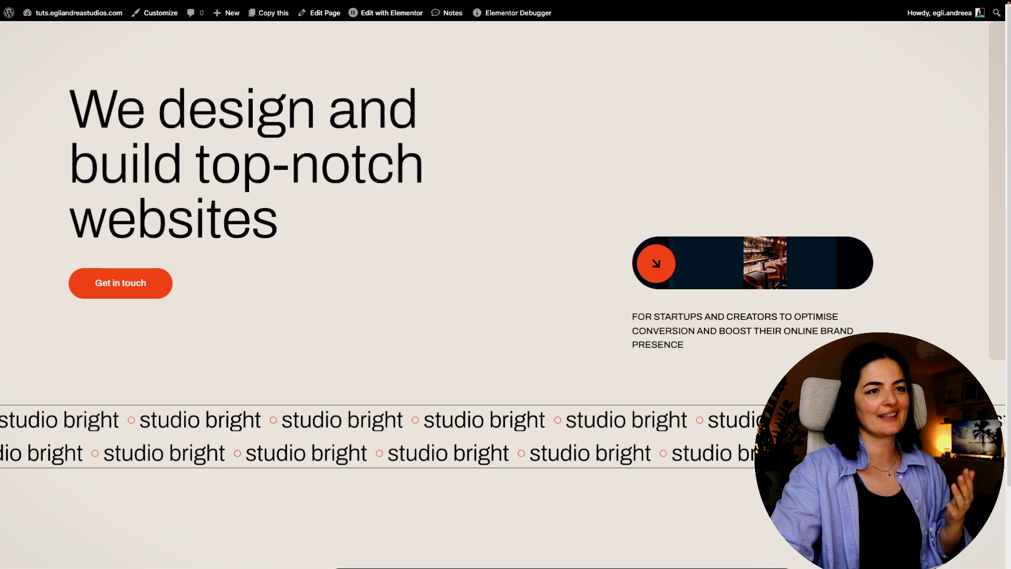
pyautogui.scroll(-2, 920, 282)
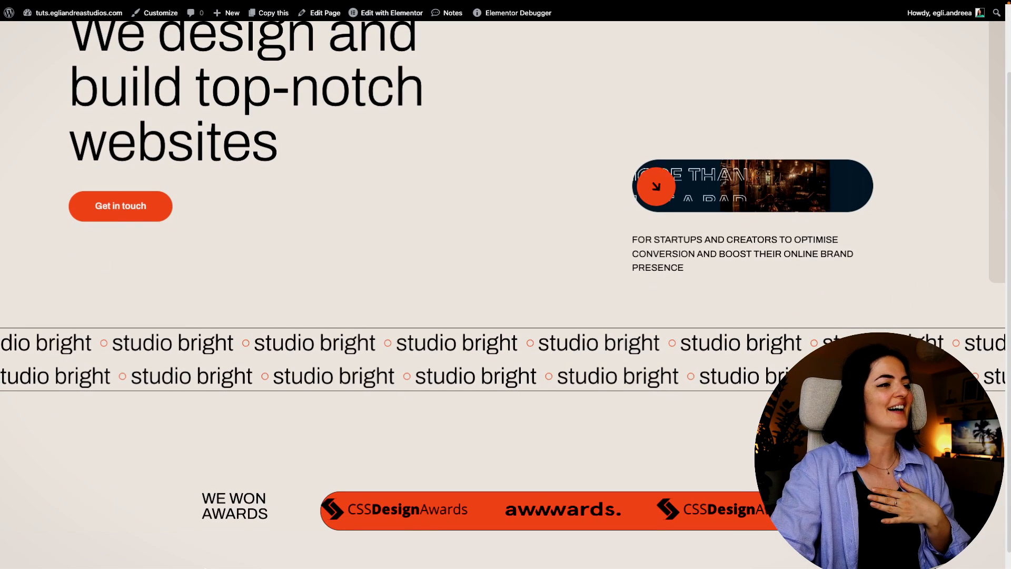
# Back in the page editor, set the awards row's inner container to Space Between justification and center its items vertically.
pyautogui.moveTo(5, 311)
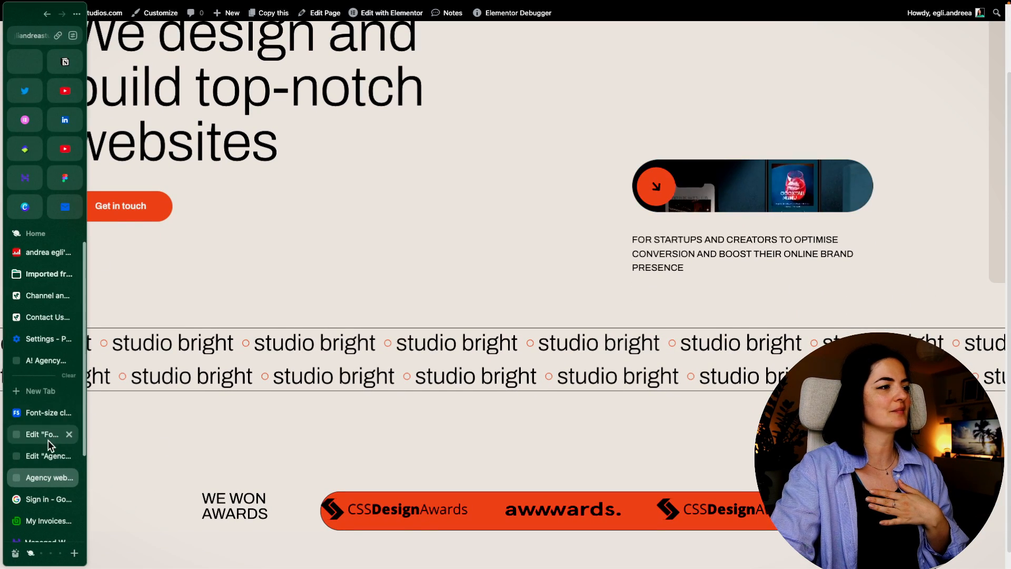
pyautogui.click(42, 453)
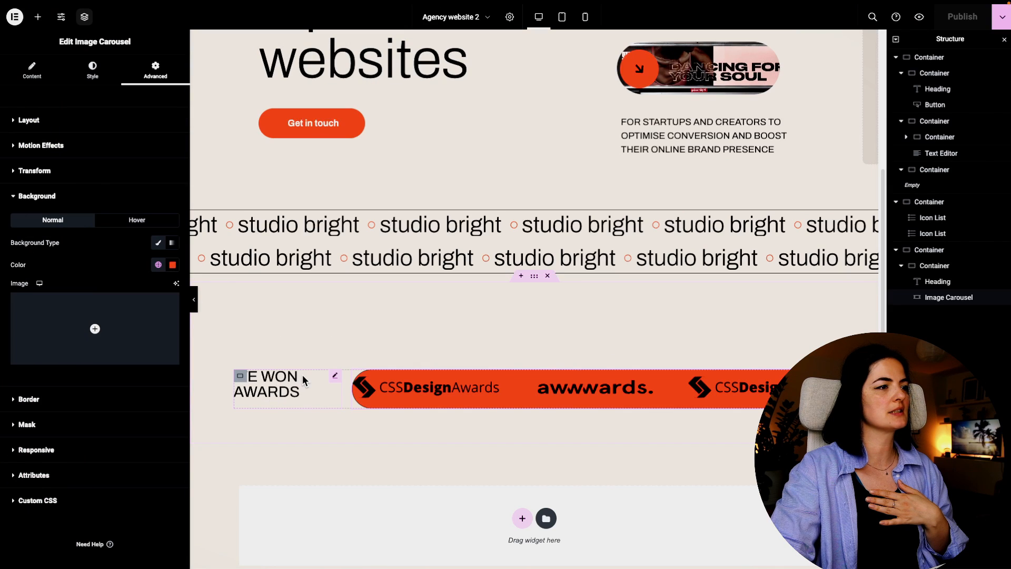
pyautogui.click(334, 377)
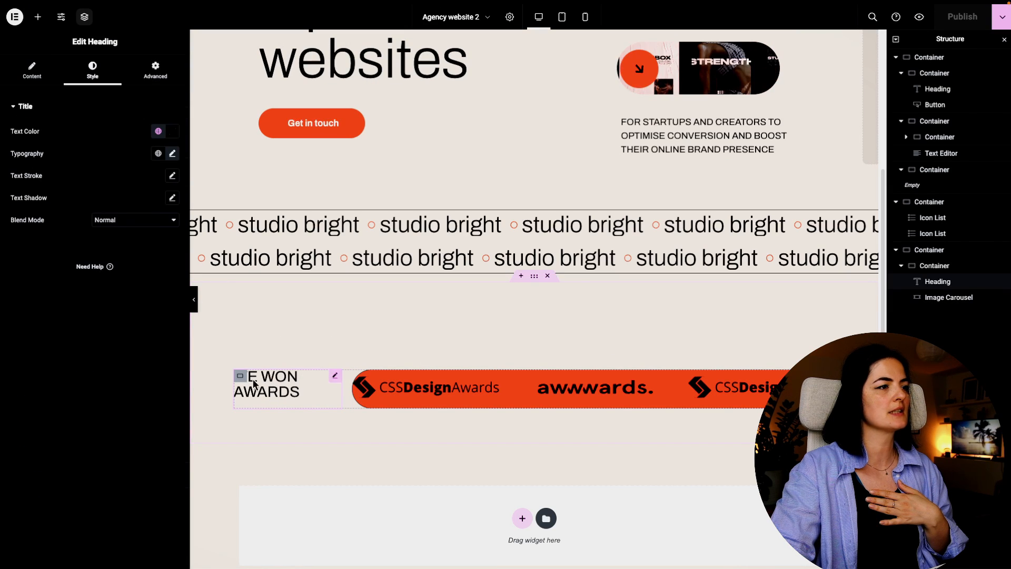
pyautogui.click(933, 266)
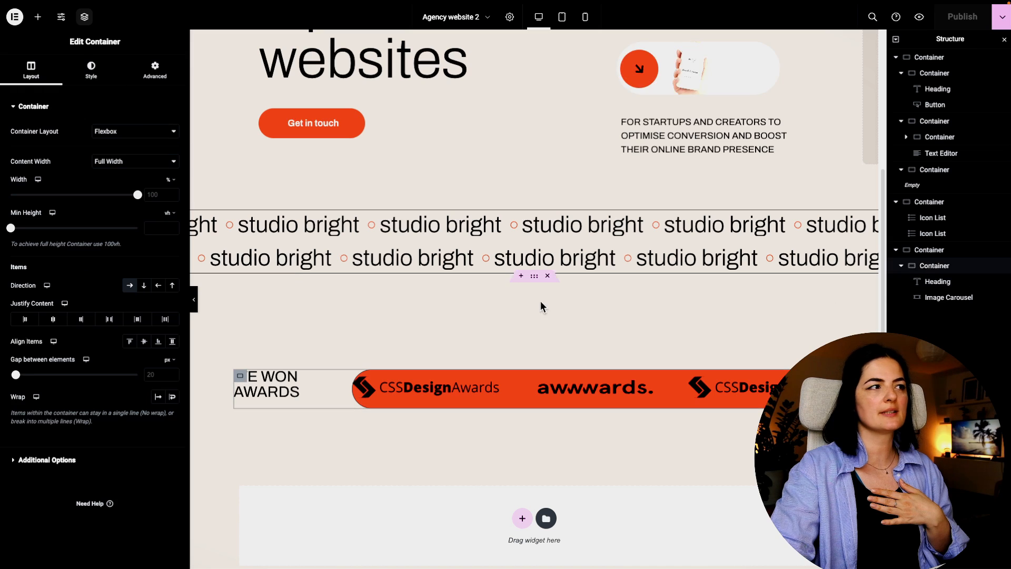
pyautogui.click(110, 321)
pyautogui.scroll(2, 337, 482)
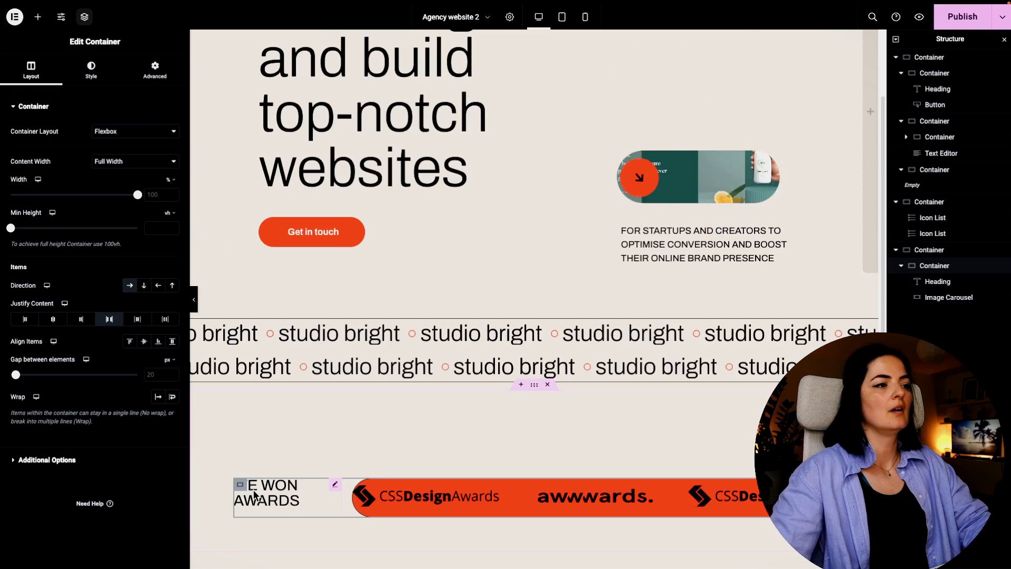
pyautogui.scroll(-1, 244, 451)
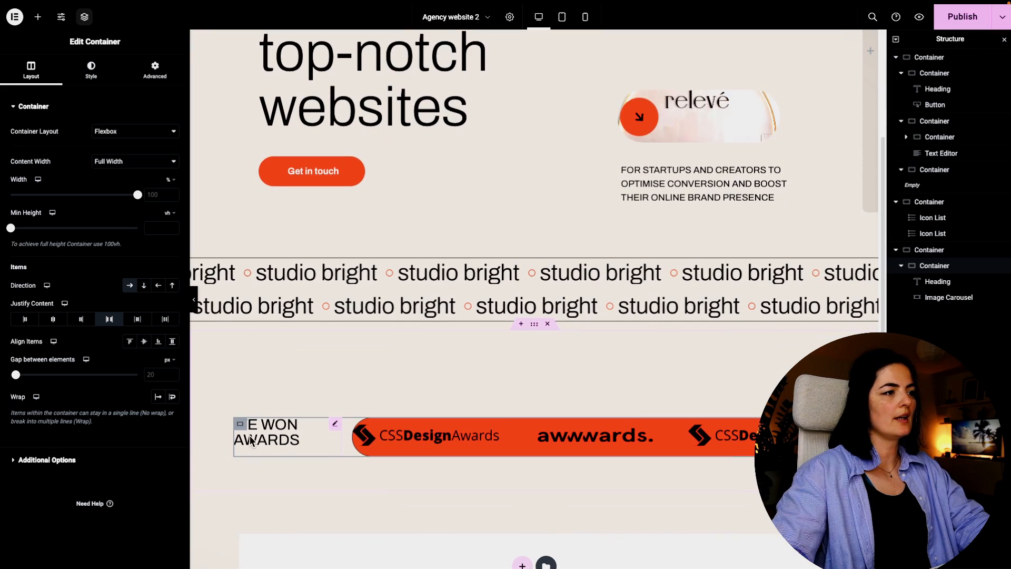
pyautogui.click(196, 309)
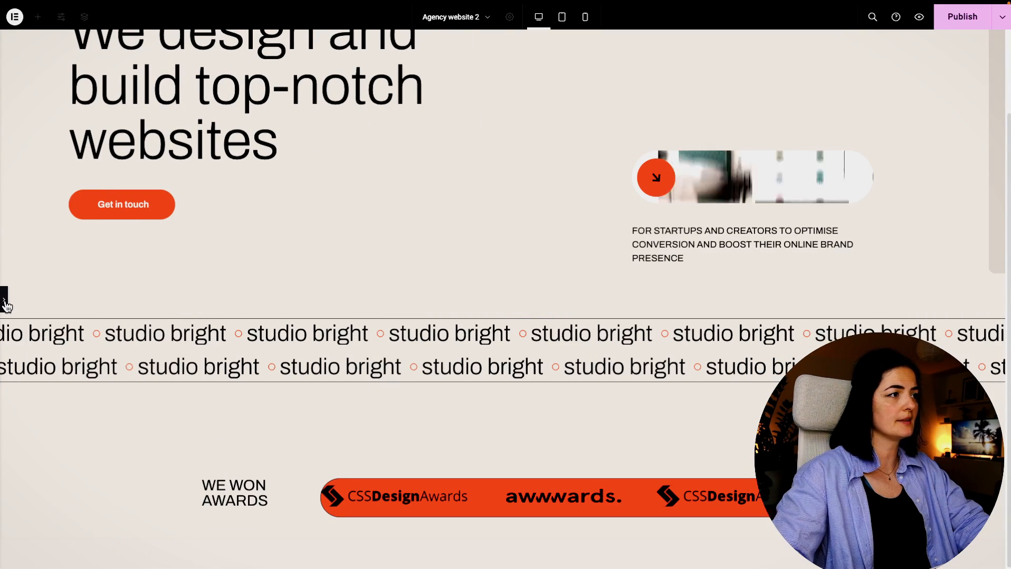
pyautogui.click(4, 299)
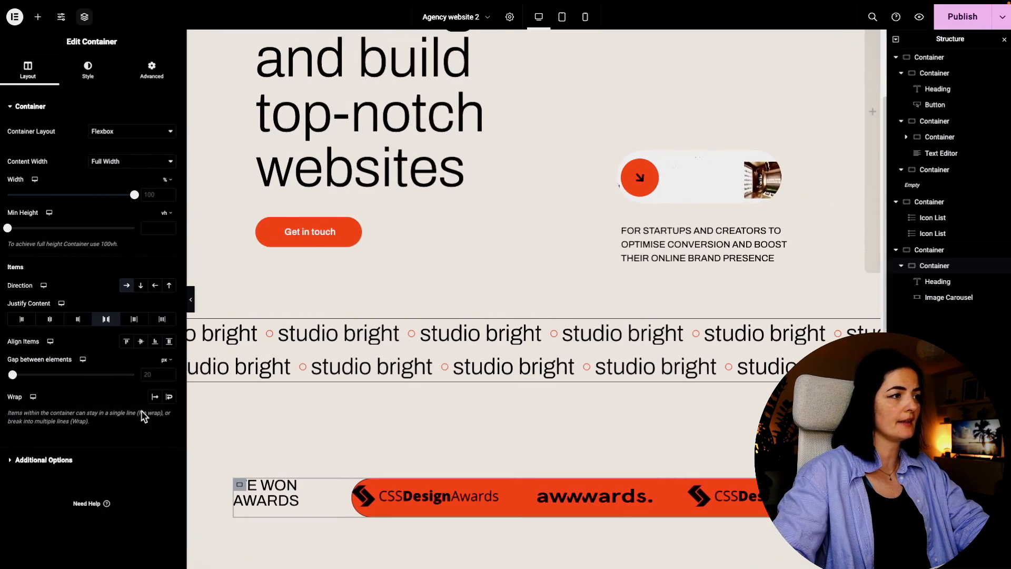
pyautogui.click(144, 342)
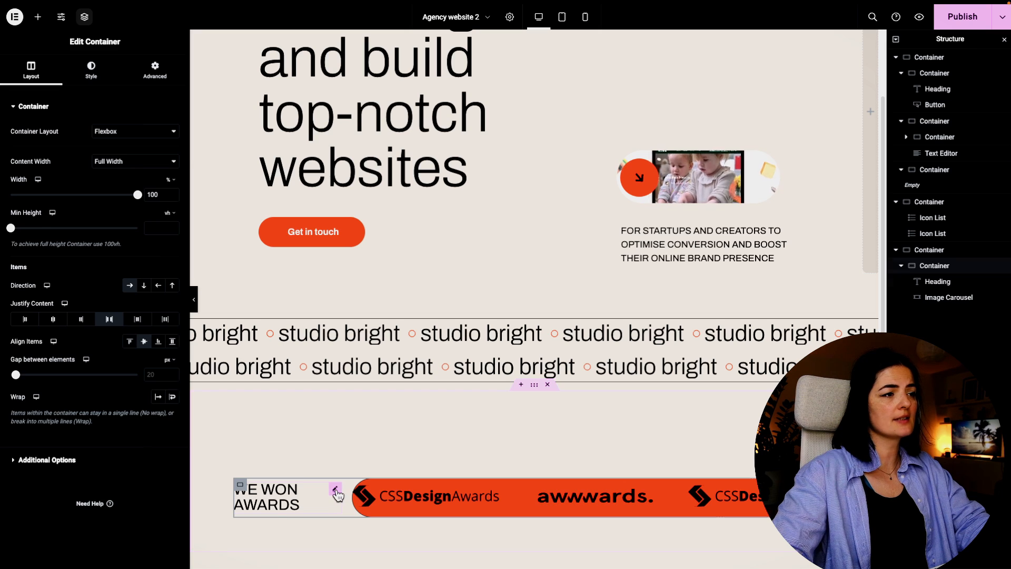
# Give the "WE WON AWARDS" heading a custom width of 25% and check the row across the full-width canvas.
pyautogui.click(335, 490)
pyautogui.click(155, 69)
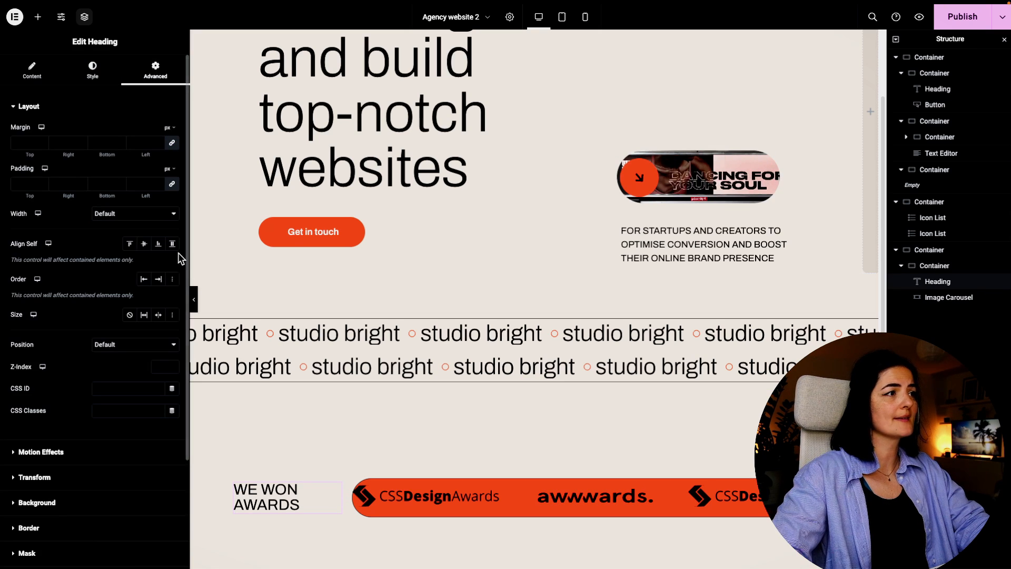
pyautogui.click(119, 213)
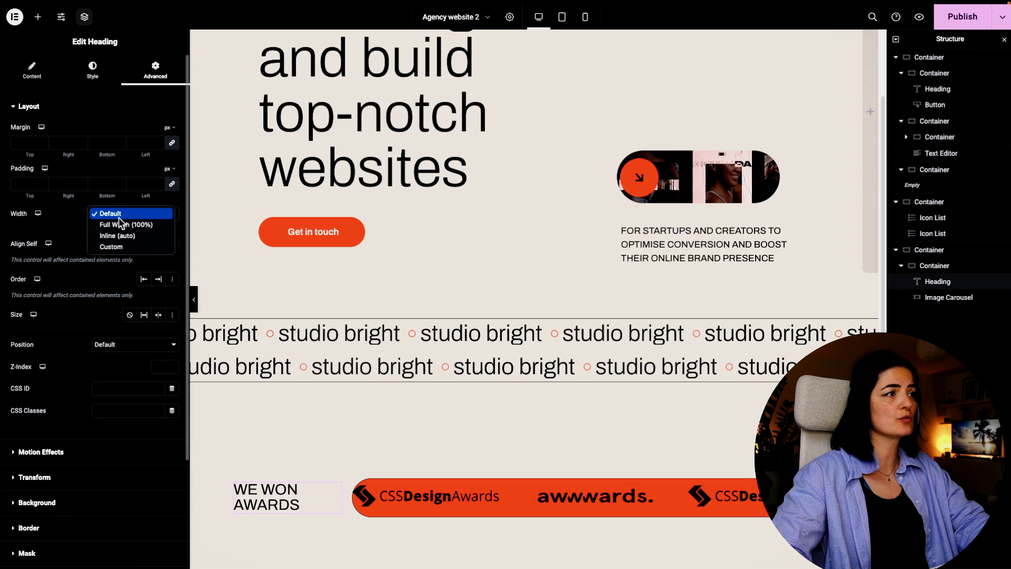
pyautogui.click(111, 246)
pyautogui.moveTo(48, 246)
pyautogui.mouseDown()
pyautogui.moveTo(16, 246)
pyautogui.moveTo(48, 249)
pyautogui.mouseUp()
pyautogui.moveTo(47, 246); pyautogui.dragTo(43, 247)
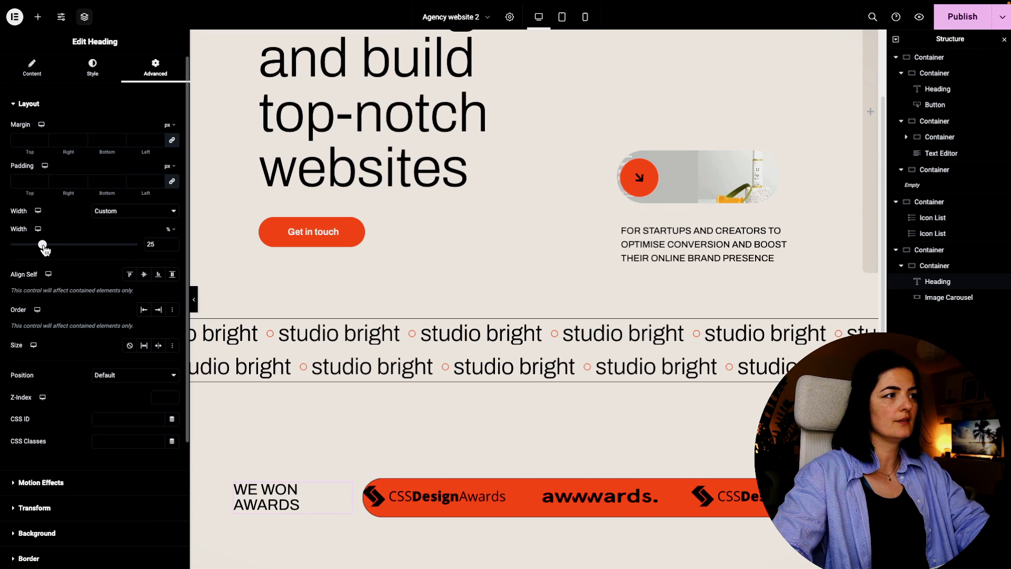
pyautogui.click(193, 299)
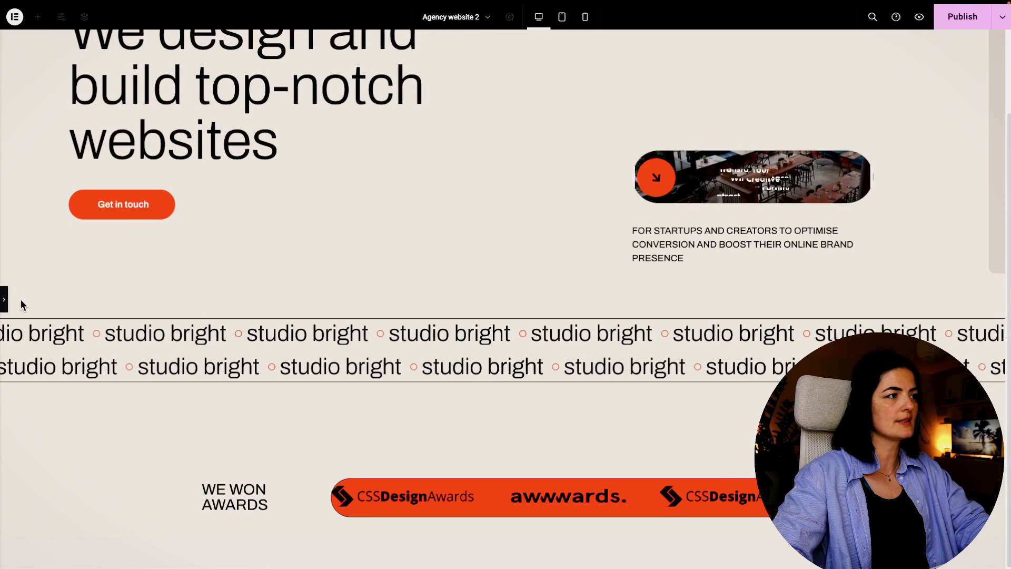
pyautogui.click(3, 299)
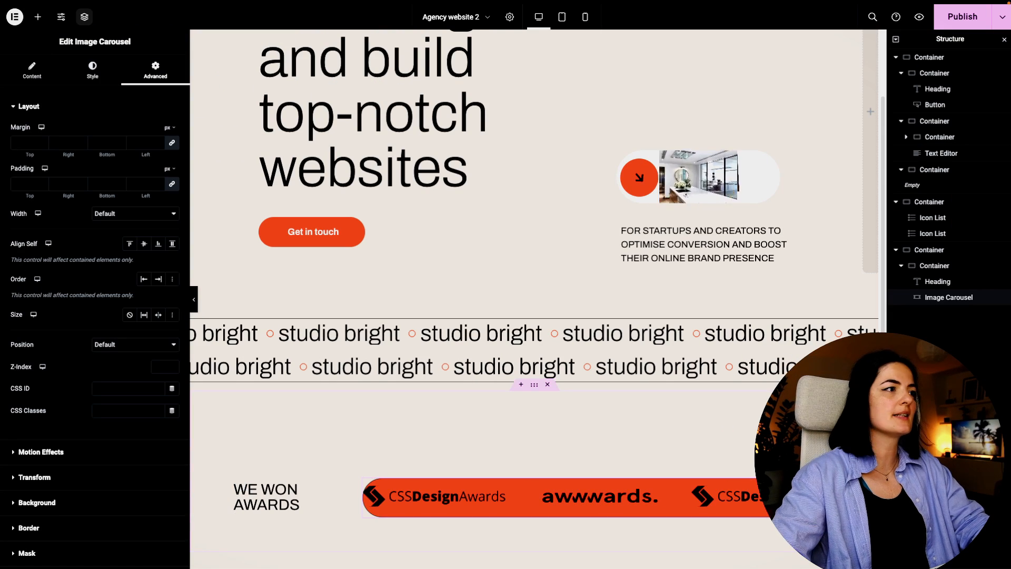
# Switch the award logo carousel to a custom width and enlarge it within the row.
pyautogui.click(127, 217)
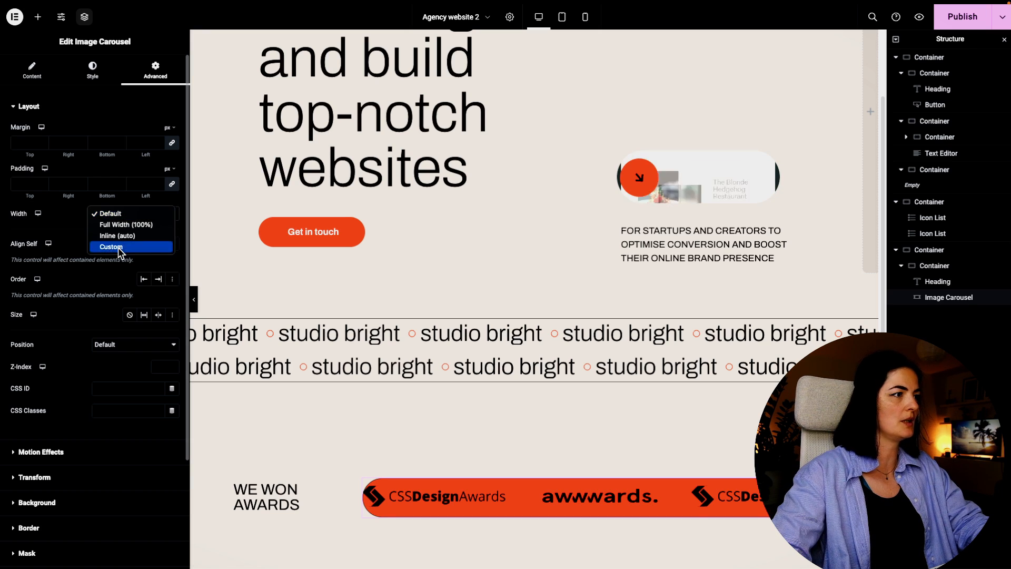
pyautogui.click(112, 247)
pyautogui.moveTo(16, 248); pyautogui.dragTo(109, 251)
pyautogui.click(194, 299)
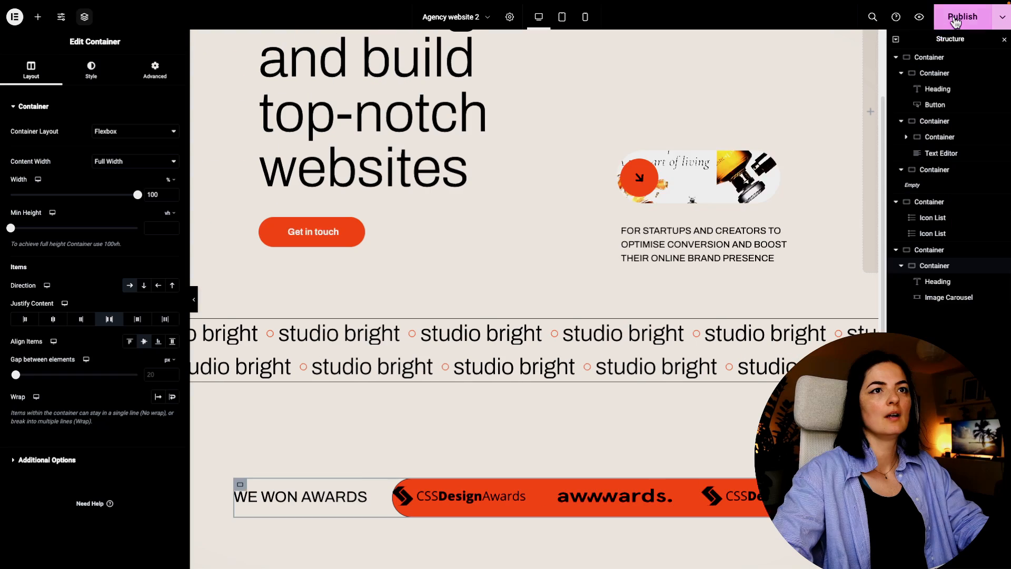
# Publish the page and preview it, checking the scrolling text rows and the hero video's expansion on pointer contact.
pyautogui.click(956, 20)
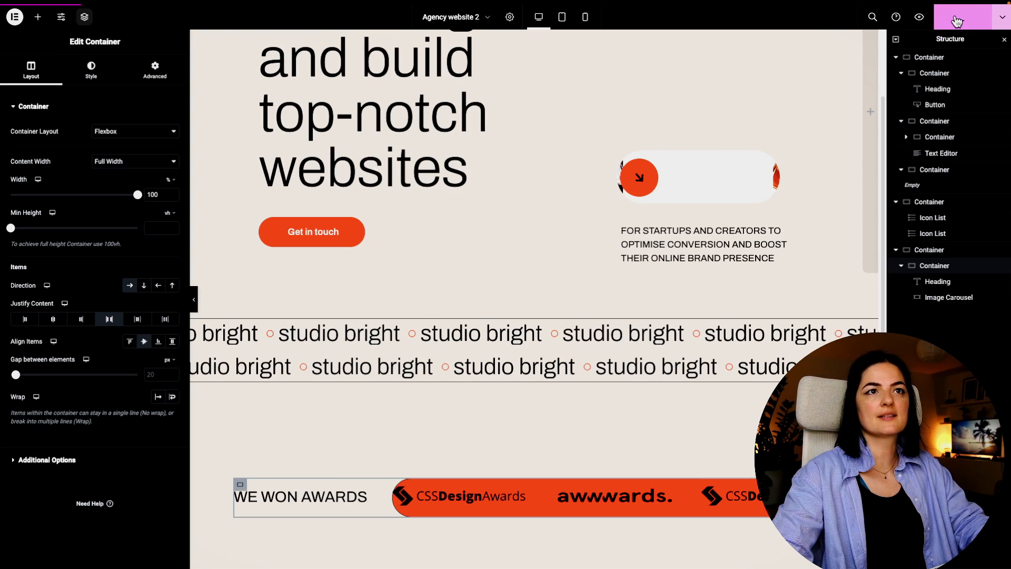
pyautogui.click(920, 17)
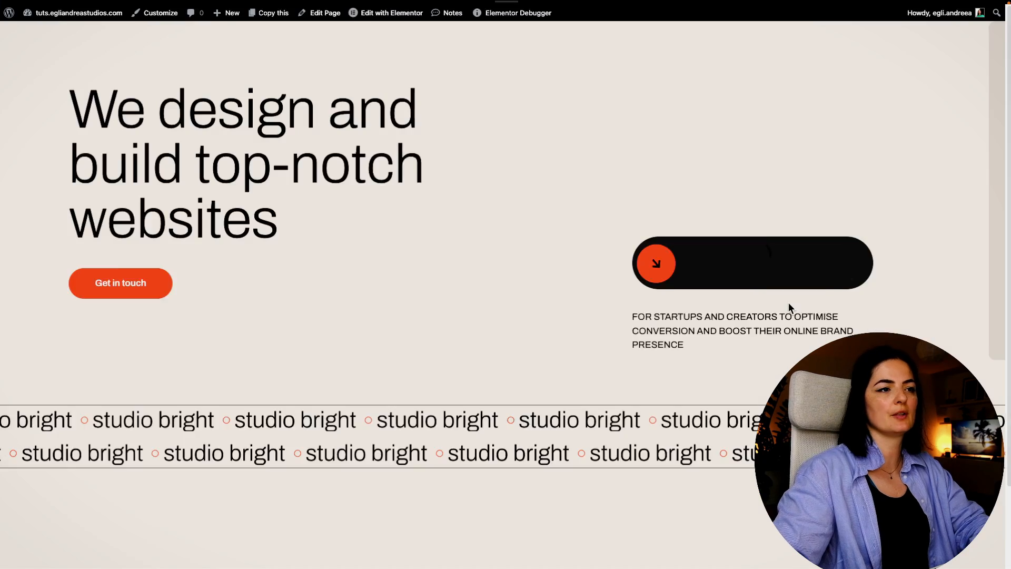
pyautogui.scroll(-2, 789, 307)
pyautogui.scroll(2, 789, 307)
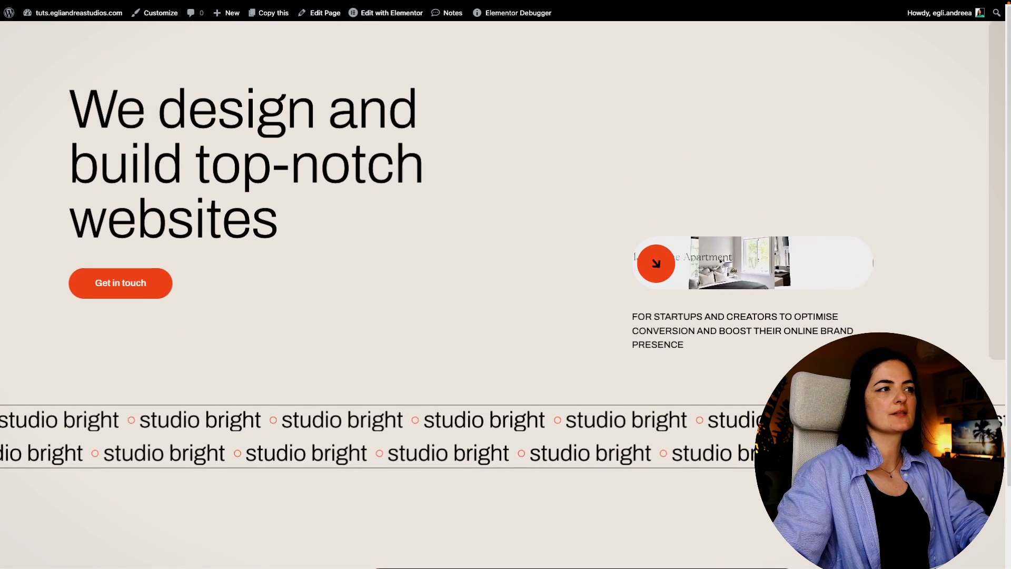
pyautogui.scroll(-2, 506, 284)
pyautogui.scroll(2, 506, 284)
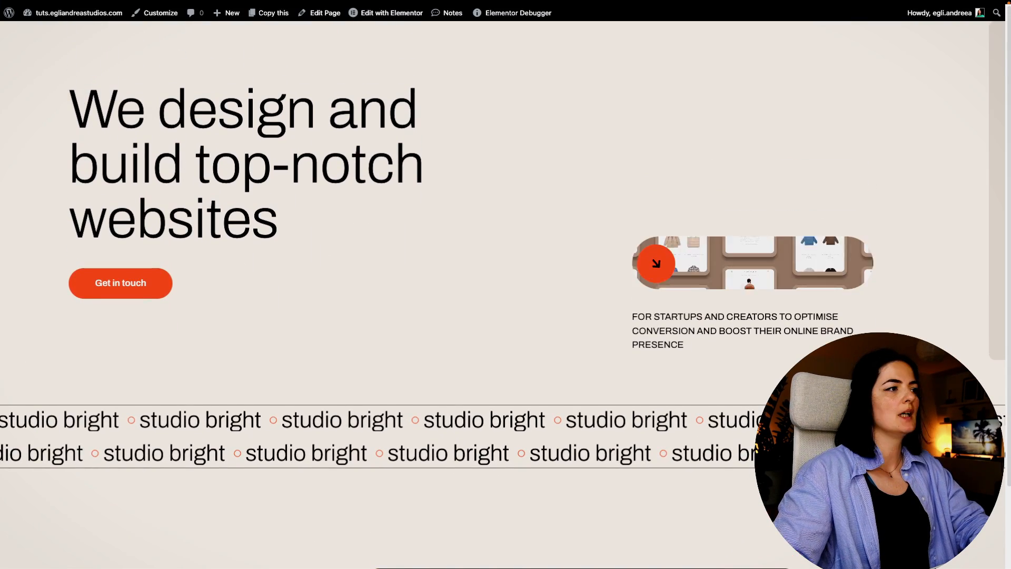
pyautogui.moveTo(43, 468)
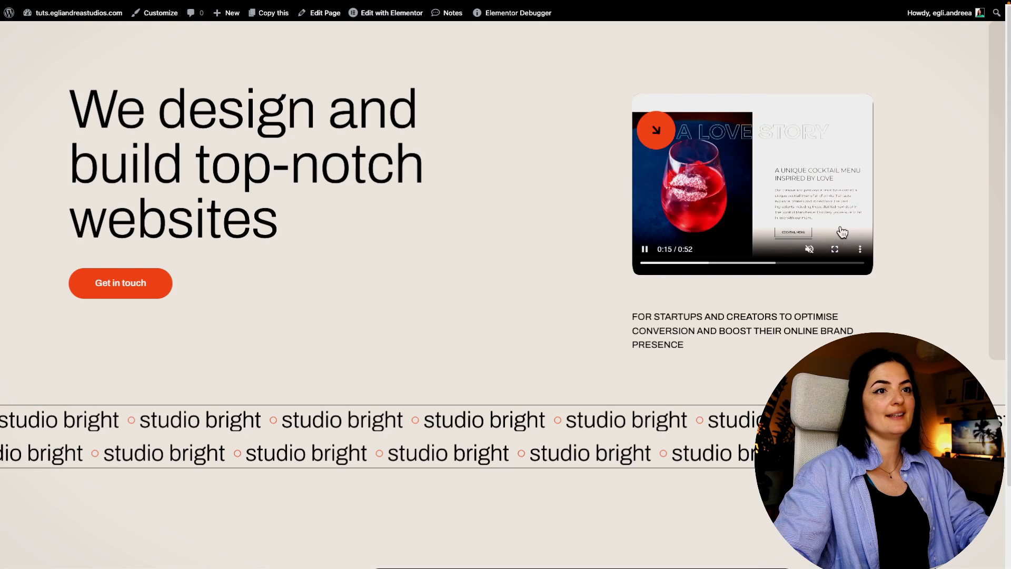
pyautogui.moveTo(752, 223)
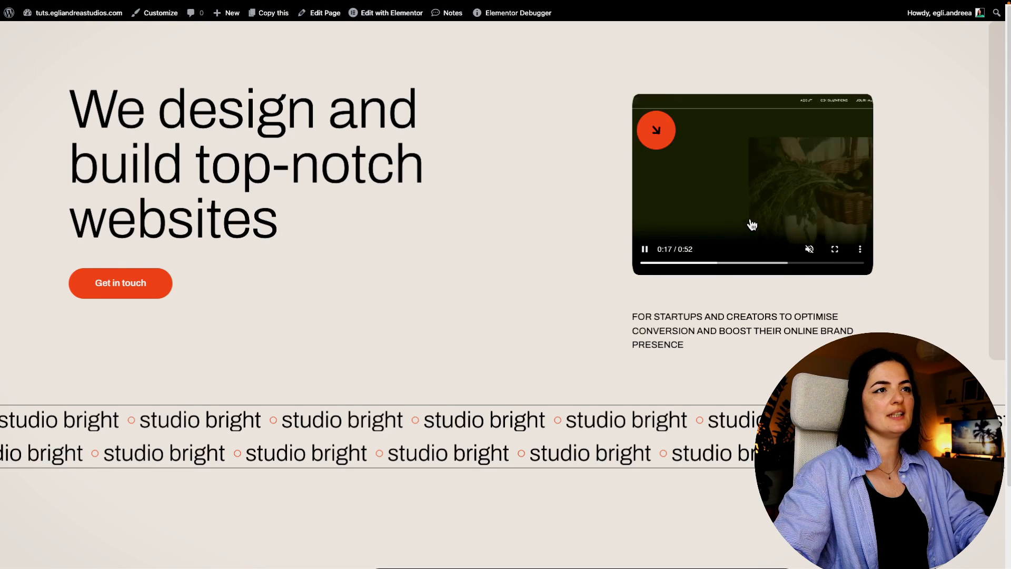
# Add a new container with a column direction below the awards section.
pyautogui.moveTo(1, 447)
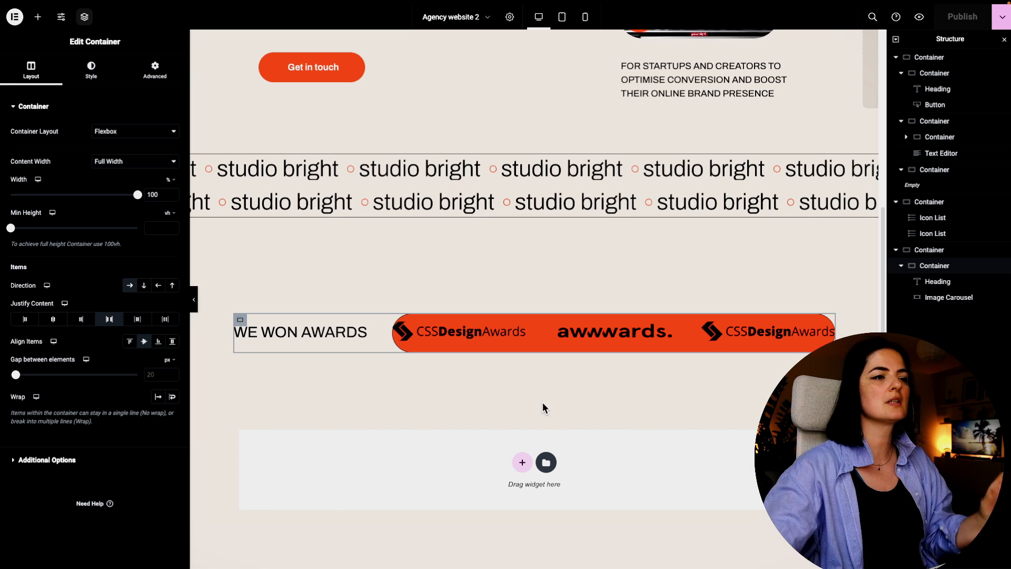
pyautogui.click(522, 463)
pyautogui.click(501, 496)
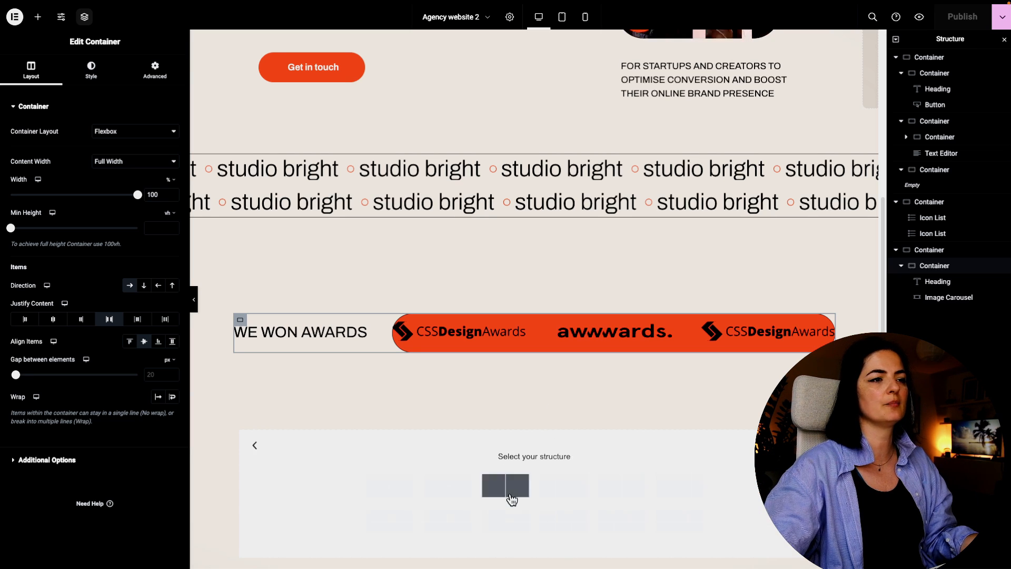
pyautogui.click(509, 492)
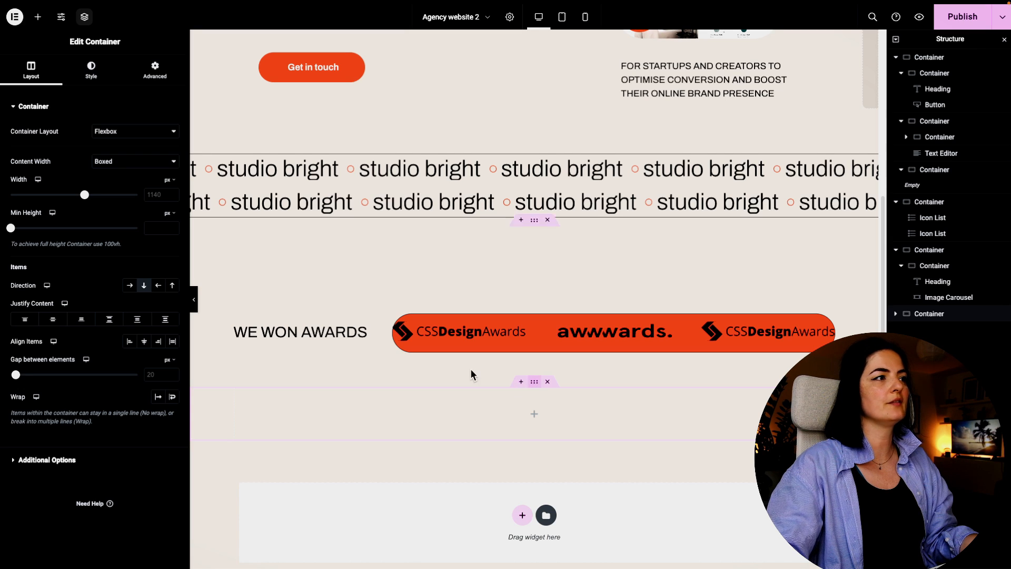
# Set the new container's content width to Full Width and its minimum height to 72 vh.
pyautogui.click(128, 161)
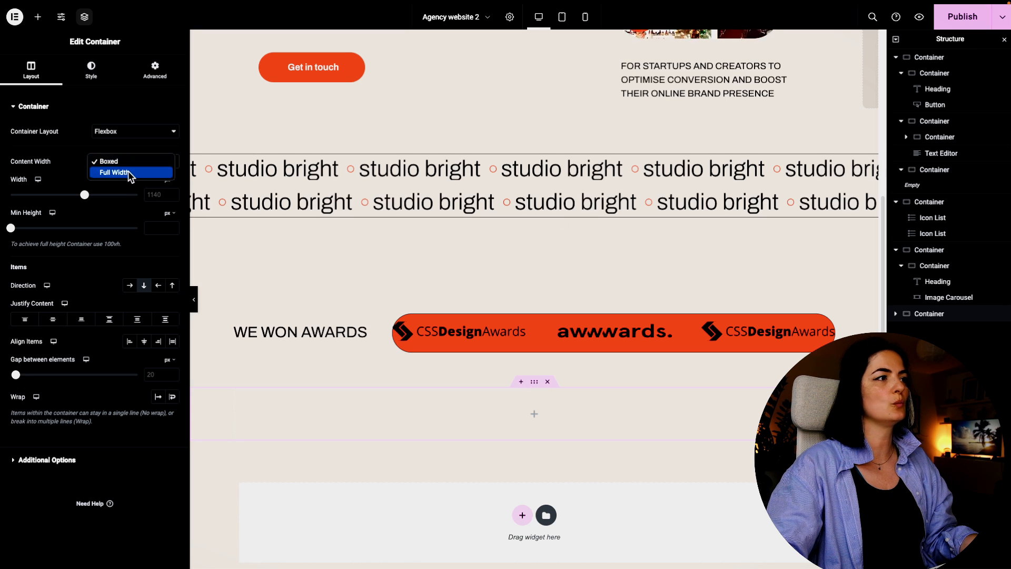
pyautogui.click(128, 172)
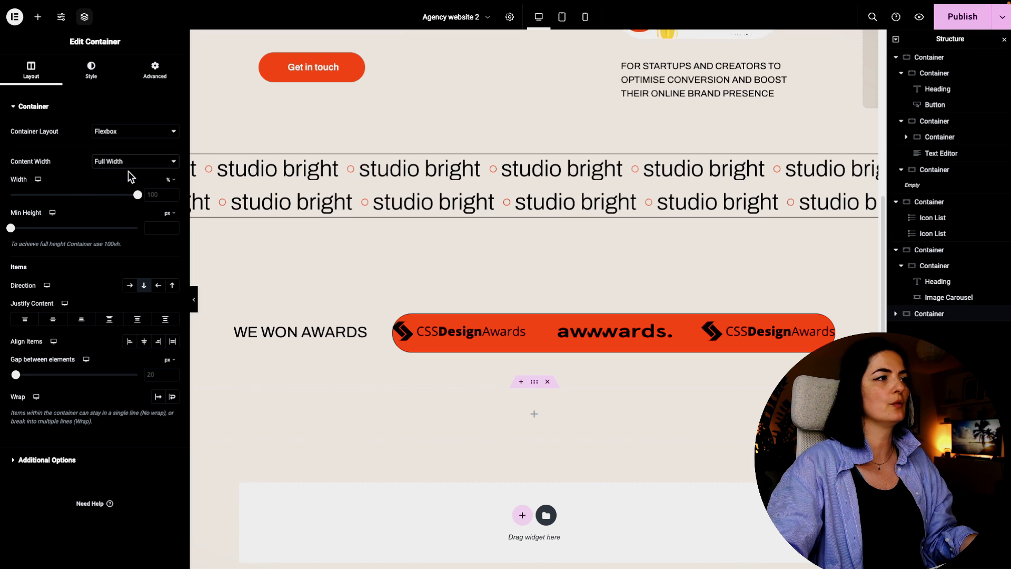
pyautogui.click(169, 213)
pyautogui.click(168, 258)
pyautogui.click(160, 229)
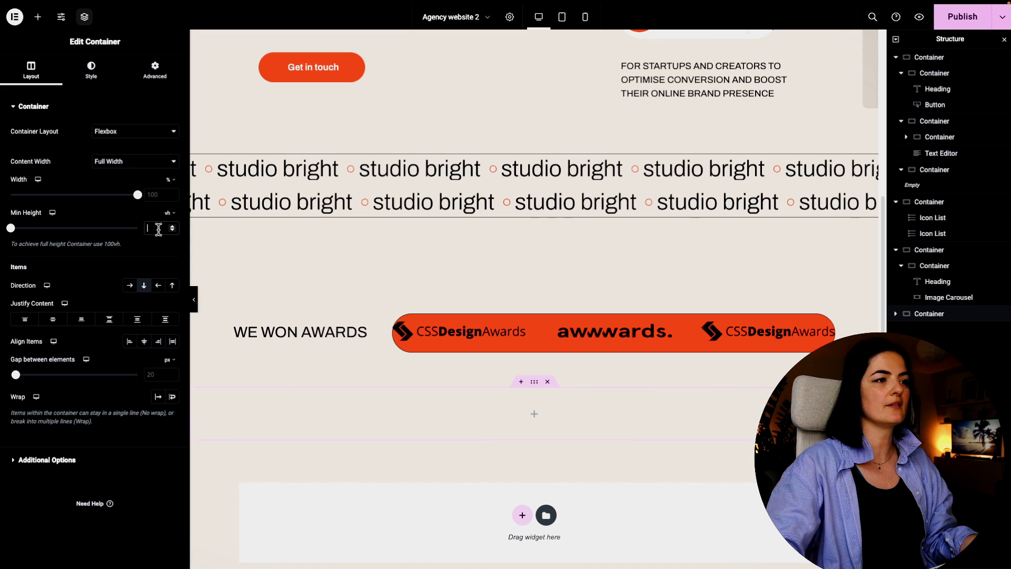
pyautogui.write('75')
pyautogui.scroll(-5, 570, 345)
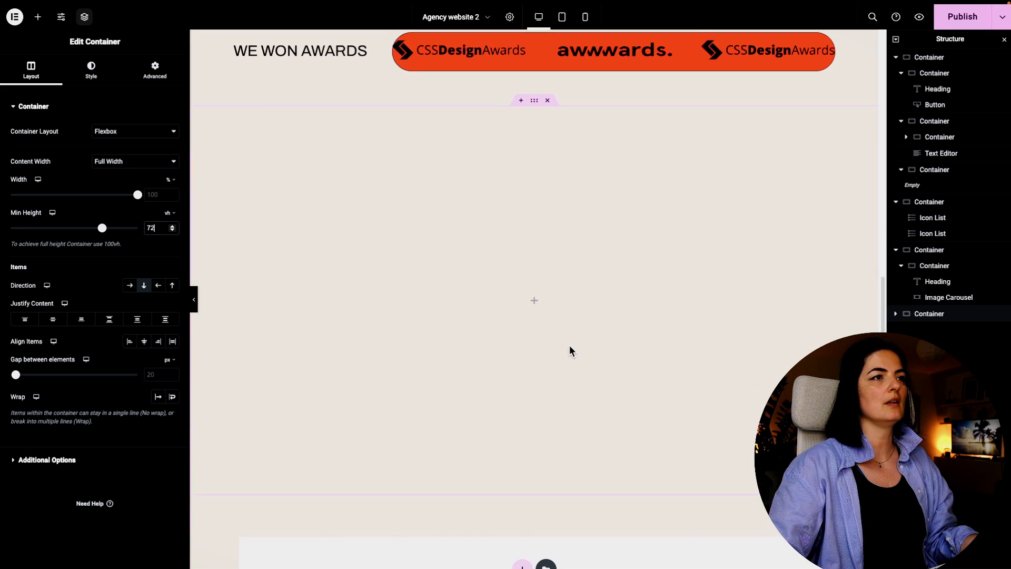
# Center the new container's contents on both axes through Justify Content and Align Items.
pyautogui.click(532, 302)
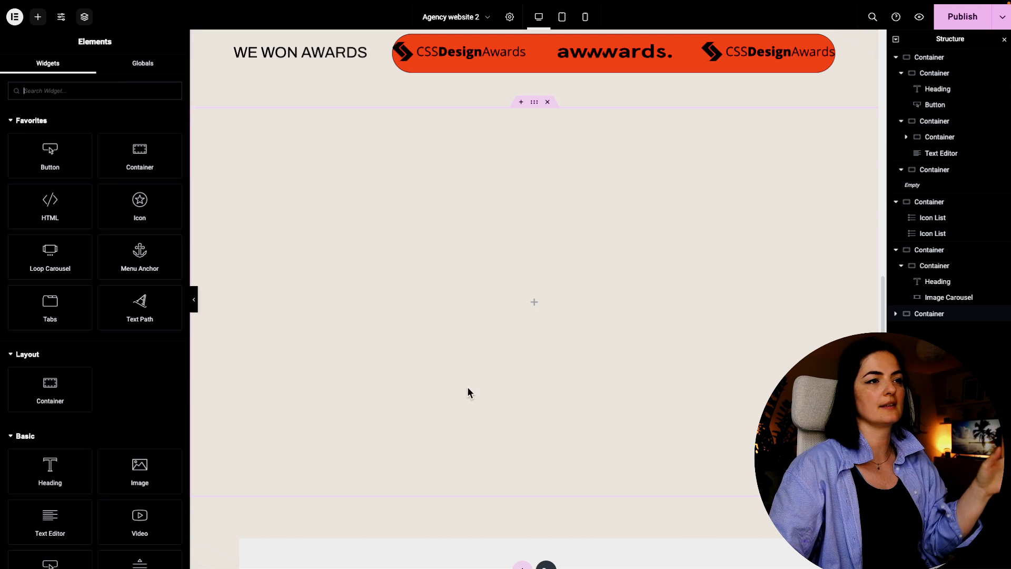
pyautogui.click(534, 102)
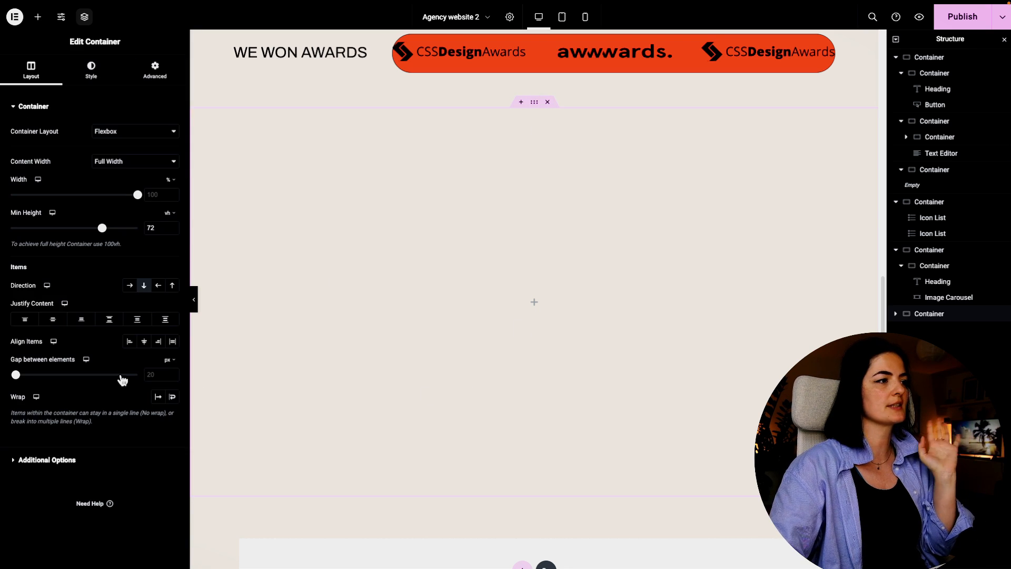
pyautogui.click(52, 319)
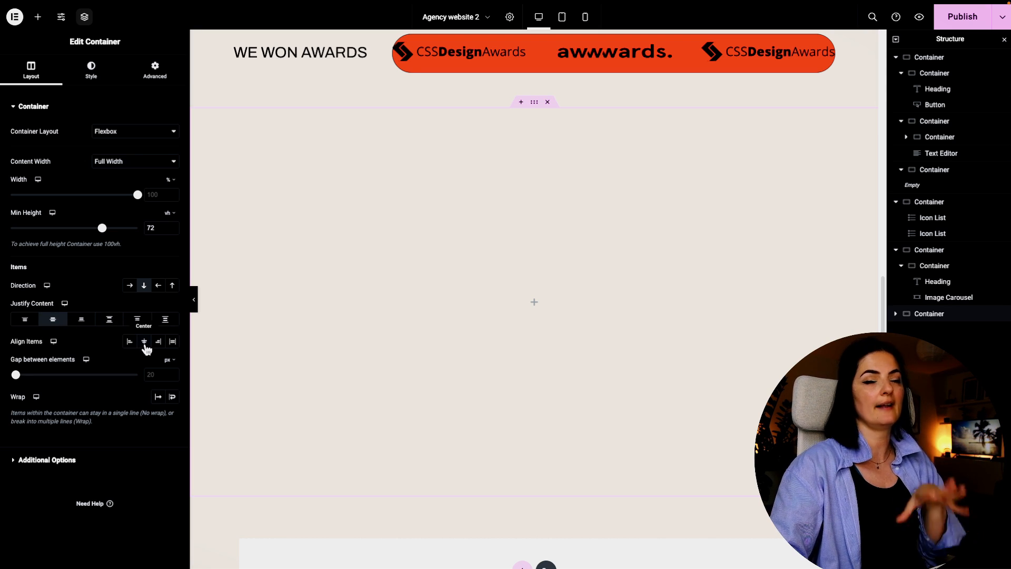
pyautogui.click(144, 341)
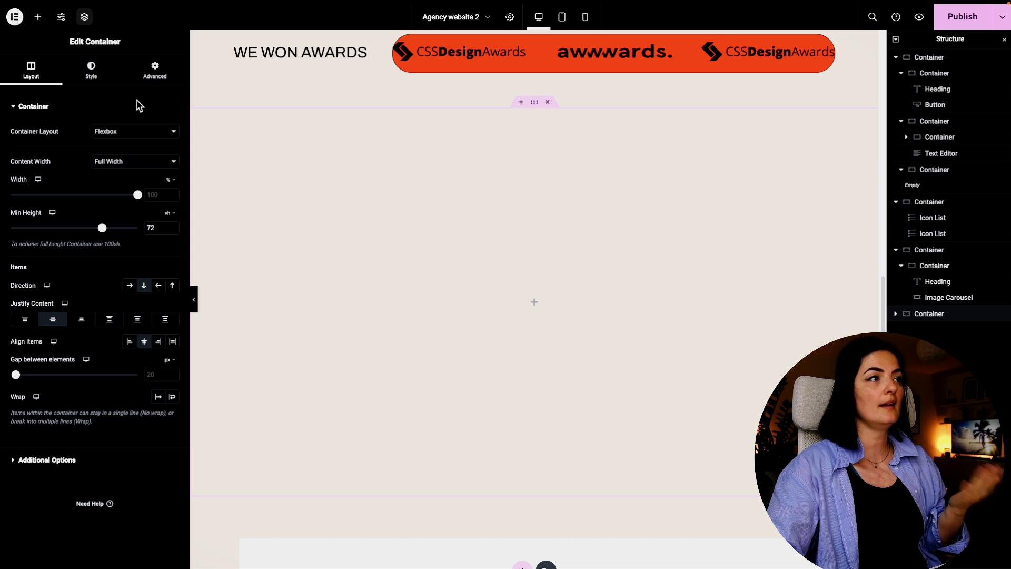
# Give the new container a solid background in the global color light sand.
pyautogui.click(152, 79)
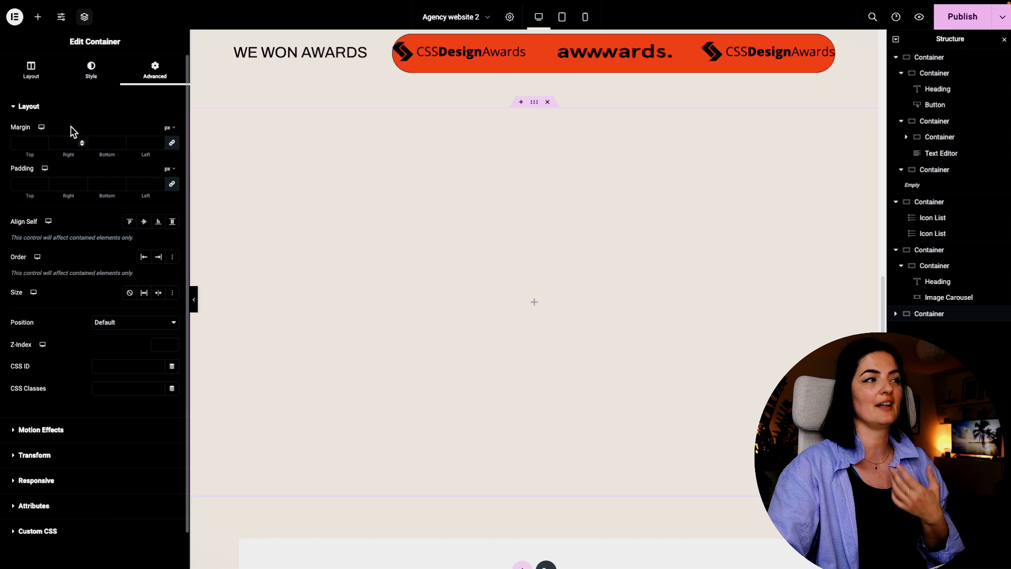
pyautogui.click(90, 73)
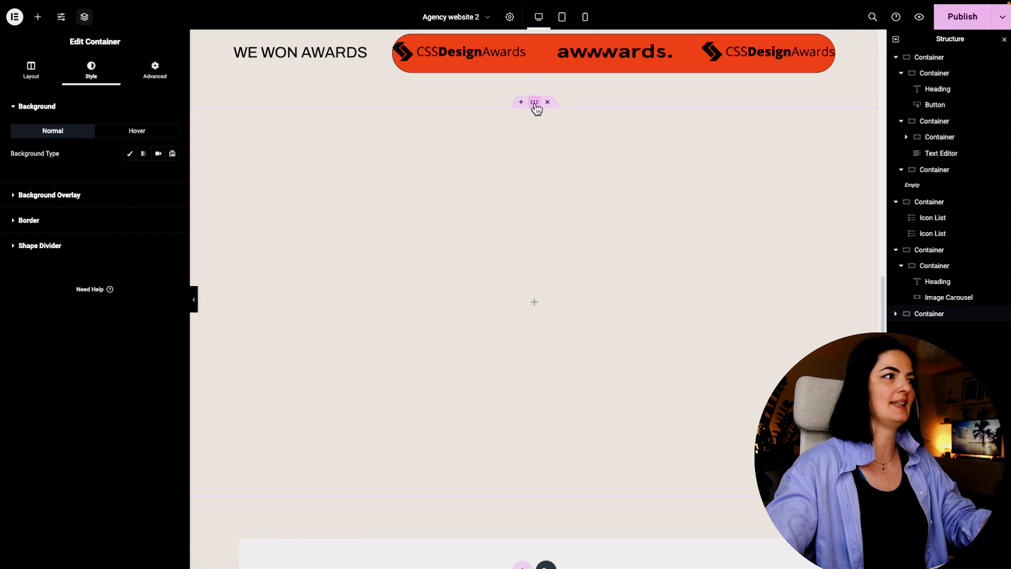
pyautogui.click(129, 160)
pyautogui.click(158, 175)
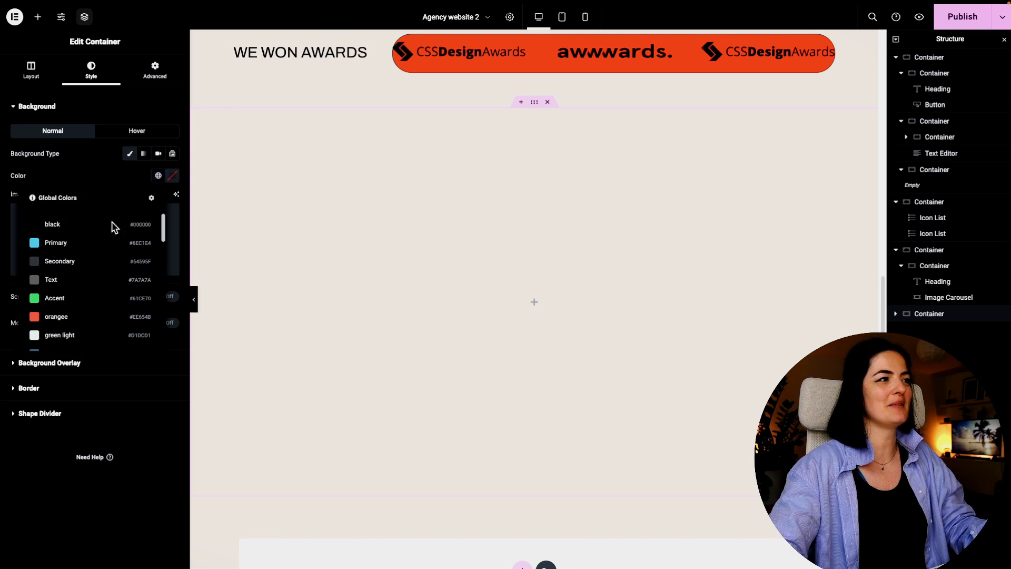
pyautogui.scroll(-5, 91, 295)
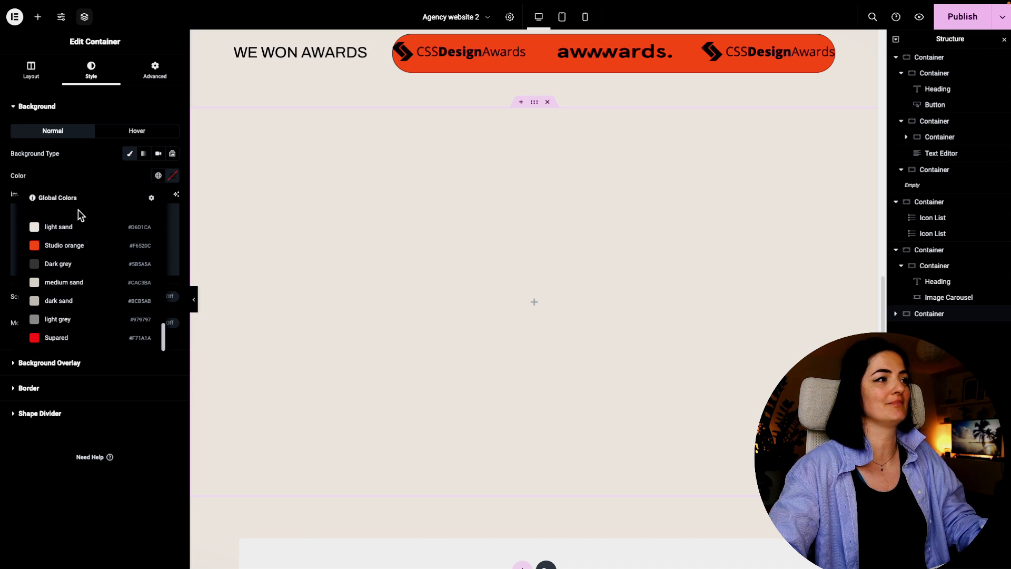
pyautogui.click(67, 227)
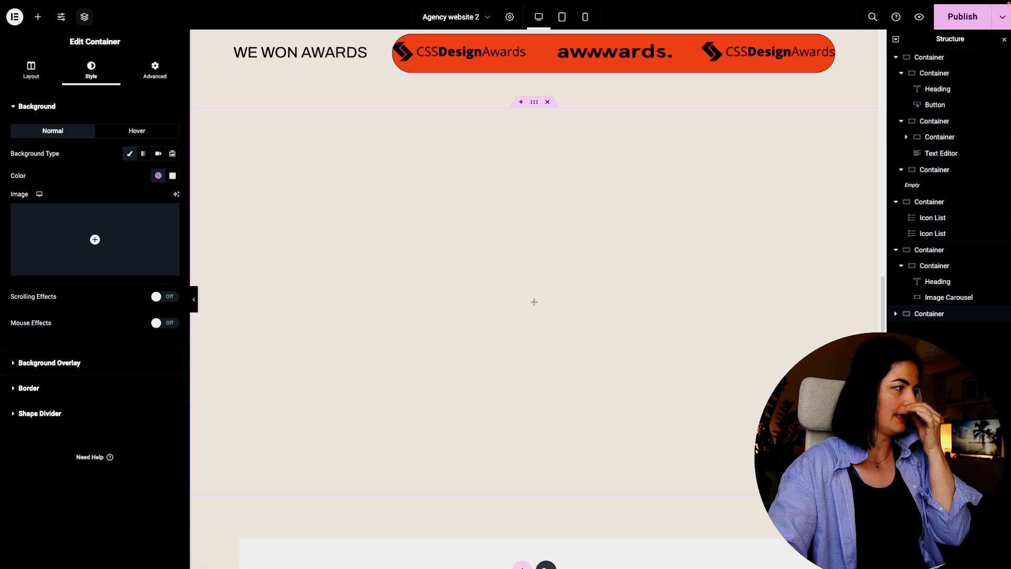
pyautogui.scroll(-1, 307, 312)
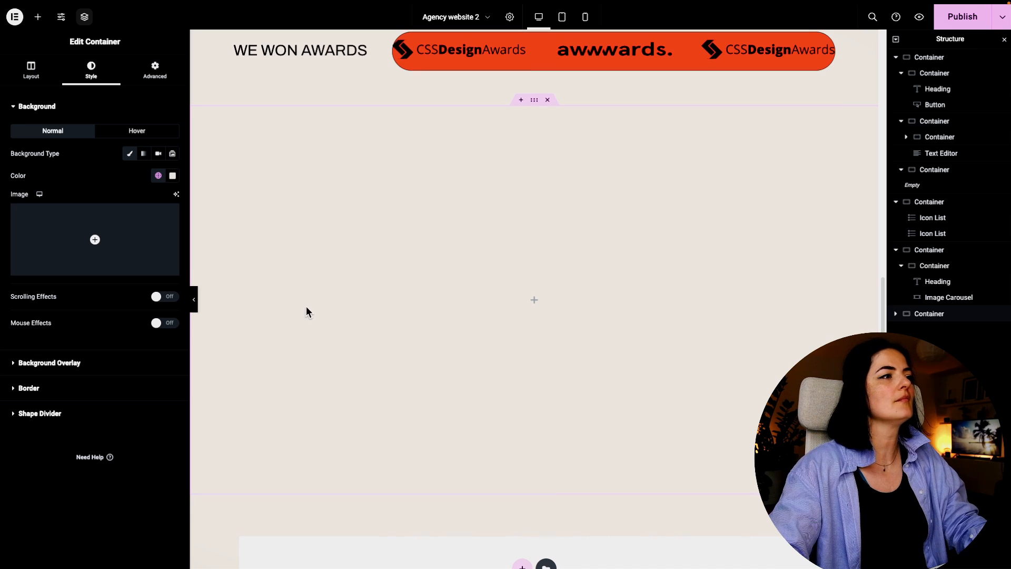
# Nest a container inside the light sand container and set its content width to Full Width.
pyautogui.click(38, 17)
pyautogui.moveTo(46, 385); pyautogui.dragTo(459, 314)
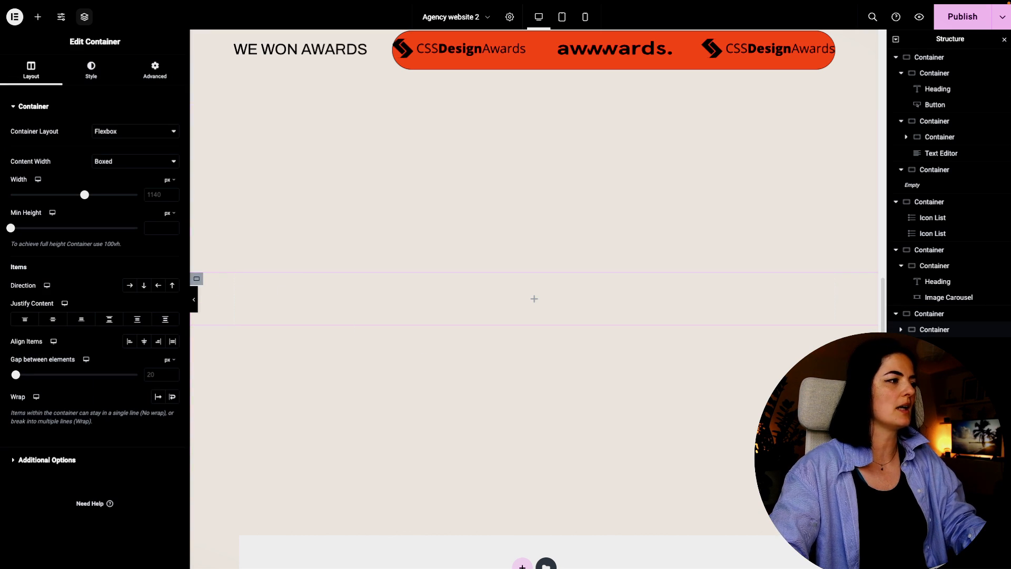
pyautogui.click(137, 161)
pyautogui.click(171, 213)
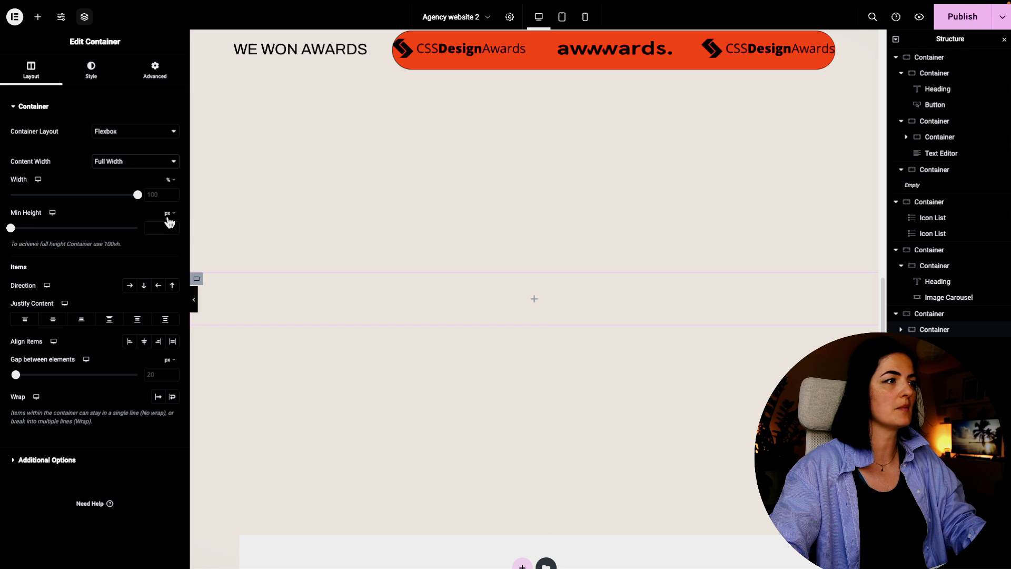
# Set the nested container's minimum height to 75 vh and its width to 90%.
pyautogui.click(168, 213)
pyautogui.click(168, 263)
pyautogui.click(153, 227)
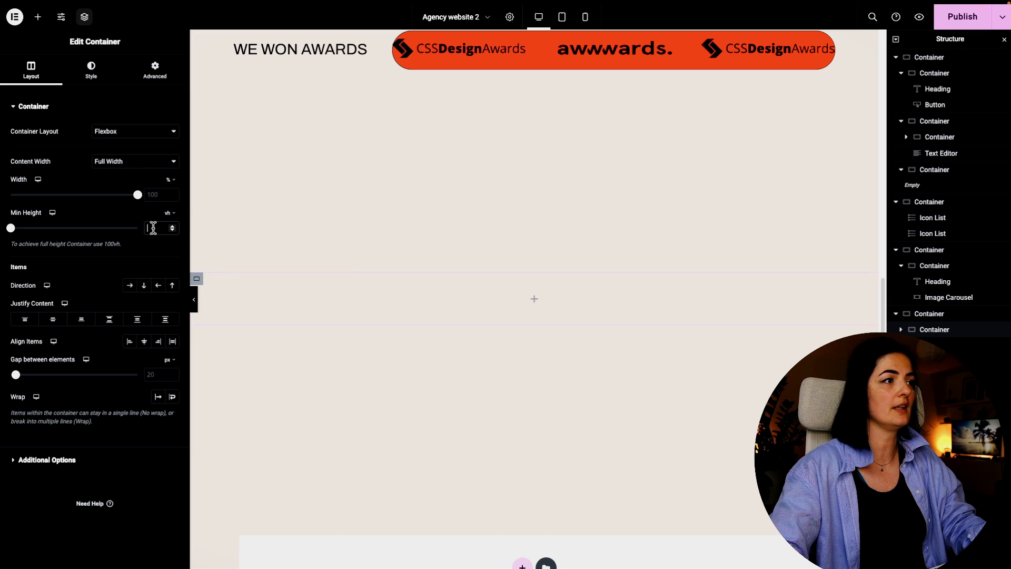
pyautogui.write('75')
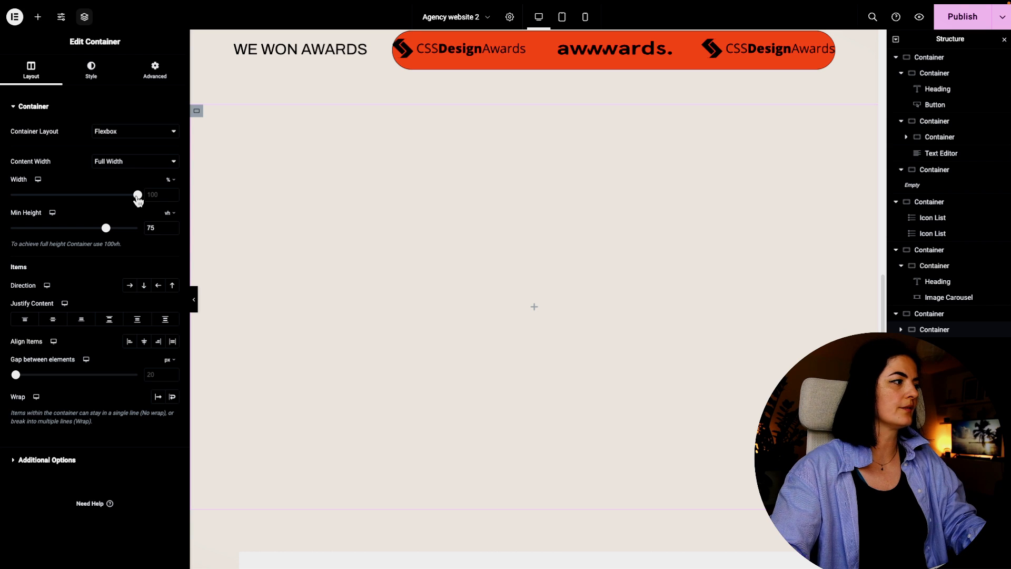
pyautogui.moveTo(138, 199); pyautogui.dragTo(125, 196)
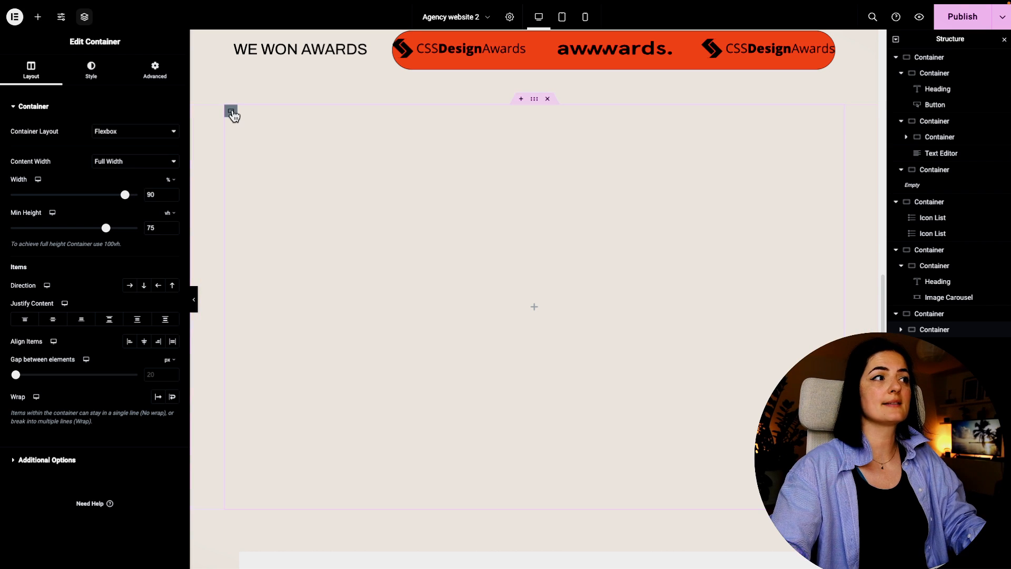
# Apply the global color medium sand as the nested container's background.
pyautogui.click(92, 70)
pyautogui.click(158, 176)
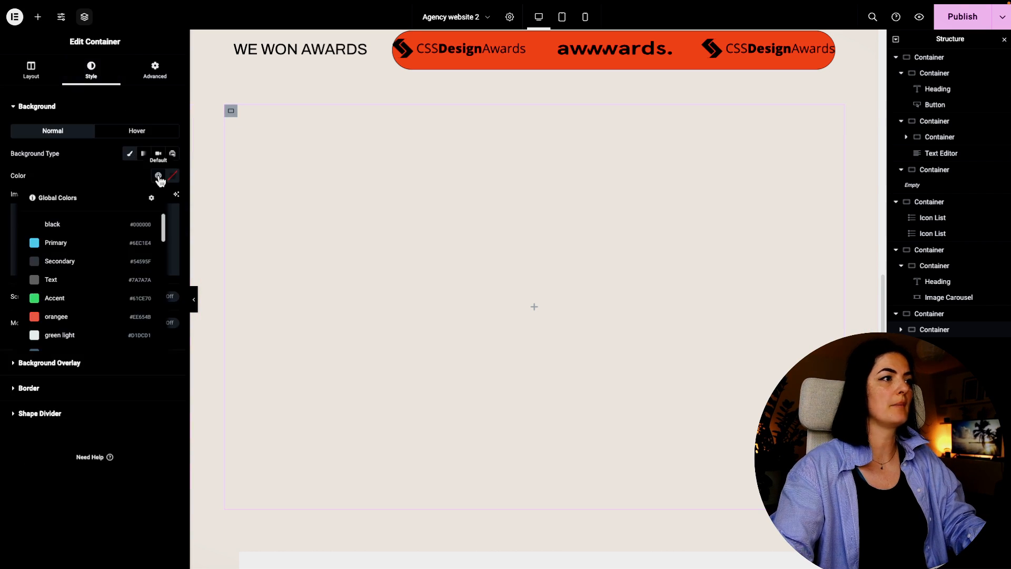
pyautogui.scroll(-6, 119, 321)
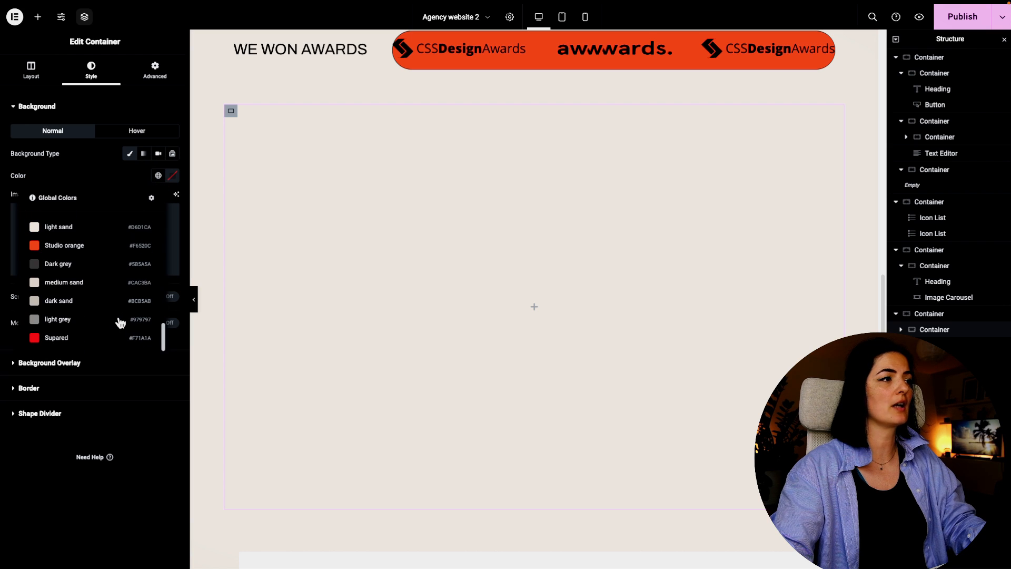
pyautogui.click(71, 281)
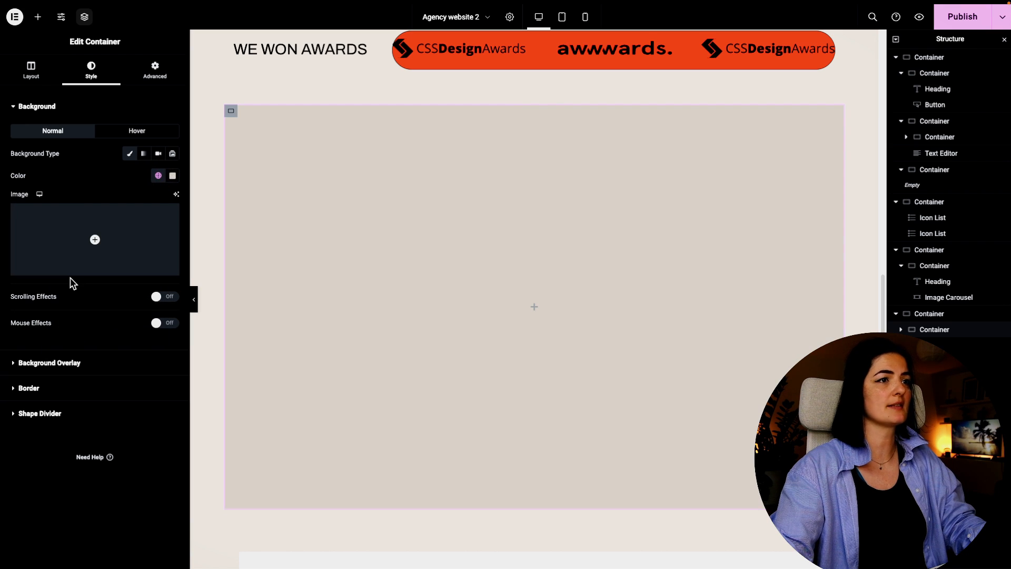
# Round all corners of the nested container with a 30 px border radius.
pyautogui.scroll(1, 449, 356)
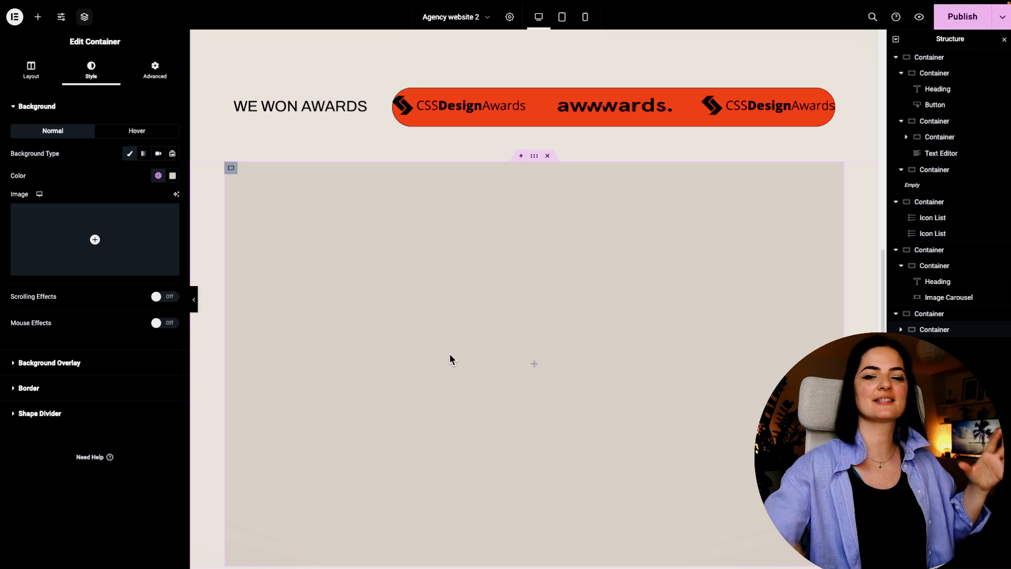
pyautogui.scroll(9, 442, 383)
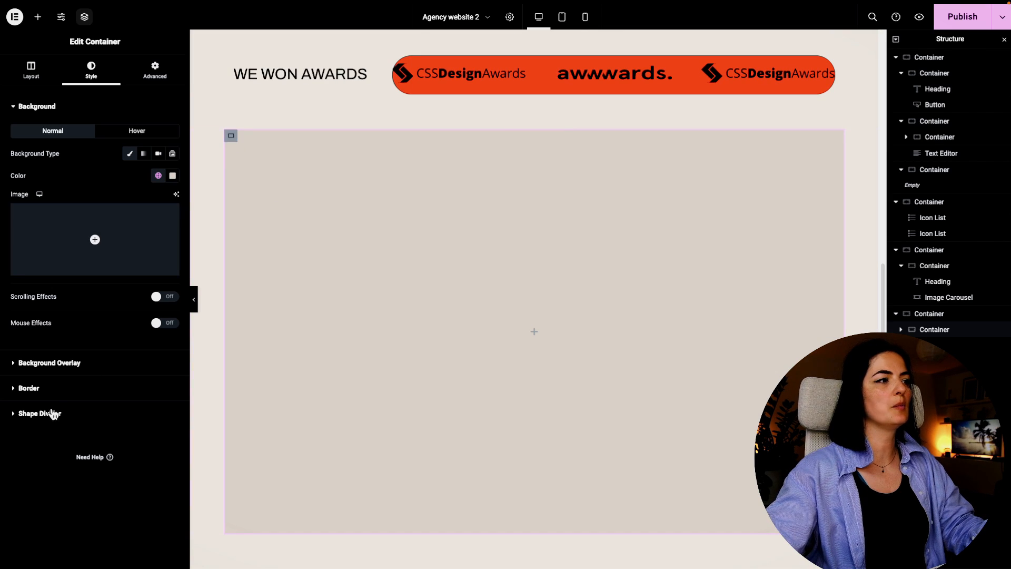
pyautogui.click(57, 381)
pyautogui.click(26, 248)
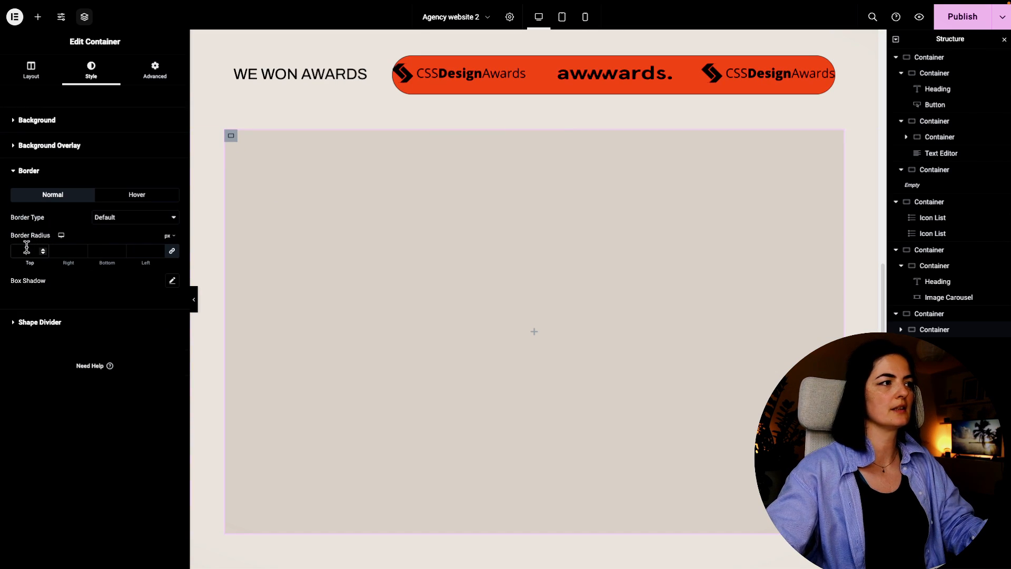
pyautogui.write('30')
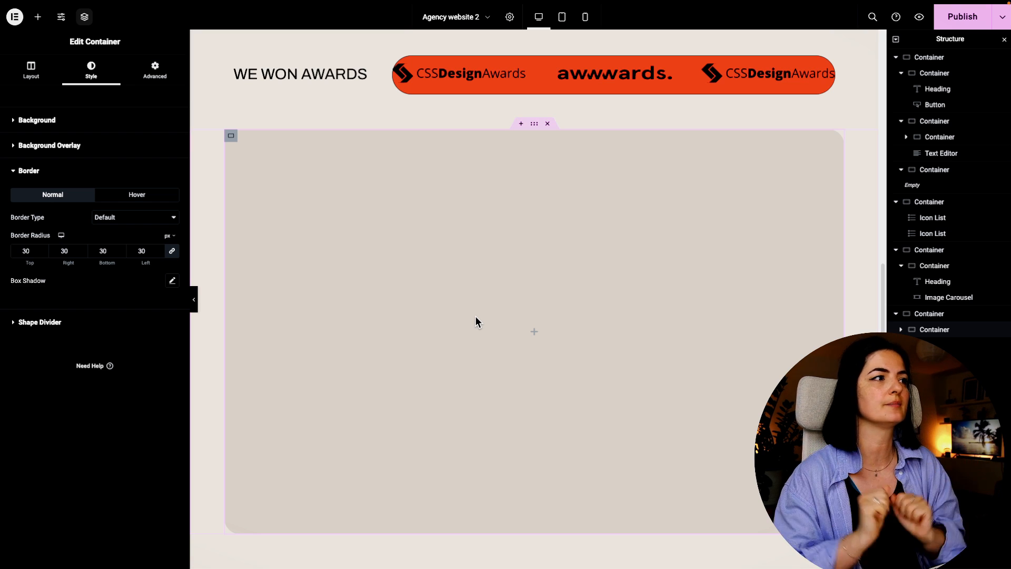
# Copy the WE WON AWARDS heading and paste it into the nested container.
pyautogui.scroll(1, 412, 214)
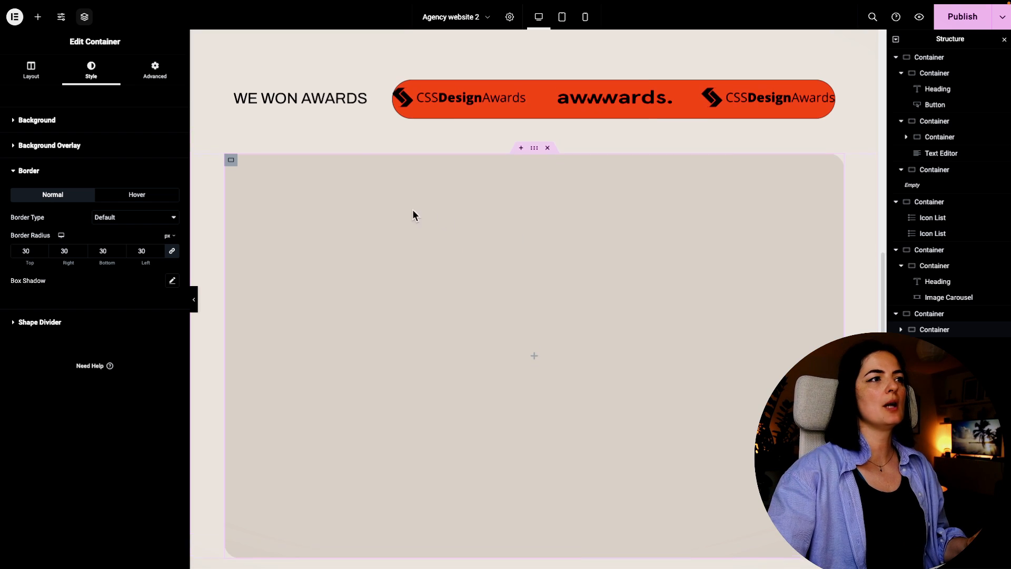
pyautogui.rightClick(374, 109)
pyautogui.click(401, 154)
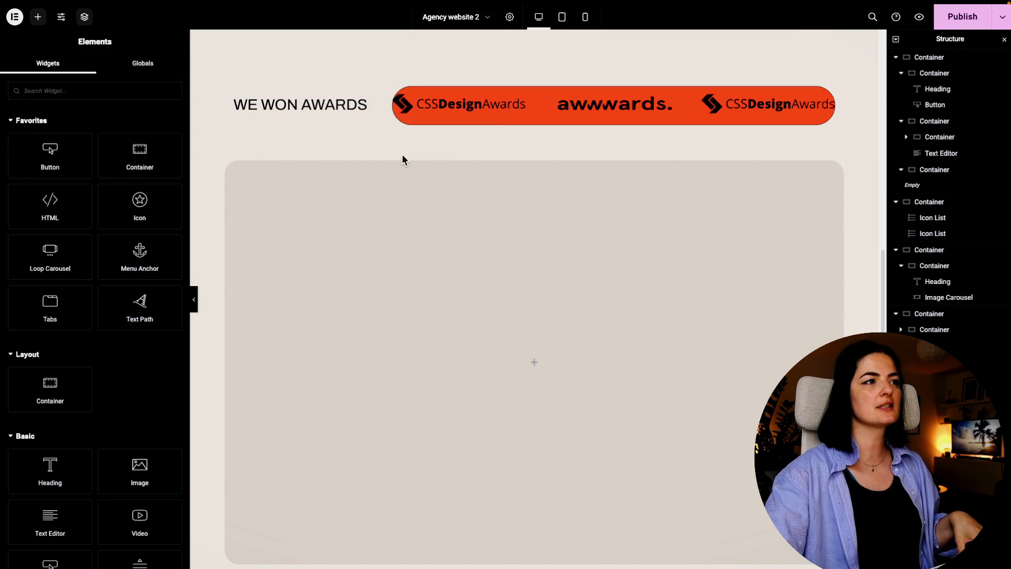
pyautogui.rightClick(526, 221)
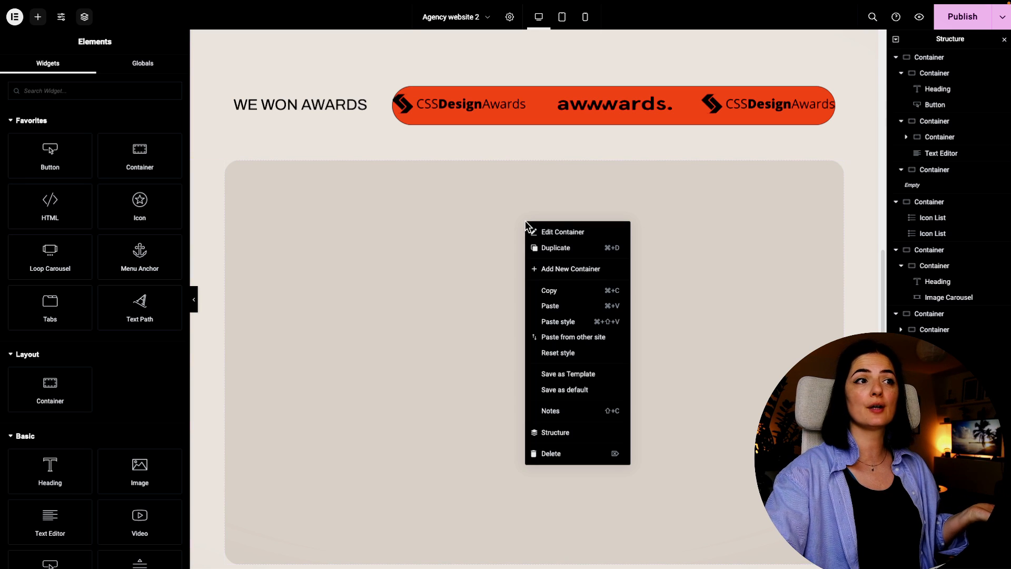
pyautogui.click(550, 306)
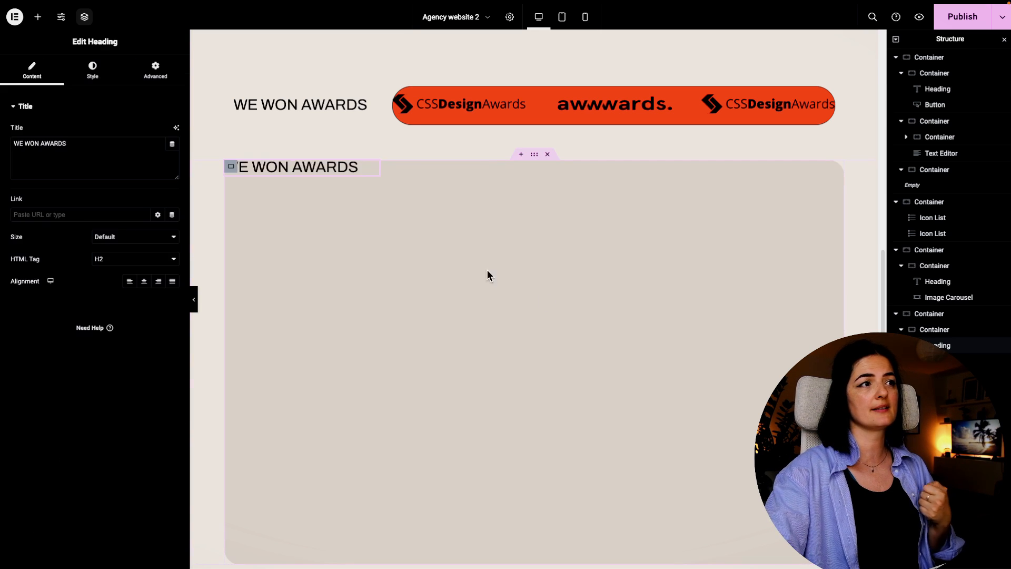
# Reset the nested container's heading to the default width and centre its self-alignment.
pyautogui.click(535, 159)
pyautogui.click(33, 69)
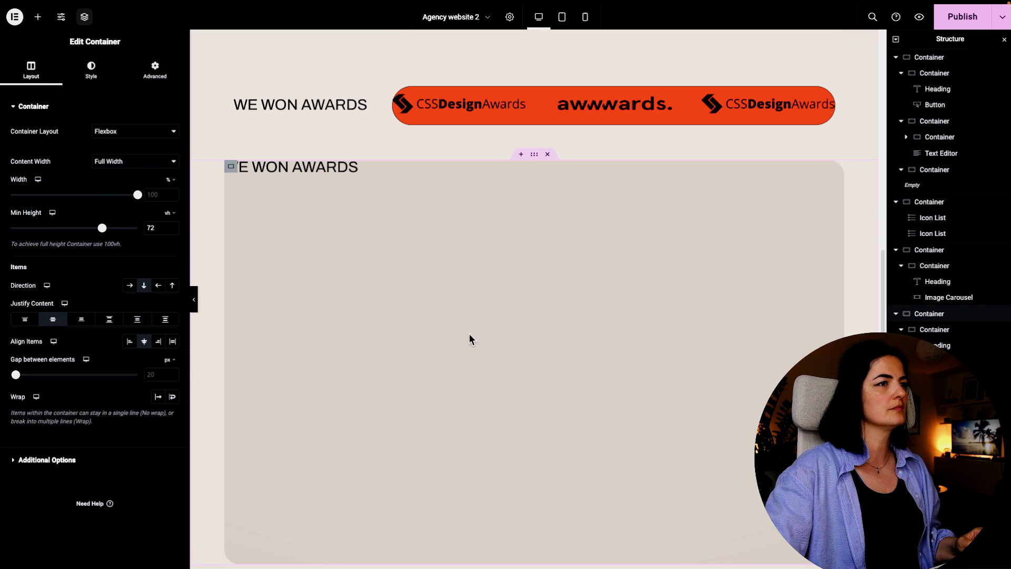
pyautogui.click(318, 166)
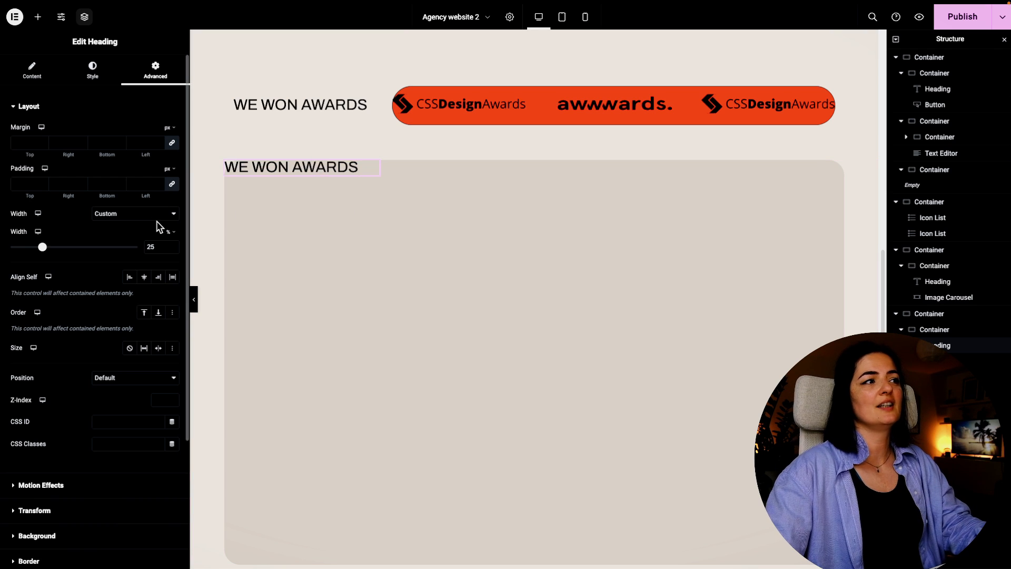
pyautogui.click(133, 214)
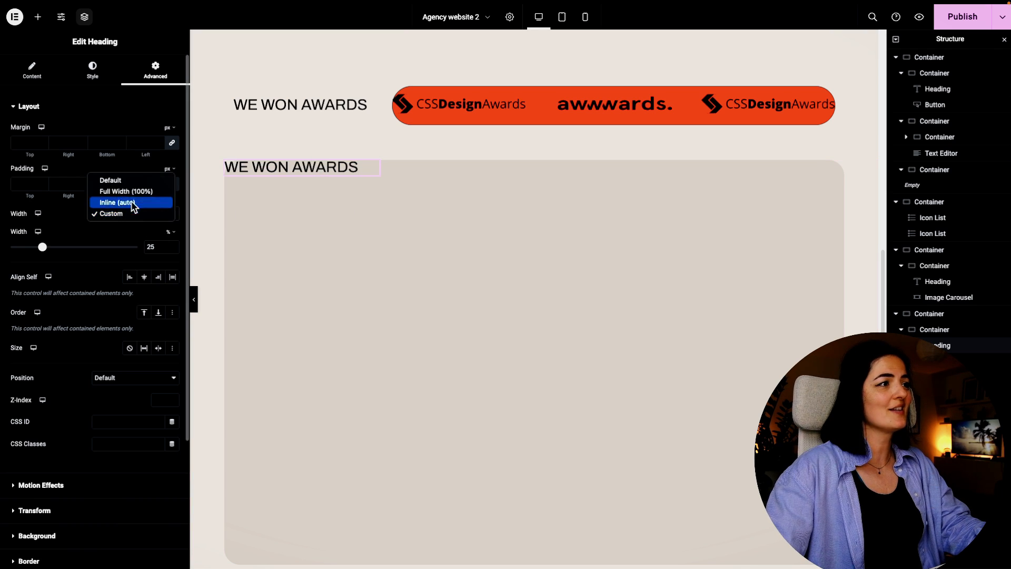
pyautogui.click(129, 181)
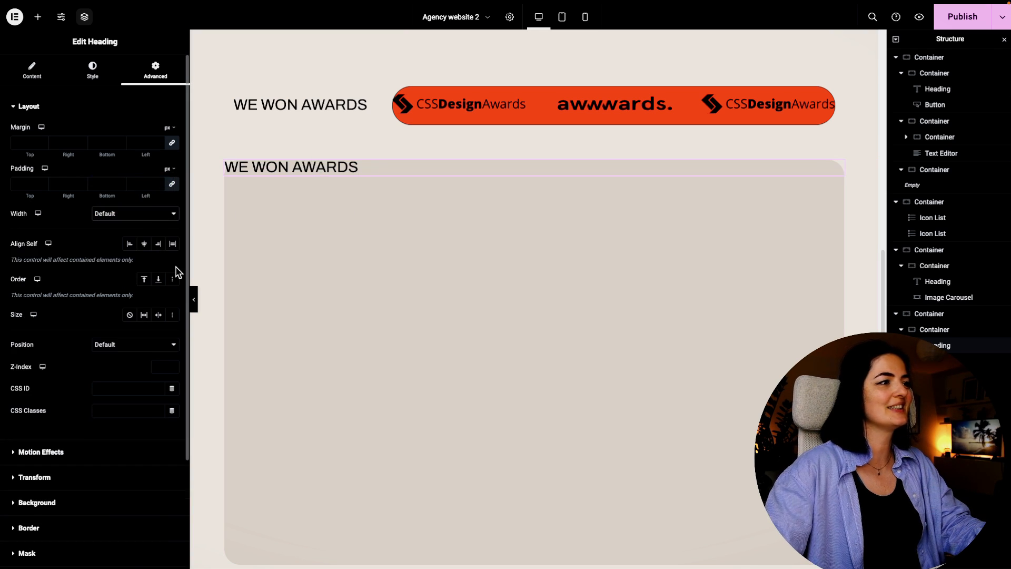
pyautogui.click(144, 243)
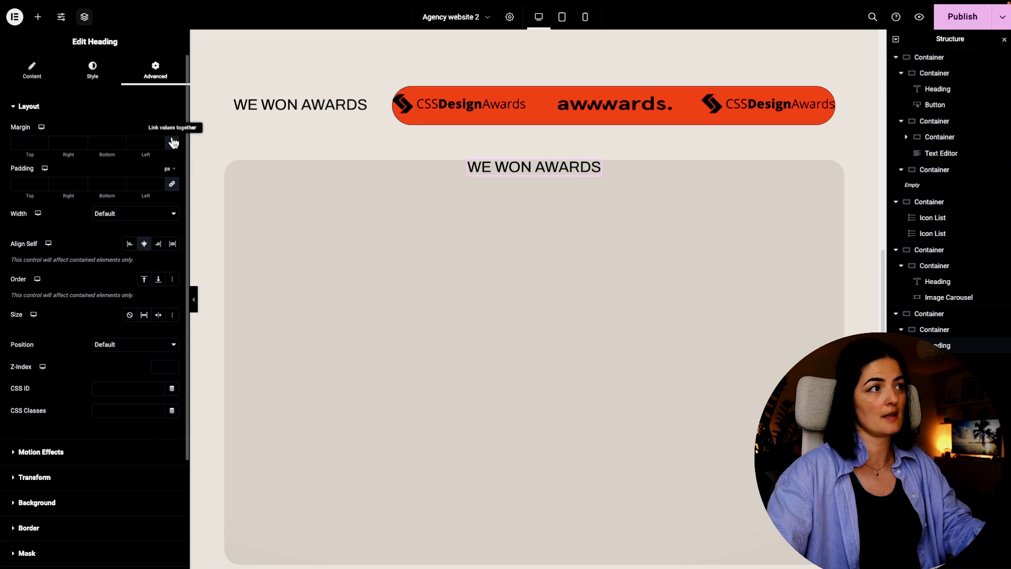
# Give the nested container's heading a 100 px top margin only, with the margin values unlinked.
pyautogui.click(28, 143)
pyautogui.write('0')
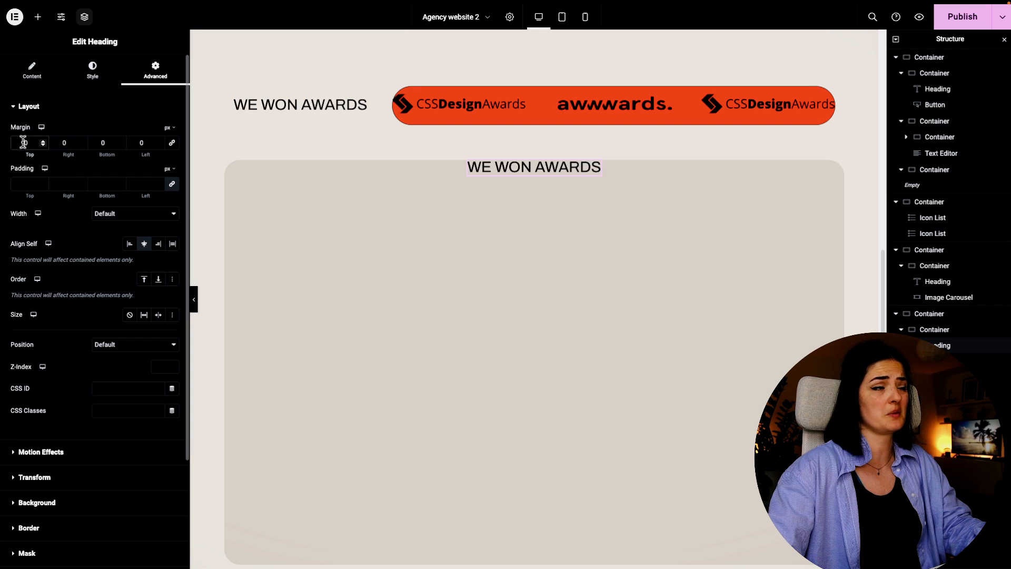
pyautogui.write('100')
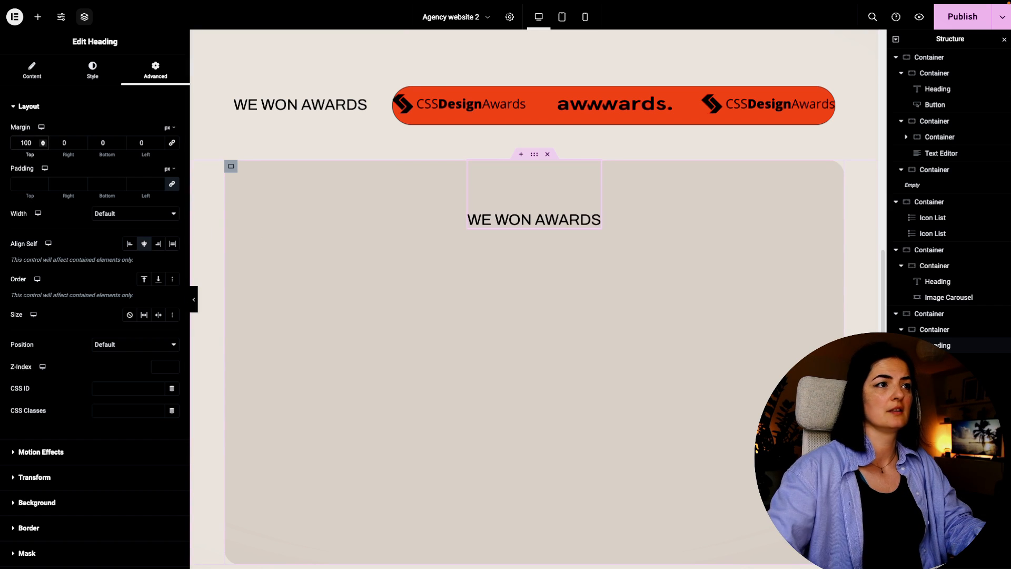
pyautogui.click(607, 303)
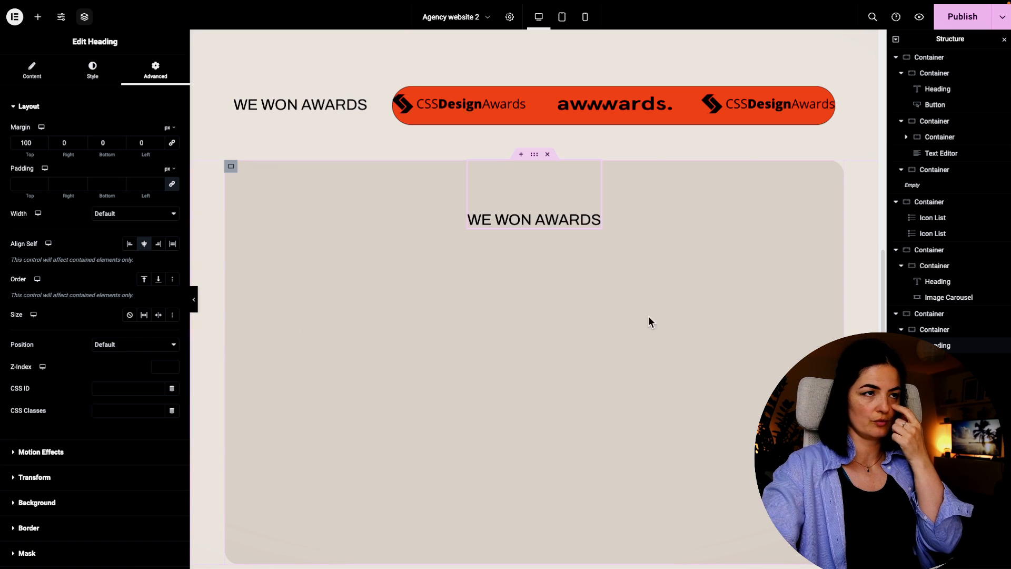
# Set the section's outer container padding to 100 px top and 100 px bottom, unlinked, and check the page spacing.
pyautogui.scroll(5, 635, 306)
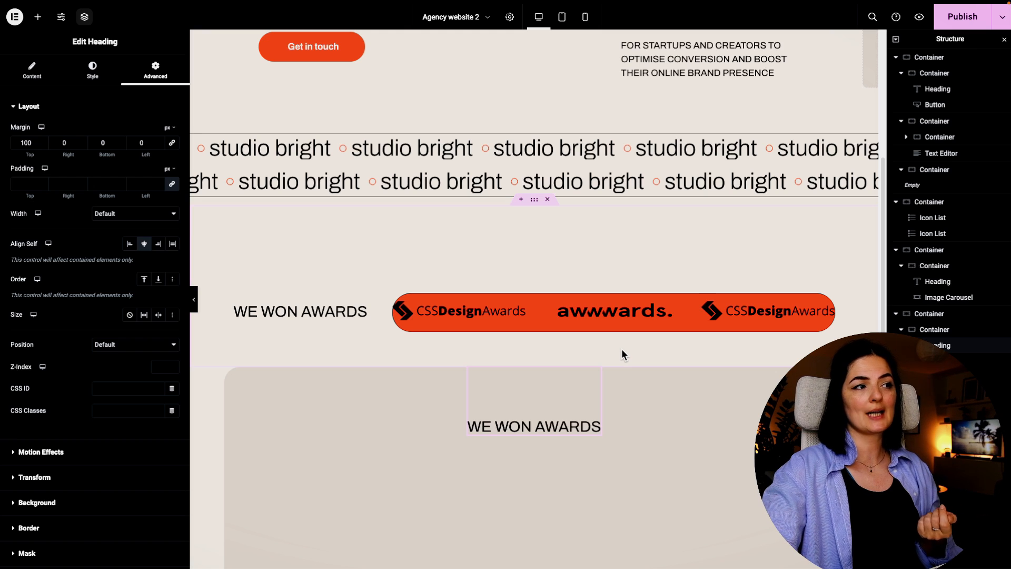
pyautogui.click(535, 363)
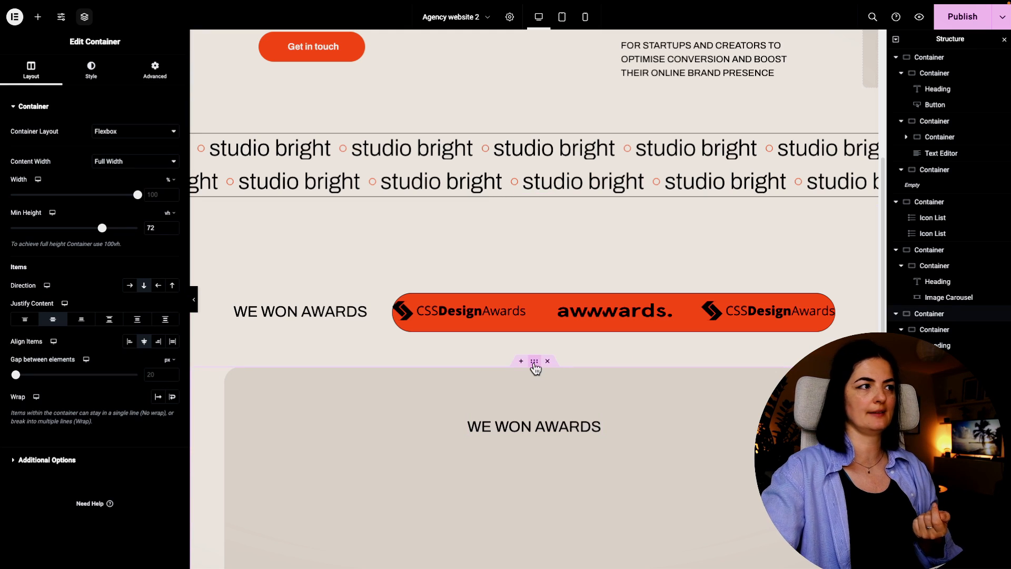
pyautogui.click(158, 70)
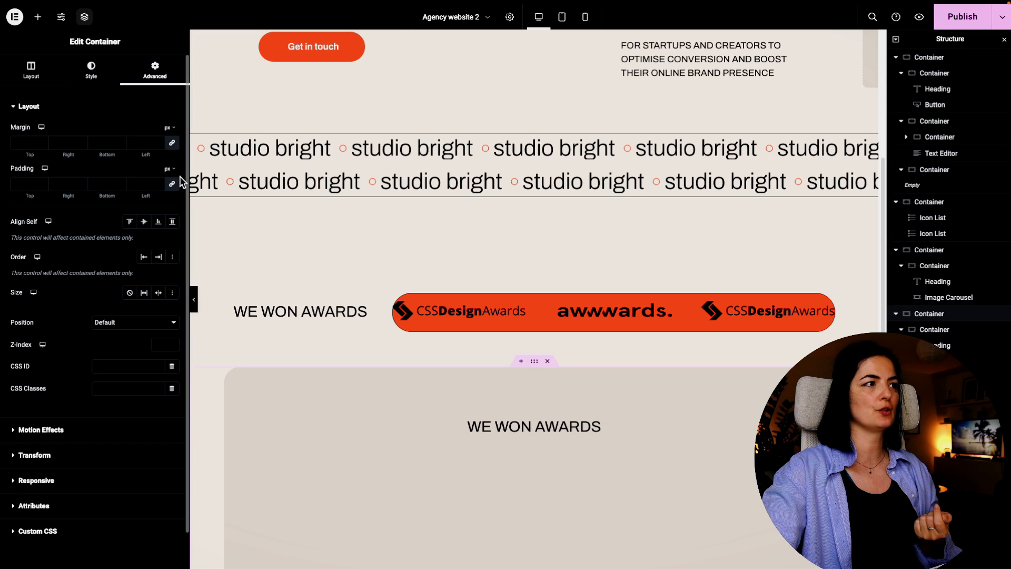
pyautogui.click(171, 184)
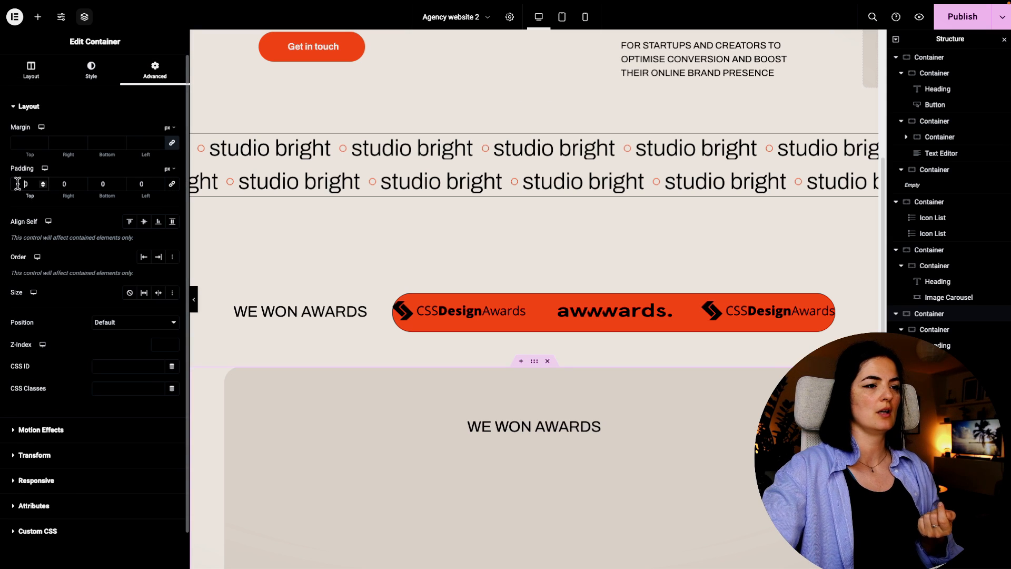
pyautogui.click(25, 184)
pyautogui.write('100')
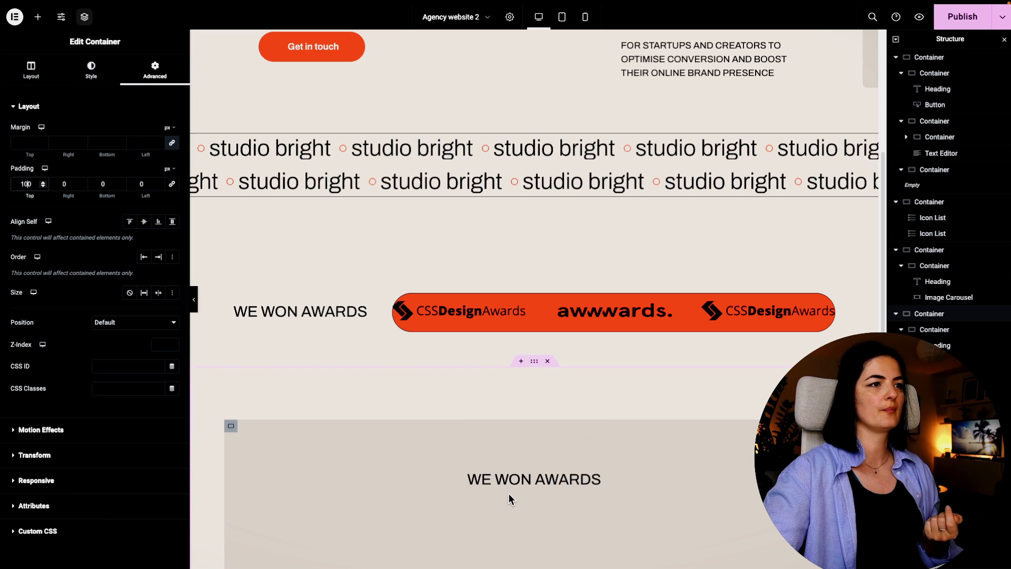
pyautogui.scroll(-7, 511, 489)
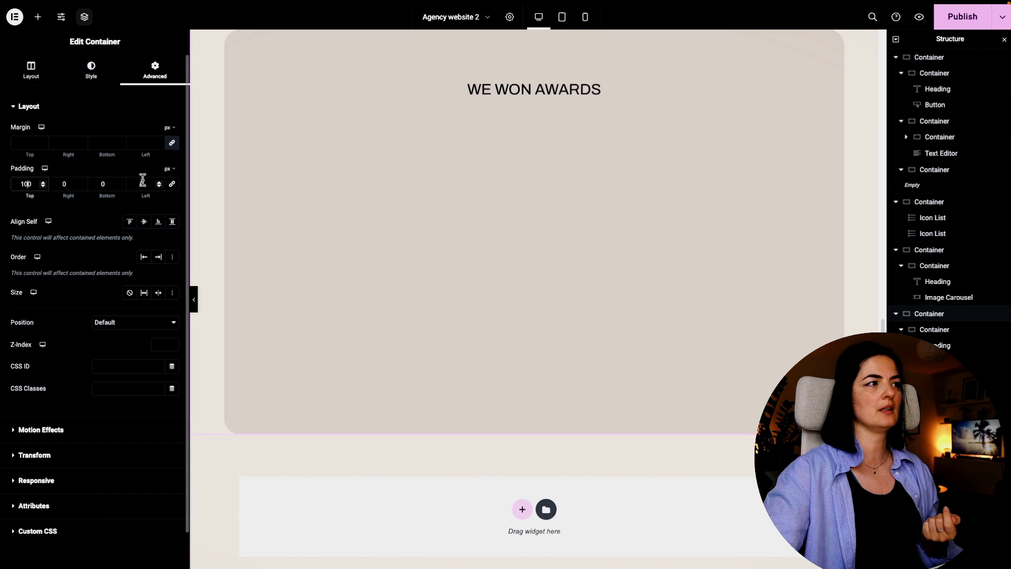
pyautogui.click(102, 184)
pyautogui.write('100')
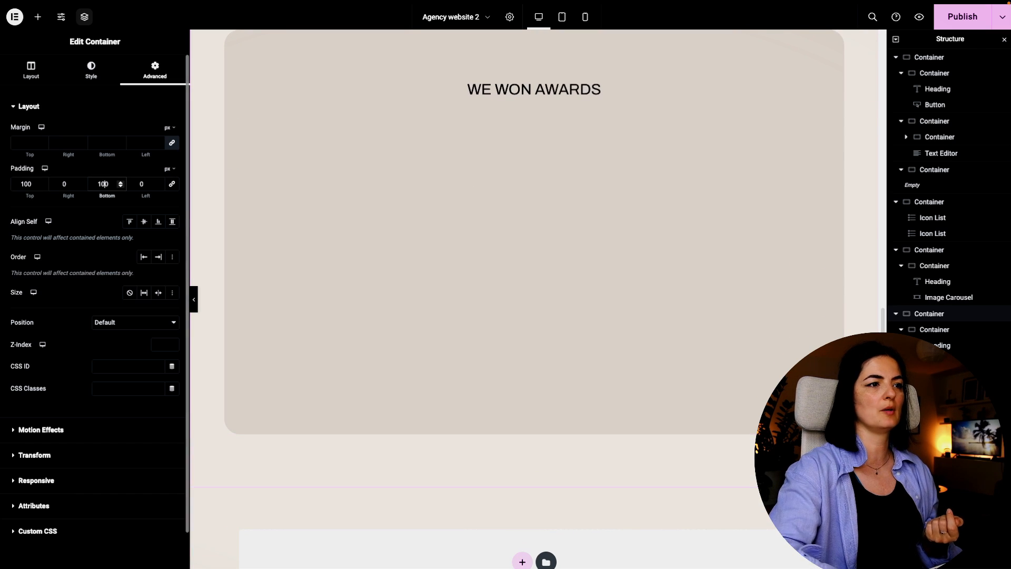
pyautogui.scroll(5, 586, 293)
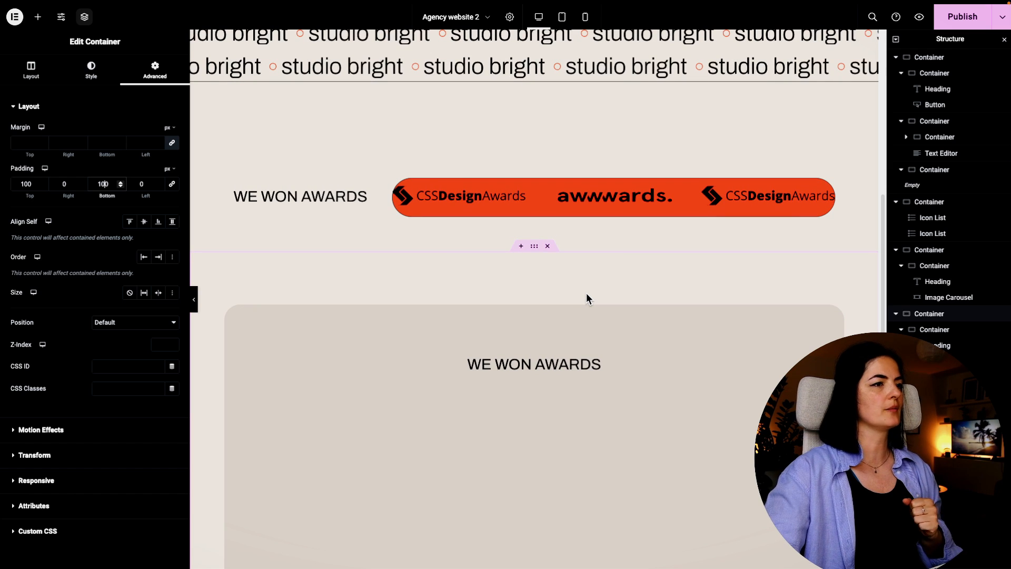
pyautogui.click(194, 299)
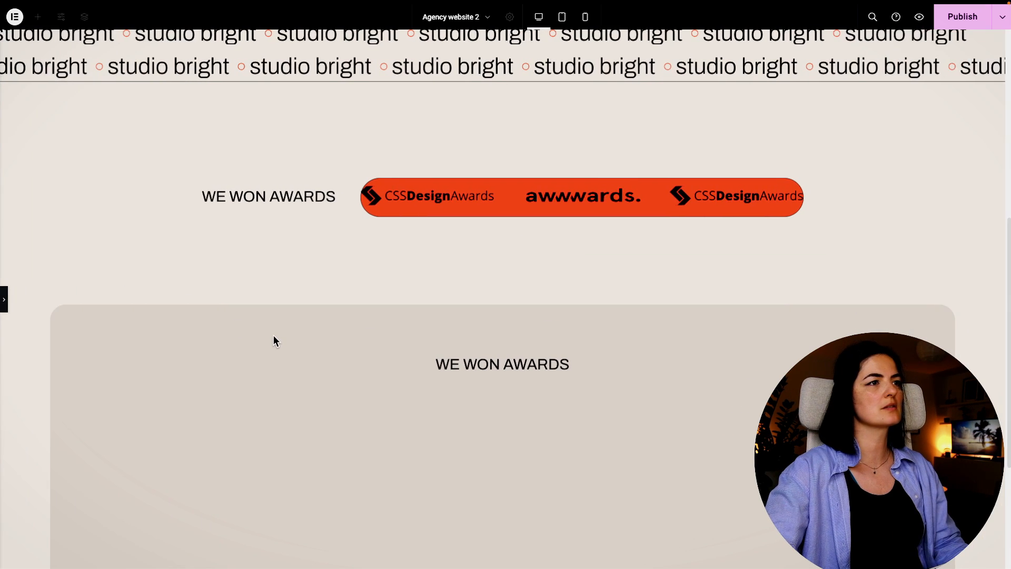
pyautogui.scroll(7, 274, 335)
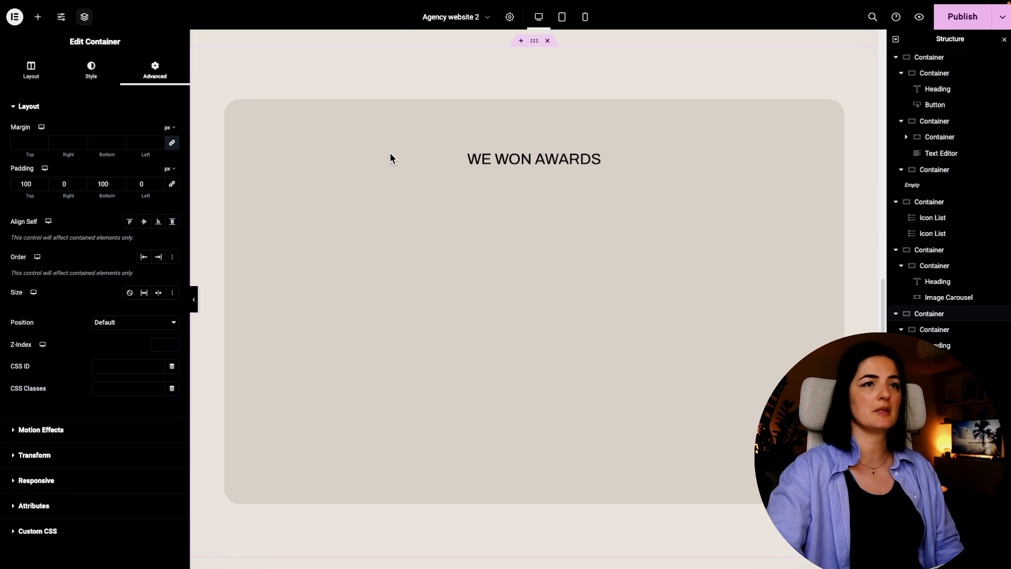
# Find the Tabs widget and place it inside the sand-coloured nested container, below the heading.
pyautogui.click(38, 17)
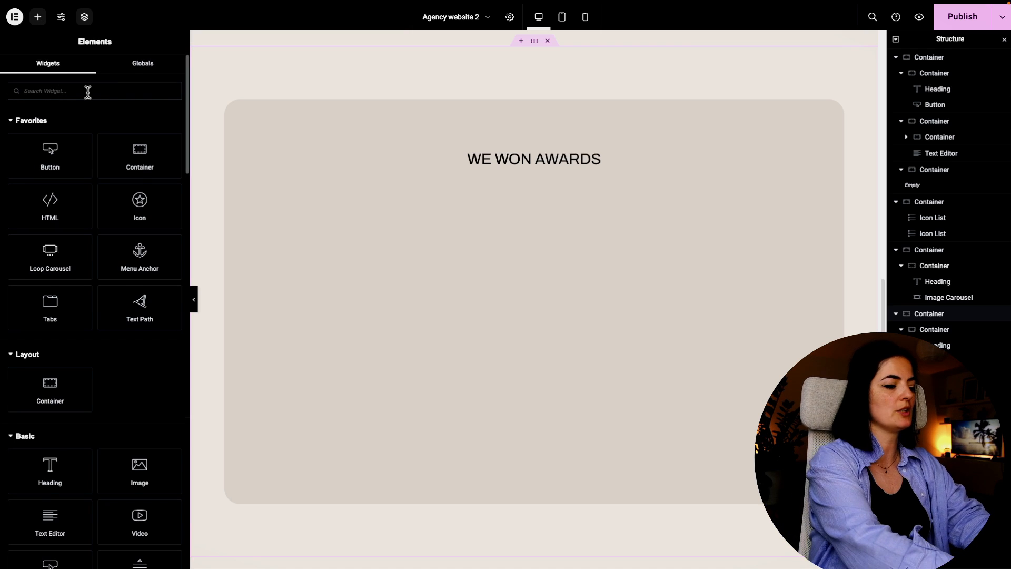
pyautogui.write('tr')
pyautogui.press('BackSpace')
pyautogui.press('BackSpace')
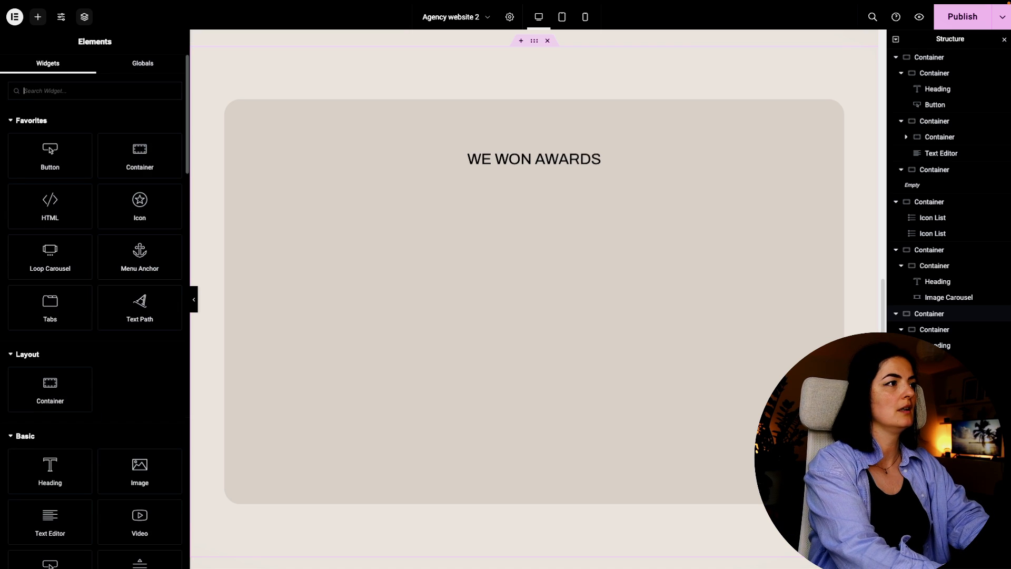
pyautogui.write('tav')
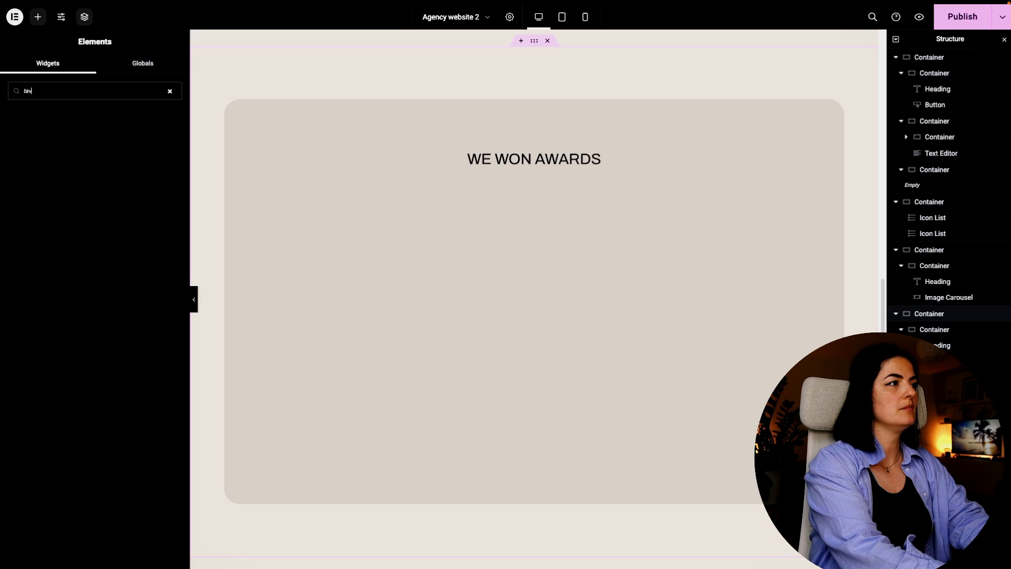
pyautogui.press('BackSpace')
pyautogui.write('bs')
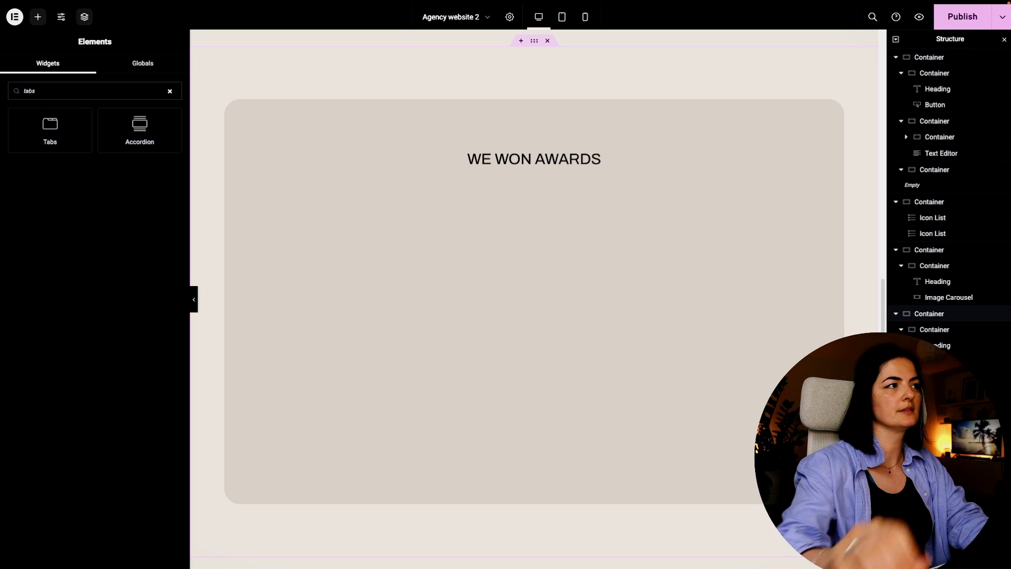
pyautogui.moveTo(50, 132); pyautogui.dragTo(545, 368)
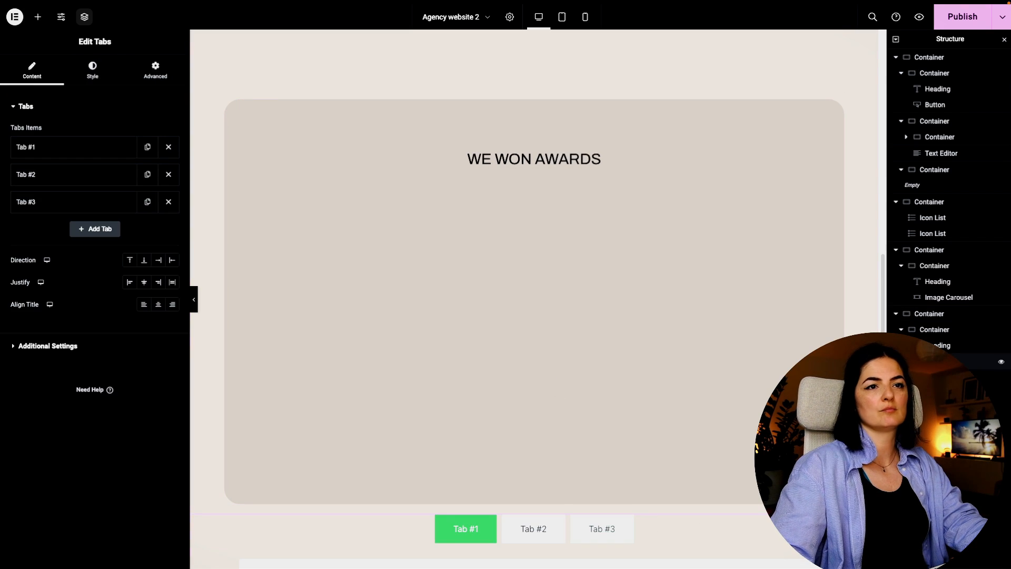
pyautogui.moveTo(929, 362); pyautogui.dragTo(931, 342)
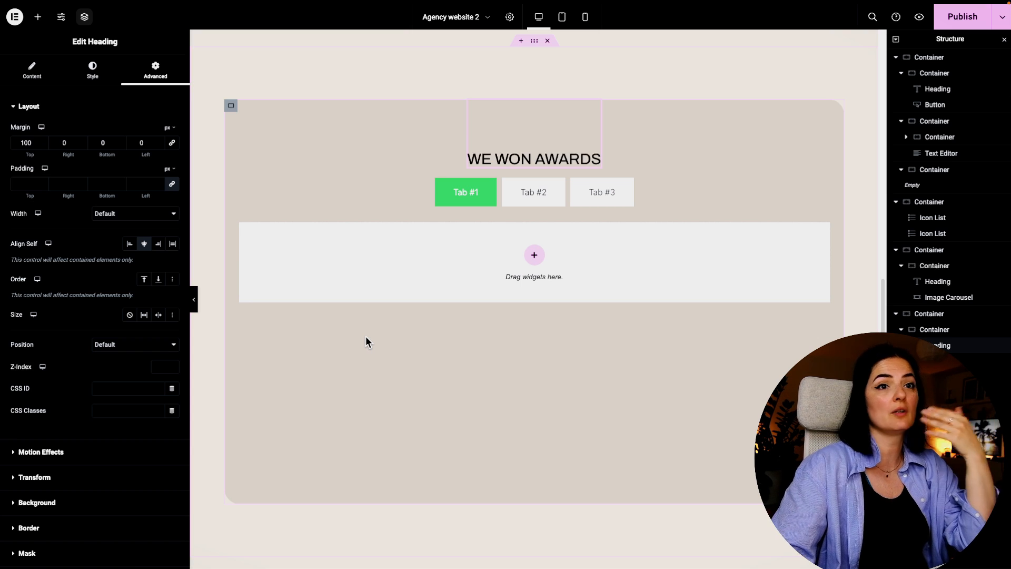
# Delete the extra tab items from the Tabs widget so only Tab #1 remains.
pyautogui.click(465, 192)
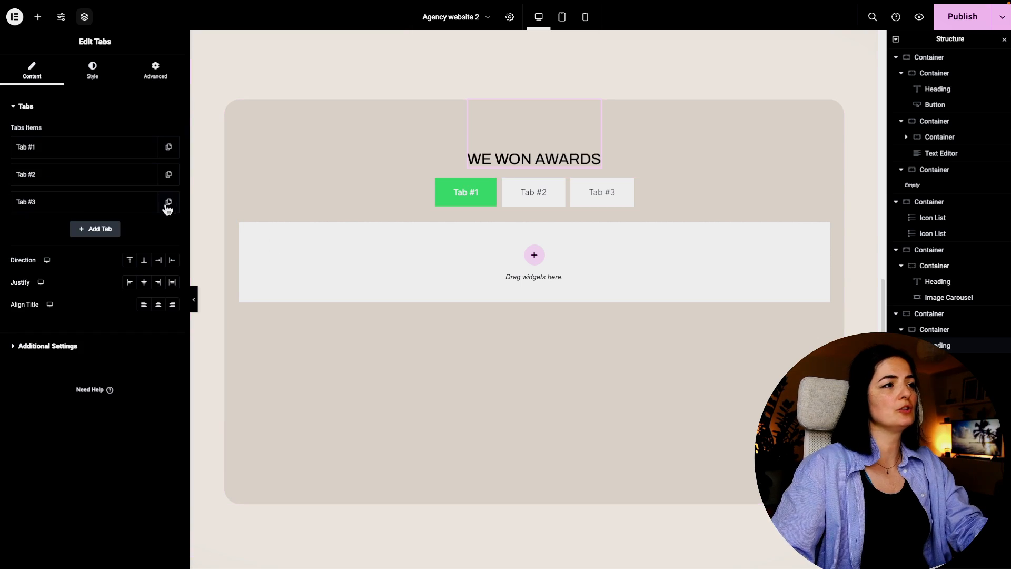
pyautogui.click(167, 204)
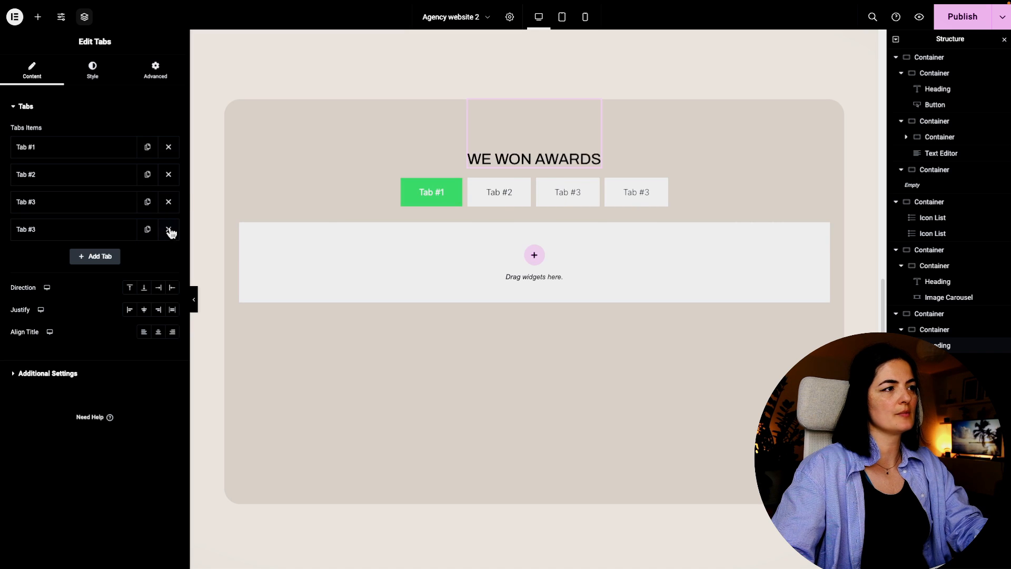
pyautogui.click(169, 230)
pyautogui.click(168, 203)
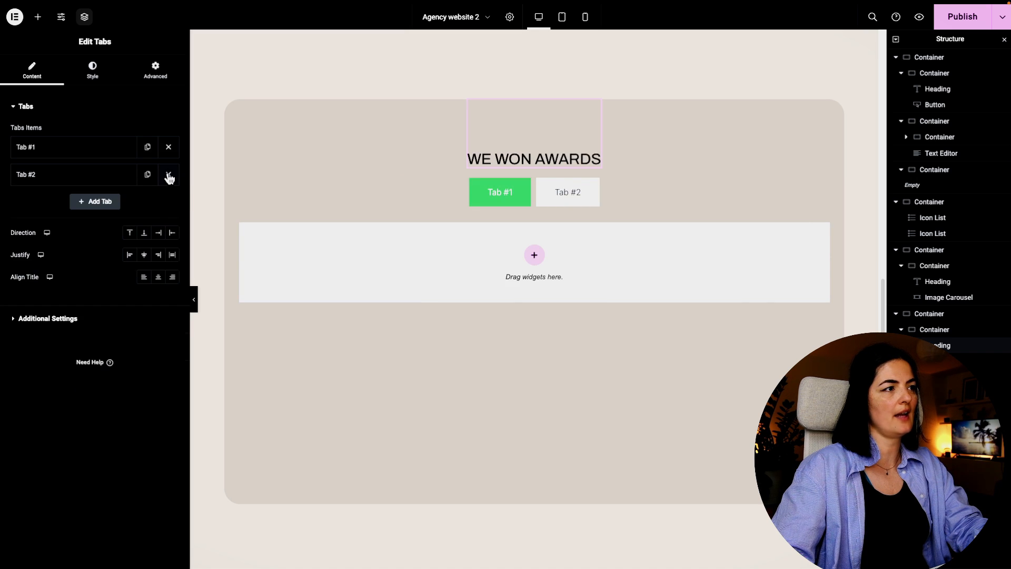
pyautogui.click(169, 177)
# Change the remaining tab's title to a sample first name in capital letters.
pyautogui.click(117, 152)
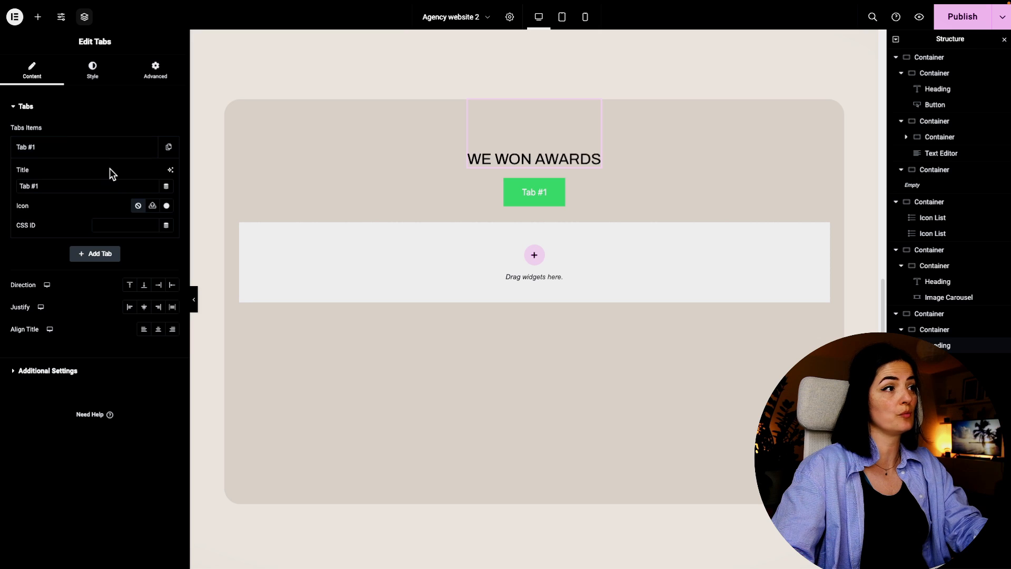
pyautogui.tripleClick(109, 186)
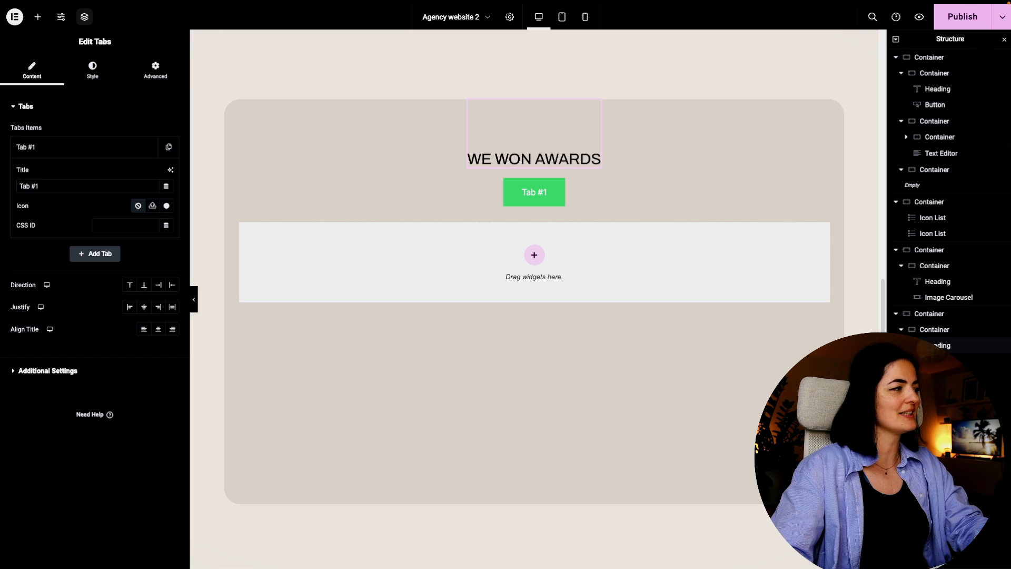
pyautogui.tripleClick(38, 185)
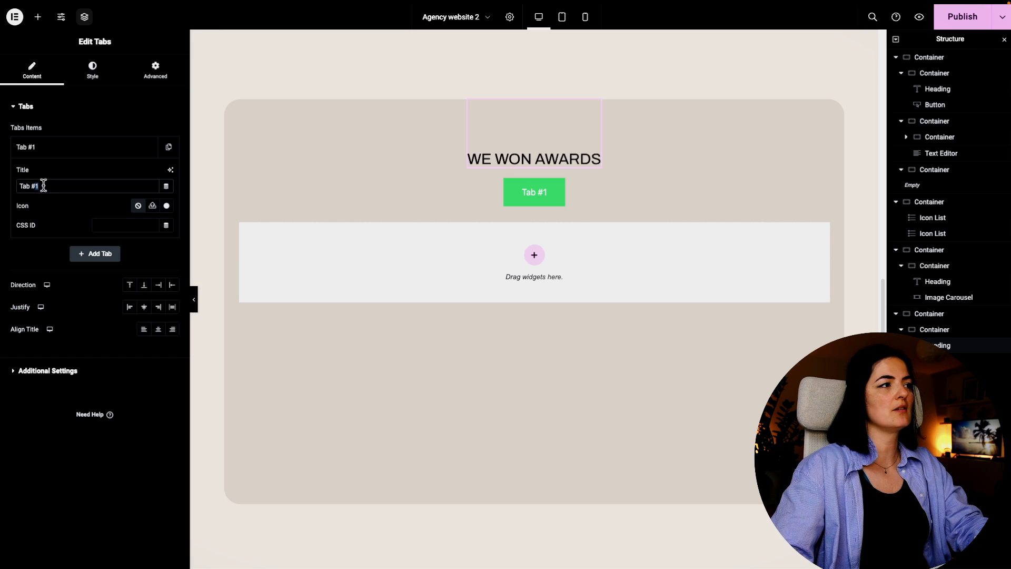
pyautogui.write('jane')
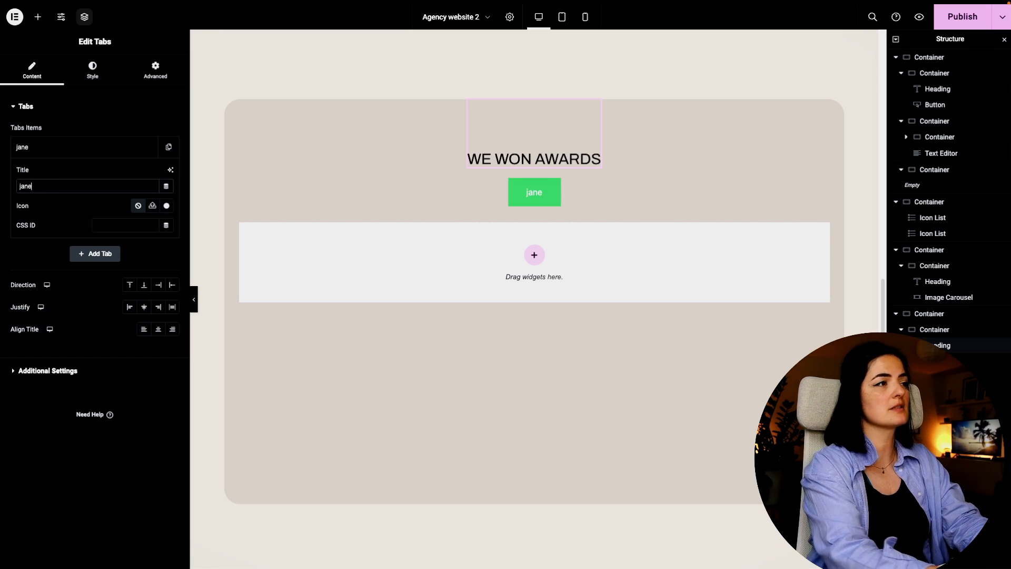
pyautogui.press('BackSpace')
pyautogui.press('BackSpace')
pyautogui.press('BackSpace')
pyautogui.press('BackSpace')
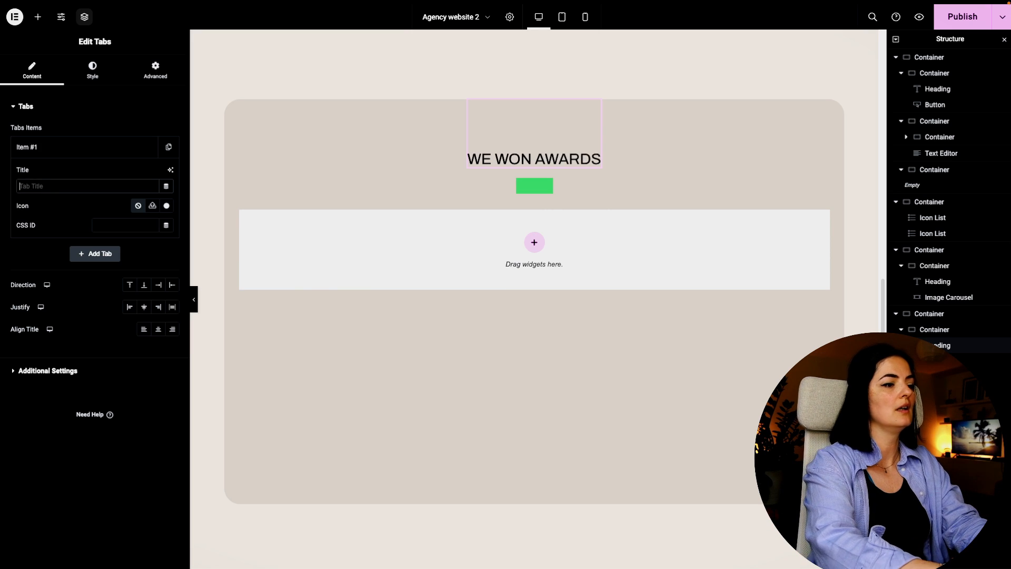
pyautogui.write('JANE')
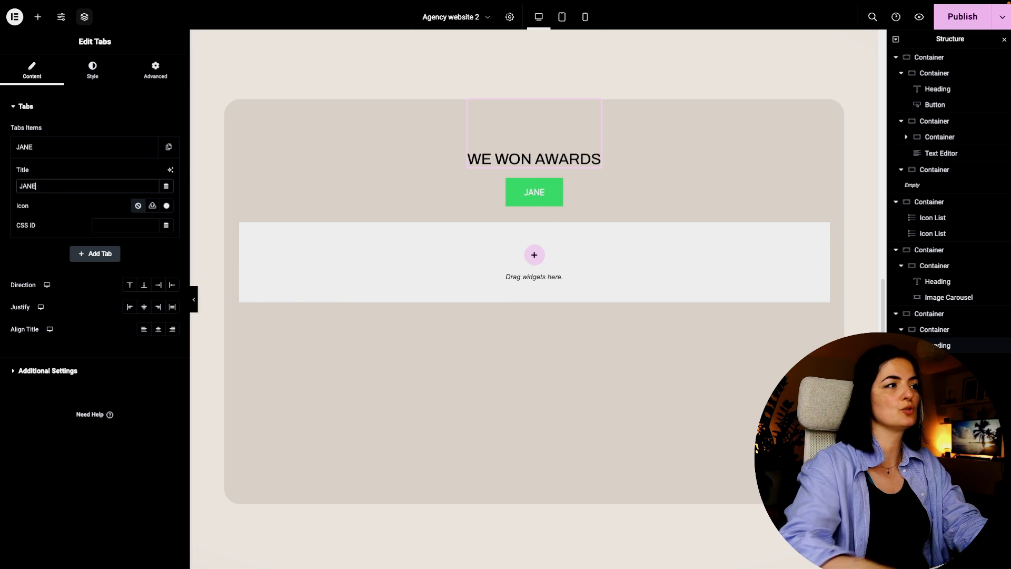
# Duplicate the name-titled tab item twice so the Tabs widget holds three tabs.
pyautogui.click(78, 152)
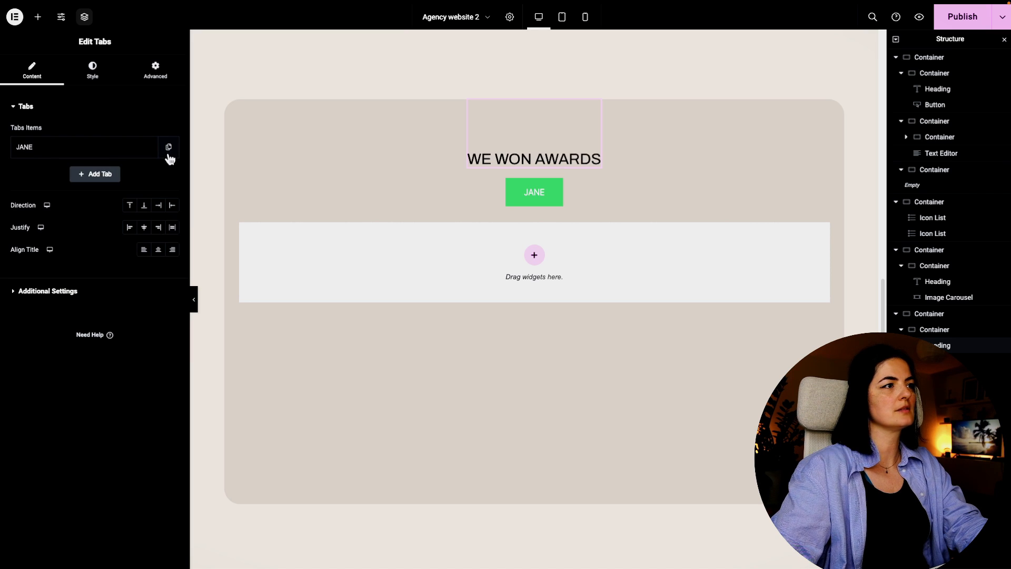
pyautogui.click(168, 148)
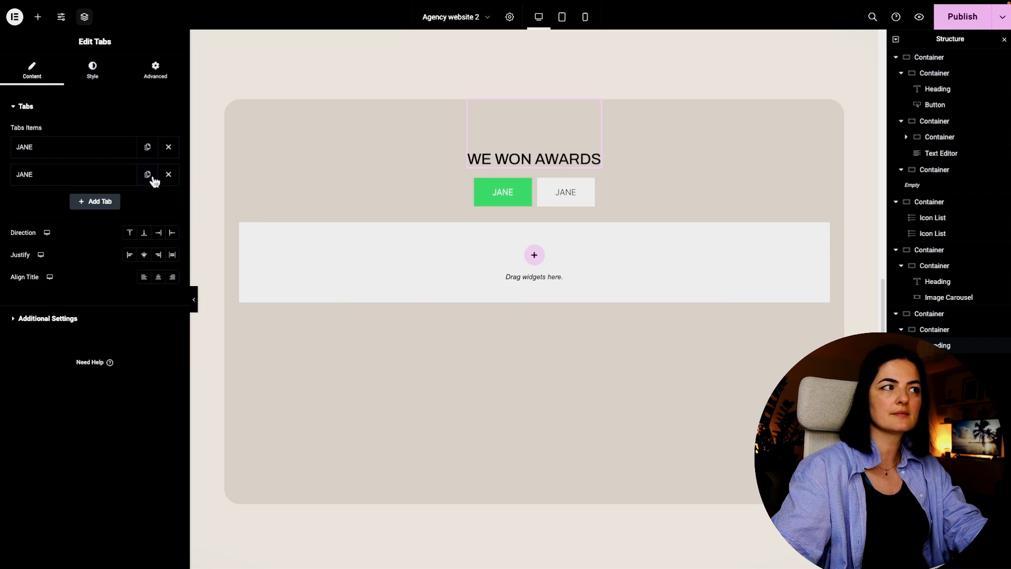
pyautogui.click(148, 175)
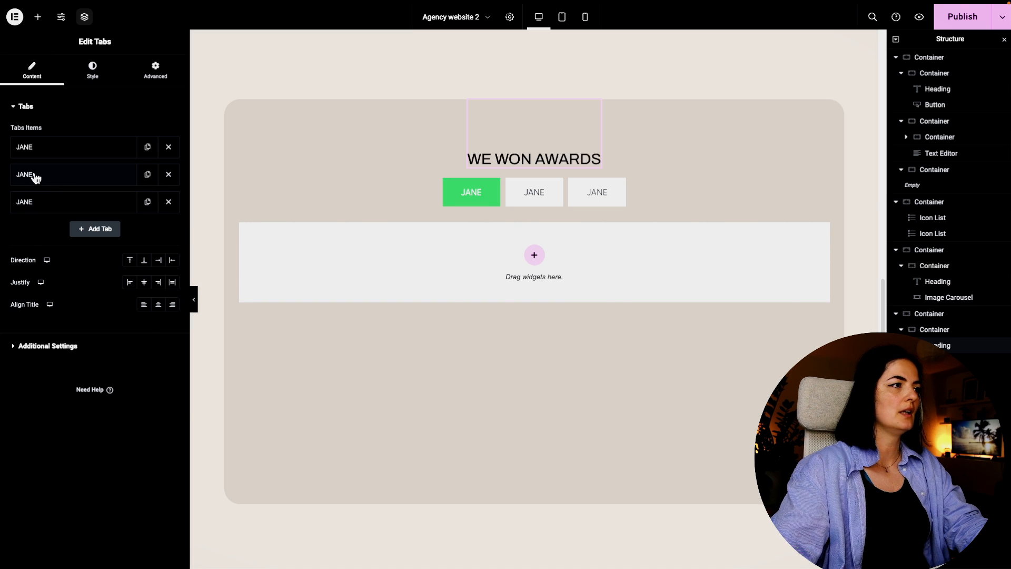
# Retitle the second and third tabs with two different sample first names in capital letters.
pyautogui.click(34, 174)
pyautogui.doubleClick(71, 211)
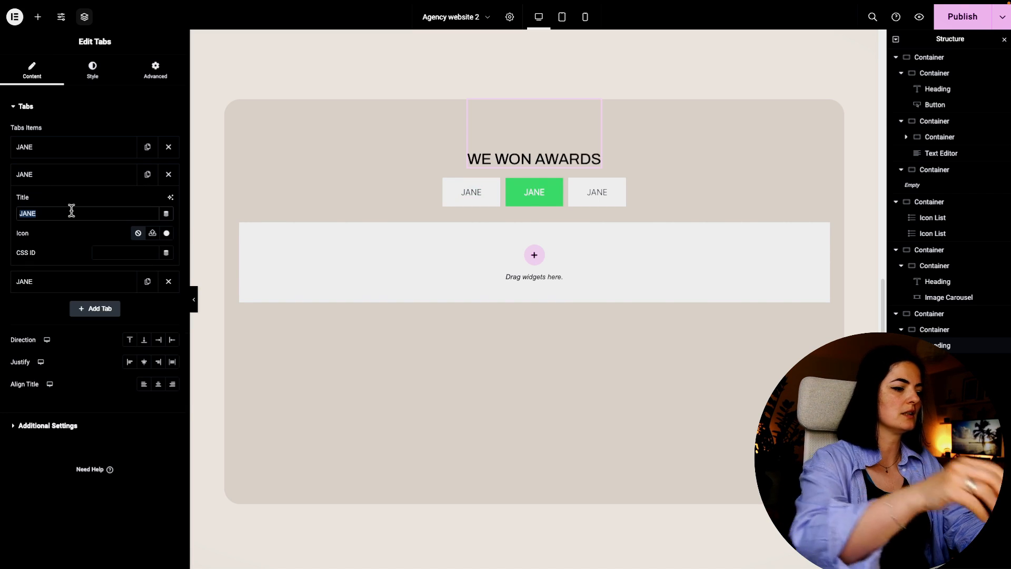
pyautogui.write('MATT')
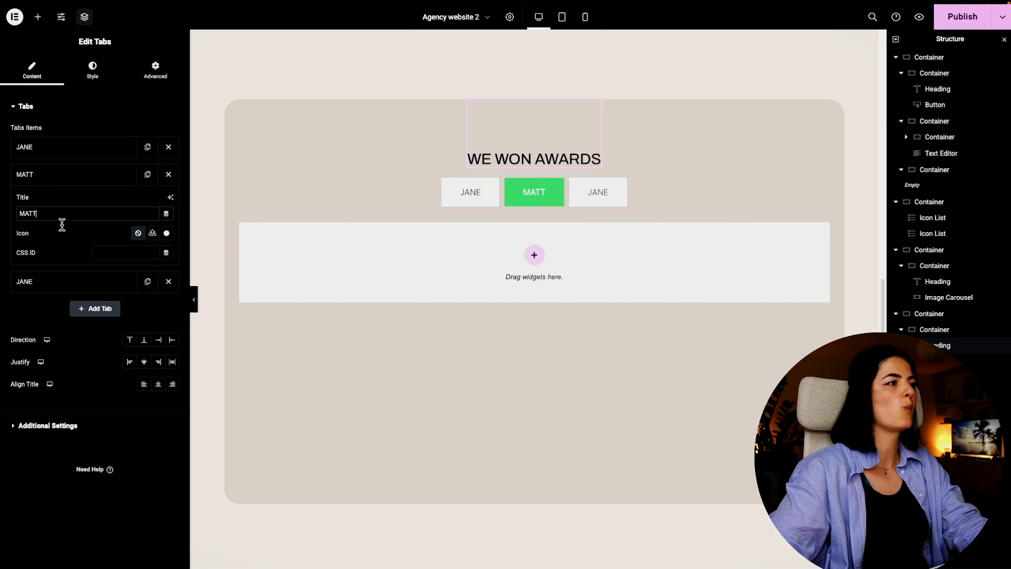
pyautogui.click(37, 282)
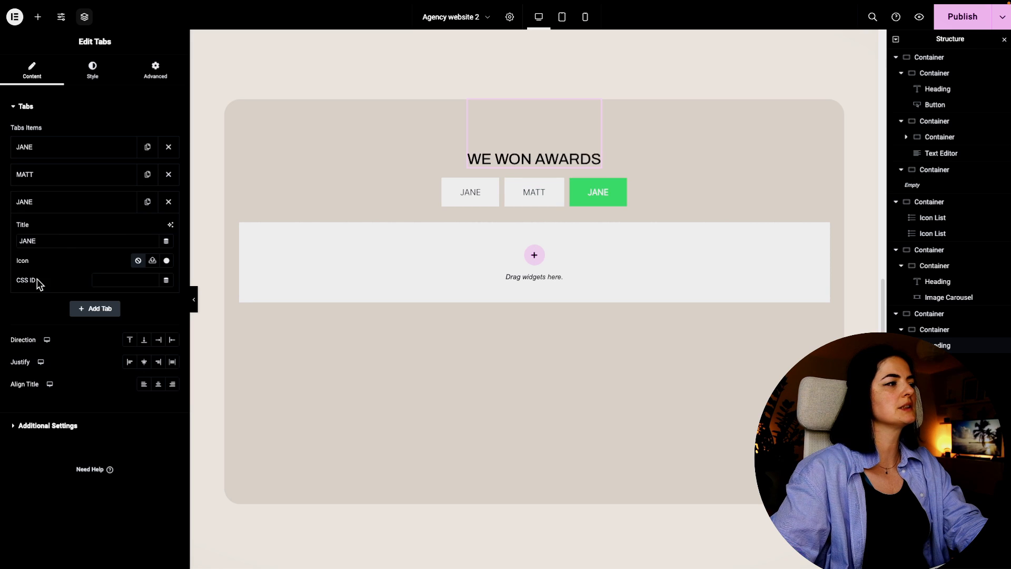
pyautogui.doubleClick(63, 243)
pyautogui.write('IZZY')
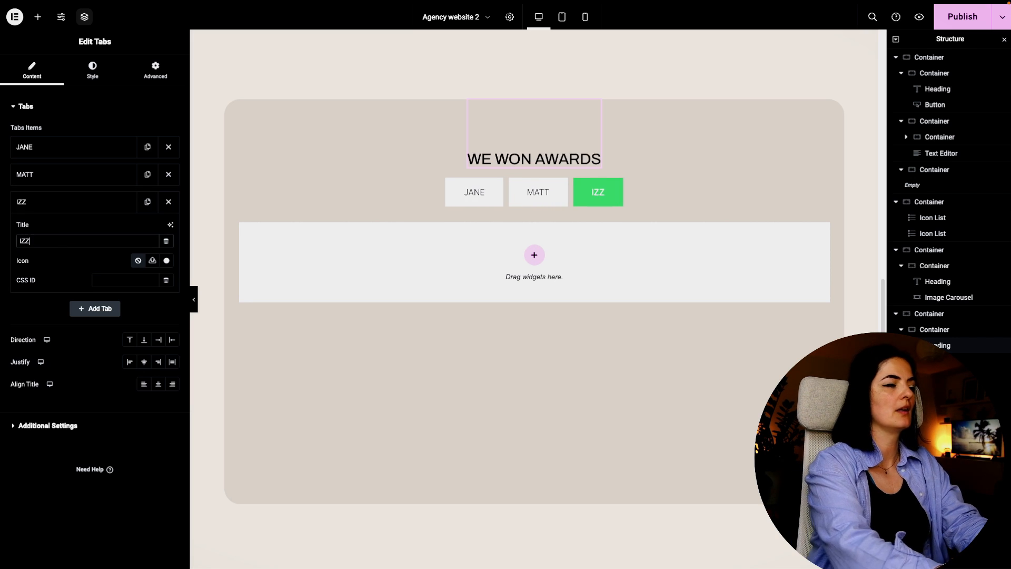
pyautogui.click(426, 198)
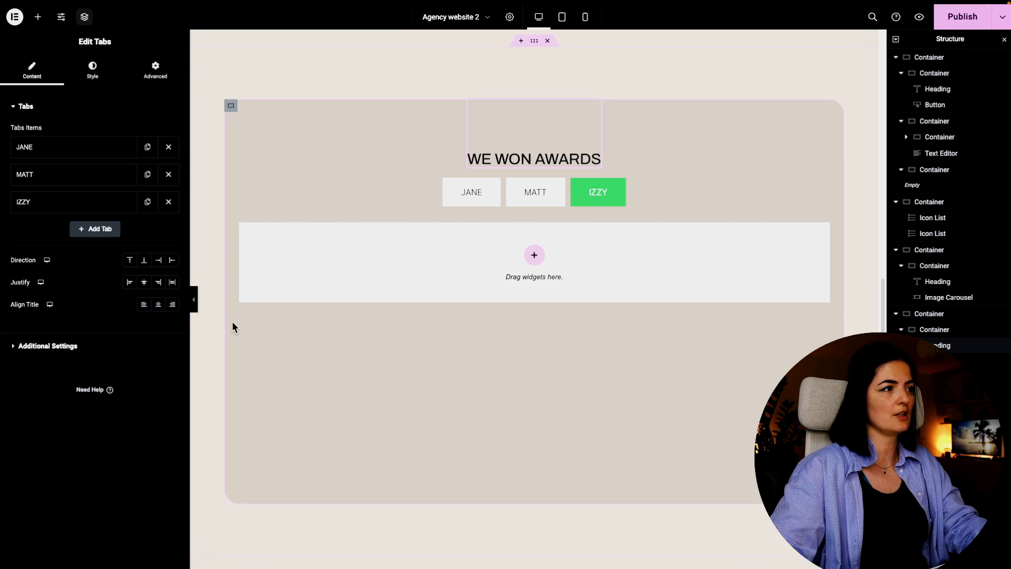
# Set the tabs' direction to above the content area and their justification to Center.
pyautogui.click(130, 261)
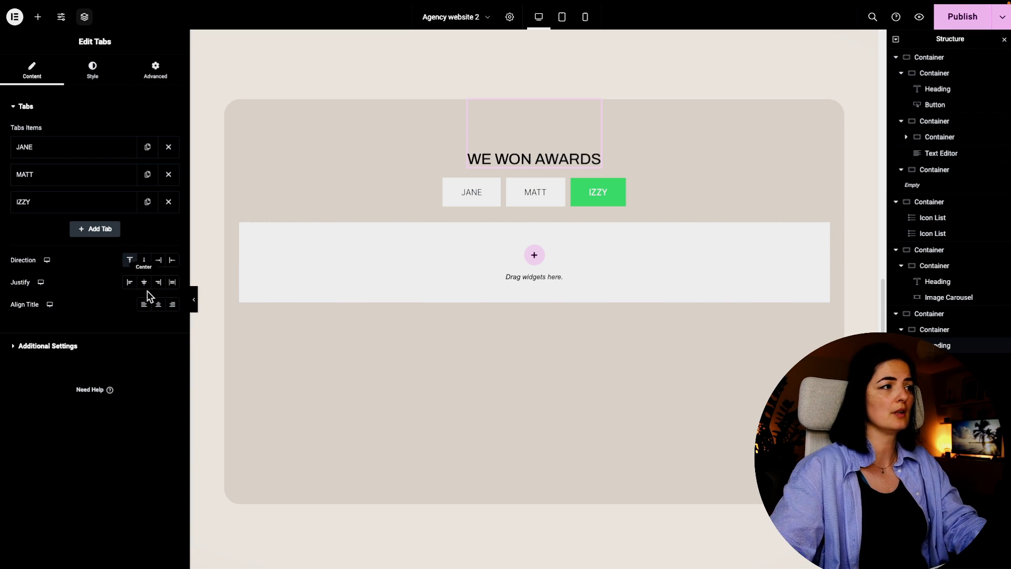
pyautogui.click(144, 285)
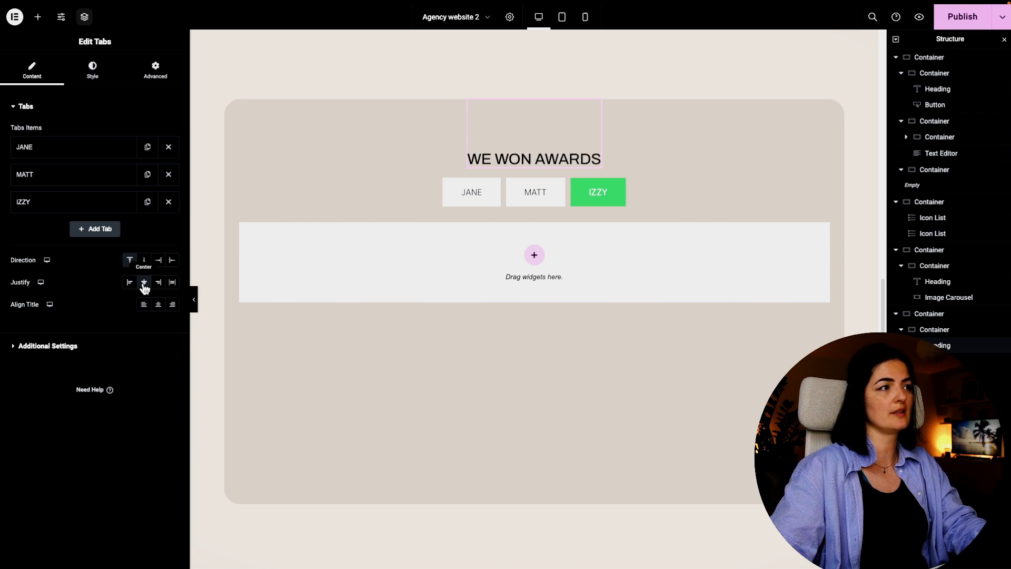
# Set the gap between tabs to 32 and the distance from content to 25.
pyautogui.click(93, 70)
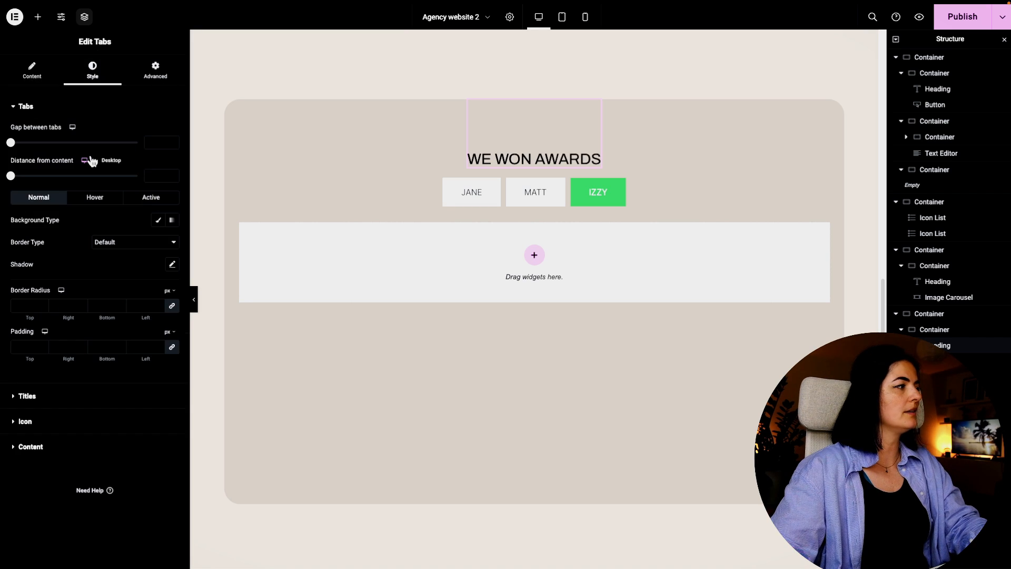
pyautogui.click(156, 144)
pyautogui.write('32')
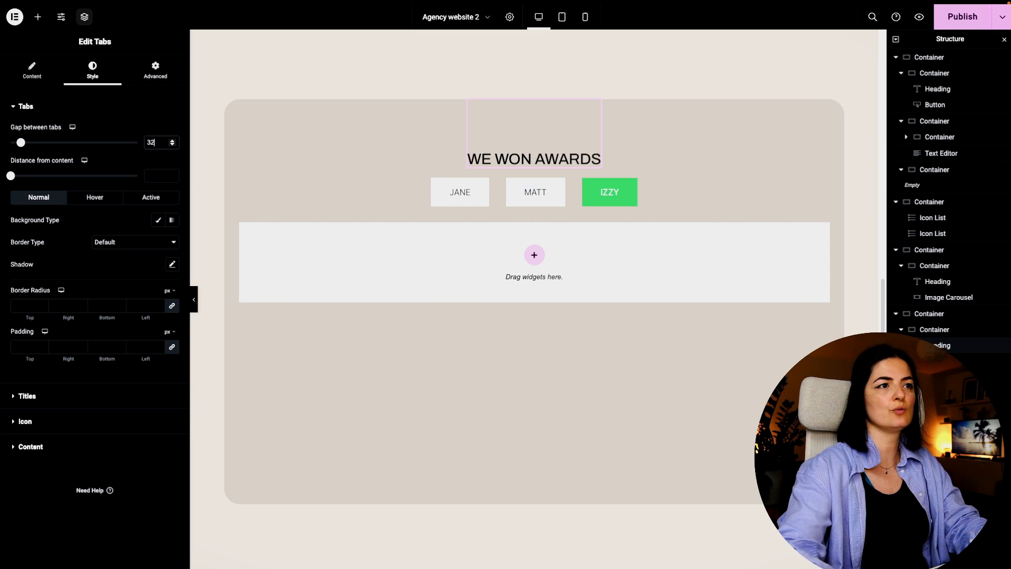
pyautogui.click(160, 176)
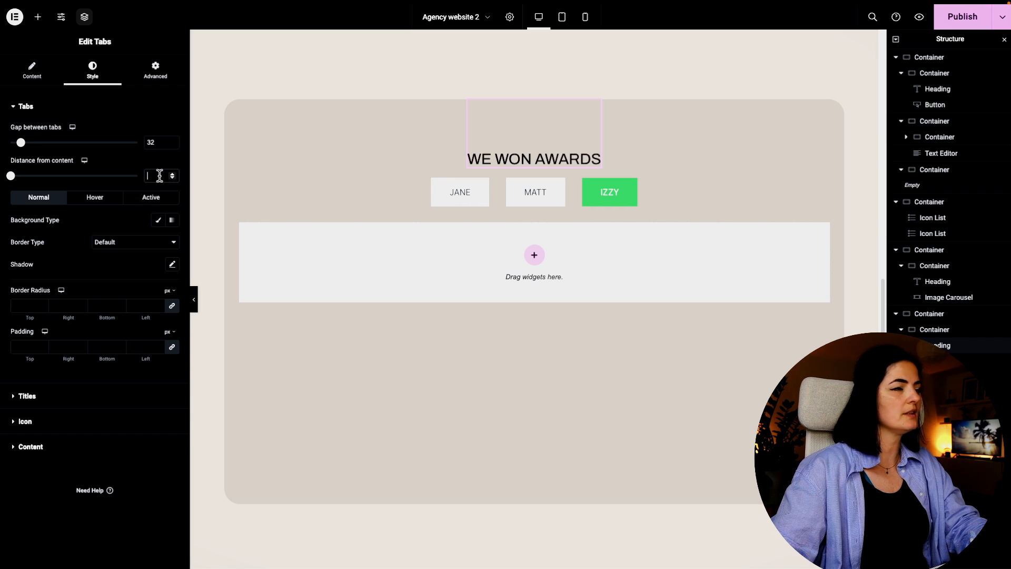
pyautogui.write('15')
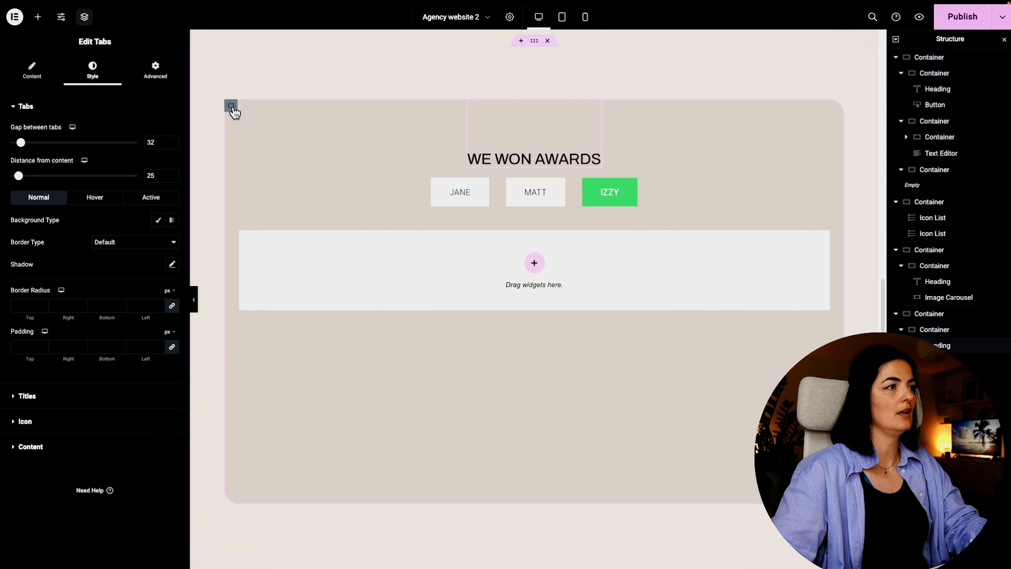
# Set the gap between elements of the sand-coloured nested container to 100 px.
pyautogui.click(232, 107)
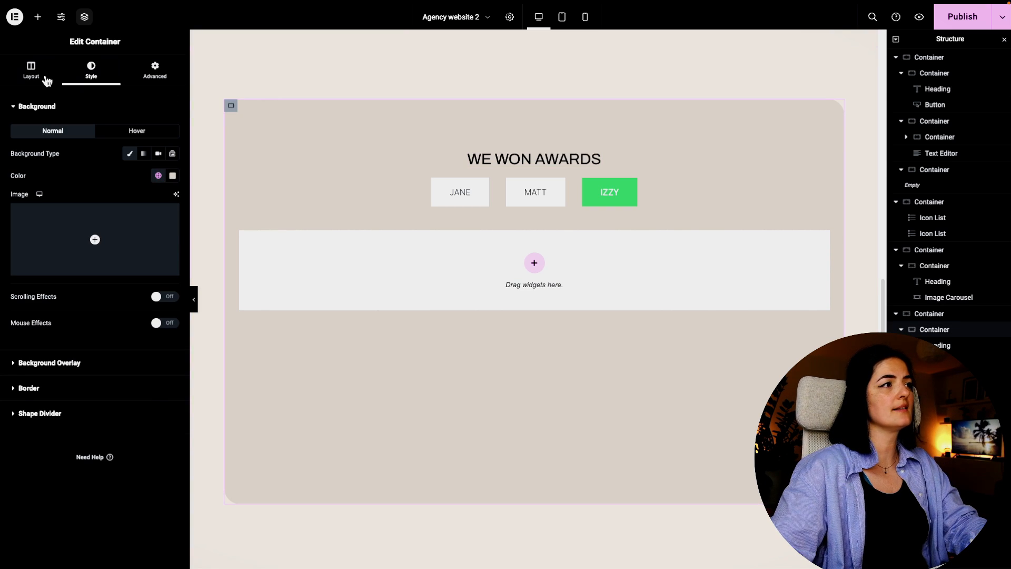
pyautogui.click(46, 79)
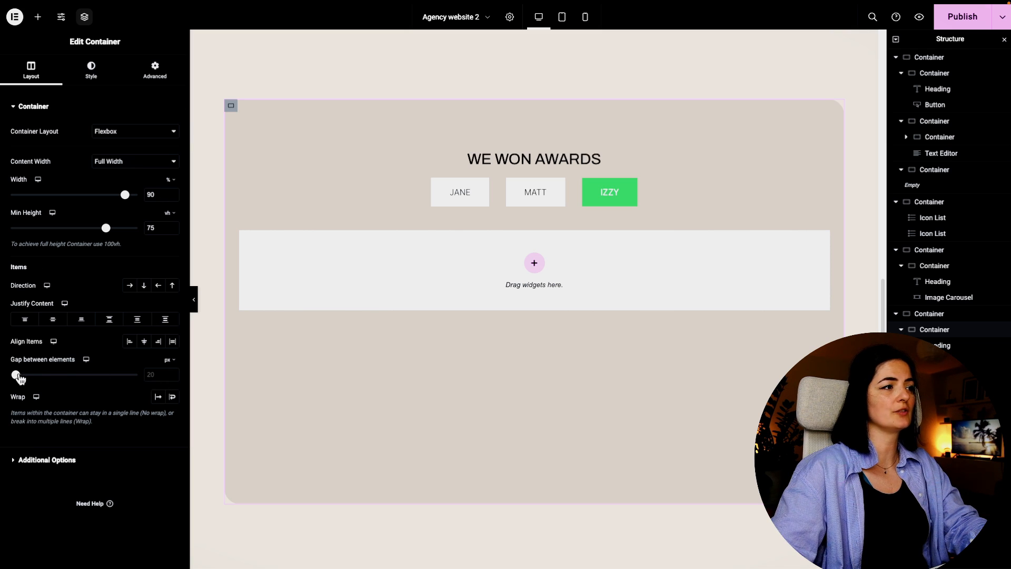
pyautogui.moveTo(16, 375); pyautogui.dragTo(37, 381)
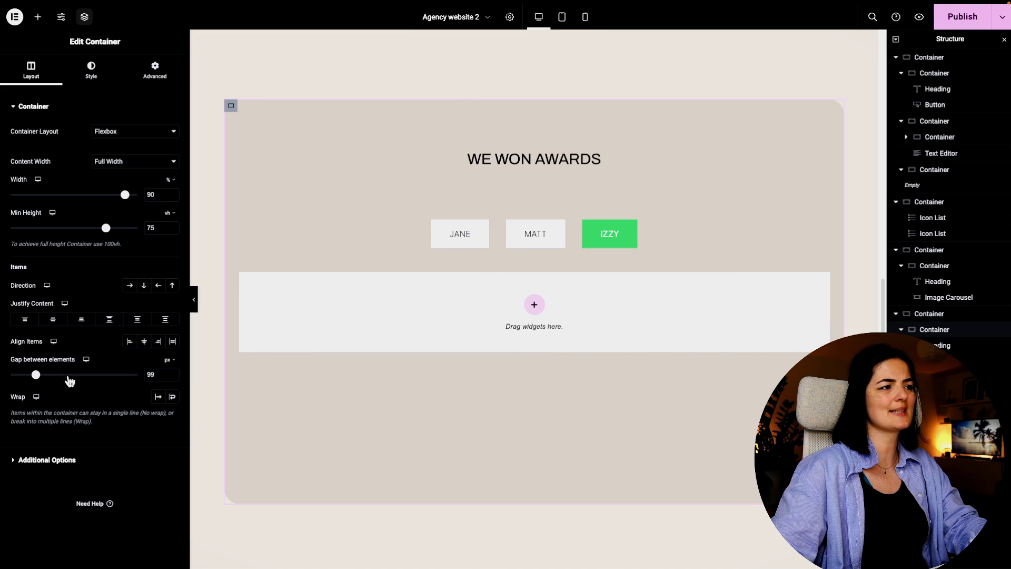
pyautogui.click(173, 373)
# Set the Tabs widget's normal title colour to the global colour Studio orange.
pyautogui.click(838, 226)
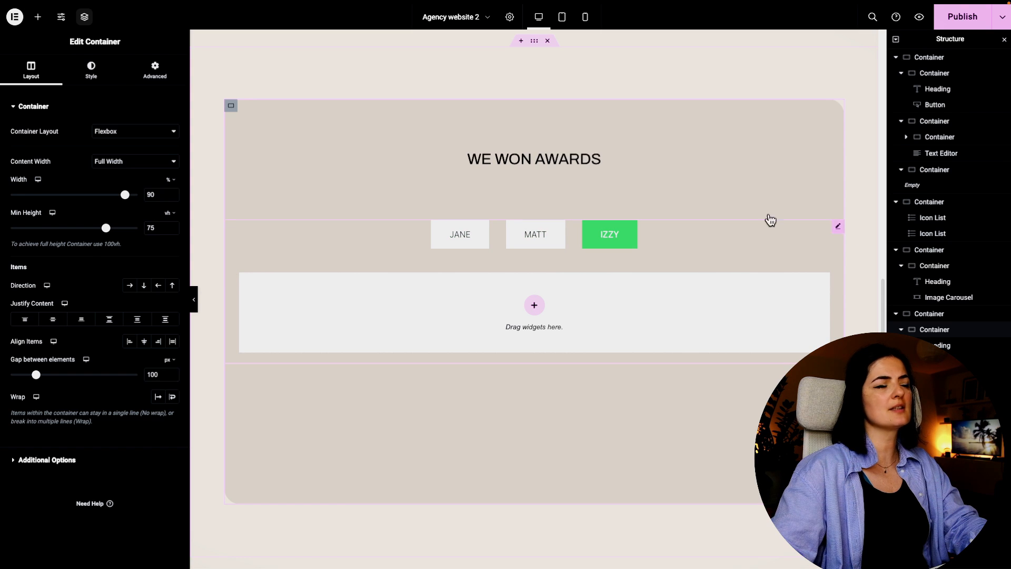
pyautogui.click(105, 80)
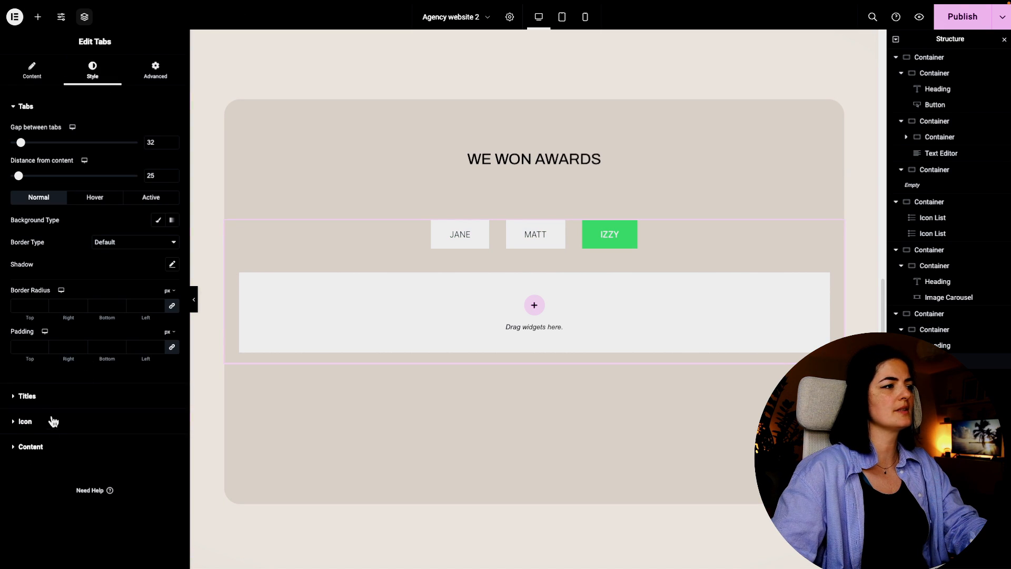
pyautogui.click(46, 399)
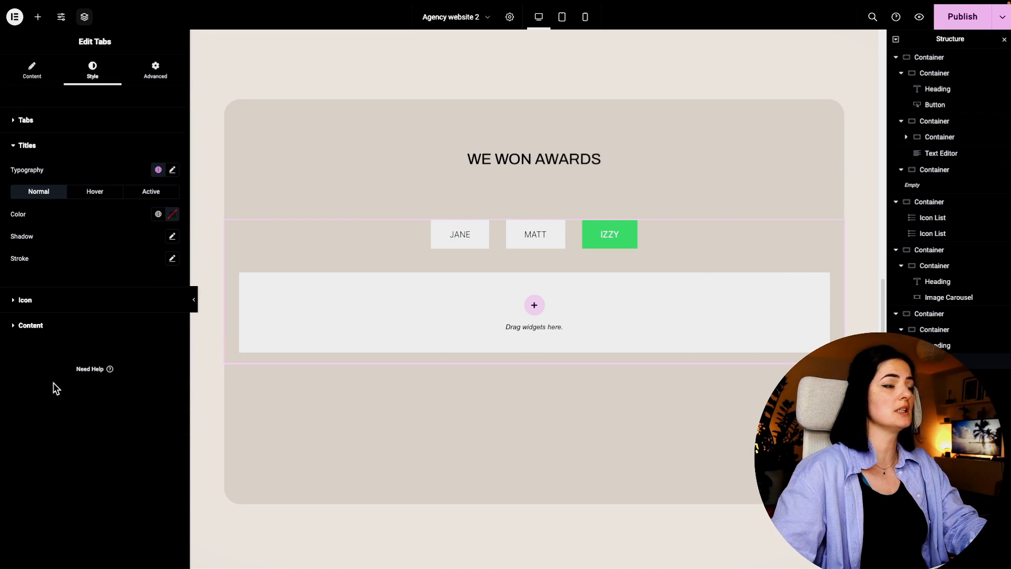
pyautogui.click(158, 215)
pyautogui.scroll(-5, 67, 354)
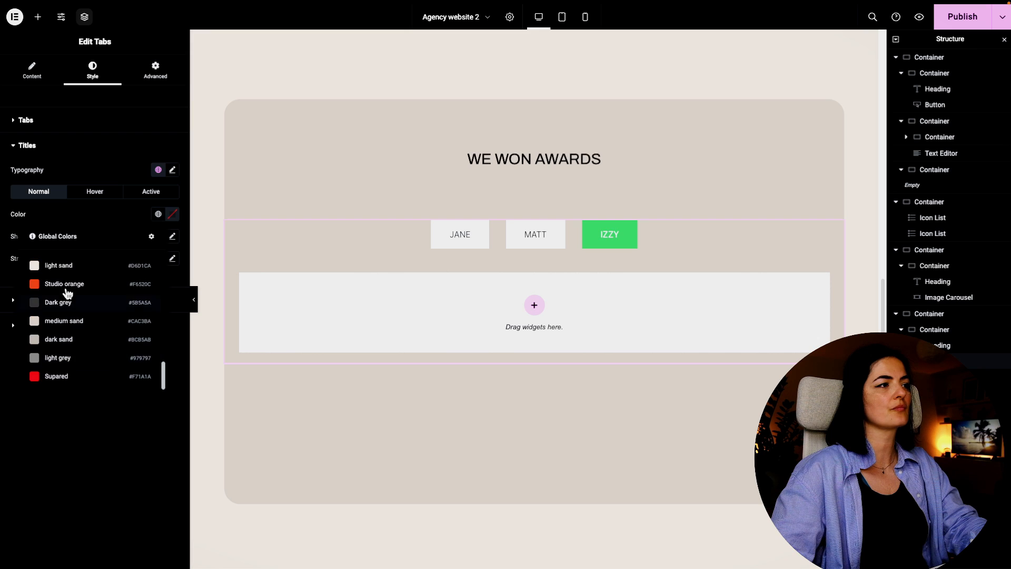
pyautogui.click(67, 285)
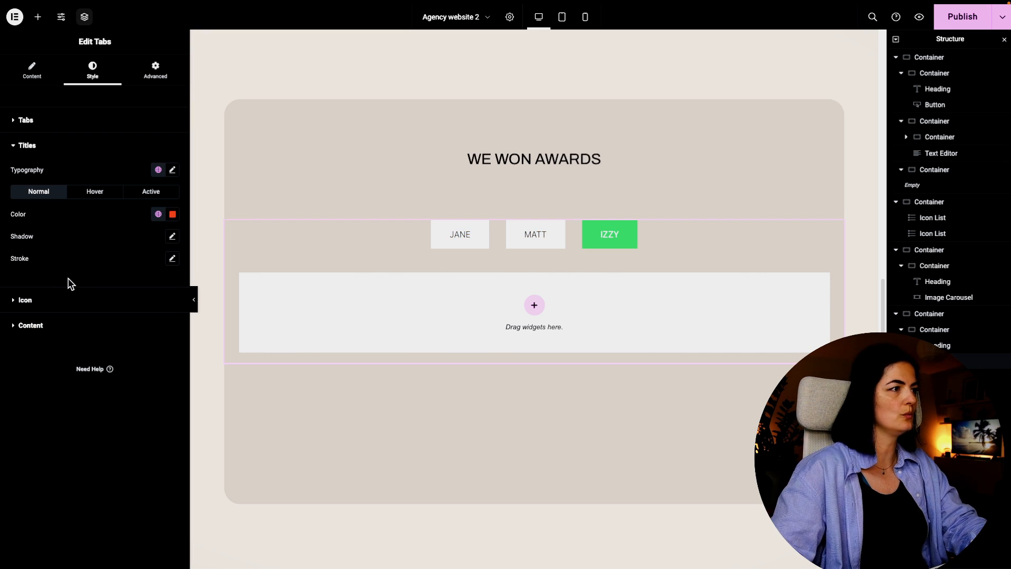
# Give the tabs' normal state a classic background in the global colour Studio orange.
pyautogui.click(45, 124)
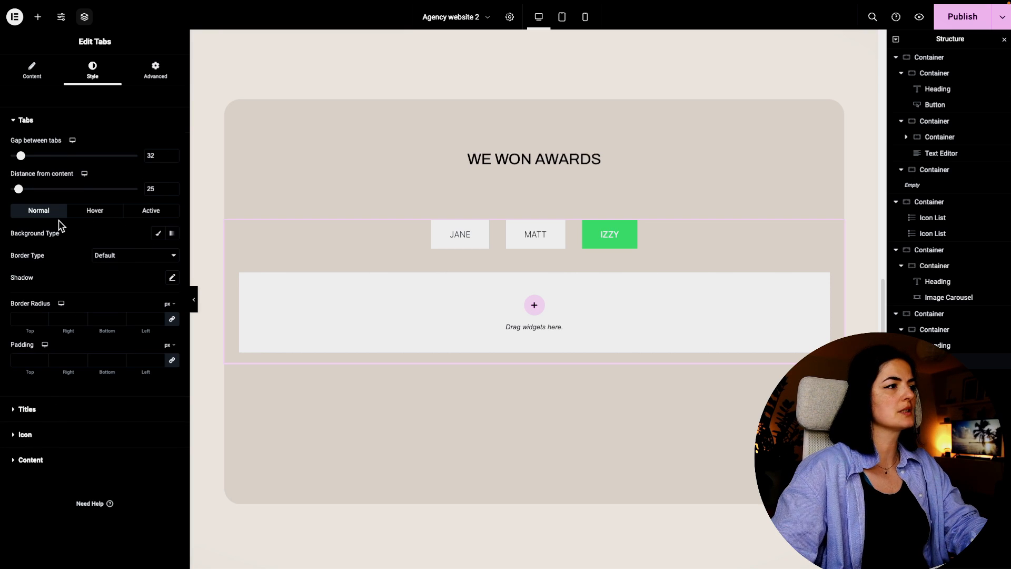
pyautogui.click(158, 234)
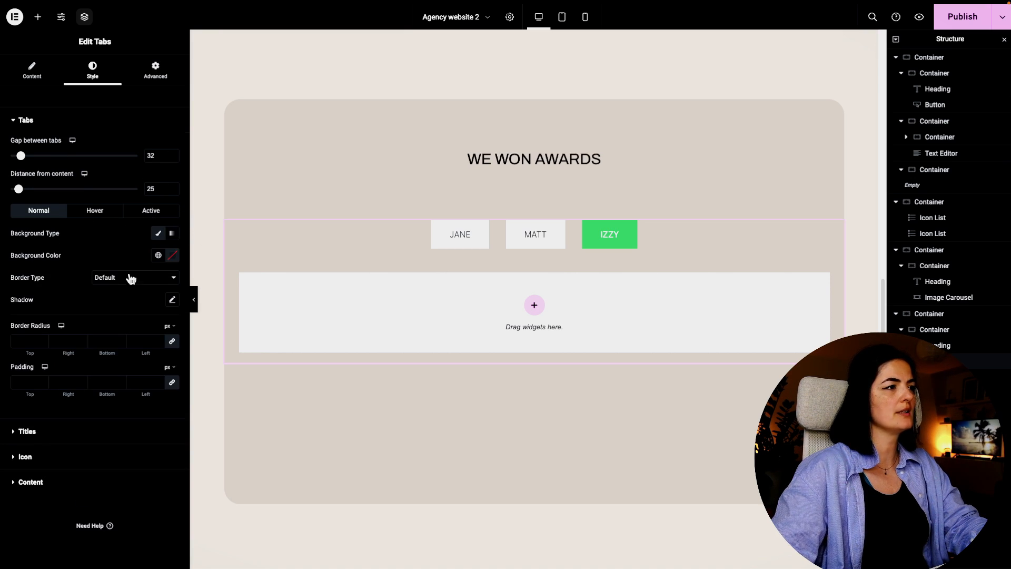
pyautogui.click(158, 255)
pyautogui.scroll(-3, 79, 390)
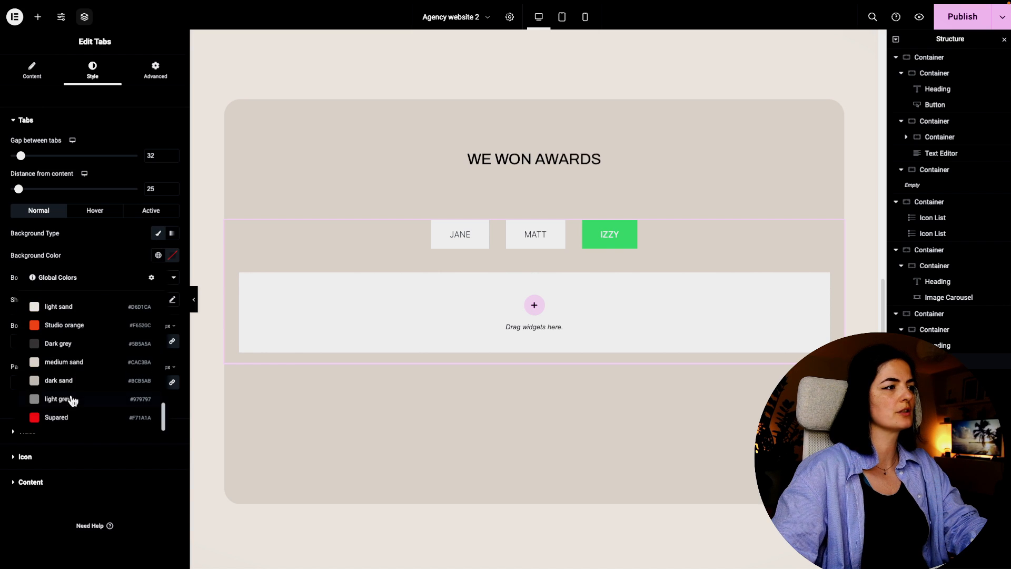
pyautogui.click(66, 325)
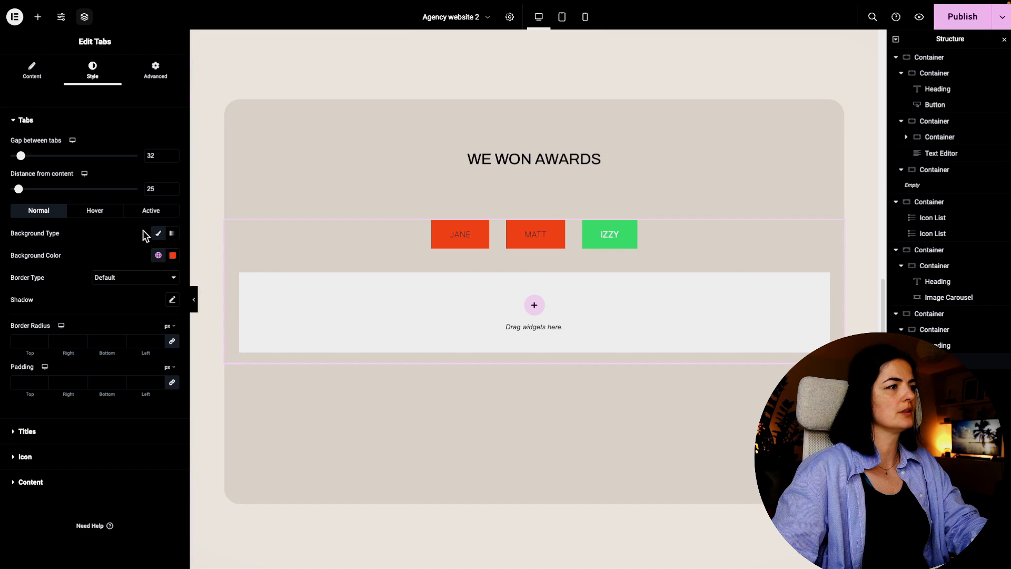
# Set the active tab's background to the global colour Off-white and the tabs' border radius to 50 px on all corners.
pyautogui.click(147, 210)
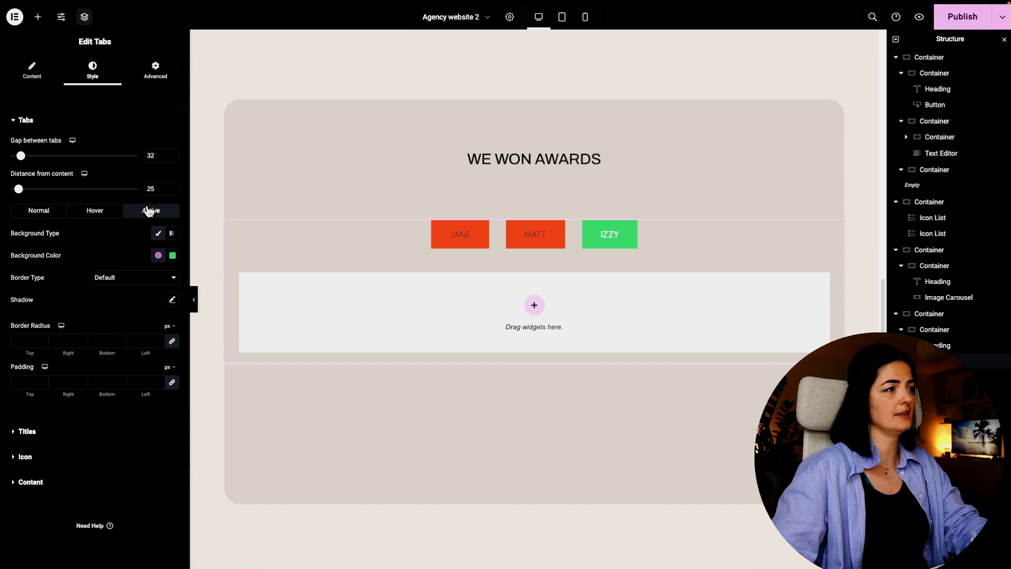
pyautogui.click(159, 256)
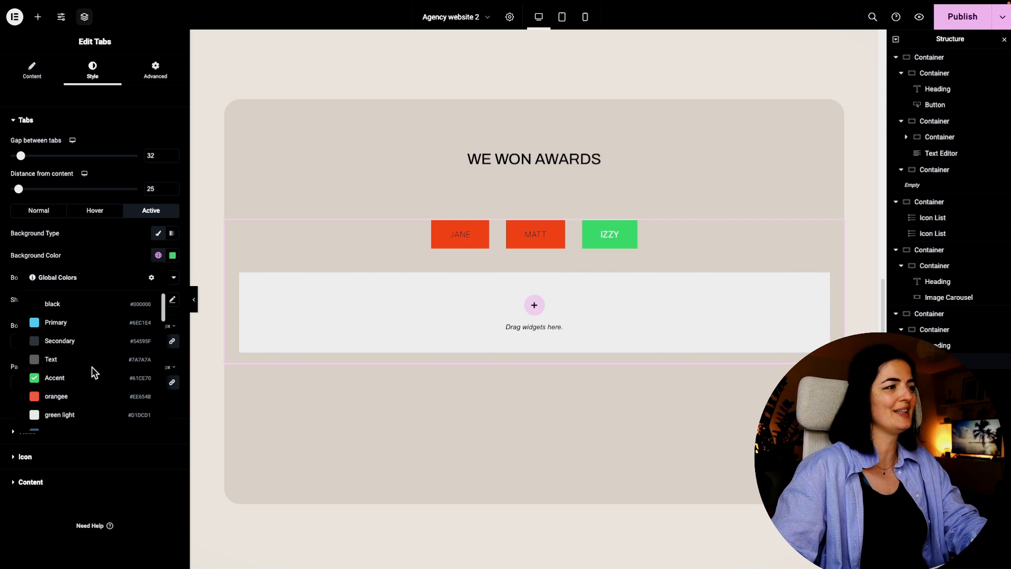
pyautogui.scroll(-5, 91, 368)
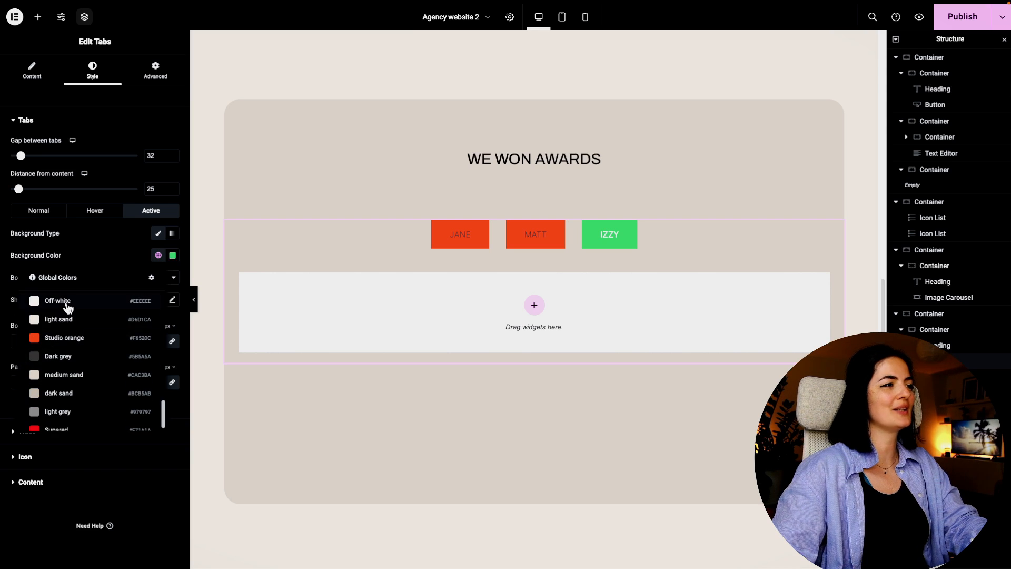
pyautogui.click(68, 304)
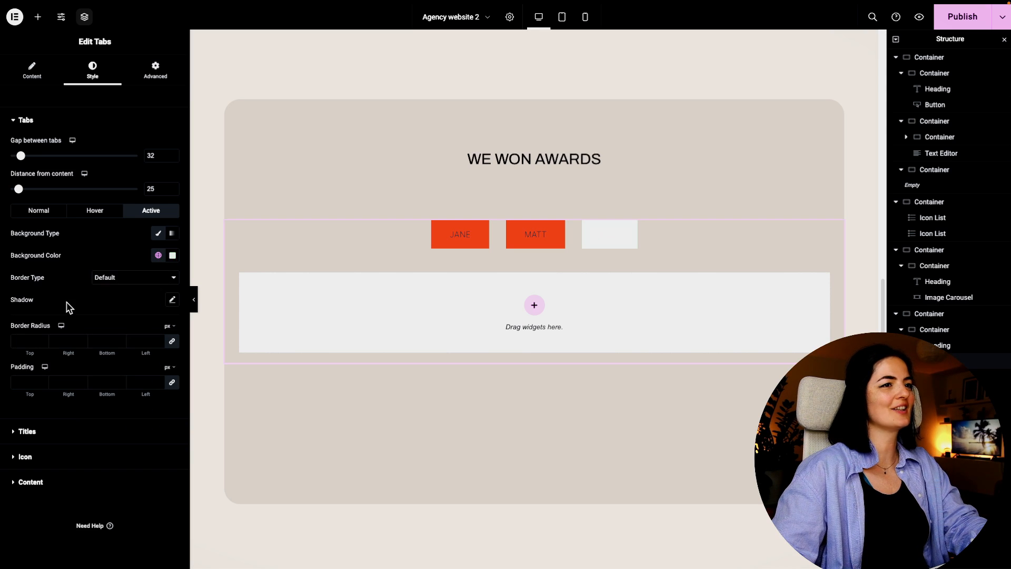
pyautogui.click(28, 342)
pyautogui.write('50')
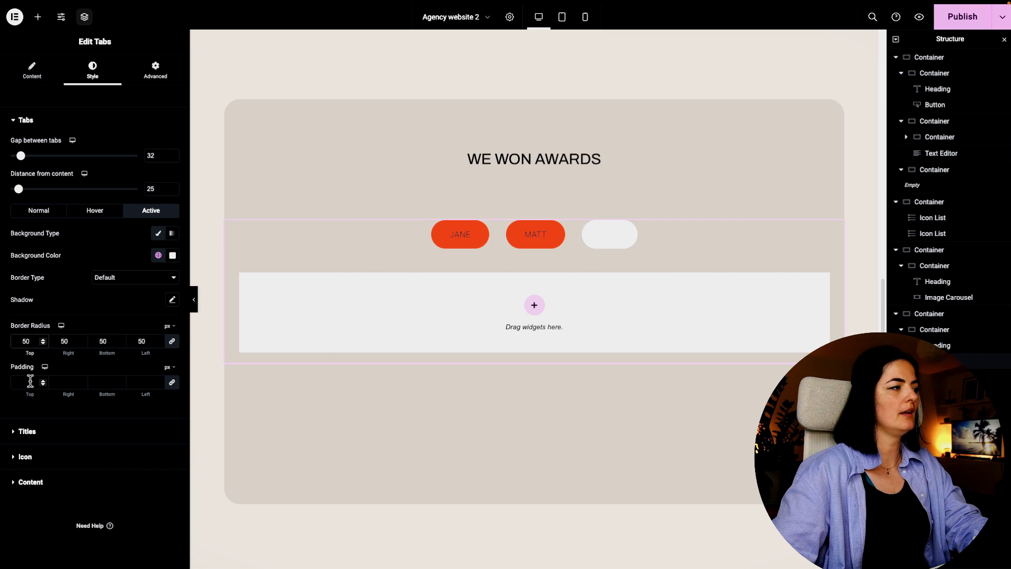
# Set the active tab's padding to 12 px at the top and bottom and 50 px on the right and left.
pyautogui.click(30, 381)
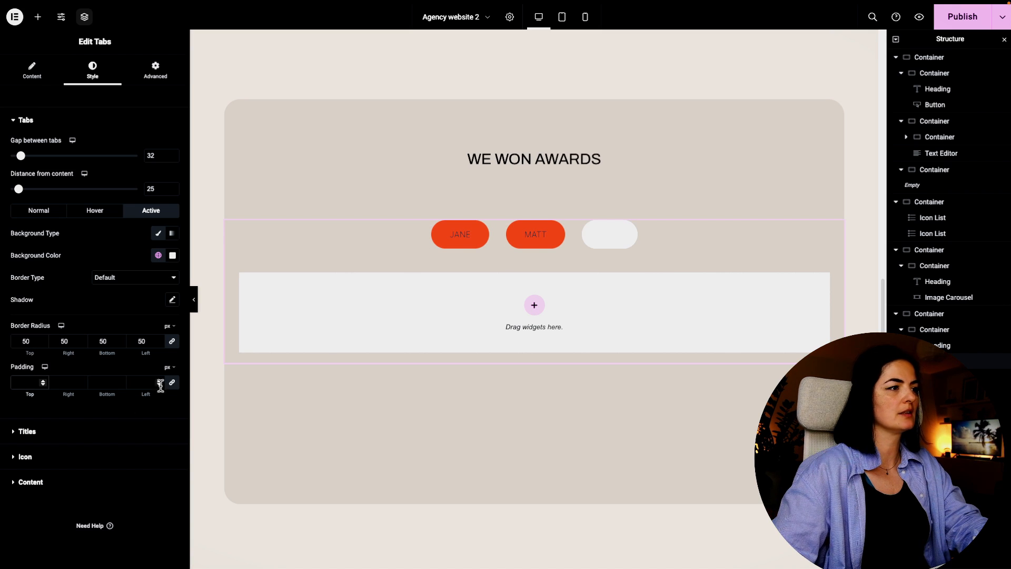
pyautogui.write('100')
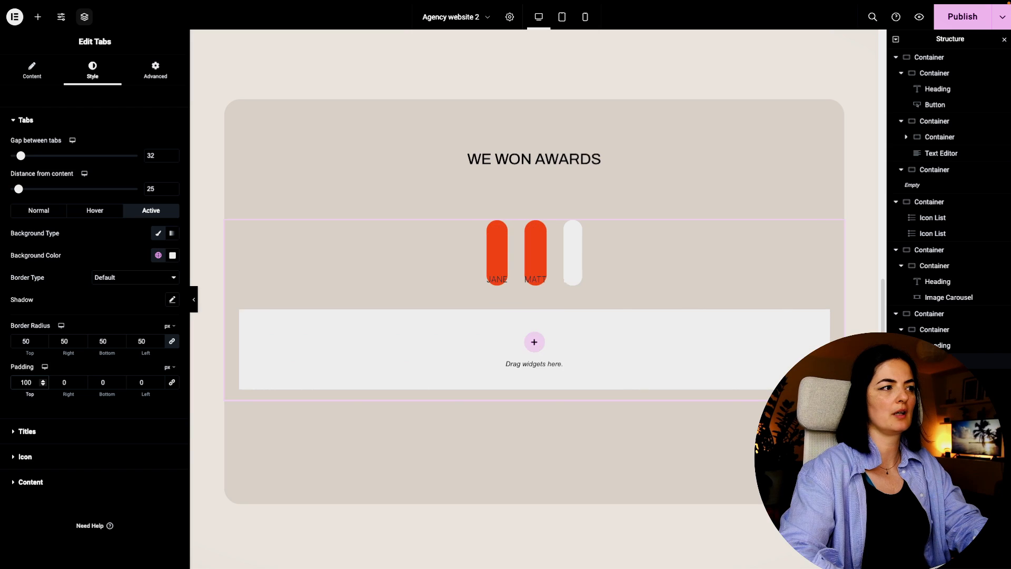
pyautogui.write('0')
pyautogui.press('BackSpace')
pyautogui.press('BackSpace')
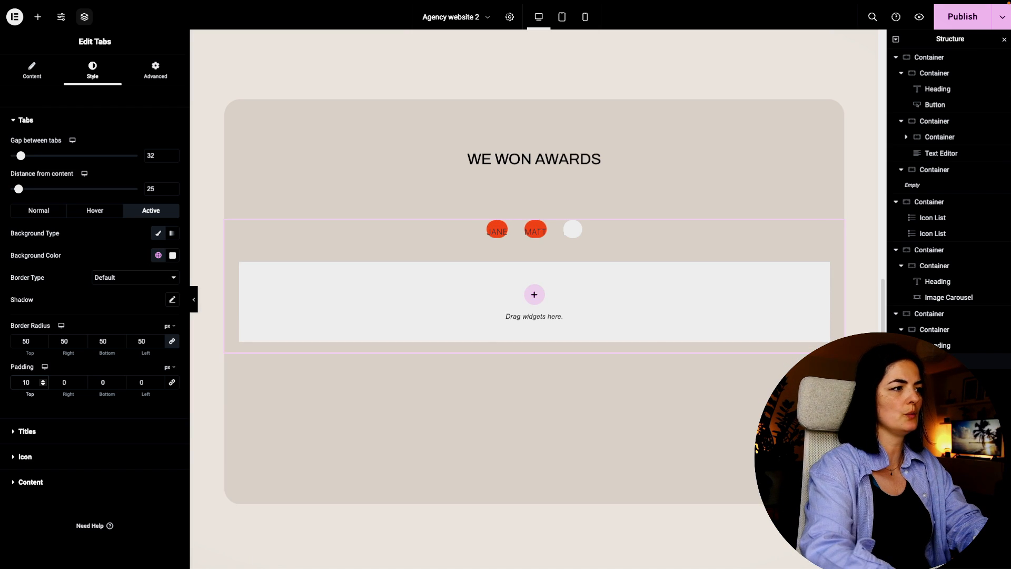
pyautogui.press('BackSpace')
pyautogui.write('2')
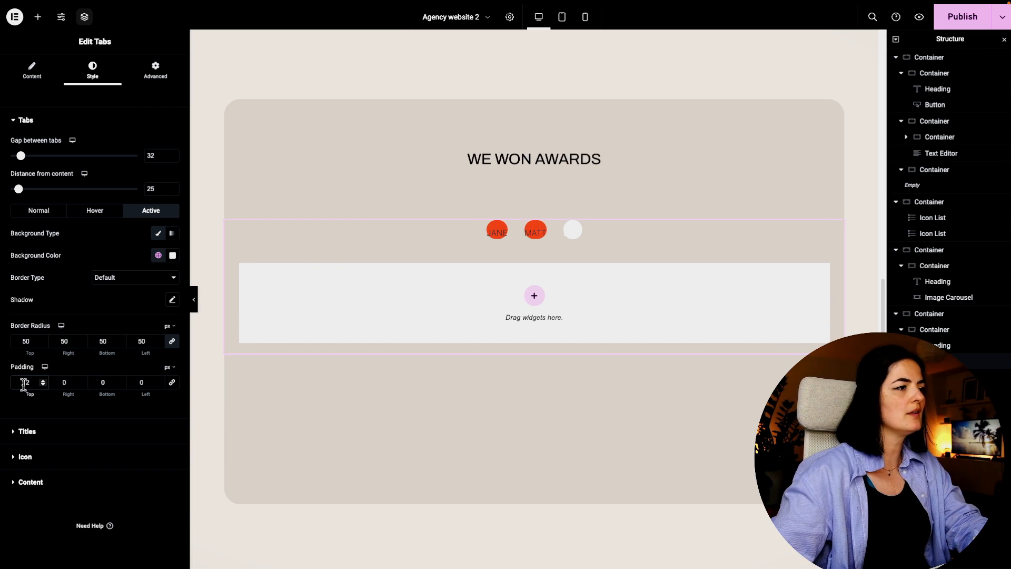
pyautogui.click(64, 382)
pyautogui.write('50')
pyautogui.click(103, 383)
pyautogui.write('12')
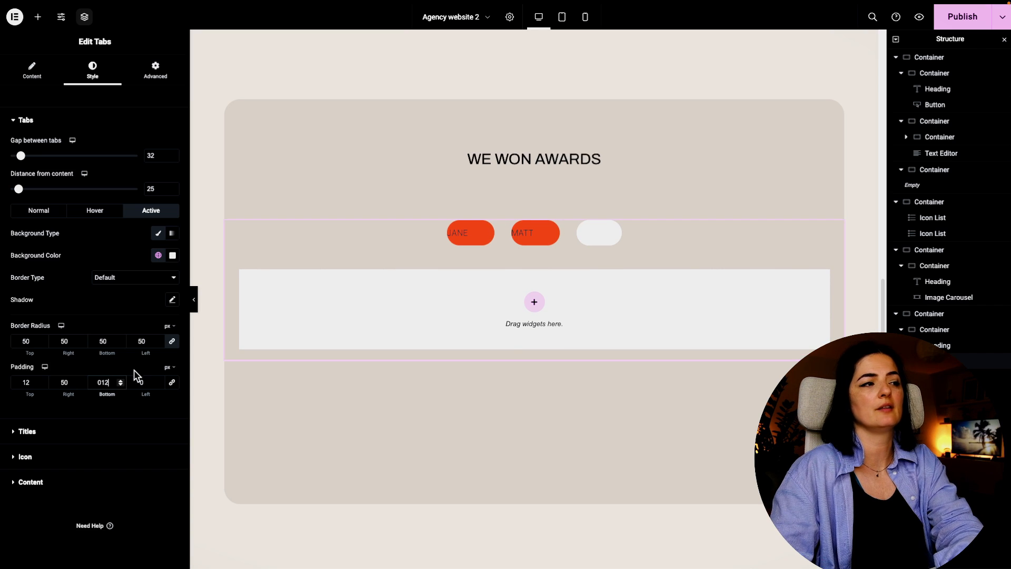
pyautogui.click(140, 382)
pyautogui.write('5')
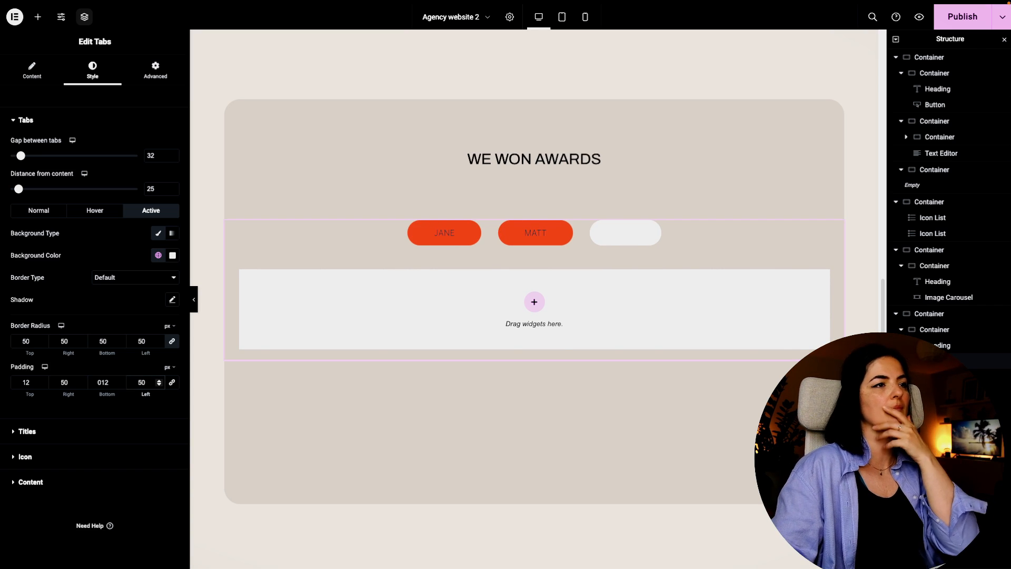
# Set the tabs' normal title colour to the global colour Off-white.
pyautogui.click(59, 432)
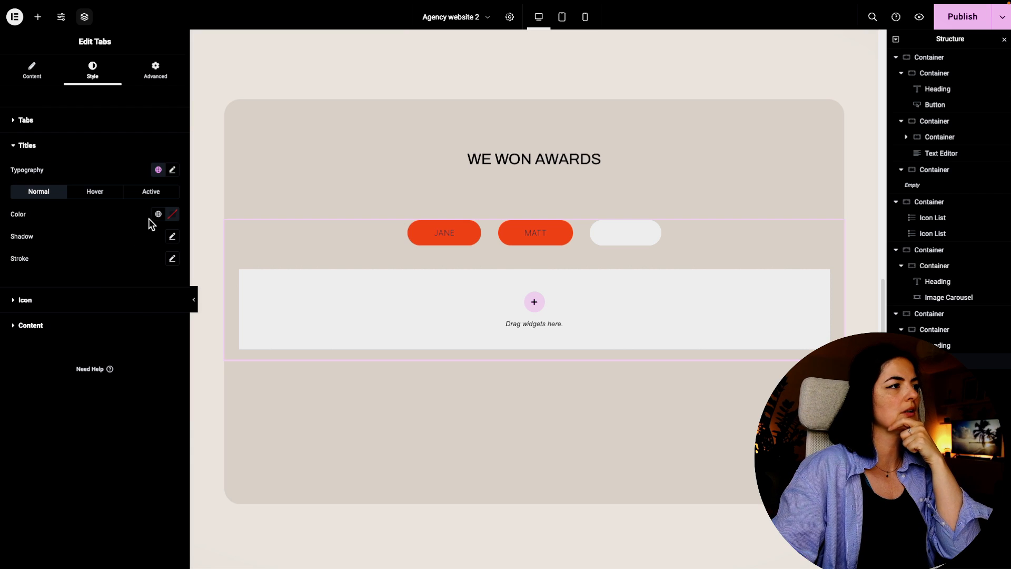
pyautogui.click(157, 215)
pyautogui.scroll(-5, 117, 321)
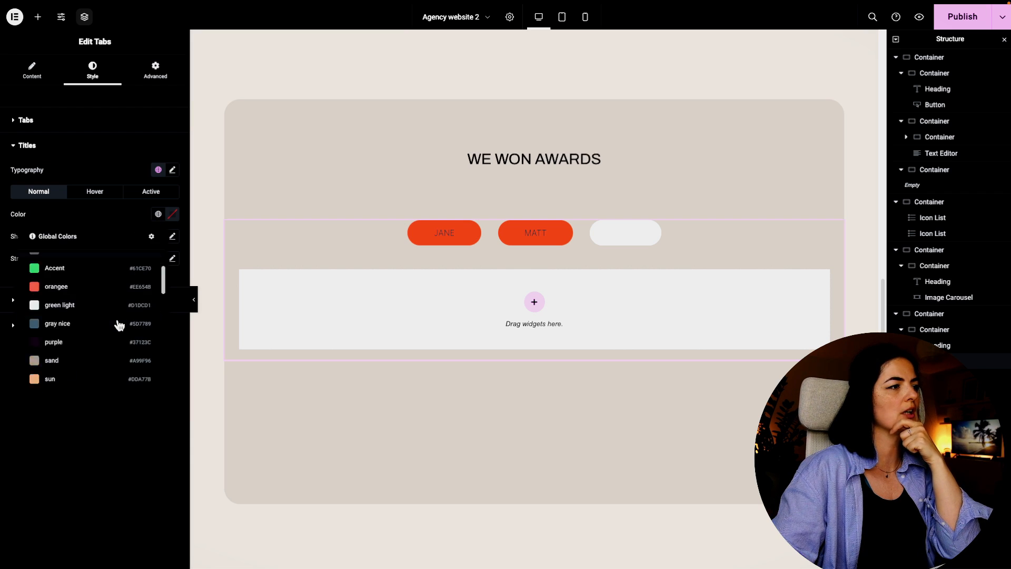
pyautogui.scroll(5, 119, 324)
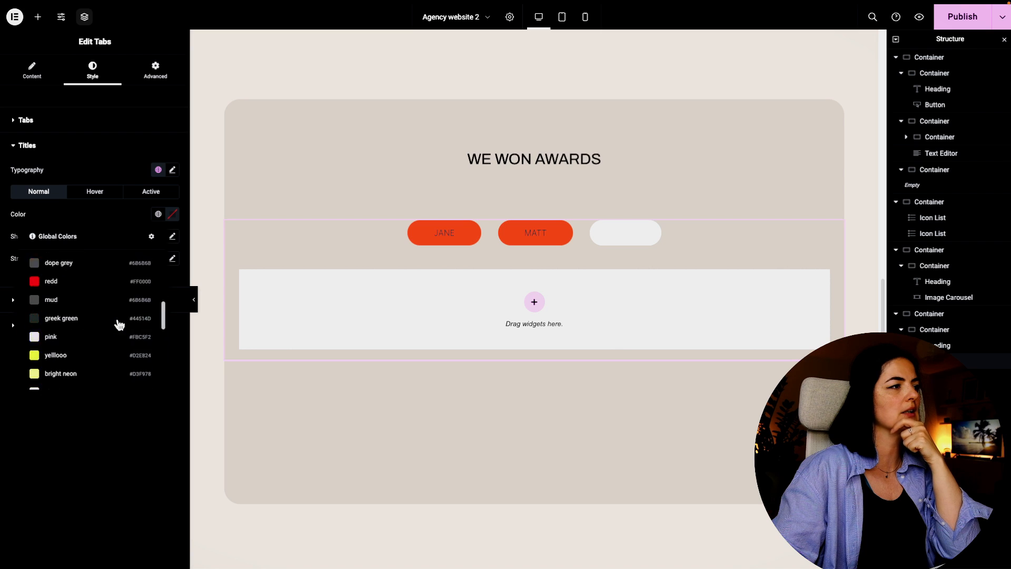
pyautogui.click(111, 301)
pyautogui.click(157, 216)
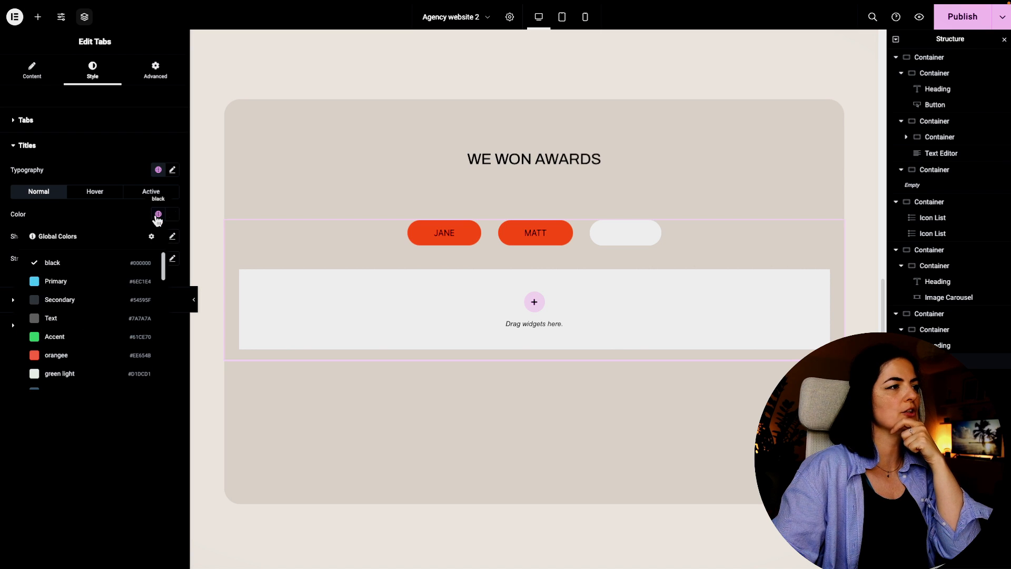
pyautogui.scroll(-5, 92, 374)
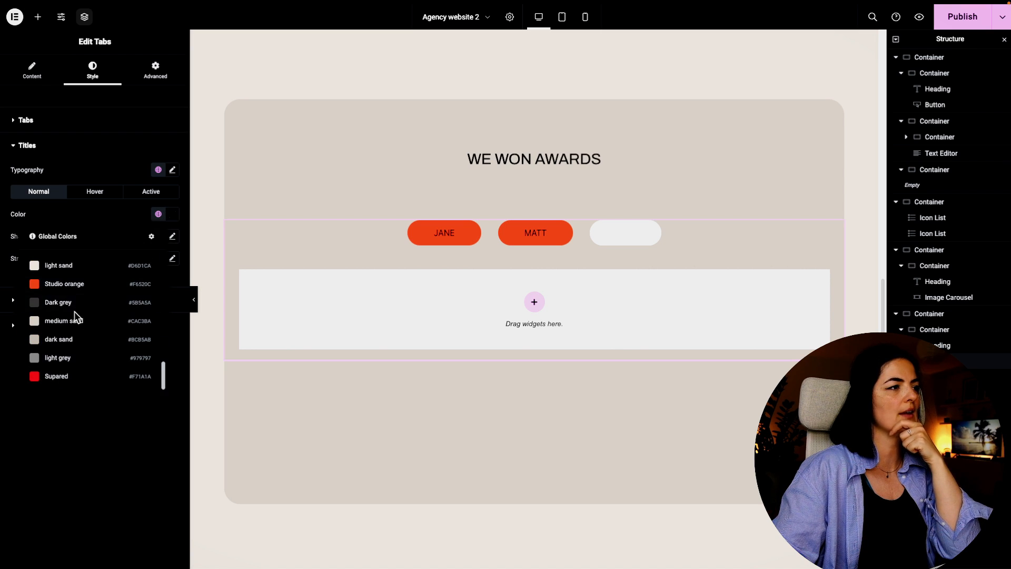
pyautogui.scroll(2, 106, 324)
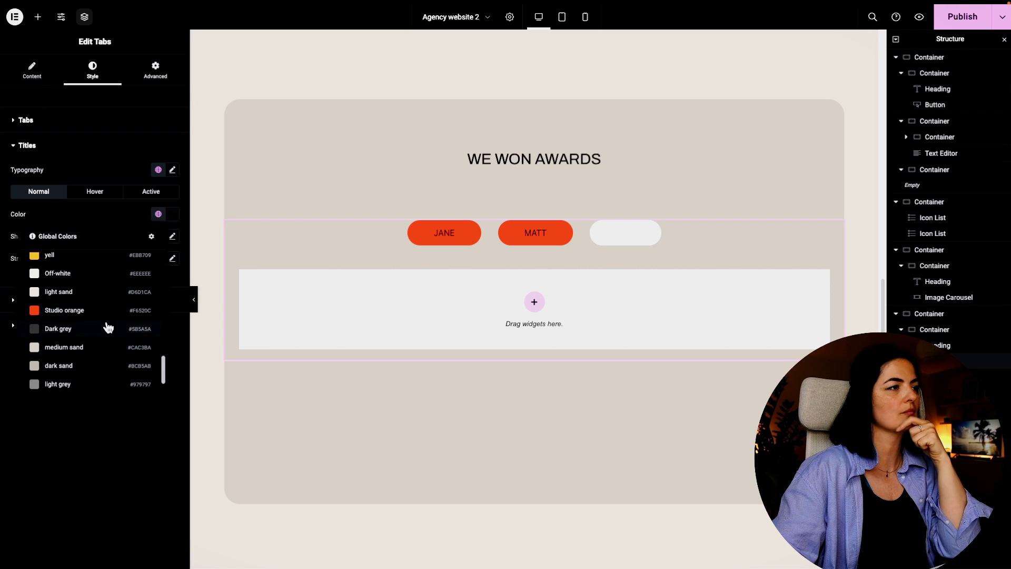
pyautogui.click(49, 278)
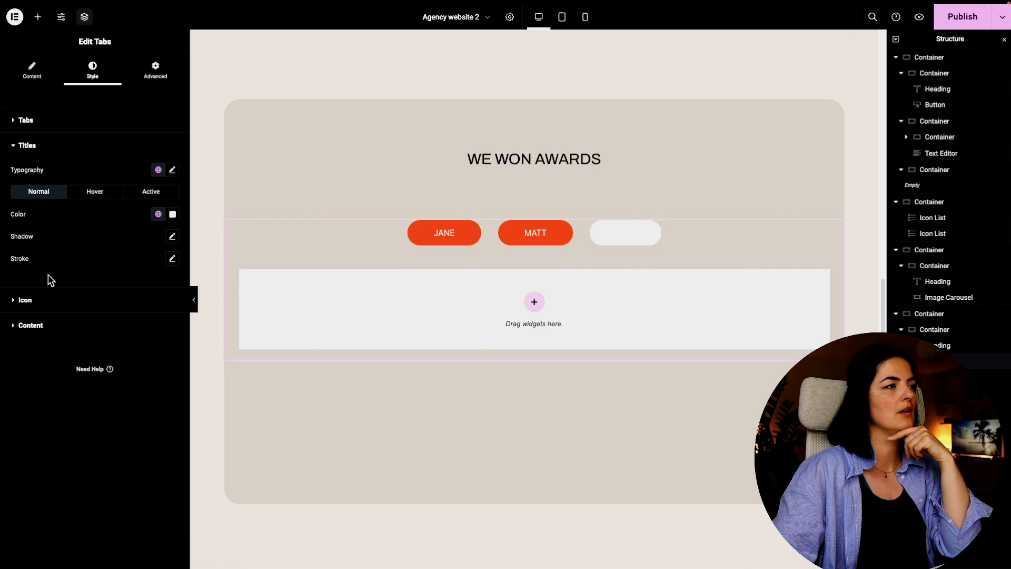
# Set the active tab's title colour to the global colour black.
pyautogui.click(141, 194)
pyautogui.click(158, 214)
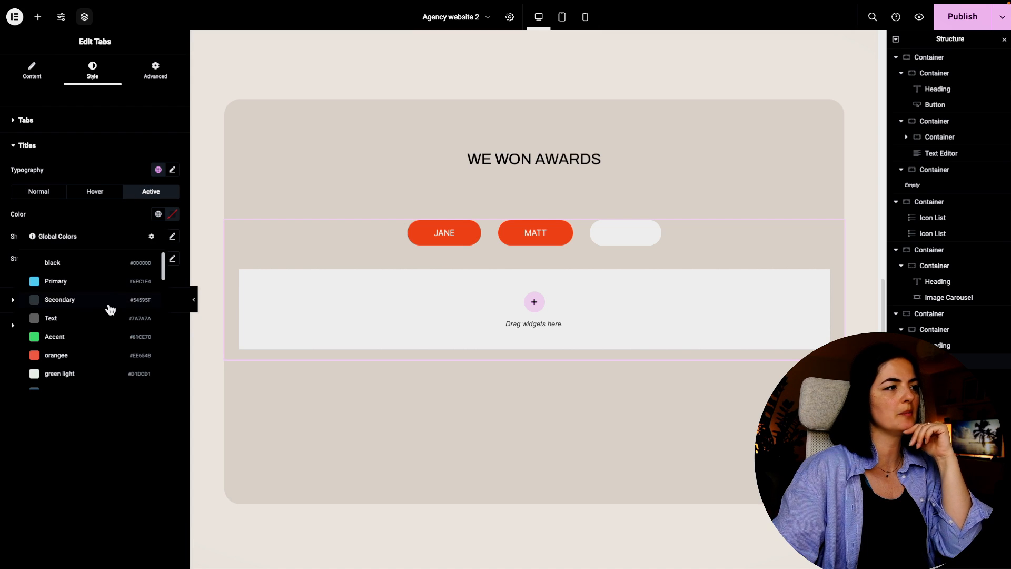
pyautogui.click(91, 262)
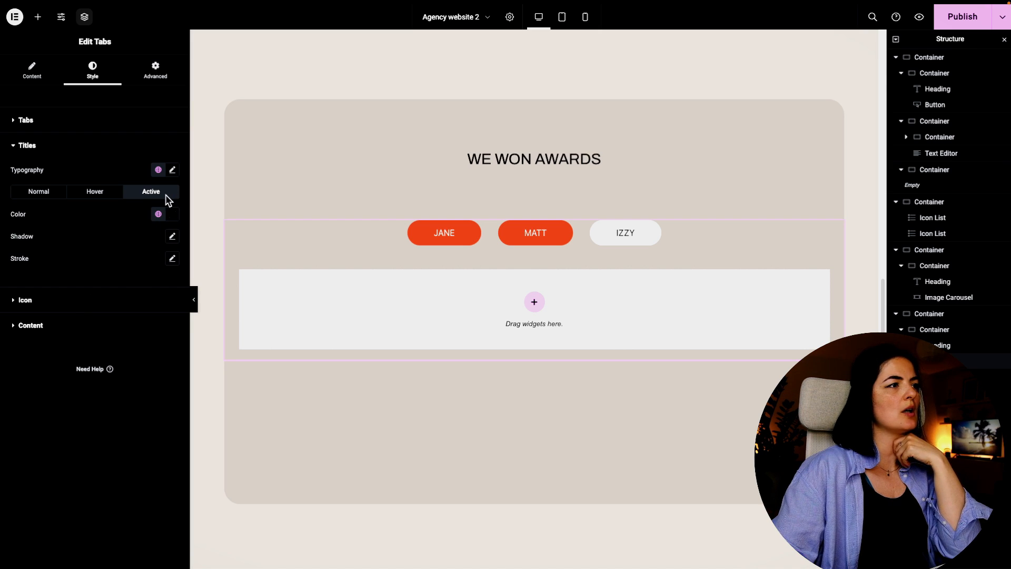
# Change the tab titles' font family to Archivo.
pyautogui.click(172, 170)
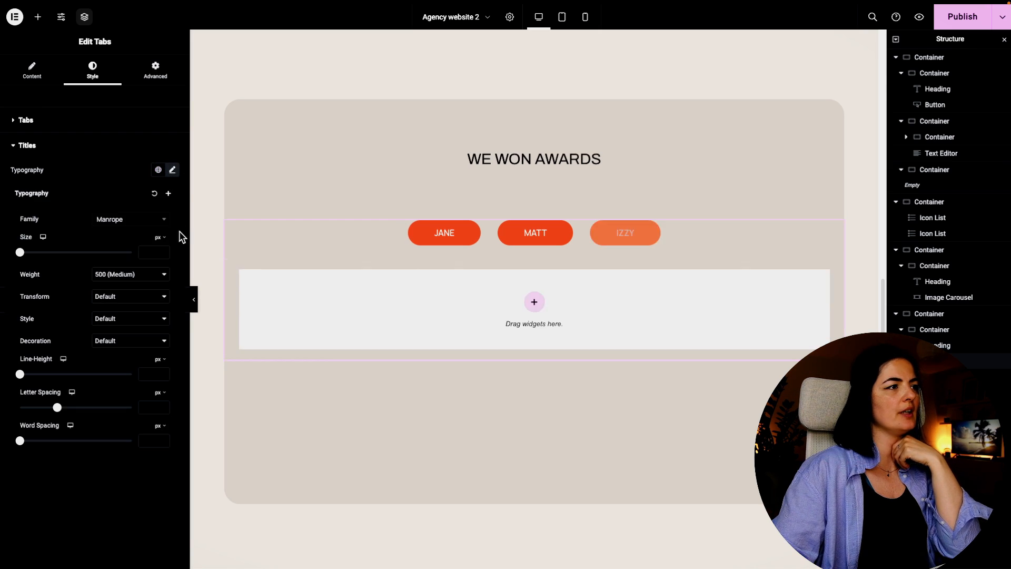
pyautogui.click(138, 227)
pyautogui.write('AR')
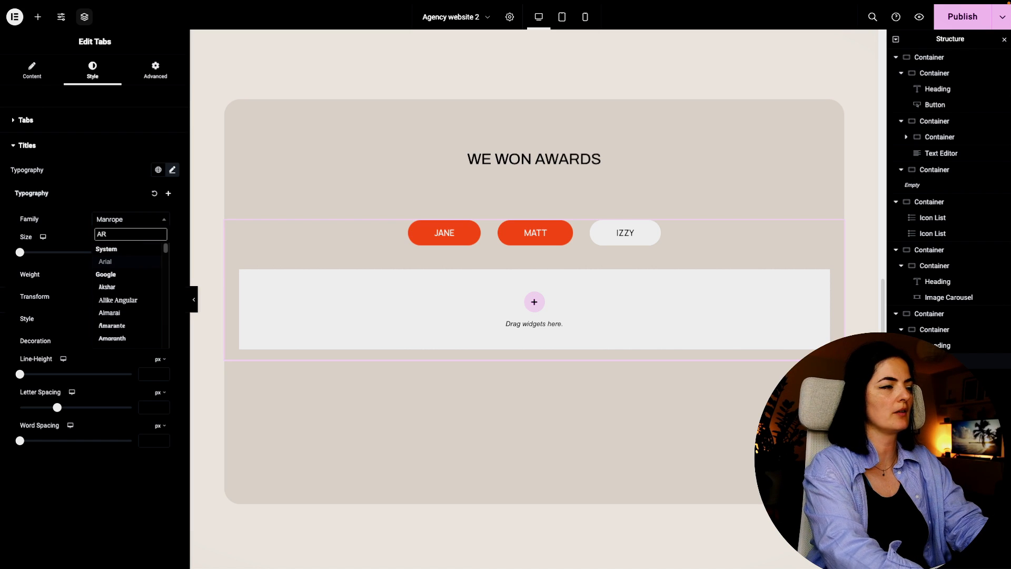
pyautogui.press('BackSpace')
pyautogui.write('arc')
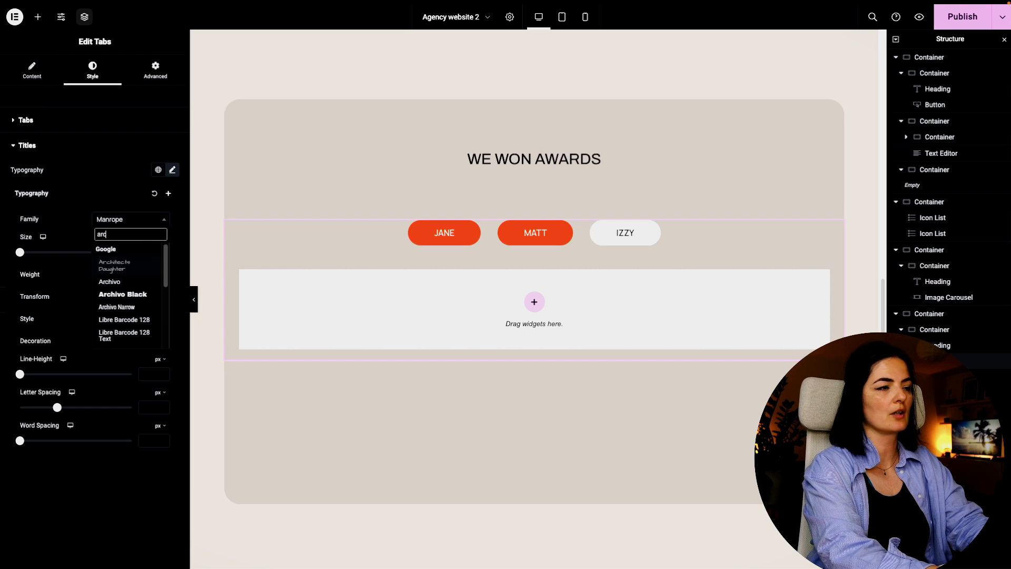
pyautogui.press('Down')
pyautogui.press('Return')
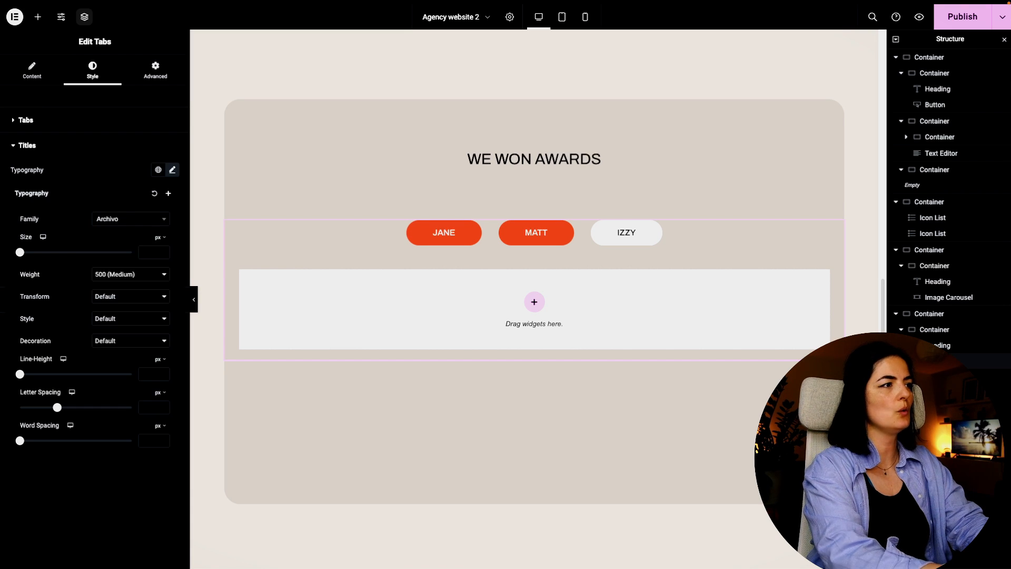
# Set the tab titles' font size to 1.3 rem.
pyautogui.click(158, 237)
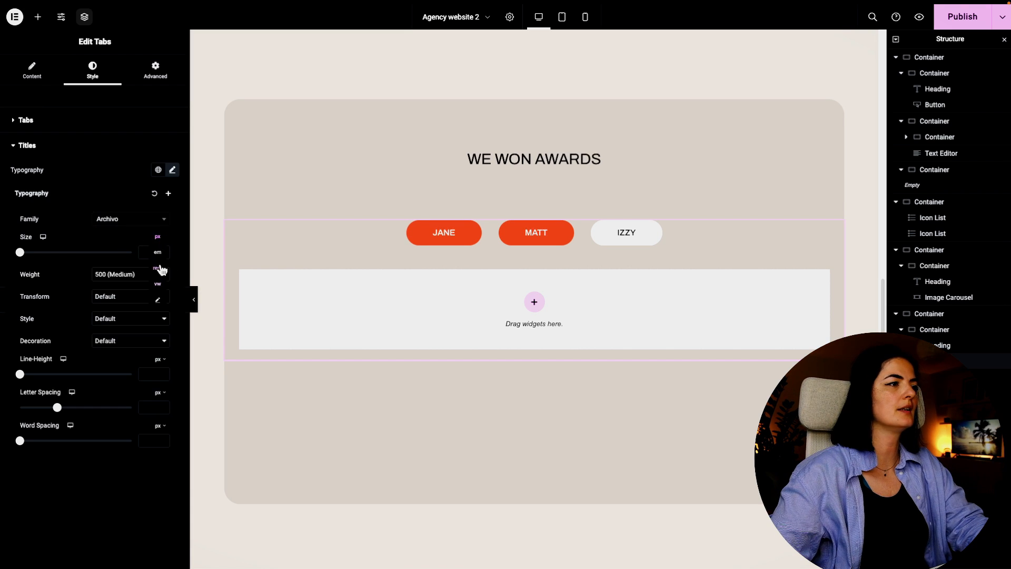
pyautogui.click(161, 271)
pyautogui.click(146, 253)
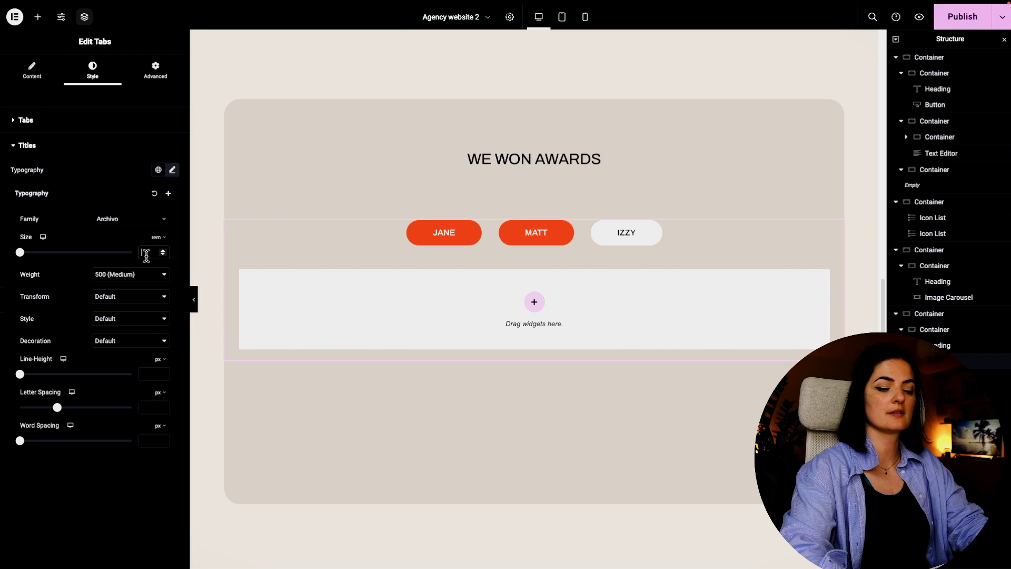
pyautogui.write('1.3')
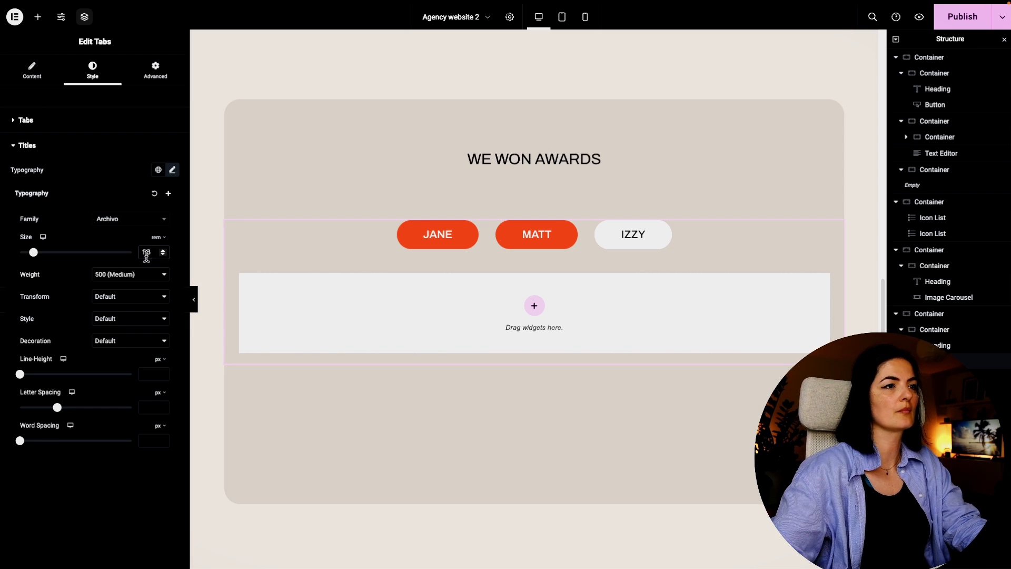
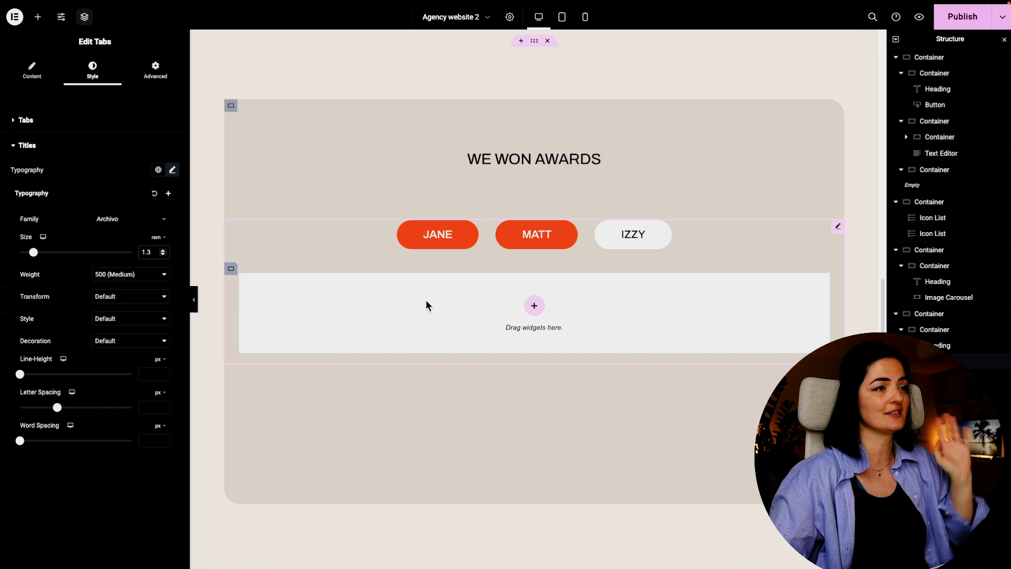
# Set the items in the first tab's content container to wrap.
pyautogui.click(428, 299)
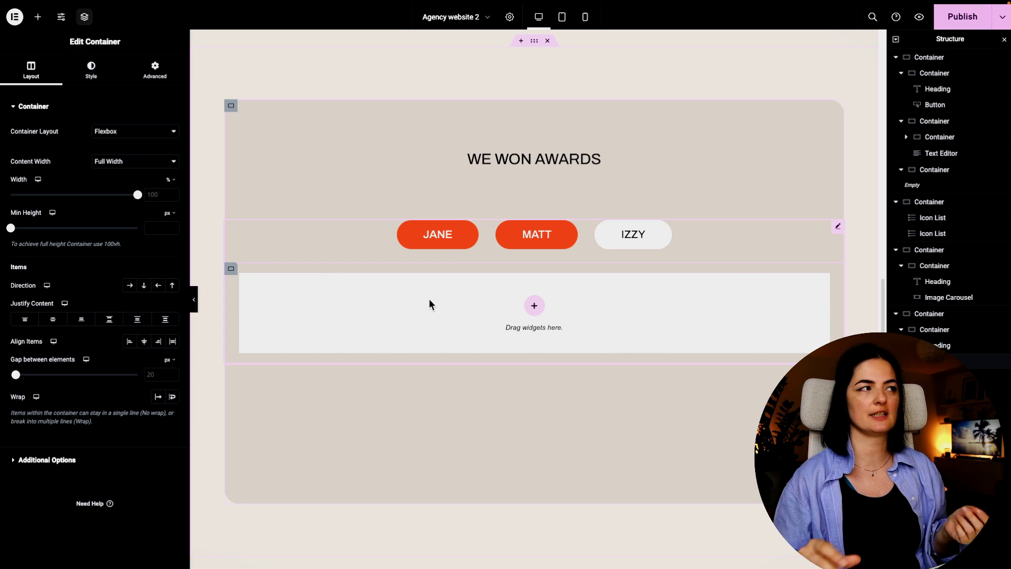
pyautogui.click(38, 16)
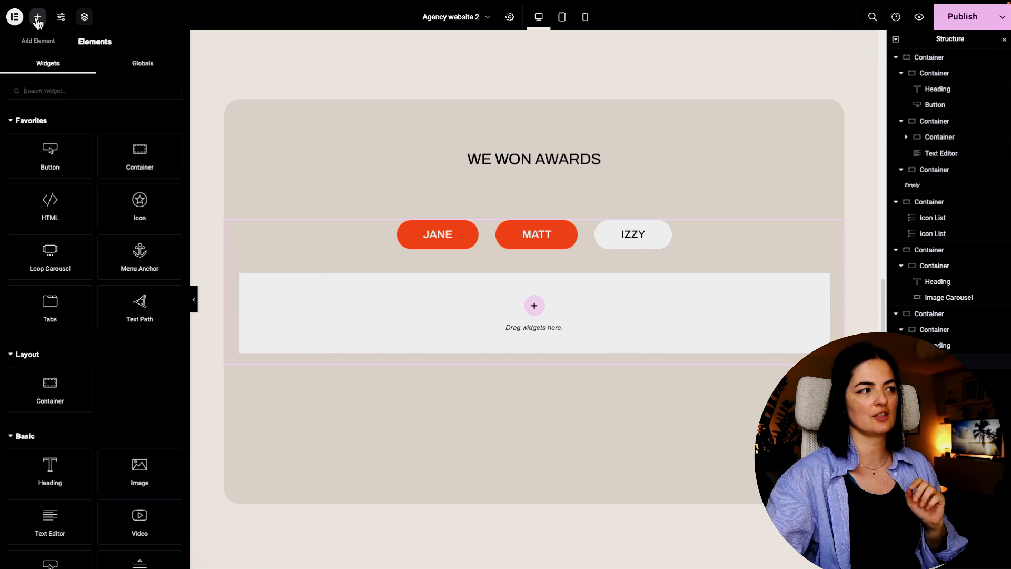
pyautogui.click(230, 269)
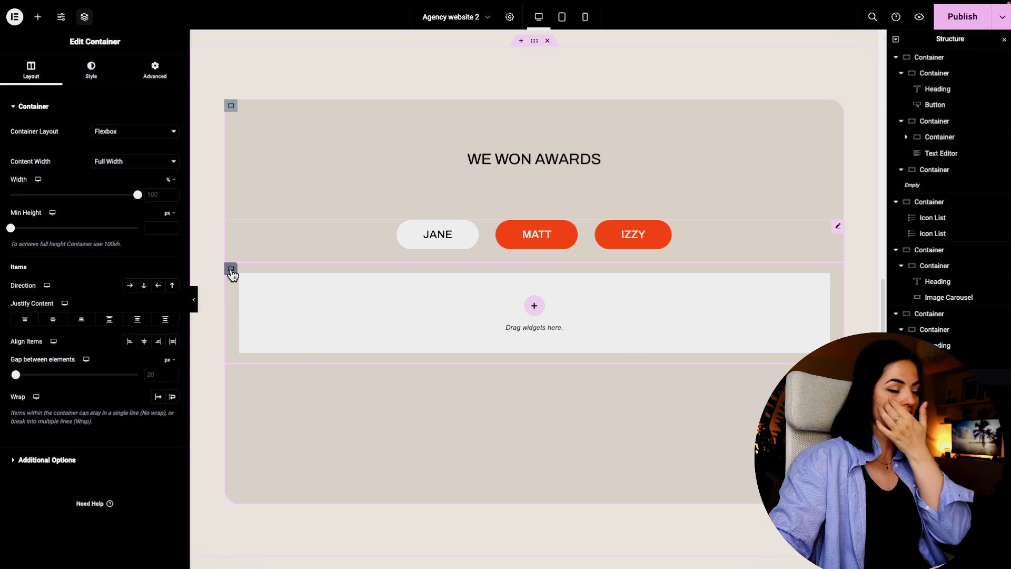
pyautogui.click(174, 398)
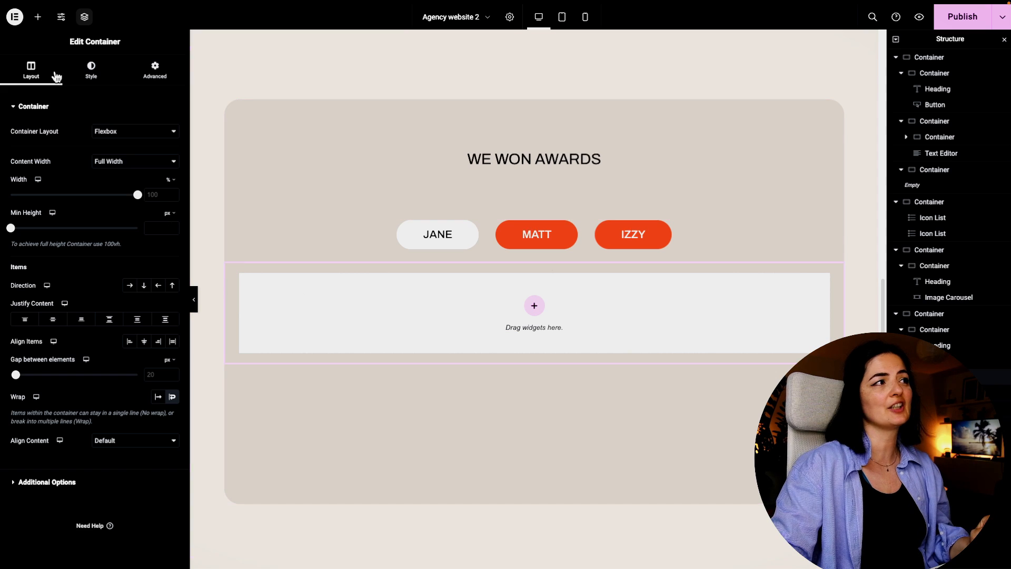
# Add a container inside the first tab's content container and make it Full Width with a width of 20%.
pyautogui.click(38, 17)
pyautogui.moveTo(48, 390); pyautogui.dragTo(328, 324)
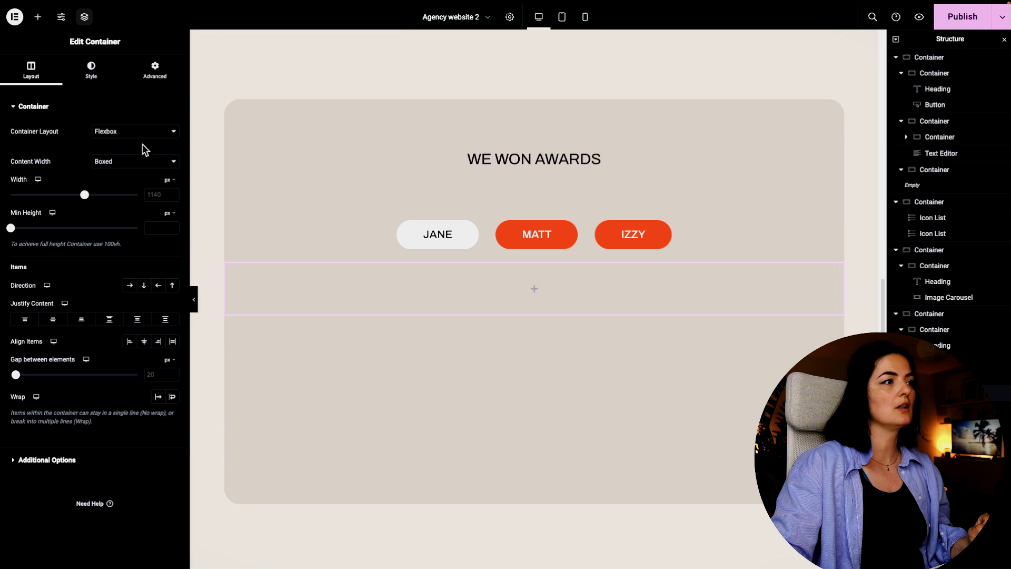
pyautogui.click(118, 163)
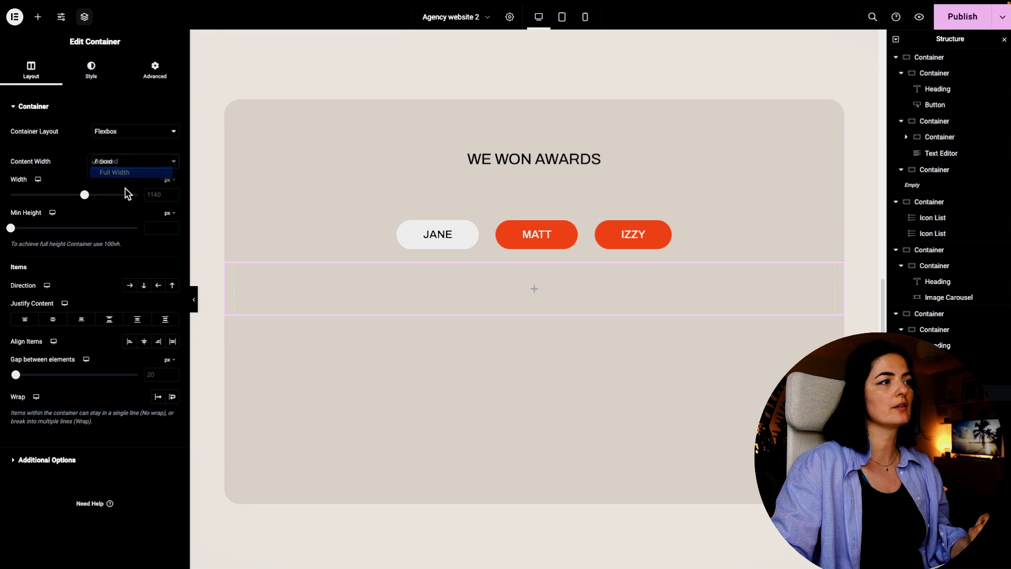
pyautogui.click(114, 172)
pyautogui.moveTo(134, 195); pyautogui.dragTo(38, 202)
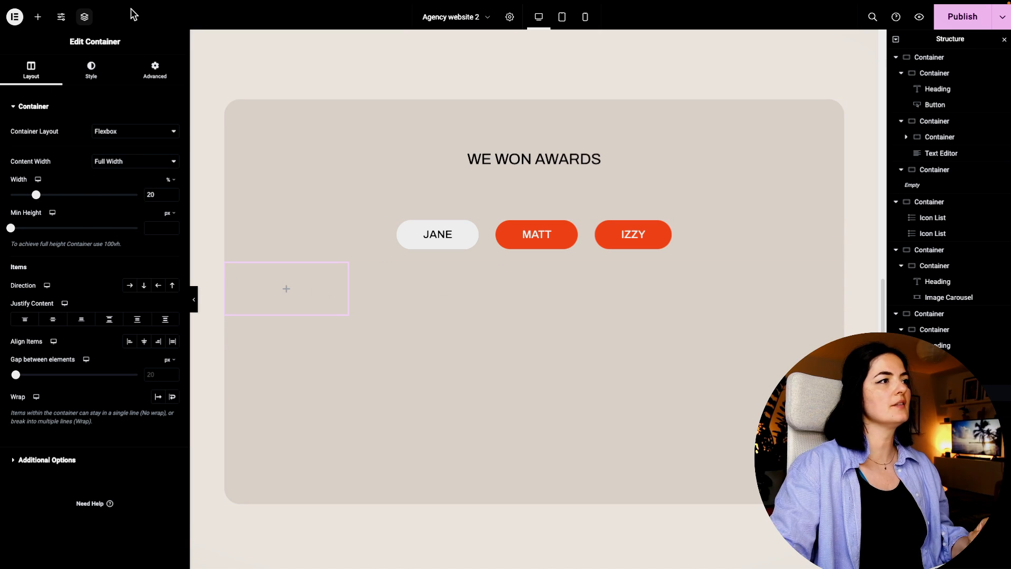
# Give the new 20% container a classic background in the global colour dark sand and a 20 px border radius.
pyautogui.click(91, 70)
pyautogui.click(129, 154)
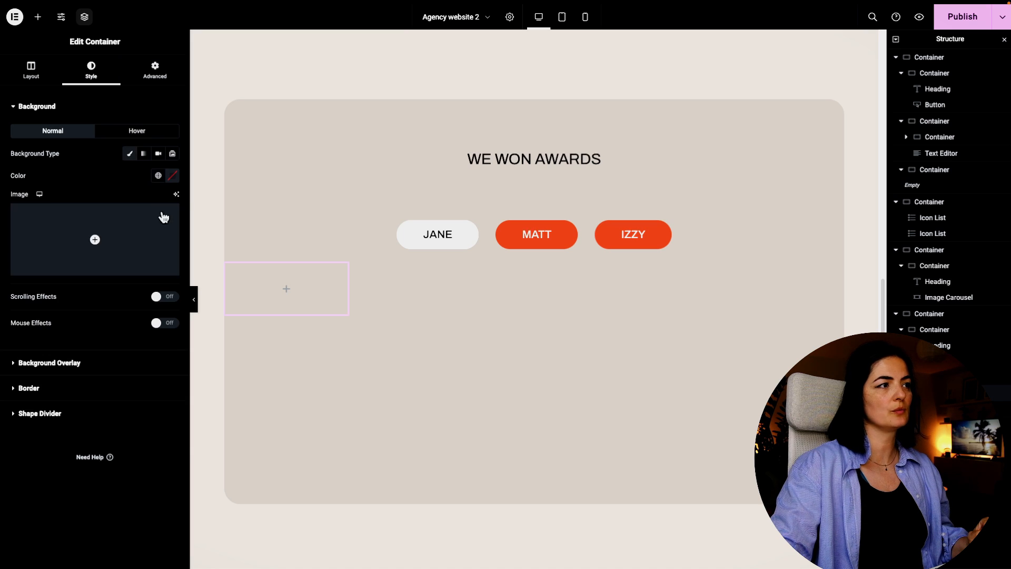
pyautogui.click(159, 176)
pyautogui.scroll(-3, 104, 277)
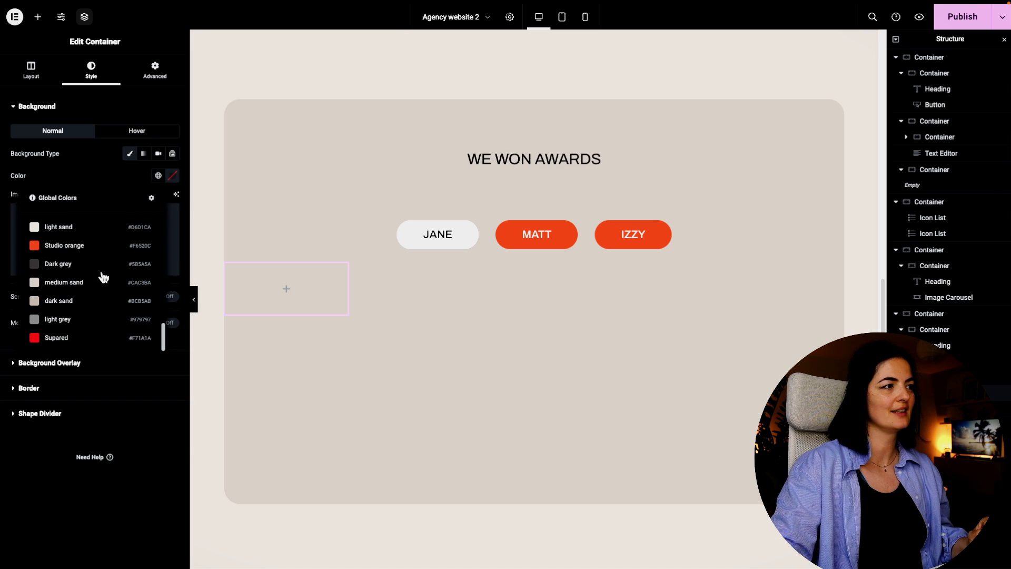
pyautogui.click(63, 305)
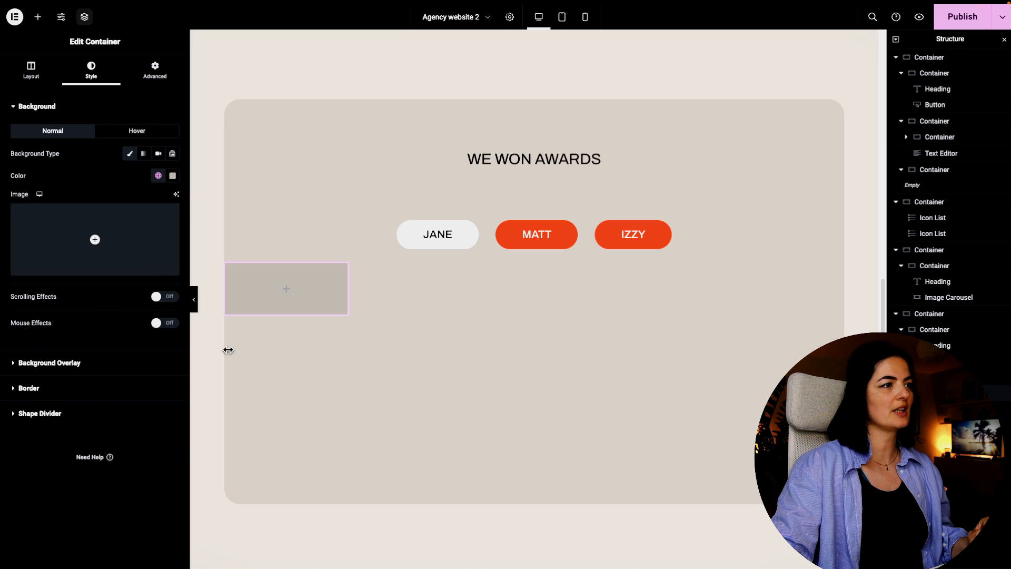
pyautogui.click(45, 393)
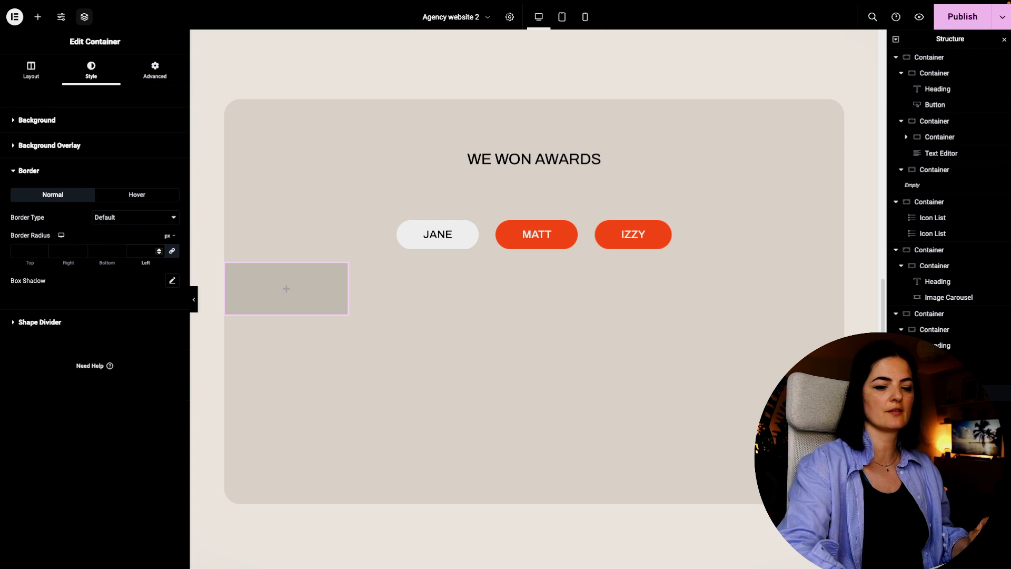
pyautogui.write('20')
# Set the 20% wide card container's minimum height to 26 vh.
pyautogui.click(39, 76)
pyautogui.moveTo(170, 215)
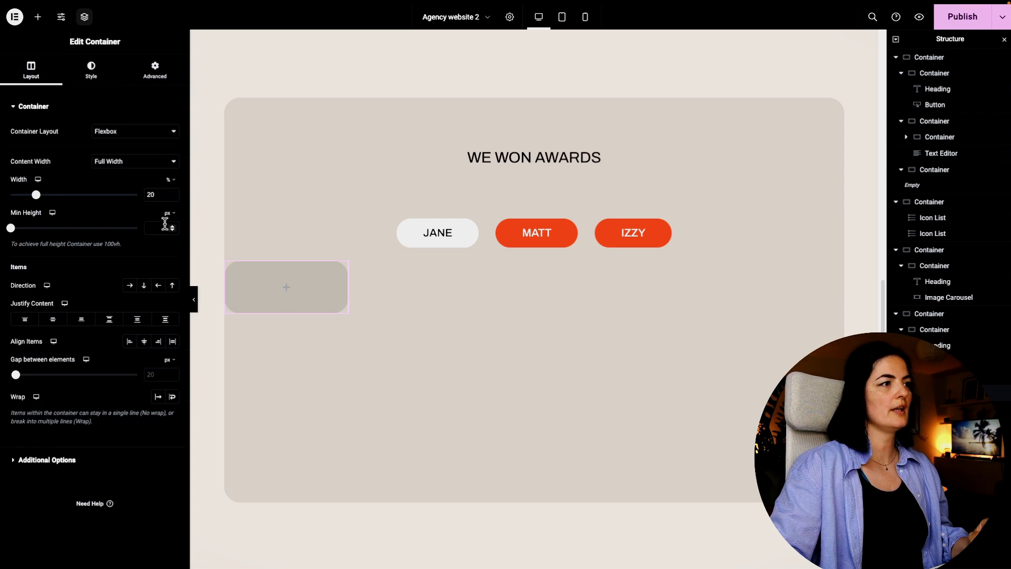
pyautogui.click(169, 261)
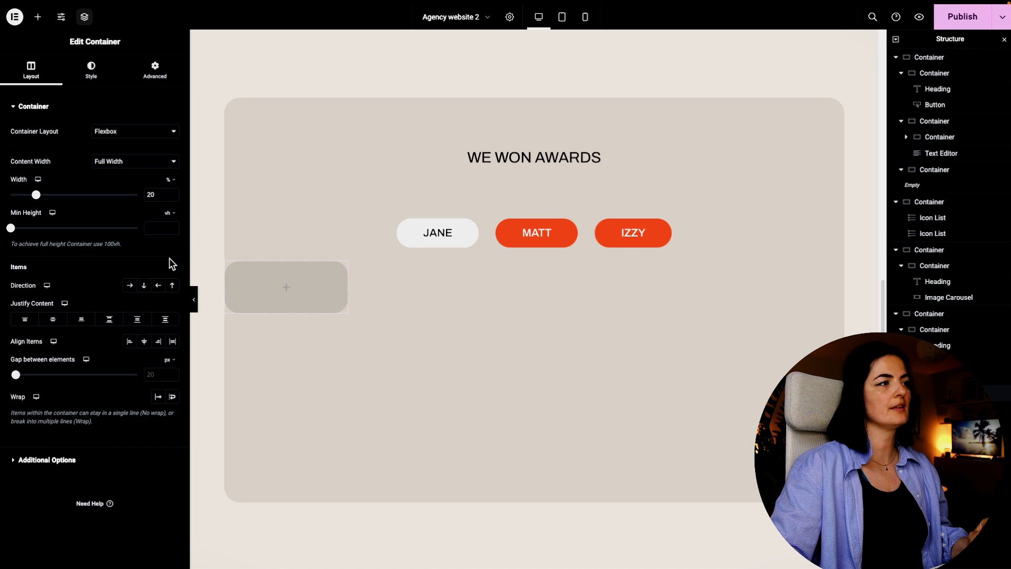
pyautogui.click(158, 228)
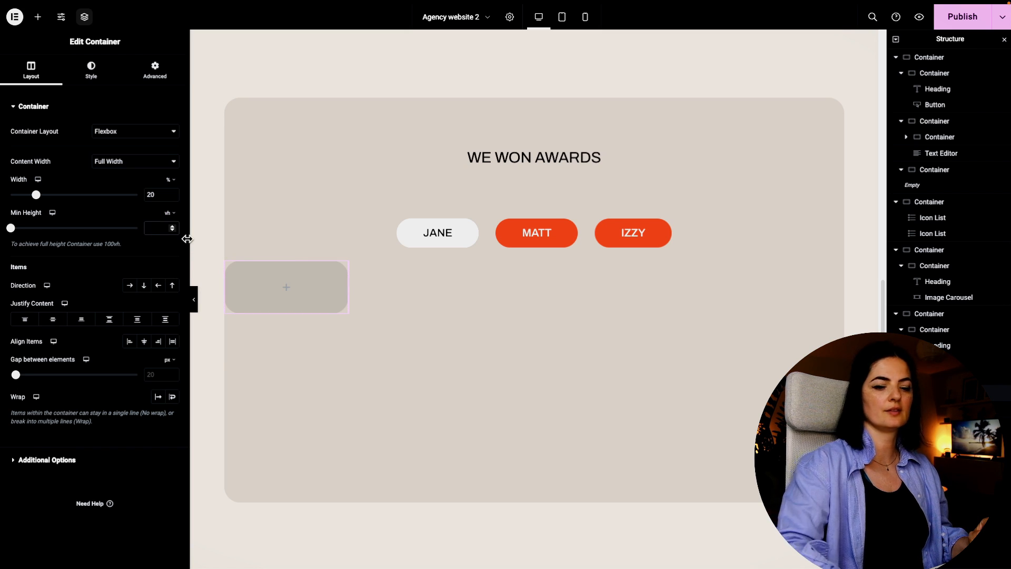
pyautogui.write('20')
# Add an Image widget inside the card container and choose the black-and-white striped swirl picture from the media library.
pyautogui.click(38, 16)
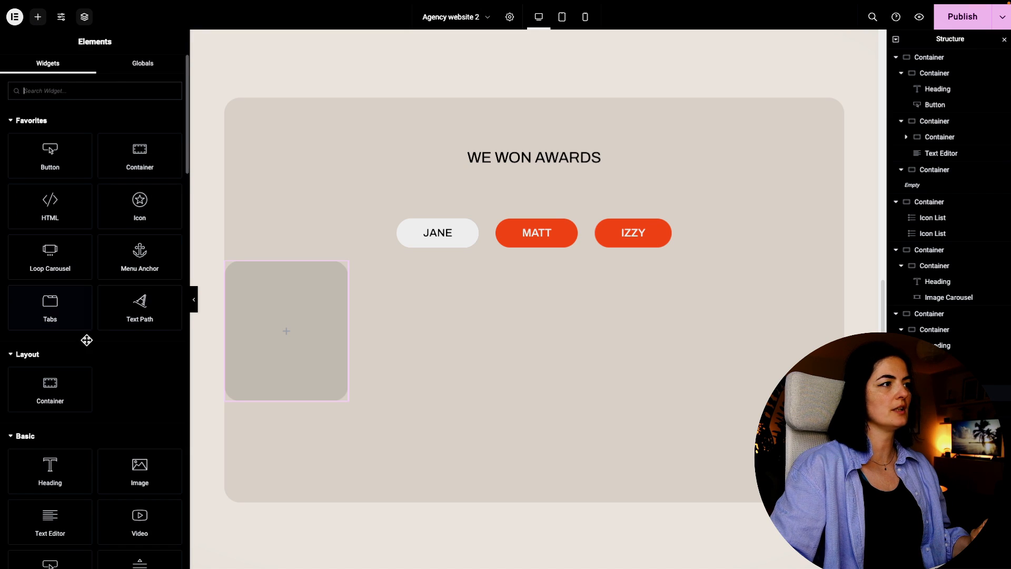
pyautogui.moveTo(139, 471); pyautogui.dragTo(286, 331)
pyautogui.click(126, 190)
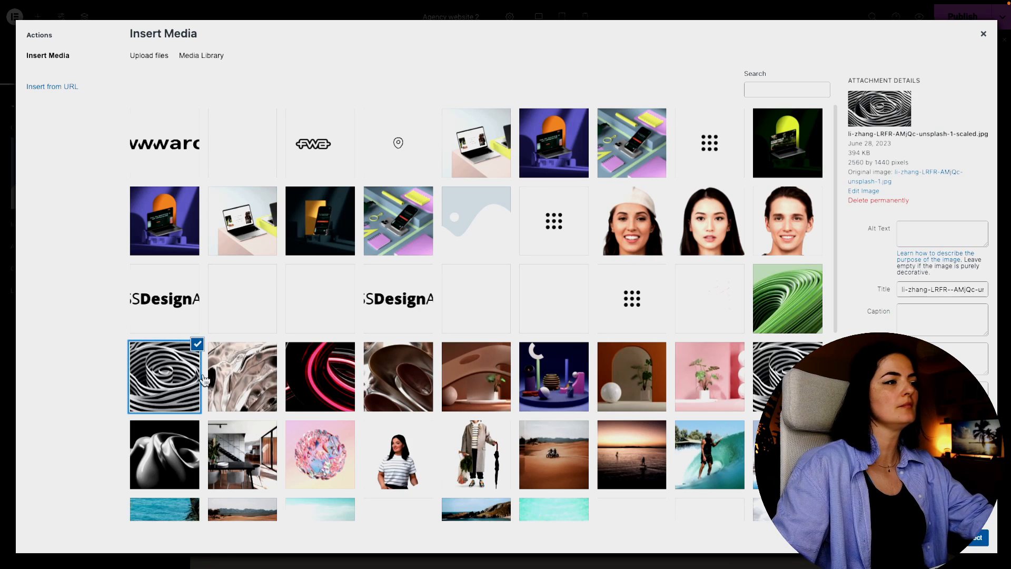
pyautogui.click(977, 538)
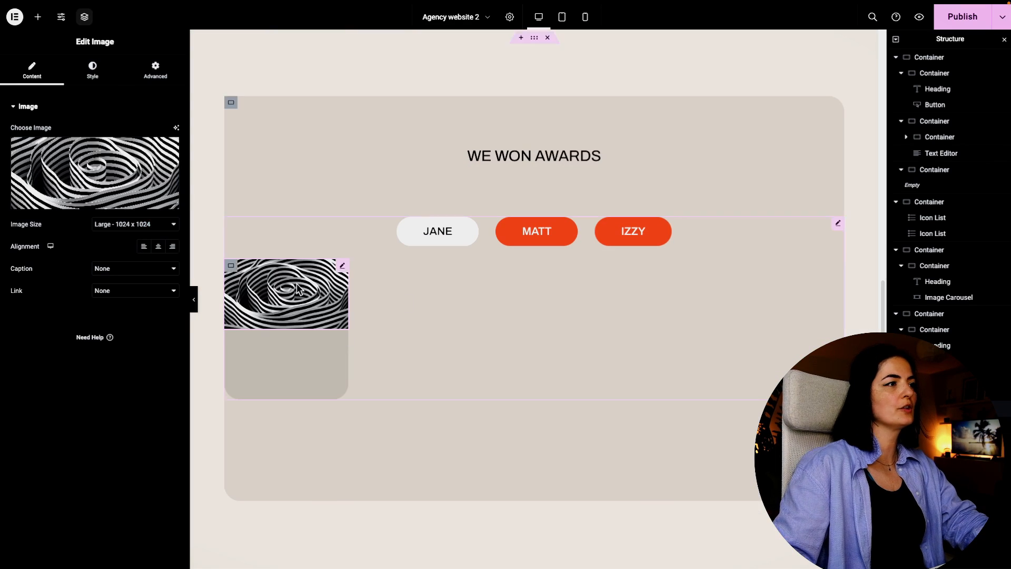
# Set the card image's width and max width to 100%.
pyautogui.click(87, 79)
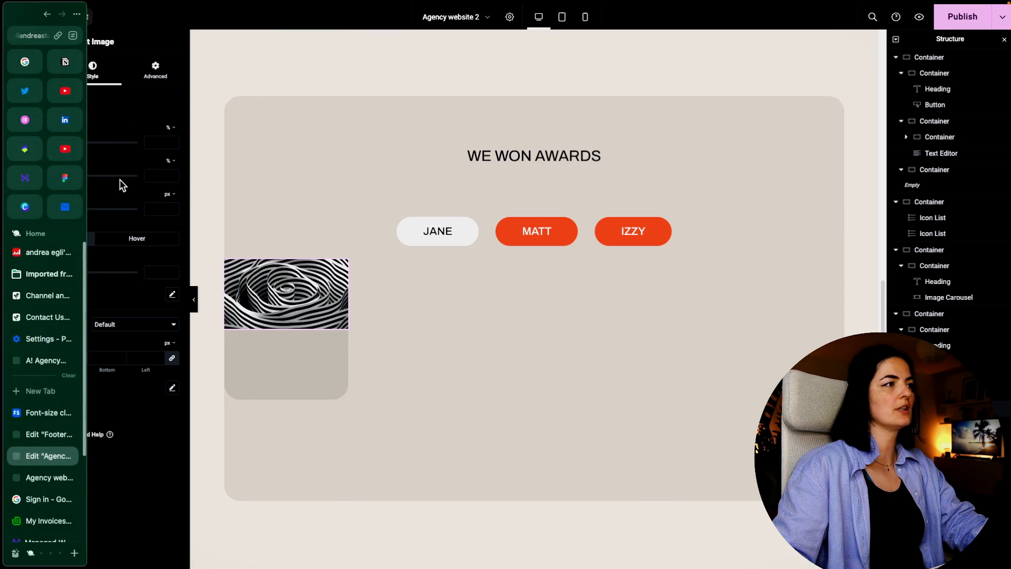
pyautogui.moveTo(12, 142); pyautogui.dragTo(181, 153)
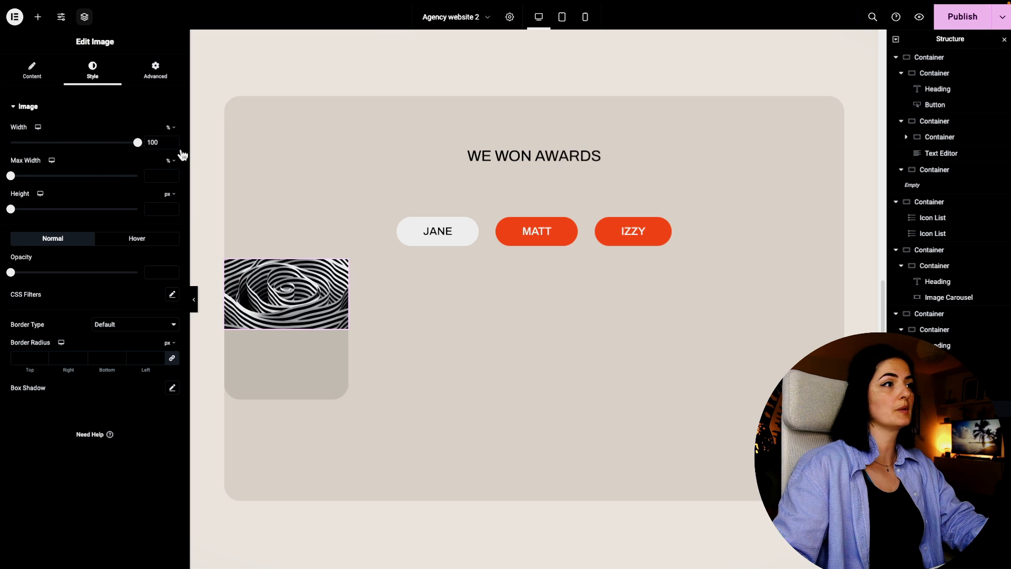
pyautogui.moveTo(10, 175); pyautogui.dragTo(180, 187)
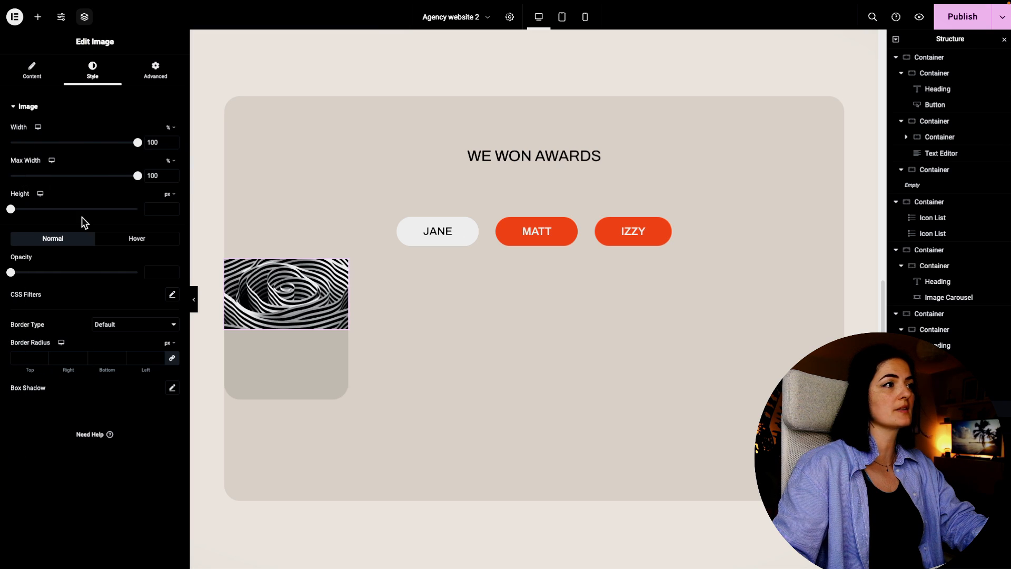
# Set the card image's height to 16 vh and its border radius to 30 px on all corners.
pyautogui.moveTo(1, 221)
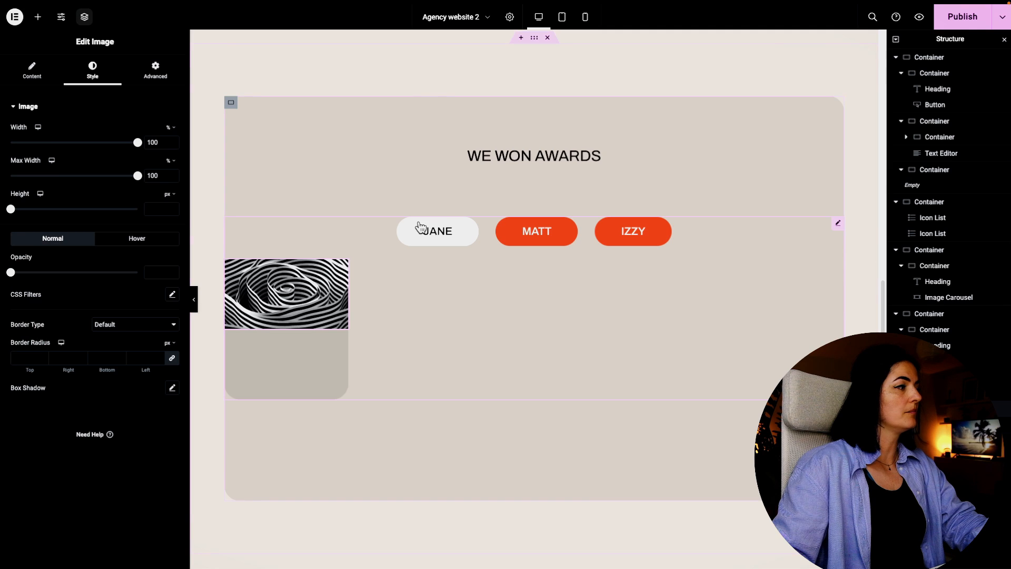
pyautogui.click(168, 195)
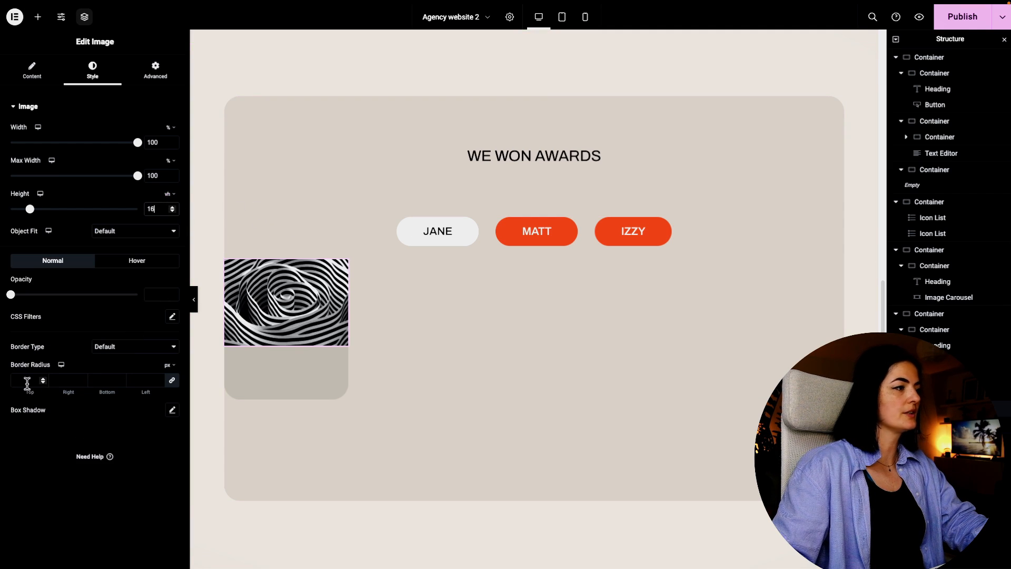
pyautogui.click(27, 383)
pyautogui.write('30')
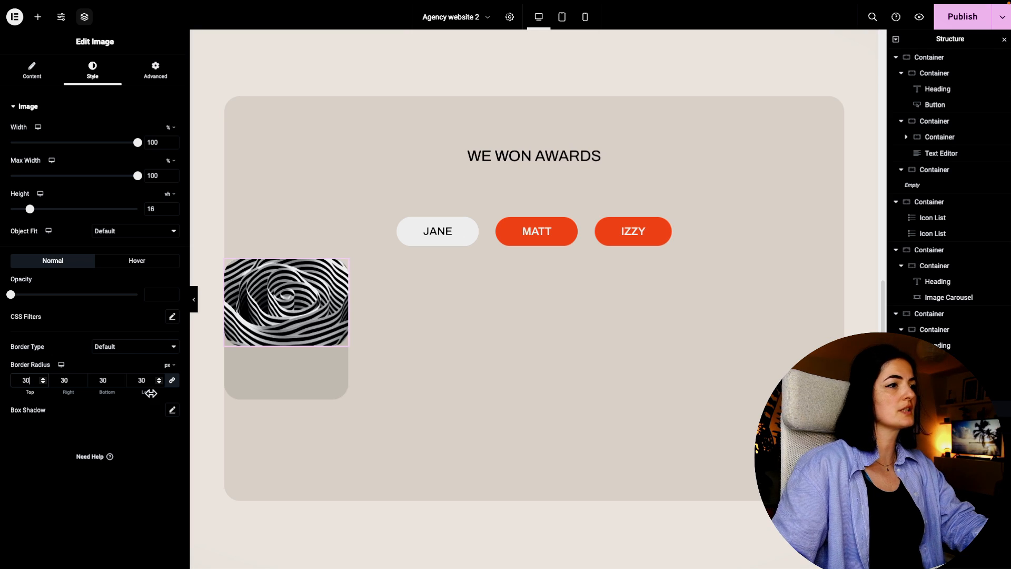
# Give the card container 9 px padding on all sides and check the card on the full-width canvas.
pyautogui.click(273, 367)
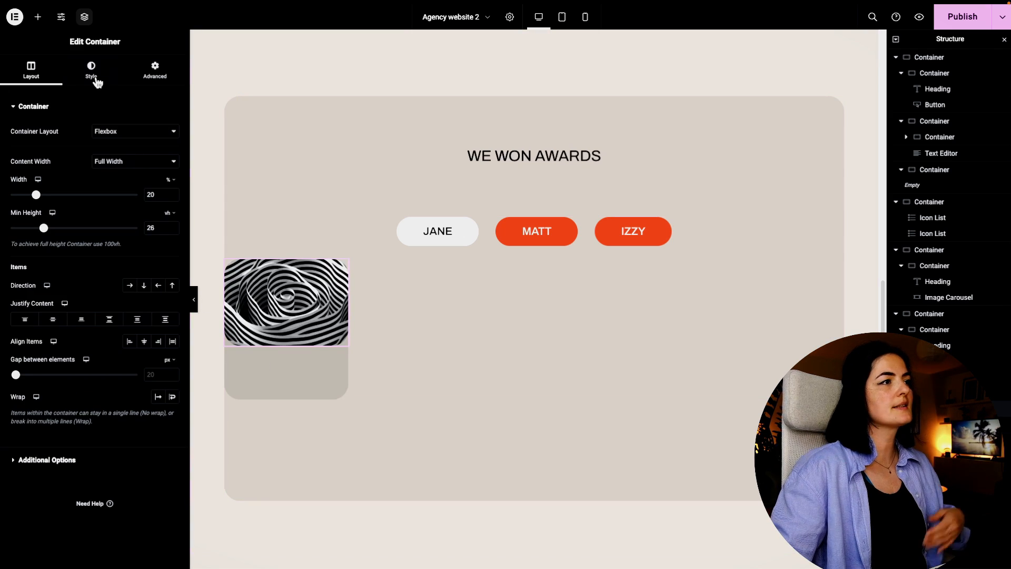
pyautogui.click(149, 71)
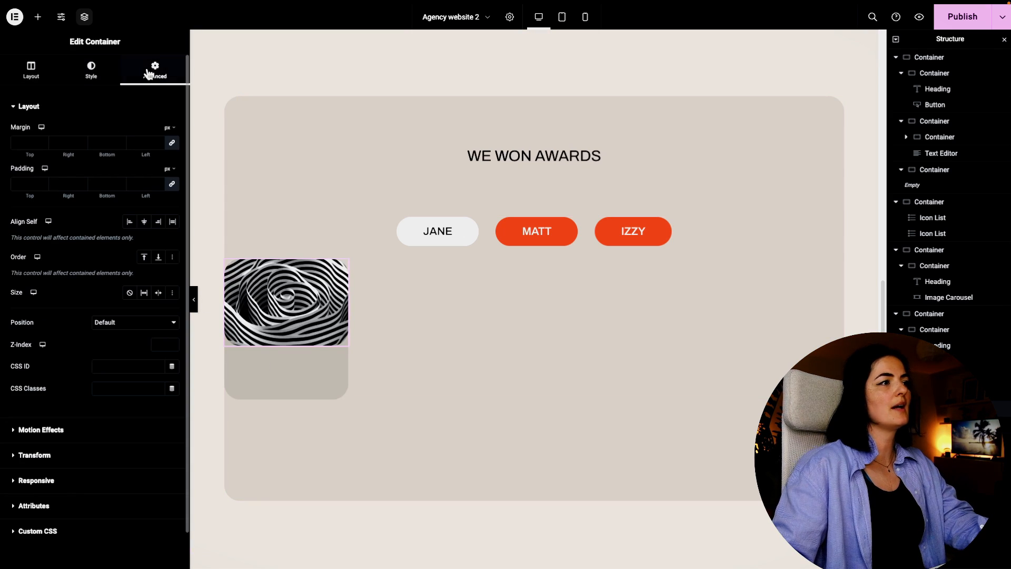
pyautogui.click(22, 183)
pyautogui.write('9')
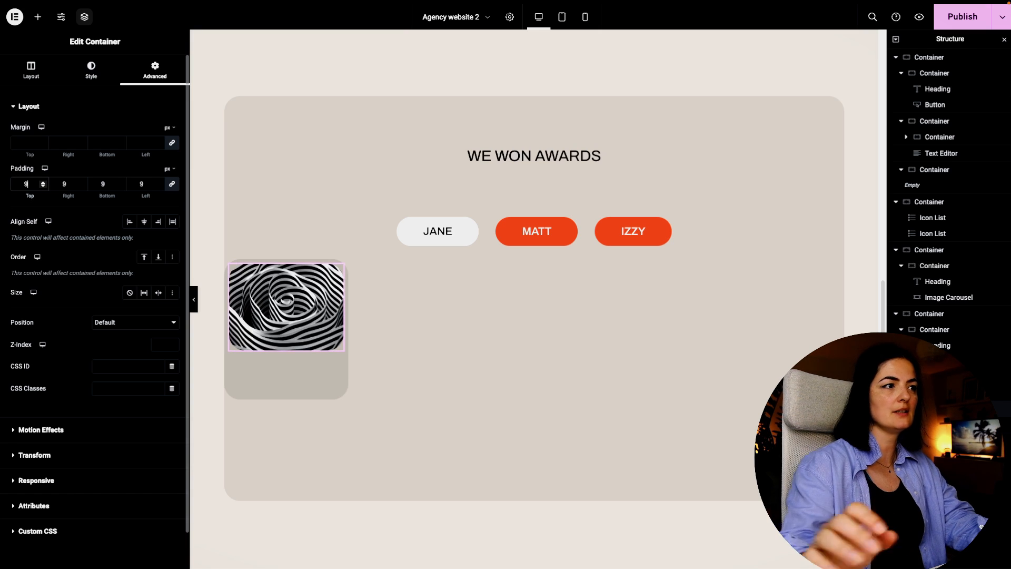
pyautogui.click(194, 299)
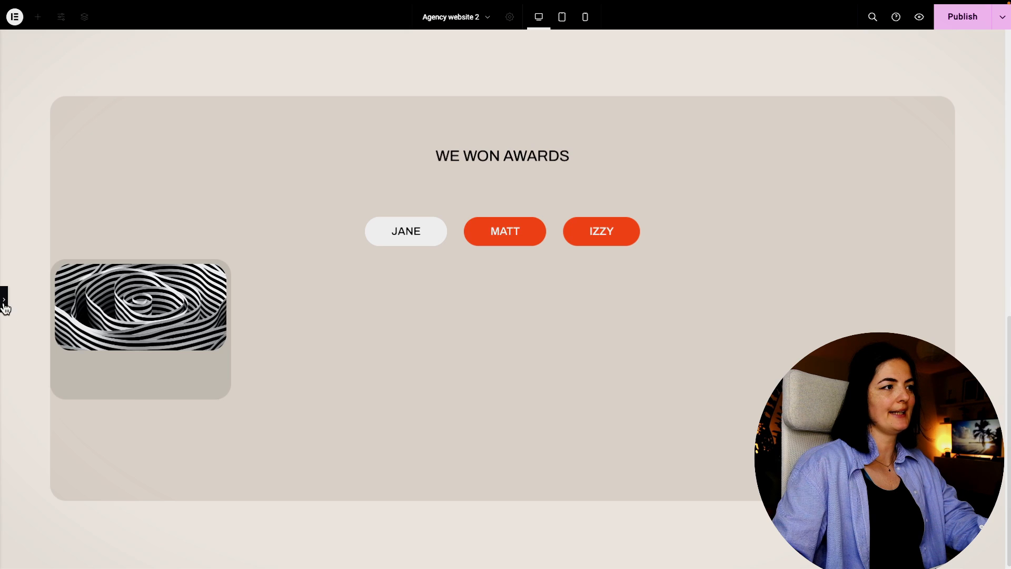
pyautogui.click(5, 305)
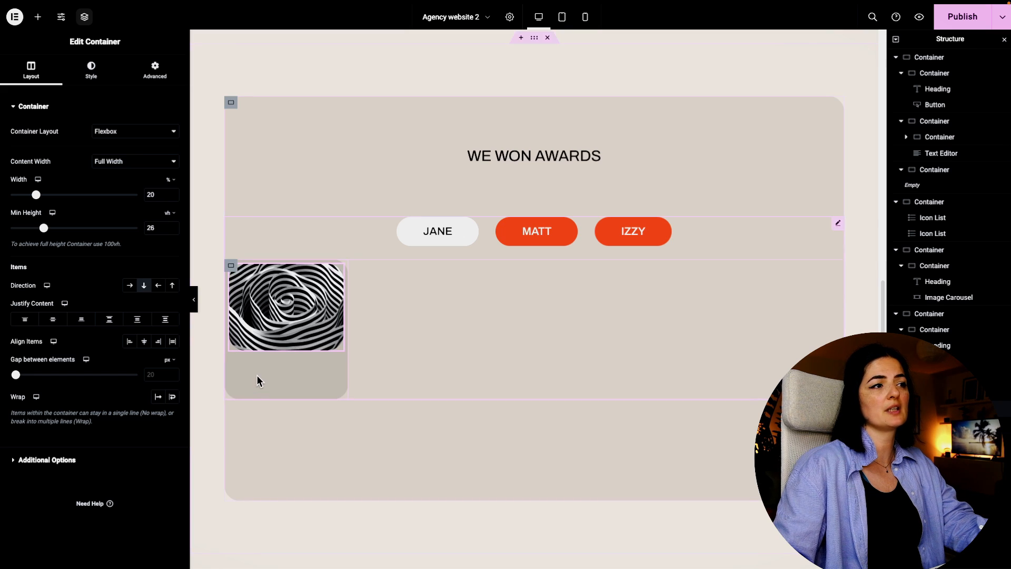
# Add a Heading widget below the image in the card and set its HTML tag to H3.
pyautogui.click(37, 17)
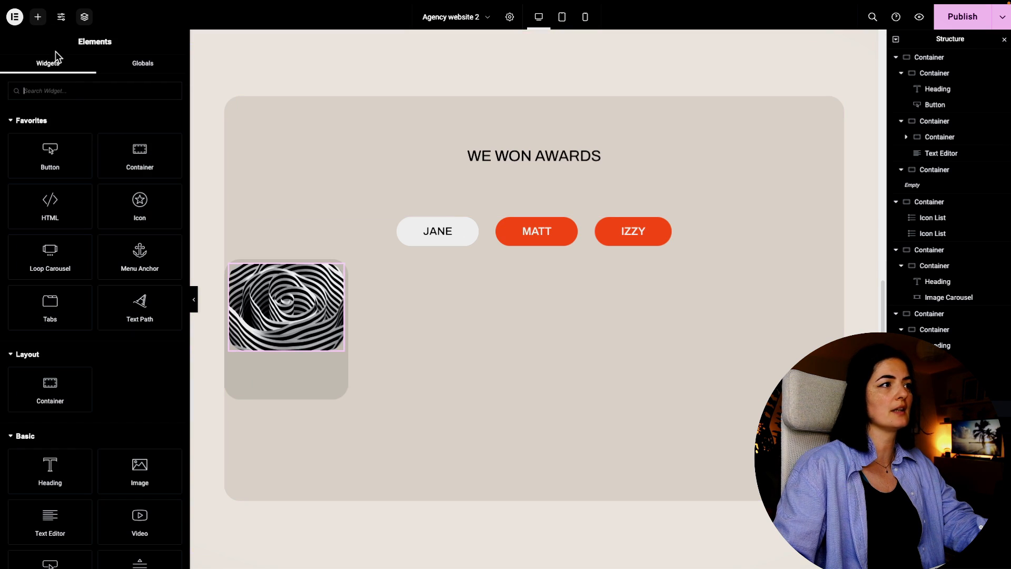
pyautogui.moveTo(51, 469); pyautogui.dragTo(292, 402)
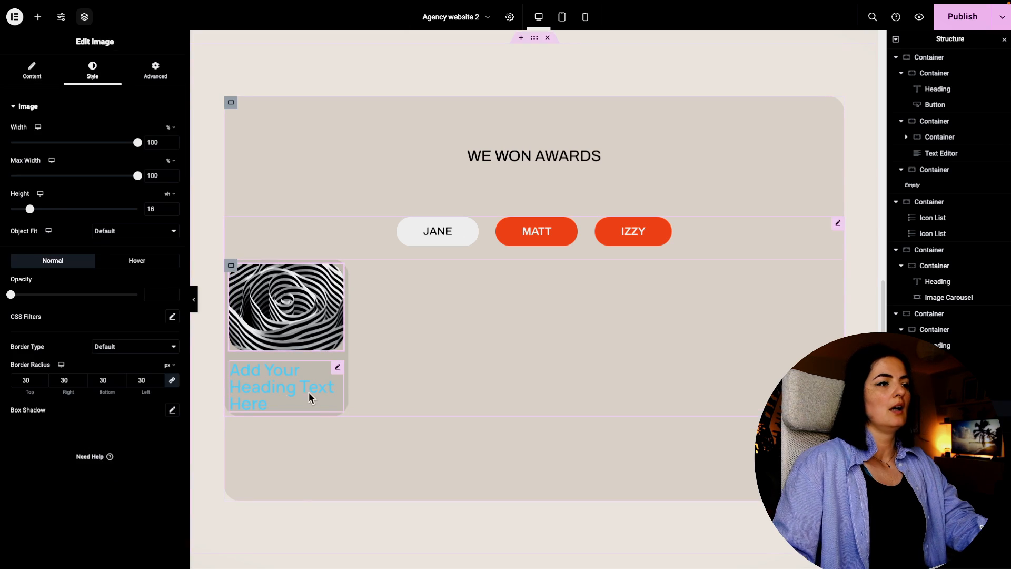
pyautogui.click(274, 392)
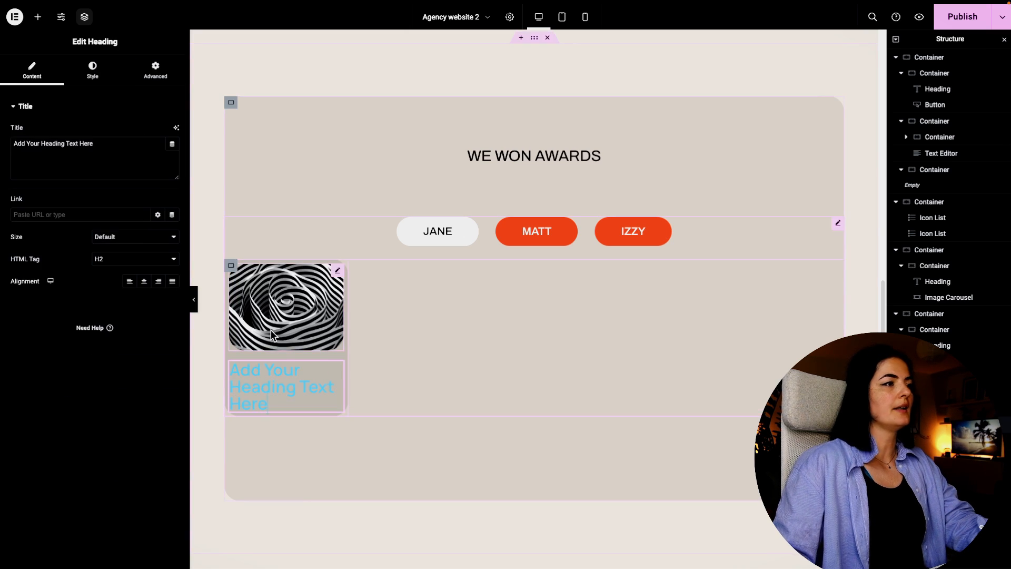
pyautogui.click(125, 259)
pyautogui.click(111, 271)
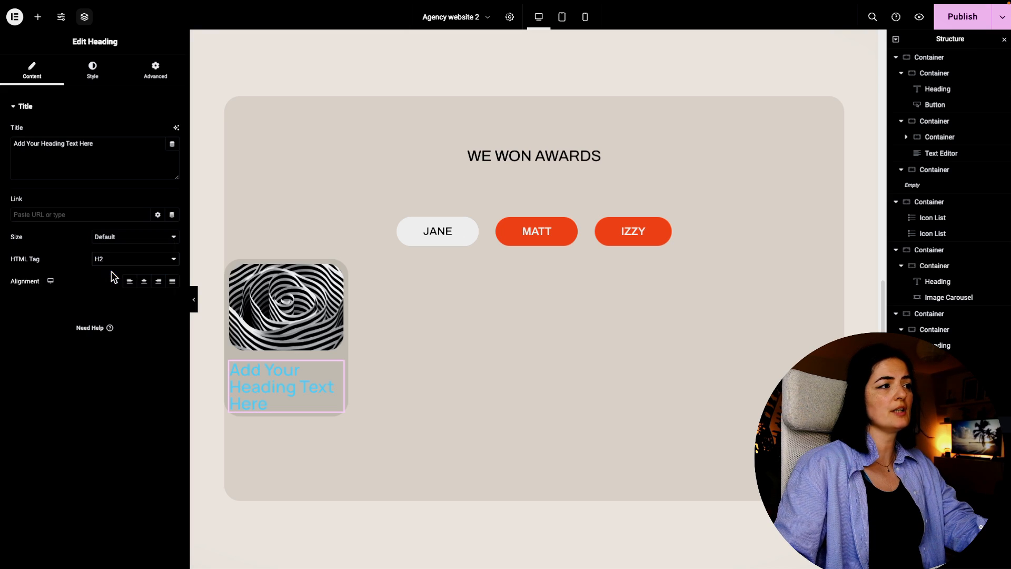
# Set the card heading's text colour to the black global colour.
pyautogui.click(92, 70)
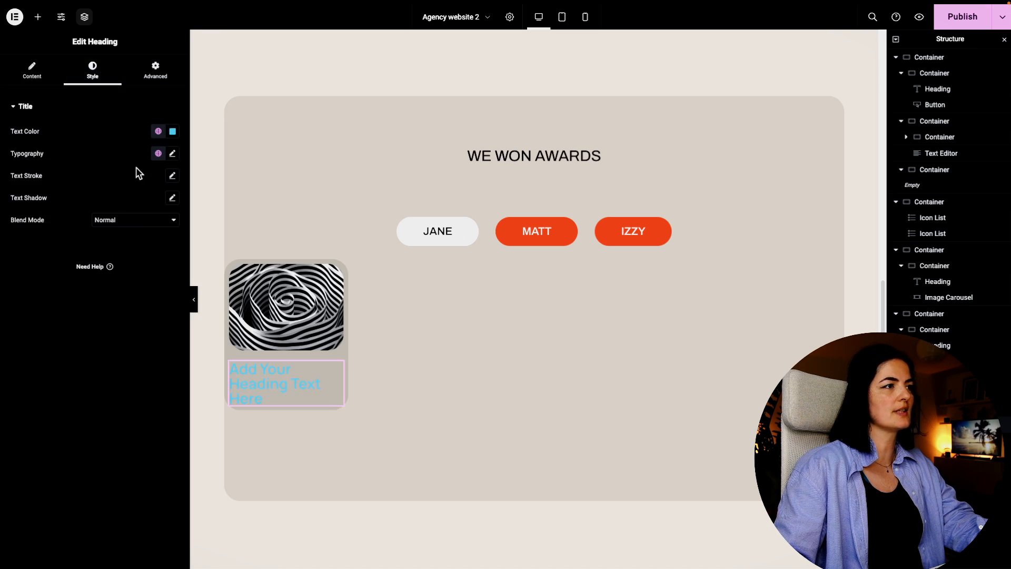
pyautogui.click(158, 131)
pyautogui.click(81, 185)
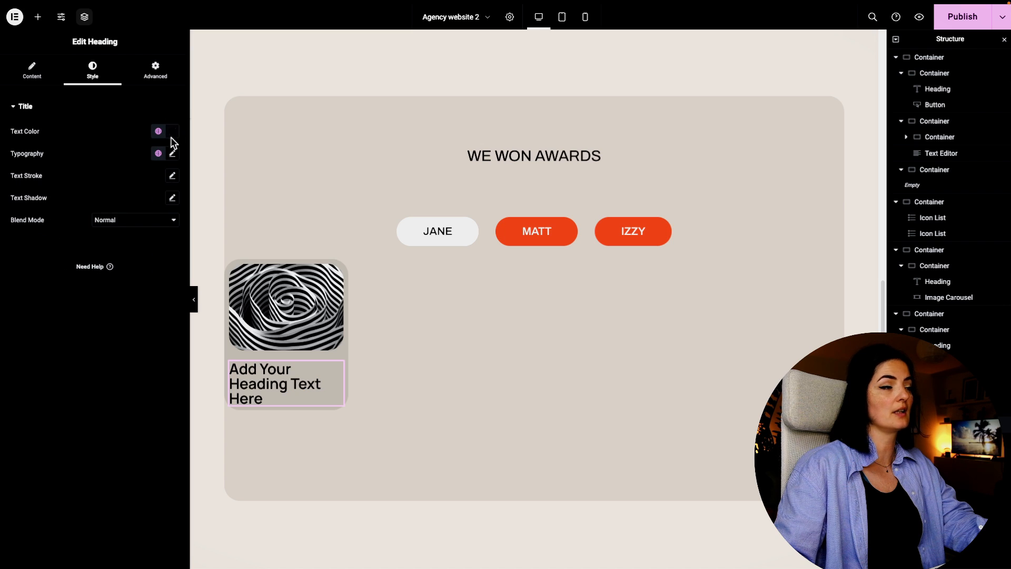
# Set the card heading's typography to the Archivo family, weight 400 (Normal) and a size of 1.1 rem.
pyautogui.click(172, 153)
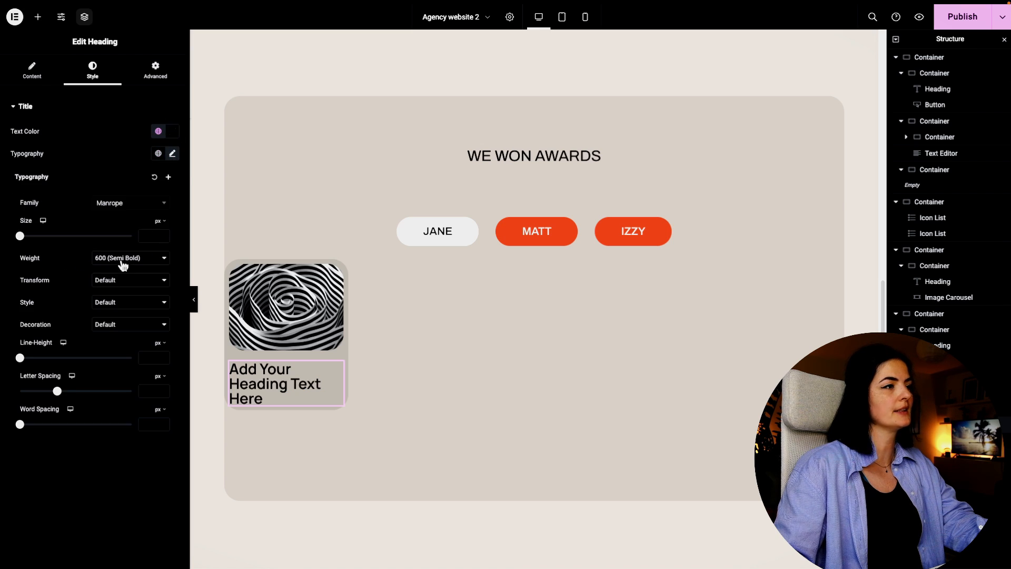
pyautogui.click(126, 203)
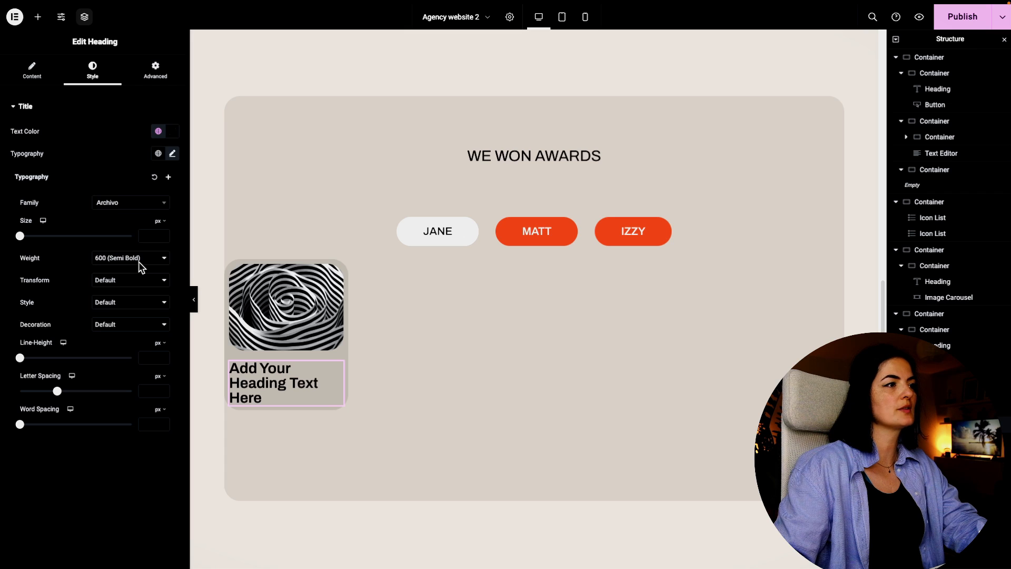
pyautogui.click(140, 264)
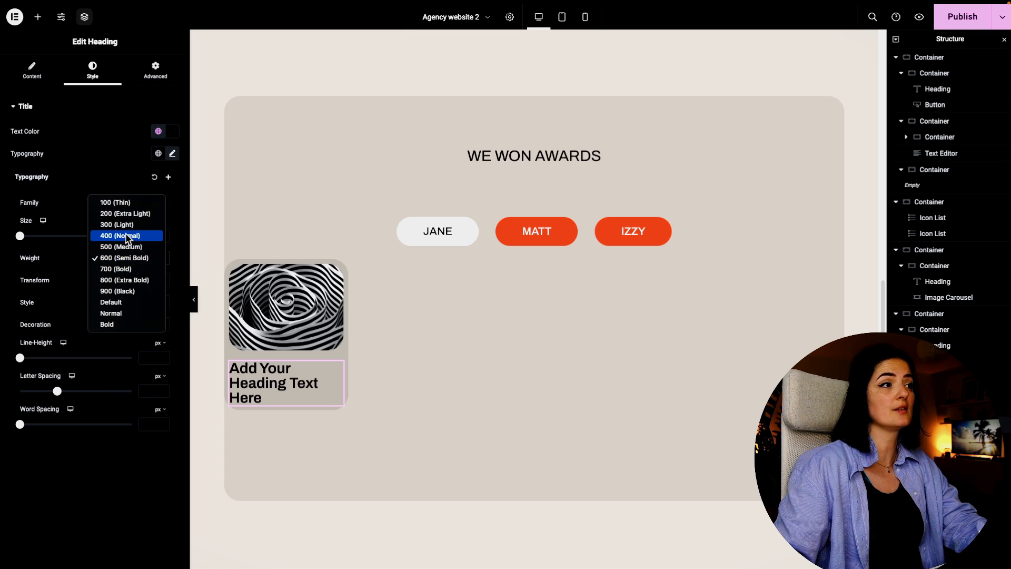
pyautogui.click(127, 235)
pyautogui.click(157, 221)
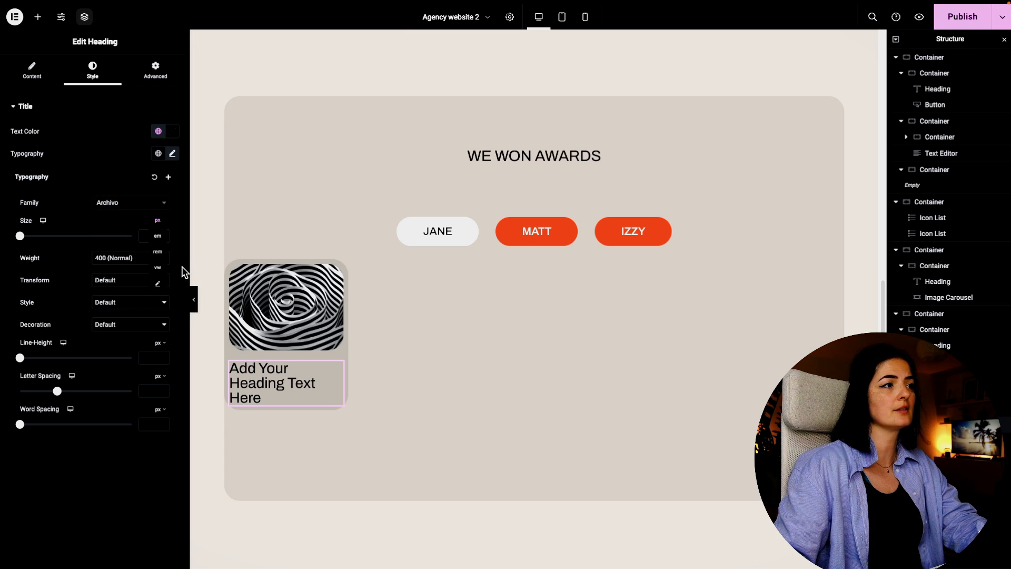
pyautogui.click(157, 251)
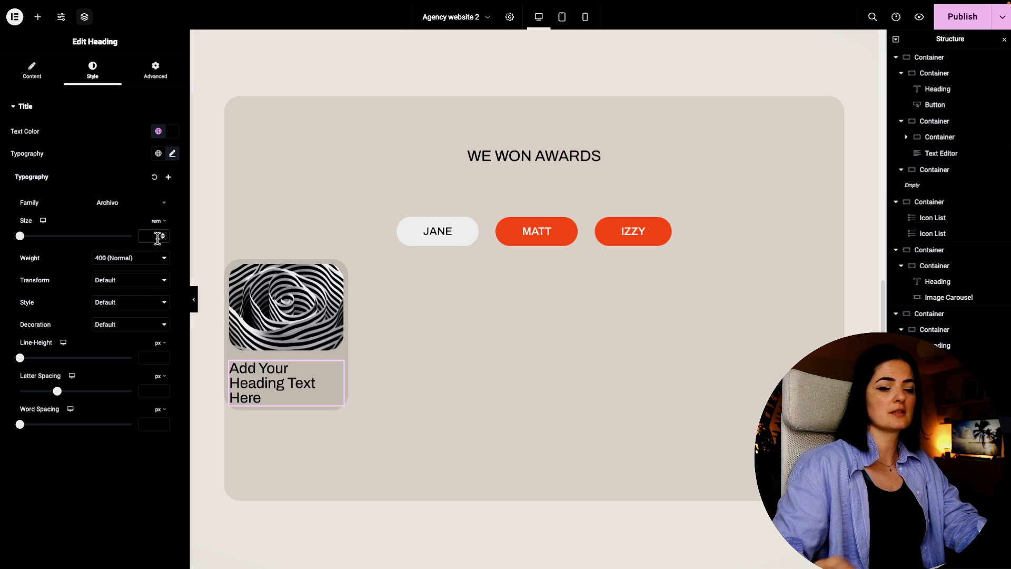
pyautogui.click(158, 238)
pyautogui.write('1.1')
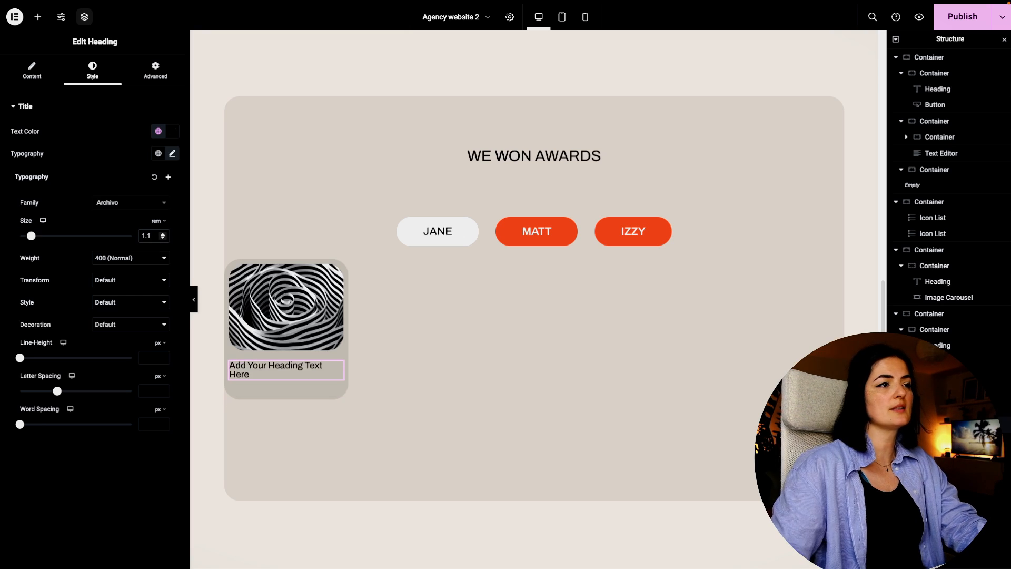
# Replace the card heading's placeholder text with "latest design work".
pyautogui.click(33, 71)
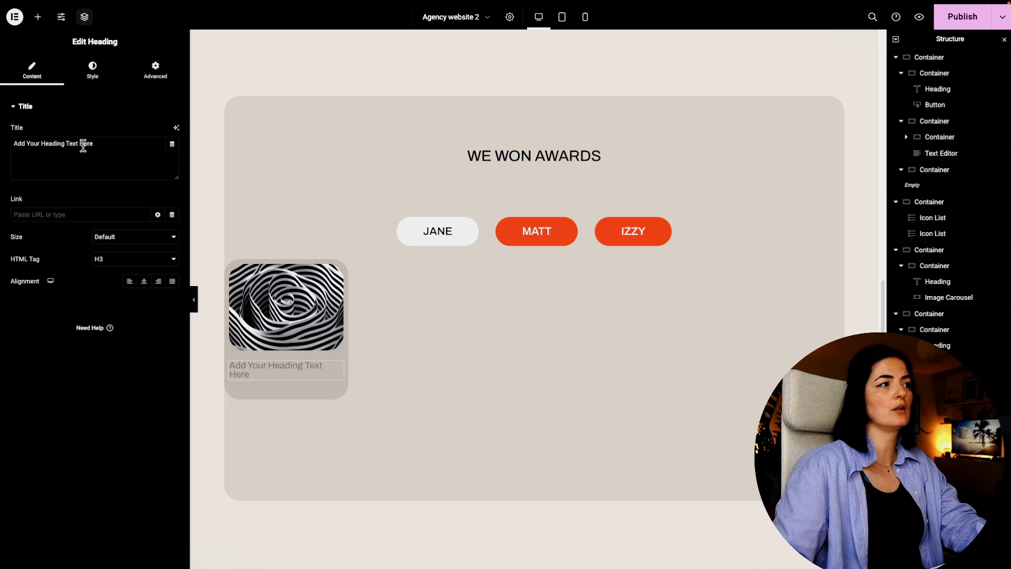
pyautogui.moveTo(100, 145); pyautogui.dragTo(13, 143)
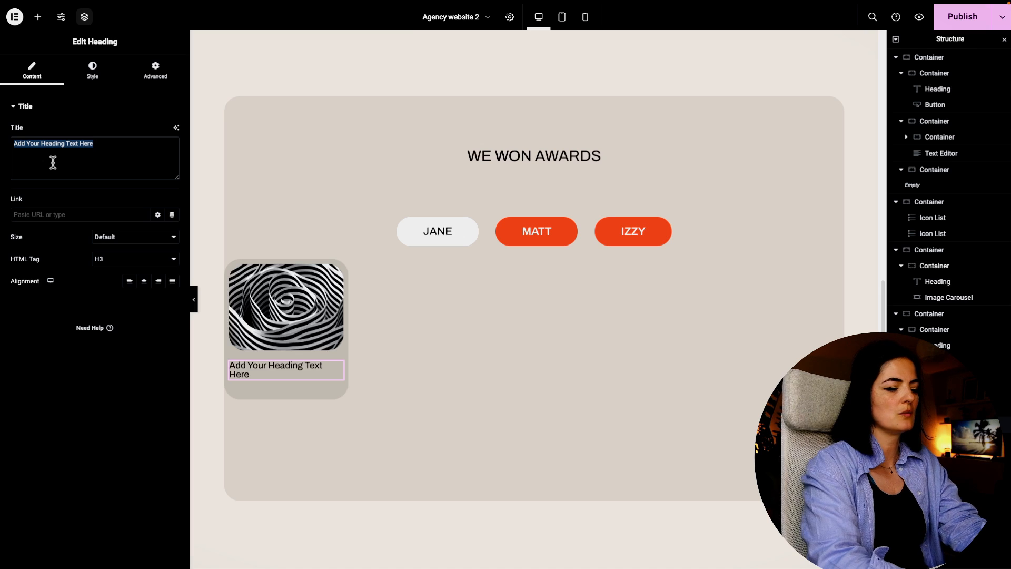
pyautogui.write('latest')
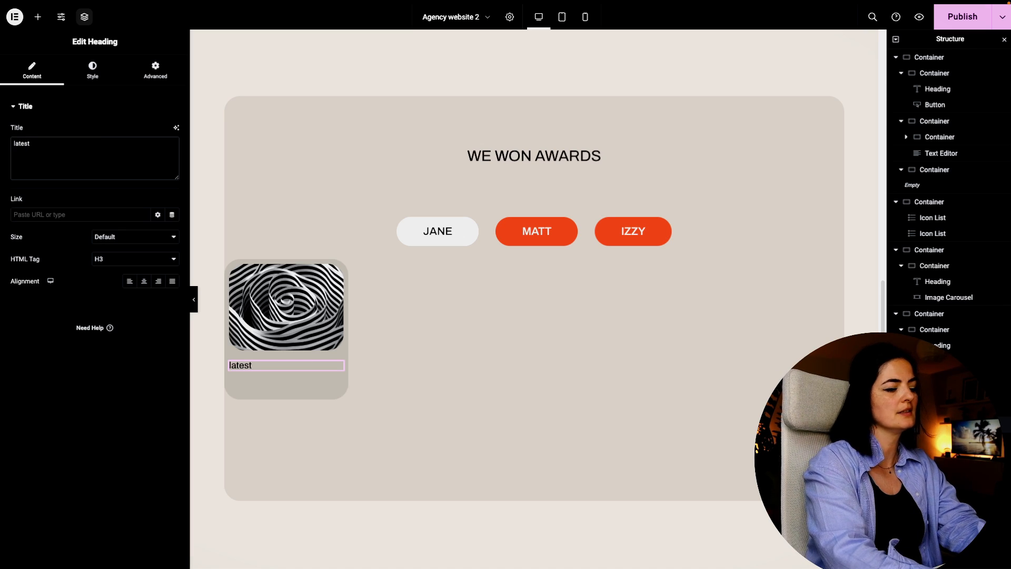
pyautogui.write(' design work')
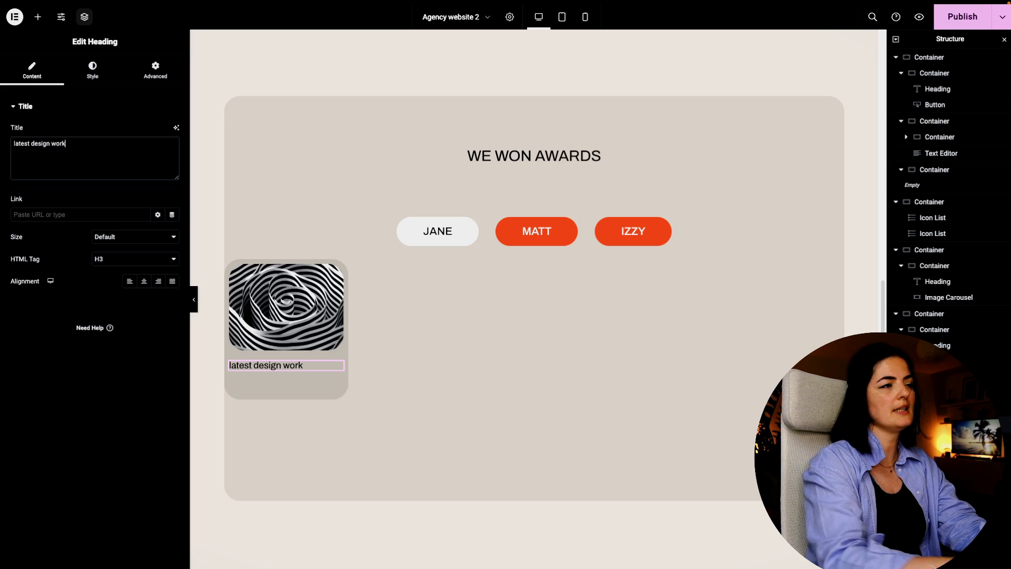
pyautogui.click(304, 282)
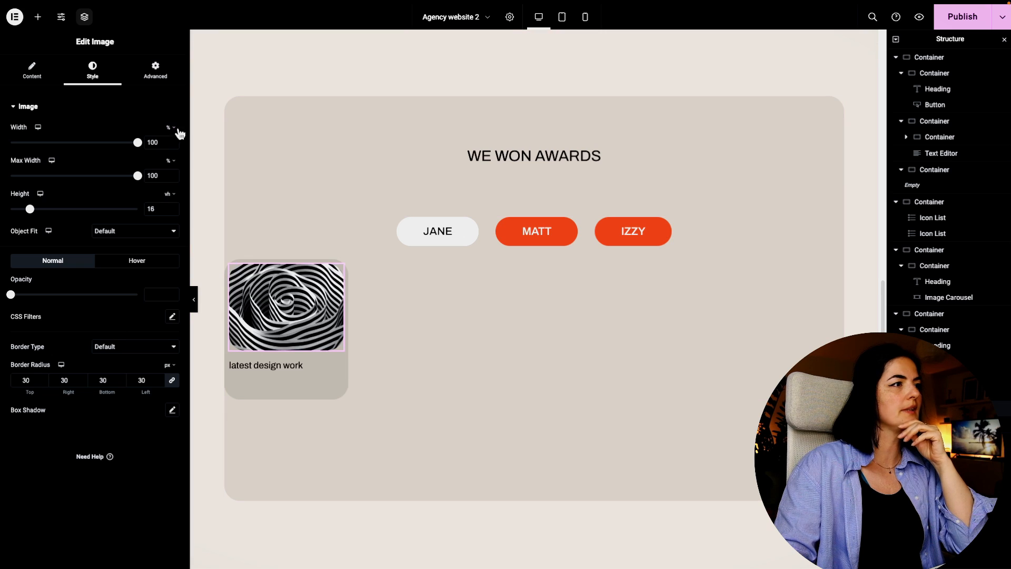
pyautogui.click(161, 75)
pyautogui.click(276, 365)
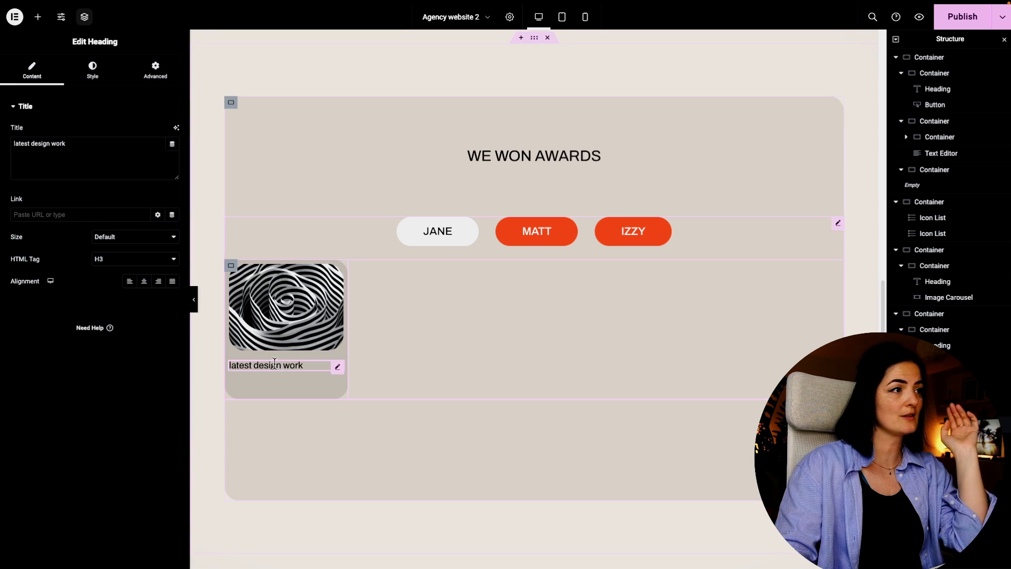
# Set the card heading's typography transform to Uppercase.
pyautogui.click(94, 76)
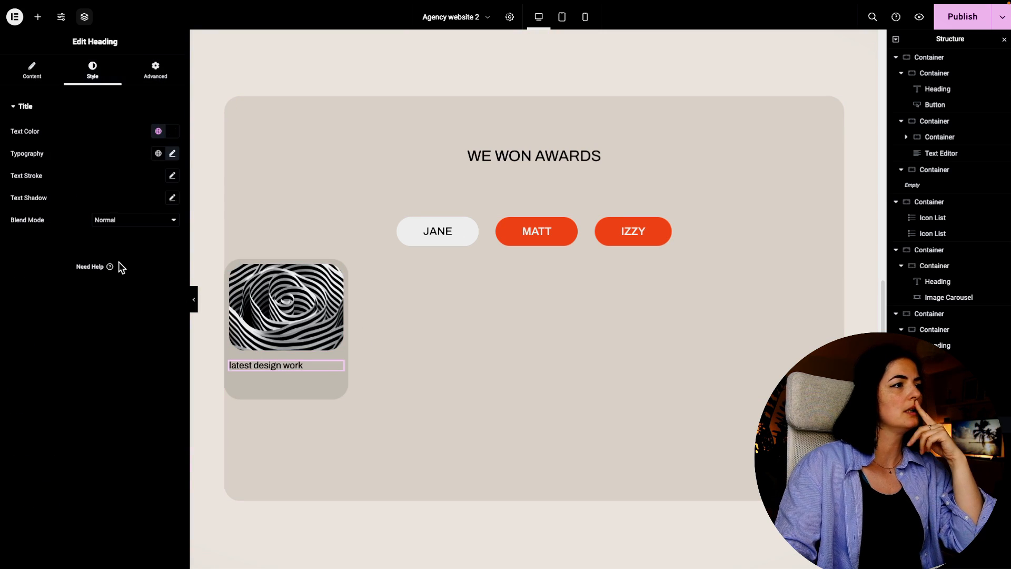
pyautogui.click(173, 154)
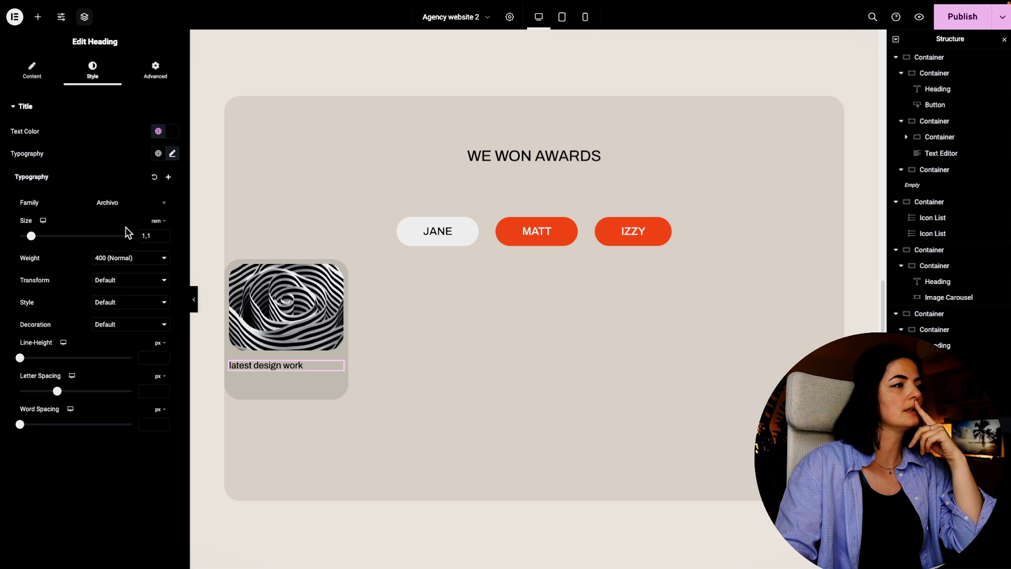
pyautogui.click(119, 285)
pyautogui.click(120, 292)
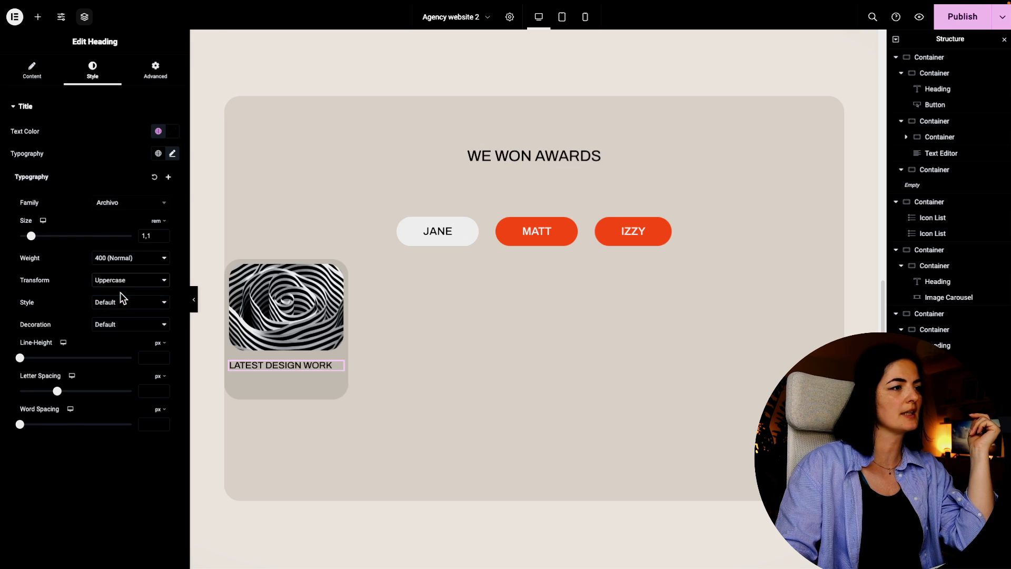
# Unlink the card heading's margins and set the top margin to 5 px and the left margin to 10 px.
pyautogui.click(251, 365)
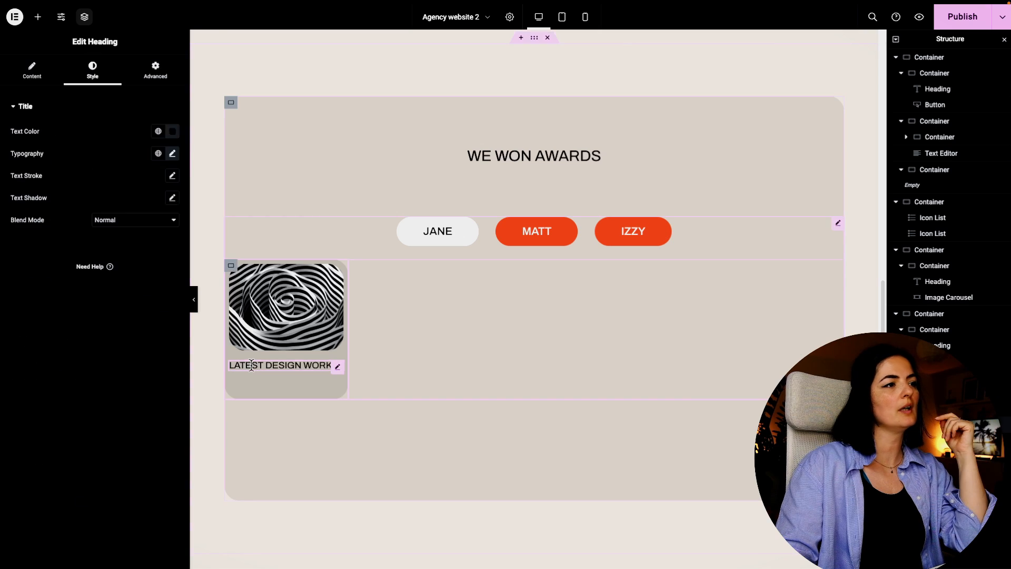
pyautogui.click(152, 84)
pyautogui.click(172, 142)
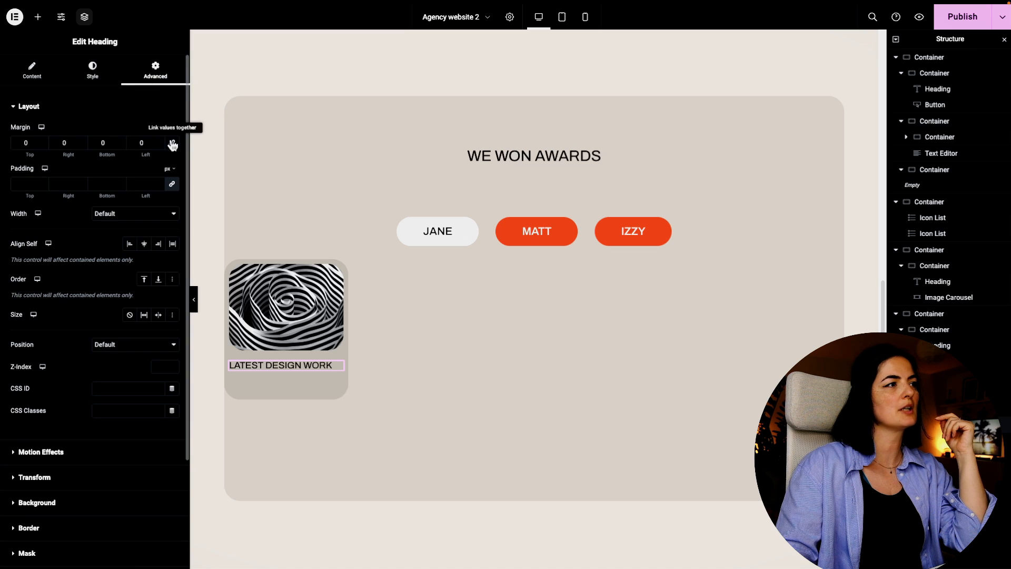
pyautogui.click(28, 143)
pyautogui.write('5')
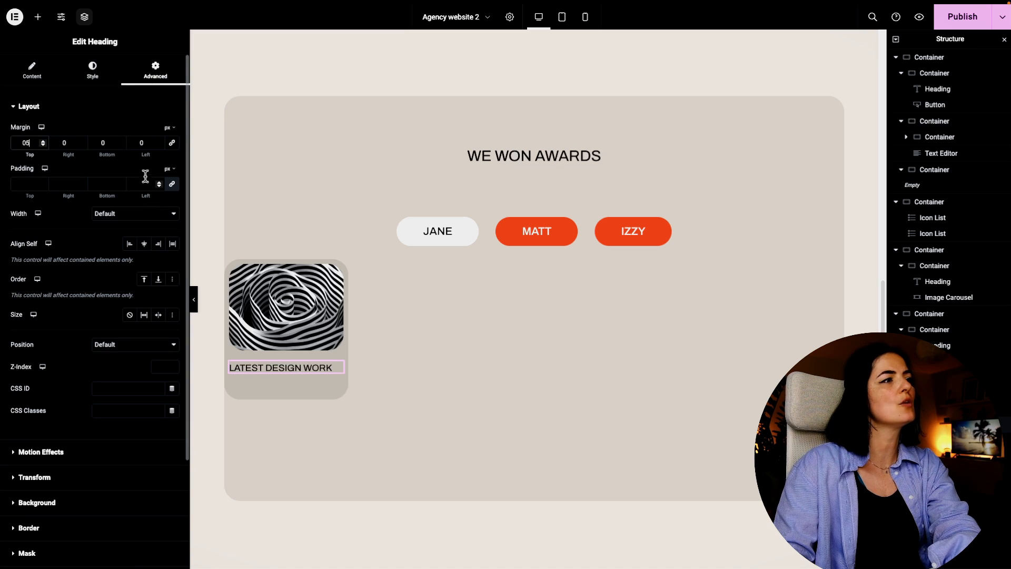
pyautogui.click(137, 144)
pyautogui.write('1')
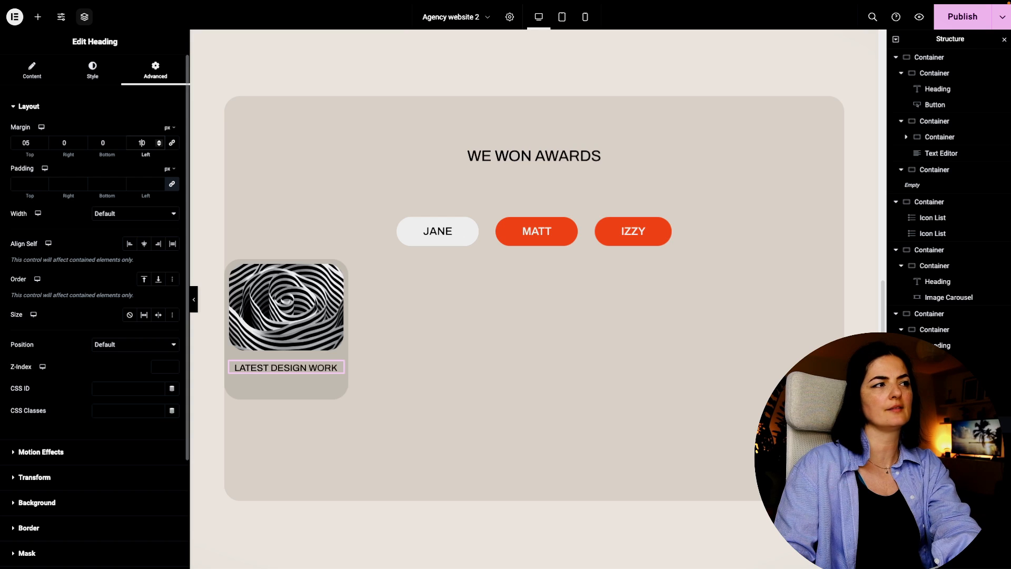
# Duplicate the card container that holds the striped image and its heading.
pyautogui.click(233, 268)
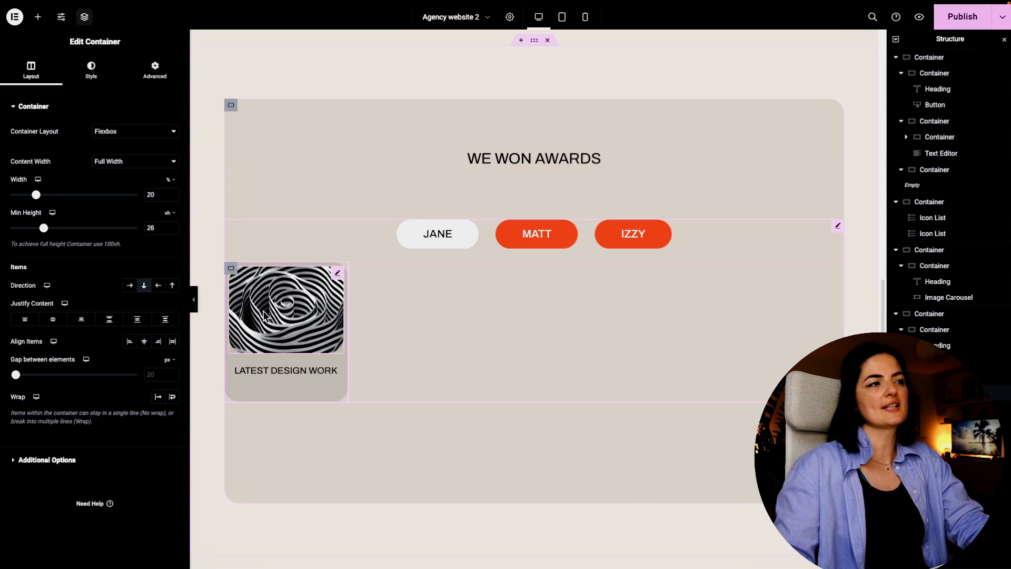
pyautogui.rightClick(234, 269)
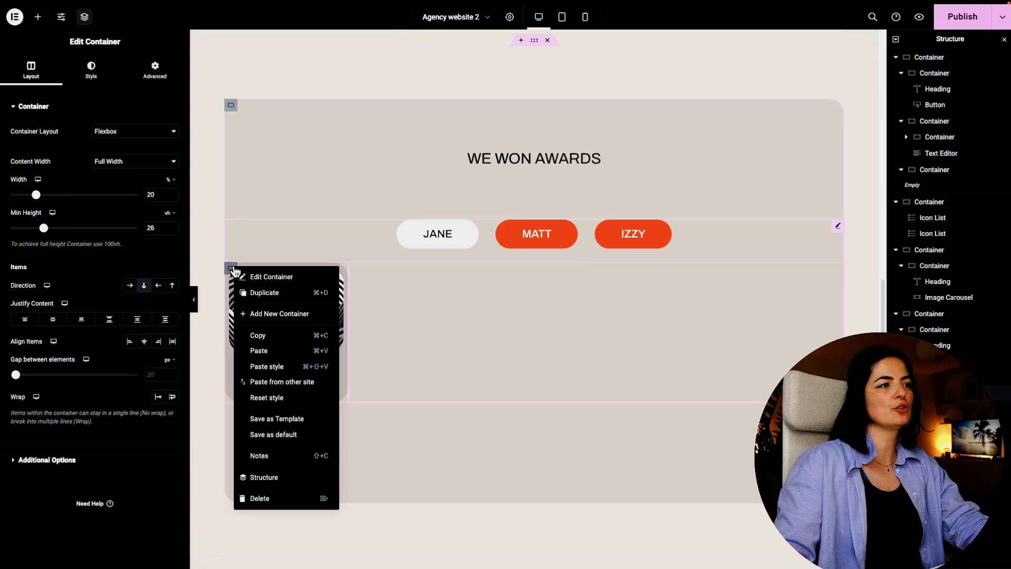
pyautogui.click(265, 293)
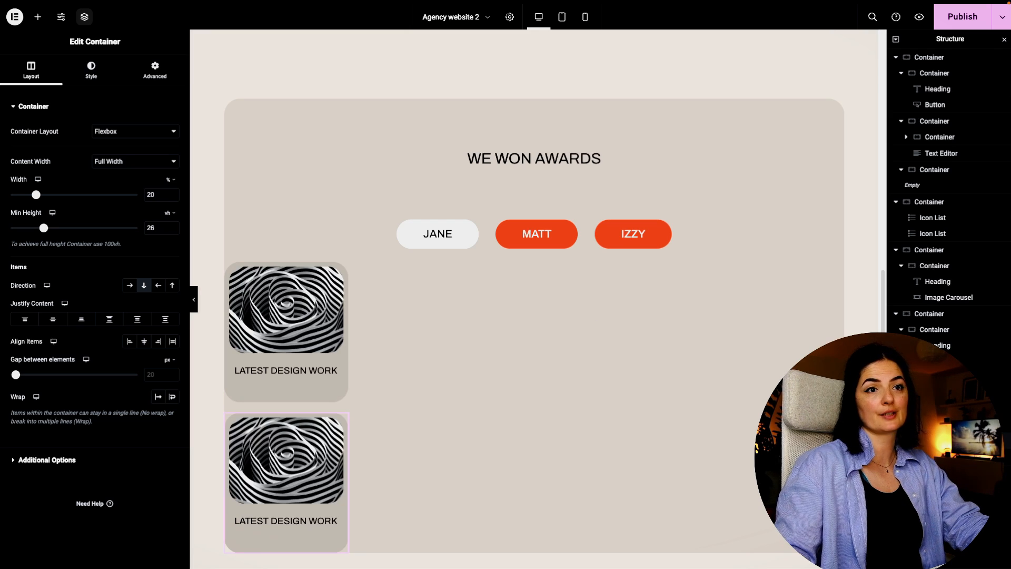
# Arrange the first tab's cards in a horizontal row and justify the content to the center.
pyautogui.click(938, 377)
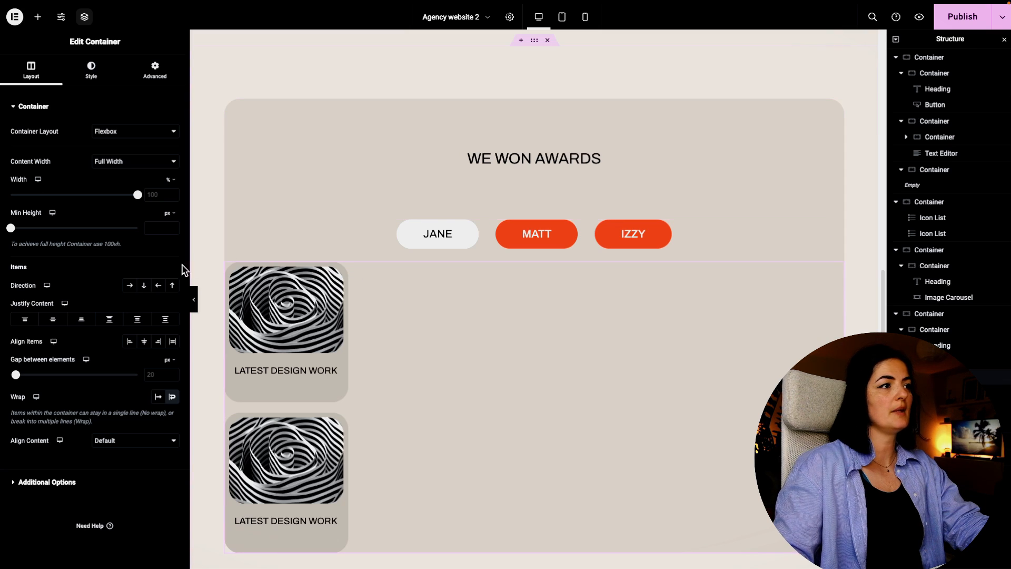
pyautogui.click(129, 288)
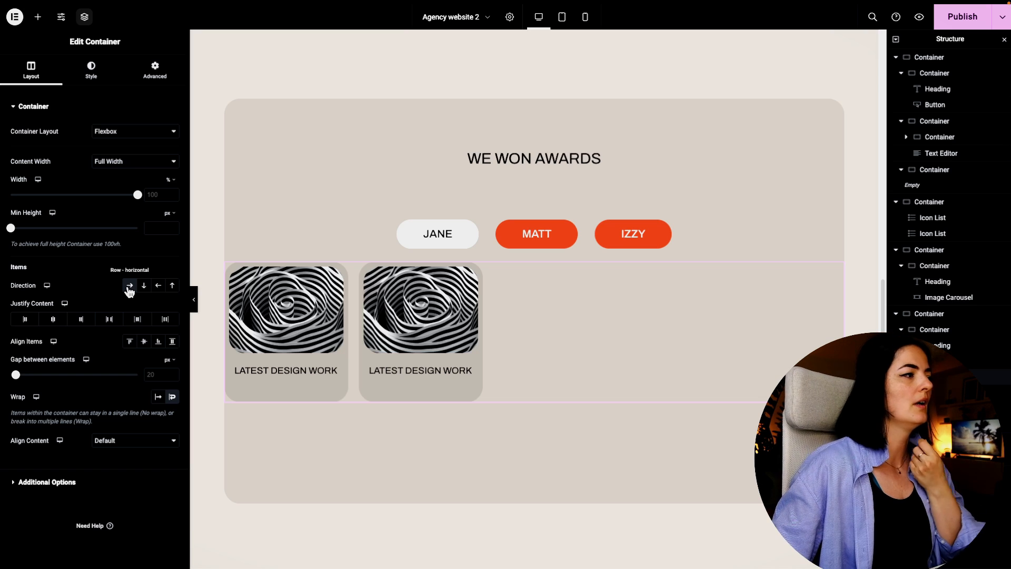
pyautogui.click(52, 319)
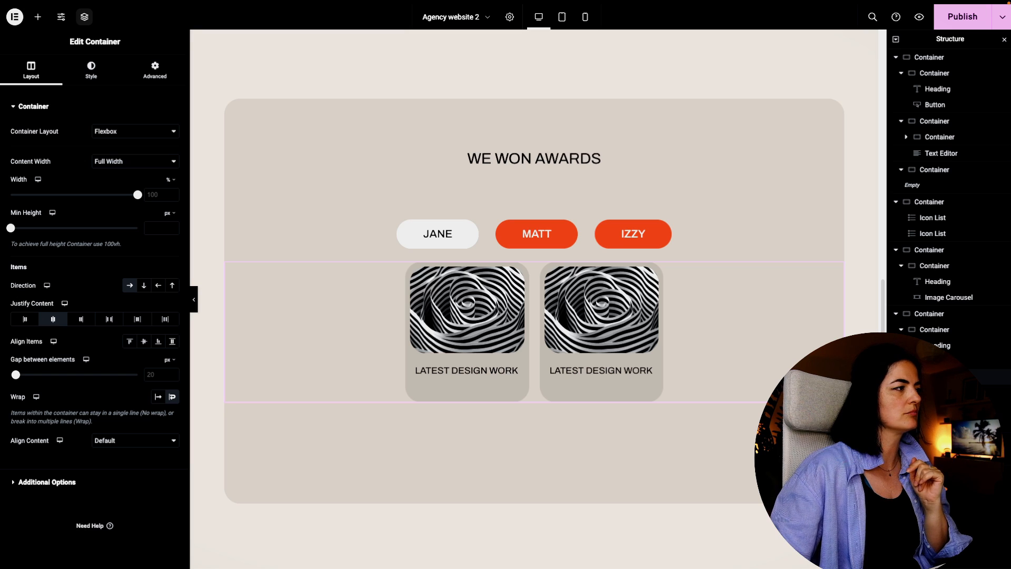
# Replace the second card's image with the portrait of the woman in the beige cap, at Medium - 300 x 300 size.
pyautogui.click(602, 310)
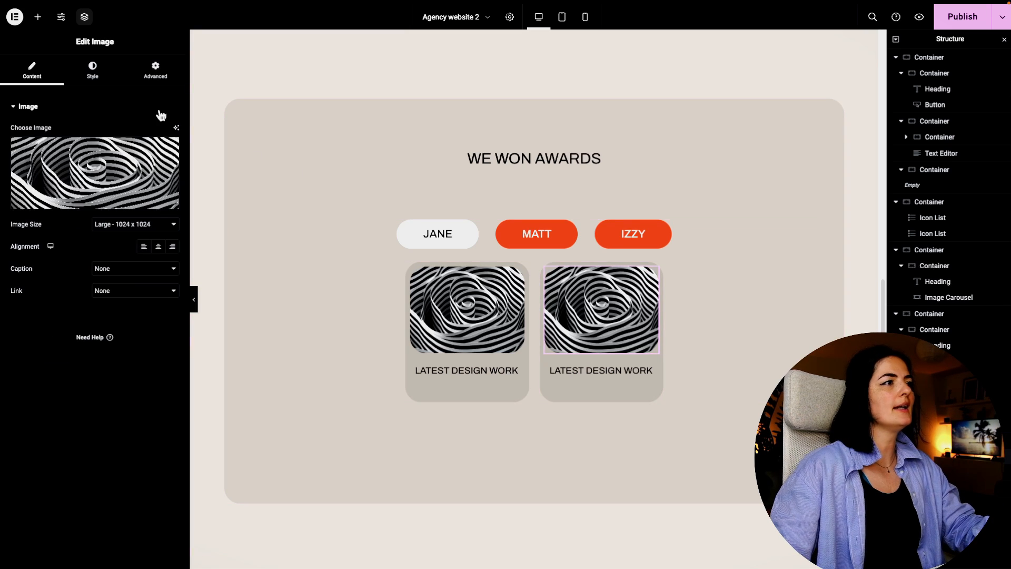
pyautogui.click(94, 71)
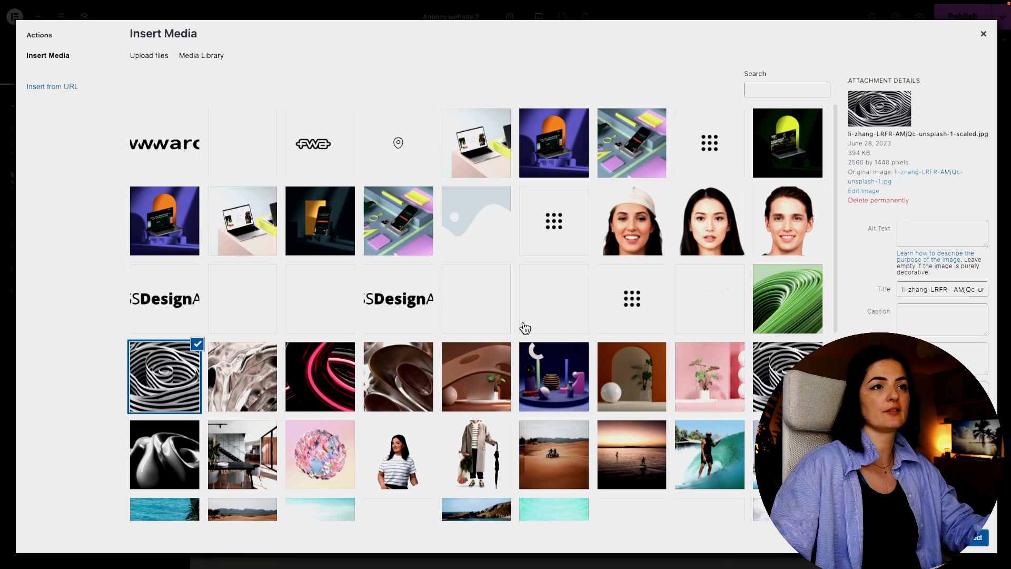
pyautogui.click(634, 232)
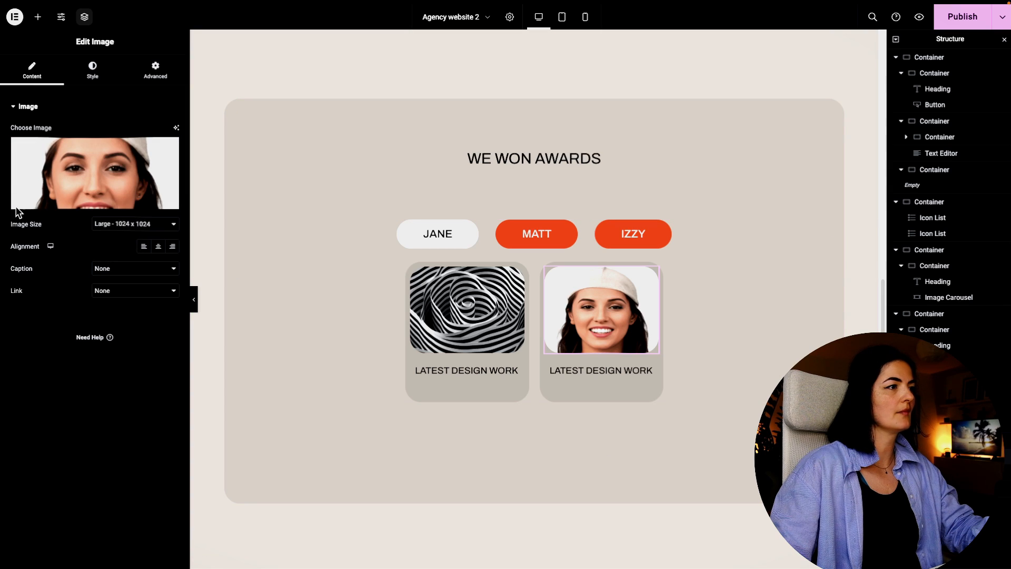
pyautogui.click(124, 228)
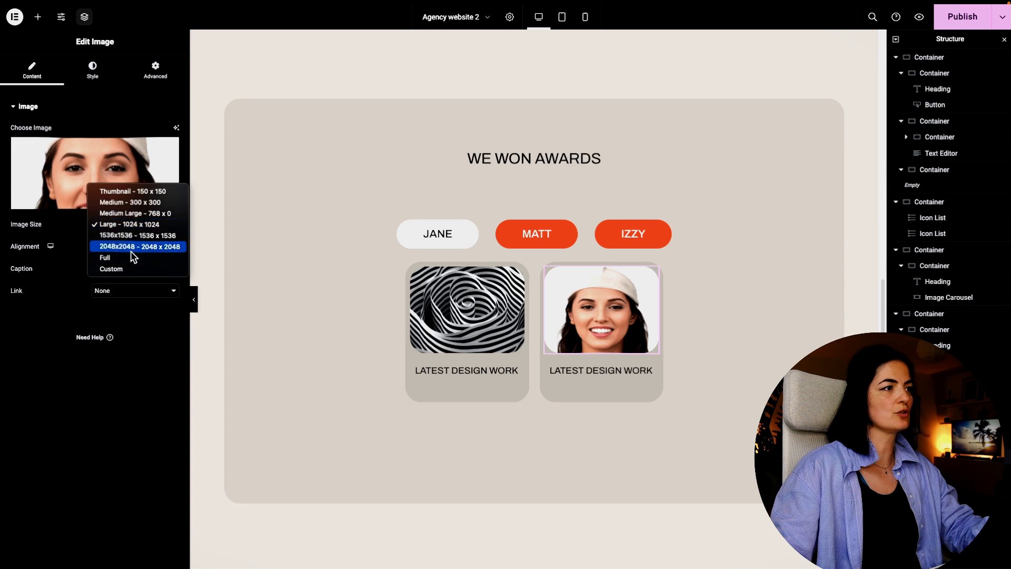
pyautogui.click(132, 202)
# Set the portrait image's object fit to Cover.
pyautogui.click(92, 70)
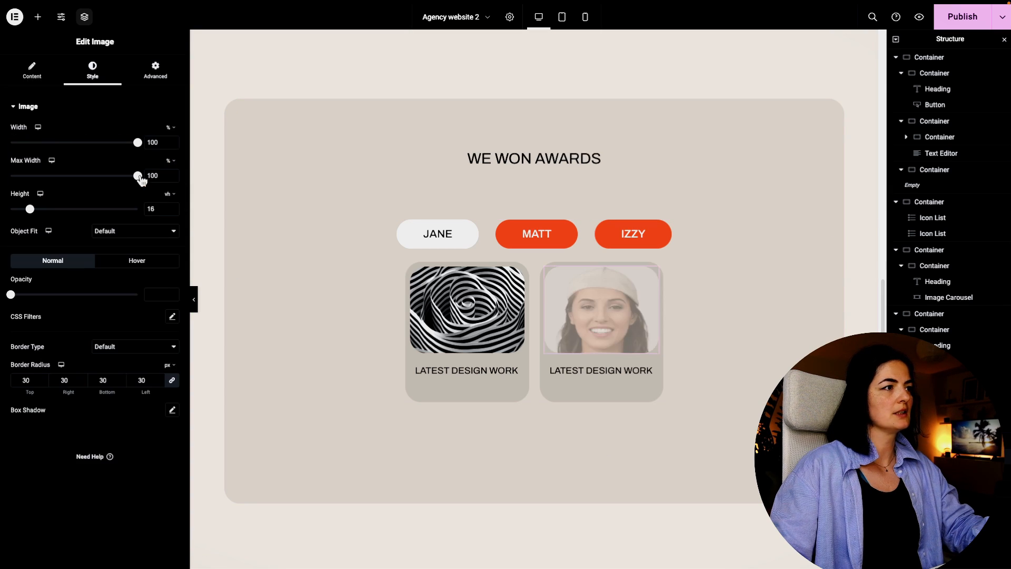
pyautogui.click(119, 232)
pyautogui.click(120, 252)
# Set the object fit of the first card's striped image to Cover.
pyautogui.click(483, 331)
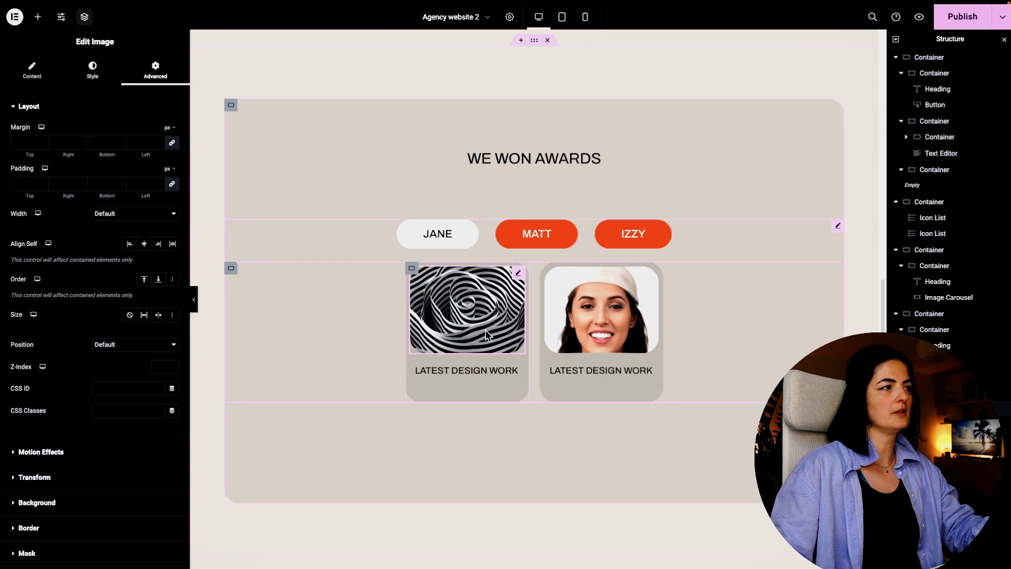
pyautogui.click(49, 79)
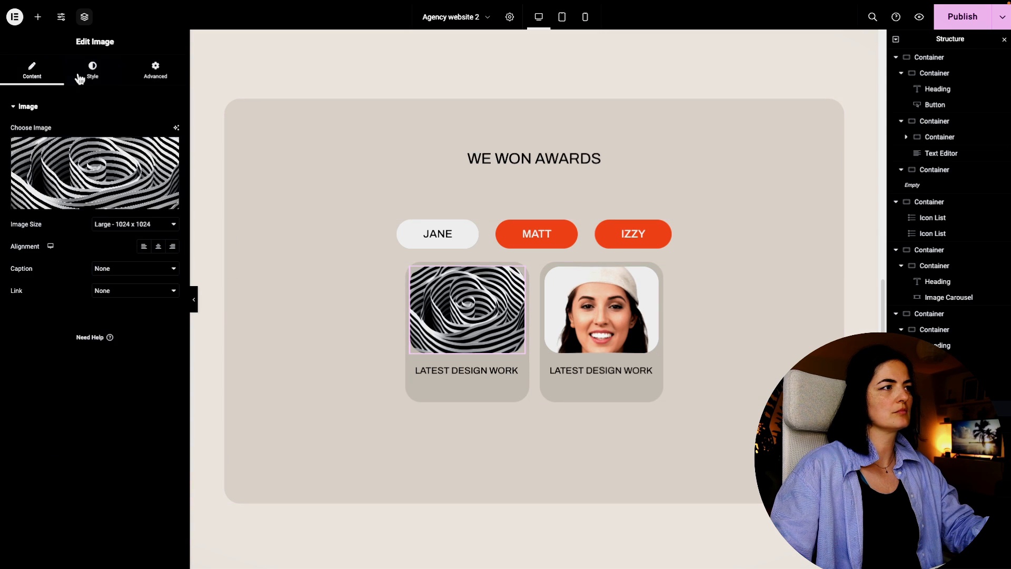
pyautogui.click(90, 74)
pyautogui.click(110, 232)
pyautogui.click(125, 252)
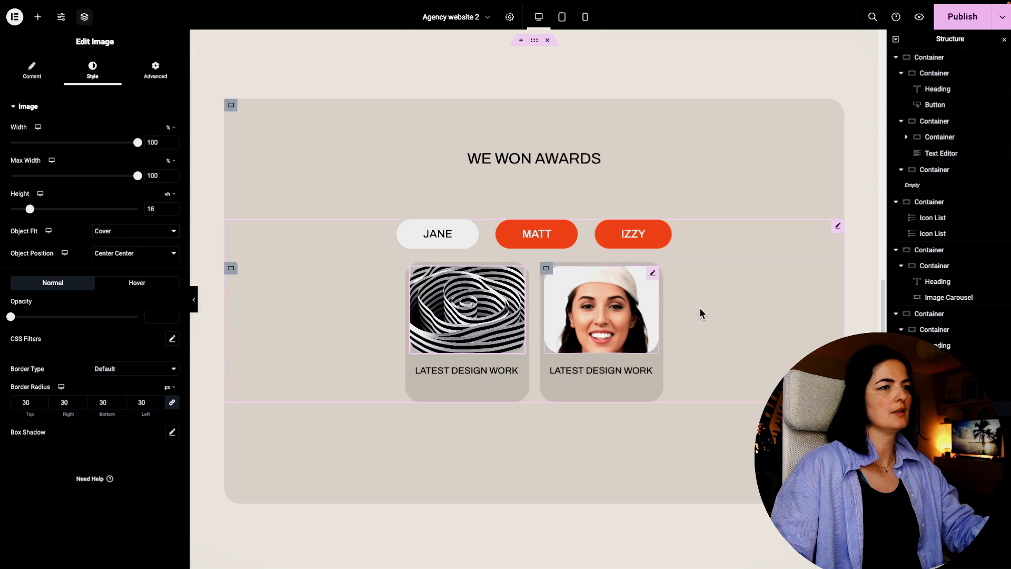
# Set the portrait card container's width to 25% and its minimum height to 40 vh.
pyautogui.click(626, 310)
pyautogui.click(547, 269)
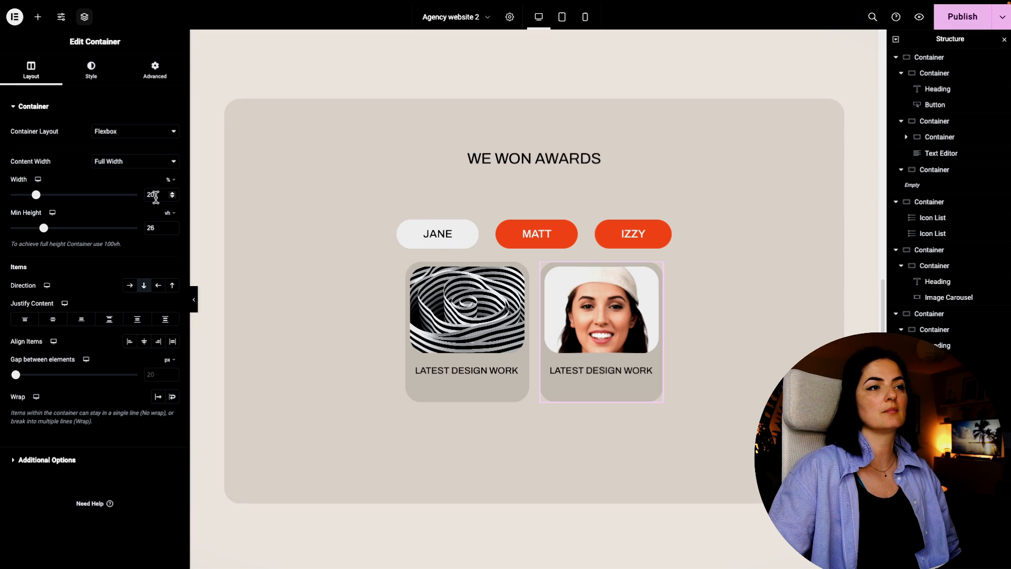
pyautogui.click(172, 192)
pyautogui.click(172, 192)
pyautogui.click(172, 192)
pyautogui.click(172, 193)
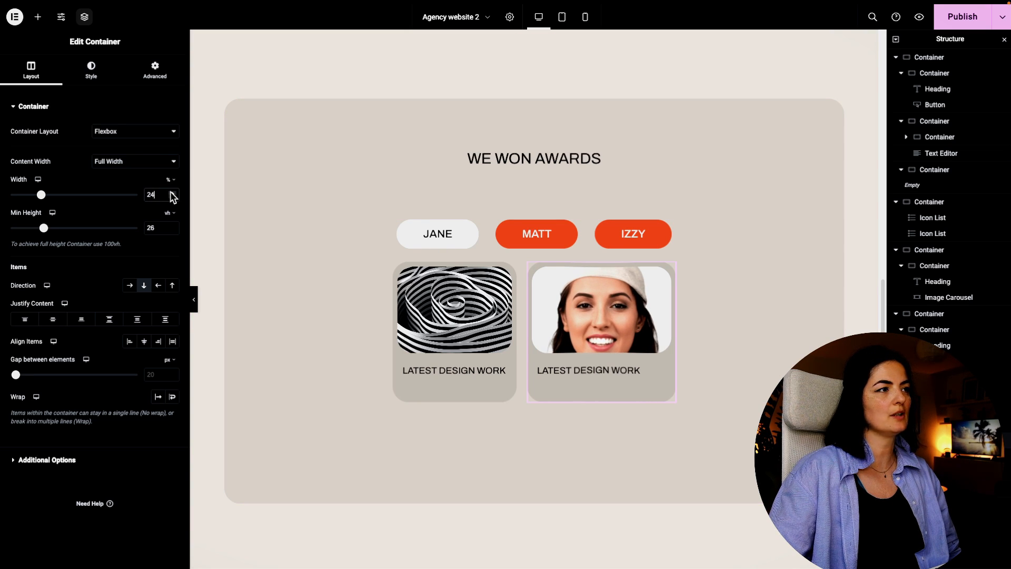
pyautogui.click(173, 192)
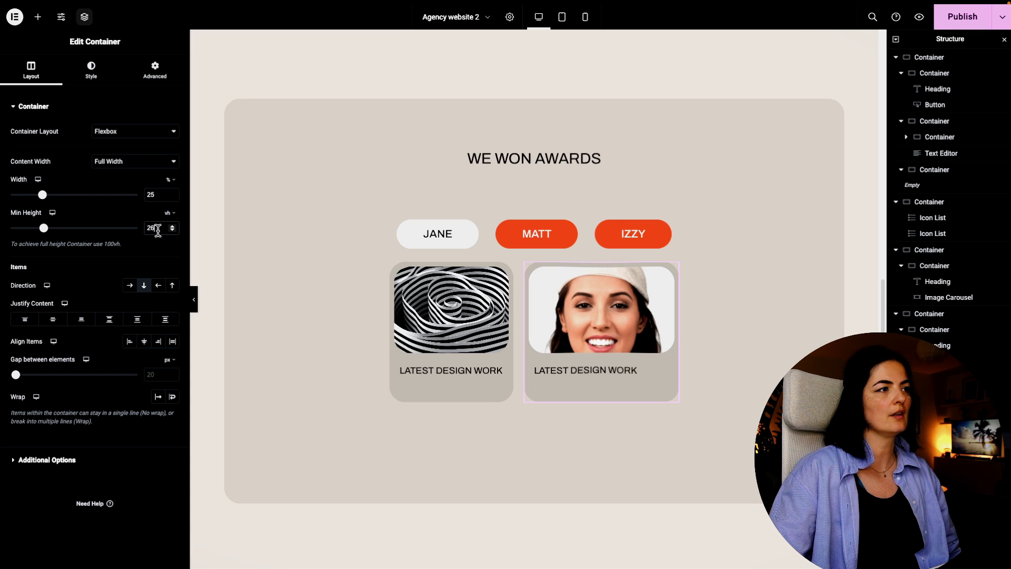
pyautogui.write('40')
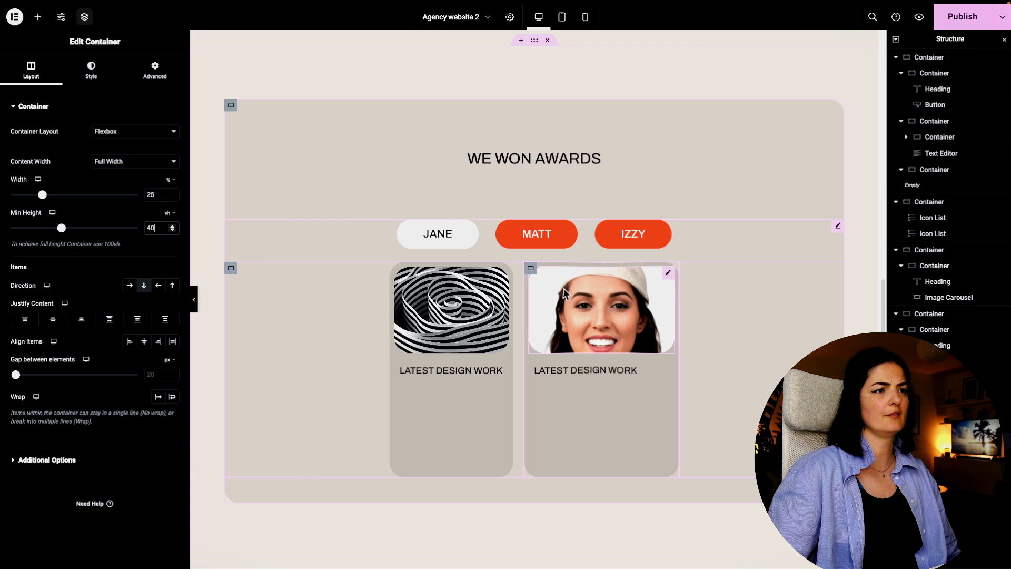
# Set the portrait image's height to 30 vh.
pyautogui.click(639, 294)
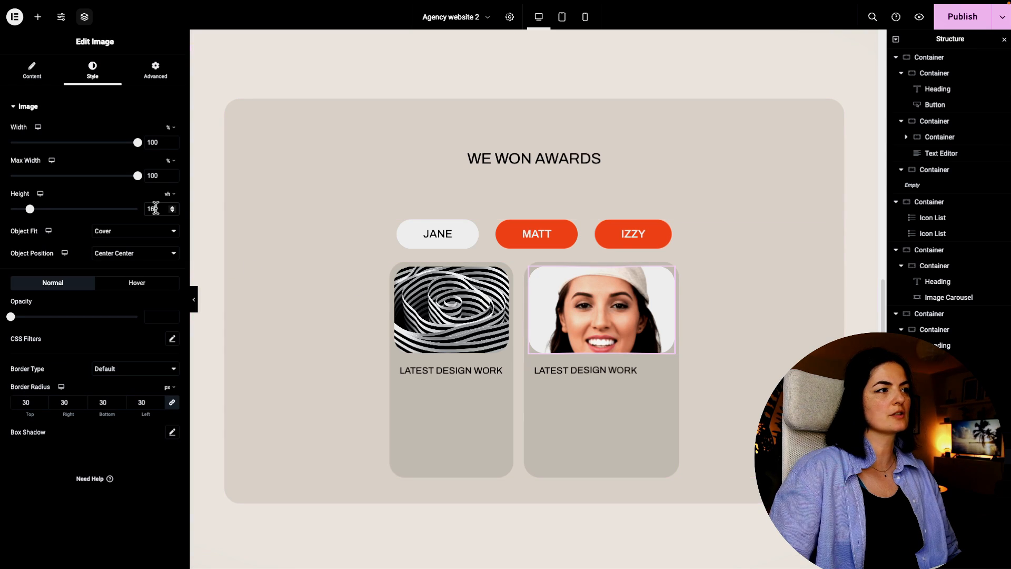
pyautogui.write('30')
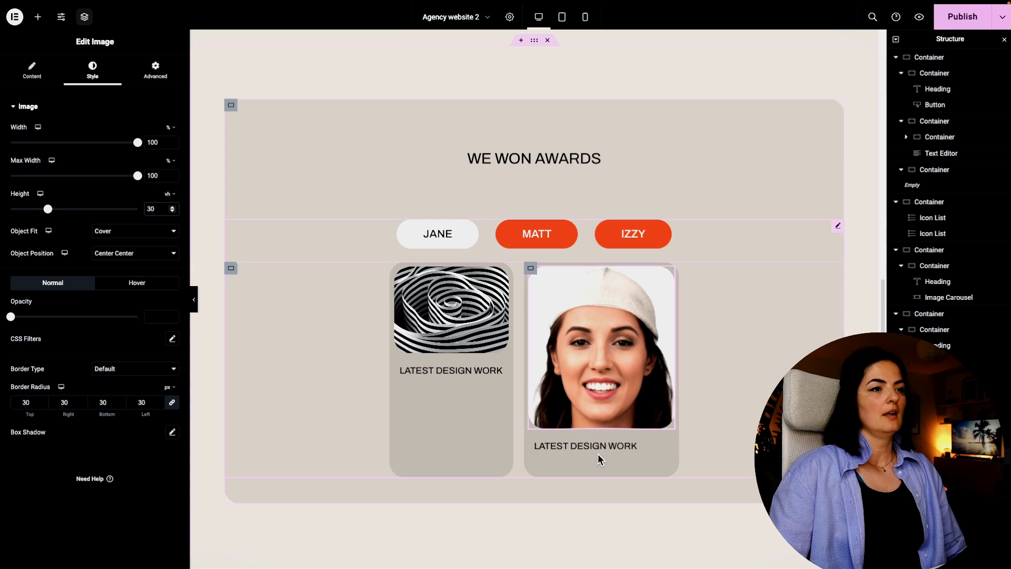
# Replace the portrait card's heading text with the team member's full name.
pyautogui.click(595, 450)
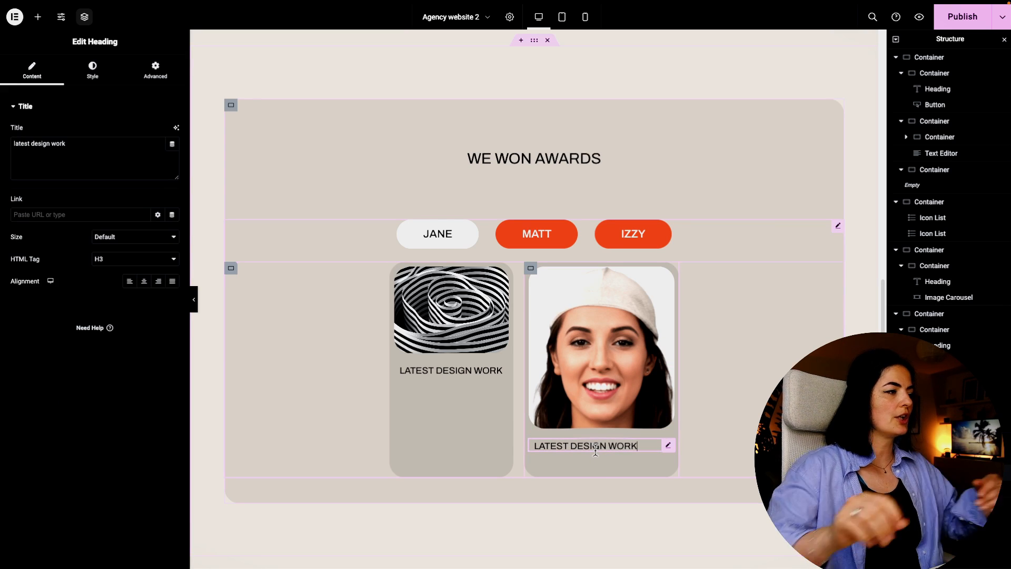
pyautogui.press('BackSpace')
pyautogui.press('BackSpace')
pyautogui.press('BackSpace')
pyautogui.press('BackSpace')
pyautogui.press('BackSpace')
pyautogui.press('BackSpace')
pyautogui.press('BackSpace')
pyautogui.press('BackSpace')
pyautogui.press('BackSpace')
pyautogui.press('BackSpace')
pyautogui.press('BackSpace')
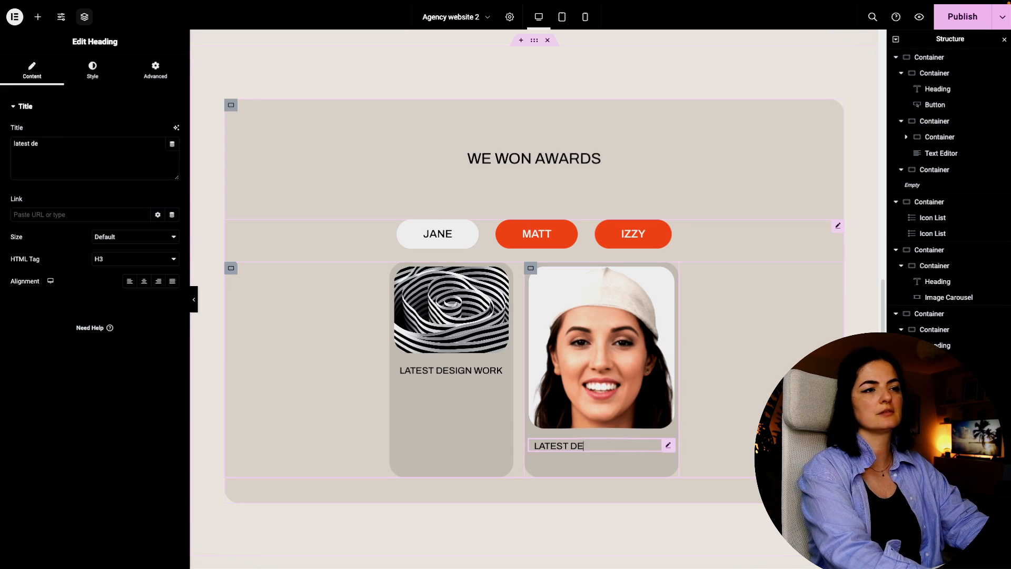
pyautogui.press('BackSpace')
pyautogui.press('BackSpace')
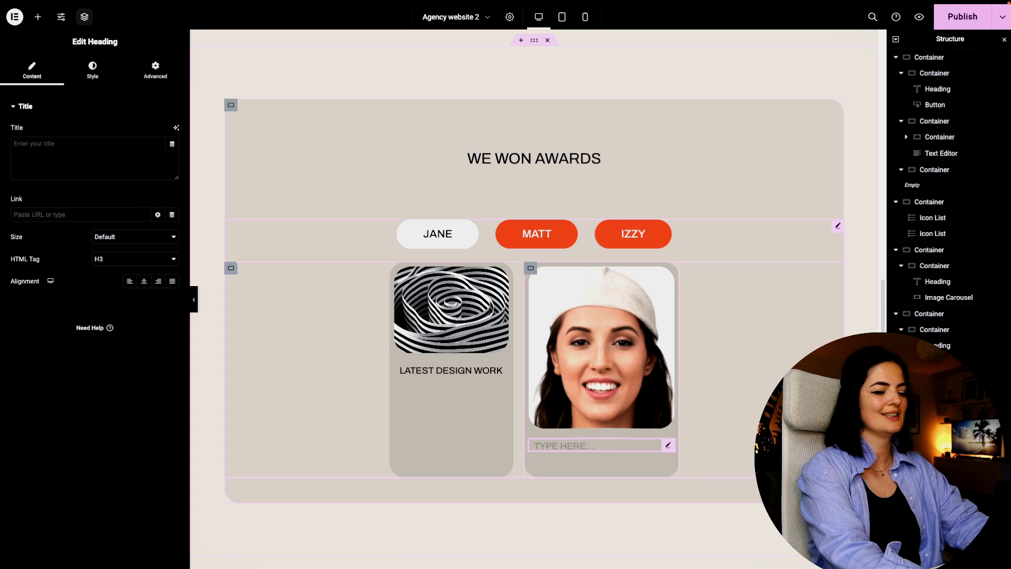
pyautogui.write('jane')
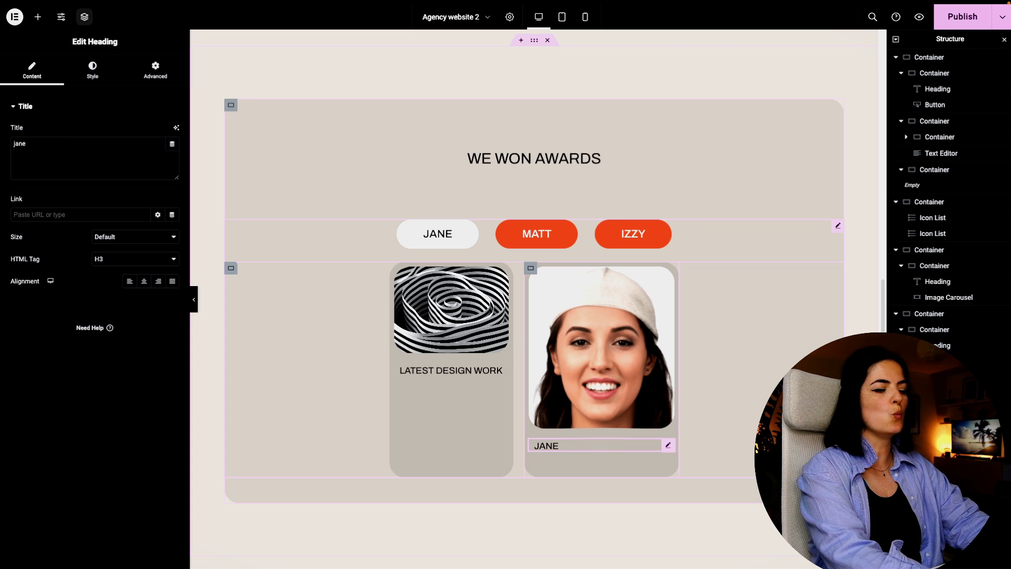
pyautogui.write(' wan')
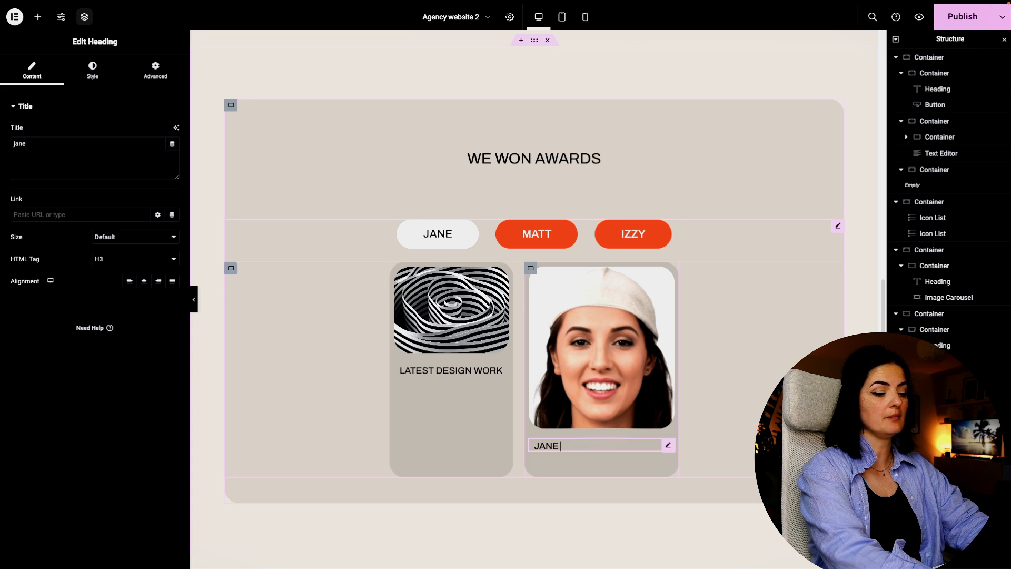
pyautogui.write('beanie')
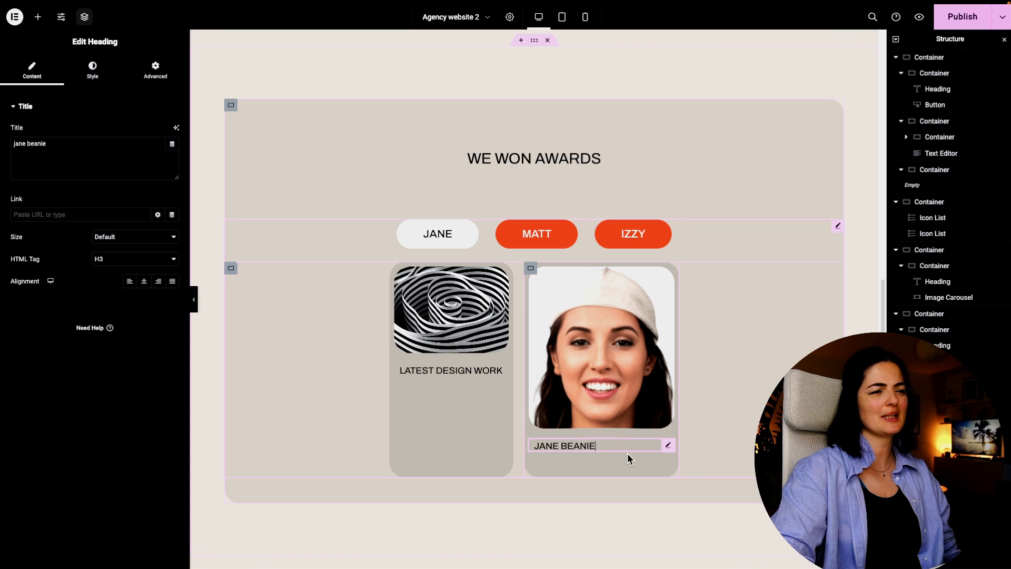
# Duplicate the name heading inside the portrait card.
pyautogui.rightClick(662, 454)
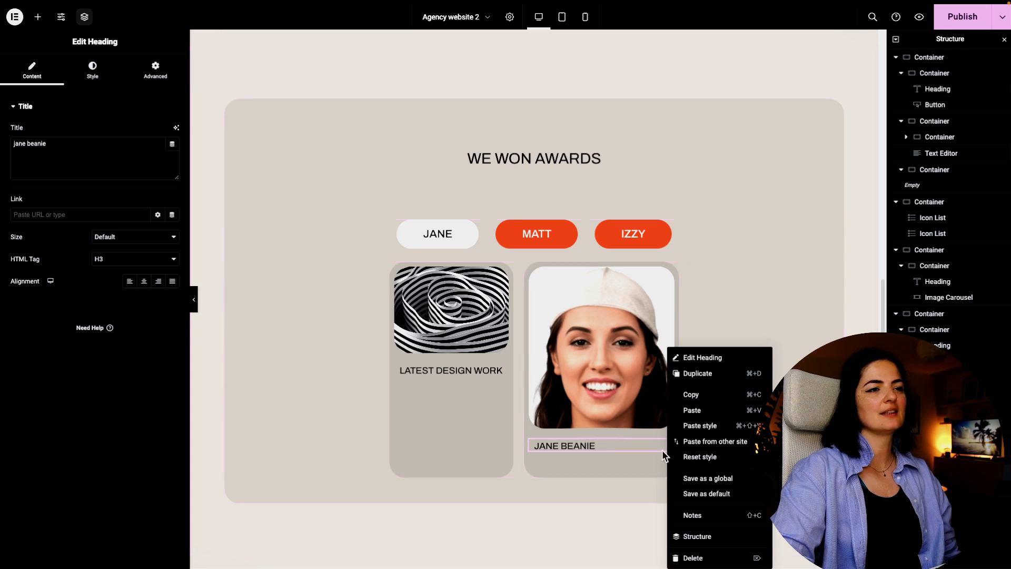
pyautogui.click(696, 377)
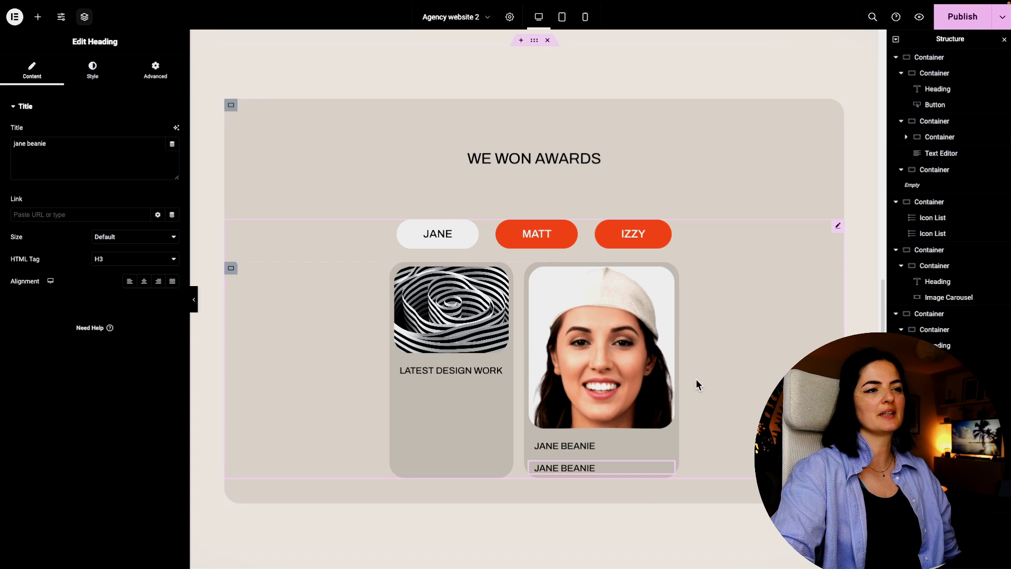
# Set the duplicated name heading's HTML tag to p and replace its text with "design lead".
pyautogui.click(131, 260)
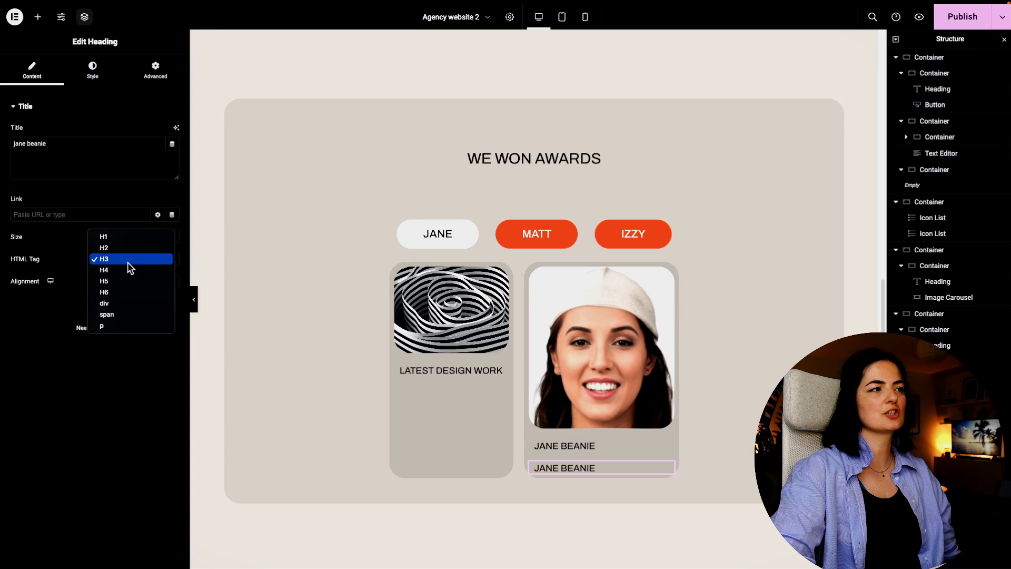
pyautogui.click(117, 324)
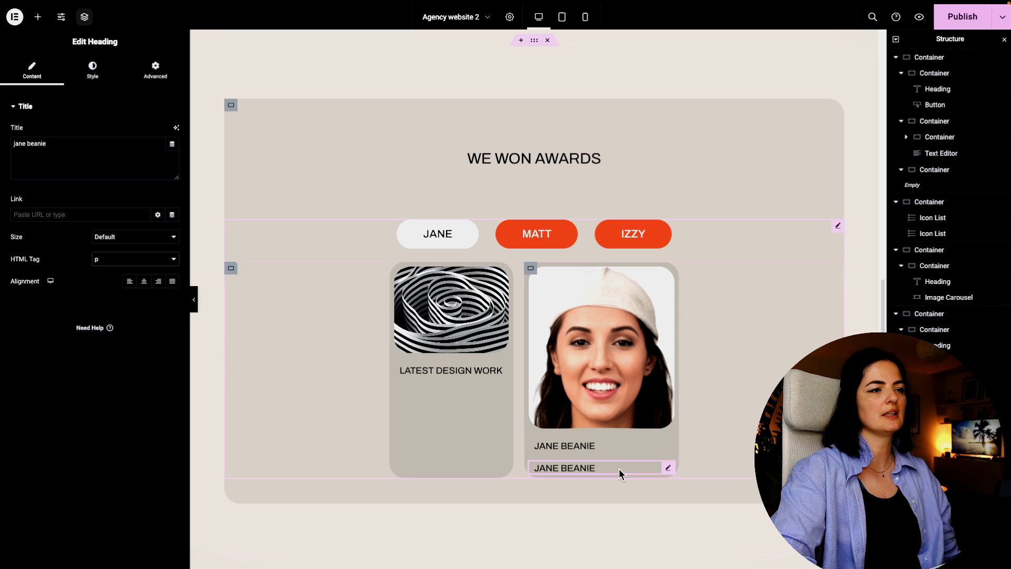
pyautogui.tripleClick(32, 144)
pyautogui.write('design lead')
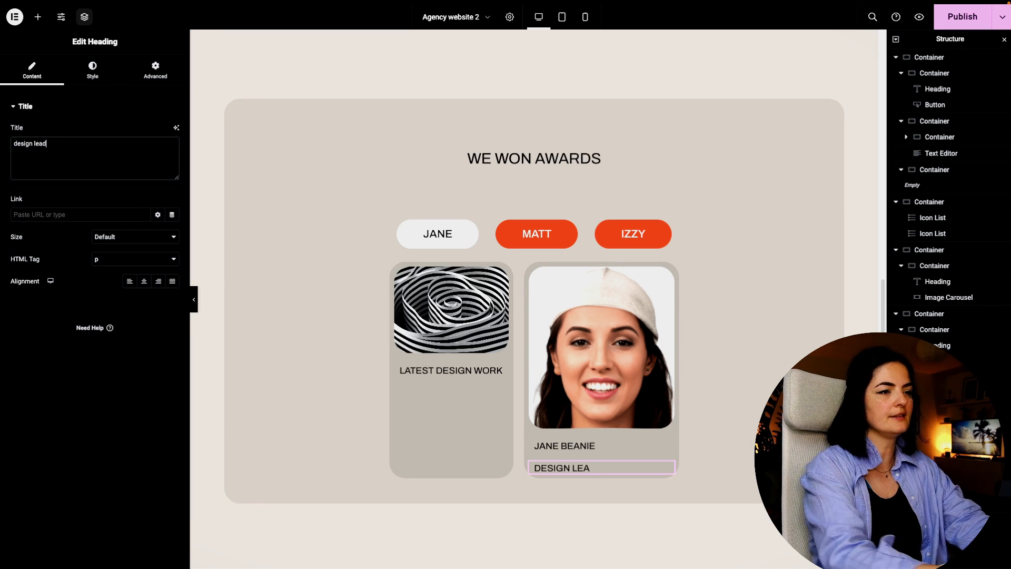
# Set the design lead heading's font weight to 300 (Light) and its size to 0.9 rem.
pyautogui.click(93, 70)
pyautogui.click(173, 153)
pyautogui.click(120, 257)
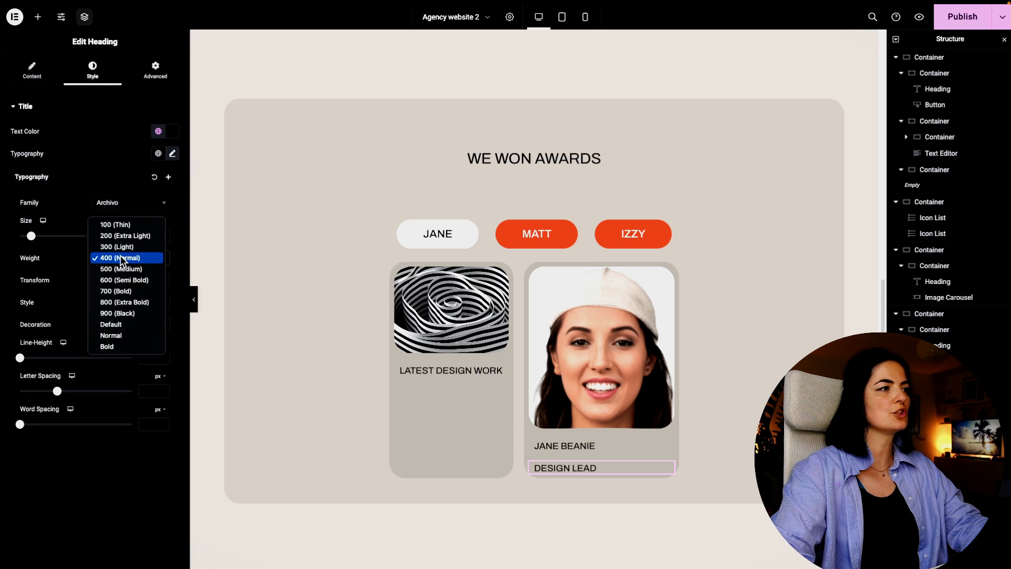
pyautogui.click(118, 245)
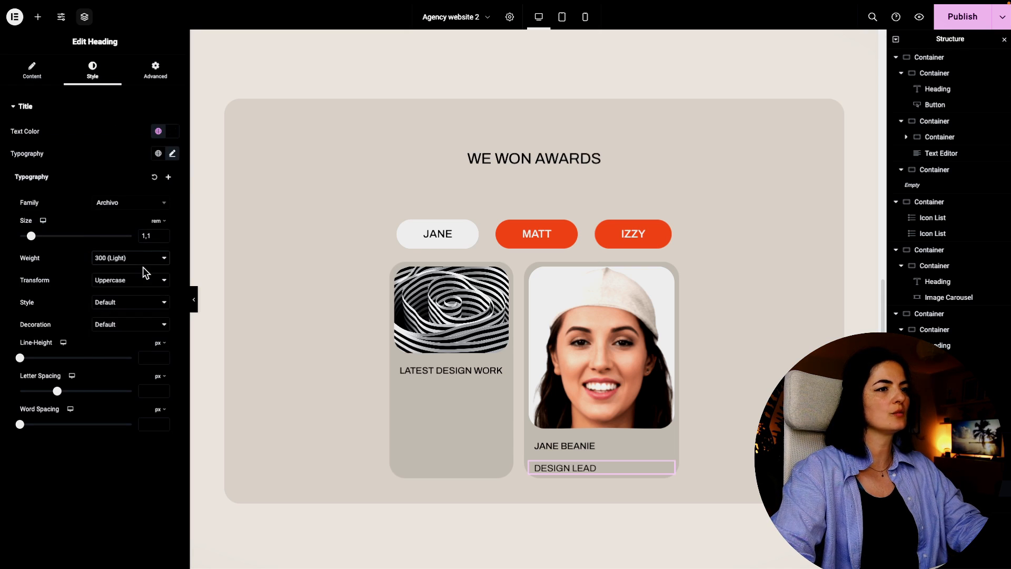
pyautogui.click(163, 240)
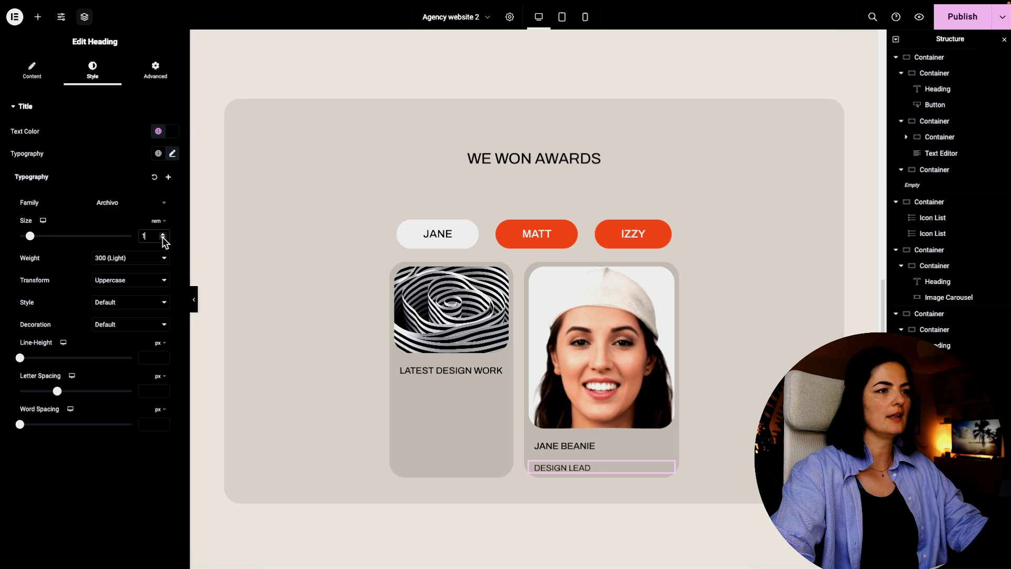
pyautogui.click(164, 240)
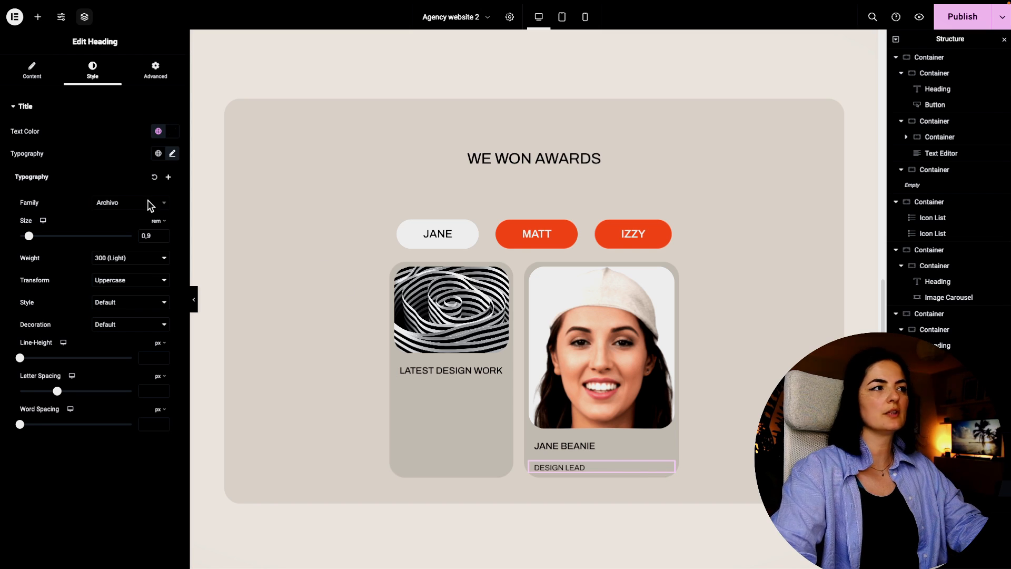
# Set the design lead heading's top margin to -15 px and preview the section without the editing panels.
pyautogui.click(155, 80)
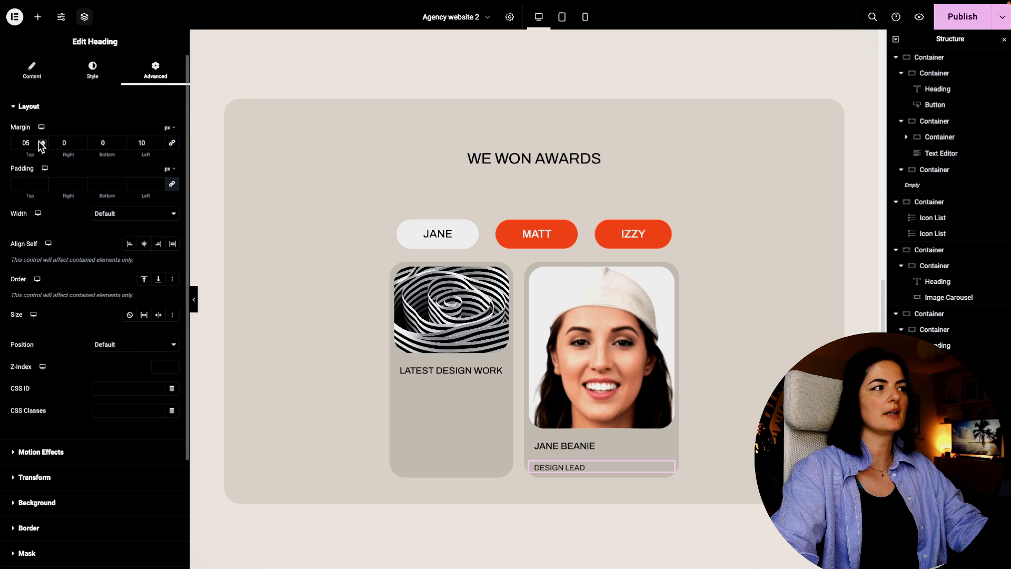
pyautogui.doubleClick(28, 142)
pyautogui.write('5')
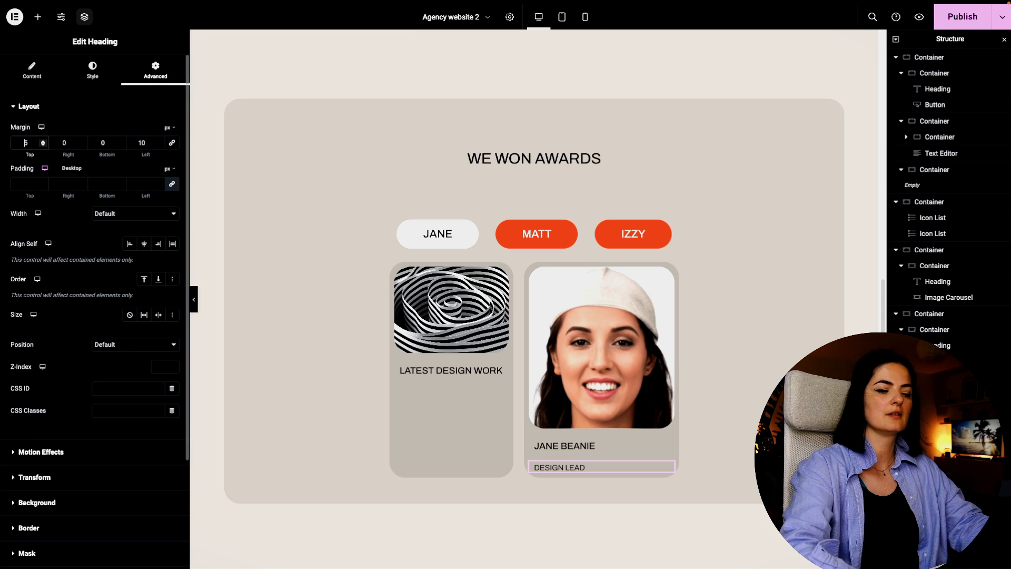
pyautogui.press('BackSpace')
pyautogui.write('-15')
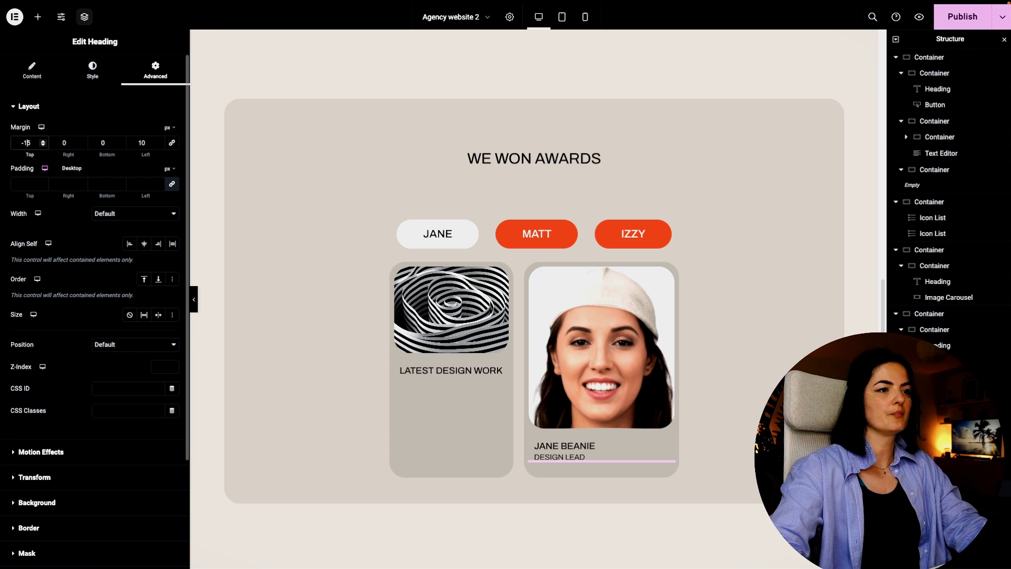
pyautogui.click(194, 299)
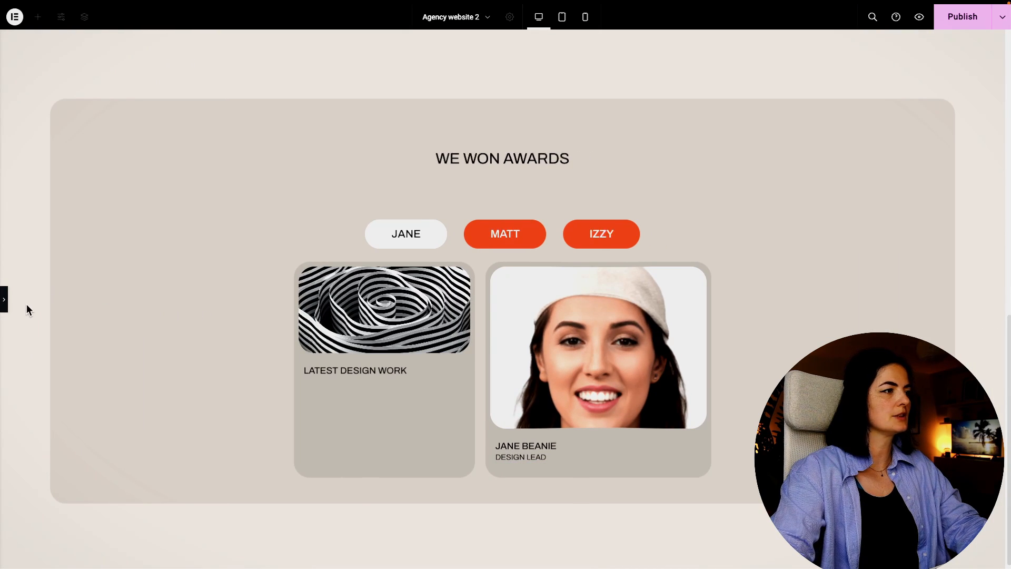
pyautogui.click(6, 300)
# Give the portrait card container the orange-red global background colour that matches the tabs, and preview the section.
pyautogui.click(600, 364)
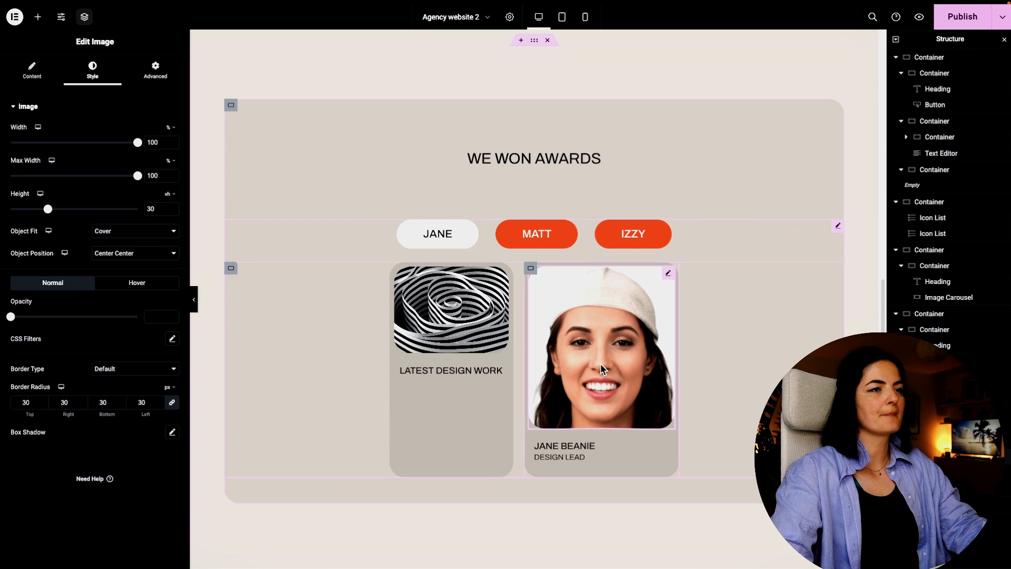
pyautogui.click(531, 268)
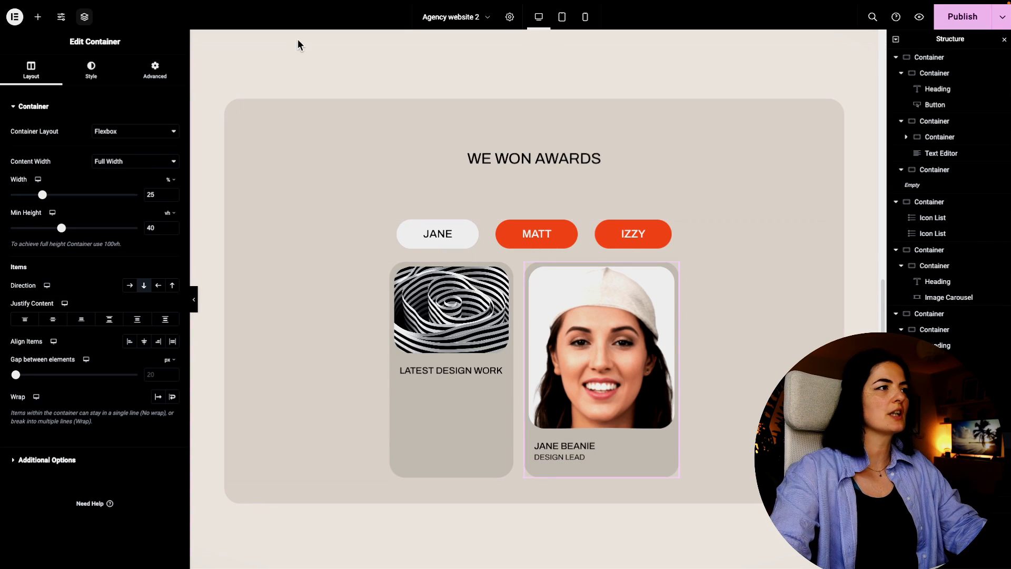
pyautogui.click(100, 75)
pyautogui.click(158, 175)
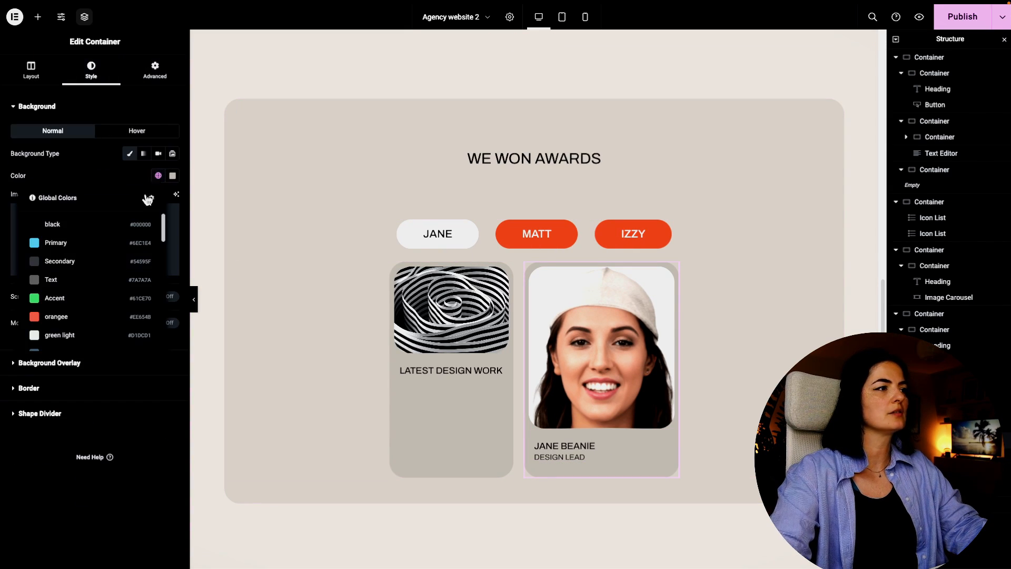
pyautogui.scroll(-5, 82, 284)
pyautogui.click(64, 245)
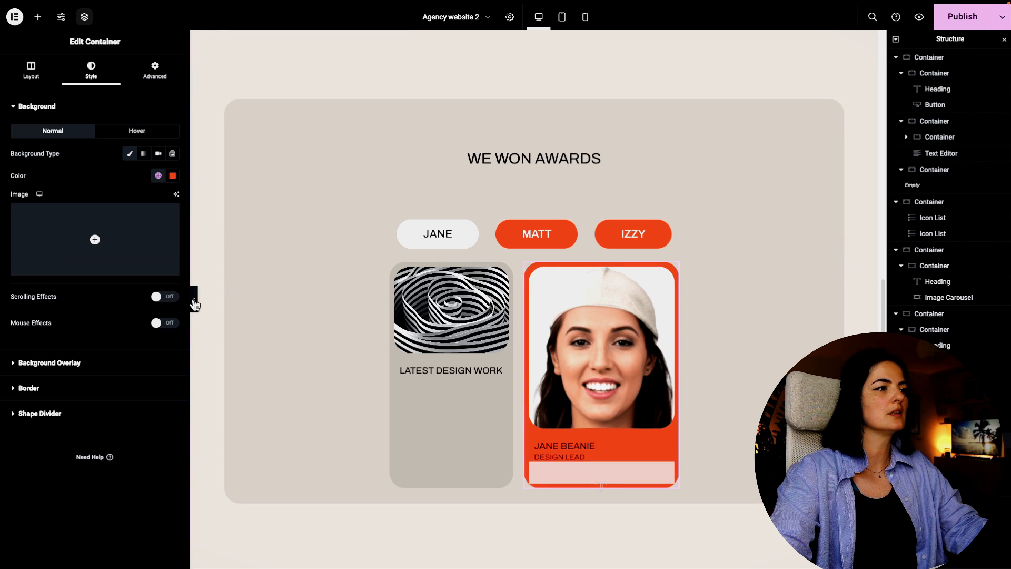
pyautogui.click(193, 300)
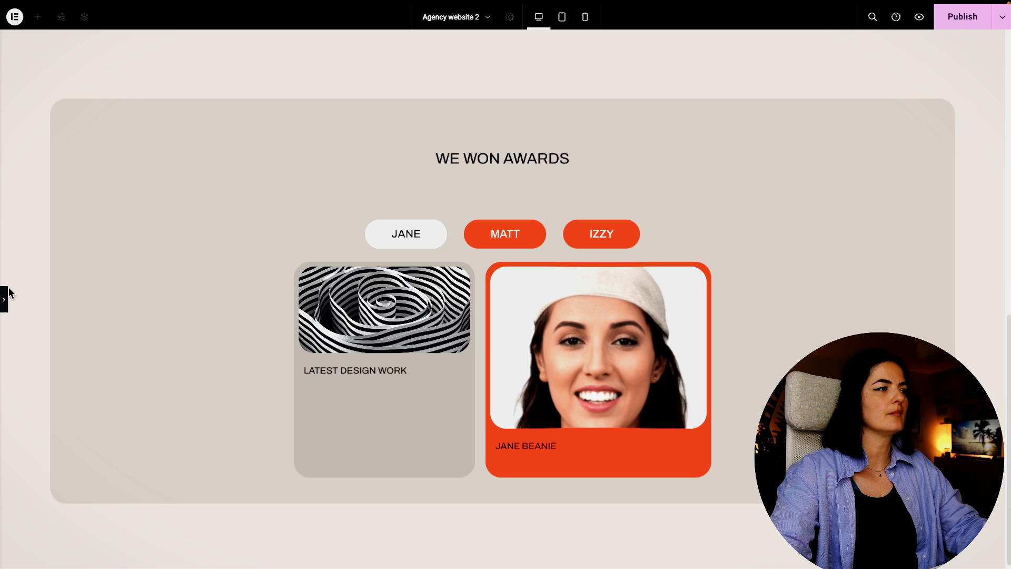
pyautogui.click(6, 299)
# Change the design lead heading's HTML tag to H3 and preview the portrait card.
pyautogui.click(578, 481)
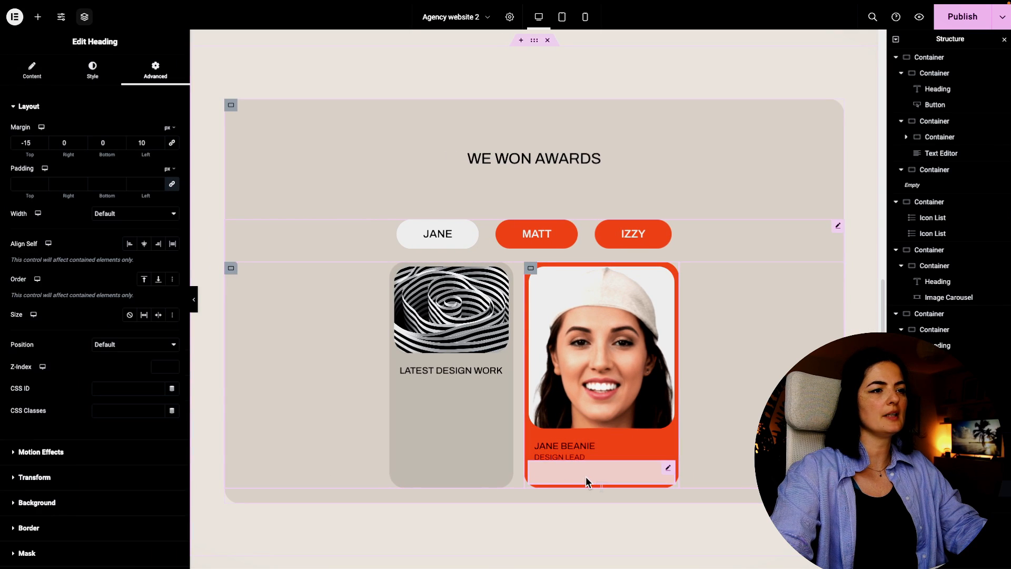
pyautogui.click(31, 71)
pyautogui.click(120, 261)
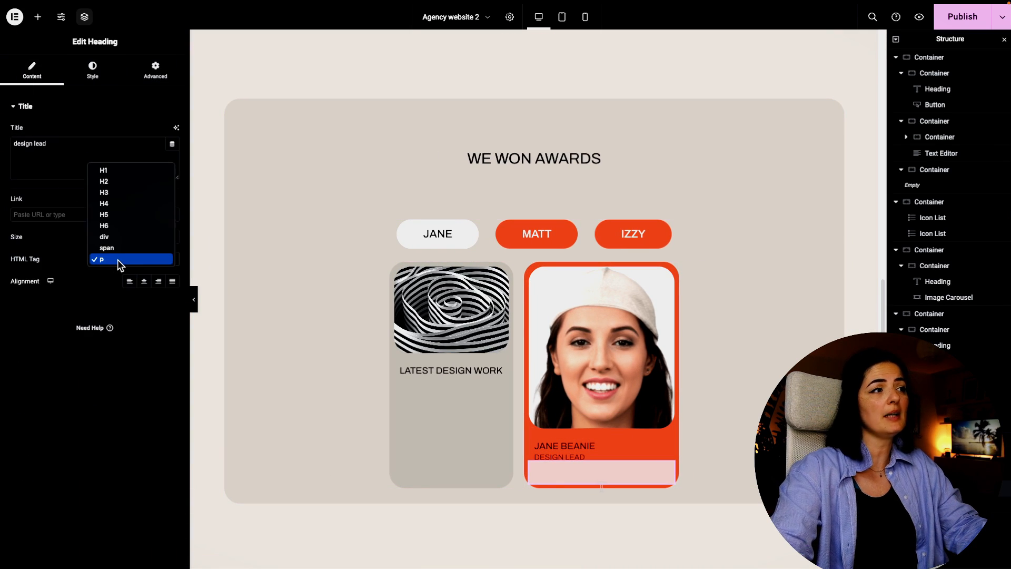
pyautogui.click(113, 191)
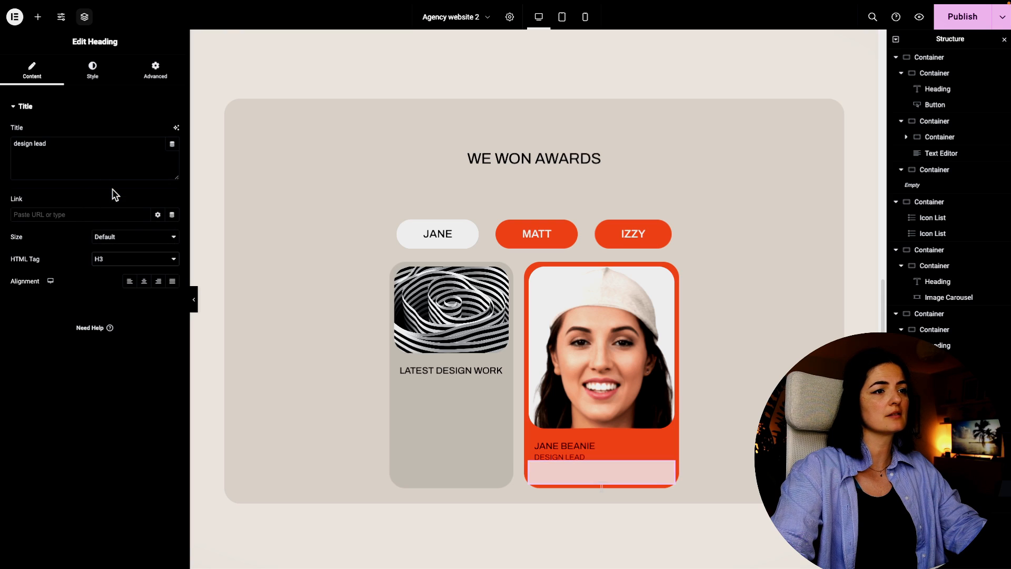
pyautogui.click(194, 299)
pyautogui.click(6, 300)
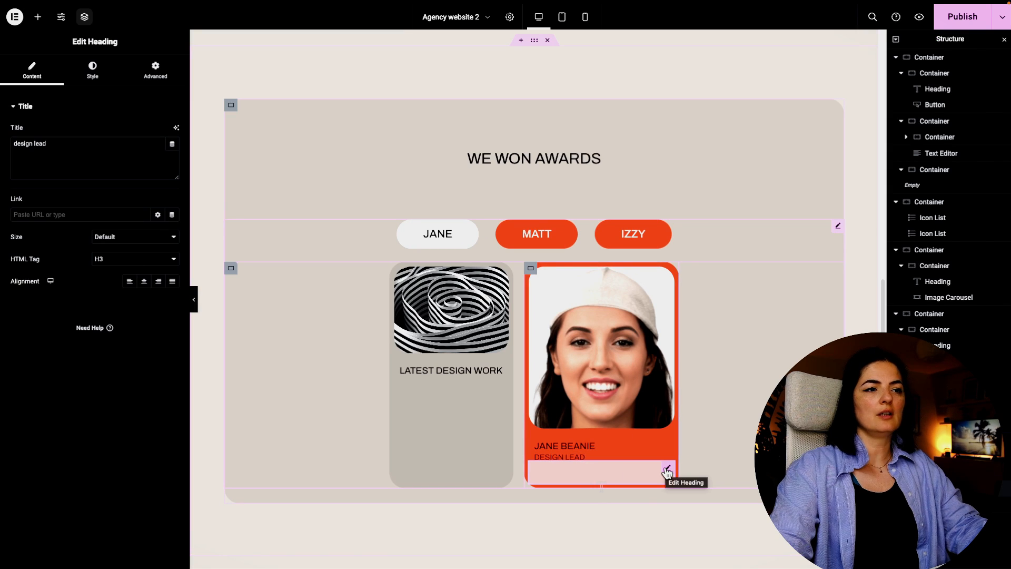
# Delete the design lead heading from the portrait card and duplicate the name heading in its place.
pyautogui.rightClick(667, 470)
pyautogui.click(686, 557)
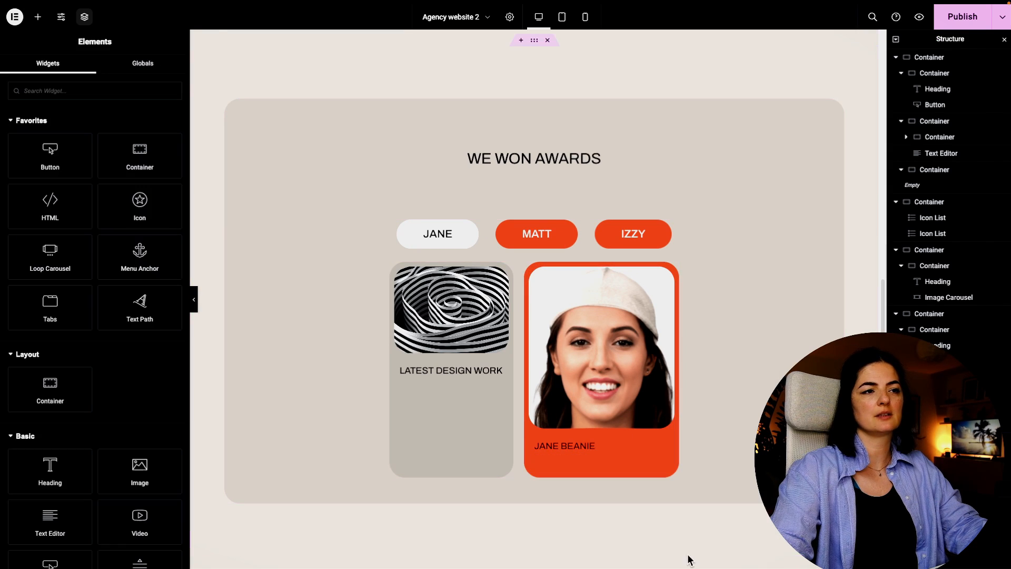
pyautogui.click(579, 454)
pyautogui.hotkey('ctrl', 'd')
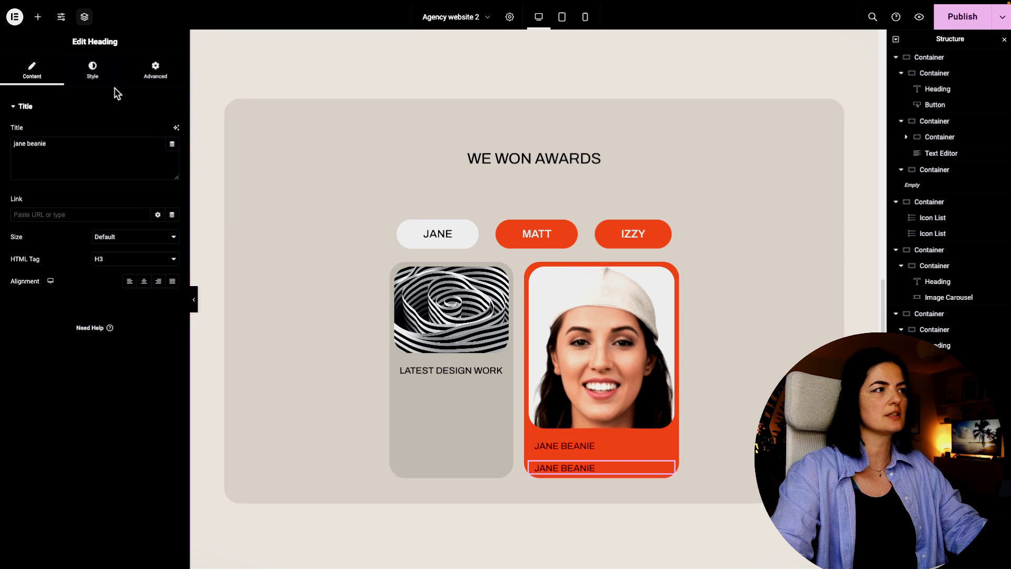
# Set the new duplicate heading's font size to 0.9 rem and its weight to 300 (Light).
pyautogui.click(93, 69)
pyautogui.click(173, 153)
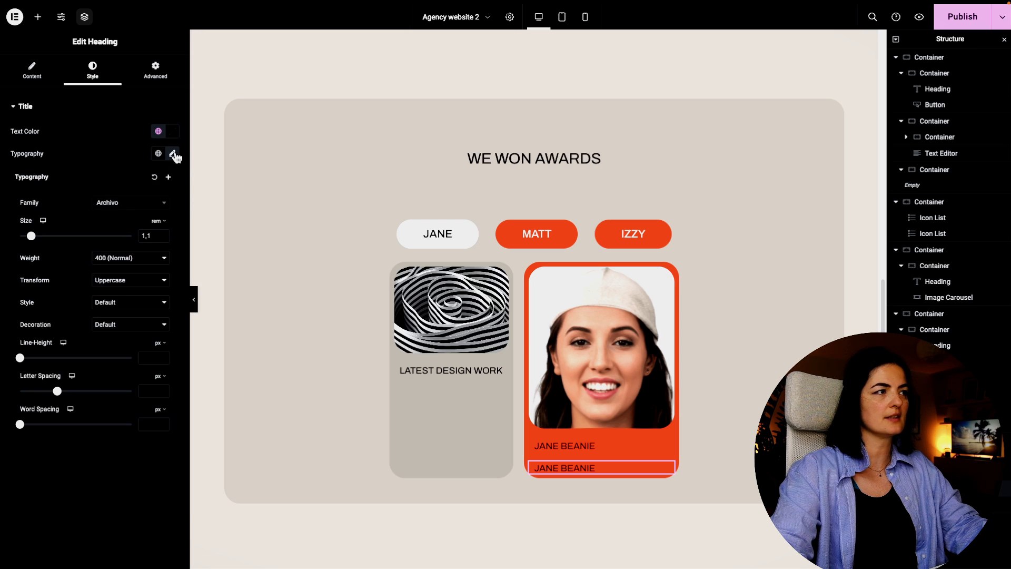
pyautogui.click(163, 237)
pyautogui.click(163, 237)
pyautogui.click(163, 237)
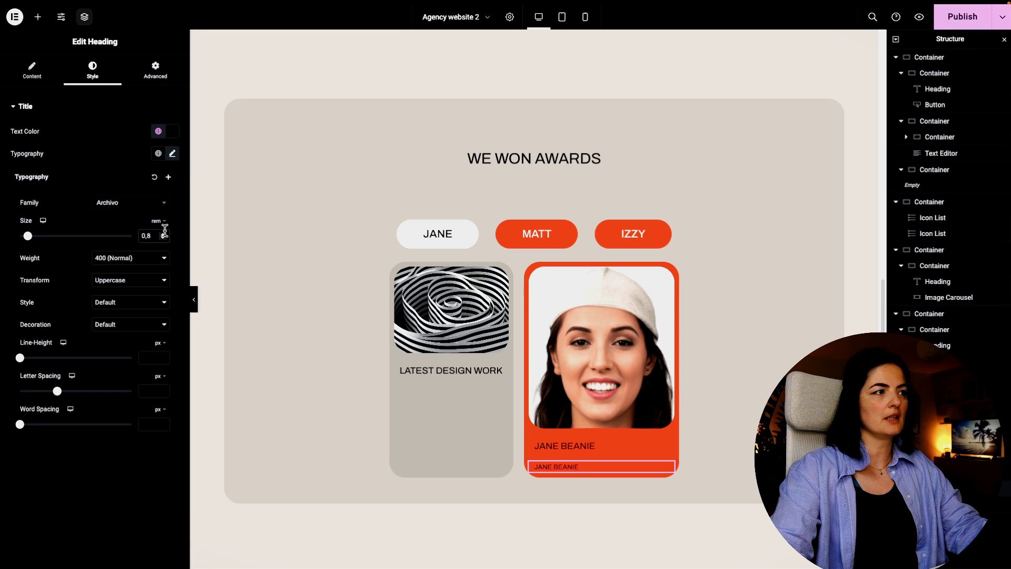
pyautogui.click(163, 233)
pyautogui.click(157, 258)
pyautogui.click(118, 246)
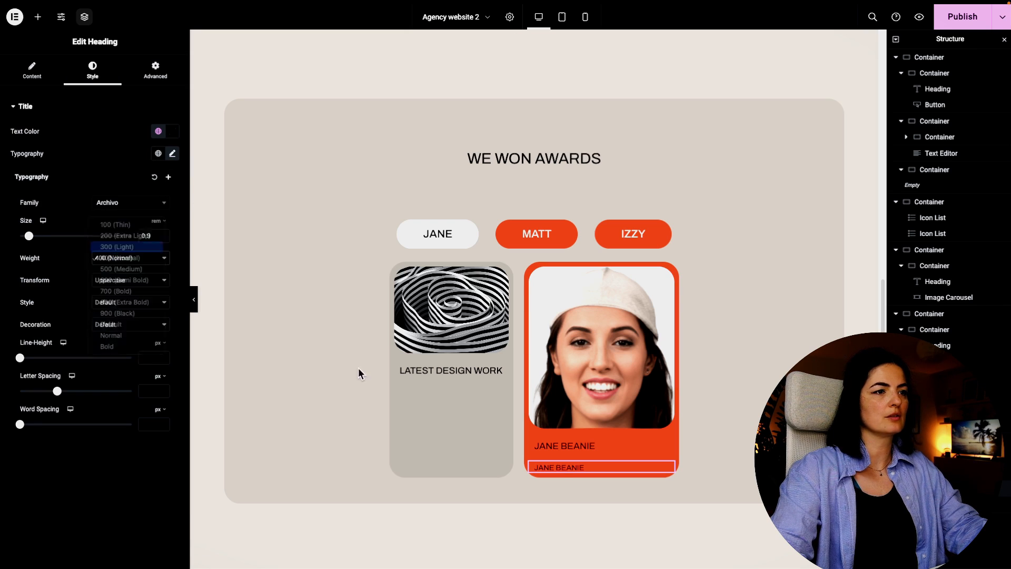
# Set the top margin of the duplicate heading below the name to -15 px.
pyautogui.click(161, 76)
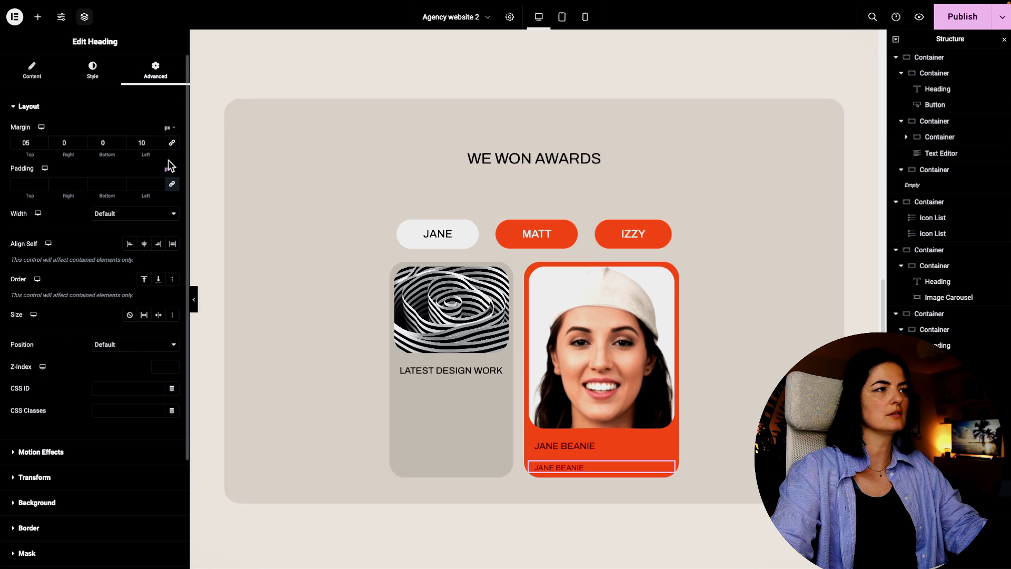
pyautogui.doubleClick(27, 142)
pyautogui.write('-5')
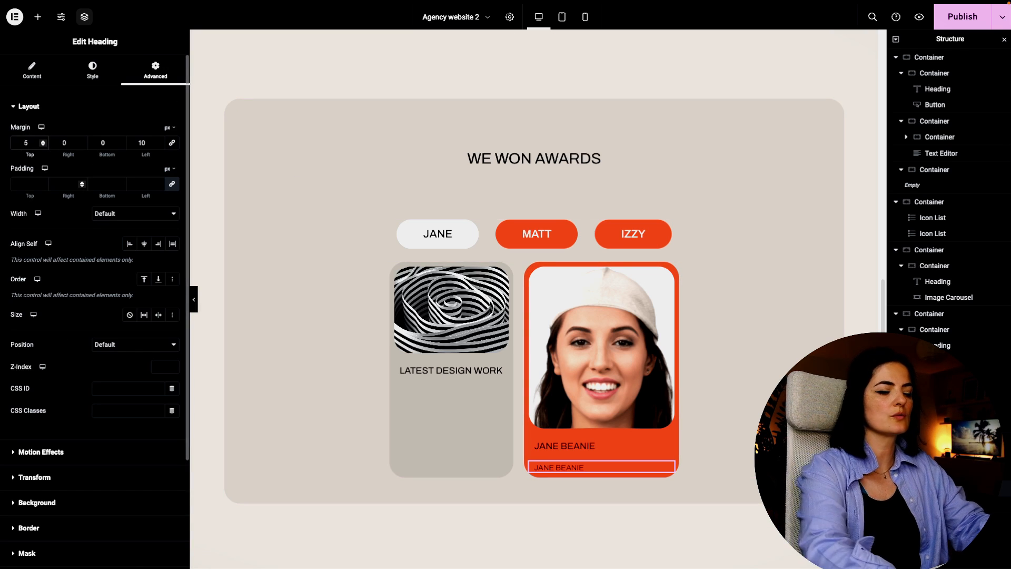
pyautogui.click(26, 143)
pyautogui.write('155')
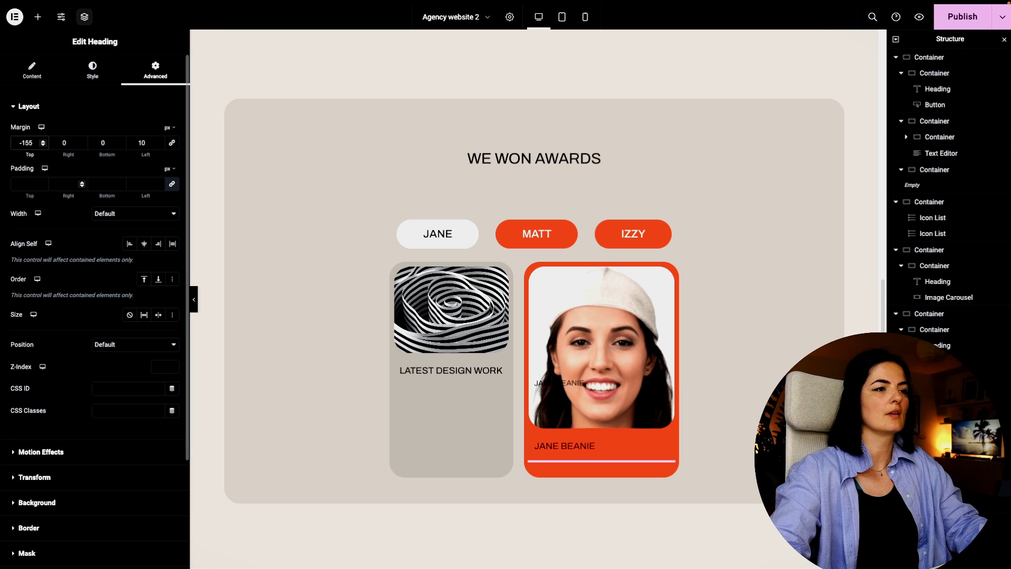
pyautogui.press('BackSpace')
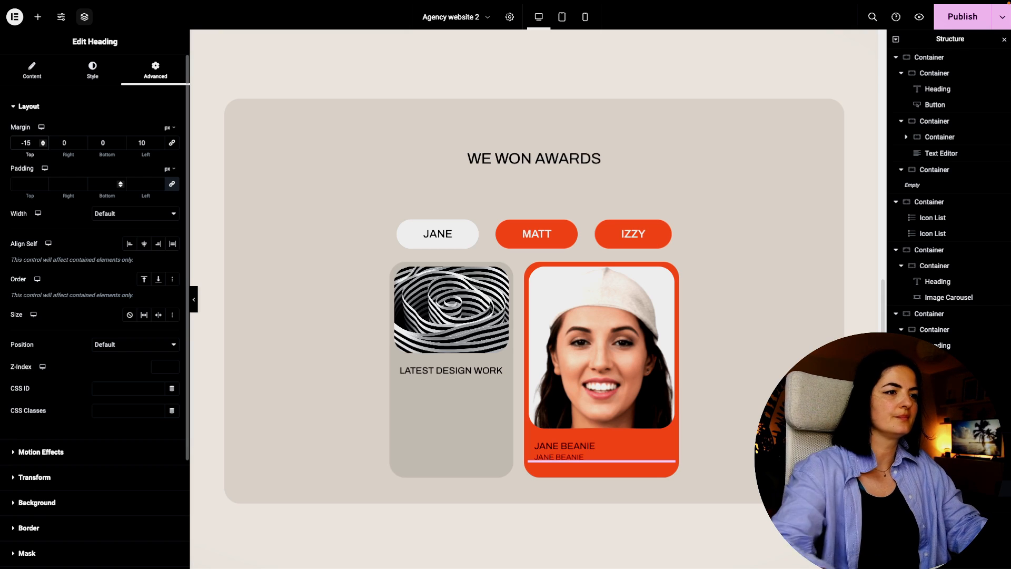
# Replace the duplicate heading's text with "design lead" and preview the portrait card without the editing panels.
pyautogui.click(30, 77)
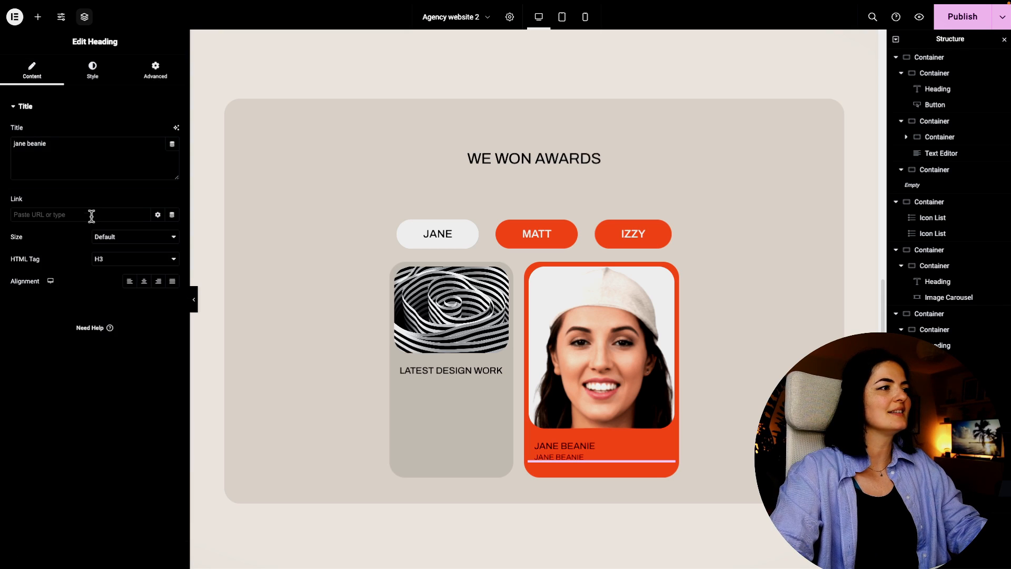
pyautogui.tripleClick(55, 140)
pyautogui.write('design')
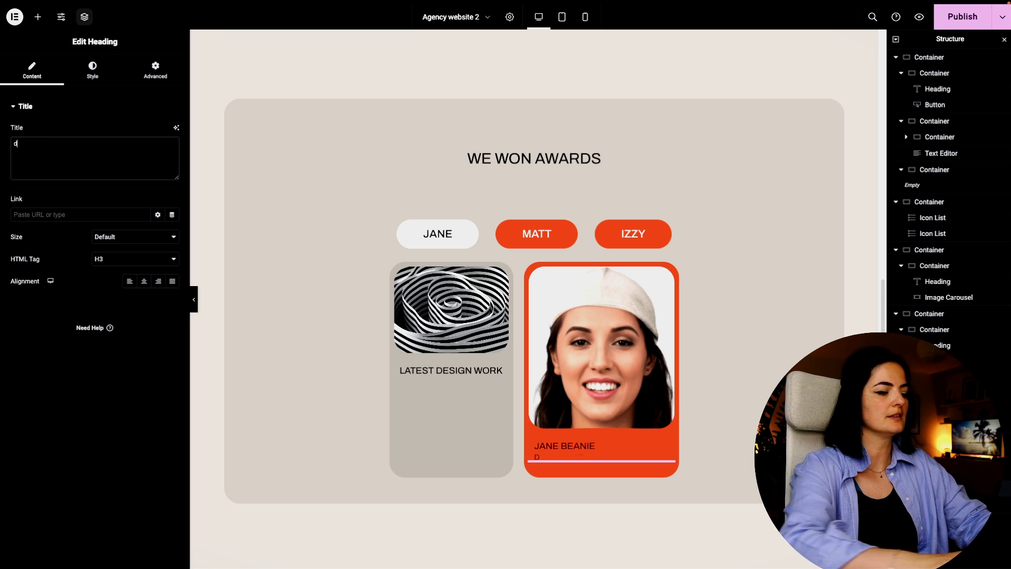
pyautogui.press('BackSpace')
pyautogui.press('BackSpace')
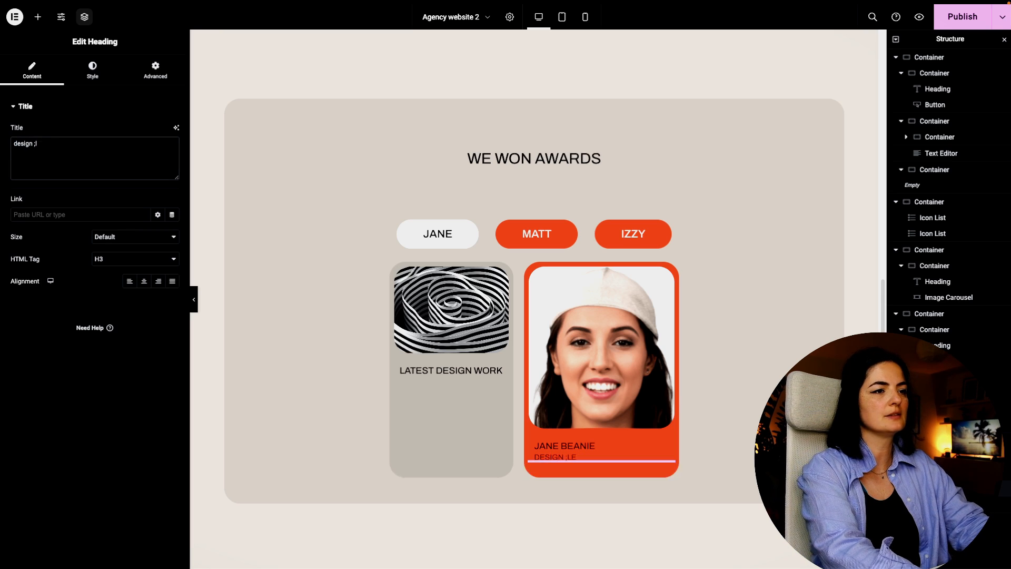
pyautogui.write('lead')
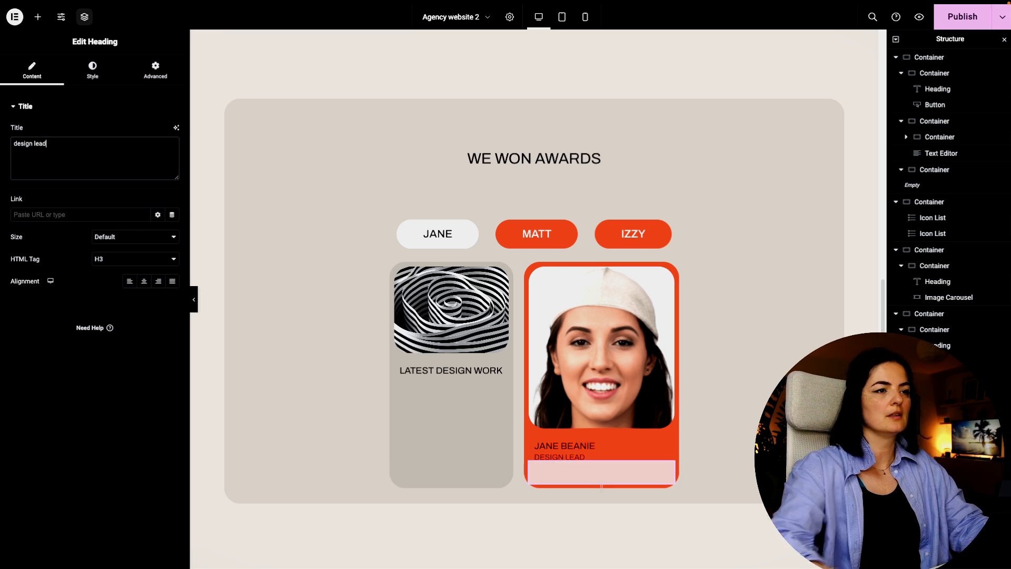
pyautogui.click(194, 299)
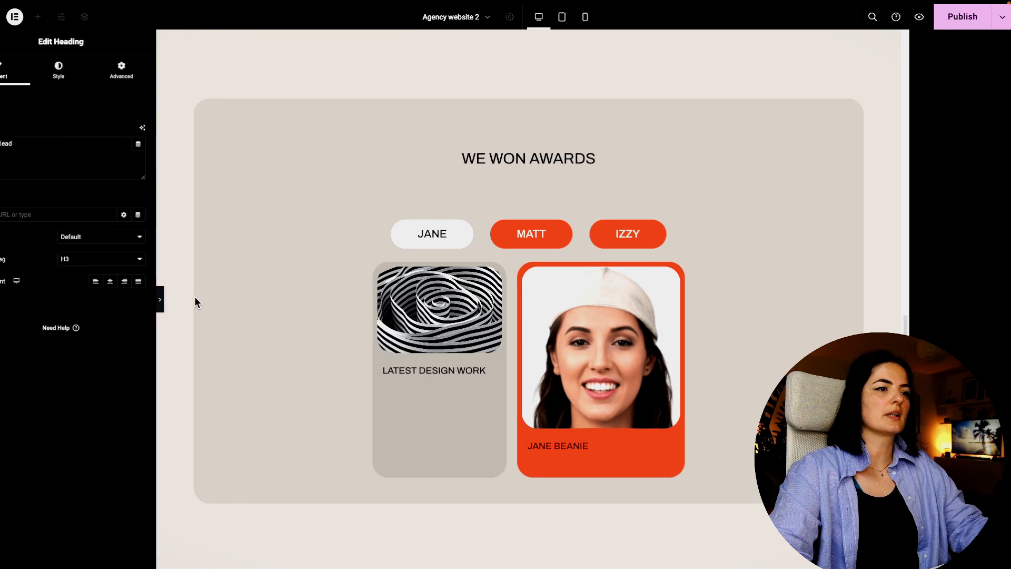
pyautogui.moveTo(4, 303)
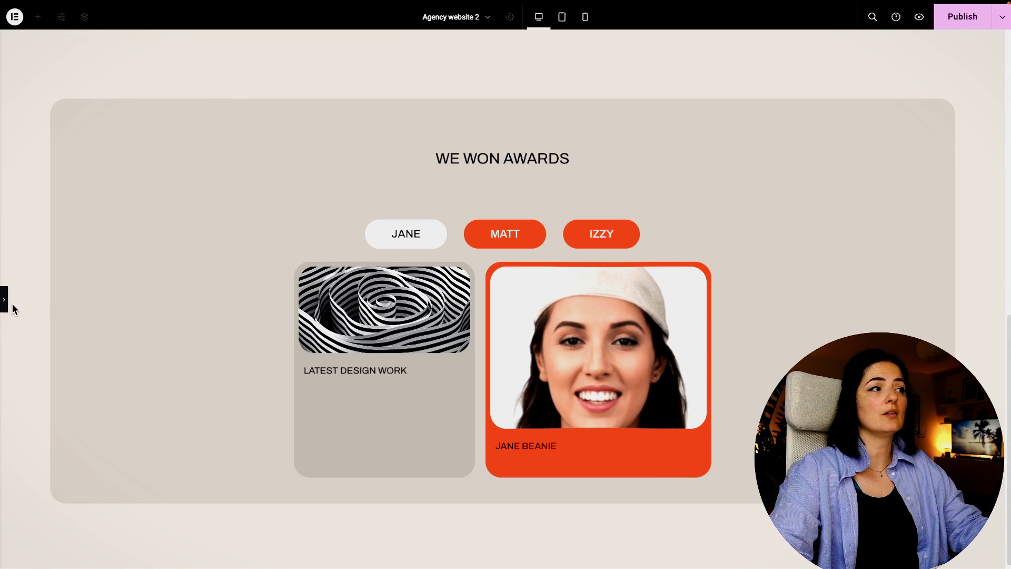
# Publish the page, check the awards section and its cards on the live page, and return to the editor.
pyautogui.click(5, 301)
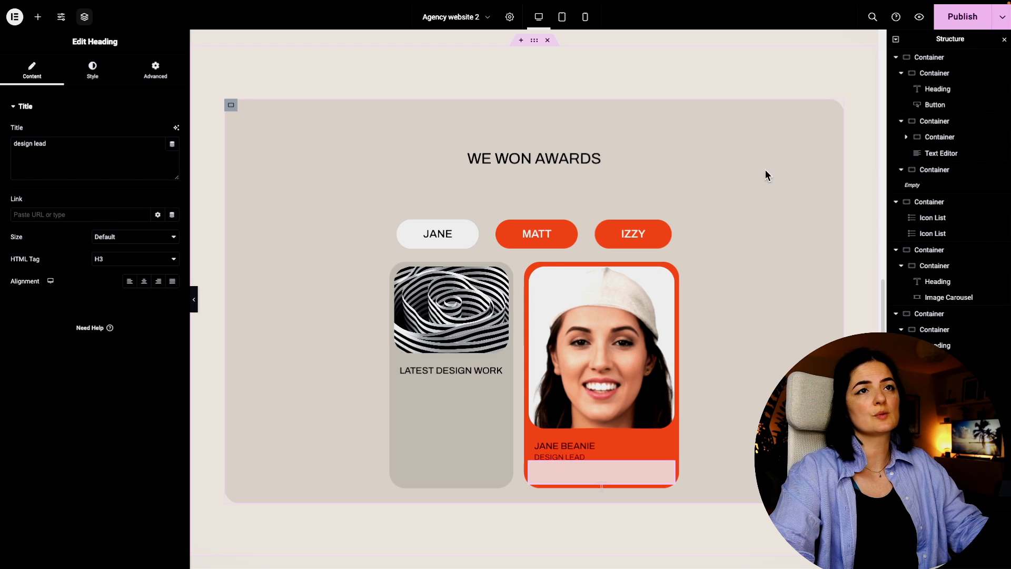
pyautogui.click(956, 19)
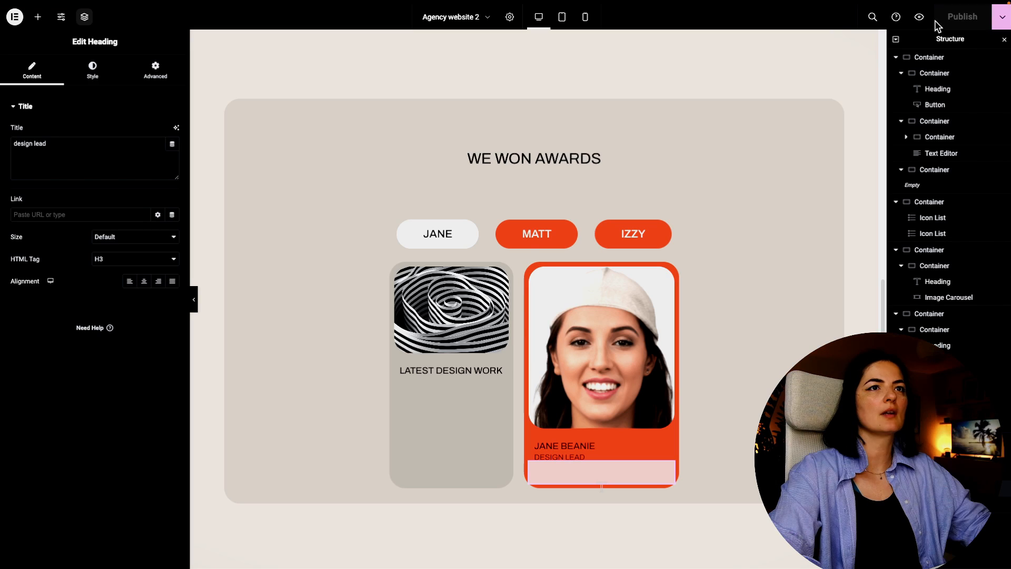
pyautogui.click(919, 18)
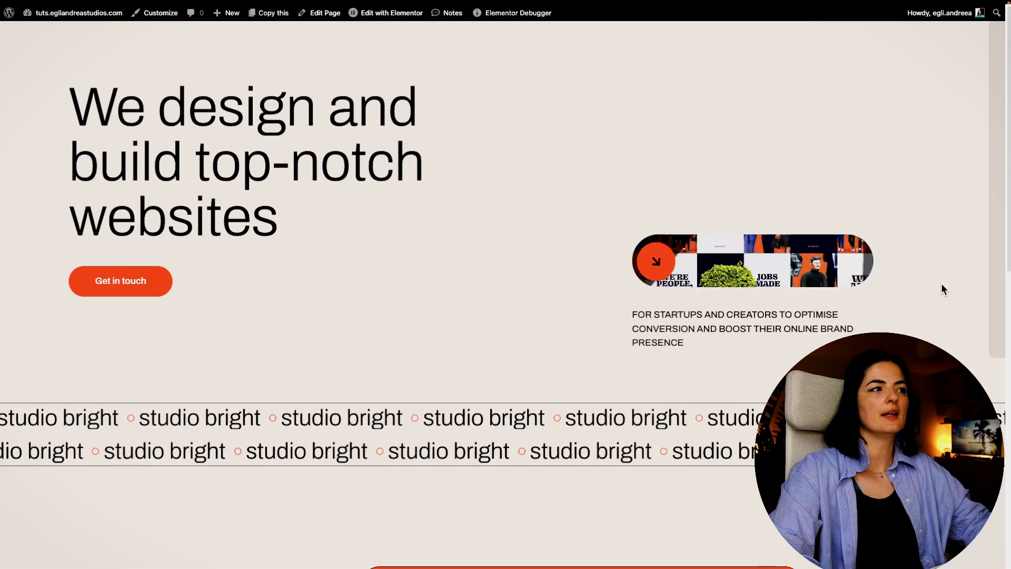
pyautogui.scroll(-10, 941, 283)
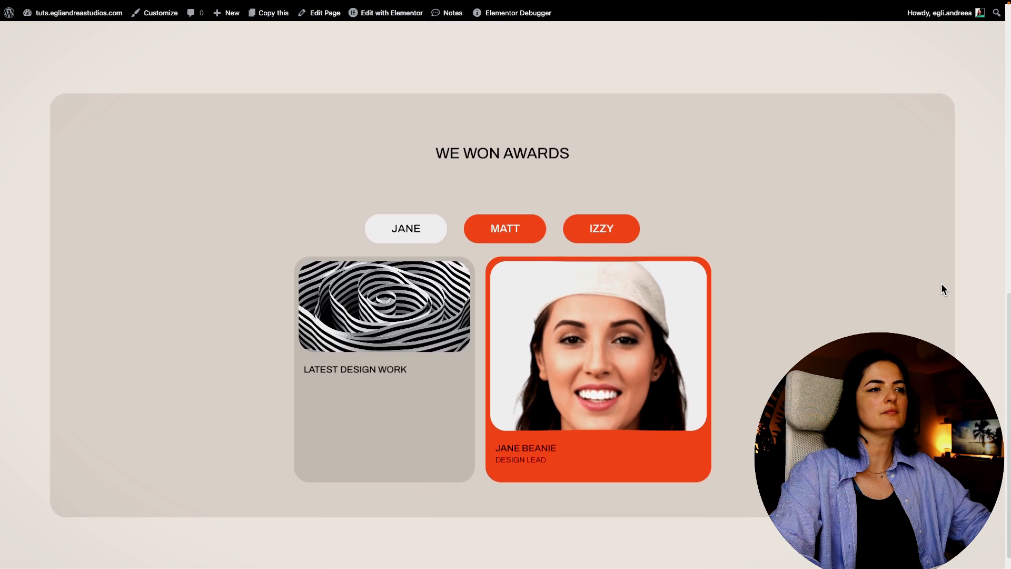
pyautogui.scroll(2, 942, 284)
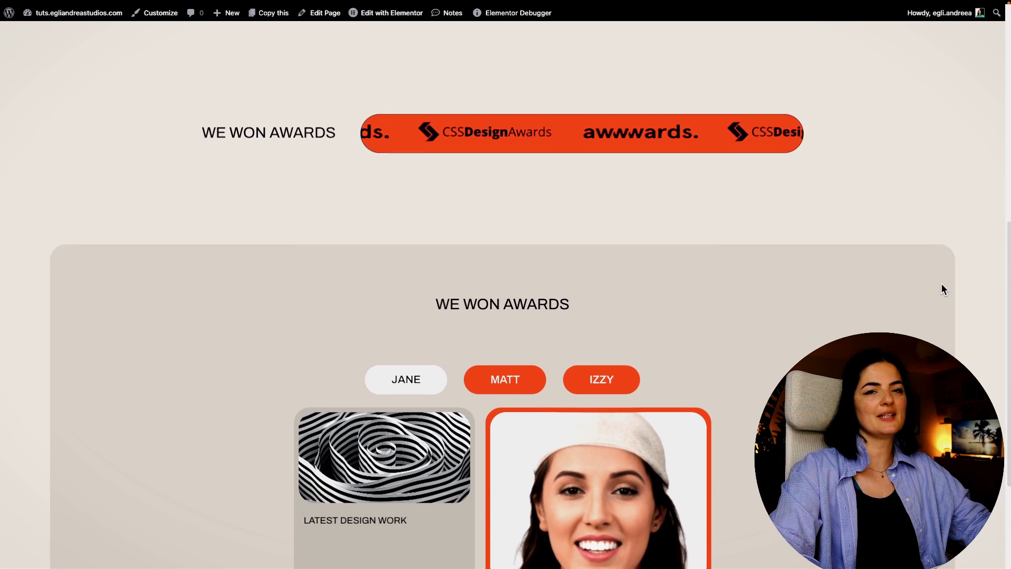
pyautogui.scroll(-3, 940, 283)
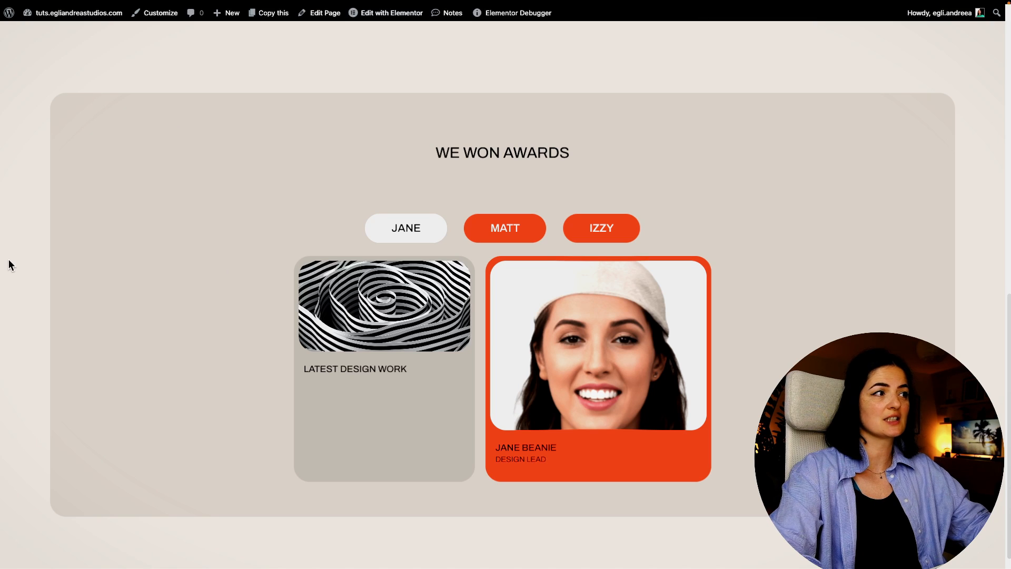
pyautogui.moveTo(4, 274)
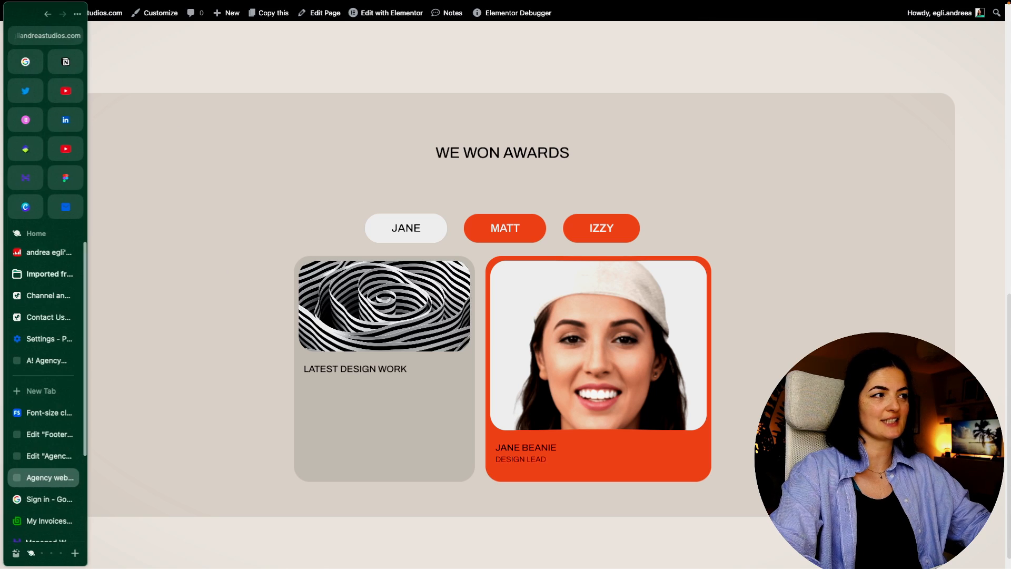
pyautogui.click(43, 457)
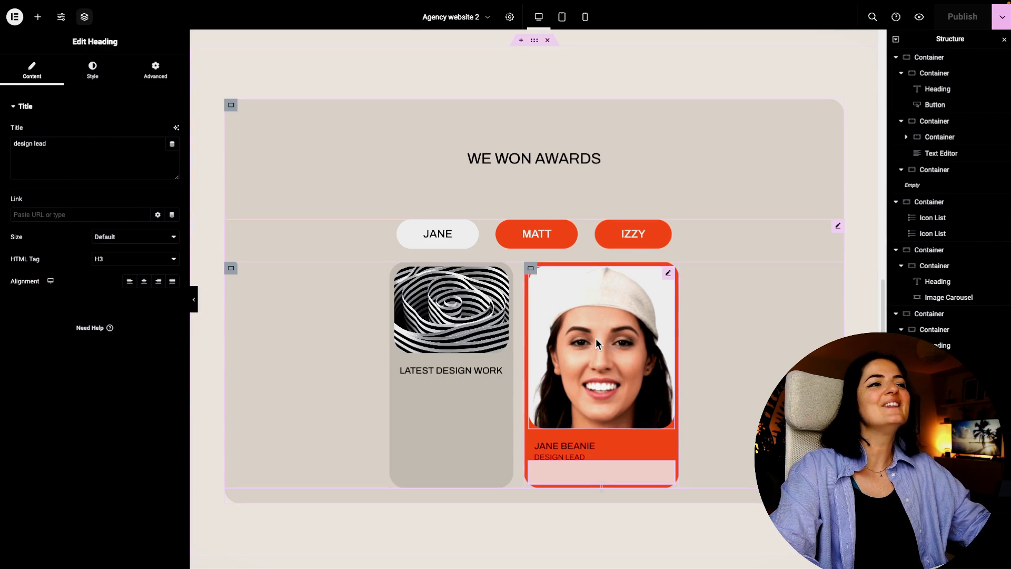
# Duplicate the orange portrait card and delete the image and job title heading from the copy.
pyautogui.rightClick(532, 274)
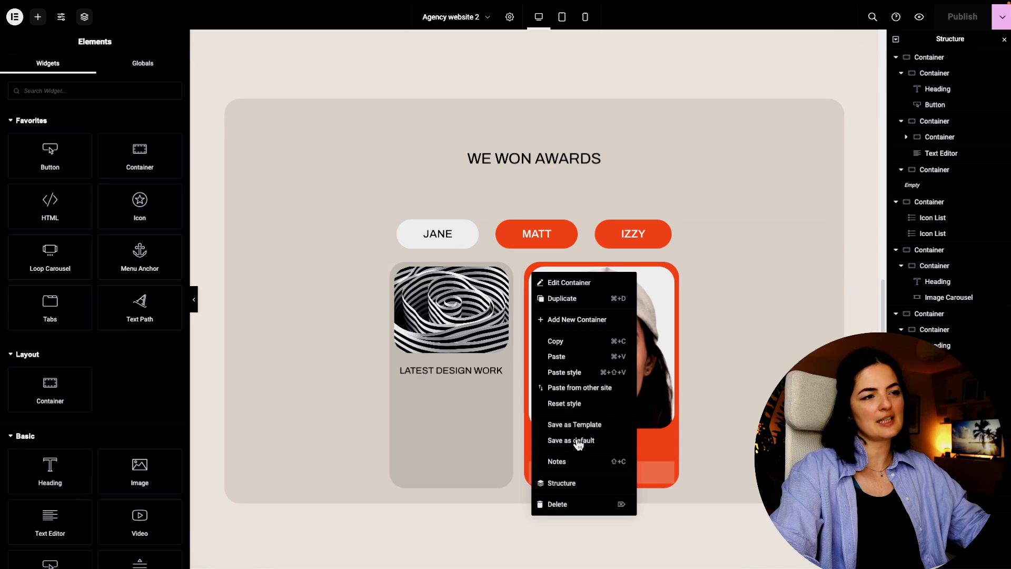
pyautogui.click(559, 298)
pyautogui.click(669, 317)
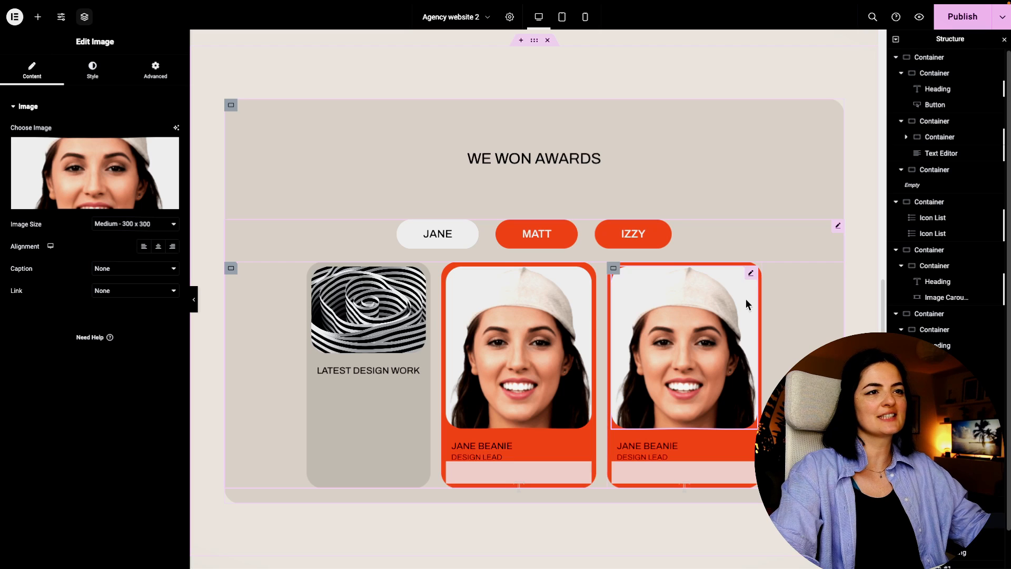
pyautogui.rightClick(745, 278)
pyautogui.click(753, 488)
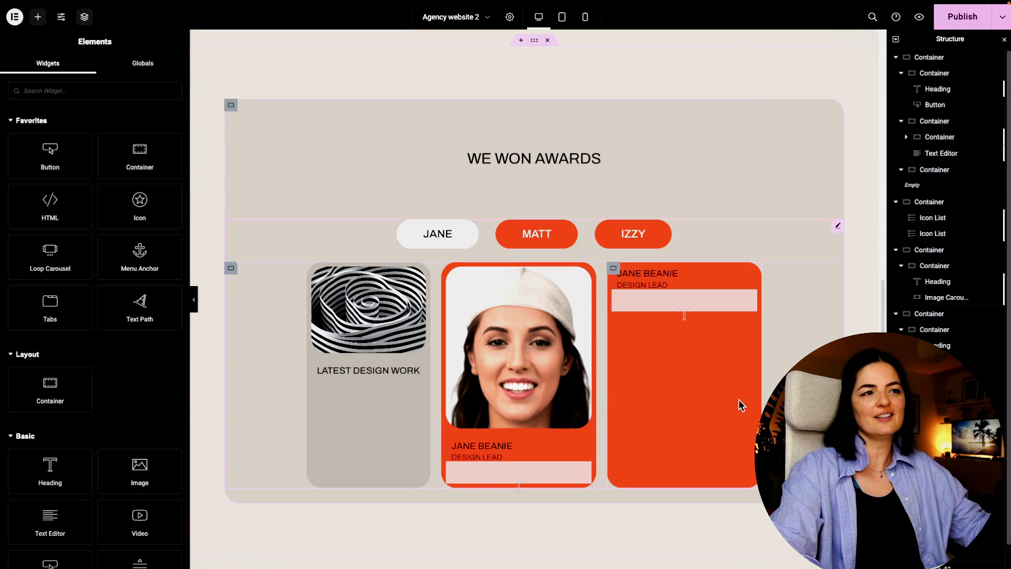
pyautogui.rightClick(750, 301)
pyautogui.click(757, 508)
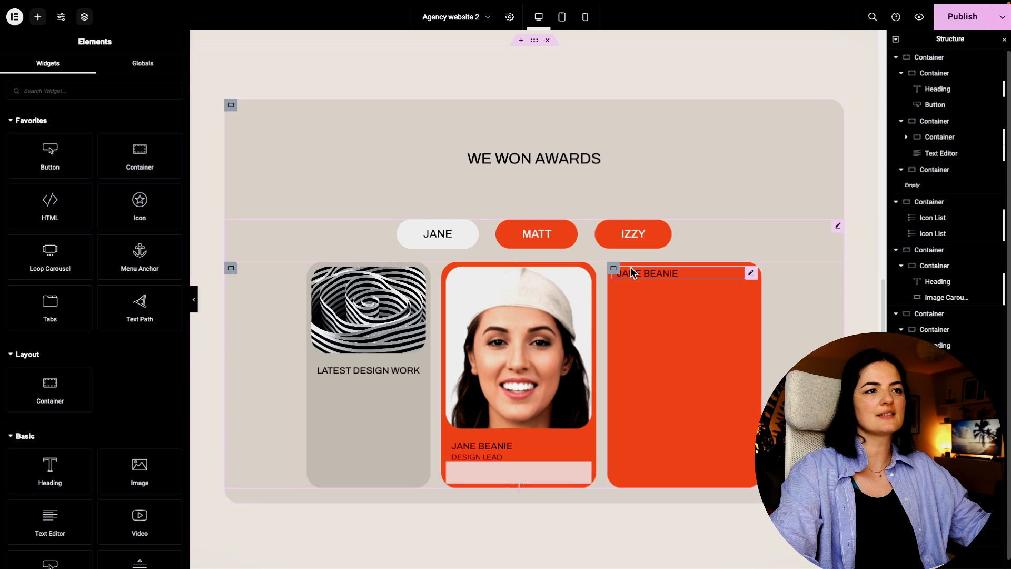
# Set the copied card's minimum height to 8 vh and center its content both vertically and horizontally.
pyautogui.click(613, 270)
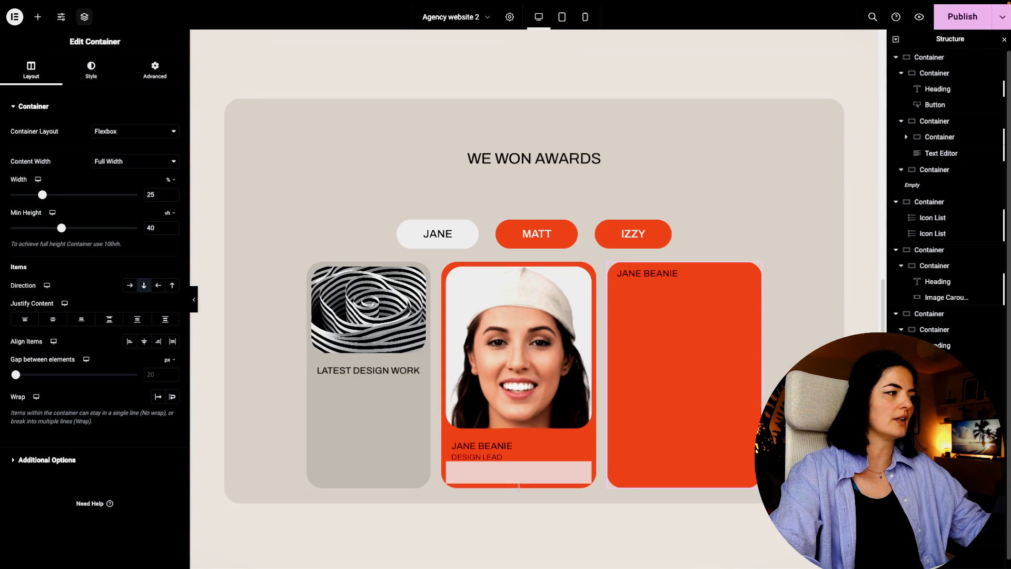
pyautogui.write('0')
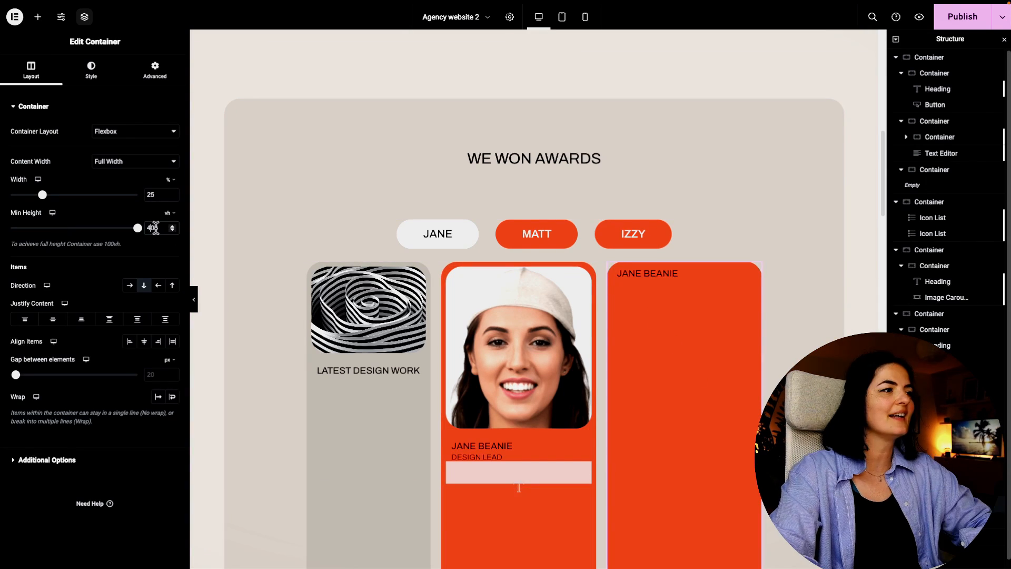
pyautogui.press('Left')
pyautogui.press('BackSpace')
pyautogui.press('BackSpace')
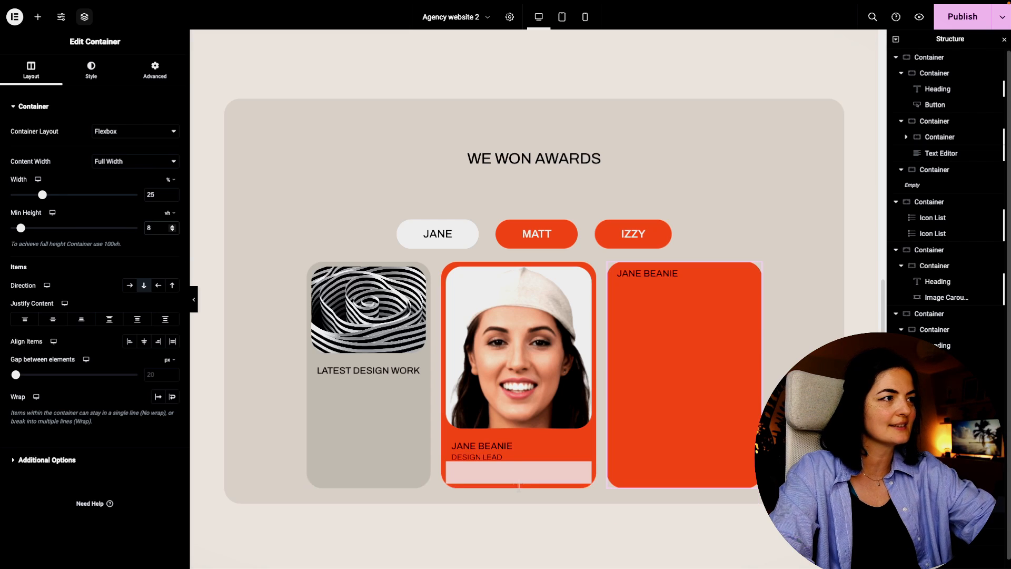
pyautogui.click(53, 319)
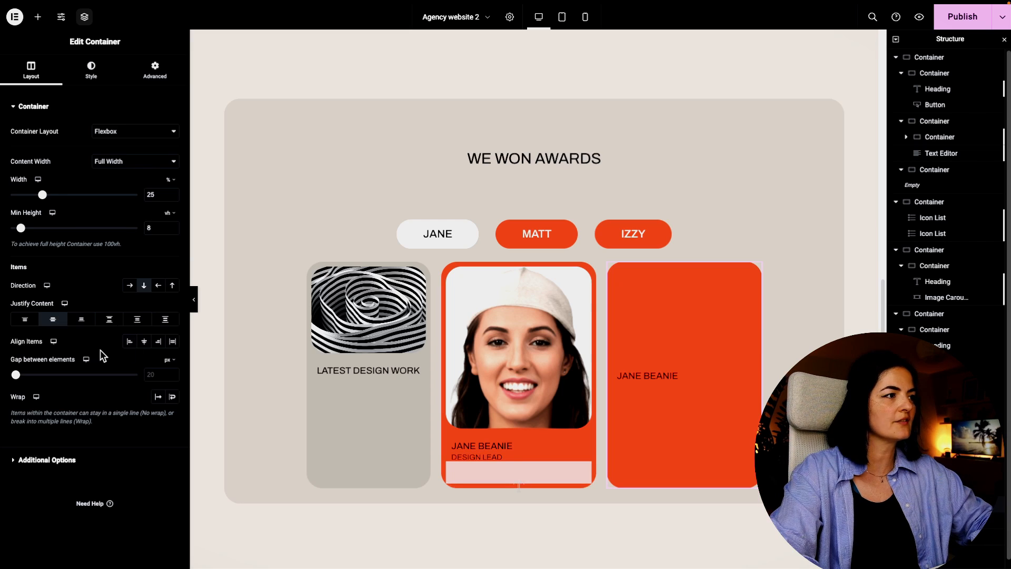
pyautogui.click(144, 342)
# Set the copied card's Align Self to Start and preview the card row without the editing panels.
pyautogui.click(154, 69)
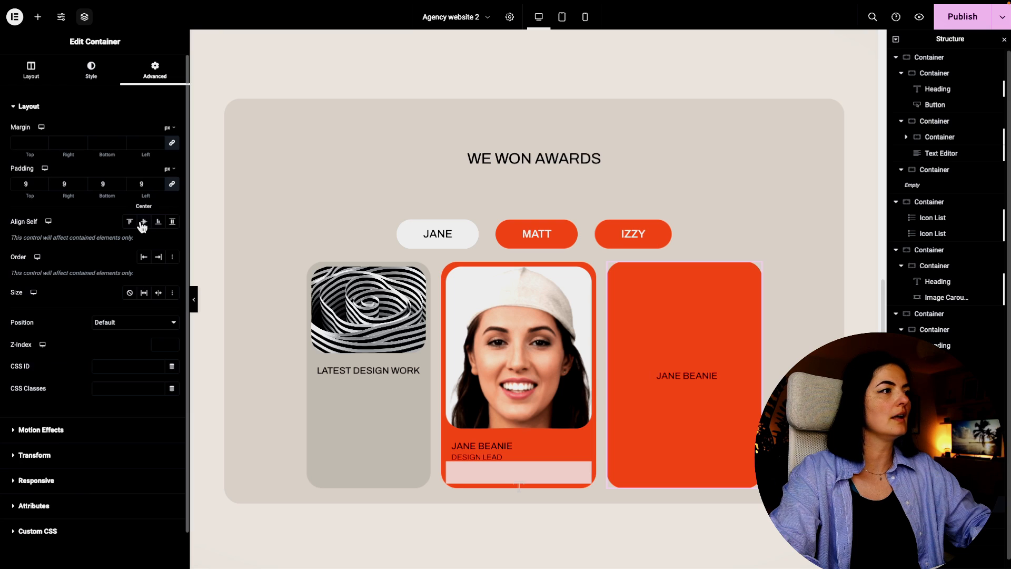
pyautogui.click(130, 222)
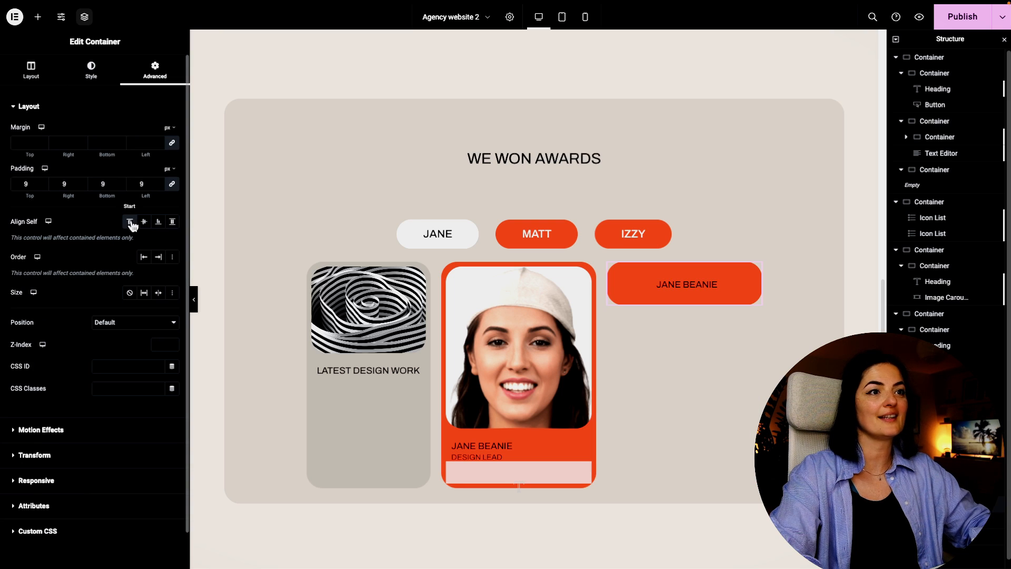
pyautogui.click(195, 300)
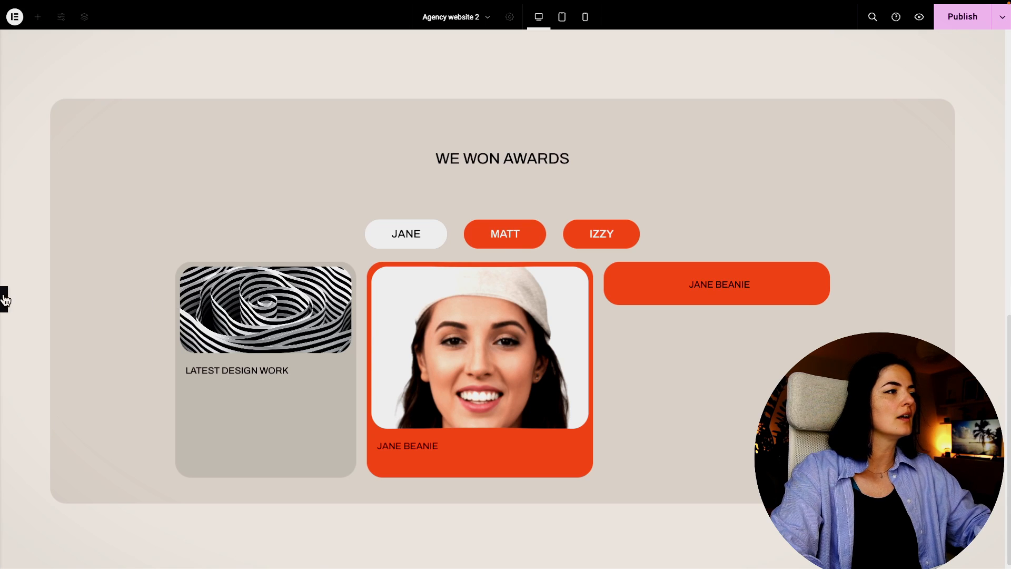
pyautogui.click(4, 299)
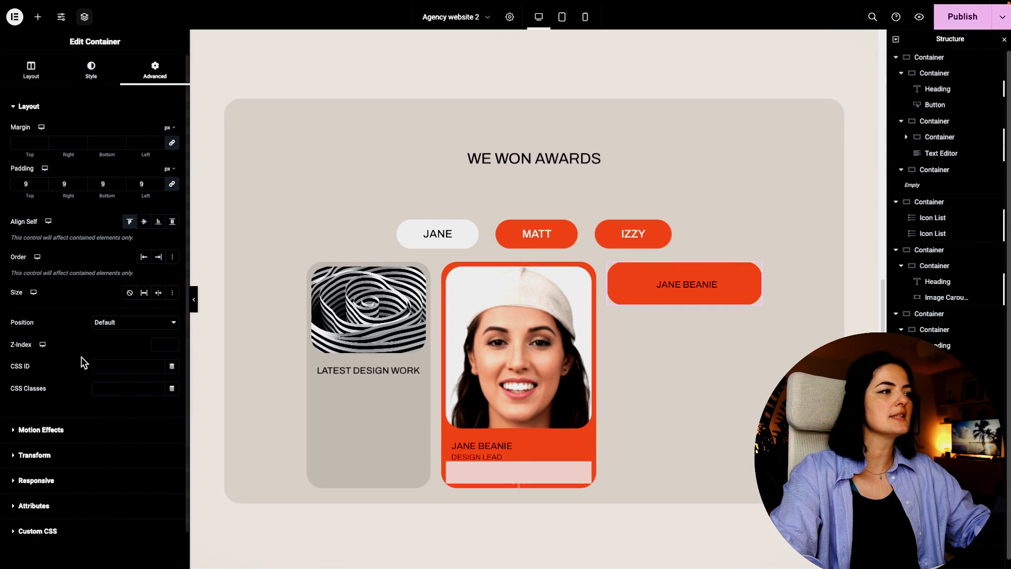
# Set the border radius of the short orange name card to 50 px on all corners.
pyautogui.click(91, 69)
pyautogui.click(48, 391)
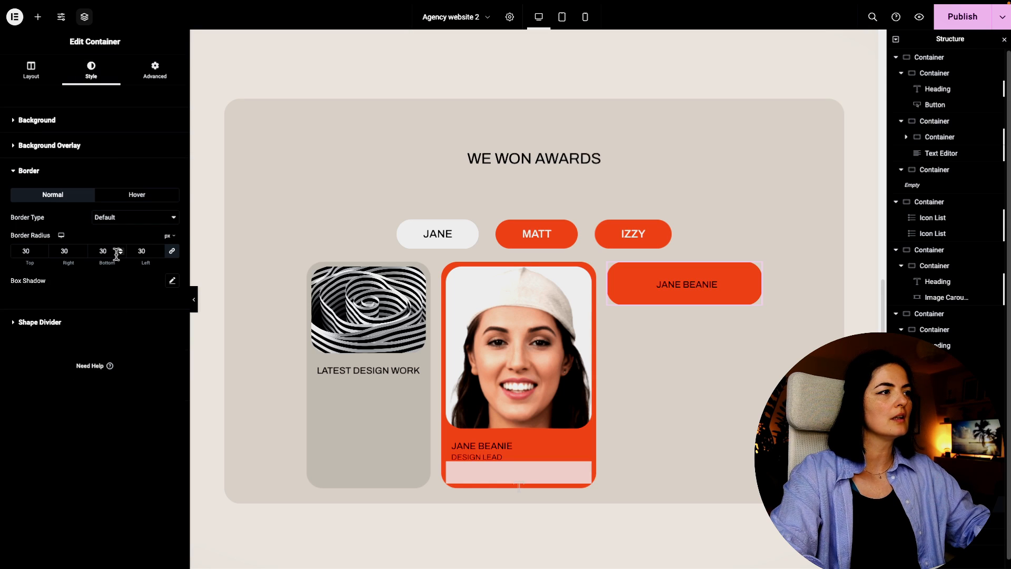
pyautogui.doubleClick(141, 251)
pyautogui.write('50')
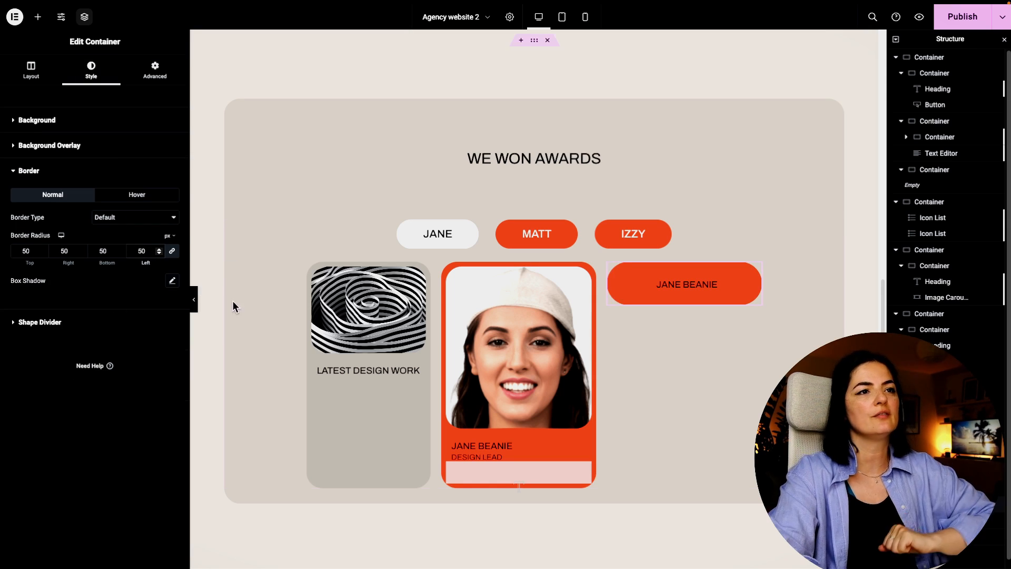
# Change the background of the pill-shaped name card to the global color black.
pyautogui.click(709, 287)
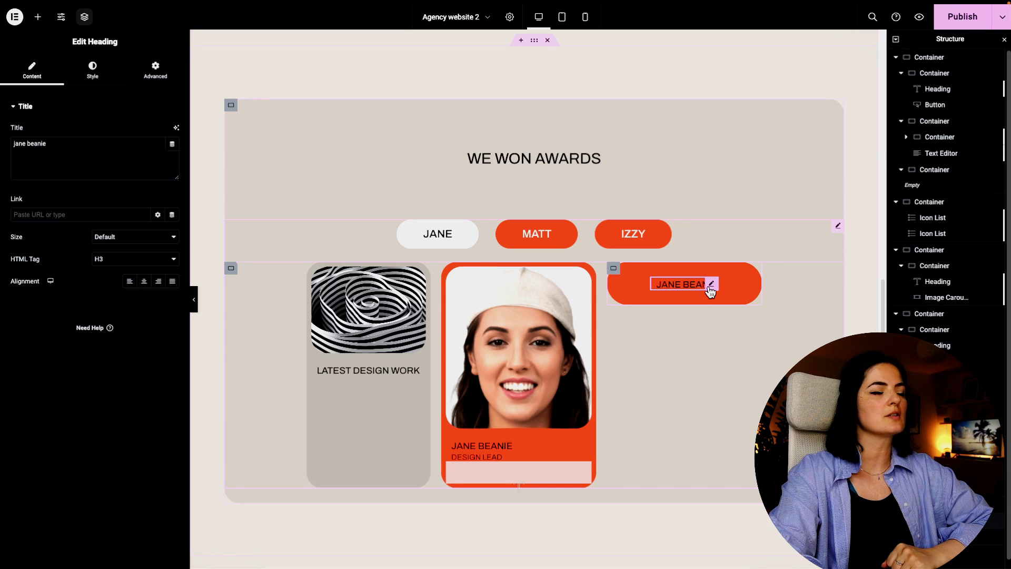
pyautogui.click(613, 268)
pyautogui.click(158, 175)
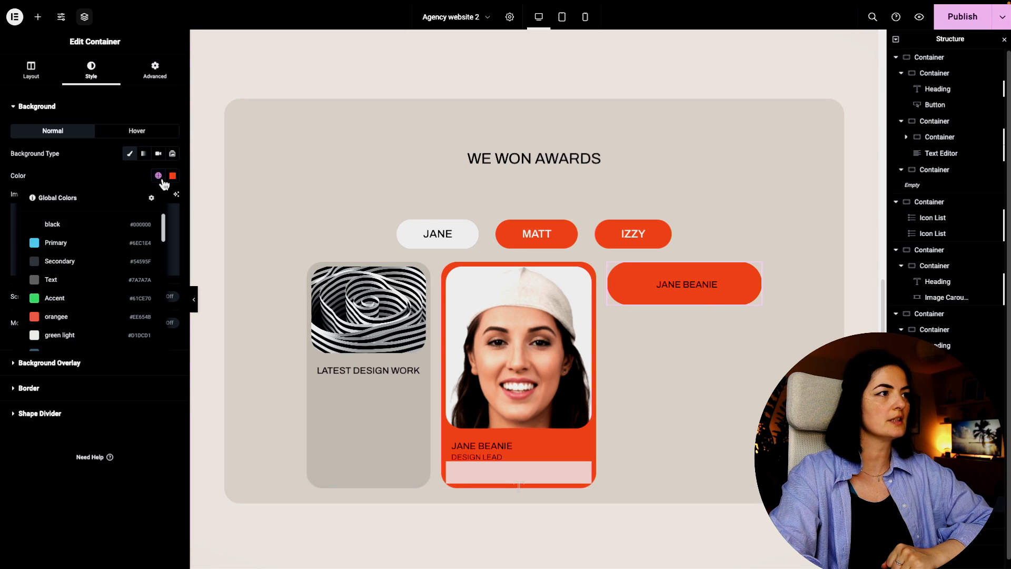
pyautogui.click(84, 227)
# Set the text color of the name heading in the black pill to a near-white global color.
pyautogui.click(687, 290)
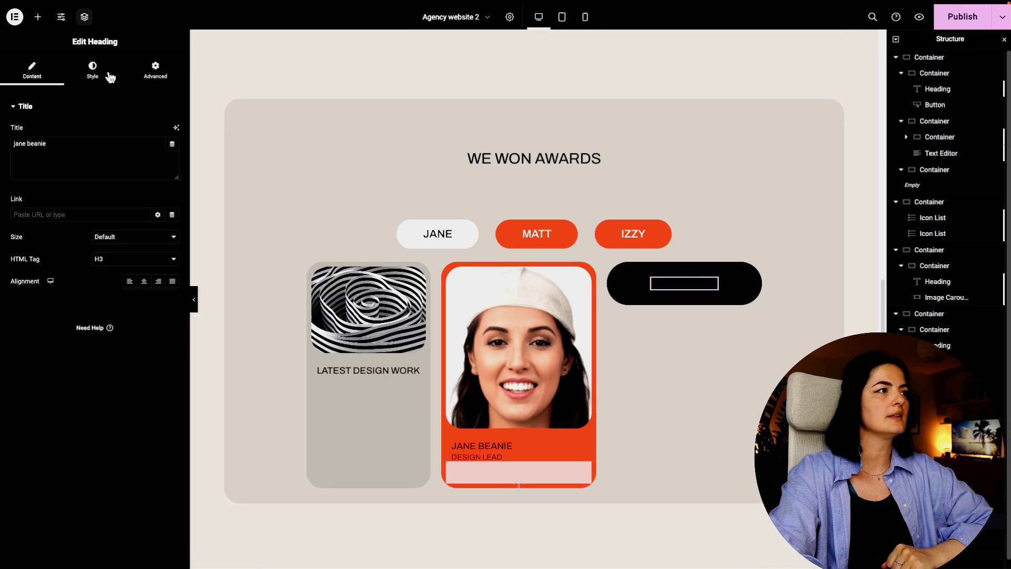
pyautogui.click(92, 70)
pyautogui.click(172, 154)
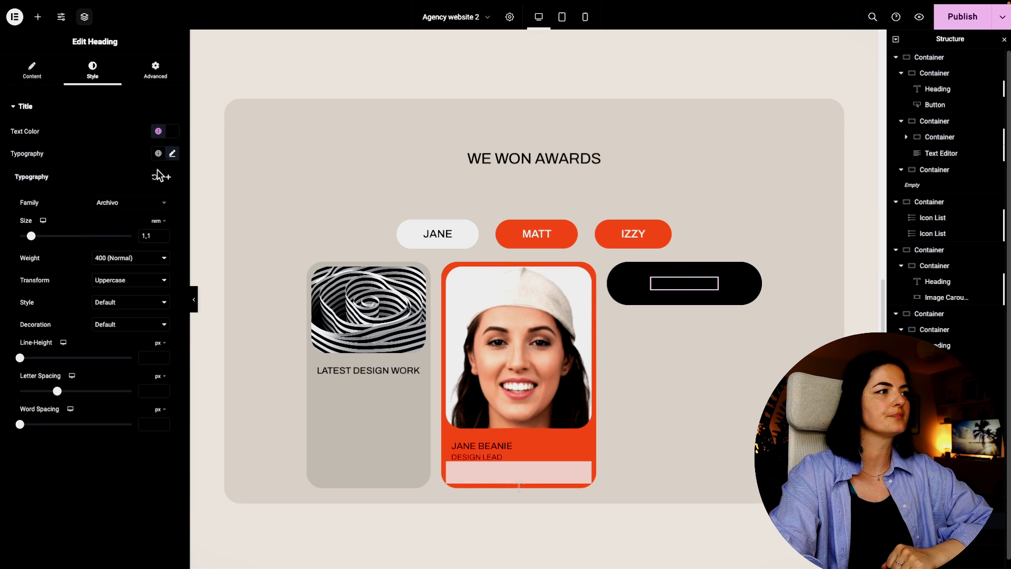
pyautogui.click(157, 132)
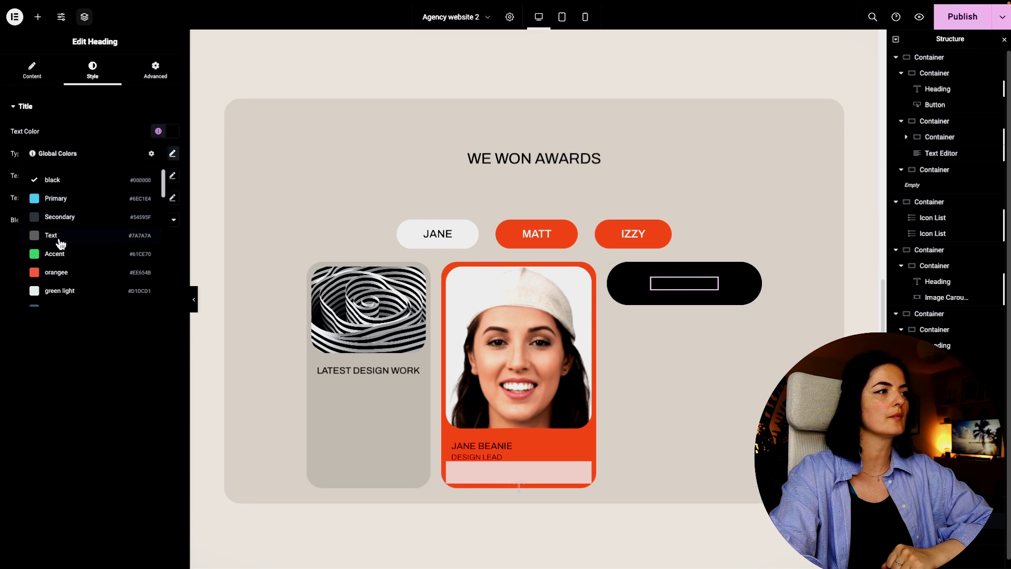
pyautogui.scroll(-3, 60, 243)
pyautogui.scroll(2, 63, 200)
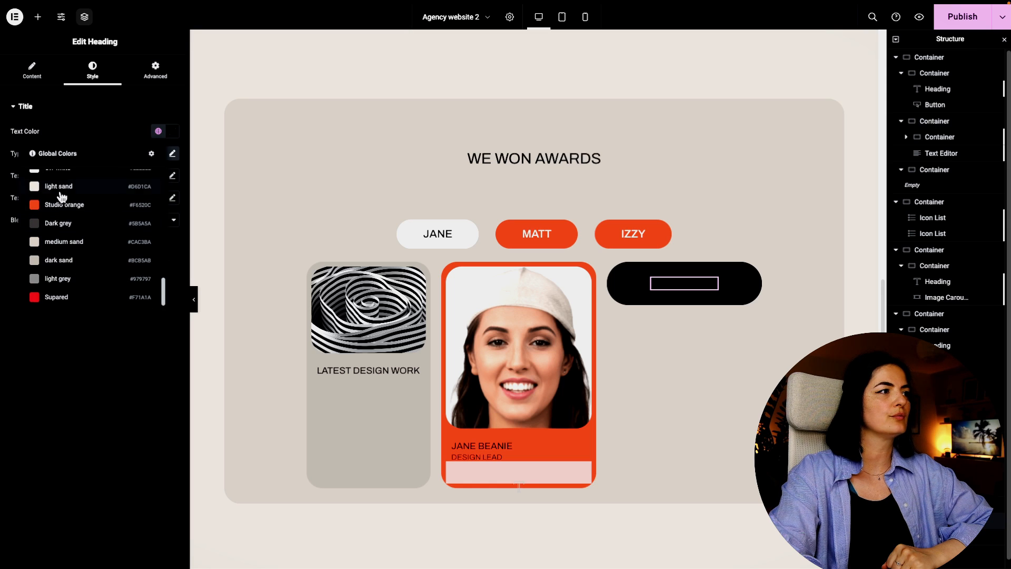
pyautogui.click(64, 196)
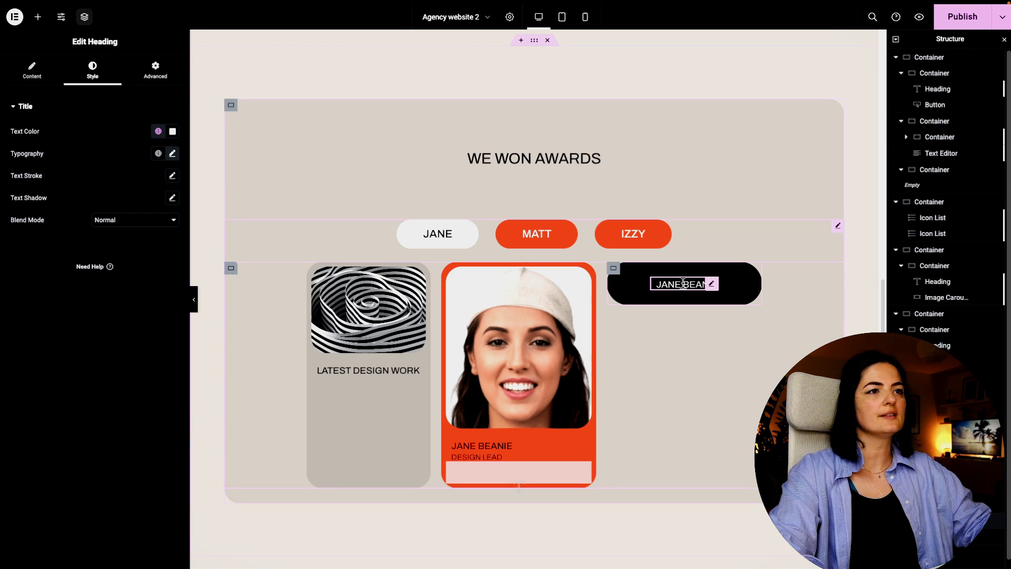
# Set the left and top margins of the name heading in the black pill to 0.
pyautogui.click(157, 69)
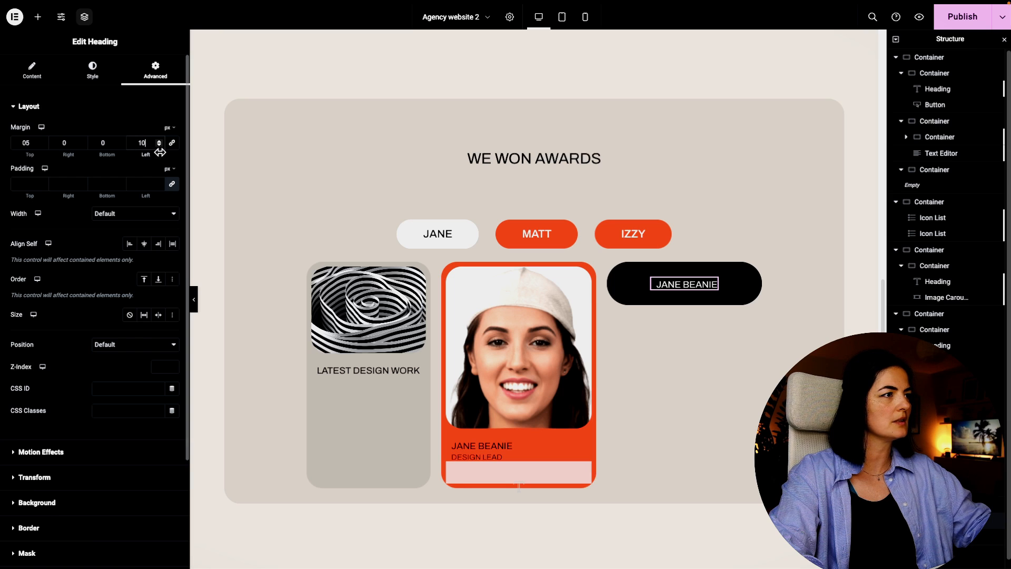
pyautogui.press('BackSpace')
pyautogui.press('BackSpace')
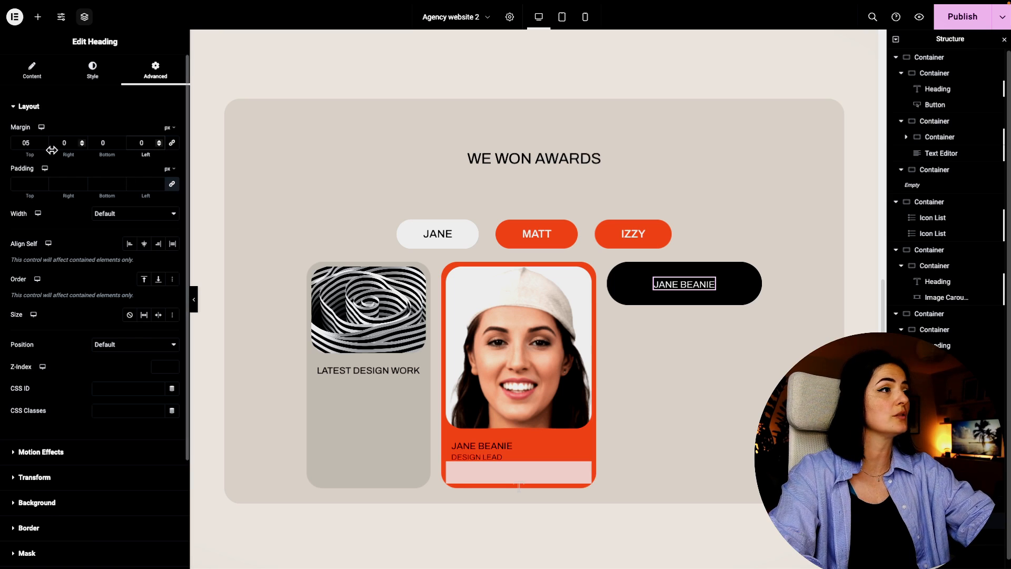
pyautogui.click(37, 145)
pyautogui.press('BackSpace')
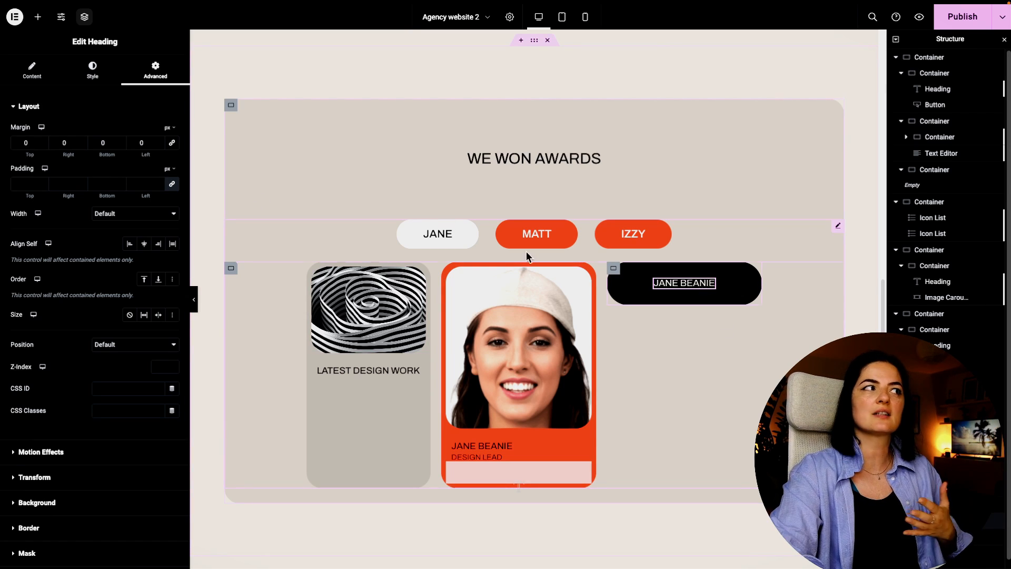
# Set the black pill heading's font size to the custom value clamp(0.8rem, 0.5857rem + 0.6857vw, 1.1rem).
pyautogui.click(29, 78)
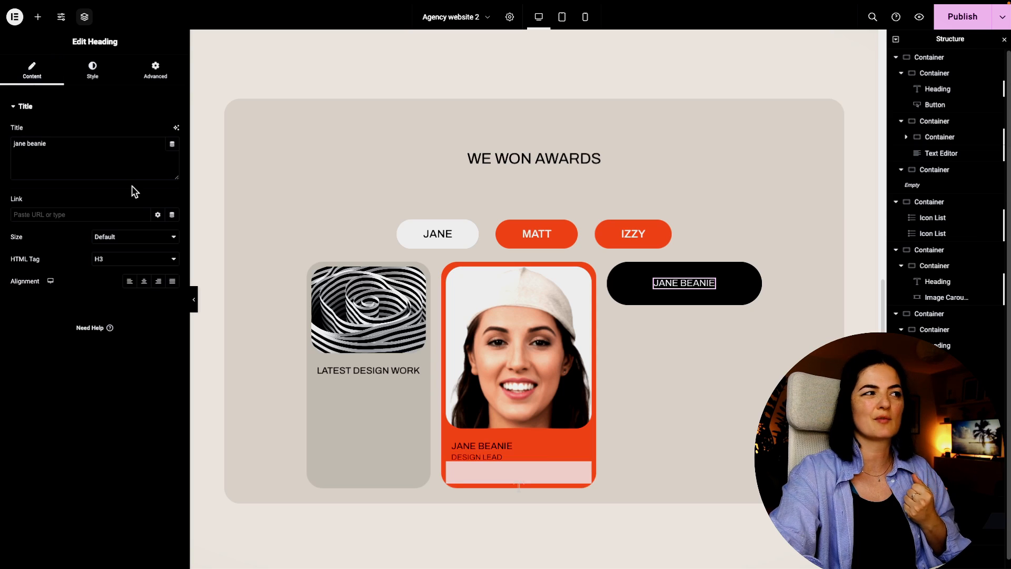
pyautogui.click(94, 79)
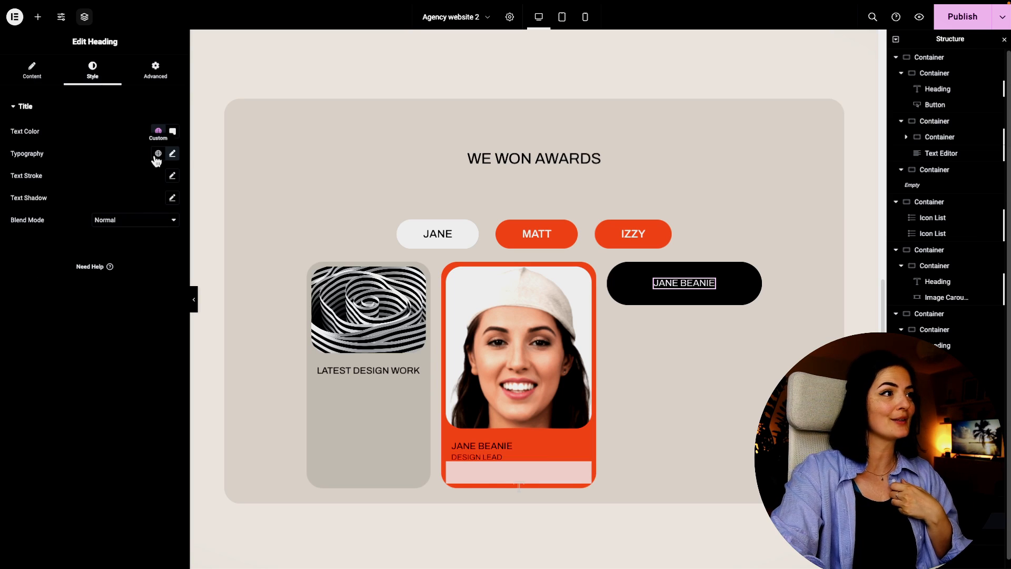
pyautogui.click(173, 155)
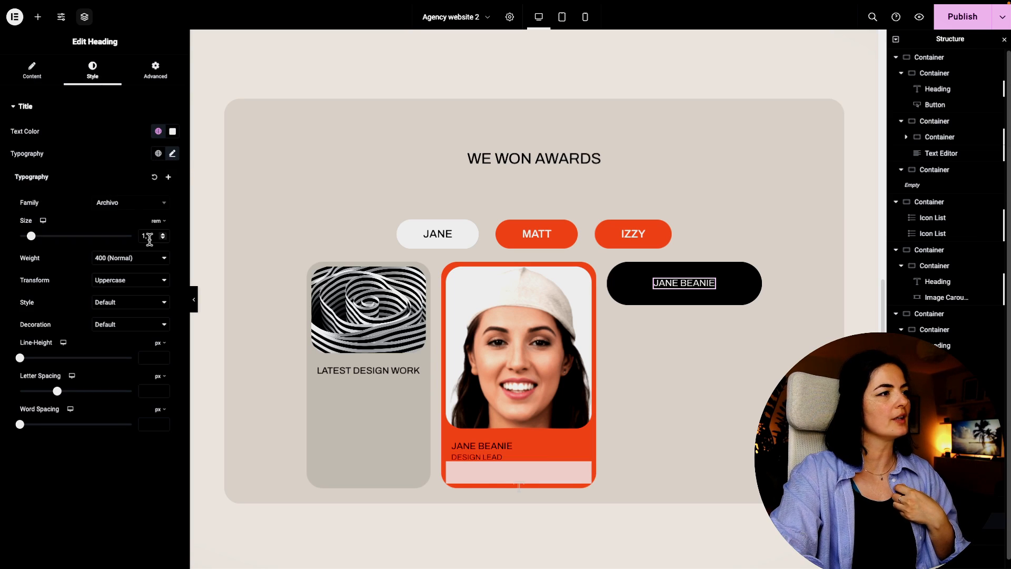
pyautogui.click(158, 222)
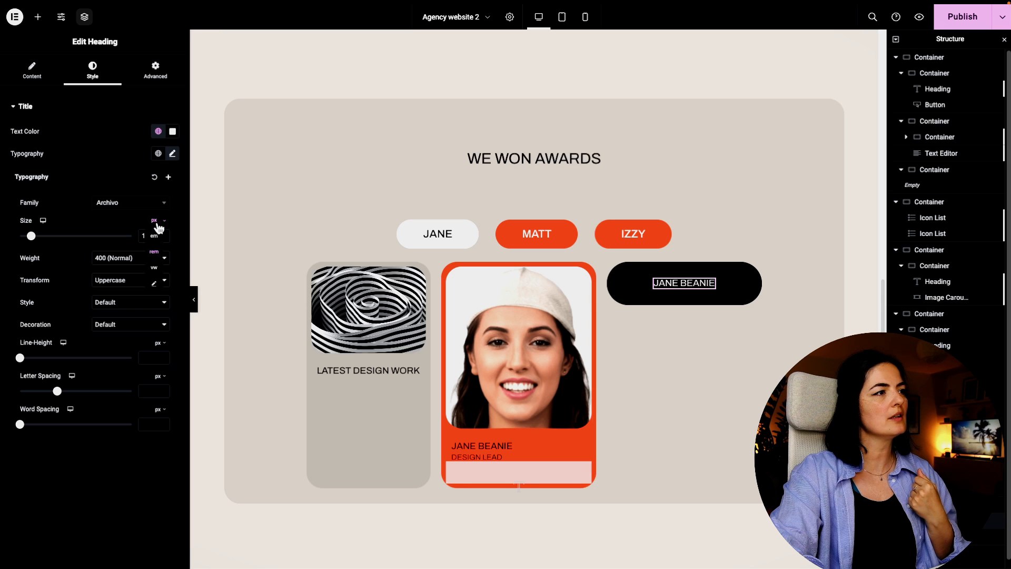
pyautogui.click(157, 288)
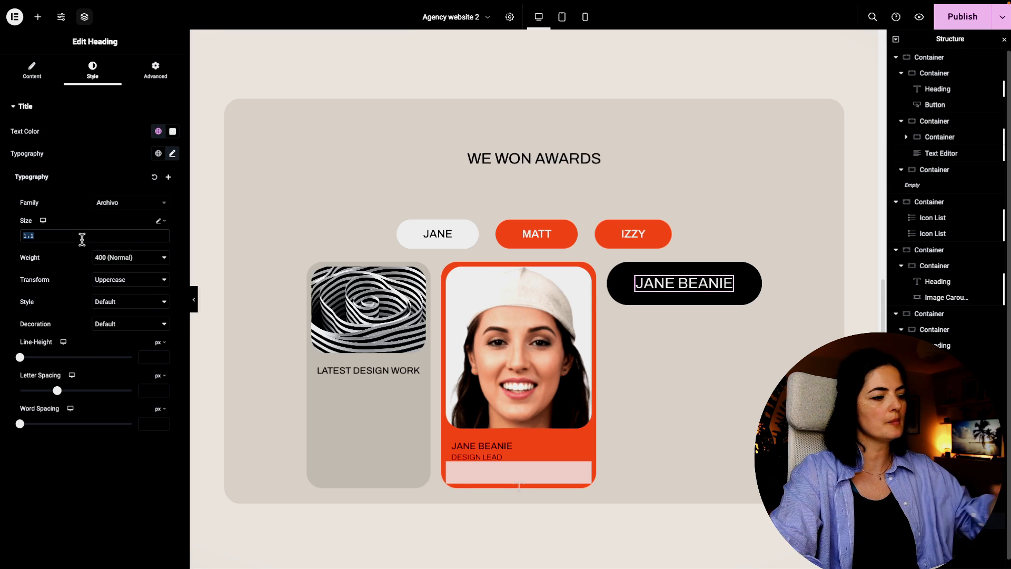
pyautogui.write('clamp(0.8rem, 0.5857rem + 0.6857vw, 1.1rem)')
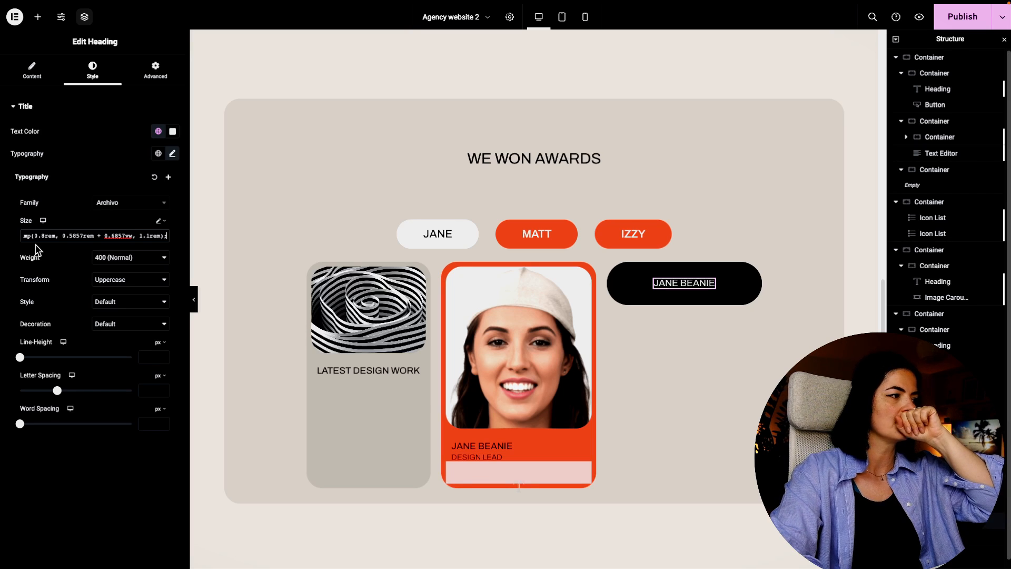
# Duplicate the black pill container and place two copies side by side in a row below the portrait card.
pyautogui.rightClick(614, 269)
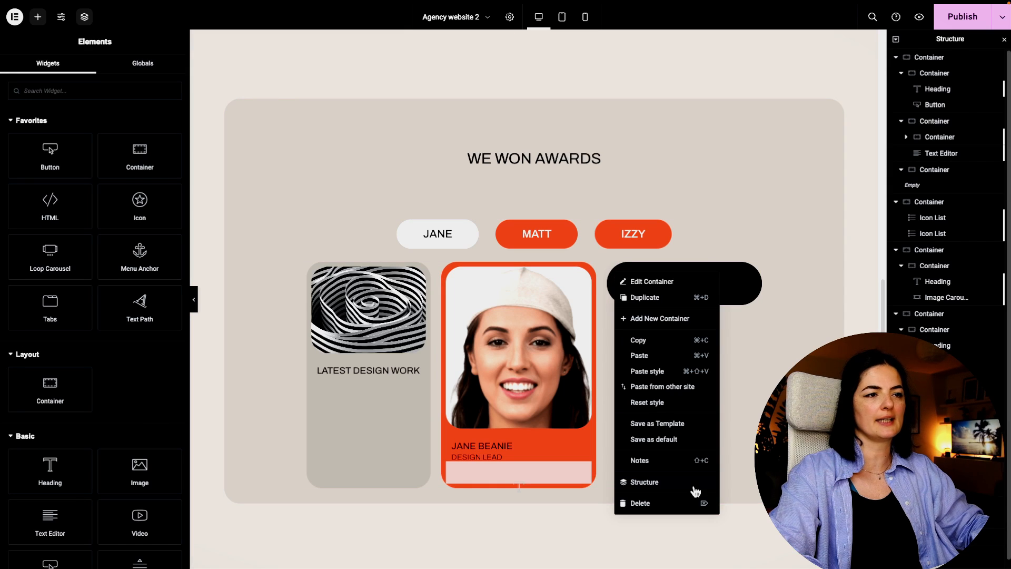
pyautogui.click(646, 298)
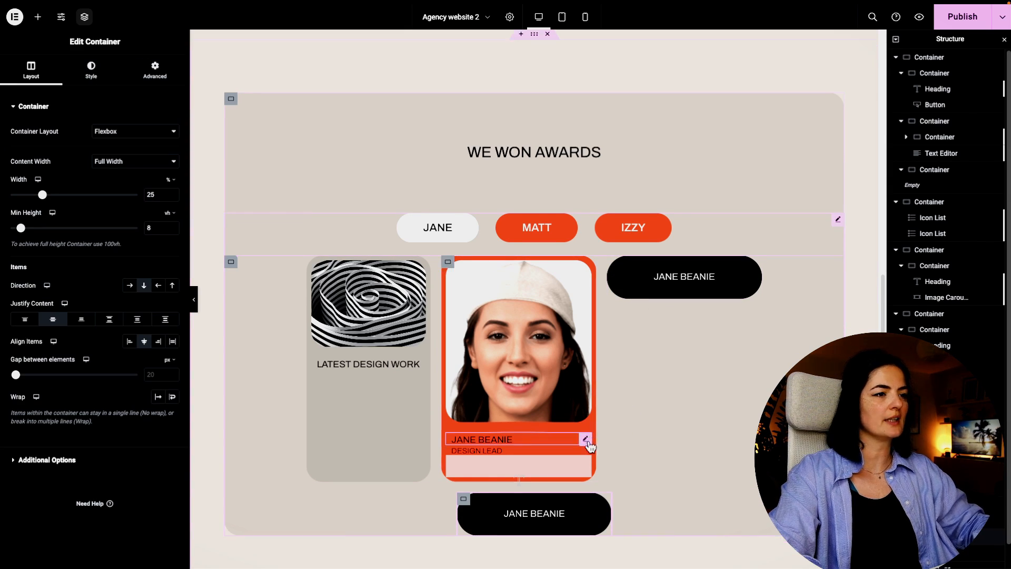
pyautogui.scroll(-2, 605, 435)
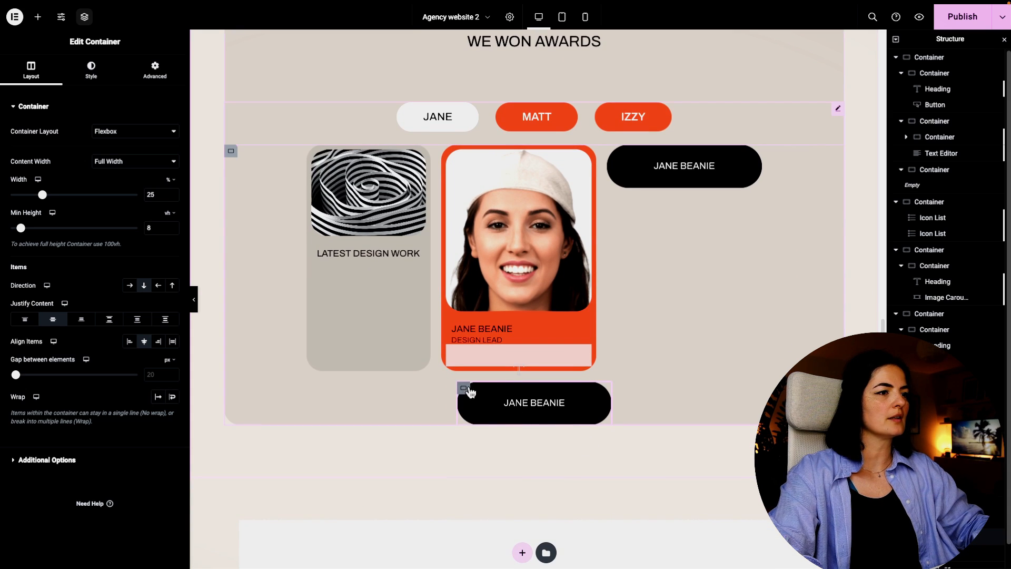
pyautogui.rightClick(466, 390)
pyautogui.click(498, 352)
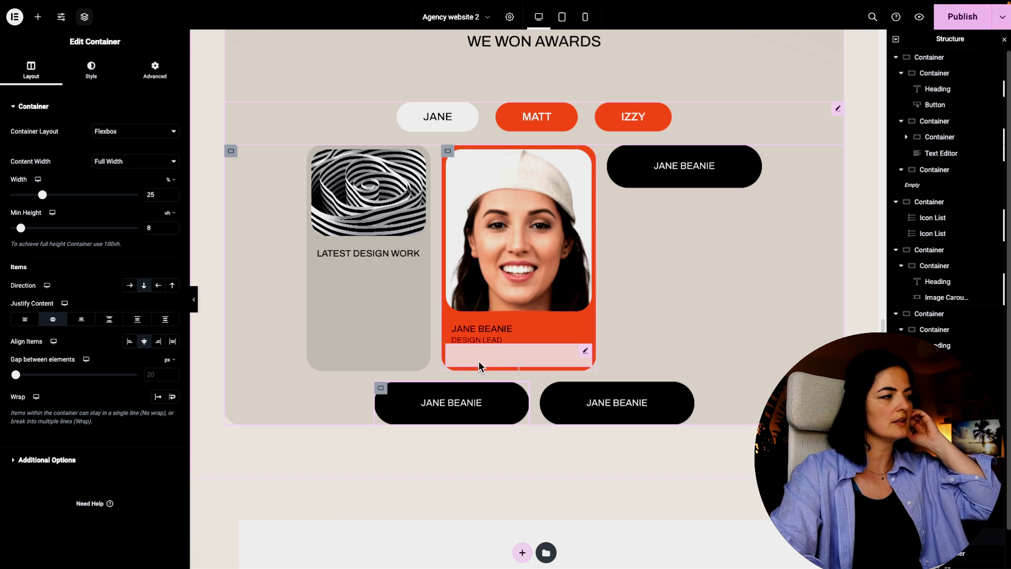
# Change the heading of the first pill in the lower row to "obsessed with pixel perfect design".
pyautogui.click(452, 407)
pyautogui.doubleClick(459, 403)
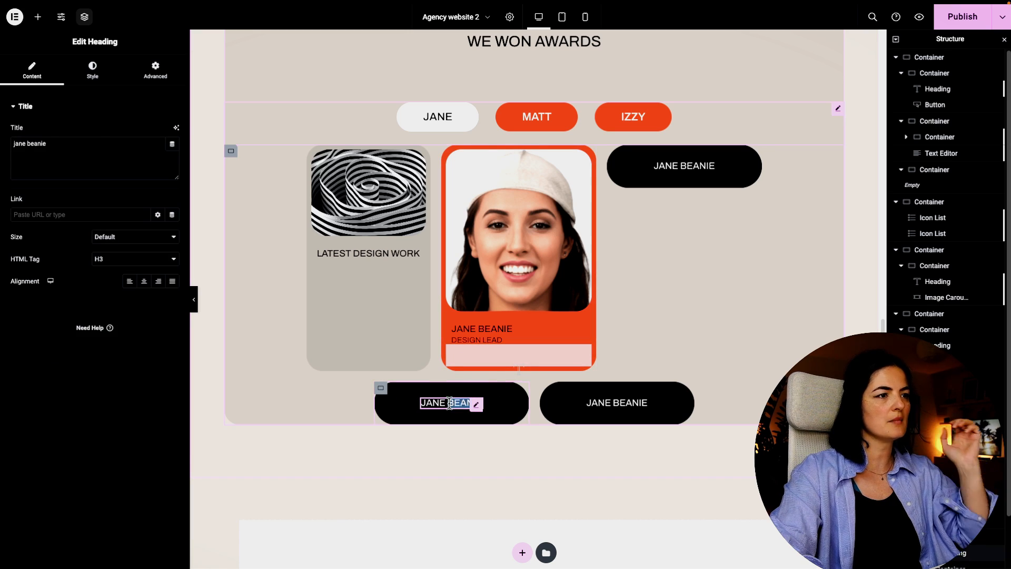
pyautogui.tripleClick(69, 152)
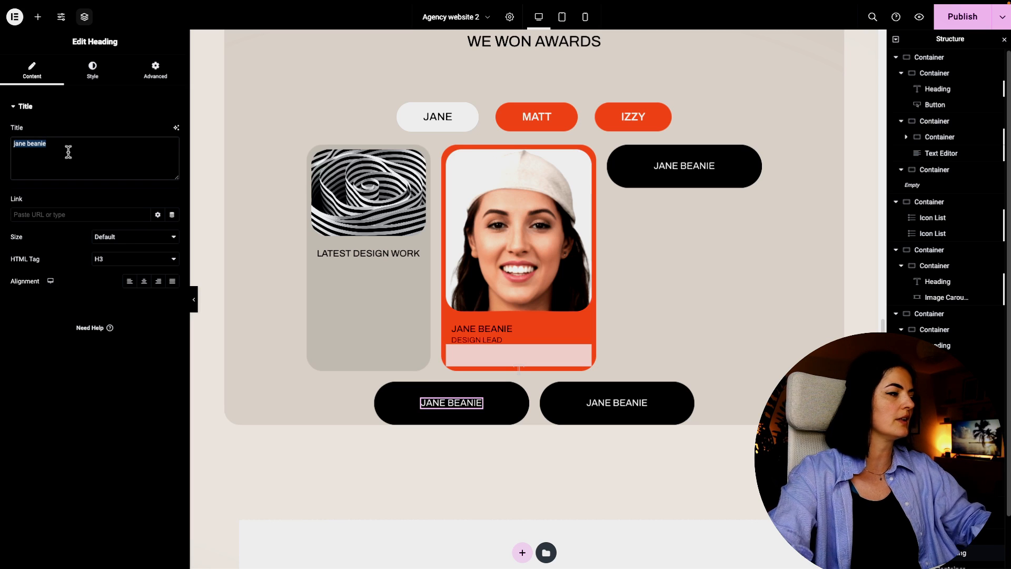
pyautogui.write('o')
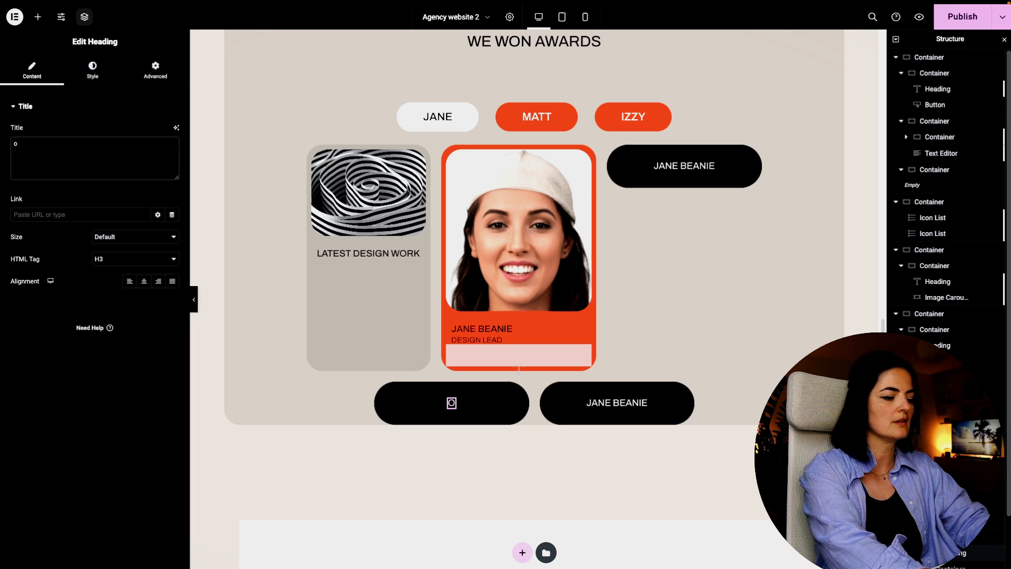
pyautogui.write('bsessed wit')
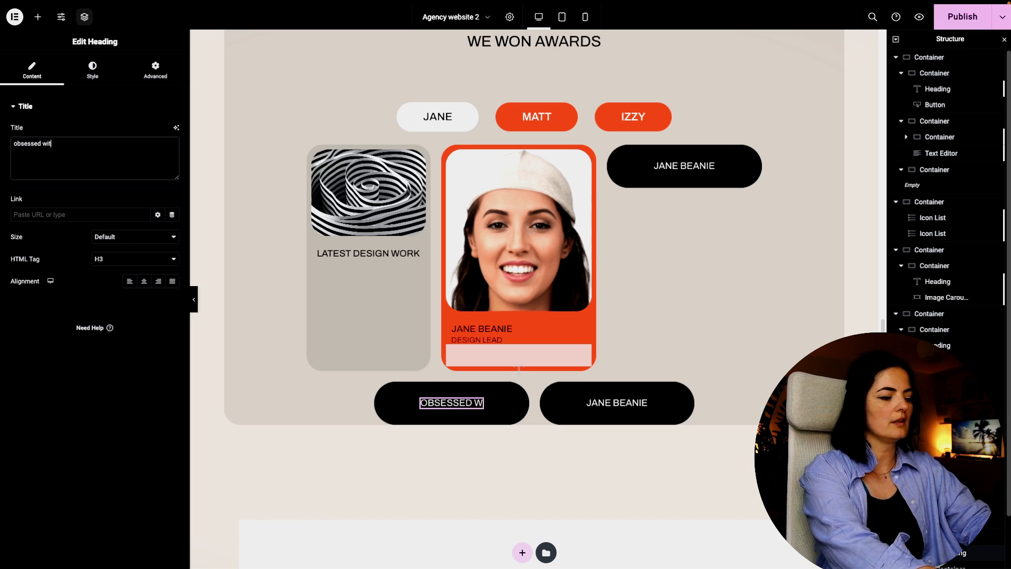
pyautogui.write('h pixe')
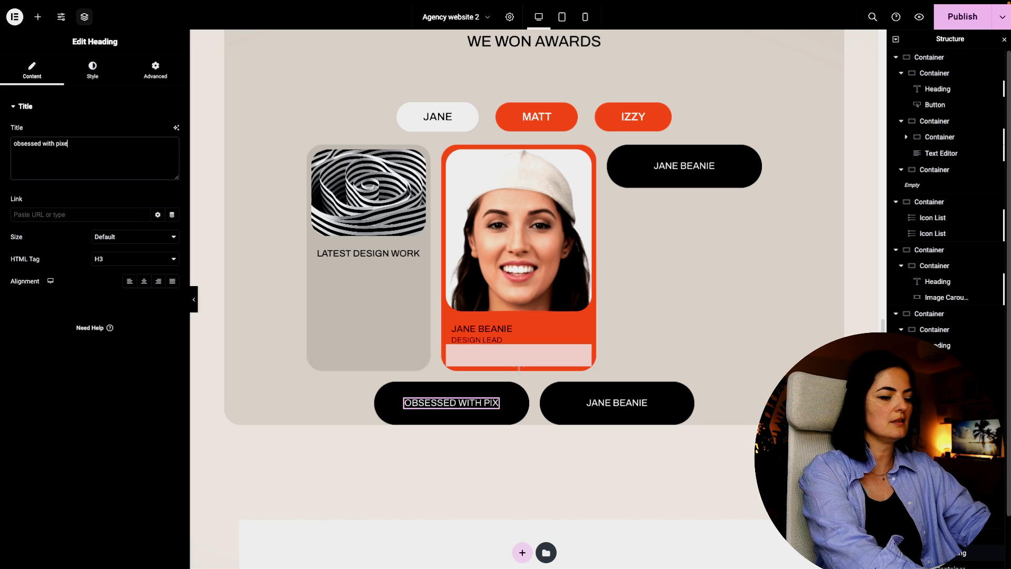
pyautogui.write('l perfect ')
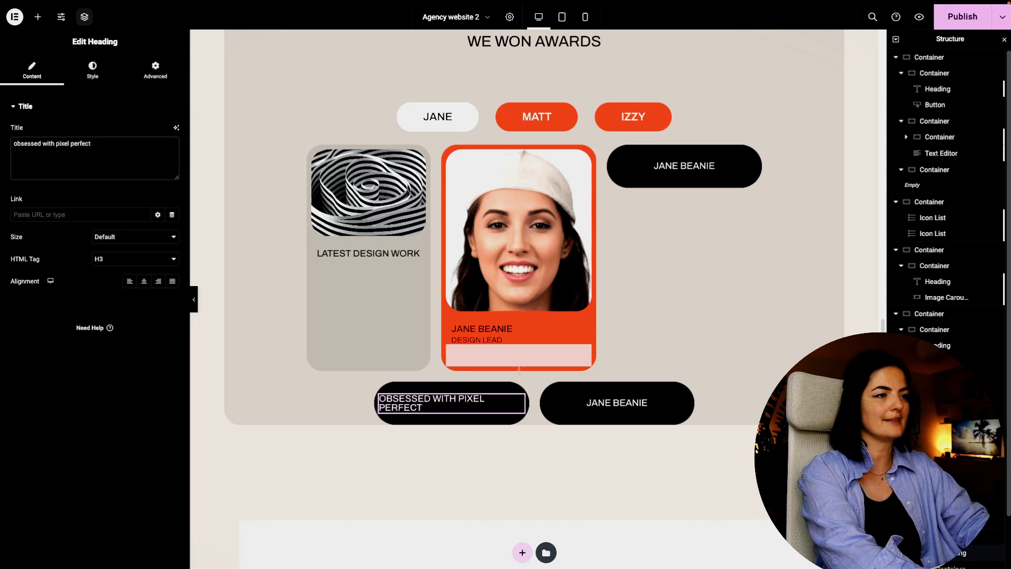
pyautogui.write('design')
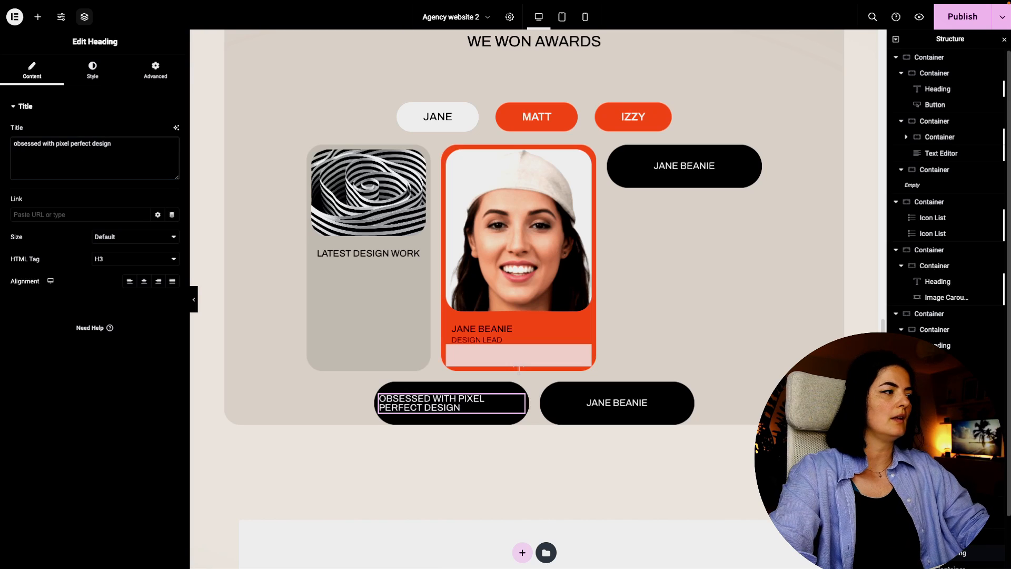
# Widen the "obsessed with pixel perfect design" pill container until its heading fits on one line.
pyautogui.click(378, 391)
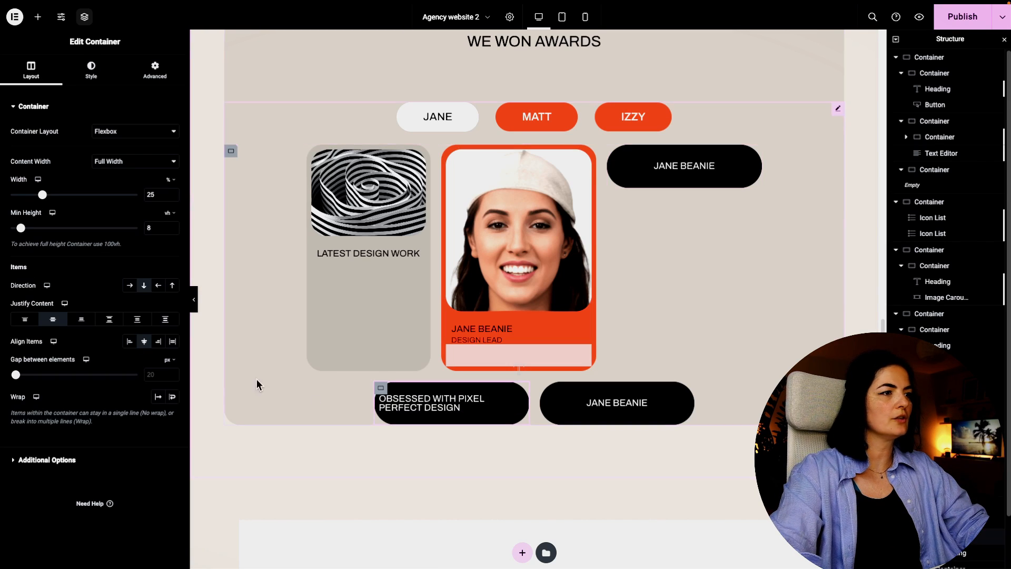
pyautogui.moveTo(42, 195); pyautogui.dragTo(59, 198)
pyautogui.click(532, 403)
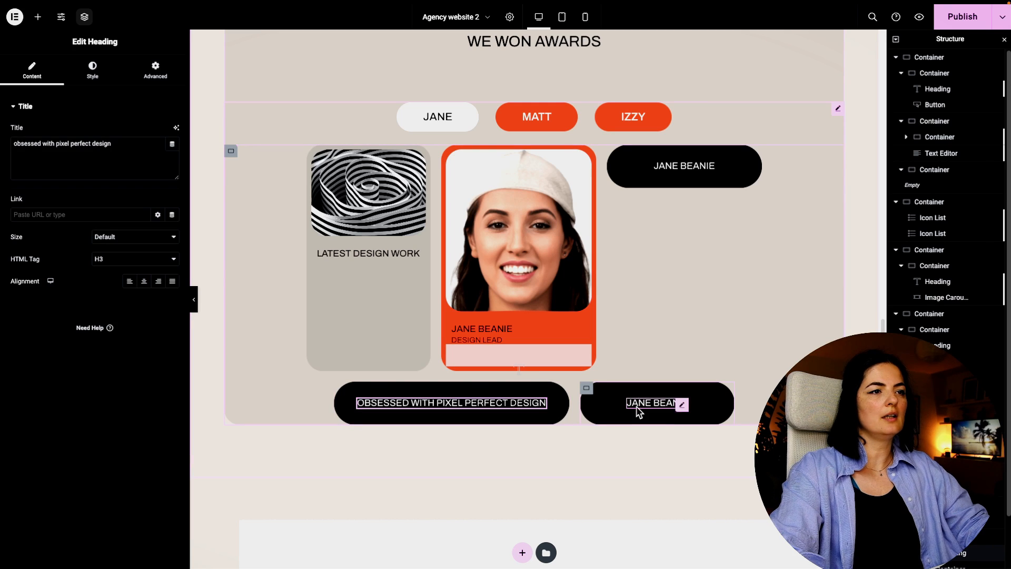
# Delete the name heading from the second black pill in the lower row.
pyautogui.click(587, 390)
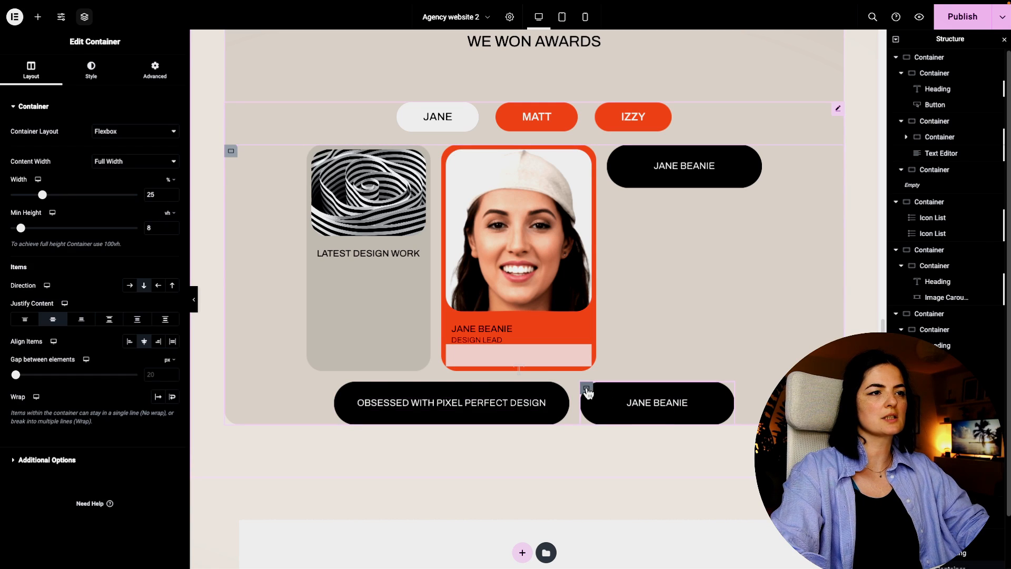
pyautogui.rightClick(679, 407)
pyautogui.click(710, 561)
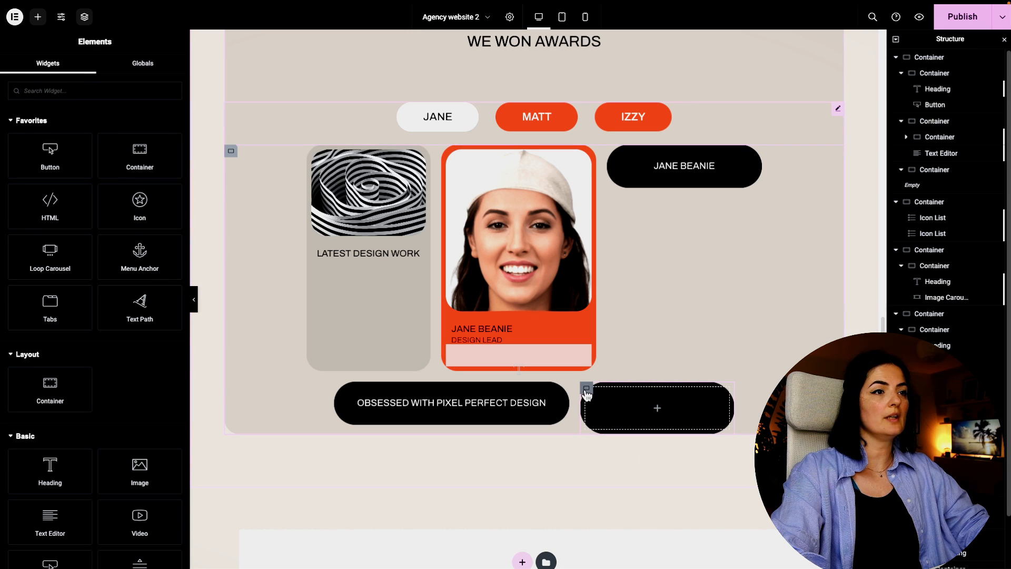
# Change the emptied pill container's background to the global color medium sand.
pyautogui.click(586, 391)
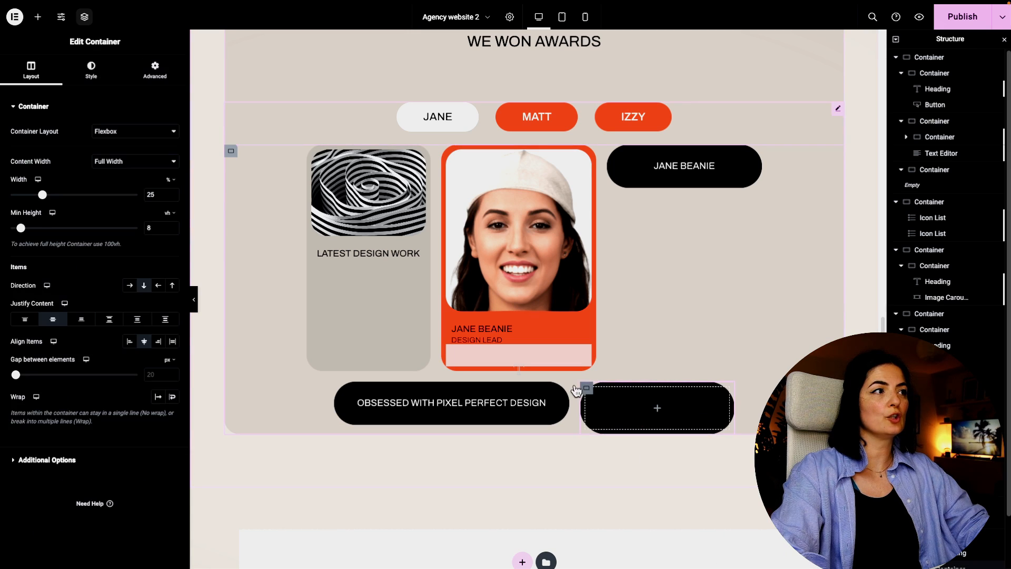
pyautogui.click(94, 77)
pyautogui.click(158, 175)
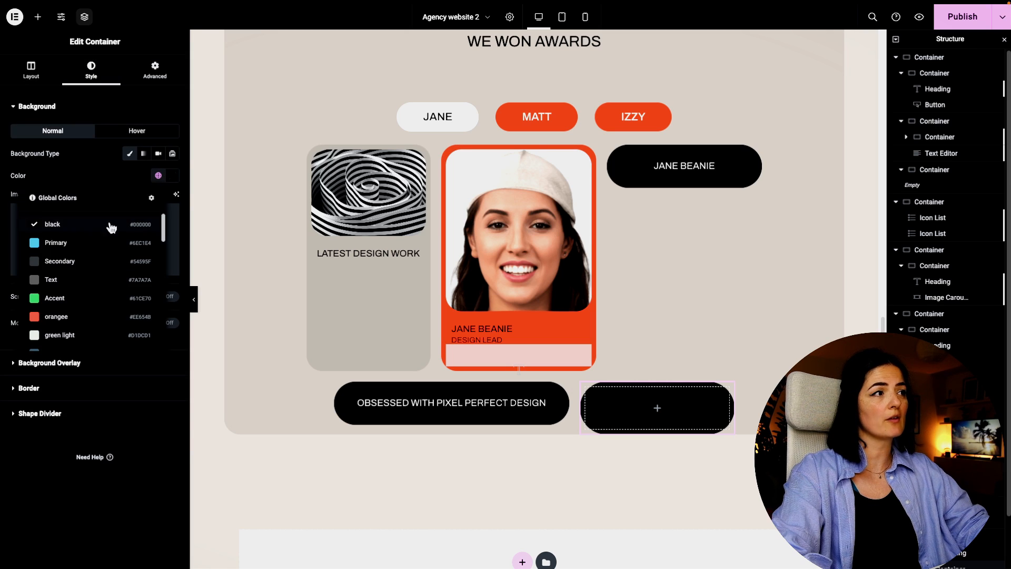
pyautogui.scroll(-5, 111, 228)
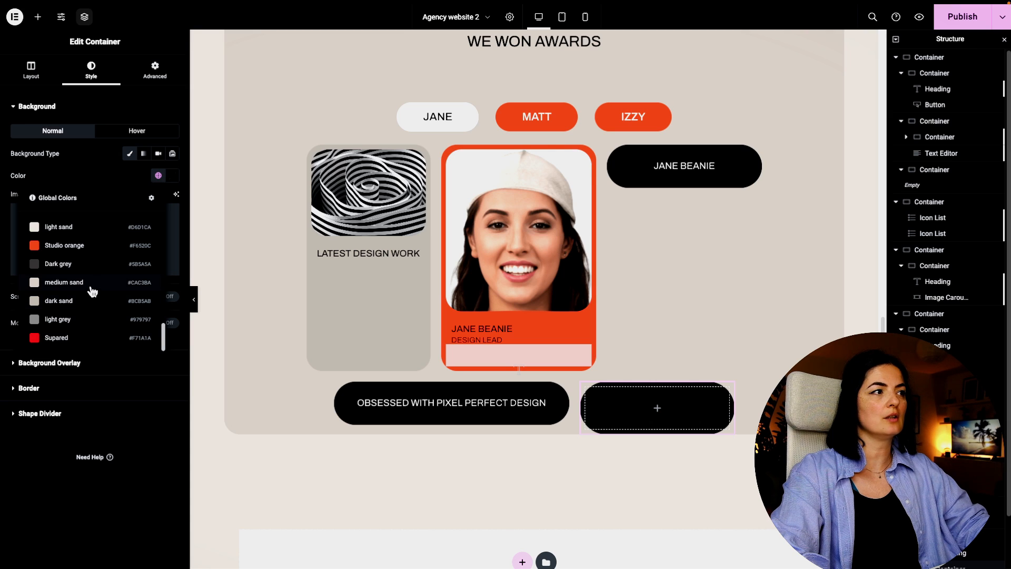
pyautogui.click(91, 284)
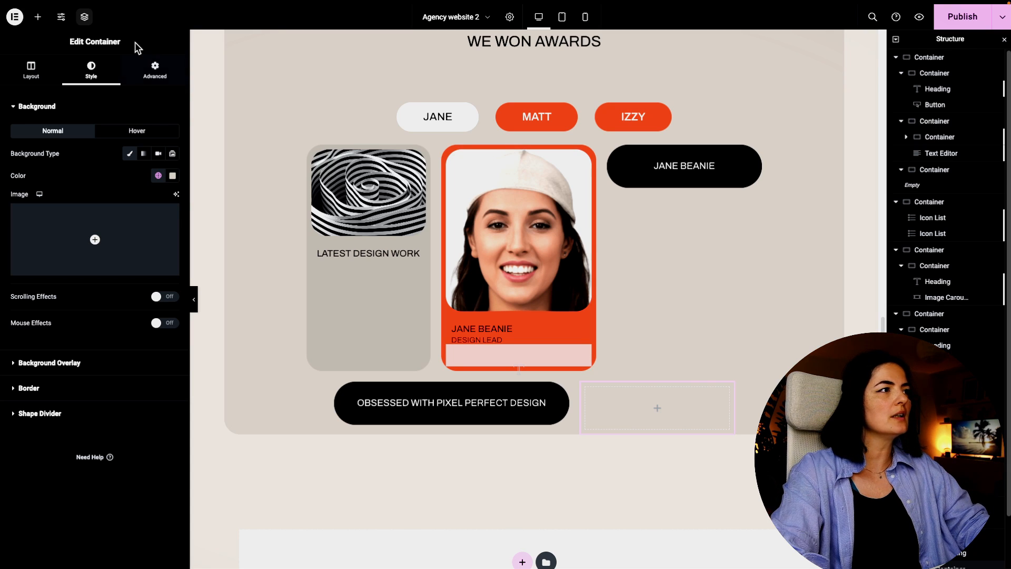
# Add the global widget "CTA - Get in touch" to the empty sand container and unlink it from global.
pyautogui.click(38, 17)
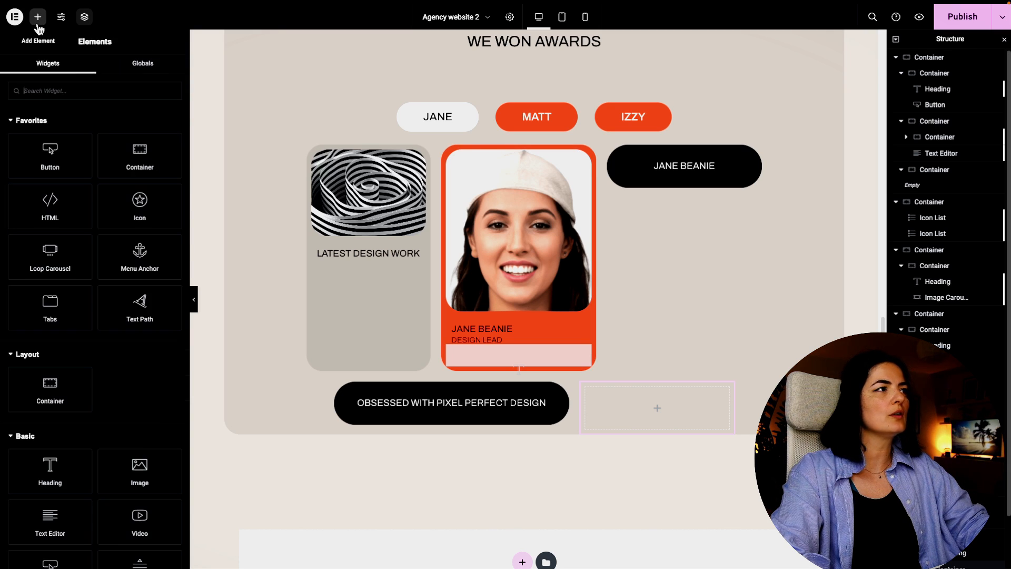
pyautogui.click(132, 70)
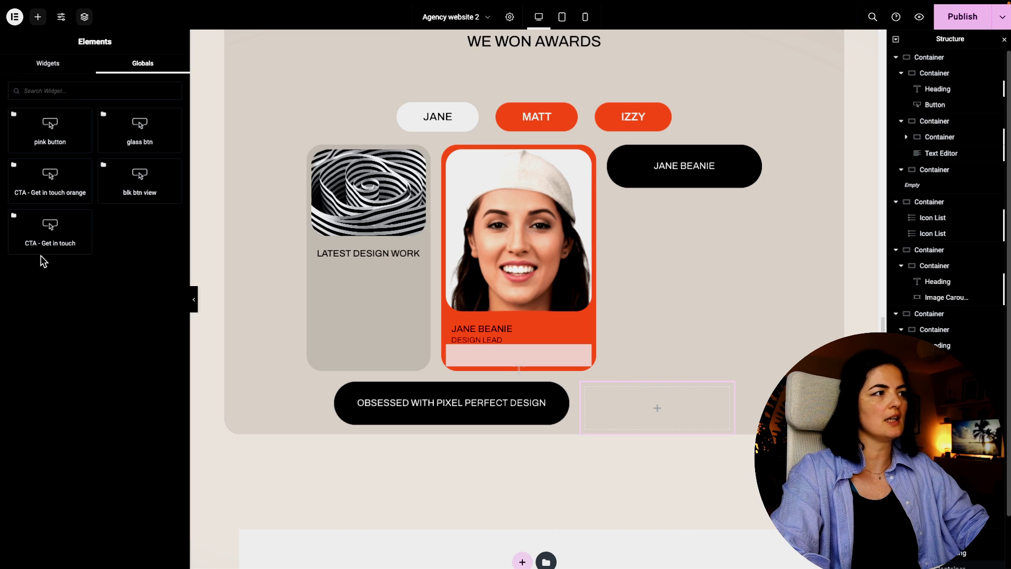
pyautogui.moveTo(31, 232); pyautogui.dragTo(632, 405)
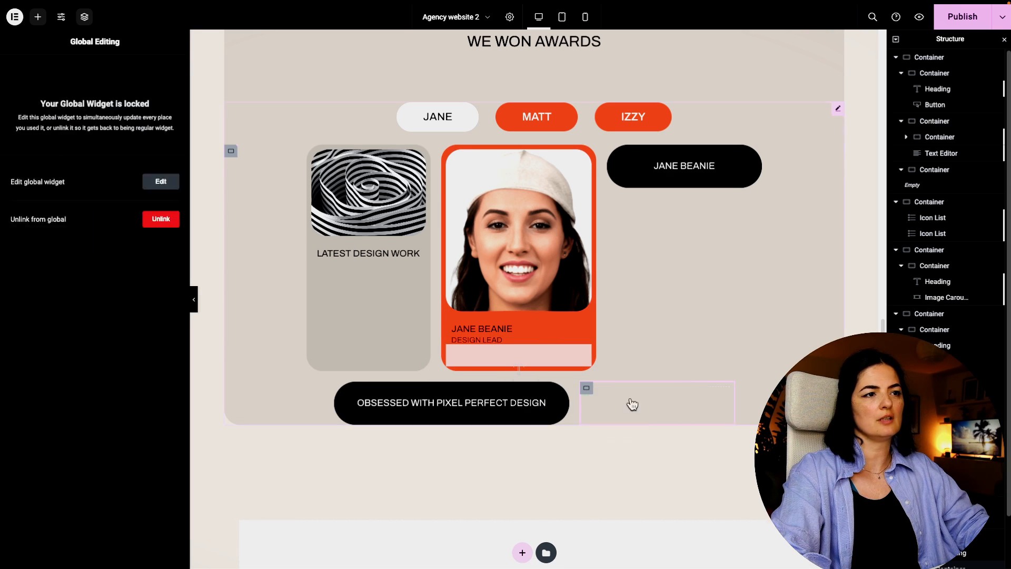
pyautogui.click(162, 263)
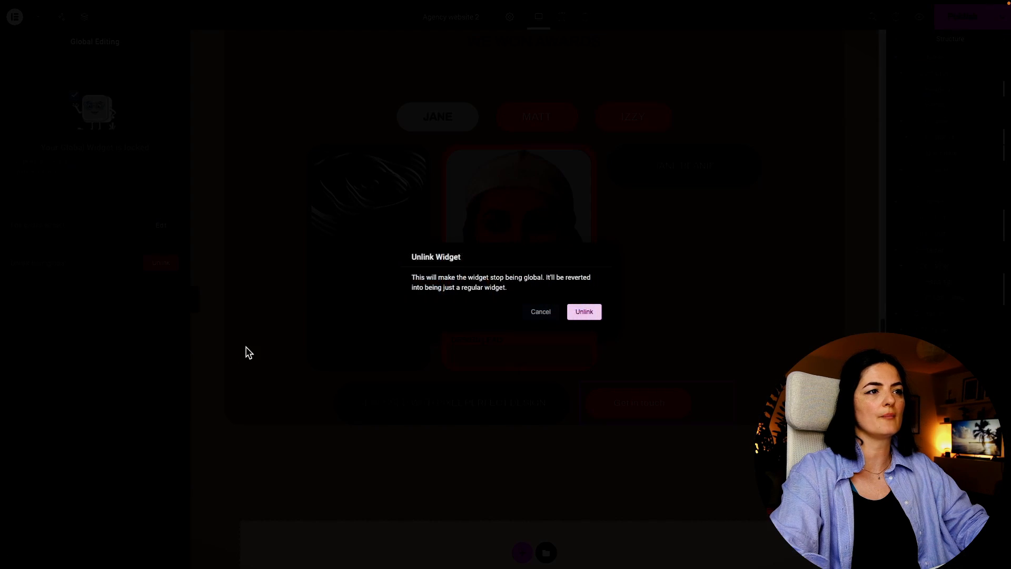
pyautogui.click(586, 313)
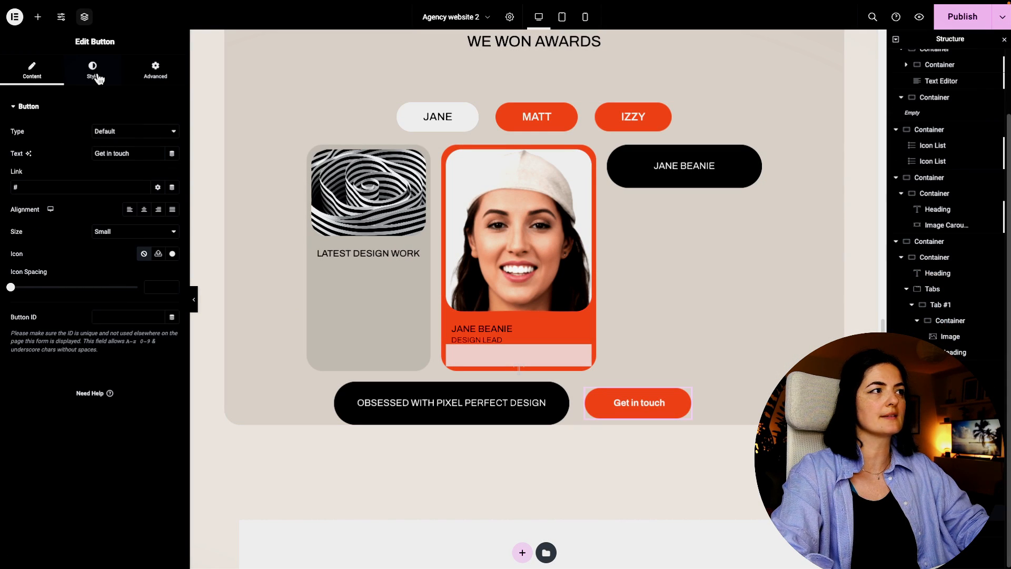
# Reduce the "Get in touch" button's font size to 0.9 rem.
pyautogui.click(98, 78)
pyautogui.click(173, 132)
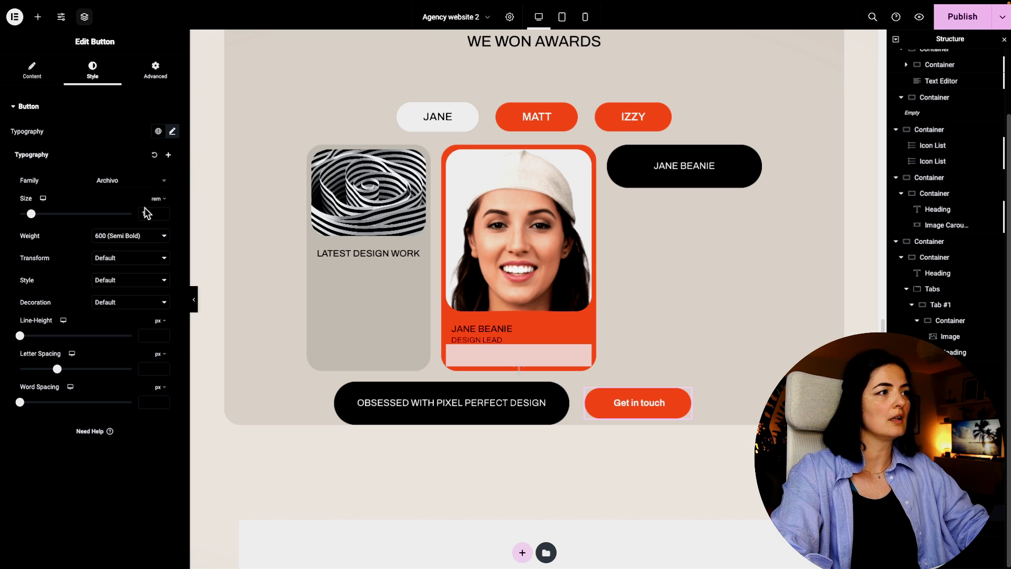
pyautogui.moveTo(36, 217); pyautogui.dragTo(32, 217)
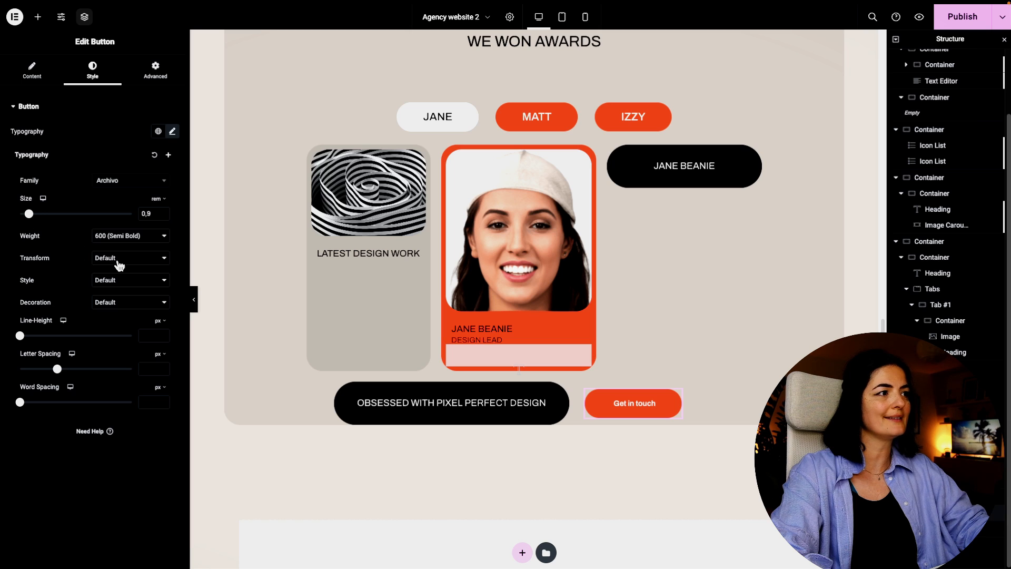
# Reduce the "Get in touch" button's top and bottom padding to 15 px each.
pyautogui.click(155, 74)
pyautogui.click(93, 71)
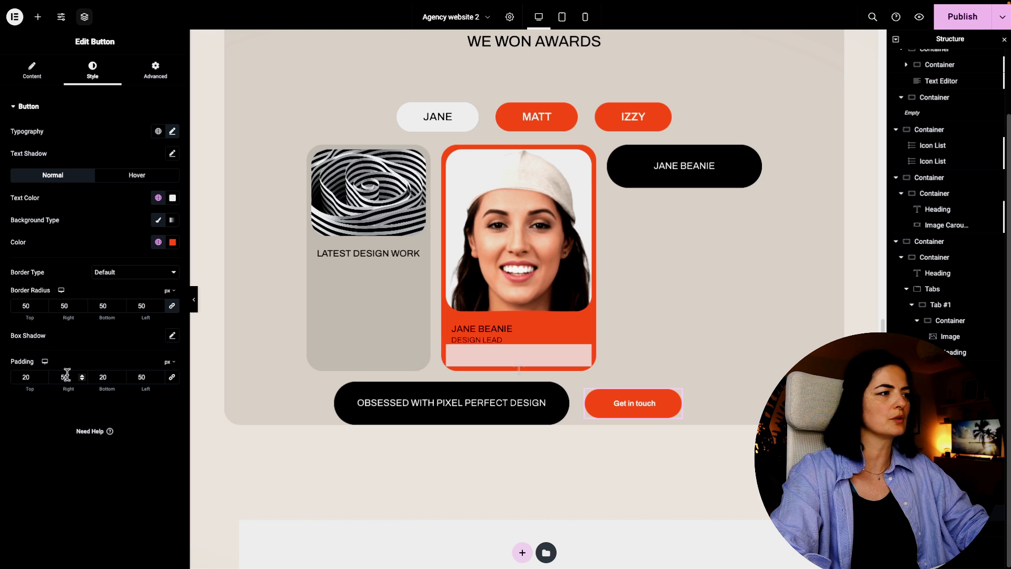
pyautogui.click(44, 379)
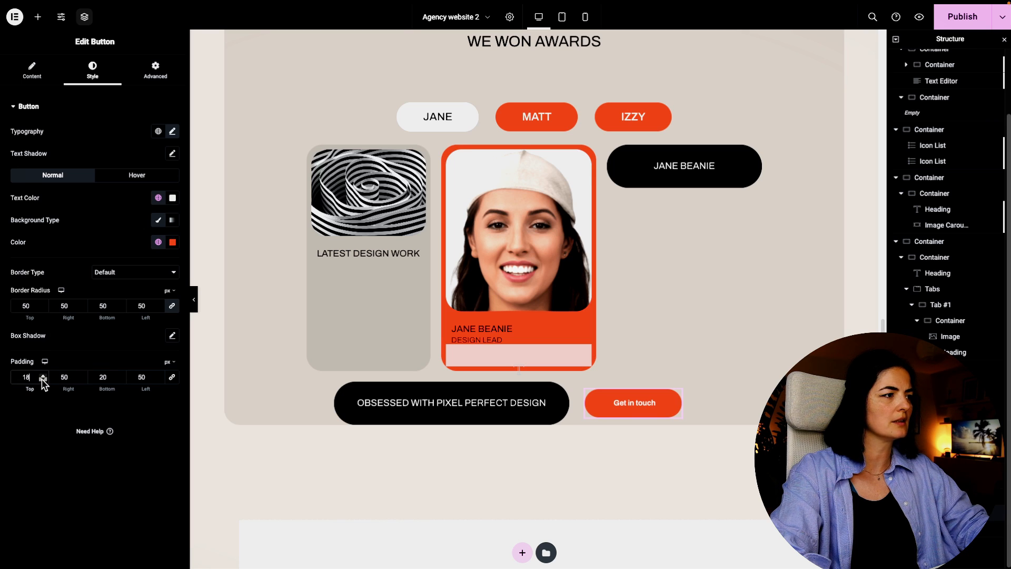
pyautogui.click(44, 380)
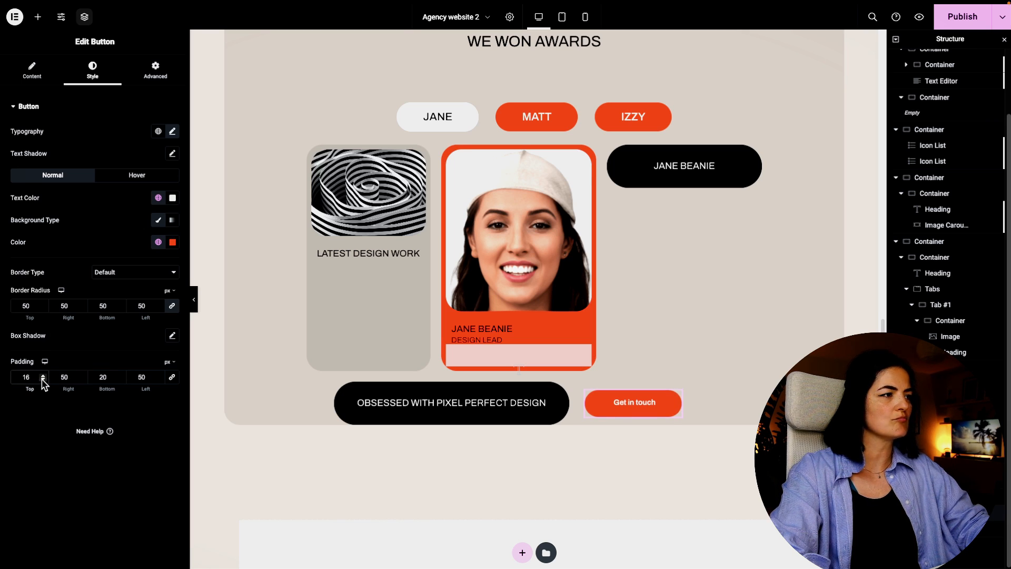
pyautogui.click(43, 380)
pyautogui.doubleClick(102, 377)
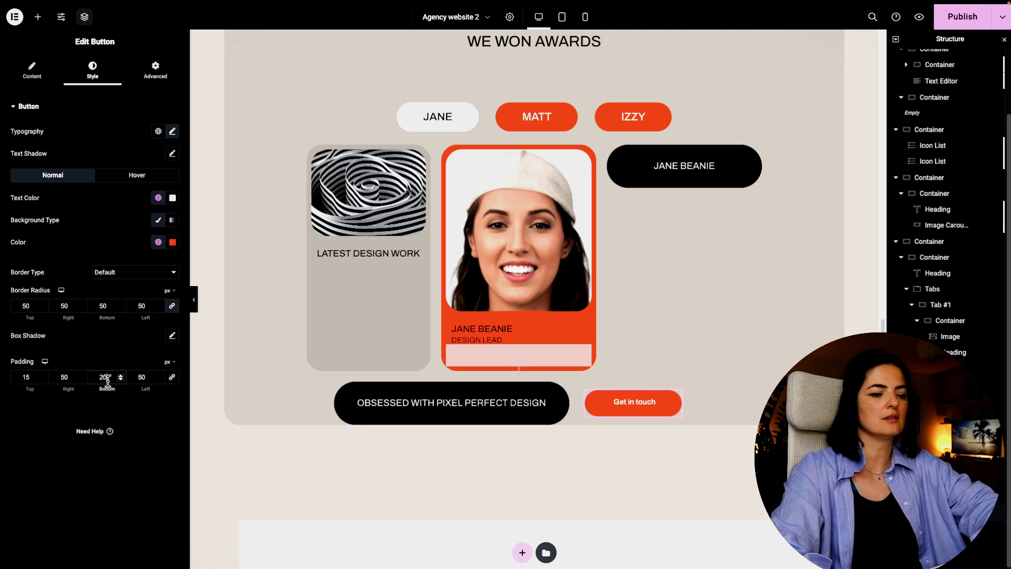
pyautogui.write('015')
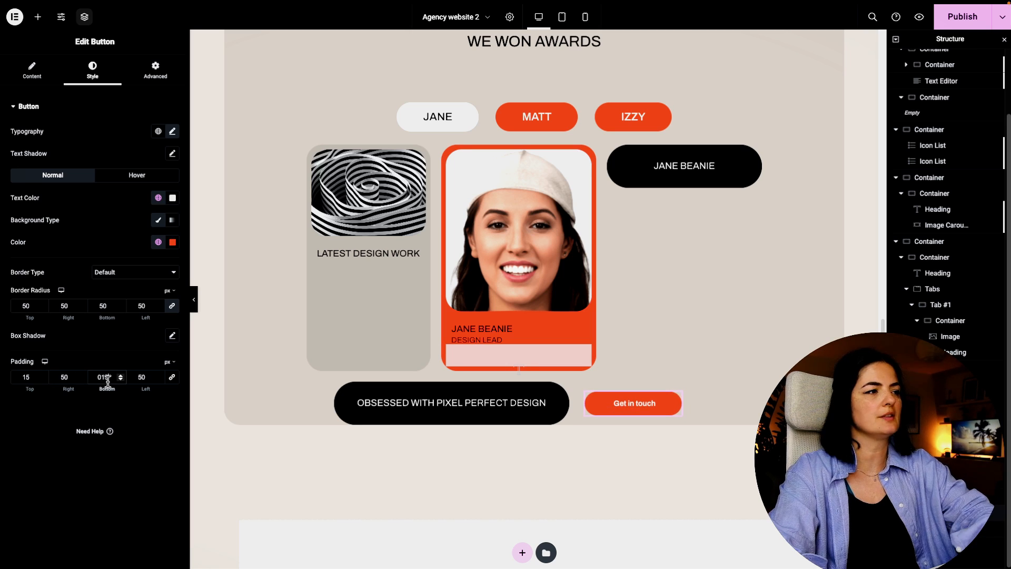
# Reduce the "Get in touch" button's right and left padding to 30 px each.
pyautogui.click(81, 379)
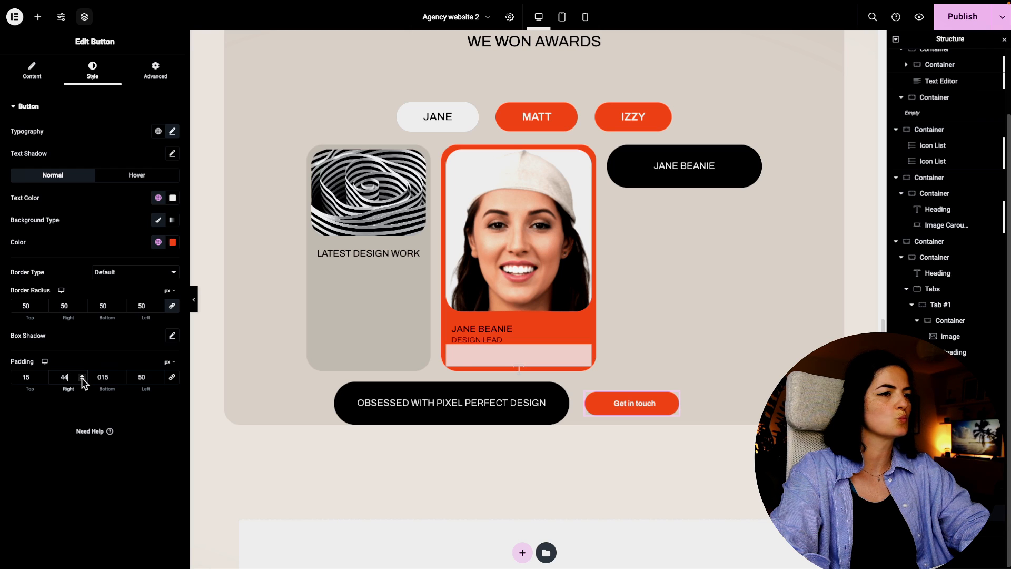
pyautogui.doubleClick(141, 376)
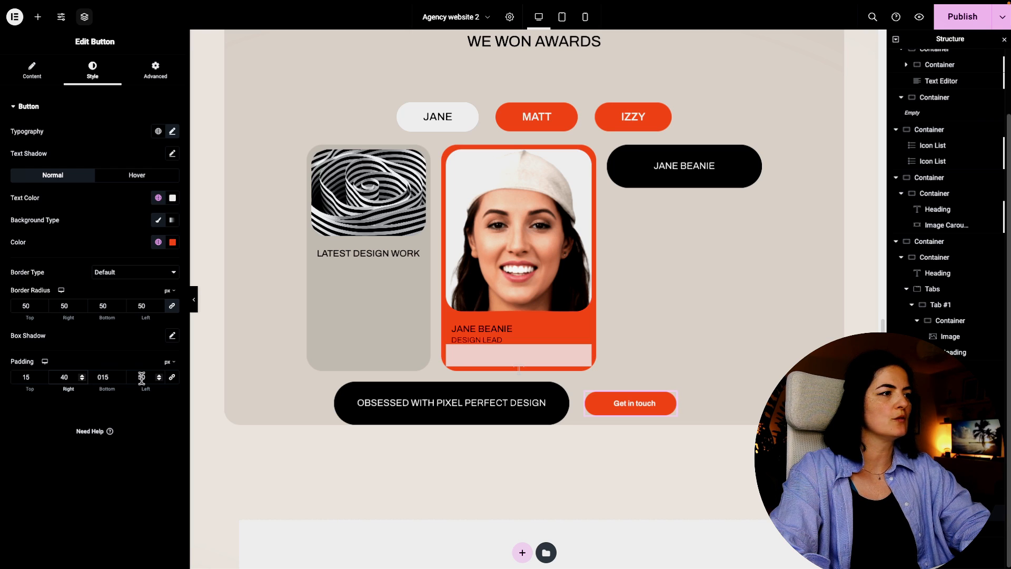
pyautogui.write('0')
pyautogui.write('4')
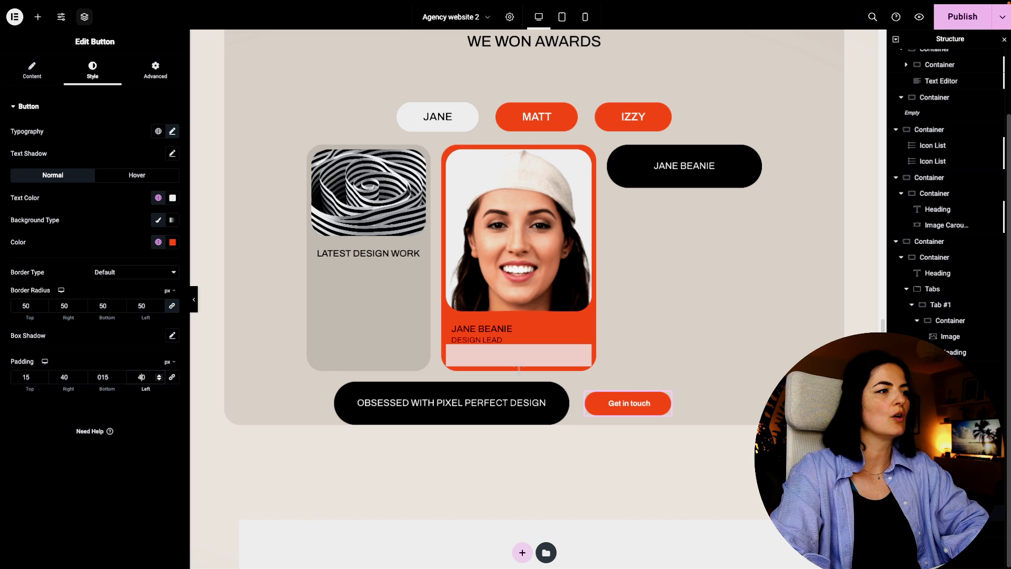
pyautogui.moveTo(148, 388); pyautogui.dragTo(144, 388)
pyautogui.click(65, 375)
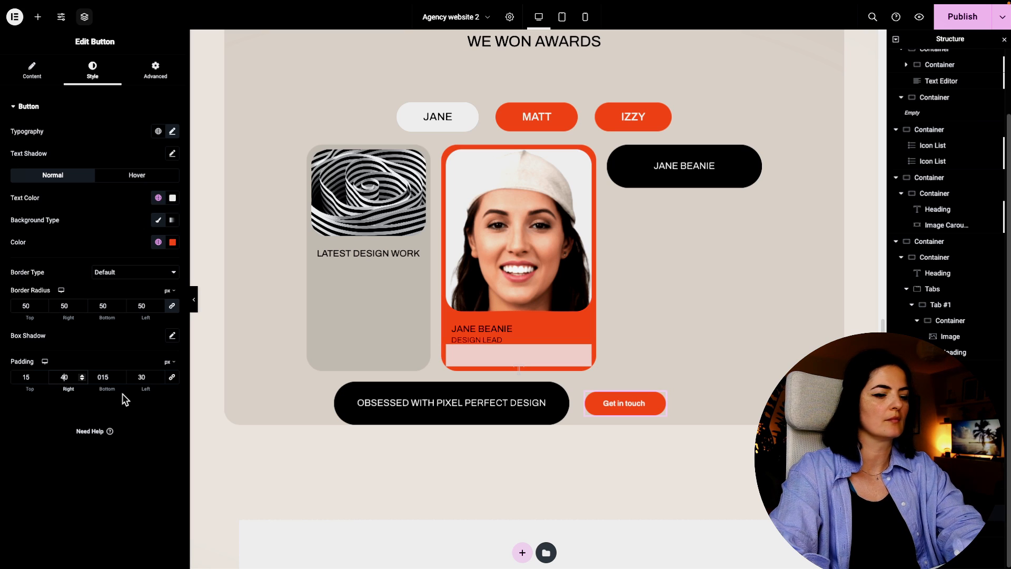
pyautogui.press('BackSpace')
pyautogui.write('3')
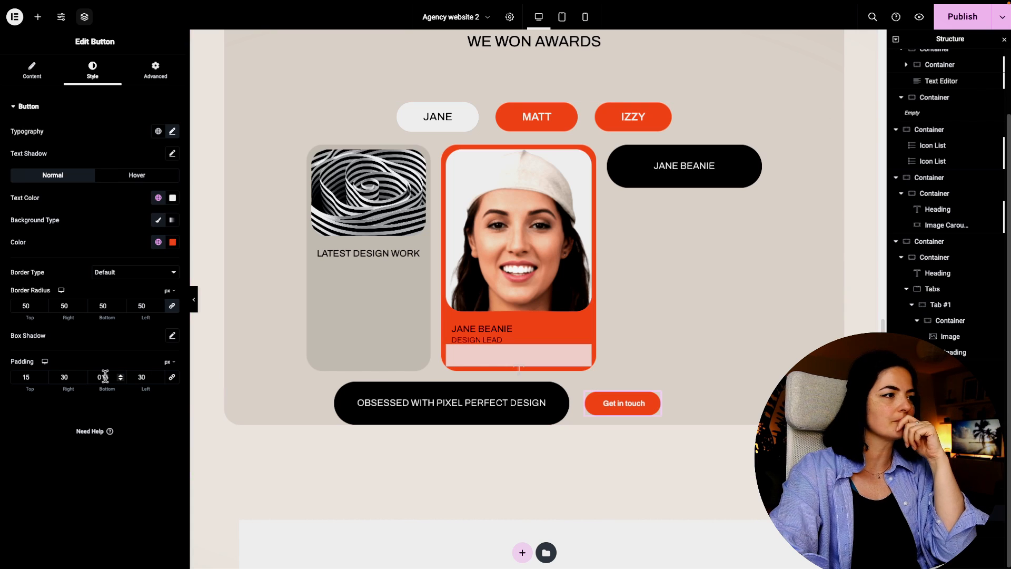
# Give the container around the "Get in touch" button a solid 1 px border in the global color black.
pyautogui.click(586, 389)
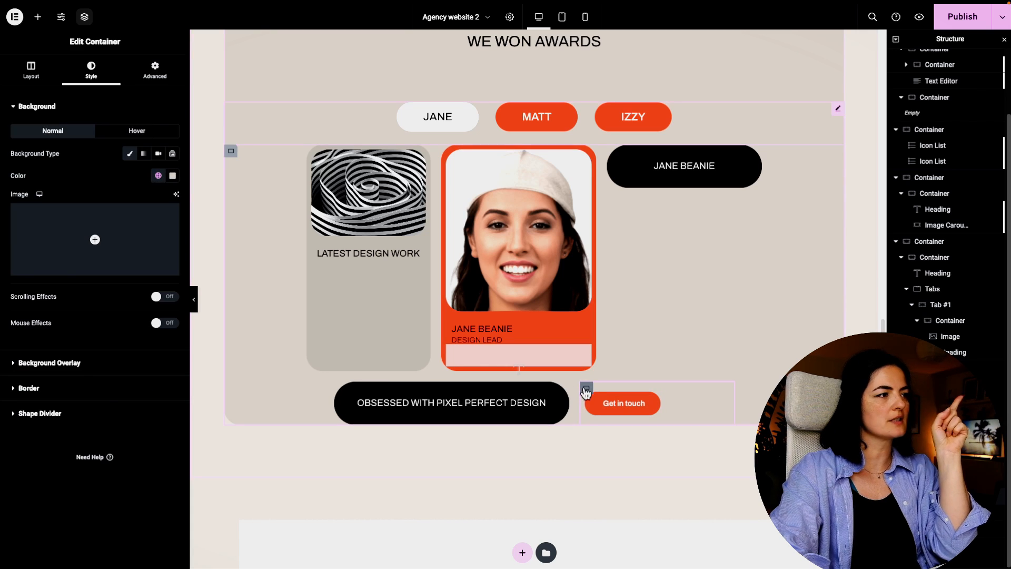
pyautogui.click(83, 388)
pyautogui.click(106, 227)
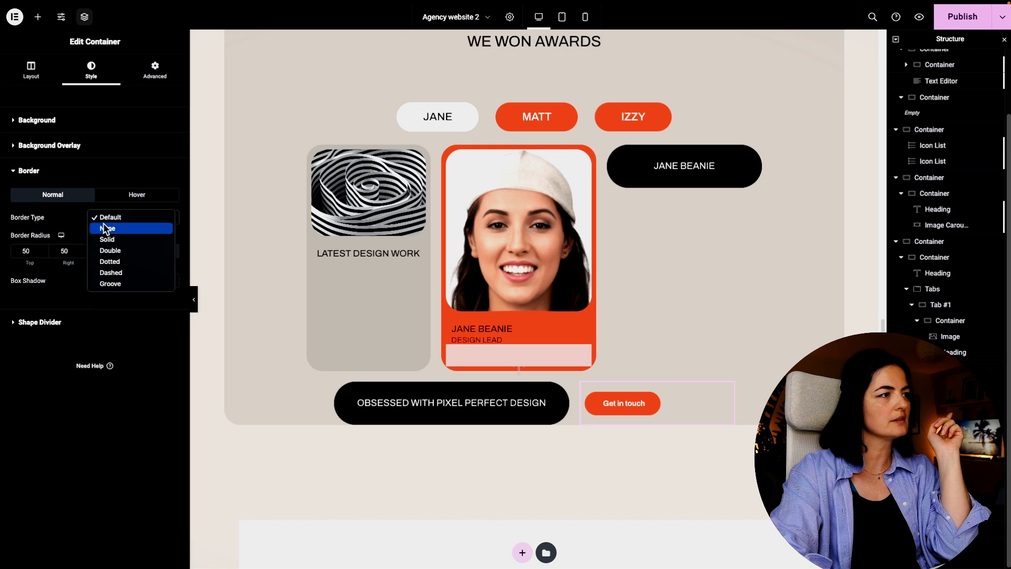
pyautogui.click(111, 240)
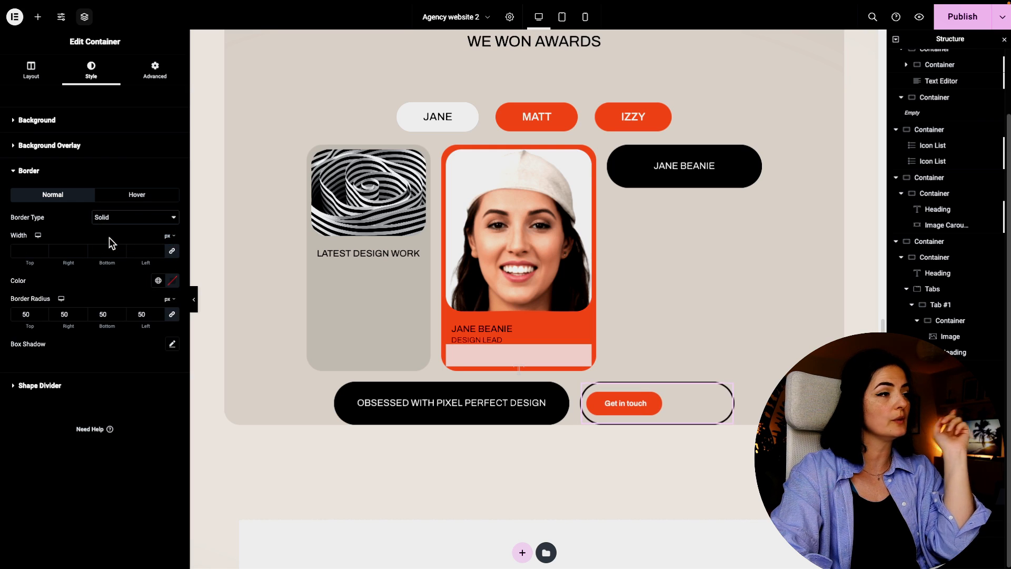
pyautogui.click(158, 251)
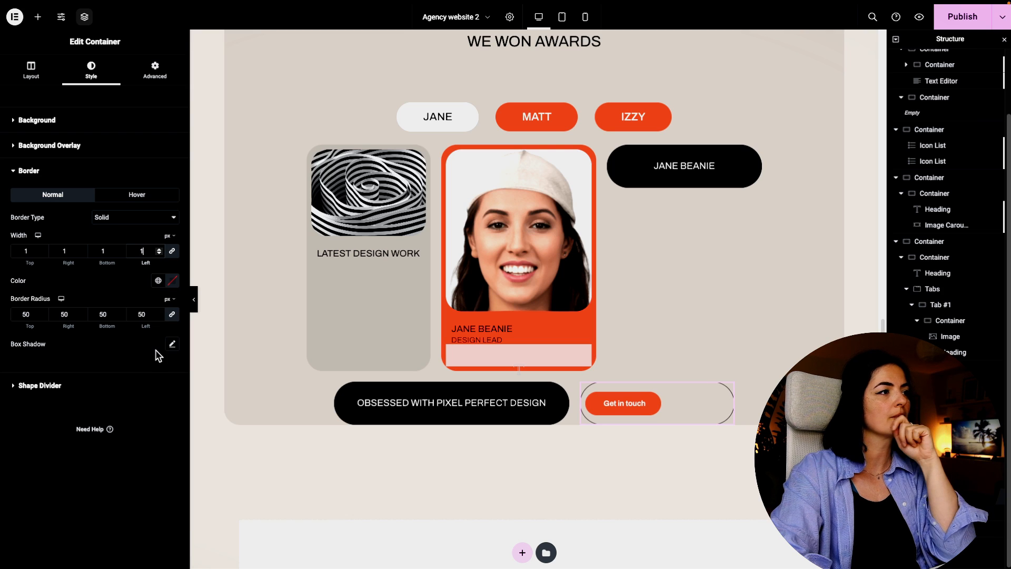
pyautogui.click(158, 281)
pyautogui.click(97, 331)
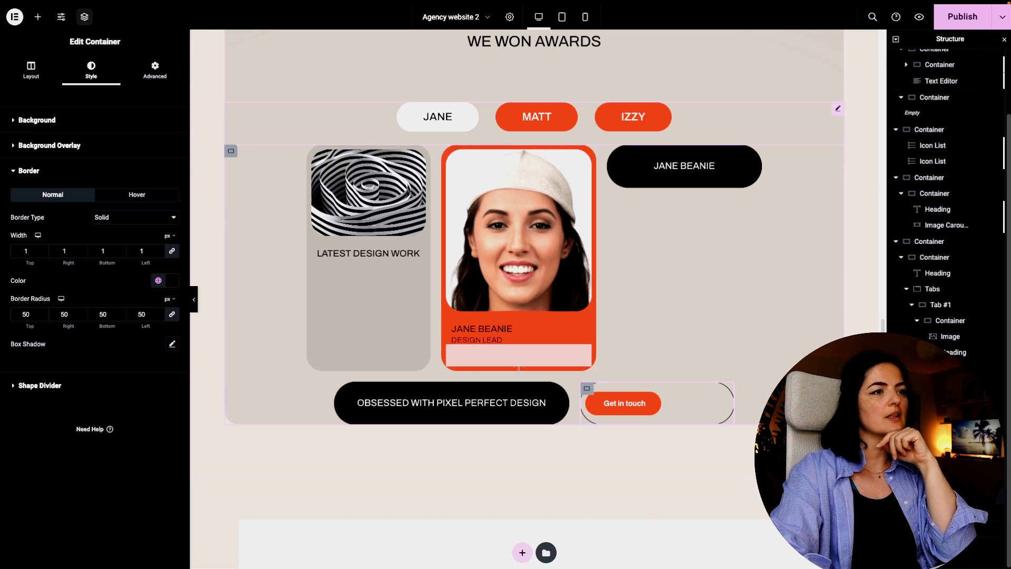
# Copy the "studio bright" scrolling text container from the hero area and paste it into the outlined "Get in touch" container.
pyautogui.scroll(7, 727, 361)
pyautogui.scroll(6, 728, 359)
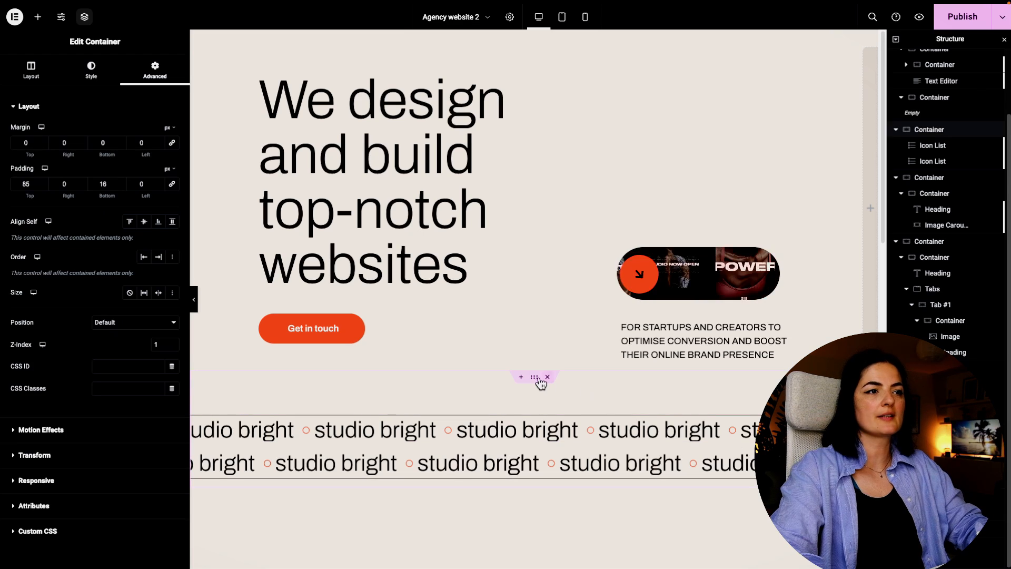
pyautogui.rightClick(535, 378)
pyautogui.click(553, 391)
pyautogui.scroll(-12, 665, 475)
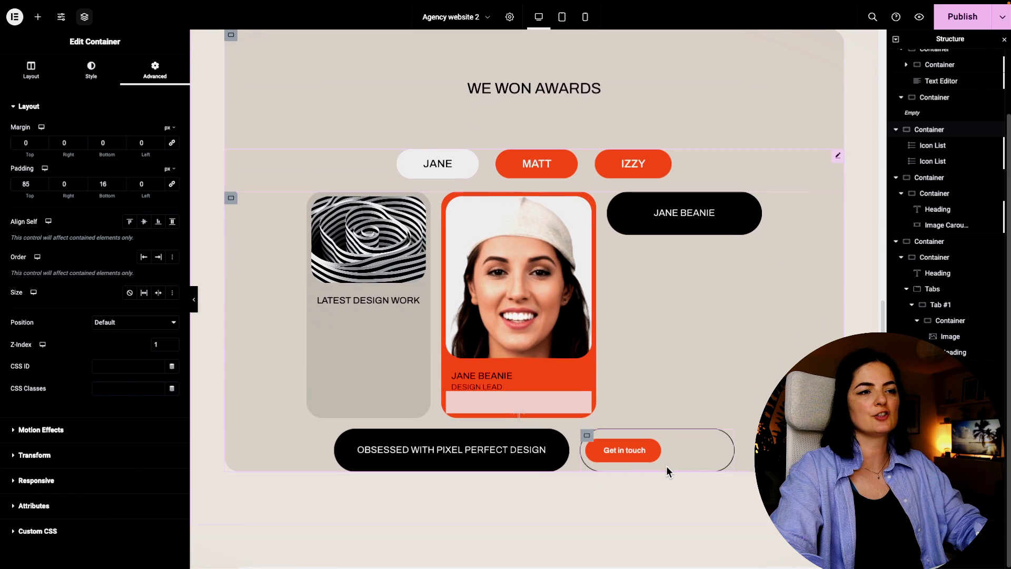
pyautogui.rightClick(665, 465)
pyautogui.click(691, 410)
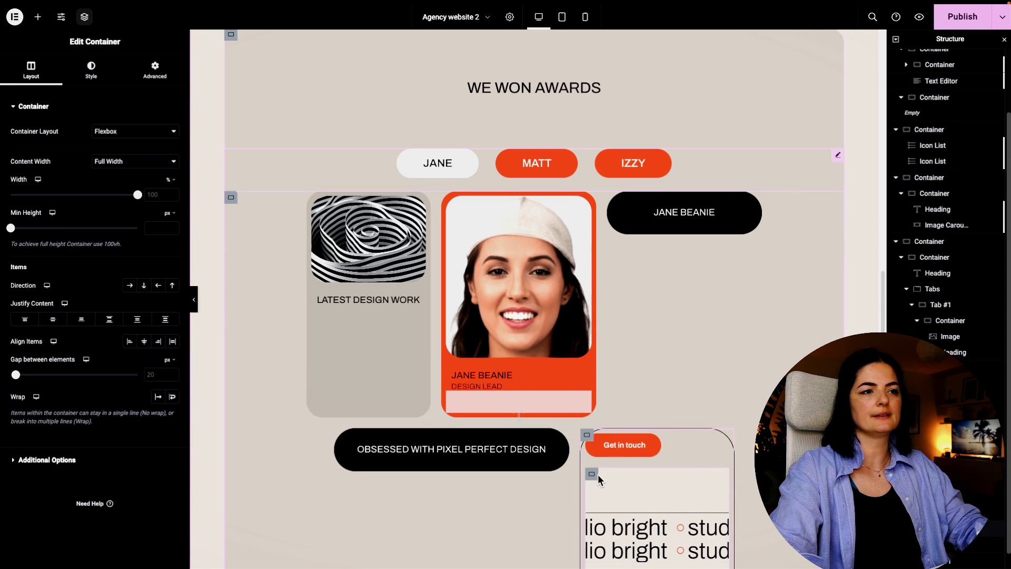
# Clear the padding on all sides of the outlined "Get in touch" container.
pyautogui.click(587, 440)
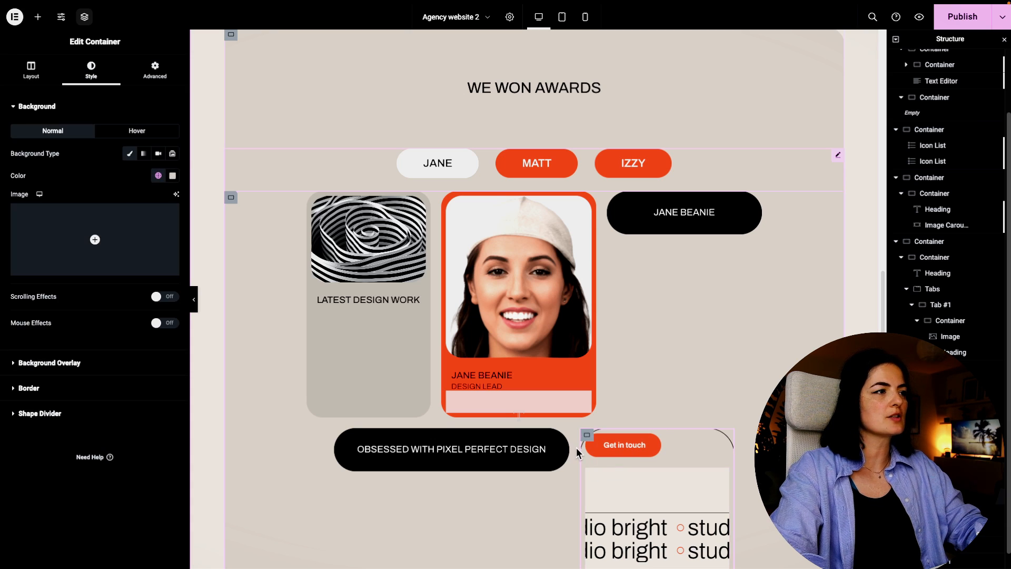
pyautogui.click(154, 80)
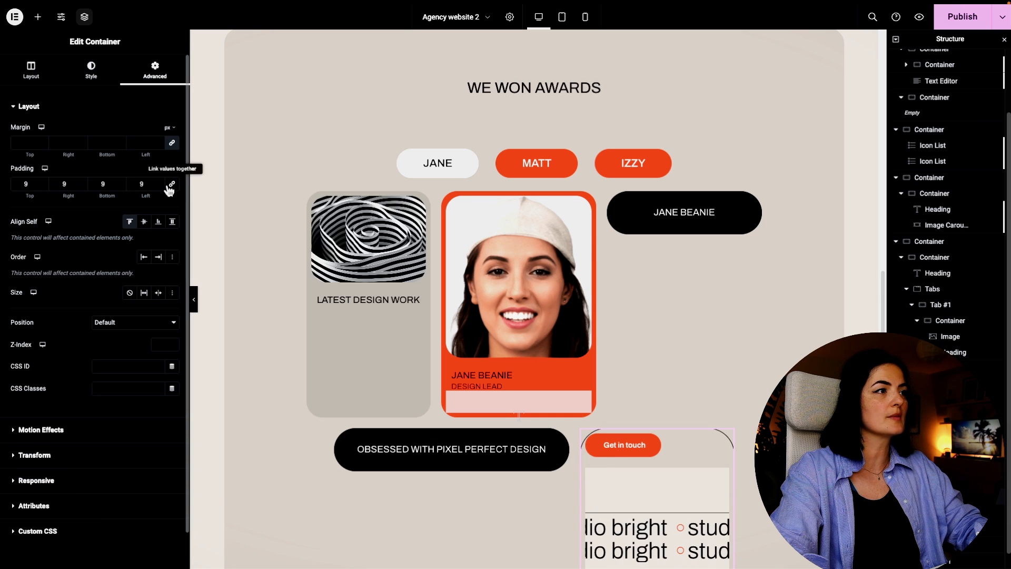
pyautogui.press('BackSpace')
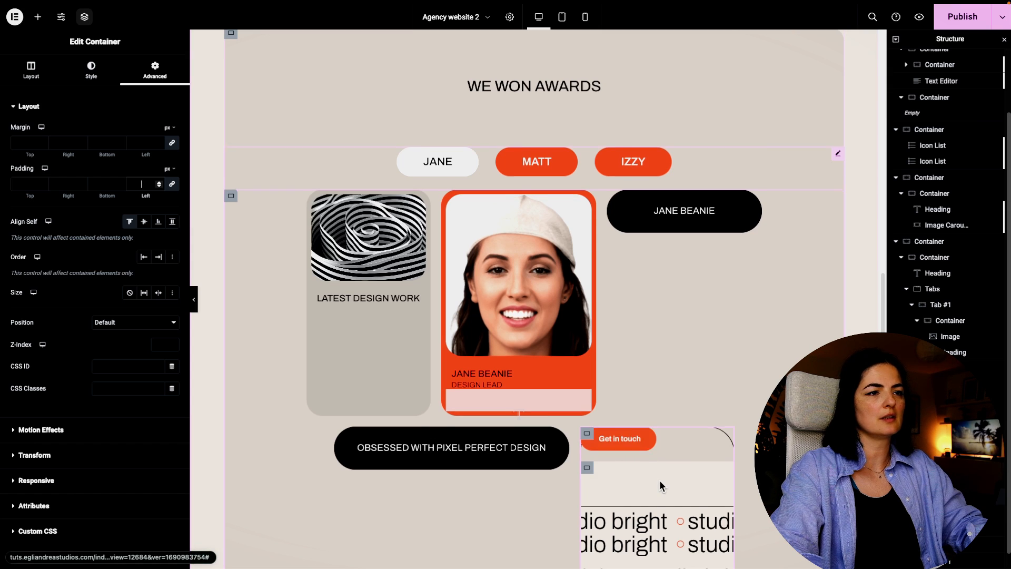
# Clear the background color of the pasted "studio bright" text container.
pyautogui.scroll(-1, 597, 437)
pyautogui.click(587, 398)
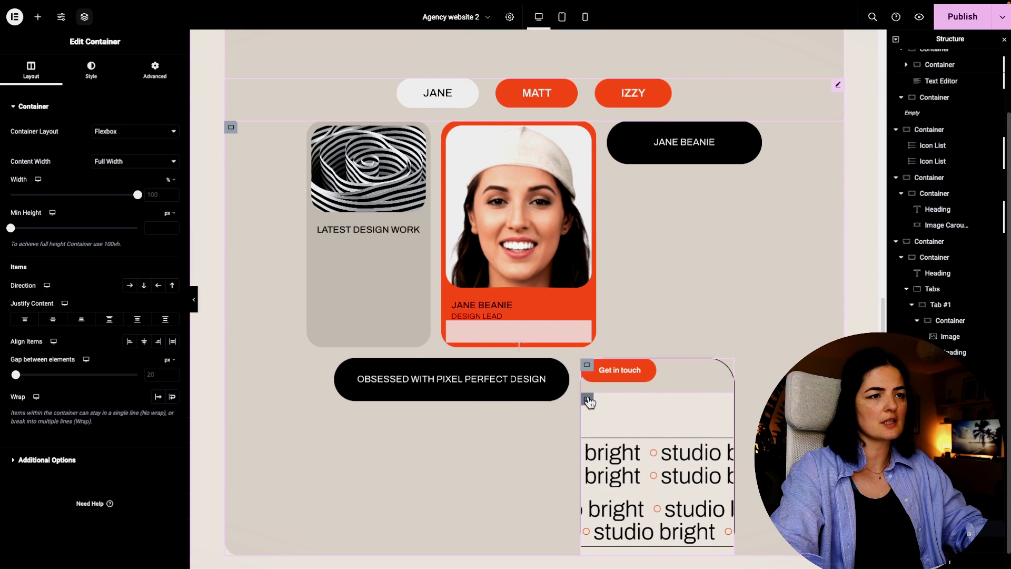
pyautogui.click(156, 74)
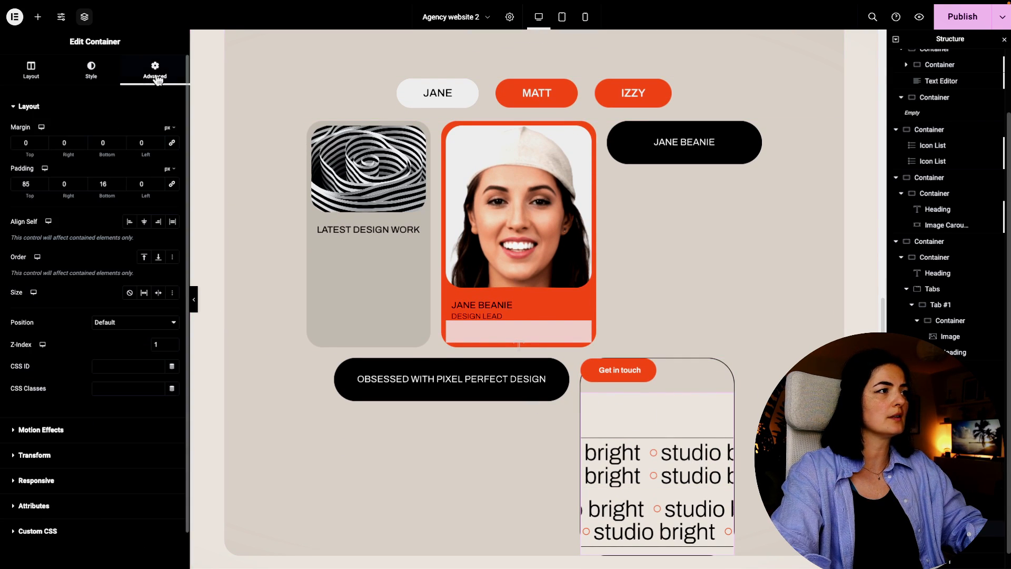
pyautogui.click(92, 79)
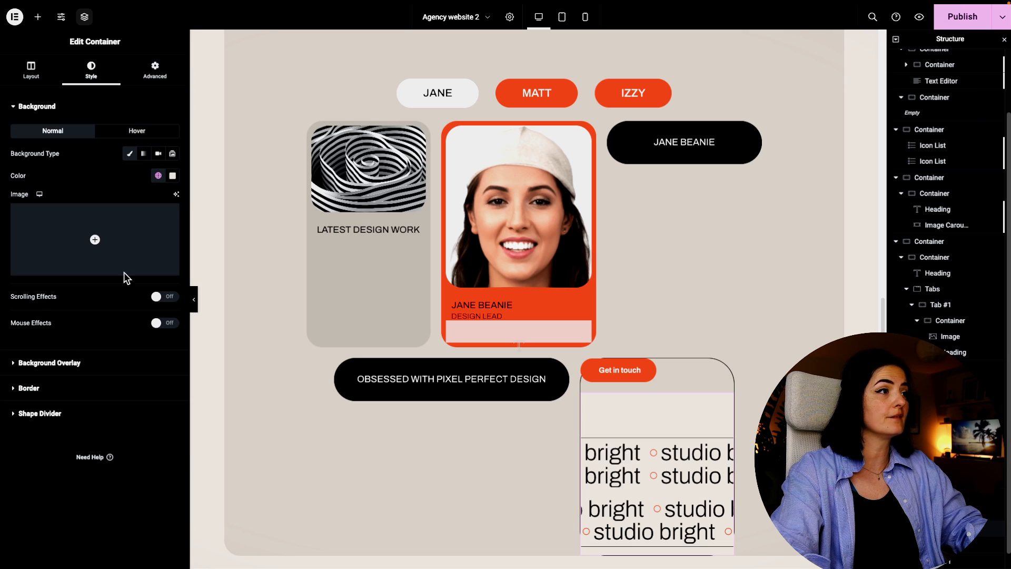
pyautogui.click(172, 175)
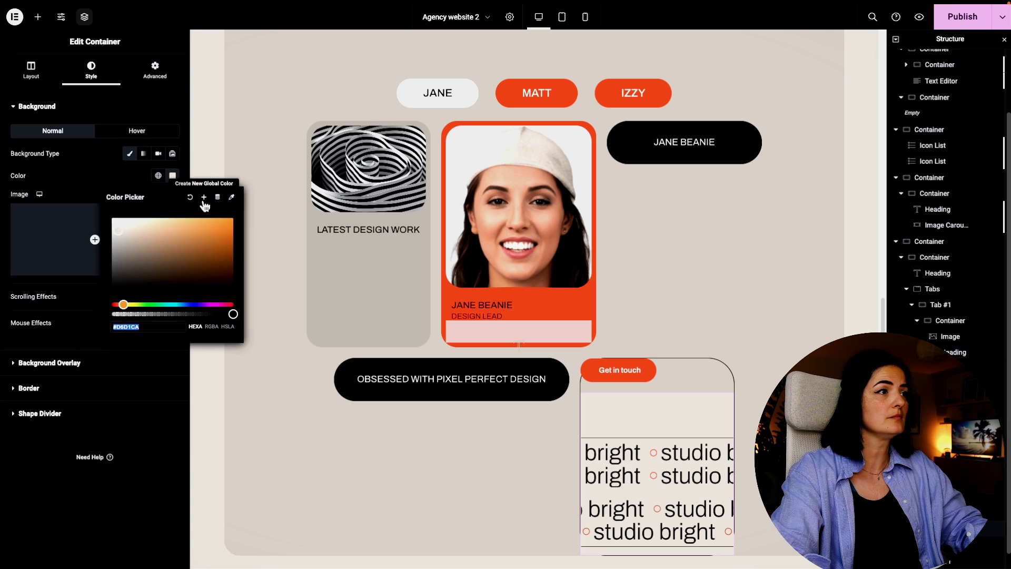
pyautogui.click(188, 199)
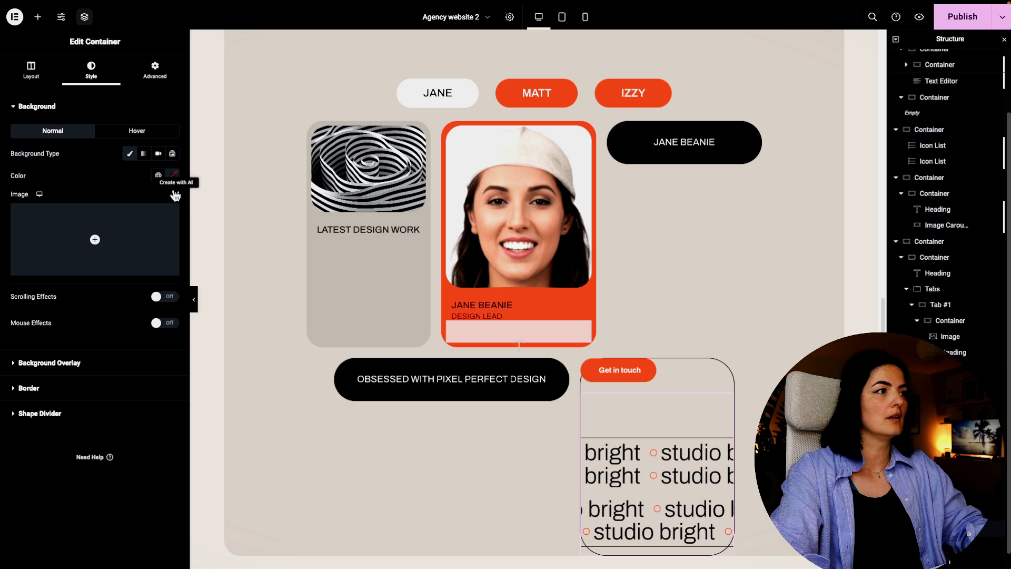
# Try the global colors light sand and dark sand as the pasted text container's background.
pyautogui.click(158, 175)
pyautogui.scroll(-5, 73, 263)
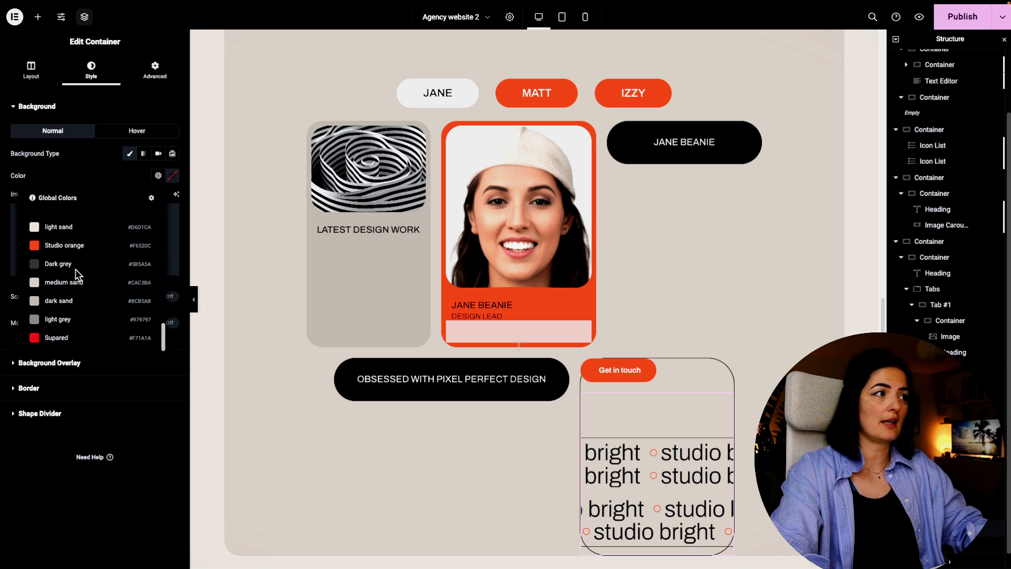
pyautogui.click(70, 232)
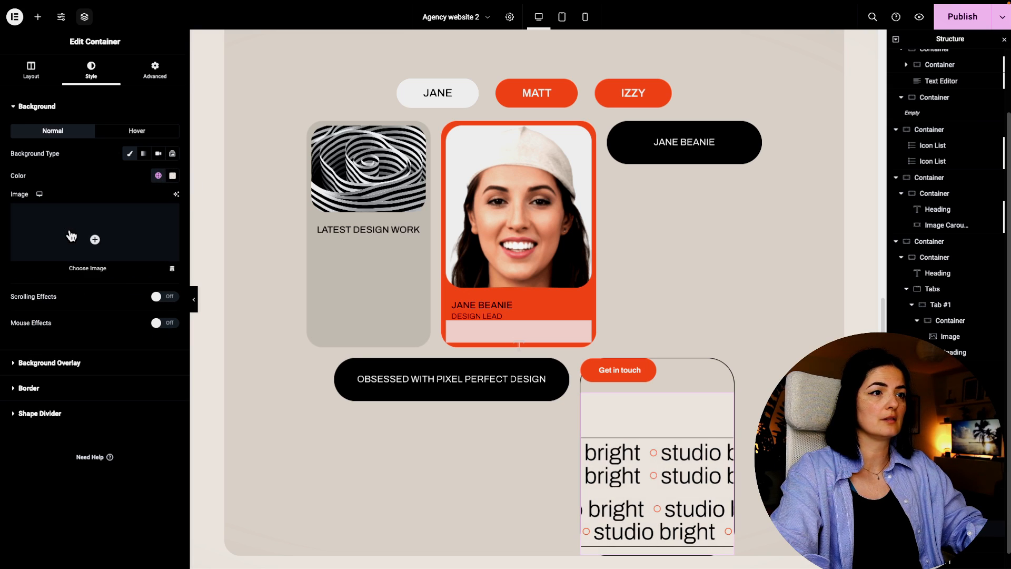
pyautogui.click(158, 175)
pyautogui.scroll(-5, 76, 265)
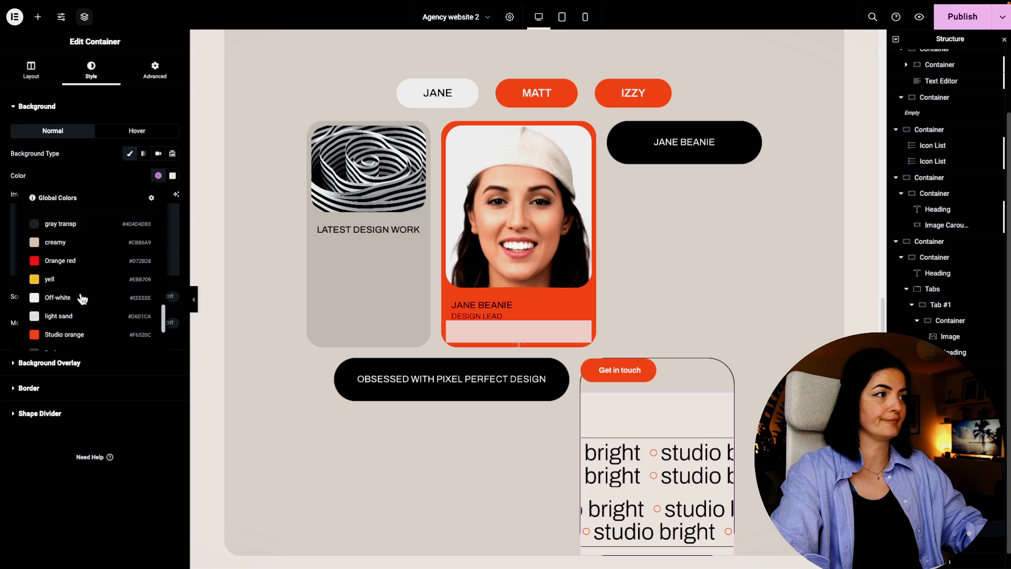
pyautogui.click(66, 306)
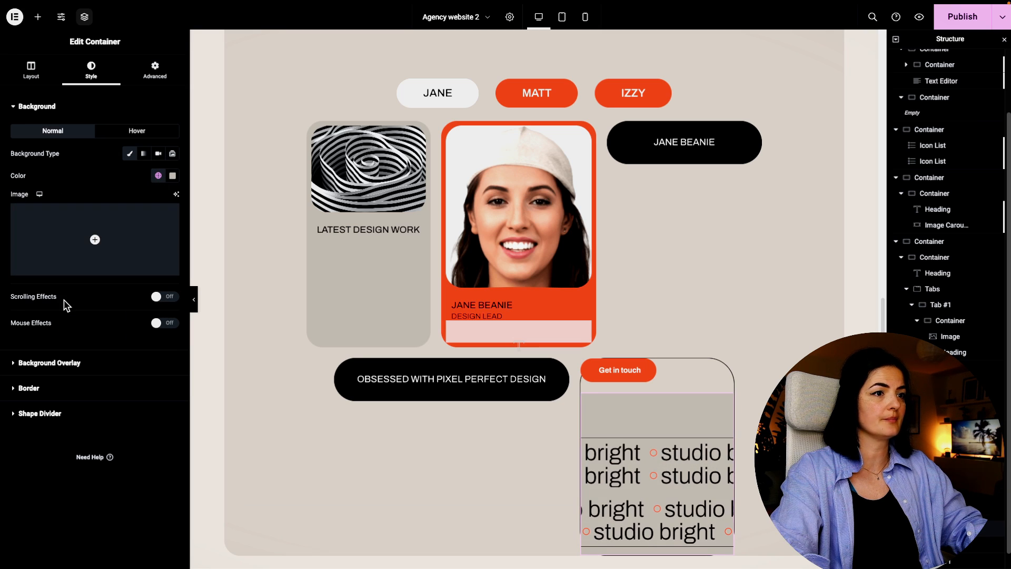
# Set the pasted "studio bright" container's background to the global color medium sand.
pyautogui.click(158, 175)
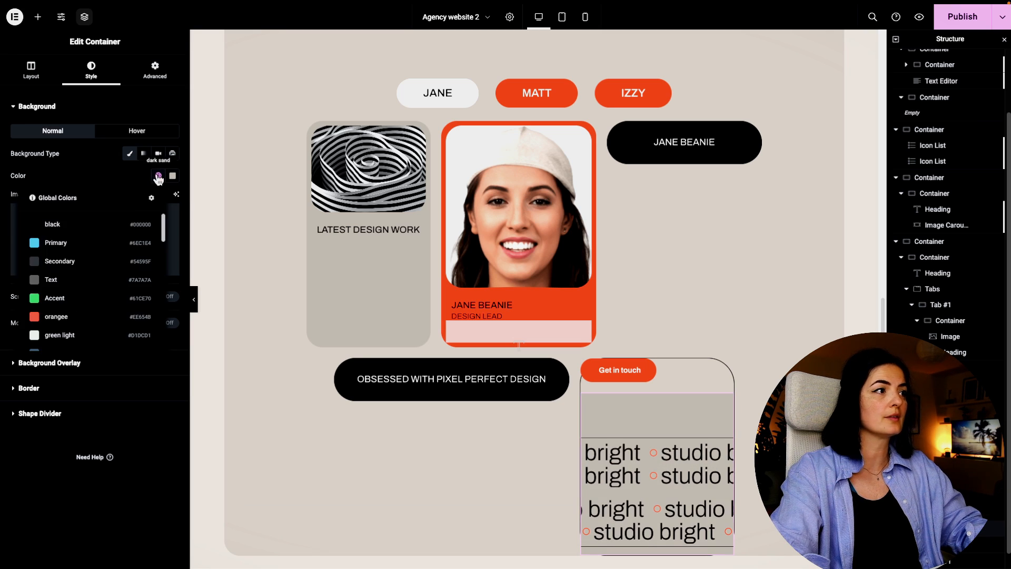
pyautogui.scroll(-5, 70, 308)
pyautogui.click(69, 301)
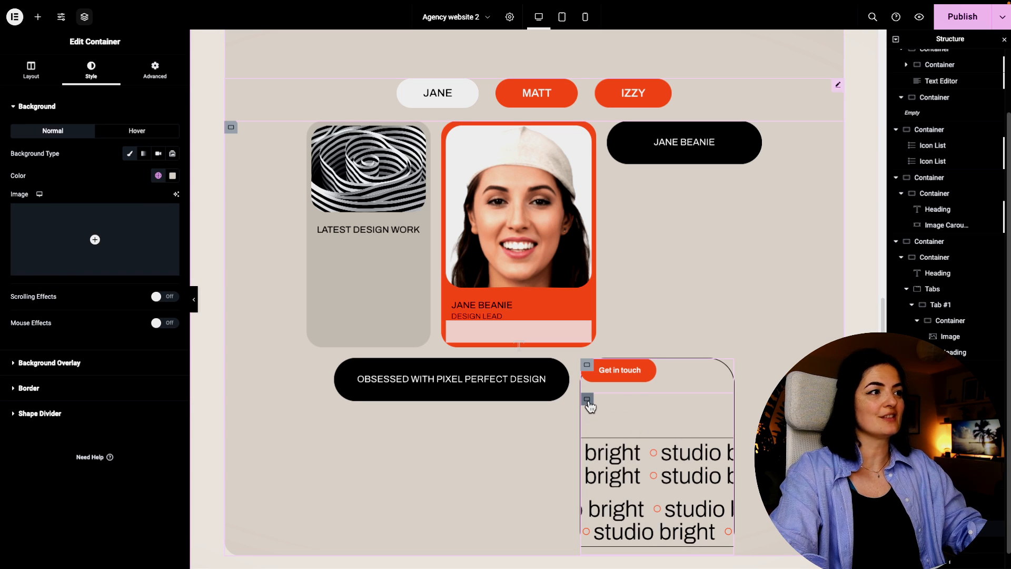
# Reduce the pasted "studio bright" container's top padding to 15 px.
pyautogui.click(157, 72)
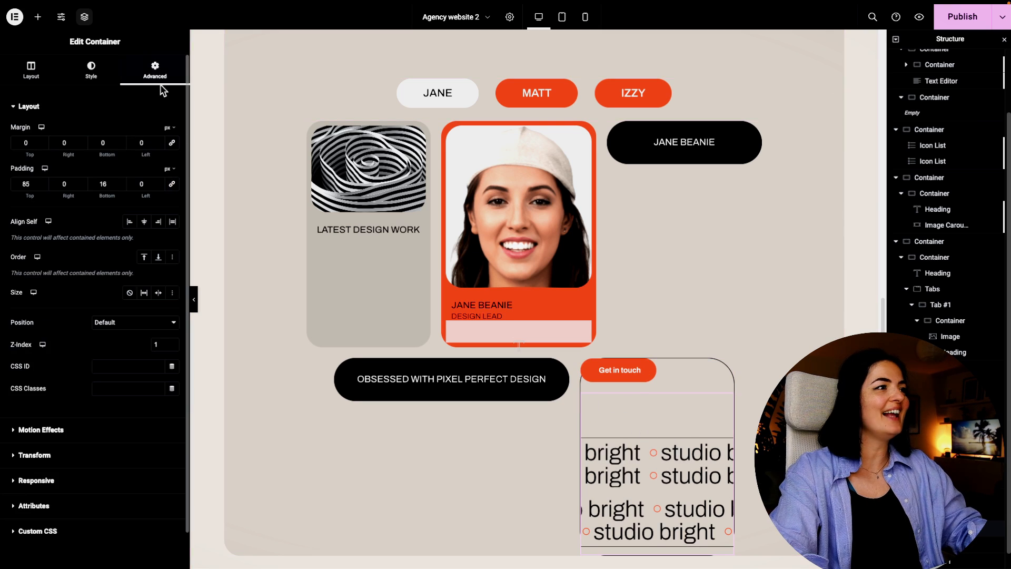
pyautogui.click(26, 184)
pyautogui.press('BackSpace')
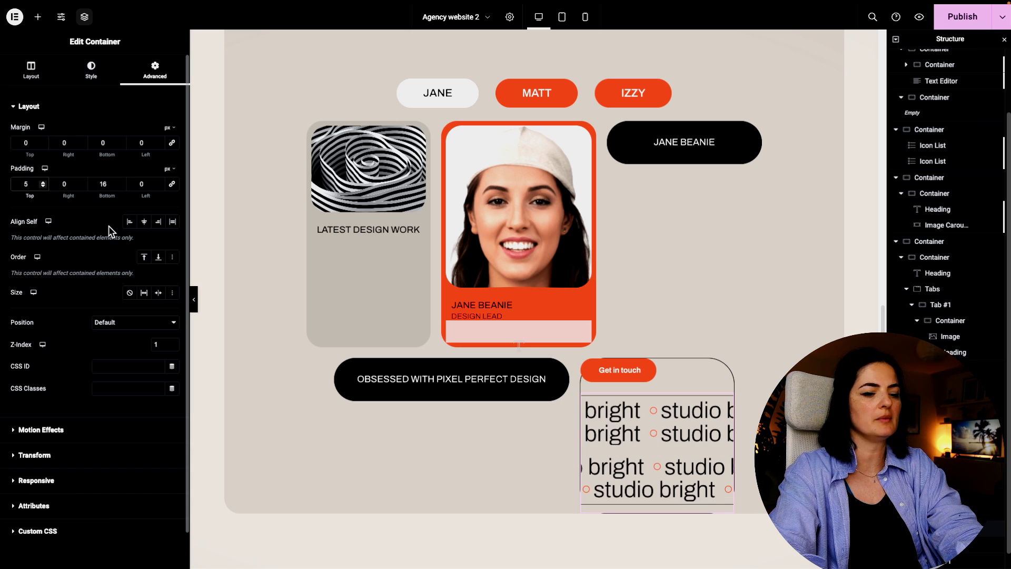
pyautogui.write('1')
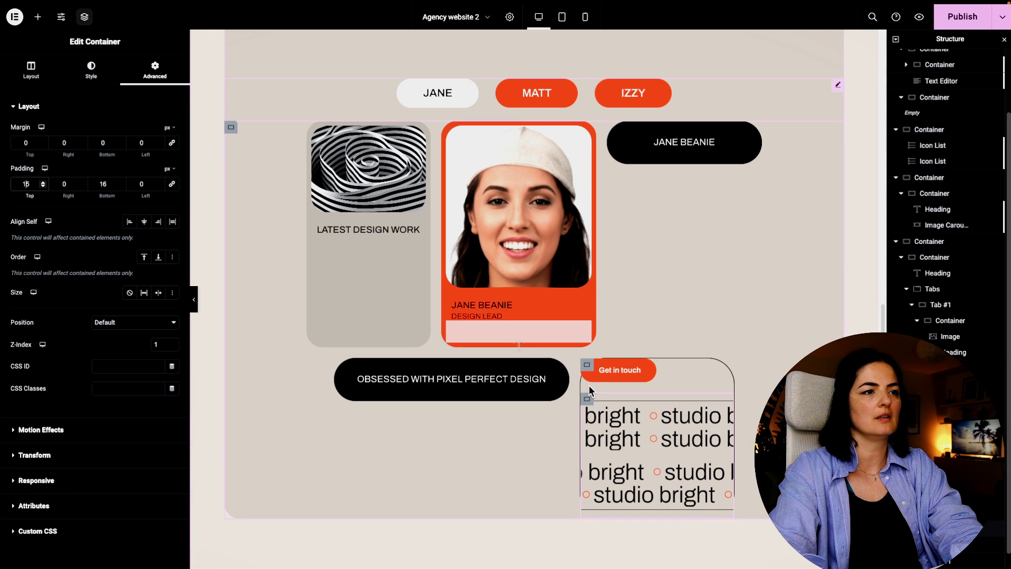
# Remove four "studio bright" items from the first scrolling icon list in the pill, keeping four items.
pyautogui.scroll(-2, 713, 460)
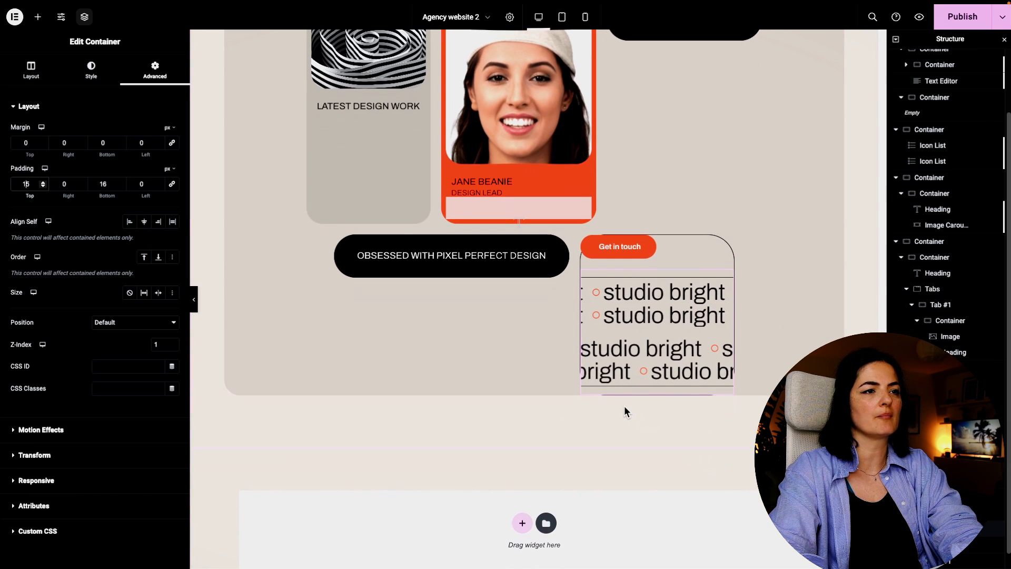
pyautogui.click(728, 286)
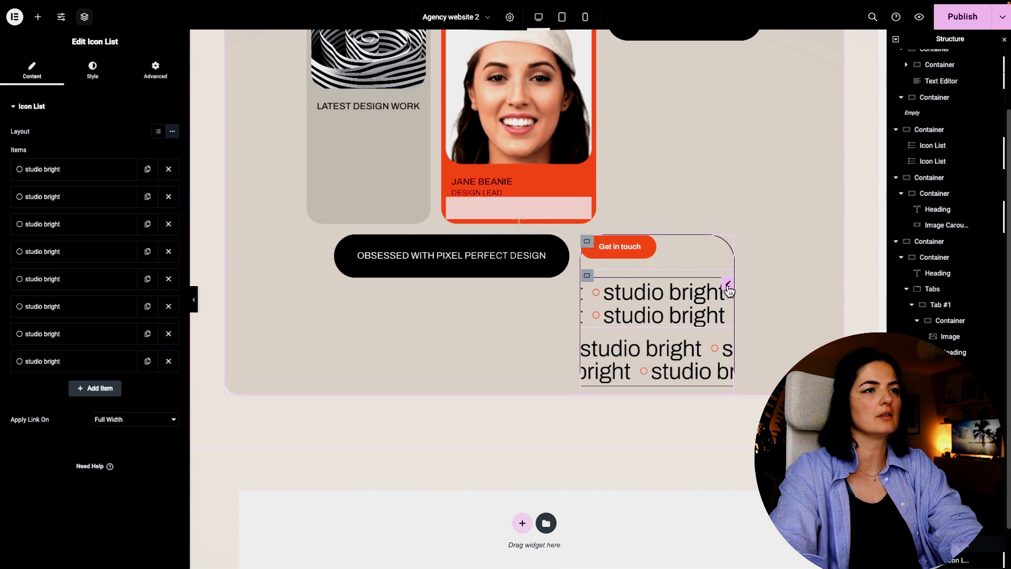
pyautogui.click(168, 361)
pyautogui.click(168, 308)
pyautogui.click(168, 305)
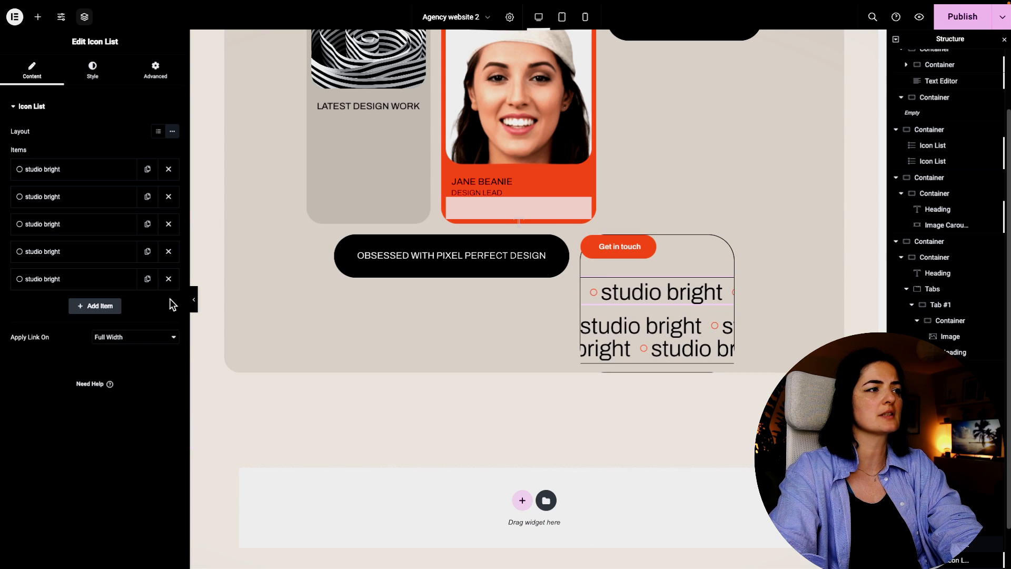
pyautogui.click(169, 280)
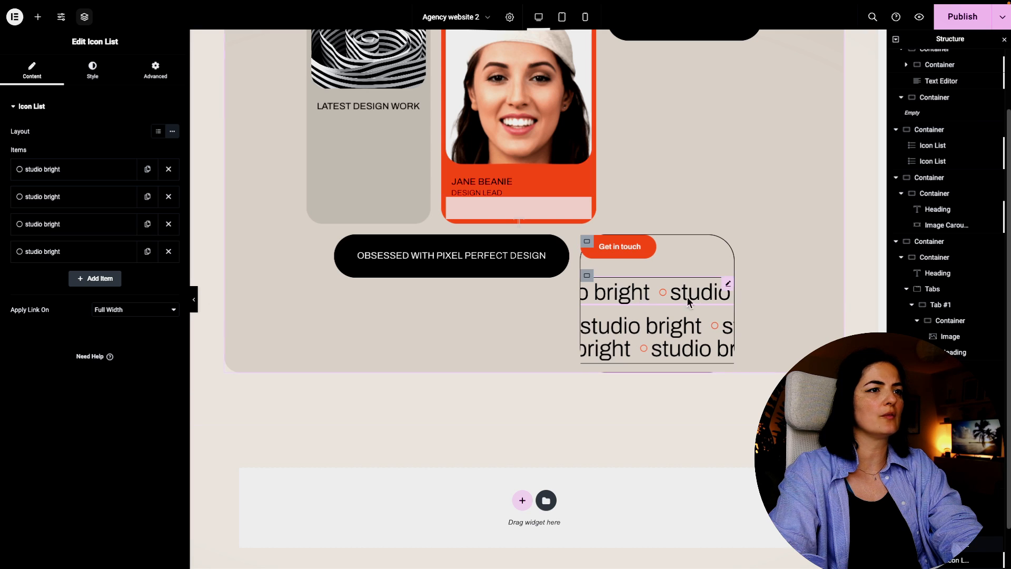
# Set the first "studio bright" icon list's text size to 1.5 rem.
pyautogui.click(105, 73)
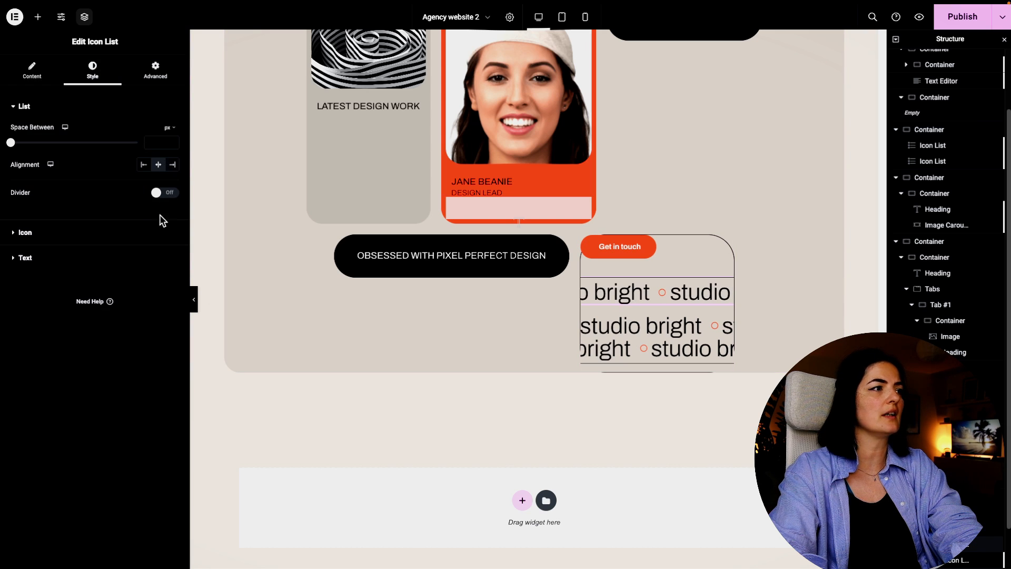
pyautogui.click(107, 236)
pyautogui.click(63, 382)
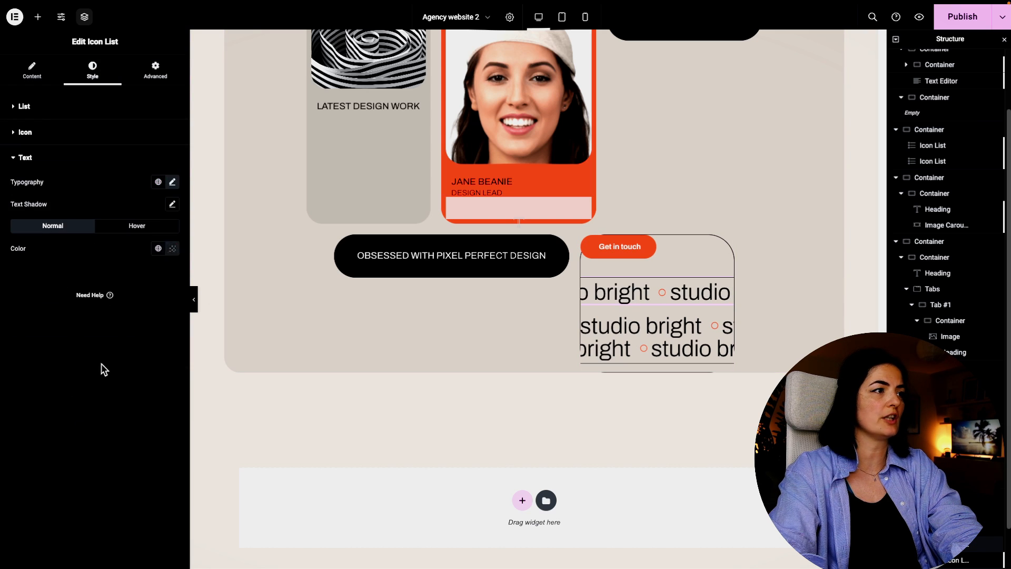
pyautogui.click(171, 182)
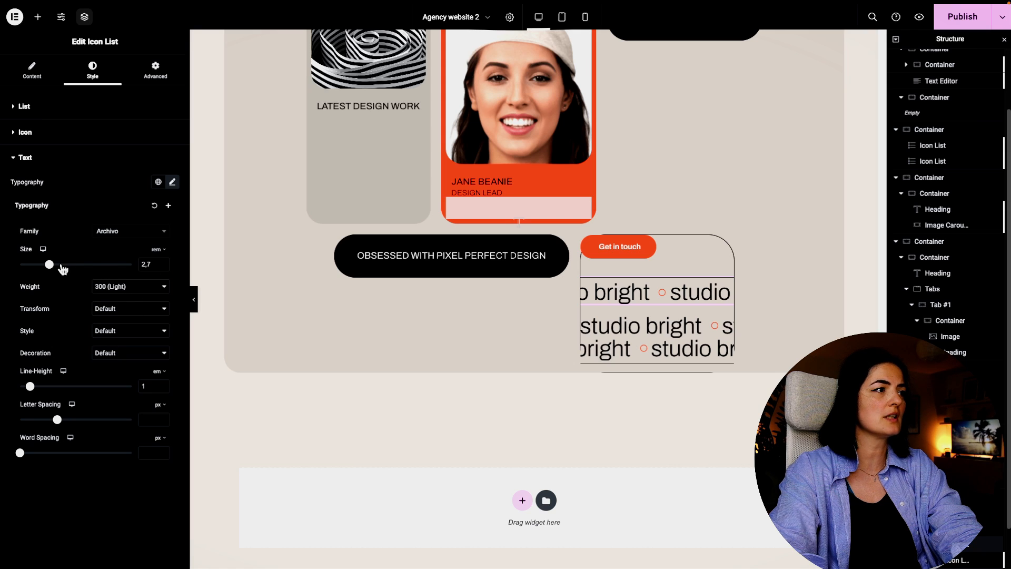
pyautogui.moveTo(49, 264); pyautogui.dragTo(39, 269)
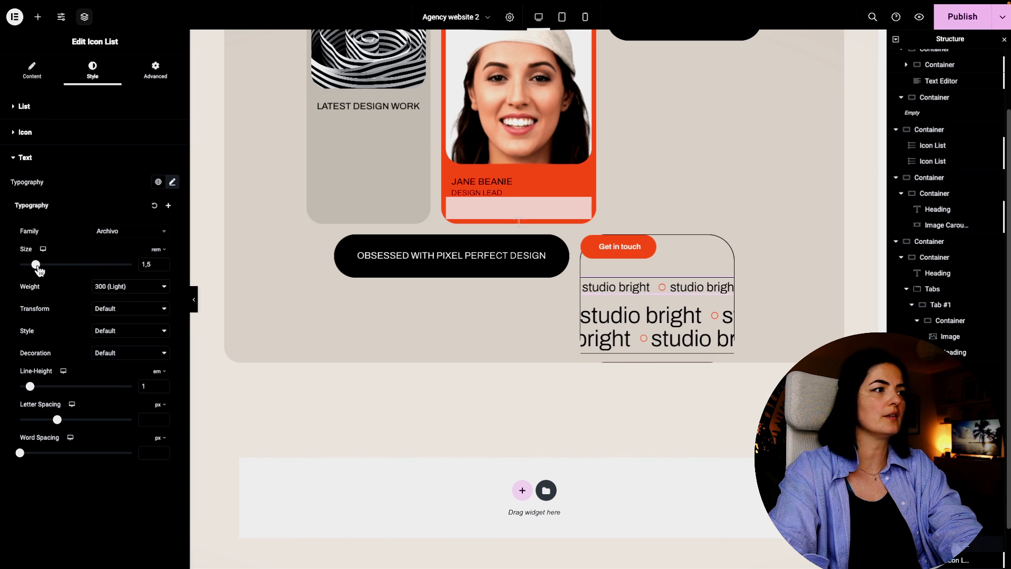
# Remove four "studio bright" items from the second scrolling icon list so that it also keeps four items.
pyautogui.click(722, 312)
pyautogui.click(169, 389)
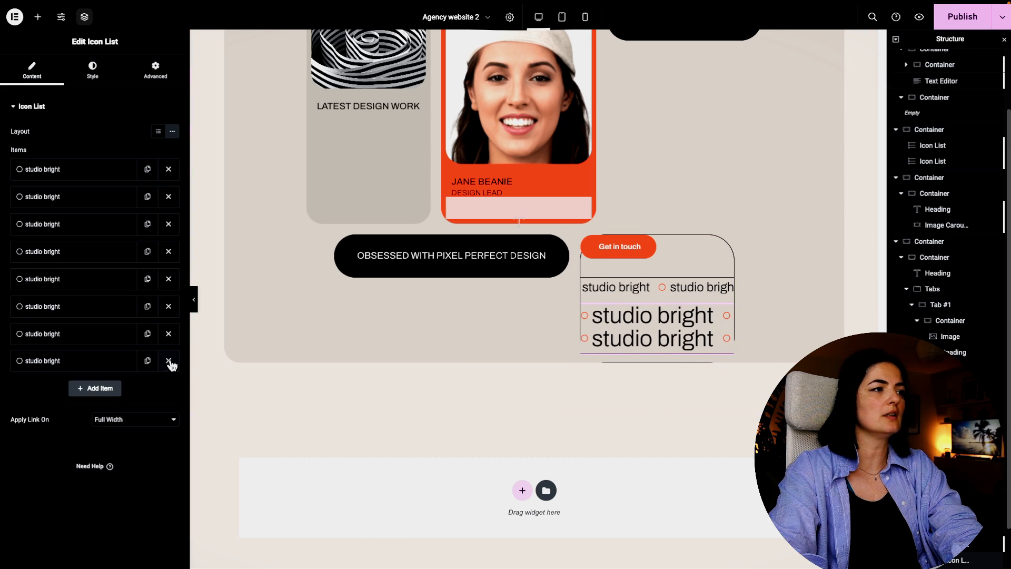
pyautogui.click(169, 361)
pyautogui.click(169, 334)
pyautogui.click(169, 306)
pyautogui.click(169, 278)
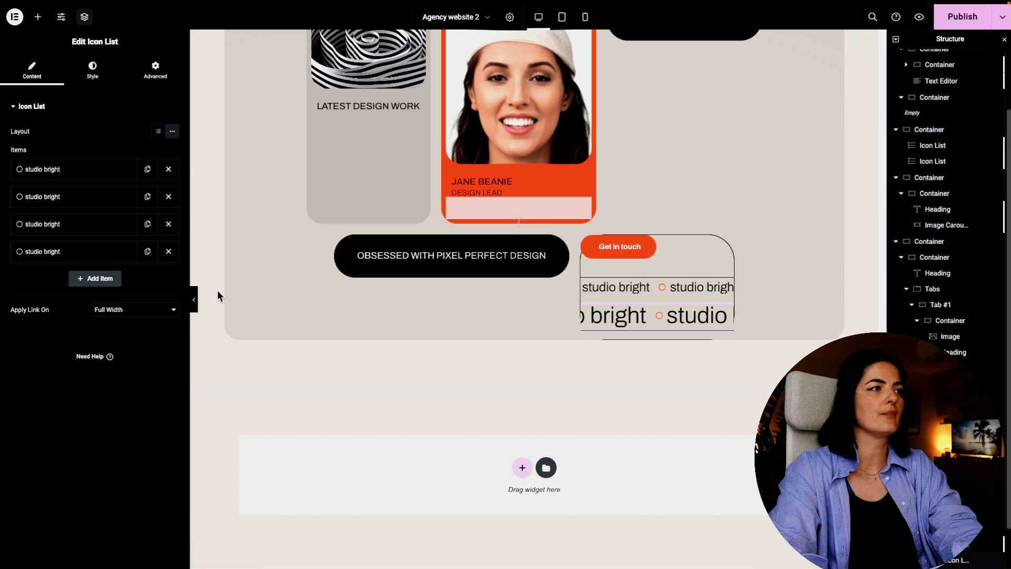
# Set the second "studio bright" icon list's text size to 1.5 rem.
pyautogui.click(105, 77)
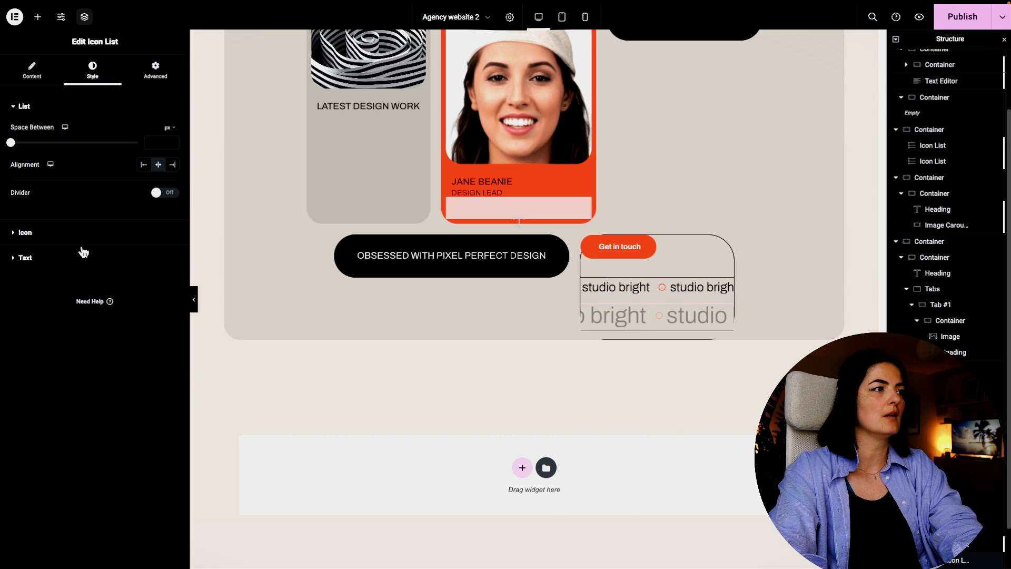
pyautogui.click(62, 259)
pyautogui.click(172, 182)
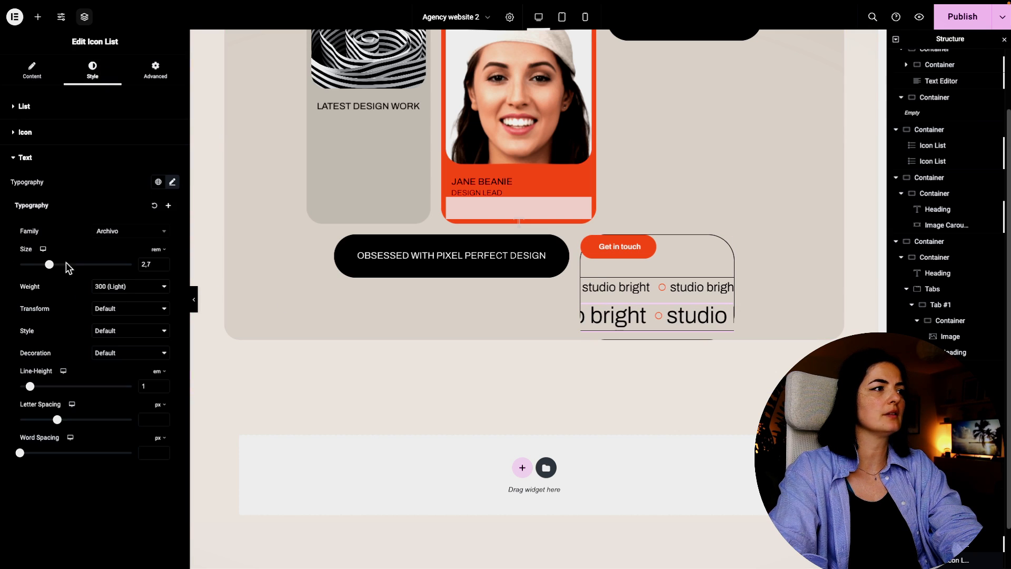
pyautogui.moveTo(49, 265); pyautogui.dragTo(35, 265)
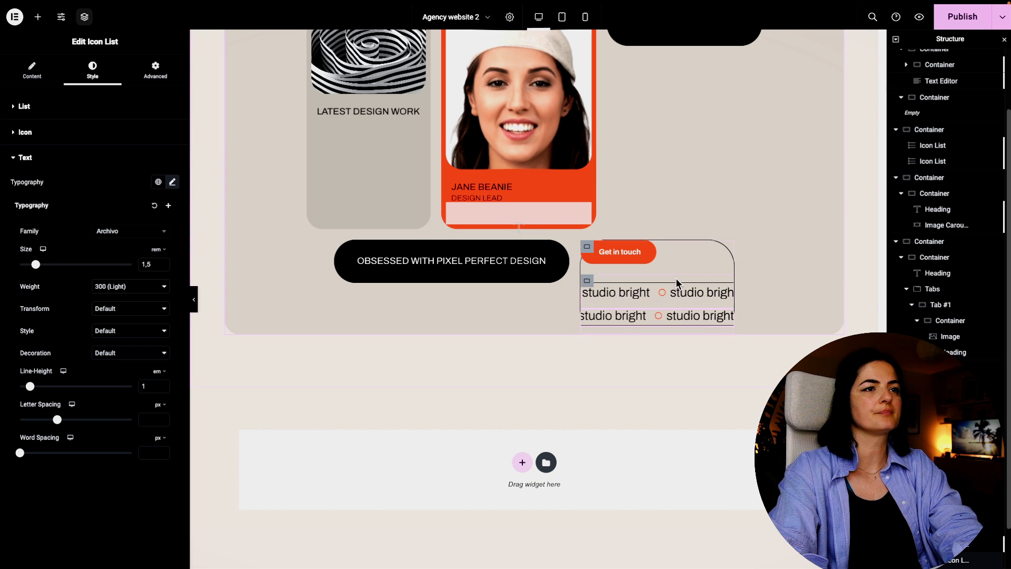
# Set the gap between elements in the "studio bright" container to 10 px and check the section with the editing panels hidden.
pyautogui.scroll(4, 819, 285)
pyautogui.scroll(-3, 801, 292)
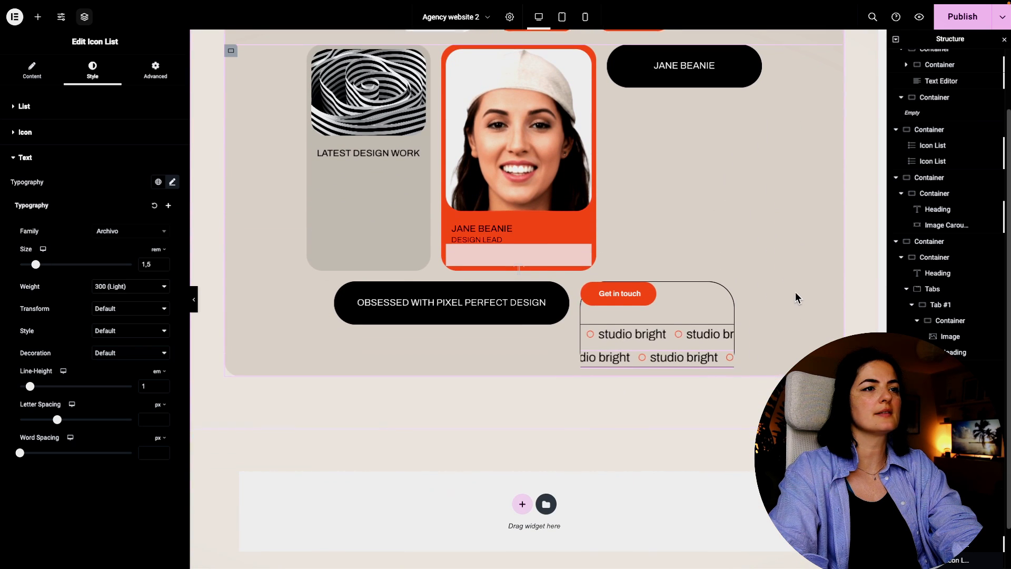
pyautogui.click(665, 337)
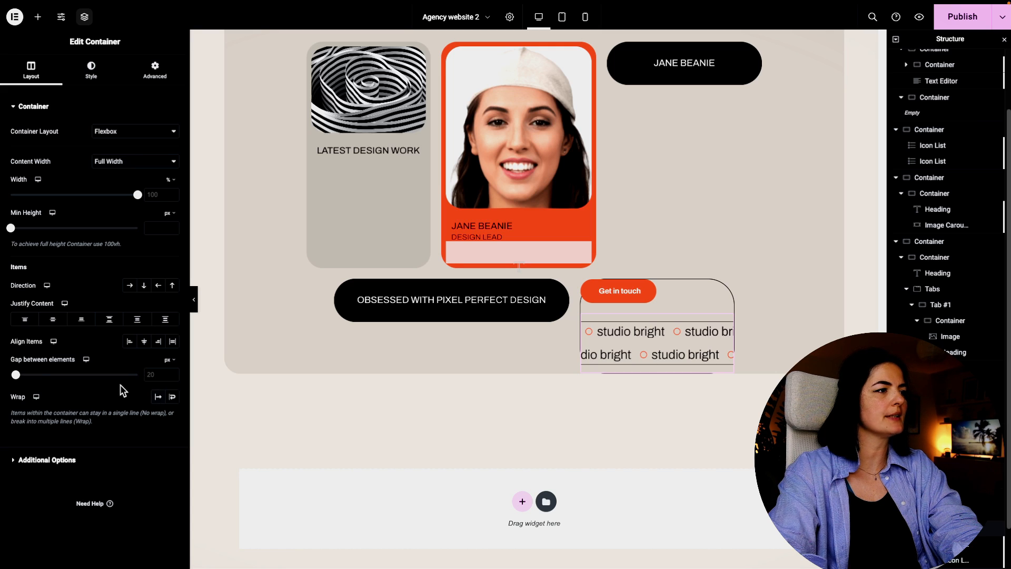
pyautogui.moveTo(20, 379); pyautogui.dragTo(17, 378)
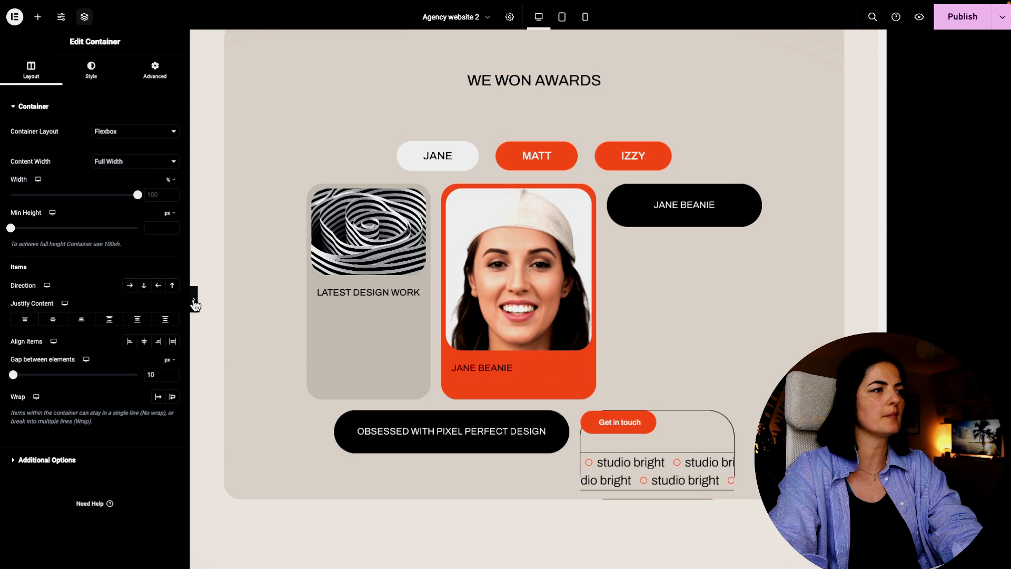
pyautogui.click(194, 301)
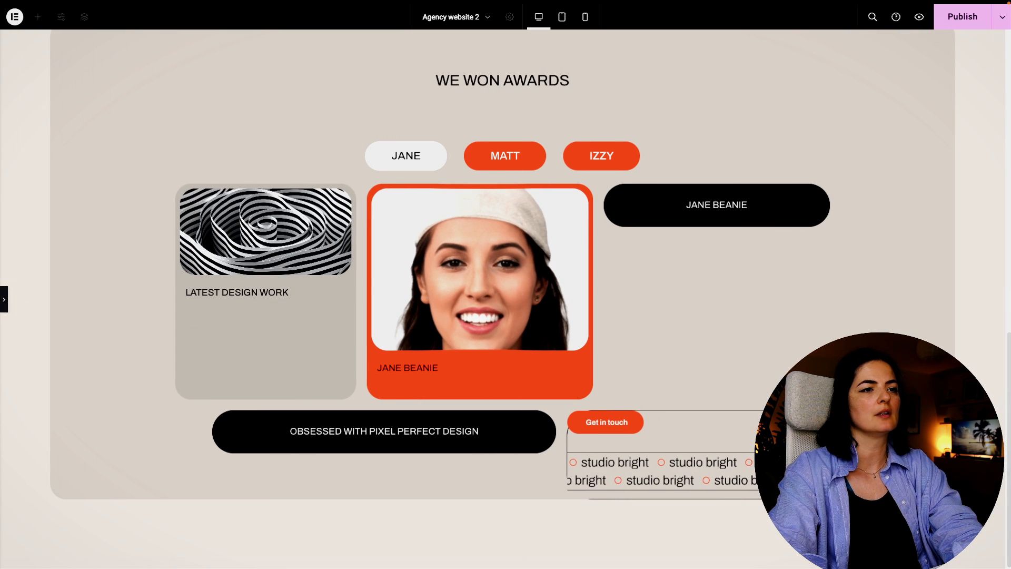
pyautogui.press('super+p')
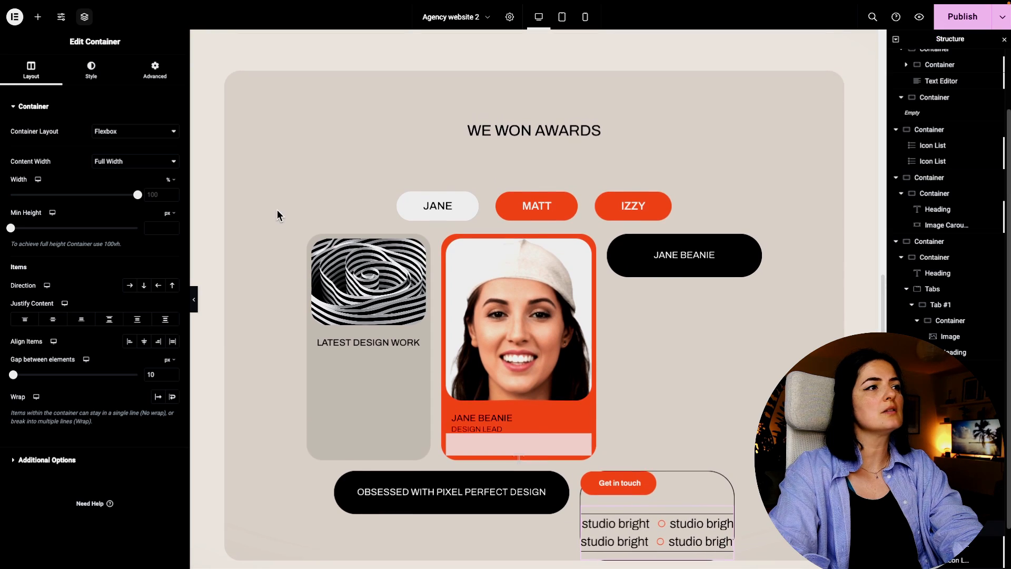
# Unlink the Tabs widget's margin values to edit its bottom margin separately.
pyautogui.click(245, 206)
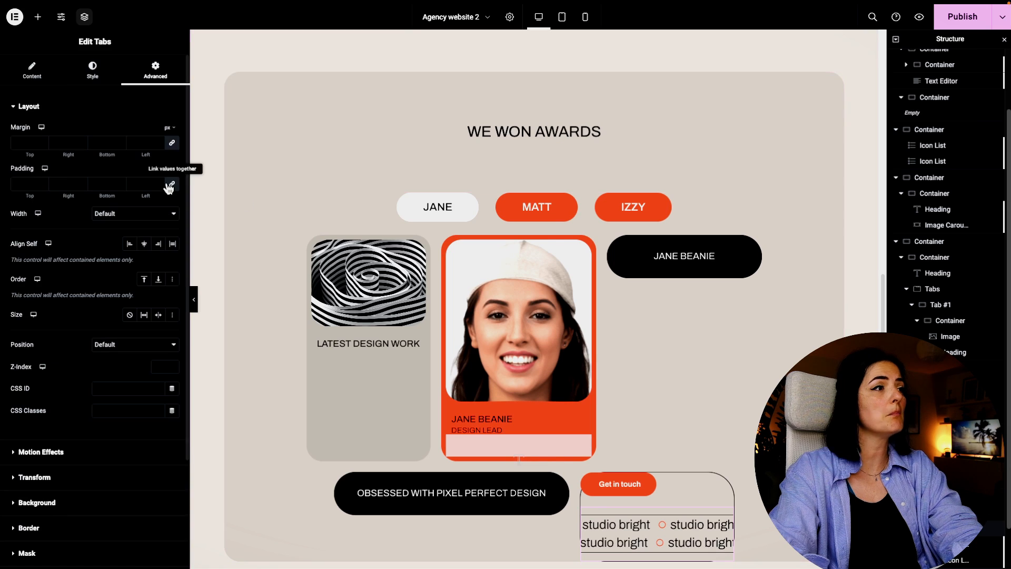
pyautogui.click(171, 147)
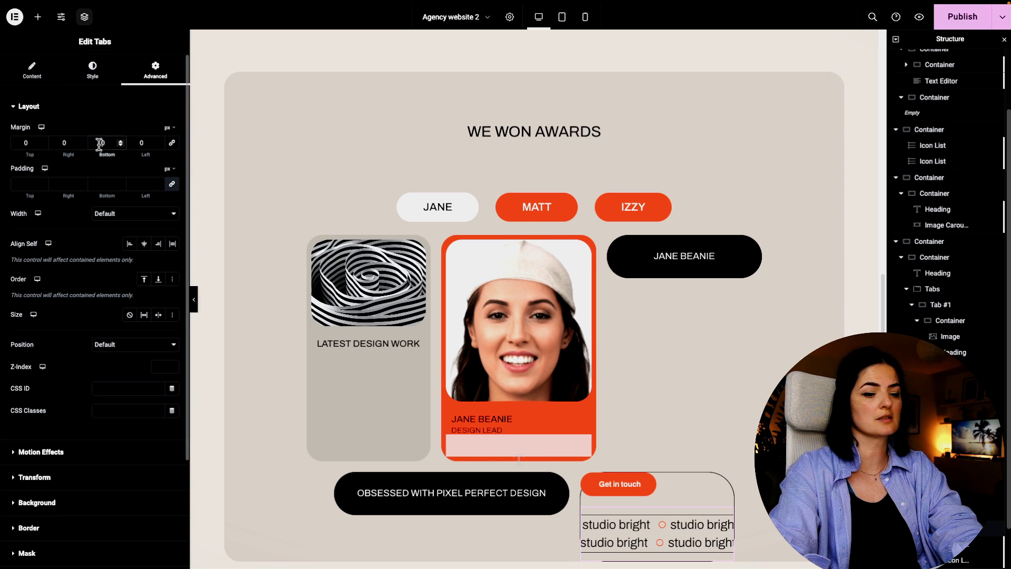
# Set the Tabs widget's bottom margin to 100 px and the "Get in touch" container's minimum height to 26 vh.
pyautogui.write('100')
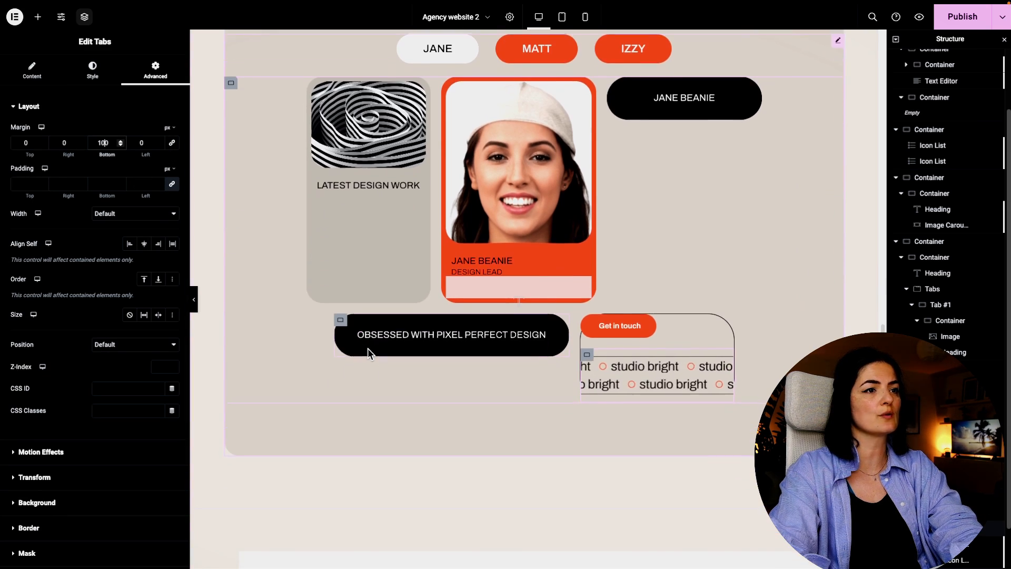
pyautogui.scroll(-1, 371, 354)
pyautogui.click(586, 319)
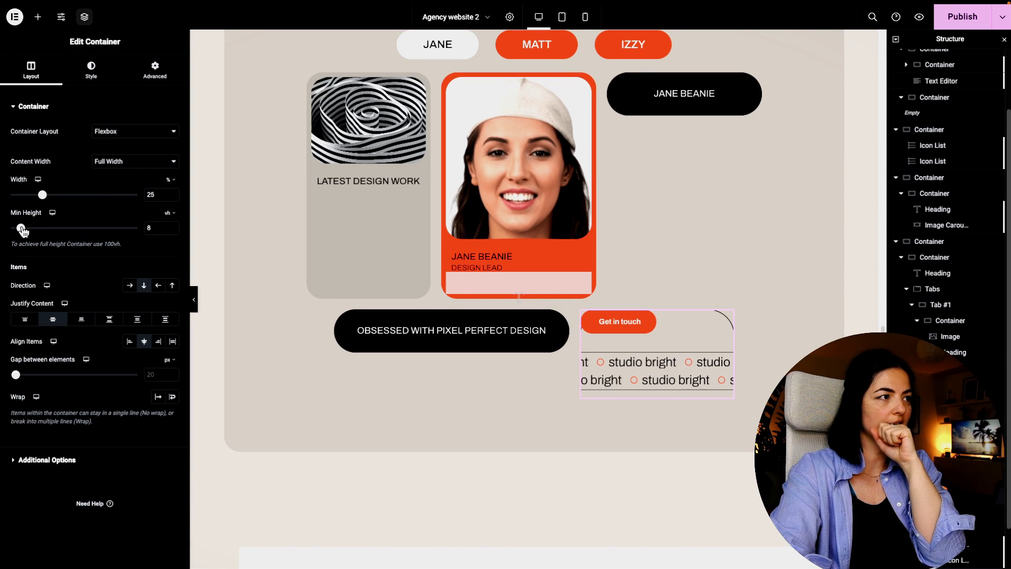
pyautogui.moveTo(22, 231); pyautogui.dragTo(45, 233)
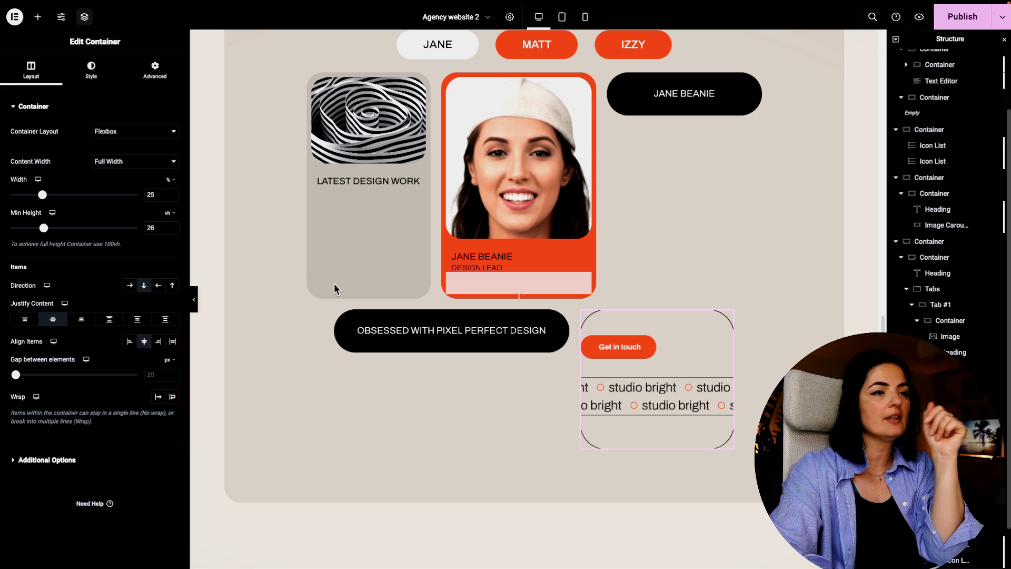
# Set the "Get in touch" container's top margin to -325 px and its left margin to 15 px.
pyautogui.click(156, 73)
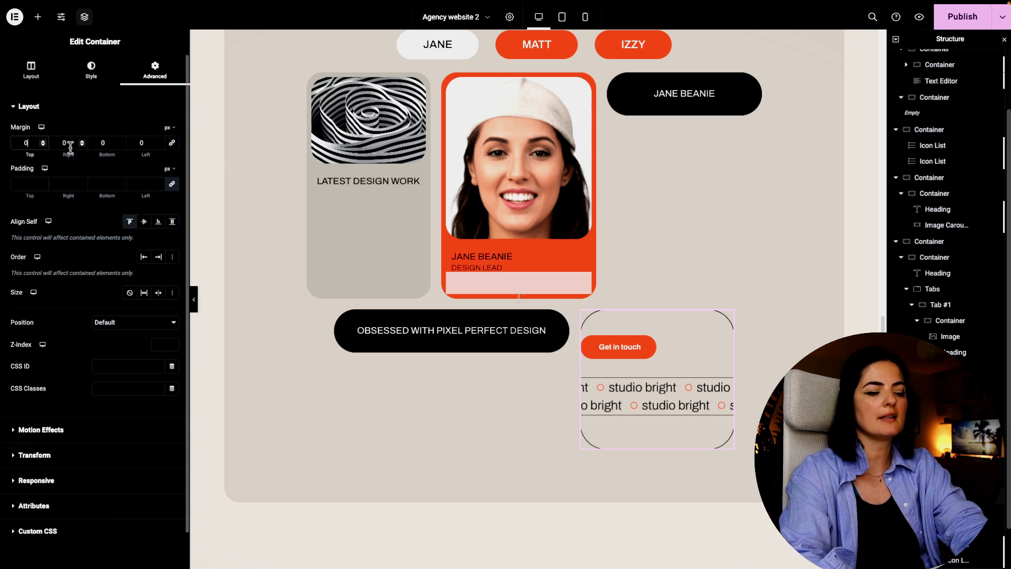
pyautogui.click(29, 142)
pyautogui.write('25')
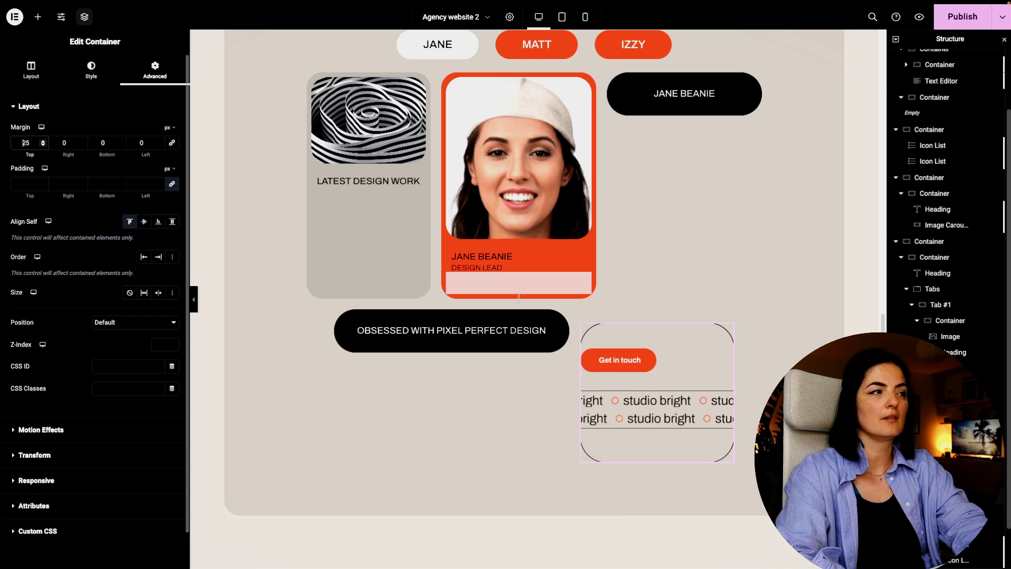
pyautogui.write('3')
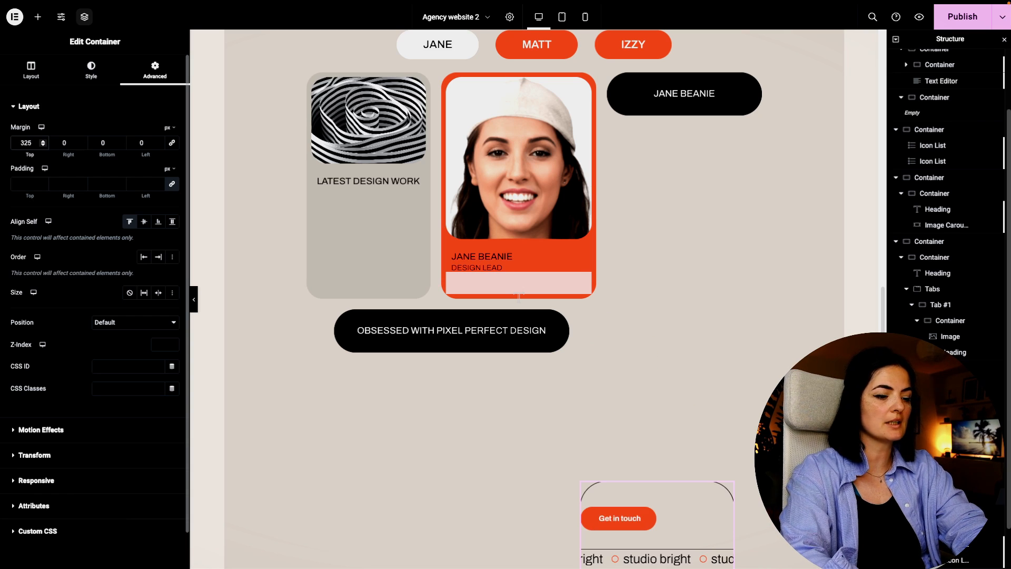
pyautogui.write('-')
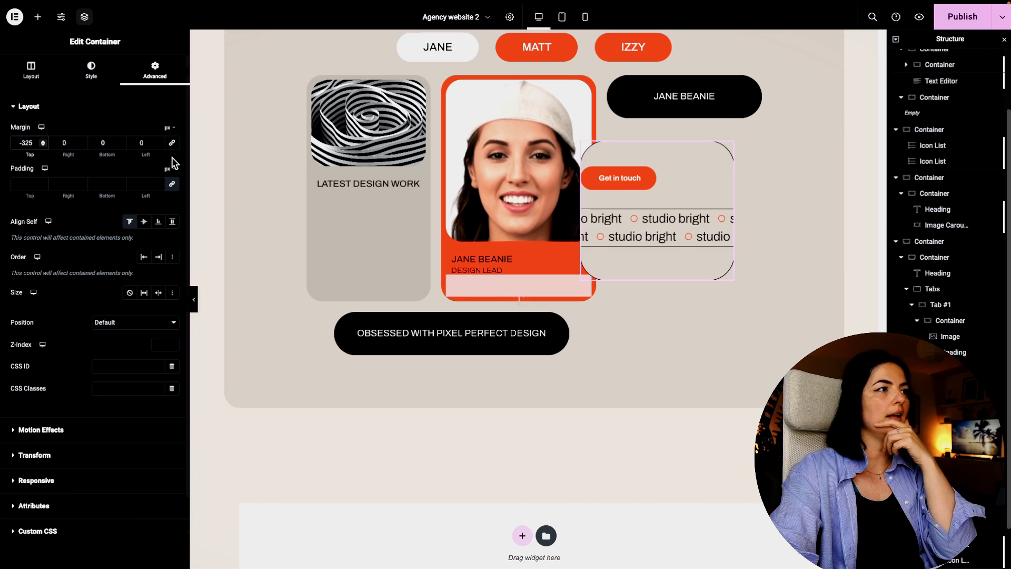
pyautogui.click(142, 143)
pyautogui.write('015')
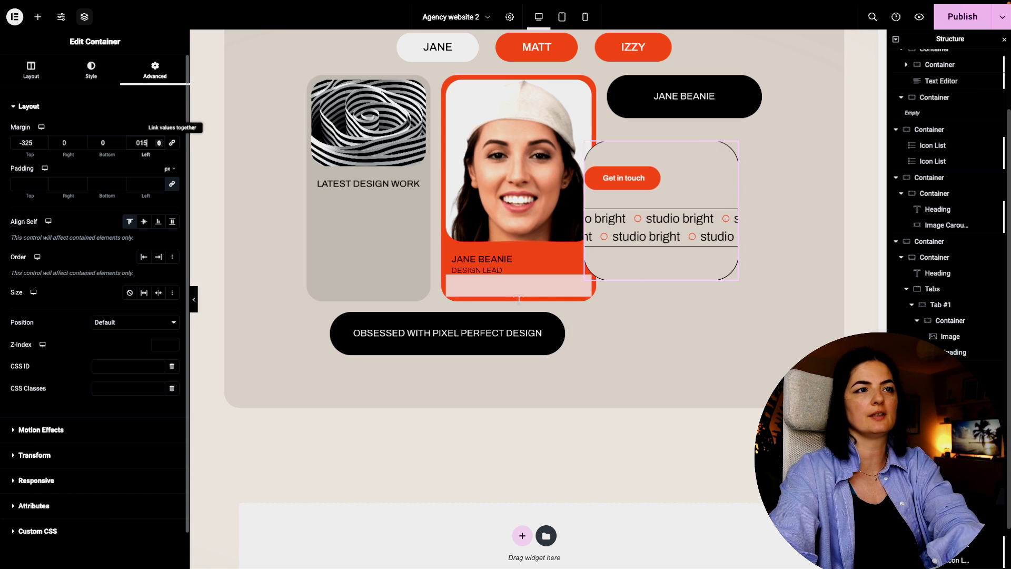
# Give the black name container beside the portrait card a 100 px top margin and preview the section at full width.
pyautogui.click(613, 83)
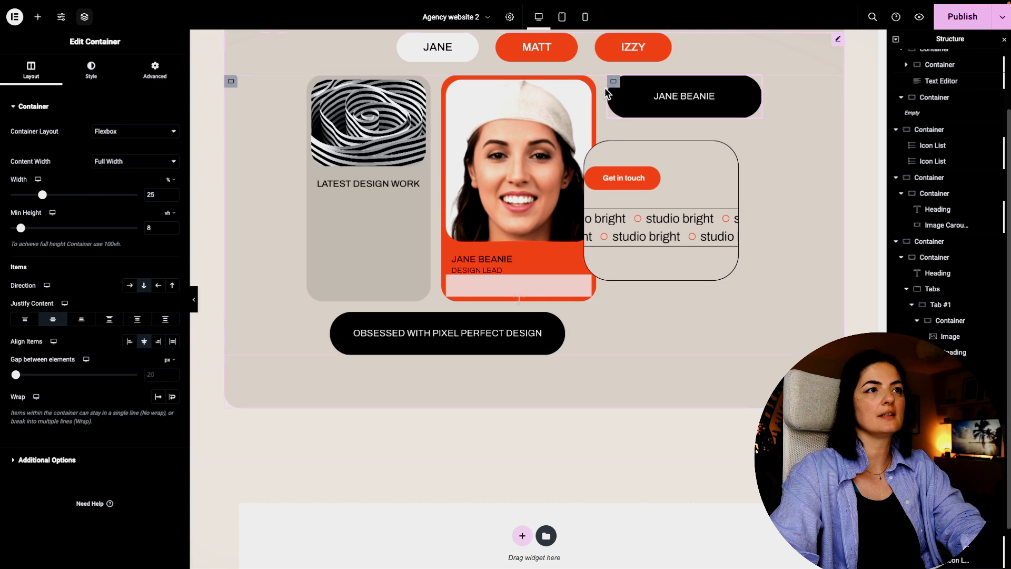
pyautogui.click(155, 70)
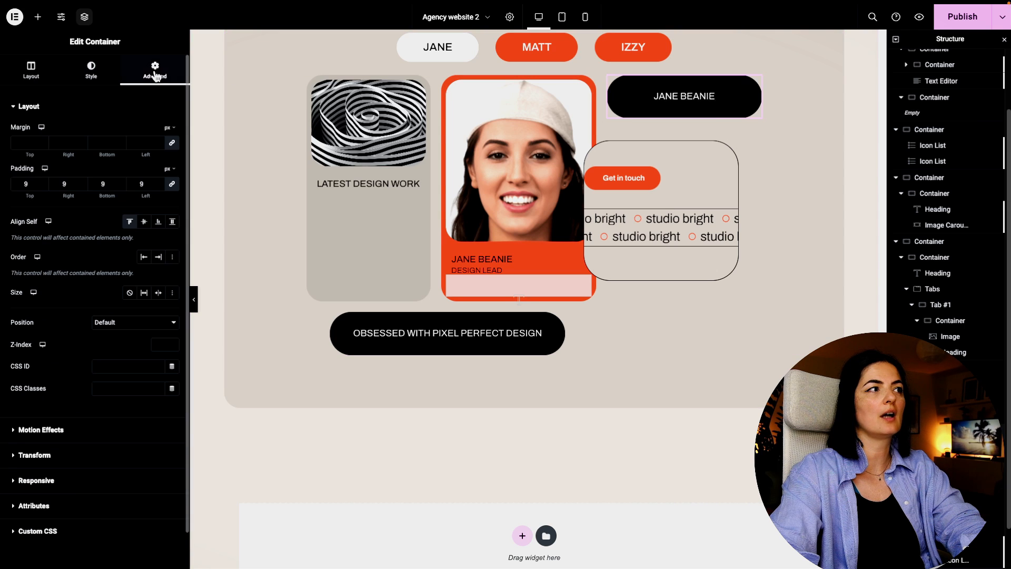
pyautogui.click(26, 143)
pyautogui.write('100')
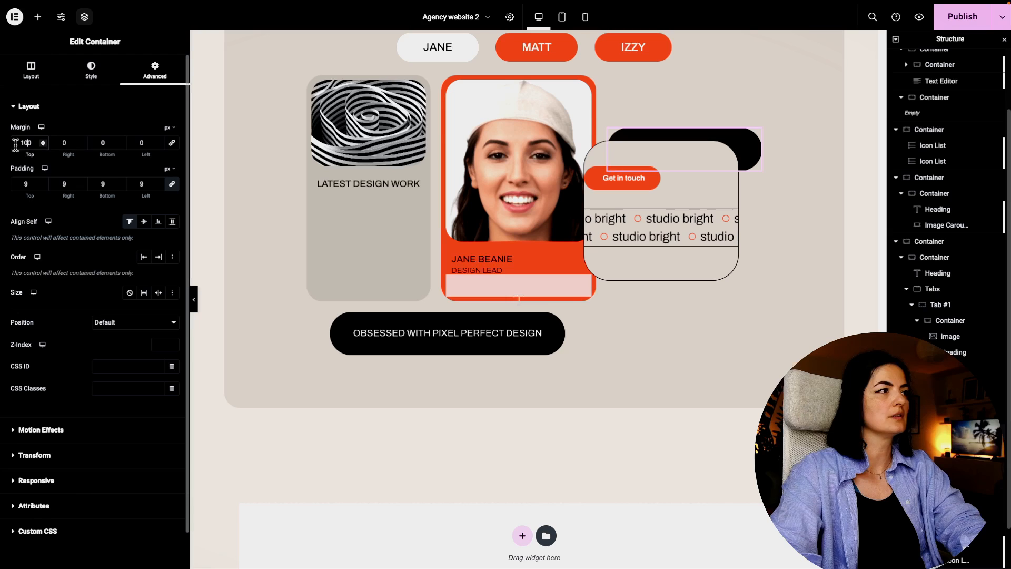
pyautogui.click(194, 299)
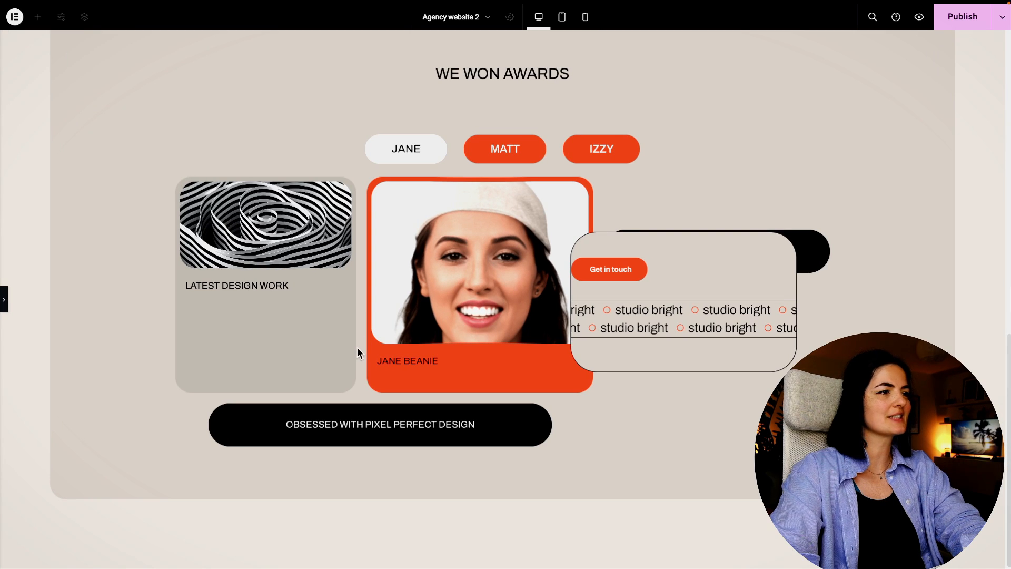
pyautogui.click(4, 299)
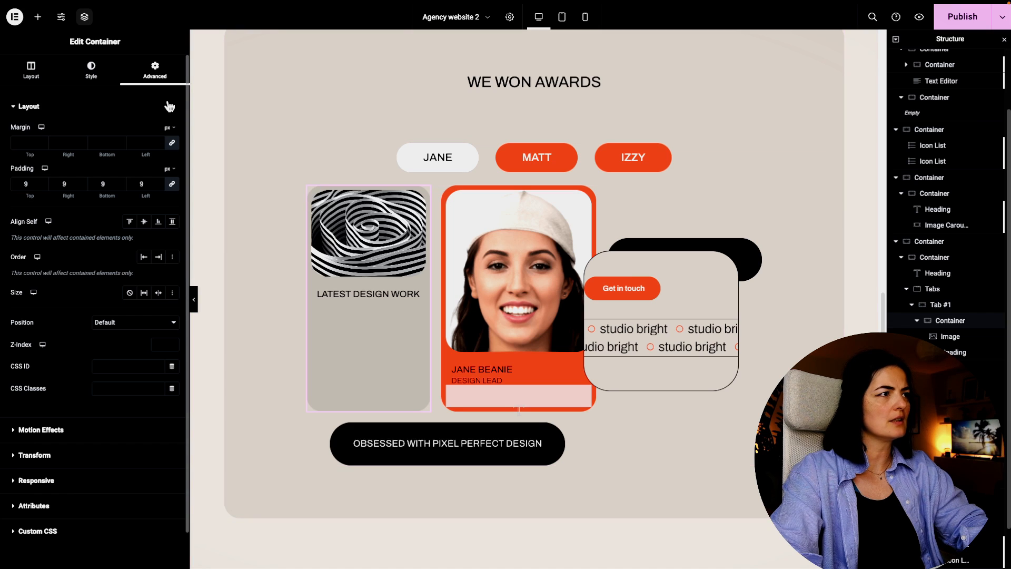
# Align the "Latest design work" container to the center of its row and preview the section at full width.
pyautogui.click(129, 221)
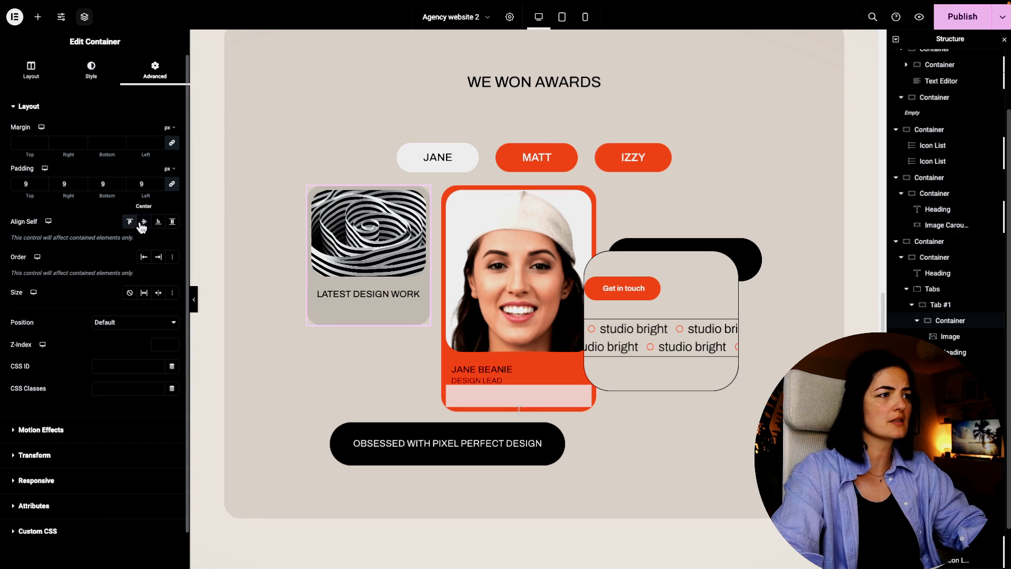
pyautogui.click(143, 223)
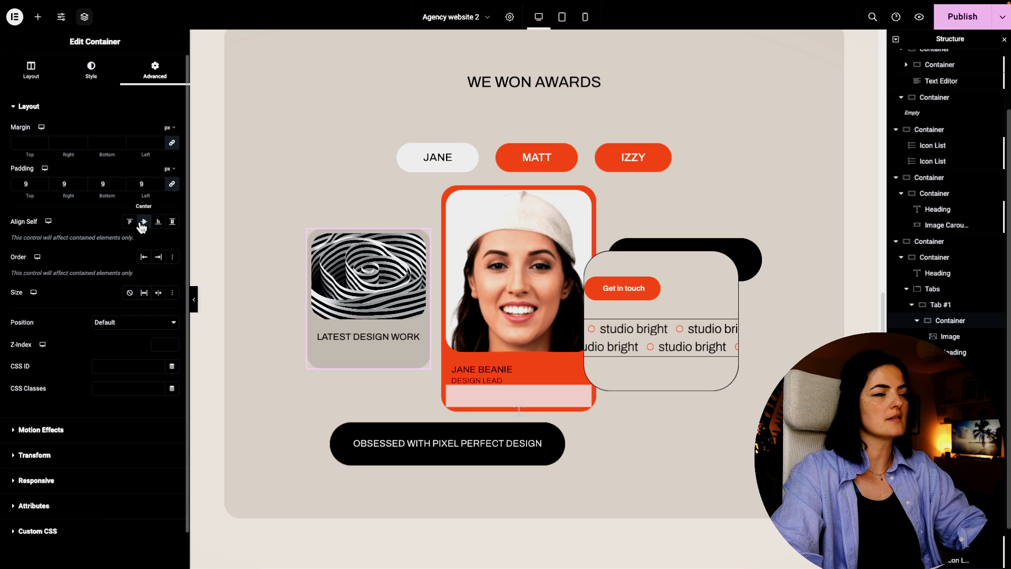
pyautogui.click(132, 225)
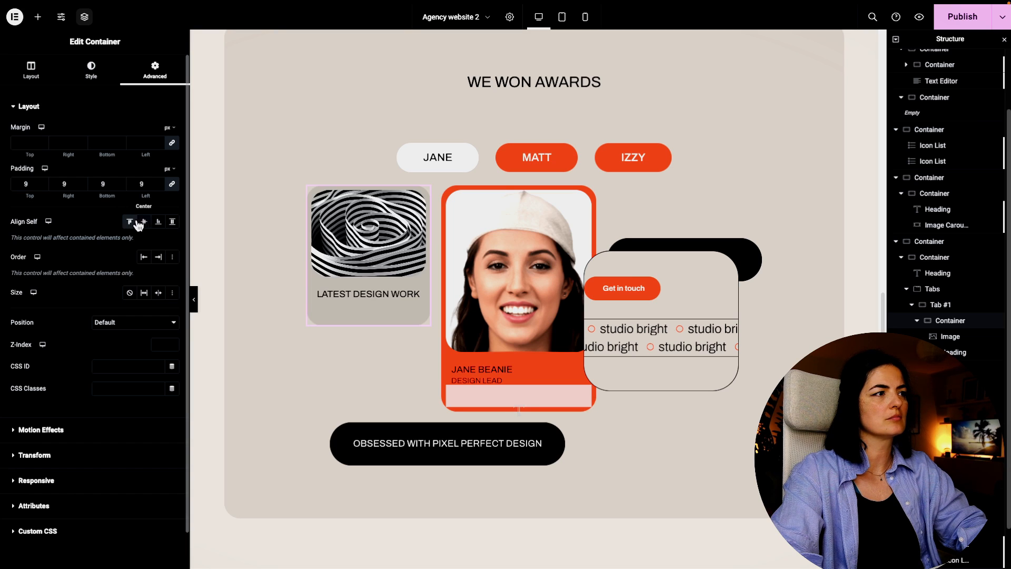
pyautogui.click(134, 228)
pyautogui.click(144, 224)
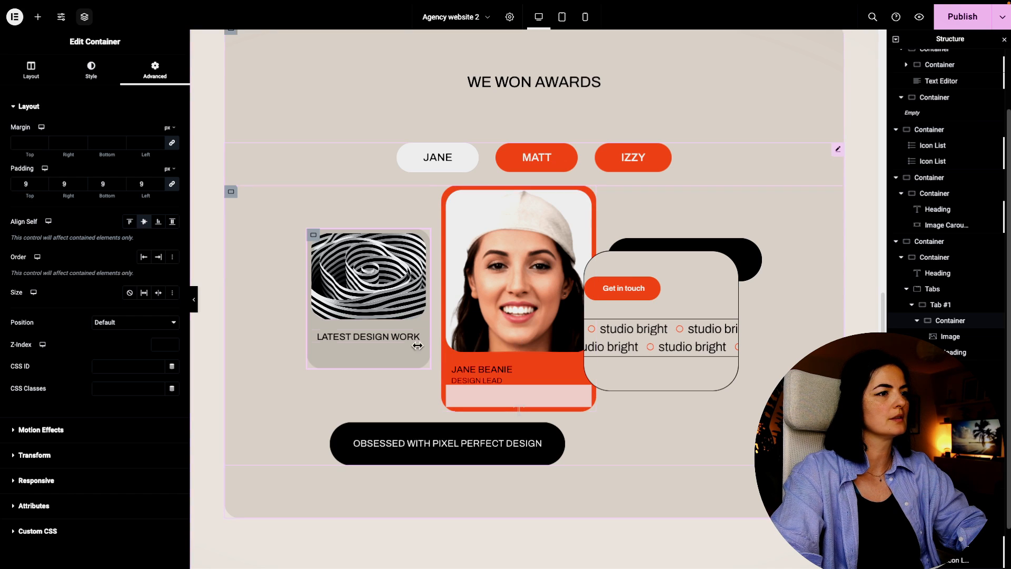
pyautogui.click(194, 303)
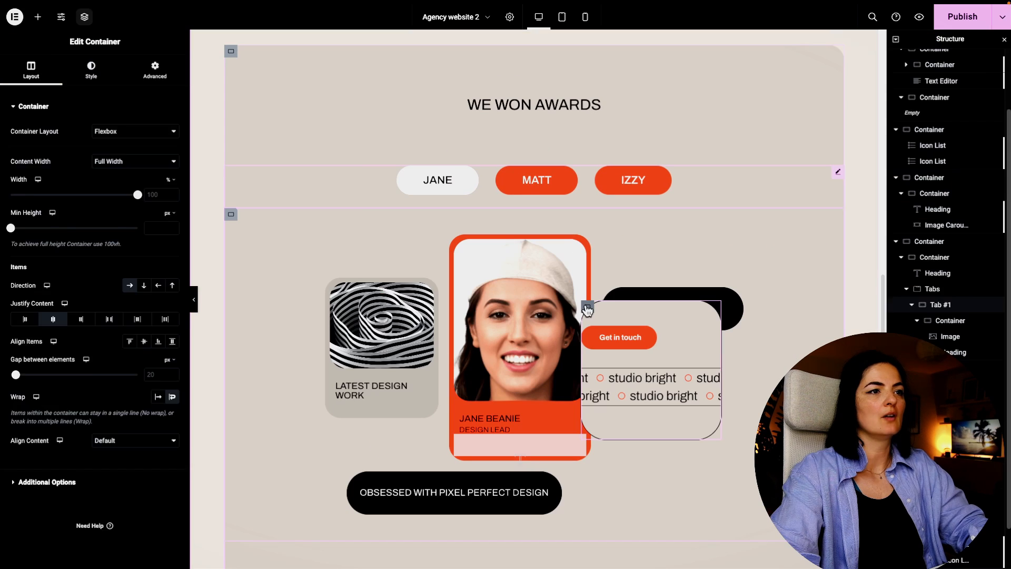
# Set the "Get in touch" container's left margin to 100 px.
pyautogui.click(587, 308)
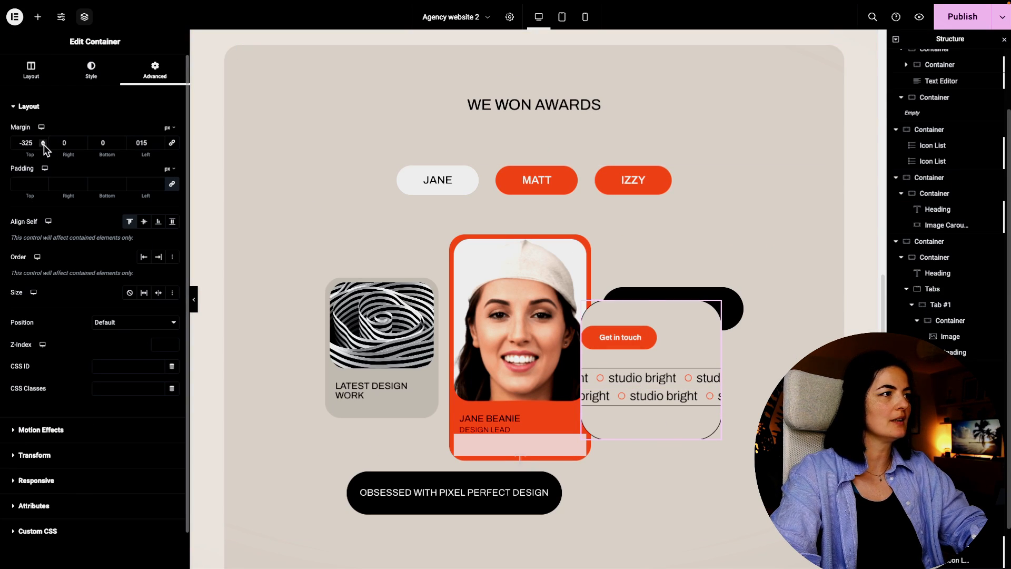
pyautogui.click(159, 147)
pyautogui.click(159, 146)
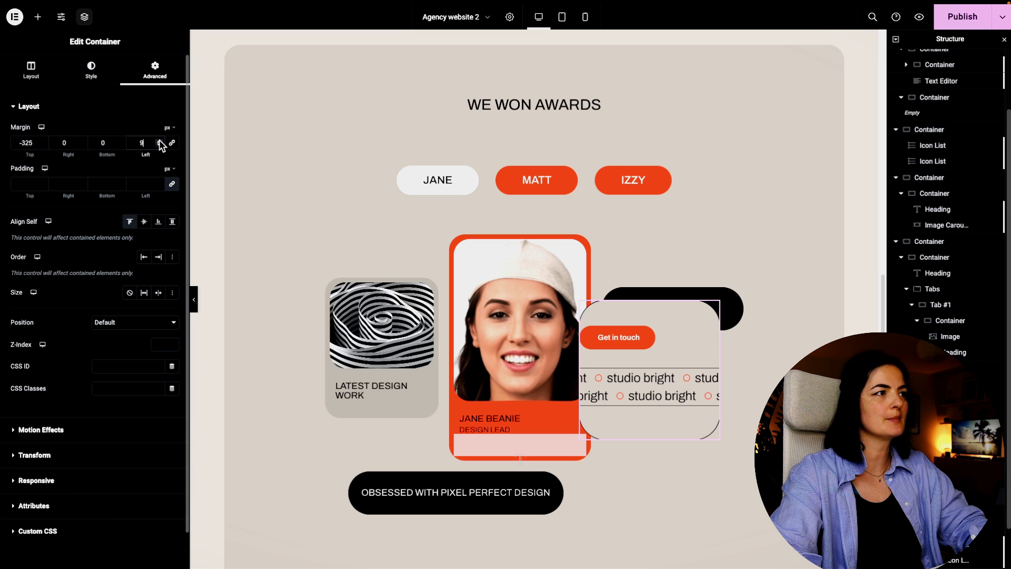
pyautogui.click(160, 141)
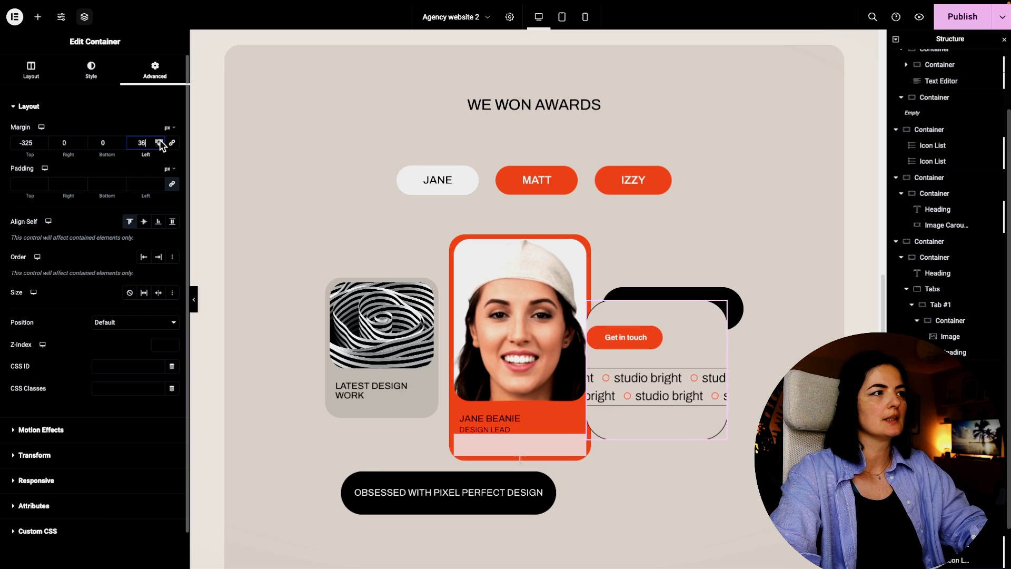
pyautogui.moveTo(159, 141); pyautogui.dragTo(160, 141)
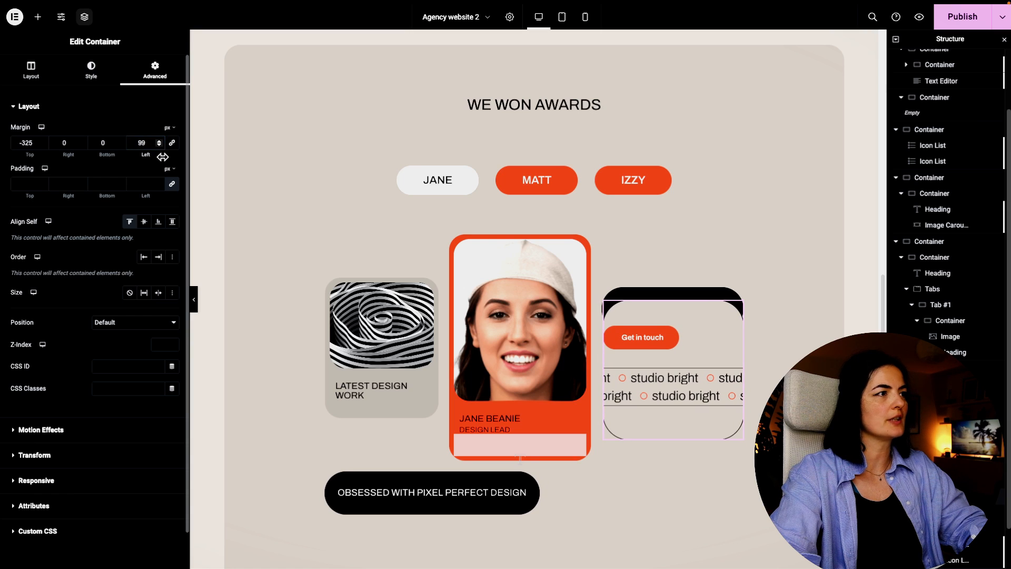
pyautogui.click(159, 141)
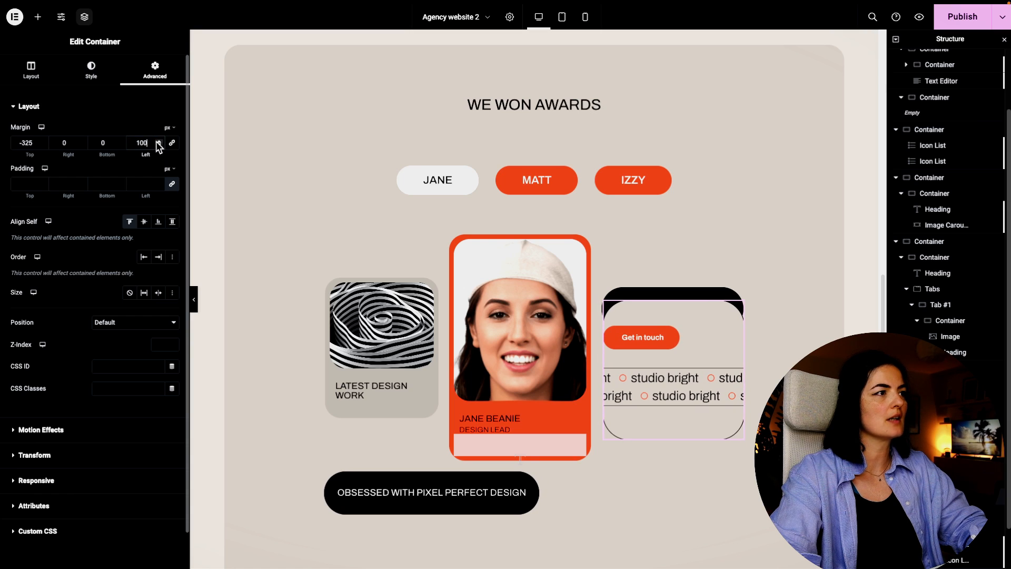
# Set the "Get in touch" container's top margin to -227 px and preview the section at full width.
pyautogui.click(44, 144)
pyautogui.click(193, 299)
pyautogui.click(5, 298)
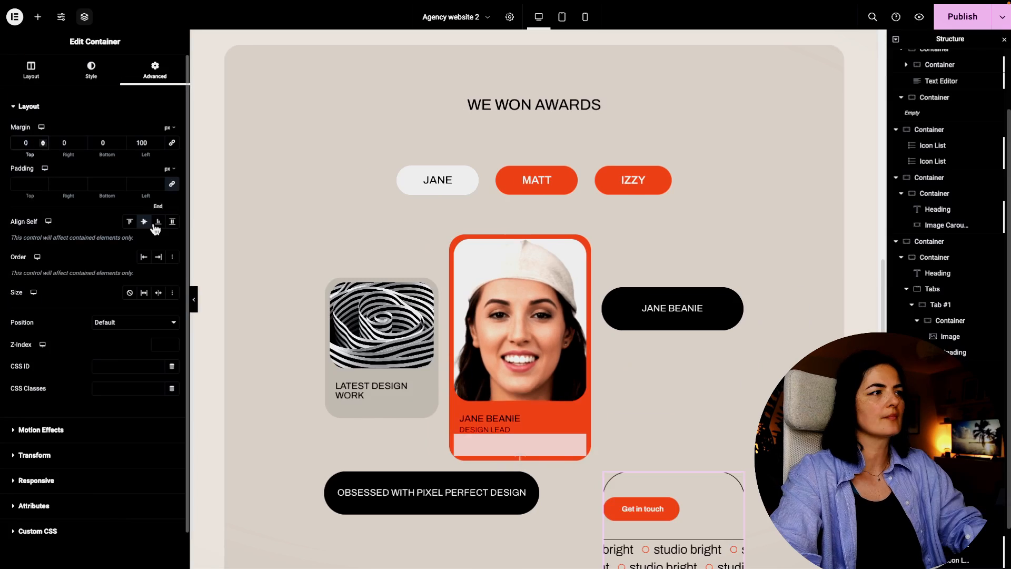
pyautogui.click(172, 221)
pyautogui.write('100')
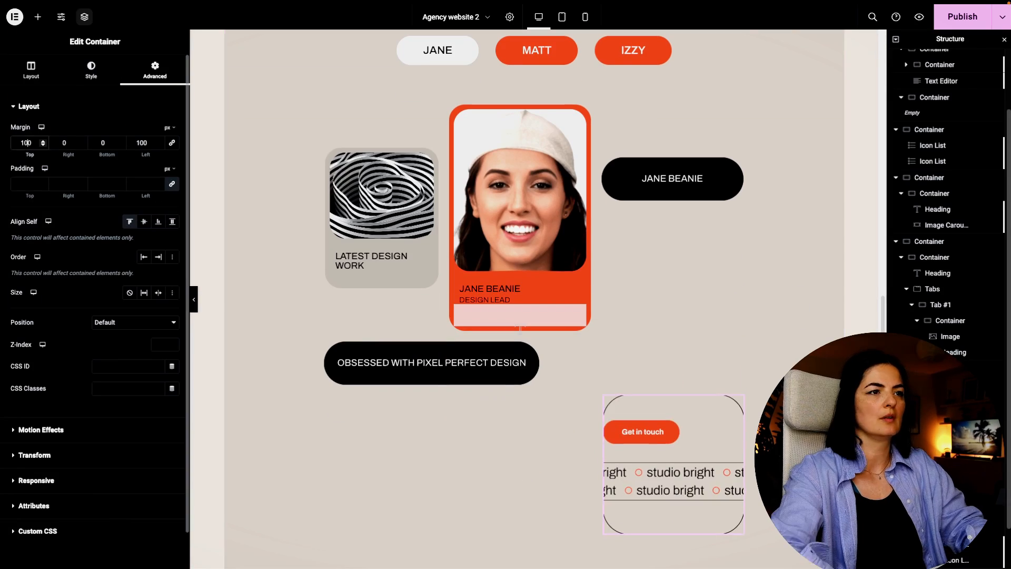
pyautogui.click(18, 143)
pyautogui.write('-')
pyautogui.moveTo(44, 145); pyautogui.dragTo(44, 144)
pyautogui.click(194, 299)
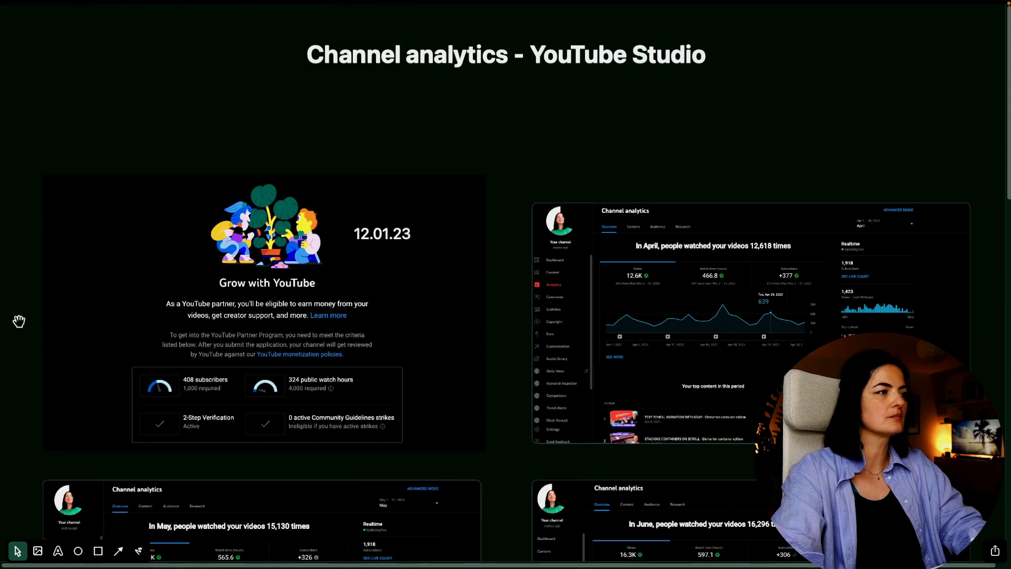
pyautogui.moveTo(160, 141); pyautogui.dragTo(160, 141)
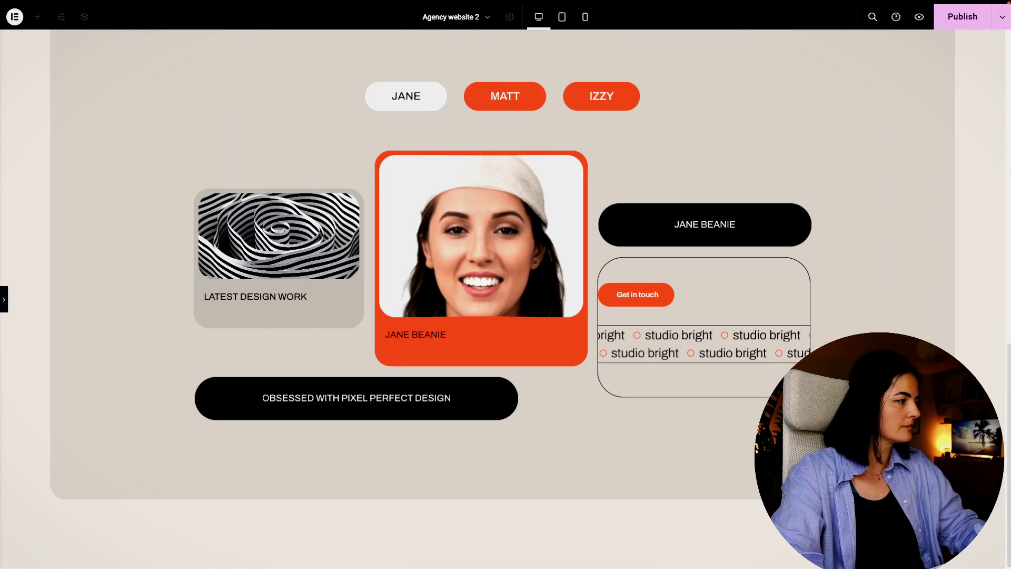
# Set the Tabs widget's padding to 50 px on all sides and preview the section at full width.
pyautogui.click(4, 299)
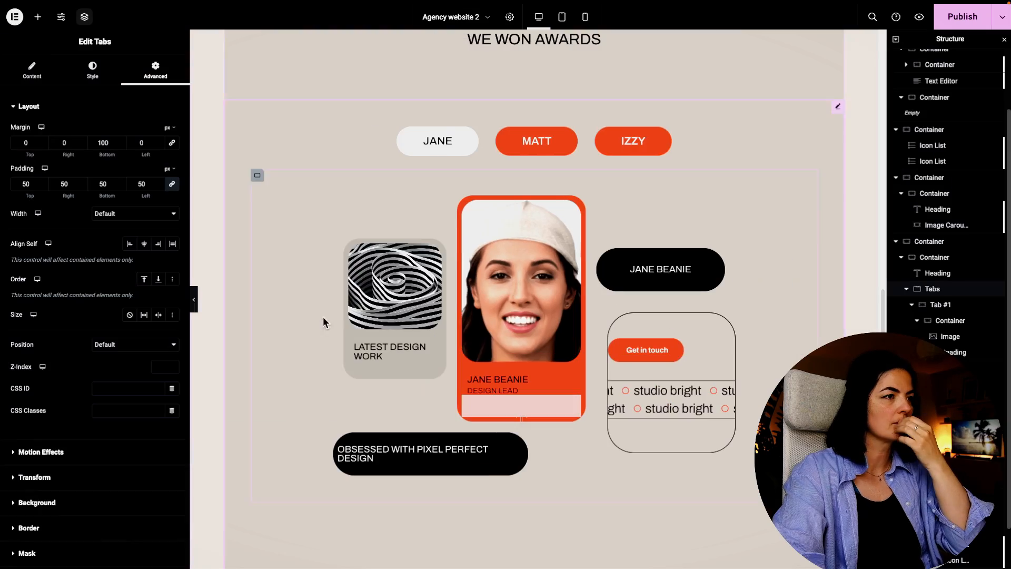
pyautogui.click(194, 300)
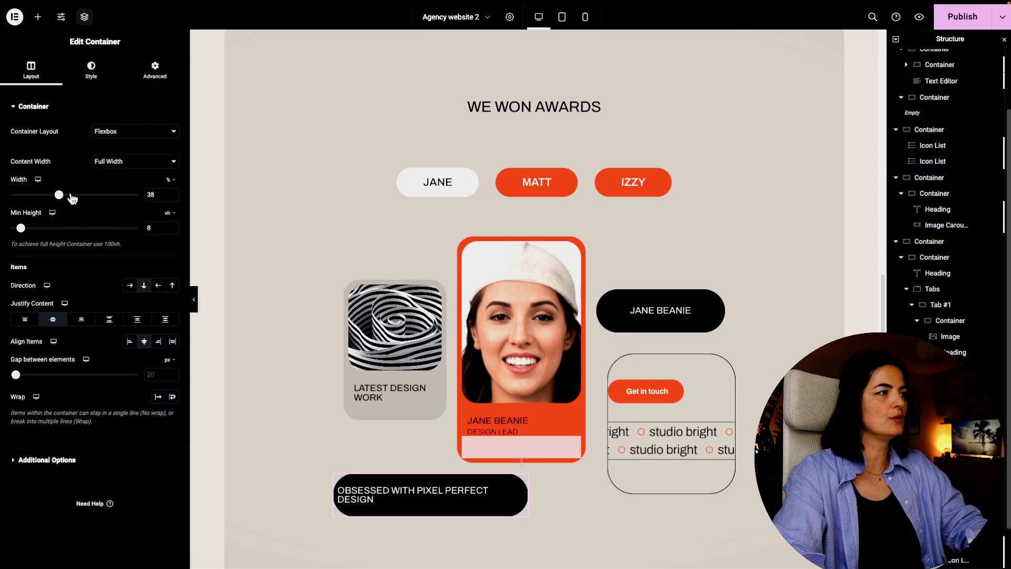
# Set the left margin of the "Obsessed with pixel perfect design" container to 150 px.
pyautogui.click(154, 71)
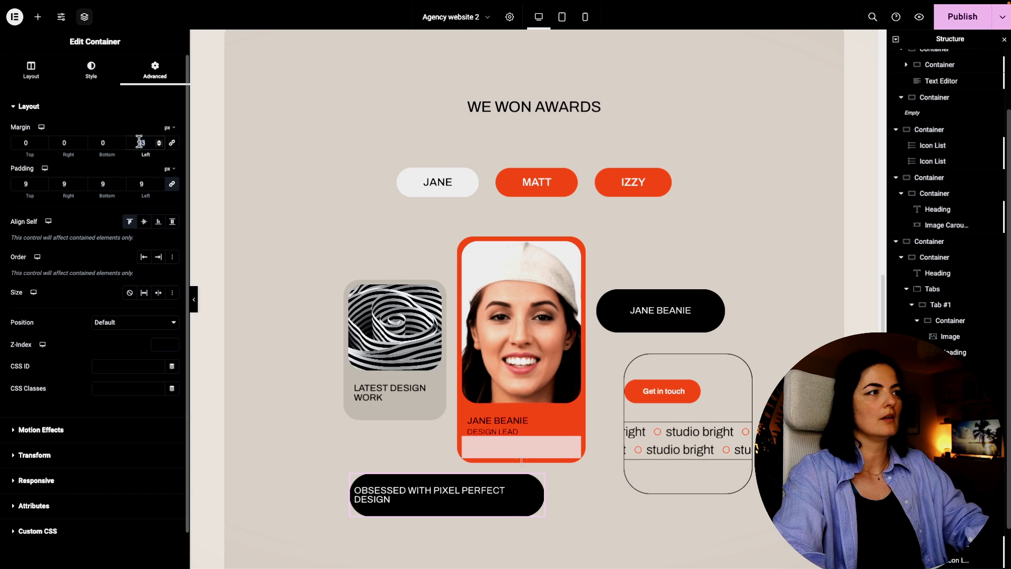
pyautogui.doubleClick(137, 141)
pyautogui.write('150')
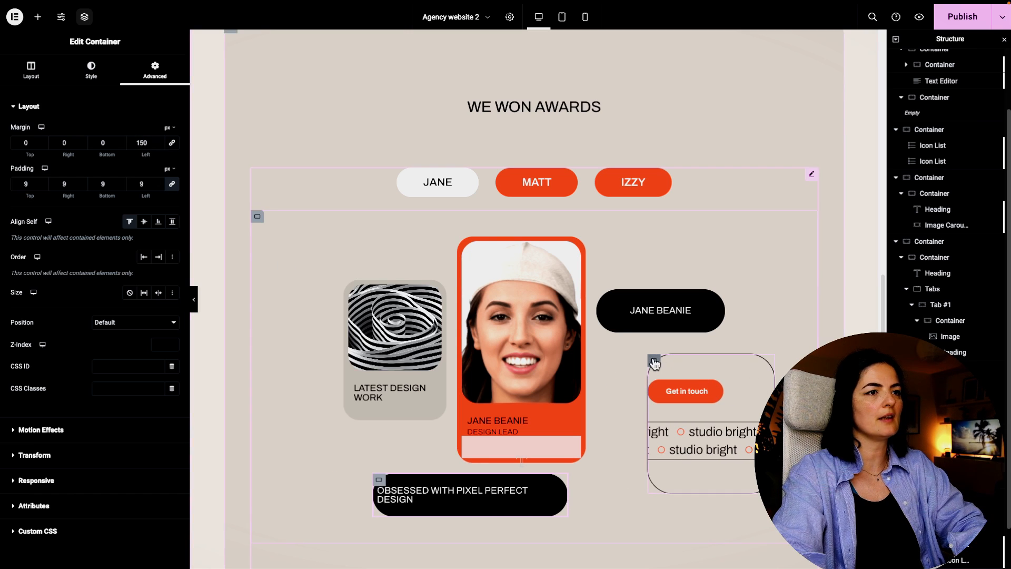
# Set the "Get in touch" container's left margin to 50 px and preview the section at full width.
pyautogui.click(655, 364)
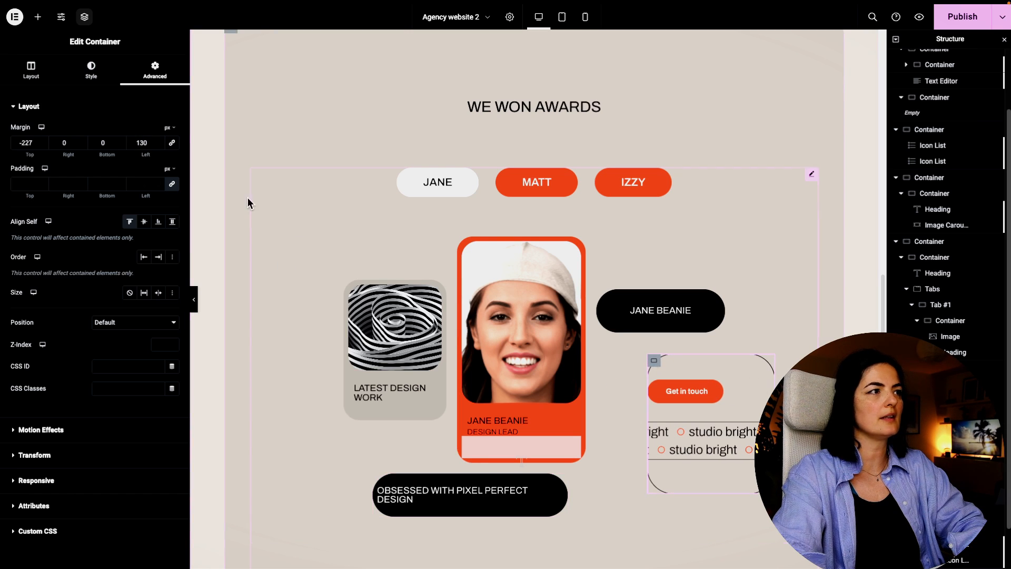
pyautogui.click(159, 145)
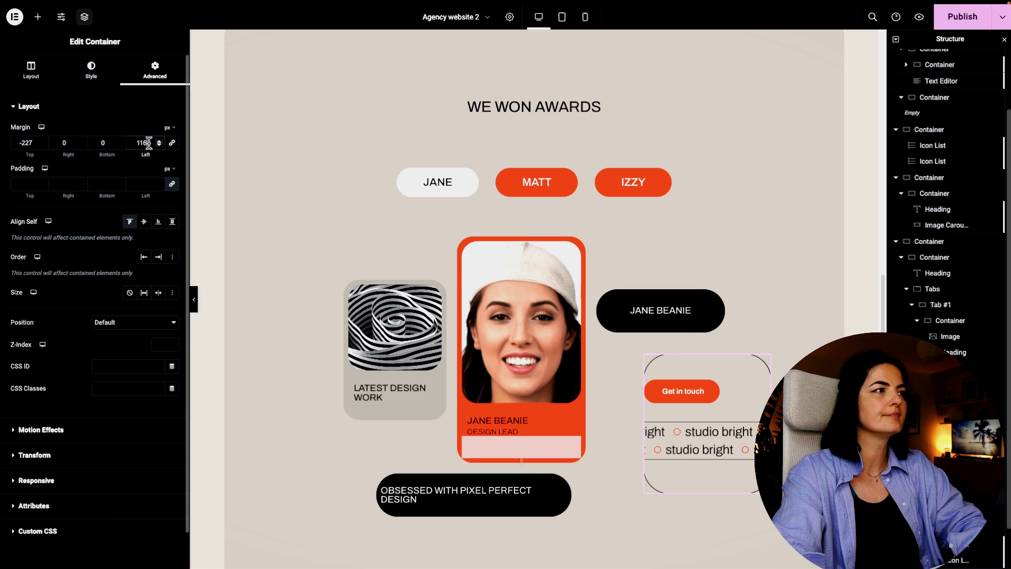
pyautogui.doubleClick(149, 143)
pyautogui.write('050')
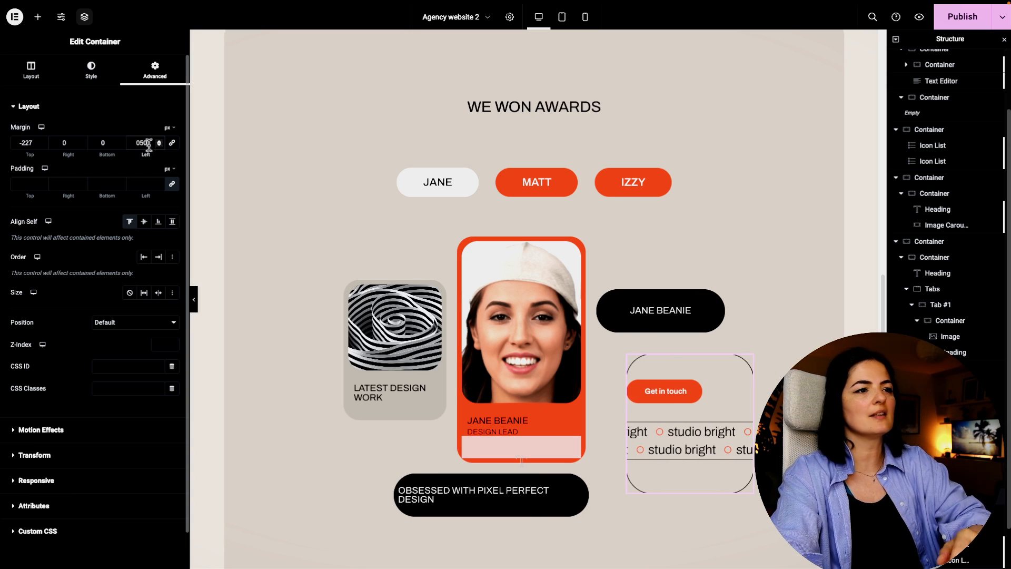
pyautogui.click(193, 299)
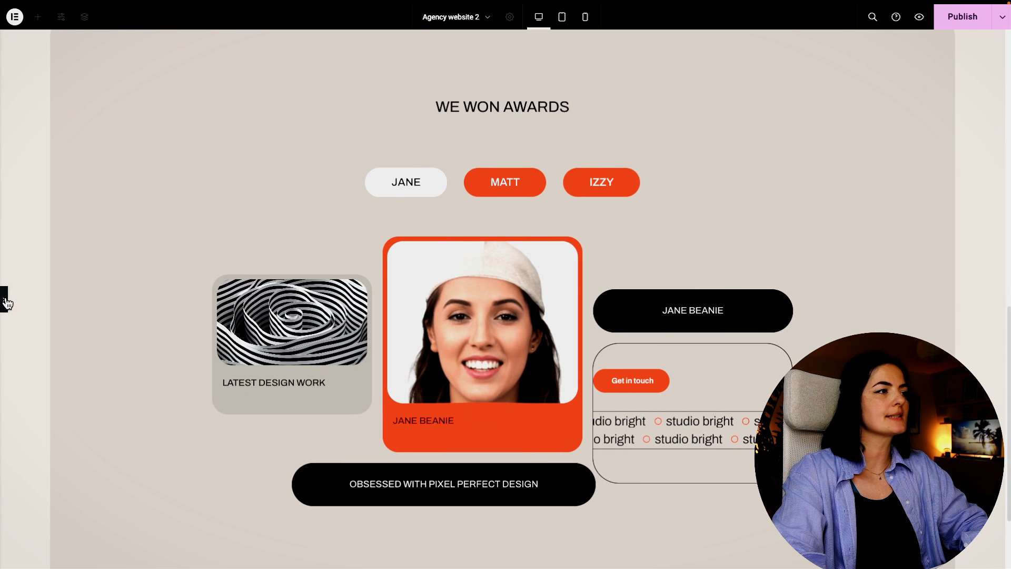
# Increase the left margin of the "Get in touch" container to 50 px and check the section at full width.
pyautogui.click(5, 300)
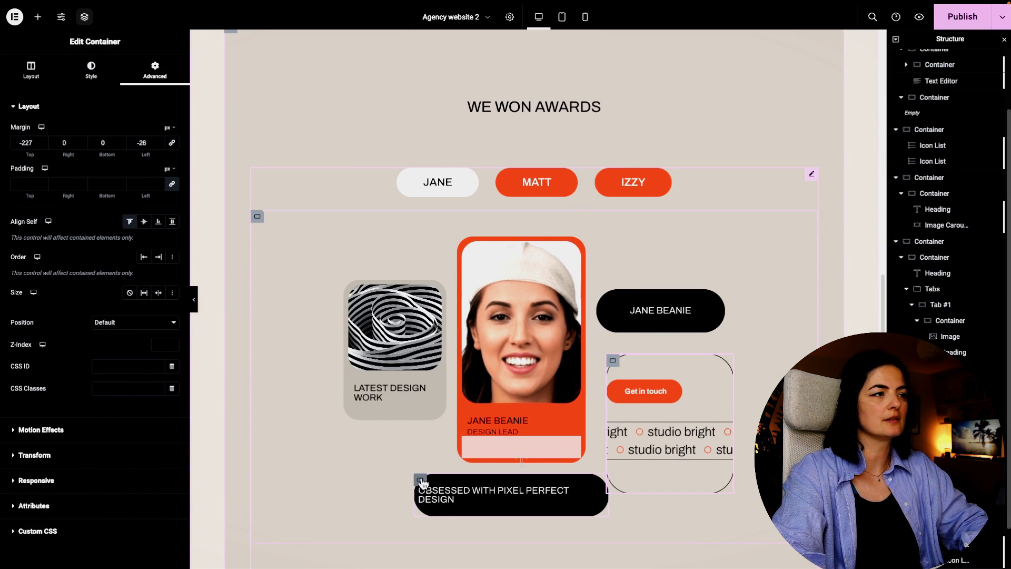
pyautogui.click(420, 480)
pyautogui.click(158, 144)
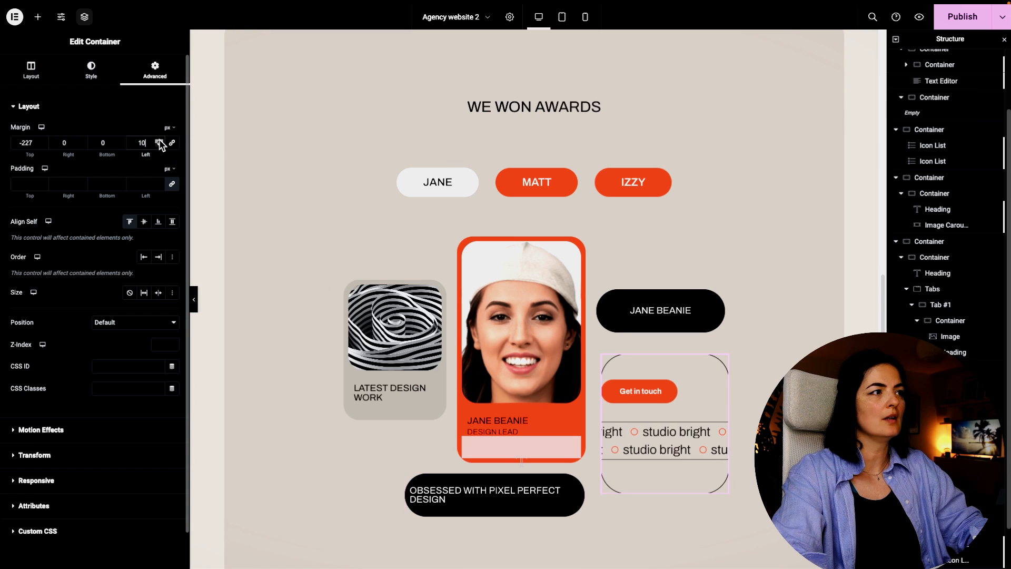
pyautogui.click(194, 299)
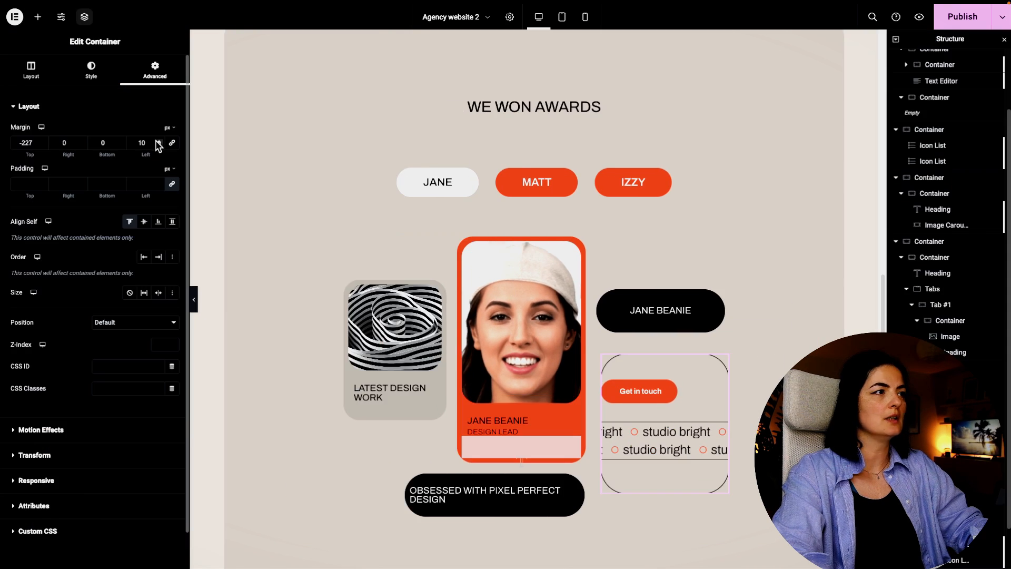
pyautogui.click(157, 140)
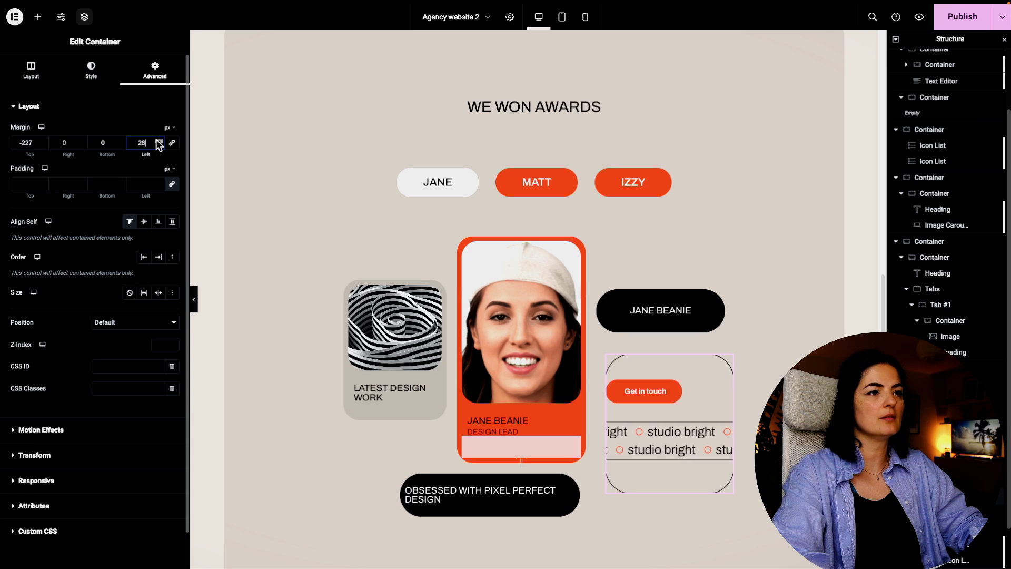
pyautogui.click(157, 140)
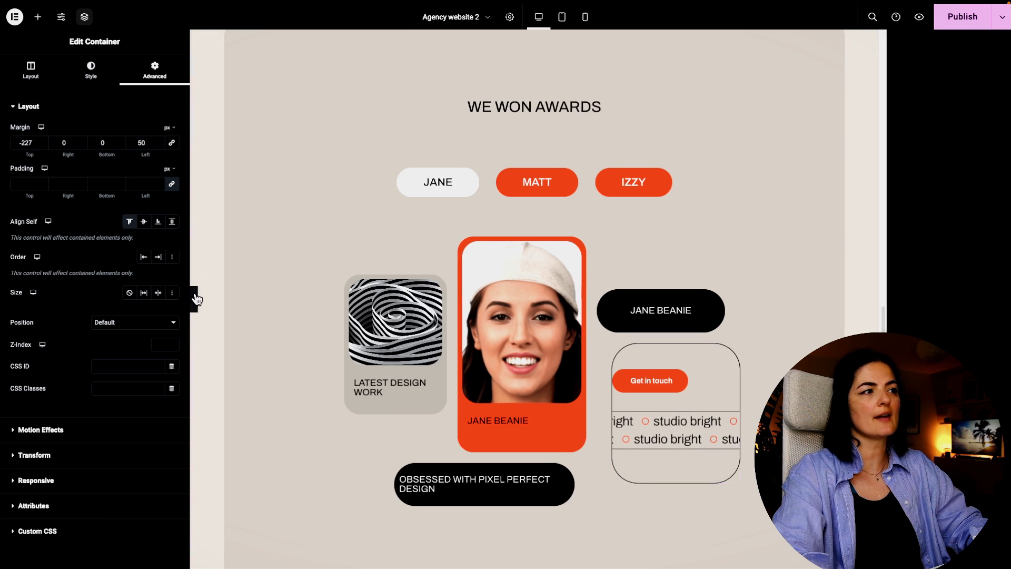
pyautogui.click(195, 298)
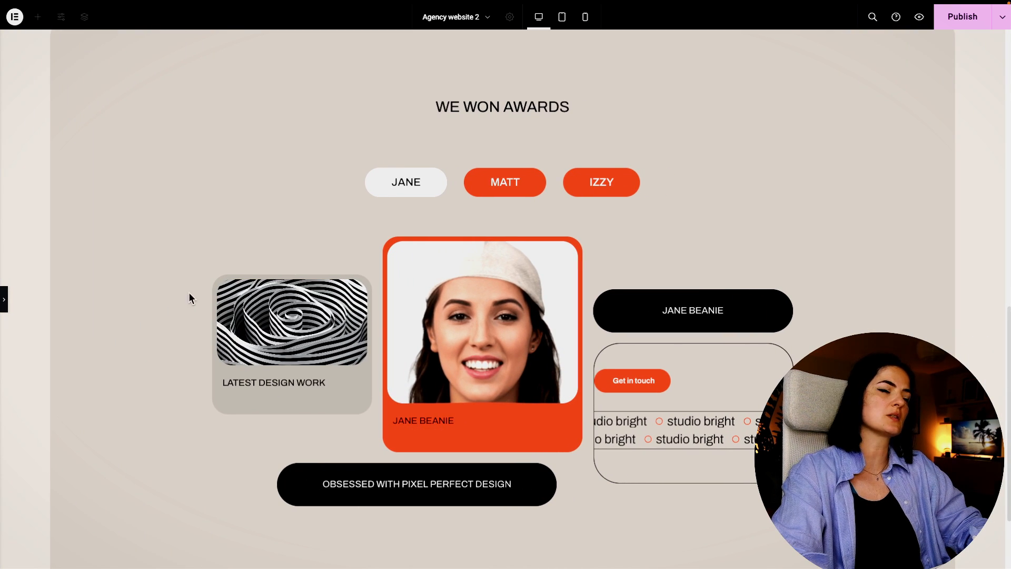
# Align the "Get in touch" button to the start, set its left margin to 15 px and preview the section at full width.
pyautogui.click(4, 299)
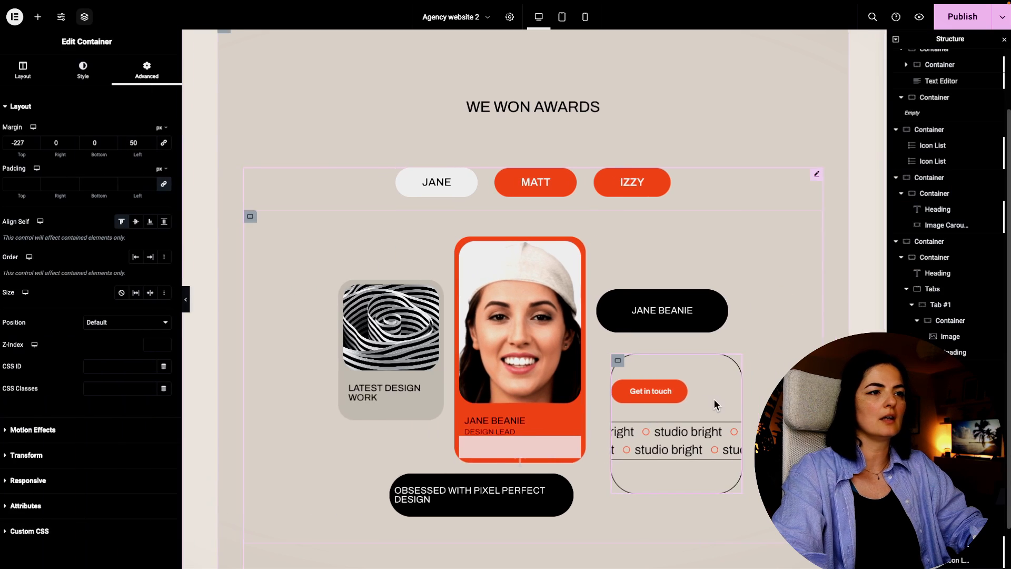
pyautogui.click(675, 391)
pyautogui.click(155, 69)
pyautogui.click(144, 244)
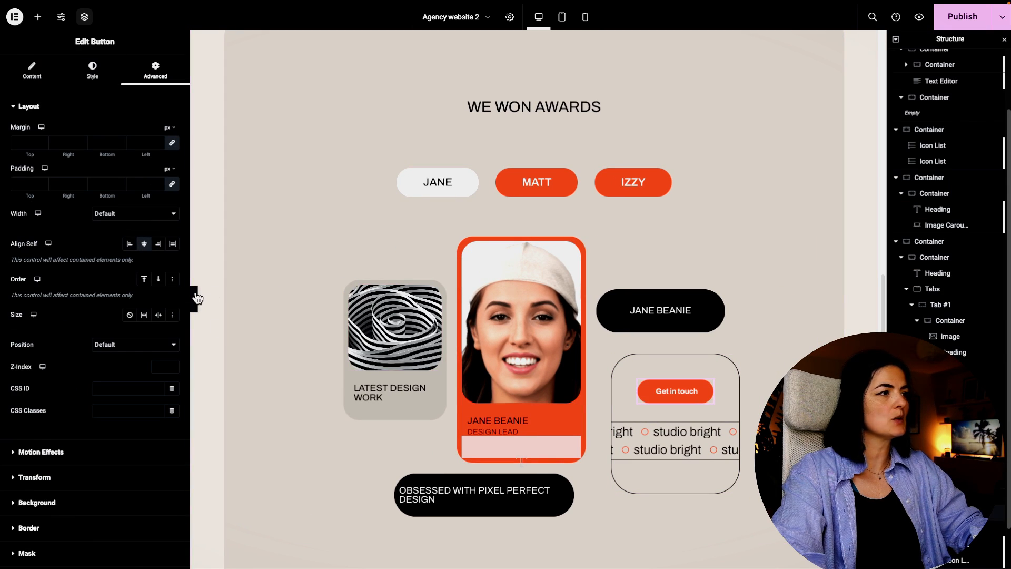
pyautogui.click(129, 244)
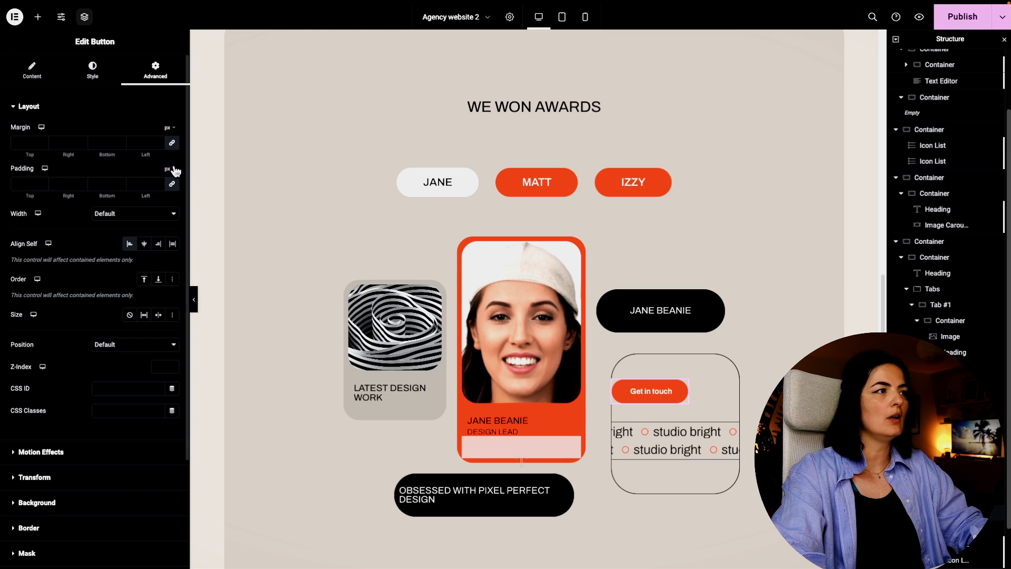
pyautogui.click(140, 146)
pyautogui.write('015')
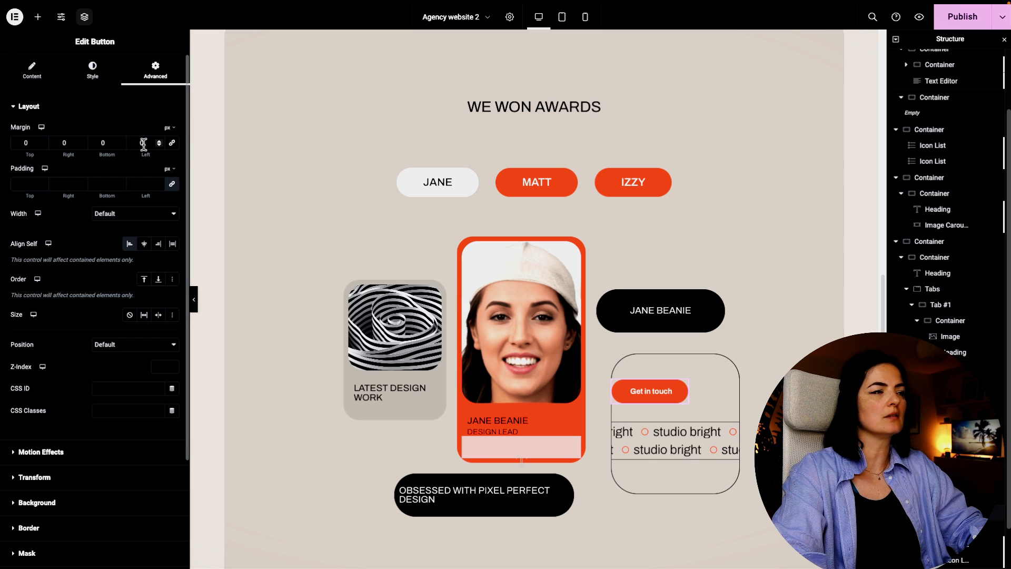
pyautogui.click(194, 299)
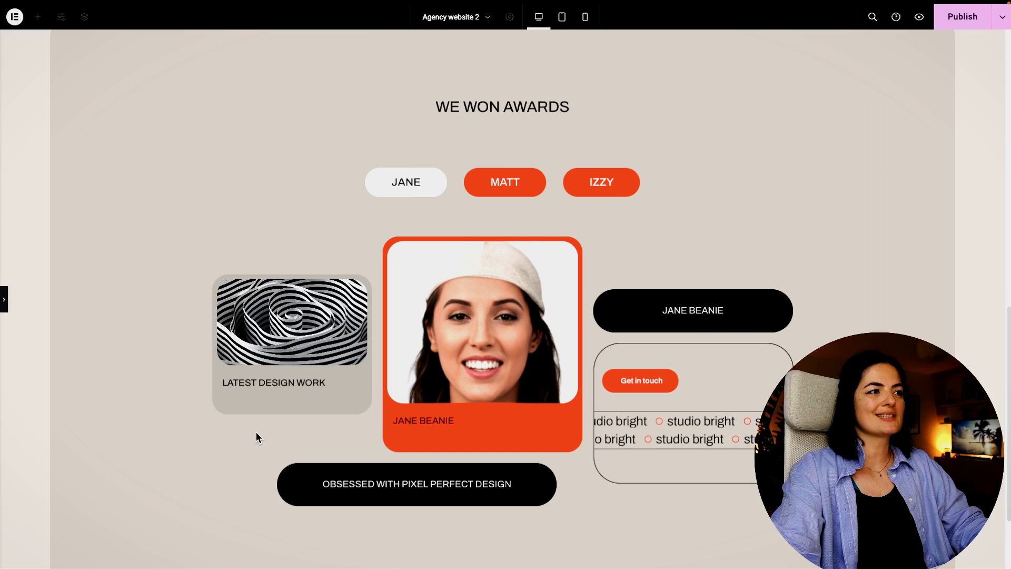
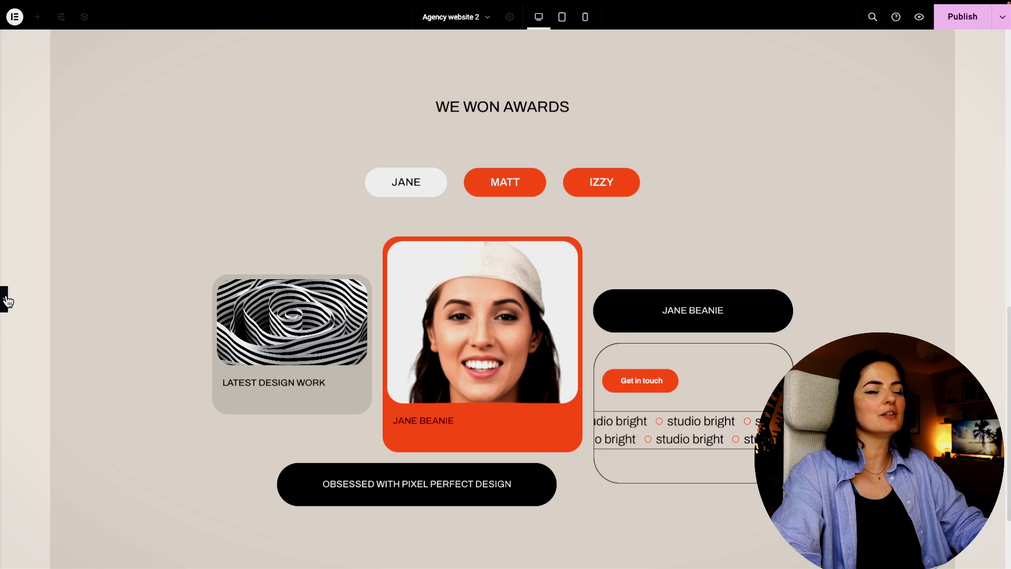
# Examine the layout settings of the first tab's main container.
pyautogui.click(7, 301)
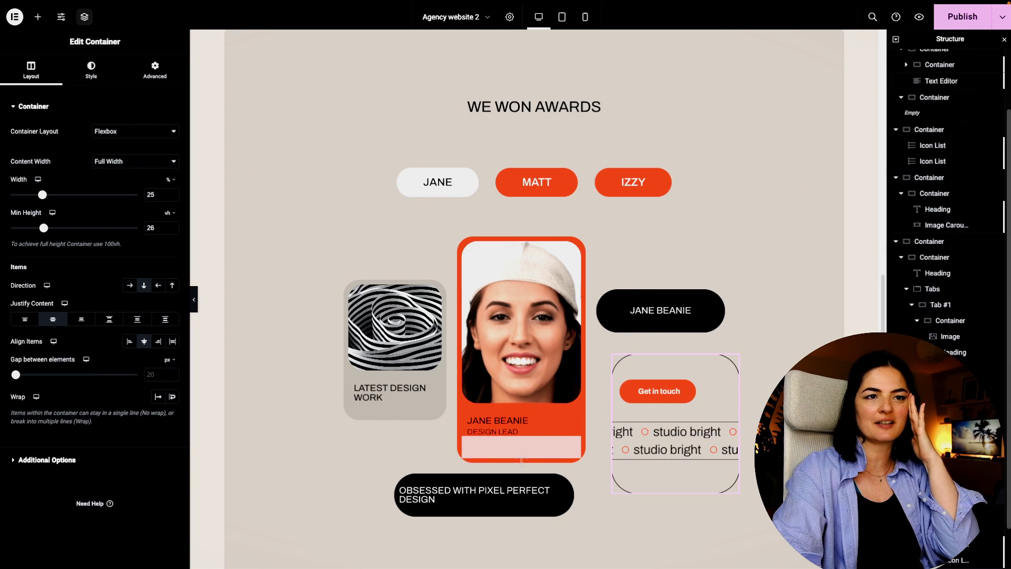
pyautogui.rightClick(933, 303)
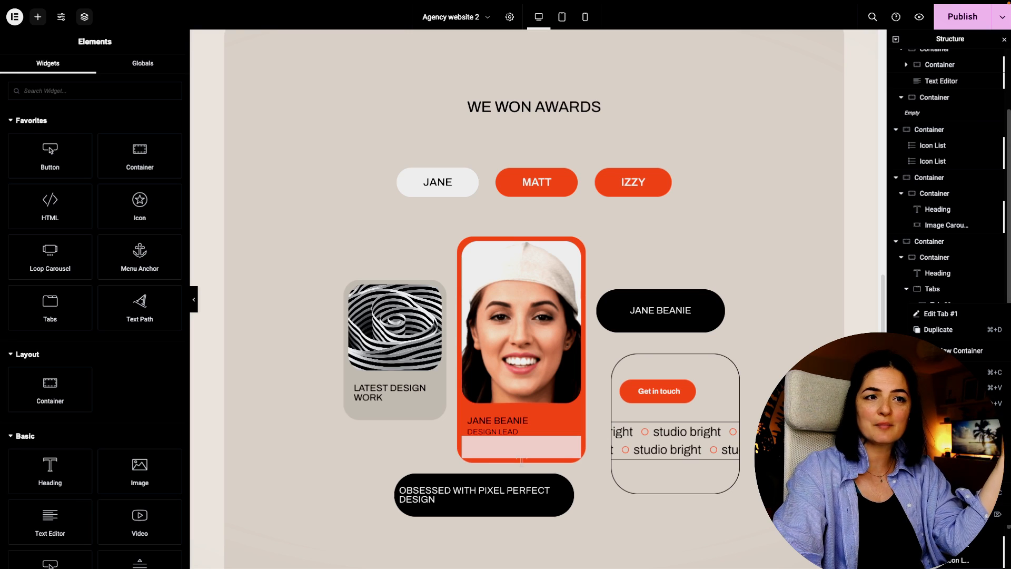
pyautogui.click(790, 411)
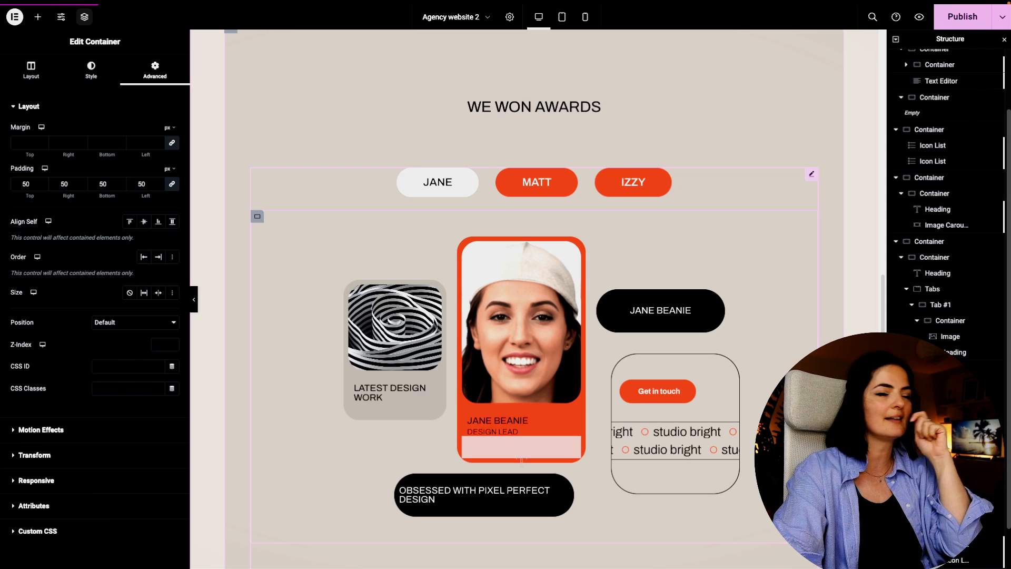
pyautogui.rightClick(257, 218)
pyautogui.click(263, 202)
pyautogui.click(260, 219)
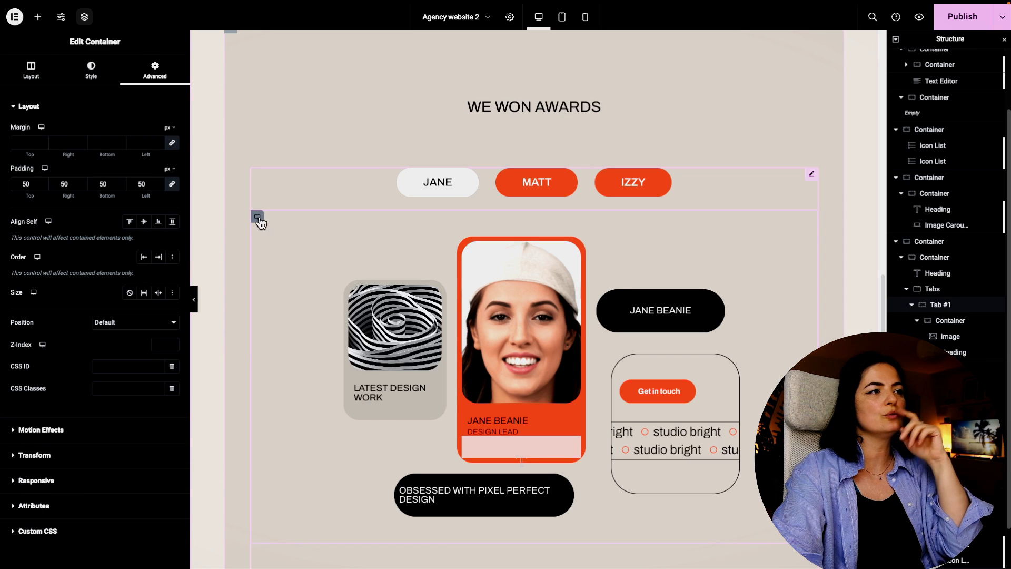
pyautogui.click(25, 78)
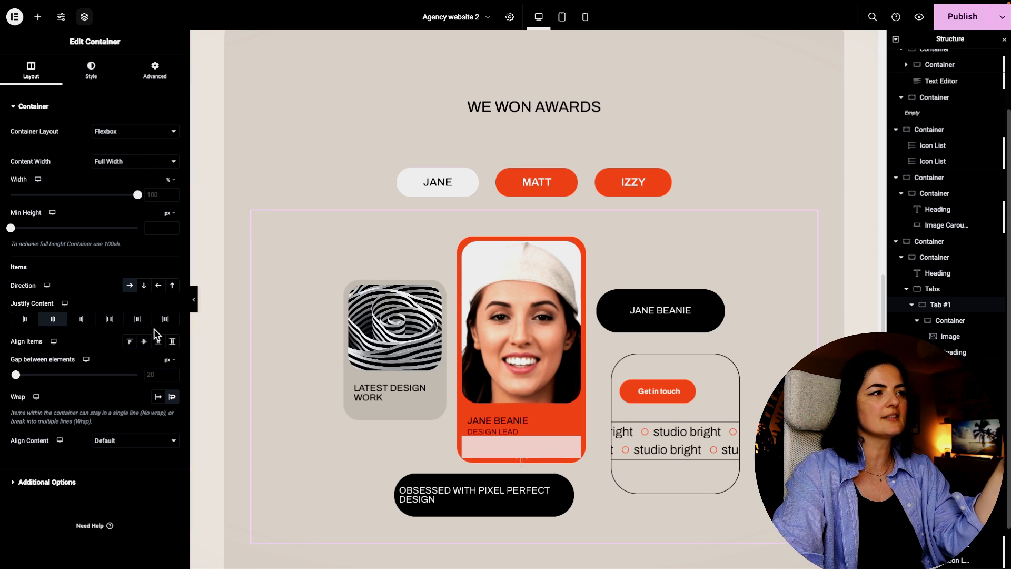
# Set the second tab's container to wrap with centered justification and item alignment, and compare it with the first tab's container.
pyautogui.click(536, 187)
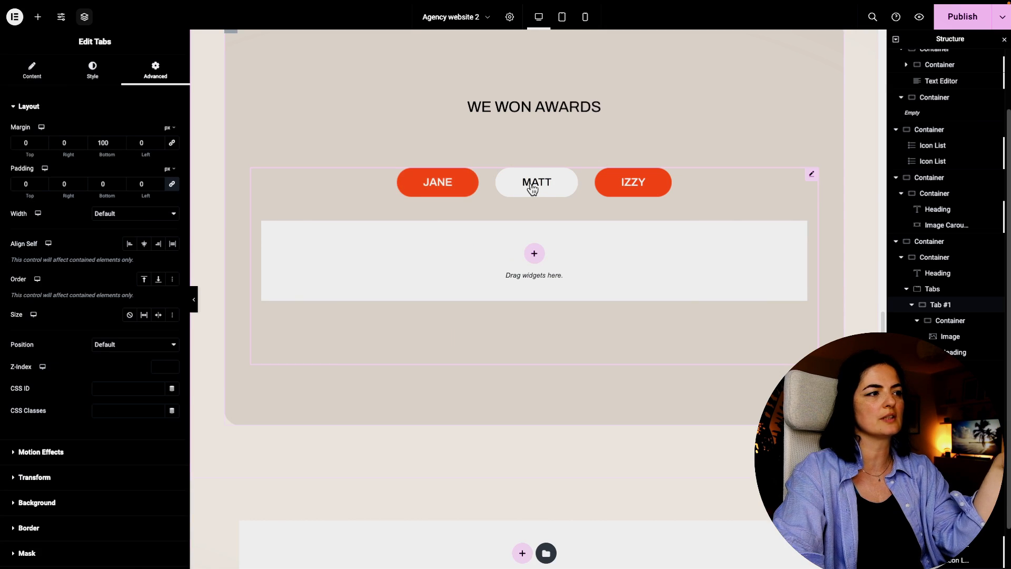
pyautogui.click(257, 217)
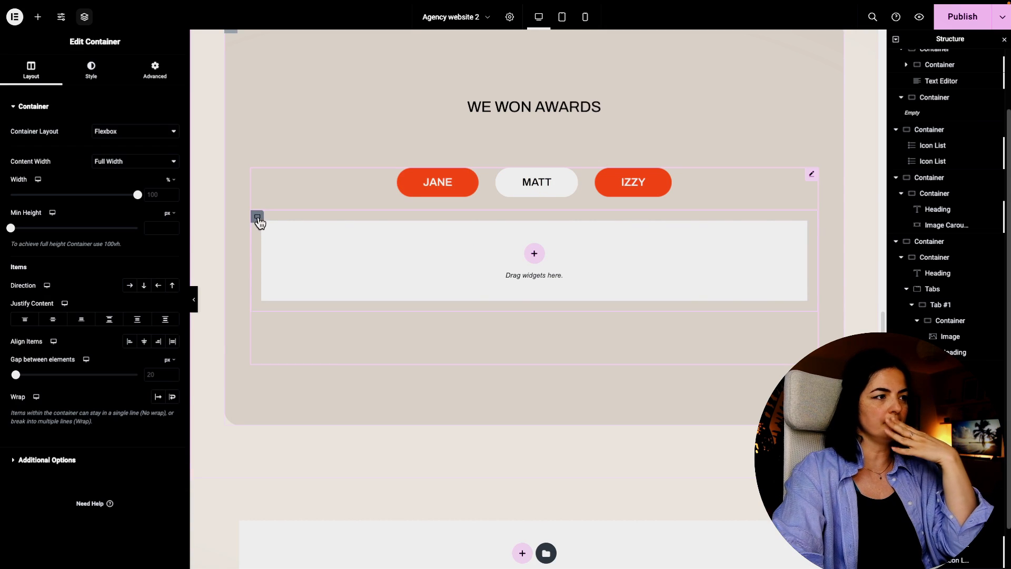
pyautogui.click(172, 398)
pyautogui.click(53, 319)
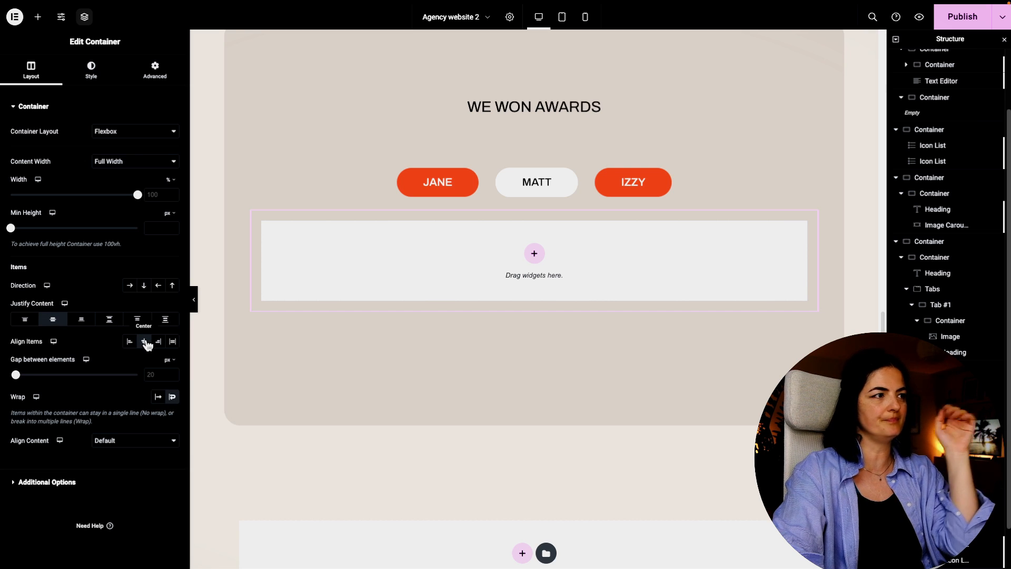
pyautogui.click(457, 184)
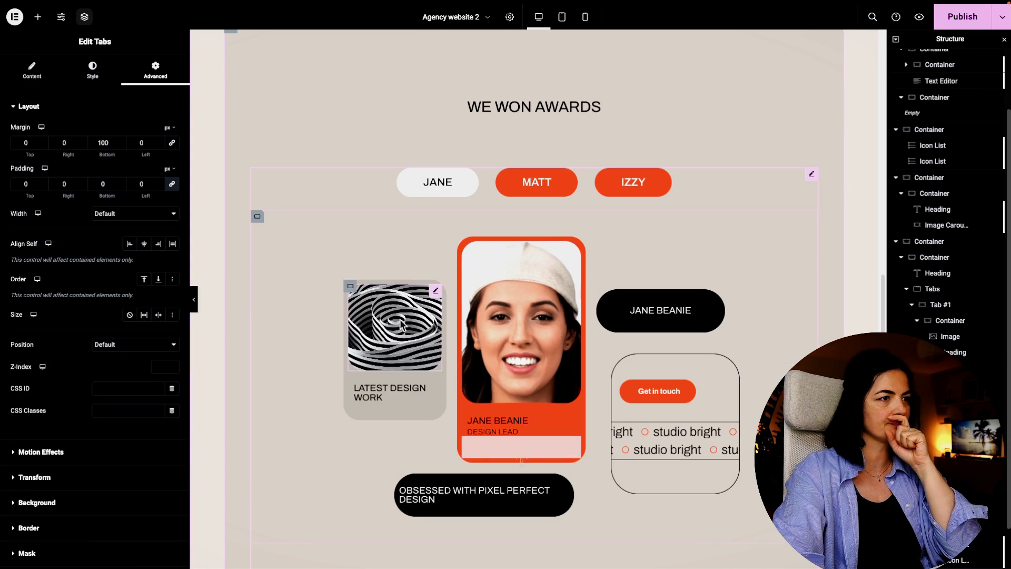
pyautogui.click(257, 218)
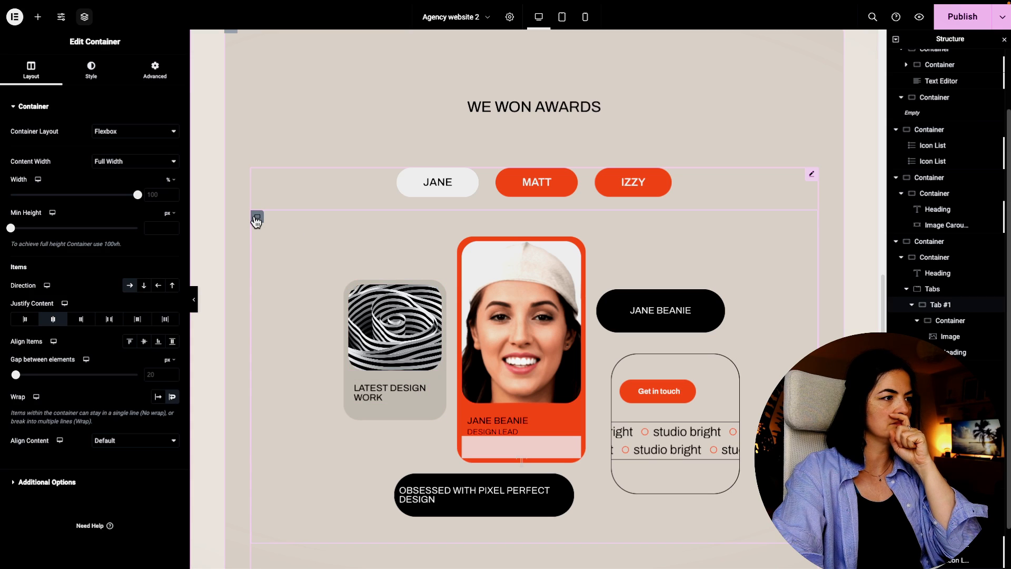
pyautogui.click(533, 182)
# Copy the "Latest design work" container from the first tab into the second tab.
pyautogui.click(437, 185)
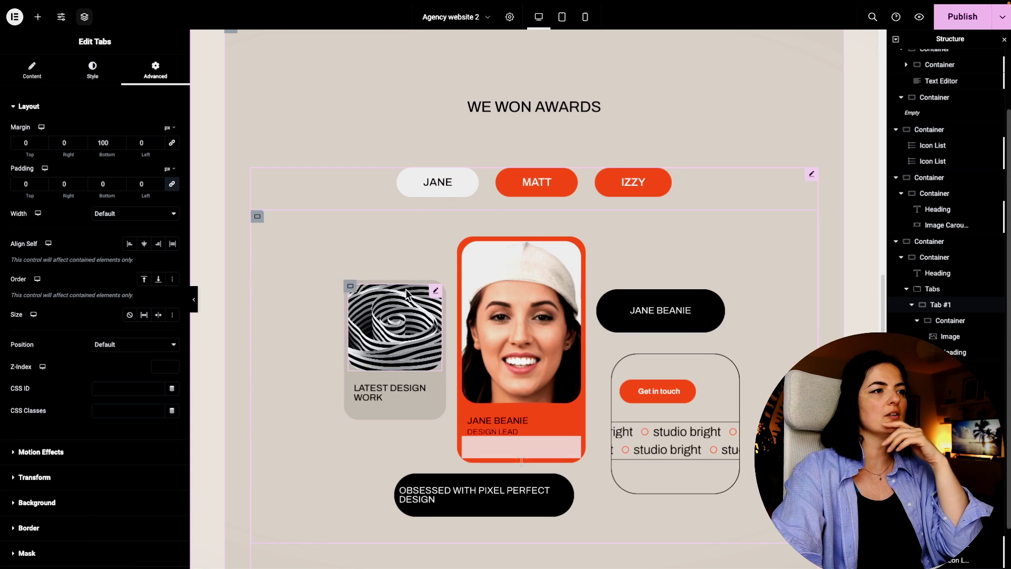
pyautogui.rightClick(349, 289)
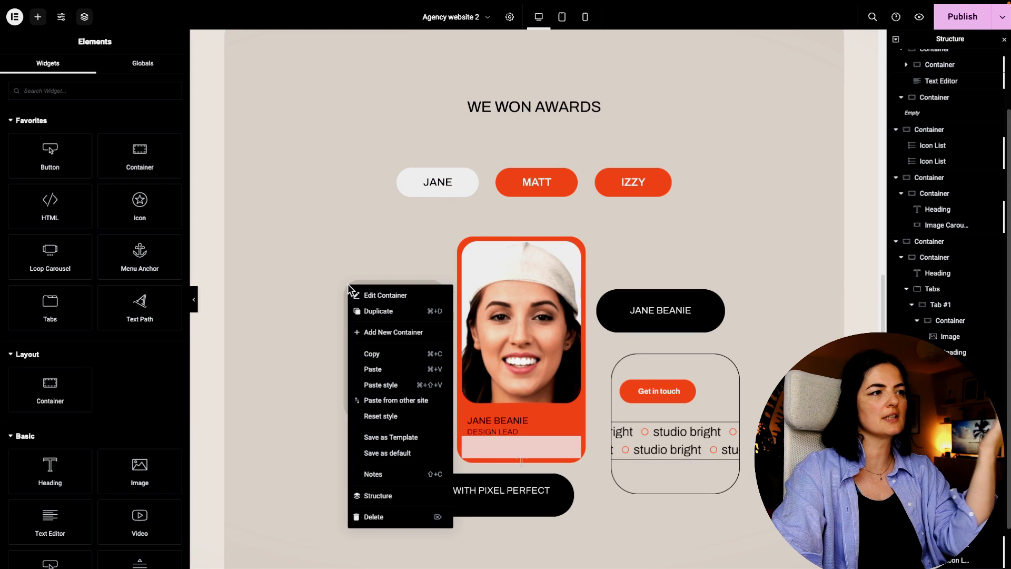
pyautogui.click(374, 354)
pyautogui.click(506, 190)
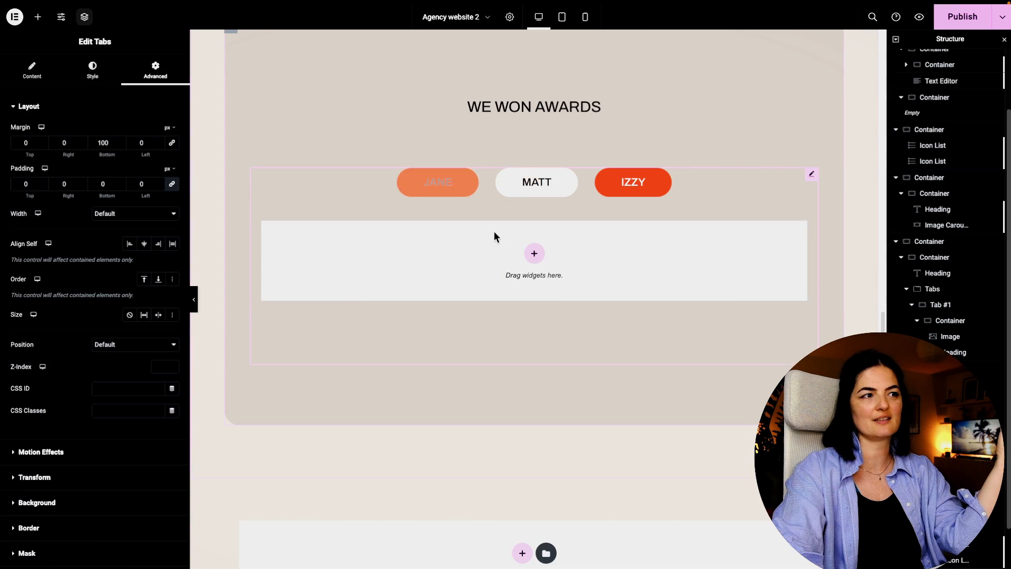
pyautogui.rightClick(381, 259)
pyautogui.click(419, 338)
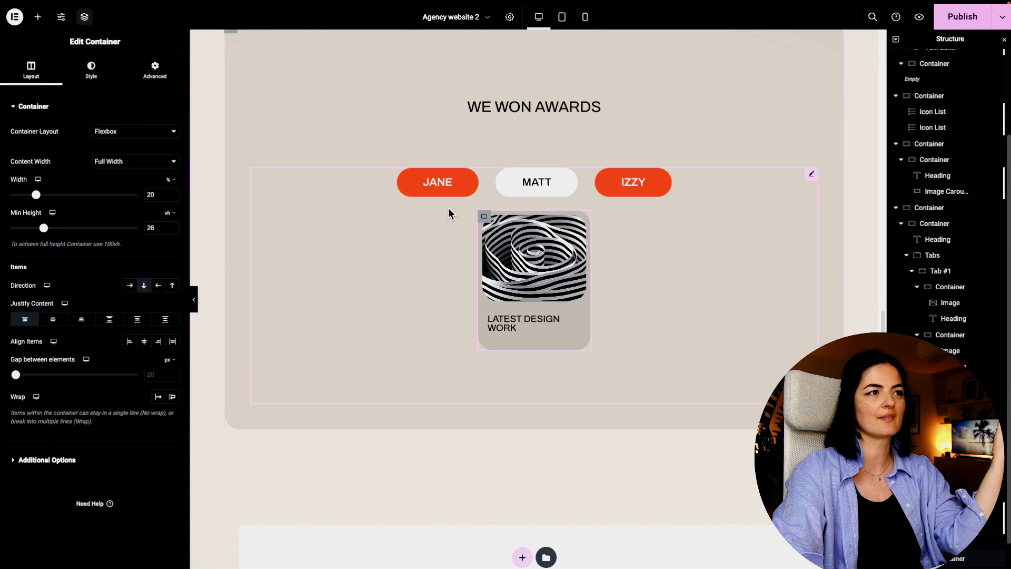
# Copy the orange portrait container from the first tab into the second tab and set the second tab's container direction to row.
pyautogui.click(440, 194)
pyautogui.rightClick(463, 243)
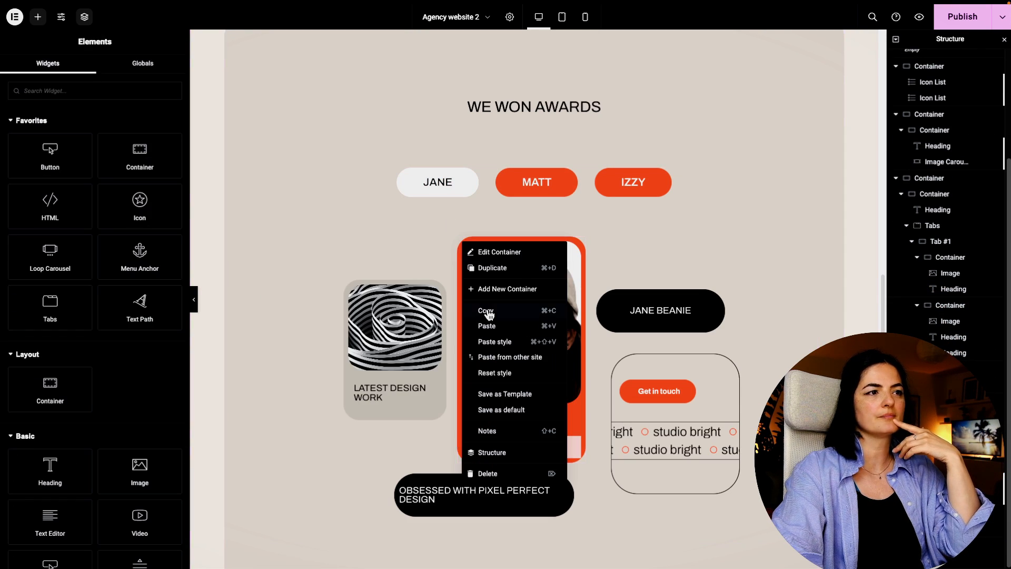
pyautogui.click(489, 311)
pyautogui.click(524, 185)
pyautogui.rightClick(614, 251)
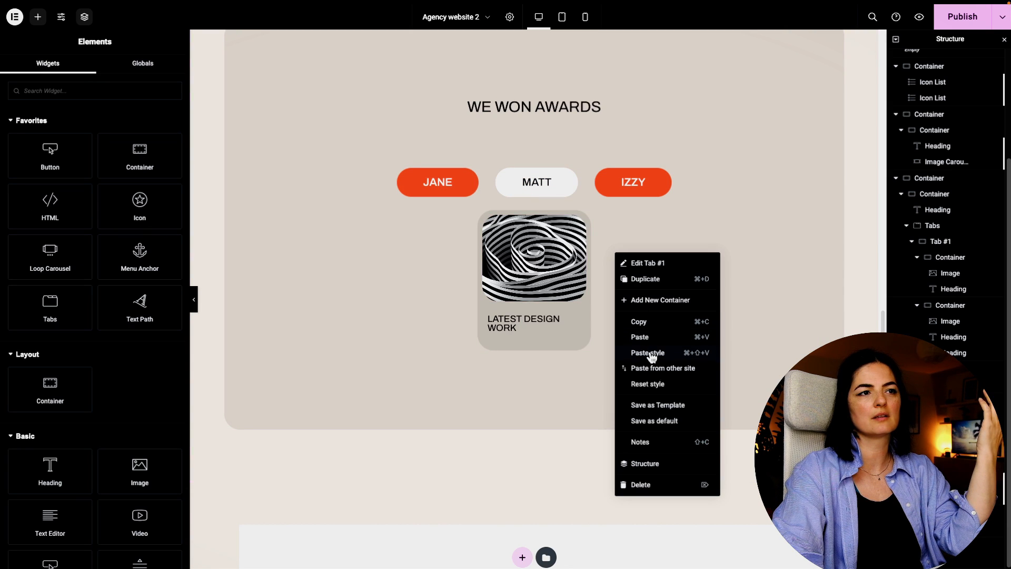
pyautogui.click(643, 338)
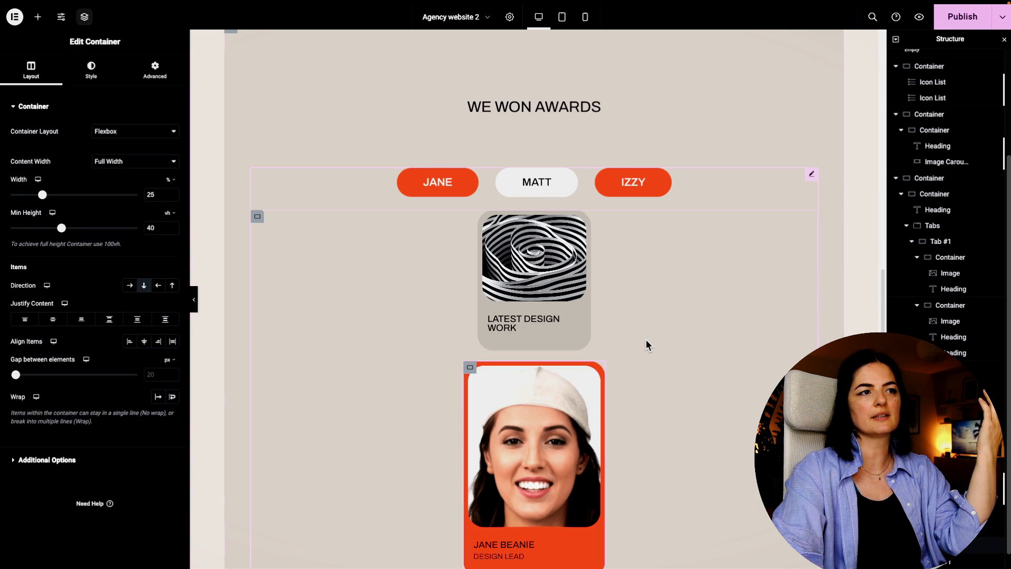
pyautogui.click(258, 217)
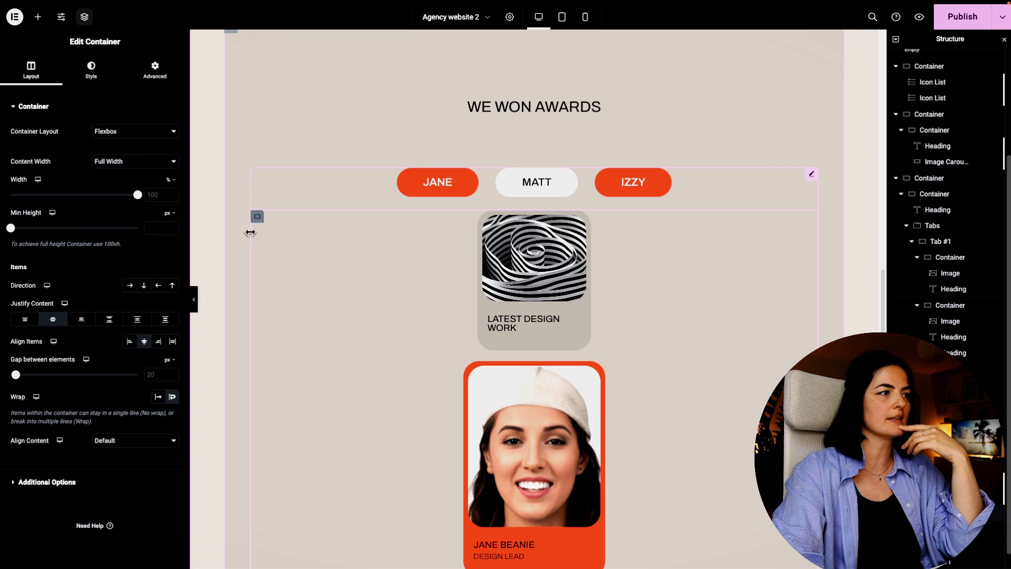
pyautogui.click(130, 285)
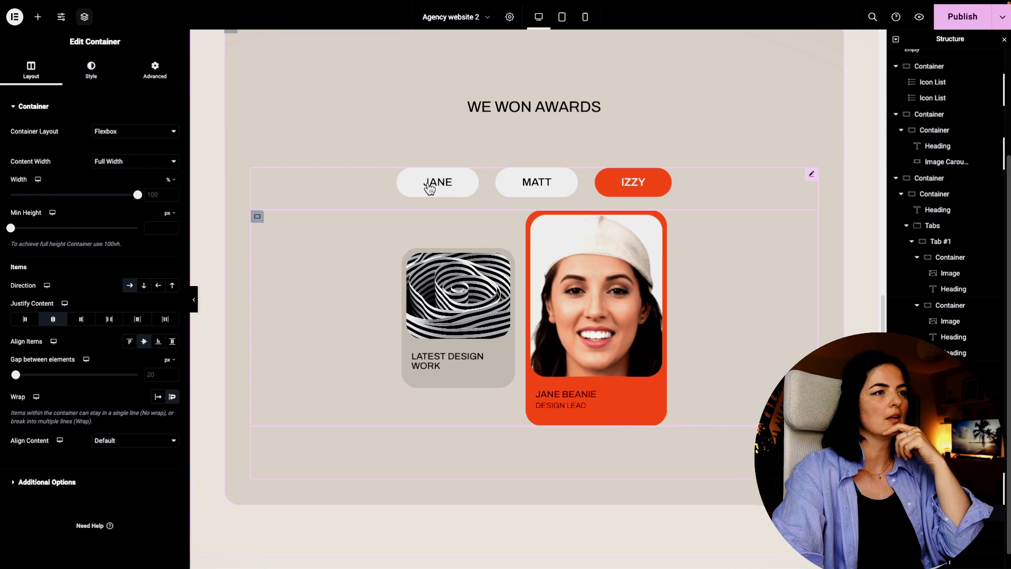
# Copy the black name container from the first tab into the second tab and return to the first tab.
pyautogui.click(430, 187)
pyautogui.rightClick(604, 296)
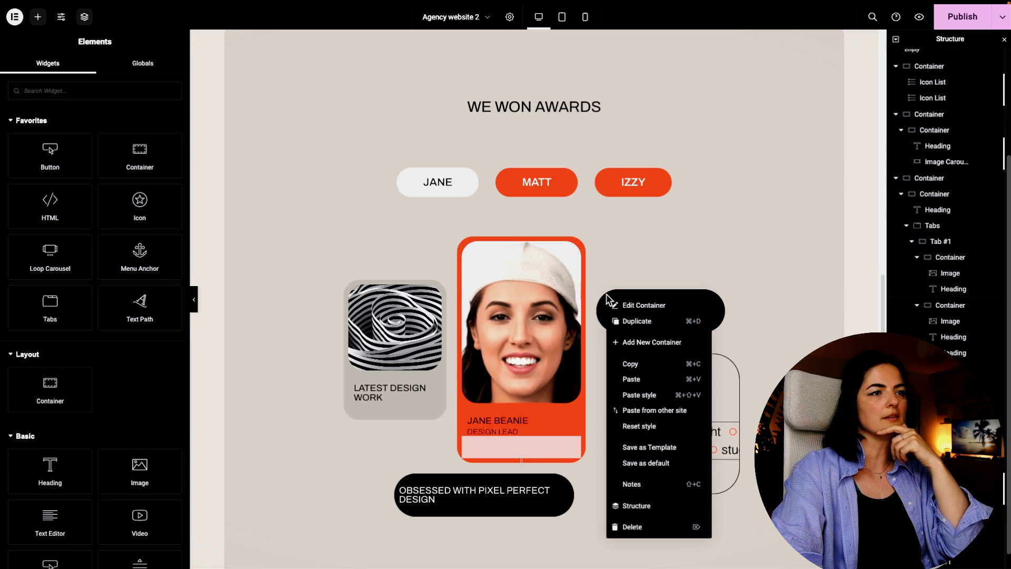
pyautogui.click(639, 363)
pyautogui.click(537, 182)
pyautogui.rightClick(702, 294)
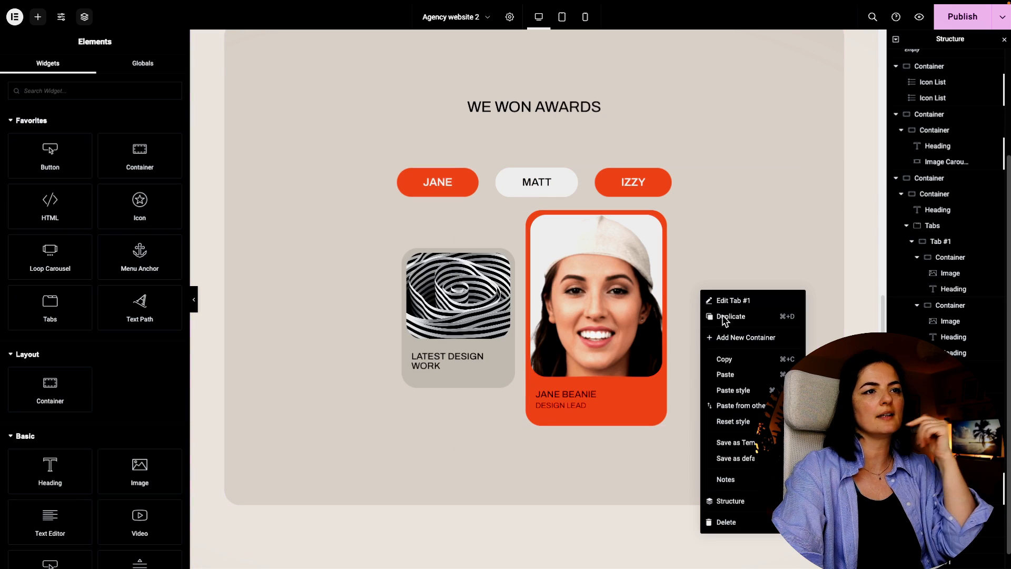
pyautogui.click(733, 374)
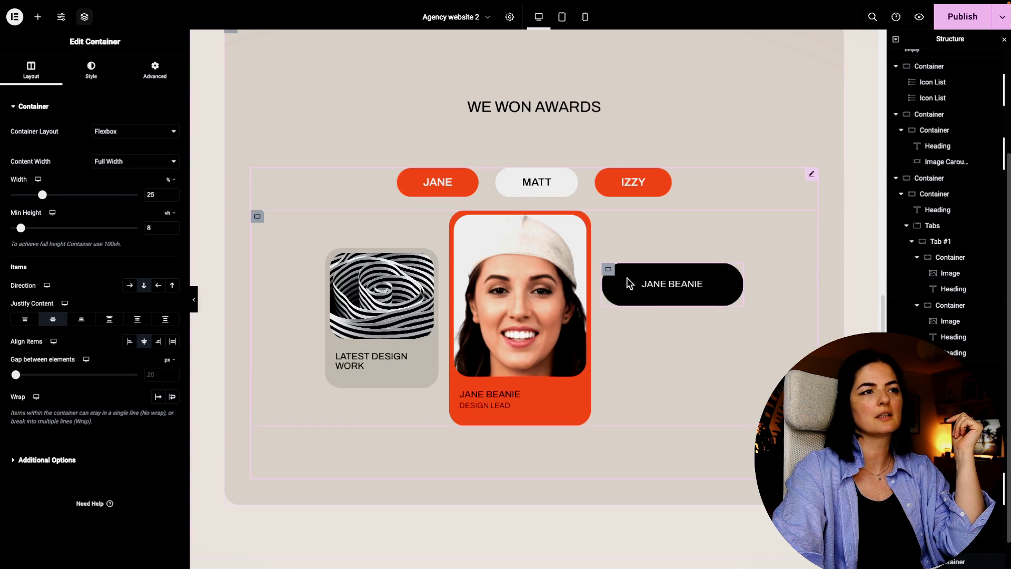
pyautogui.click(459, 196)
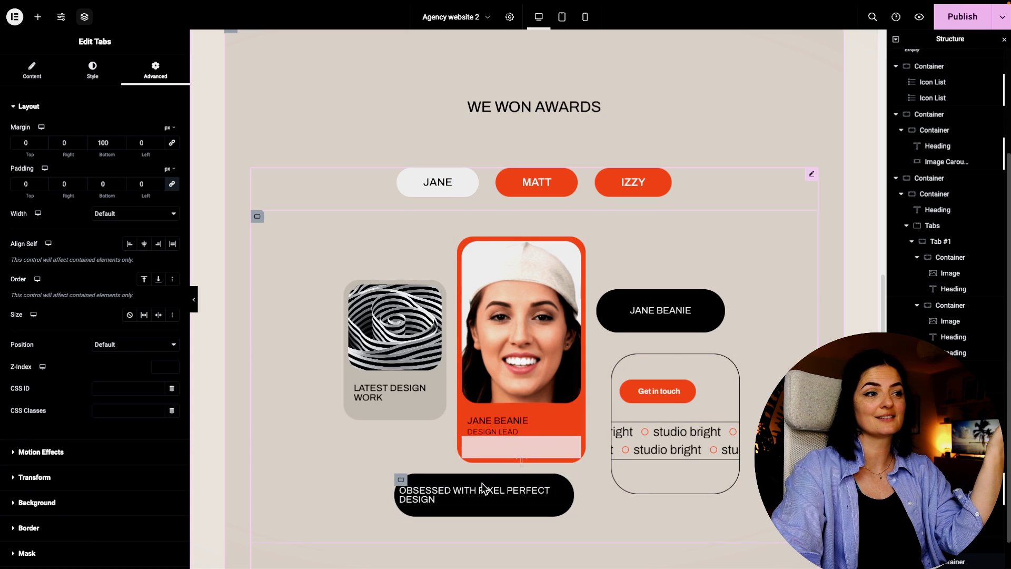
# Copy the outlined "Get in touch" container from the first tab into the second tab.
pyautogui.rightClick(618, 360)
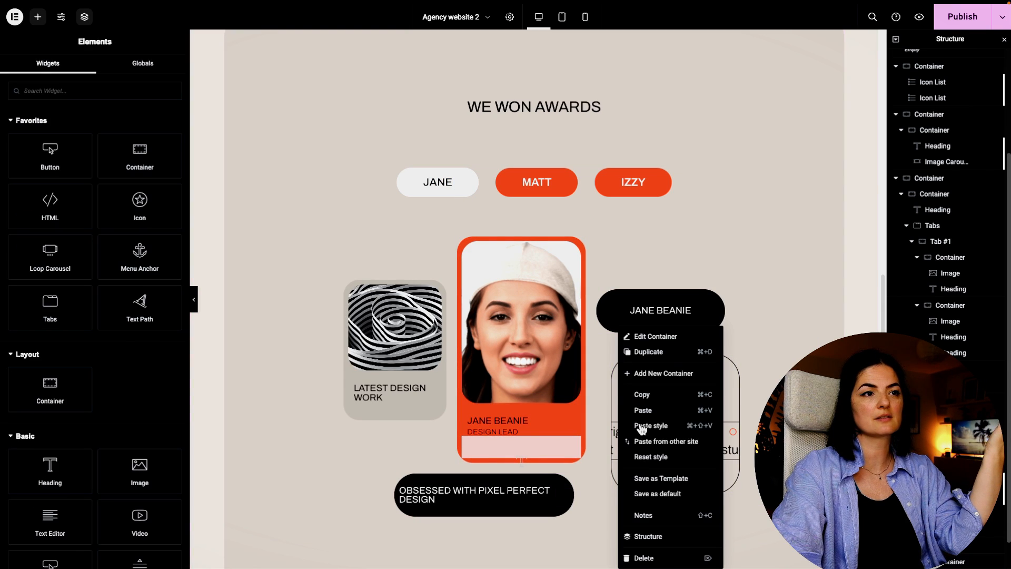
pyautogui.click(642, 396)
pyautogui.click(524, 191)
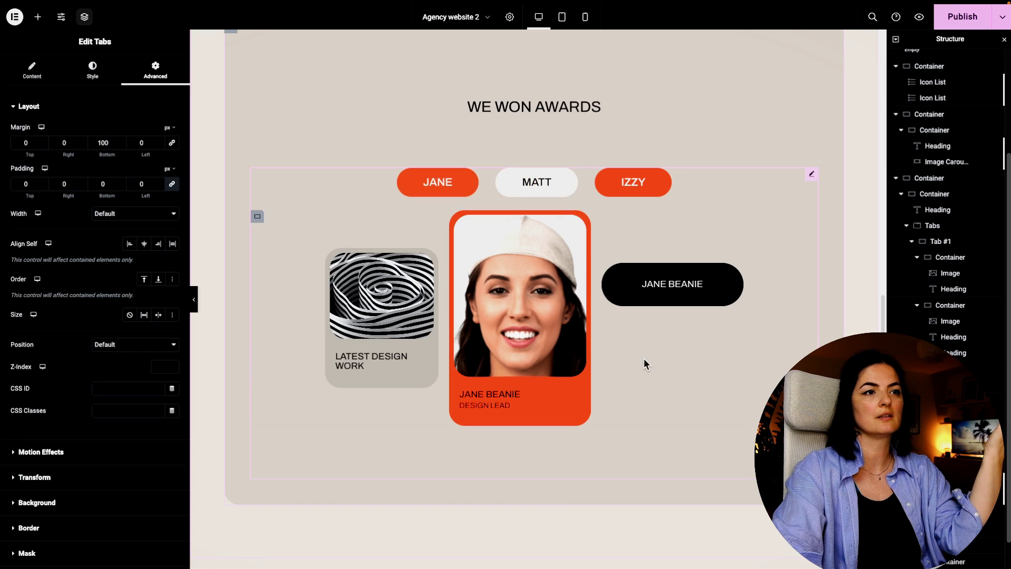
pyautogui.rightClick(617, 319)
pyautogui.click(658, 407)
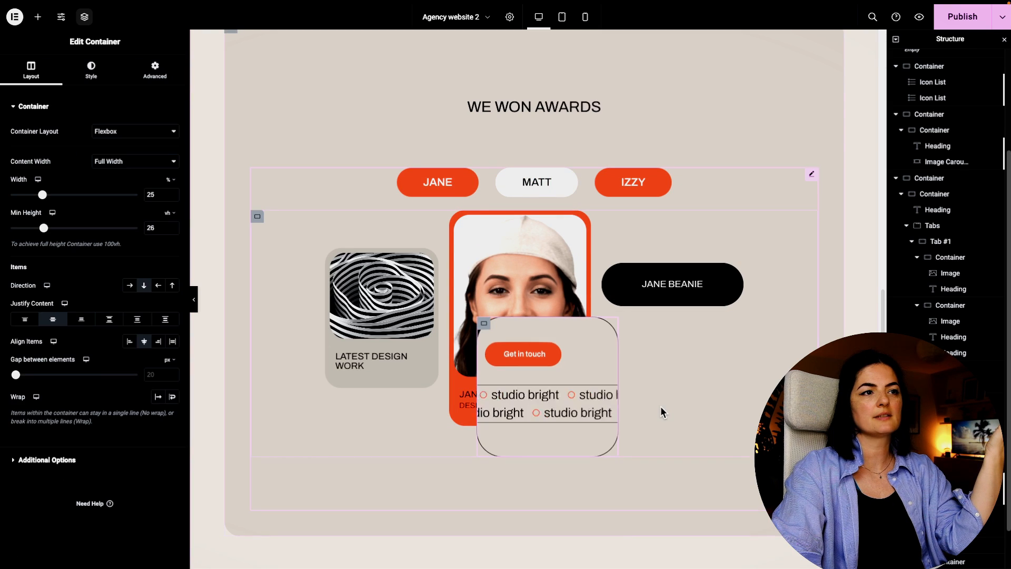
# Copy the black "Obsessed with pixel perfect design" container from the first tab into the second tab.
pyautogui.click(461, 182)
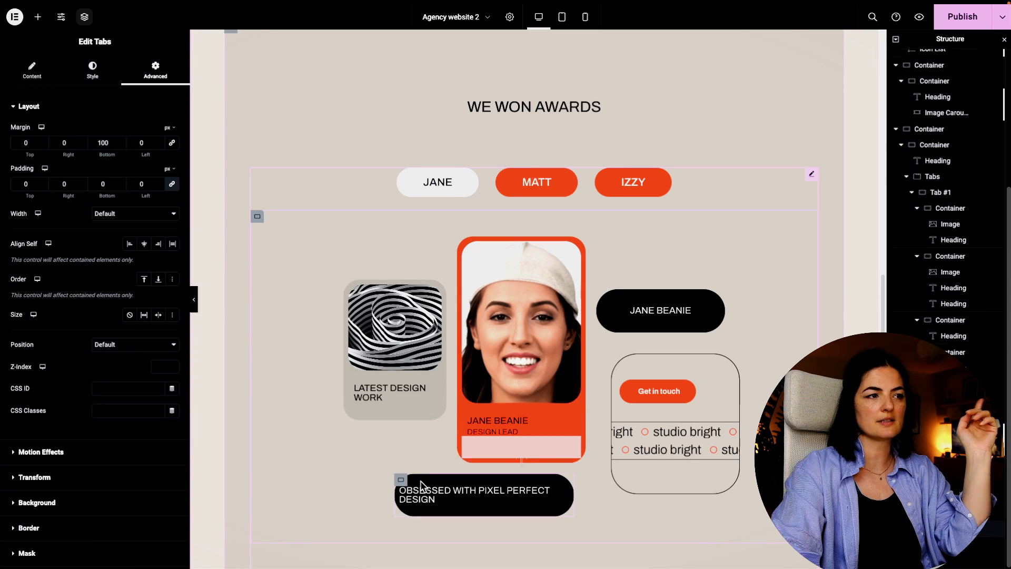
pyautogui.rightClick(401, 480)
pyautogui.click(433, 392)
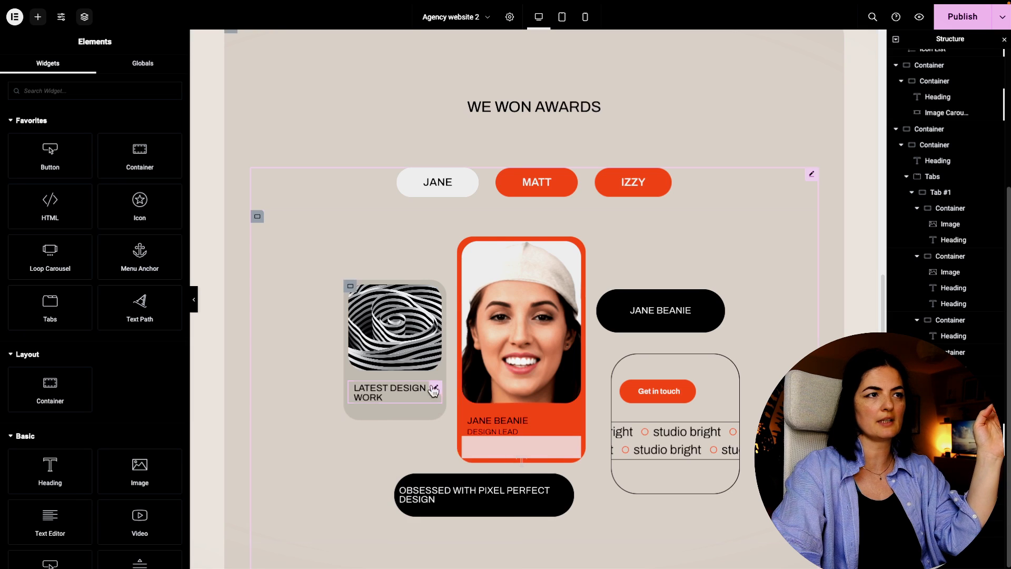
pyautogui.click(524, 185)
pyautogui.rightClick(398, 440)
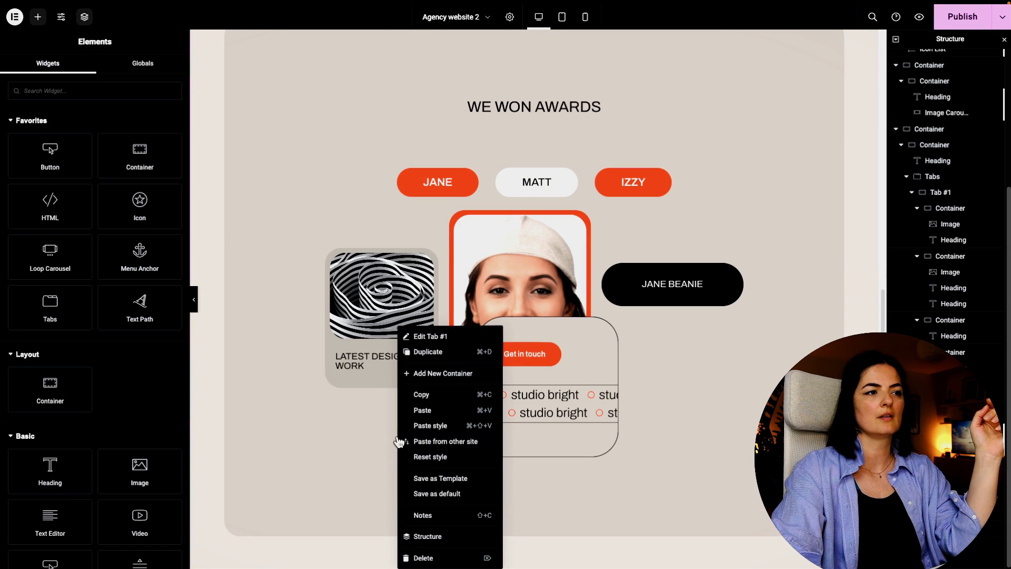
pyautogui.click(427, 415)
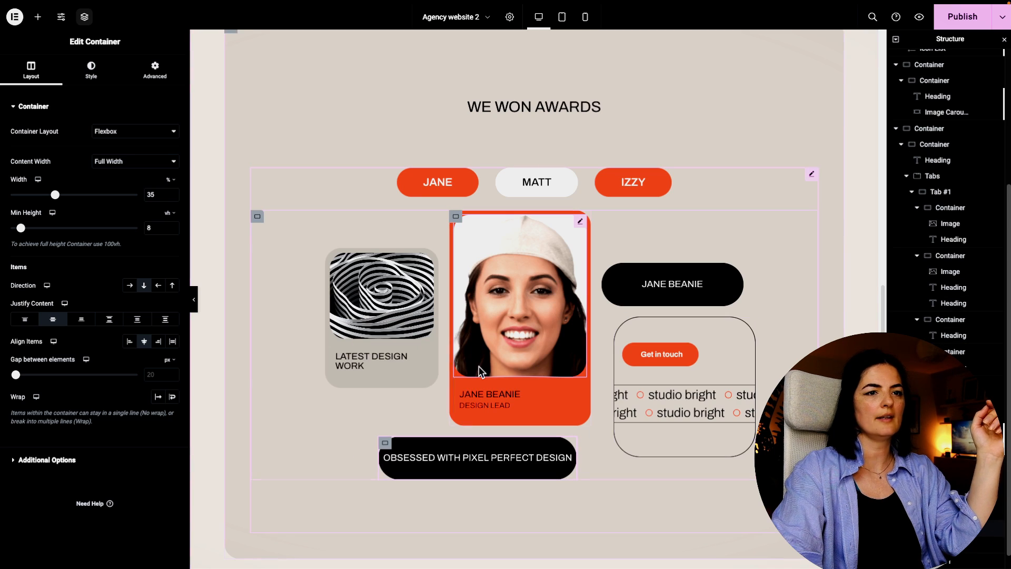
# Replace the portrait in the second tab's orange card with the dark-haired man's photo, png.png, from the media library.
pyautogui.click(527, 318)
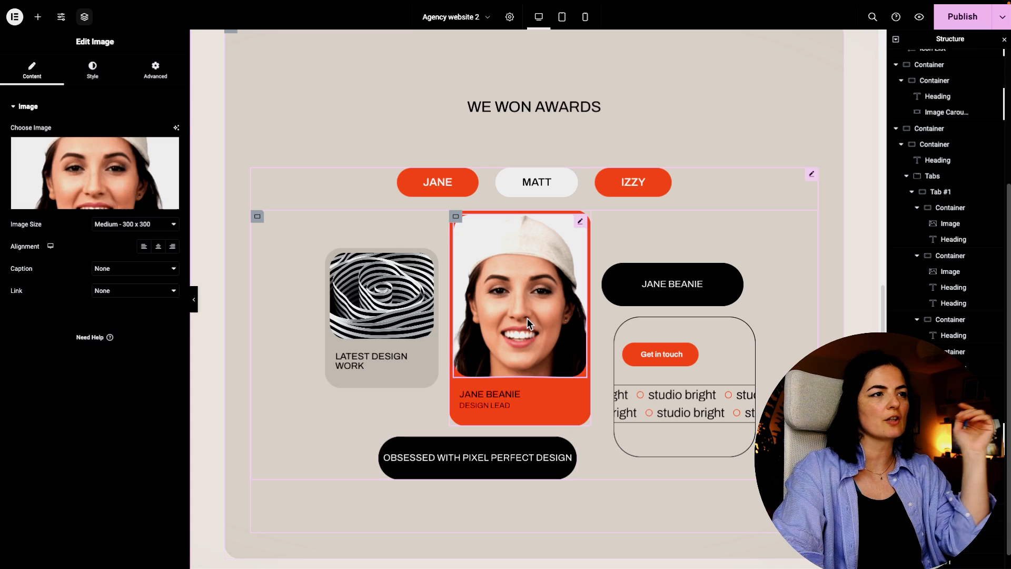
pyautogui.click(138, 129)
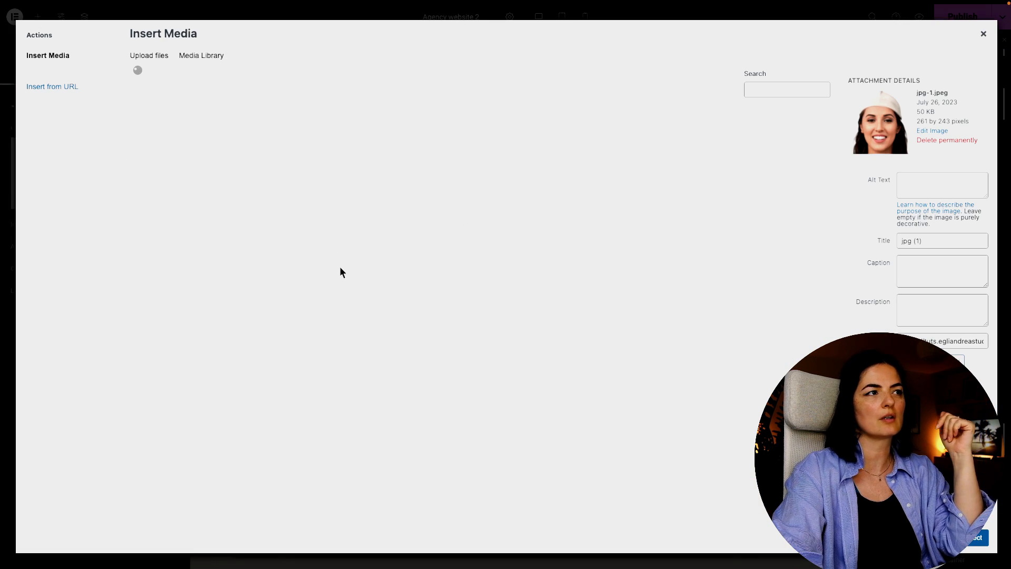
pyautogui.click(776, 235)
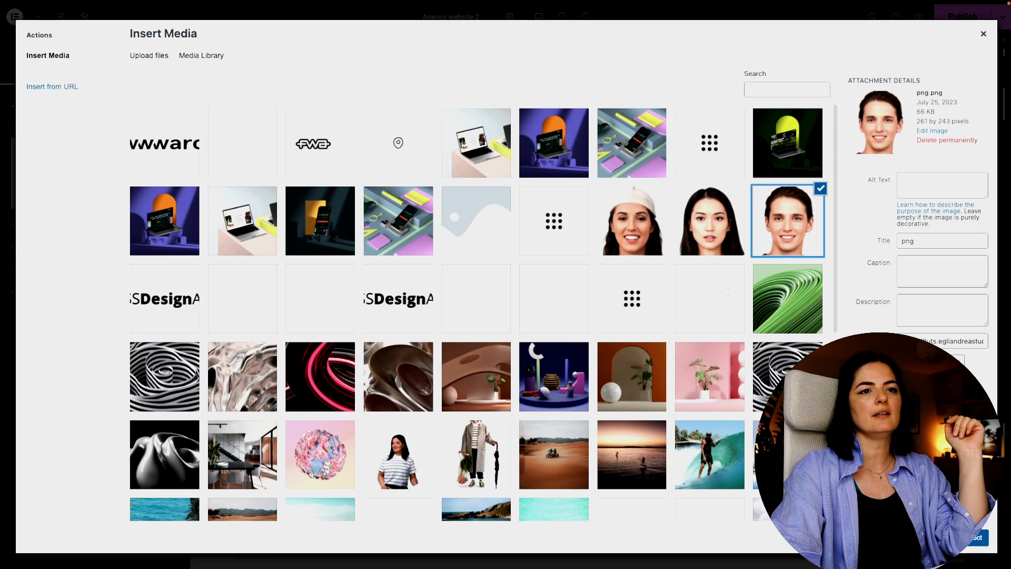
pyautogui.click(977, 543)
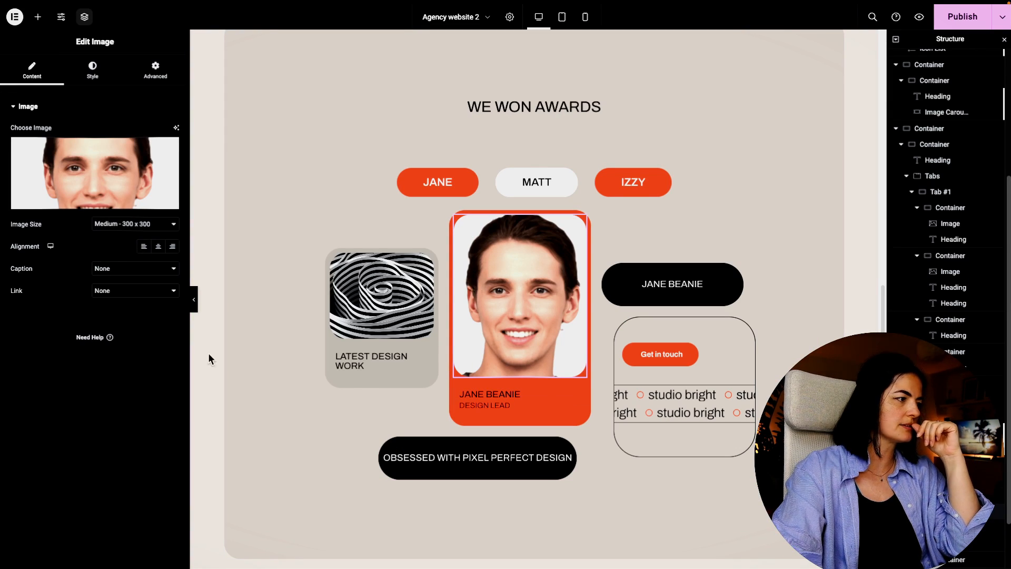
# Enter the second team member's full name in the orange card's name heading and set the role heading to "motion designer".
pyautogui.click(516, 398)
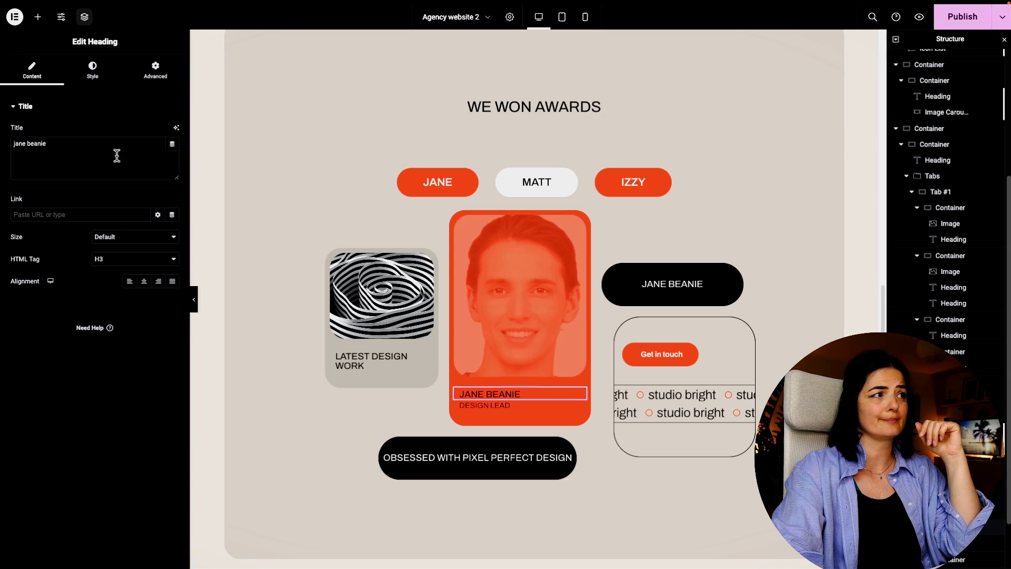
pyautogui.moveTo(47, 143); pyautogui.dragTo(10, 147)
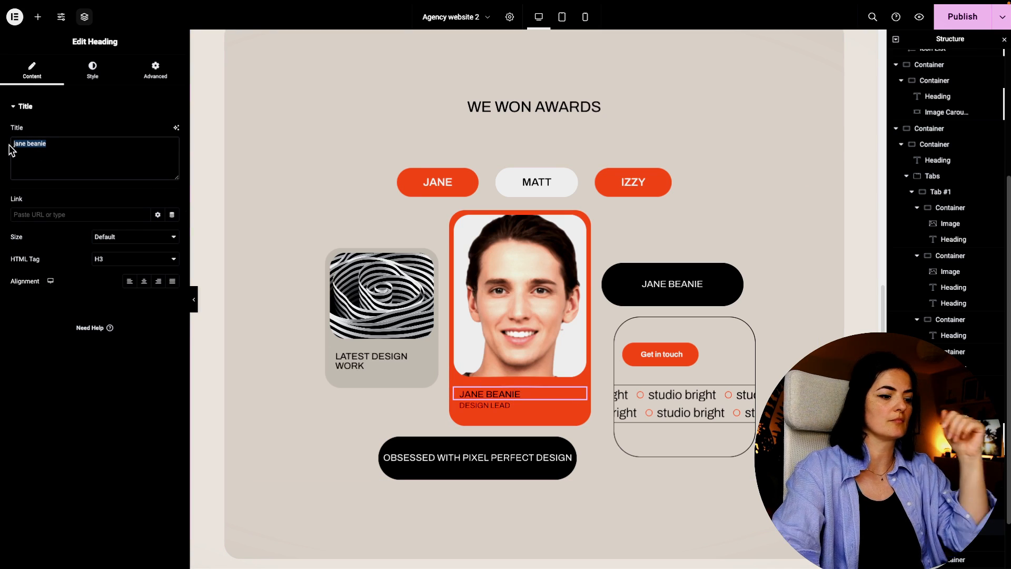
pyautogui.write('matt dunn')
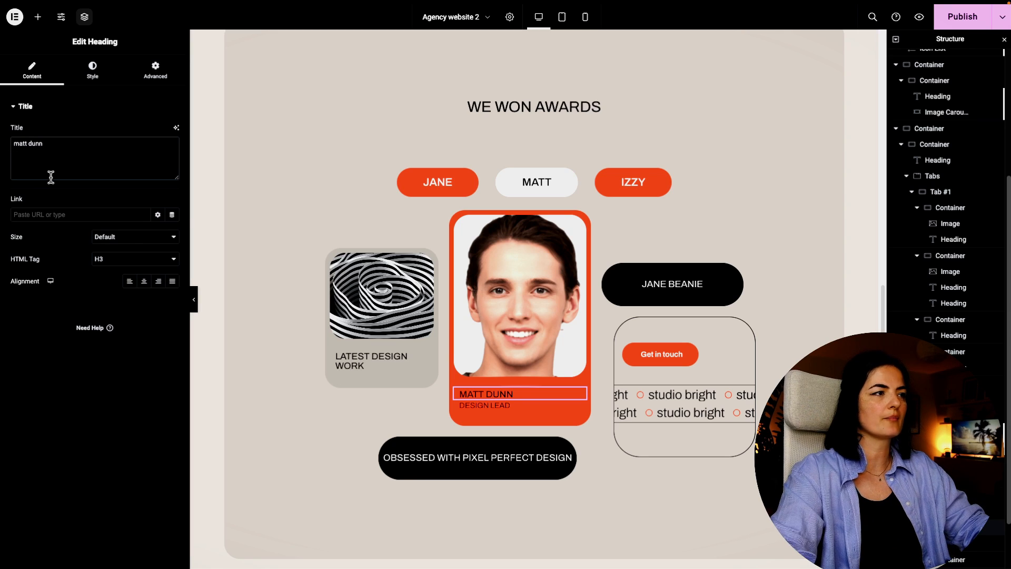
pyautogui.click(506, 405)
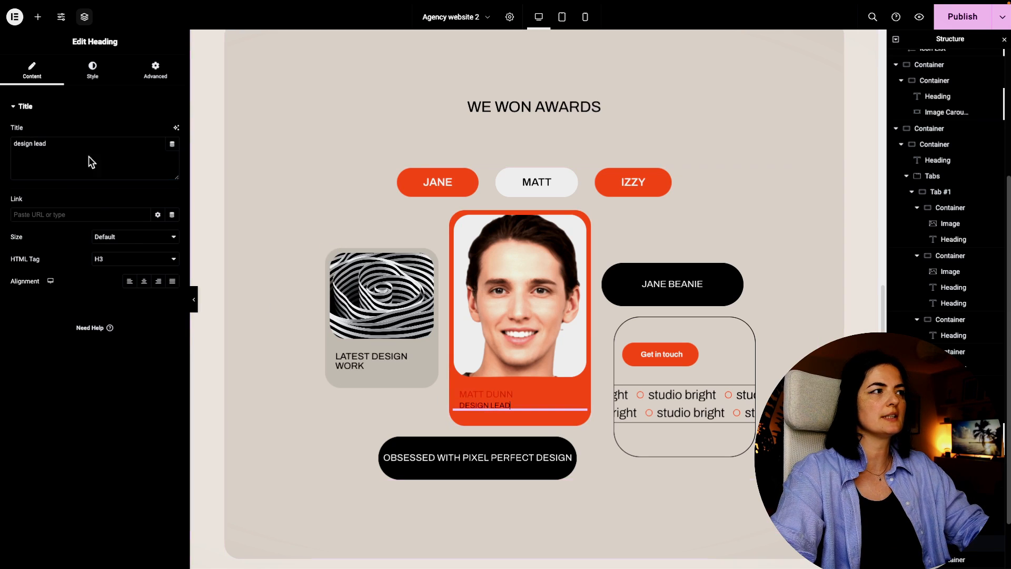
pyautogui.moveTo(48, 143); pyautogui.dragTo(10, 143)
pyautogui.write('m')
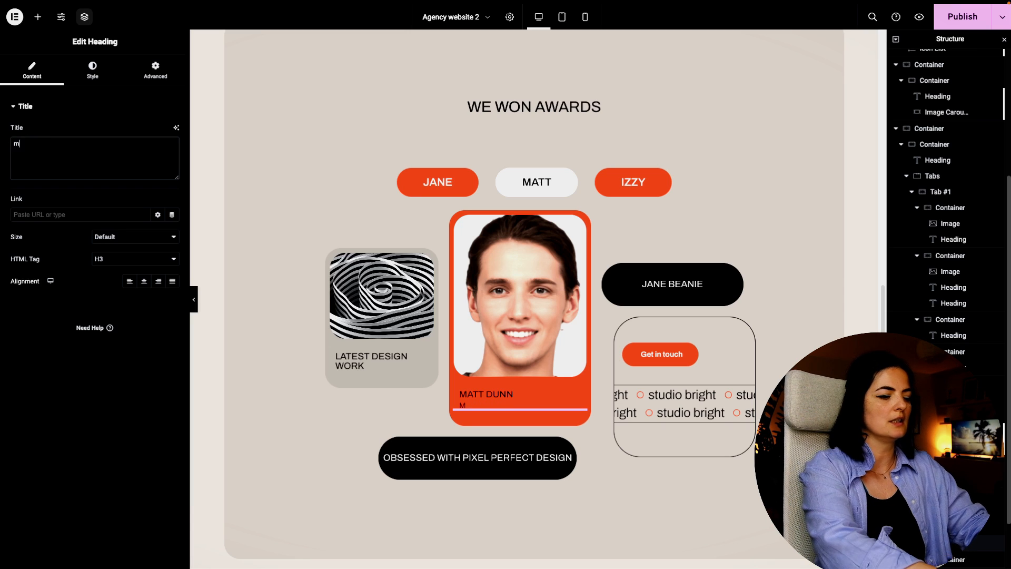
pyautogui.write('otion designer')
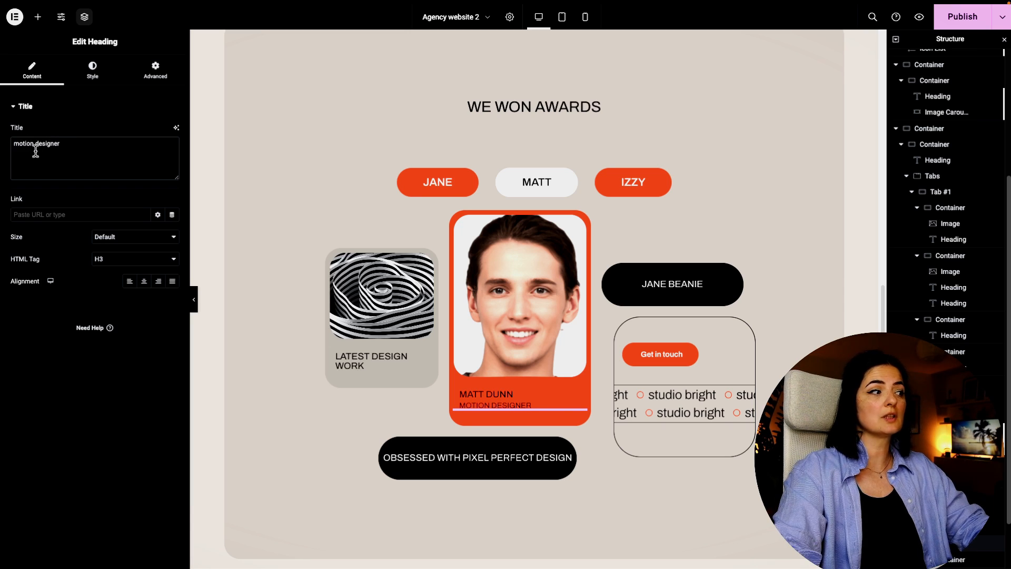
# Replace the second tab's "Latest design work" image with the glossy black abstract shape from the media library and publish the page.
pyautogui.click(348, 295)
pyautogui.click(109, 181)
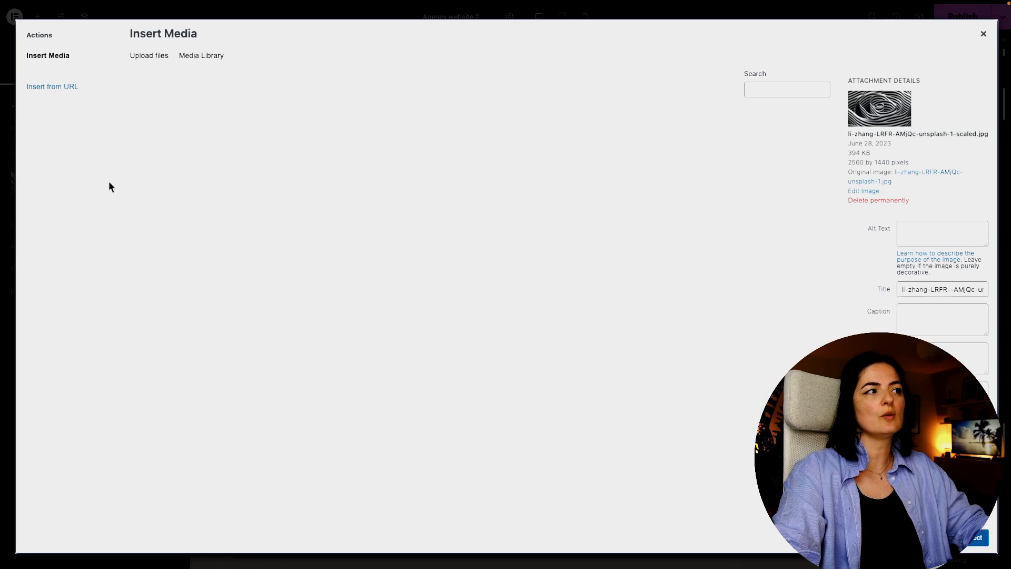
pyautogui.scroll(-6, 498, 268)
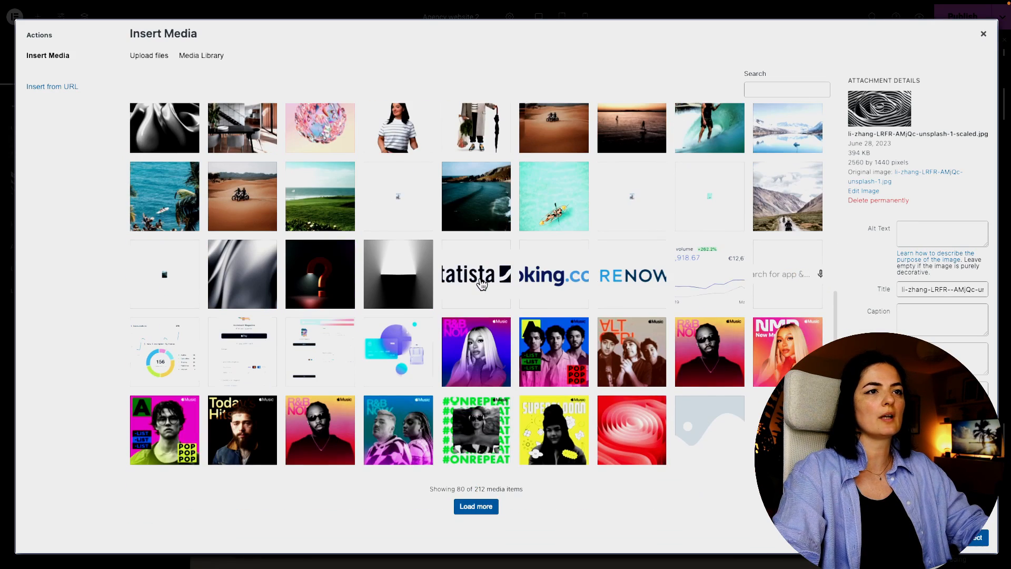
pyautogui.click(476, 506)
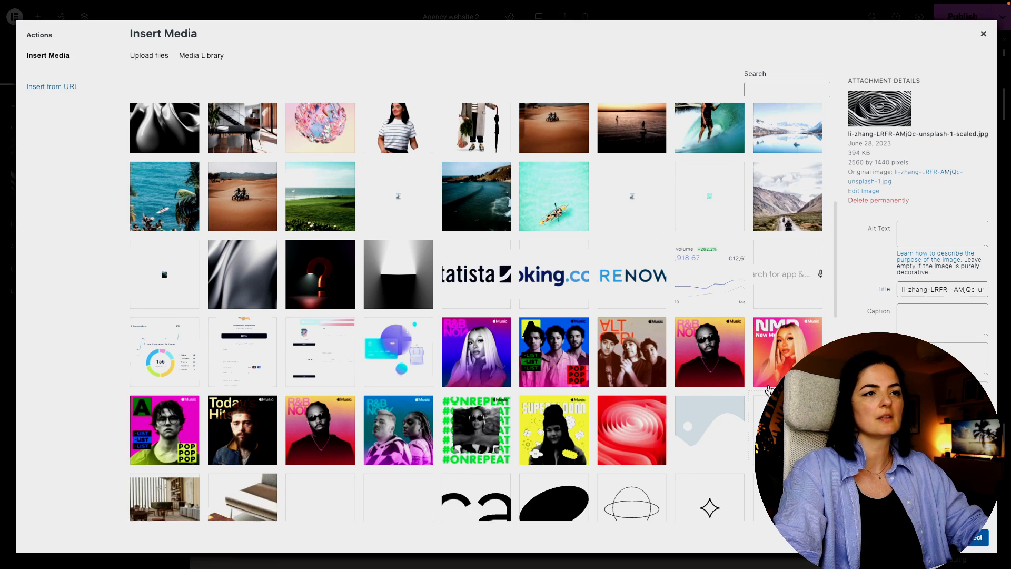
pyautogui.scroll(-5, 737, 390)
pyautogui.scroll(-5, 769, 390)
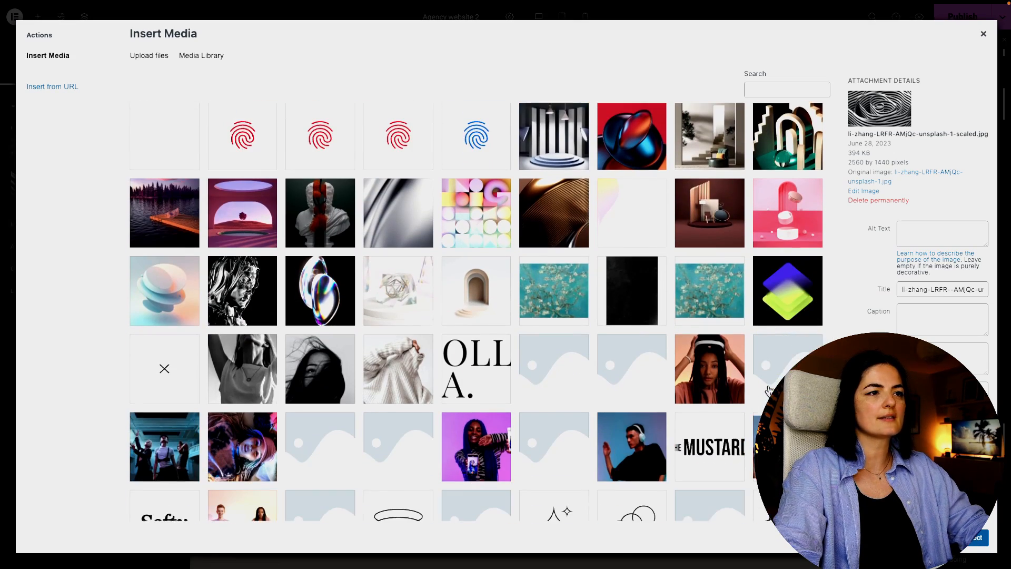
pyautogui.scroll(-15, 768, 390)
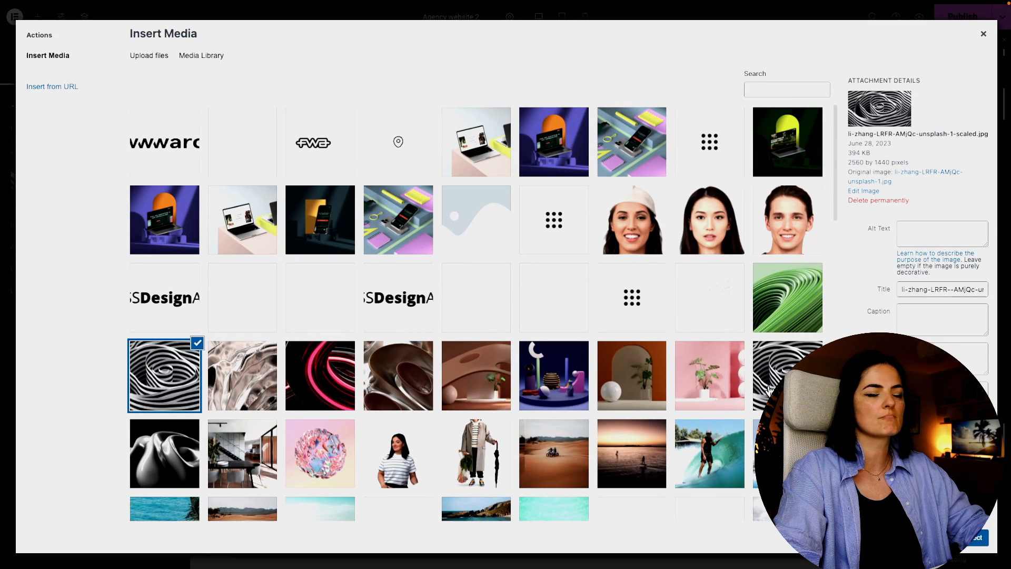
pyautogui.scroll(-3, 558, 411)
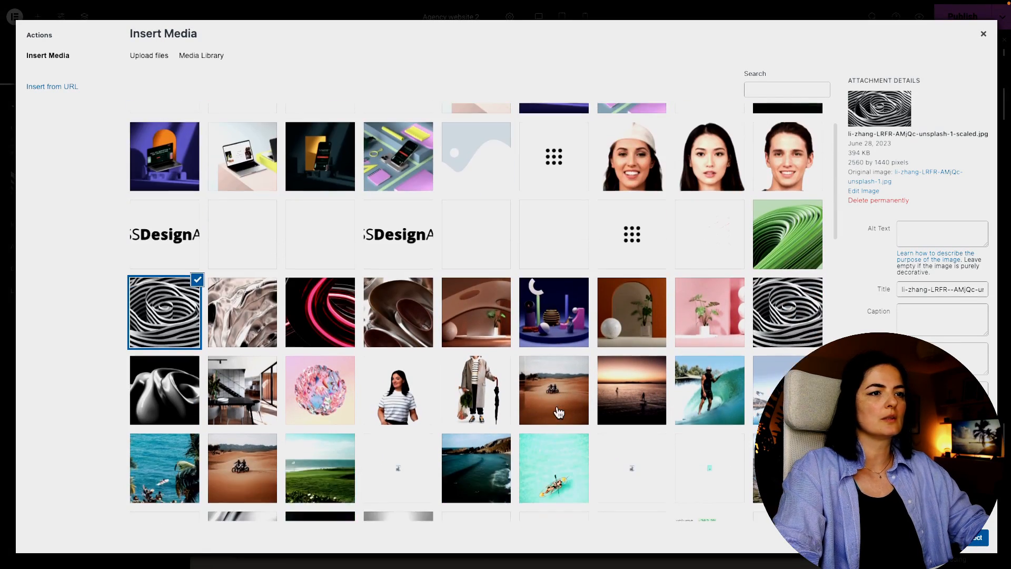
pyautogui.click(184, 337)
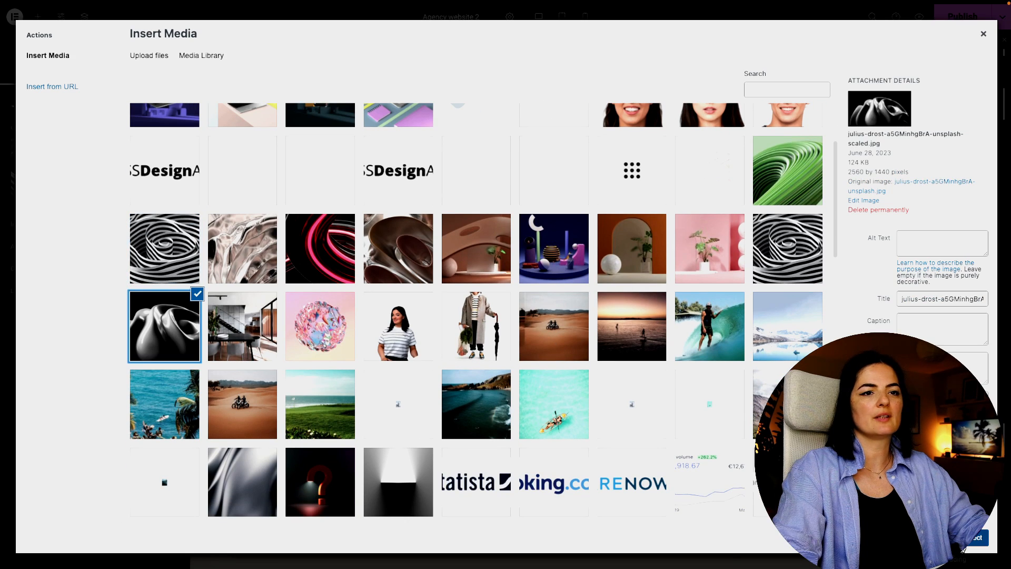
pyautogui.click(978, 537)
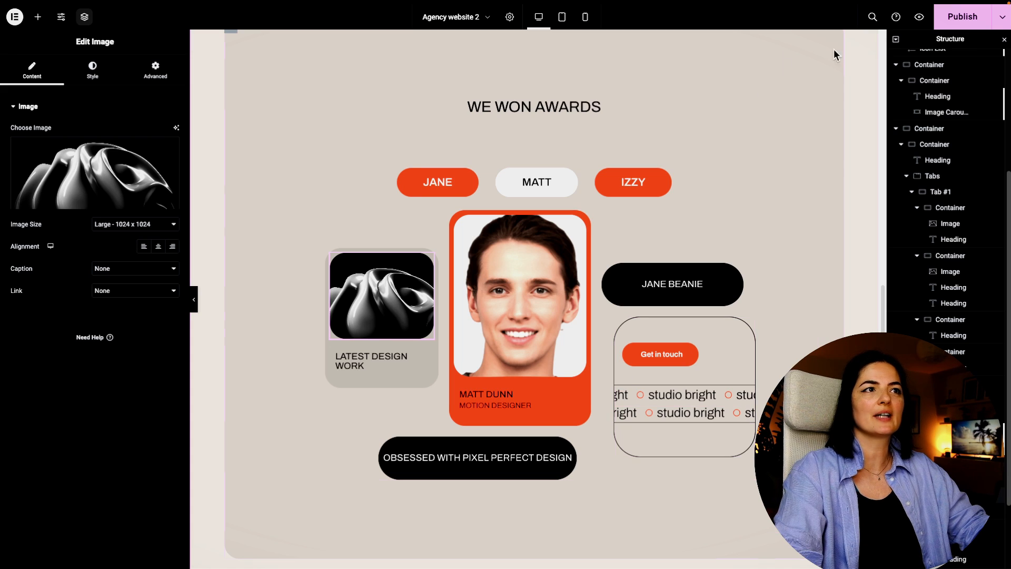
pyautogui.click(948, 25)
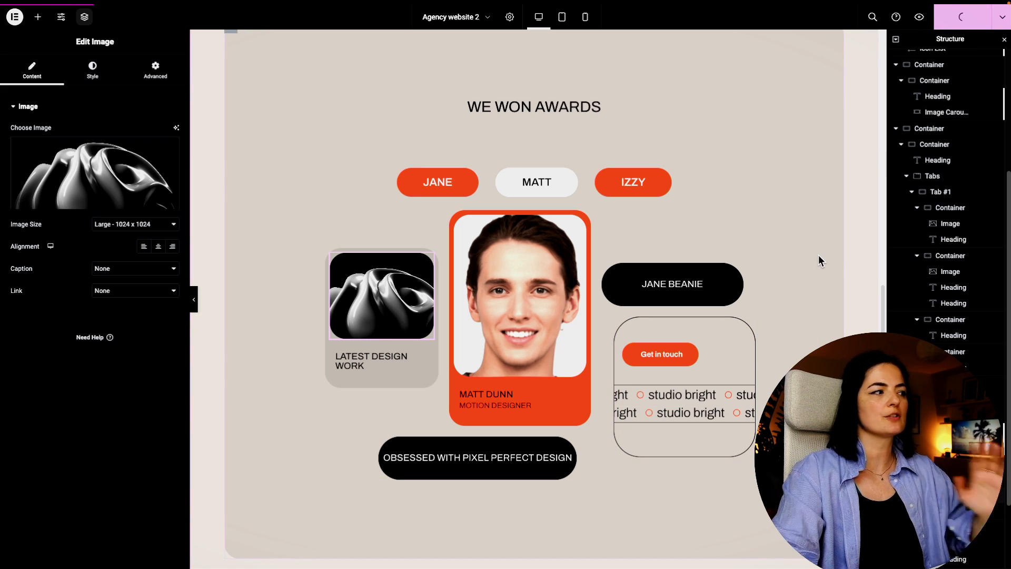
# Change the heading in the first tab's black name container to "i love pizza".
pyautogui.click(450, 181)
pyautogui.click(654, 303)
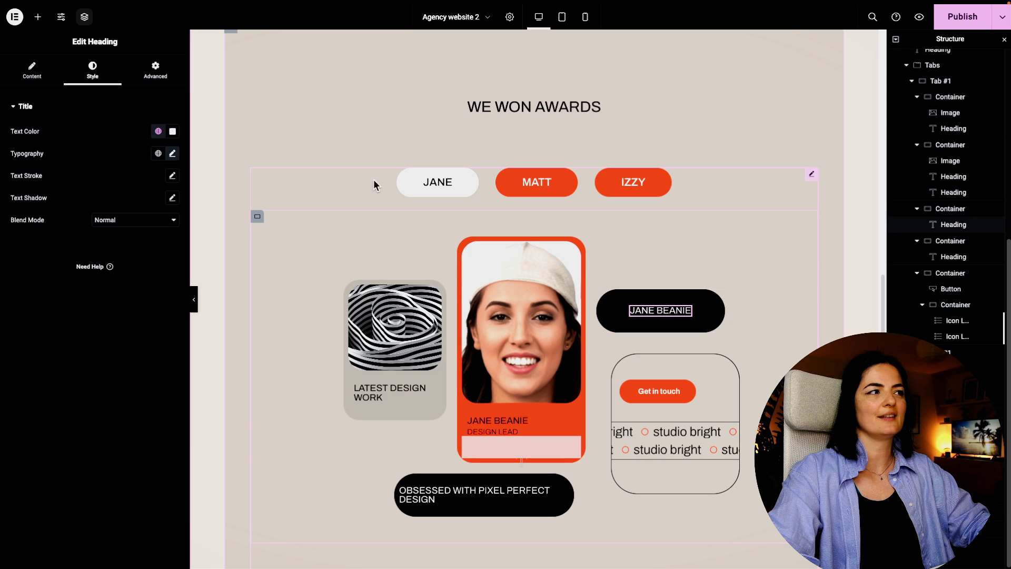
pyautogui.click(32, 74)
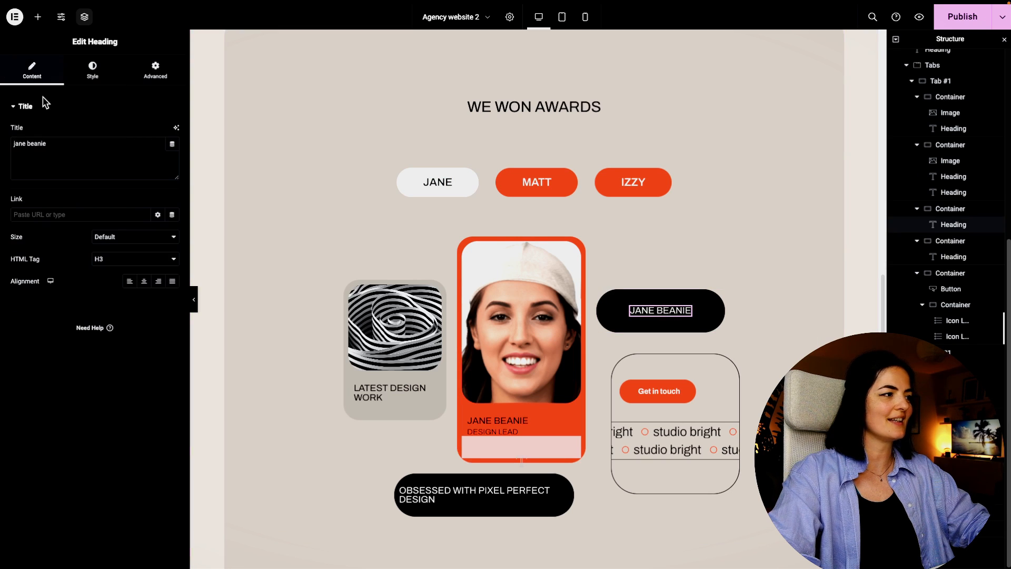
pyautogui.click(66, 148)
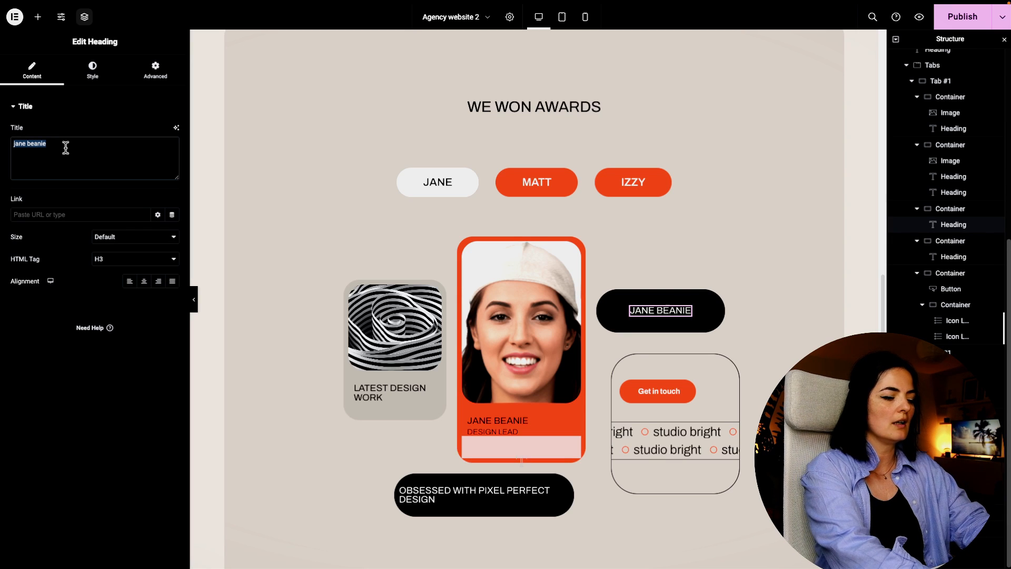
pyautogui.write('I love')
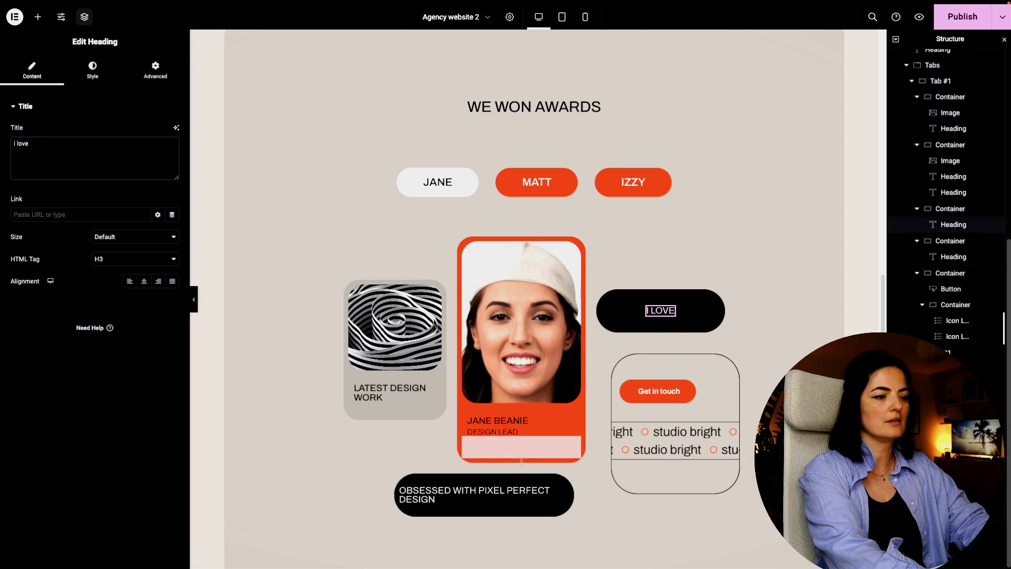
pyautogui.write(' pizza')
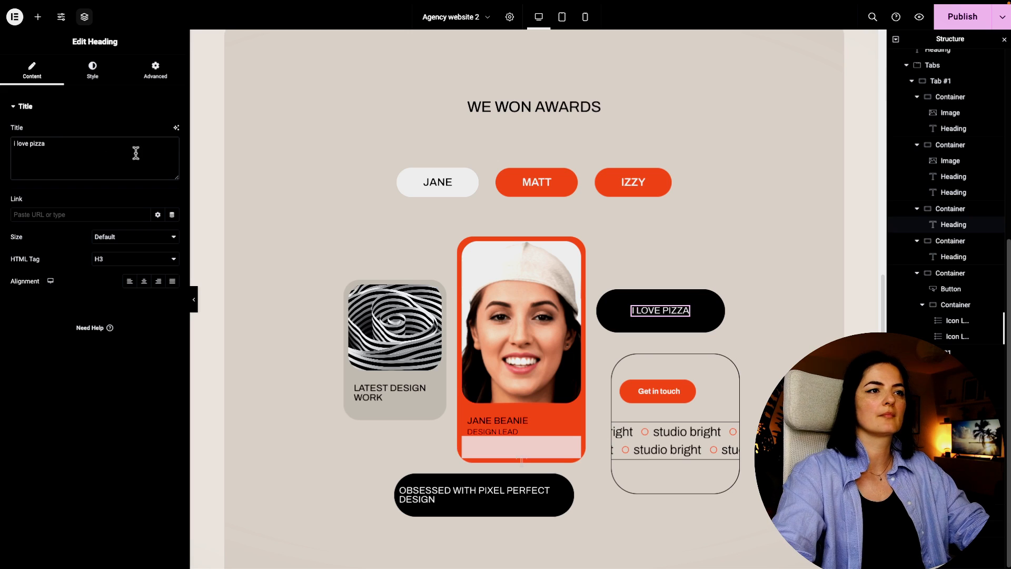
# Change the heading in the second tab's black name container to "i love movies" and publish the page.
pyautogui.click(538, 186)
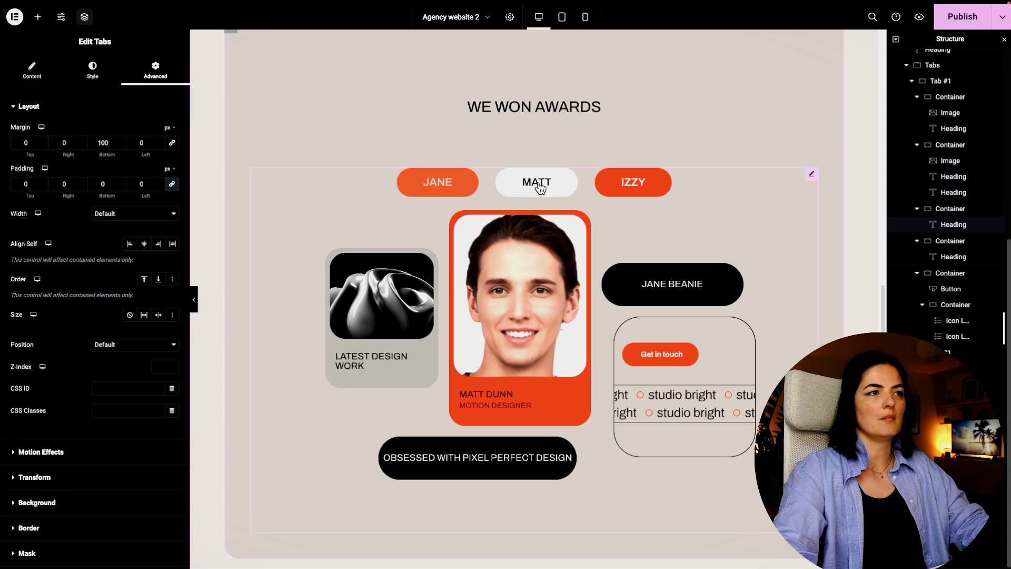
pyautogui.click(37, 74)
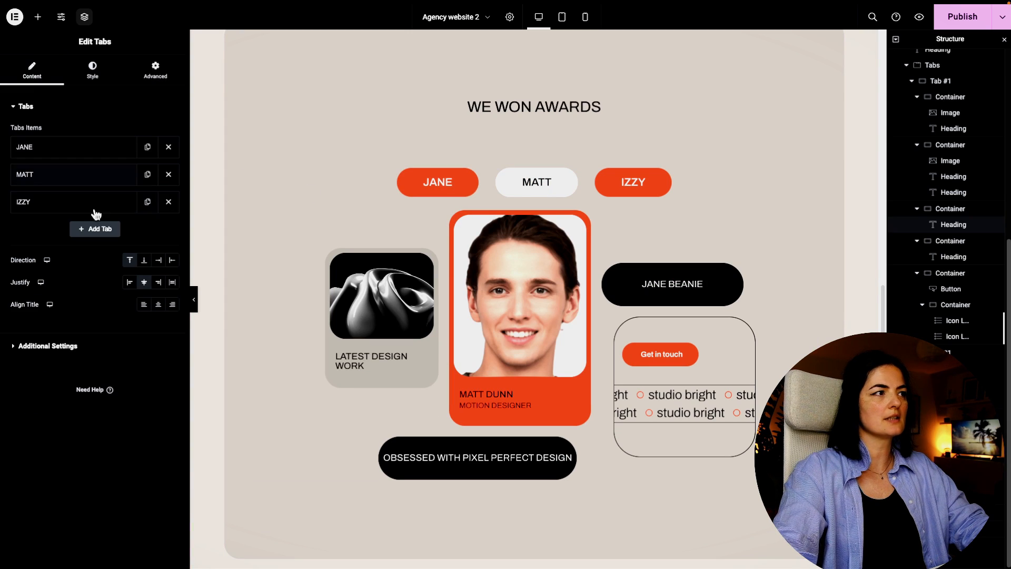
pyautogui.click(675, 290)
pyautogui.click(673, 285)
pyautogui.click(59, 146)
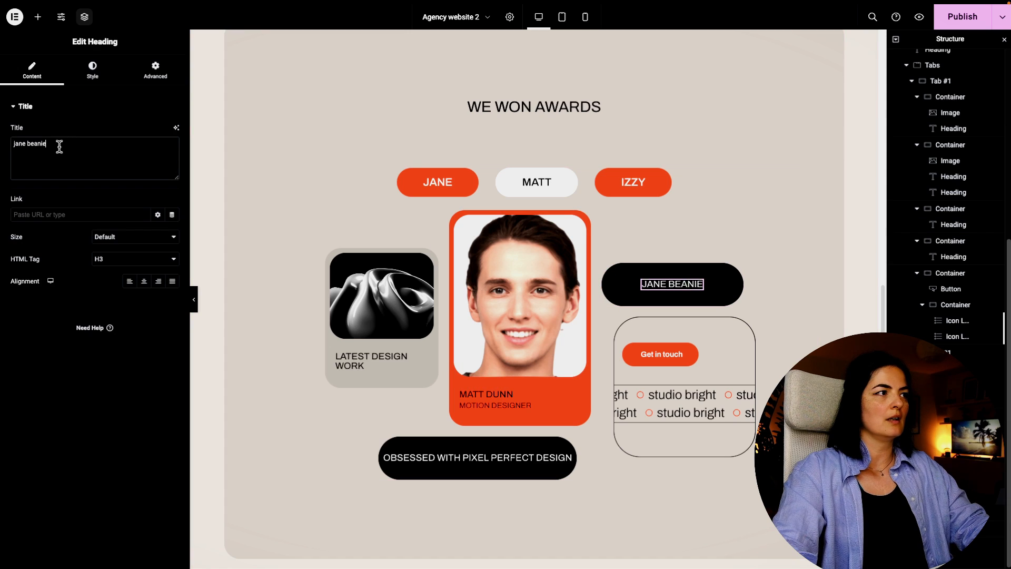
pyautogui.moveTo(59, 147); pyautogui.dragTo(1, 146)
pyautogui.press('BackSpace')
pyautogui.write('i lo')
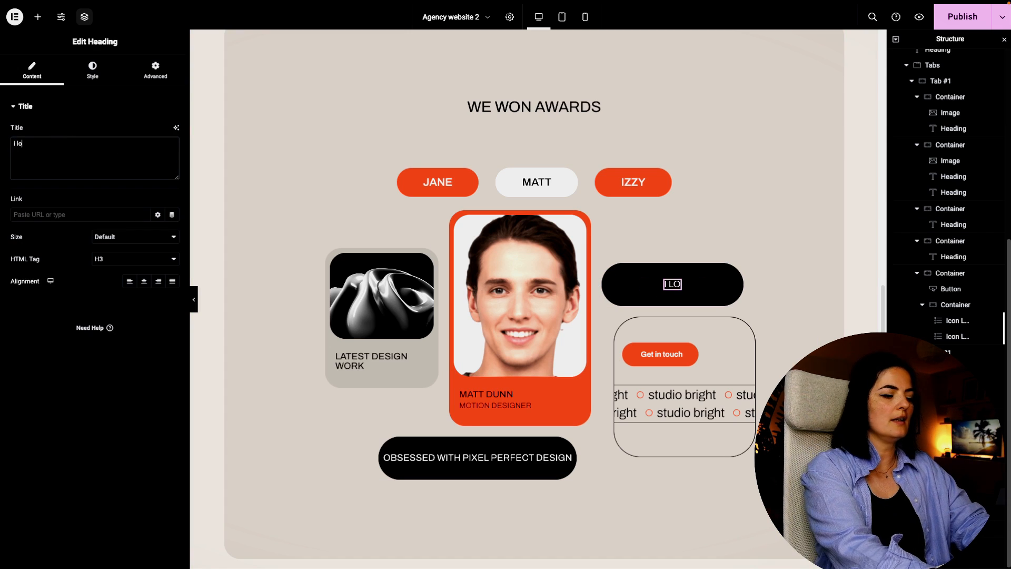
pyautogui.write('ve movies')
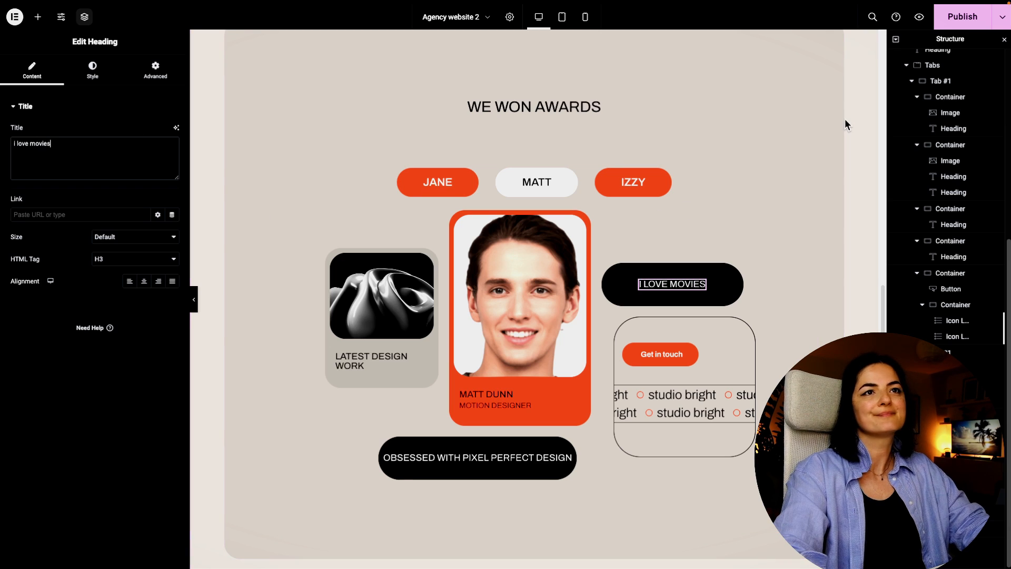
pyautogui.click(963, 17)
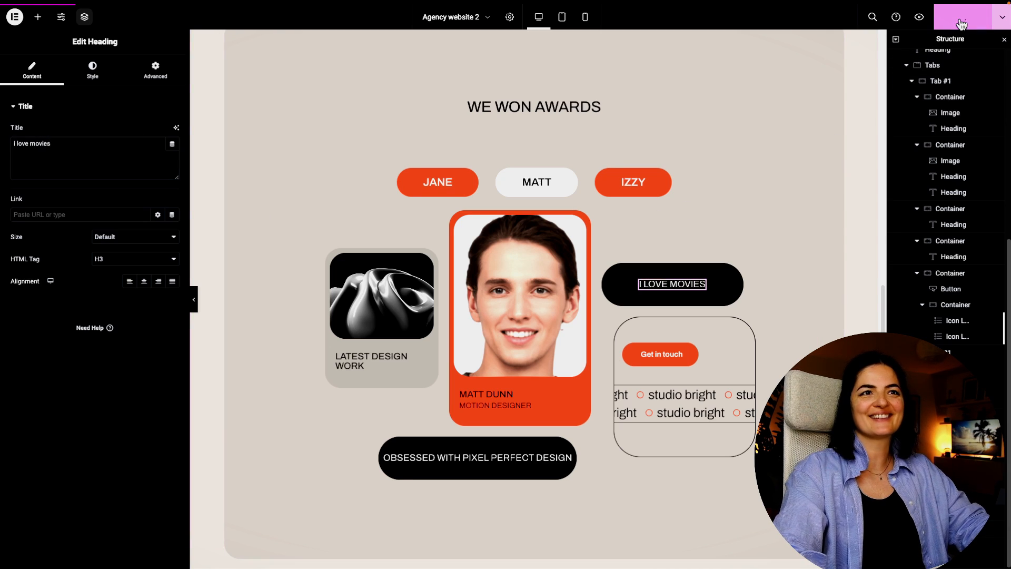
# Preview the page and compare the first and second team tabs in the "We won awards" section.
pyautogui.click(920, 18)
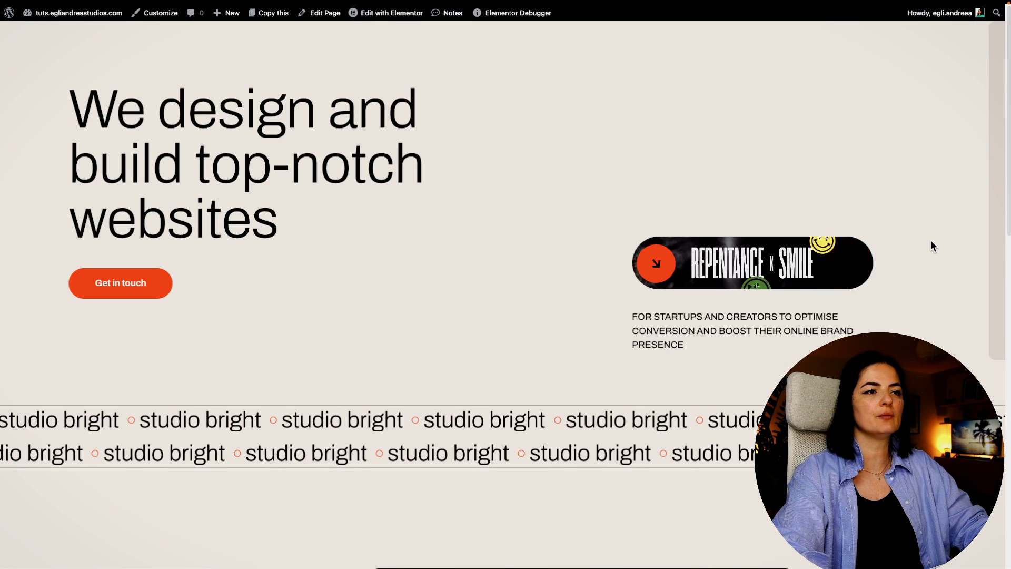
pyautogui.scroll(-10, 931, 246)
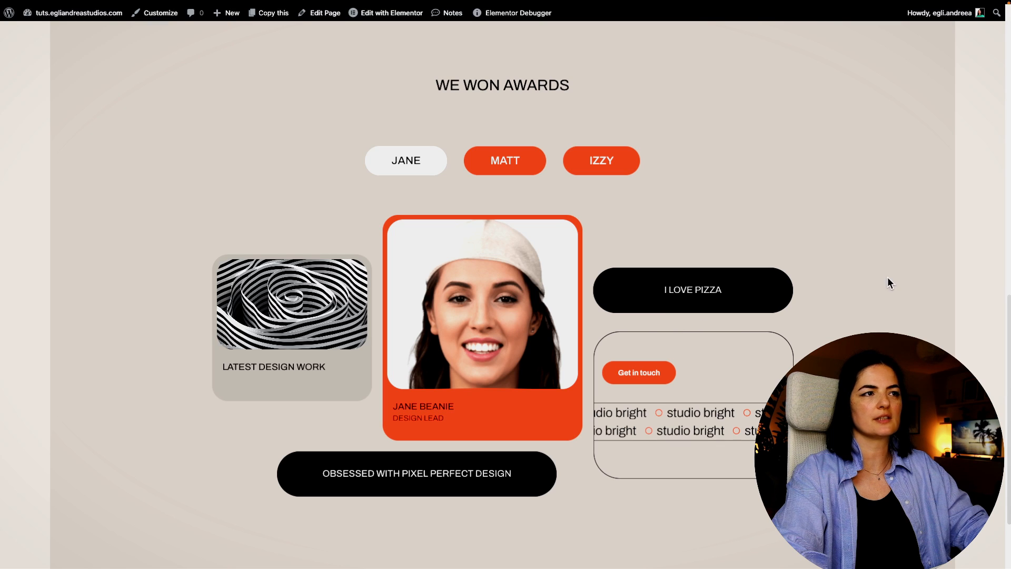
pyautogui.click(489, 169)
pyautogui.click(416, 163)
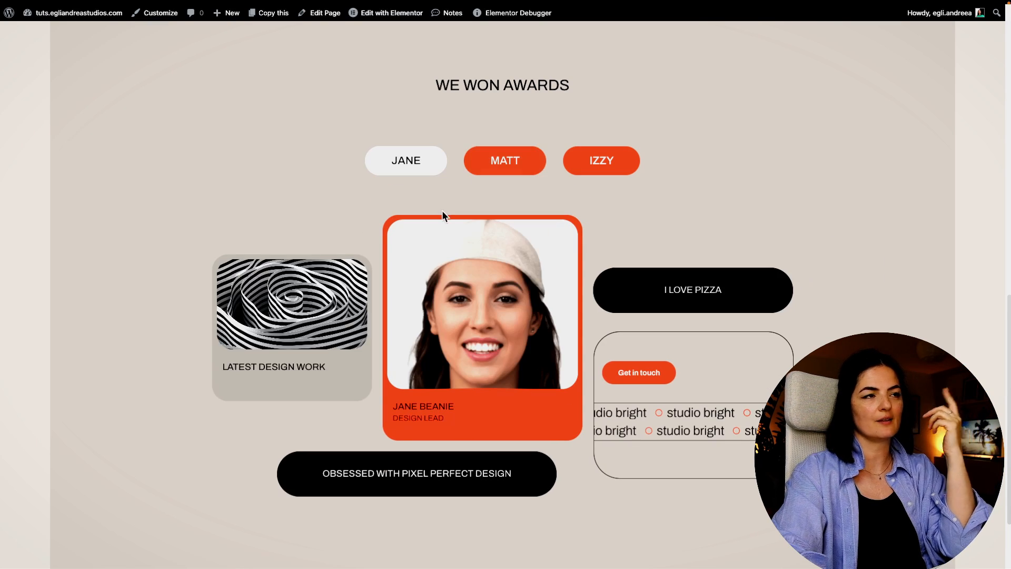
pyautogui.click(496, 167)
pyautogui.click(437, 165)
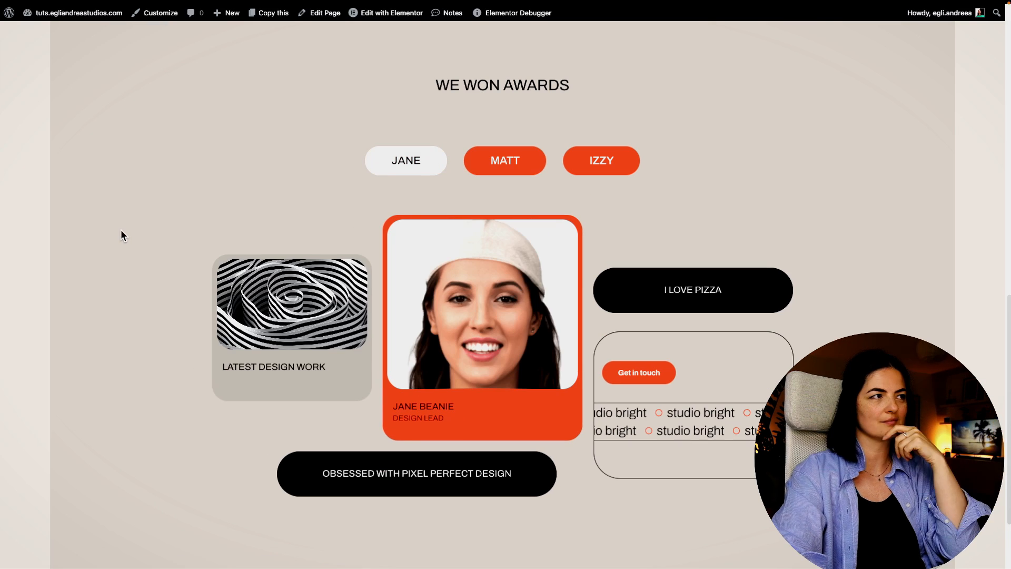
pyautogui.moveTo(2, 224)
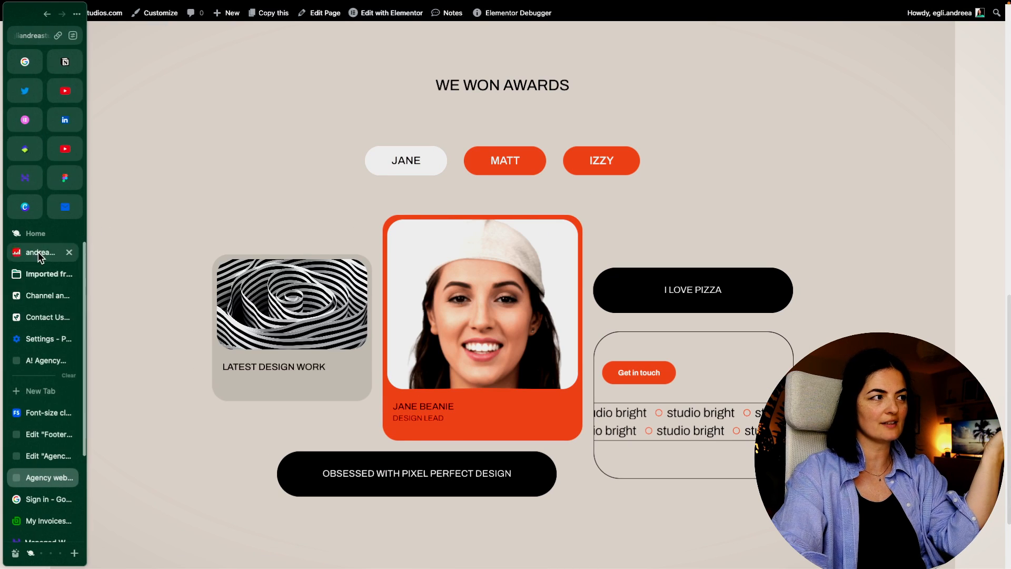
# Back in the page editor, set the second tab's main container padding to 50 px on all sides, matching the first tab, and publish.
pyautogui.click(41, 455)
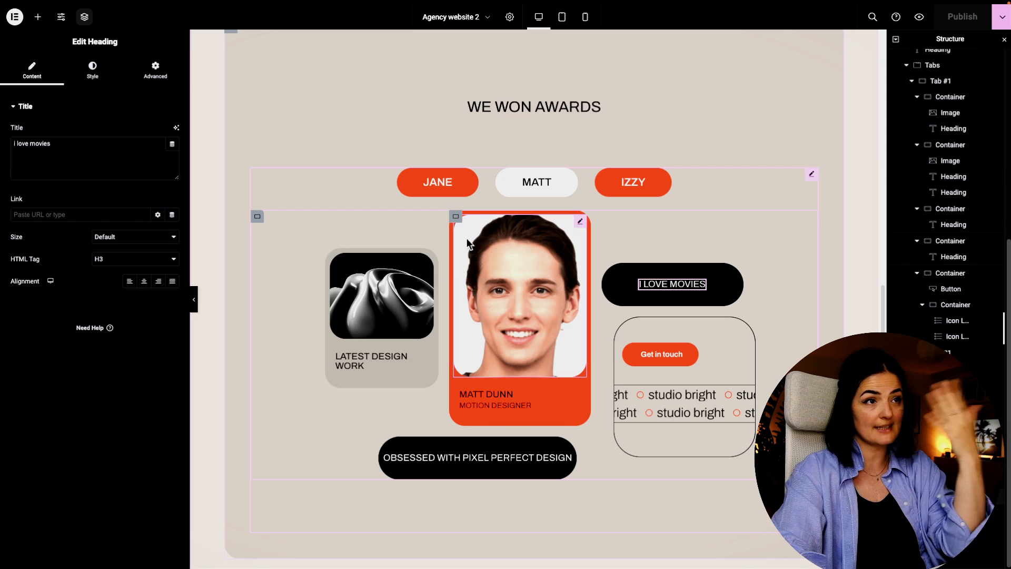
pyautogui.click(457, 190)
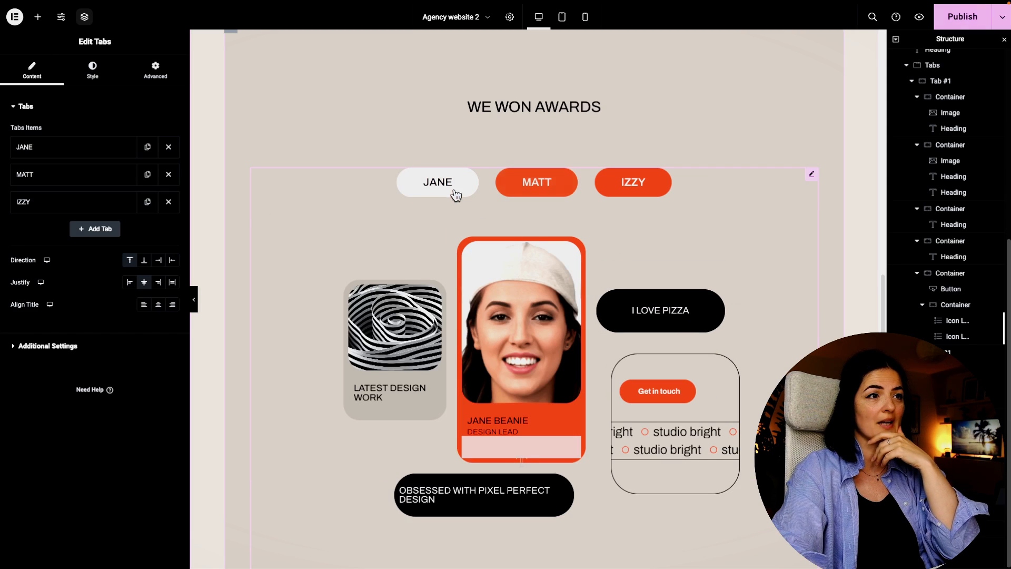
pyautogui.click(258, 216)
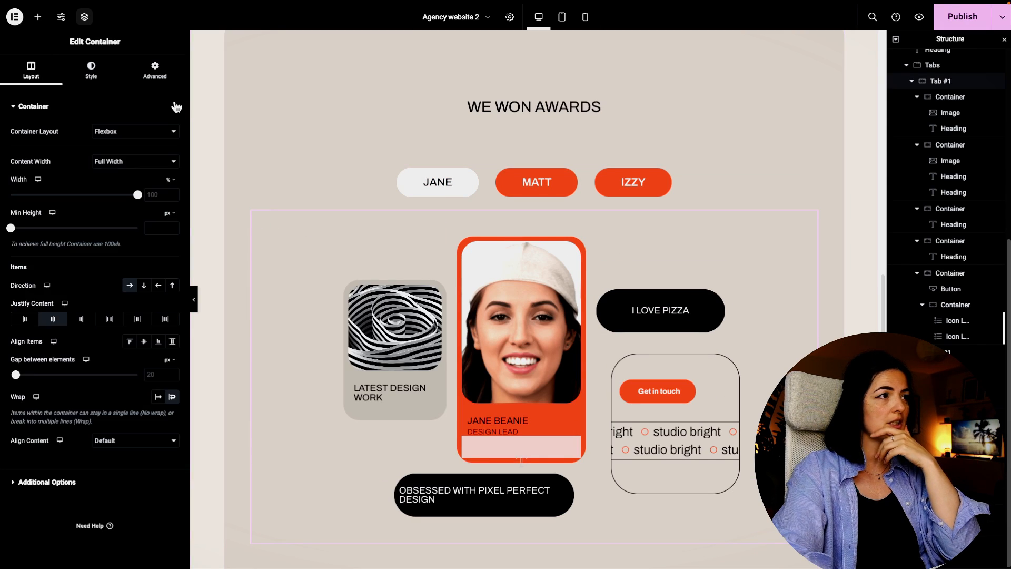
pyautogui.click(156, 75)
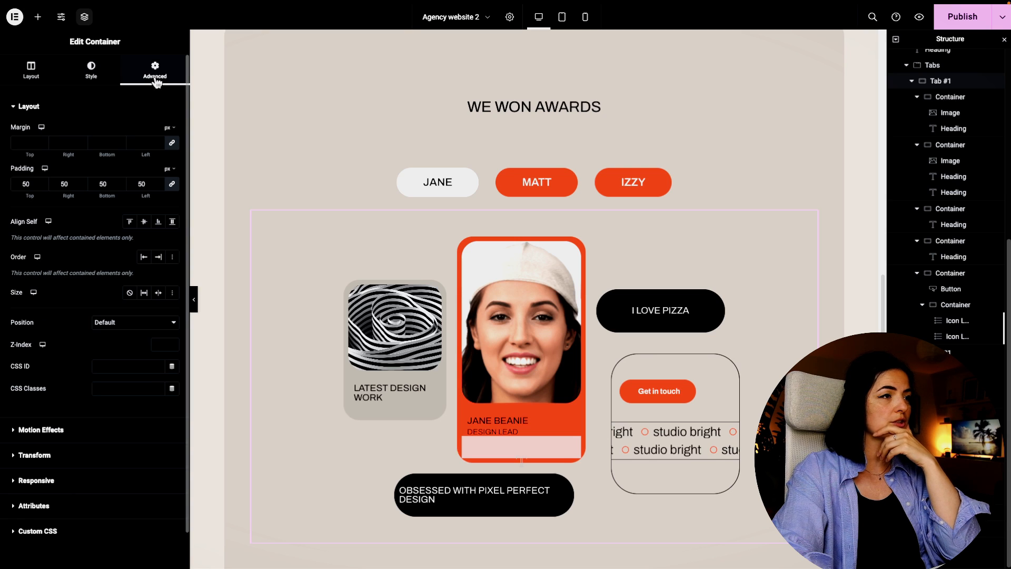
pyautogui.click(556, 190)
pyautogui.click(257, 217)
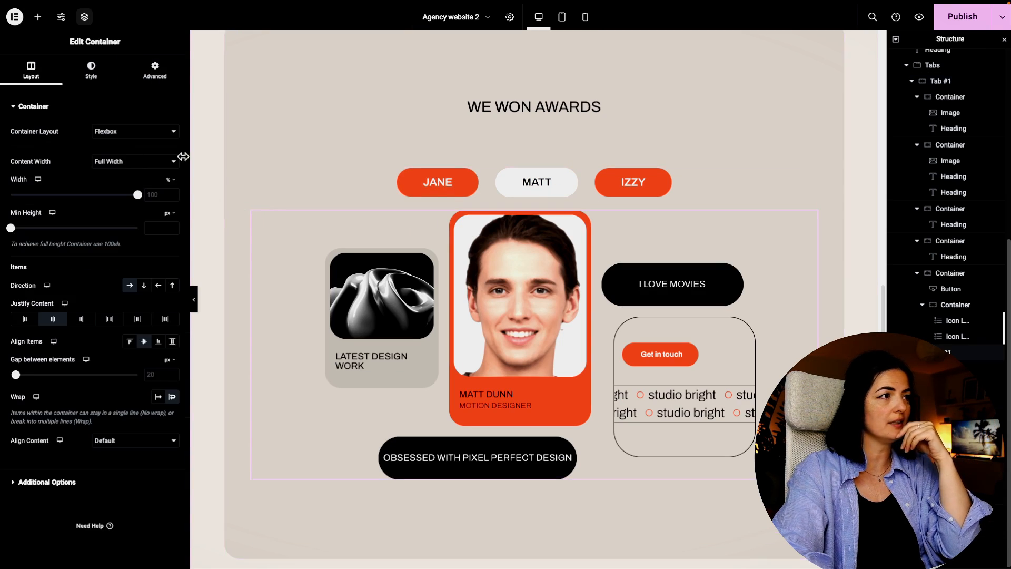
pyautogui.click(154, 68)
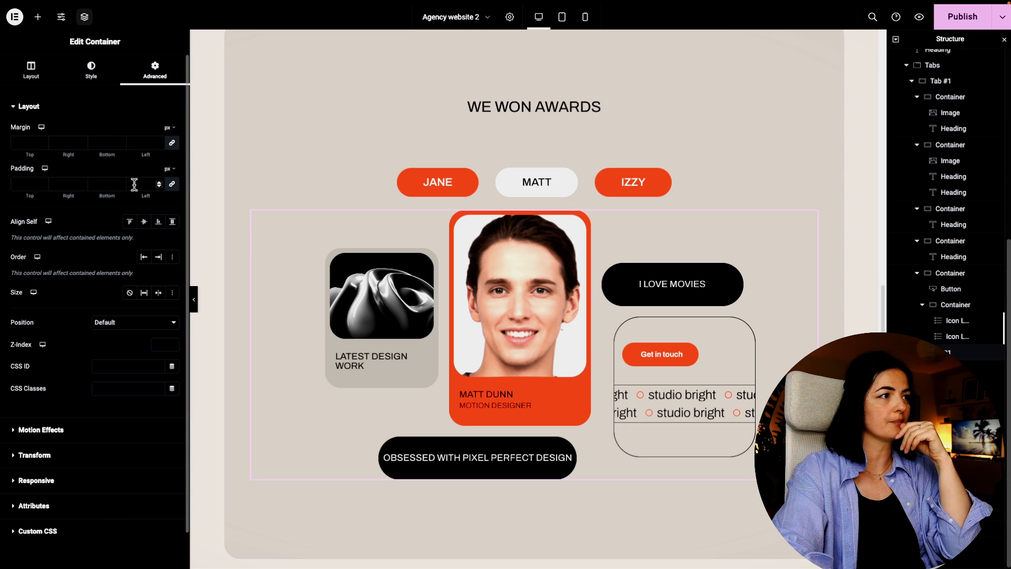
pyautogui.write('50')
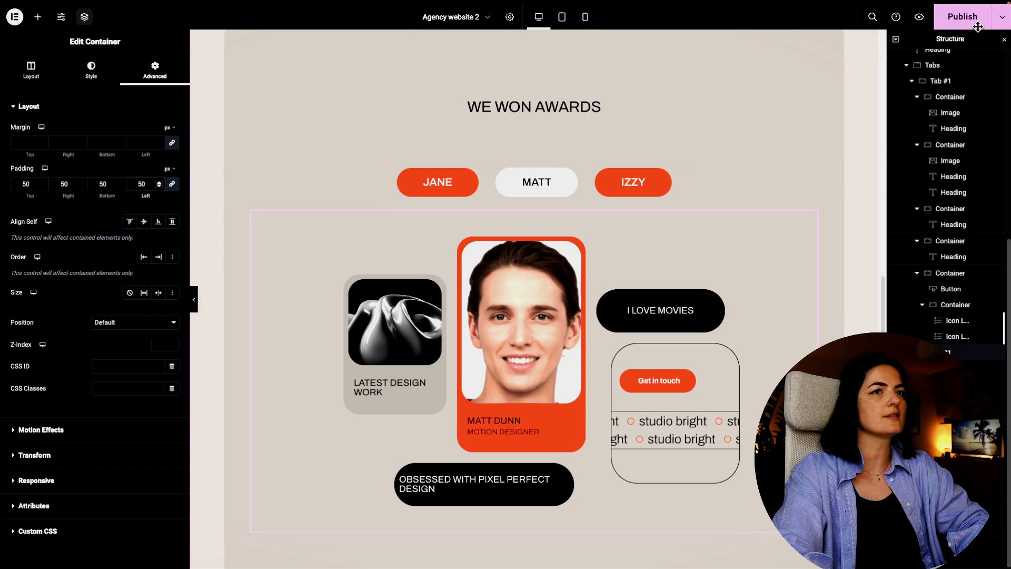
pyautogui.click(963, 16)
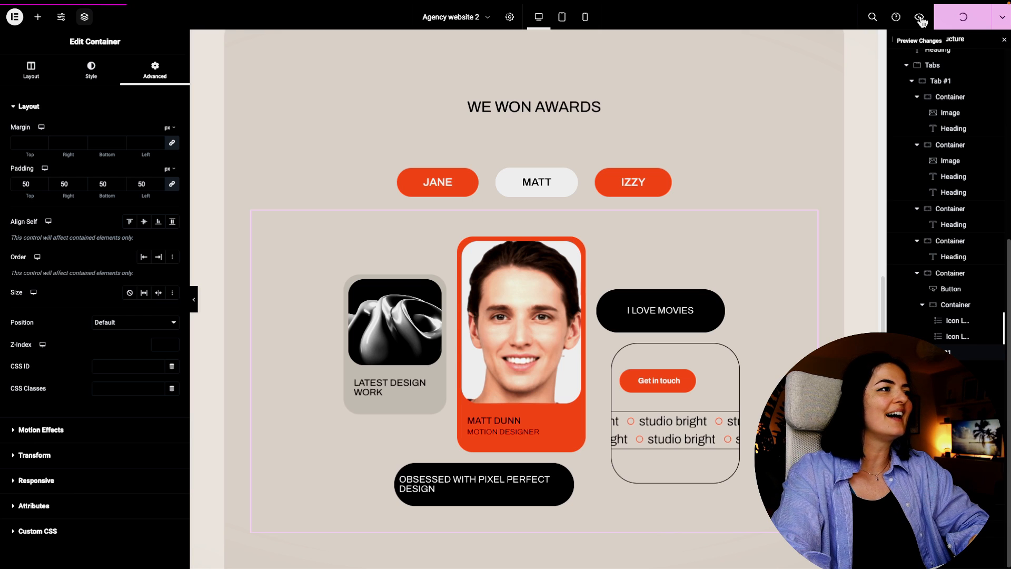
# Check the spacing settings of the first tab's container and the Tabs widget, and publish the page again.
pyautogui.click(466, 186)
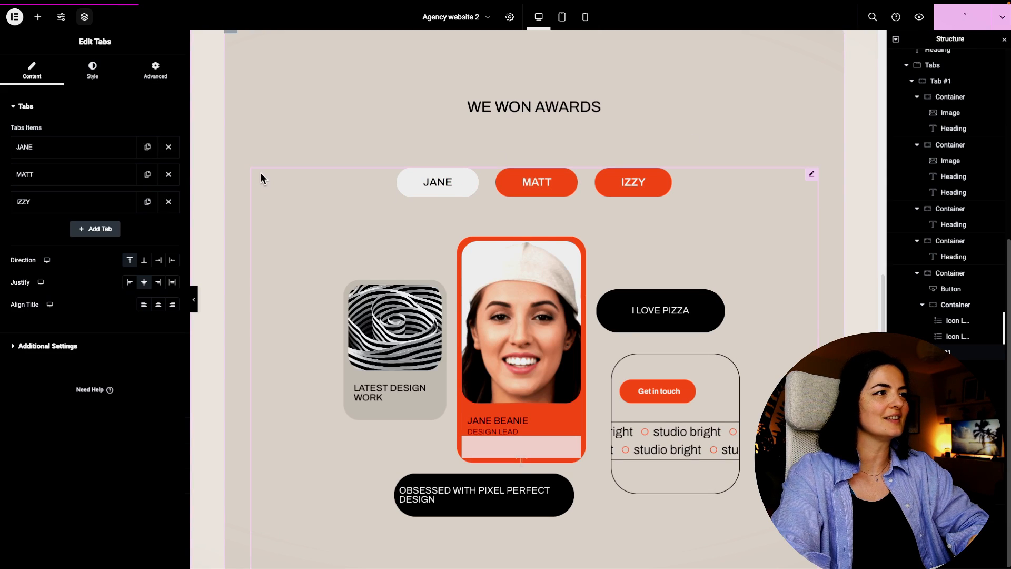
pyautogui.click(157, 79)
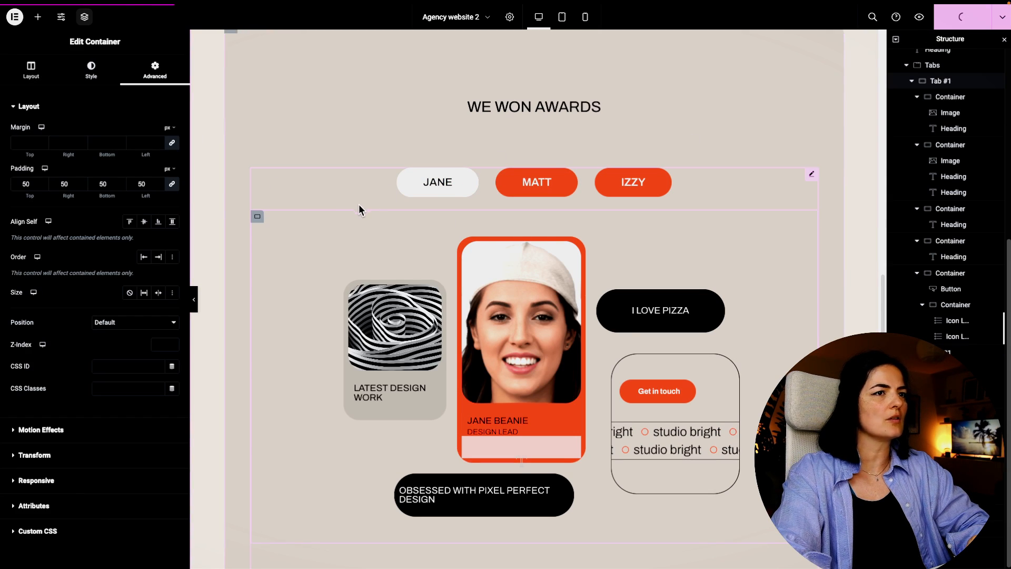
pyautogui.click(971, 66)
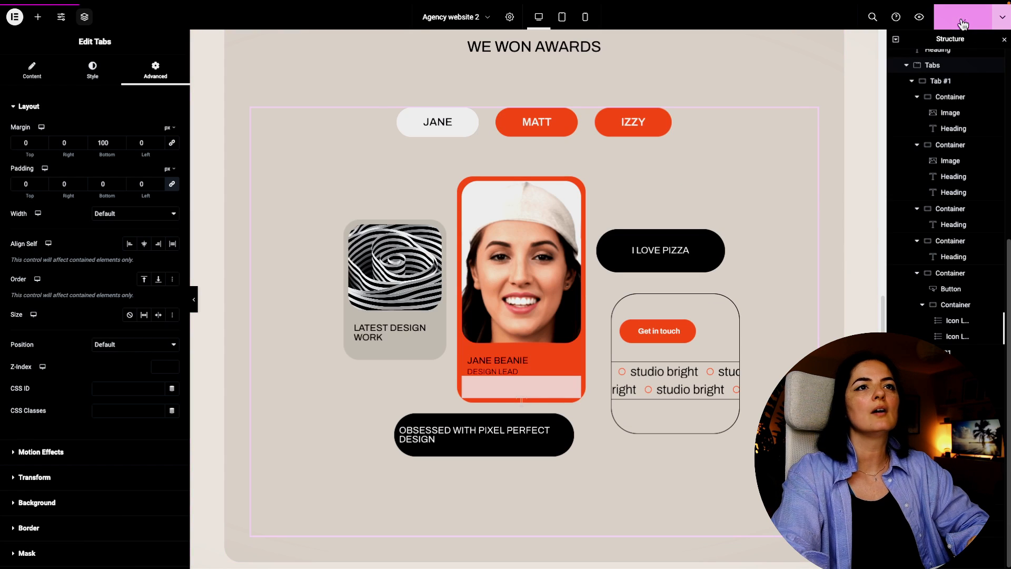
# Switch repeatedly between the first two team tabs on the live page to check that their card layouts align.
pyautogui.scroll(-5, 502, 295)
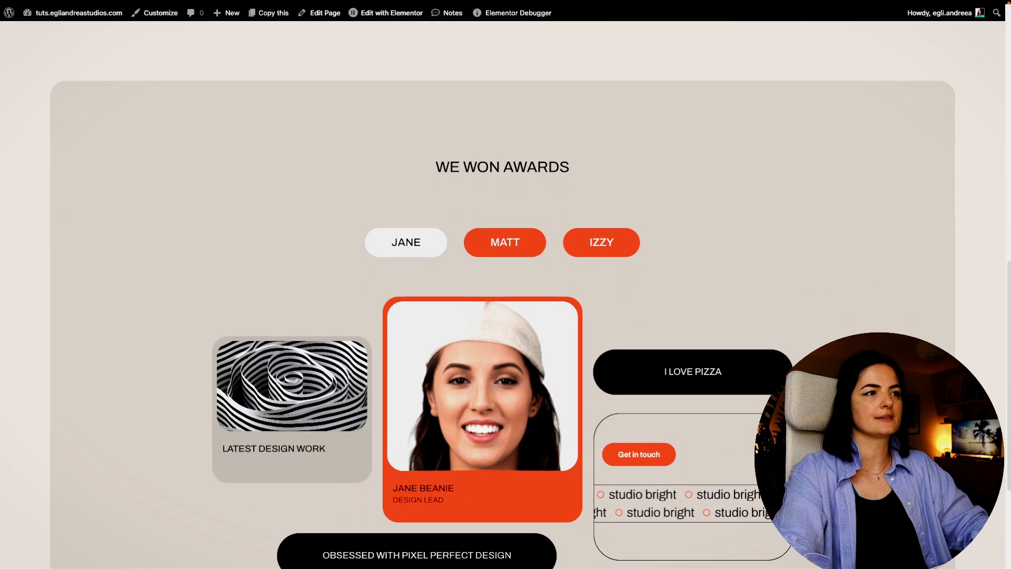
pyautogui.scroll(-1, 503, 295)
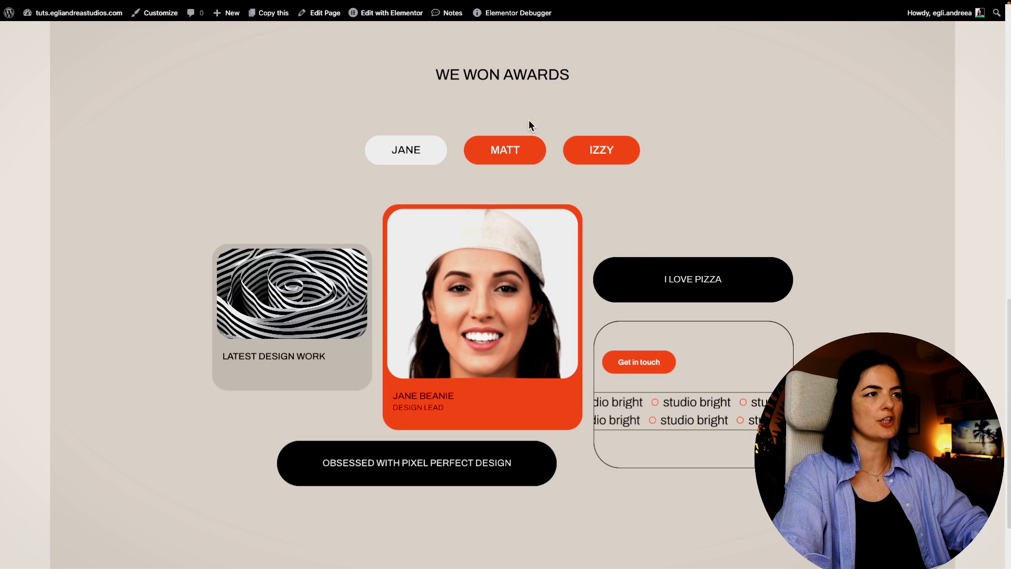
pyautogui.click(507, 156)
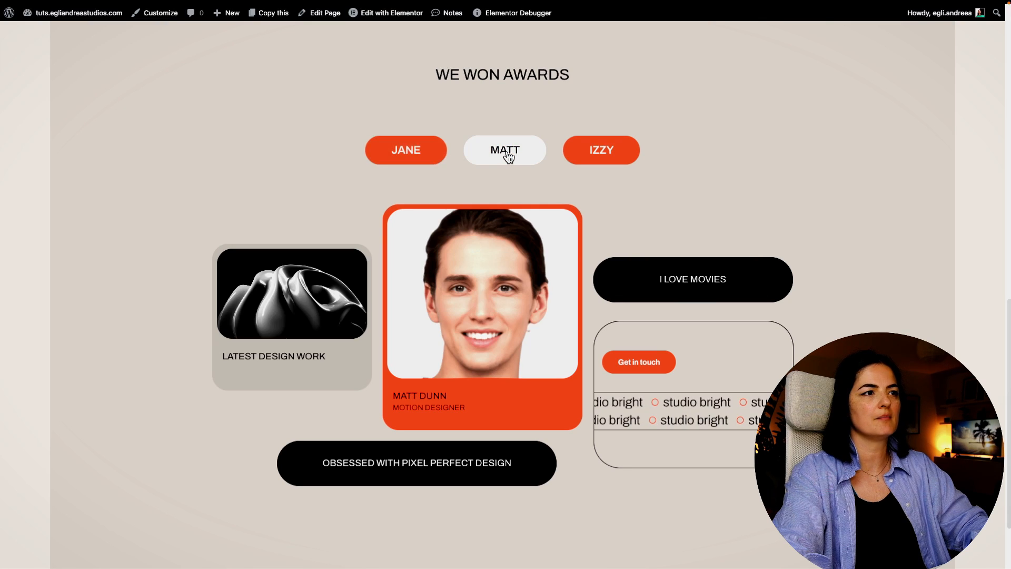
pyautogui.click(413, 152)
pyautogui.click(474, 157)
pyautogui.click(431, 155)
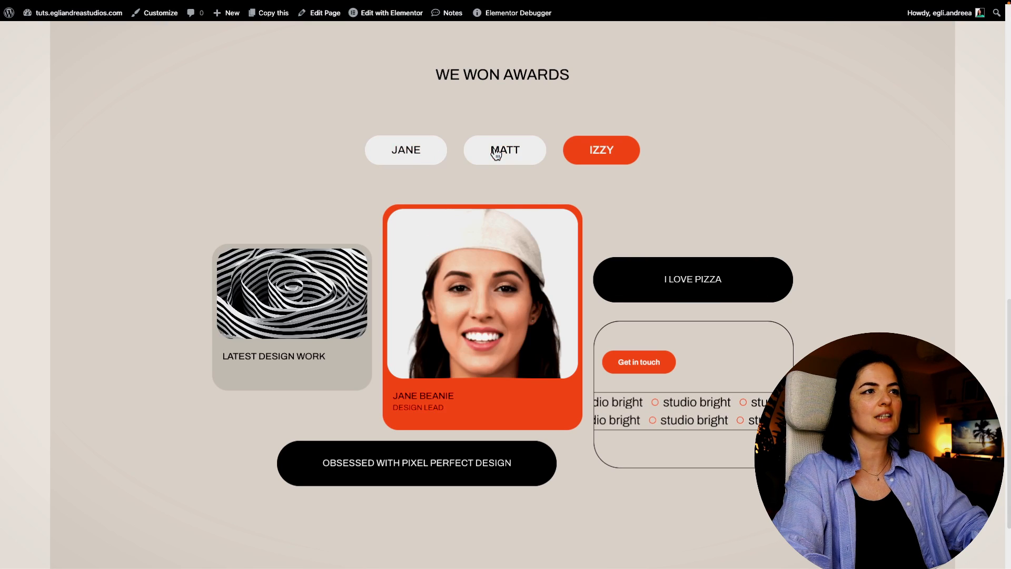
pyautogui.click(494, 155)
pyautogui.click(432, 156)
pyautogui.click(507, 156)
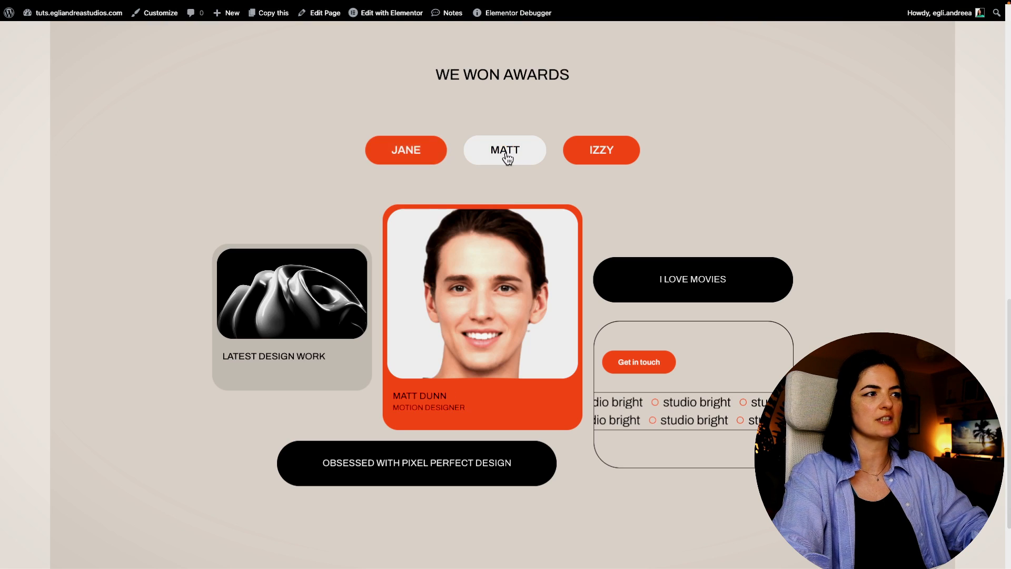
pyautogui.click(426, 154)
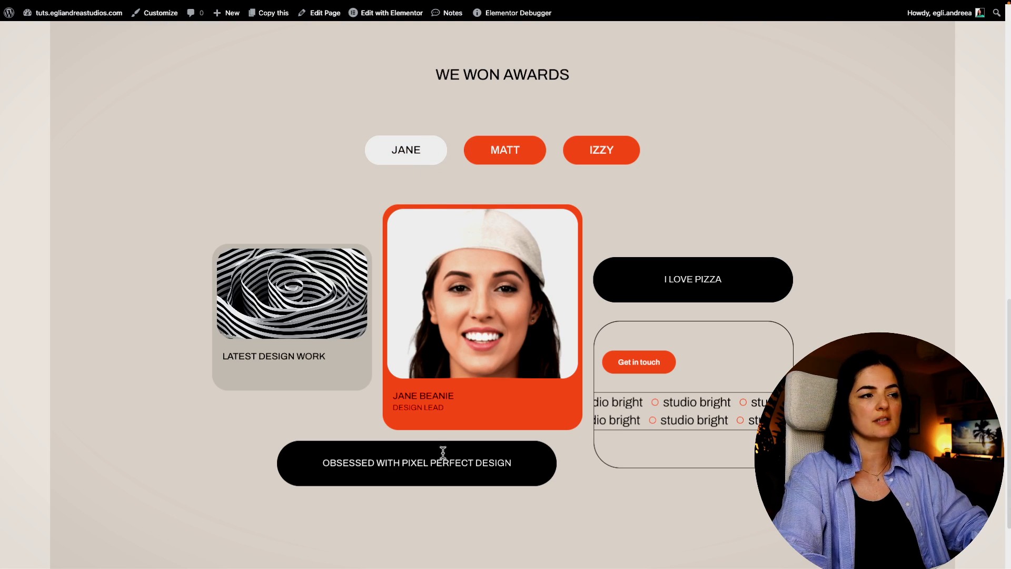
pyautogui.click(499, 167)
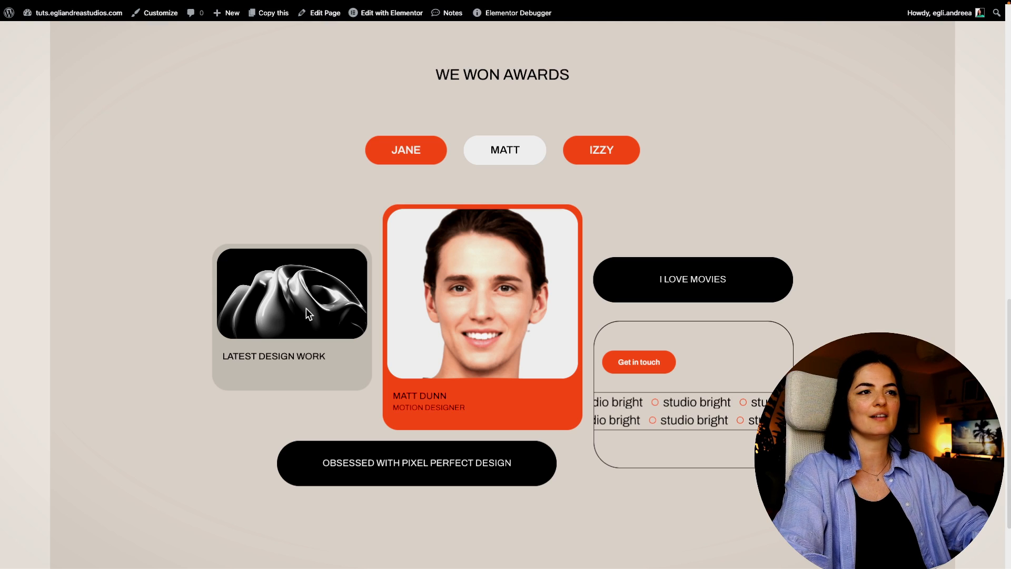
pyautogui.click(410, 157)
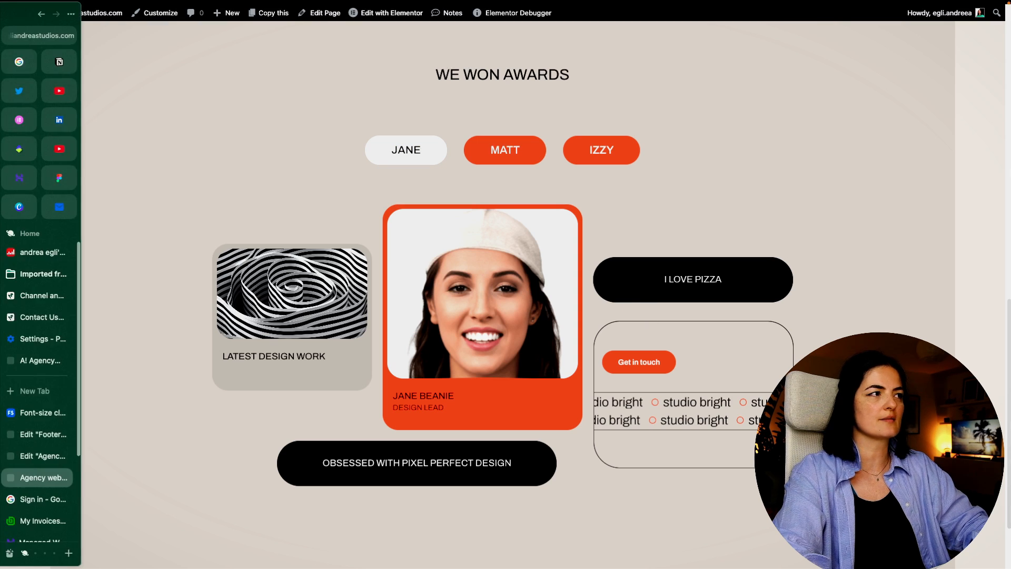
# Inspect the outlined "Get in touch" container's layout settings in the editor and compare the section at full width with the live page.
pyautogui.click(50, 453)
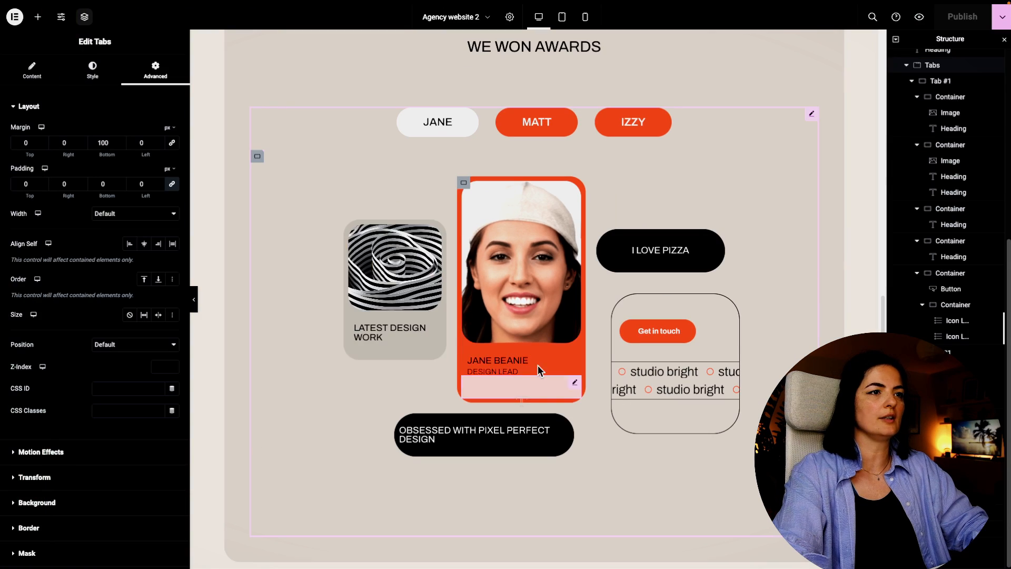
pyautogui.click(617, 302)
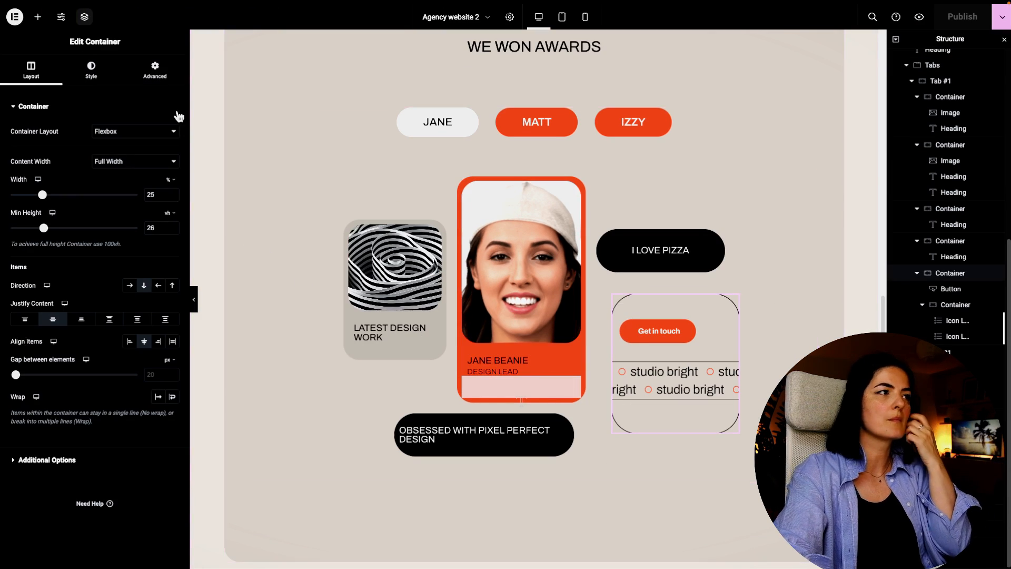
pyautogui.click(194, 299)
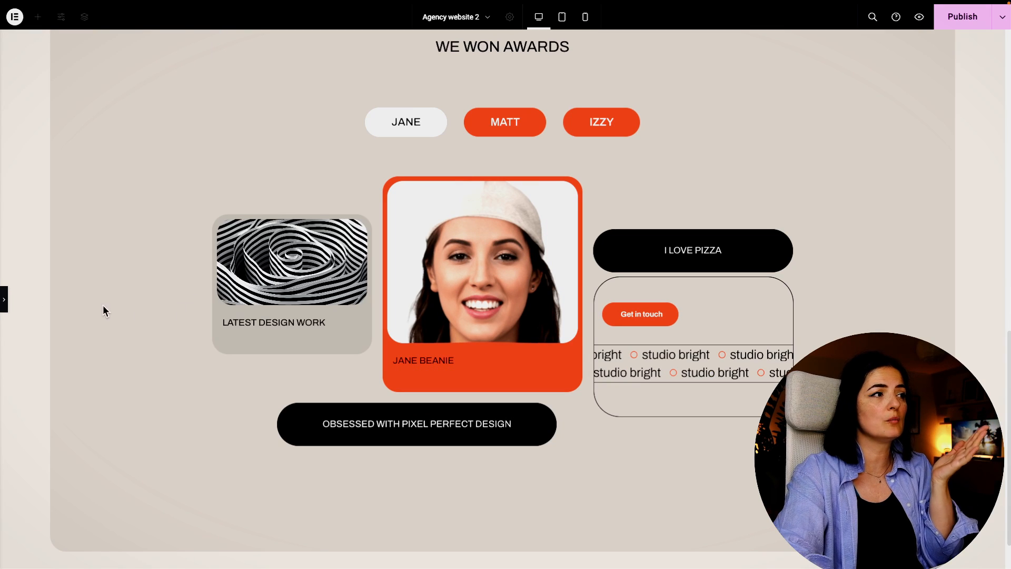
pyautogui.click(6, 299)
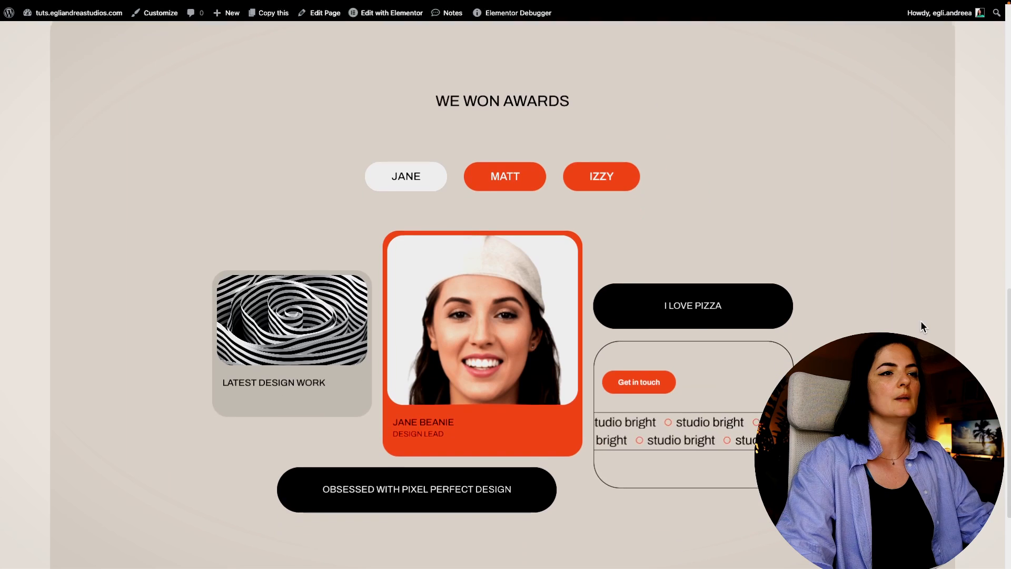
pyautogui.scroll(-1, 921, 320)
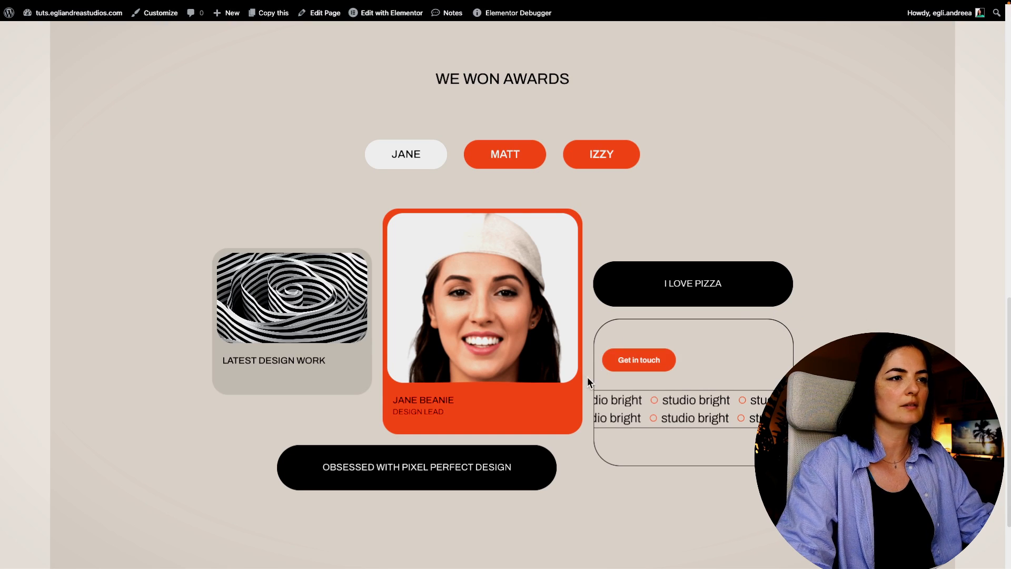
# Compare the Jane and Matt team tabs on the live page by alternating between them to check their card alignment.
pyautogui.click(526, 168)
pyautogui.click(438, 165)
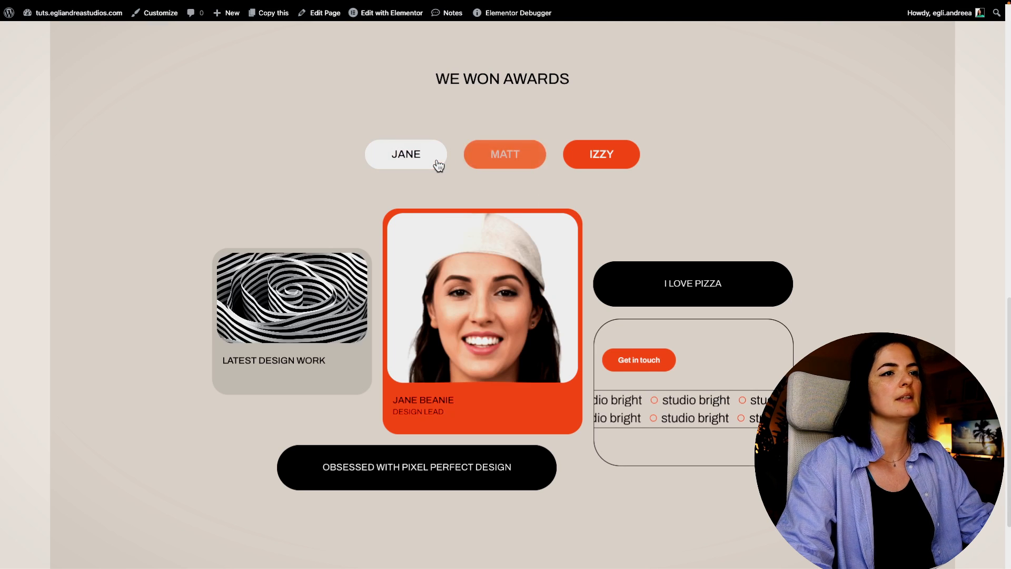
pyautogui.click(482, 163)
pyautogui.click(419, 163)
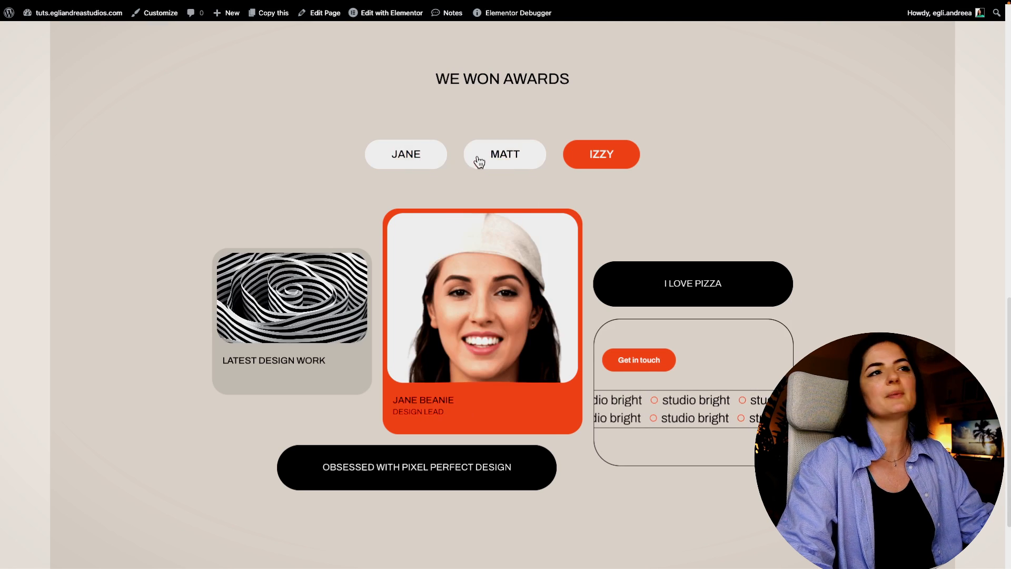
pyautogui.click(478, 163)
pyautogui.click(416, 164)
pyautogui.click(477, 159)
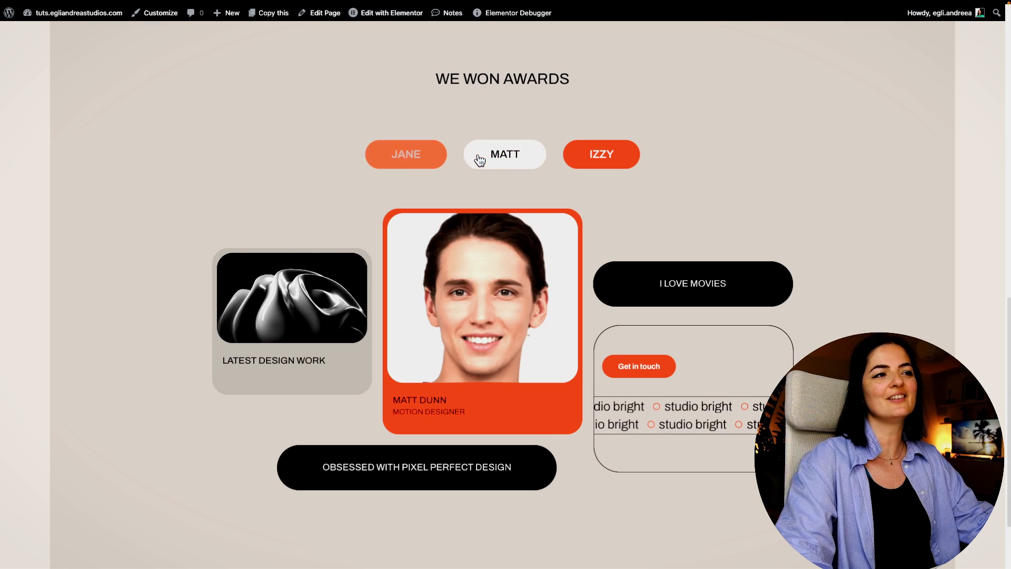
pyautogui.click(407, 160)
pyautogui.click(501, 154)
pyautogui.click(414, 160)
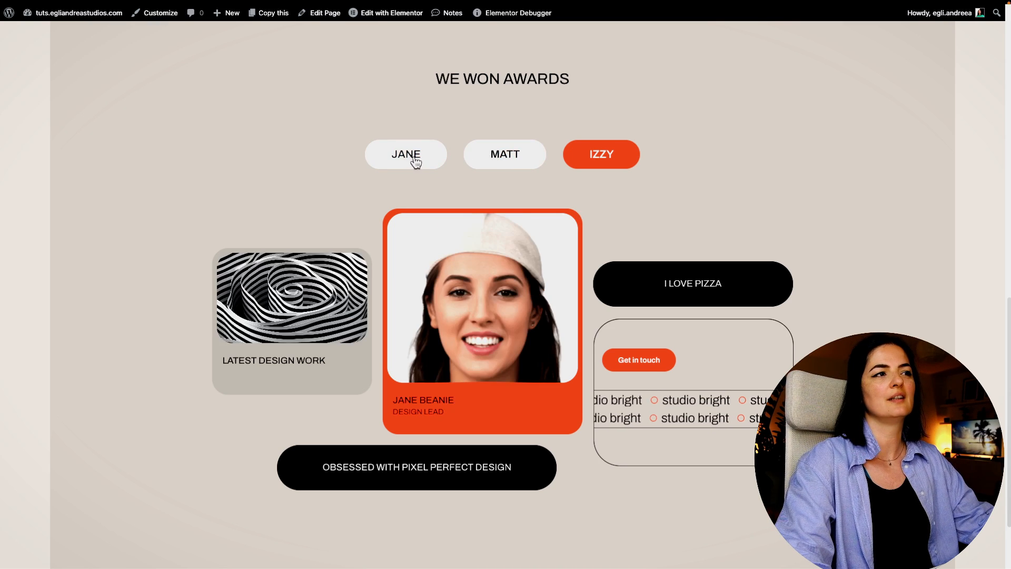
pyautogui.click(467, 155)
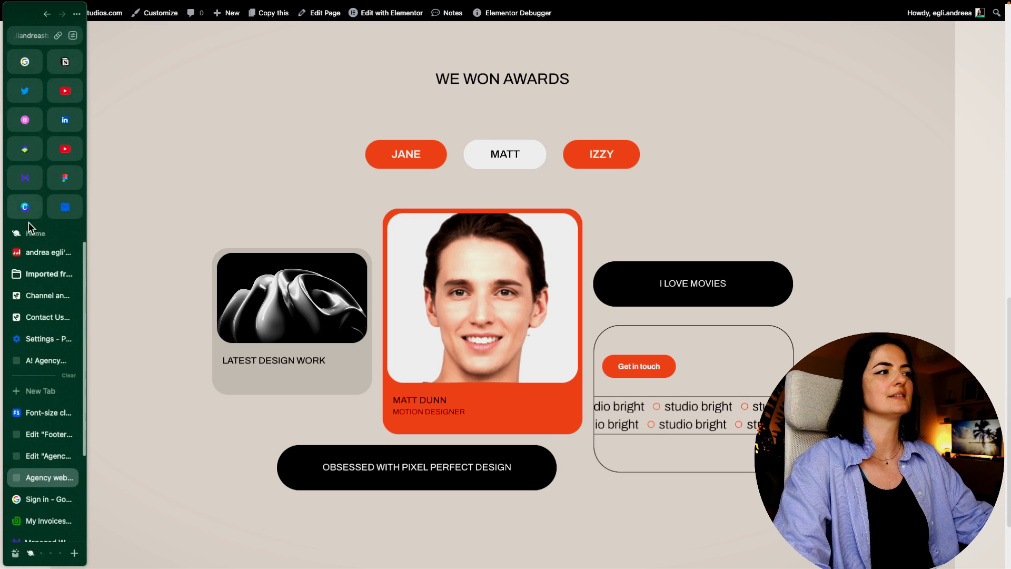
# Return to the page editor and add a new column-direction container below the awards section.
pyautogui.moveTo(4, 416)
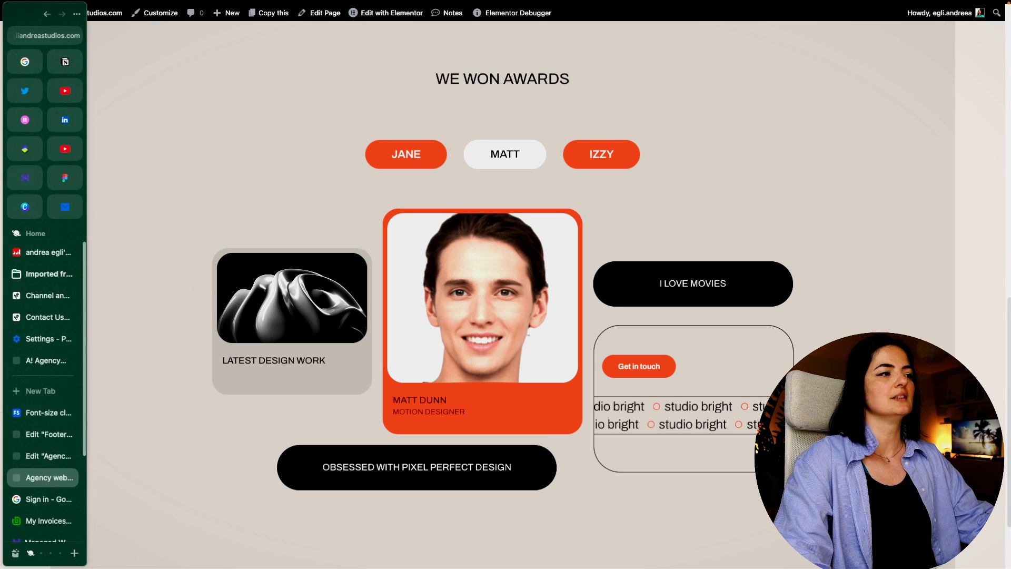
pyautogui.click(37, 456)
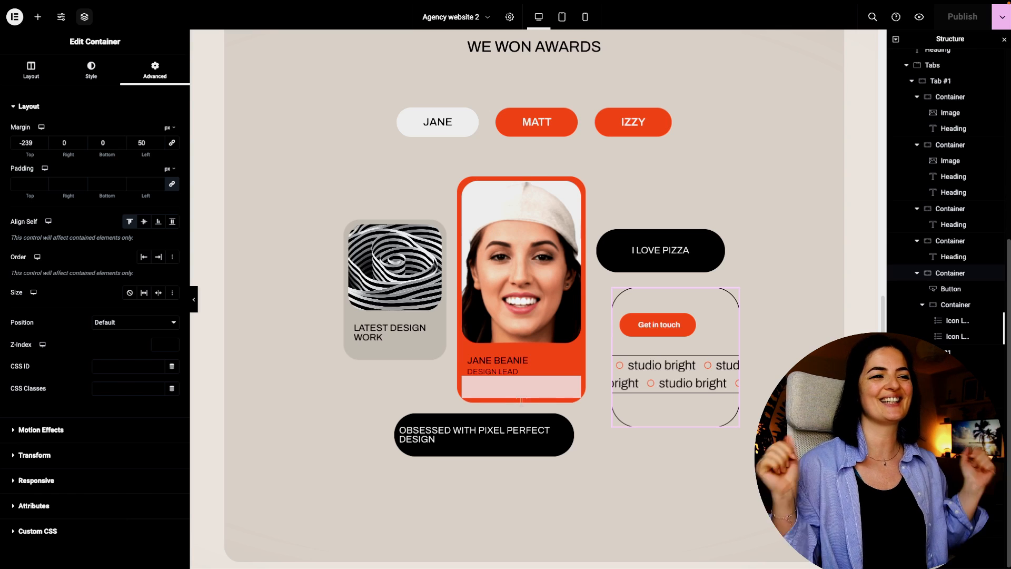
pyautogui.click(484, 400)
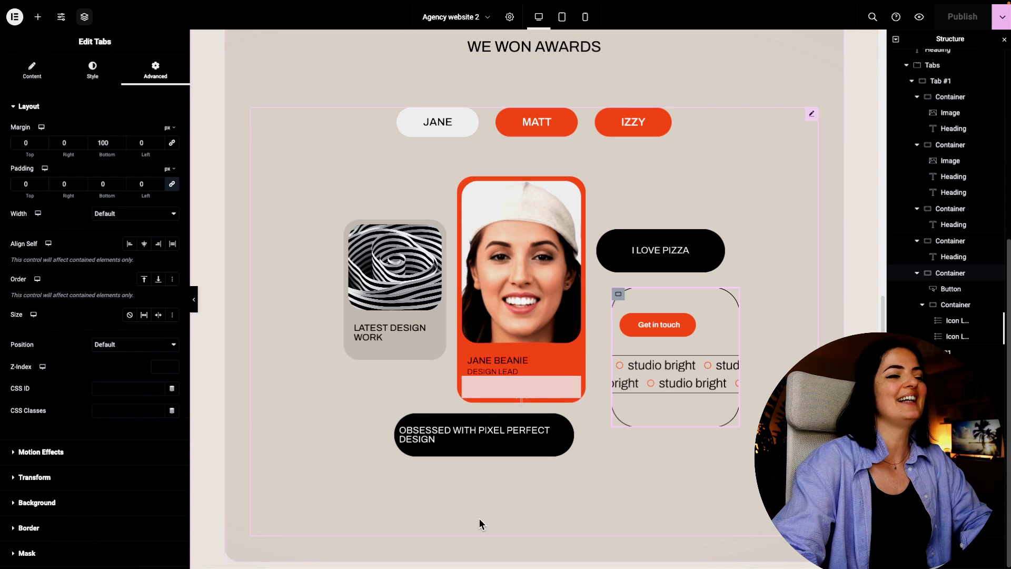
pyautogui.scroll(-5, 495, 521)
pyautogui.click(504, 492)
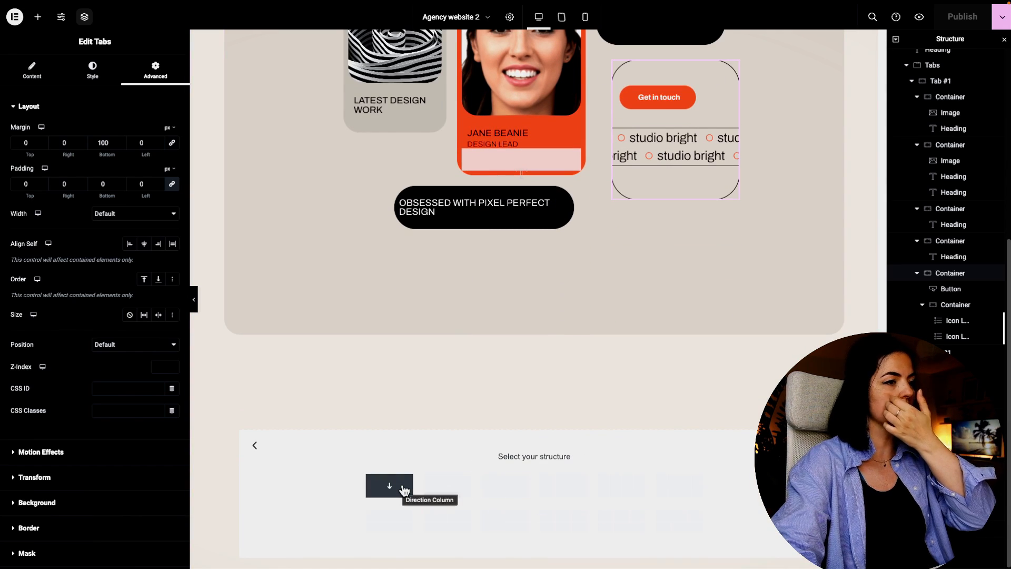
pyautogui.click(404, 488)
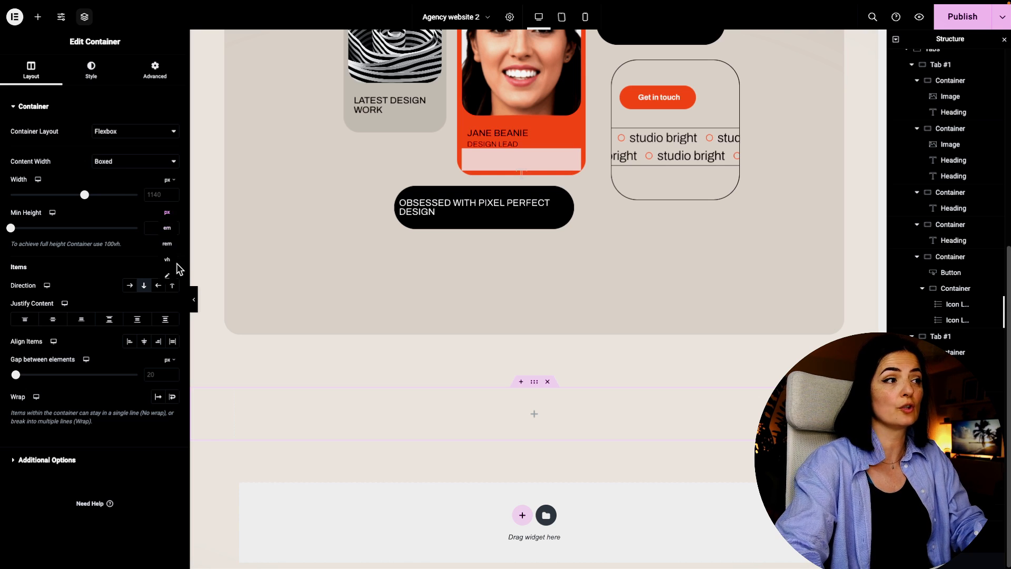
# Give the new container a minimum height of 30 vh, centred content justification and 100 px top padding.
pyautogui.click(167, 260)
pyautogui.click(154, 230)
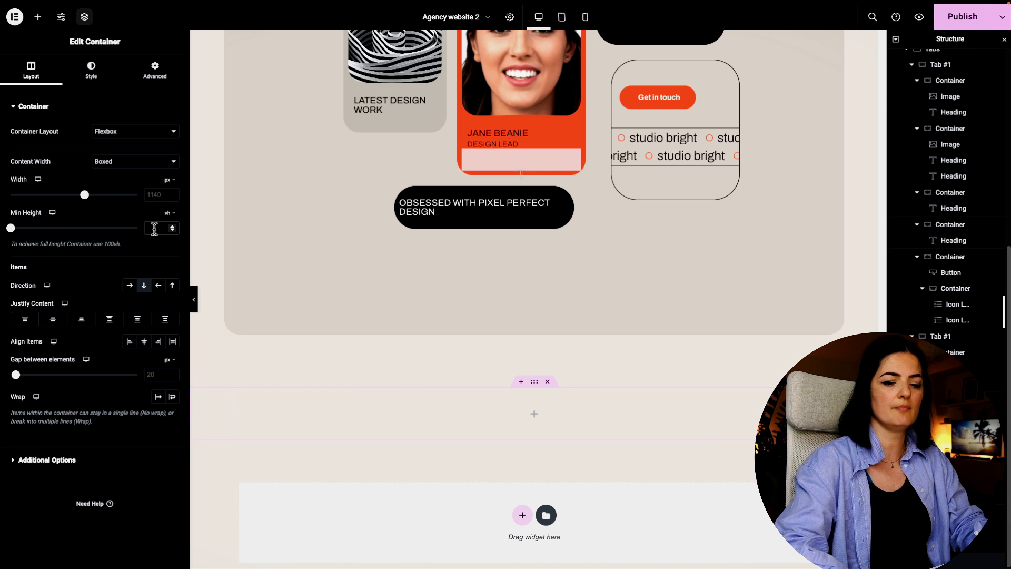
pyautogui.write('30')
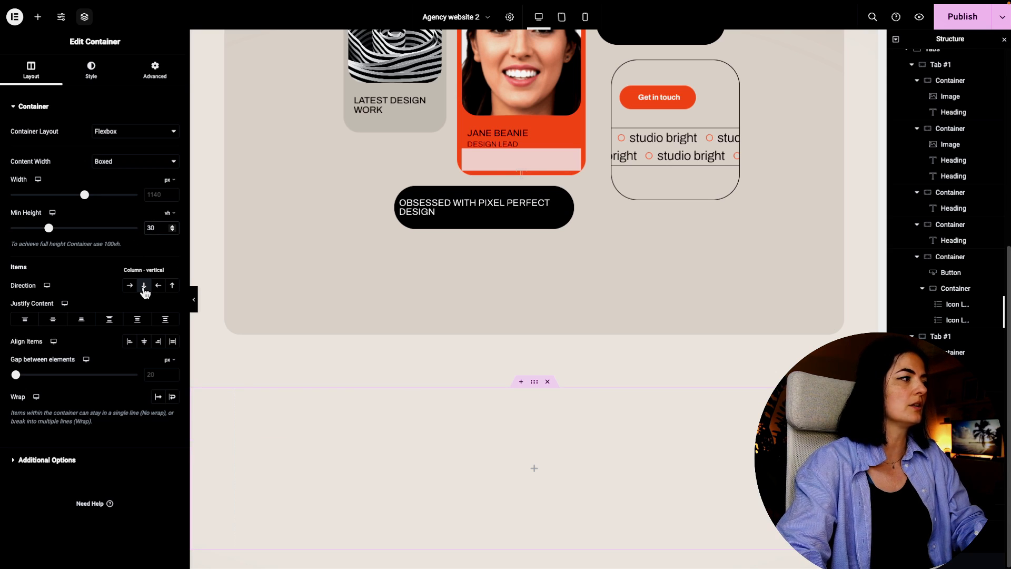
pyautogui.click(52, 321)
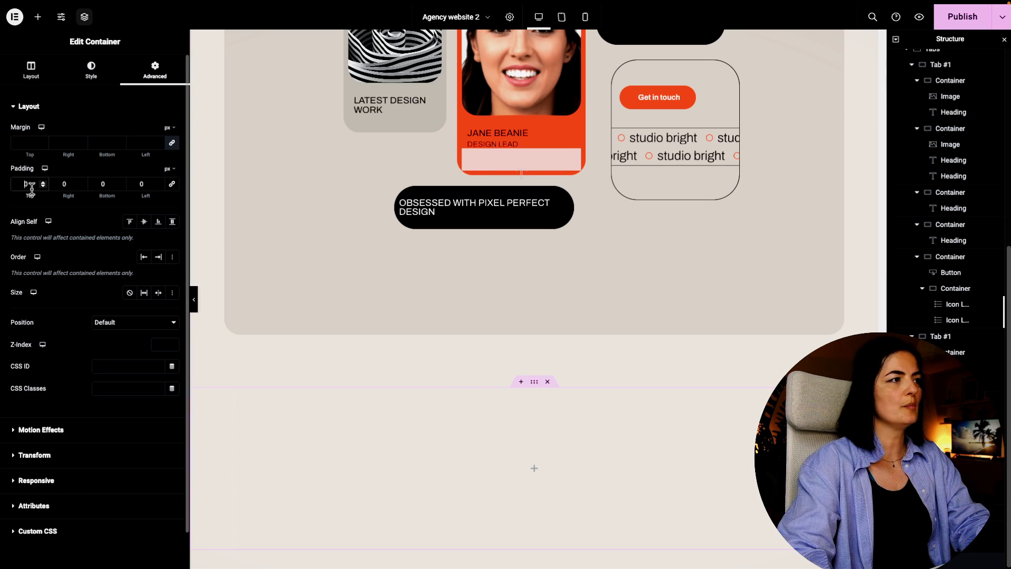
pyautogui.write('100')
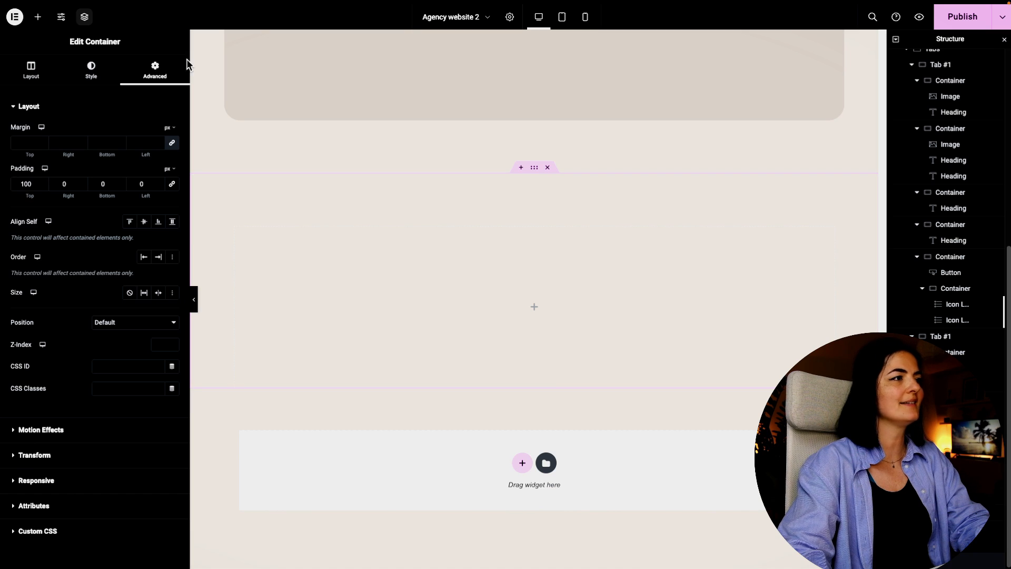
# Nest a container in the new section with row direction, full content width, 95% width, space-between justification and centred self-alignment.
pyautogui.click(37, 17)
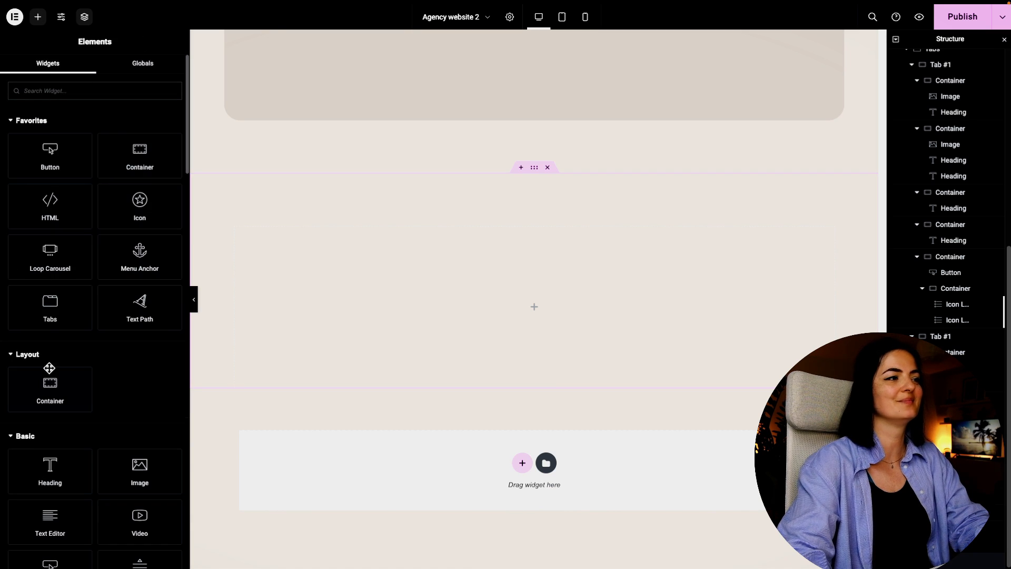
pyautogui.moveTo(49, 367); pyautogui.dragTo(388, 339)
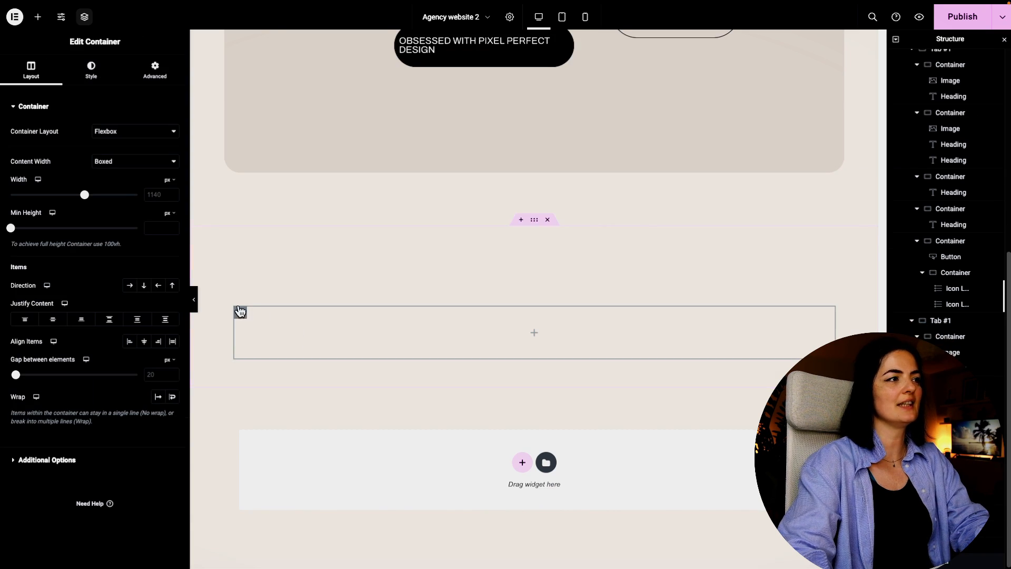
pyautogui.click(130, 285)
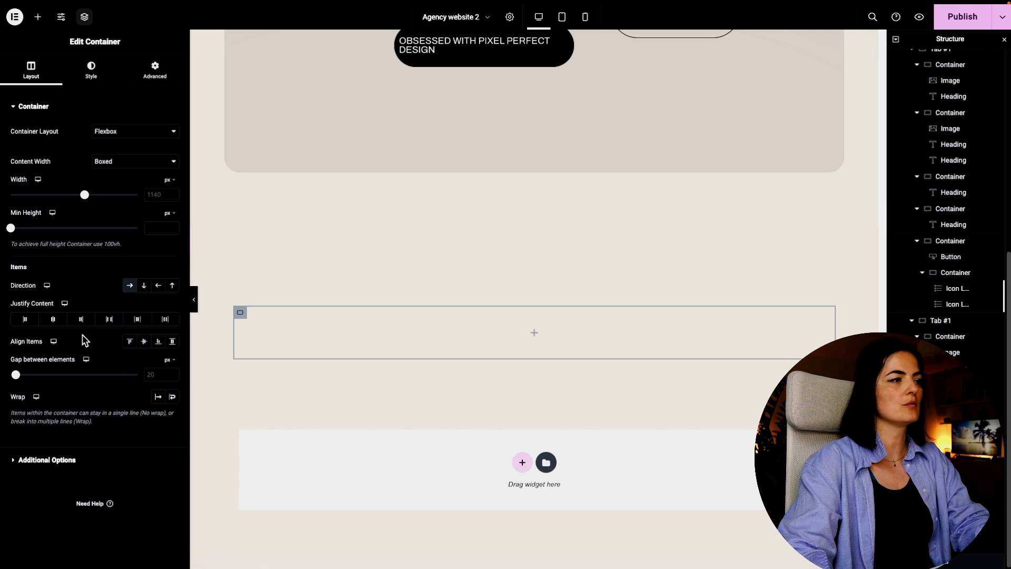
pyautogui.click(139, 163)
pyautogui.click(126, 172)
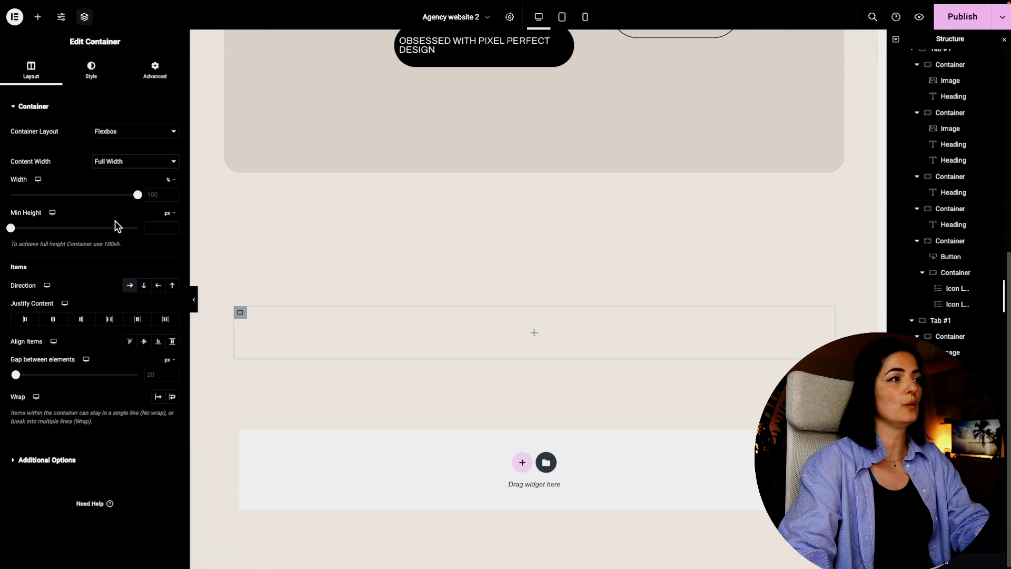
pyautogui.moveTo(138, 199); pyautogui.dragTo(131, 200)
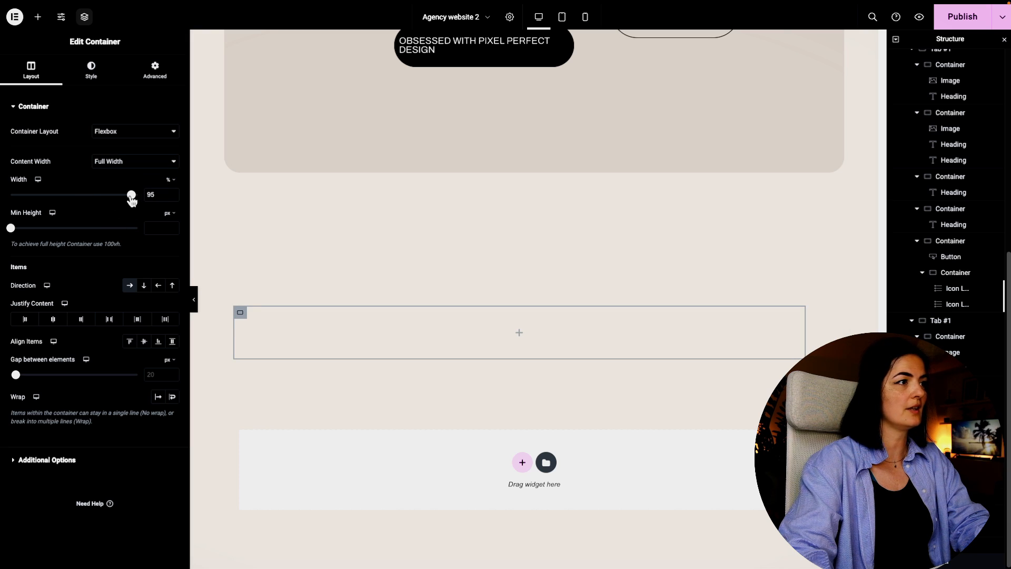
pyautogui.click(110, 320)
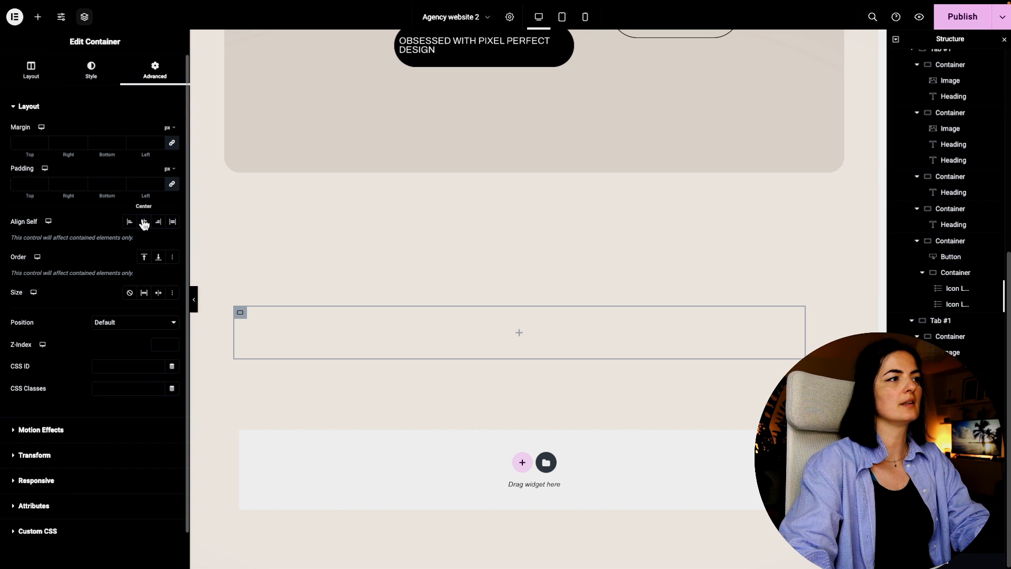
pyautogui.click(144, 221)
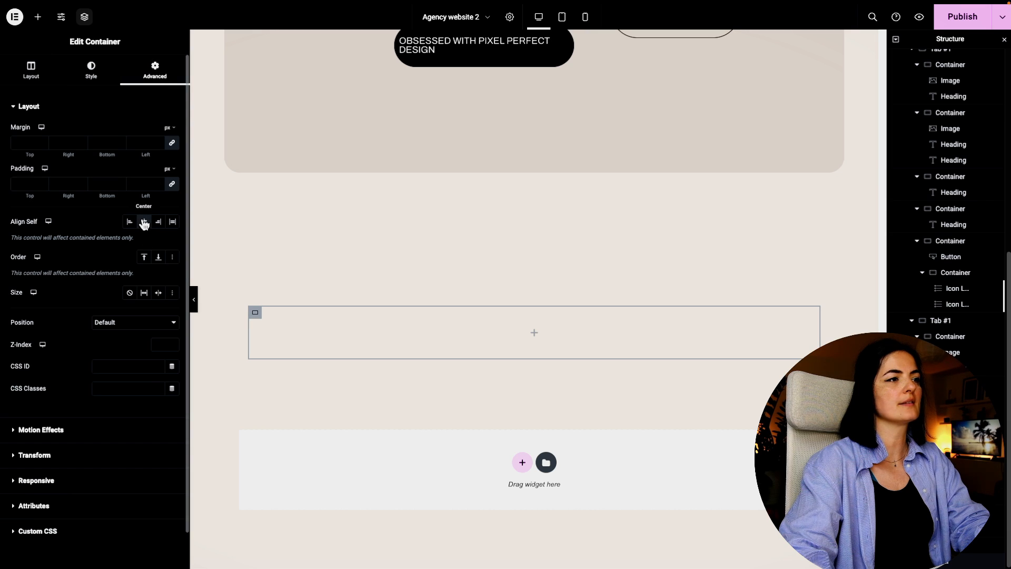
# Add a container inside the row container and duplicate it to form two side-by-side columns.
pyautogui.click(31, 69)
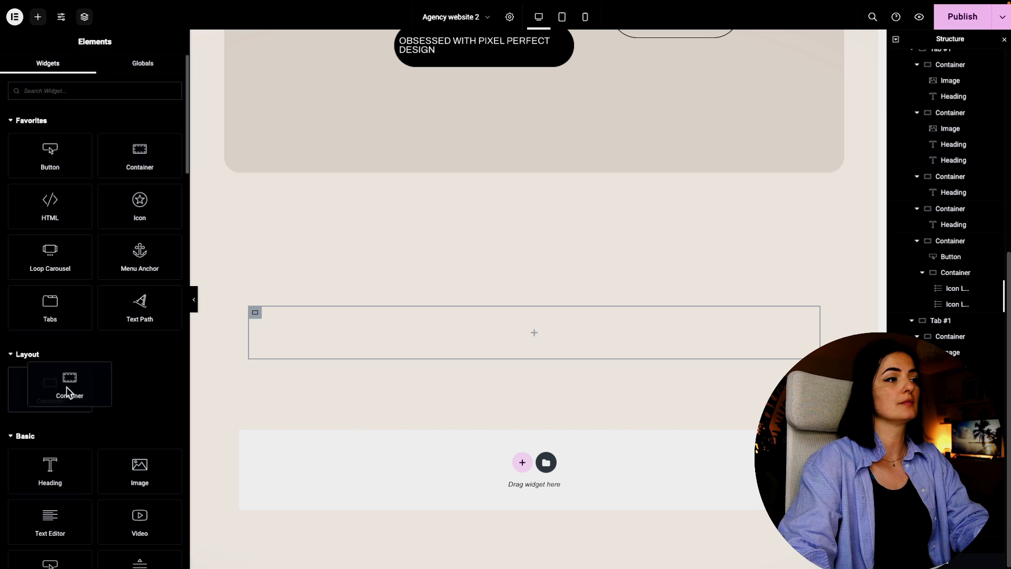
pyautogui.moveTo(68, 393); pyautogui.dragTo(383, 349)
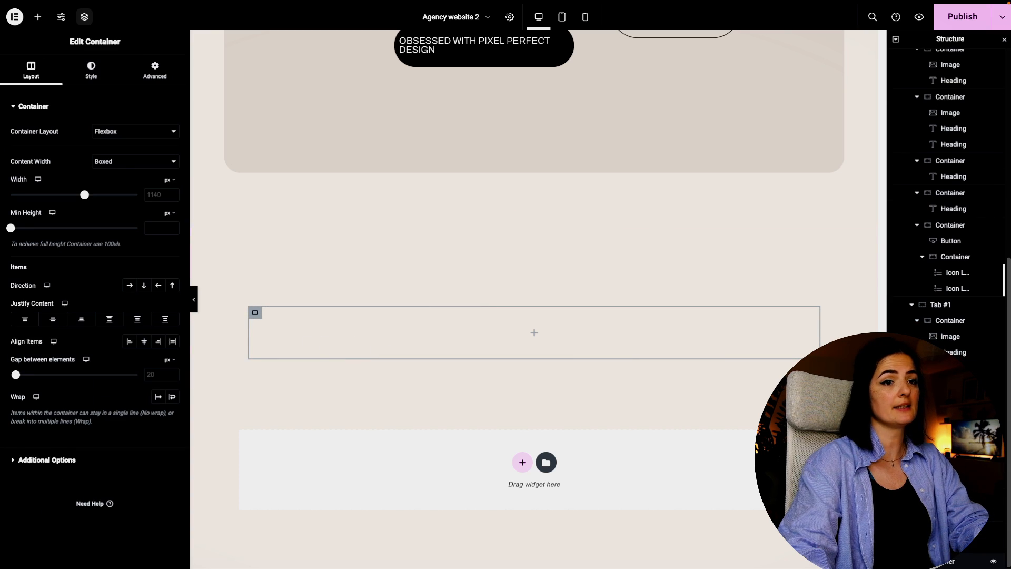
pyautogui.rightClick(940, 564)
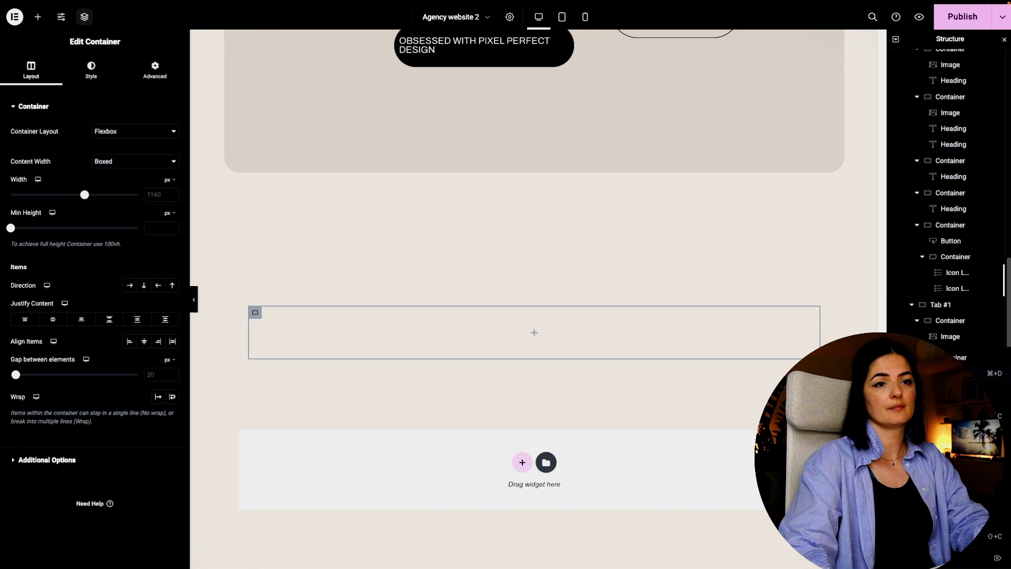
pyautogui.click(932, 373)
# Set both column containers to full content width, making the first 30% wide and the second 42% wide.
pyautogui.click(256, 314)
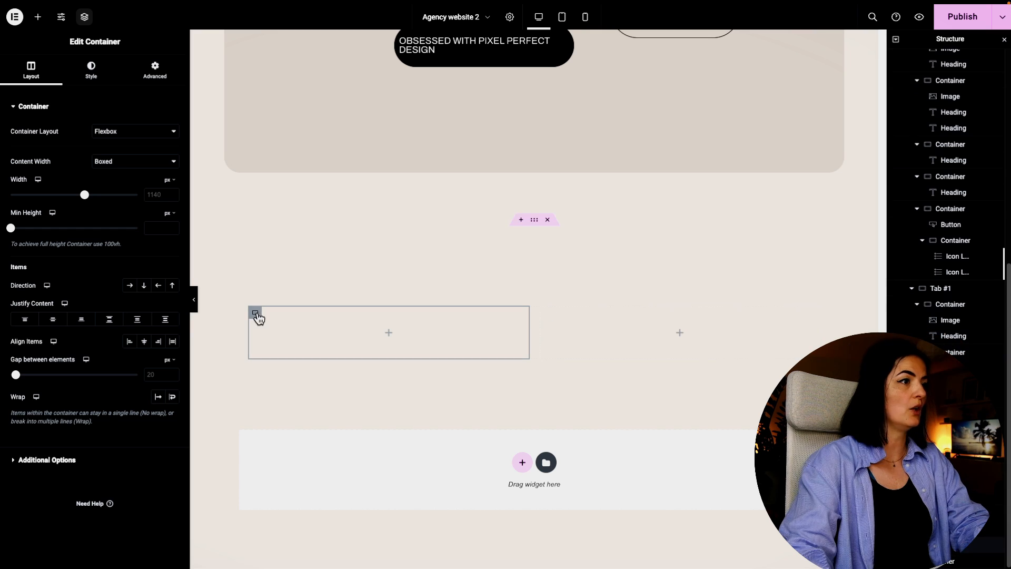
pyautogui.click(119, 172)
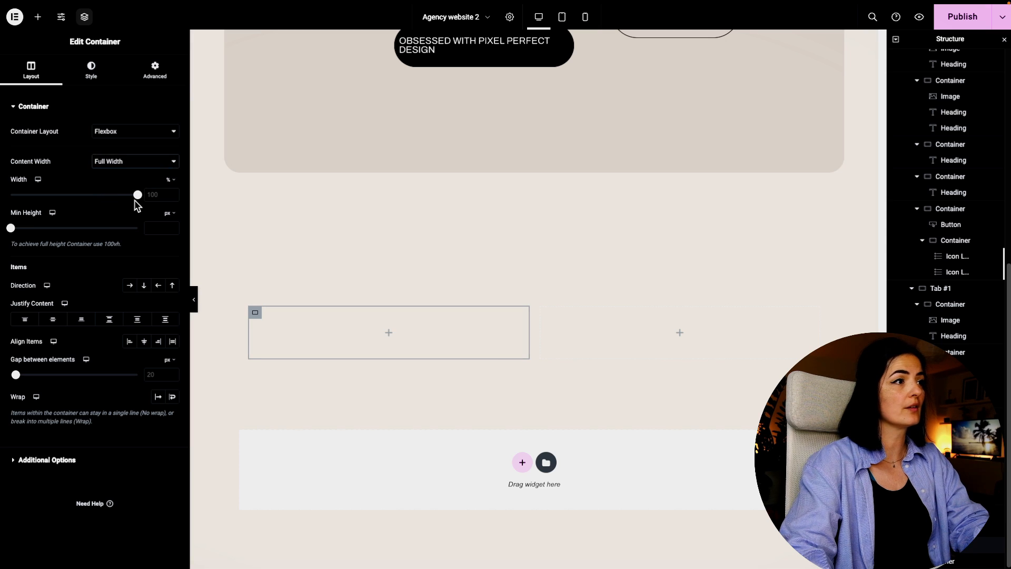
pyautogui.moveTo(137, 195); pyautogui.dragTo(48, 209)
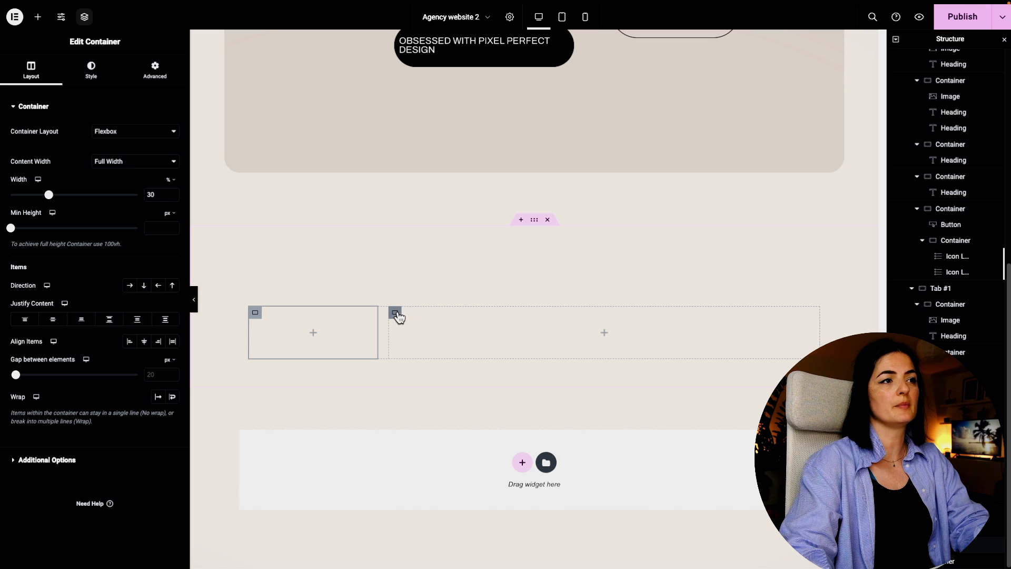
pyautogui.click(395, 313)
pyautogui.click(158, 162)
pyautogui.click(118, 172)
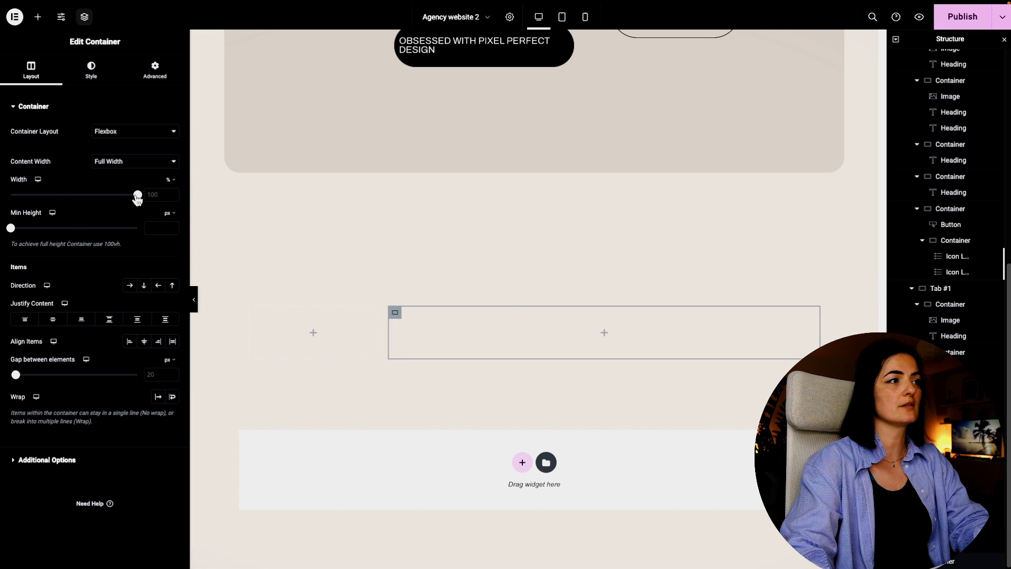
pyautogui.moveTo(137, 198); pyautogui.dragTo(64, 203)
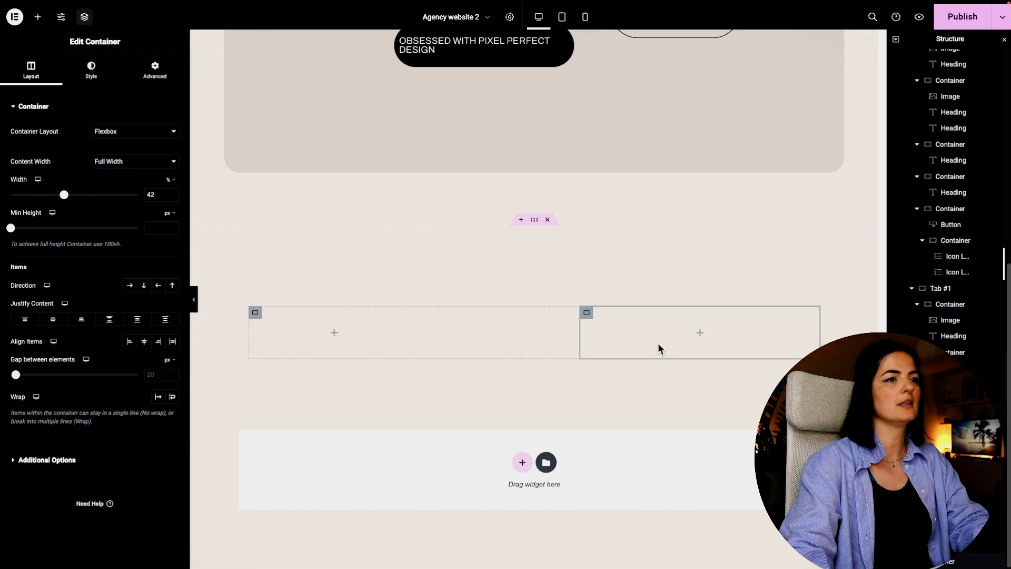
# Add a heading to the second column with the quoted placeholder text starting "Lorem ipsum dolor sit amet consectetur".
pyautogui.click(38, 18)
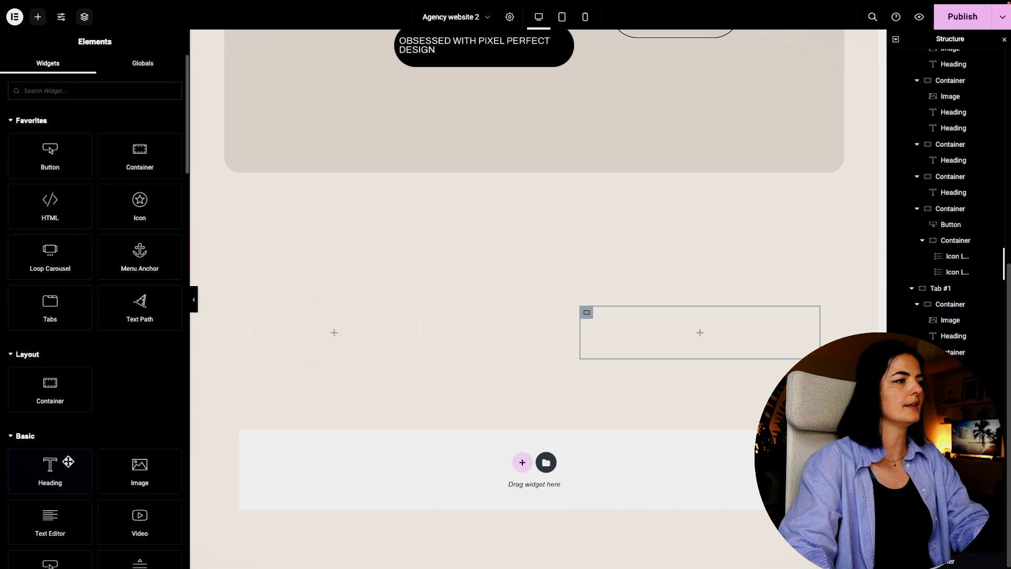
pyautogui.moveTo(68, 461); pyautogui.dragTo(611, 337)
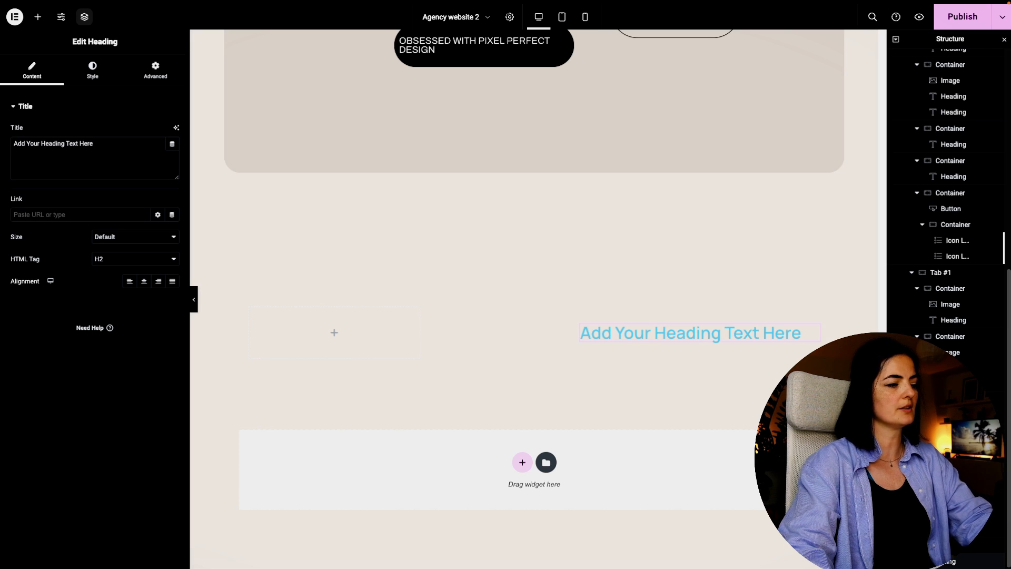
pyautogui.moveTo(94, 144); pyautogui.dragTo(12, 147)
pyautogui.write('" Lorem ipsum dolor sit amet consectetur. Pretium risus dui id eget sit nunc sem. Vitae ut massa vitae tellus sit fames platea. At urna commodo lectus in in. Nisi aliquet laoreet et in massa integer gravida a. "')
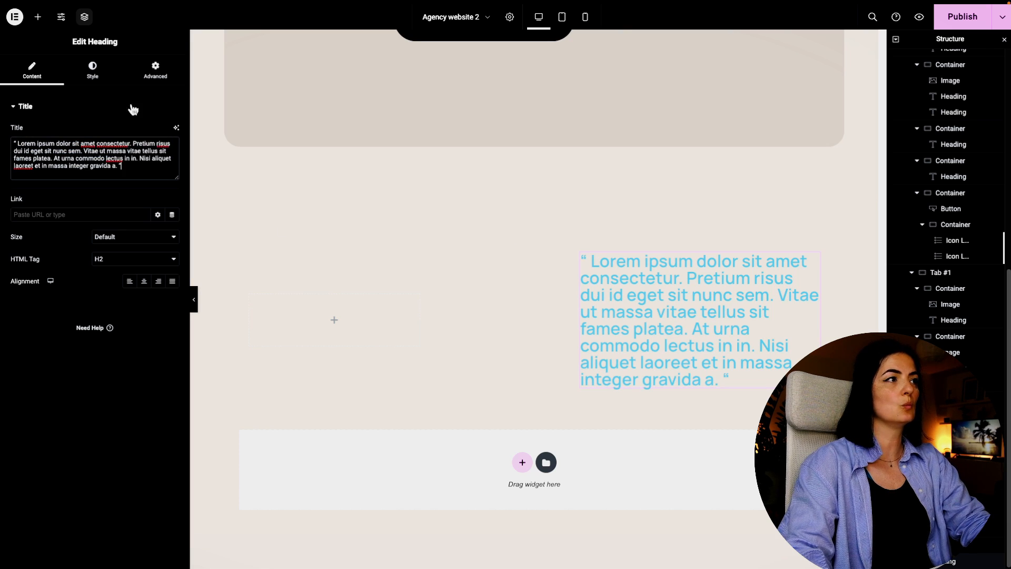
# Change the quote heading's HTML tag to p and give its text a global black color.
pyautogui.click(94, 69)
pyautogui.click(32, 69)
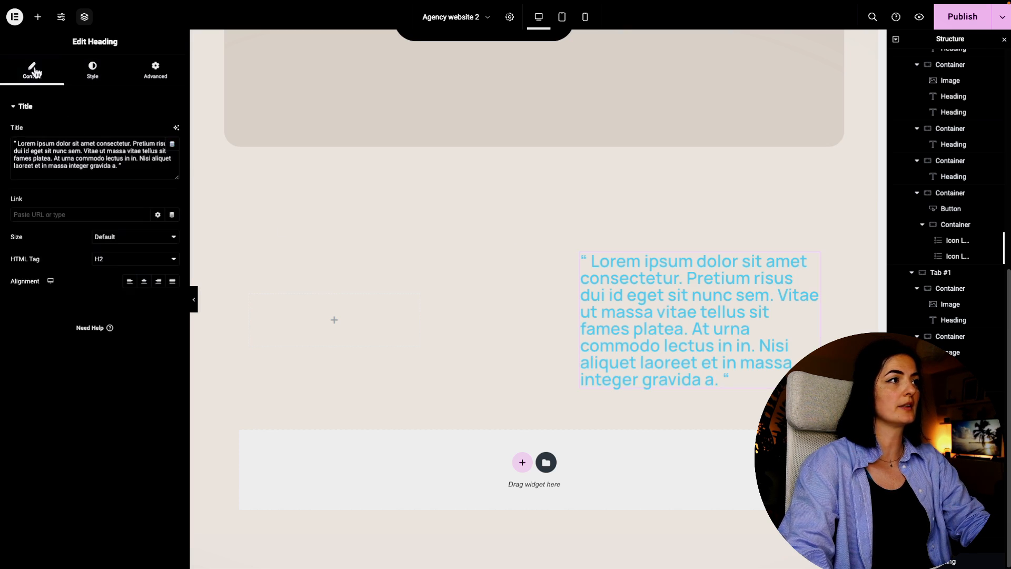
pyautogui.click(108, 259)
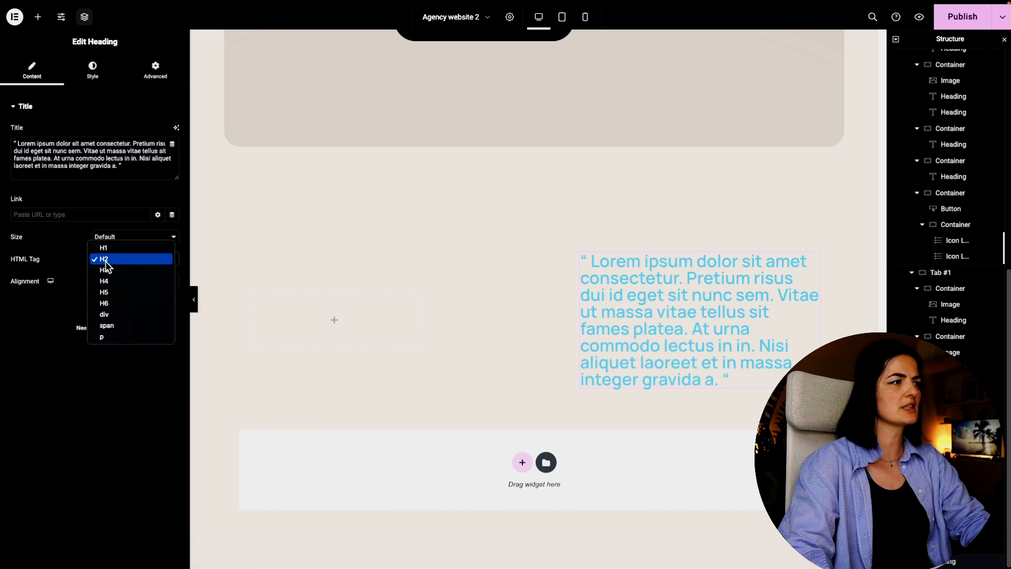
pyautogui.click(112, 337)
pyautogui.click(98, 73)
pyautogui.click(158, 132)
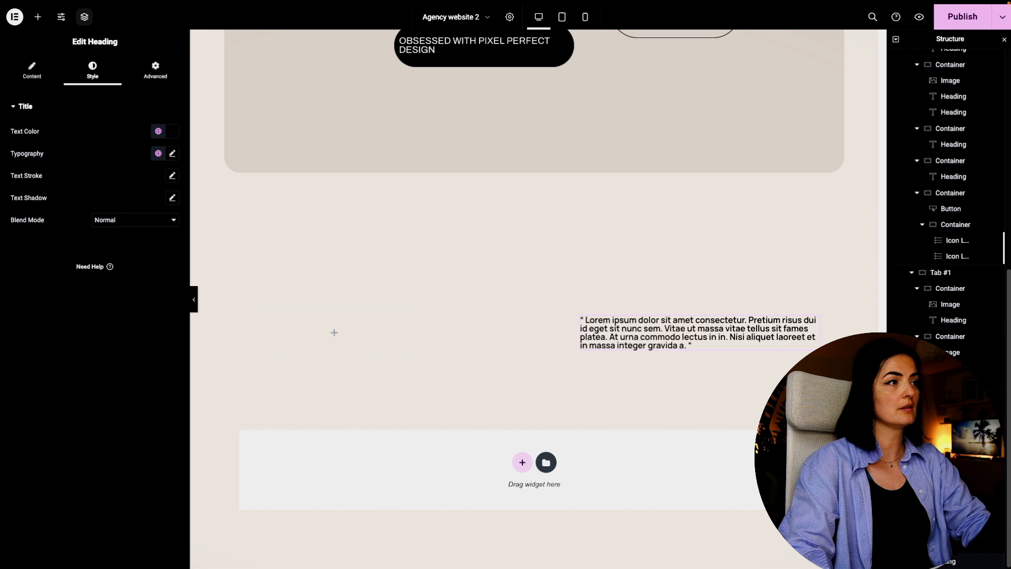
# Set the quote heading's font family to Archivo and its size to clamp(0.9rem, 0.7571rem + 0.4571vw, 1.1rem).
pyautogui.click(173, 154)
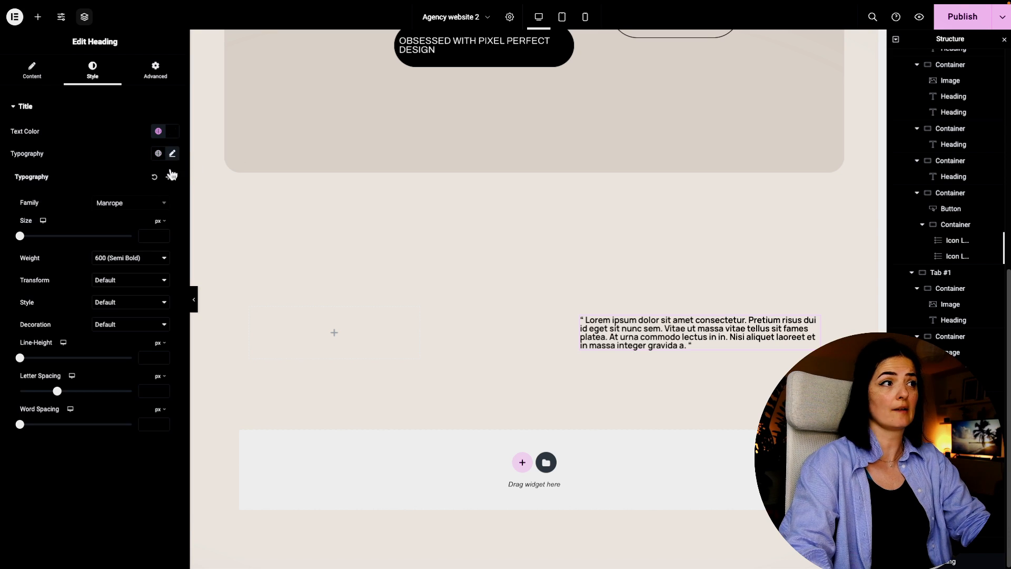
pyautogui.click(150, 203)
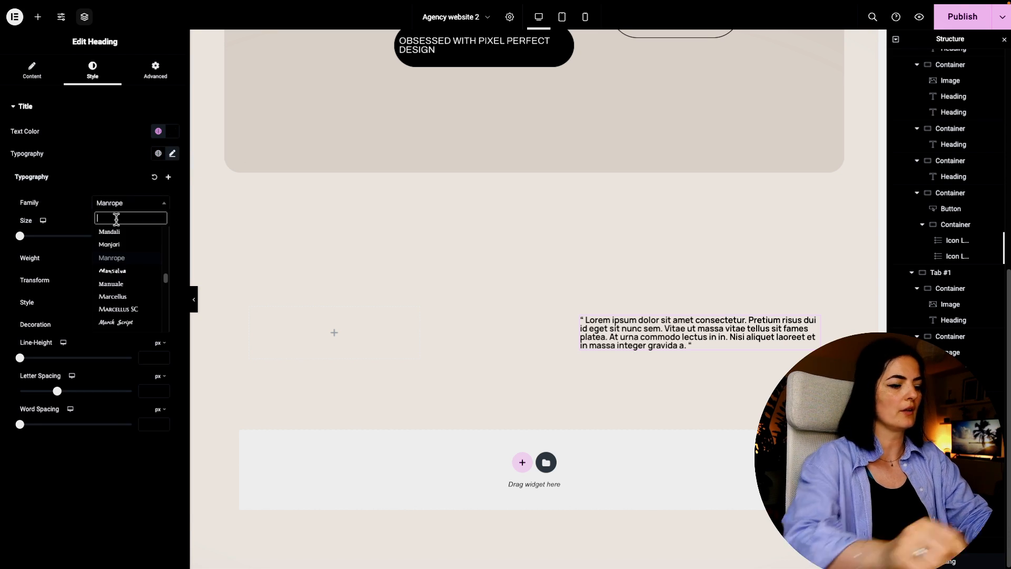
pyautogui.write('arch')
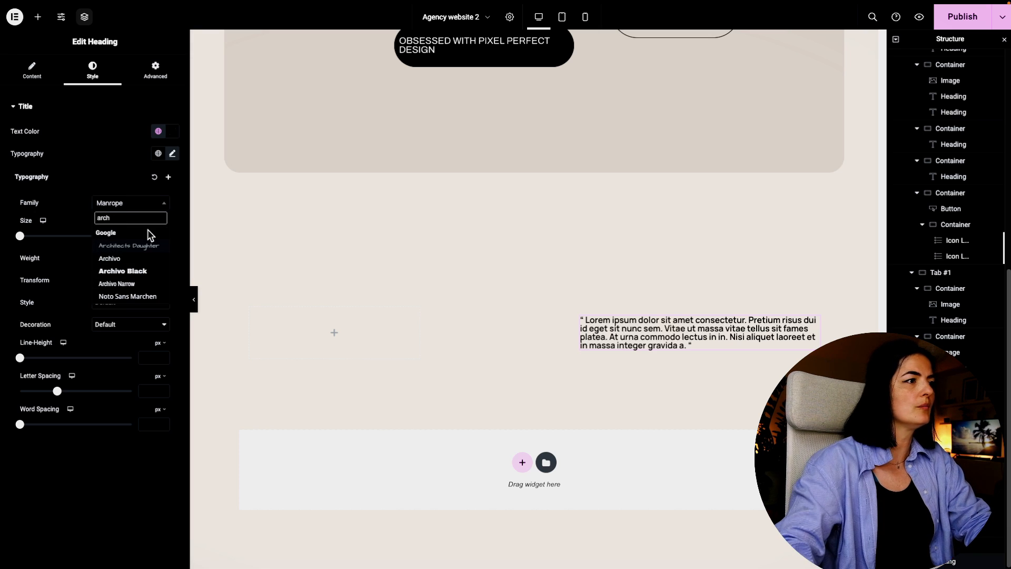
pyautogui.click(129, 258)
pyautogui.moveTo(161, 227)
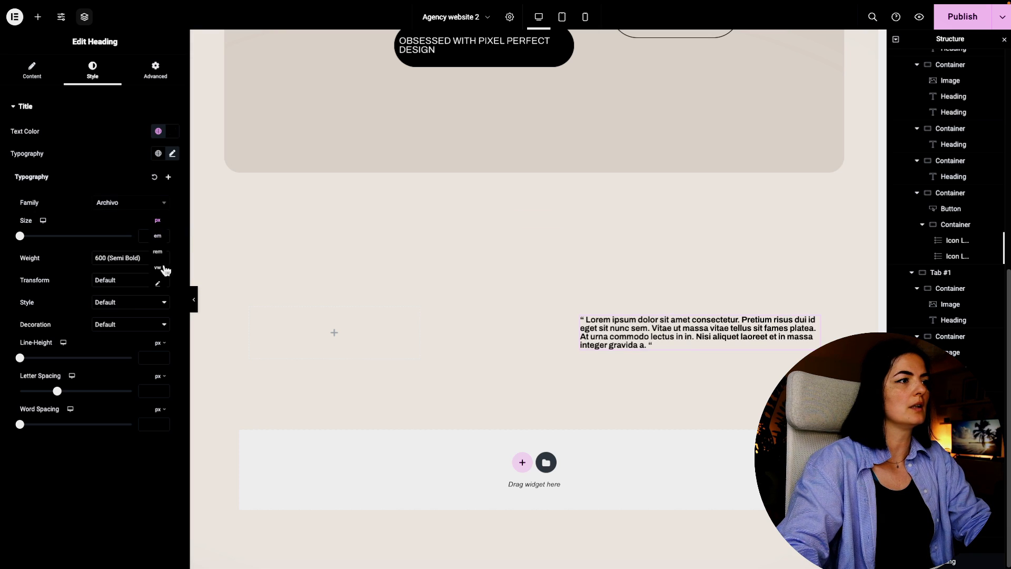
pyautogui.click(164, 286)
pyautogui.write('clamp(0.9rem, 0.7571rem + 0.4571vw, 1.1rem);')
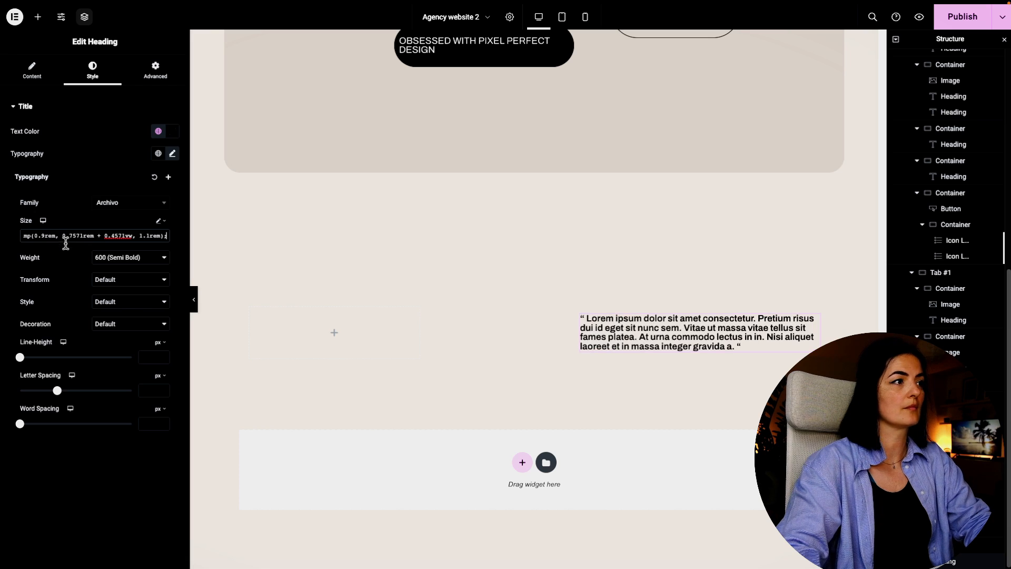
# Set the quote heading's font weight to 400 (Normal) and its text transform to Uppercase.
pyautogui.click(121, 260)
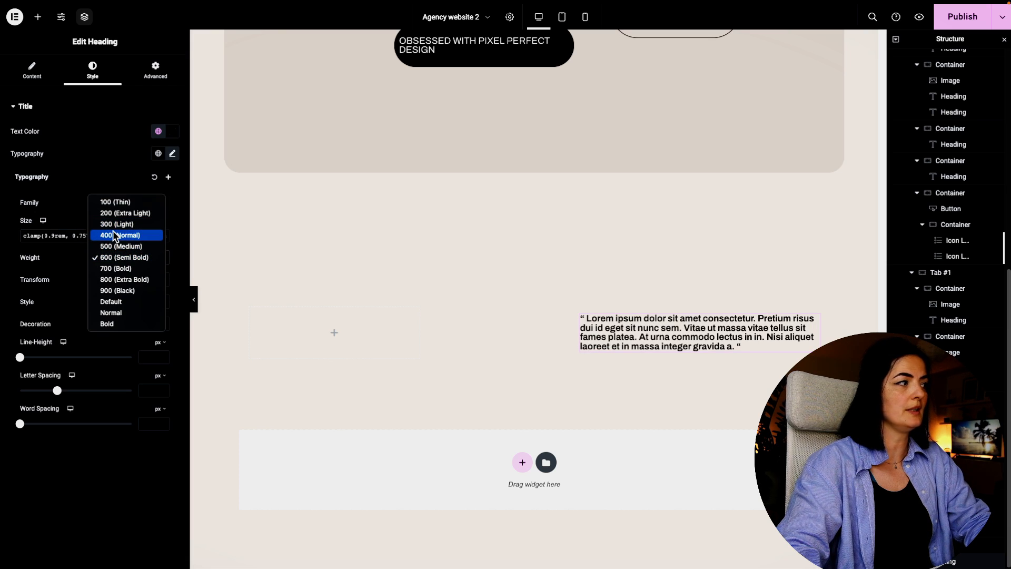
pyautogui.click(115, 235)
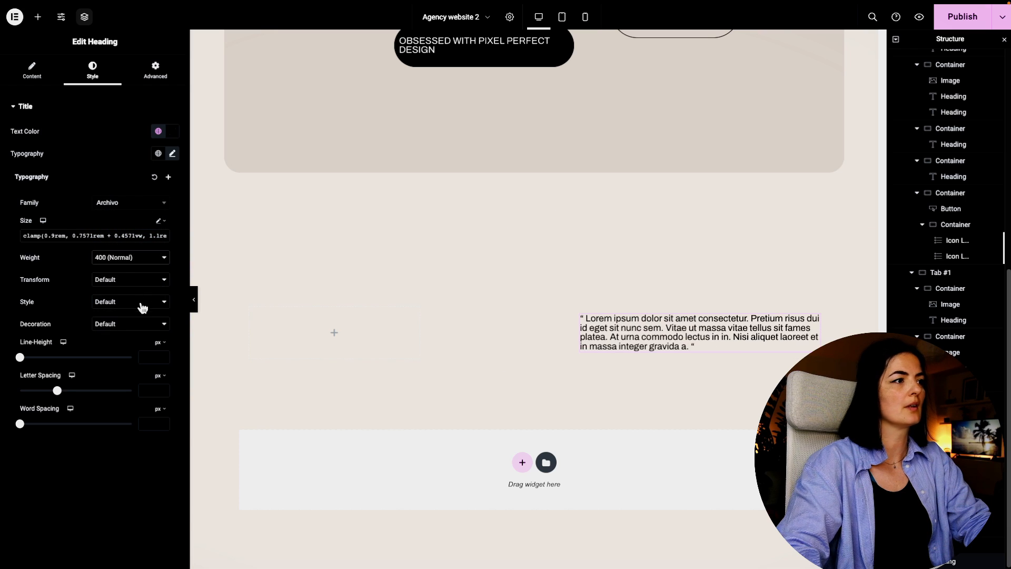
pyautogui.click(130, 281)
pyautogui.click(118, 291)
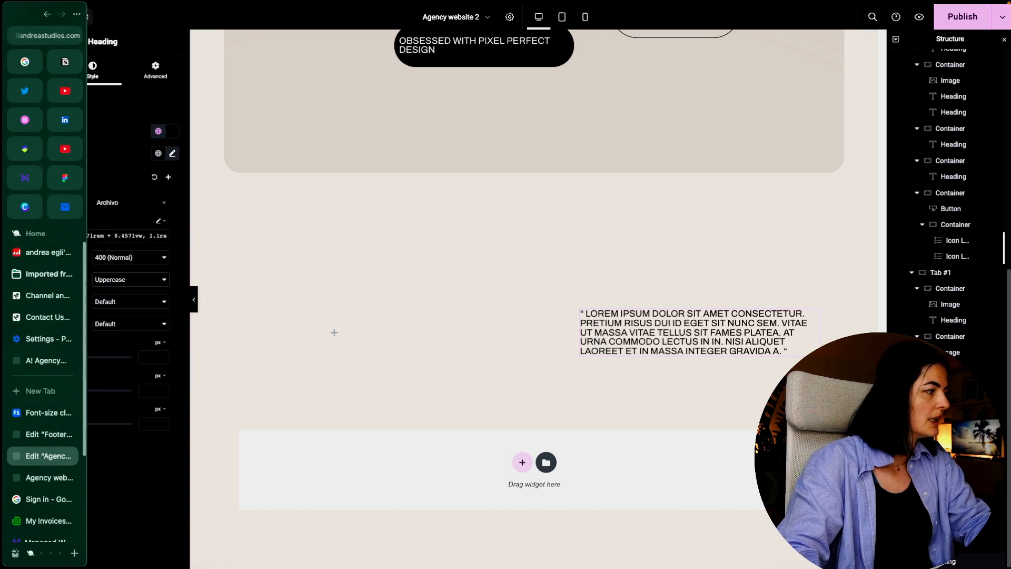
# Try a line height of 1.3 on the quote heading and switch the line-height unit.
pyautogui.click(149, 357)
pyautogui.write('1.3')
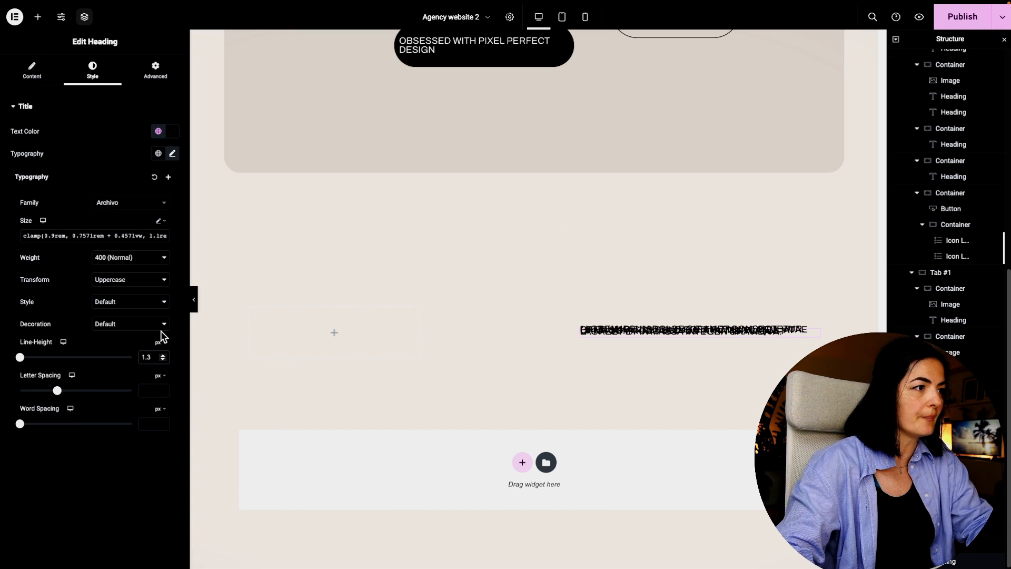
pyautogui.click(159, 342)
pyautogui.click(160, 362)
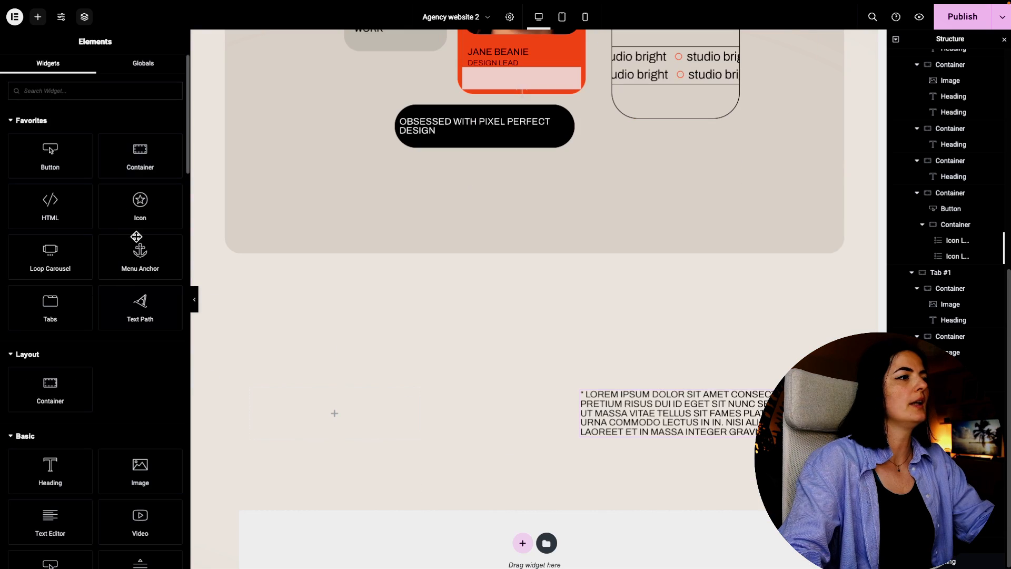
# Add an Icon widget to the first column and replace its star with the solid User icon from the library.
pyautogui.moveTo(139, 205); pyautogui.dragTo(295, 409)
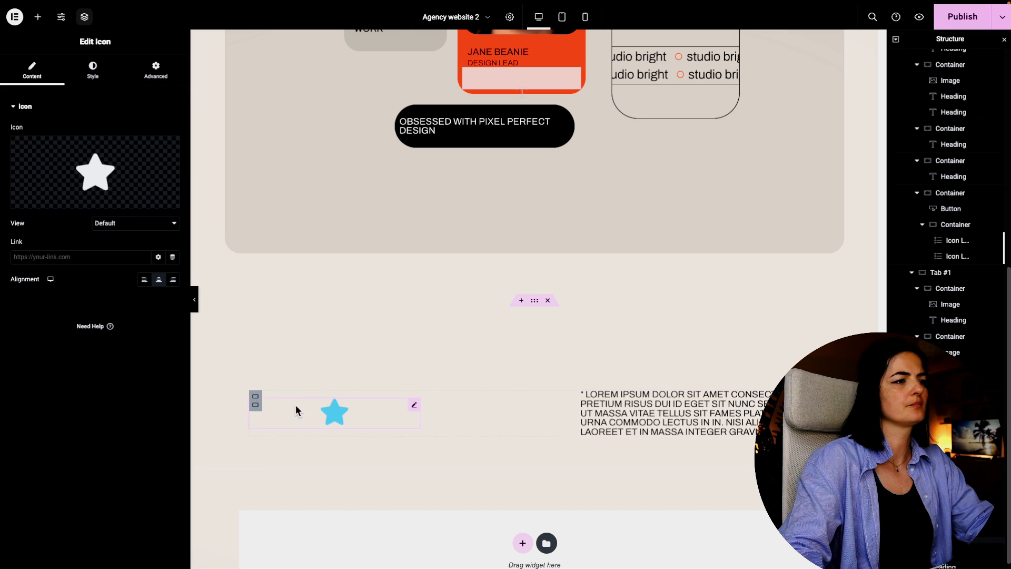
pyautogui.click(134, 184)
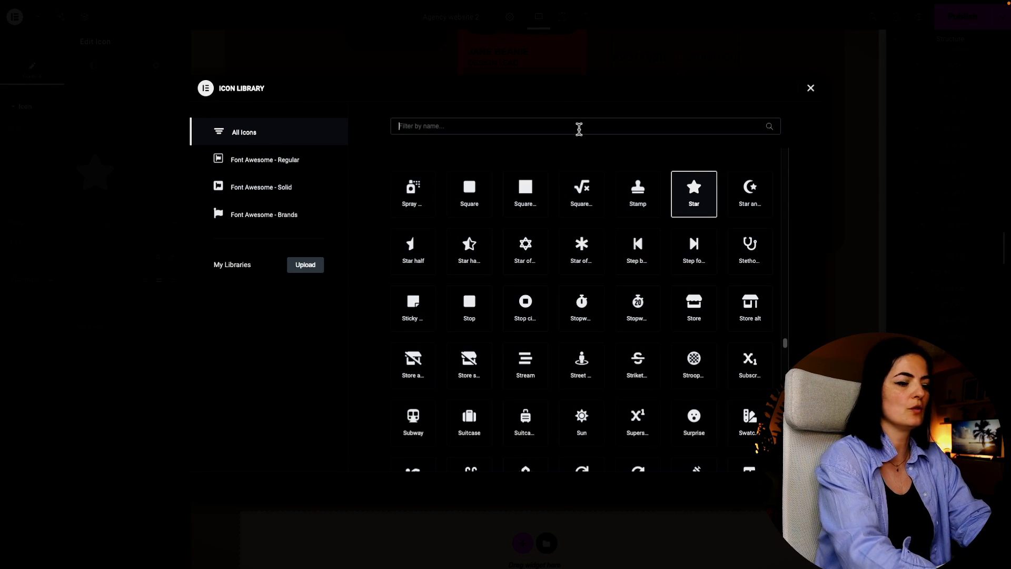
pyautogui.write('user')
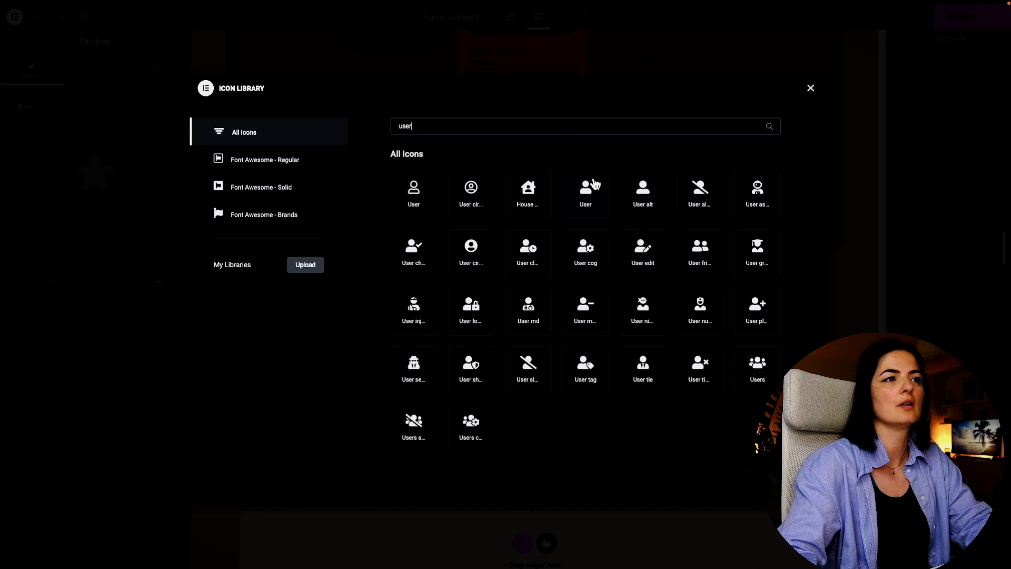
pyautogui.click(593, 184)
pyautogui.click(790, 488)
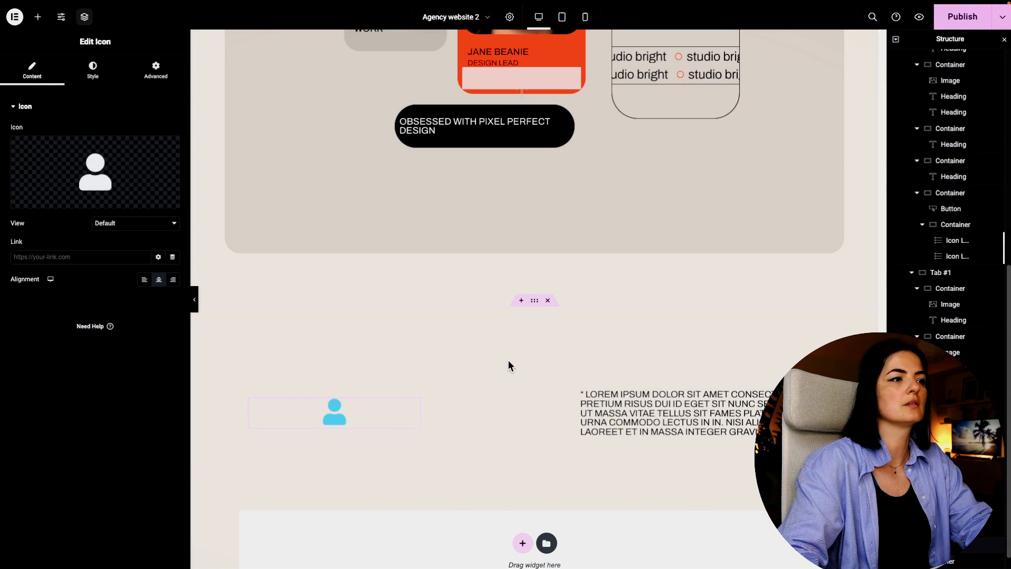
# Give the user icon the global Off-white color and set its size to 18 px.
pyautogui.click(92, 69)
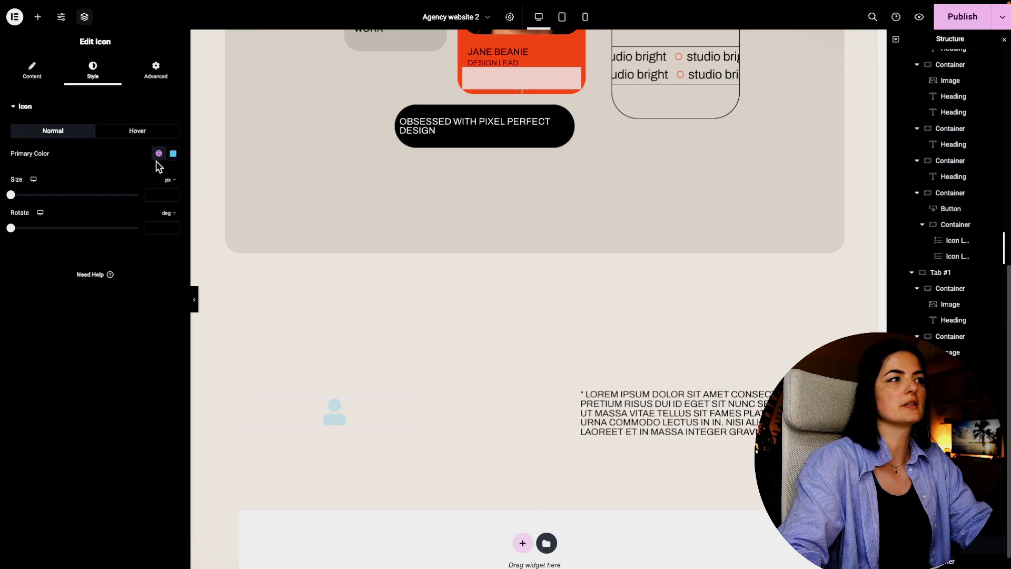
pyautogui.click(158, 153)
pyautogui.scroll(-5, 61, 255)
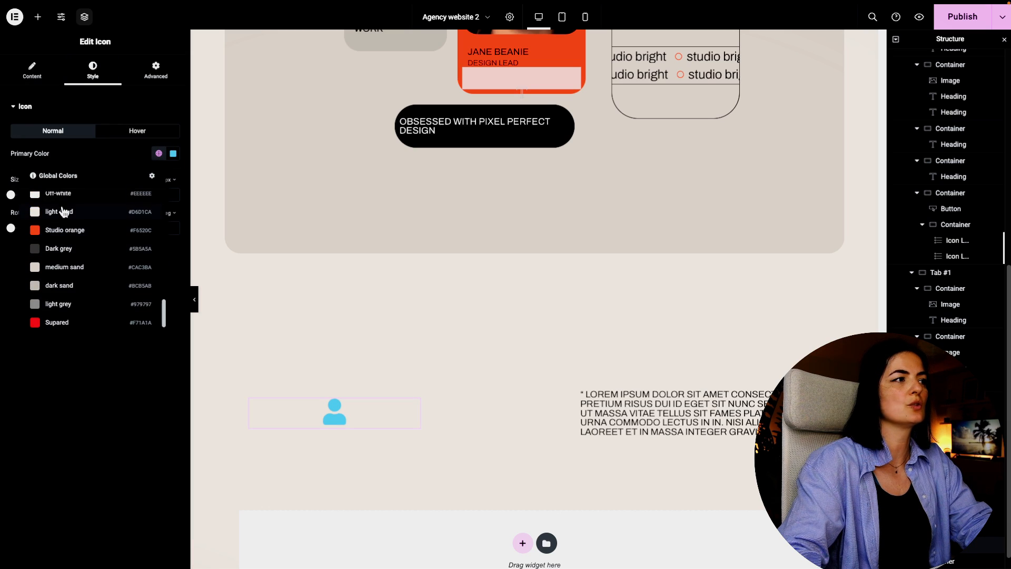
pyautogui.click(63, 195)
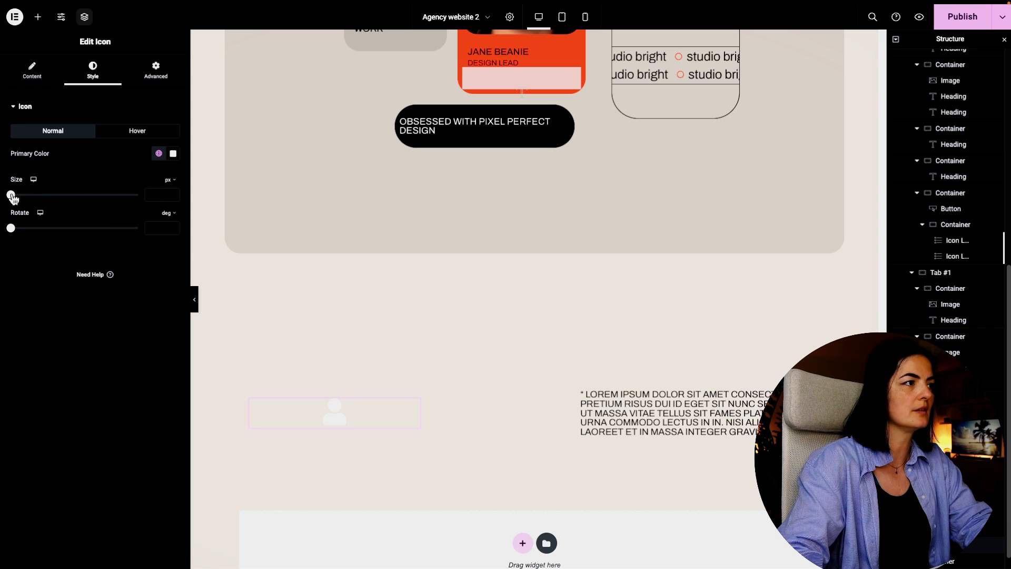
pyautogui.moveTo(11, 194); pyautogui.dragTo(16, 195)
# Switch the user icon to the Stacked view and set its primary color to the global black.
pyautogui.click(31, 79)
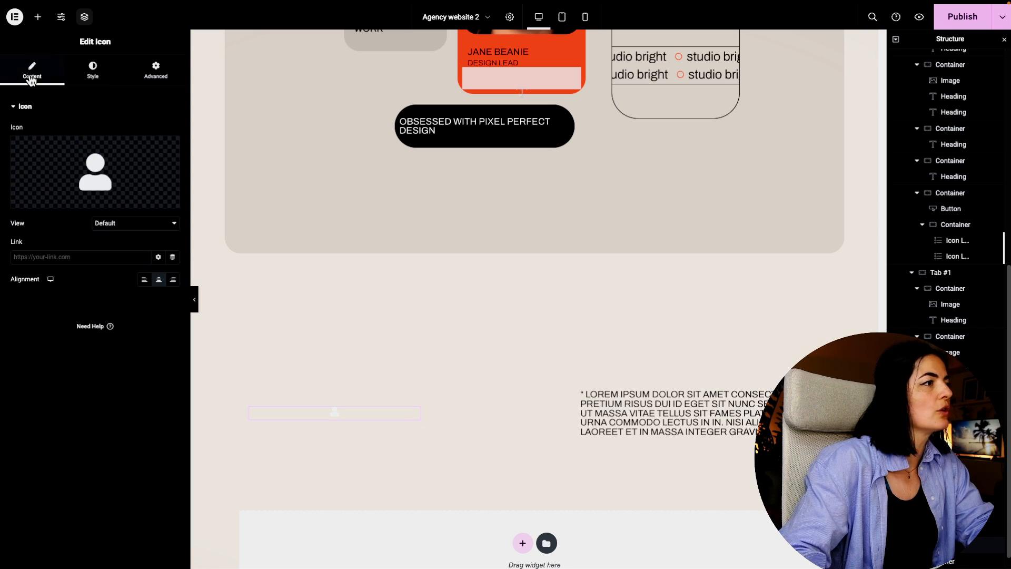
pyautogui.click(124, 223)
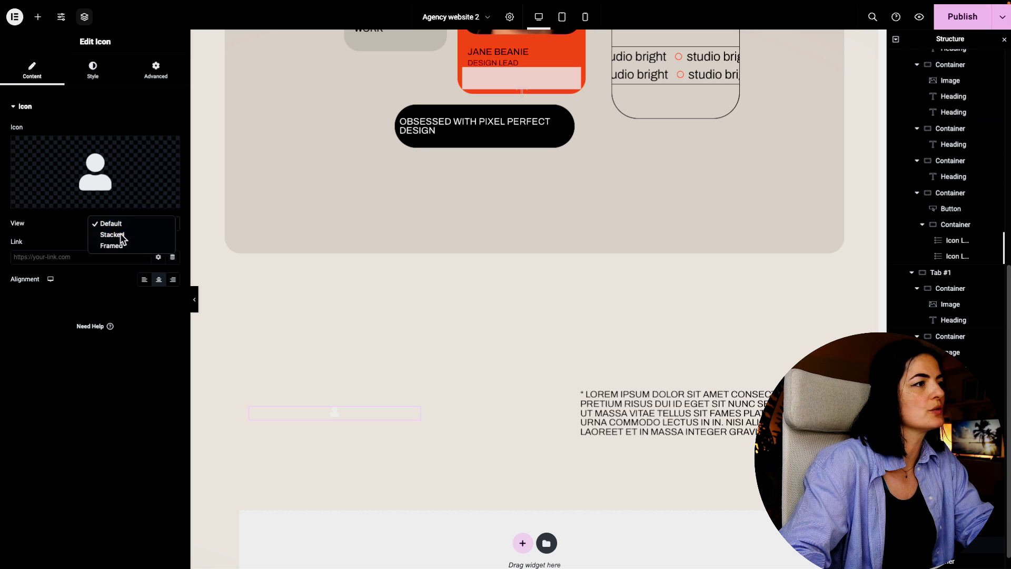
pyautogui.click(123, 237)
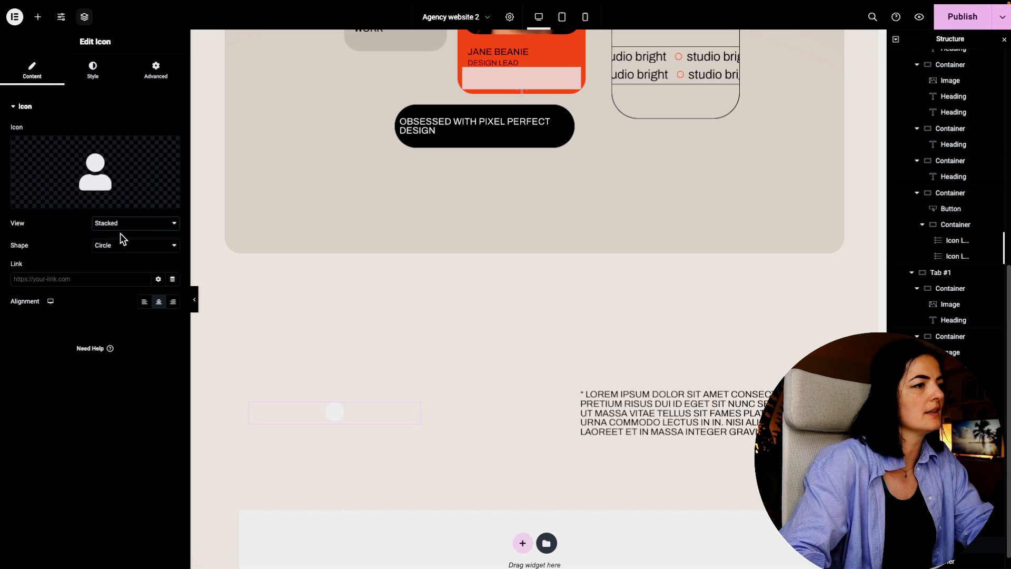
pyautogui.click(93, 69)
pyautogui.click(158, 154)
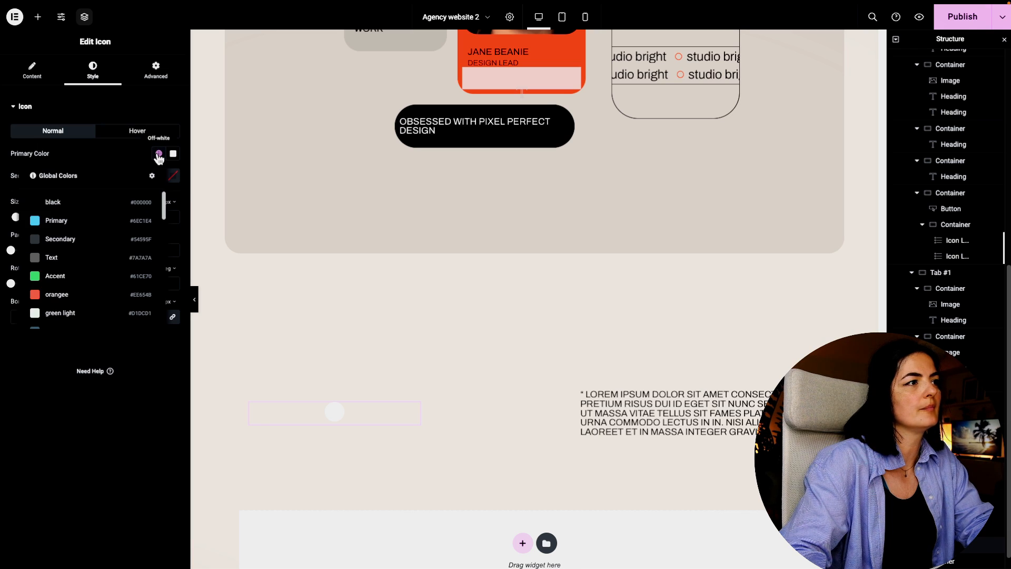
pyautogui.click(99, 204)
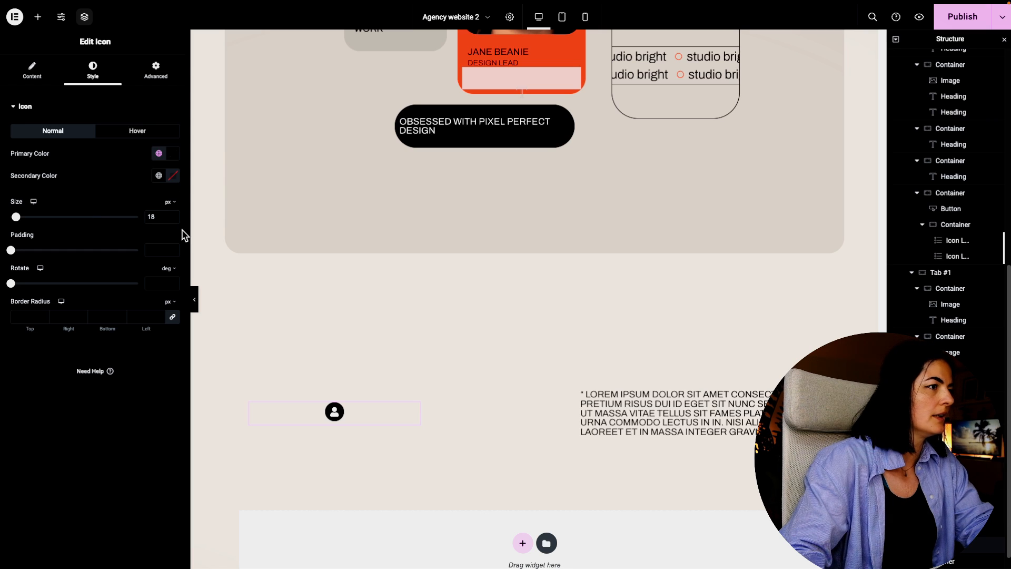
# Set the stacked user icon's size to 22 px and its padding to 20.
pyautogui.doubleClick(156, 216)
pyautogui.write('22')
pyautogui.click(160, 251)
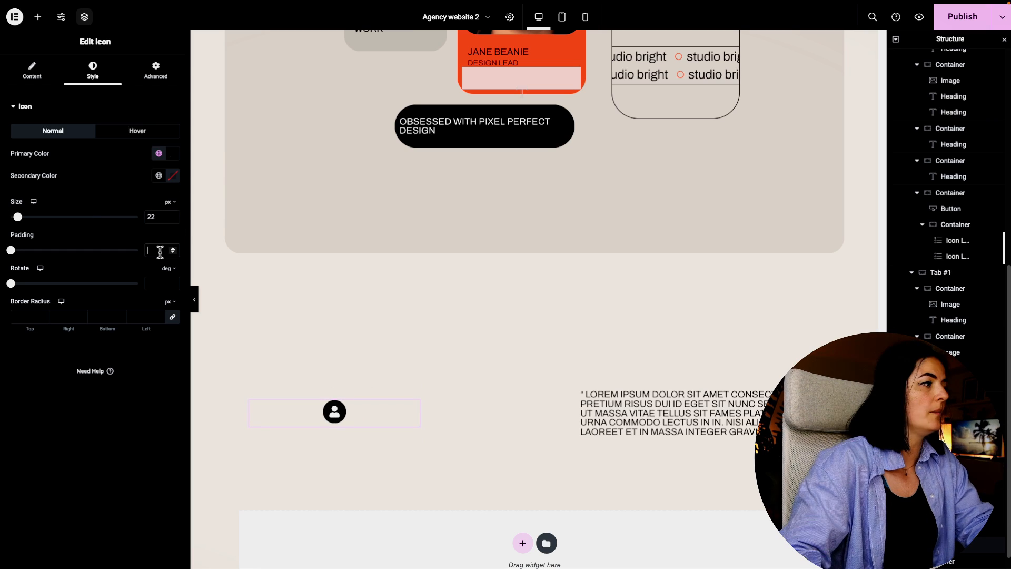
pyautogui.write('20')
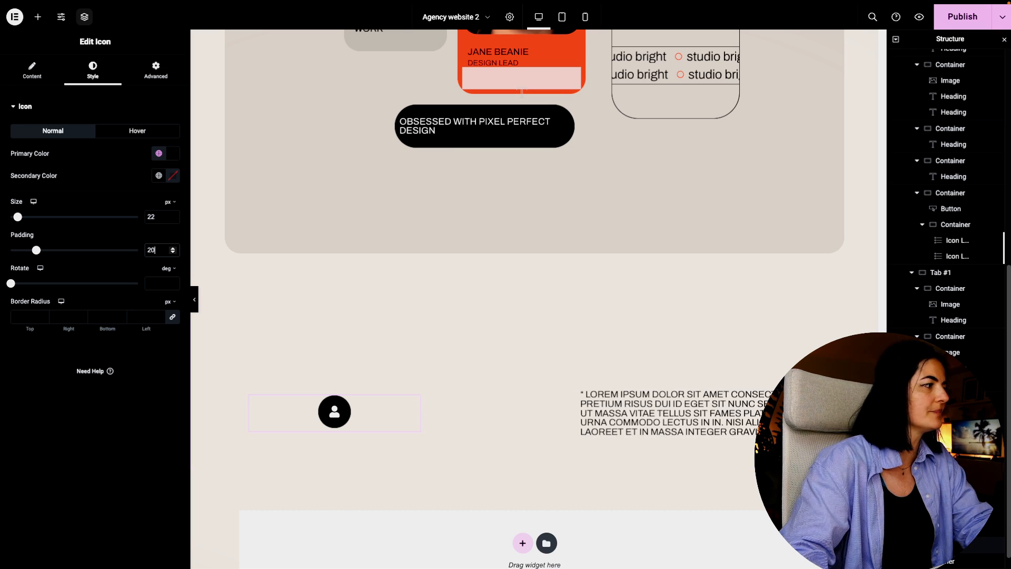
# Add a container after the user icon in the first column, and lay that column out as a row with centered alignment and justification.
pyautogui.click(39, 19)
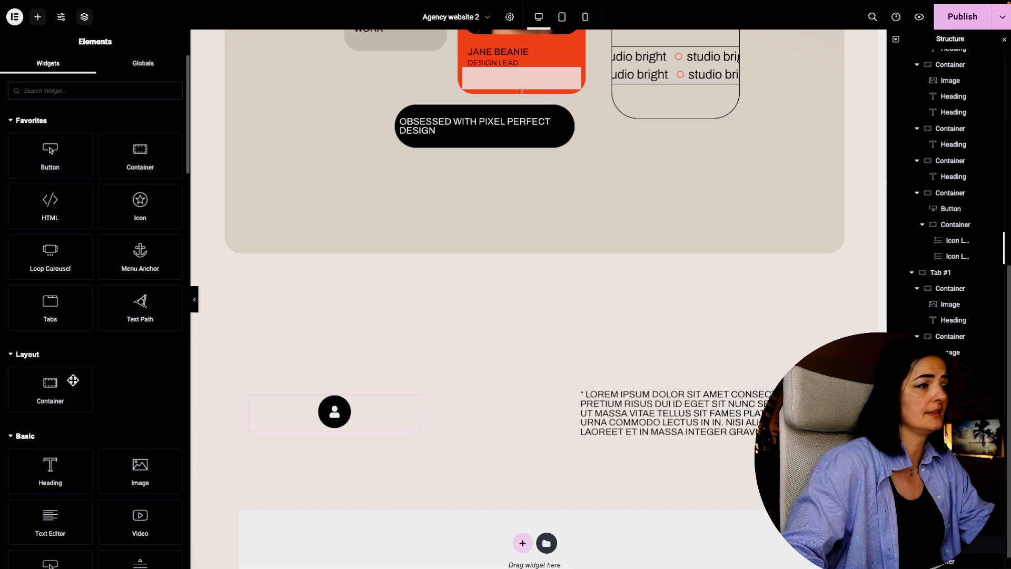
pyautogui.moveTo(63, 388); pyautogui.dragTo(368, 421)
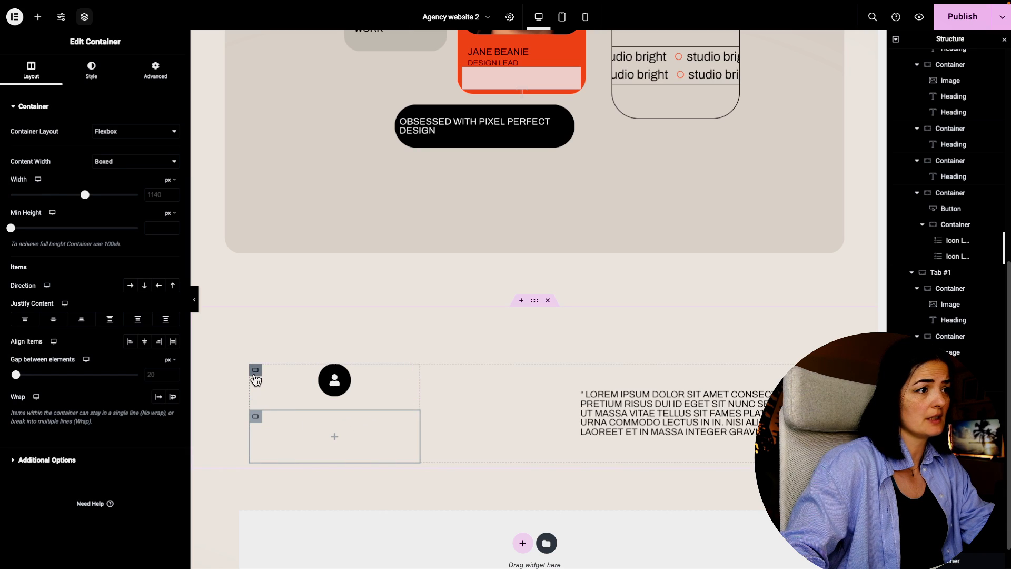
pyautogui.click(256, 370)
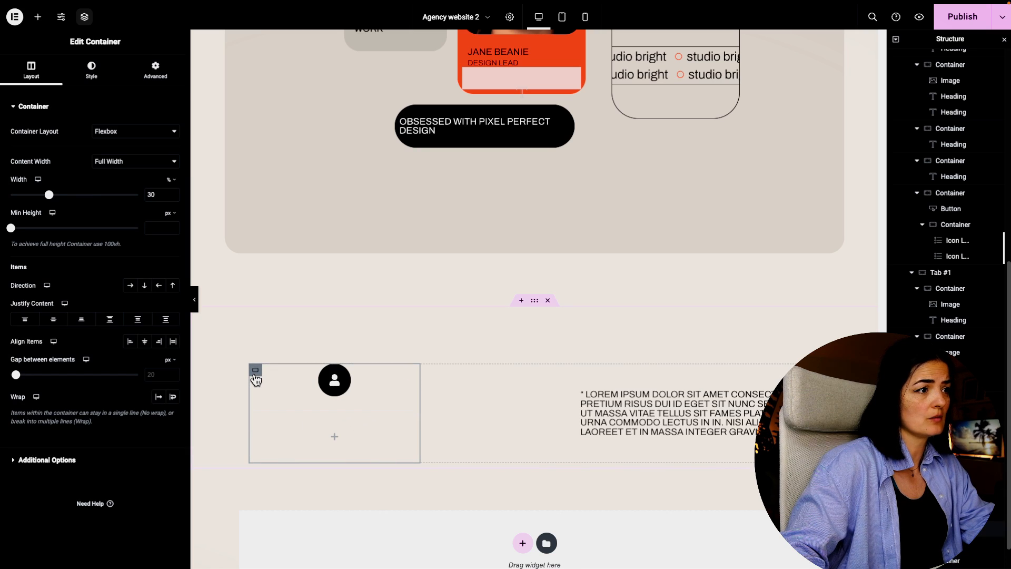
pyautogui.click(130, 289)
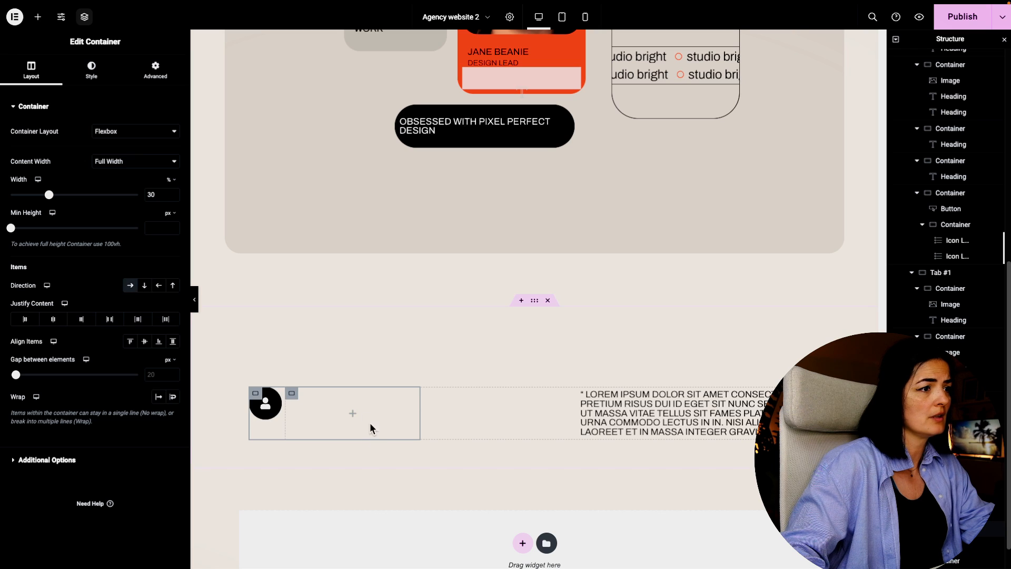
pyautogui.click(144, 342)
pyautogui.click(54, 319)
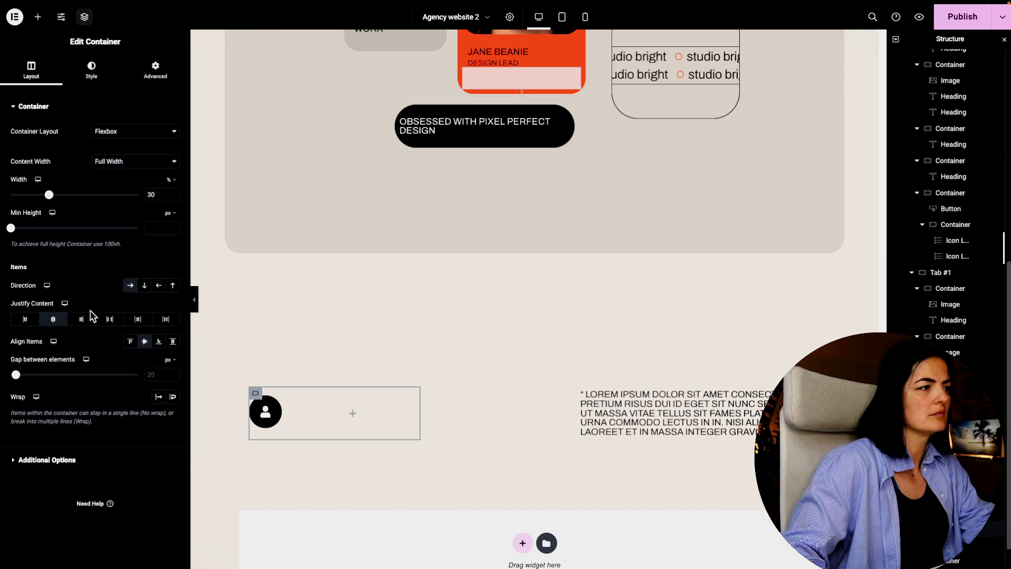
# Copy the quote heading and paste it into the empty container beside the user icon.
pyautogui.click(293, 394)
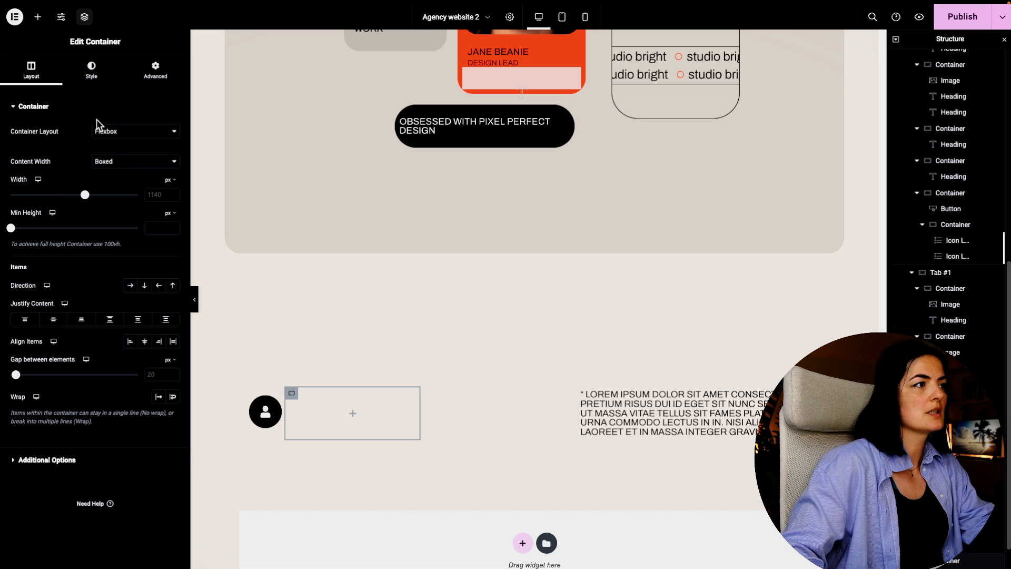
pyautogui.scroll(4, 451, 296)
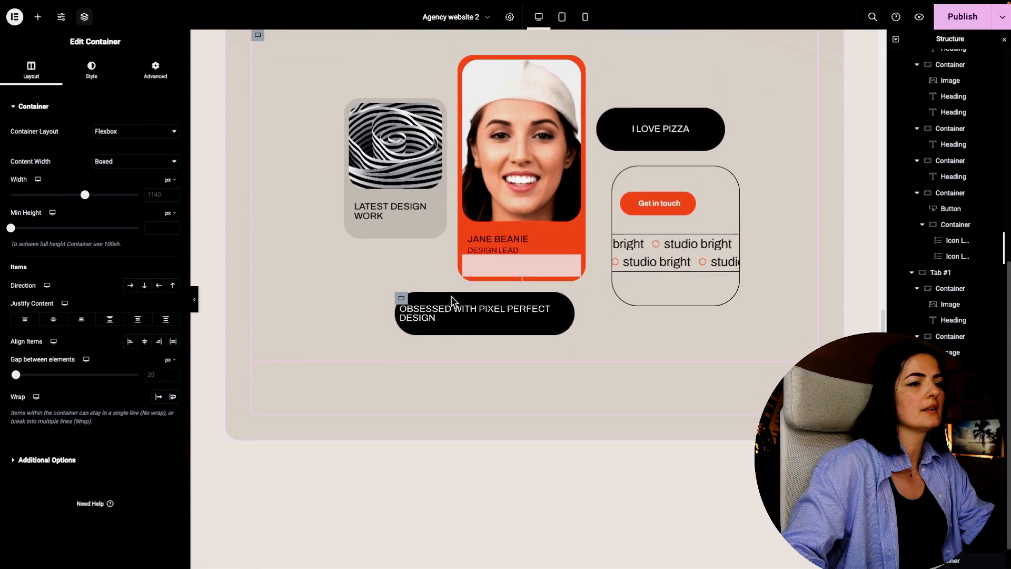
pyautogui.scroll(-3, 463, 311)
pyautogui.scroll(-2, 473, 320)
pyautogui.click(814, 316)
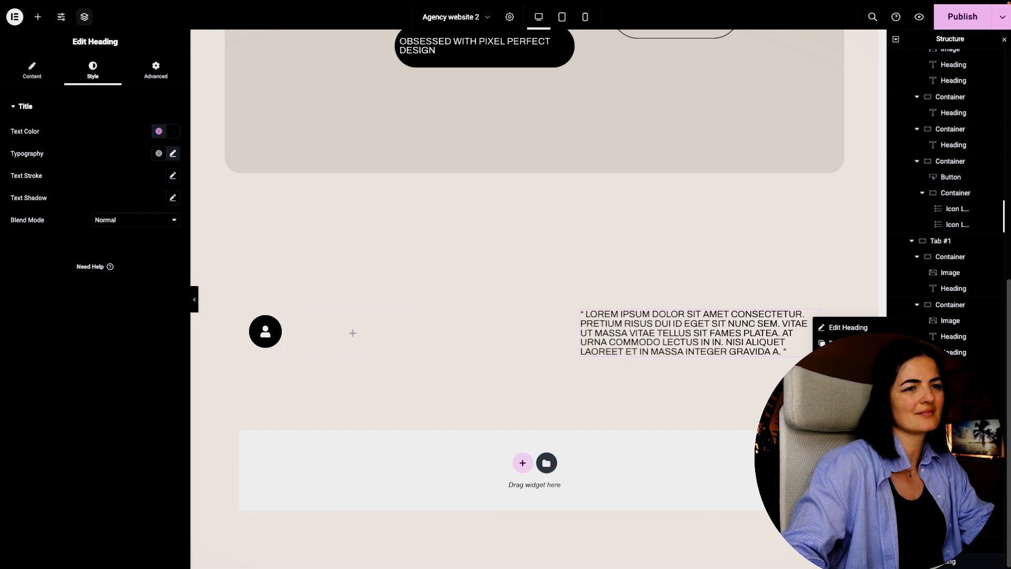
pyautogui.rightClick(332, 327)
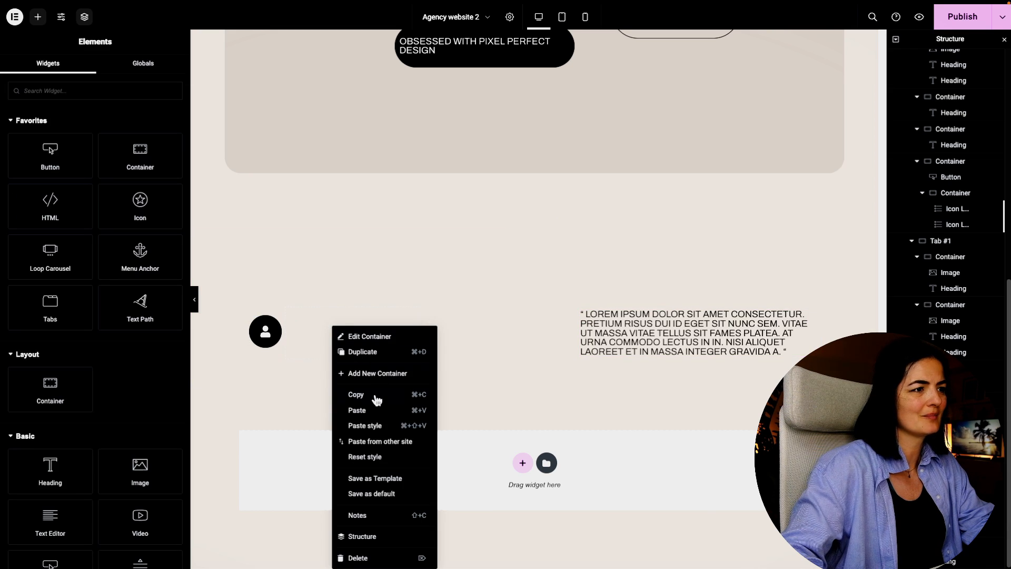
pyautogui.click(374, 412)
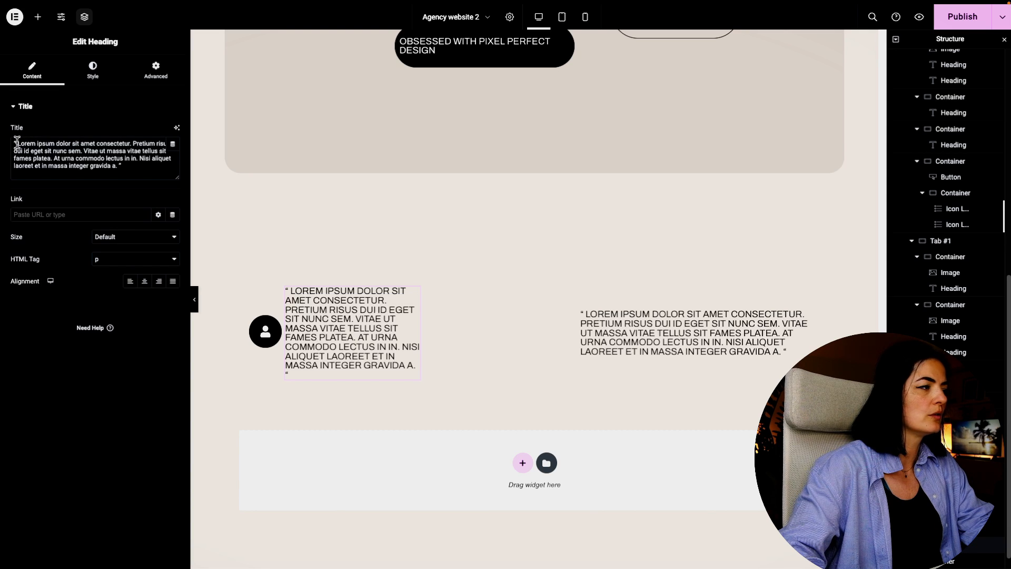
# Replace the pasted quote text beside the user icon with "HAPPY CLIENT".
pyautogui.moveTo(15, 143); pyautogui.dragTo(120, 163)
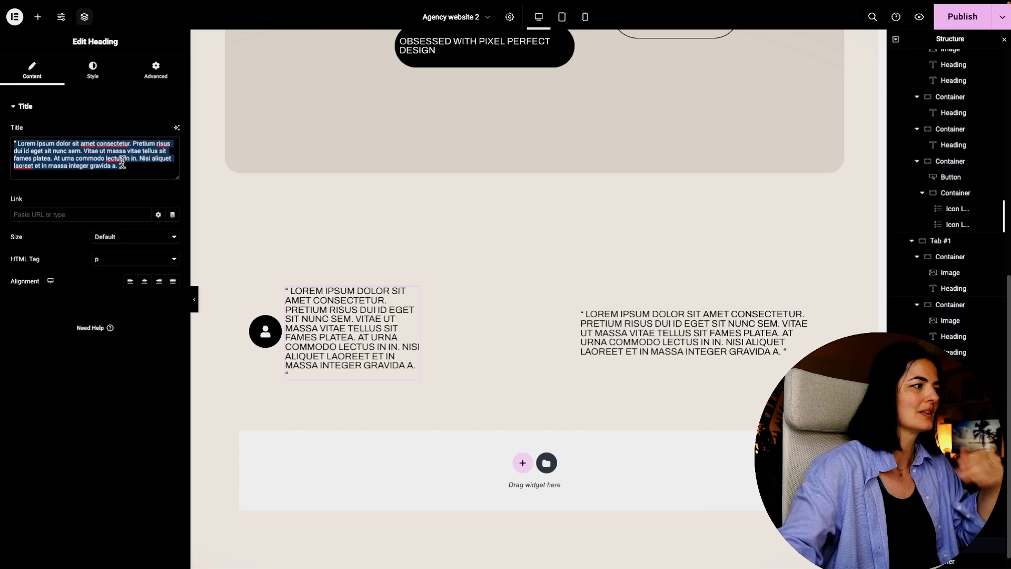
pyautogui.write('HAPPY')
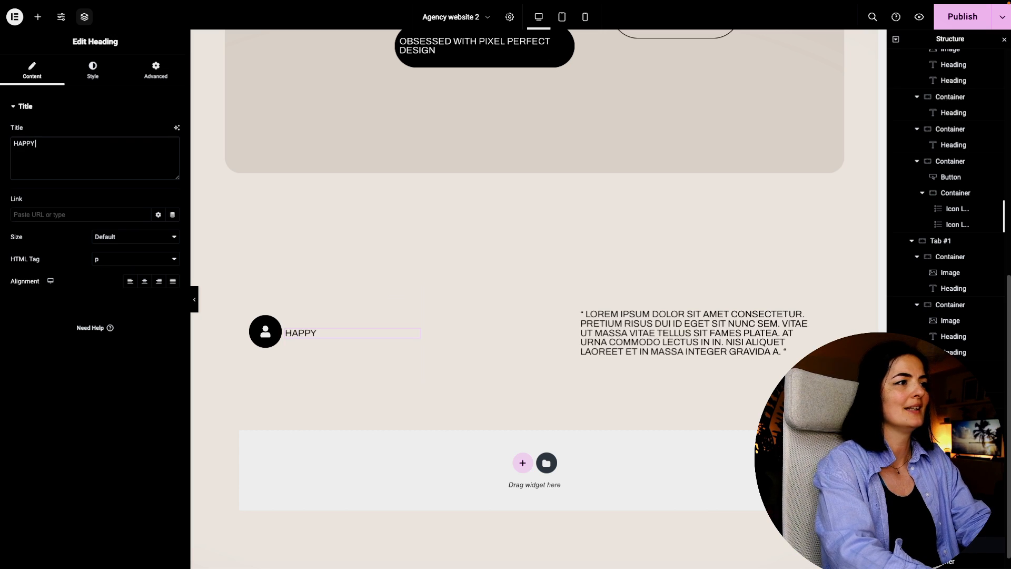
pyautogui.write(' CLIENT')
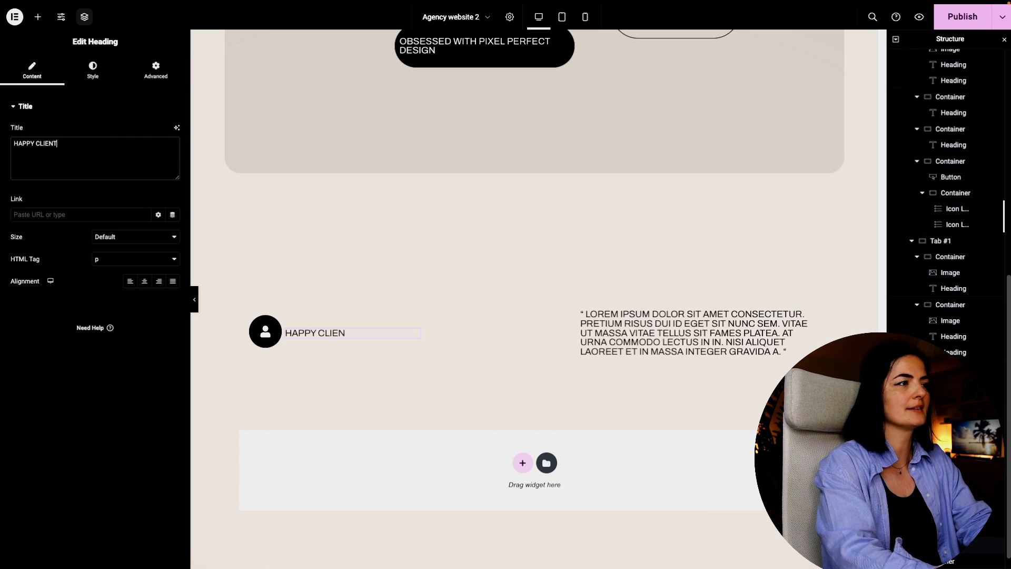
# Duplicate the "HAPPY CLIENT" heading and change the copy's text to "FOUNDER, COOL CO.".
pyautogui.rightClick(415, 336)
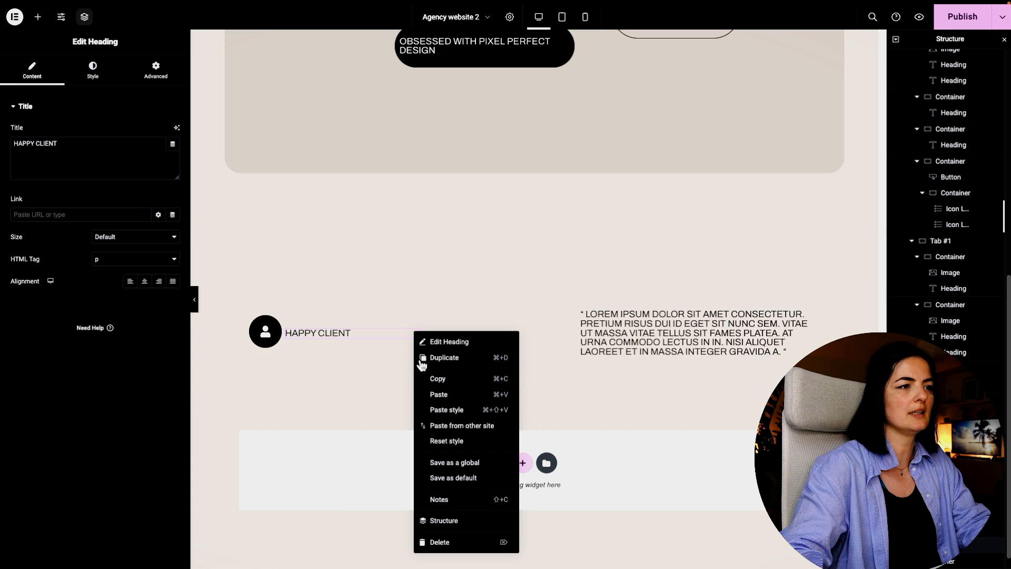
pyautogui.click(438, 357)
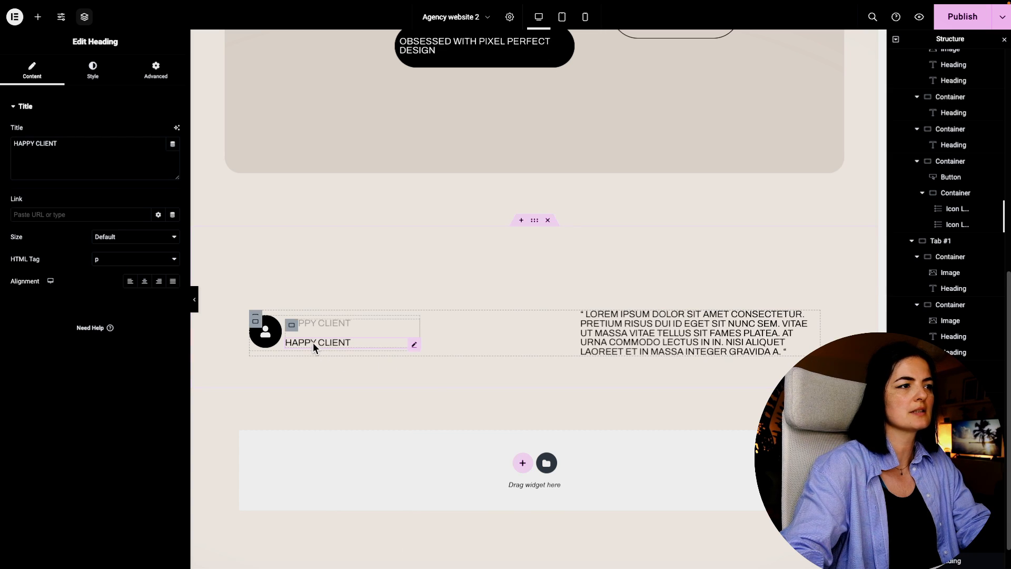
pyautogui.tripleClick(68, 141)
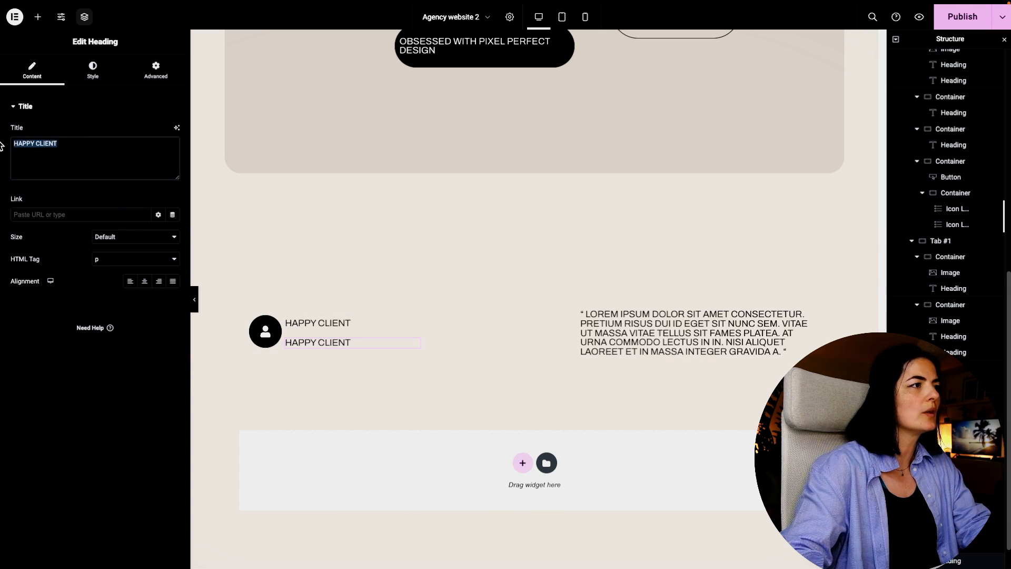
pyautogui.write('FOUNDER, COOL CO.')
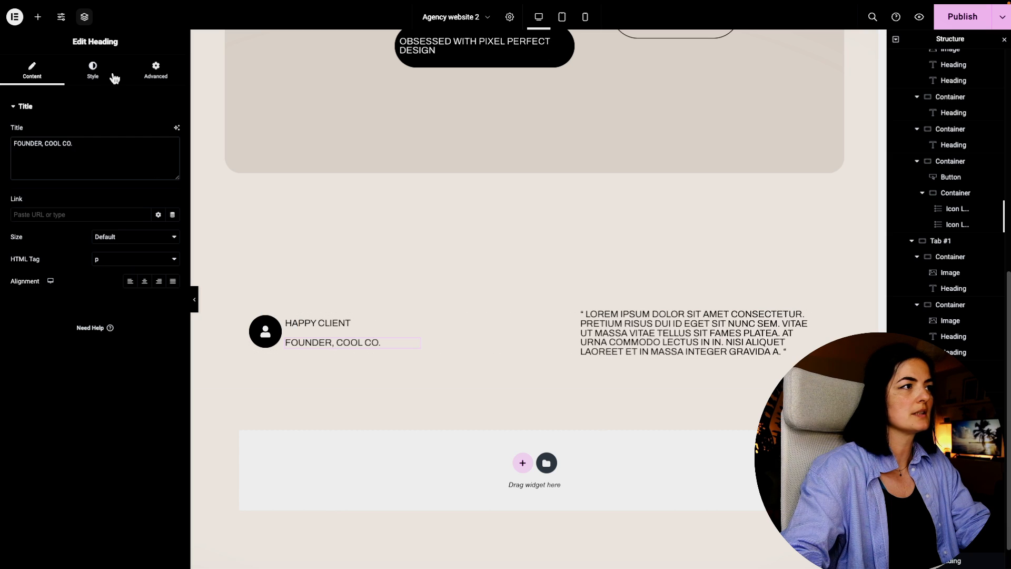
# Set the typography size of the "FOUNDER, COOL CO." heading to 0.8 rem.
pyautogui.click(99, 72)
pyautogui.click(172, 153)
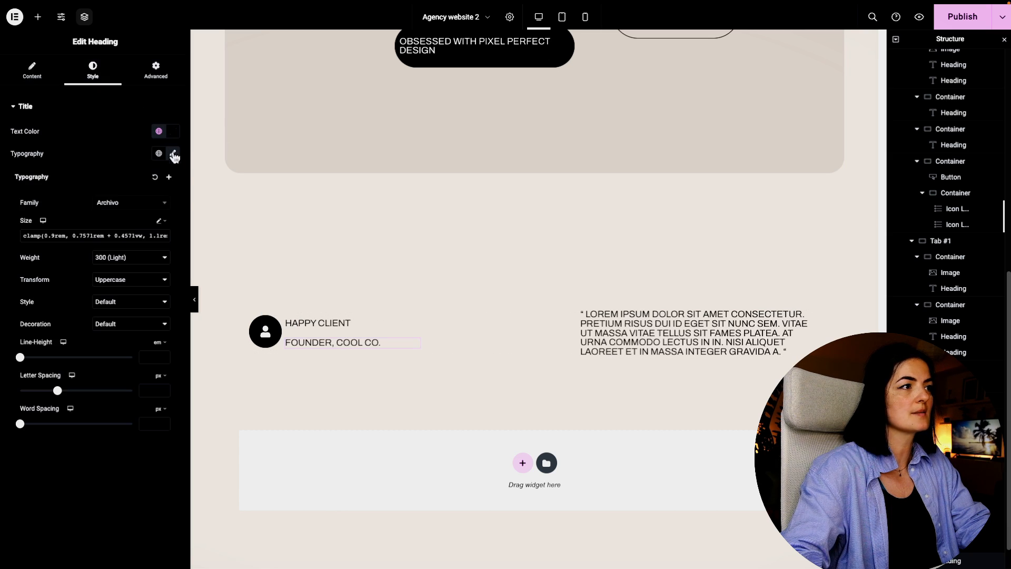
pyautogui.click(162, 221)
pyautogui.click(152, 236)
pyautogui.write('0.8')
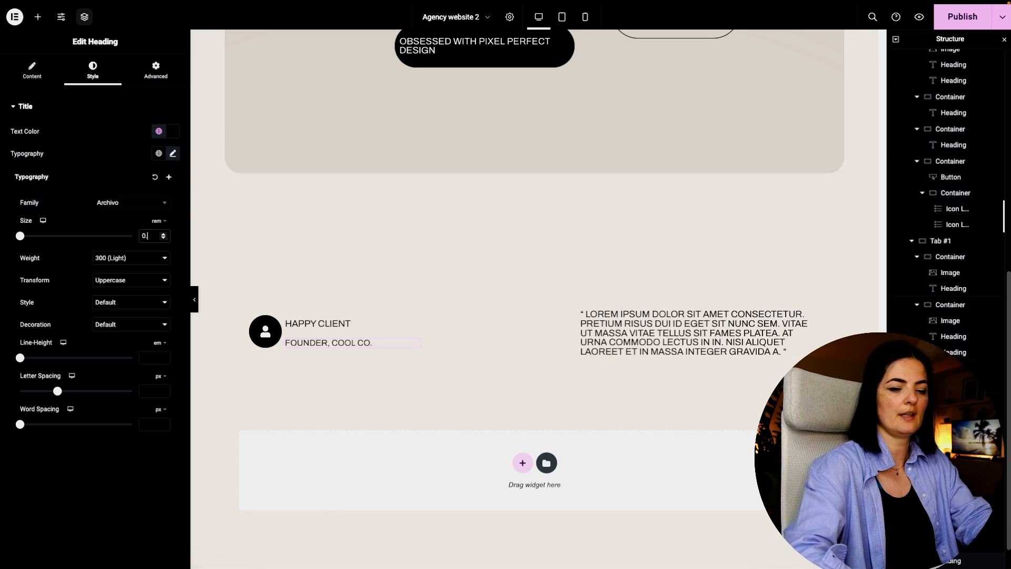
# Set the gap between the two author lines to 5 px and the gap between the user icon and author text to 40 px.
pyautogui.click(292, 326)
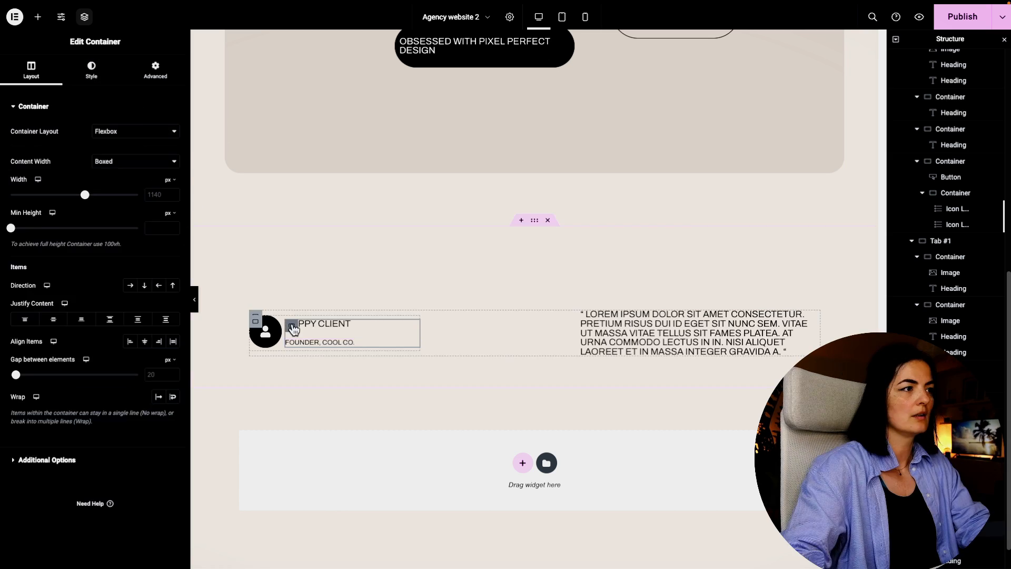
pyautogui.moveTo(16, 375); pyautogui.dragTo(12, 375)
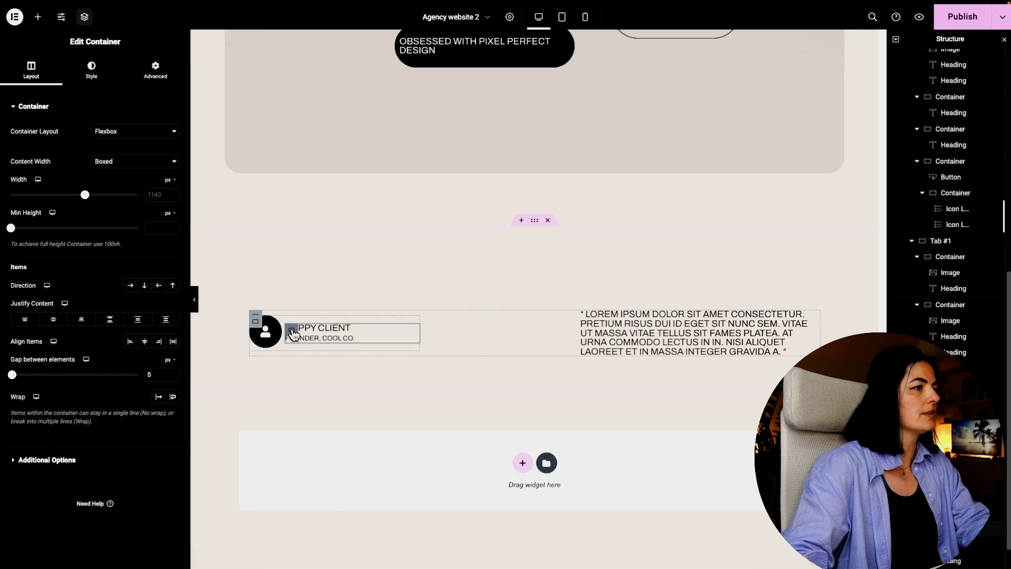
pyautogui.click(53, 320)
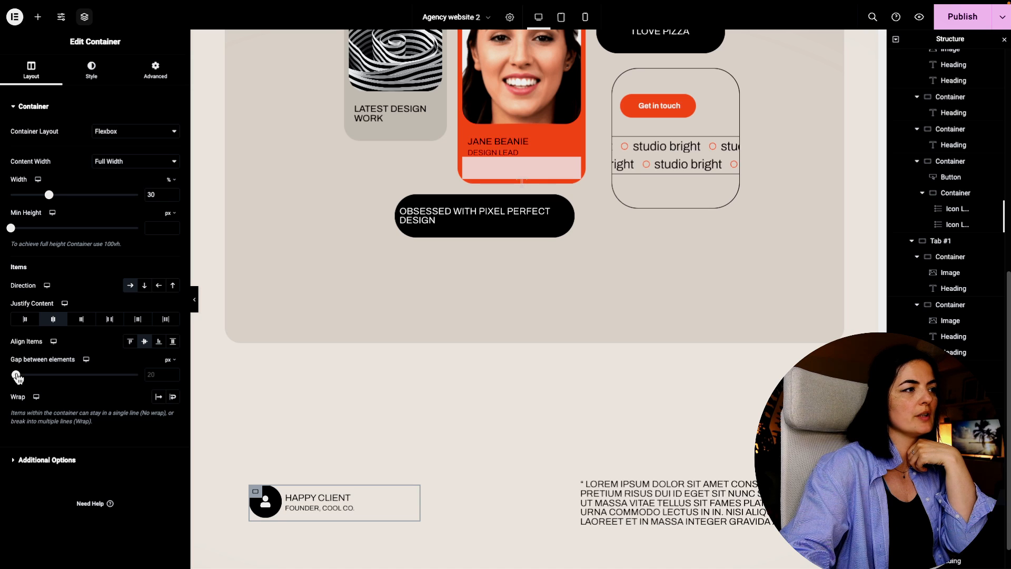
pyautogui.moveTo(17, 375); pyautogui.dragTo(21, 375)
pyautogui.click(173, 373)
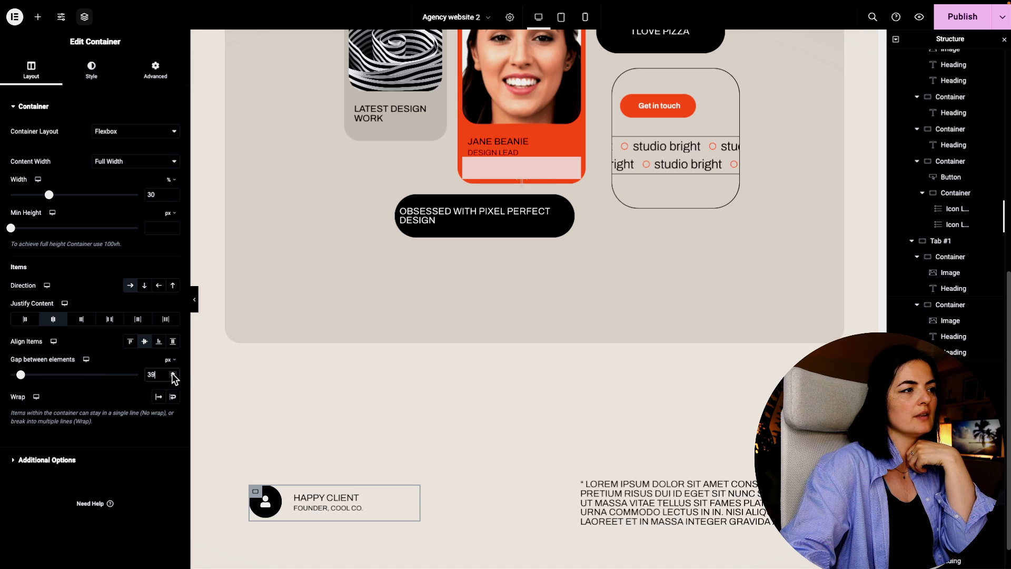
pyautogui.click(173, 372)
# Preview the testimonial section at full width without the editing controls, and publish the page.
pyautogui.click(195, 300)
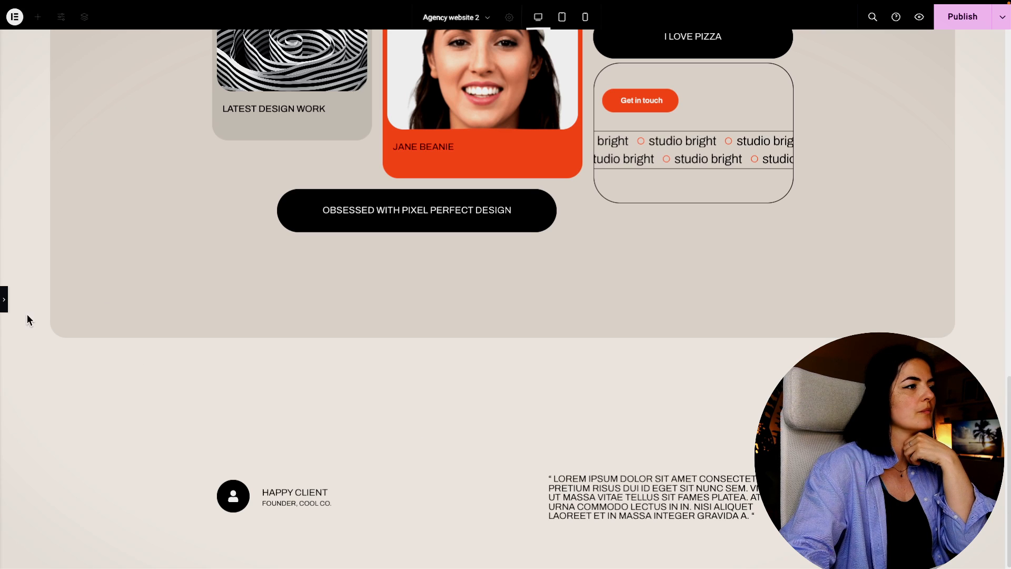
pyautogui.click(5, 298)
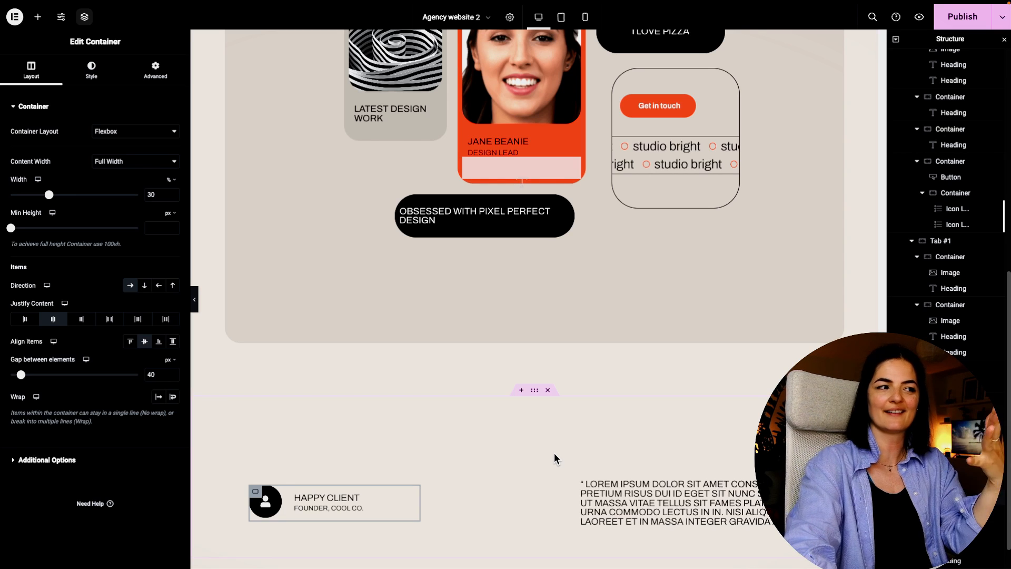
pyautogui.click(962, 17)
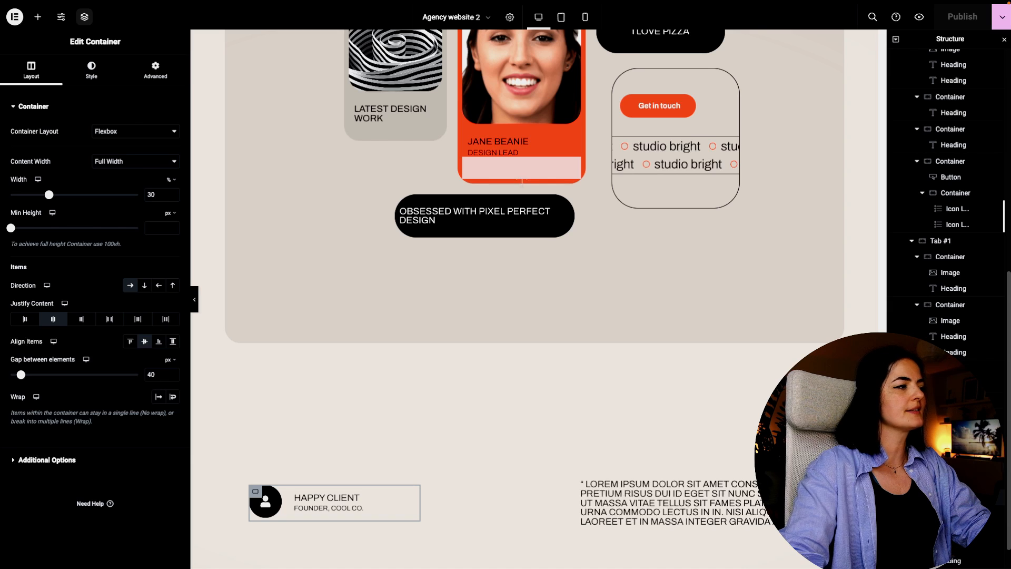
# Copy the whole team tabs section and paste it below the testimonial section.
pyautogui.scroll(8, 494, 311)
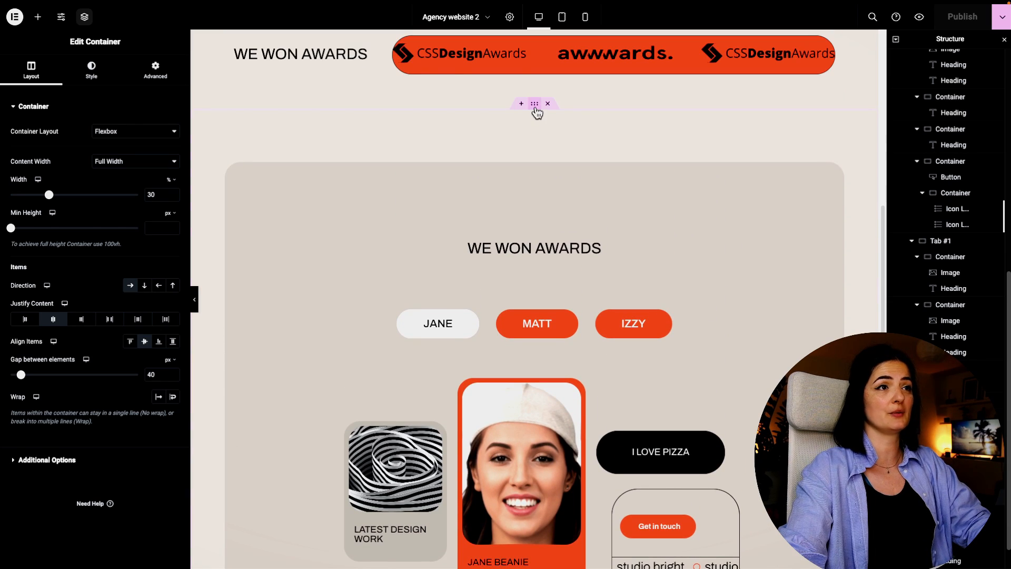
pyautogui.click(535, 103)
pyautogui.rightClick(535, 104)
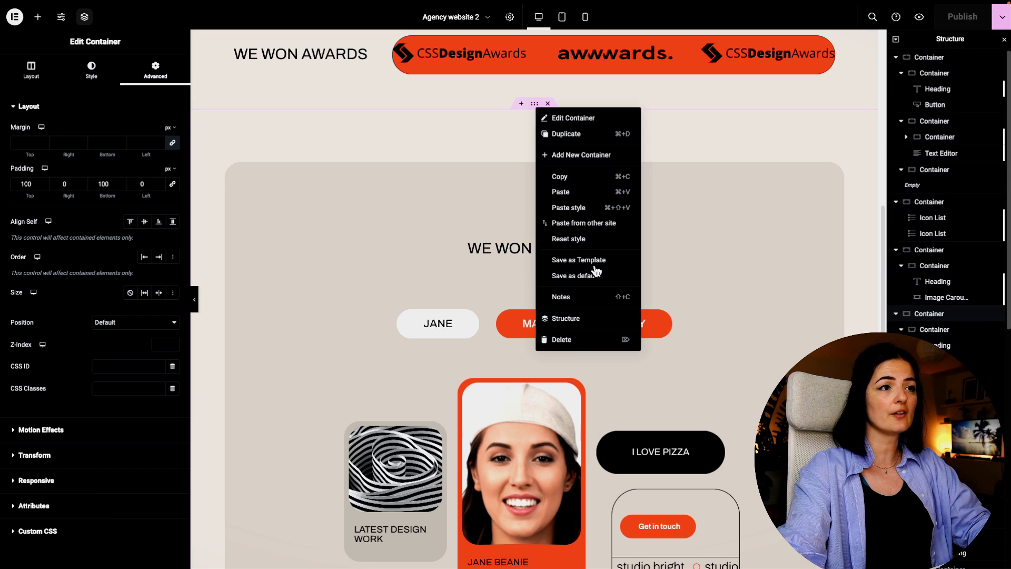
pyautogui.click(564, 181)
pyautogui.scroll(-10, 598, 381)
pyautogui.rightClick(522, 464)
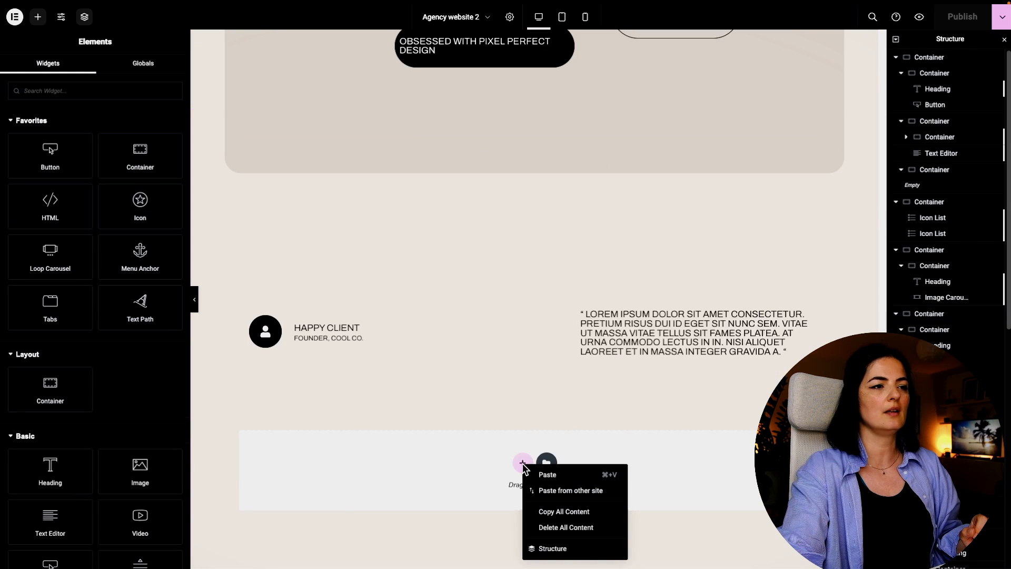
pyautogui.click(547, 475)
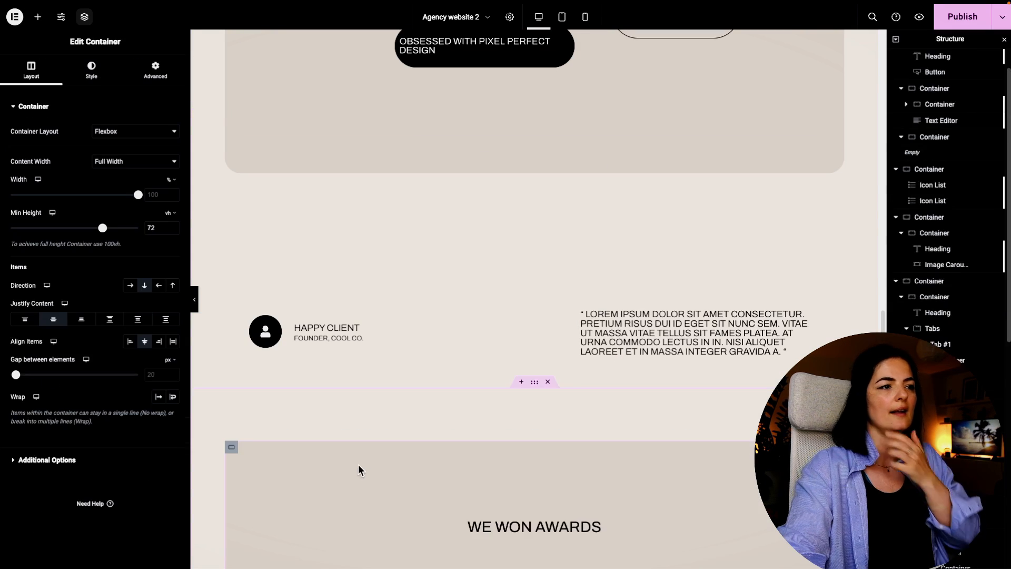
# Set the background color of the pasted section's inner container to the global Studio orange.
pyautogui.click(232, 447)
pyautogui.click(93, 73)
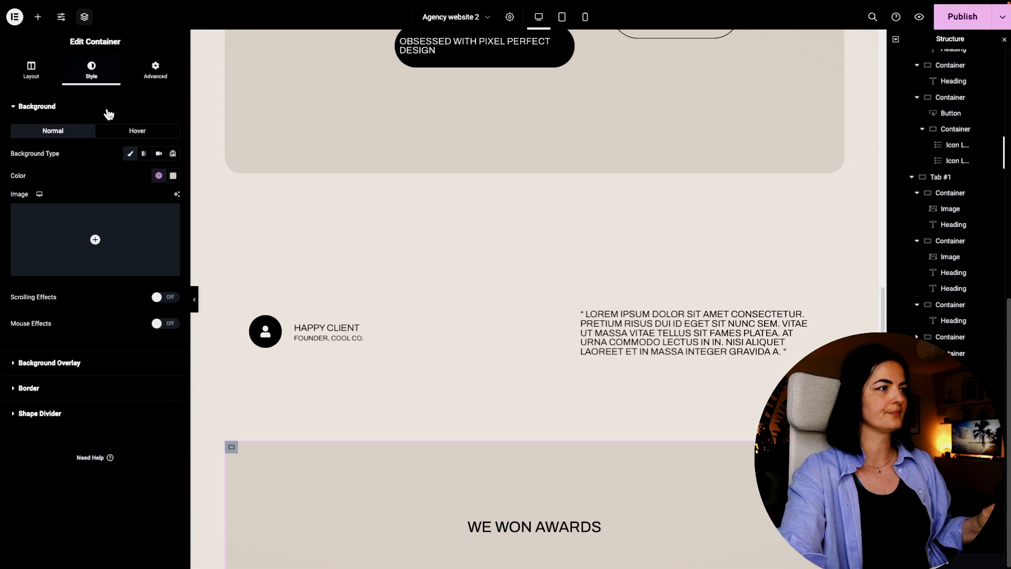
pyautogui.click(159, 176)
pyautogui.scroll(-3, 118, 288)
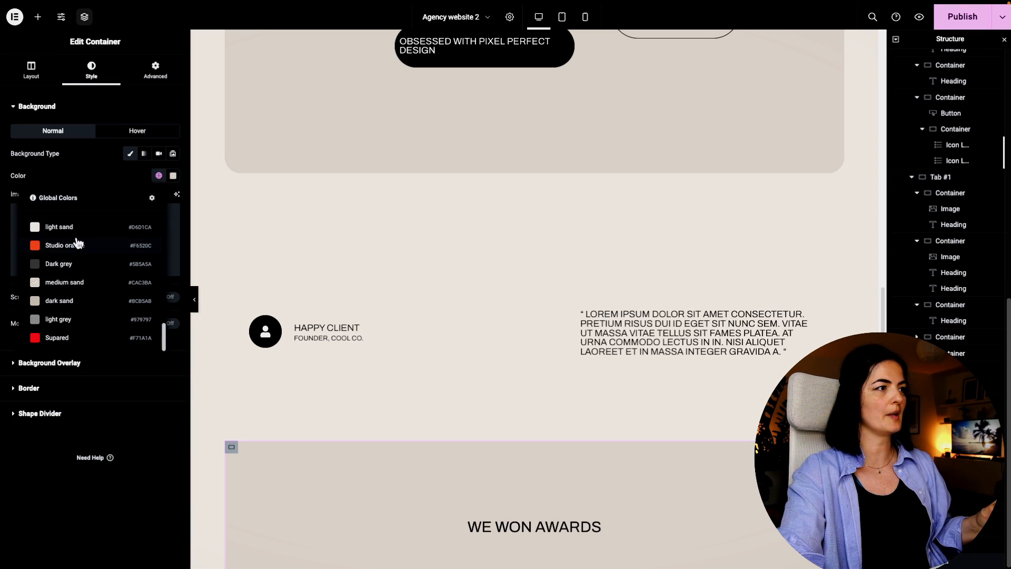
pyautogui.click(74, 248)
pyautogui.scroll(-2, 398, 431)
pyautogui.scroll(-1, 393, 443)
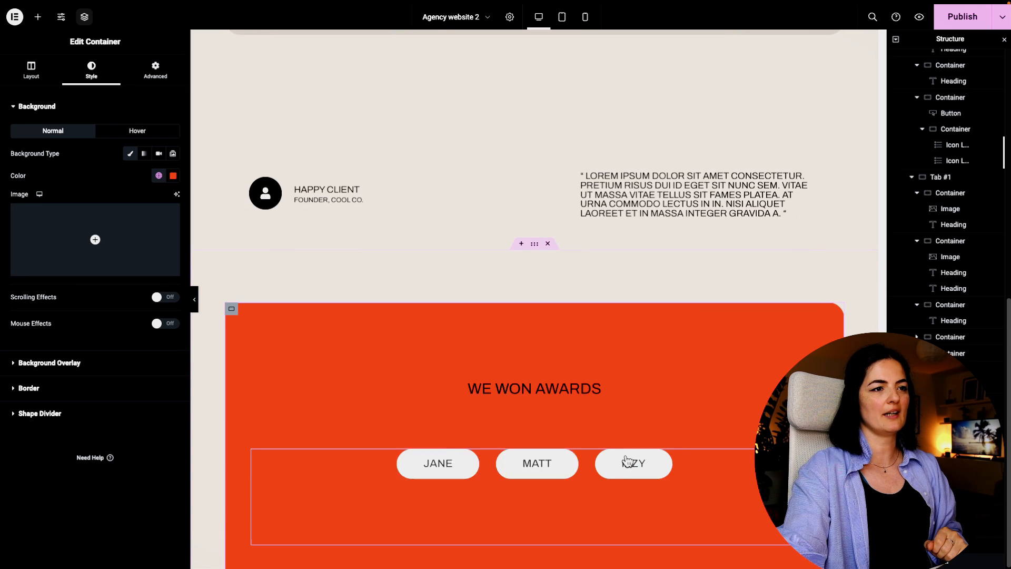
# Remove the copied tabs from the orange section and change its heading to "EXPLORE OUR WORK".
pyautogui.click(548, 390)
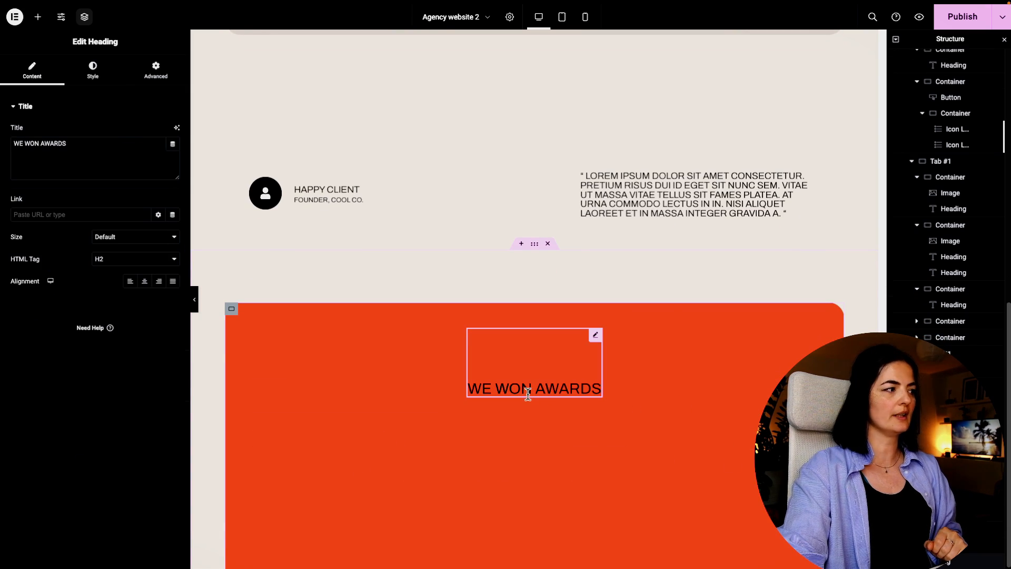
pyautogui.doubleClick(528, 390)
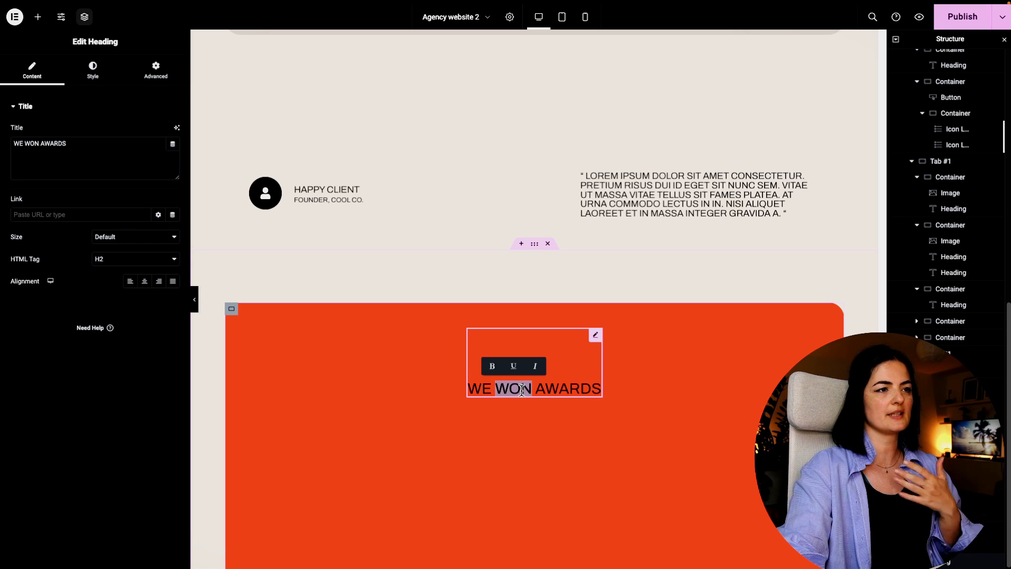
pyautogui.tripleClick(521, 390)
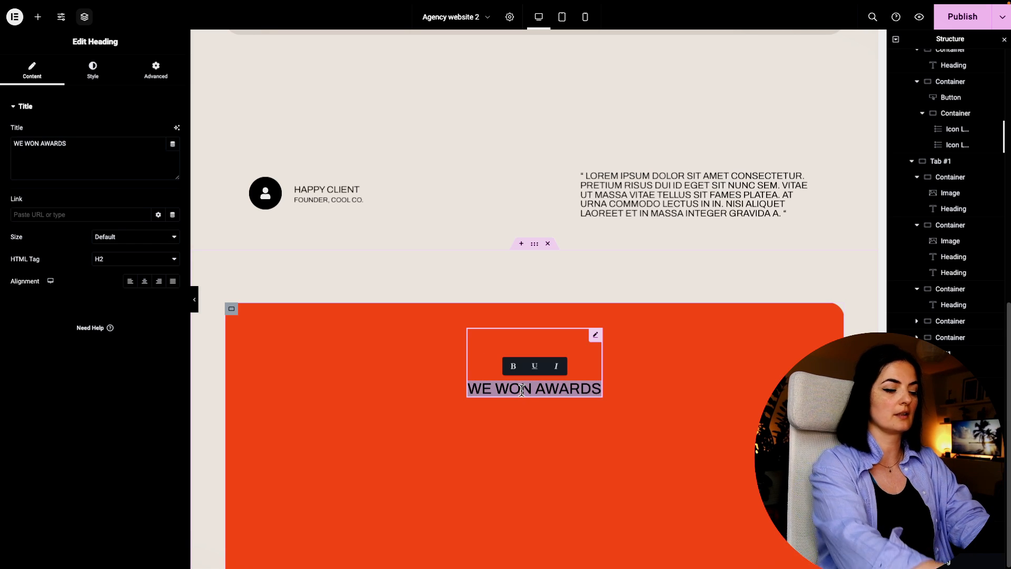
pyautogui.write('WORK')
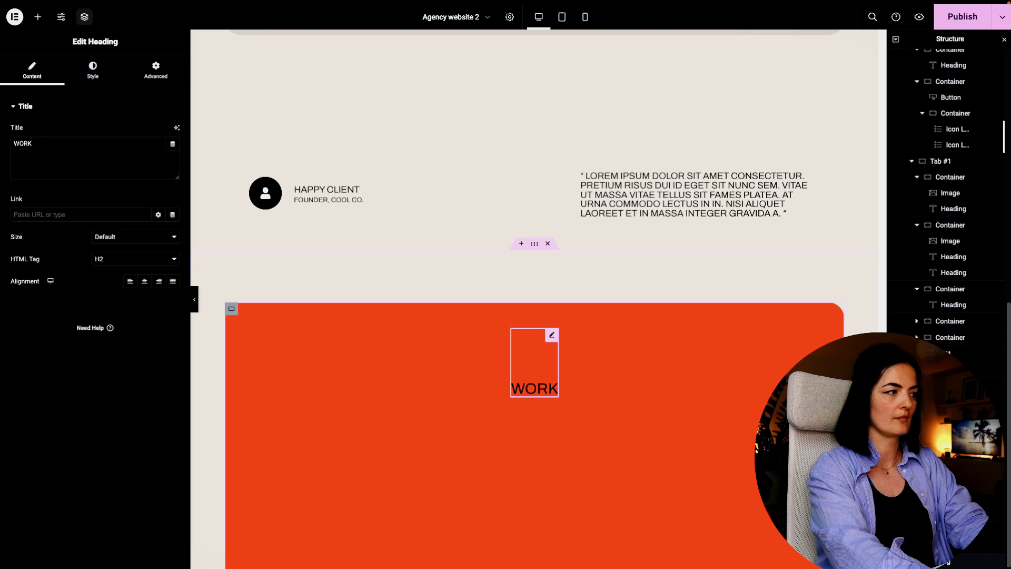
pyautogui.press('BackSpace')
pyautogui.press('BackSpace')
pyautogui.press('BackSpace')
pyautogui.press('BackSpace')
pyautogui.write('E')
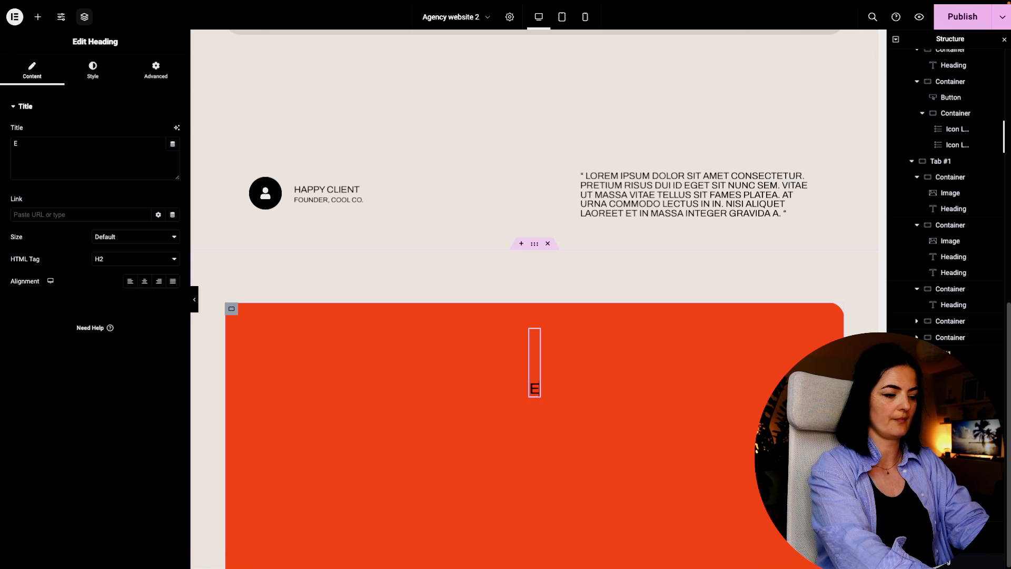
pyautogui.write('XPLORE OUR')
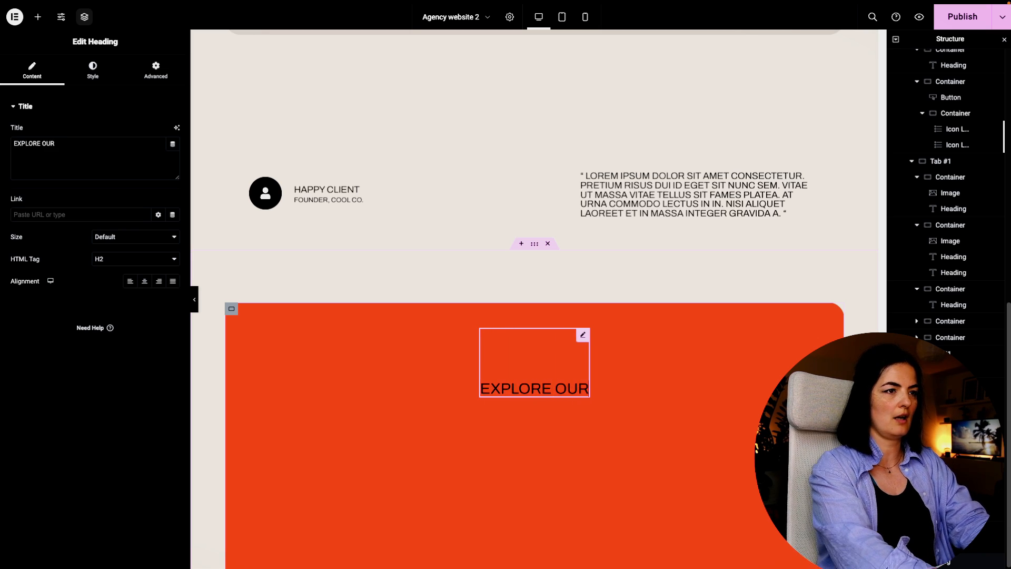
pyautogui.write(' WORK')
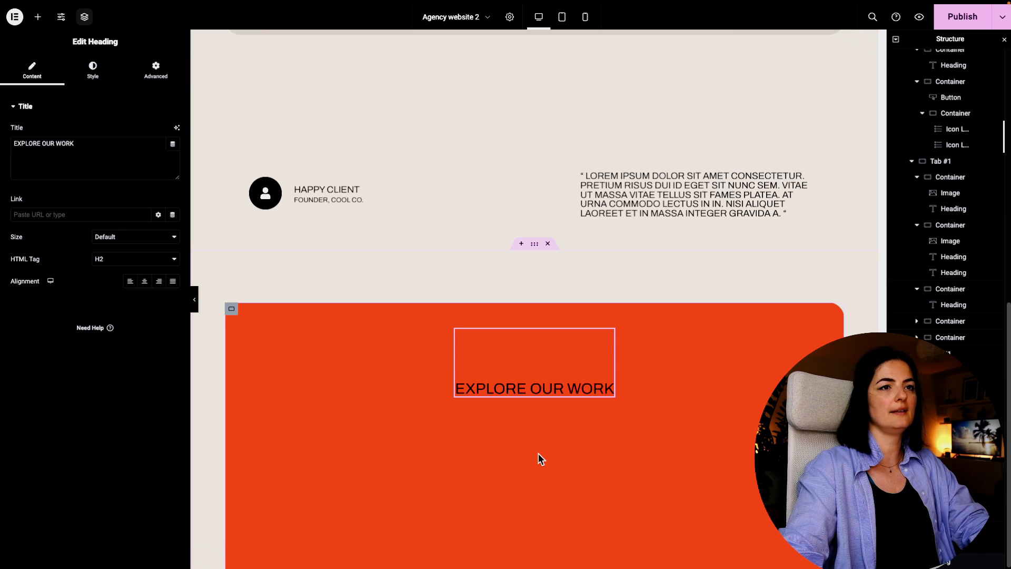
# Preview the page at full width, comparing the team section with the new orange section.
pyautogui.hotkey('ctrl', 'p')
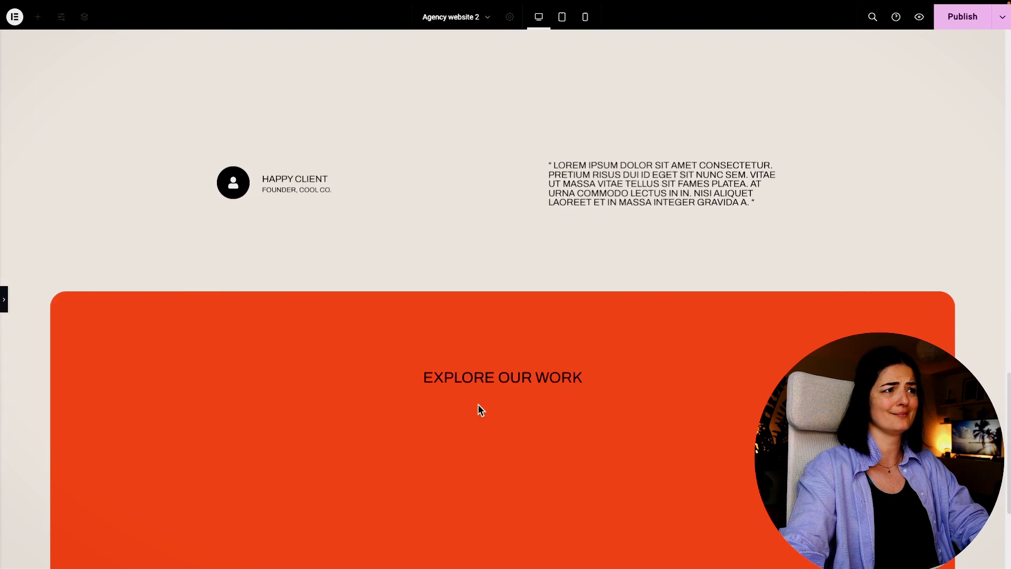
pyautogui.scroll(10, 627, 415)
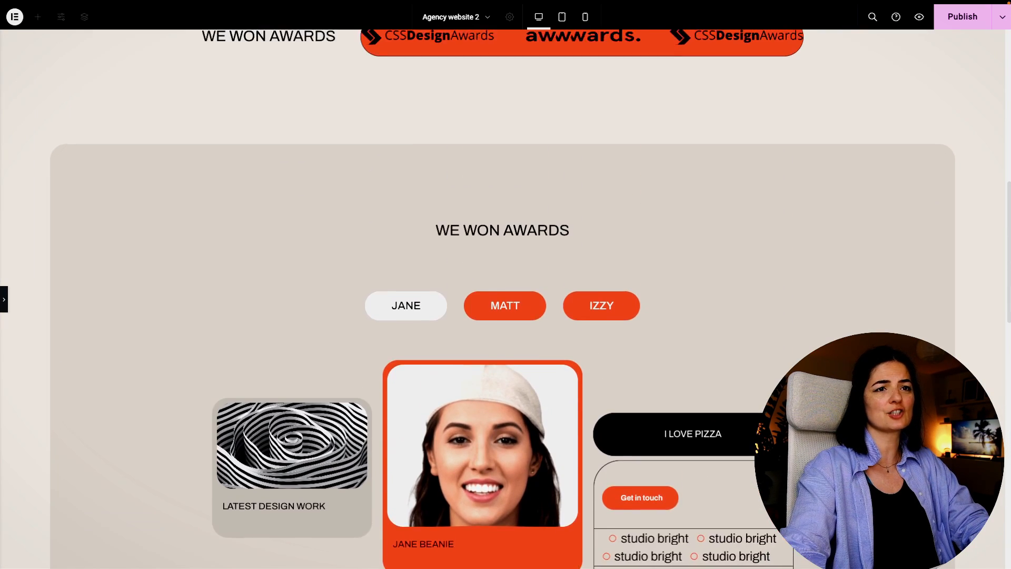
pyautogui.scroll(-15, 502, 295)
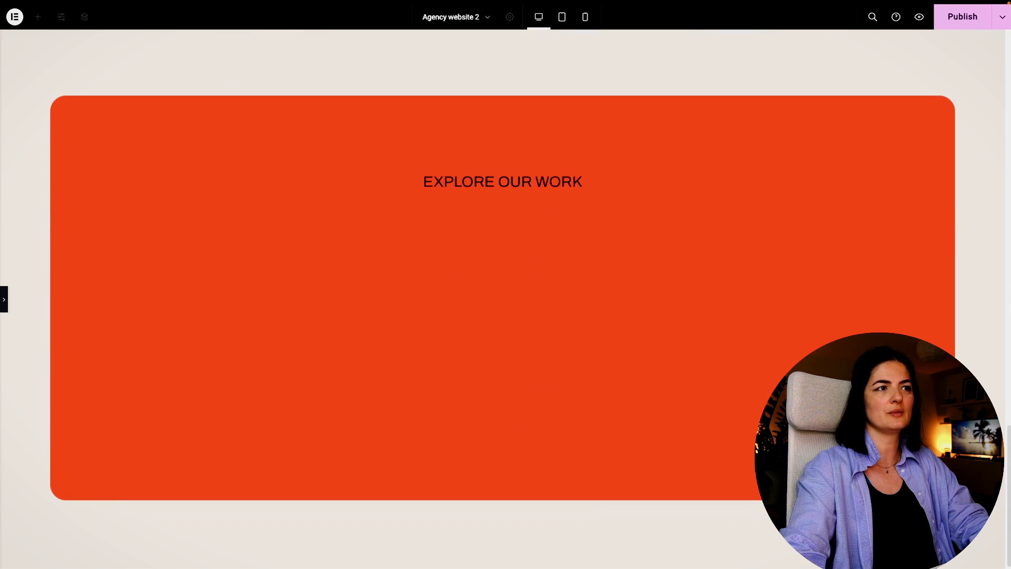
pyautogui.hotkey('ctrl', 'p')
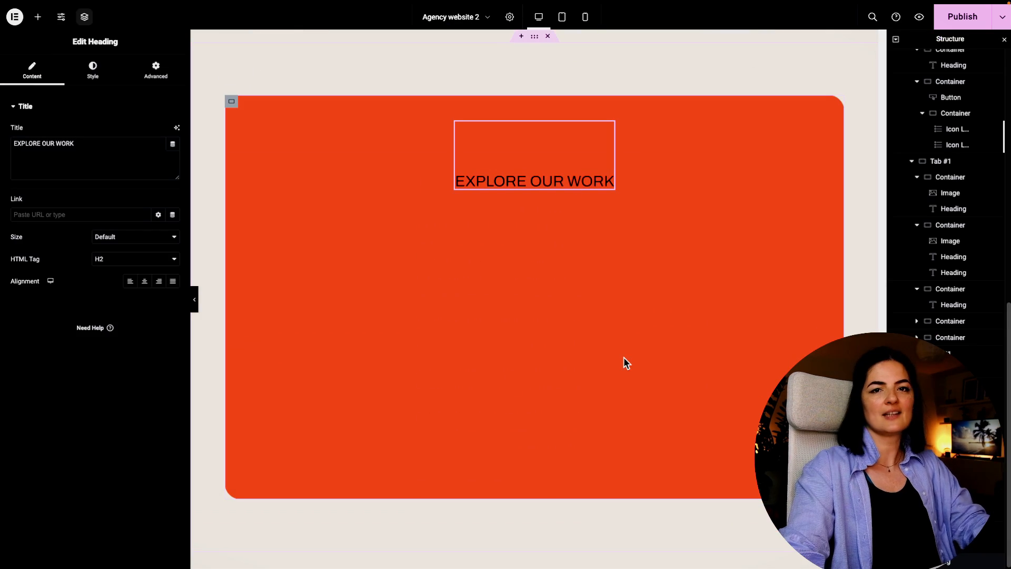
# Paste the COFFEE ROSTEREI project row into the orange container and add the image hover effect code as the container's custom CSS.
pyautogui.click(564, 341)
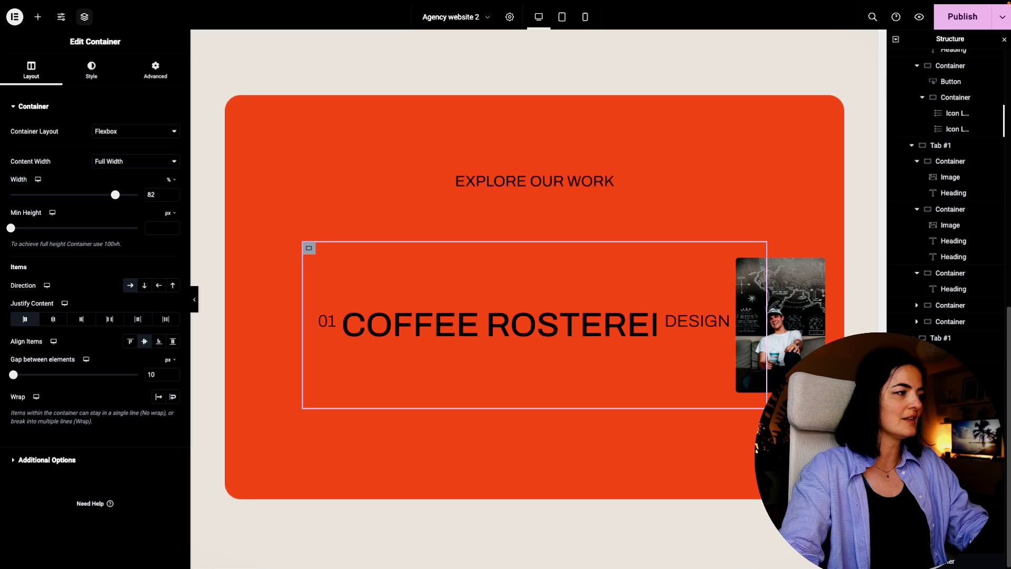
pyautogui.click(155, 68)
pyautogui.click(47, 491)
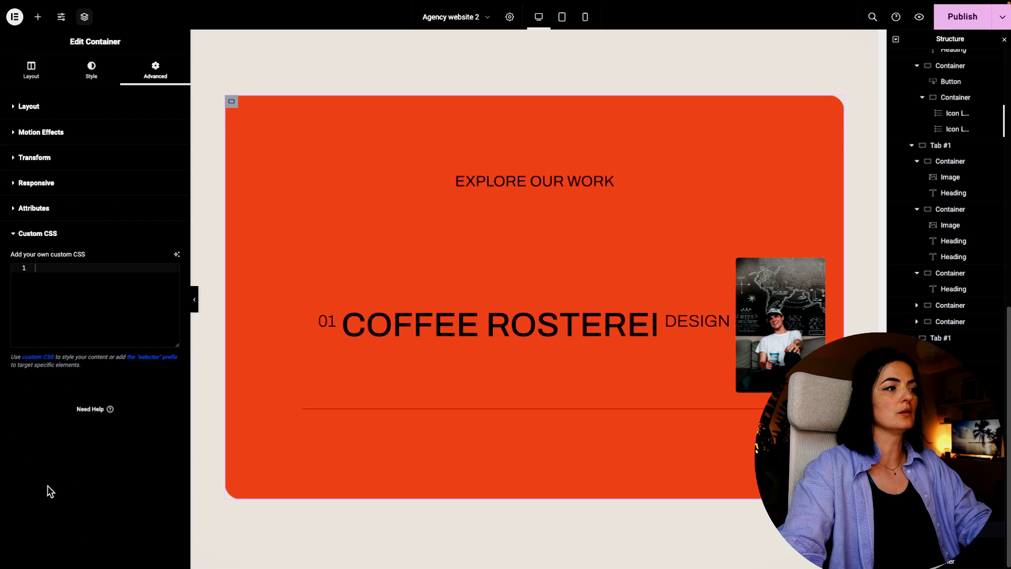
pyautogui.click(63, 284)
pyautogui.hotkey('ctrl', 'v')
pyautogui.scroll(-3, 90, 362)
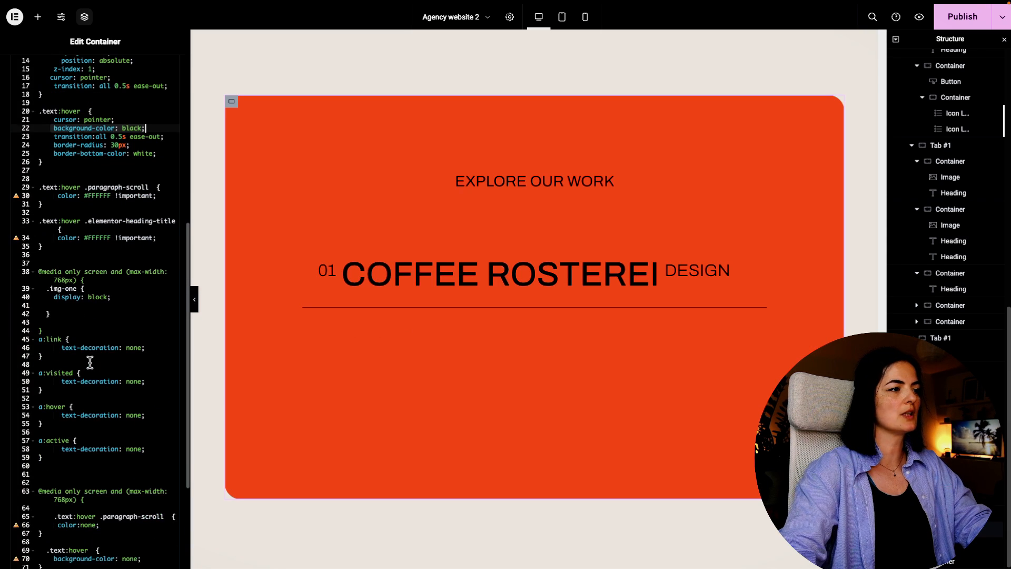
pyautogui.scroll(5, 89, 362)
pyautogui.click(194, 300)
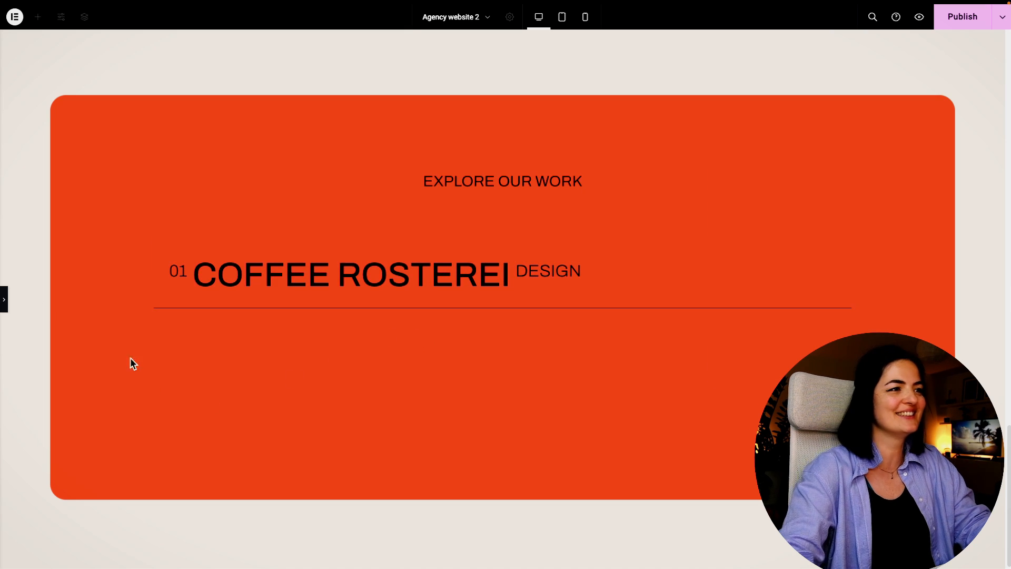
pyautogui.click(6, 299)
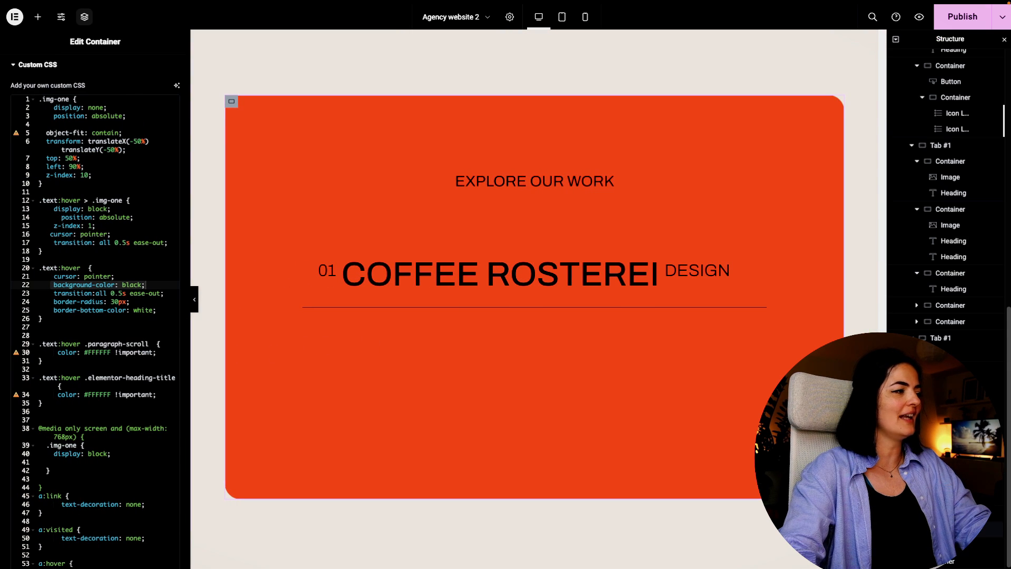
# Paste BRAND NAME project rows 02 to 04 below the first row and set the orange container's gap between elements to 30 px.
pyautogui.rightClick(333, 406)
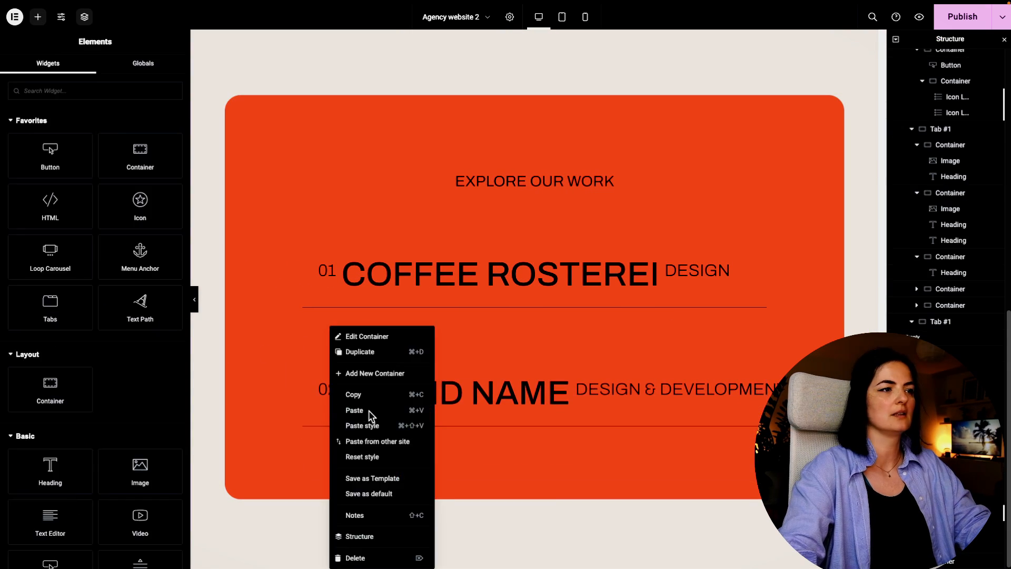
pyautogui.click(370, 413)
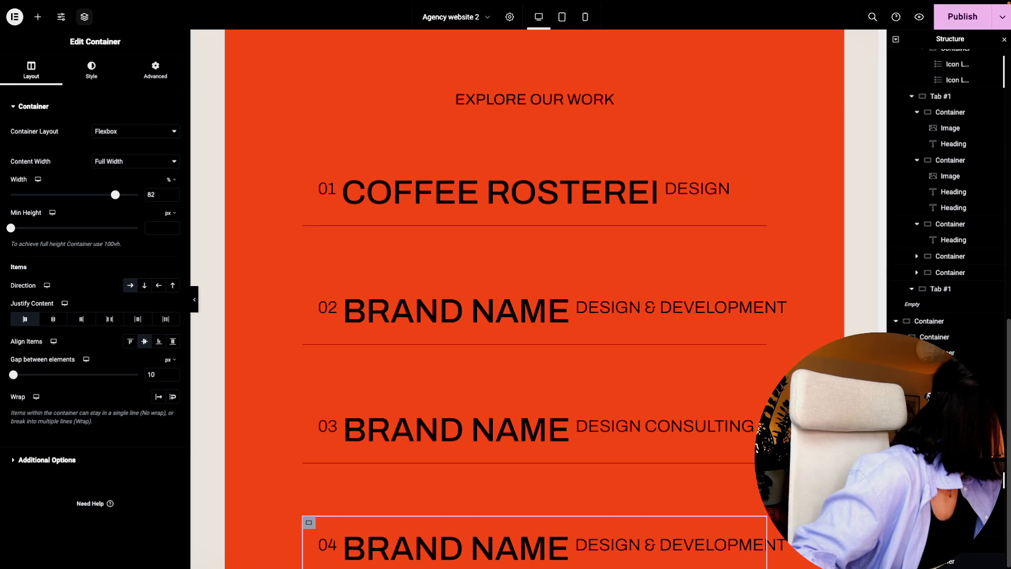
pyautogui.scroll(-5, 514, 501)
pyautogui.click(155, 69)
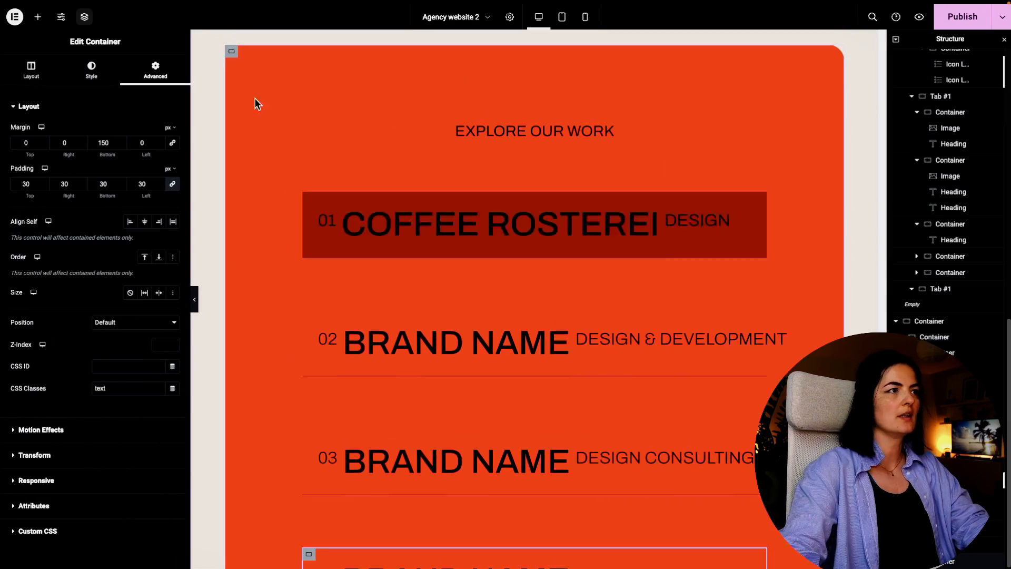
pyautogui.click(31, 68)
pyautogui.moveTo(36, 374); pyautogui.dragTo(20, 376)
pyautogui.click(173, 378)
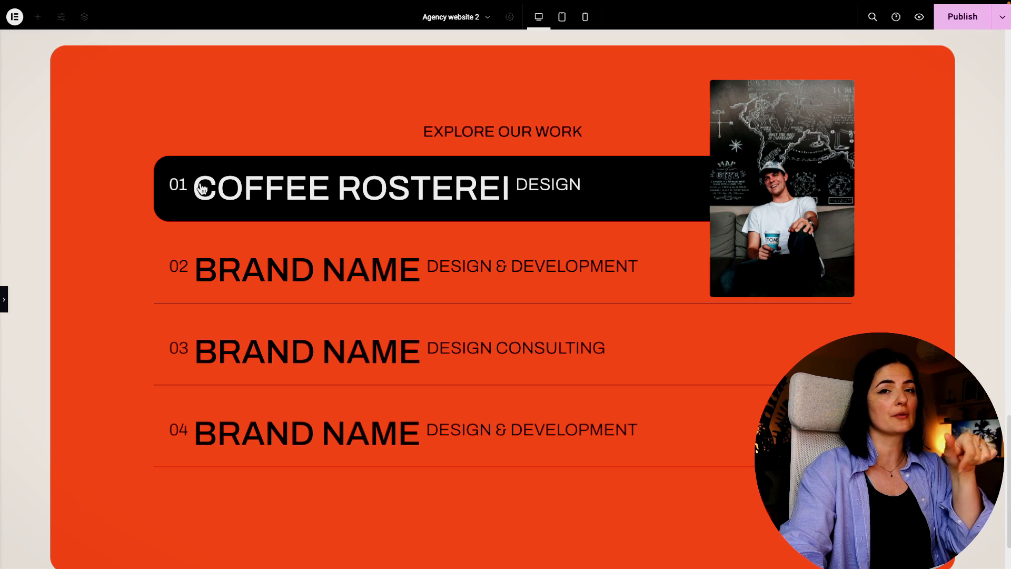
# Review the full-width page from the hero section down to the project list.
pyautogui.scroll(15, 318, 228)
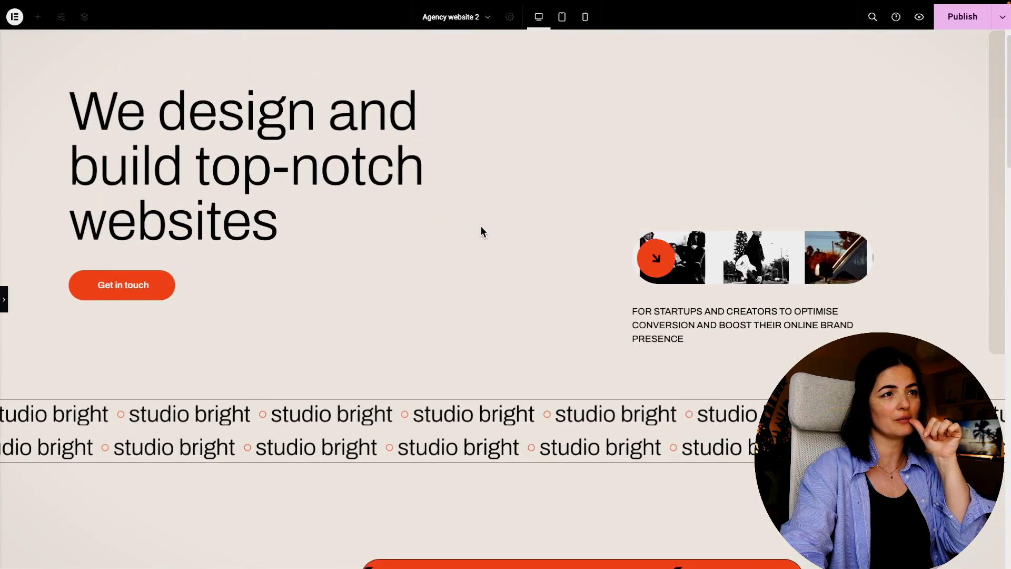
pyautogui.scroll(1, 480, 225)
pyautogui.moveTo(807, 295)
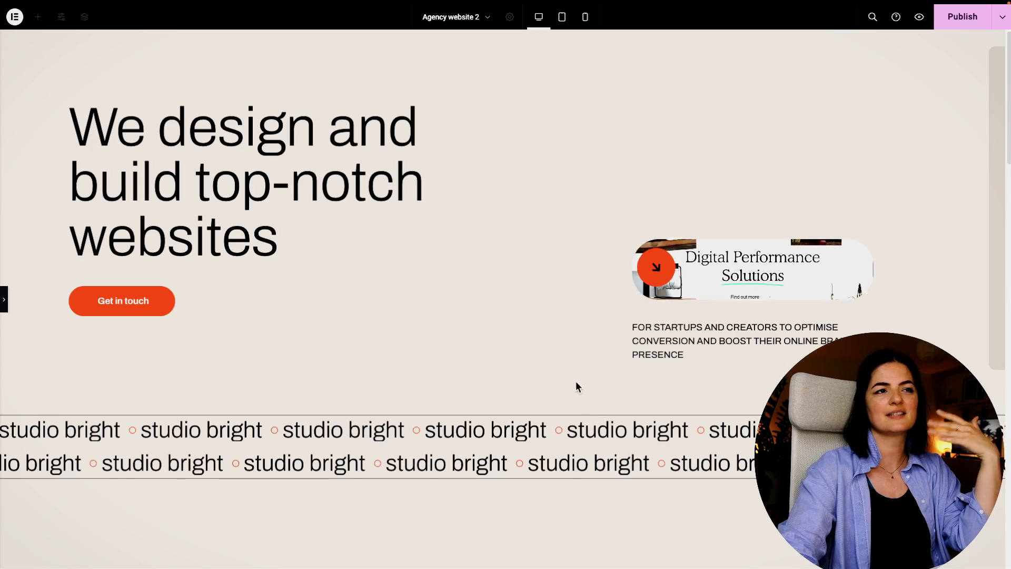
pyautogui.scroll(-4, 602, 396)
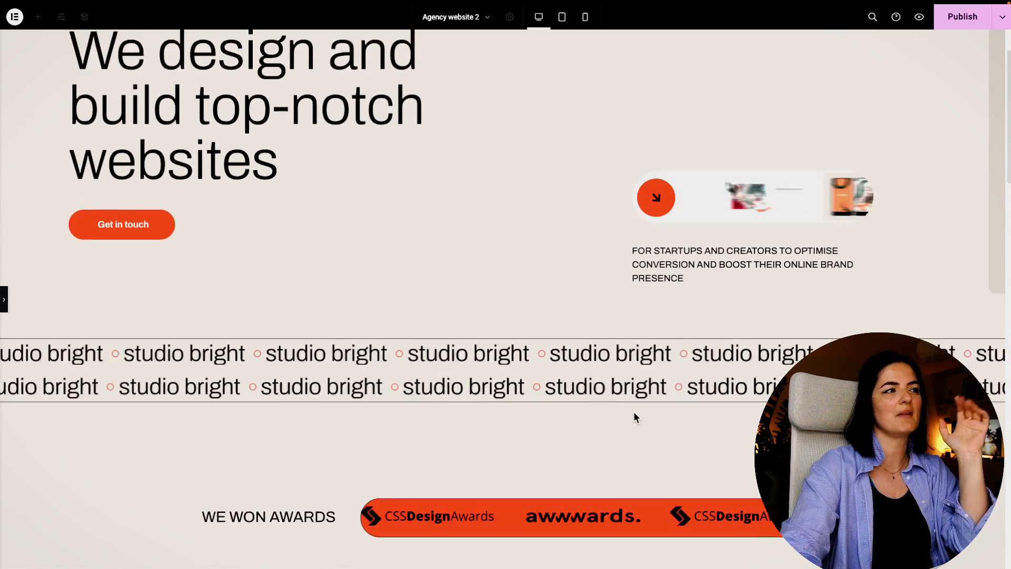
pyautogui.scroll(-15, 635, 416)
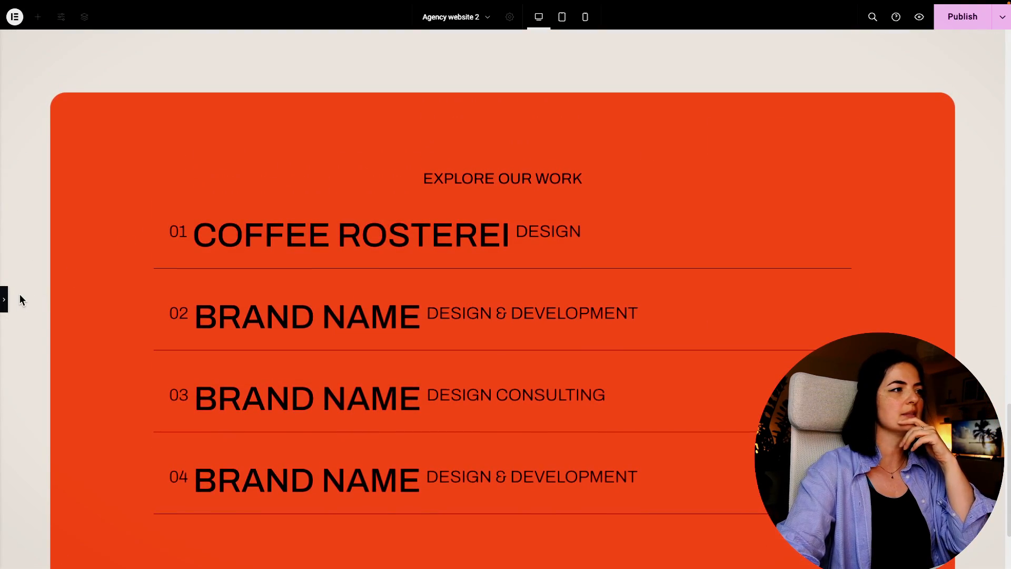
# Set the top margin of the COFFEE ROSTEREI project row to 100 px.
pyautogui.click(4, 300)
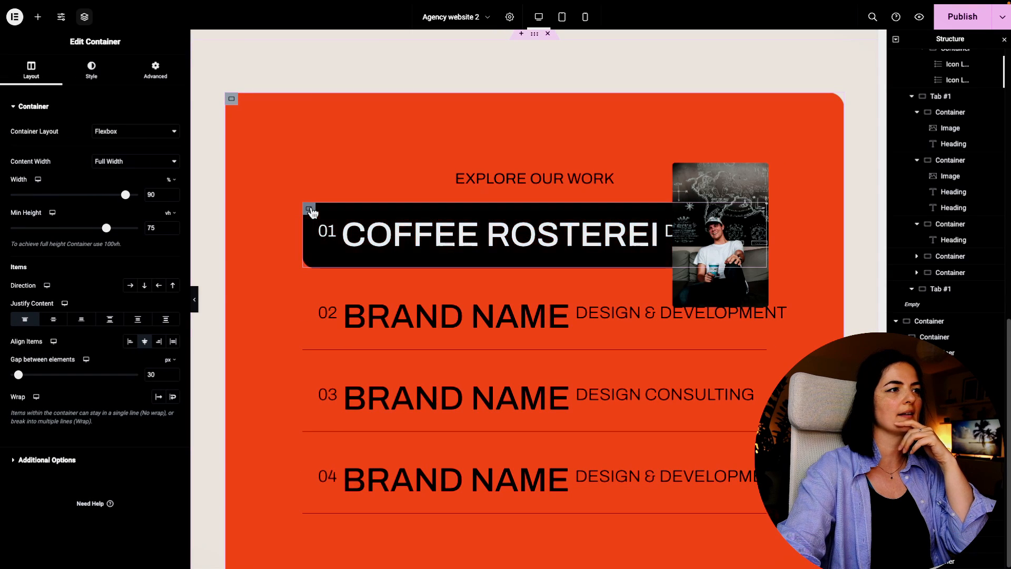
pyautogui.click(155, 68)
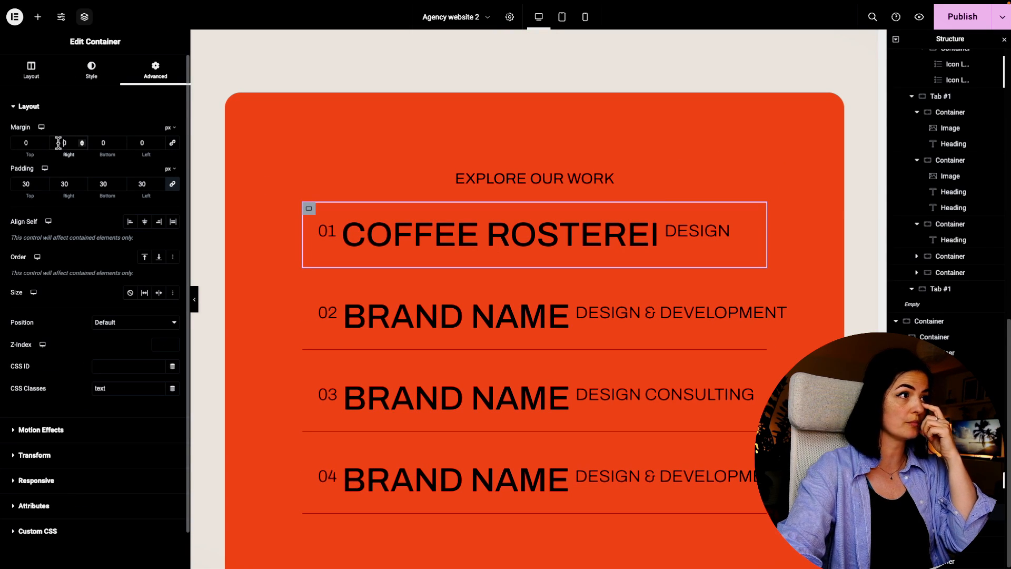
pyautogui.write('1')
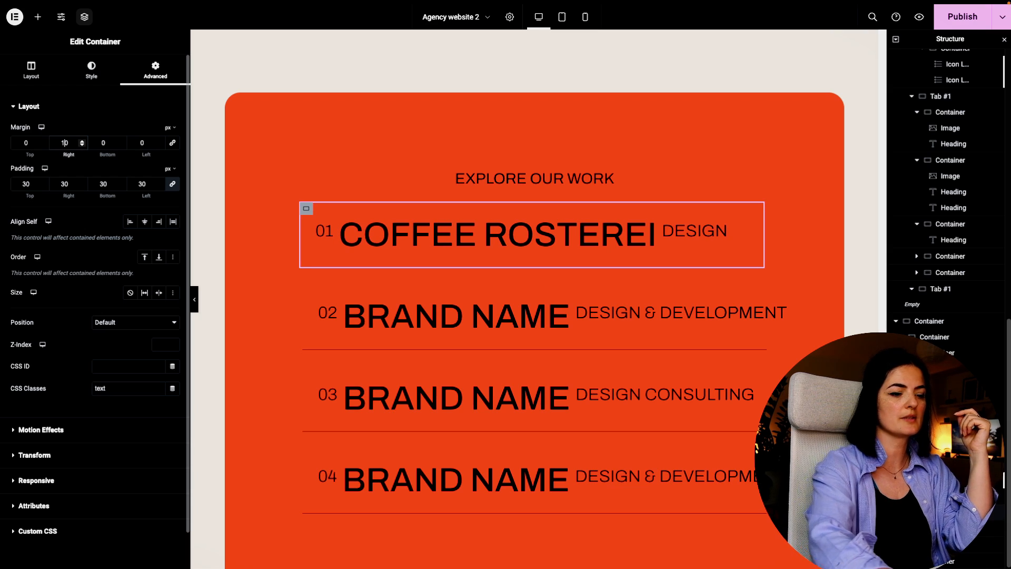
pyautogui.press('BackSpace')
# Check the spacing of the project list in a full-width preview of the whole page.
pyautogui.scroll(4, 505, 299)
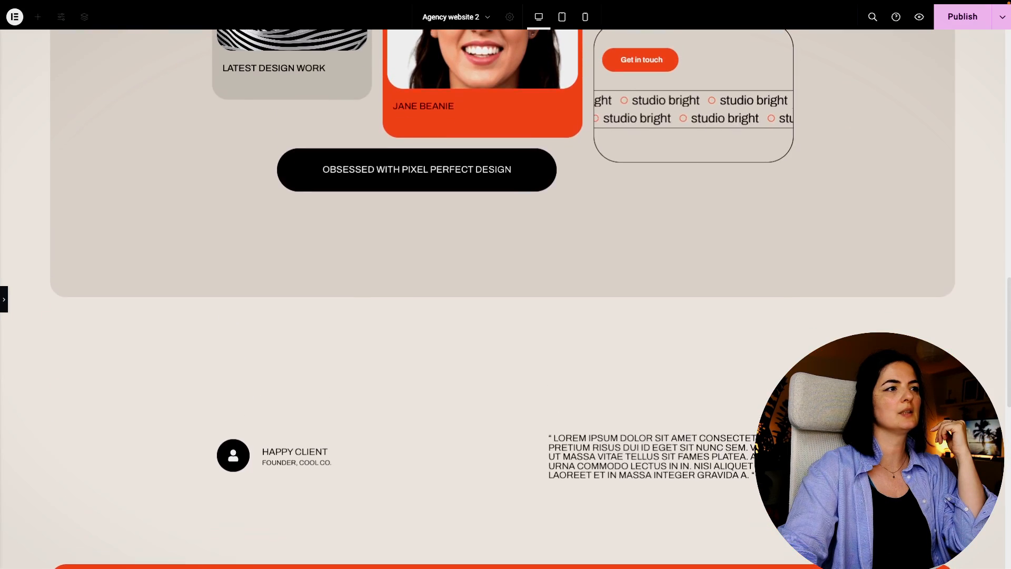
pyautogui.scroll(15, 505, 299)
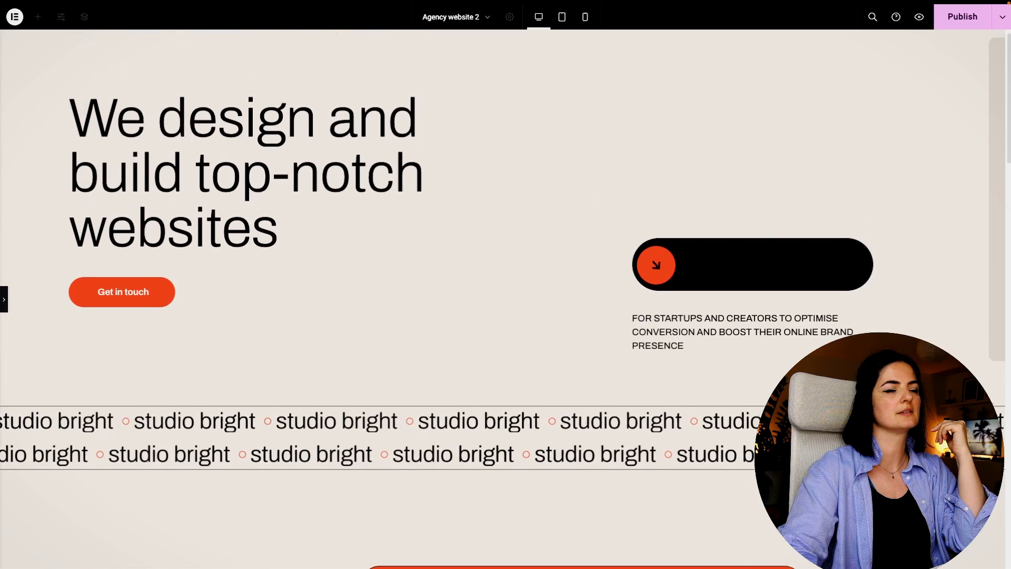
pyautogui.scroll(-15, 506, 299)
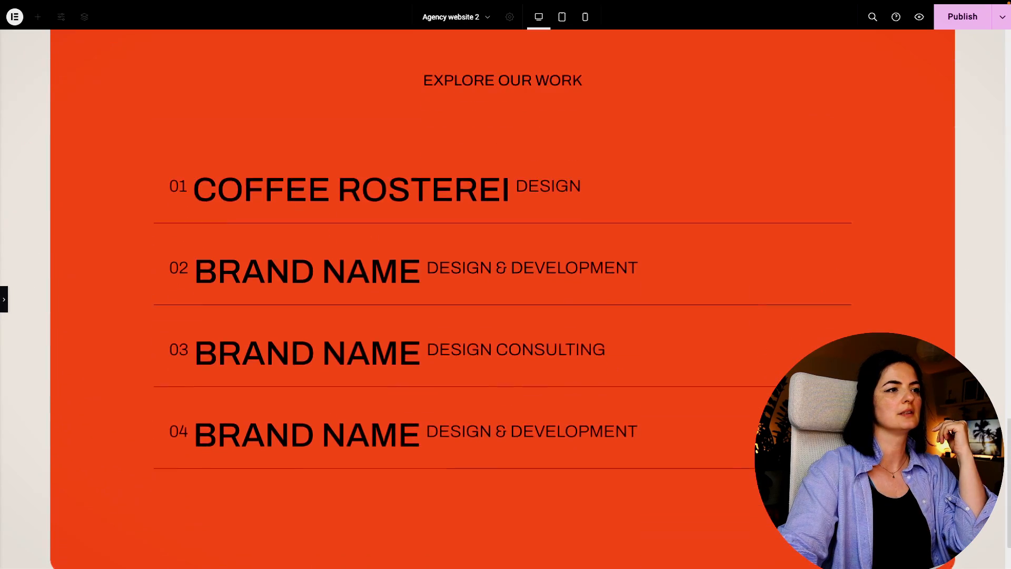
pyautogui.scroll(-1, 505, 299)
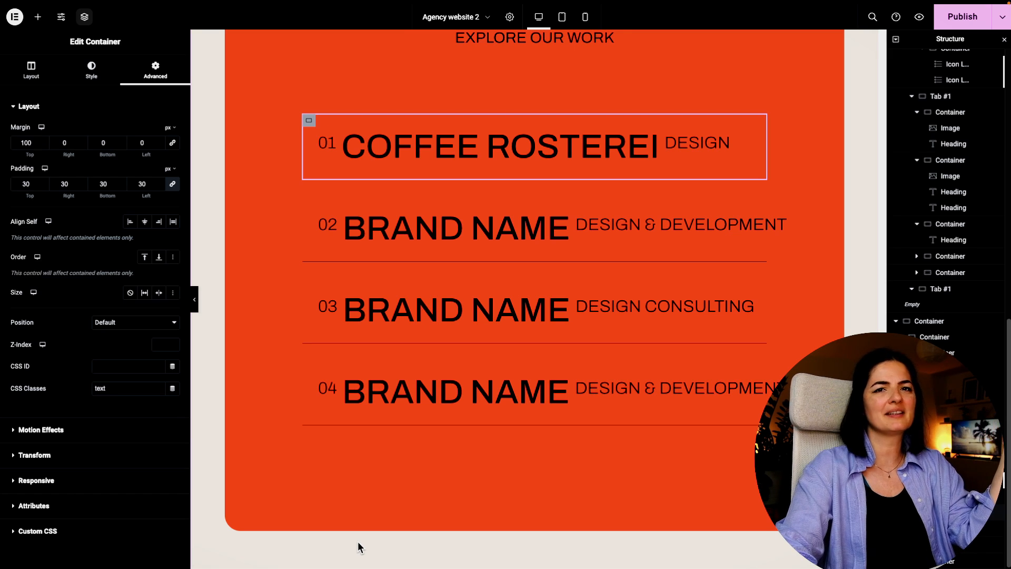
# Copy the testimonial section and paste it below the orange EXPLORE OUR WORK section.
pyautogui.scroll(2, 596, 297)
pyautogui.scroll(6, 596, 297)
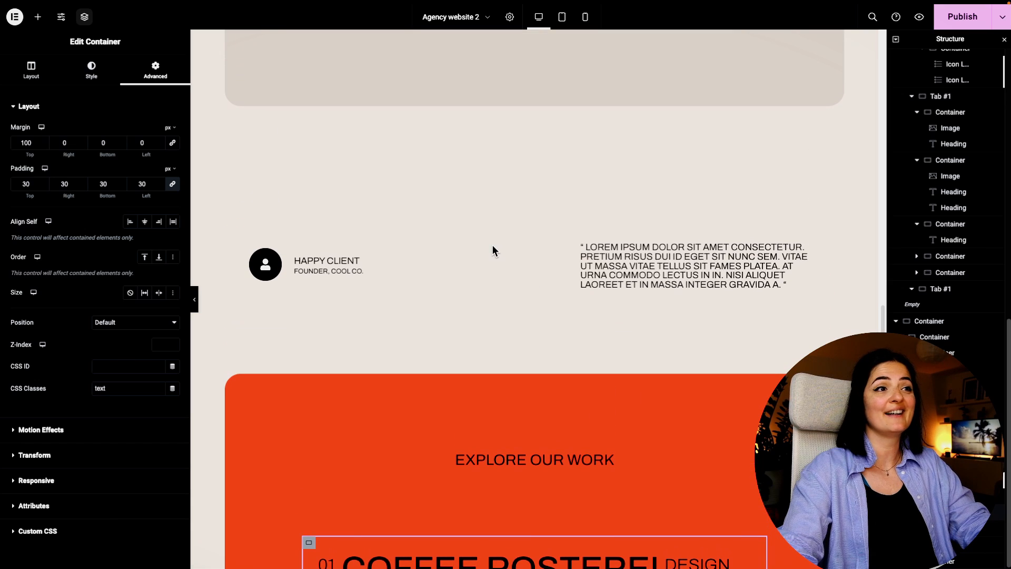
pyautogui.rightClick(534, 162)
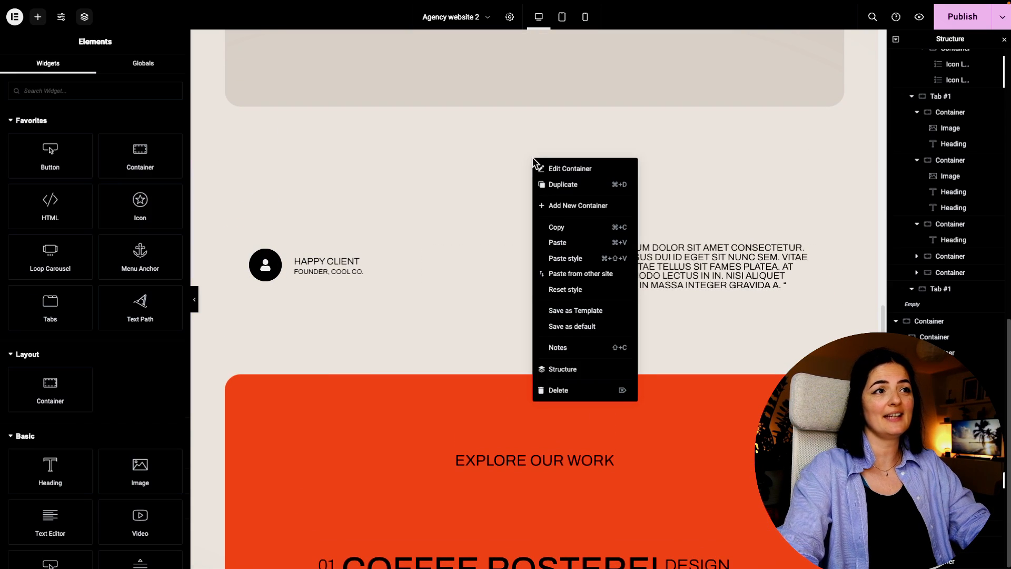
pyautogui.click(554, 230)
pyautogui.scroll(-11, 552, 381)
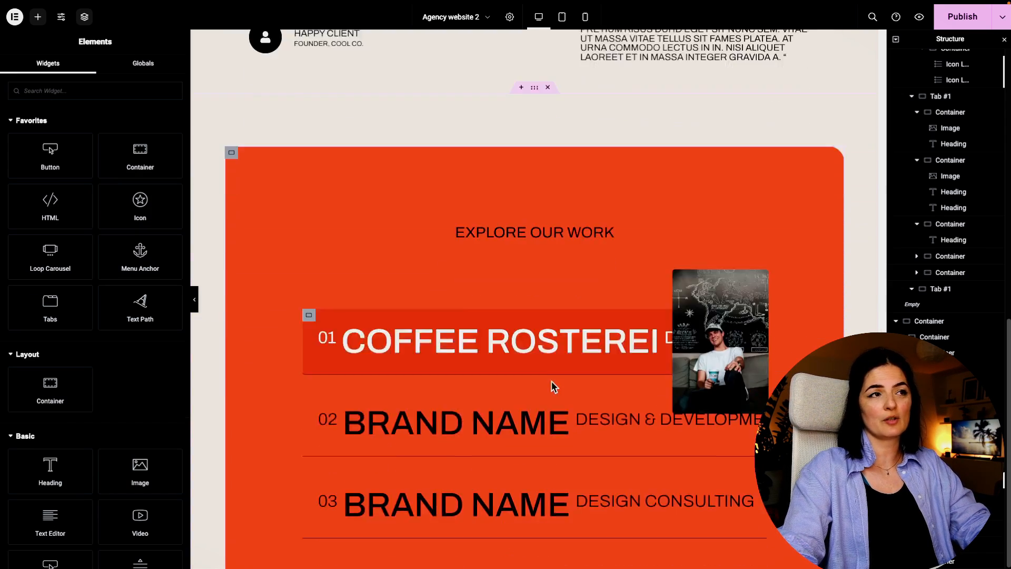
pyautogui.rightClick(524, 465)
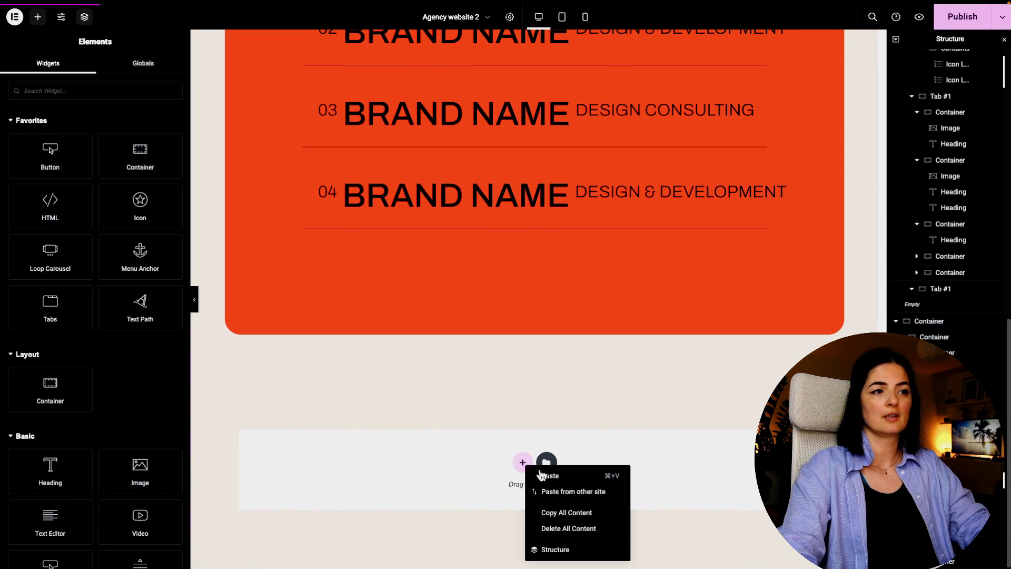
pyautogui.click(550, 476)
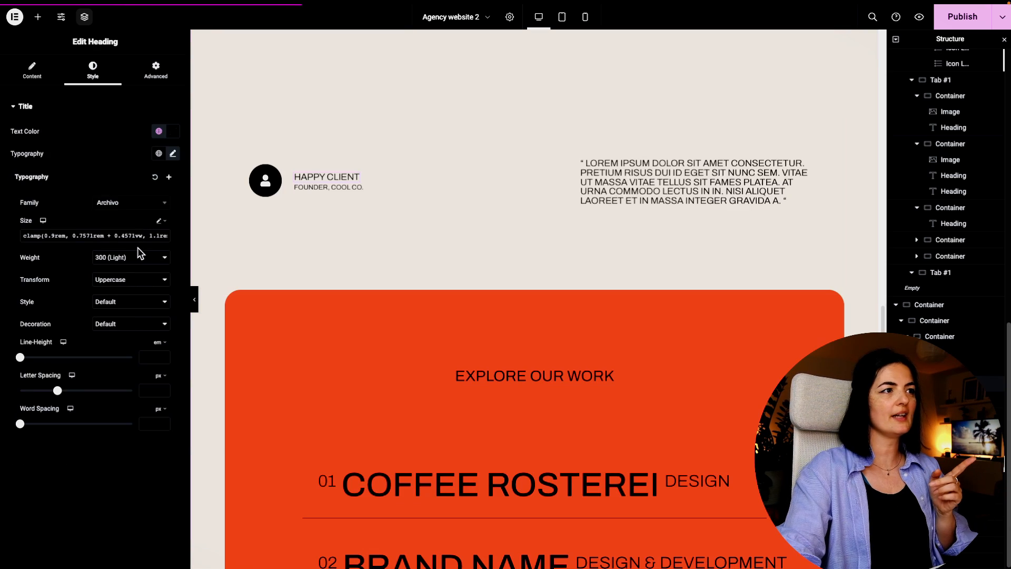
# Set the font weight of the HAPPY CLIENT heading to 400 (Normal) in both the original and the copied testimonial section.
pyautogui.click(135, 257)
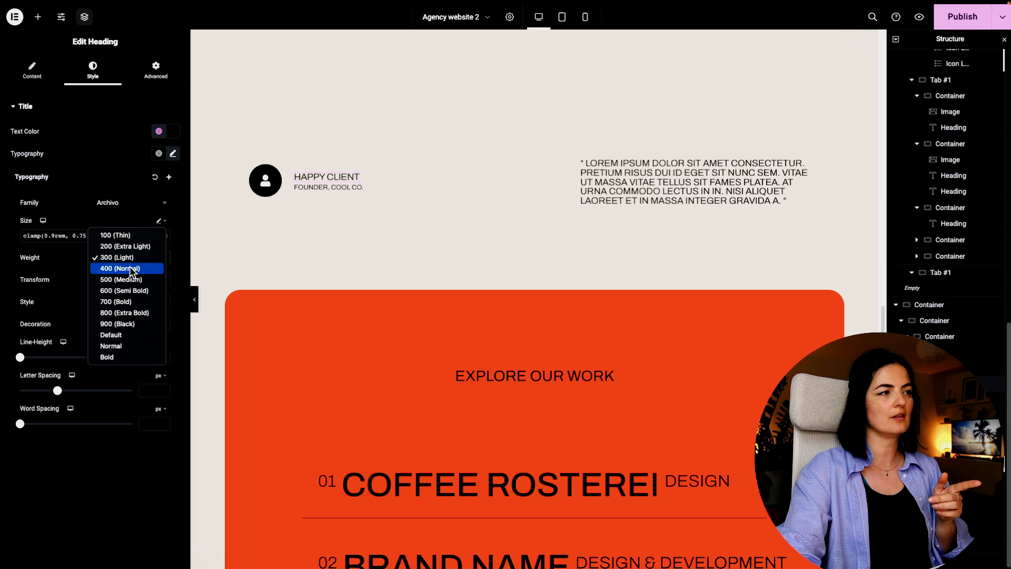
pyautogui.click(129, 268)
pyautogui.scroll(-8, 375, 387)
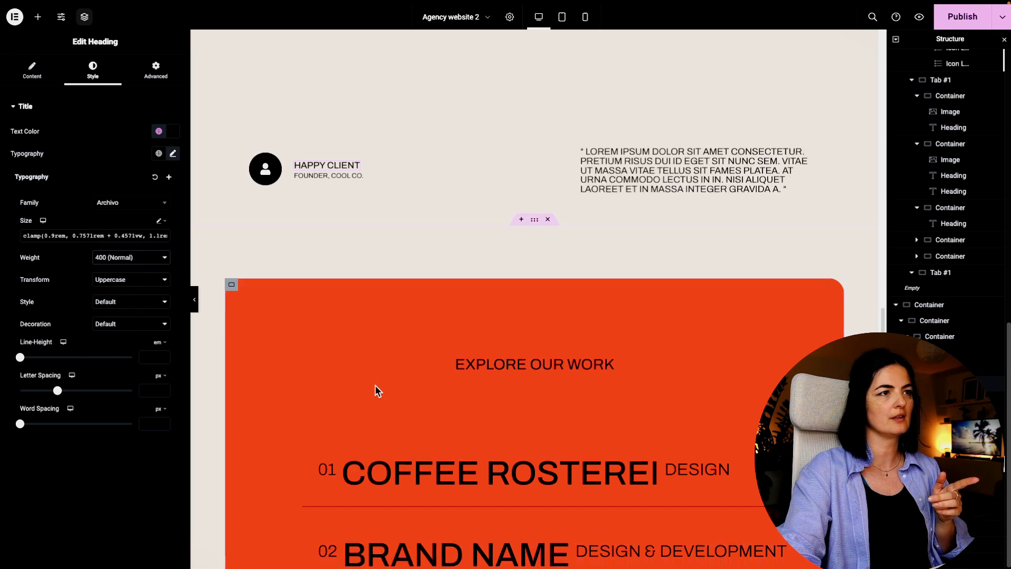
pyautogui.scroll(-4, 375, 386)
pyautogui.click(329, 327)
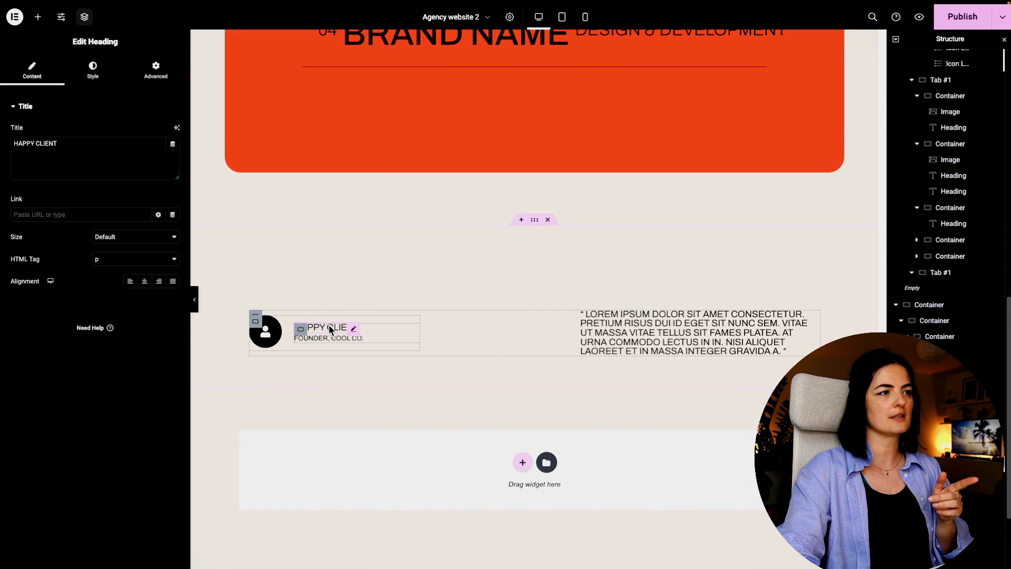
pyautogui.click(92, 70)
pyautogui.click(172, 153)
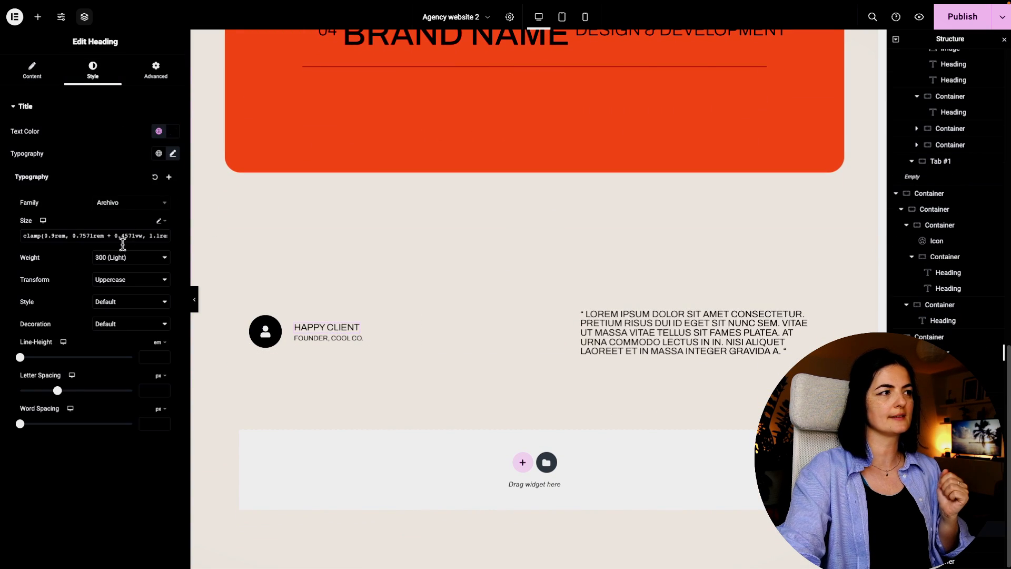
pyautogui.click(111, 258)
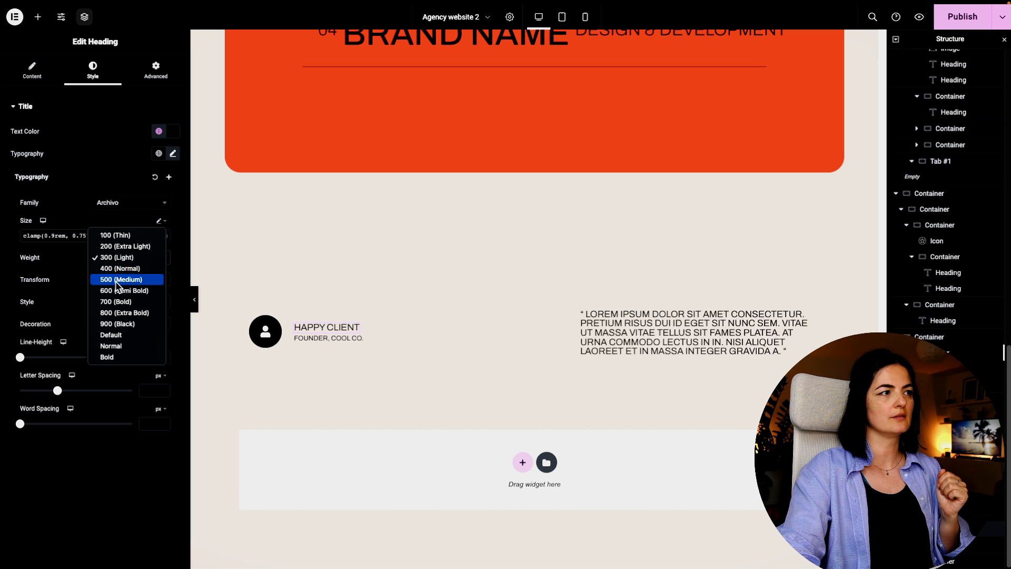
pyautogui.click(118, 268)
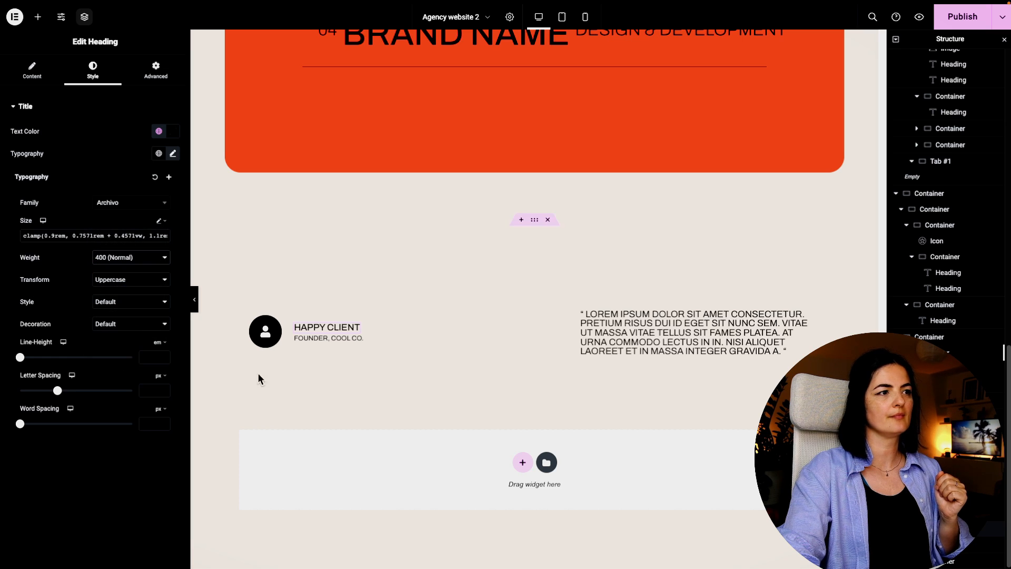
# Publish the page and look over the project list in the orange section.
pyautogui.click(958, 22)
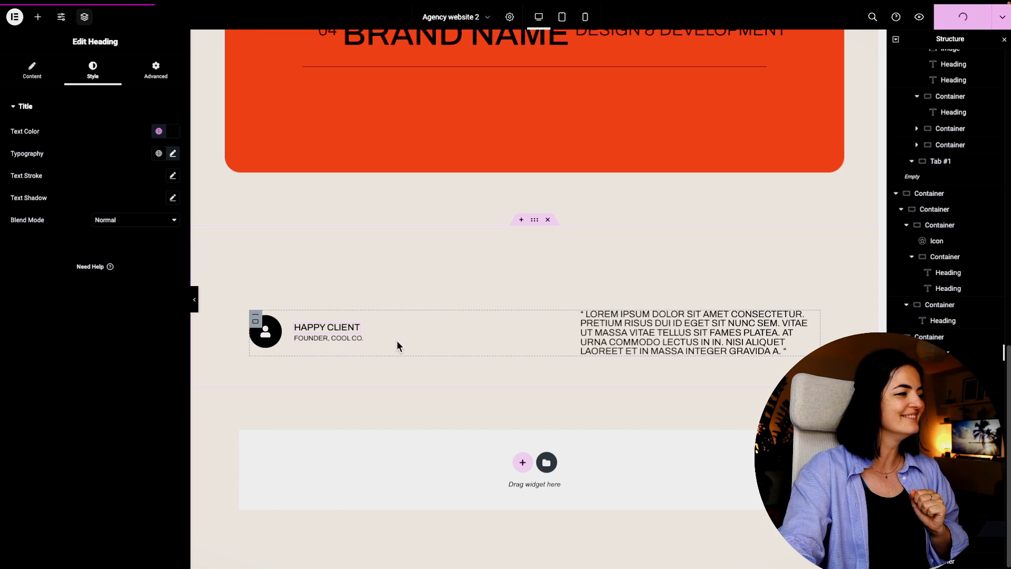
pyautogui.scroll(8, 466, 344)
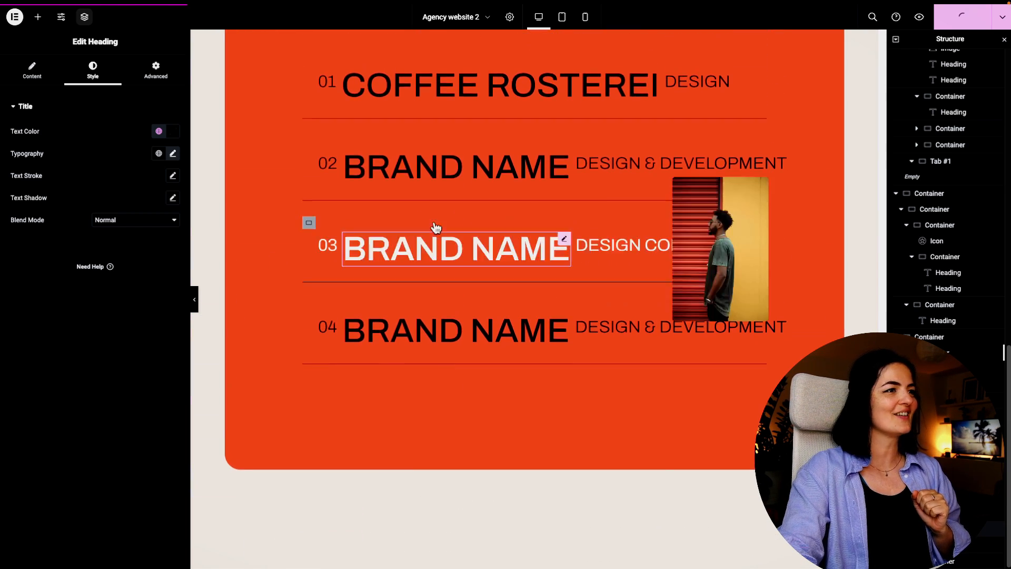
pyautogui.scroll(1, 463, 210)
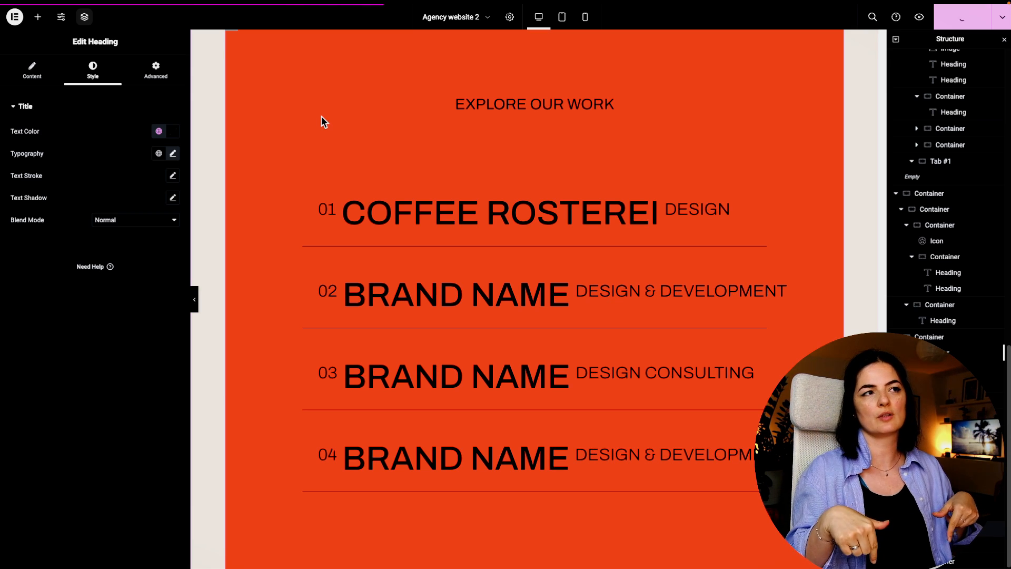
pyautogui.scroll(2, 323, 119)
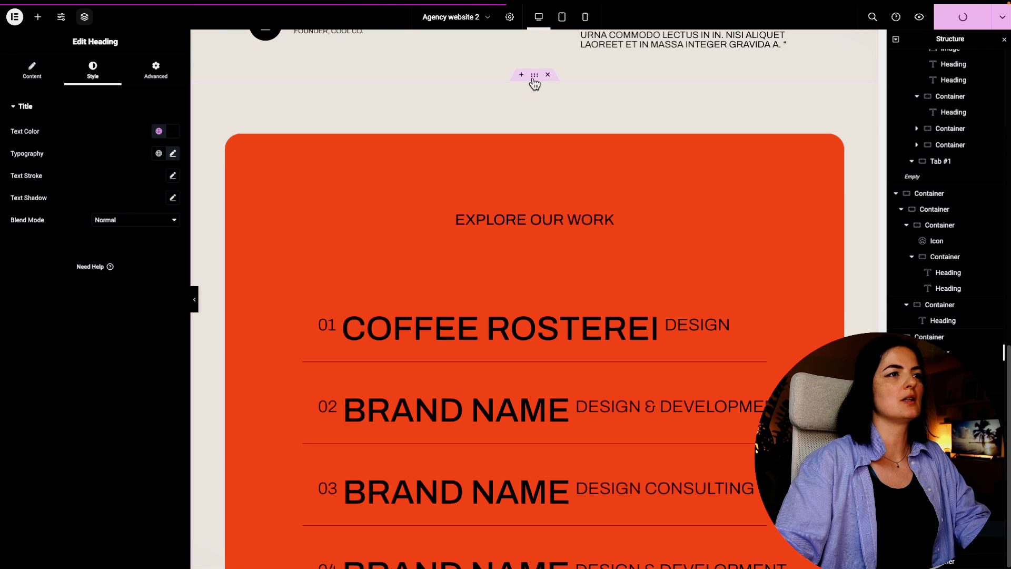
# Copy the orange EXPLORE OUR WORK section and paste it below the second testimonial section.
pyautogui.rightClick(535, 79)
pyautogui.click(563, 148)
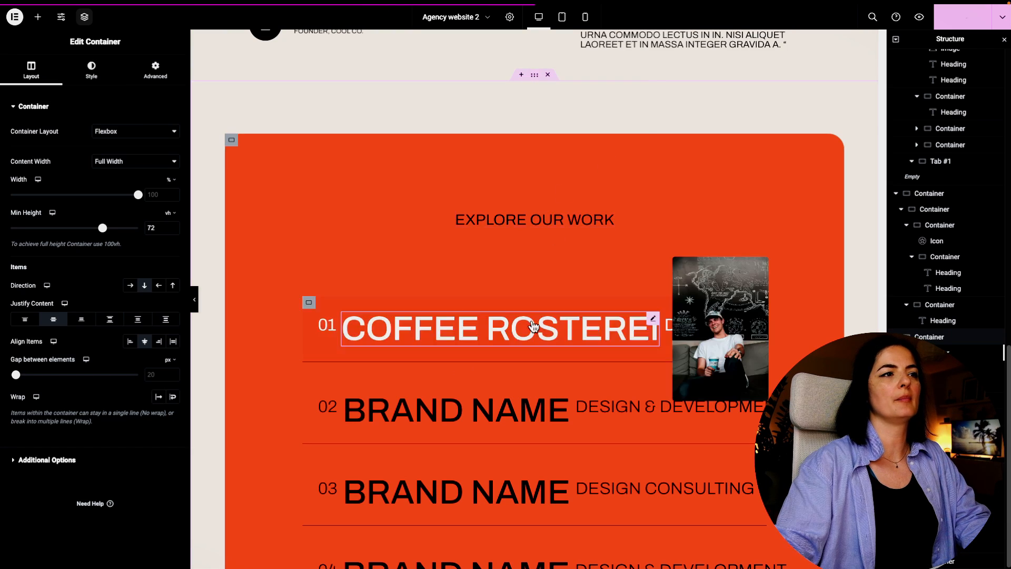
pyautogui.scroll(-9, 529, 326)
pyautogui.rightClick(524, 466)
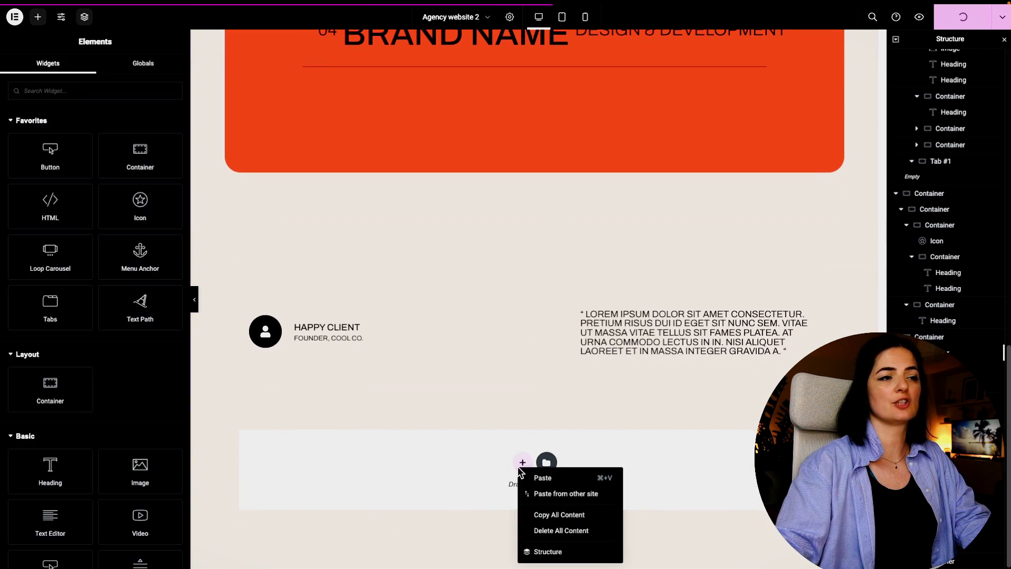
pyautogui.click(546, 476)
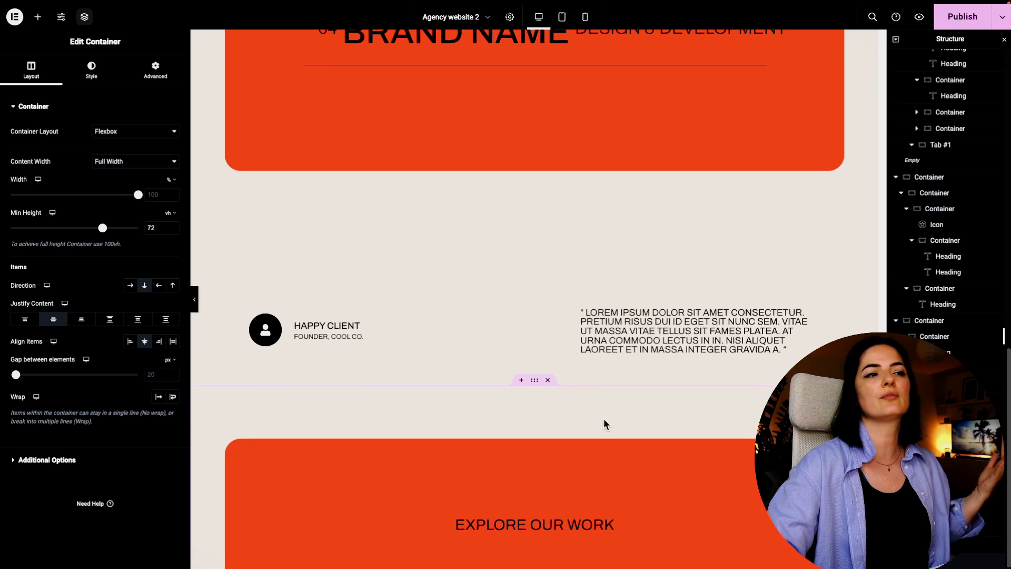
pyautogui.scroll(-8, 605, 422)
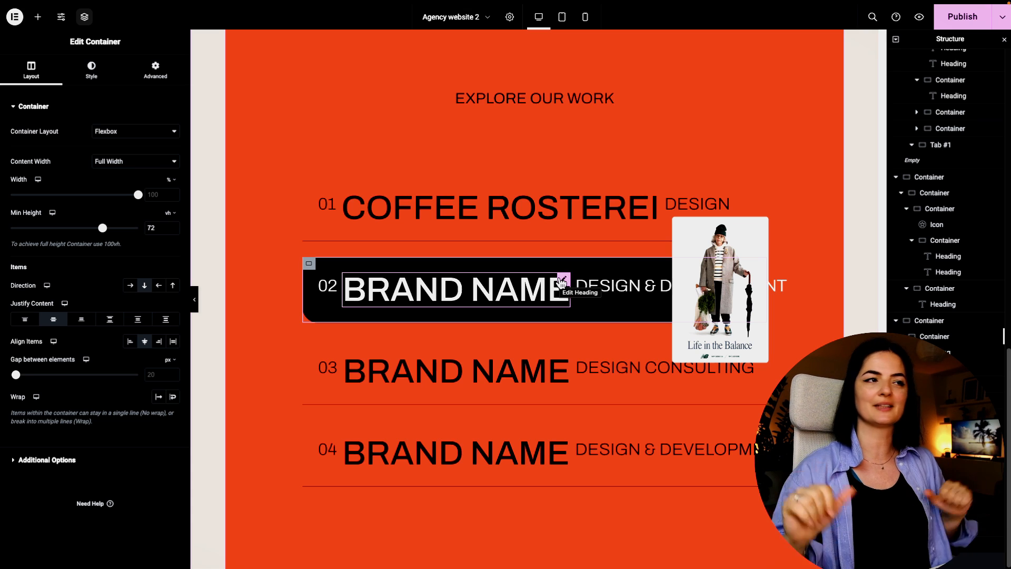
pyautogui.scroll(2, 275, 165)
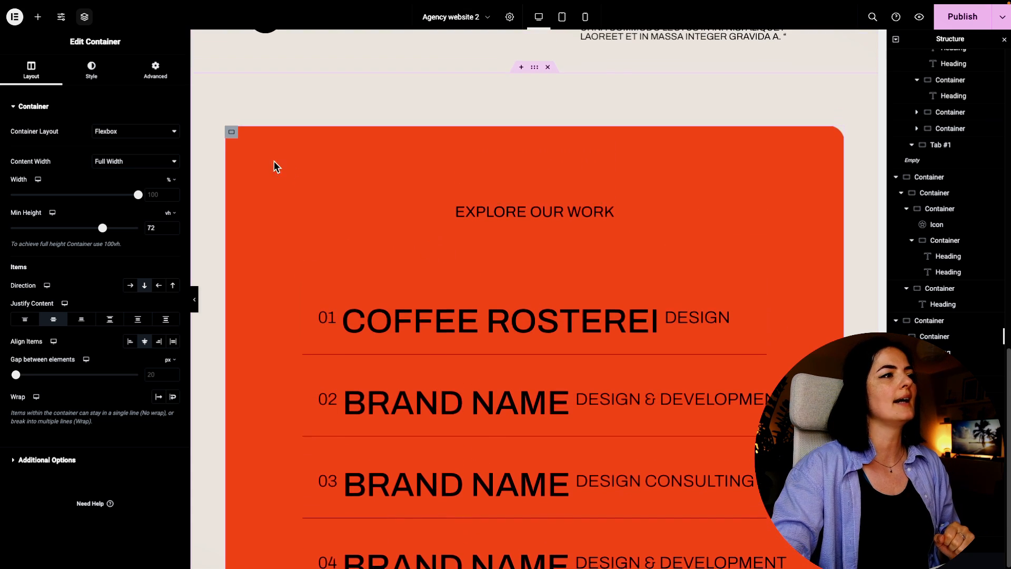
# Try the dark sand global color as the copied section's background and compare it with the WE WON AWARDS section.
pyautogui.click(233, 142)
pyautogui.scroll(-6, 389, 221)
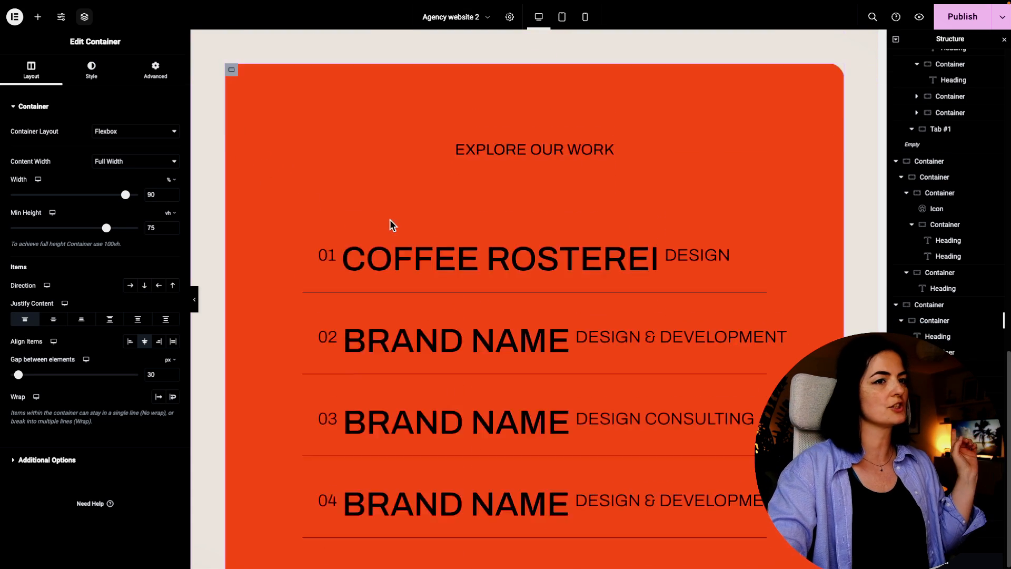
pyautogui.scroll(6, 391, 225)
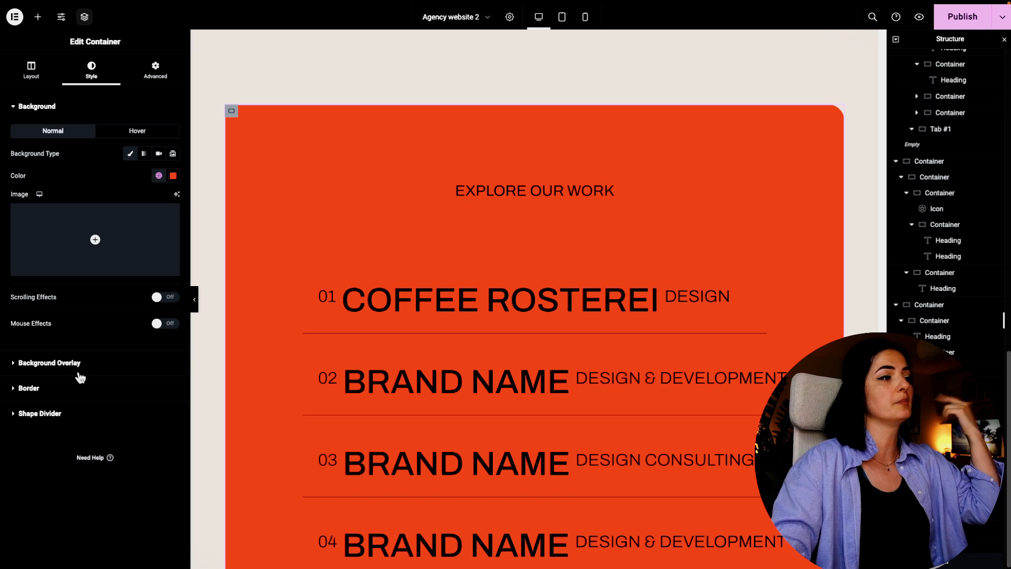
pyautogui.click(158, 176)
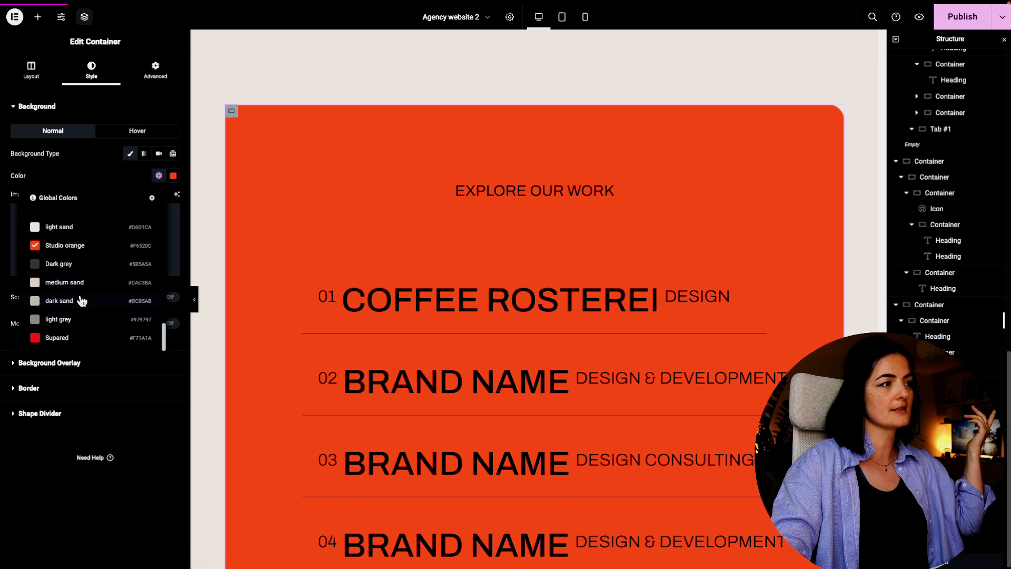
pyautogui.click(59, 300)
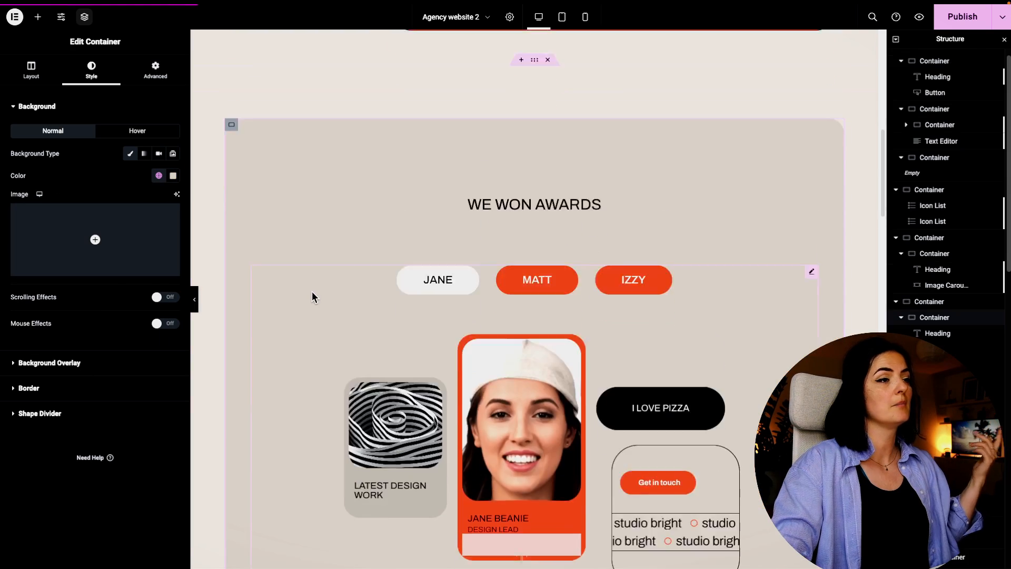
pyautogui.scroll(5, 316, 305)
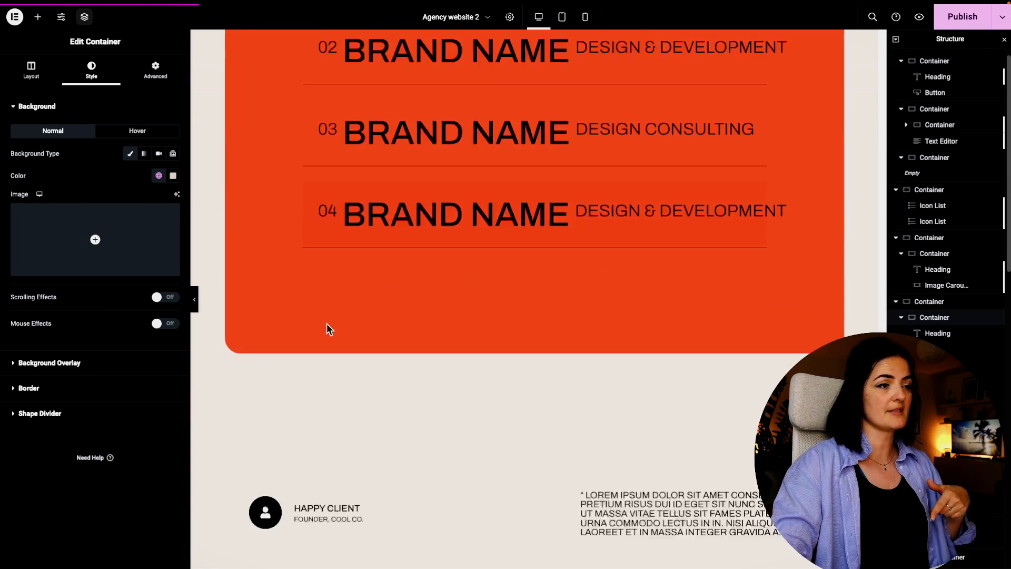
pyautogui.scroll(7, 329, 329)
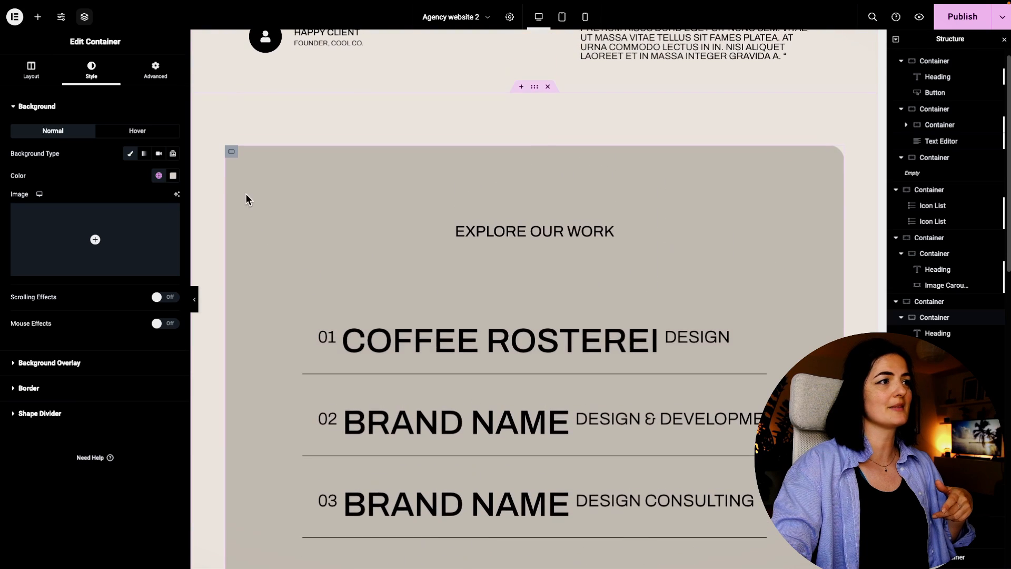
# Set the background color of the copied section's inner container to the global color medium sand.
pyautogui.click(231, 151)
pyautogui.click(158, 176)
pyautogui.scroll(-5, 86, 293)
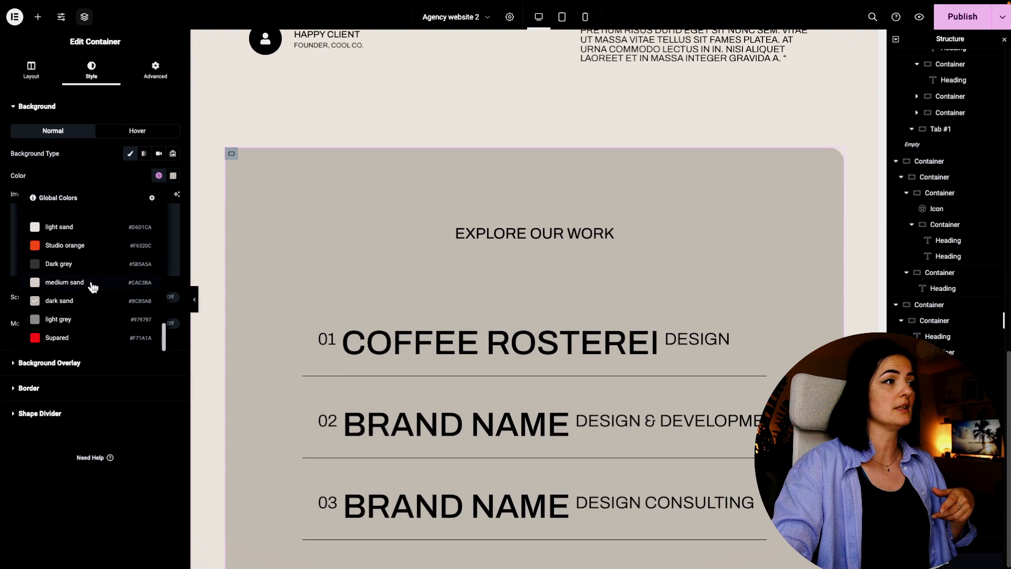
pyautogui.click(78, 283)
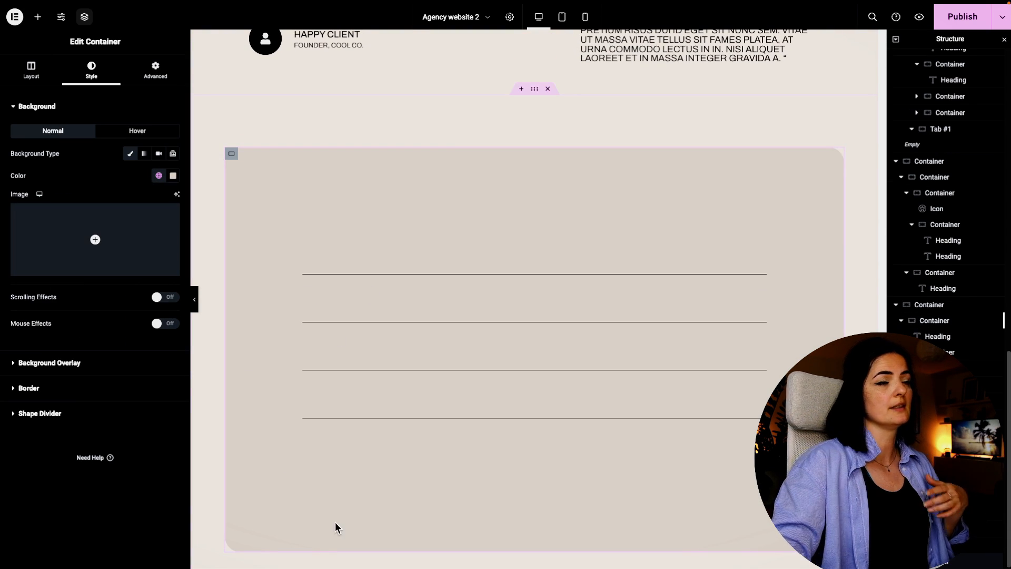
# Change the copied section's EXPLORE OUR WORK heading to "THIS IS WHAT WE DO".
pyautogui.click(560, 238)
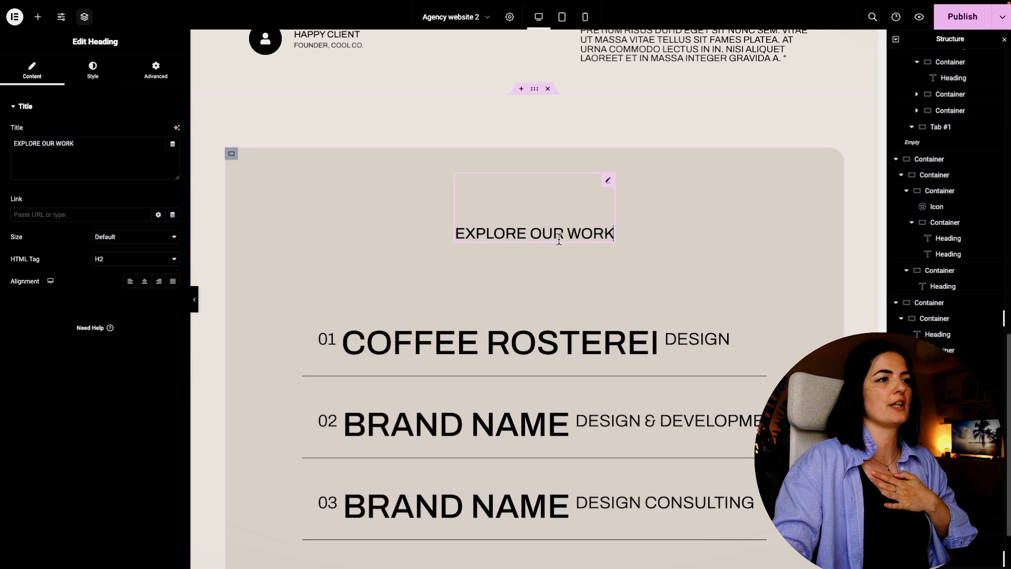
pyautogui.moveTo(104, 147); pyautogui.dragTo(48, 137)
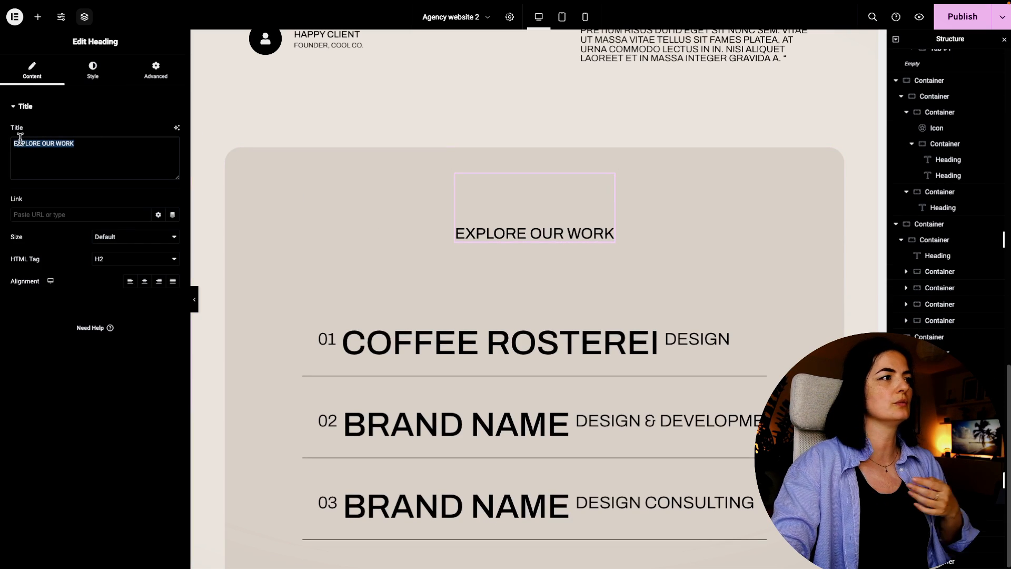
pyautogui.write('THIS IS ')
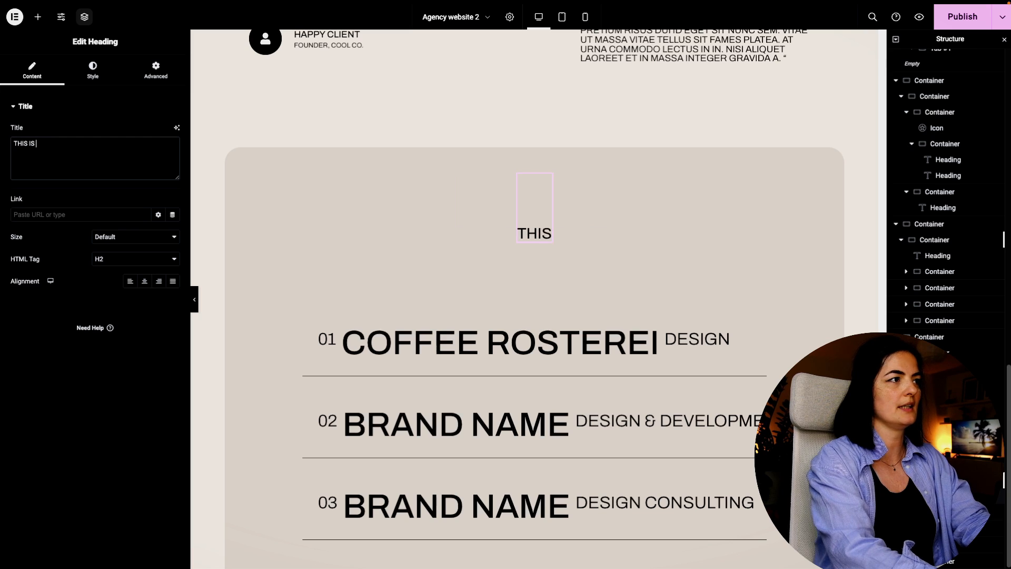
pyautogui.write('WHAT WE DO')
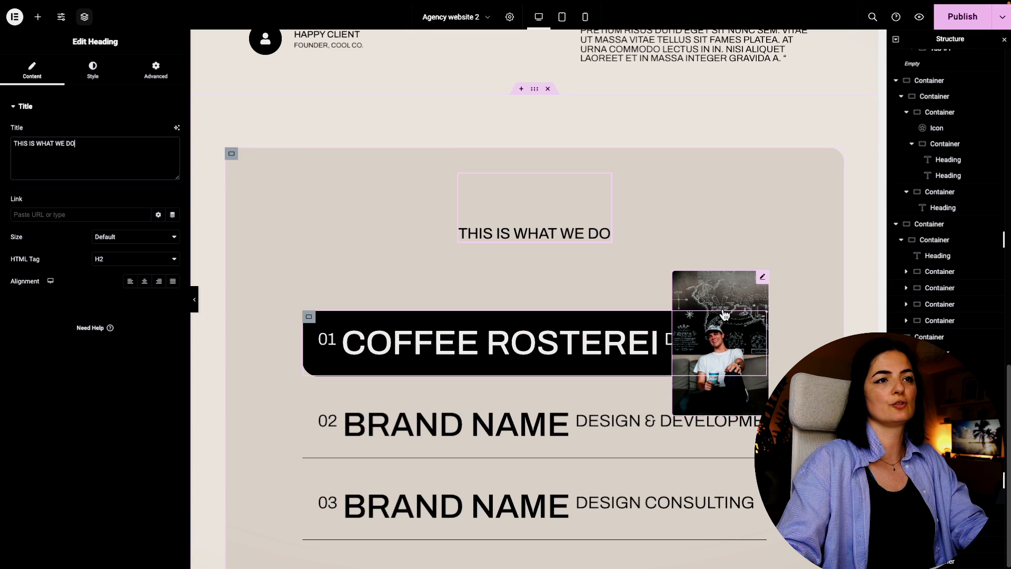
# Delete the hover images and the fourth row from the list in the sand-colored section.
pyautogui.click(724, 307)
pyautogui.rightClick(723, 306)
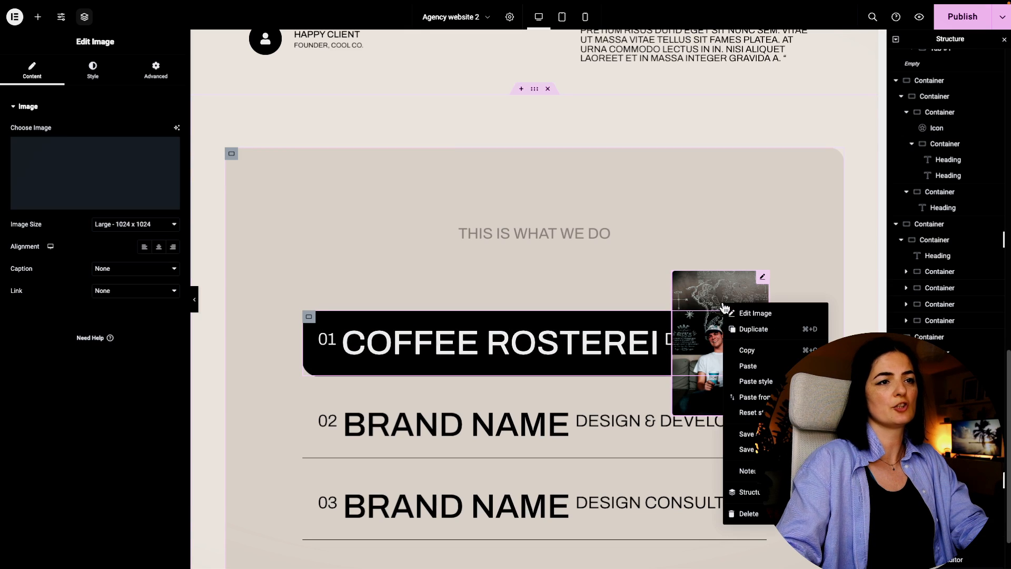
pyautogui.click(761, 512)
# Retitle row 03 as "THE FULL PACKAGE" and delete its DESIGN CONSULTING label.
pyautogui.scroll(-2, 527, 500)
pyautogui.click(452, 409)
pyautogui.hotkey('ctrl', 'a')
pyautogui.write('THE F')
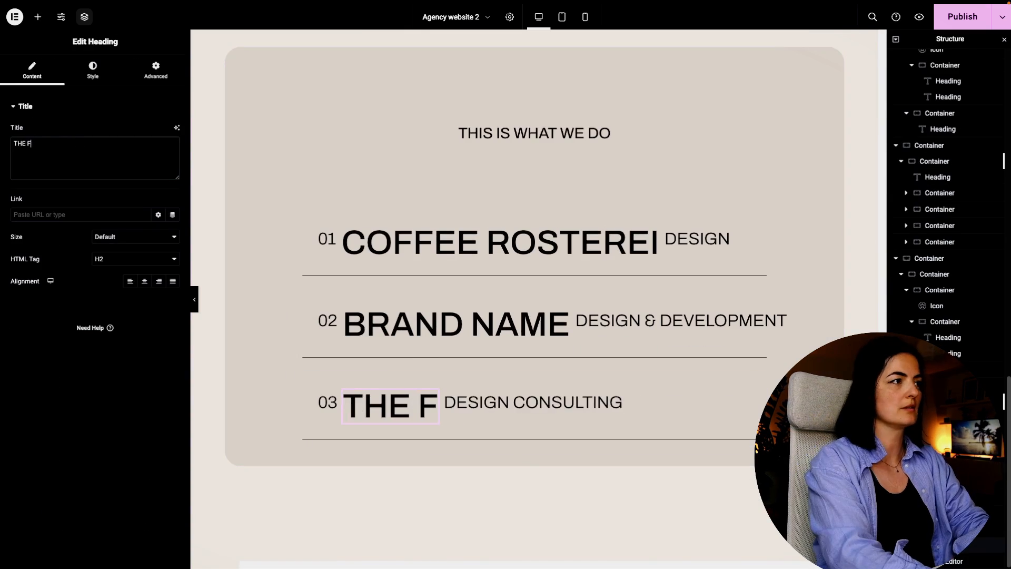
pyautogui.write('ULL PACKAGE')
pyautogui.click(716, 403)
pyautogui.press('Delete')
# Replace the BRAND NAME title in row 02 with "DEVELOPMENT".
pyautogui.click(474, 326)
pyautogui.press('BackSpace')
pyautogui.press('BackSpace')
pyautogui.press('BackSpace')
pyautogui.press('BackSpace')
pyautogui.press('BackSpace')
pyautogui.press('BackSpace')
pyautogui.press('BackSpace')
pyautogui.press('BackSpace')
pyautogui.press('BackSpace')
pyautogui.press('BackSpace')
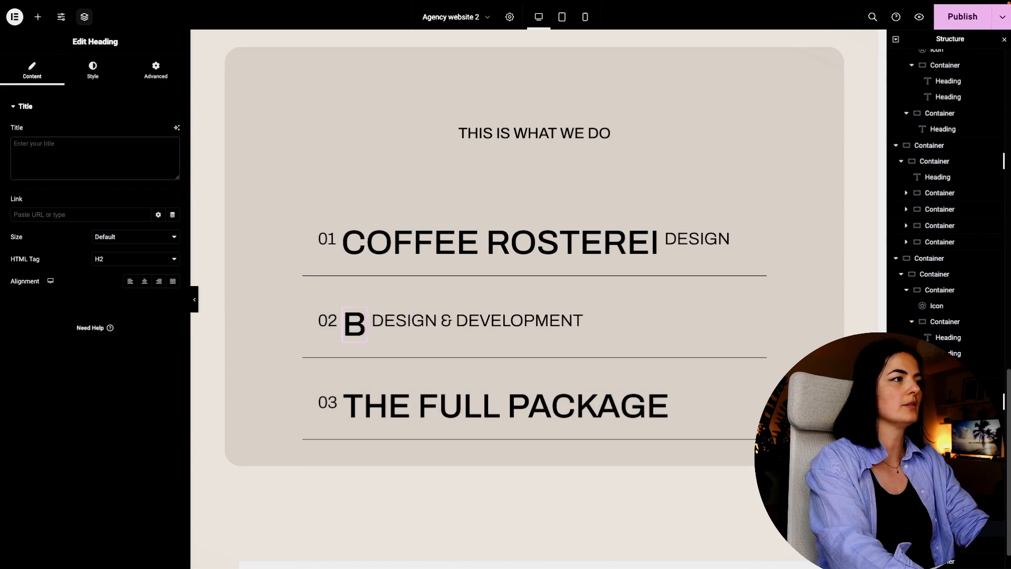
pyautogui.write('DEVELOPMENT')
# Retitle row 01 as "DESIGN" and delete the small service labels in rows 01 and 02.
pyautogui.click(361, 234)
pyautogui.hotkey('ctrl', 'a')
pyautogui.write('DESIGN')
pyautogui.click(696, 238)
pyautogui.press('Delete')
pyautogui.click(808, 321)
pyautogui.press('Delete')
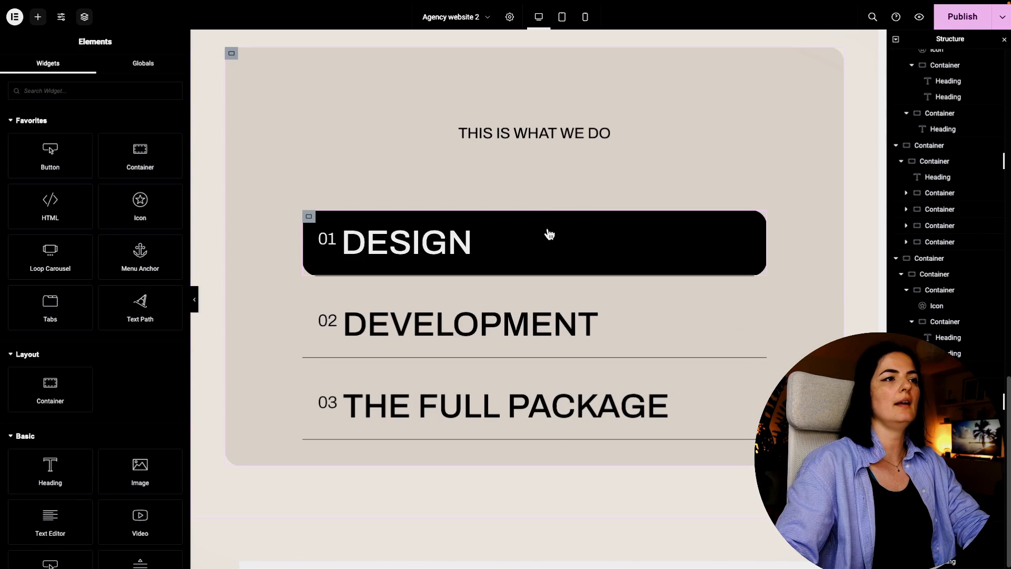
# Set the hover background color of the DESIGN row's container to the global color Studio orange.
pyautogui.click(311, 216)
pyautogui.click(91, 70)
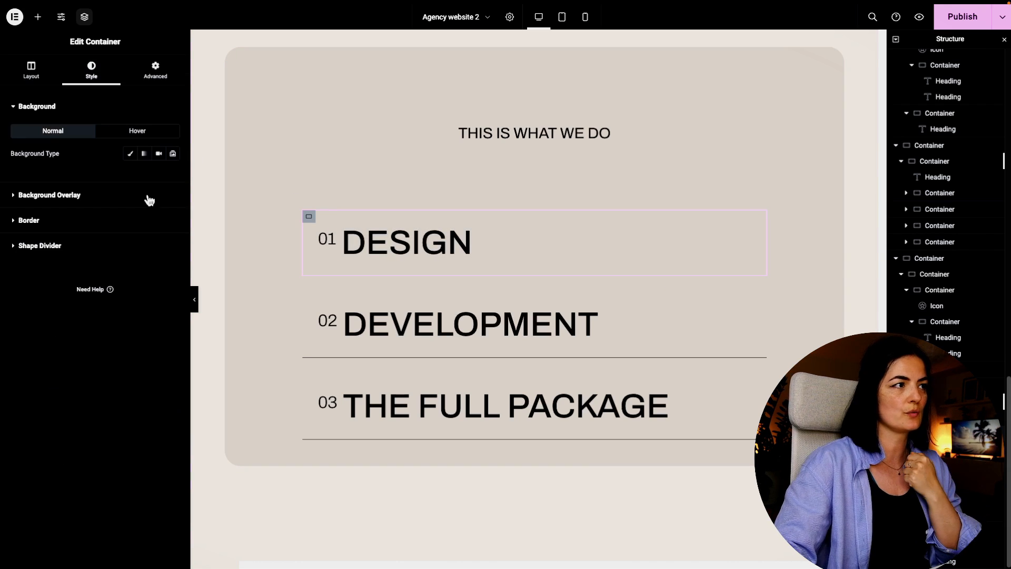
pyautogui.click(138, 131)
pyautogui.click(158, 175)
pyautogui.click(70, 318)
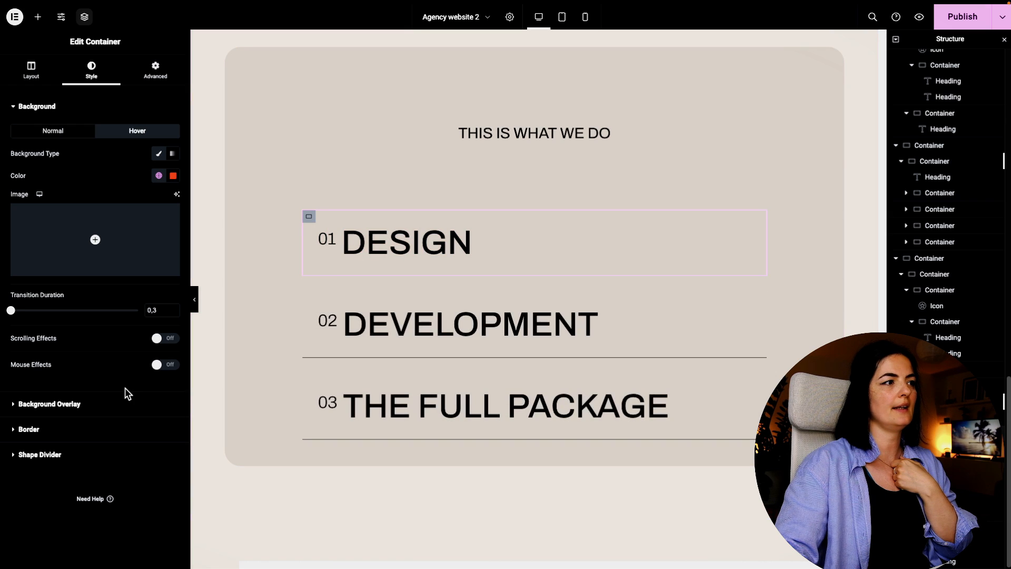
# Set the DESIGN row's hover border type to None and check the list in a full-width preview.
pyautogui.click(91, 429)
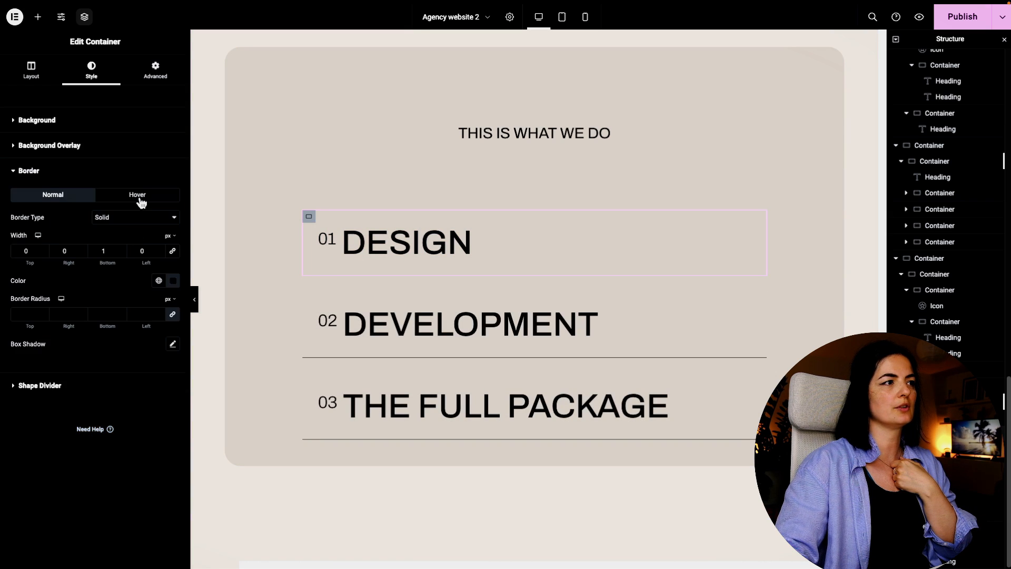
pyautogui.click(138, 196)
pyautogui.click(126, 218)
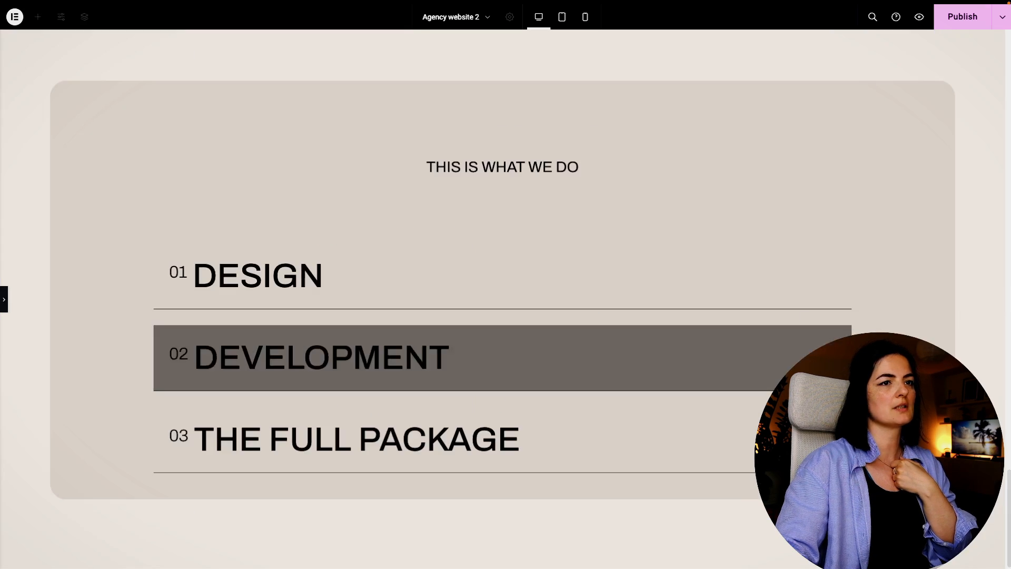
pyautogui.click(3, 304)
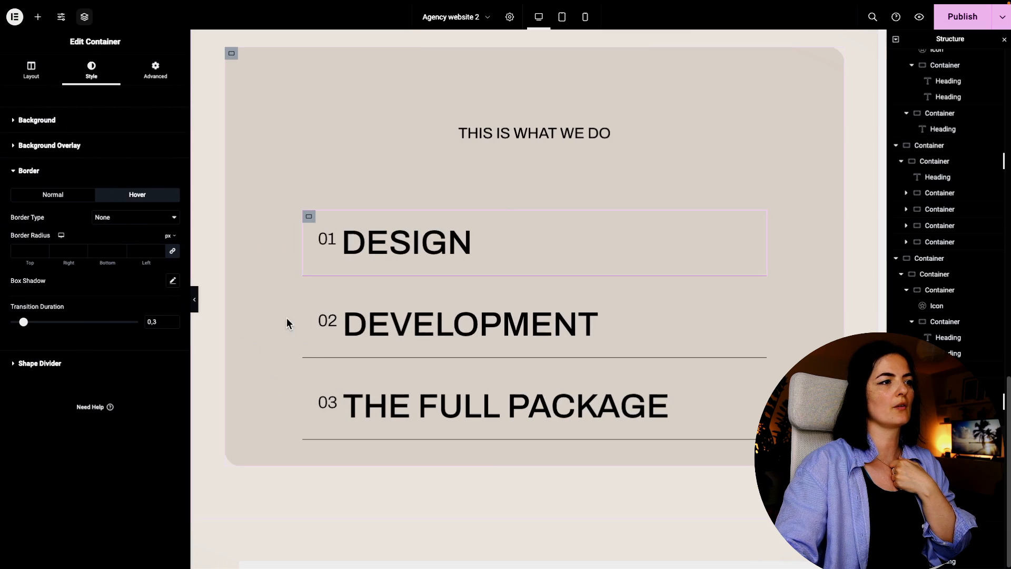
# Copy the DESIGN row's container and paste its style onto the DEVELOPMENT row.
pyautogui.rightClick(312, 216)
pyautogui.click(337, 283)
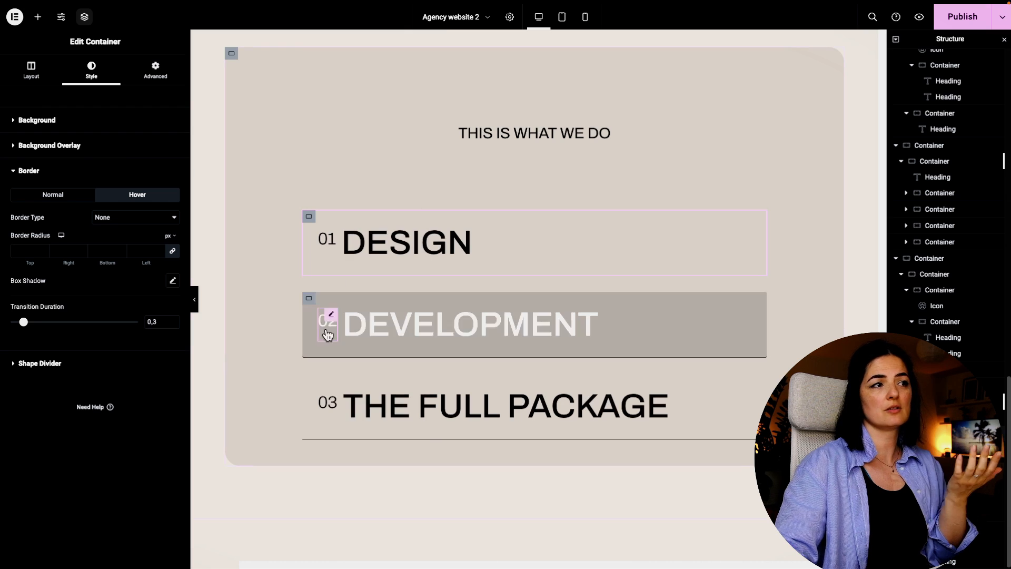
pyautogui.rightClick(311, 301)
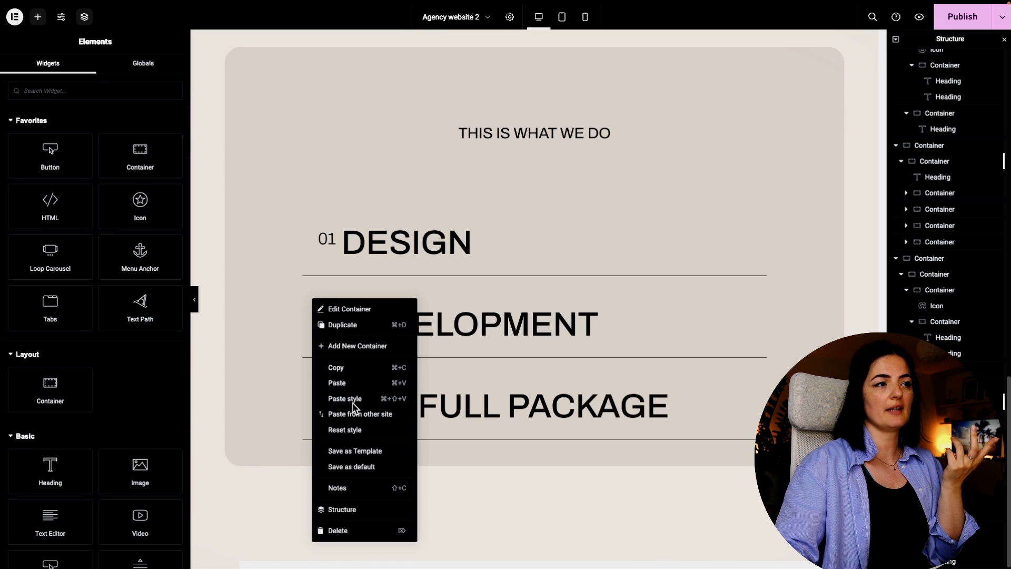
pyautogui.click(350, 399)
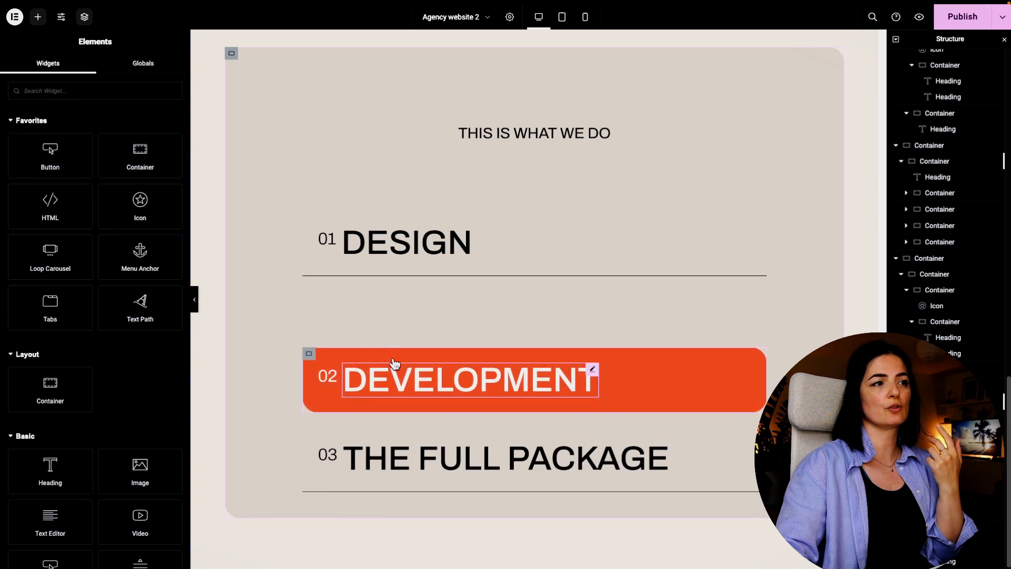
# Give THE FULL PACKAGE row an orange hover background with hover border type None, and publish the page.
pyautogui.click(365, 427)
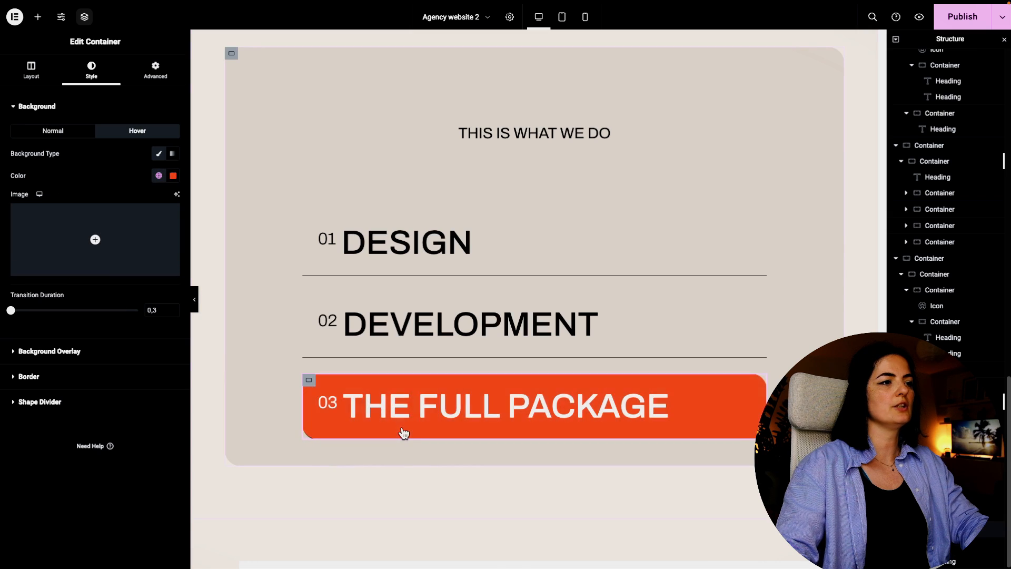
pyautogui.click(64, 377)
pyautogui.click(138, 194)
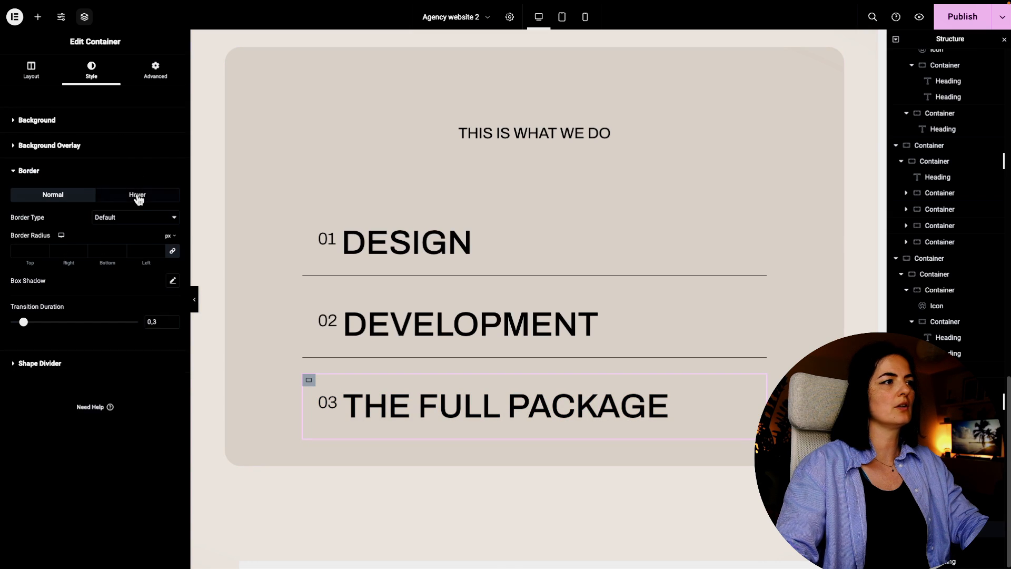
pyautogui.click(136, 218)
pyautogui.click(864, 185)
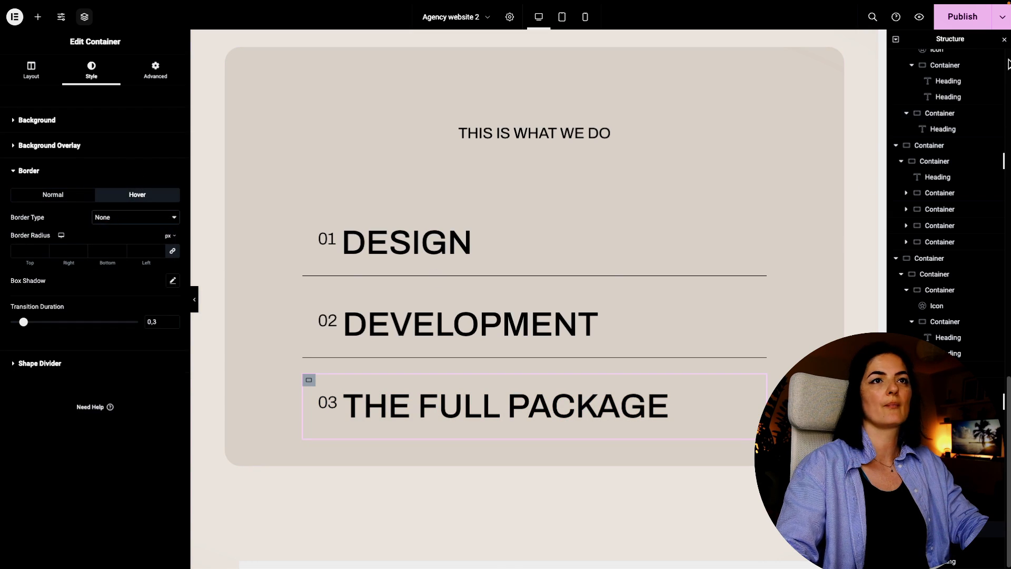
pyautogui.click(967, 17)
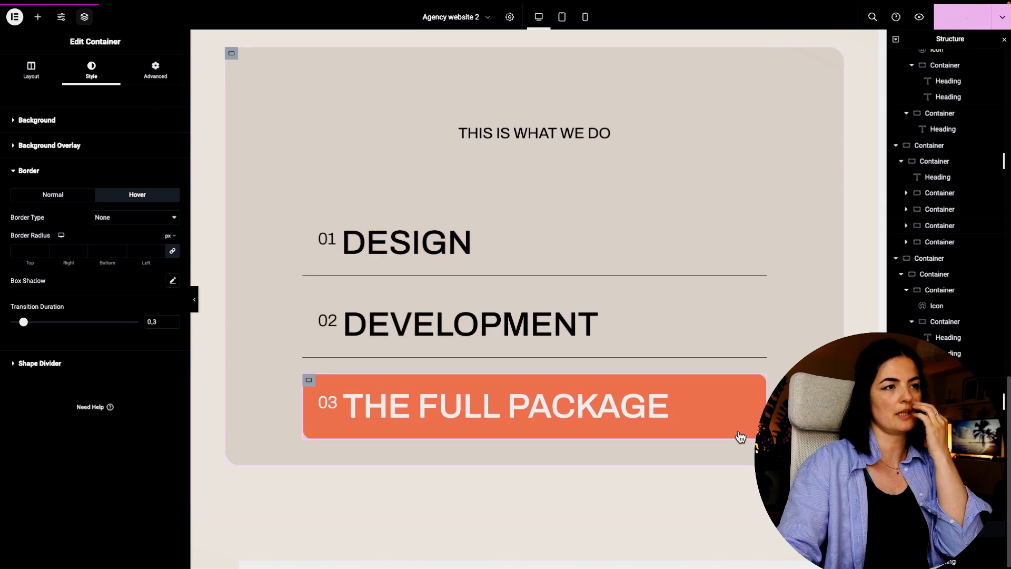
# Set the bottom margin of THE FULL PACKAGE row's container to 150 px and preview the section full width.
pyautogui.click(156, 70)
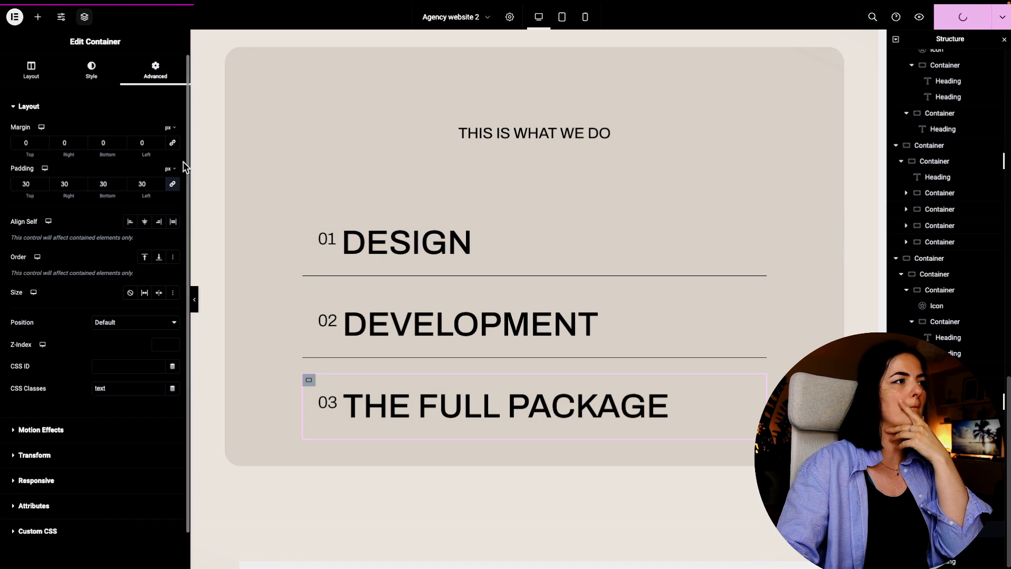
pyautogui.doubleClick(104, 143)
pyautogui.write('150')
pyautogui.hotkey('ctrl', 'p')
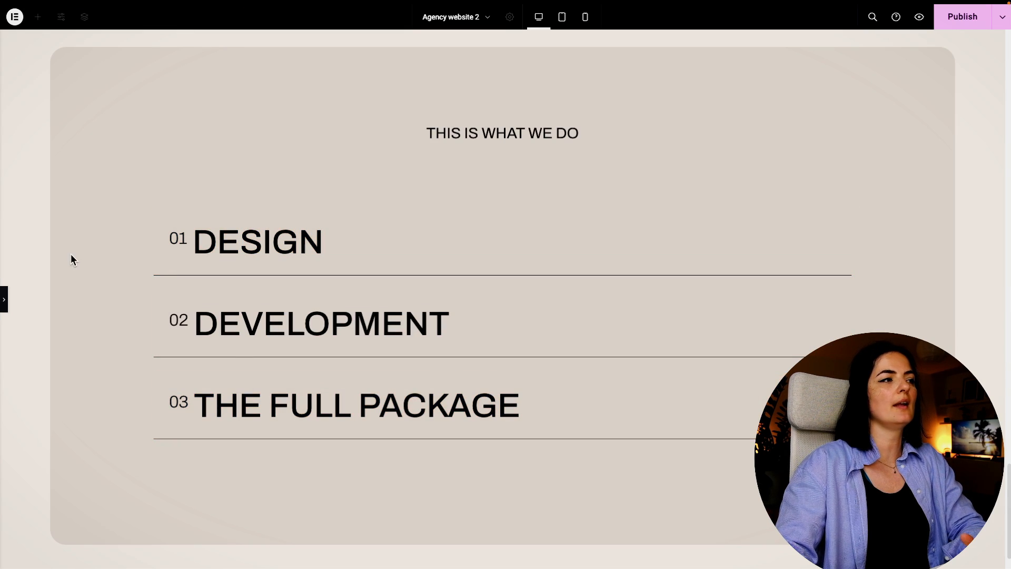
# Set the padding of the sand THIS IS WHAT WE DO section's container to 0 px on all sides.
pyautogui.scroll(10, 119, 328)
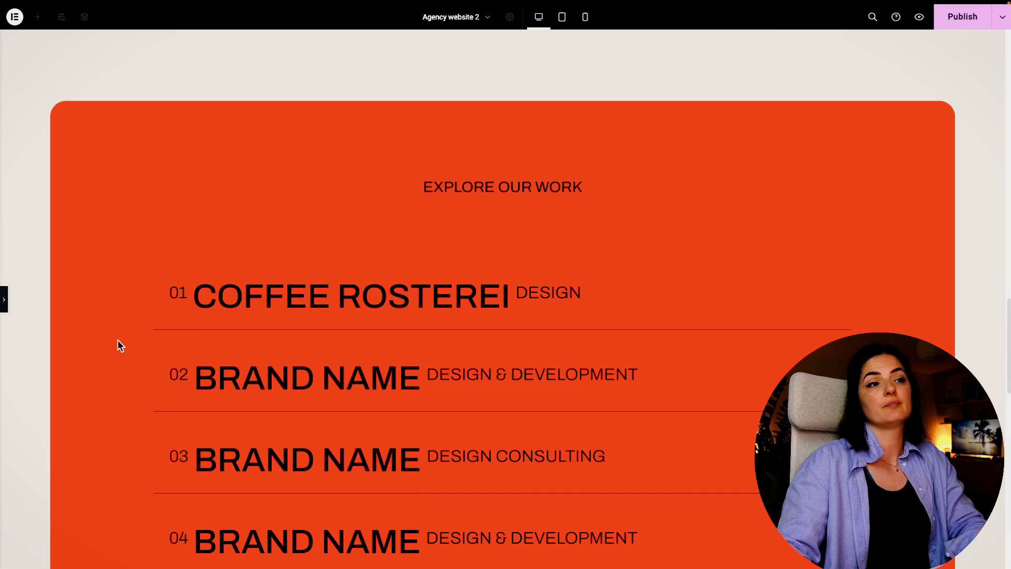
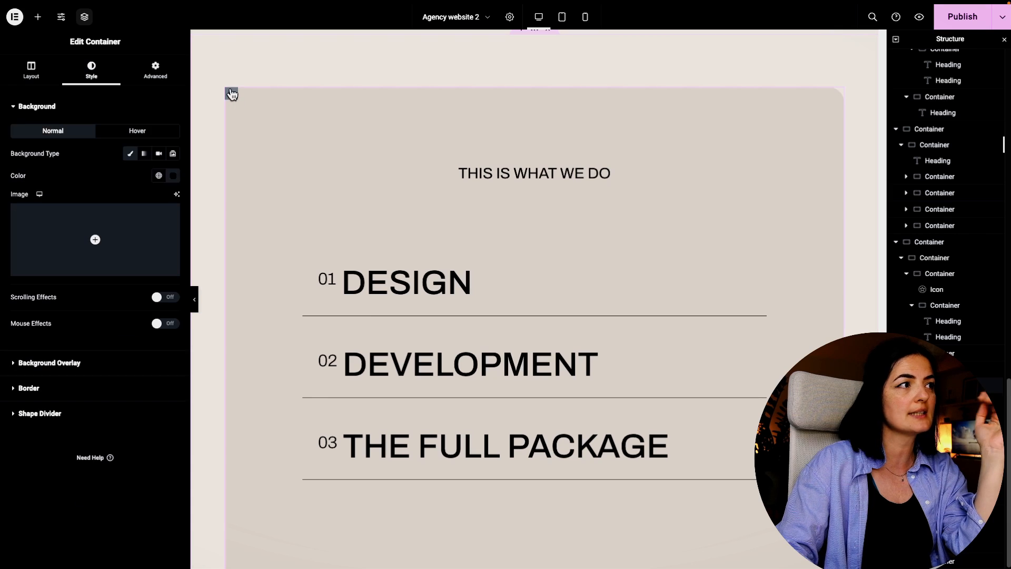
pyautogui.click(156, 71)
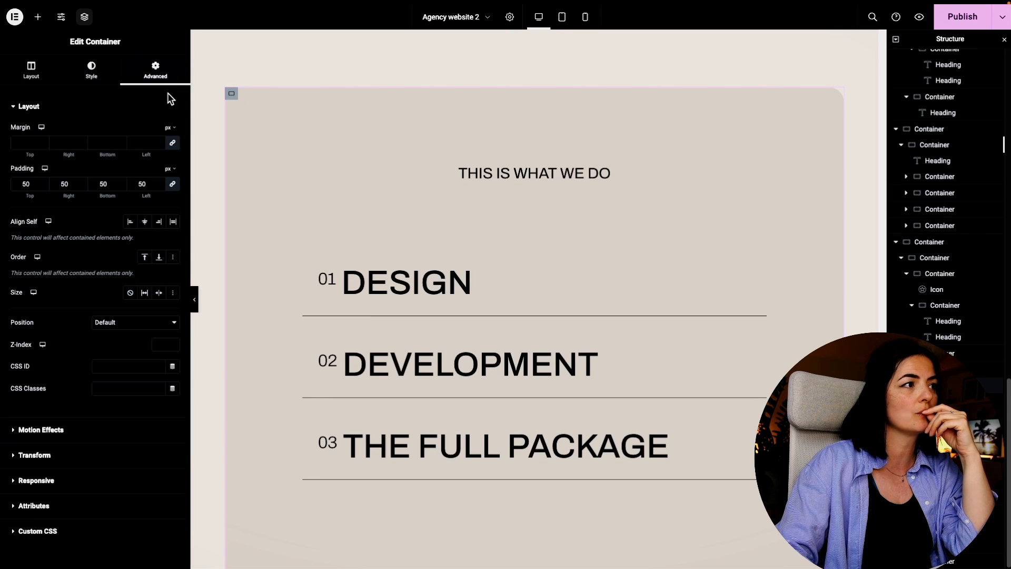
pyautogui.doubleClick(143, 183)
pyautogui.write('0')
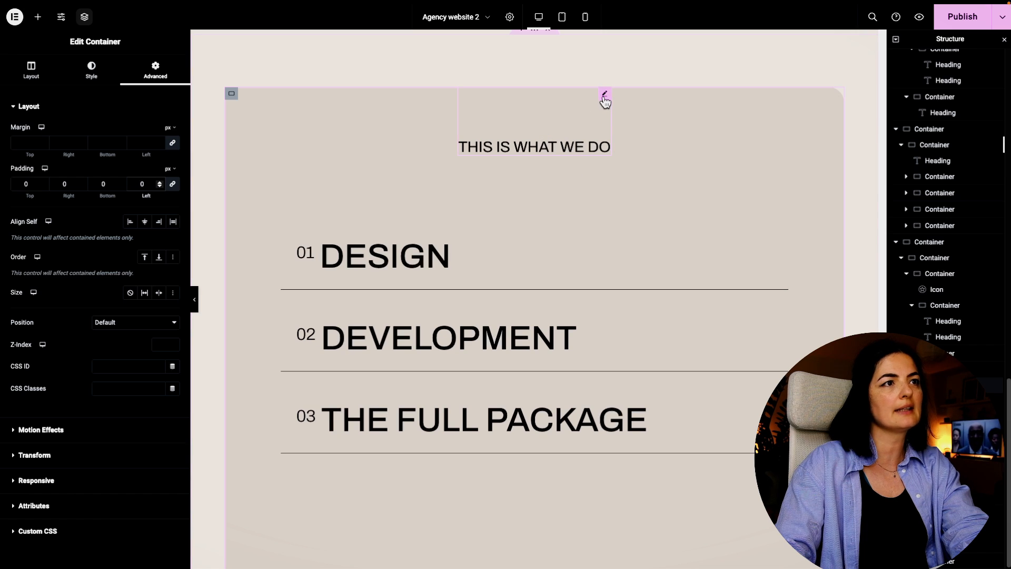
# Set the top margin of the THIS IS WHAT WE DO heading to 150 px.
pyautogui.click(605, 97)
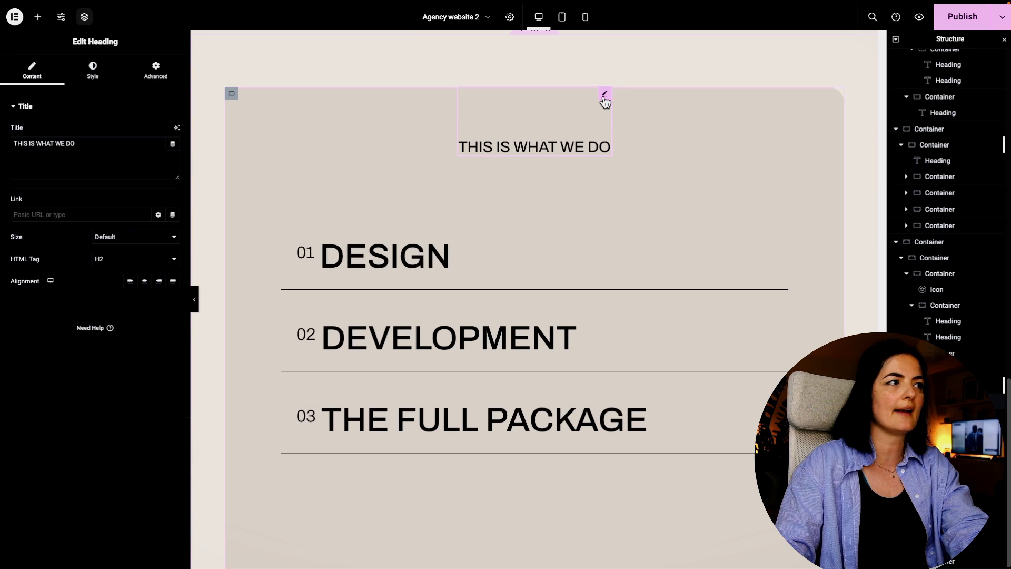
pyautogui.click(164, 73)
pyautogui.write('150')
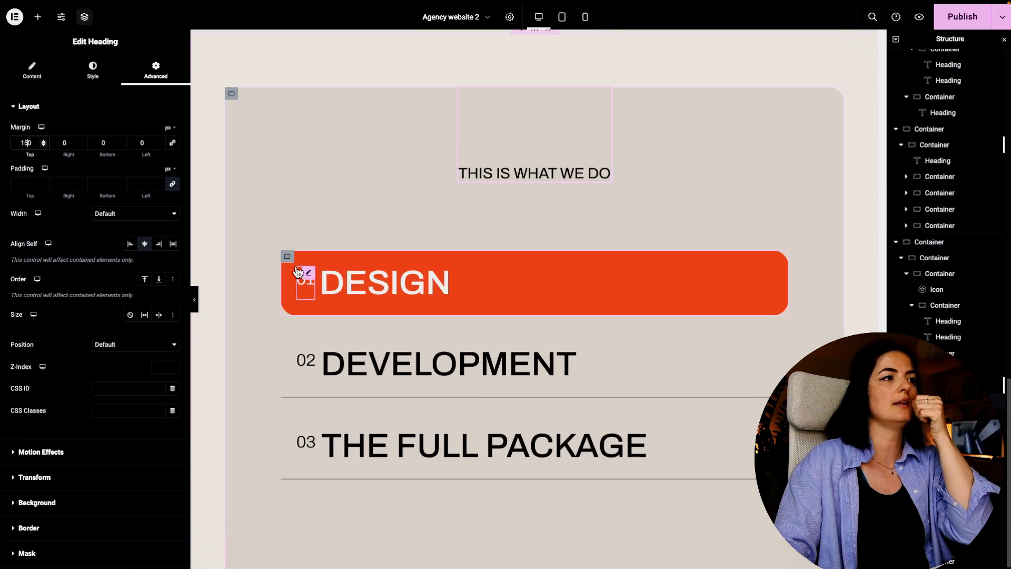
# Unlink the DESIGN row container's padding and set its left and right padding to 80 px.
pyautogui.click(287, 257)
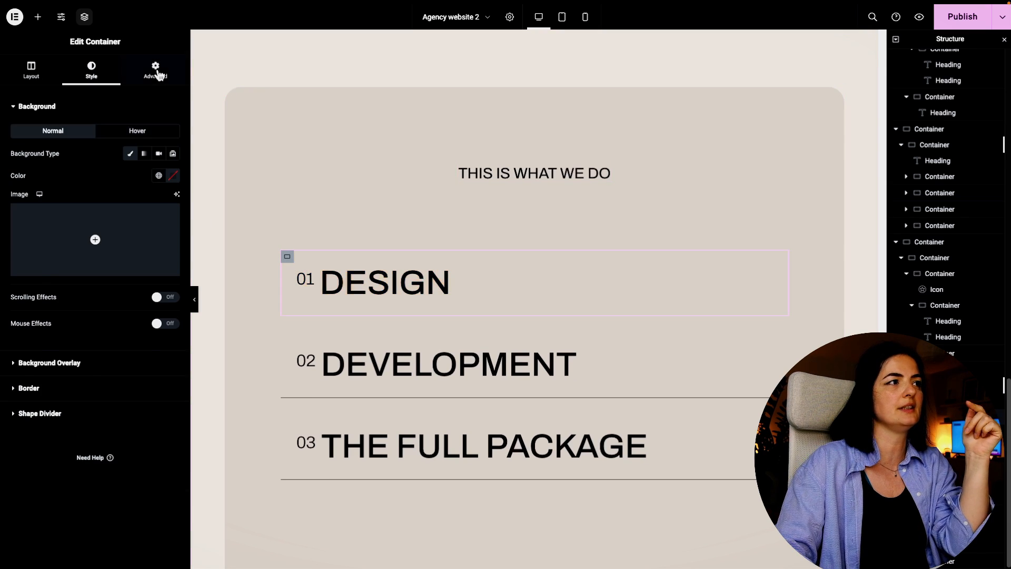
pyautogui.click(156, 71)
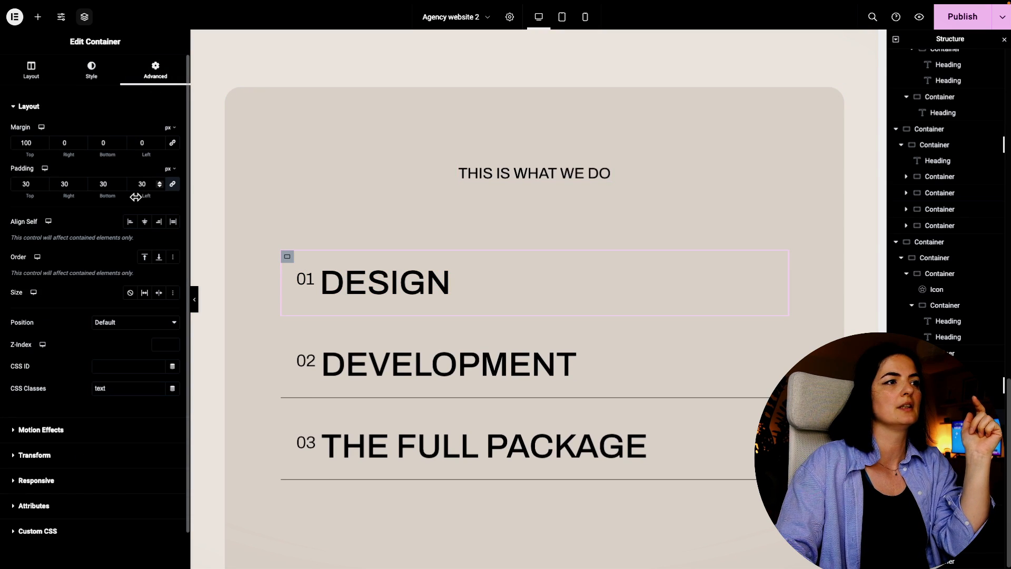
pyautogui.click(172, 184)
pyautogui.doubleClick(64, 184)
pyautogui.write('80')
pyautogui.click(143, 186)
pyautogui.write('80')
pyautogui.click(195, 299)
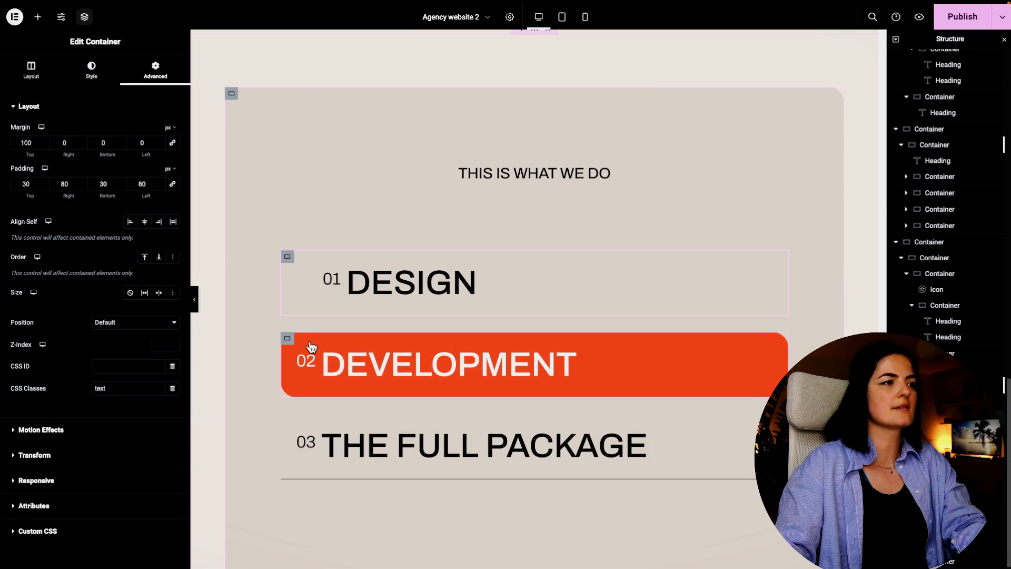
# Unlink the DEVELOPMENT row container's padding and set its left and right padding to 80 px.
pyautogui.click(290, 338)
pyautogui.click(156, 70)
pyautogui.click(172, 185)
pyautogui.doubleClick(65, 185)
pyautogui.write('80')
pyautogui.doubleClick(144, 185)
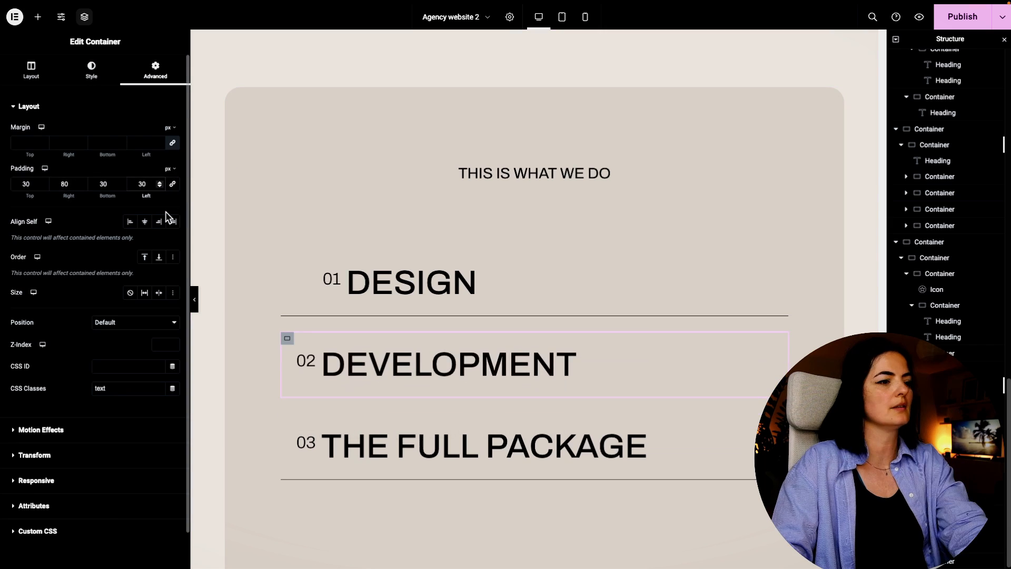
pyautogui.write('80')
# Set THE FULL PACKAGE row container's left and right padding to 80 px and its bottom margin to 0 px.
pyautogui.scroll(-1, 295, 364)
pyautogui.click(288, 362)
pyautogui.scroll(-2, 510, 427)
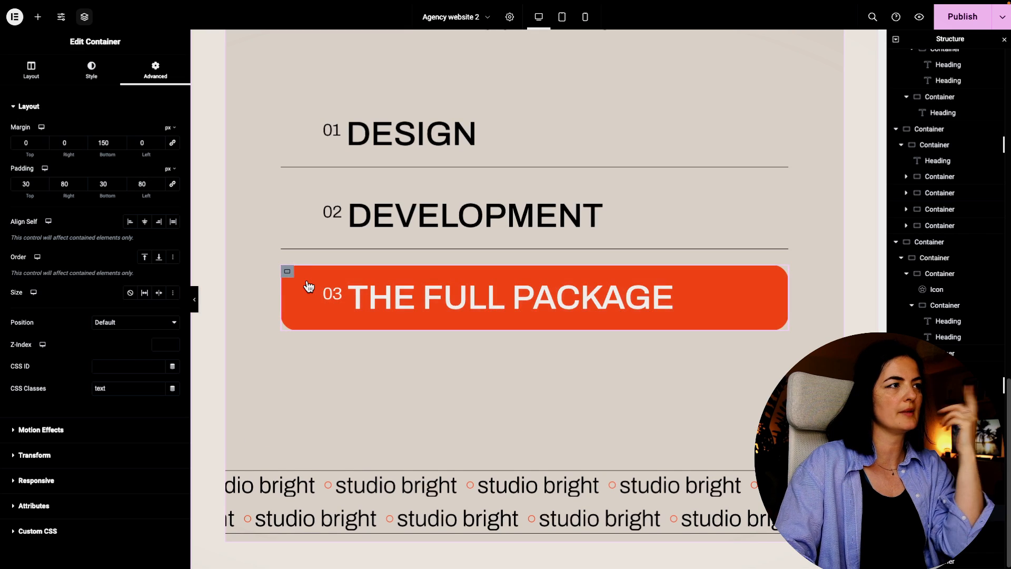
pyautogui.doubleClick(103, 142)
pyautogui.write('10')
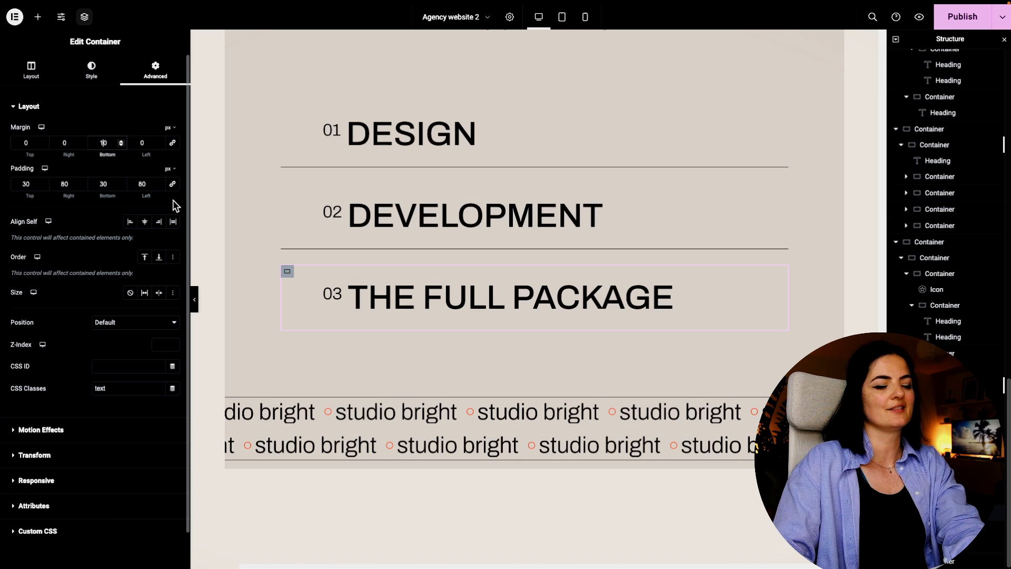
pyautogui.press('BackSpace')
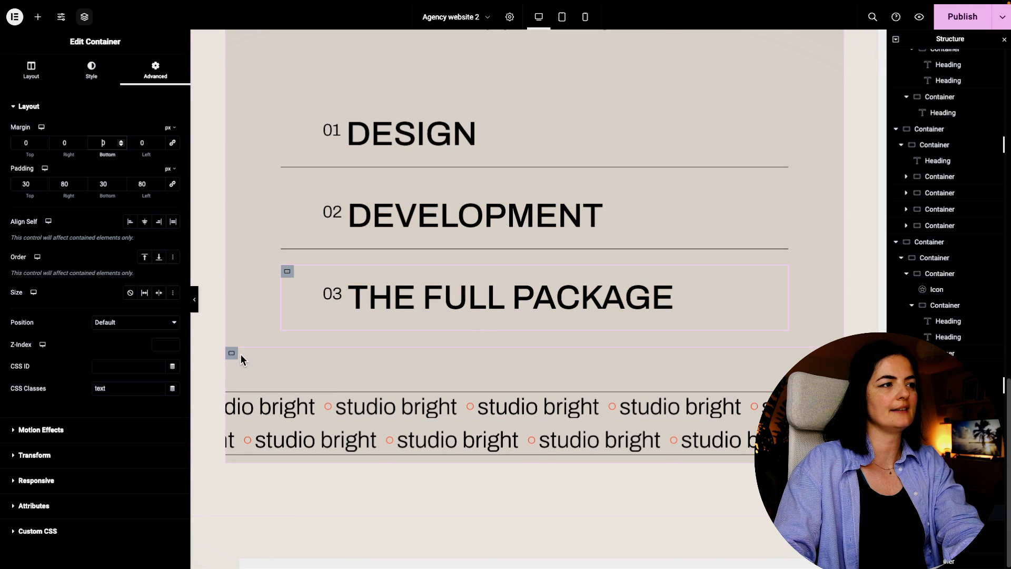
# Set the bottom margin of the container holding the studio bright lines to 100 px and preview the section full width.
pyautogui.click(232, 353)
pyautogui.click(155, 71)
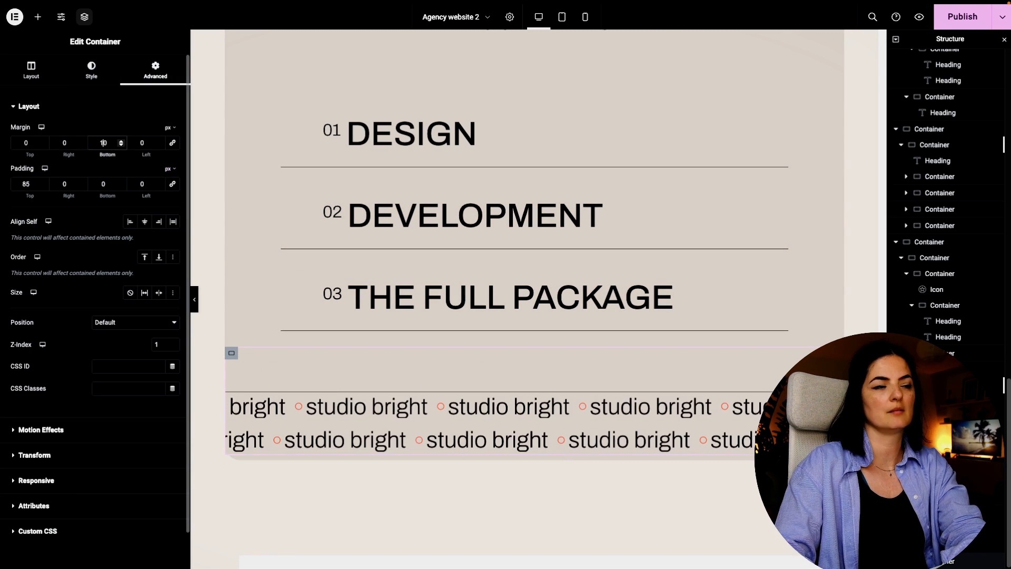
pyautogui.write('100')
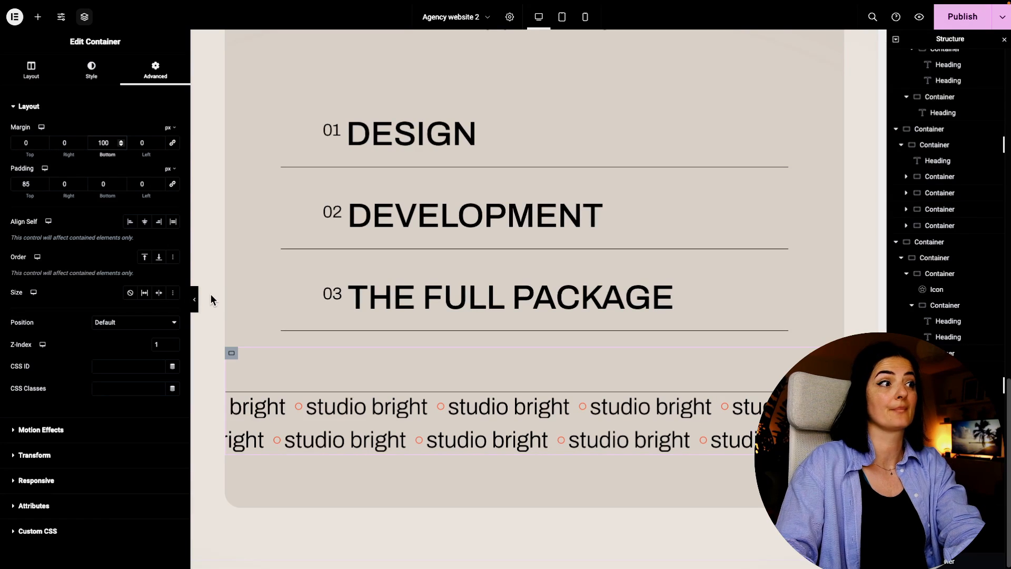
pyautogui.click(195, 299)
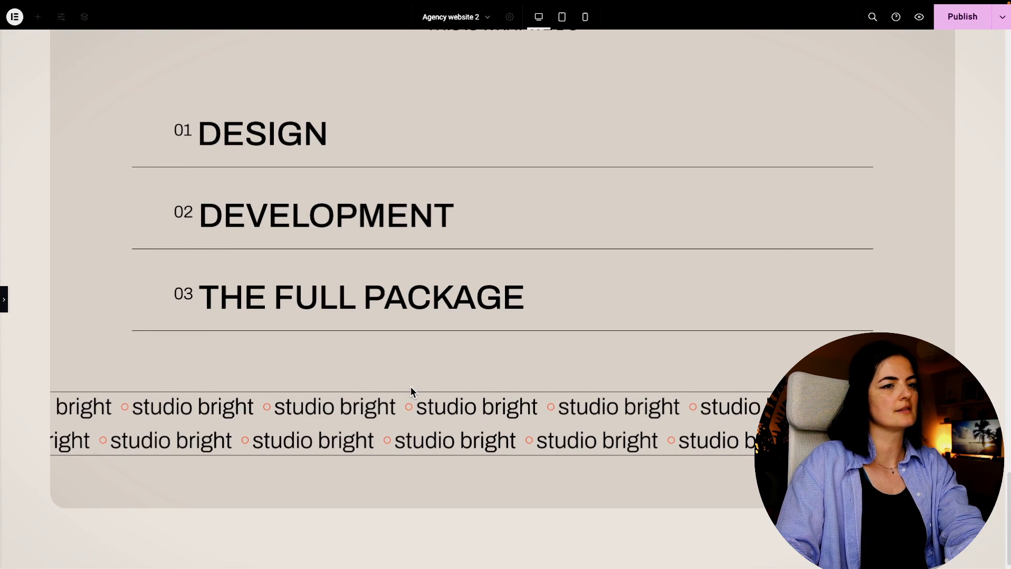
pyautogui.scroll(-1, 410, 387)
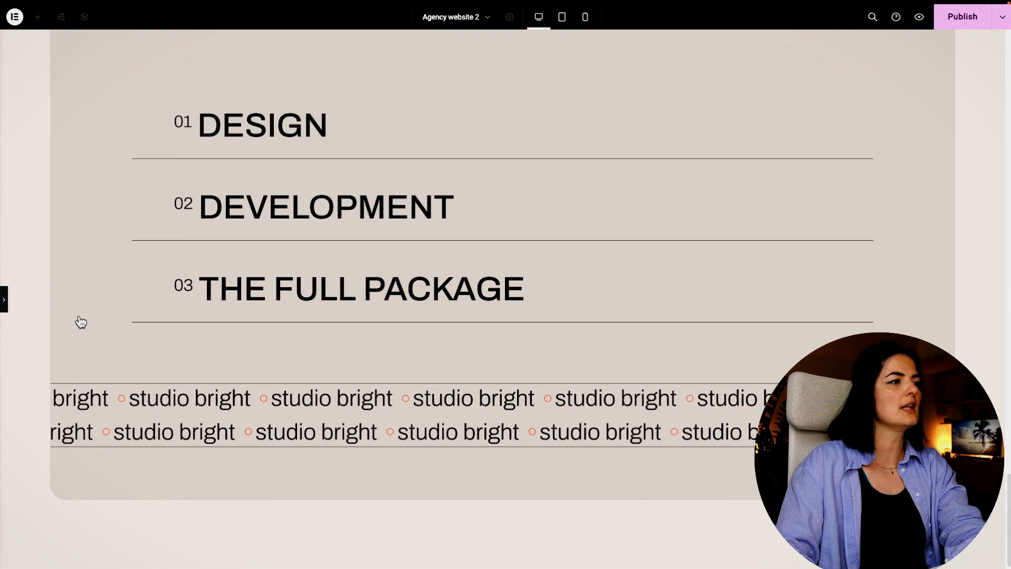
# Set the text size of the upper studio bright icon list to 2 rem.
pyautogui.click(5, 299)
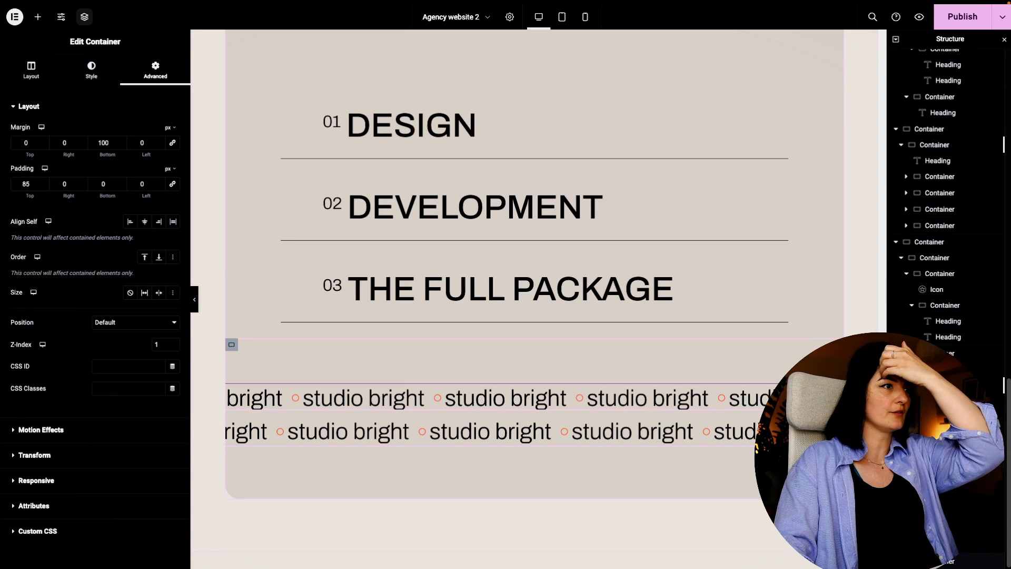
pyautogui.click(495, 398)
pyautogui.click(102, 61)
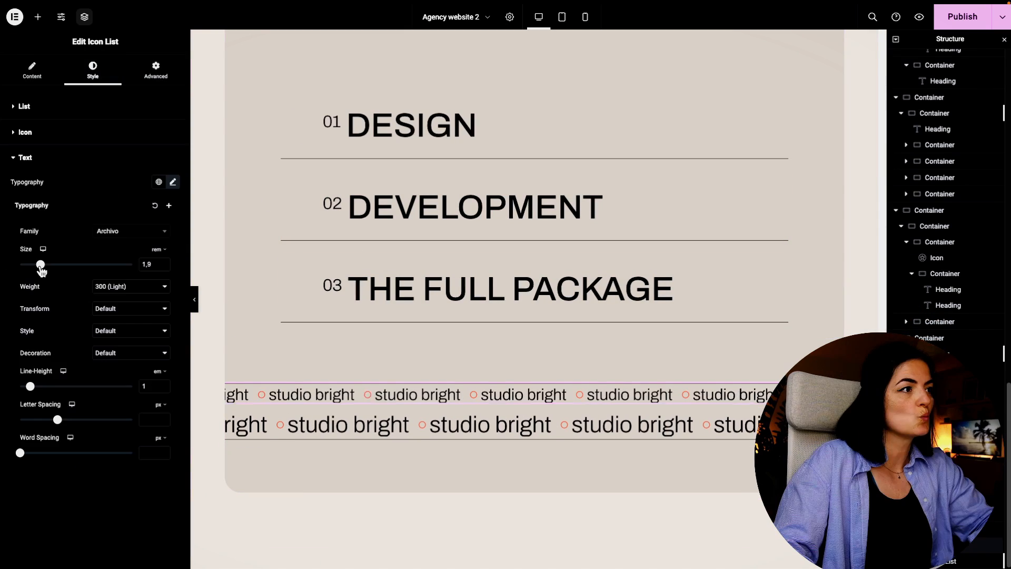
pyautogui.moveTo(41, 268); pyautogui.dragTo(42, 269)
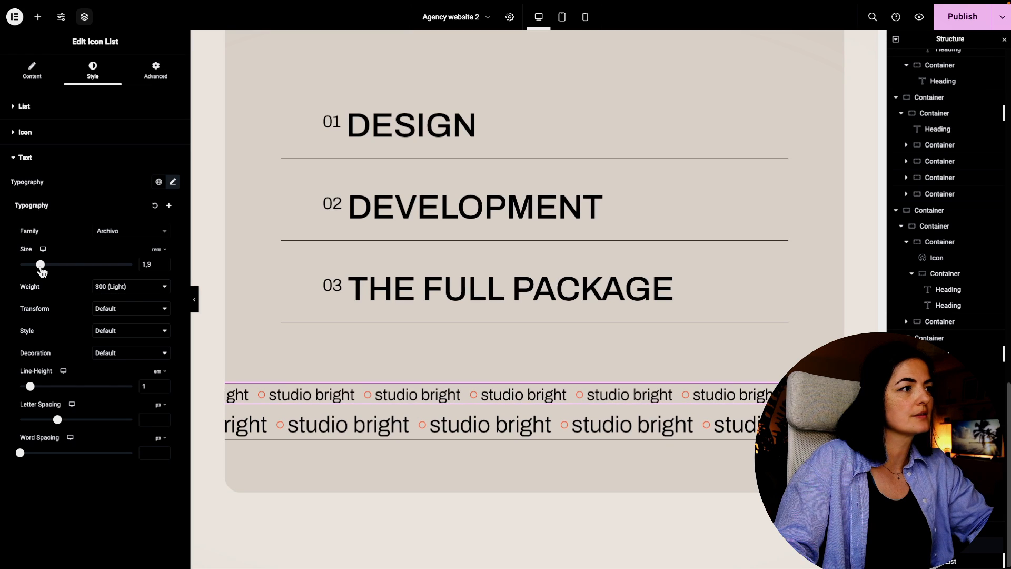
pyautogui.click(163, 262)
# Set the text size of the lower studio bright icon list to 2 rem.
pyautogui.click(790, 426)
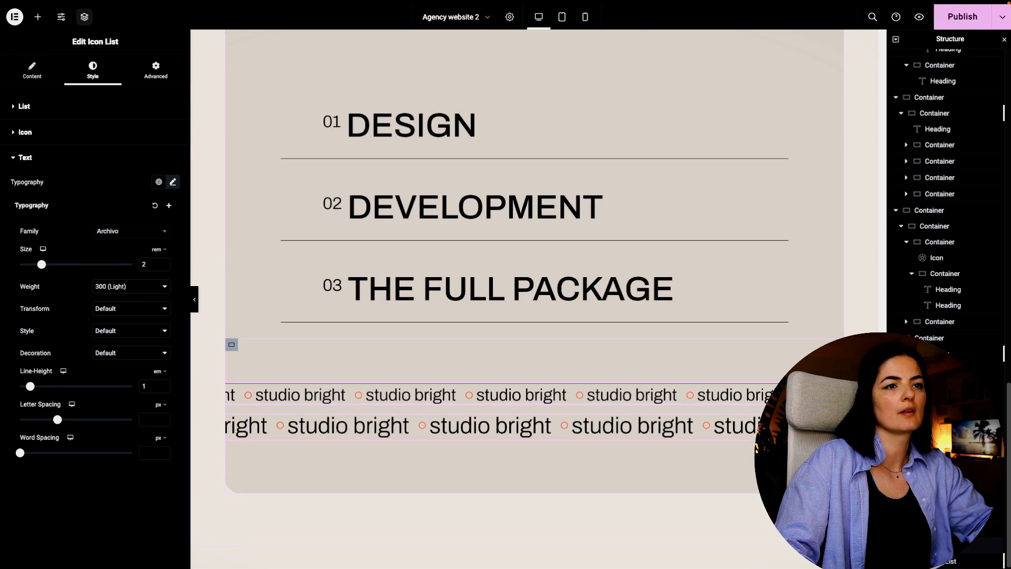
pyautogui.click(89, 68)
pyautogui.click(97, 253)
pyautogui.click(173, 182)
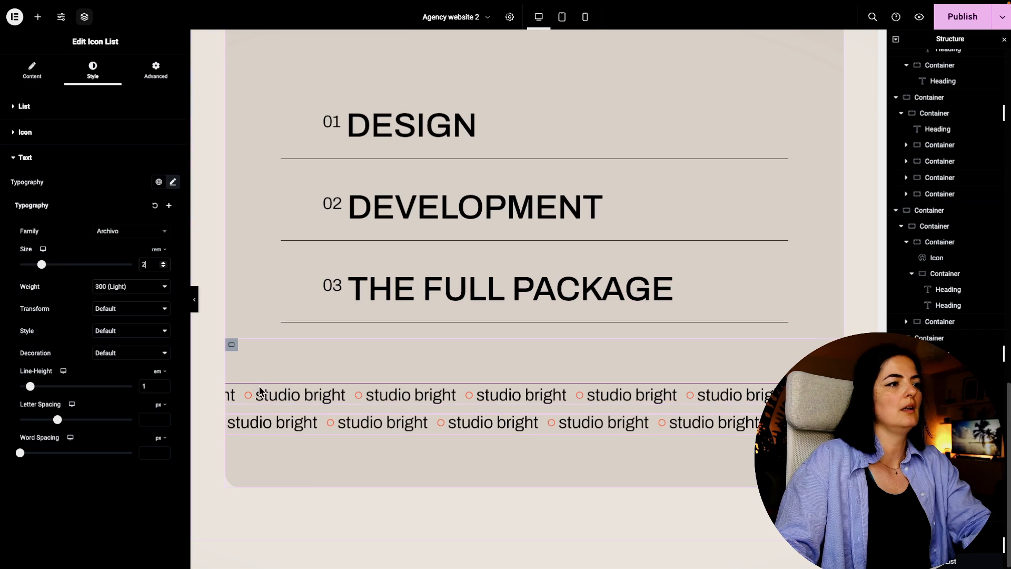
# Set the gap between elements in the studio bright container to 10 px and preview it full width.
pyautogui.click(232, 344)
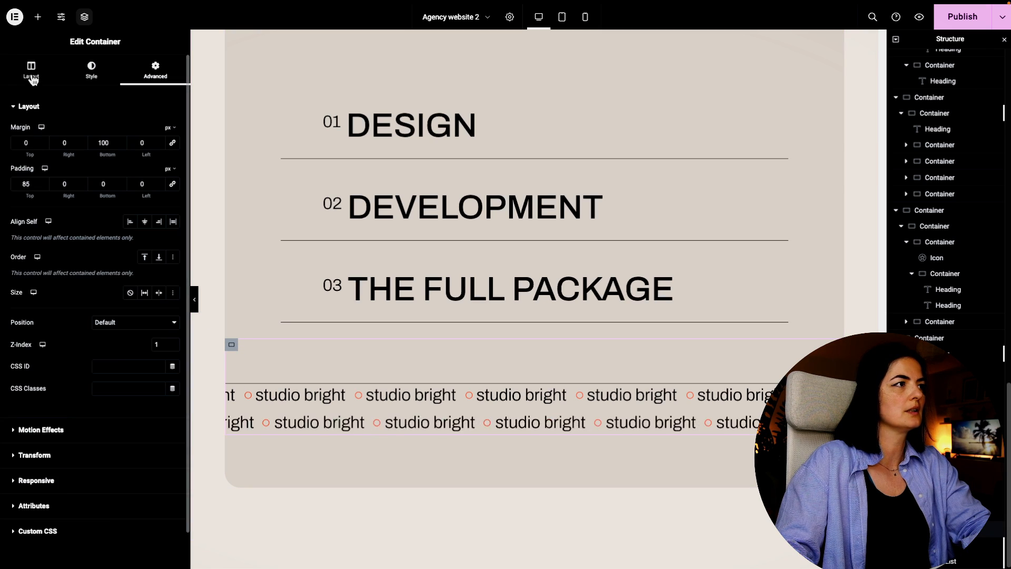
pyautogui.click(31, 74)
pyautogui.moveTo(15, 376); pyautogui.dragTo(13, 377)
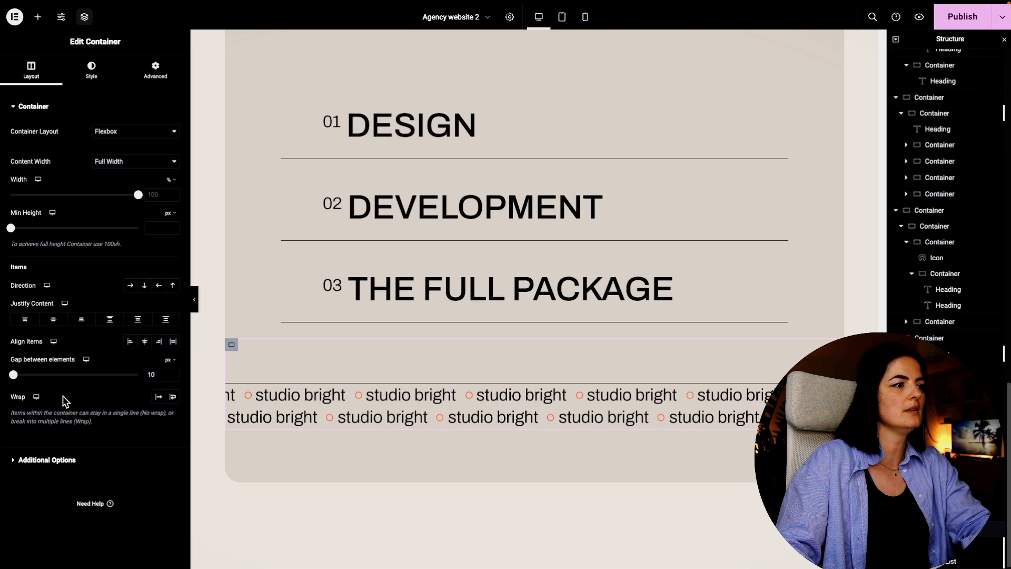
pyautogui.click(196, 296)
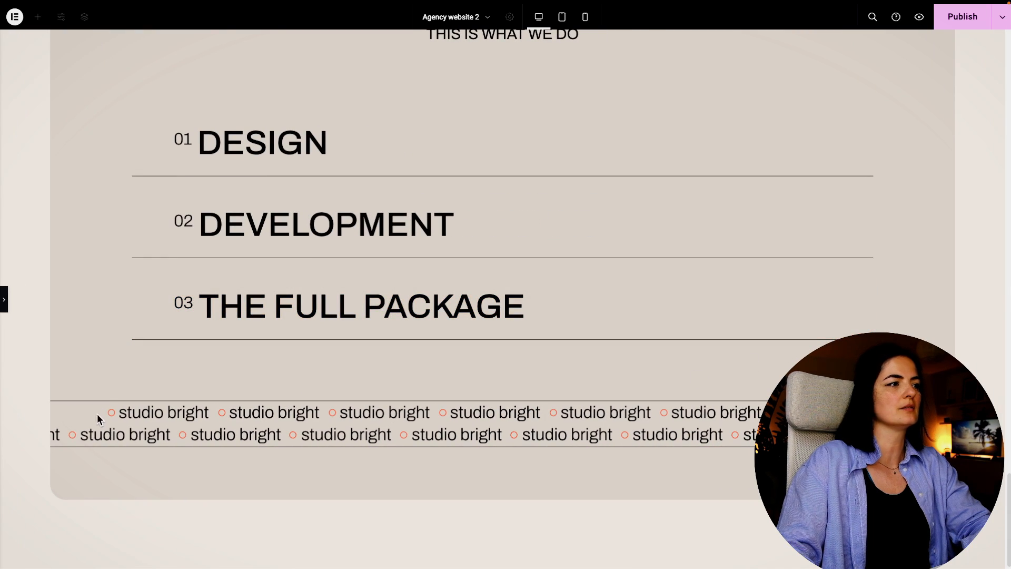
# Add another studio bright item to the upper icon list and check the services section in a full-width preview.
pyautogui.click(6, 301)
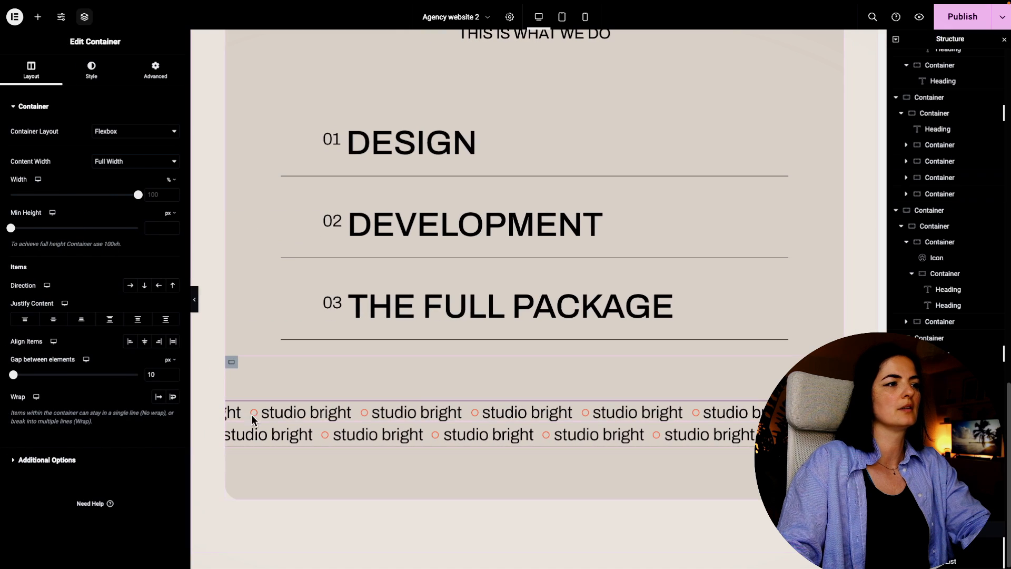
pyautogui.click(282, 412)
pyautogui.click(31, 70)
pyautogui.click(194, 299)
pyautogui.scroll(3, 663, 332)
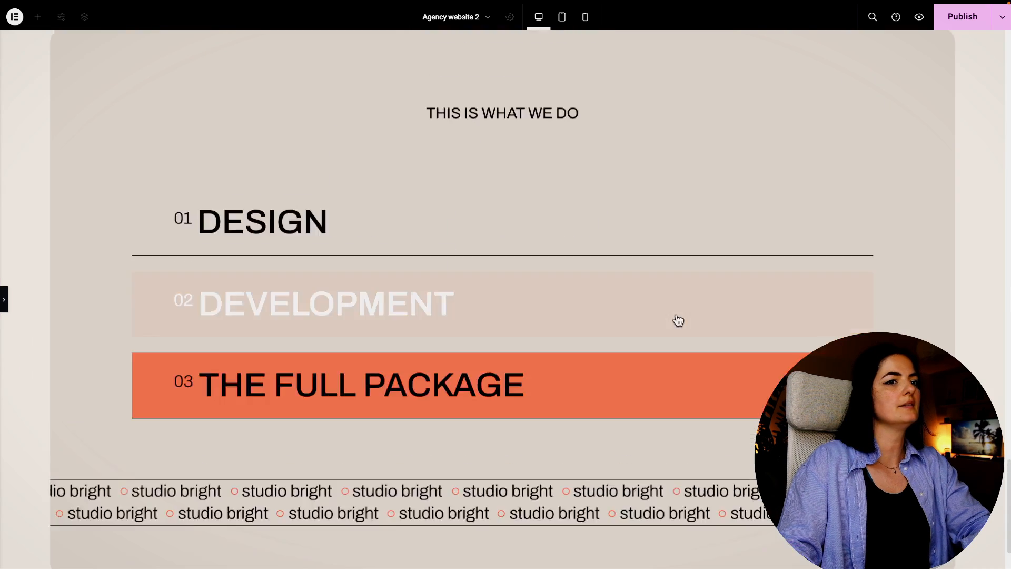
pyautogui.scroll(-3, 745, 343)
pyautogui.scroll(1, 745, 341)
pyautogui.scroll(3, 745, 339)
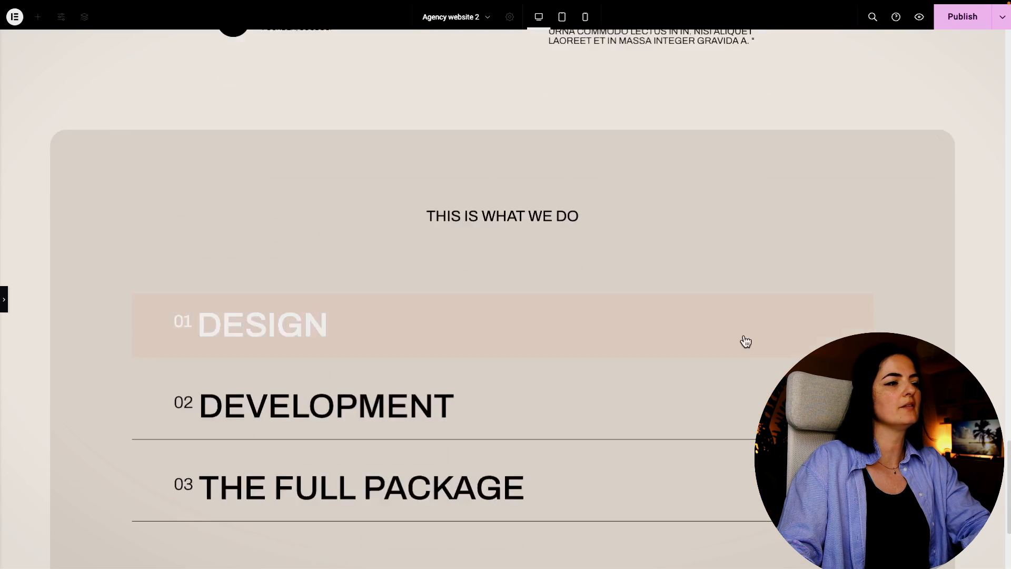
pyautogui.scroll(-4, 744, 343)
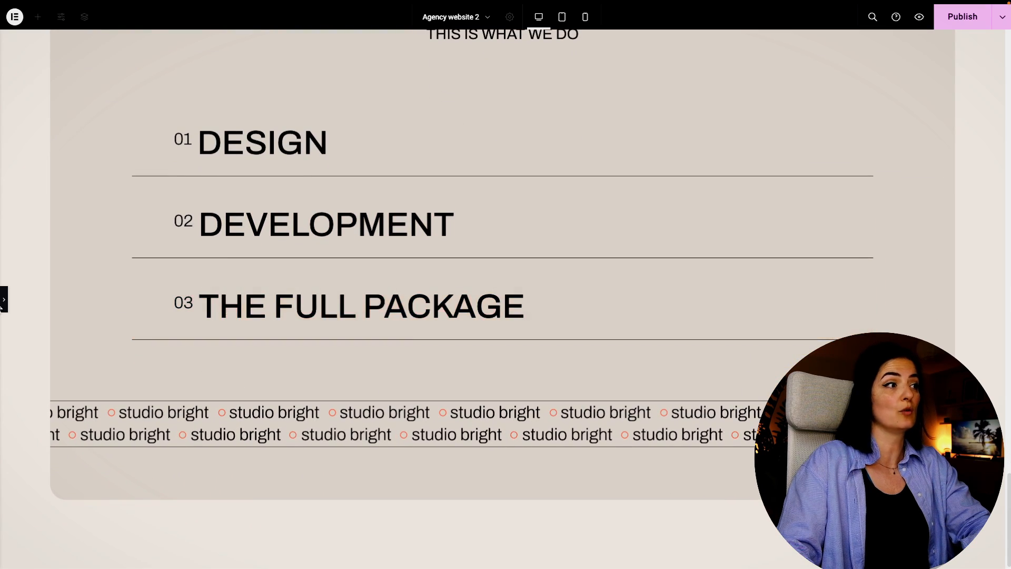
# Duplicate the last studio bright item twice in the lower icon list.
pyautogui.click(3, 299)
pyautogui.click(289, 424)
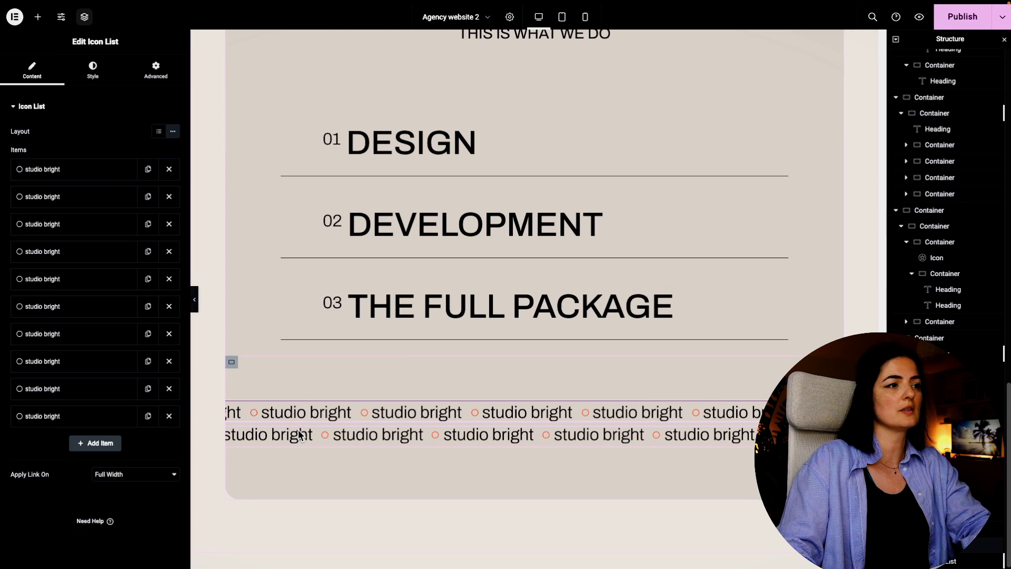
pyautogui.click(41, 257)
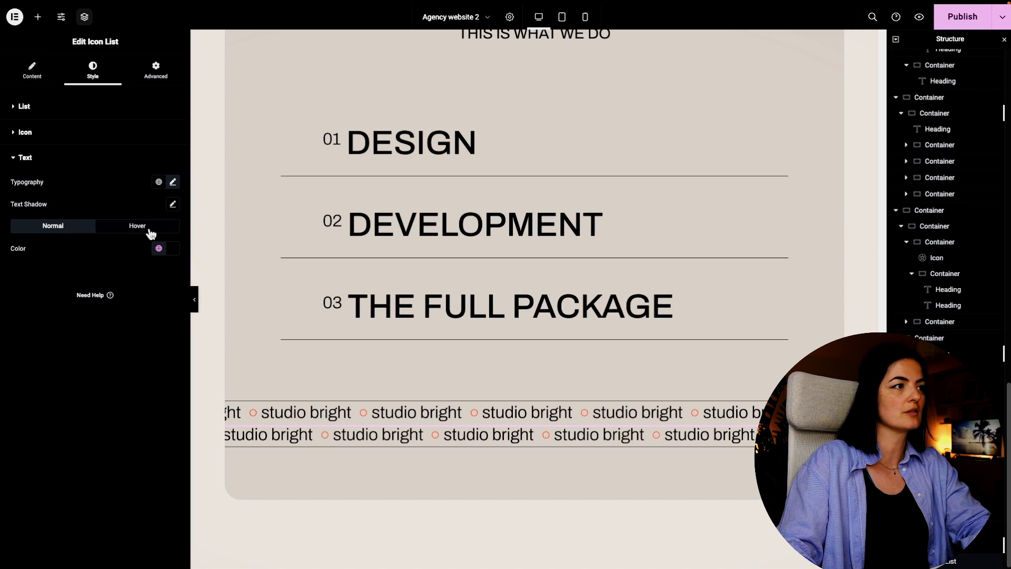
pyautogui.click(20, 76)
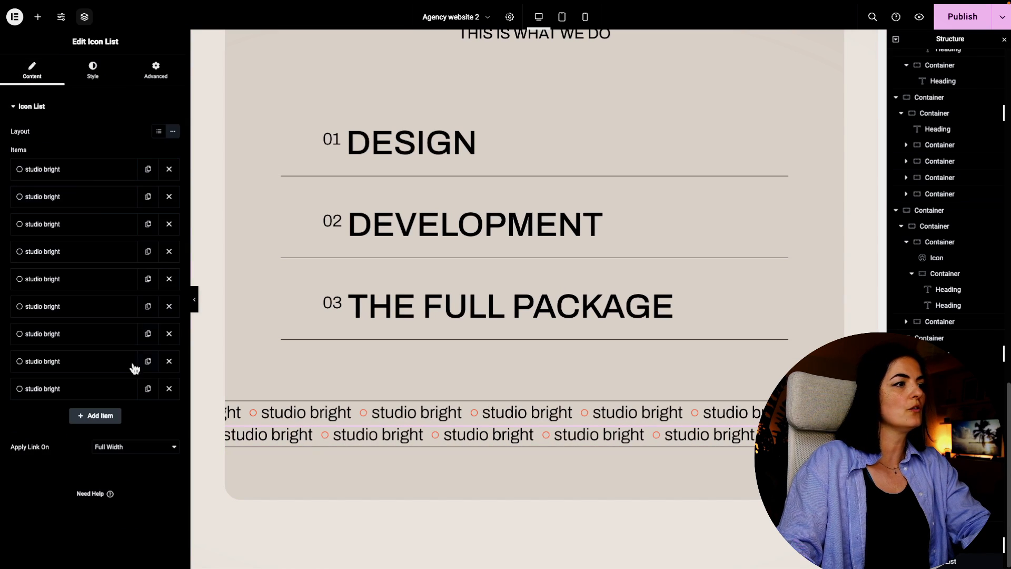
pyautogui.doubleClick(149, 389)
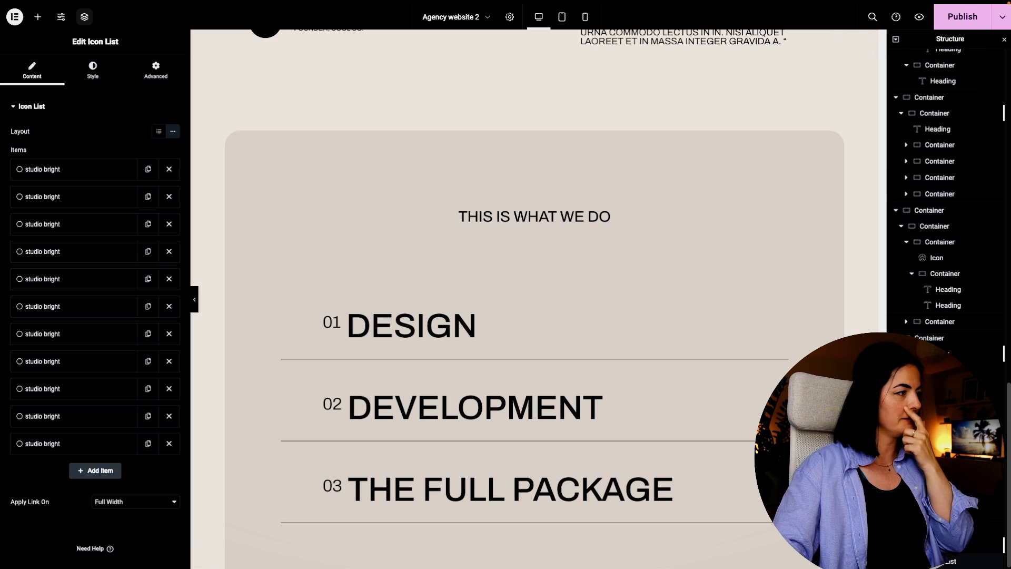
# Paste the copied container into the sand services section, below the studio bright lines.
pyautogui.rightClick(490, 248)
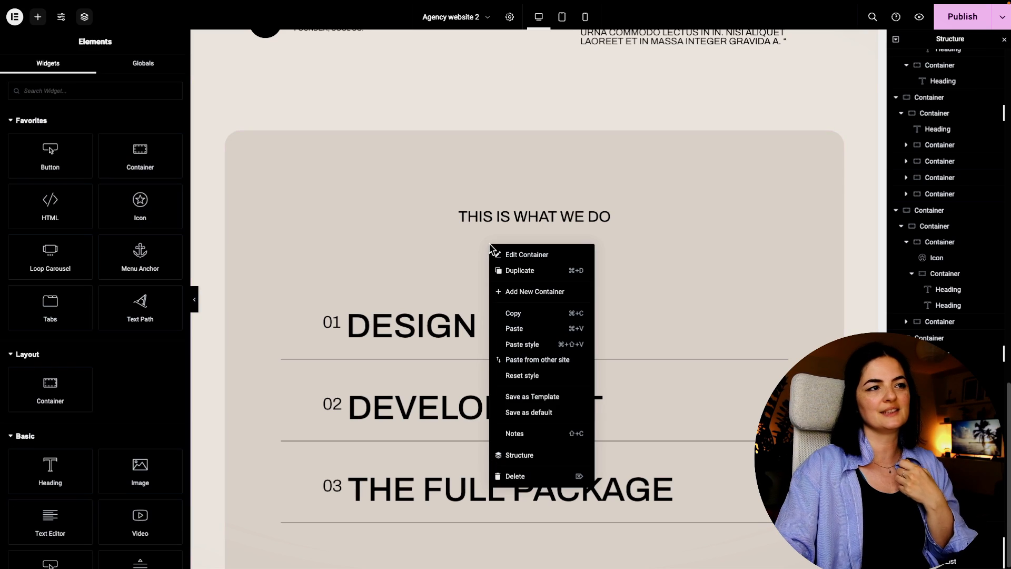
pyautogui.click(516, 329)
pyautogui.scroll(-7, 598, 366)
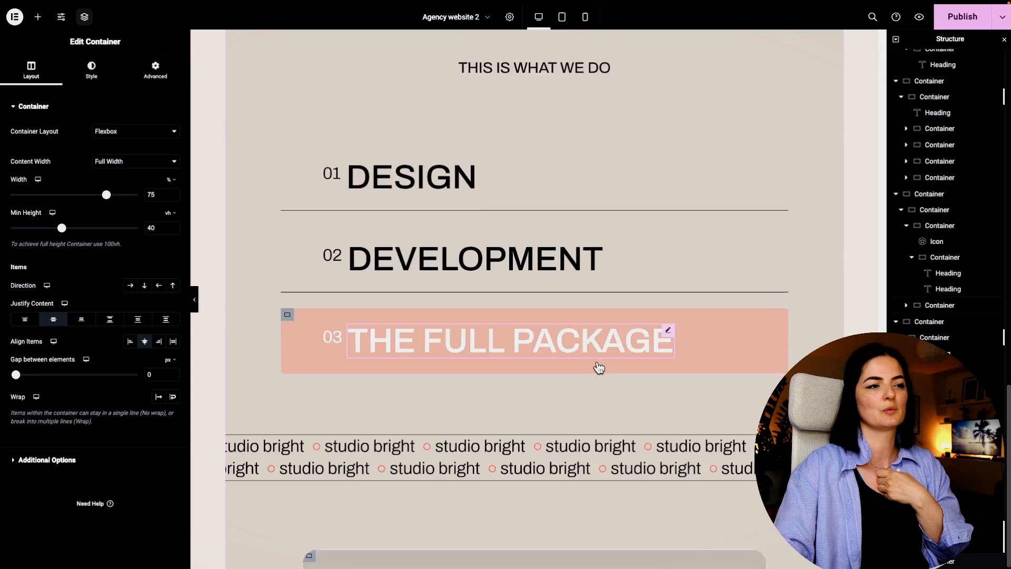
# Move the rotated photo collage container above the 01 DESIGN row, directly below the THIS IS WHAT WE DO heading.
pyautogui.scroll(2, 597, 361)
pyautogui.scroll(-6, 597, 361)
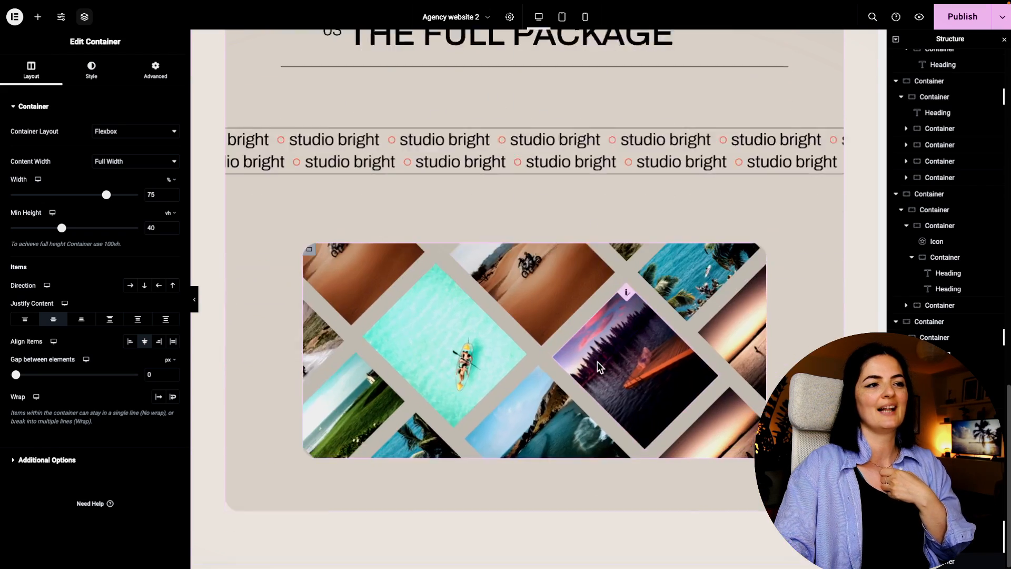
pyautogui.scroll(1, 598, 361)
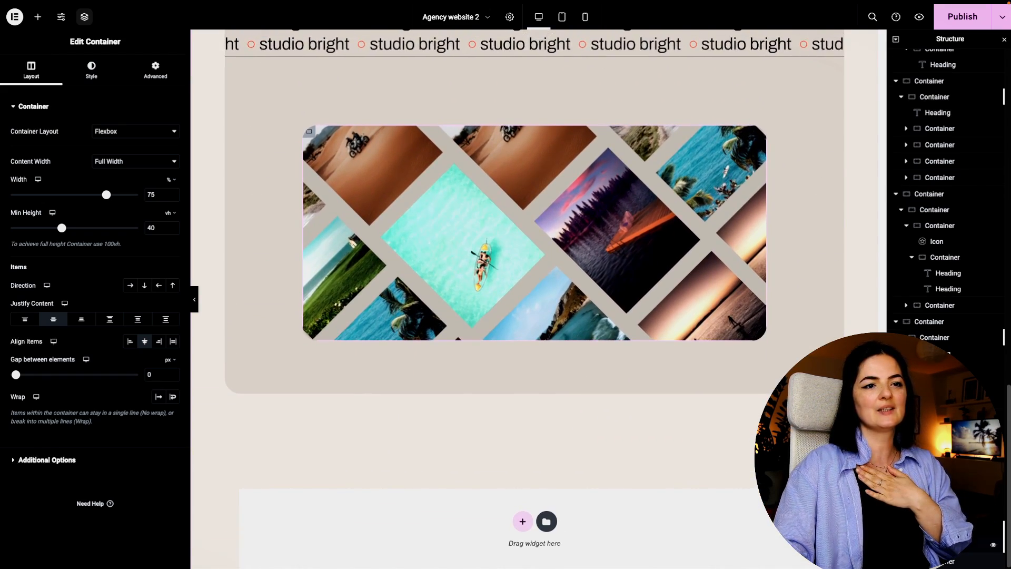
pyautogui.click(906, 480)
pyautogui.click(907, 473)
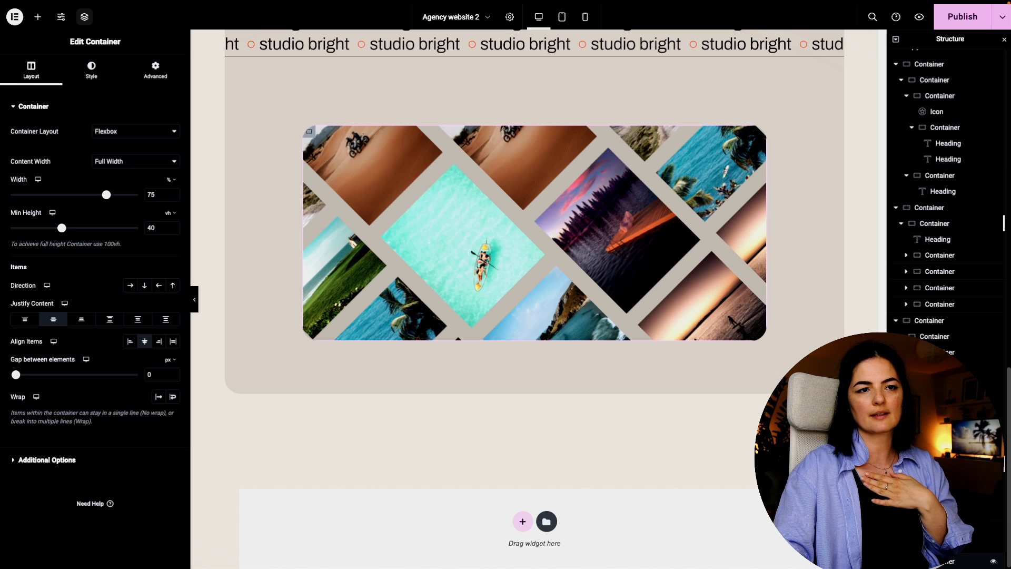
# Set the top margin of the 01 DESIGN container to 0 px.
pyautogui.click(288, 363)
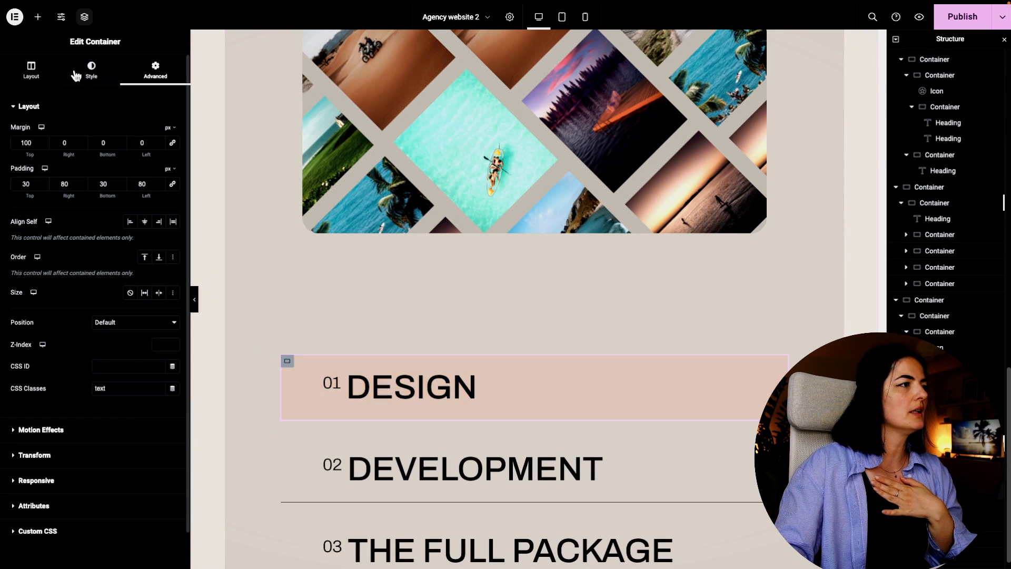
pyautogui.click(28, 142)
pyautogui.press('BackSpace')
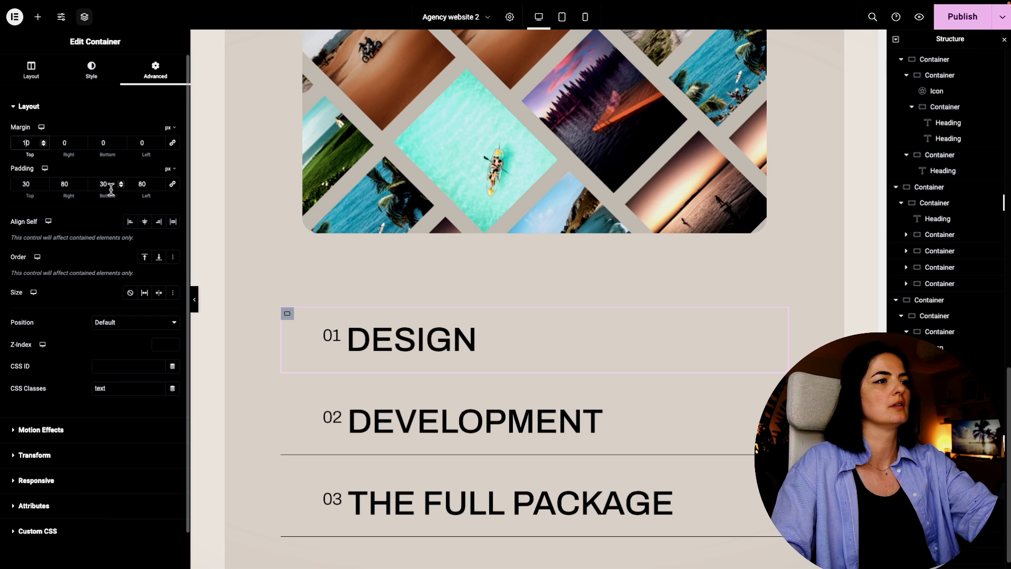
pyautogui.press('BackSpace')
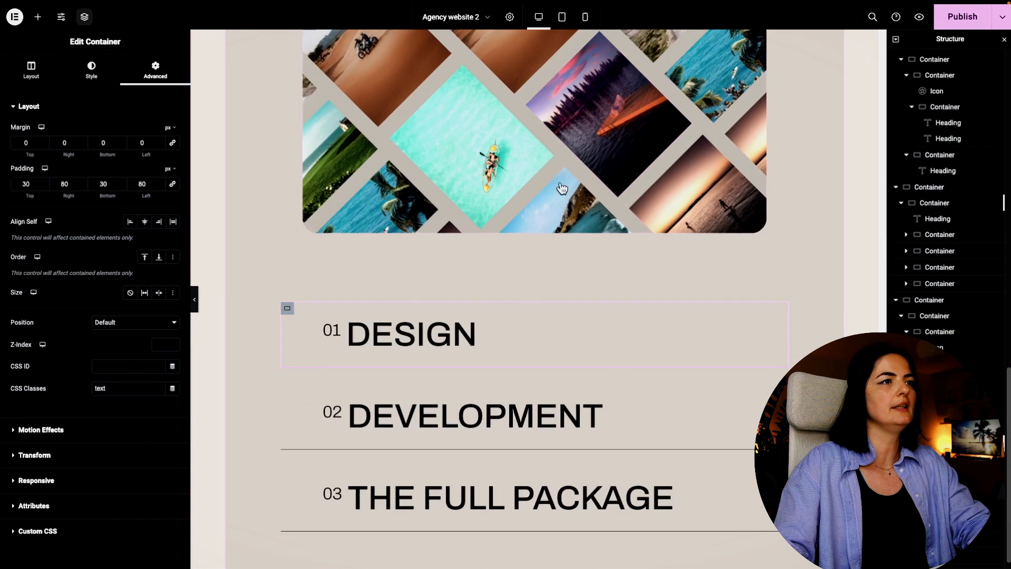
# Set the top margin of the photo collage container to 100 px.
pyautogui.scroll(1, 536, 173)
pyautogui.scroll(2, 536, 173)
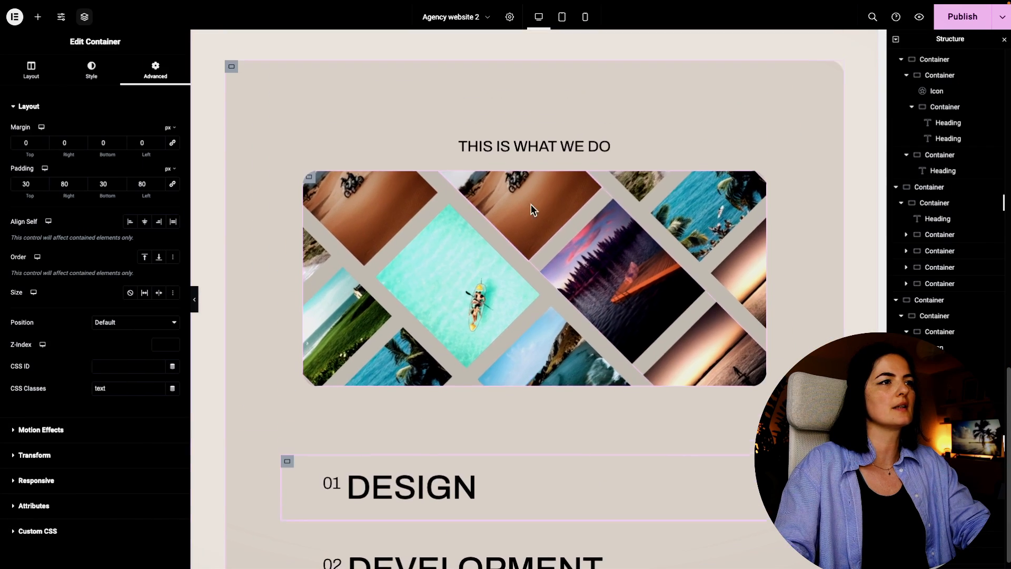
pyautogui.click(555, 201)
pyautogui.click(167, 68)
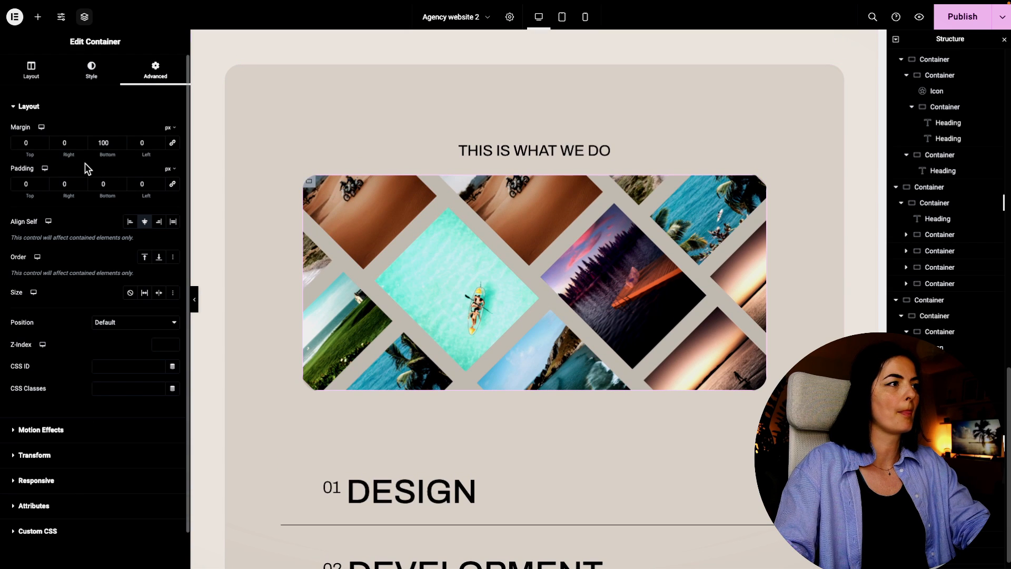
pyautogui.click(22, 142)
pyautogui.write('10')
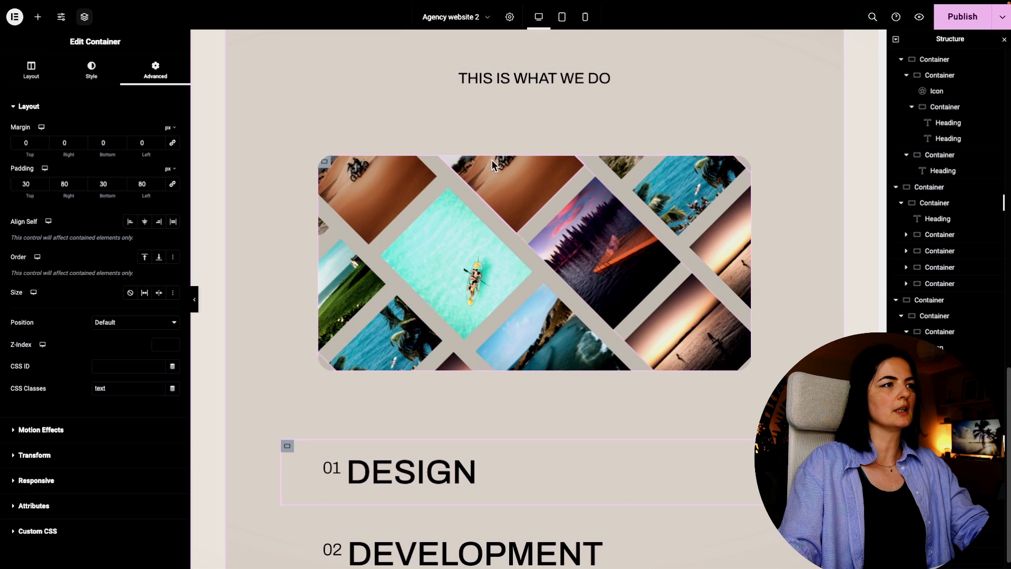
# Open the margin and padding settings of the photo collage container.
pyautogui.click(522, 158)
pyautogui.click(161, 72)
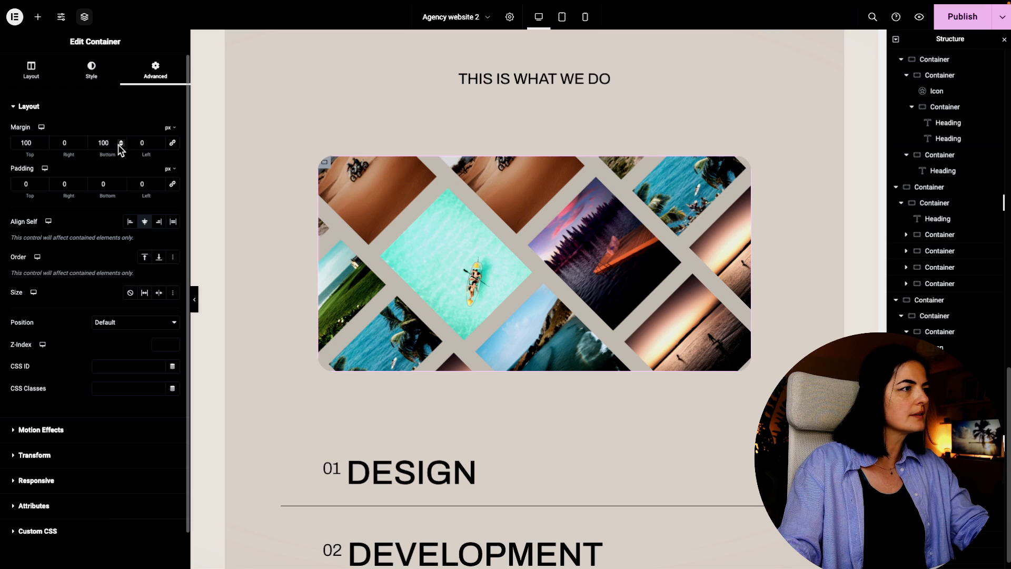
# Set the image container's bottom margin to 100 px and check the services section's spacing in the full-width preview.
pyautogui.click(194, 299)
pyautogui.scroll(-6, 628, 460)
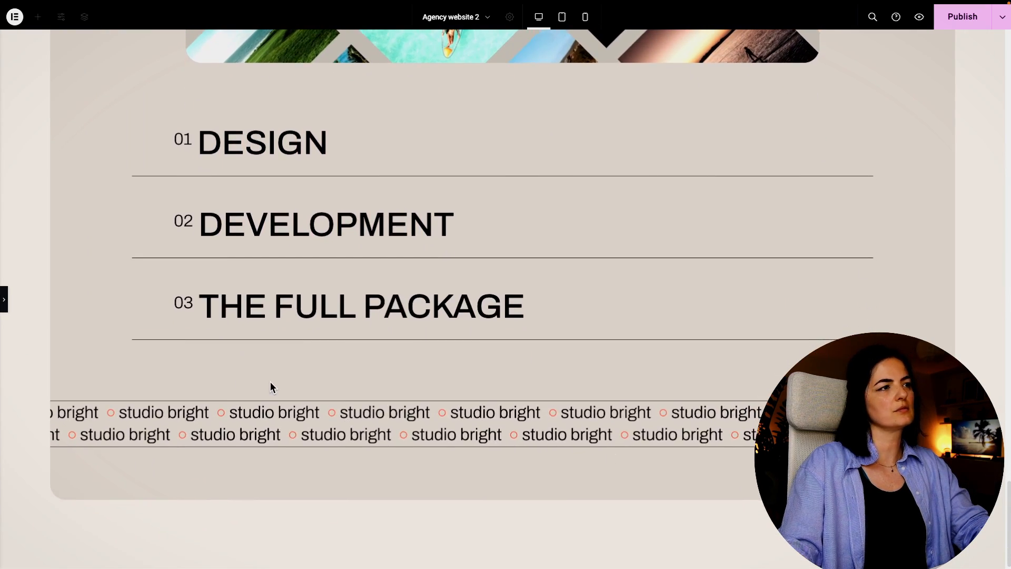
pyautogui.click(5, 303)
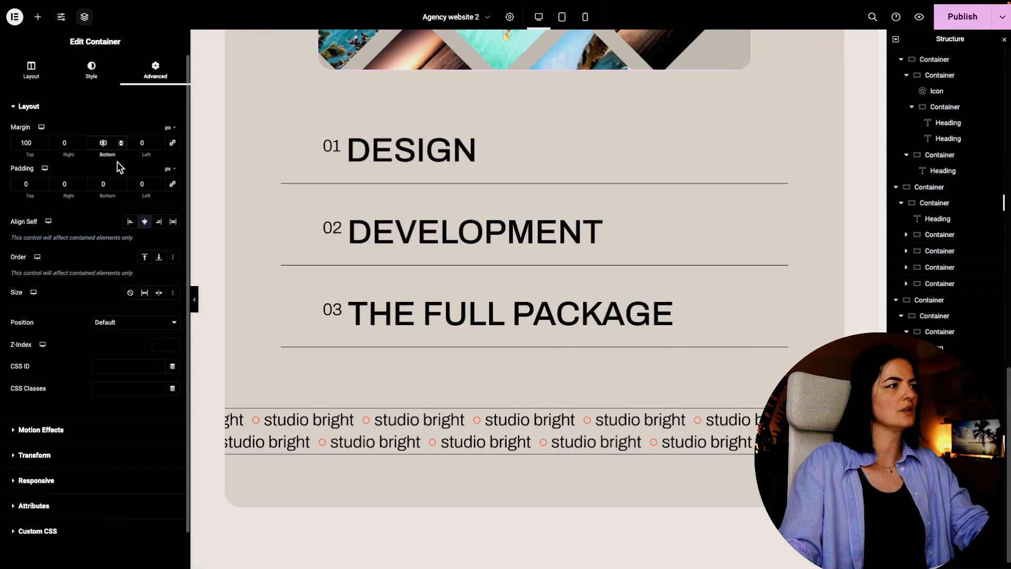
pyautogui.doubleClick(104, 143)
pyautogui.write('100')
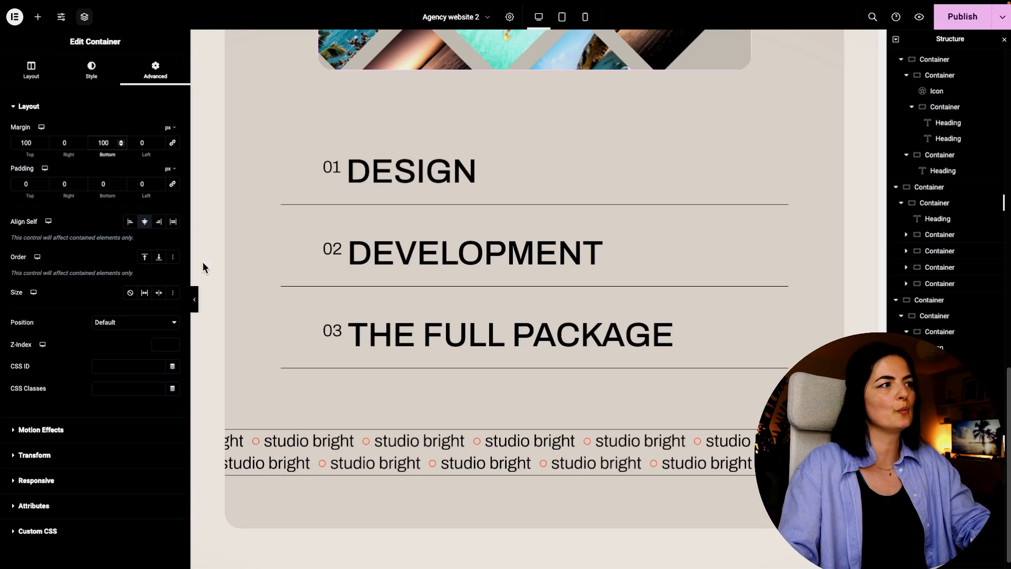
pyautogui.click(193, 303)
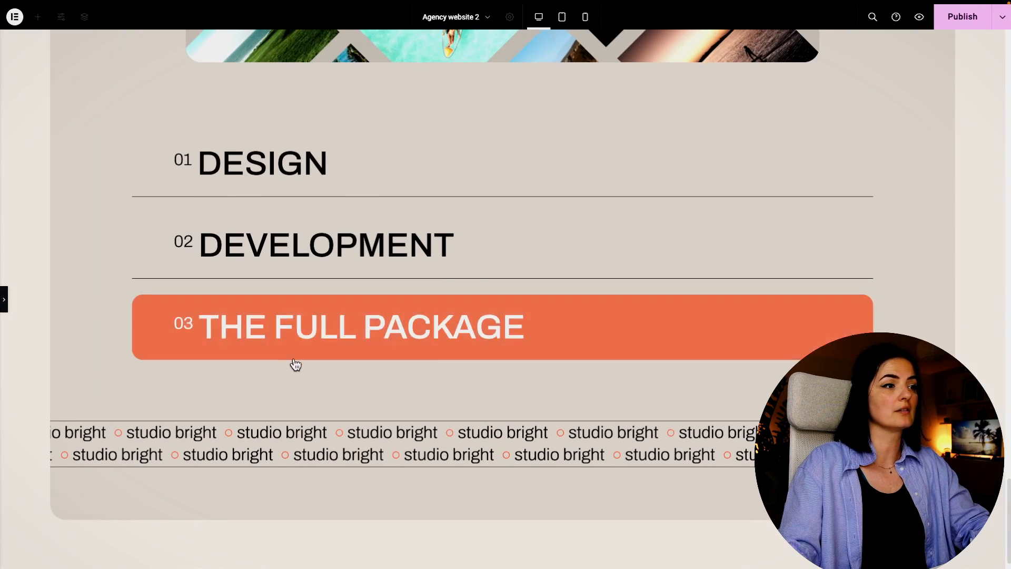
pyautogui.scroll(5, 756, 348)
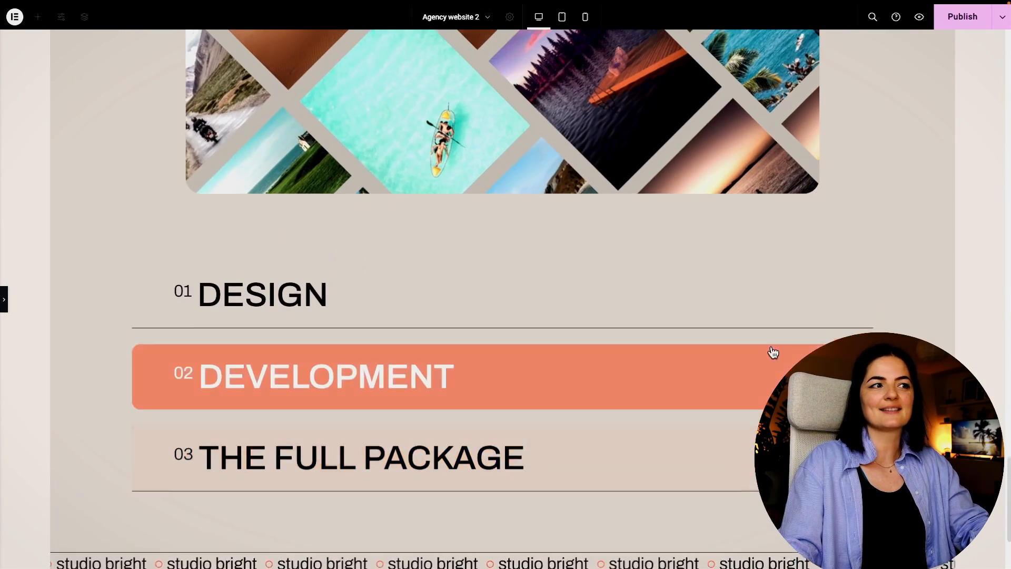
pyautogui.scroll(1, 779, 406)
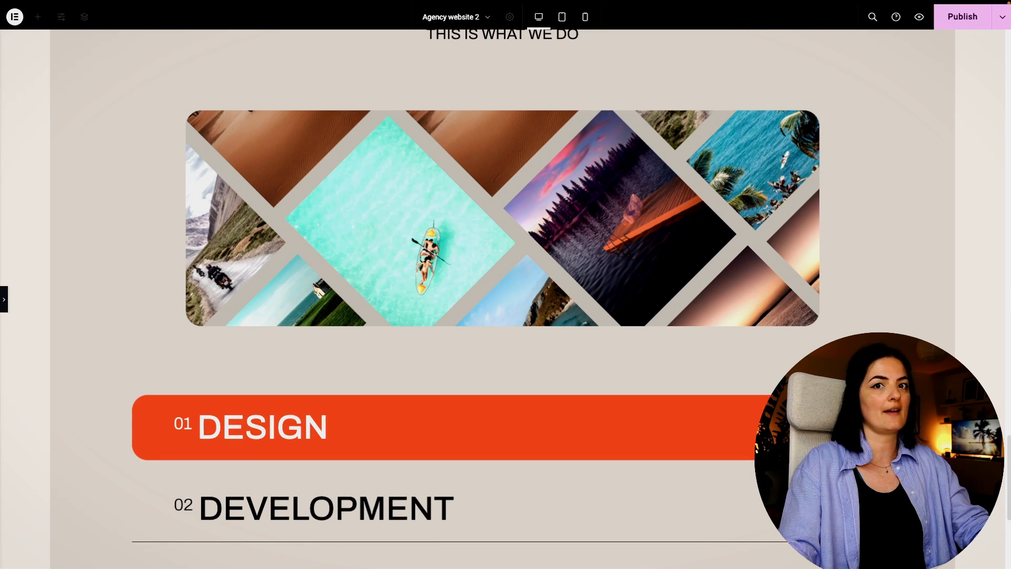
pyautogui.scroll(-3, 702, 425)
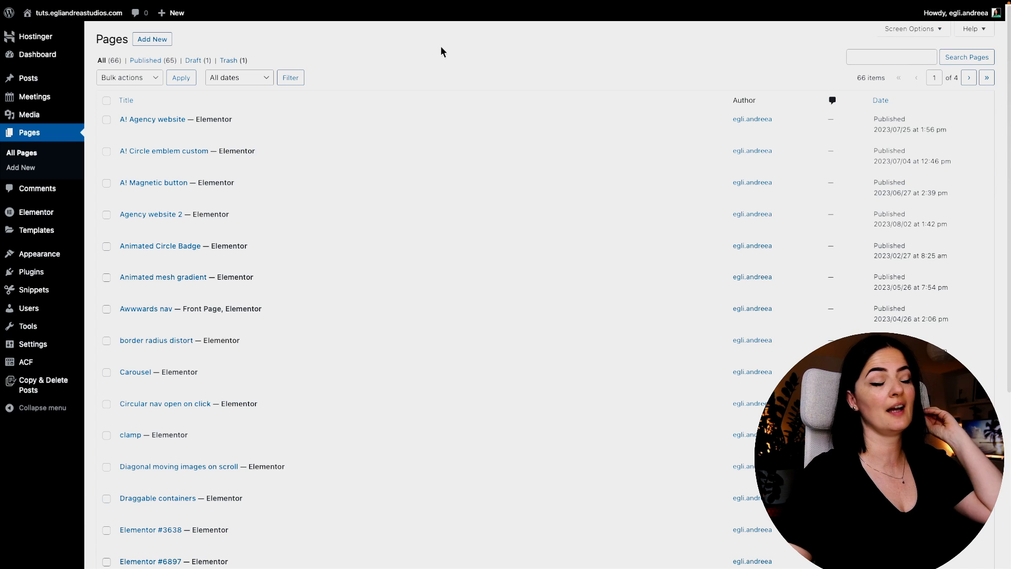
# Add a new header part in the Theme Builder and dismiss the template library to start from blank.
pyautogui.moveTo(37, 234)
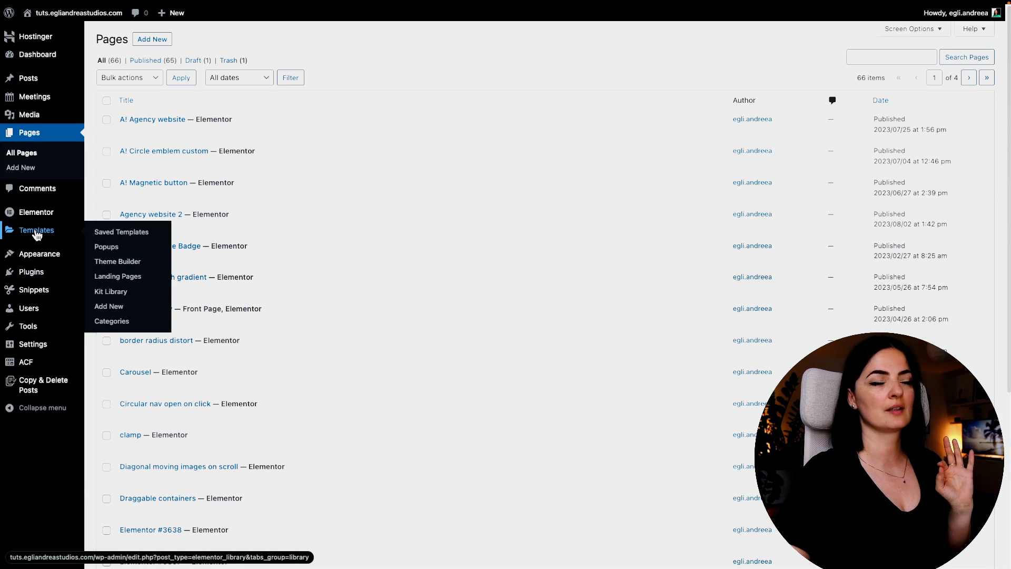
pyautogui.click(101, 265)
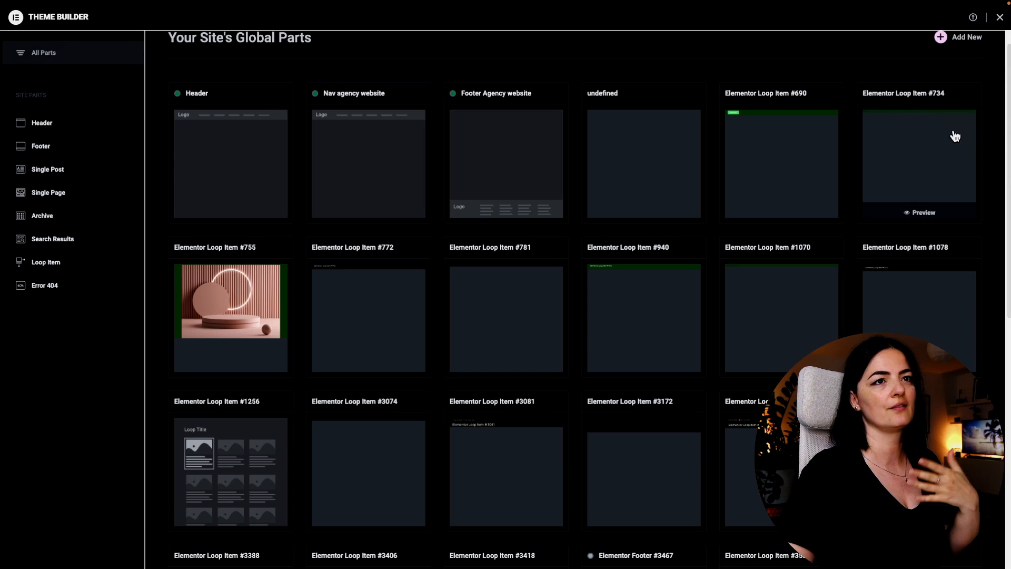
pyautogui.scroll(1, 996, 176)
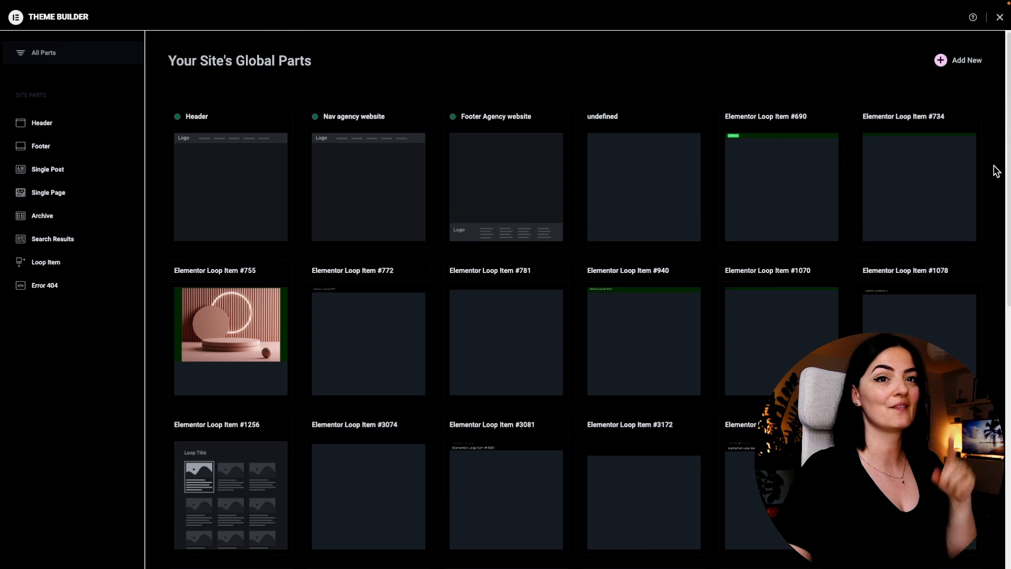
pyautogui.click(953, 62)
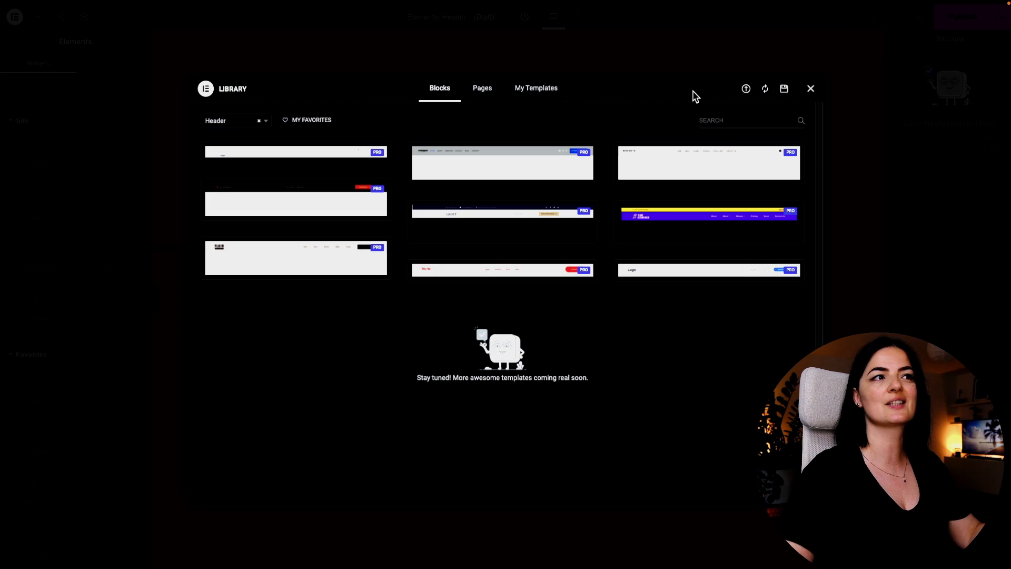
pyautogui.click(809, 89)
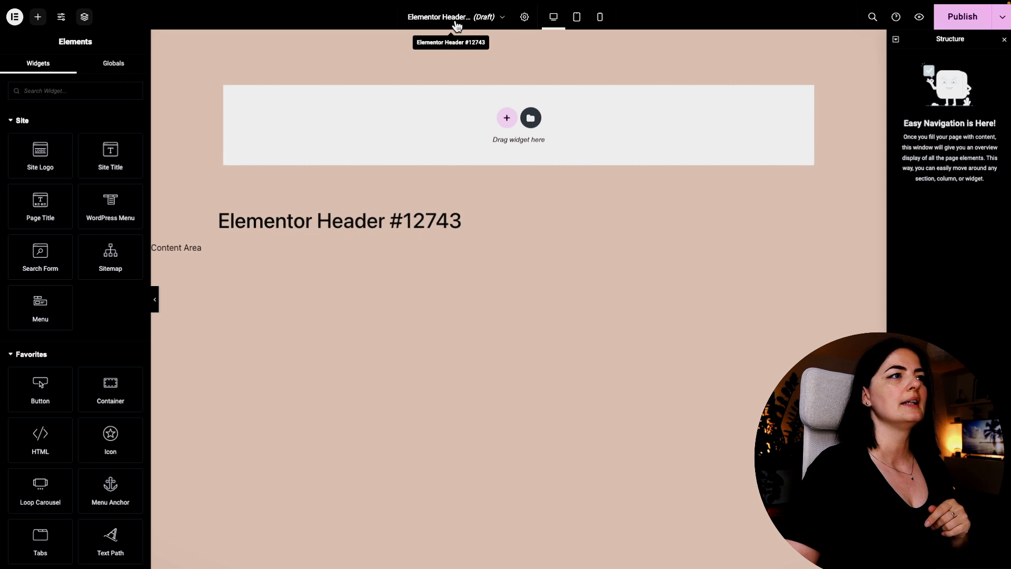
# Set the header template's title to "Nav agency website" in its settings.
pyautogui.click(524, 16)
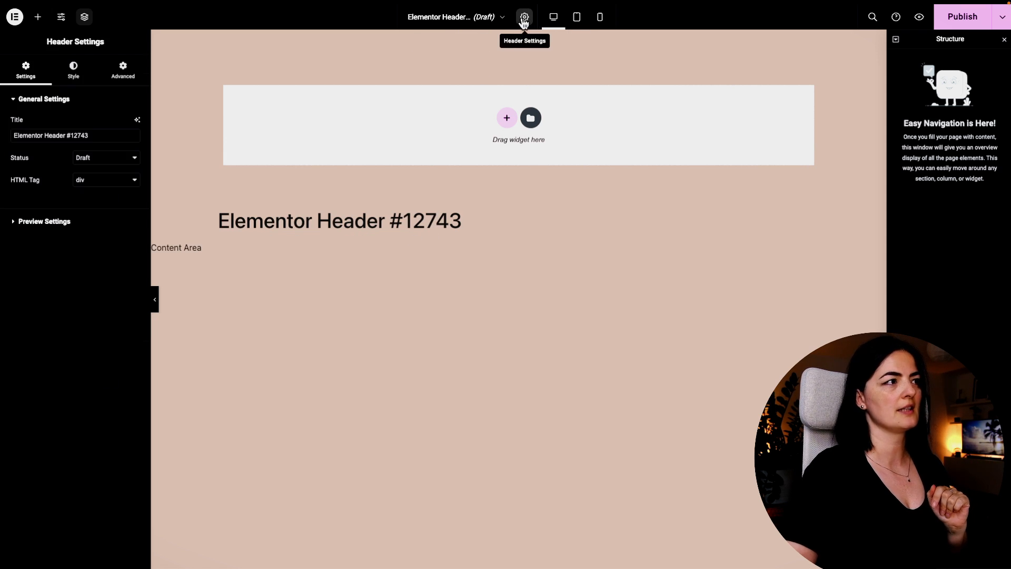
pyautogui.tripleClick(93, 136)
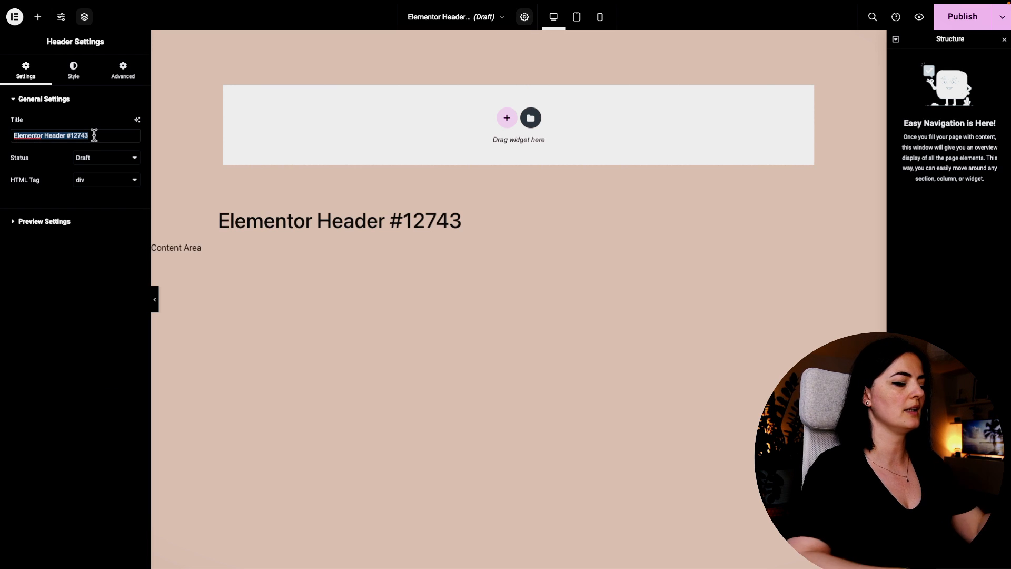
pyautogui.write('nAV')
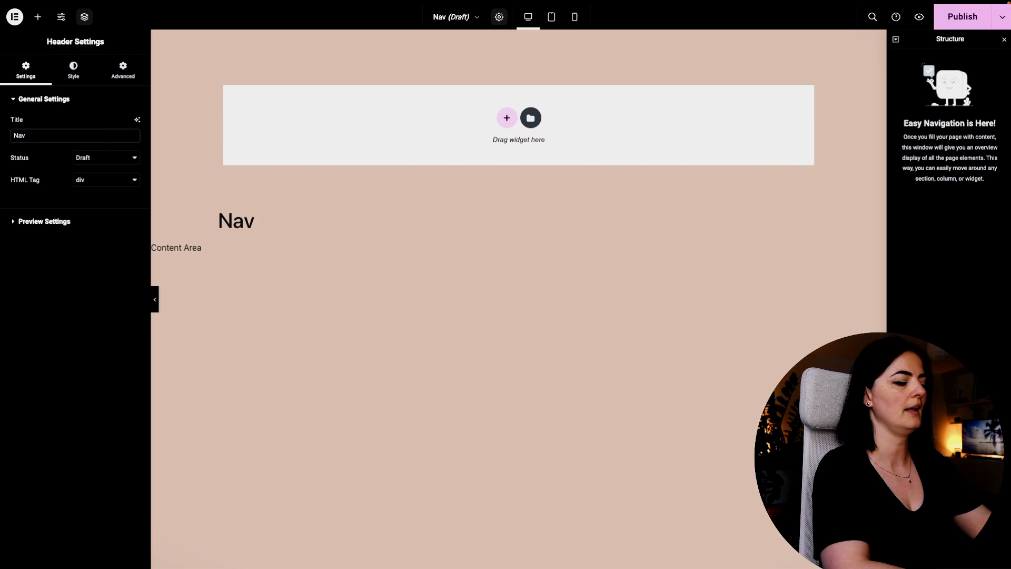
pyautogui.write('agency website')
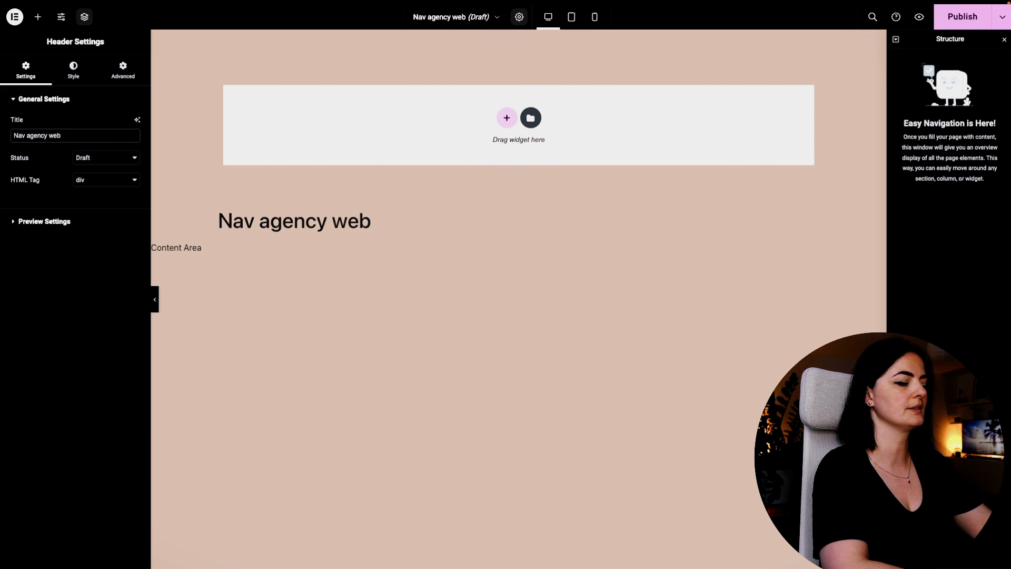
# Add a flexbox container with row direction, full content width and space-between justification to the header.
pyautogui.click(37, 17)
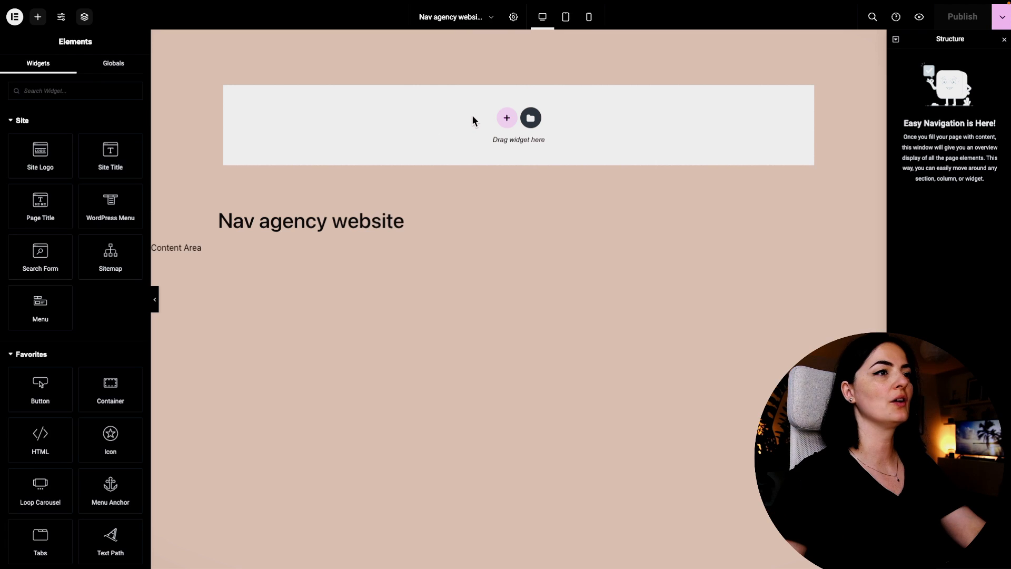
pyautogui.click(506, 122)
pyautogui.click(545, 168)
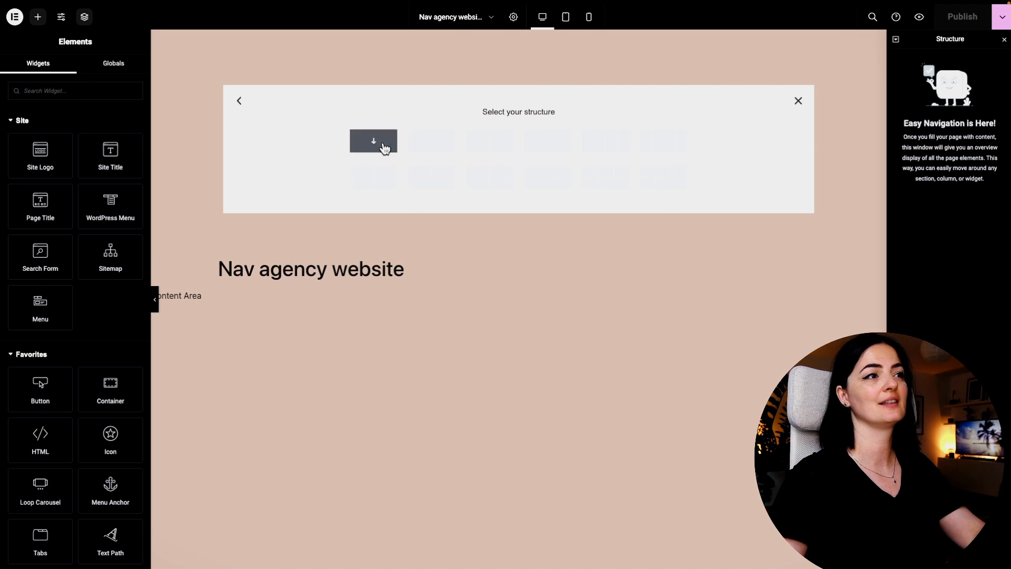
pyautogui.click(421, 143)
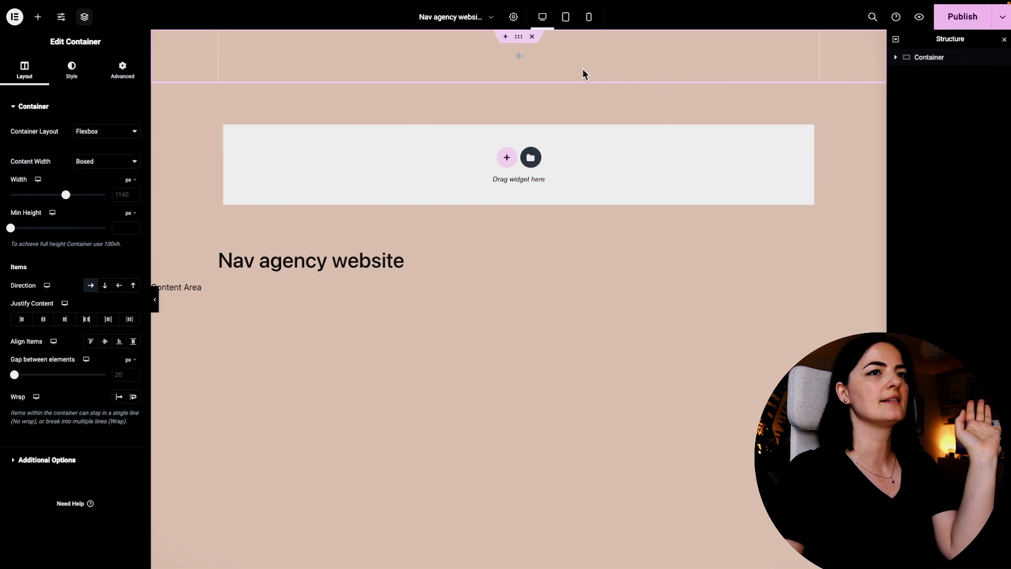
pyautogui.click(108, 162)
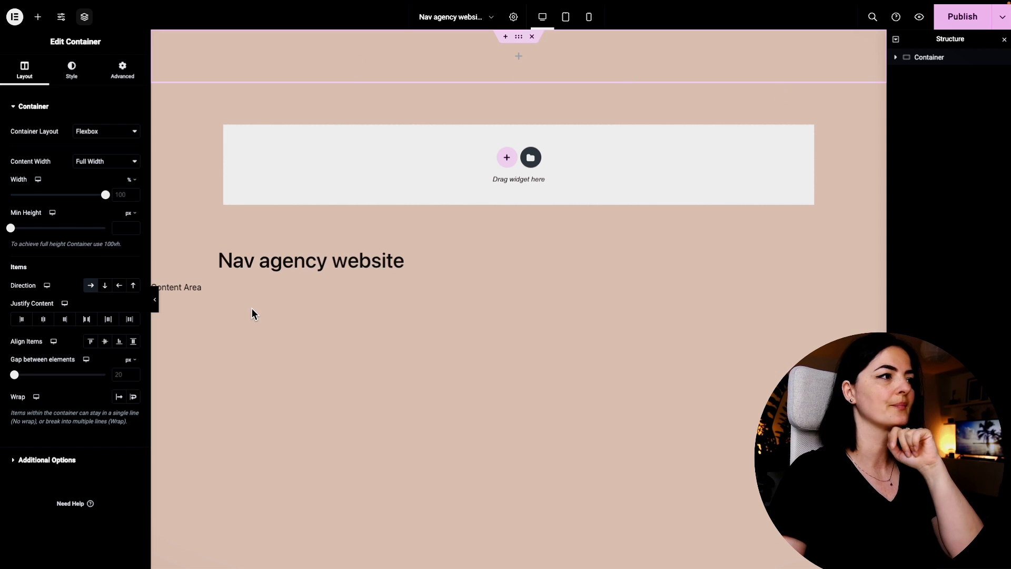
pyautogui.click(87, 319)
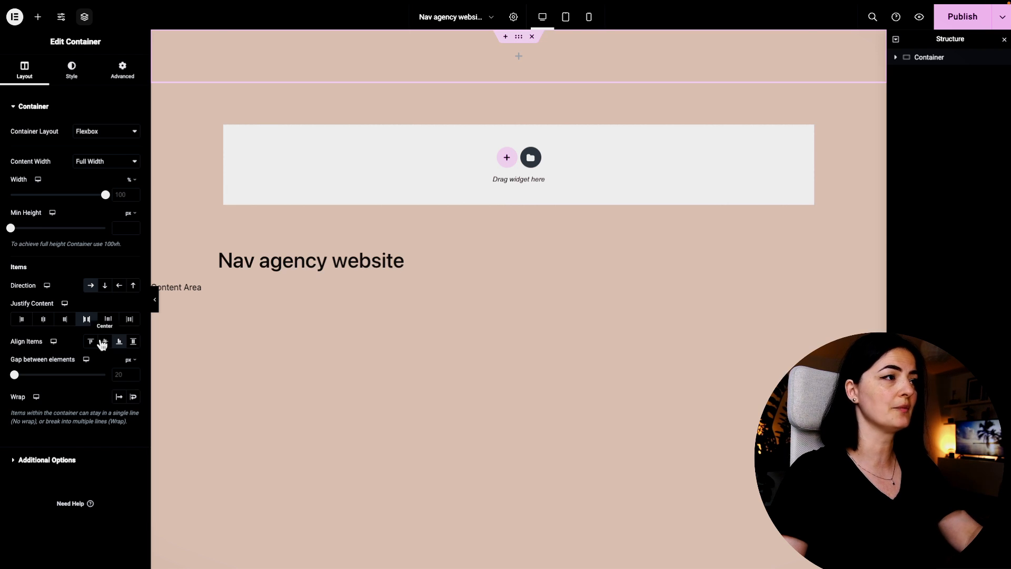
# Unlink the header container's padding values and set only the top padding to 75 px.
pyautogui.click(72, 71)
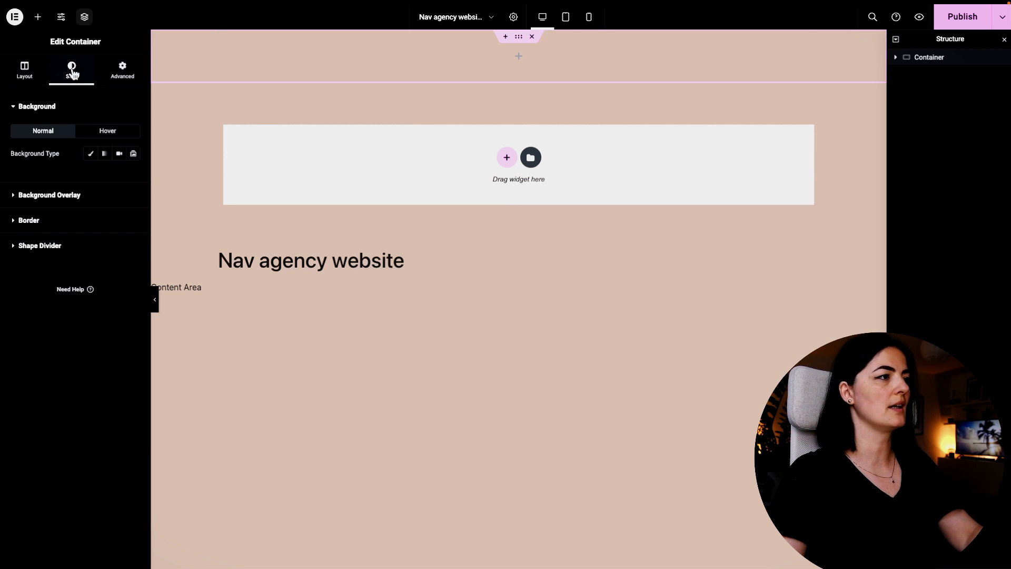
pyautogui.click(126, 73)
pyautogui.click(135, 185)
pyautogui.click(16, 184)
pyautogui.write('75')
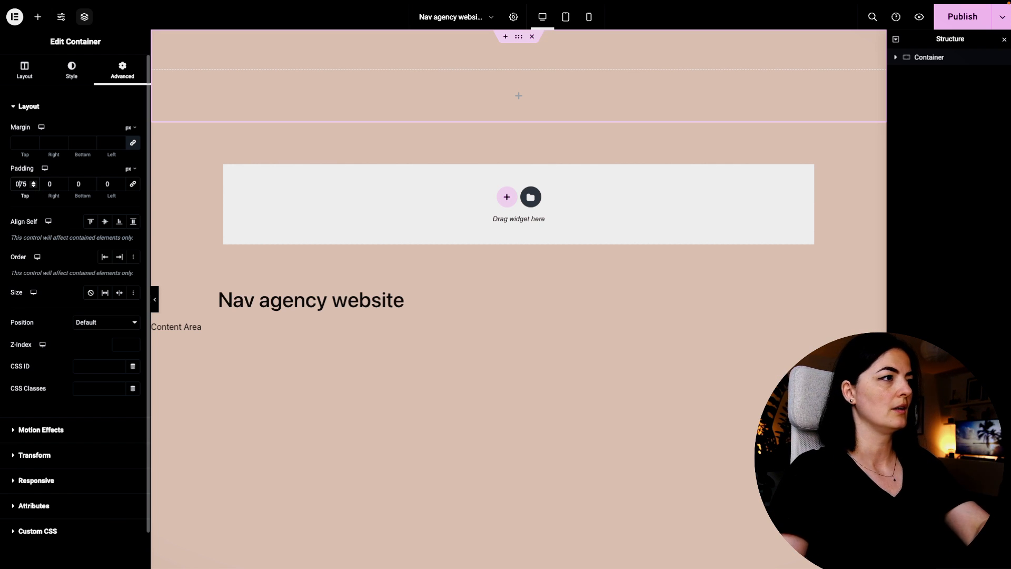
pyautogui.press('BackSpace')
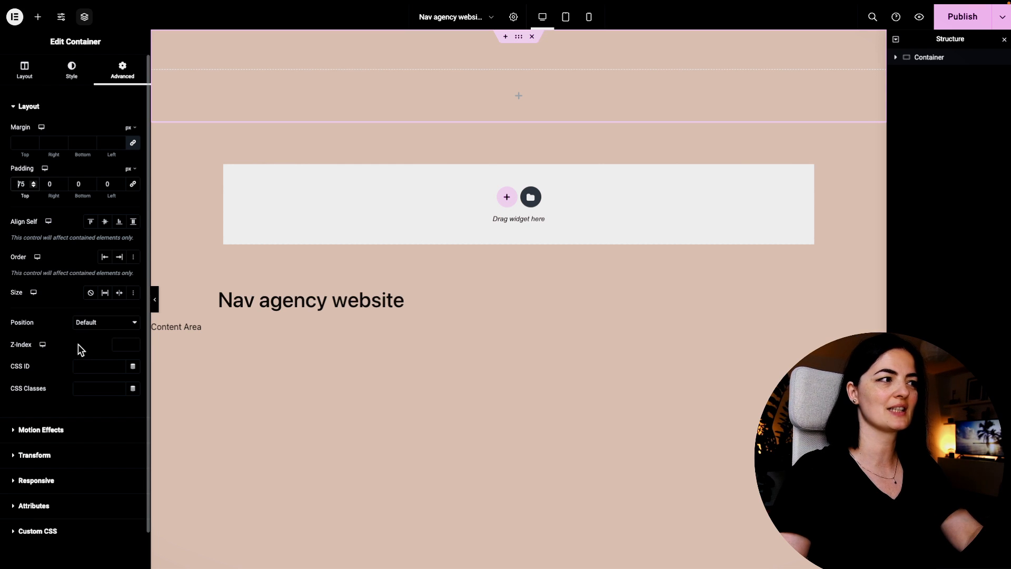
# Set the header container's position to Fixed and deselect it.
pyautogui.click(83, 323)
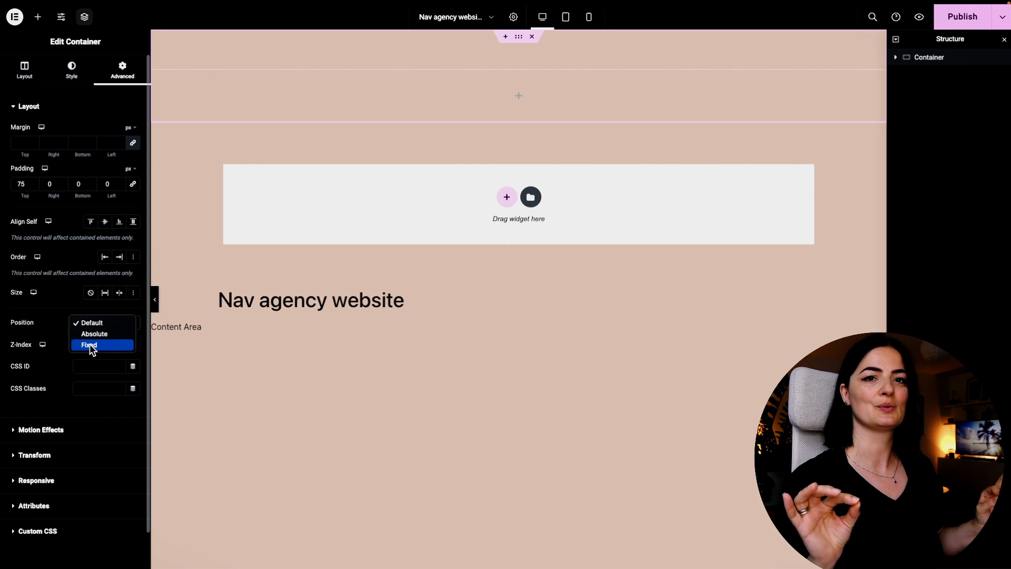
pyautogui.click(91, 346)
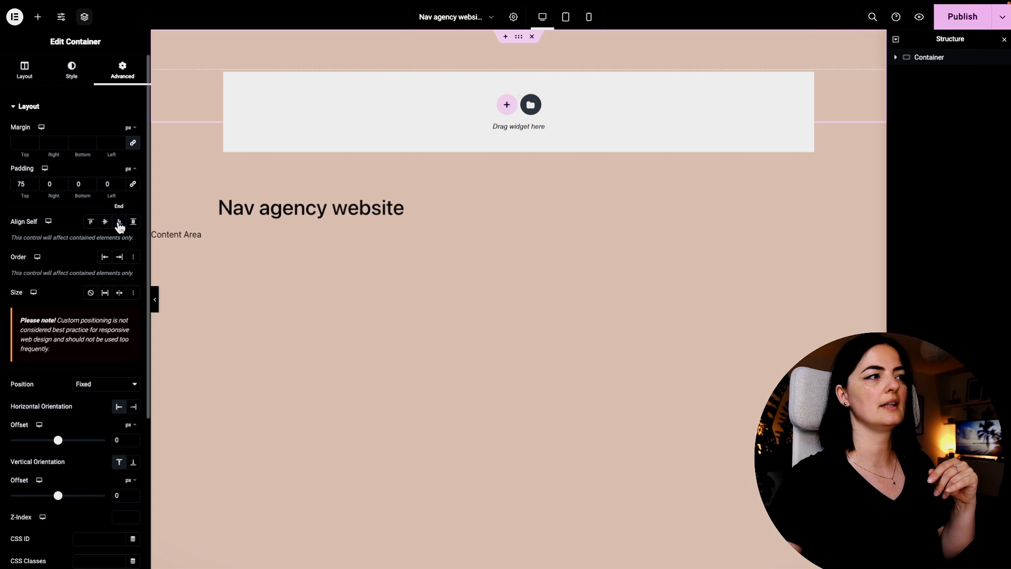
pyautogui.click(674, 227)
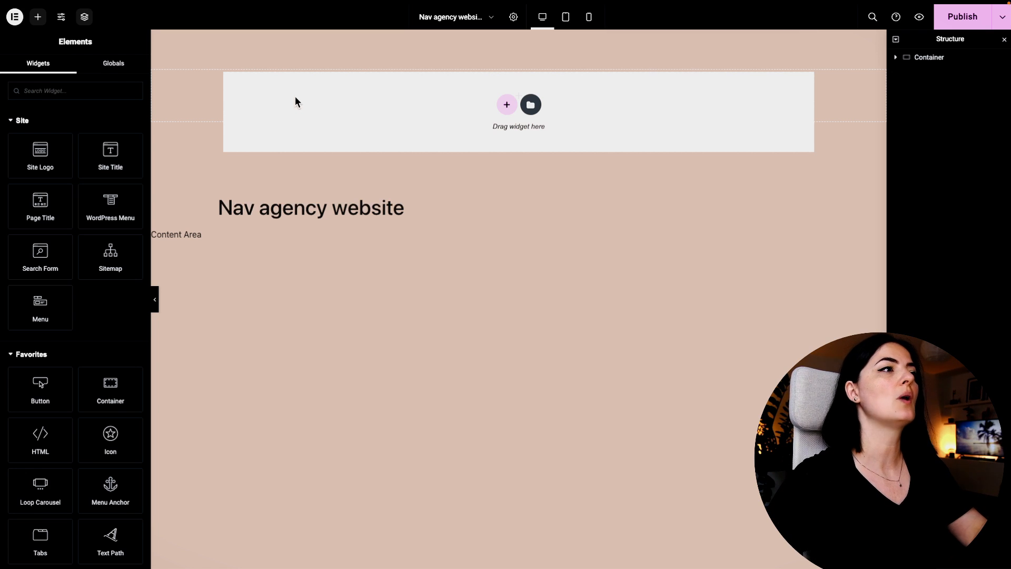
# Paste the copied navigation bar container into the header and try to move it inside the empty fixed container.
pyautogui.rightClick(265, 103)
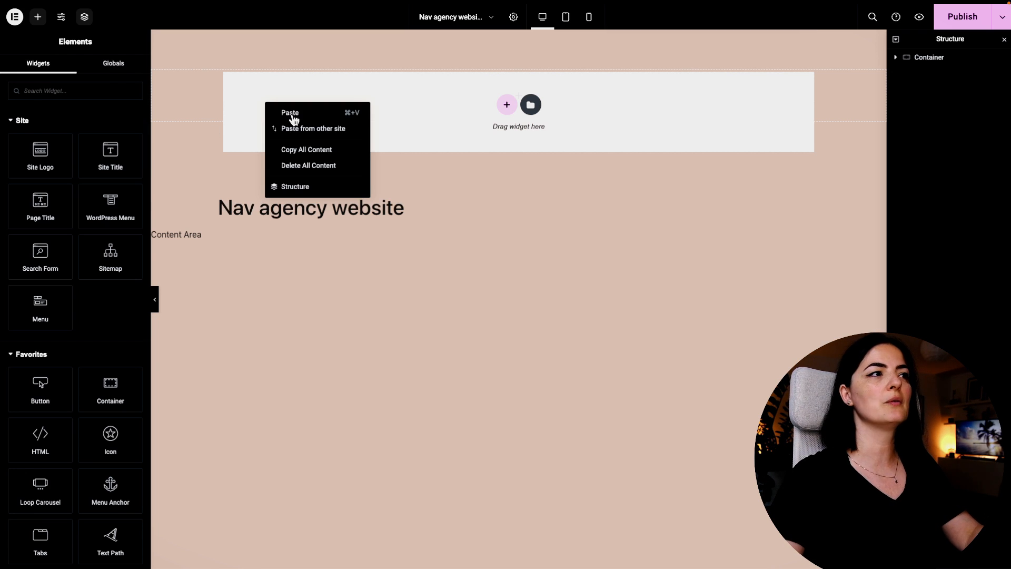
pyautogui.click(290, 113)
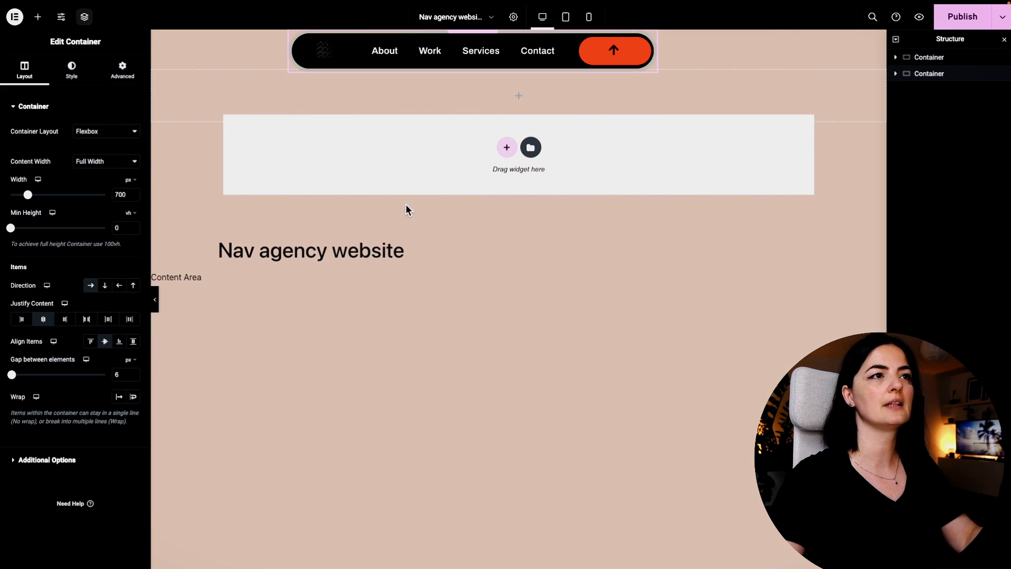
pyautogui.click(895, 58)
pyautogui.moveTo(920, 92); pyautogui.dragTo(943, 74)
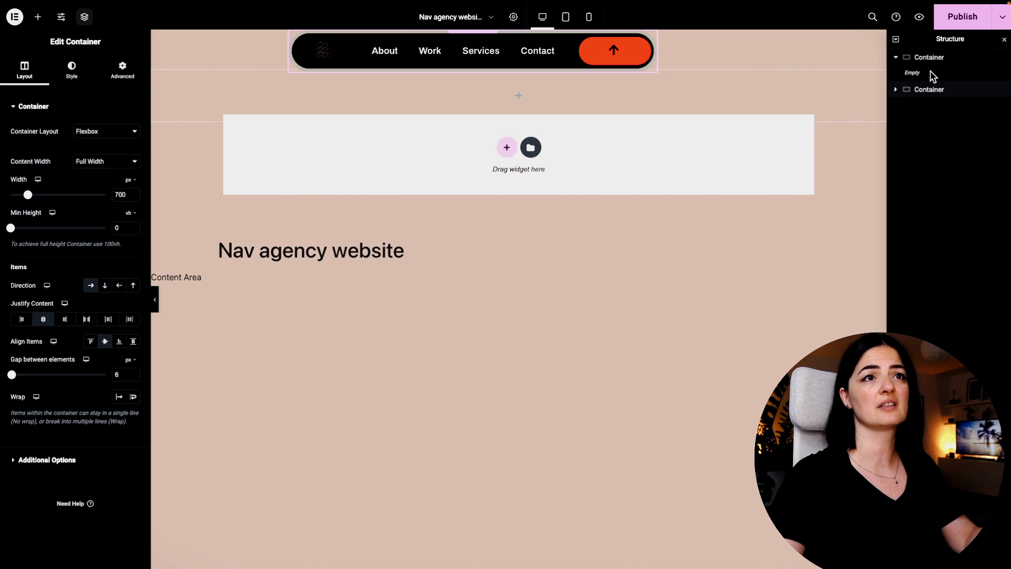
# Paste the navigation bar inside the fixed container and delete the separate copy outside it.
pyautogui.rightClick(925, 90)
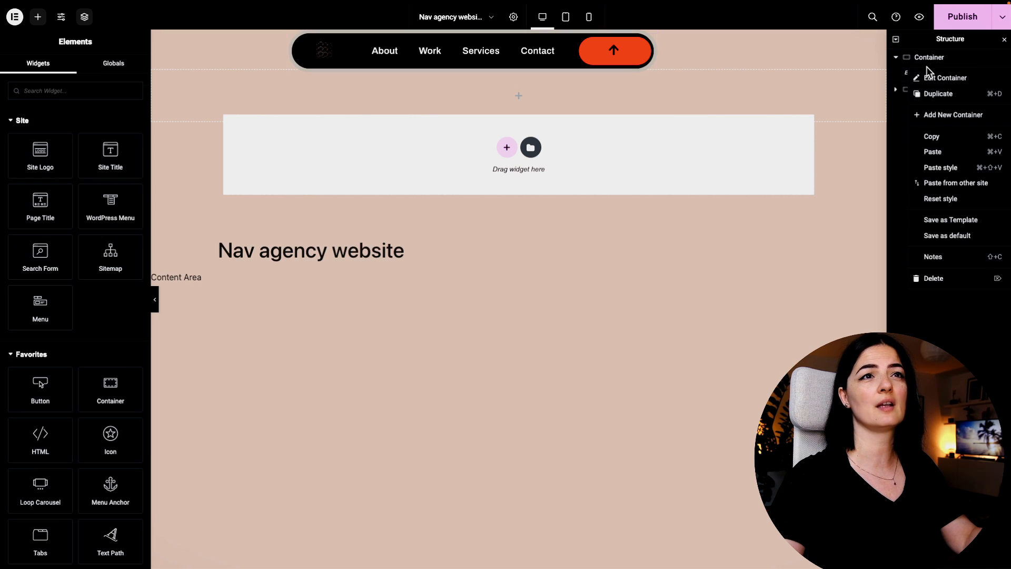
pyautogui.click(933, 152)
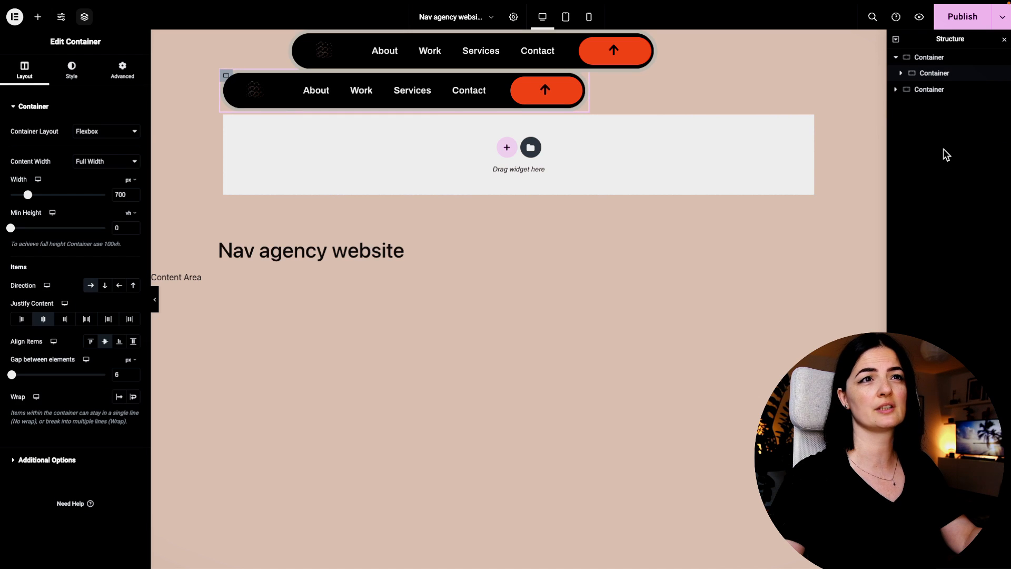
pyautogui.rightClick(925, 90)
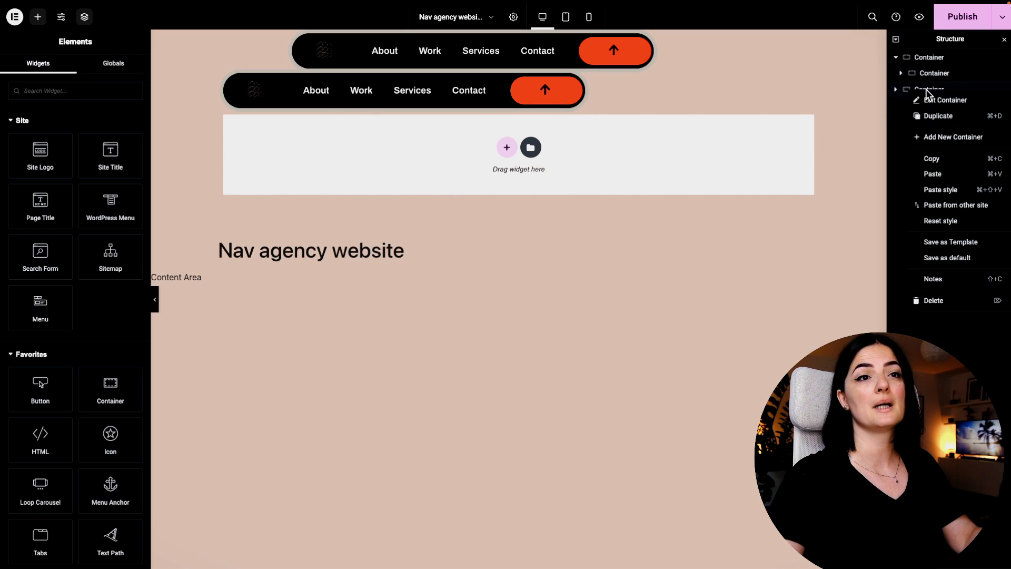
pyautogui.click(922, 295)
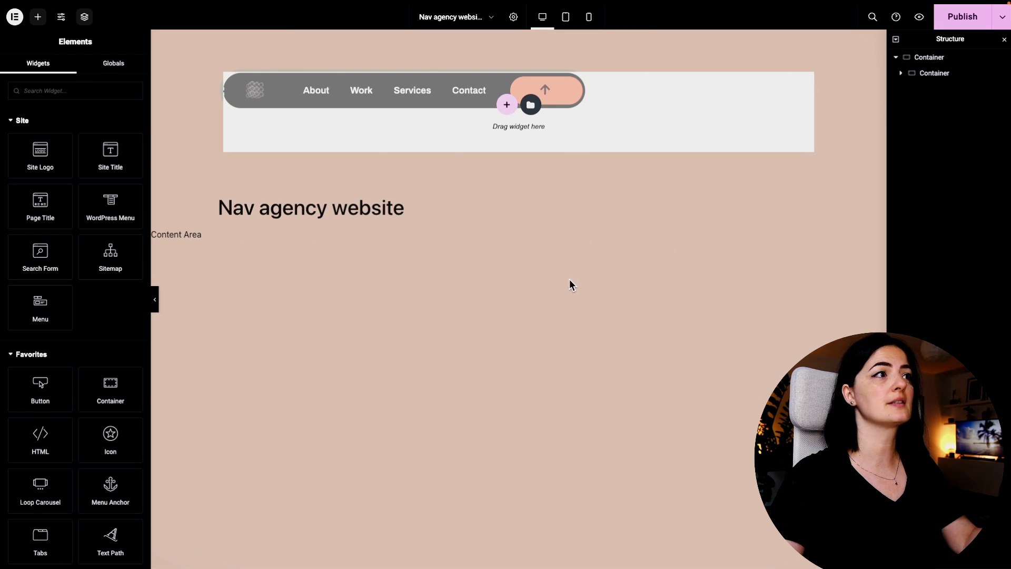
pyautogui.click(154, 308)
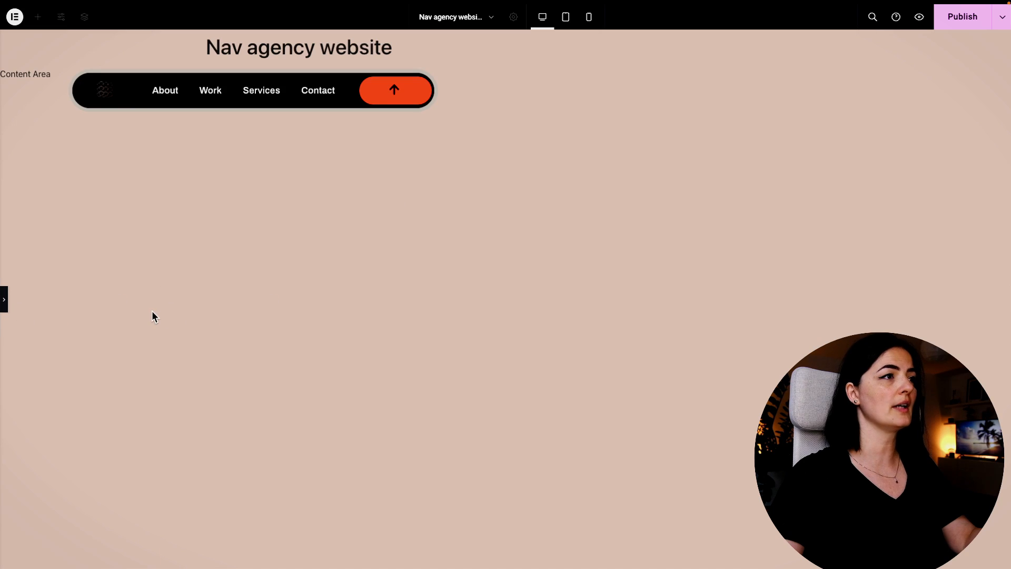
# Set the outer fixed header container's z-index to 9999 and deselect it.
pyautogui.click(4, 299)
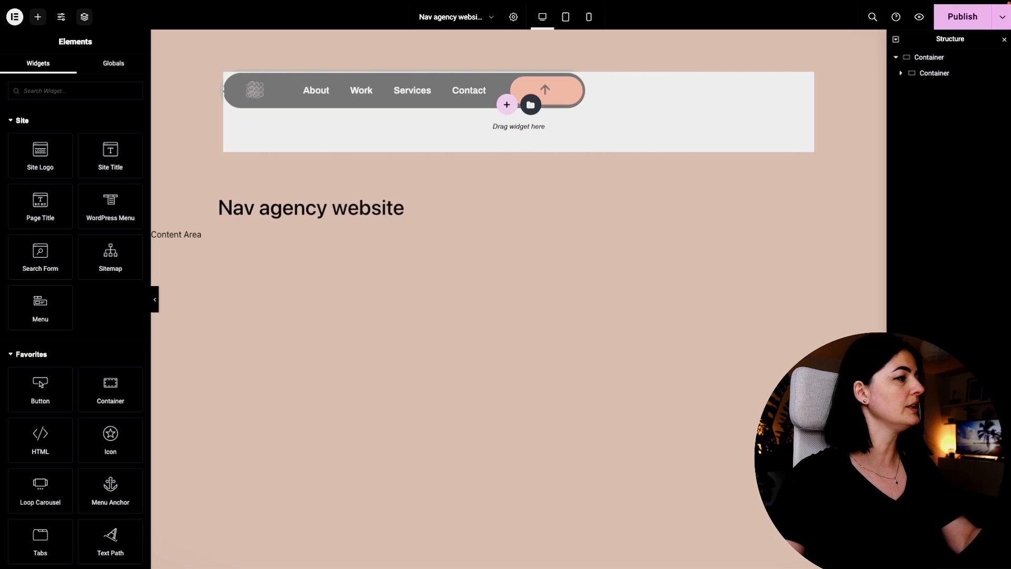
pyautogui.click(911, 72)
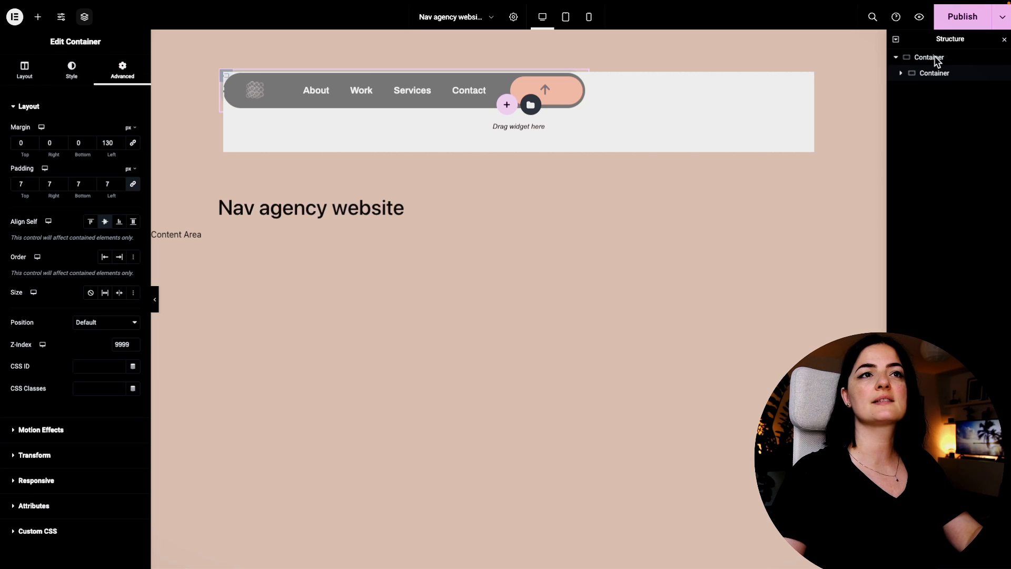
pyautogui.click(931, 58)
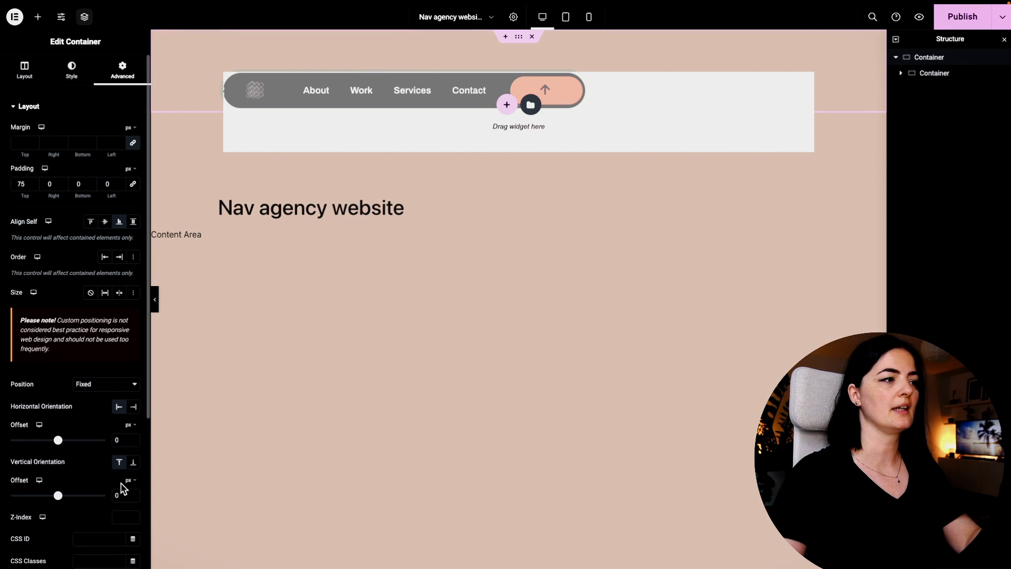
pyautogui.scroll(-2, 135, 526)
pyautogui.click(128, 455)
pyautogui.write('9999')
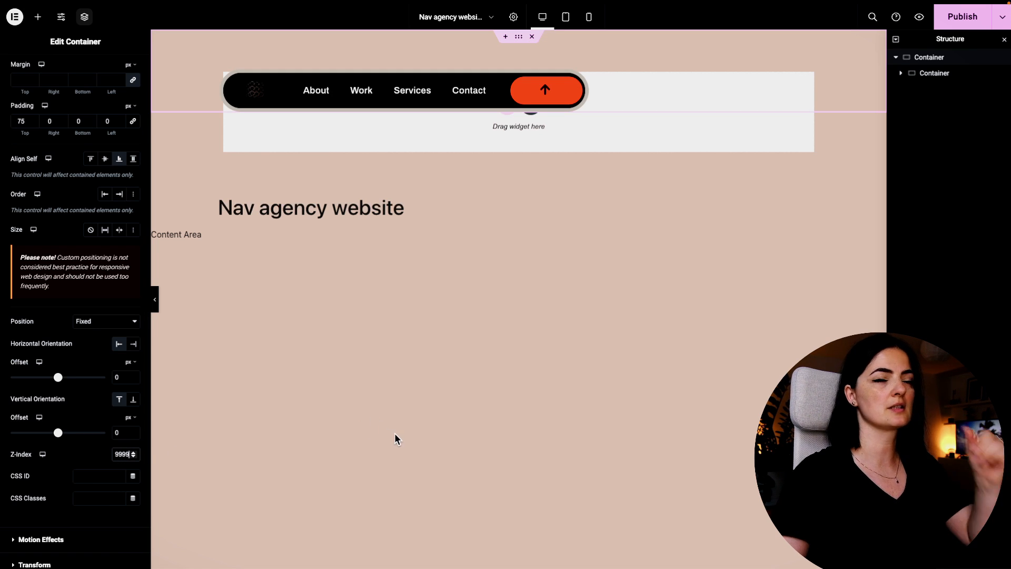
pyautogui.click(497, 376)
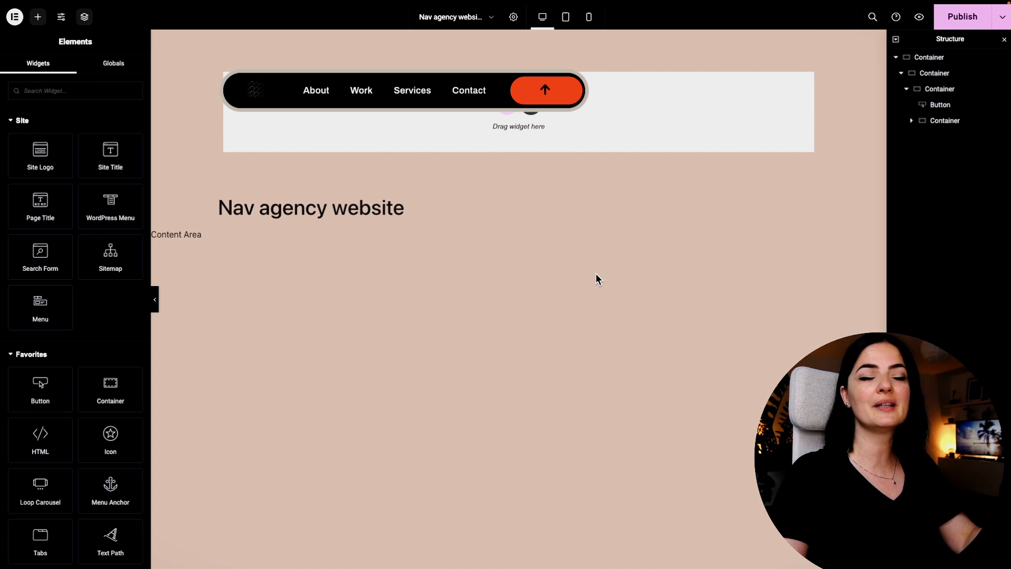
# Review the inner navigation bar container's layout settings and clear its z-index value.
pyautogui.click(952, 78)
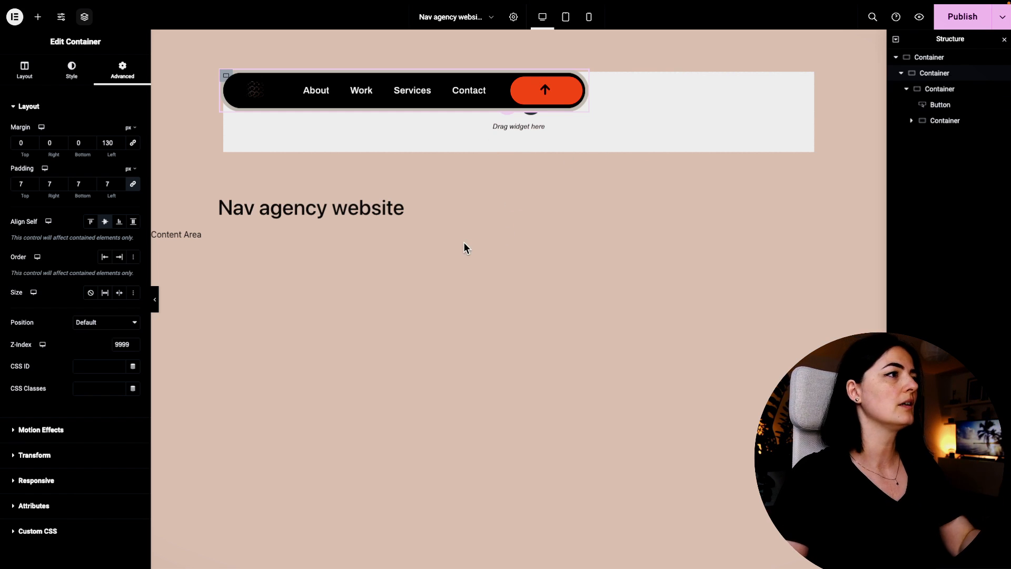
pyautogui.click(24, 69)
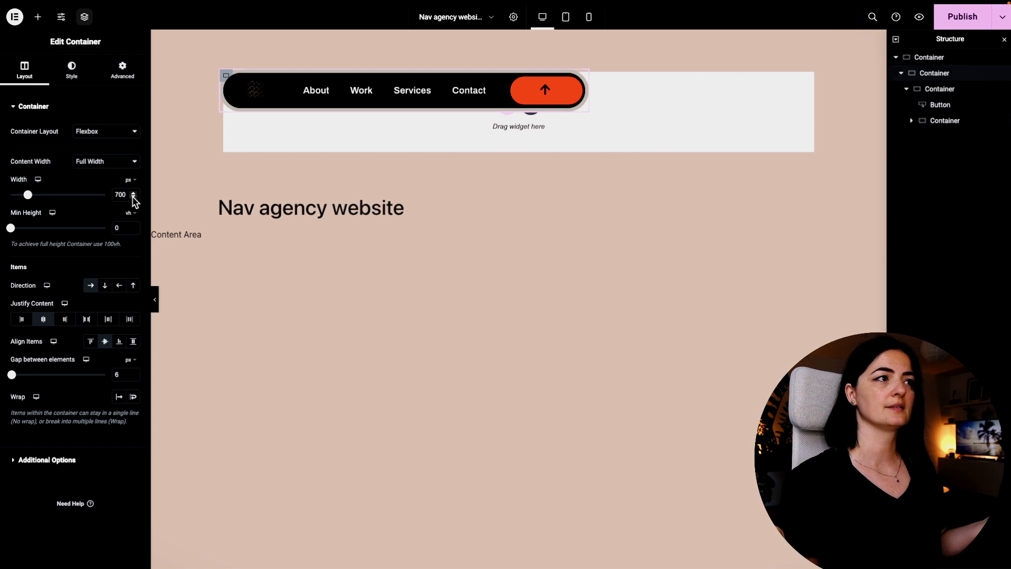
pyautogui.click(238, 64)
pyautogui.click(227, 77)
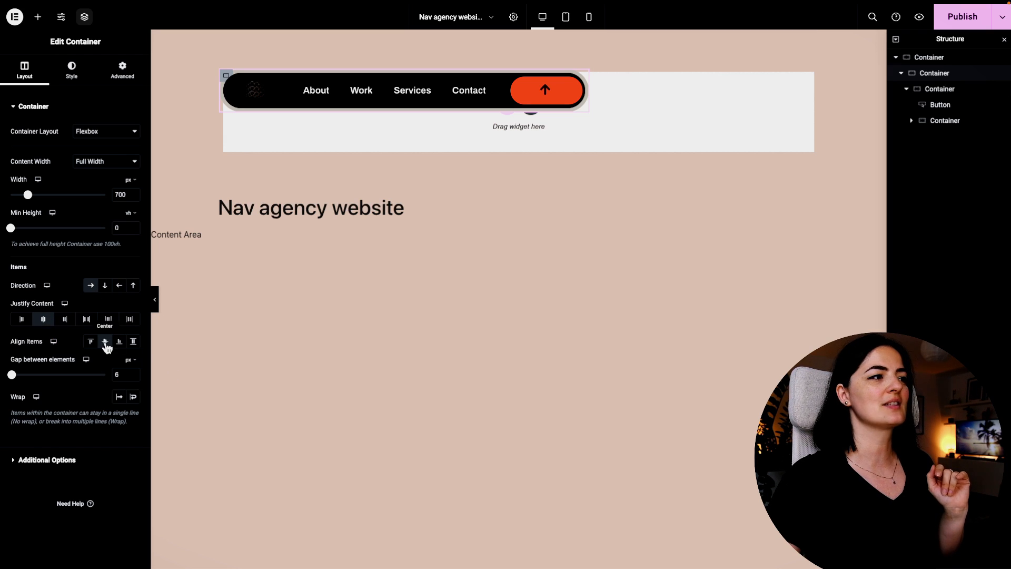
pyautogui.click(122, 68)
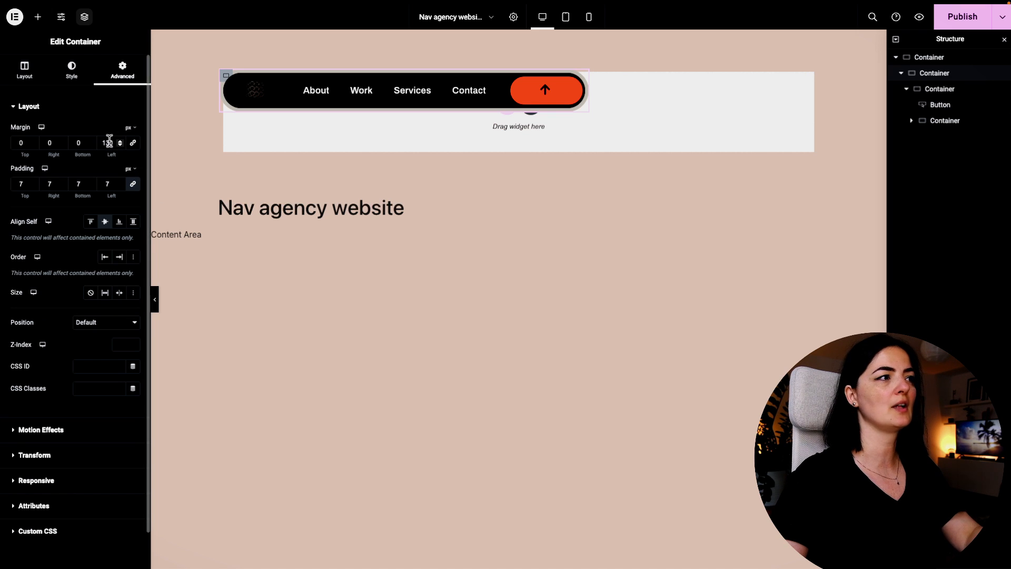
# Preview the navigation bar full width with a 10 px left margin, and return the margin to 130 px.
pyautogui.click(155, 299)
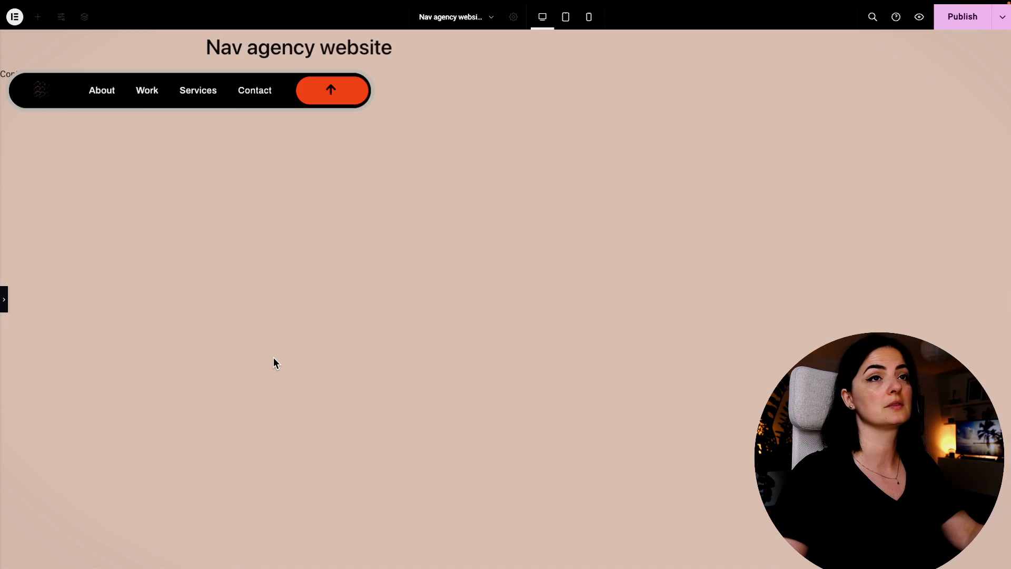
pyautogui.click(6, 301)
pyautogui.click(108, 142)
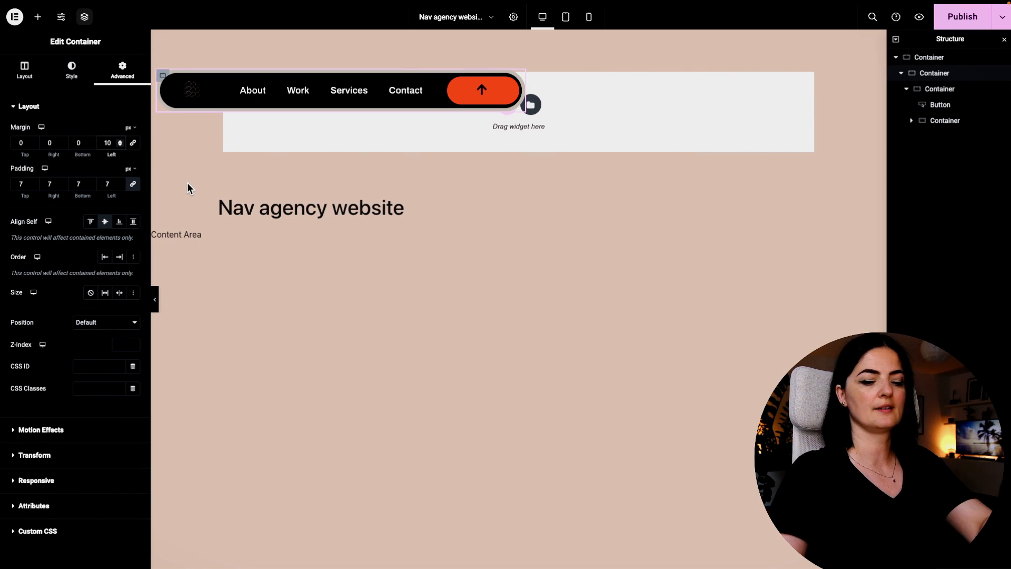
pyautogui.write('3')
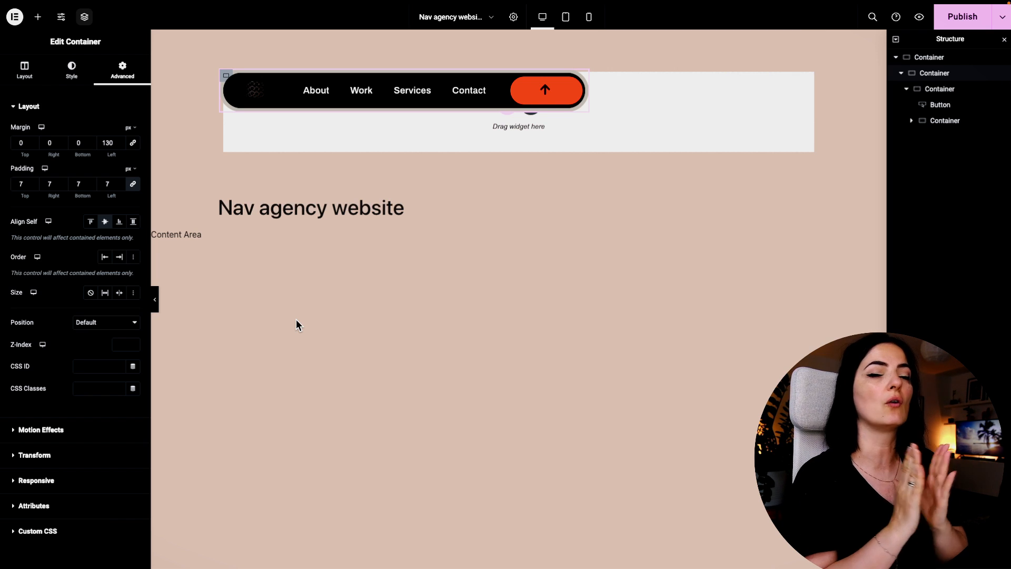
# Examine the navigation bar container's background and border settings and the layout of the container nested inside it.
pyautogui.click(73, 71)
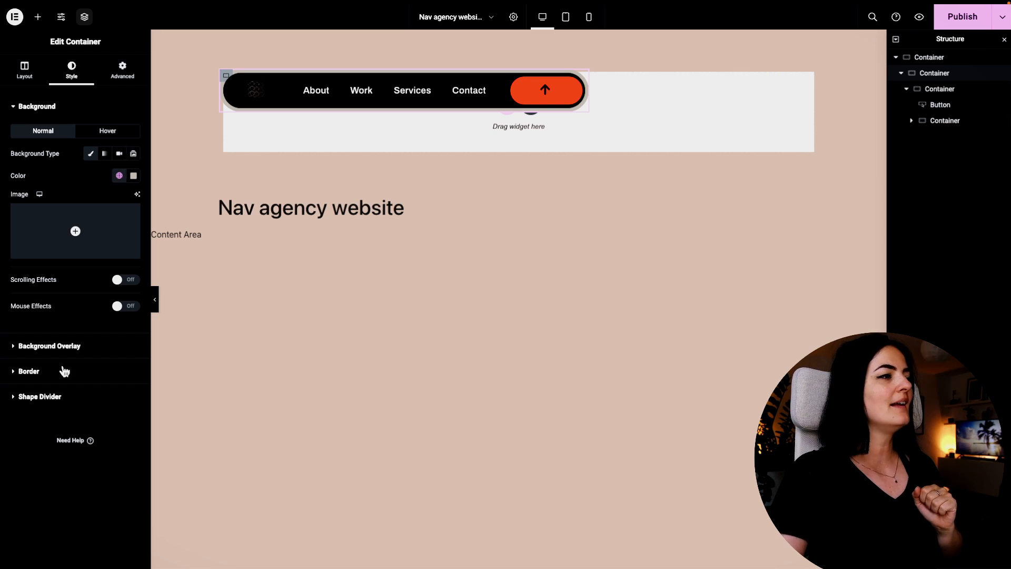
pyautogui.click(63, 372)
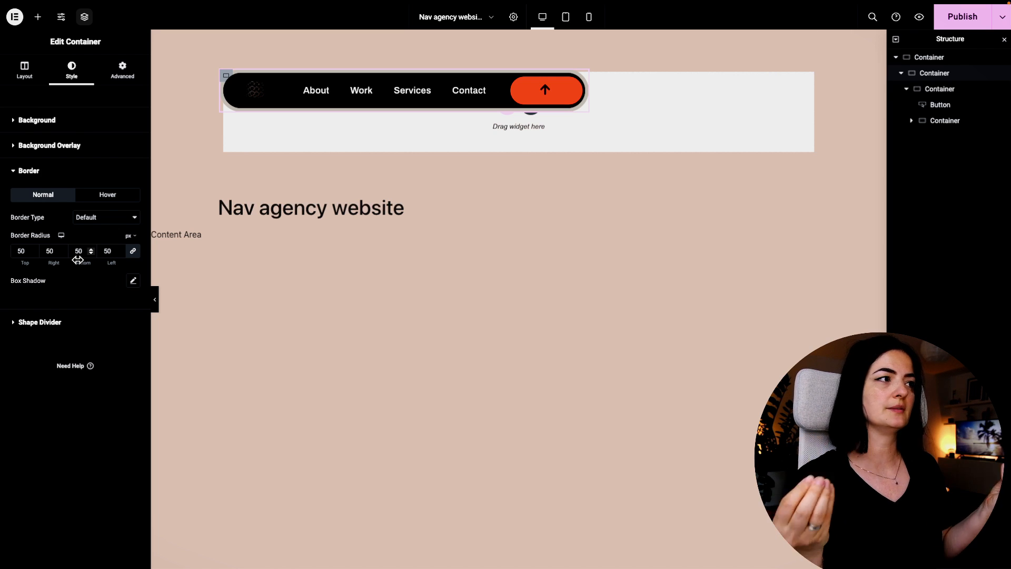
pyautogui.click(962, 92)
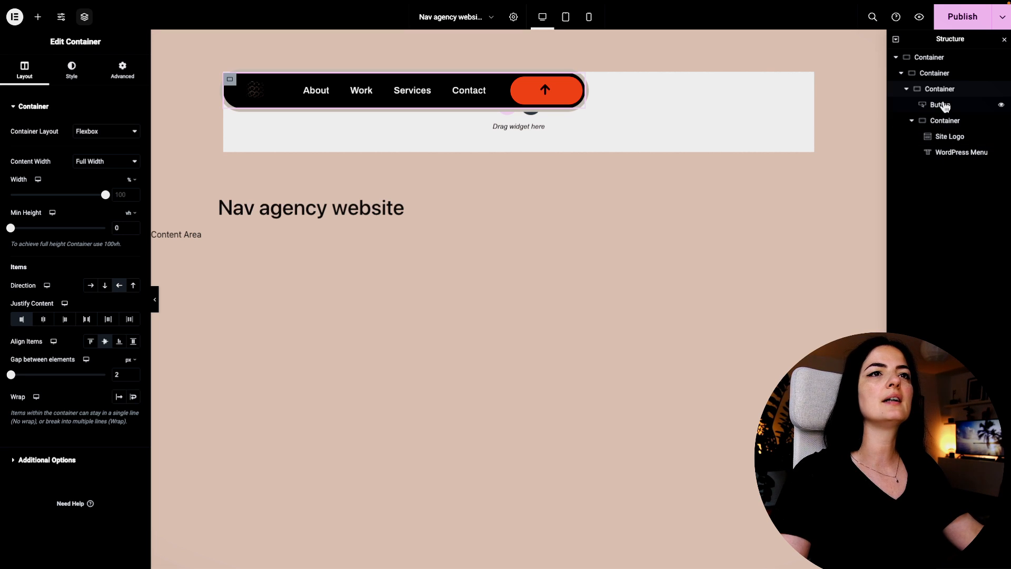
pyautogui.click(255, 90)
# Examine the WordPress Menu widget's pointer options, hover colors and mobile dropdown breakpoint choices.
pyautogui.click(412, 95)
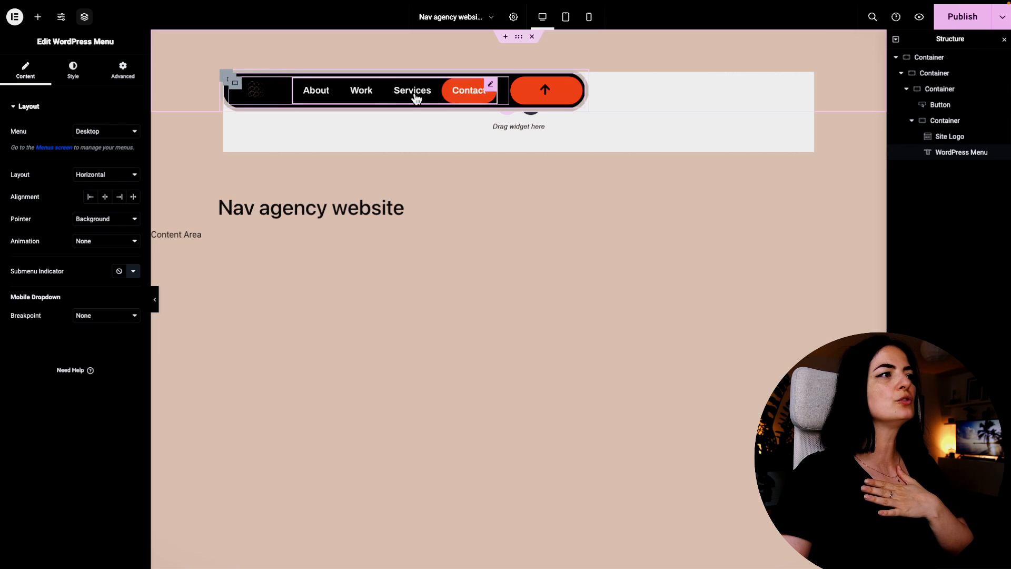
pyautogui.click(82, 71)
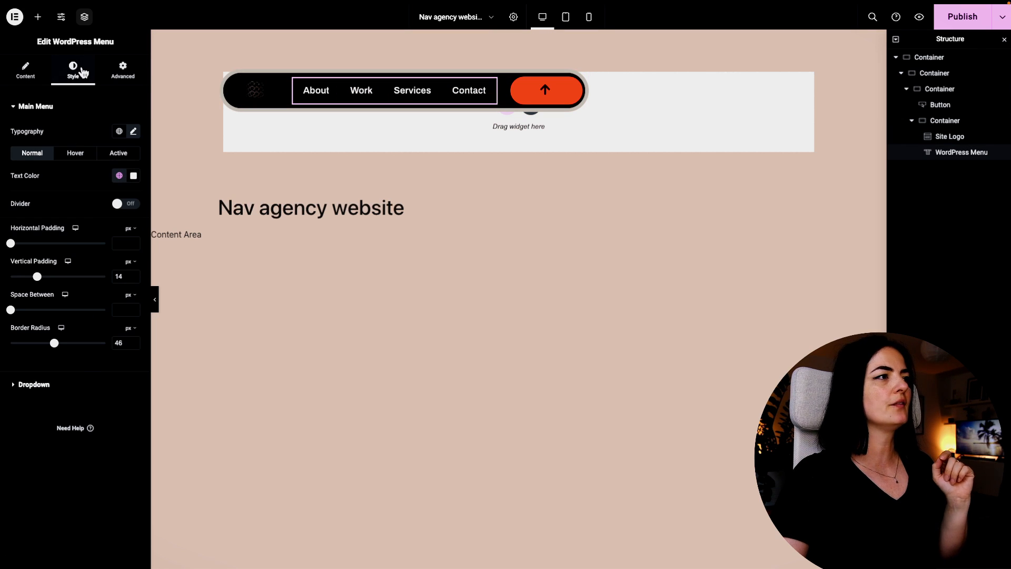
pyautogui.click(25, 68)
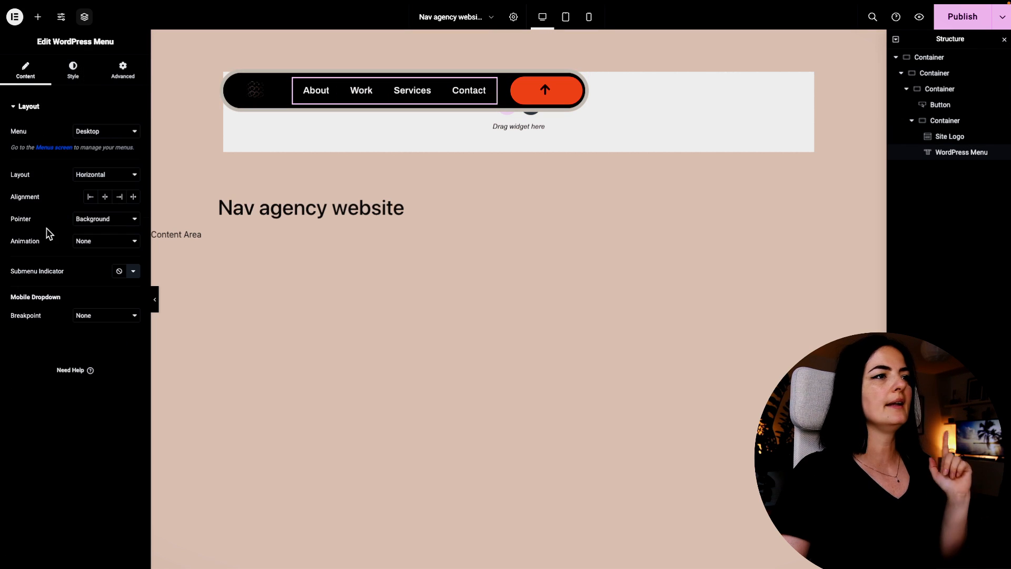
pyautogui.click(86, 220)
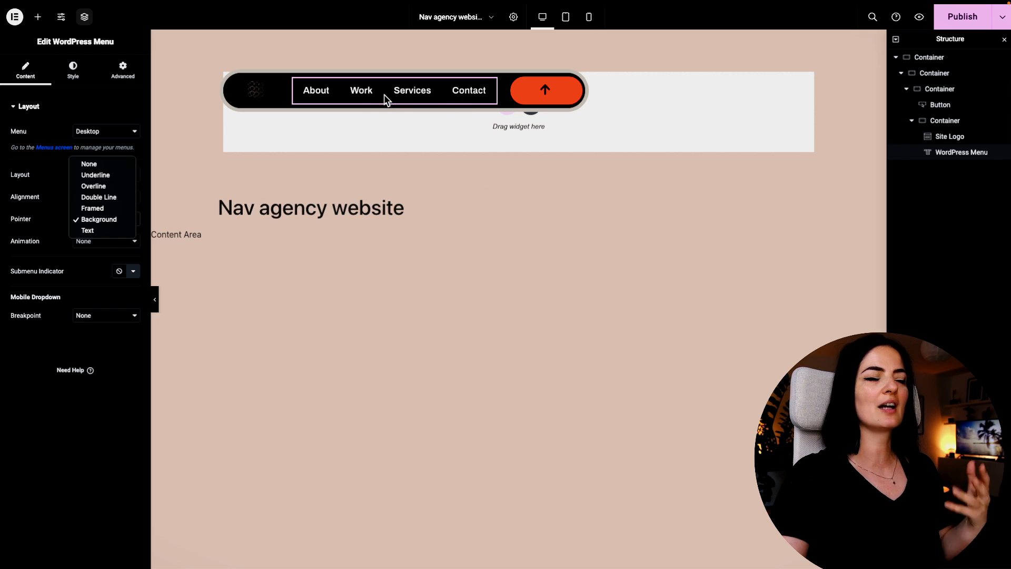
pyautogui.click(72, 68)
pyautogui.click(70, 68)
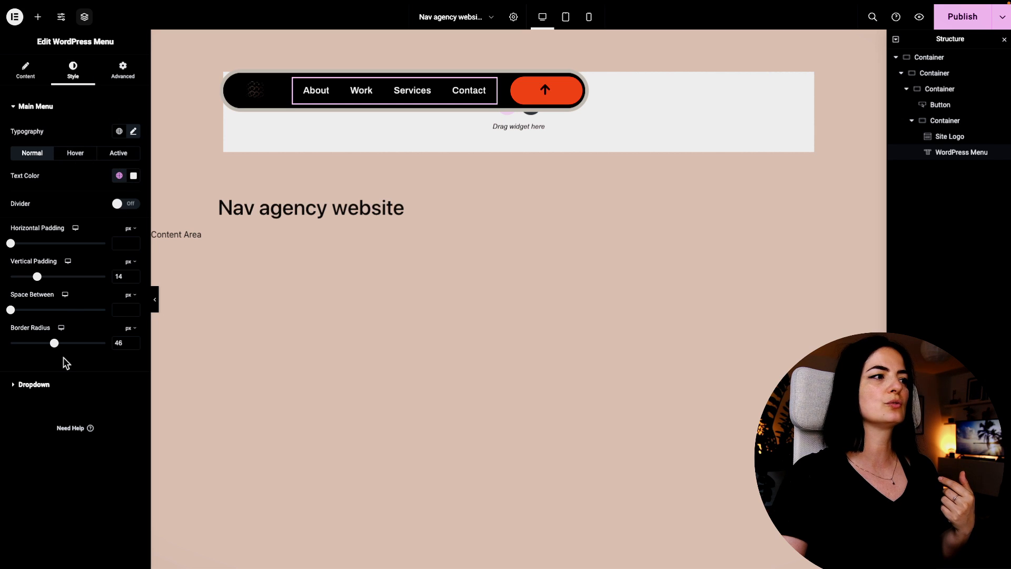
pyautogui.click(75, 153)
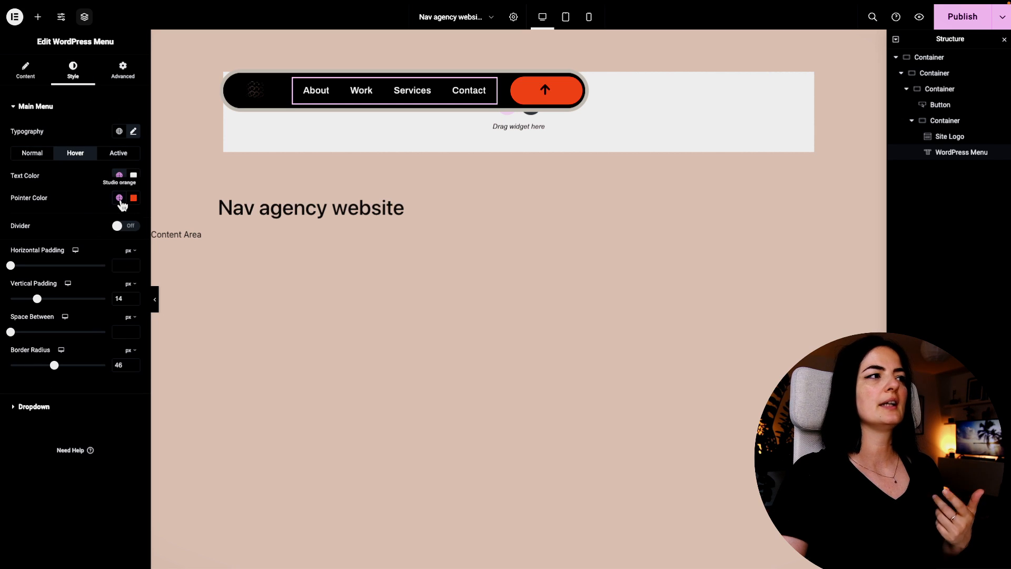
pyautogui.click(25, 69)
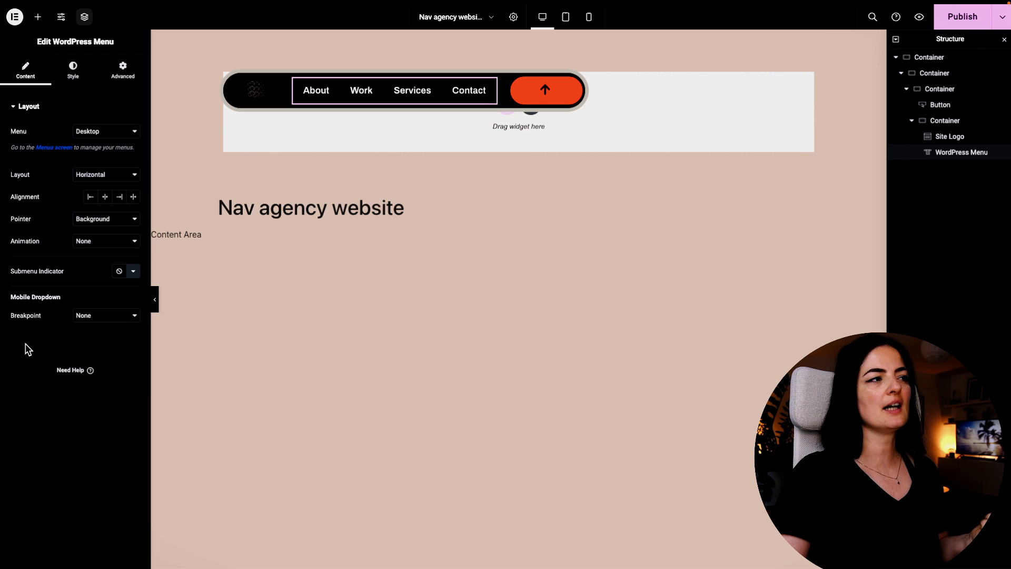
pyautogui.click(130, 316)
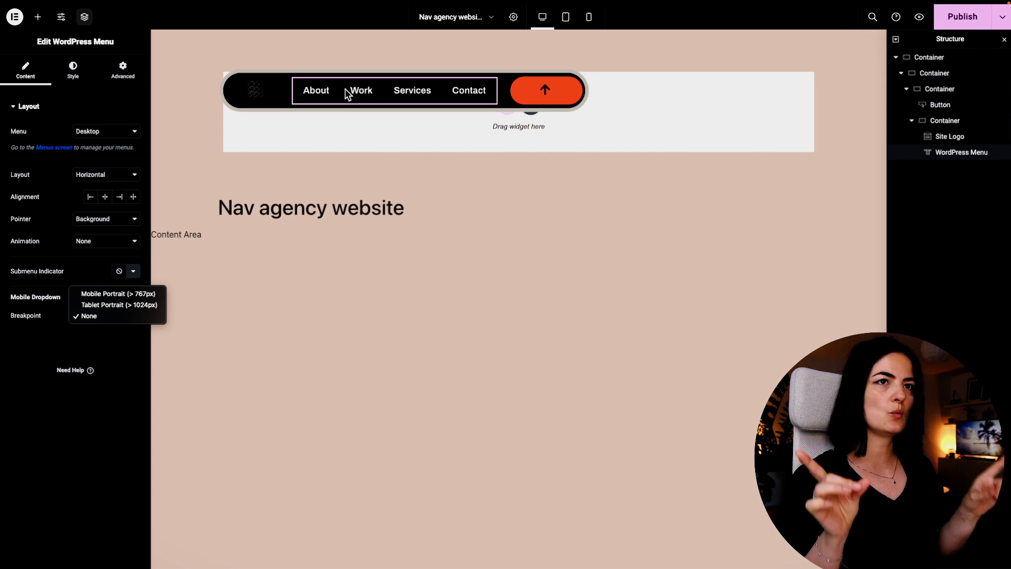
# Examine the arrow button's link, icon choice, and normal and hover style settings.
pyautogui.click(574, 87)
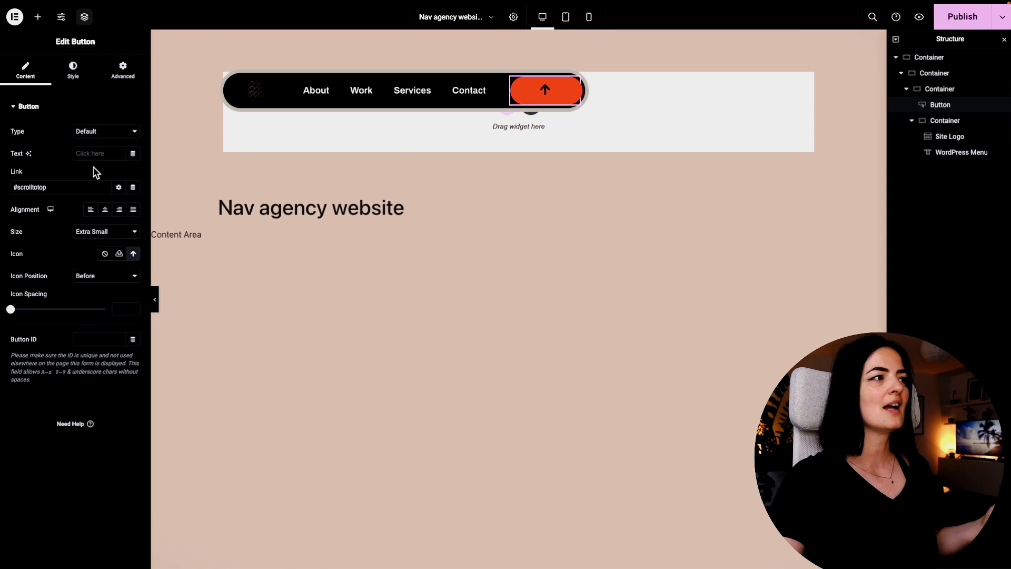
pyautogui.click(135, 255)
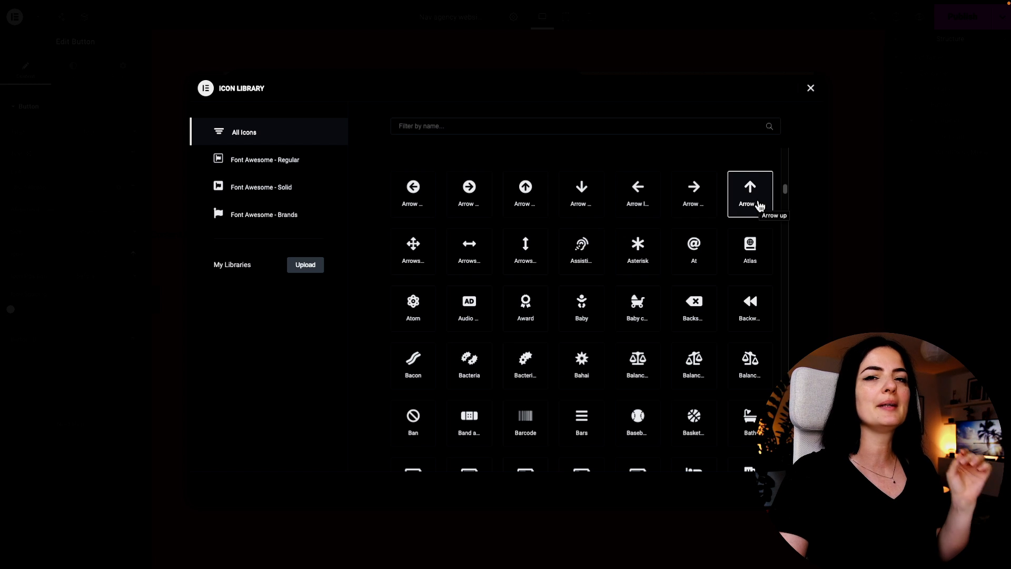
pyautogui.click(811, 89)
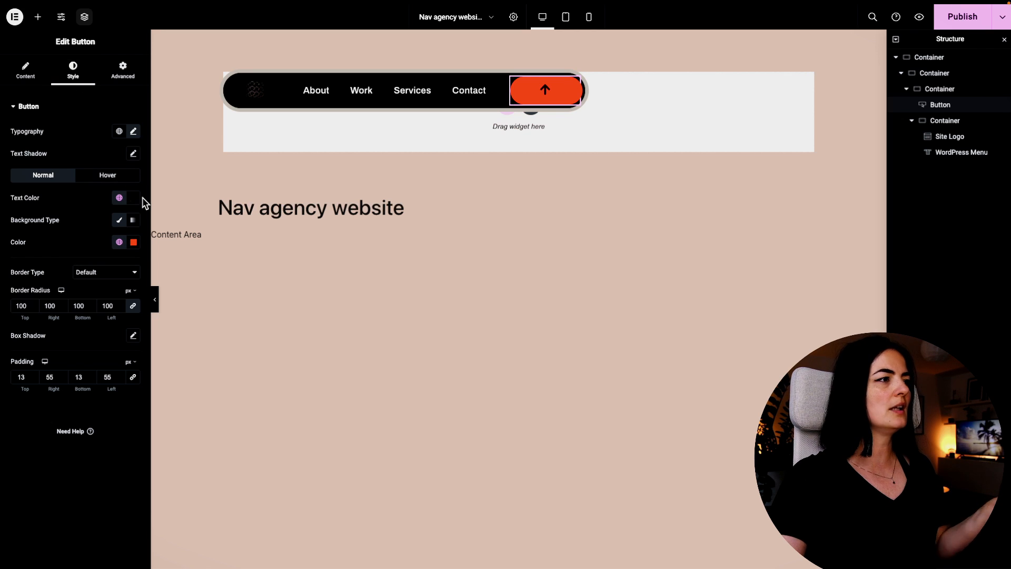
pyautogui.click(108, 175)
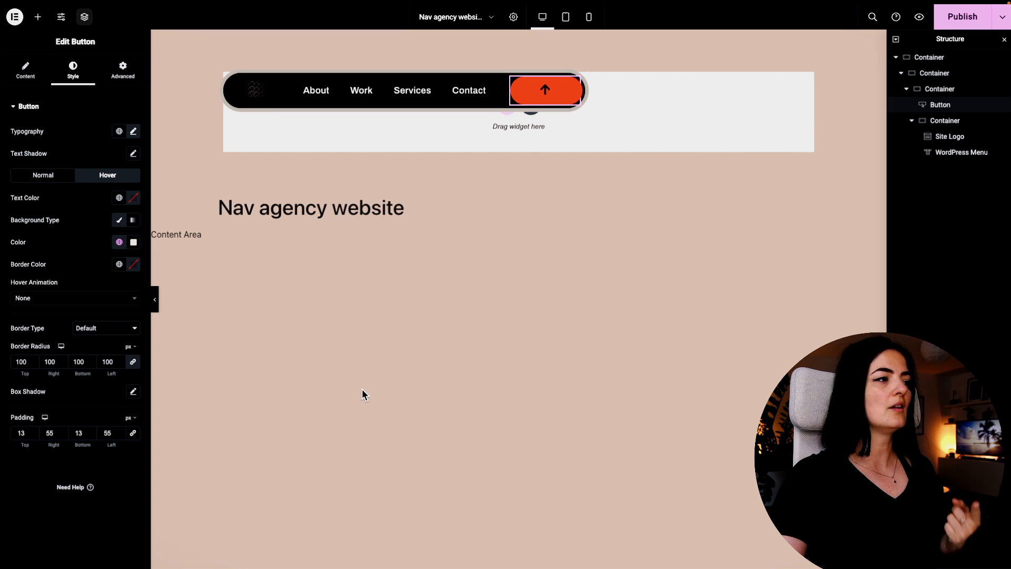
pyautogui.click(551, 280)
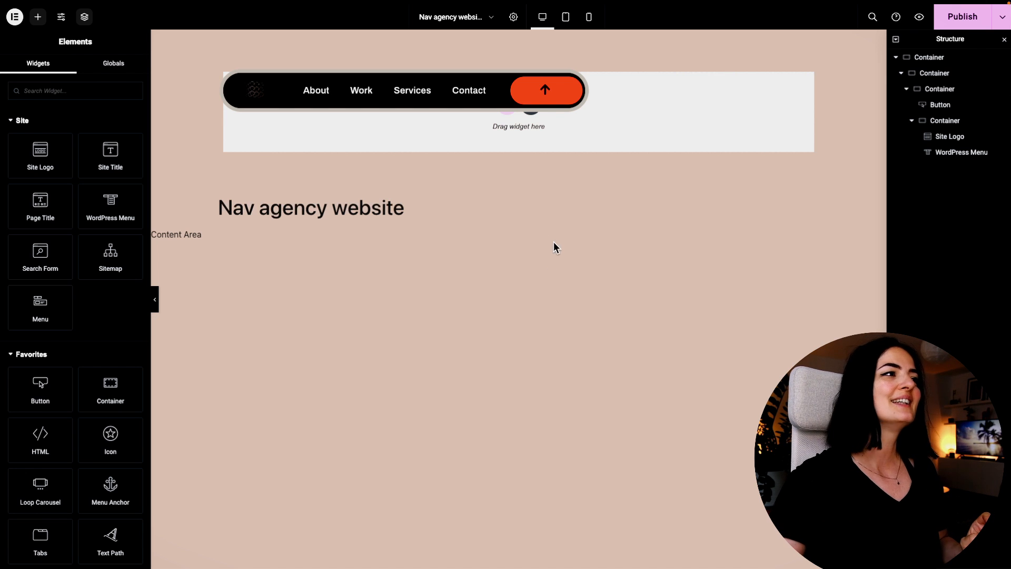
pyautogui.click(553, 98)
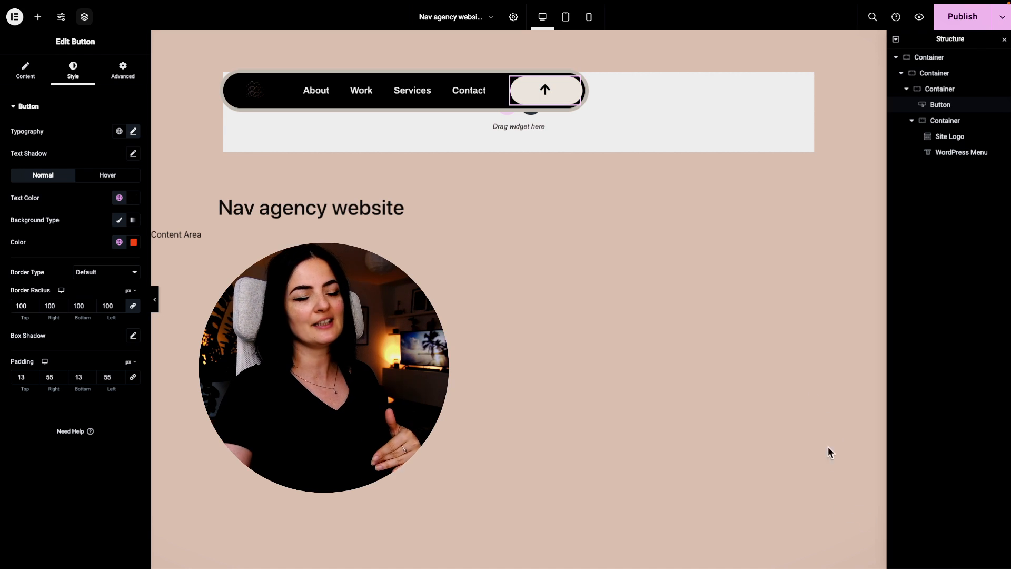
pyautogui.click(857, 548)
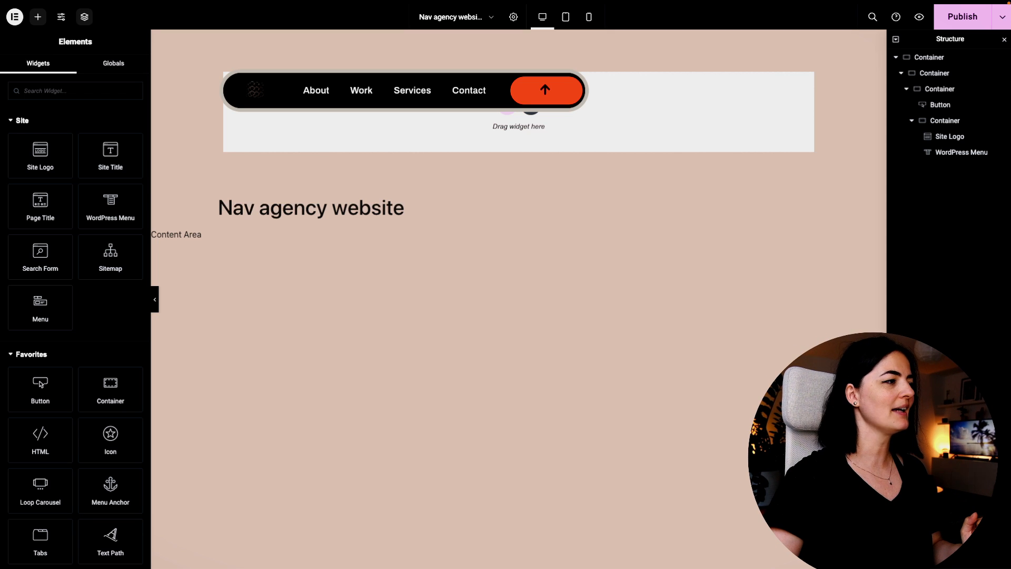
pyautogui.click(576, 87)
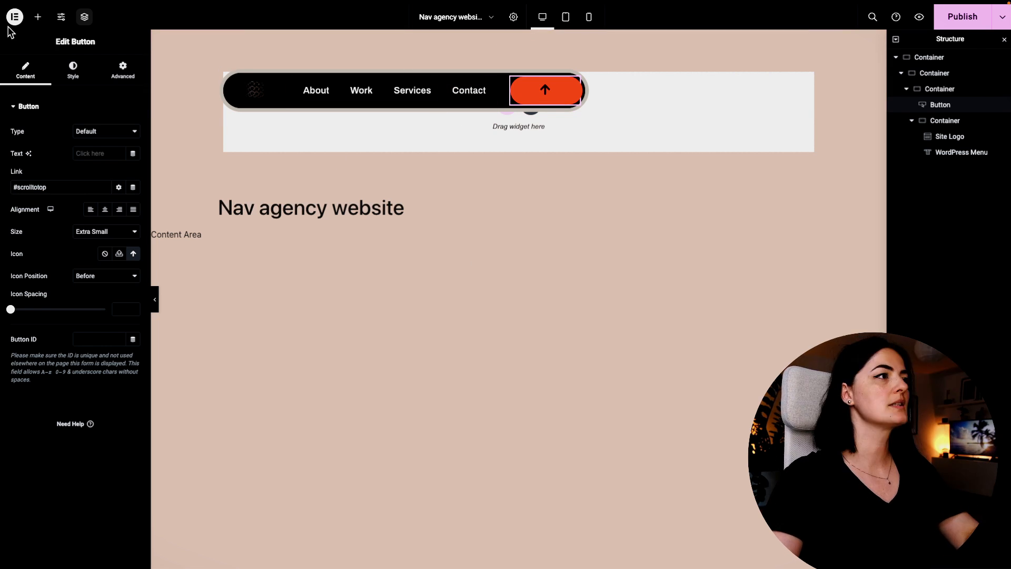
# Add an Icon widget to the outermost header container, beside the nested navigation bar container.
pyautogui.click(38, 18)
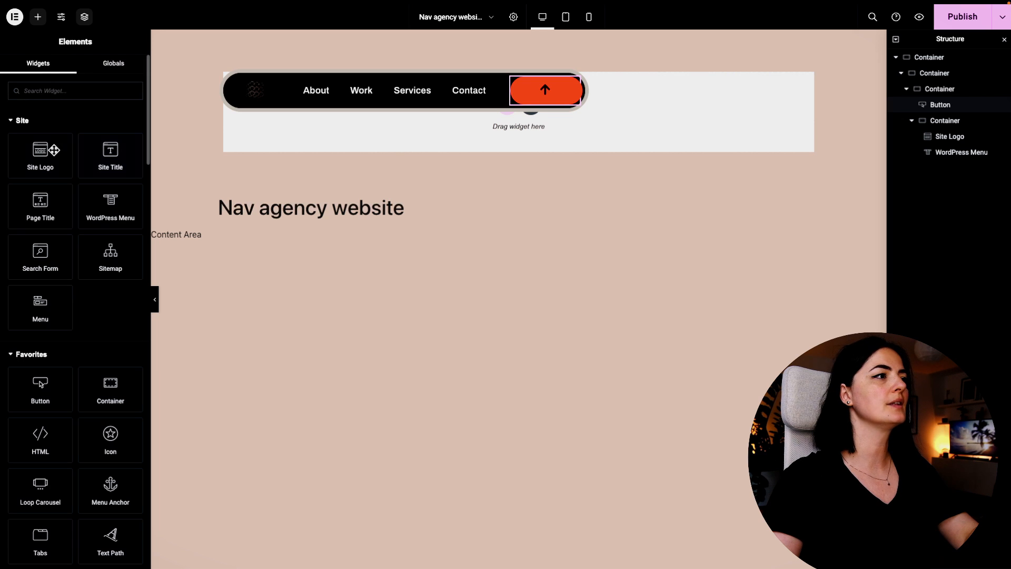
pyautogui.moveTo(110, 440); pyautogui.dragTo(621, 99)
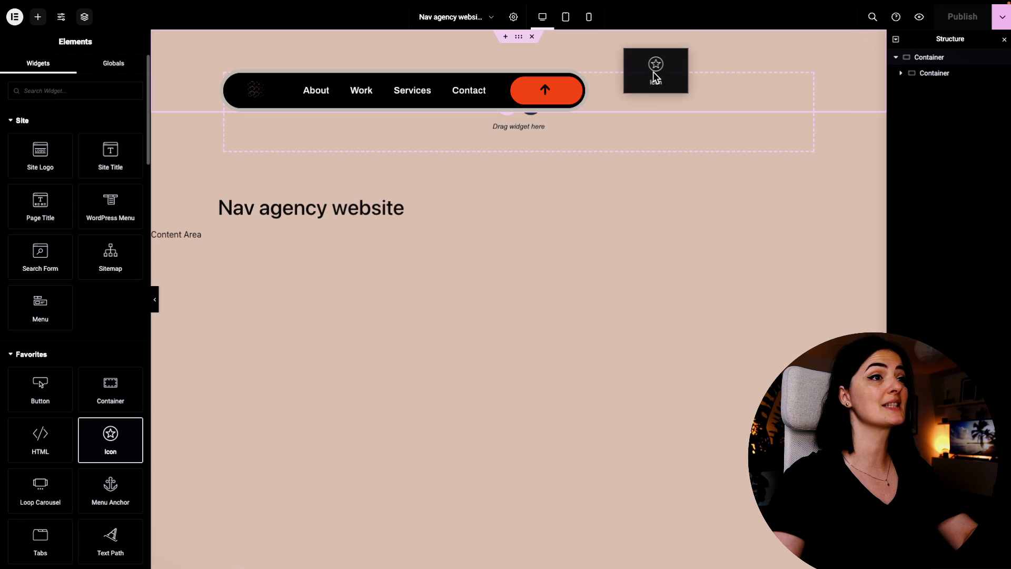
pyautogui.moveTo(655, 77); pyautogui.dragTo(300, 251)
pyautogui.click(107, 441)
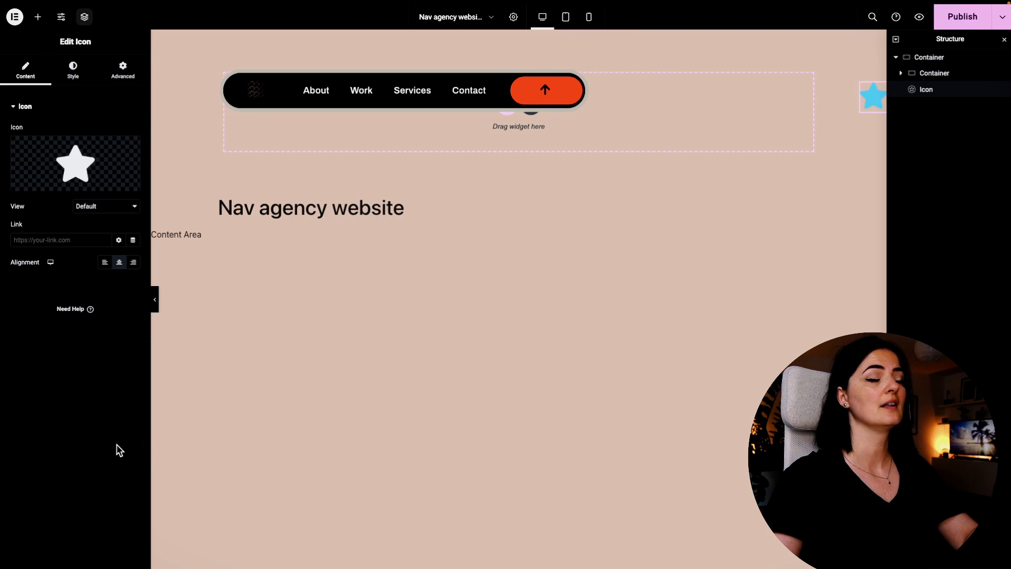
# Replace the widget's default star with the nine-dot grid SVG from the media library.
pyautogui.click(71, 167)
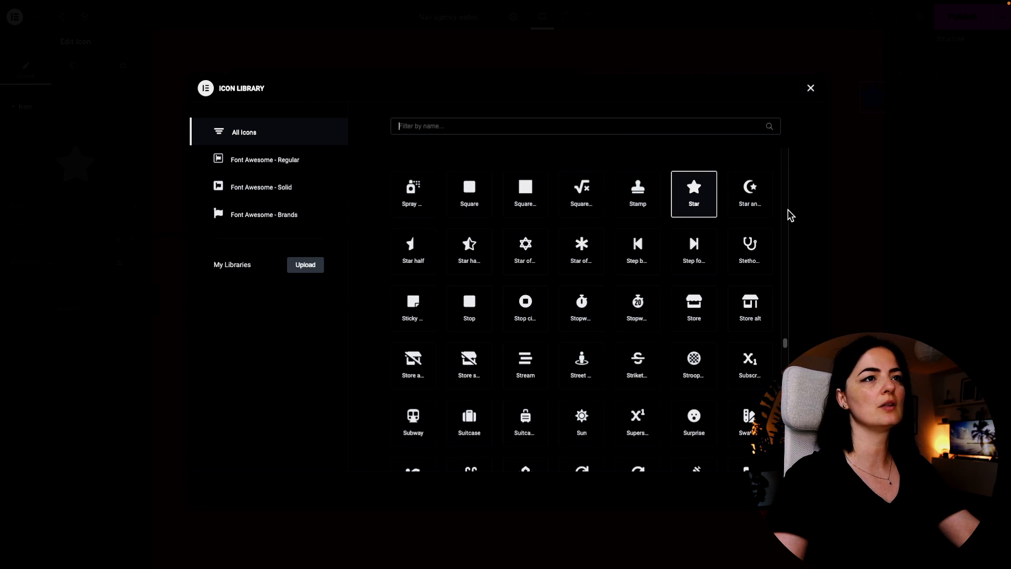
pyautogui.click(811, 88)
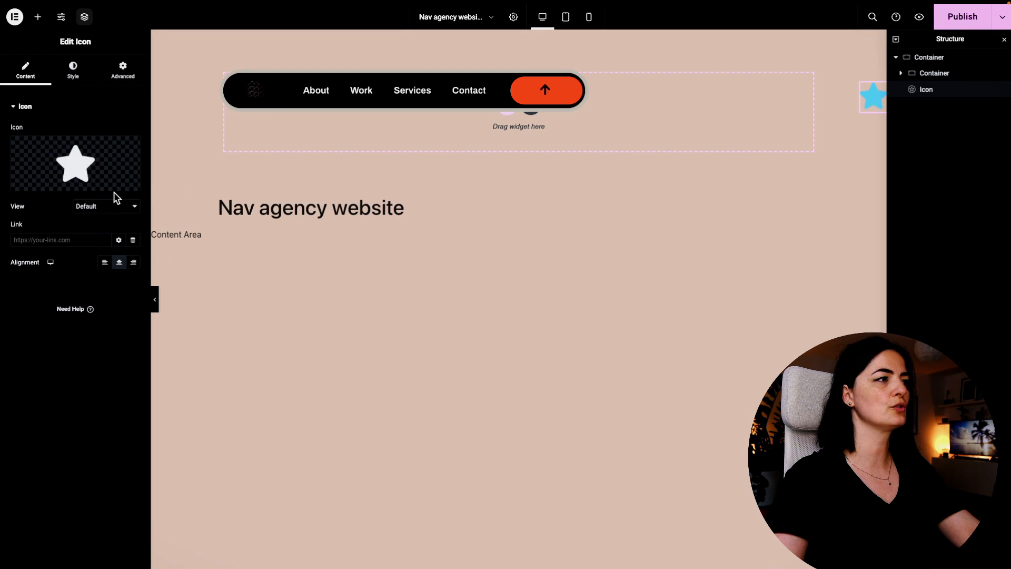
pyautogui.click(118, 182)
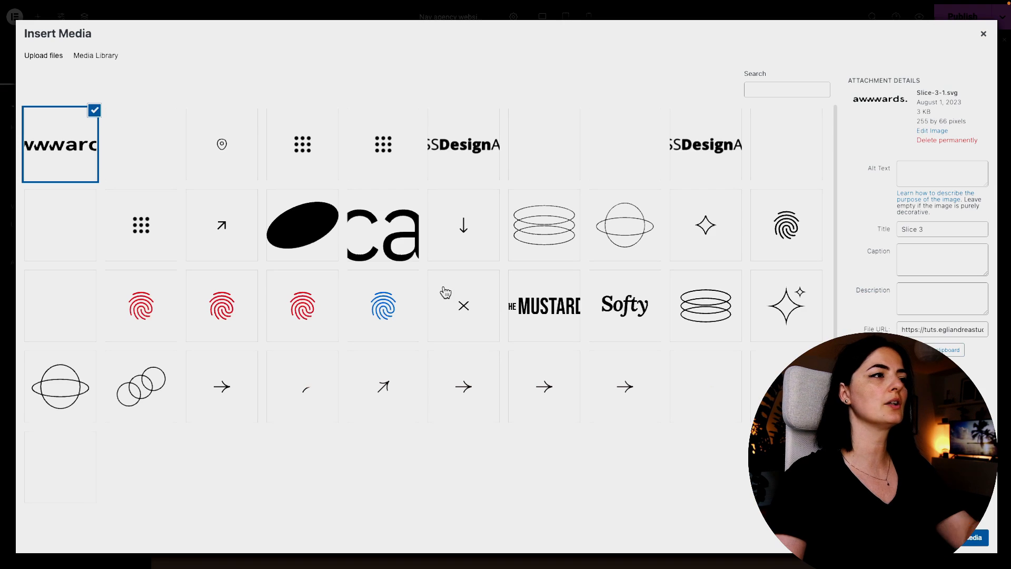
pyautogui.click(305, 157)
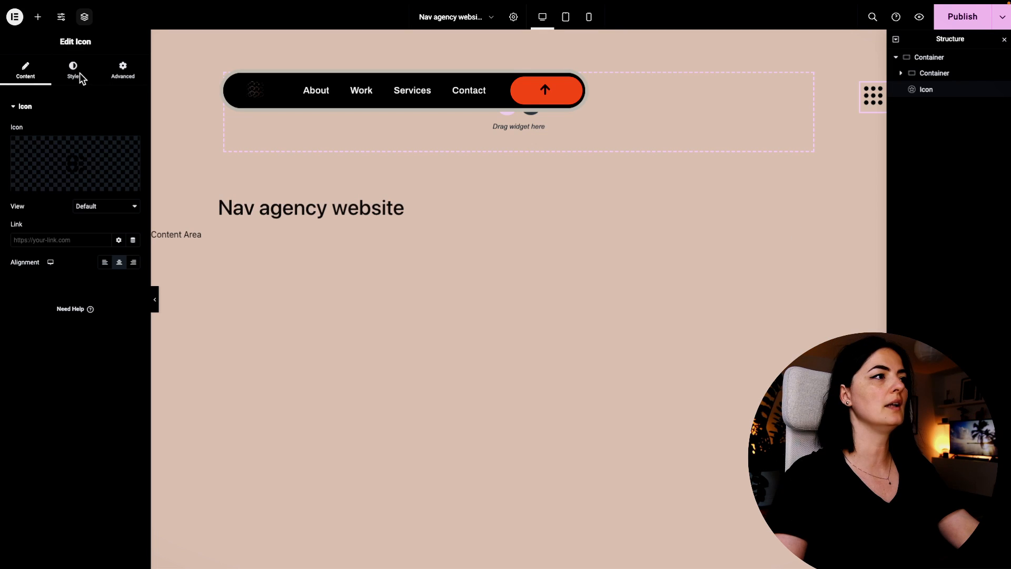
# Set the grid icon's size to 33 px and preview the header at full width.
pyautogui.click(74, 70)
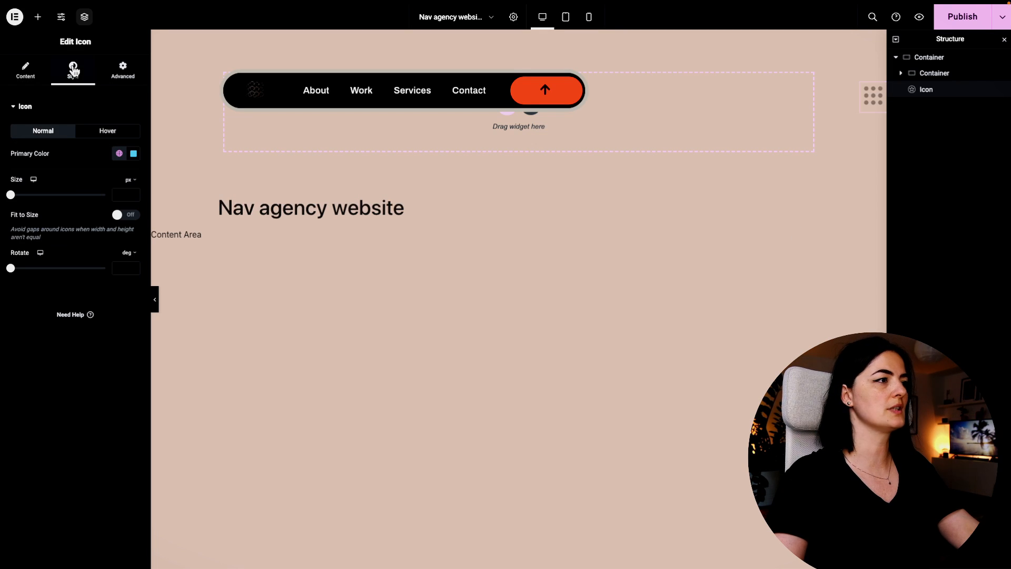
pyautogui.click(119, 194)
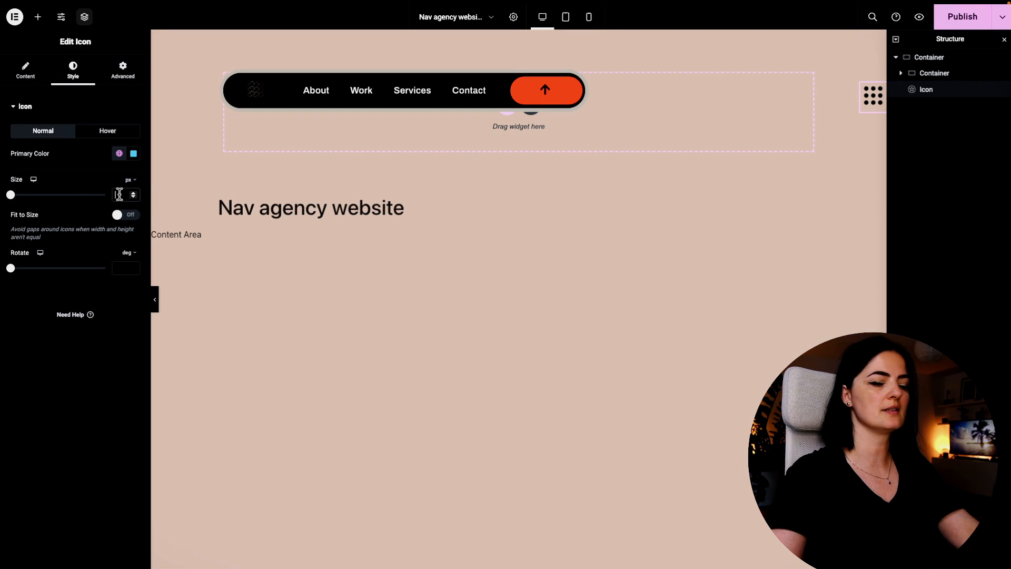
pyautogui.write('33')
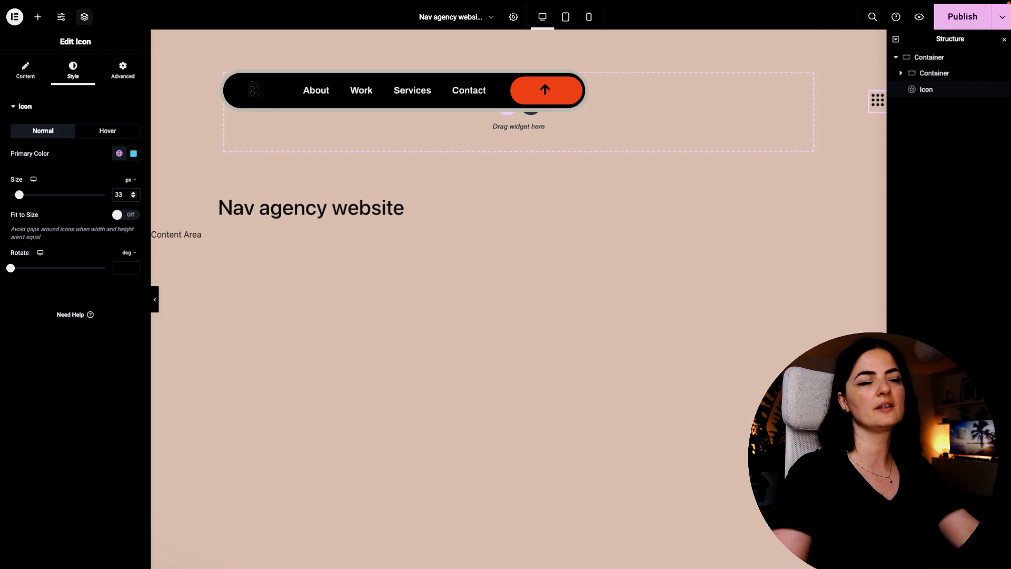
pyautogui.click(155, 299)
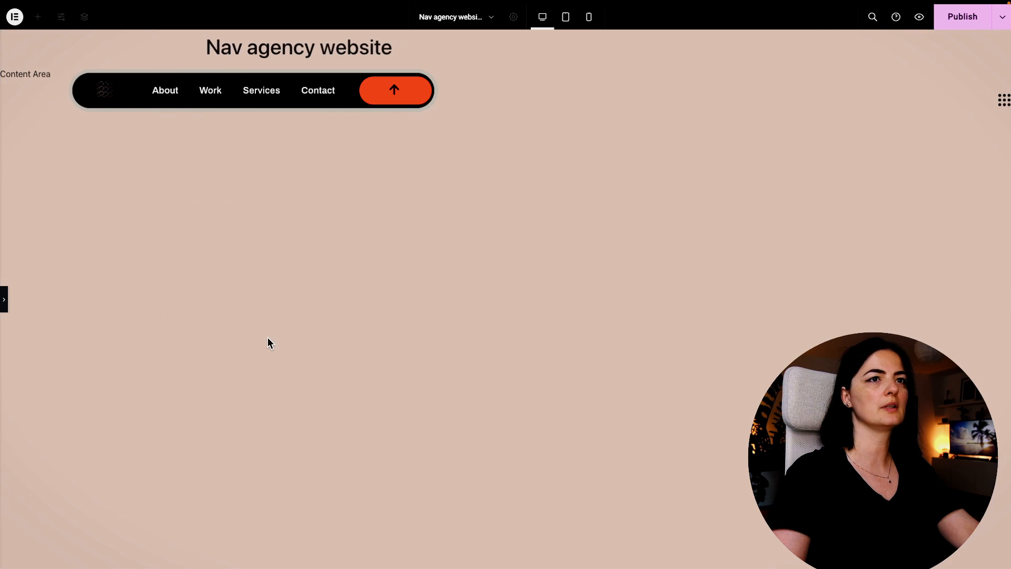
pyautogui.click(4, 299)
# Give the grid icon a 50 px right margin and check its position at full width.
pyautogui.click(132, 73)
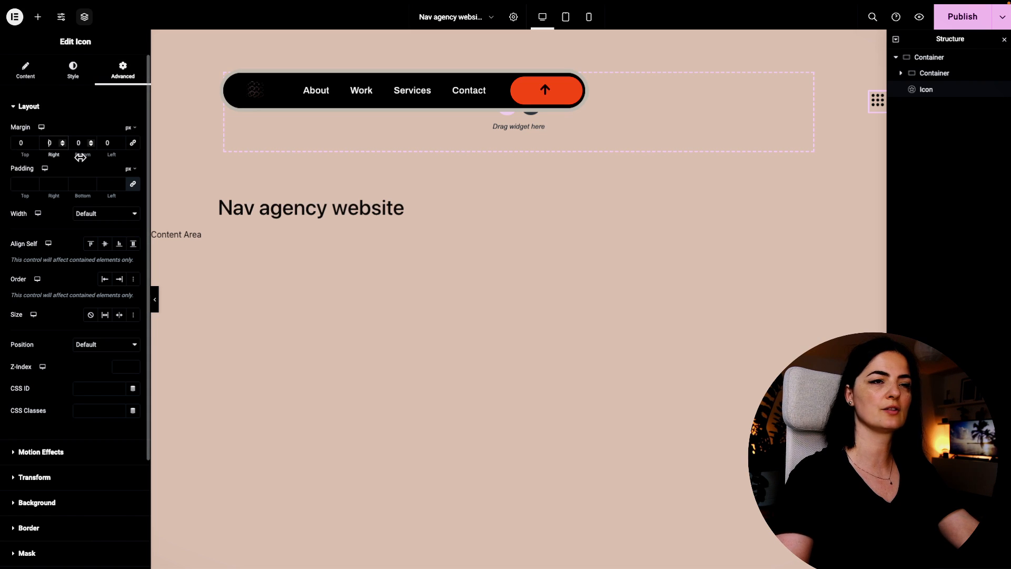
pyautogui.write('5')
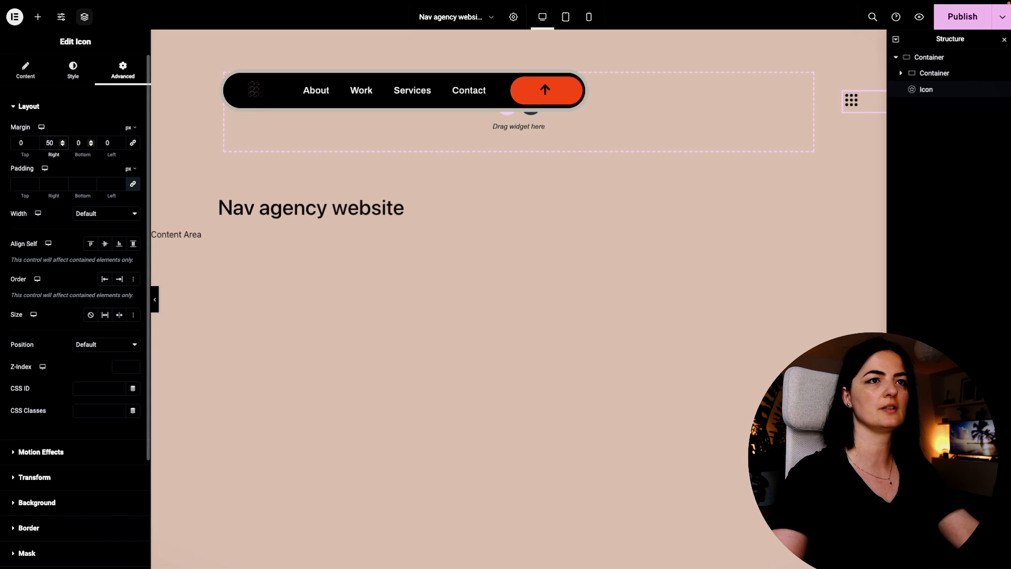
pyautogui.click(156, 294)
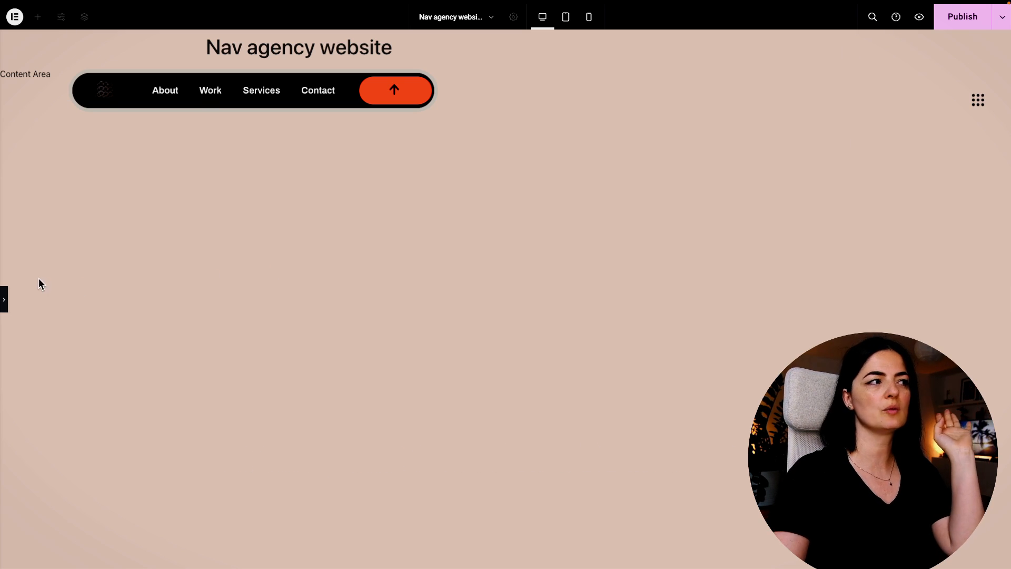
pyautogui.click(8, 299)
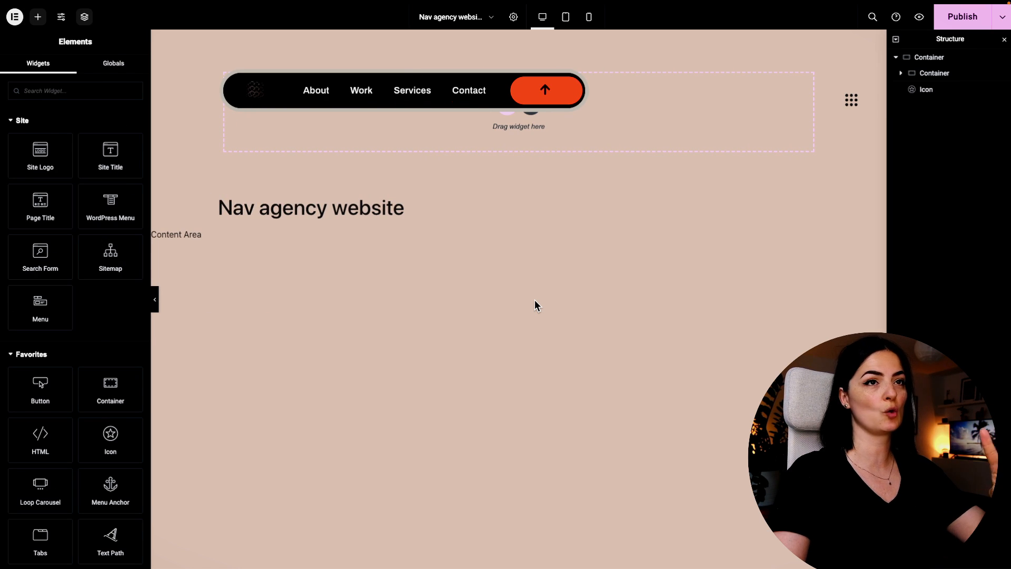
# Link the grid icon to the dynamic Popup action.
pyautogui.click(921, 91)
pyautogui.click(25, 69)
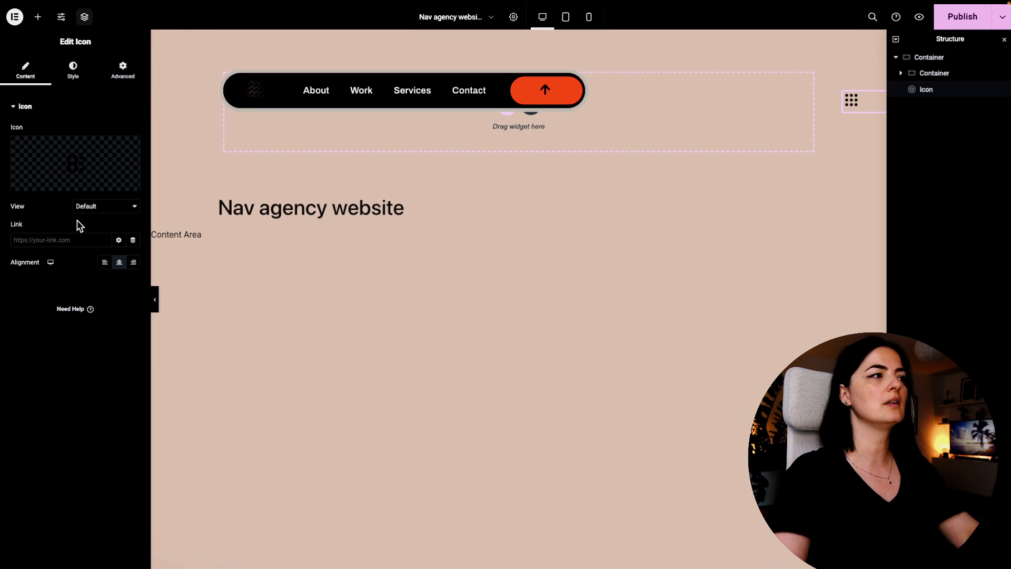
pyautogui.click(134, 241)
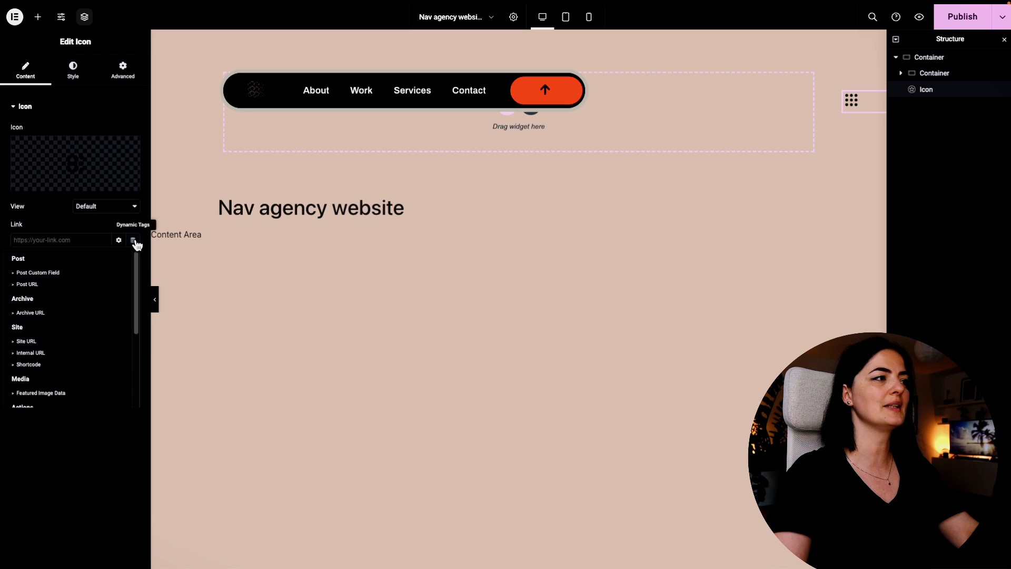
pyautogui.scroll(-3, 61, 305)
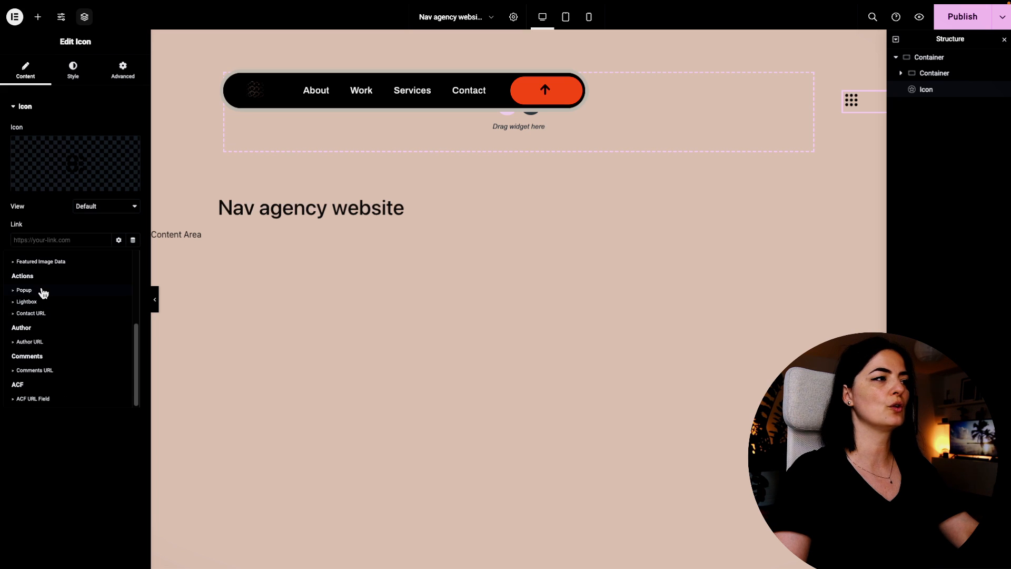
pyautogui.click(44, 292)
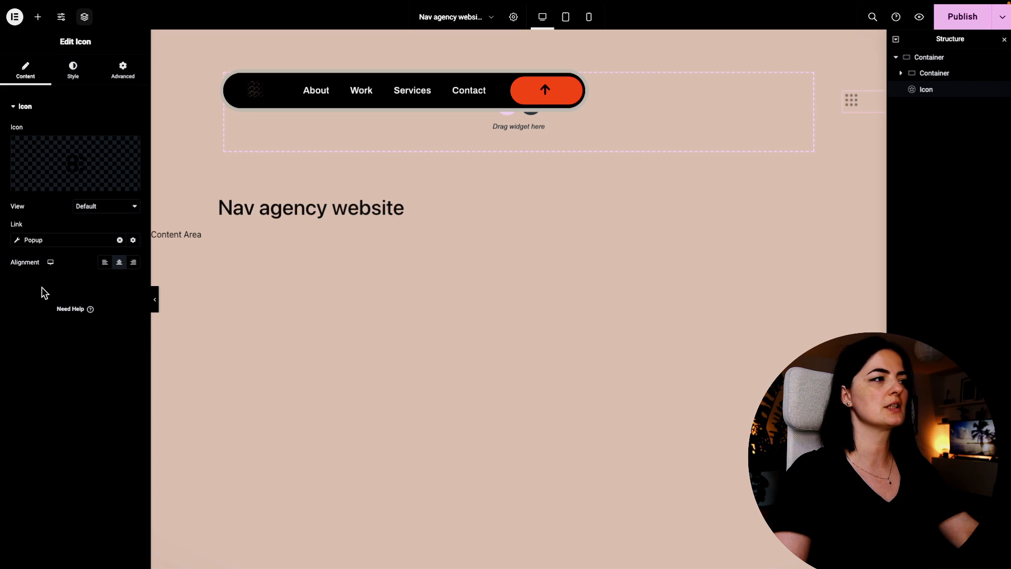
# Configure the icon's popup link to Toggle Popup with the Agency social media links template.
pyautogui.click(18, 242)
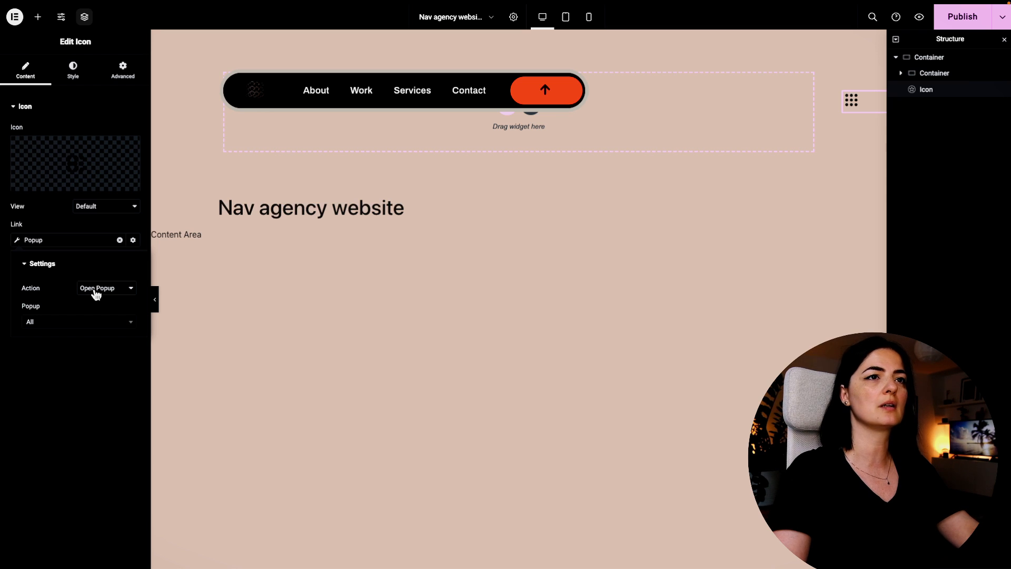
pyautogui.click(96, 294)
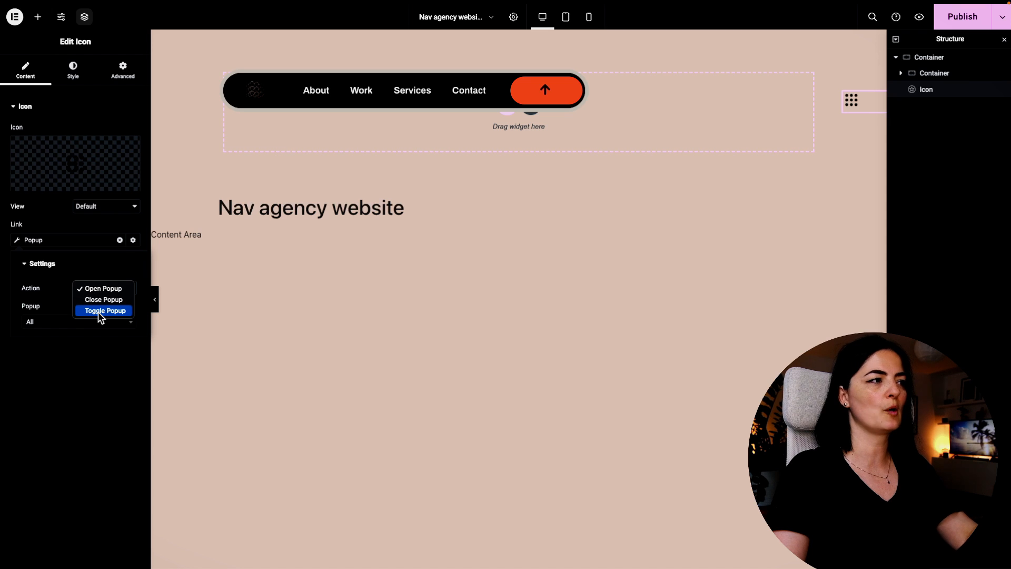
pyautogui.click(53, 322)
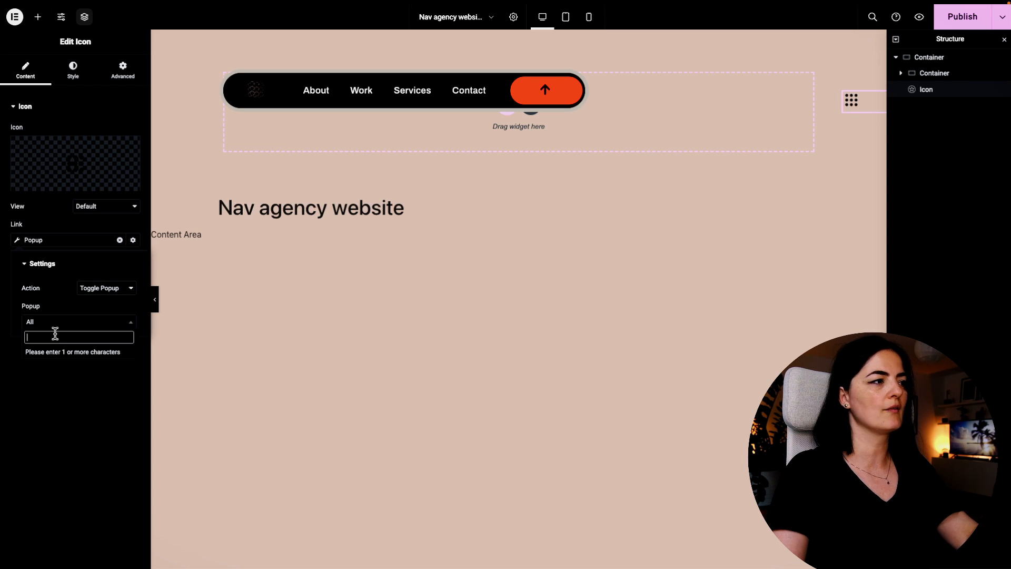
pyautogui.write('a')
pyautogui.press('BackSpace')
pyautogui.write('soci')
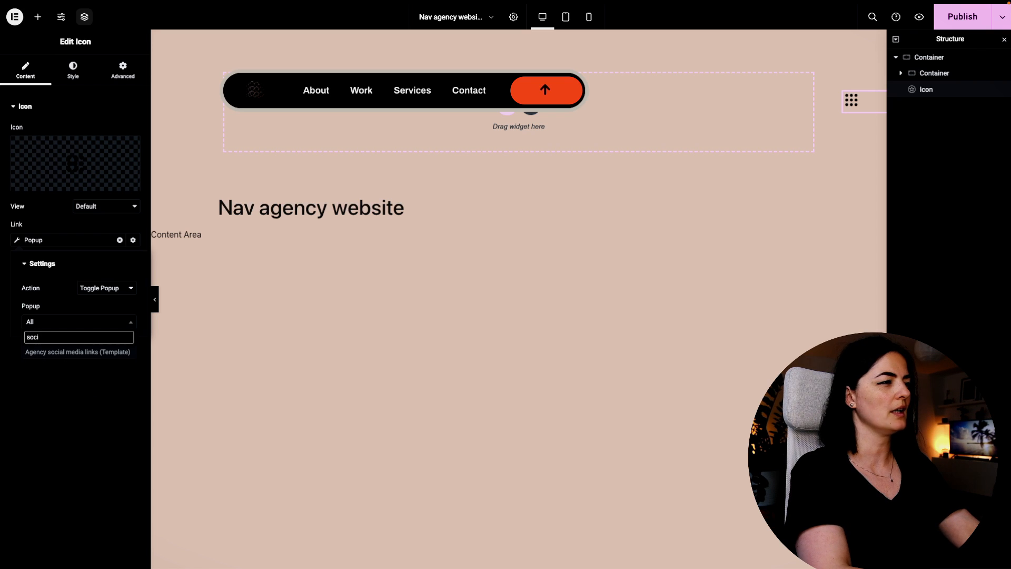
pyautogui.click(44, 352)
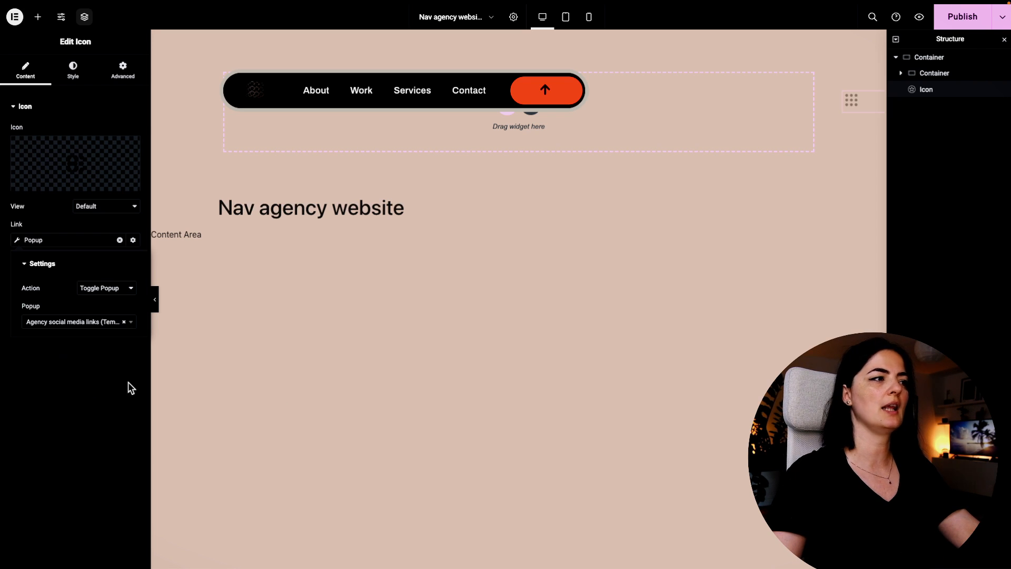
# Start publishing the header template and add an Include display condition.
pyautogui.click(963, 19)
pyautogui.click(506, 310)
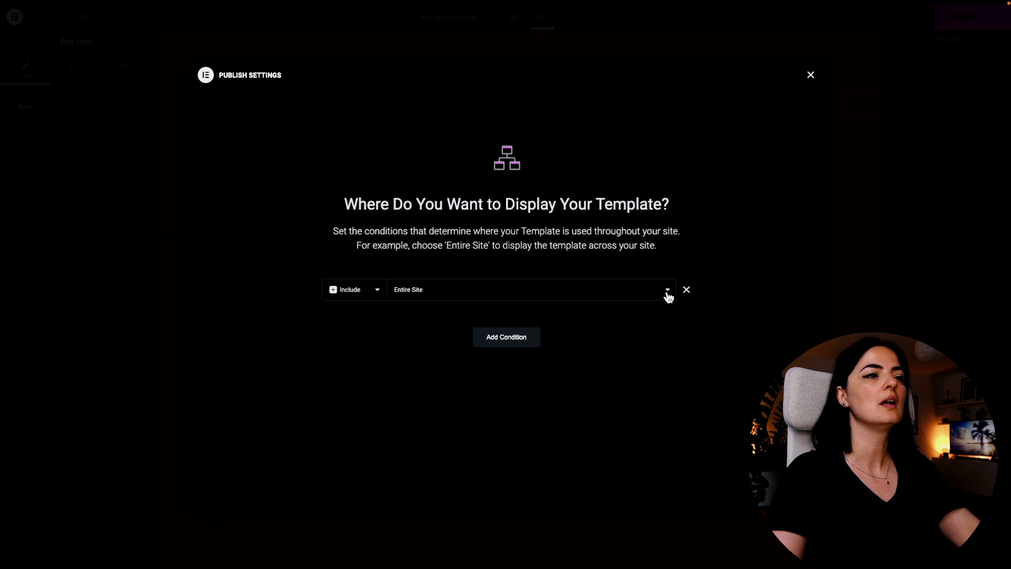
pyautogui.click(667, 291)
pyautogui.click(668, 312)
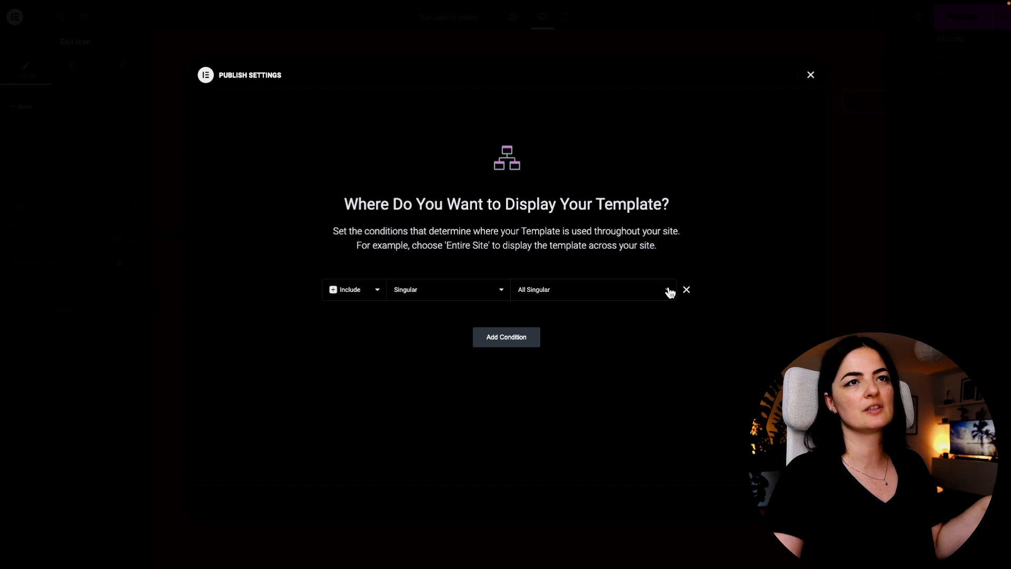
pyautogui.click(504, 290)
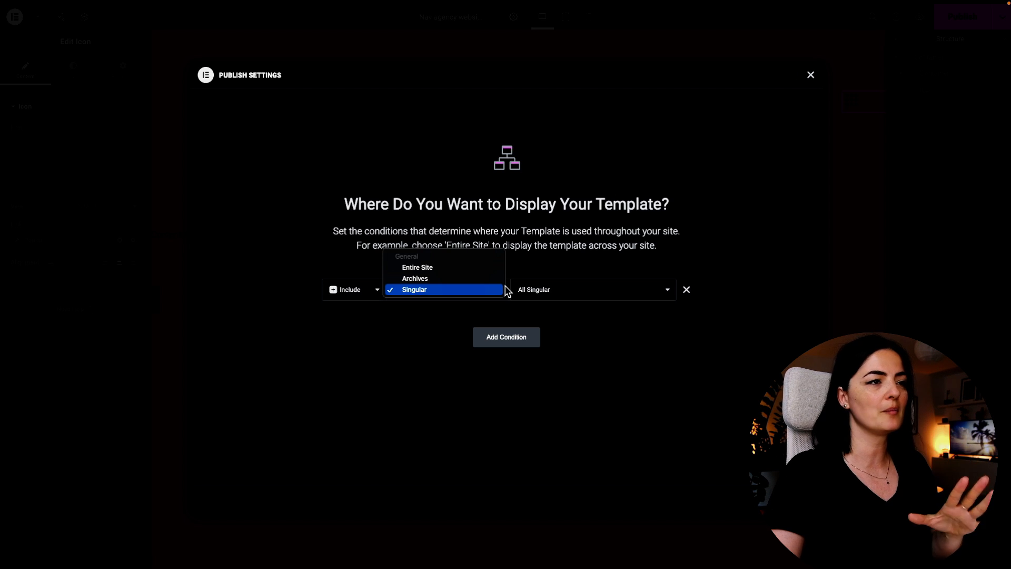
pyautogui.click(420, 269)
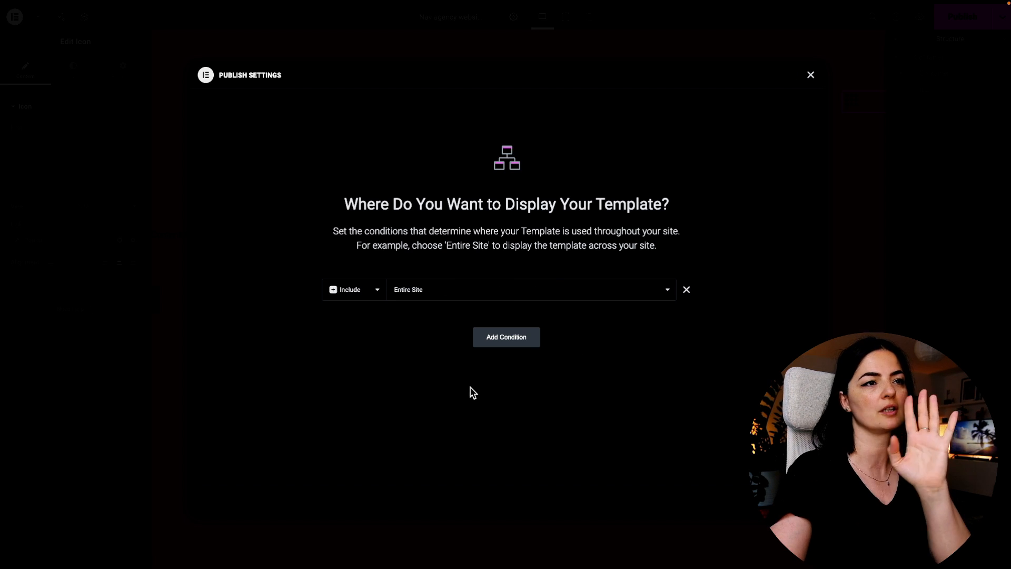
# Limit the display condition to Singular, Pages, Agency website 2, and save it to publish the template.
pyautogui.click(616, 296)
pyautogui.click(465, 313)
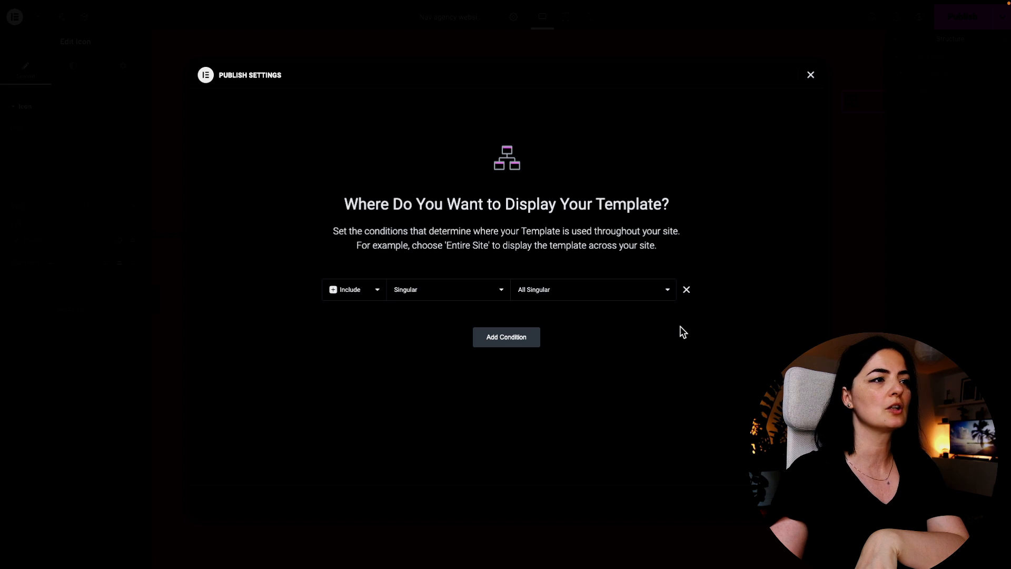
pyautogui.click(666, 291)
pyautogui.click(564, 388)
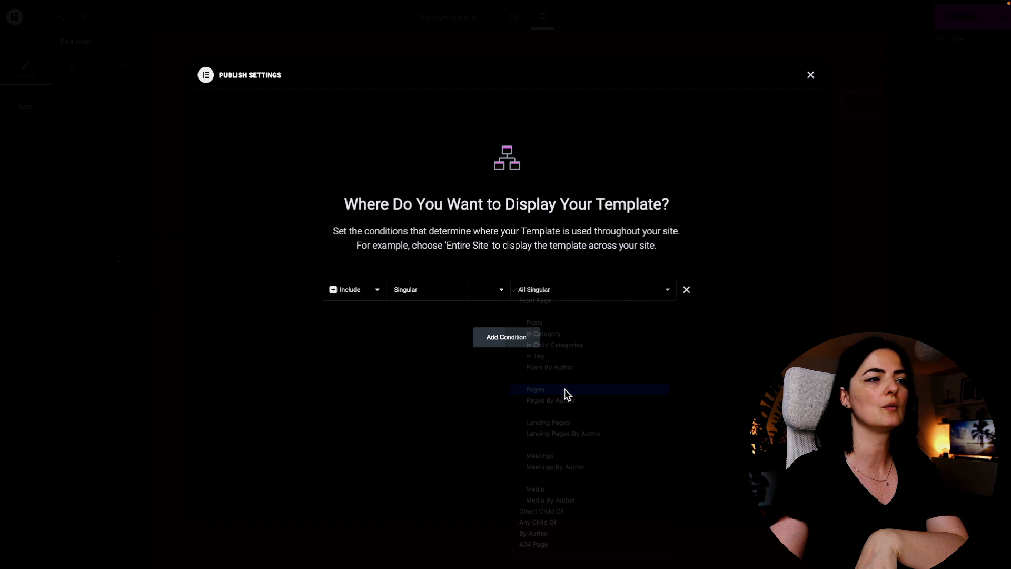
pyautogui.click(637, 295)
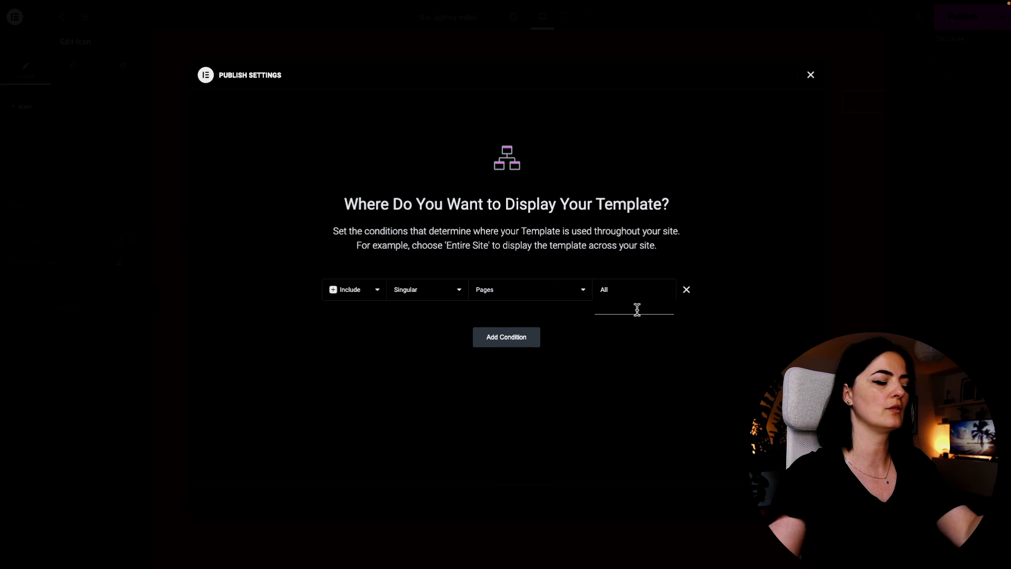
pyautogui.write('age')
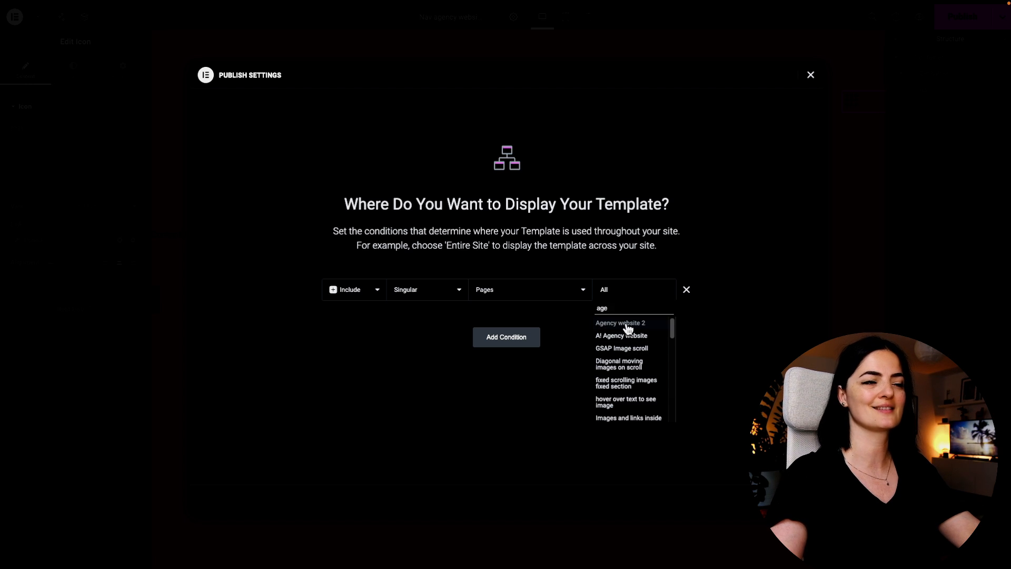
pyautogui.click(627, 324)
pyautogui.click(794, 503)
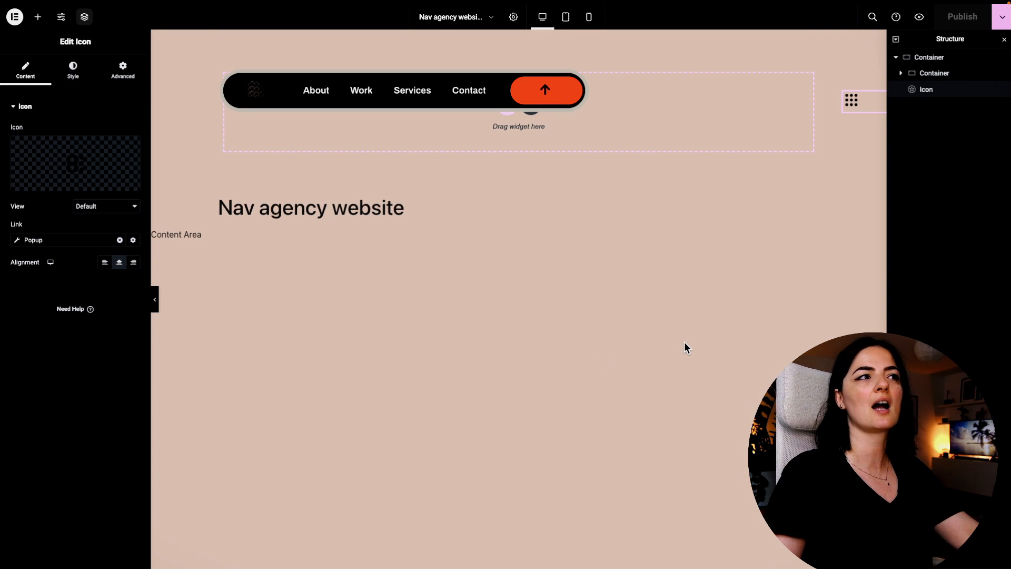
# Preview the published header template and test the popup opened by the grid icon.
pyautogui.click(919, 17)
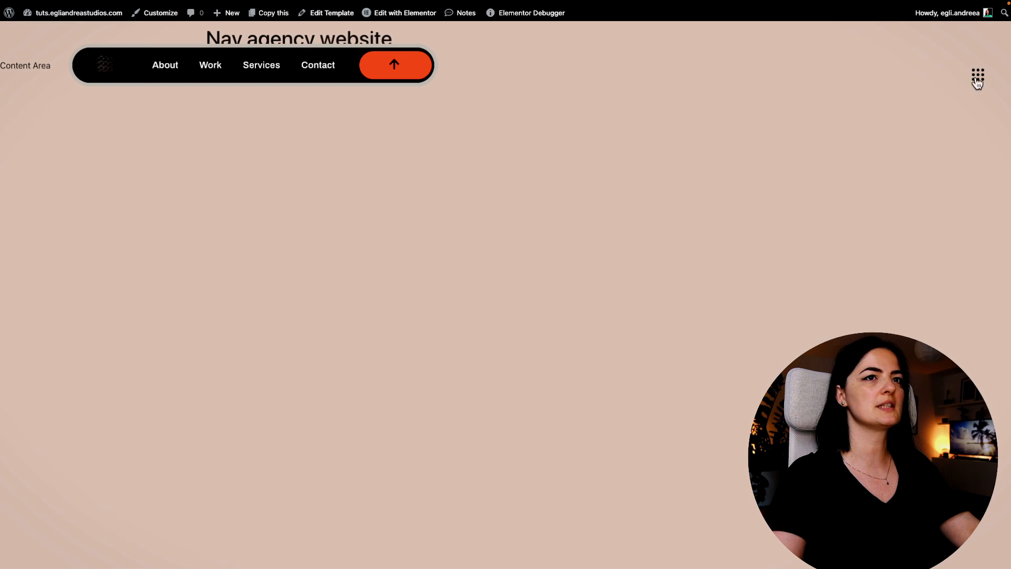
pyautogui.click(979, 74)
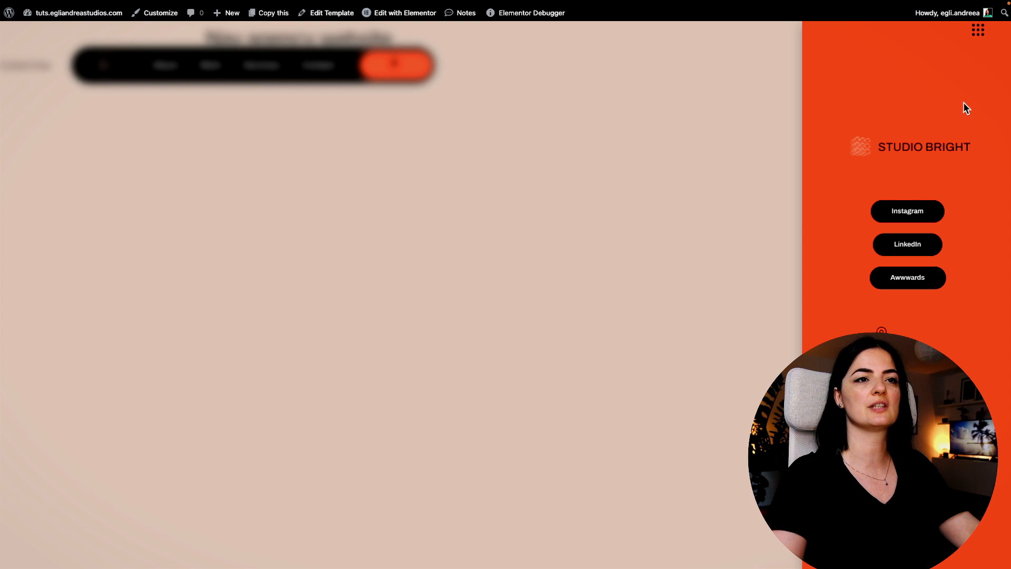
# Test closing and reopening the social links popup repeatedly with the grid icons in the header preview.
pyautogui.click(979, 33)
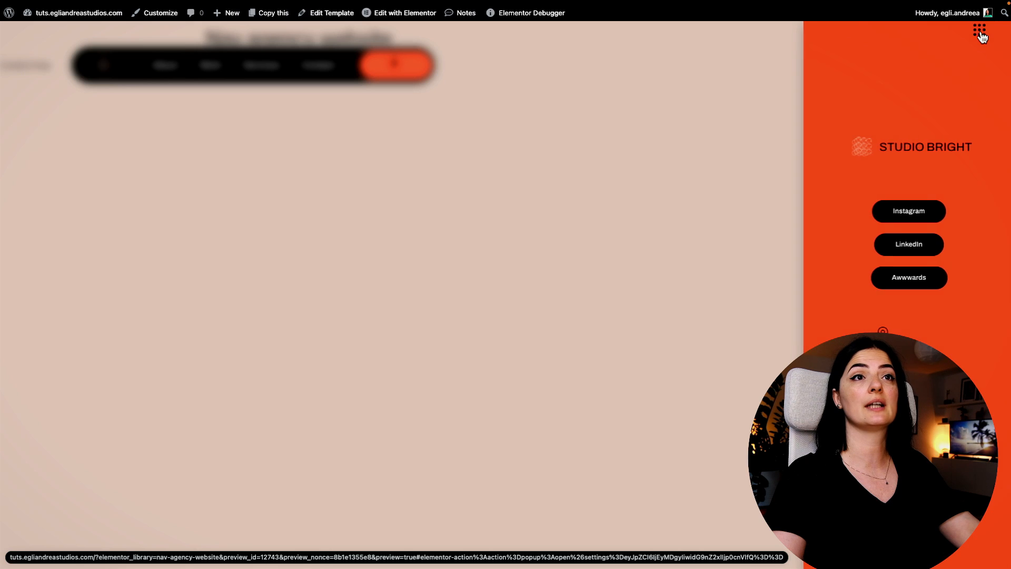
pyautogui.click(978, 74)
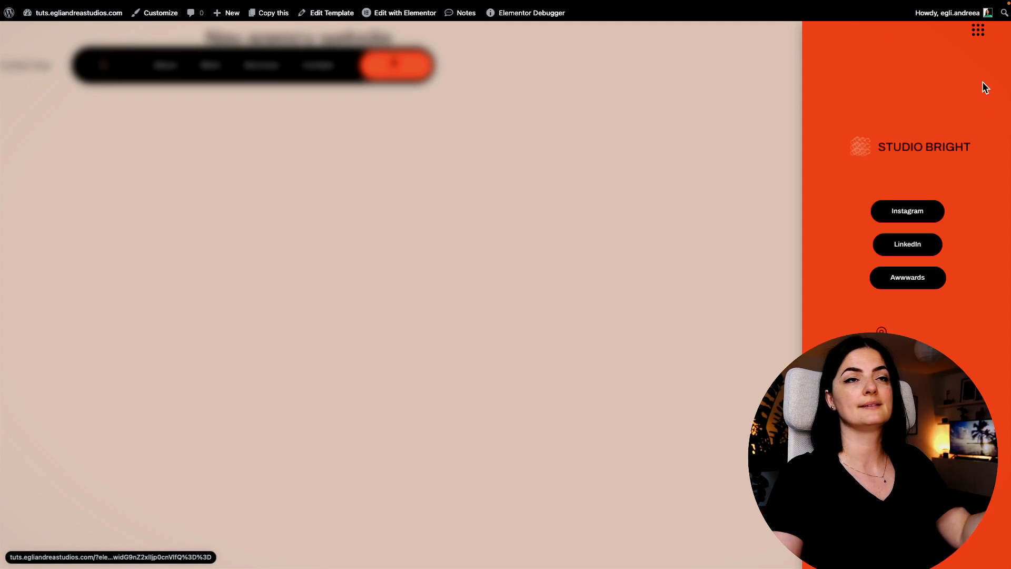
pyautogui.click(982, 31)
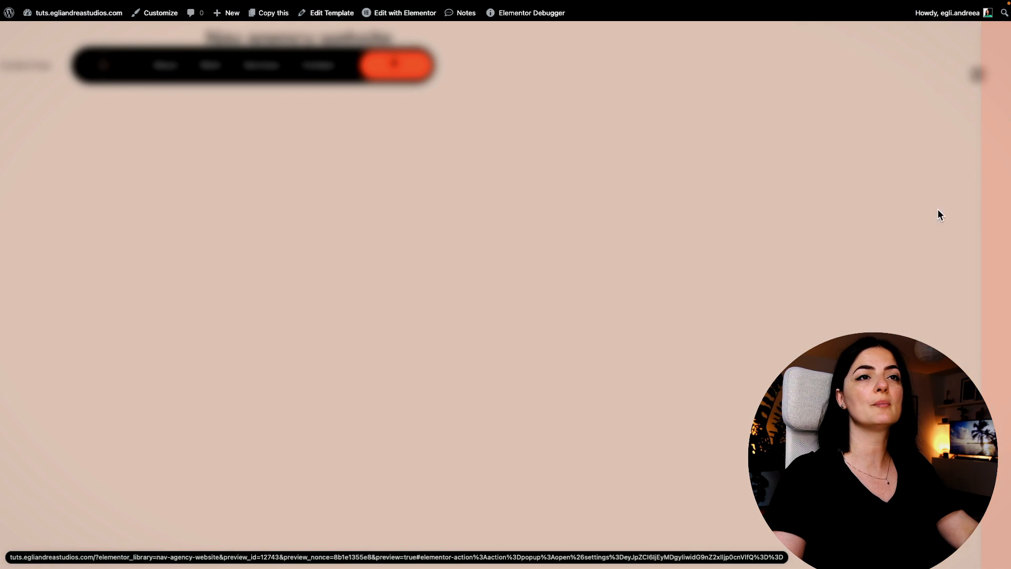
pyautogui.click(979, 79)
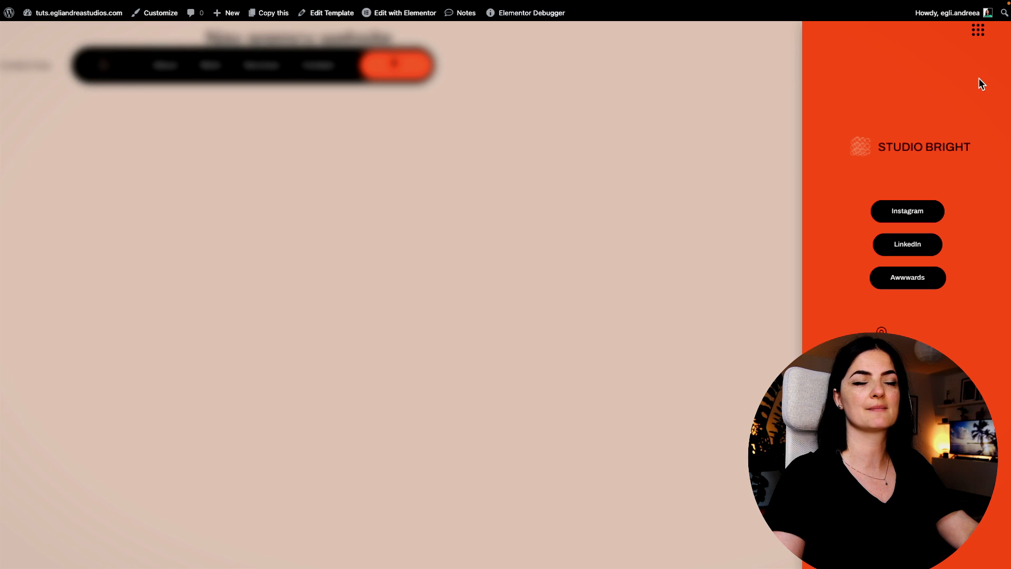
pyautogui.click(976, 34)
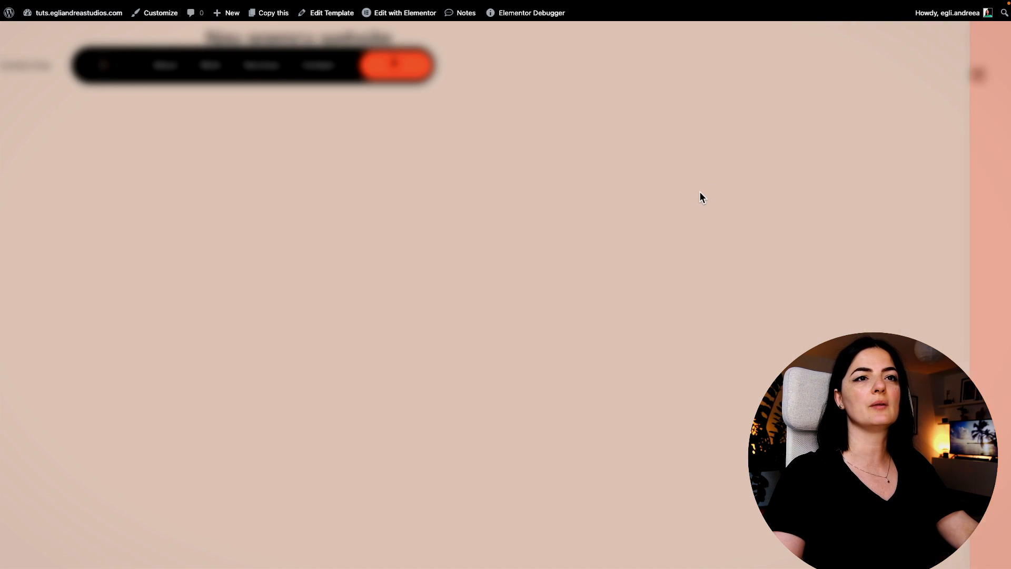
pyautogui.click(980, 80)
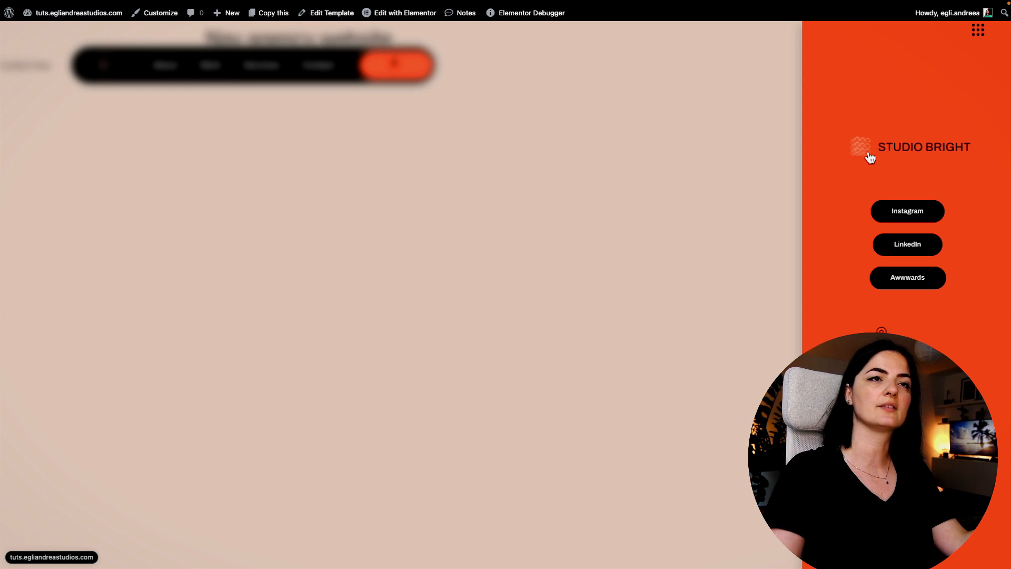
pyautogui.click(768, 190)
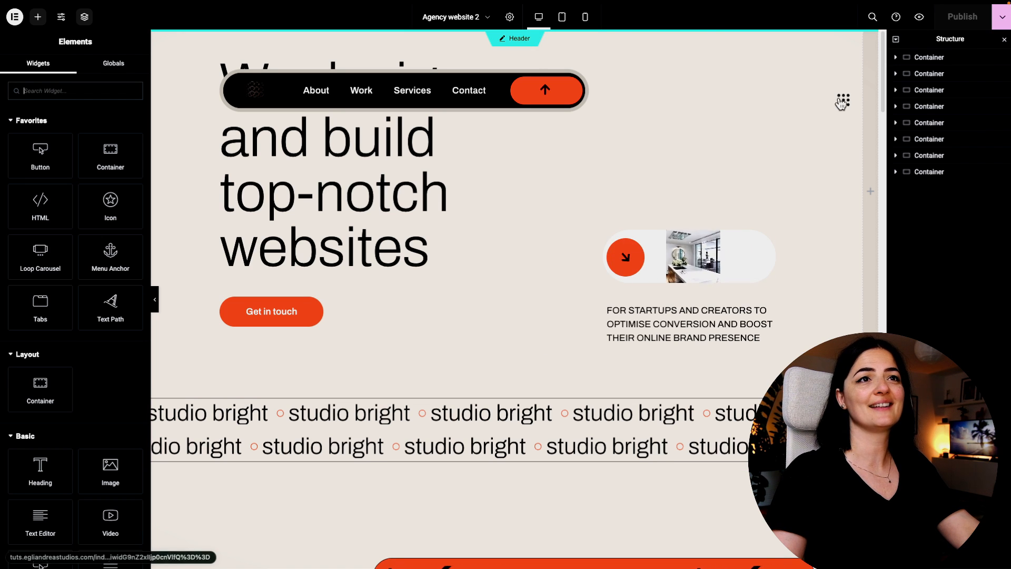
# Preview the Agency website 2 page and test the fixed header and its scroll-to-top arrow button along the page.
pyautogui.click(921, 17)
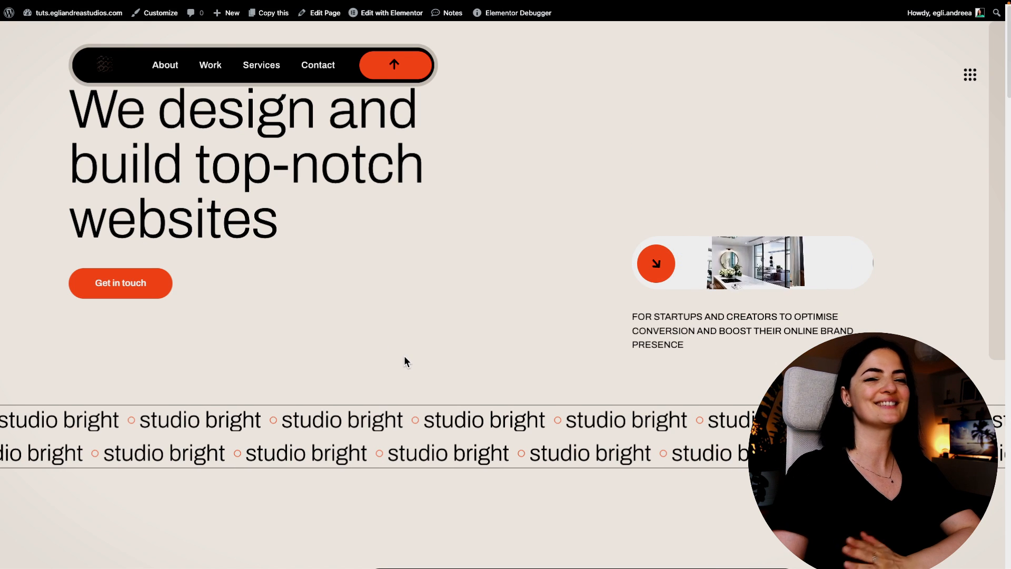
pyautogui.scroll(-15, 405, 361)
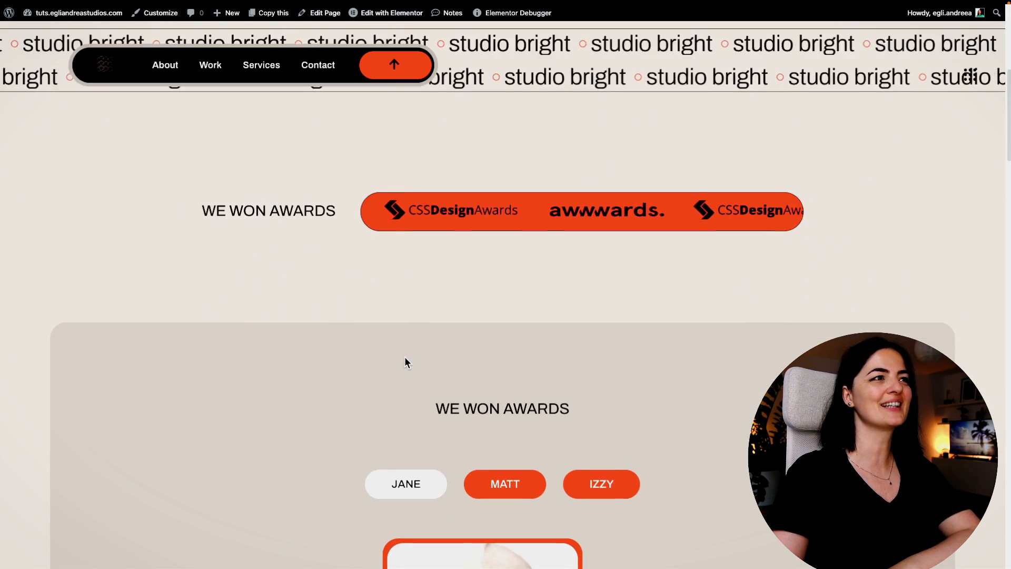
pyautogui.scroll(-15, 405, 358)
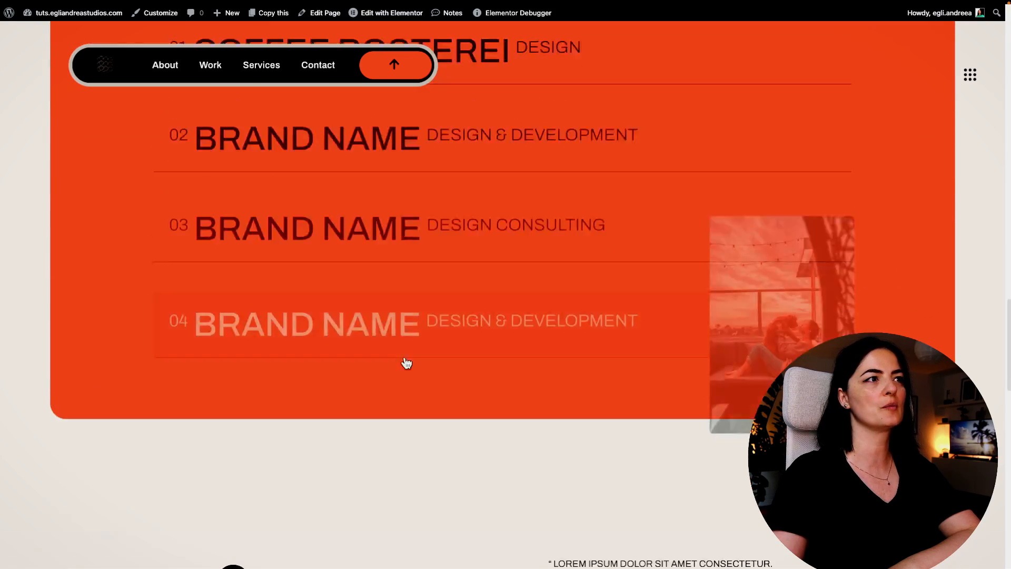
pyautogui.scroll(-10, 406, 361)
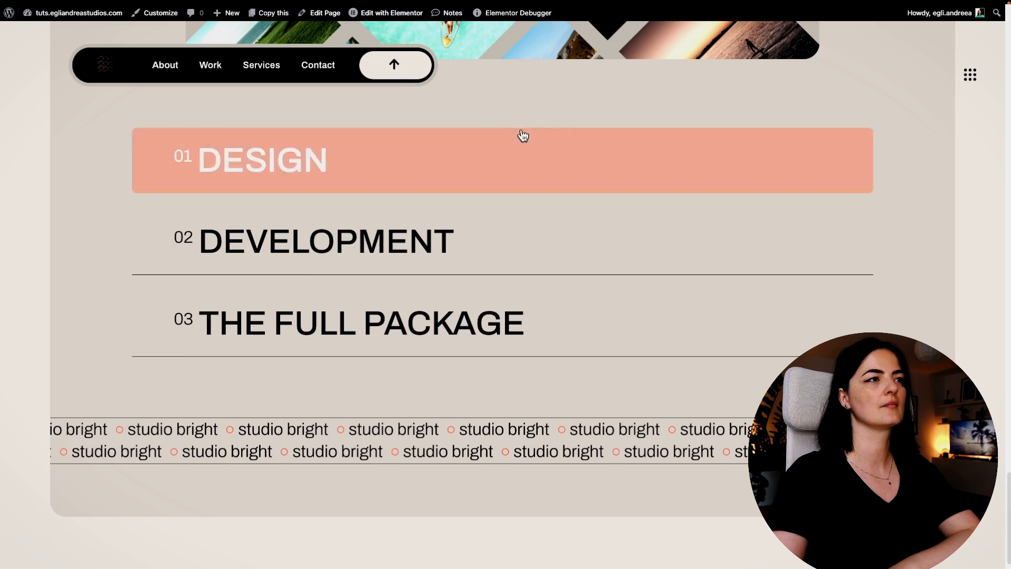
pyautogui.scroll(15, 659, 198)
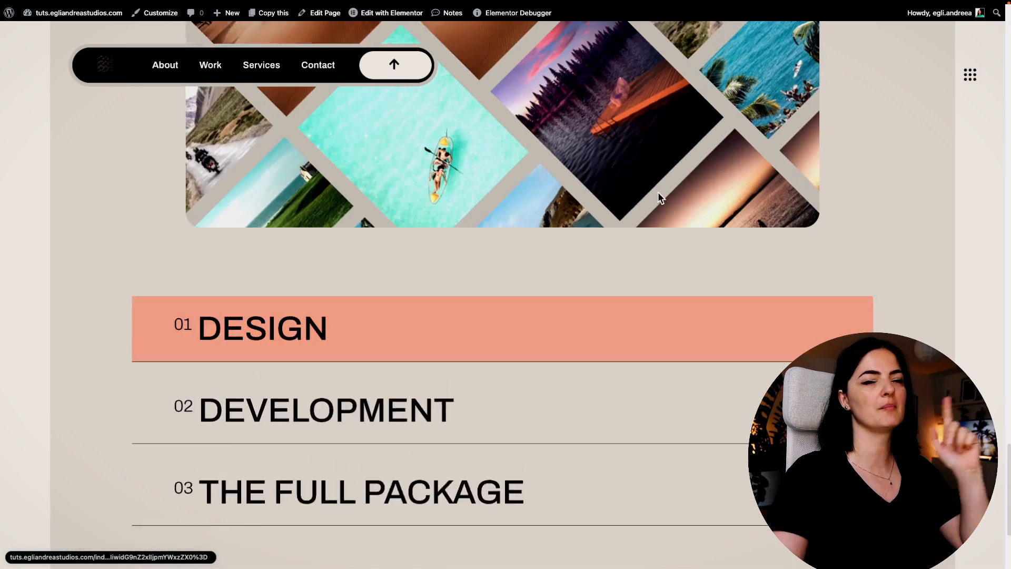
pyautogui.scroll(3, 659, 200)
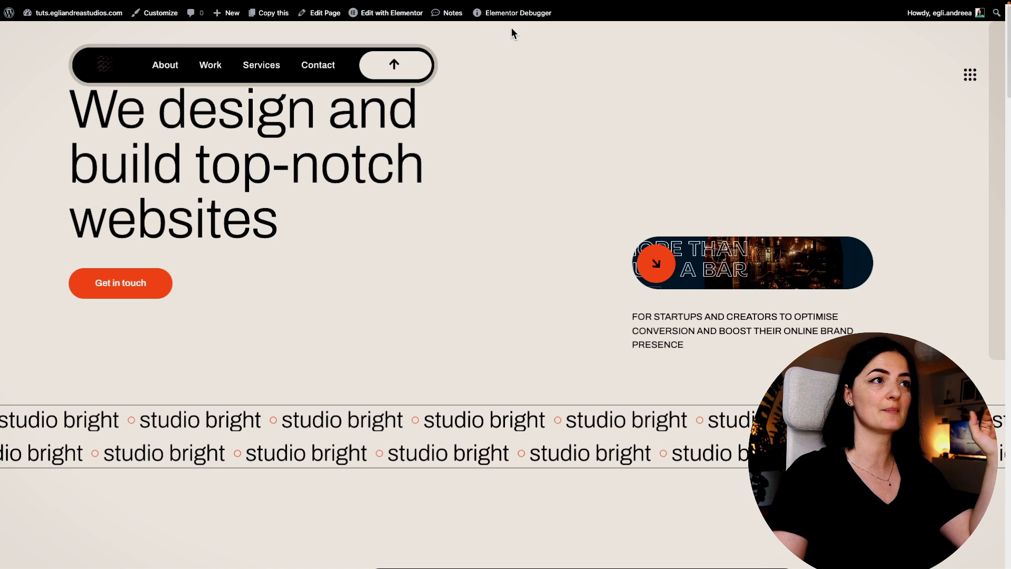
pyautogui.click(395, 64)
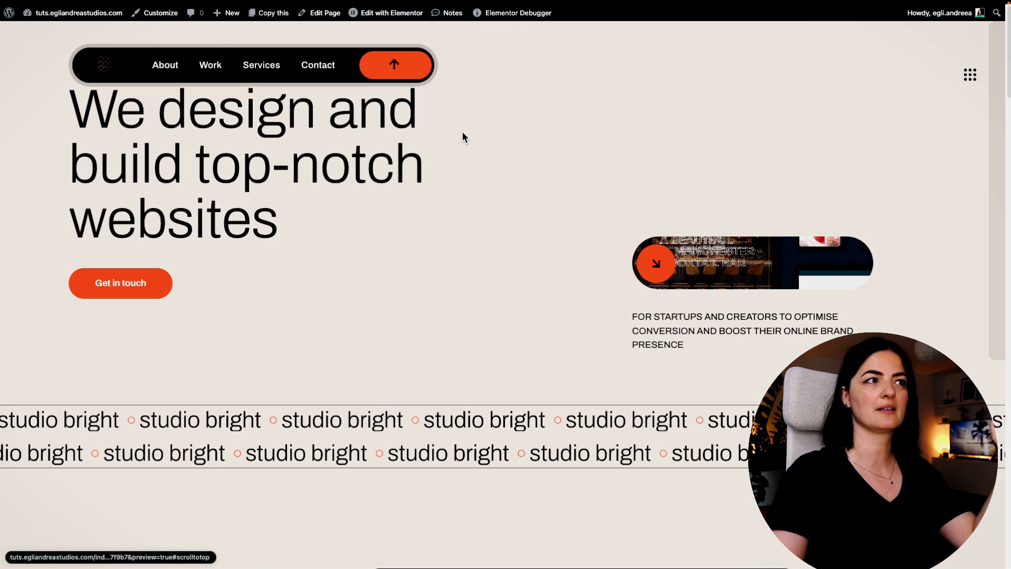
# Test toggling the social links popup on the page preview and check it against the sections further down.
pyautogui.click(970, 79)
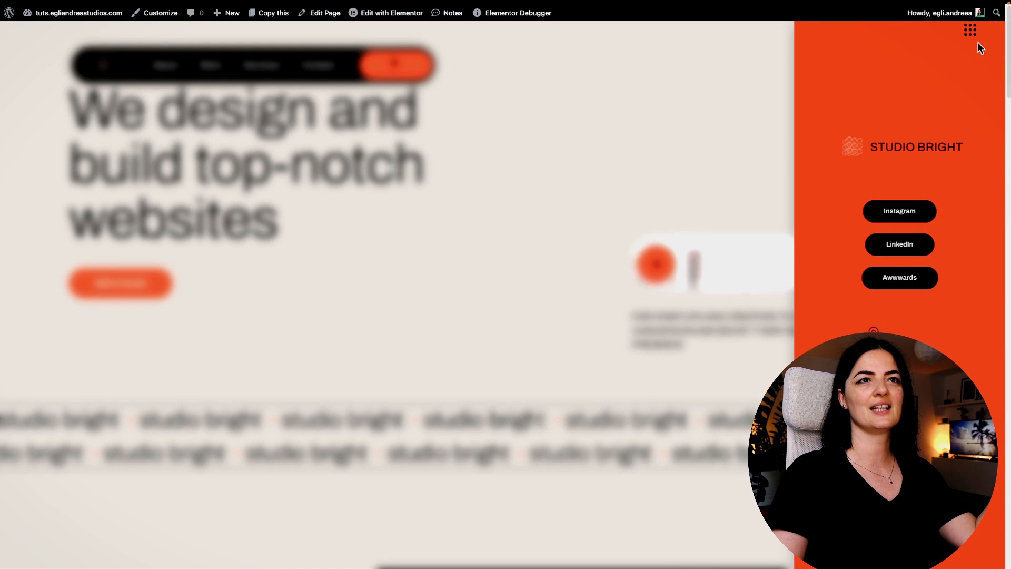
pyautogui.click(970, 30)
pyautogui.click(972, 76)
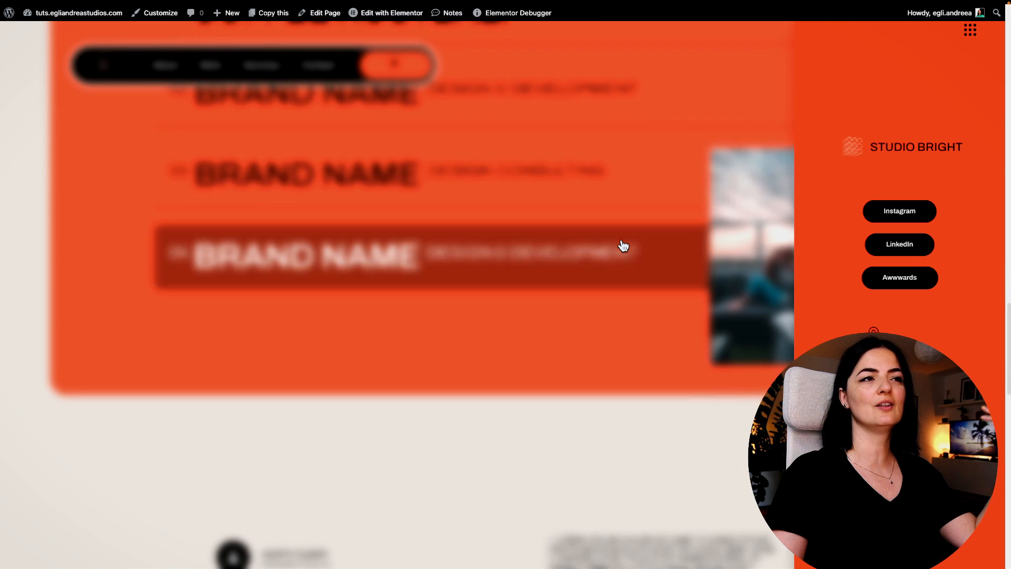
pyautogui.scroll(-10, 630, 414)
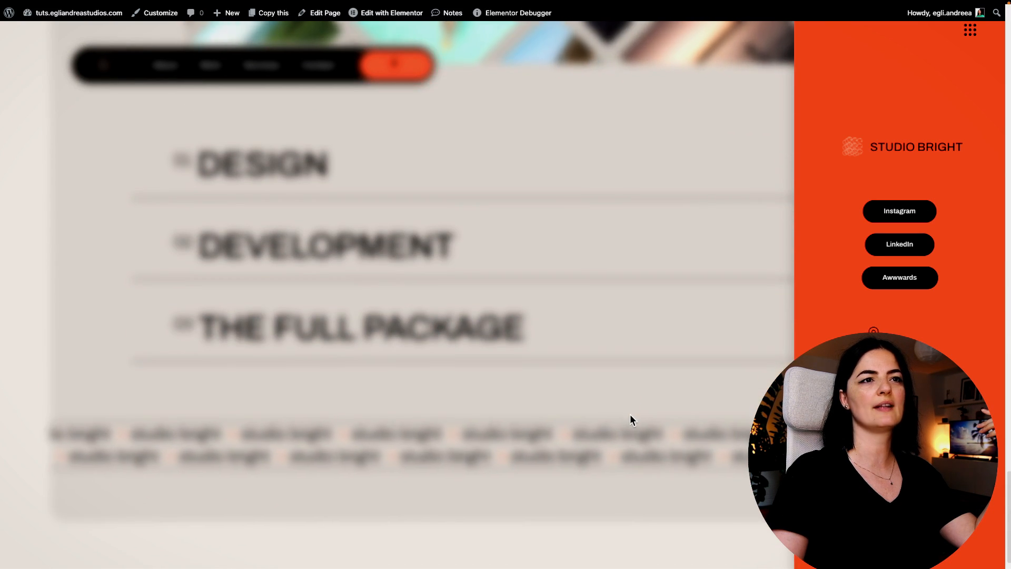
pyautogui.scroll(10, 642, 368)
pyautogui.scroll(5, 643, 363)
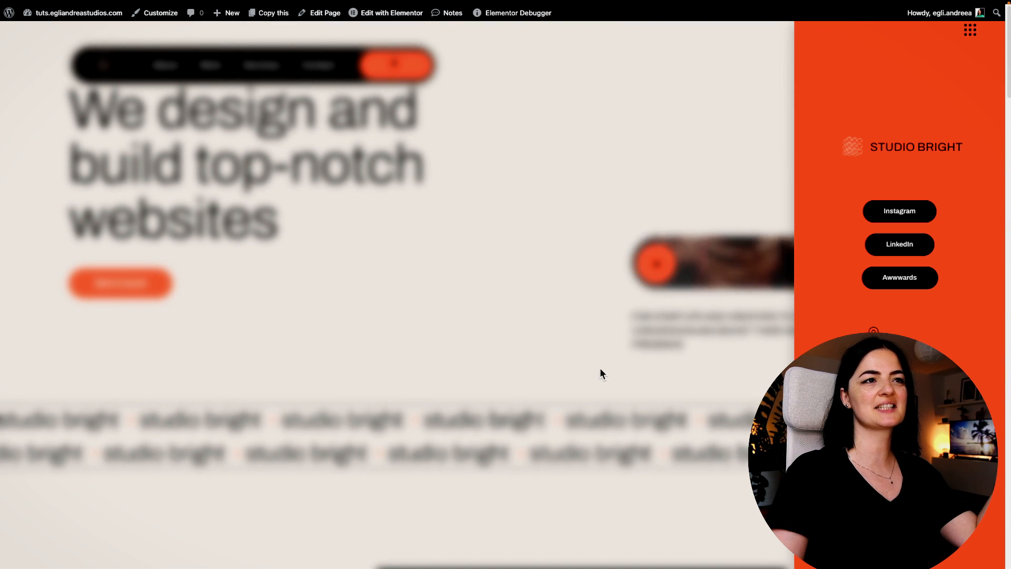
pyautogui.scroll(-8, 599, 367)
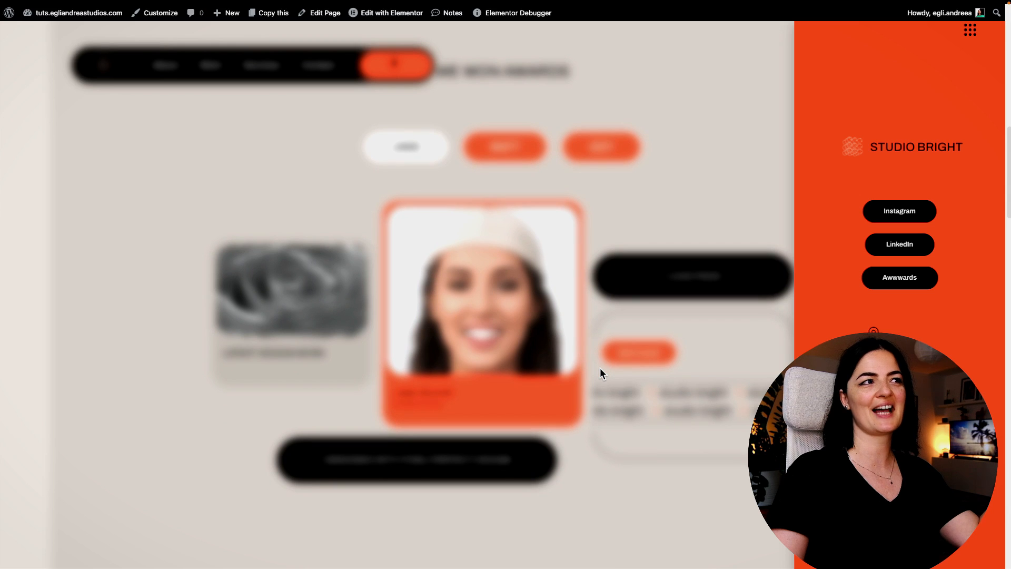
pyautogui.scroll(5, 600, 369)
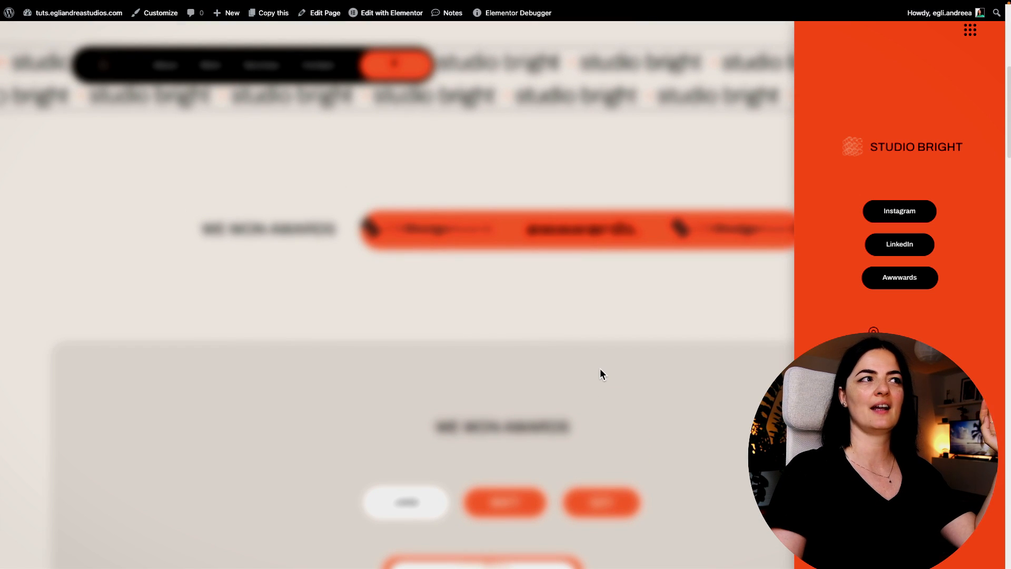
pyautogui.click(981, 30)
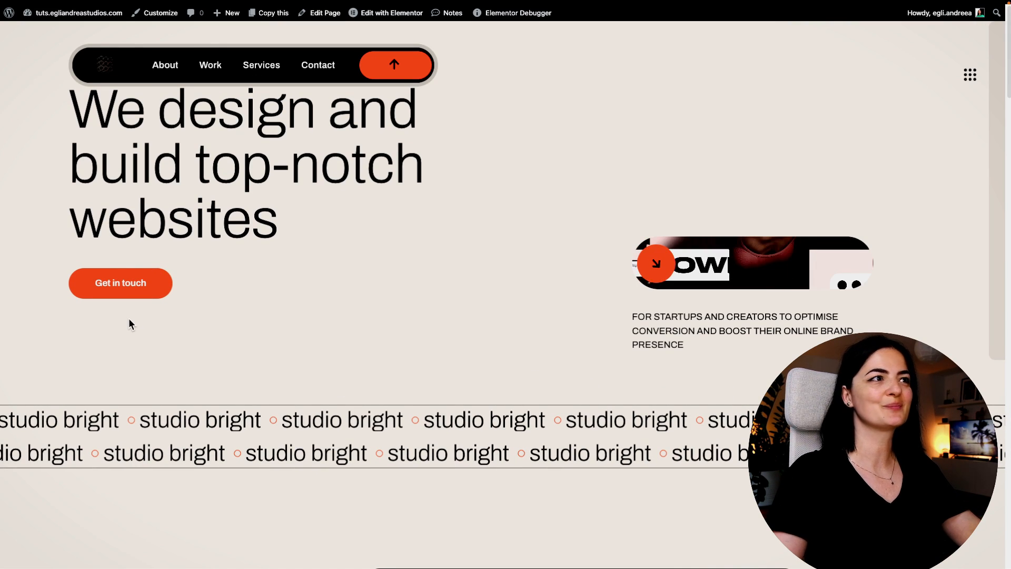
# Unlink the hero container's margin values, set its top margin to 130 px, and check the hero at full width.
pyautogui.click(404, 14)
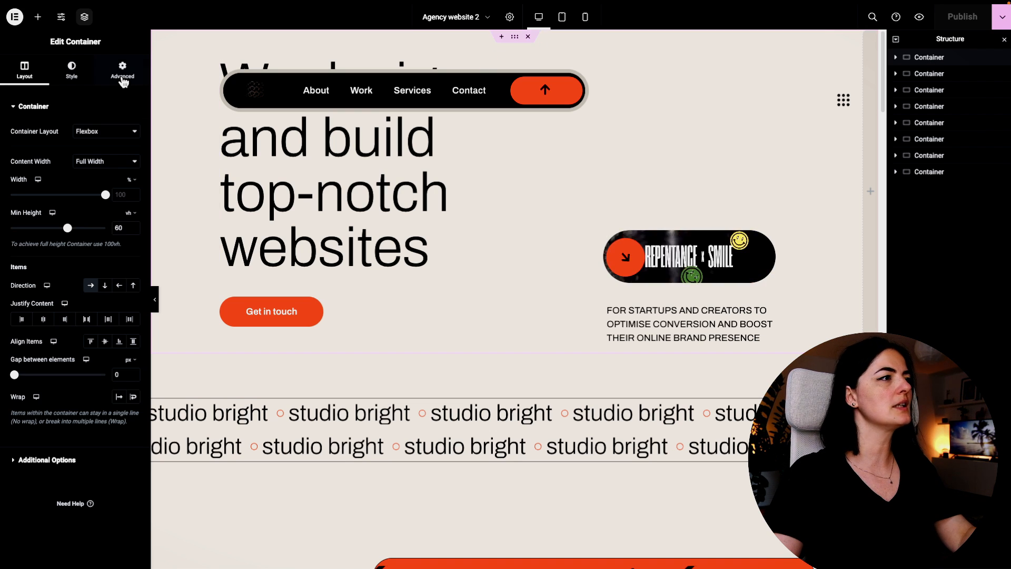
pyautogui.click(123, 73)
pyautogui.click(131, 142)
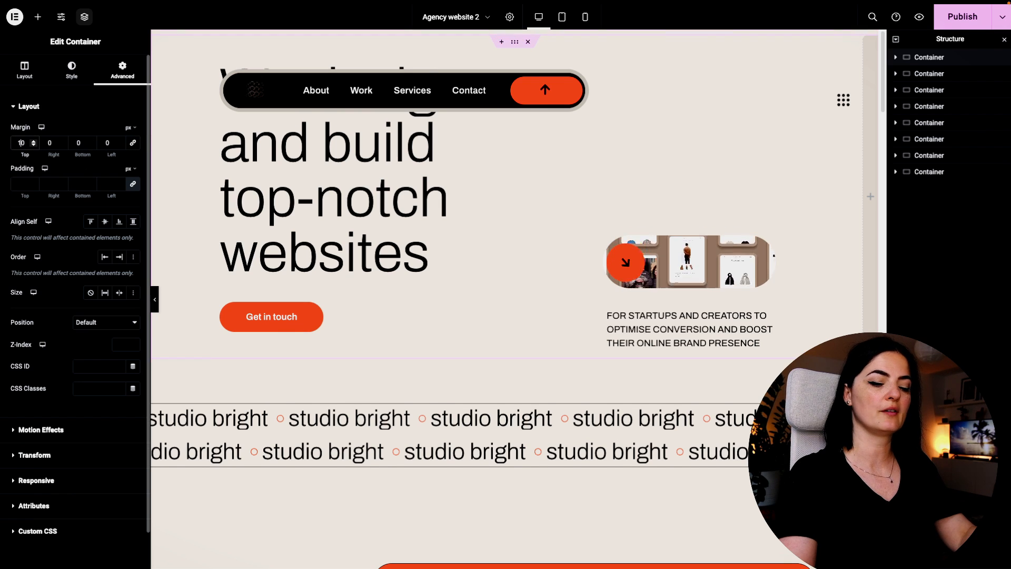
pyautogui.write('13')
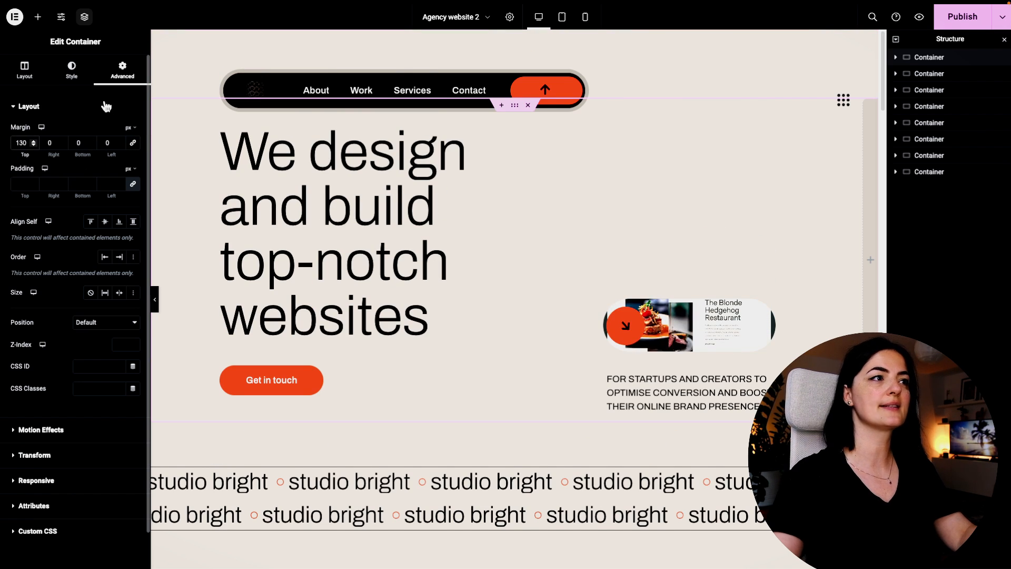
pyautogui.click(154, 299)
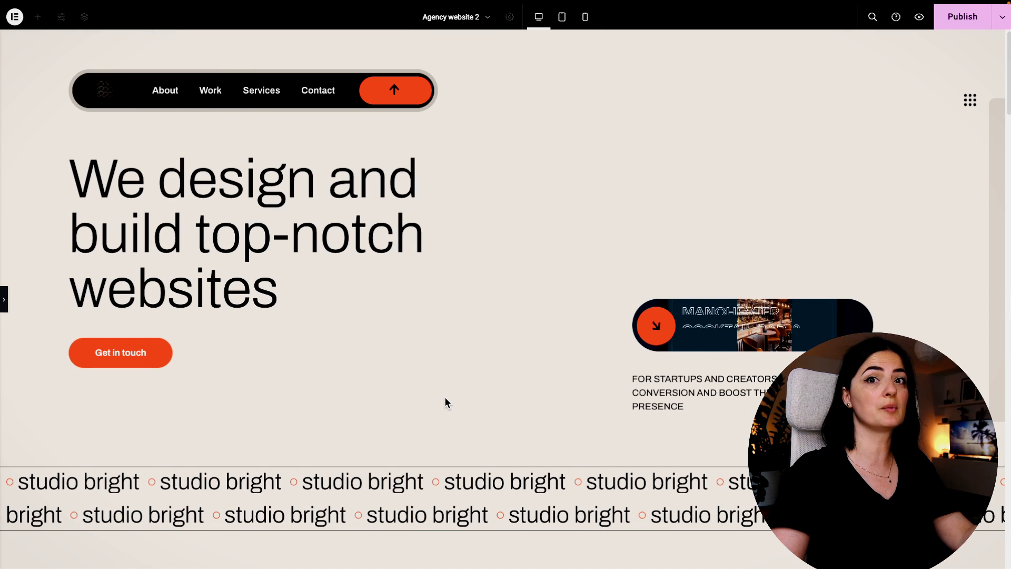
pyautogui.click(7, 300)
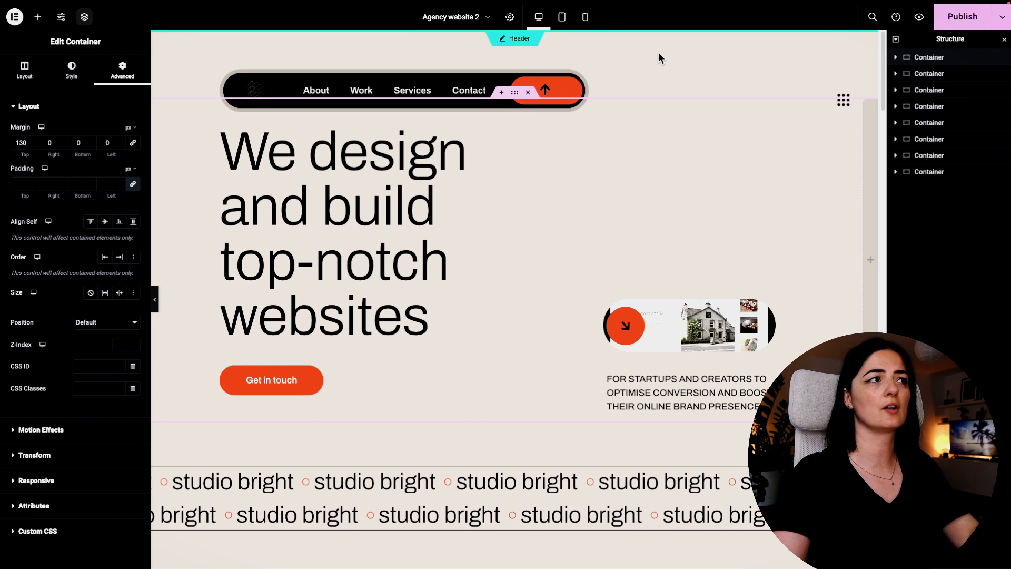
pyautogui.scroll(-1, 547, 88)
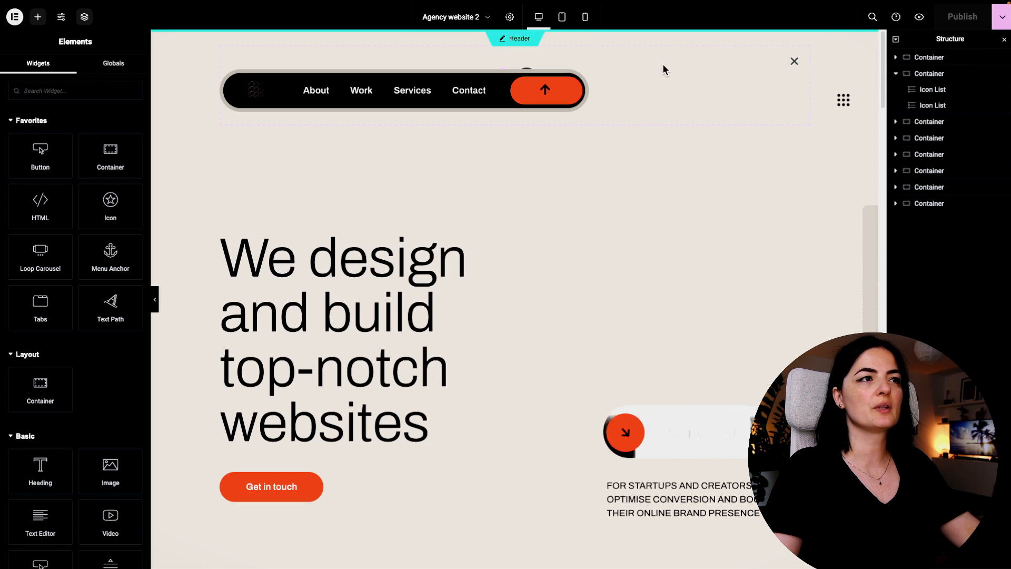
pyautogui.scroll(-1, 498, 58)
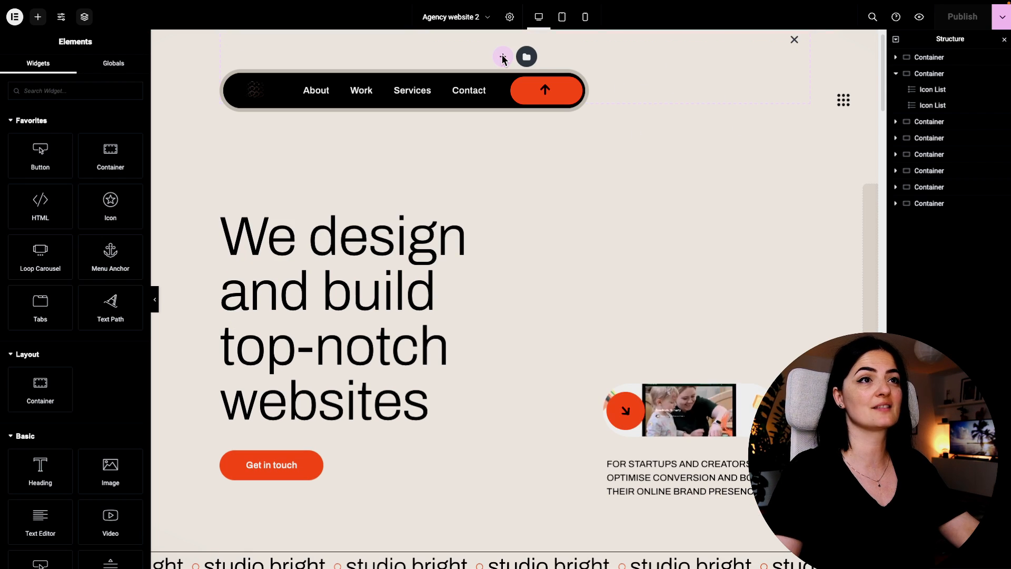
pyautogui.scroll(1, 636, 150)
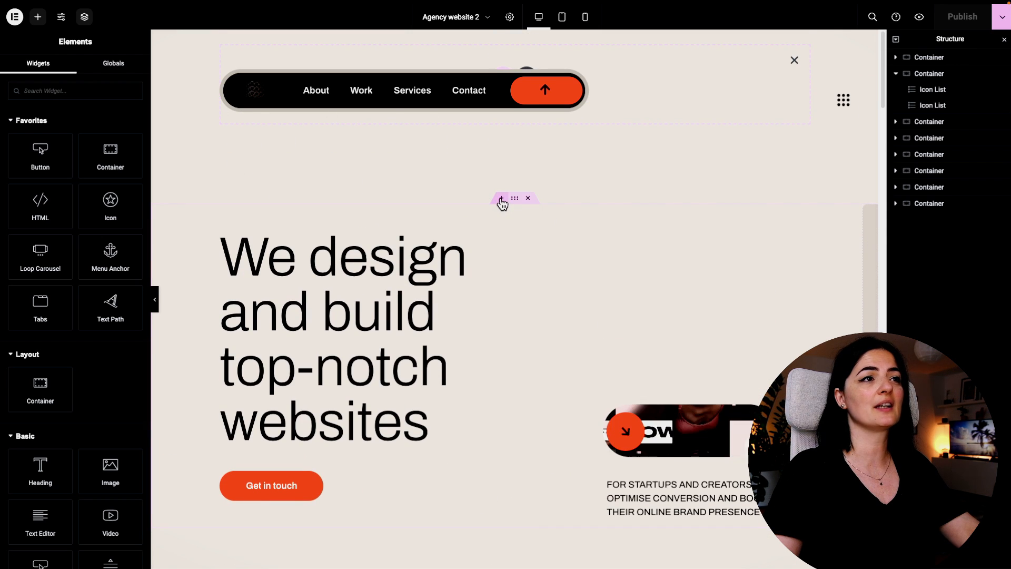
pyautogui.click(502, 201)
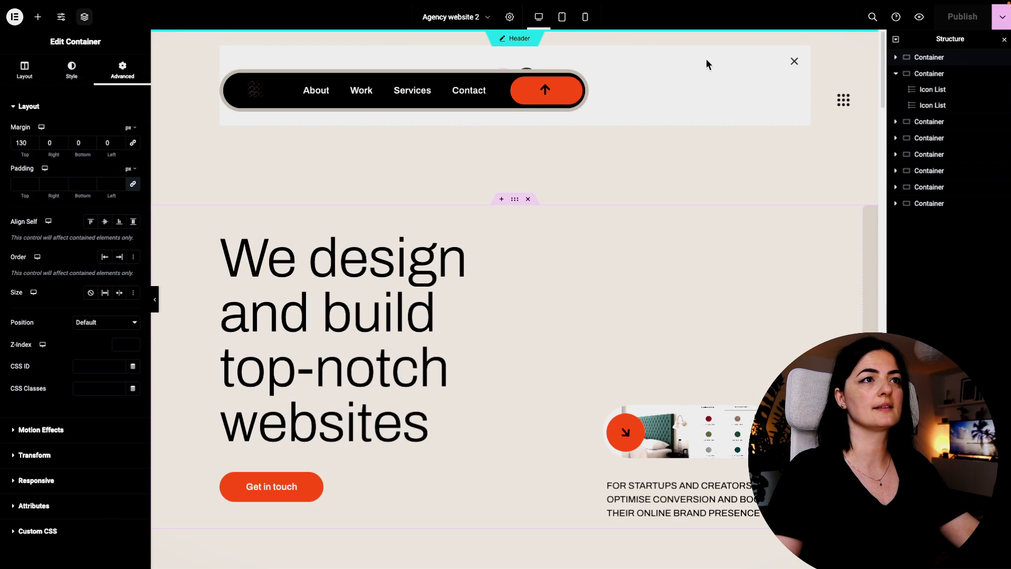
pyautogui.click(703, 62)
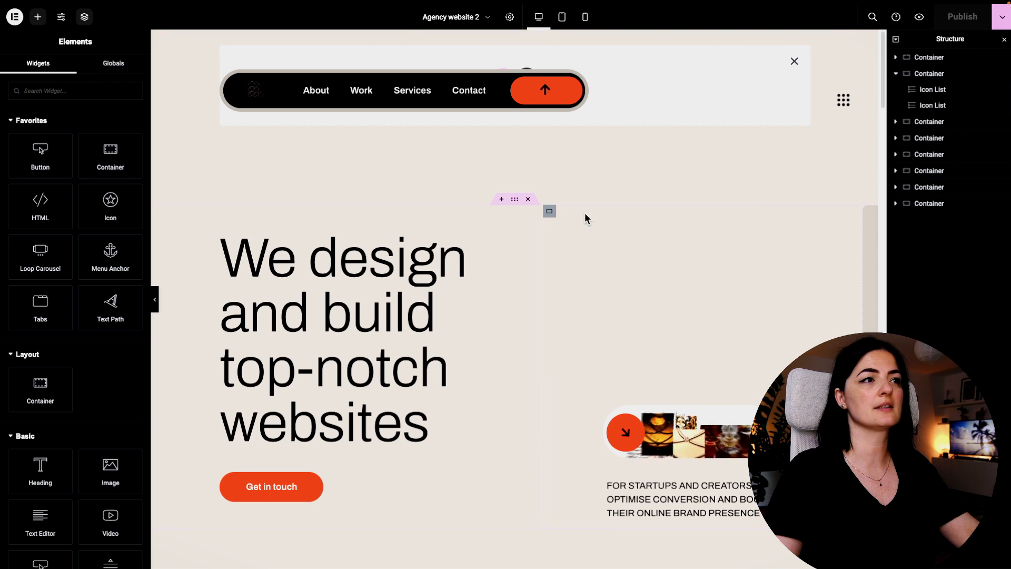
pyautogui.click(501, 201)
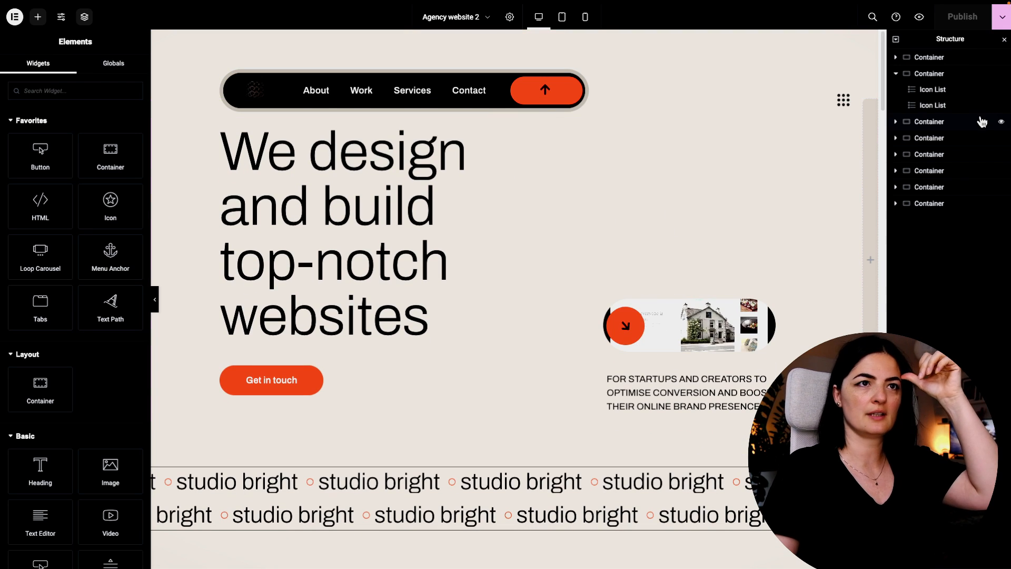
# Duplicate the hero container at the start of the page structure.
pyautogui.click(945, 57)
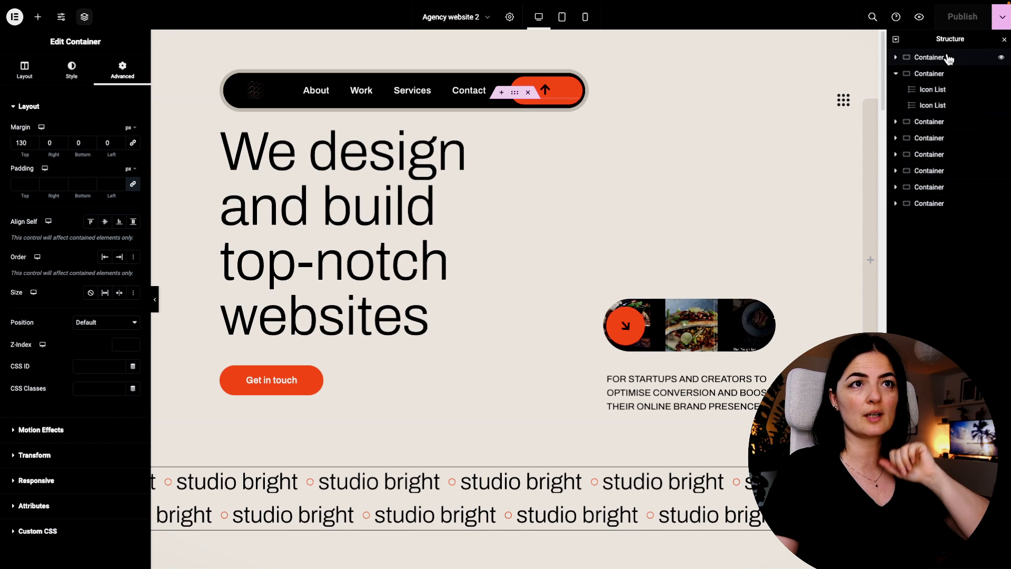
pyautogui.rightClick(947, 58)
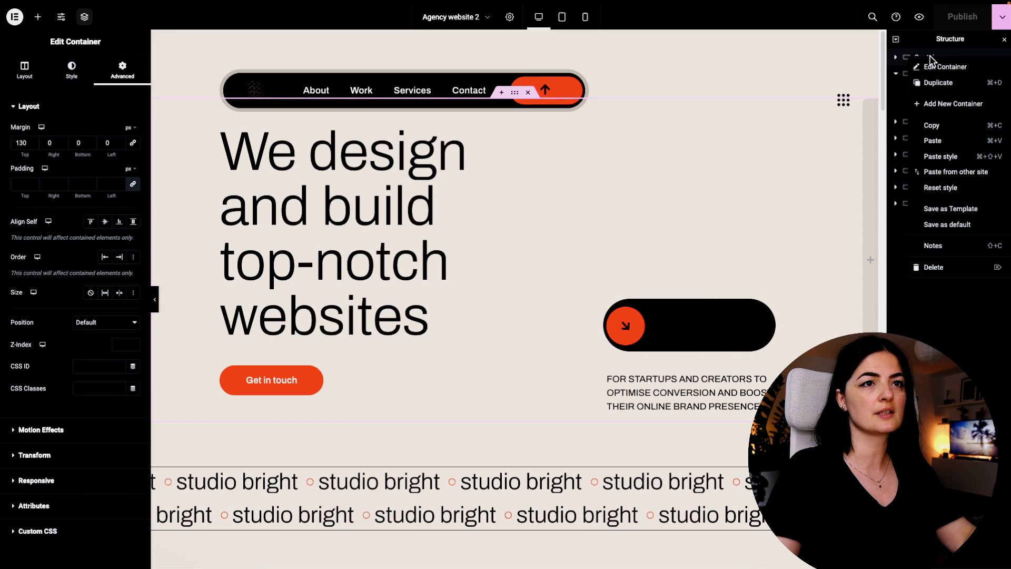
pyautogui.click(938, 83)
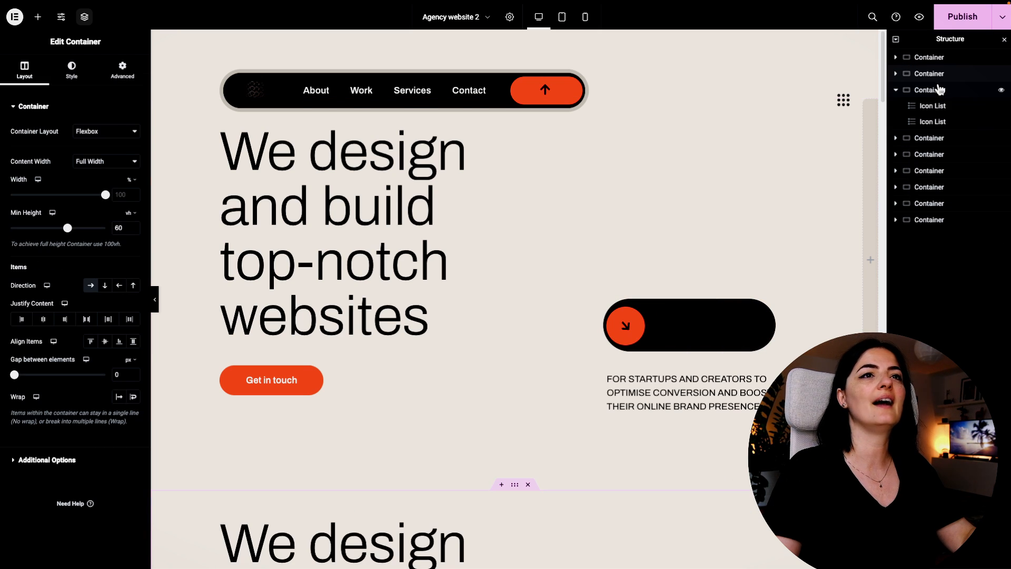
# Delete all three nested containers inside the duplicated hero container at the start of the page structure.
pyautogui.click(899, 58)
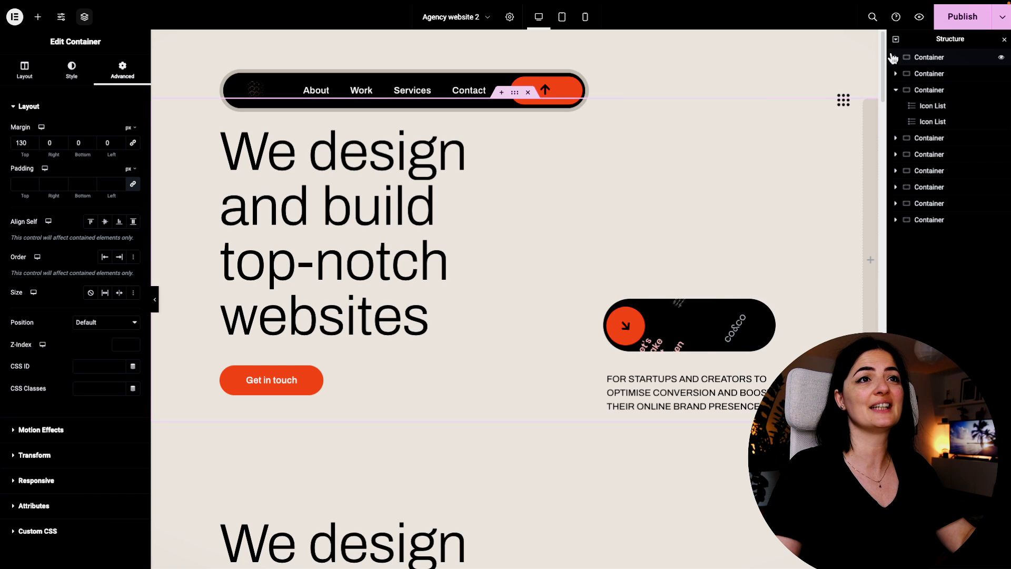
pyautogui.click(895, 58)
pyautogui.rightClick(913, 75)
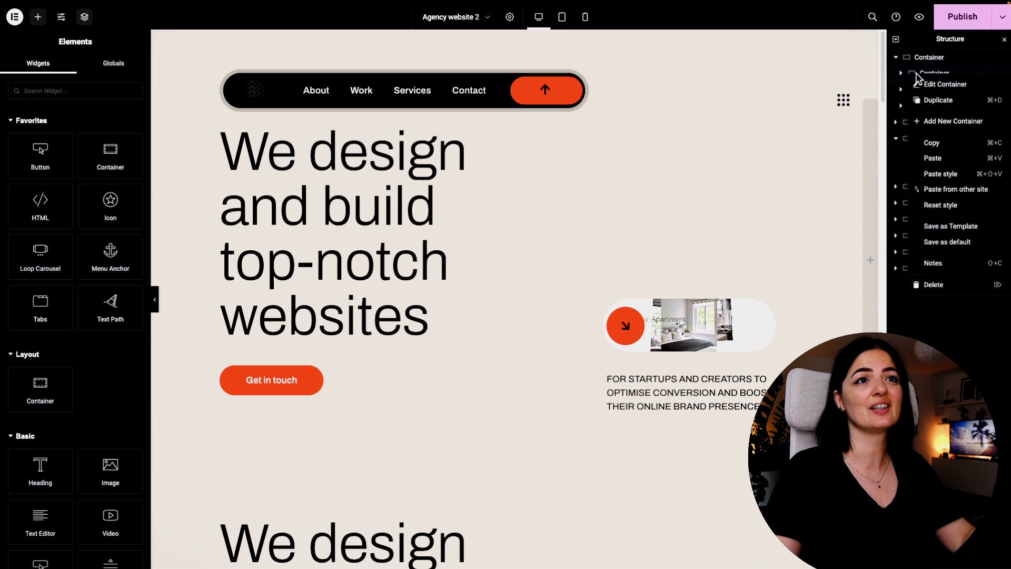
pyautogui.click(933, 285)
pyautogui.rightClick(941, 72)
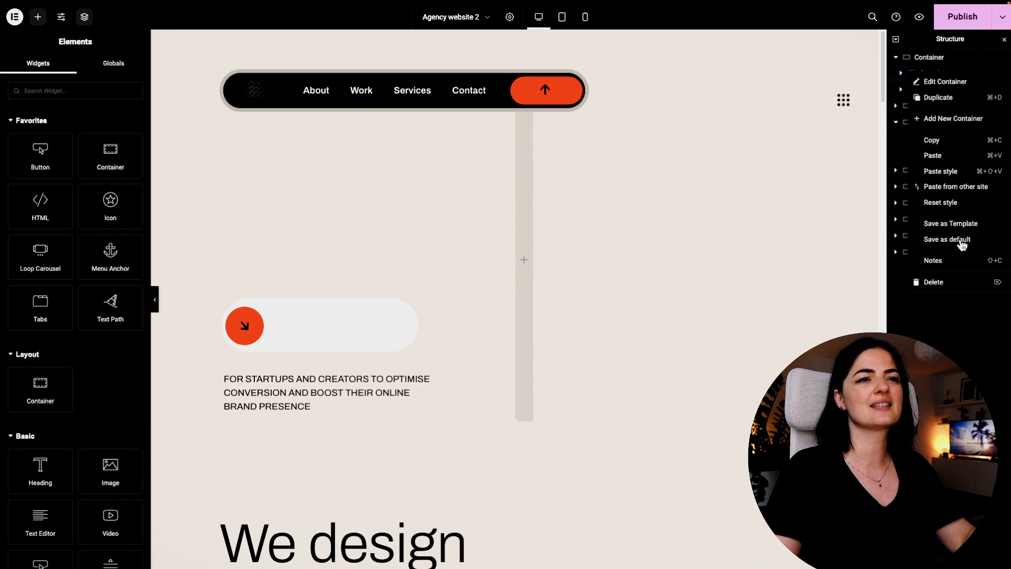
pyautogui.click(934, 282)
pyautogui.rightClick(944, 77)
pyautogui.click(935, 283)
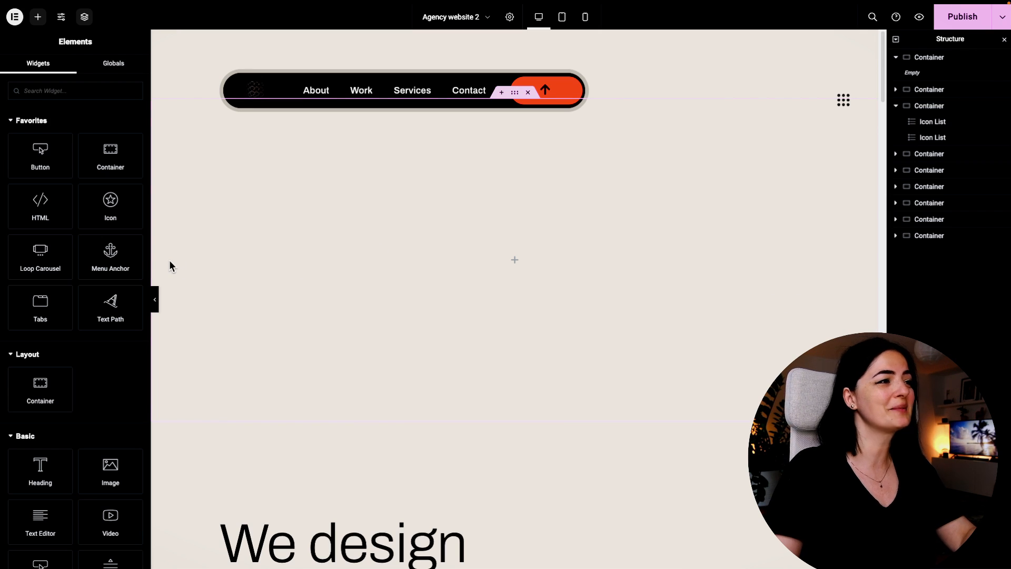
pyautogui.moveTo(134, 269); pyautogui.dragTo(346, 279)
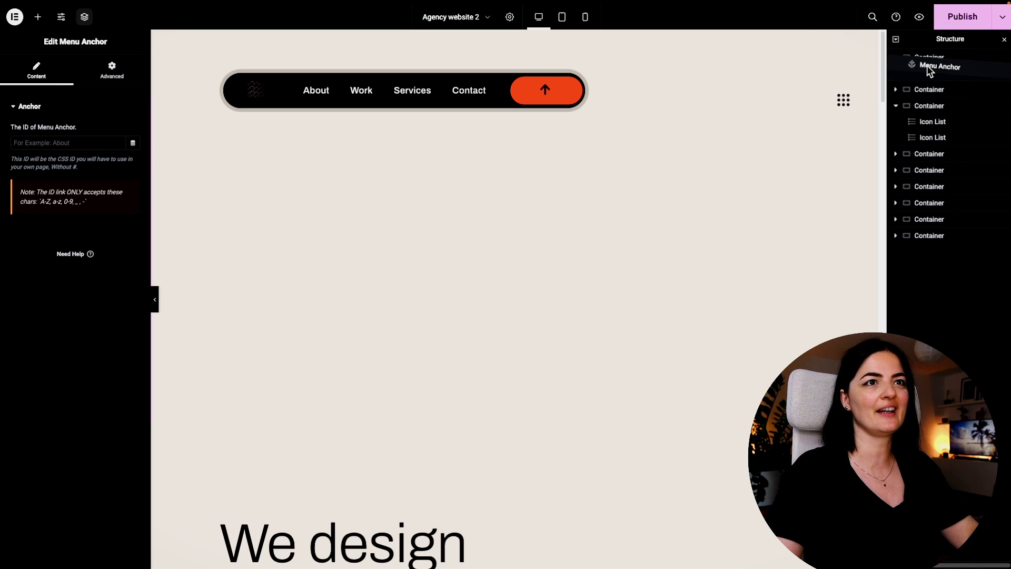
pyautogui.moveTo(927, 66); pyautogui.dragTo(928, 54)
pyautogui.moveTo(928, 54); pyautogui.dragTo(927, 54)
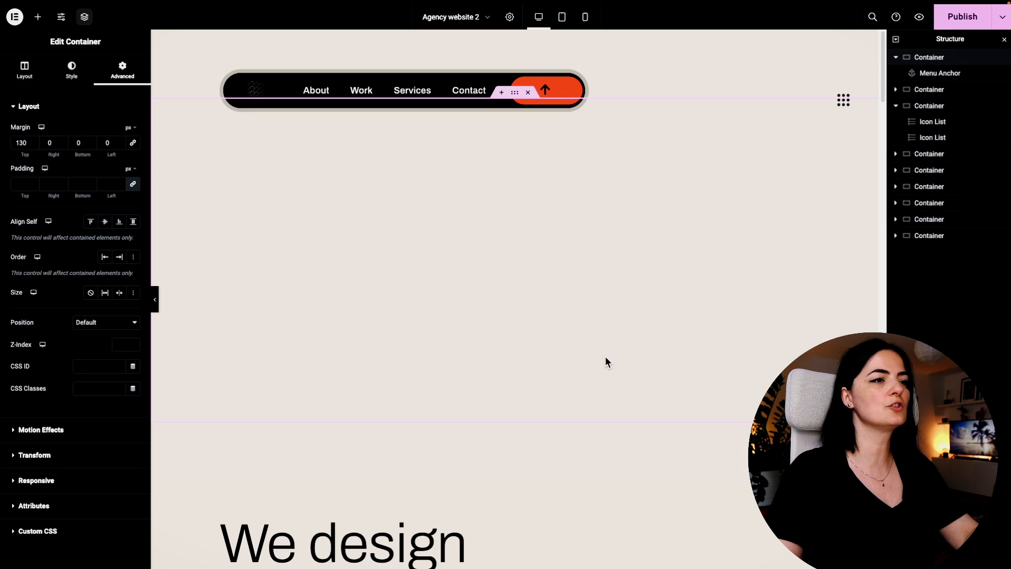
pyautogui.click(940, 73)
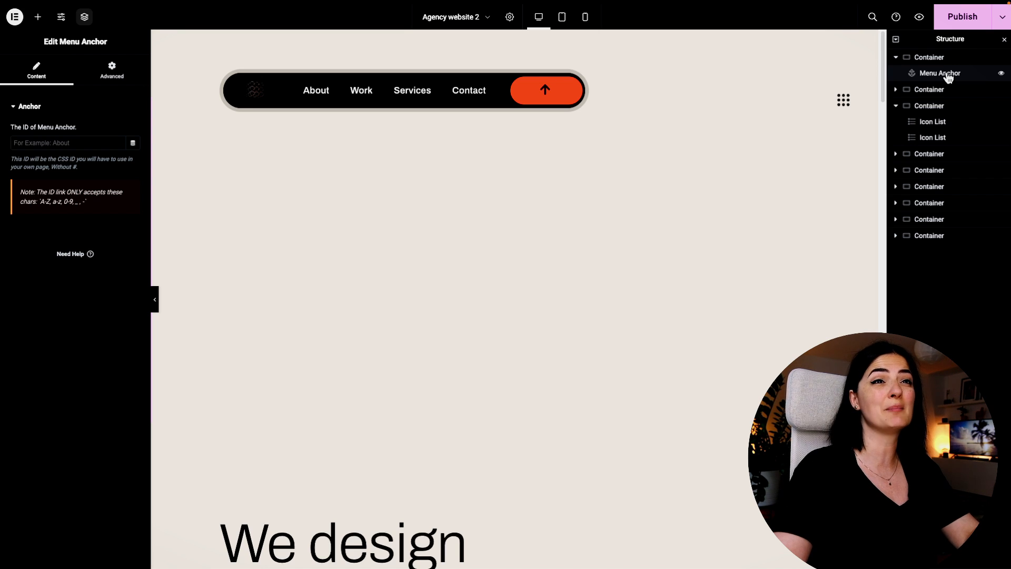
pyautogui.rightClick(948, 76)
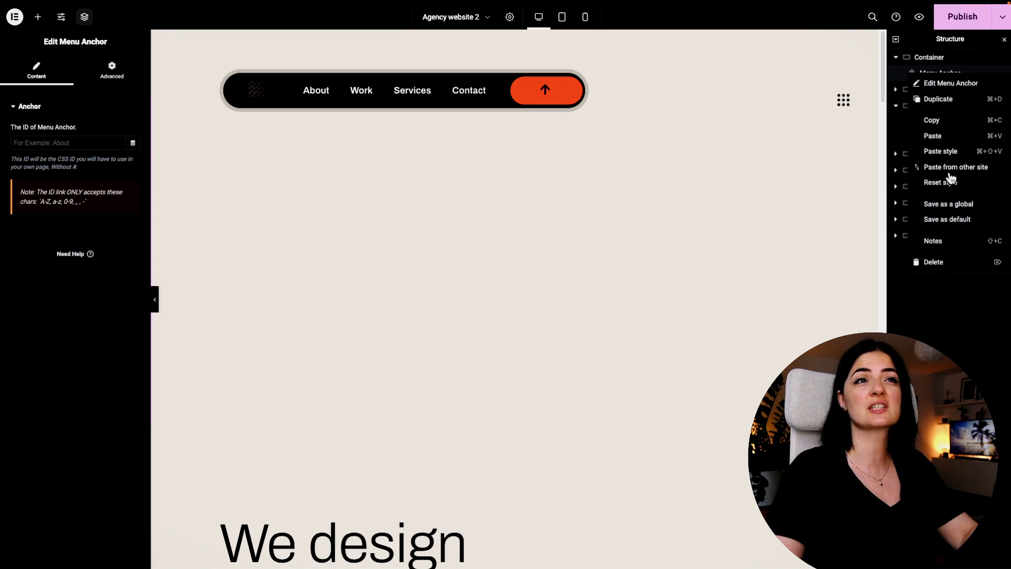
pyautogui.click(933, 263)
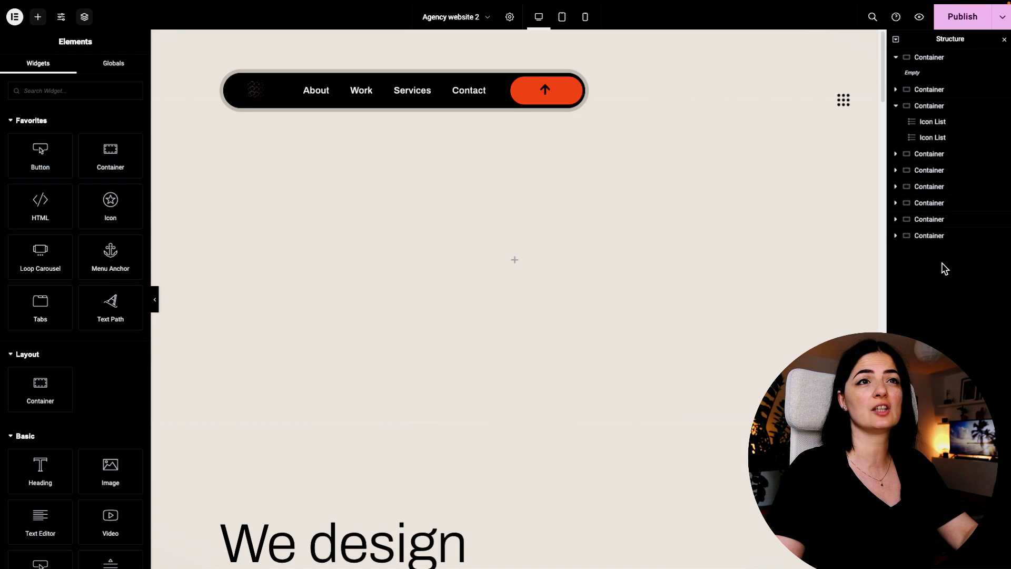
# Set the empty first container's top margin to 0 px and its minimum height to 0 vh.
pyautogui.click(924, 59)
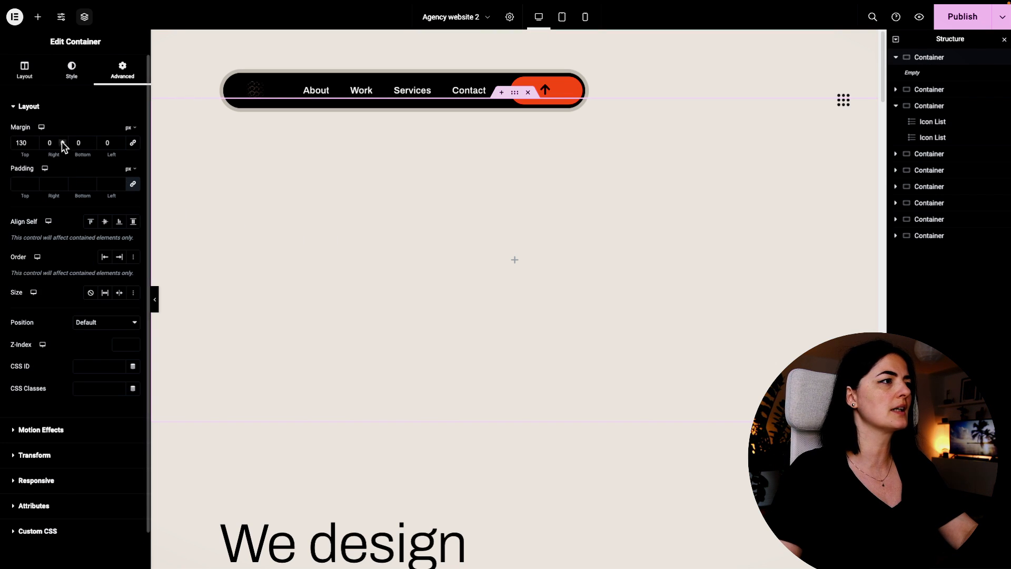
pyautogui.press('BackSpace')
pyautogui.press('BackSpace')
pyautogui.press('BackSpace')
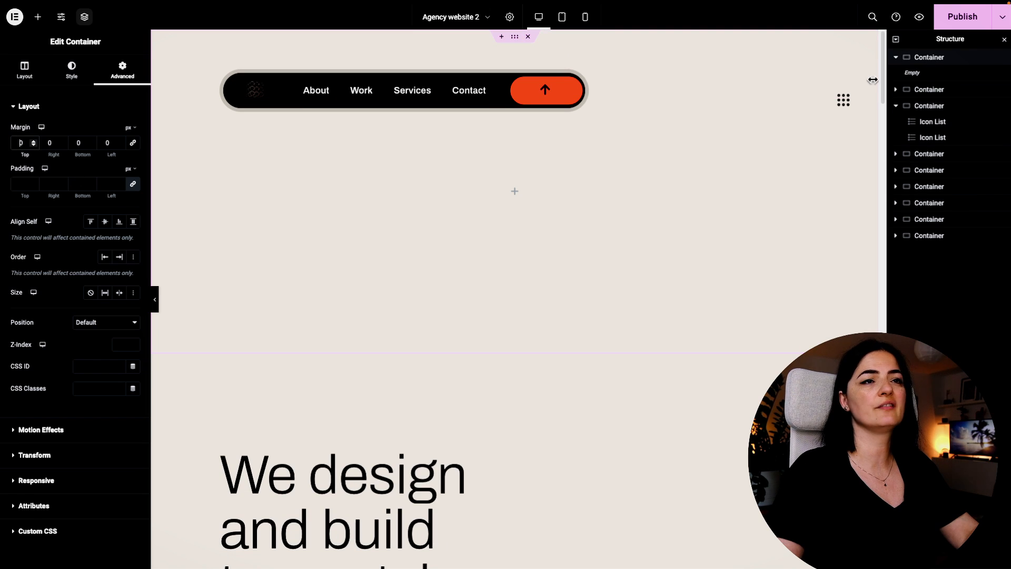
pyautogui.click(24, 68)
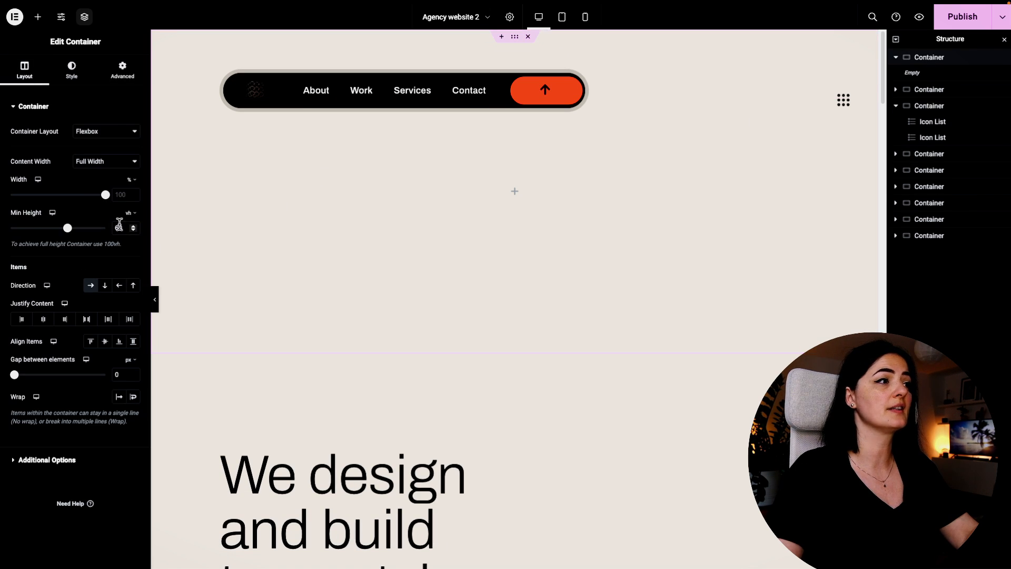
pyautogui.press('BackSpace')
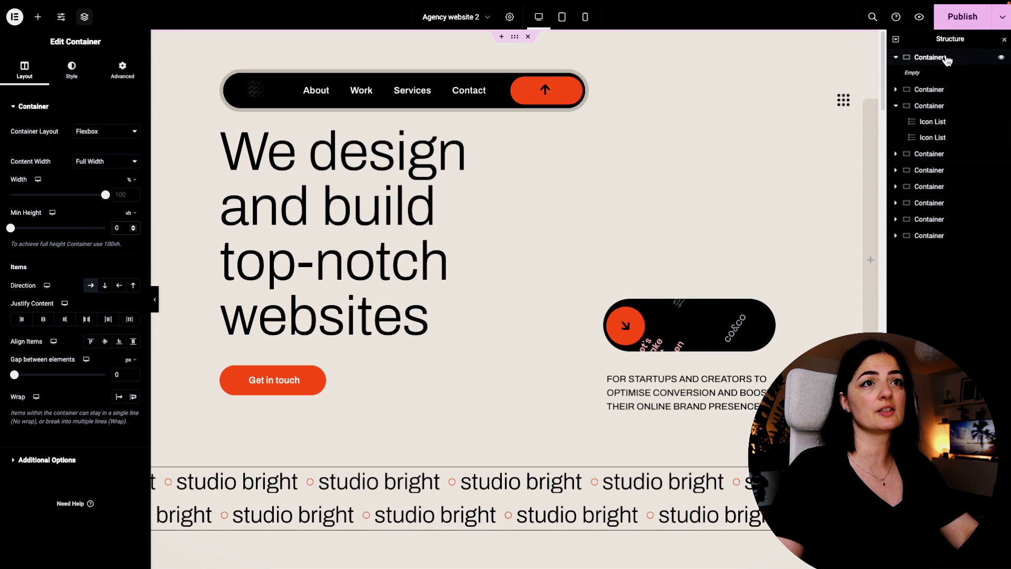
# Give the empty first container the CSS ID scrolltotop and publish the page.
pyautogui.click(126, 73)
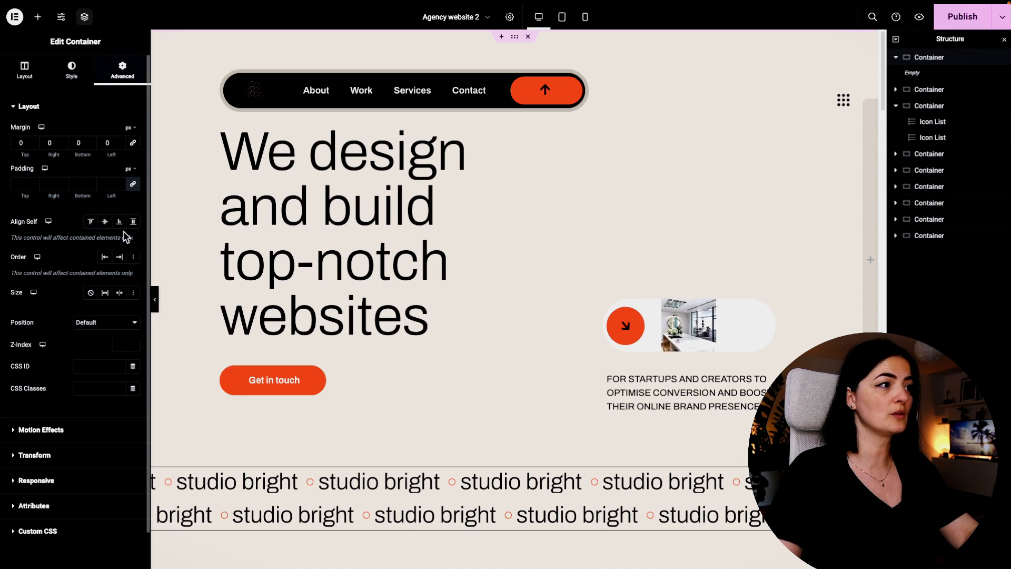
pyautogui.click(99, 367)
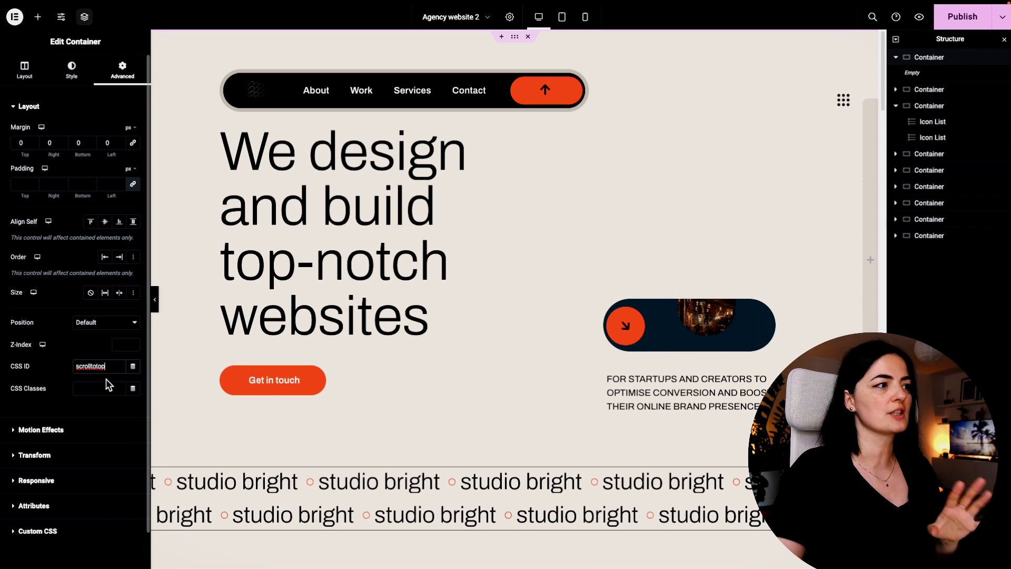
pyautogui.click(962, 16)
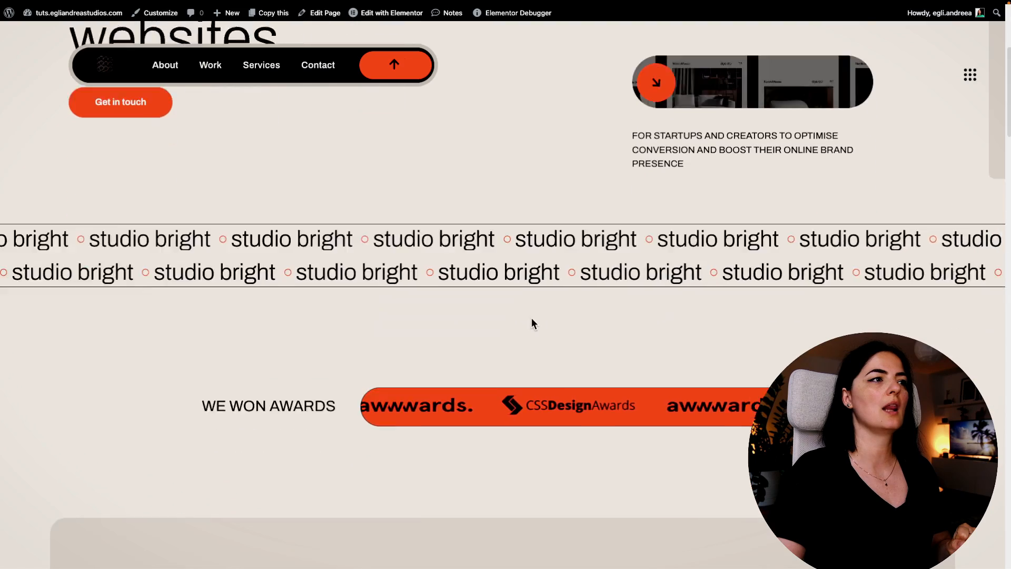
# Test the fixed header's scroll-to-top arrow and Services link on the page preview, and check the hero section's spacing.
pyautogui.scroll(-10, 532, 318)
pyautogui.click(394, 74)
pyautogui.scroll(-10, 541, 291)
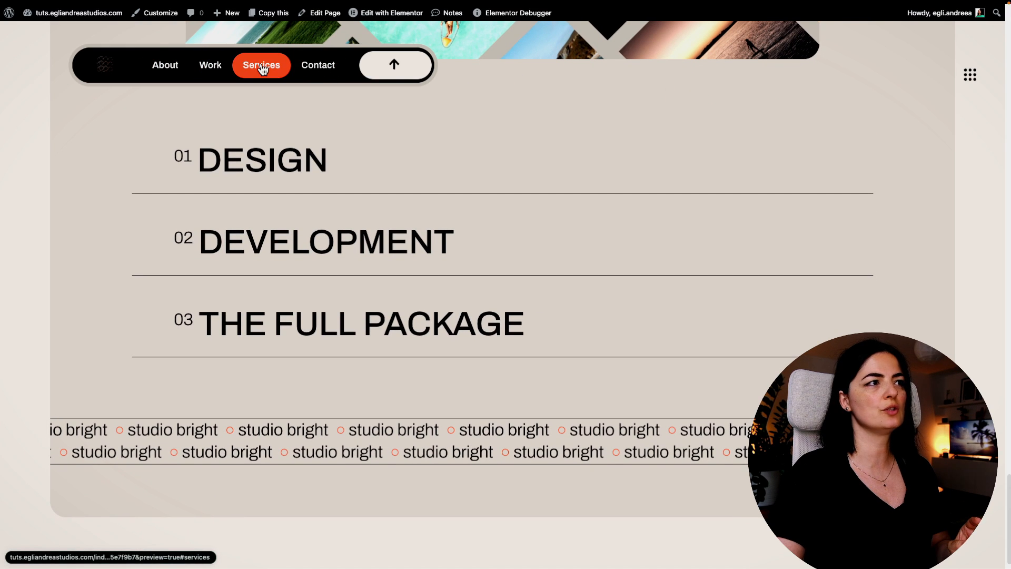
pyautogui.click(223, 74)
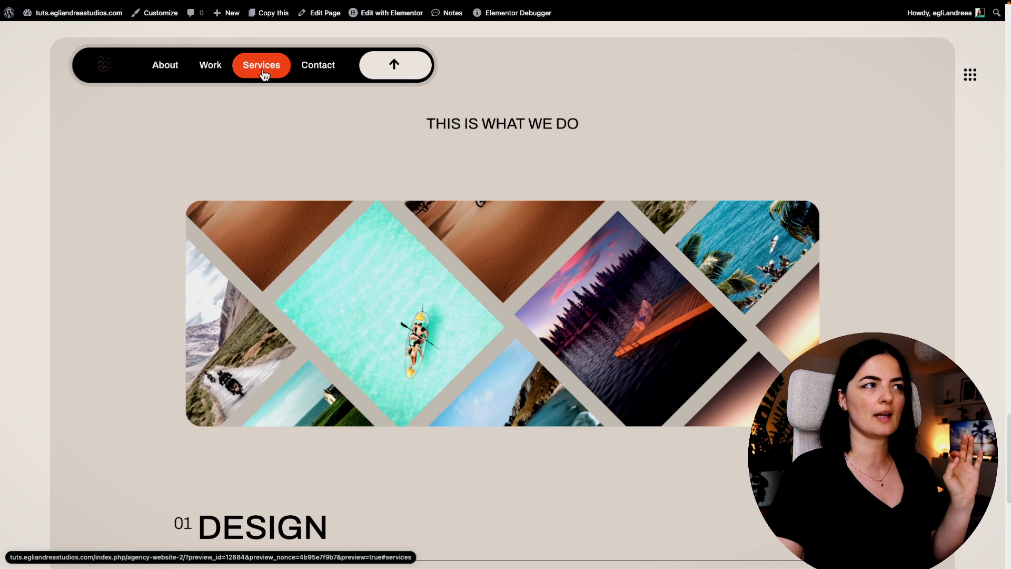
pyautogui.click(261, 66)
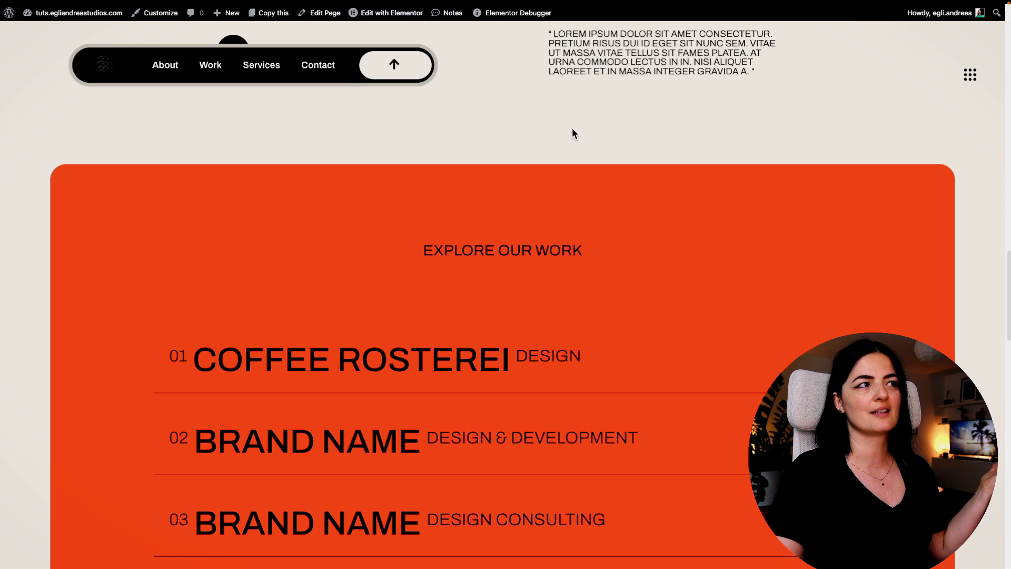
pyautogui.scroll(15, 961, 194)
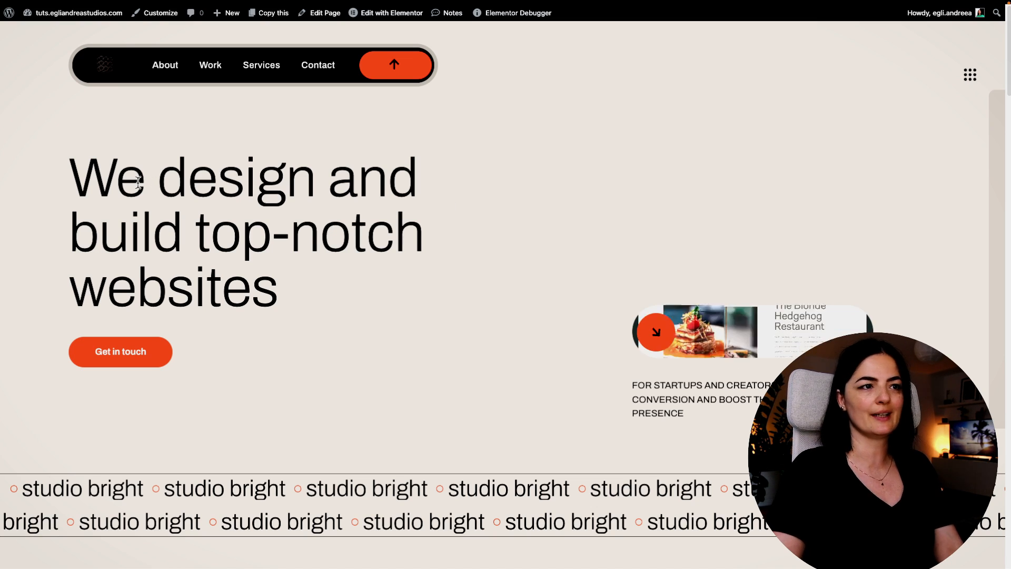
pyautogui.moveTo(667, 337)
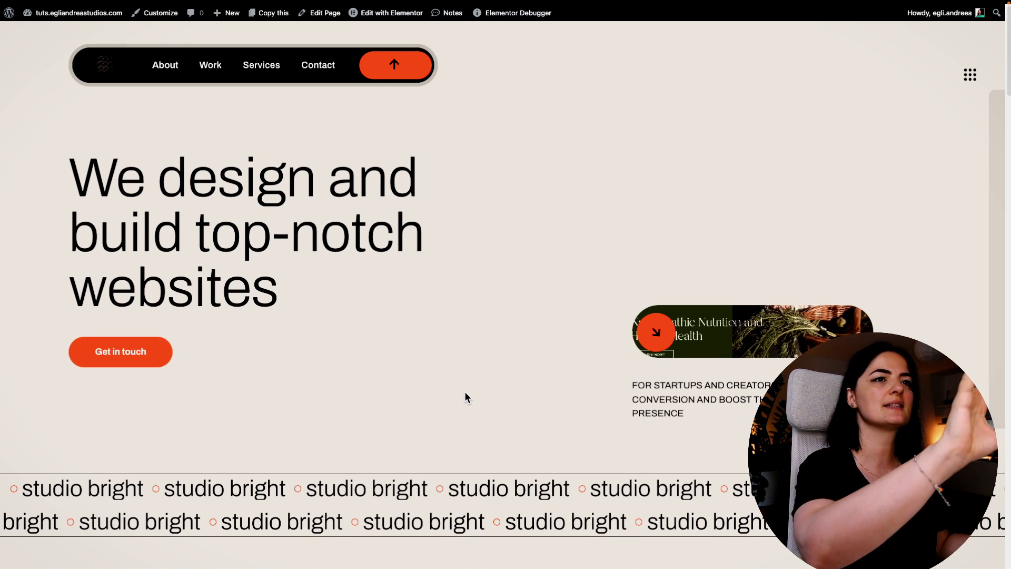
pyautogui.moveTo(798, 256)
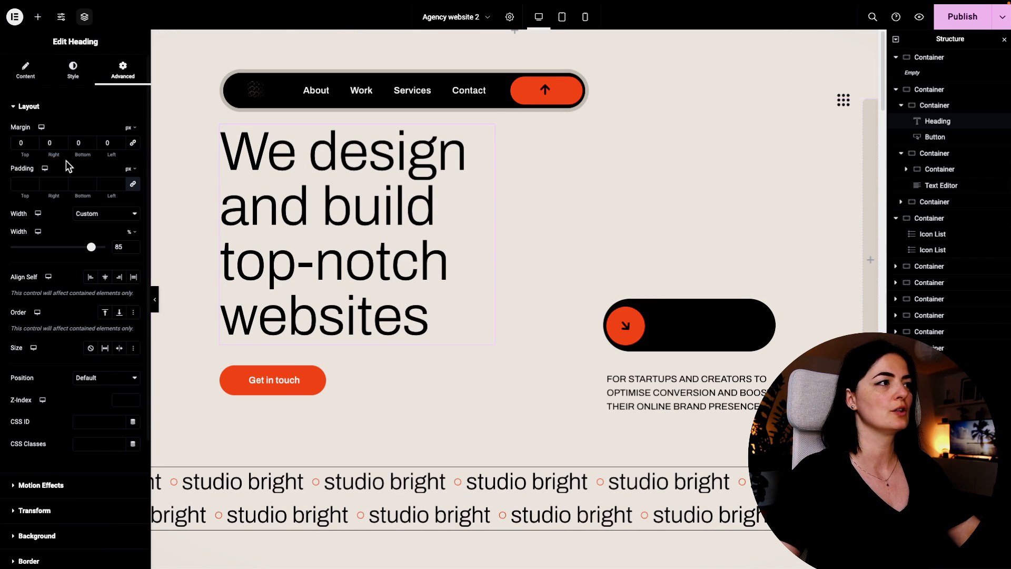
# Set the hero heading's top margin to 150 px and publish the change.
pyautogui.click(17, 142)
pyautogui.write('15')
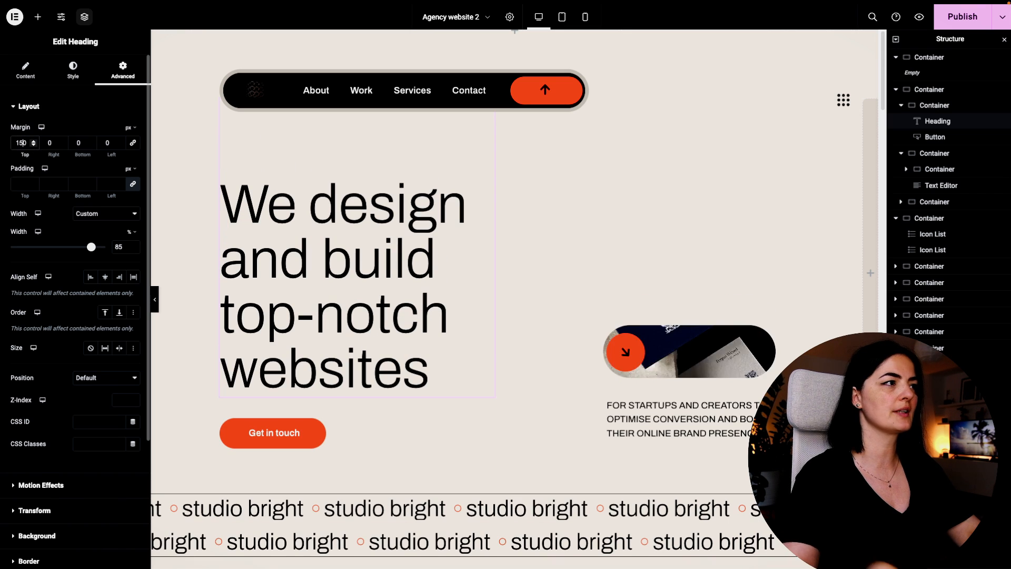
pyautogui.click(962, 26)
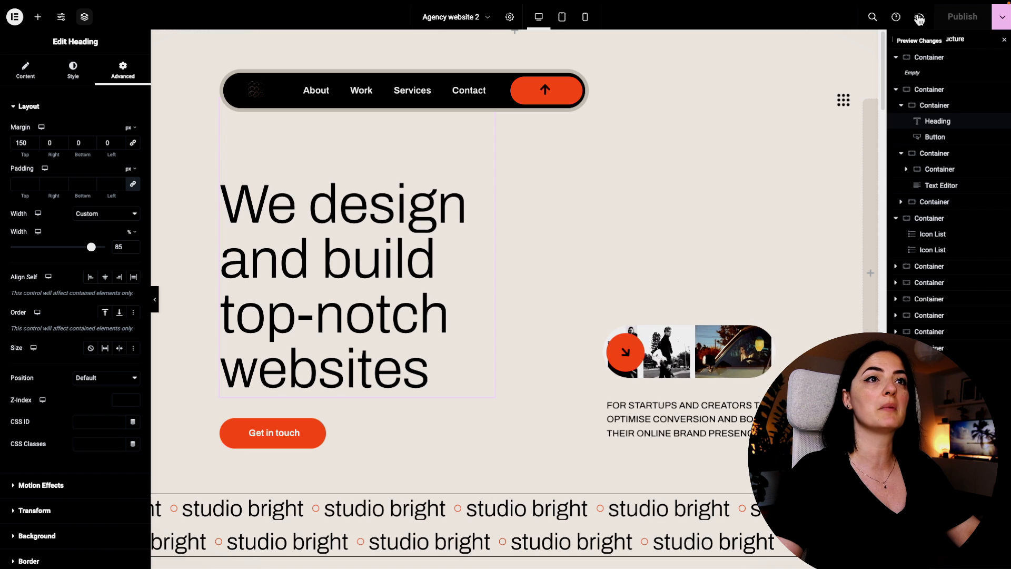
# Preview the updated page to check the hero's spacing, and test the expanding hero video and its sound control.
pyautogui.click(919, 20)
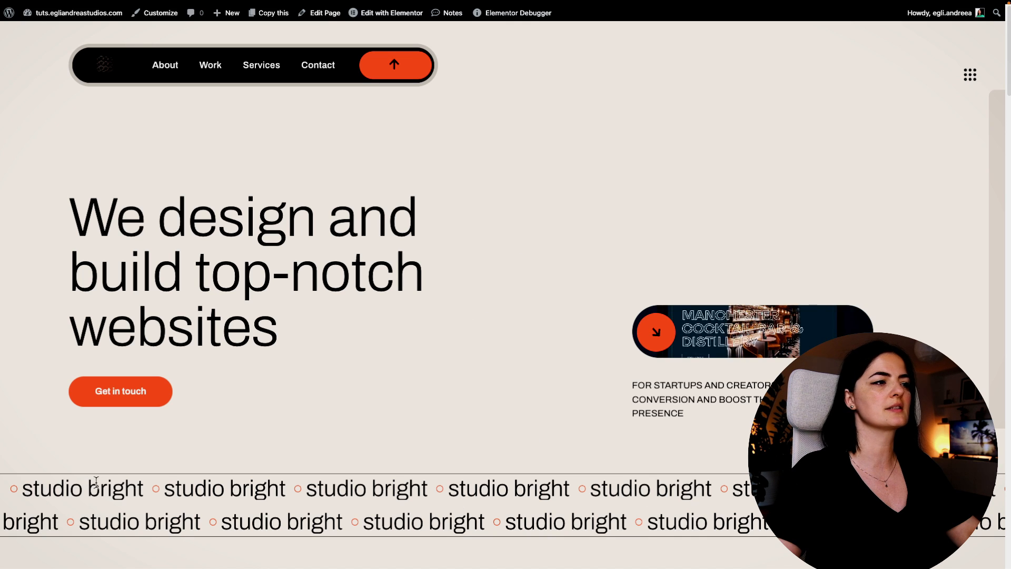
pyautogui.scroll(-4, 441, 343)
pyautogui.scroll(4, 440, 342)
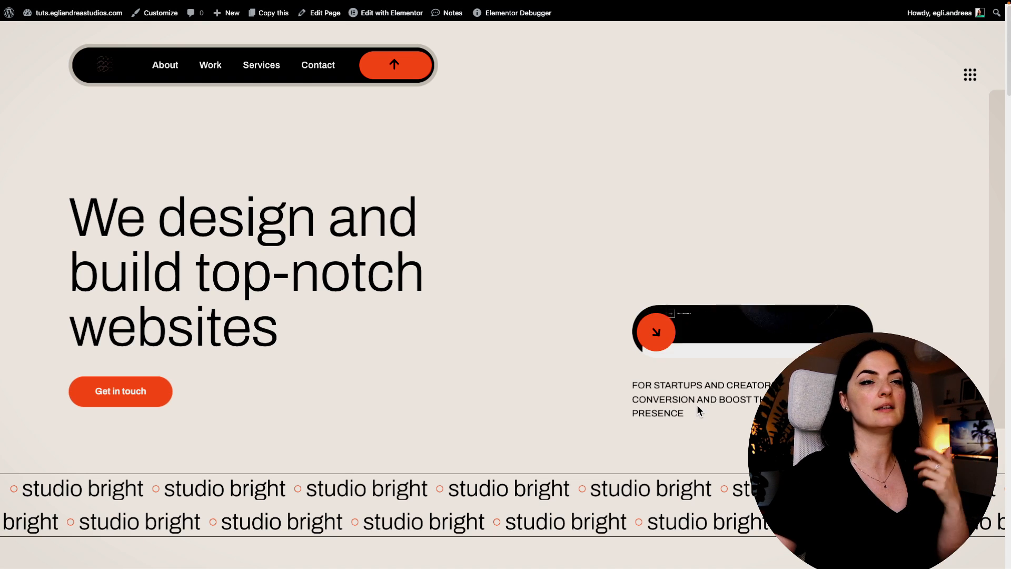
pyautogui.moveTo(735, 330)
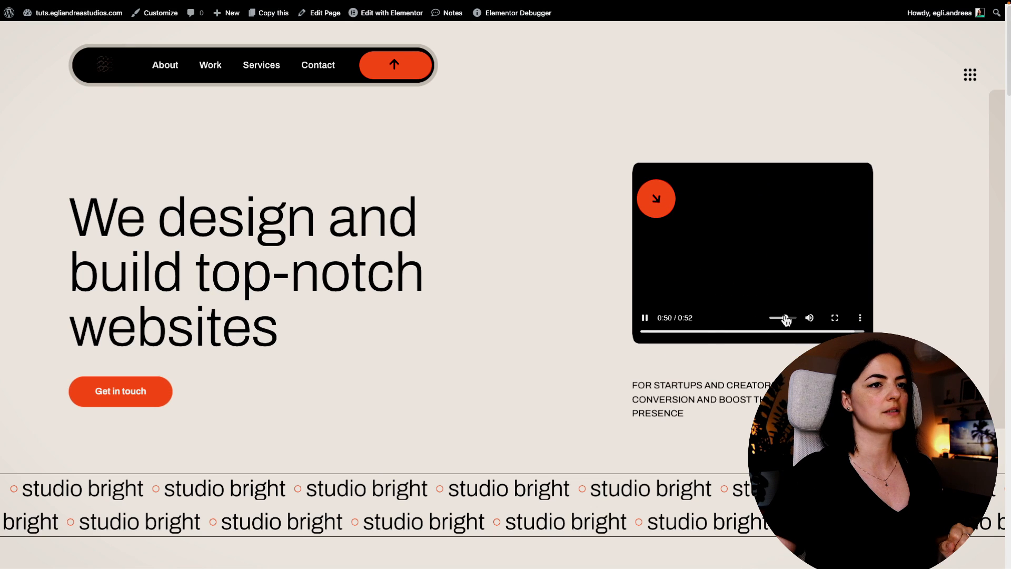
pyautogui.click(808, 320)
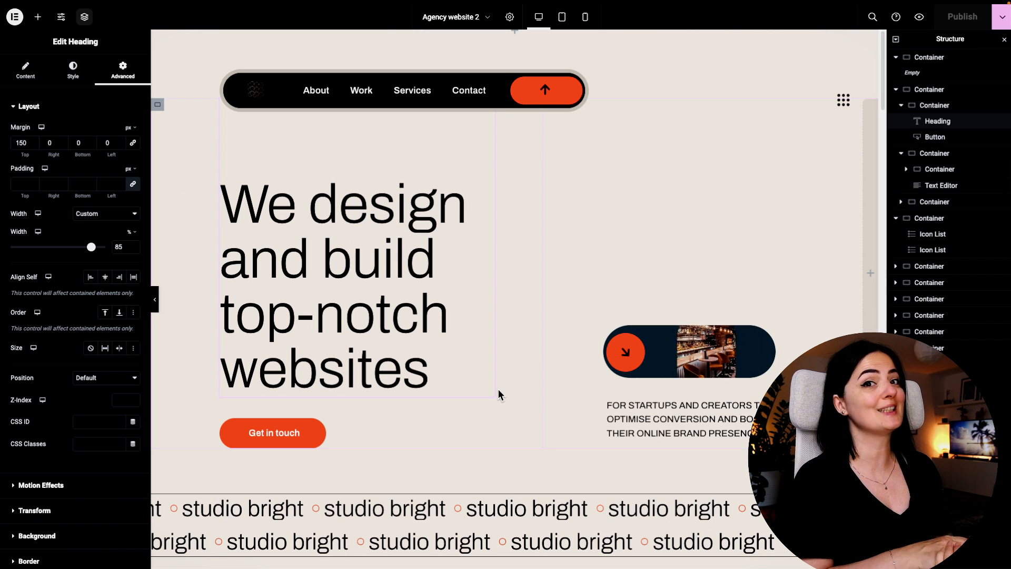
# Create a new footer in the Theme Builder and dismiss the template library to start from a blank layout.
pyautogui.moveTo(11, 443)
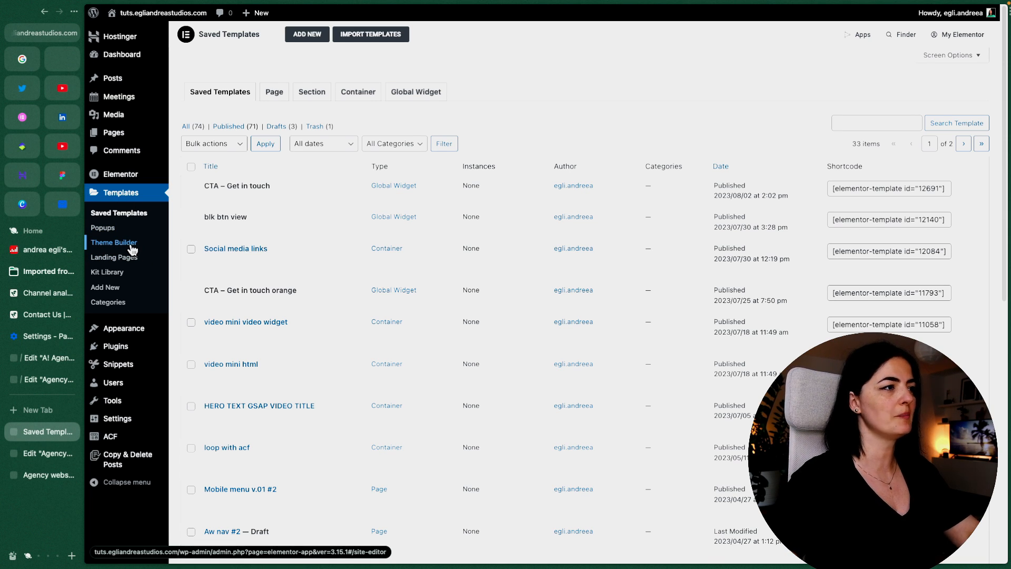
pyautogui.click(132, 248)
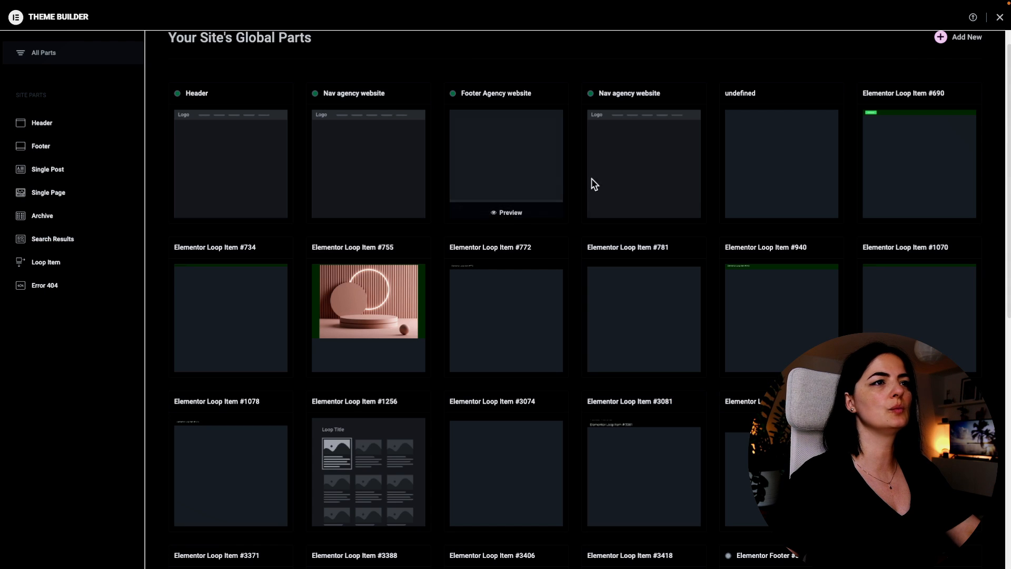
pyautogui.click(940, 38)
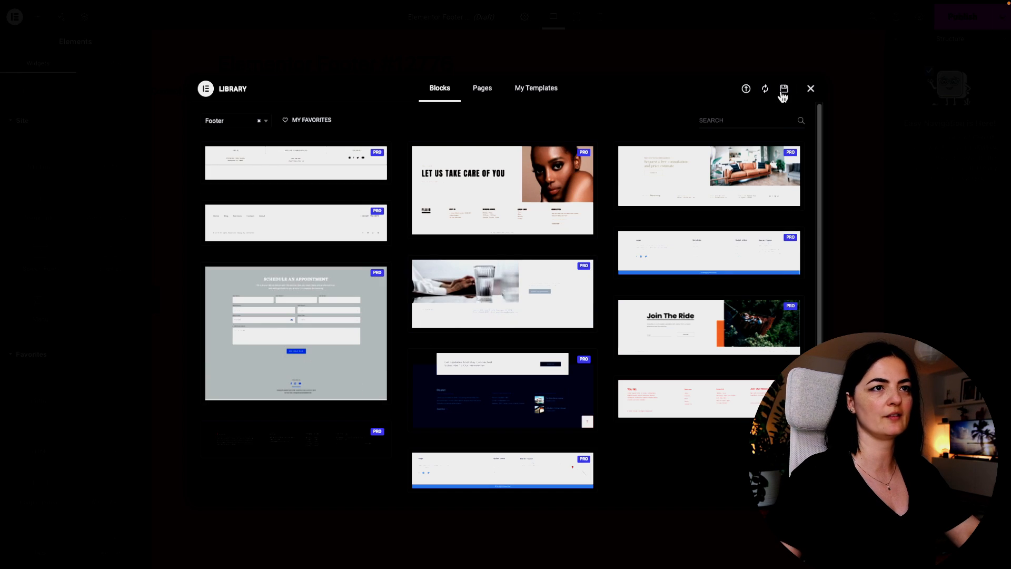
pyautogui.click(810, 89)
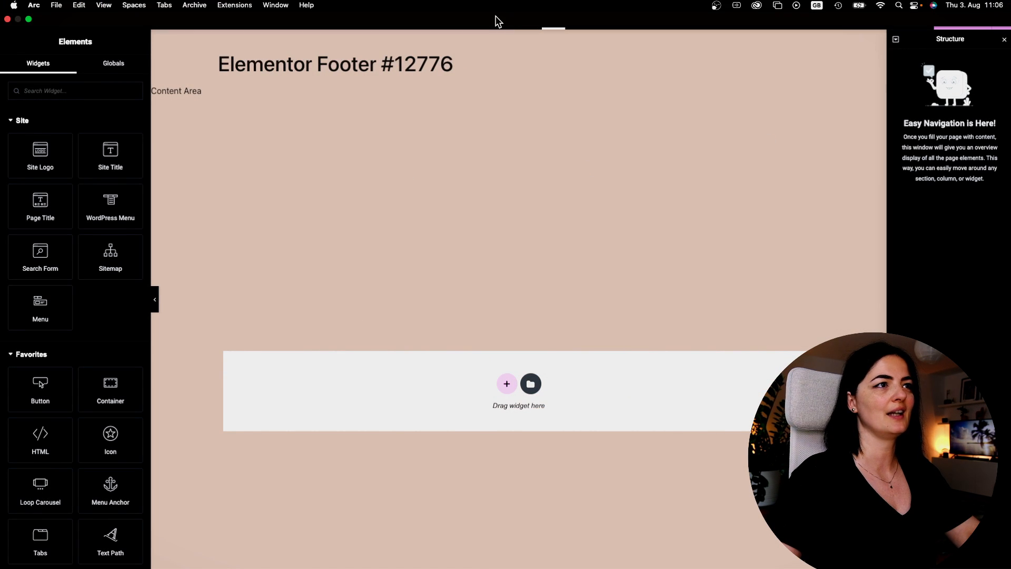
# Rename the footer template as "Footer agency website".
pyautogui.click(524, 16)
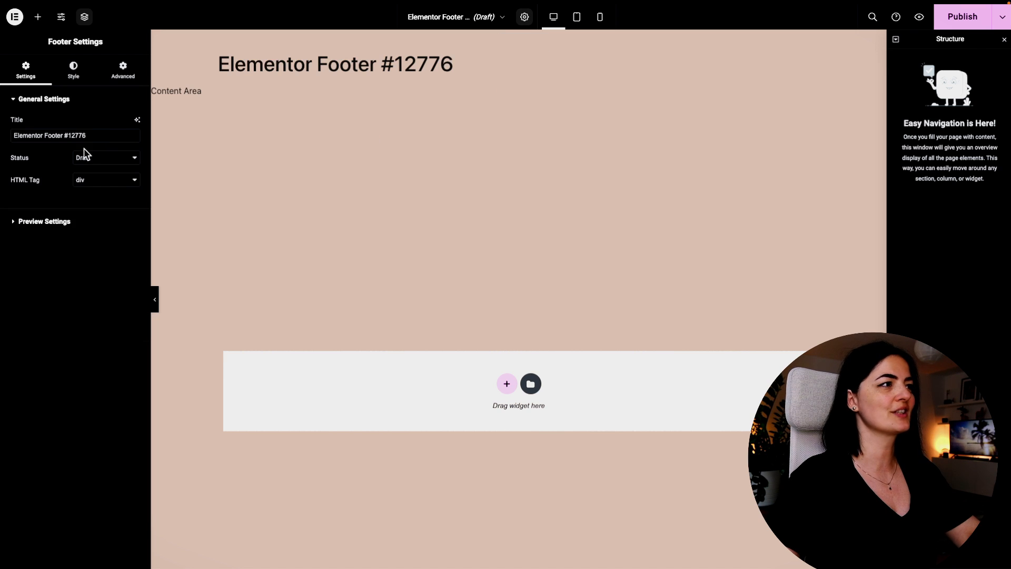
pyautogui.moveTo(89, 137); pyautogui.dragTo(4, 139)
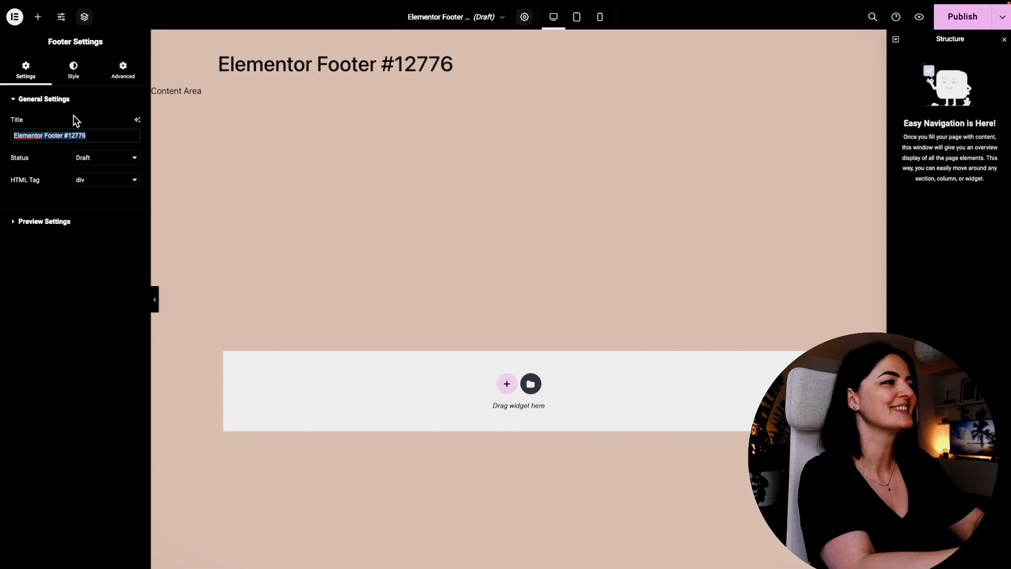
pyautogui.write('Foo')
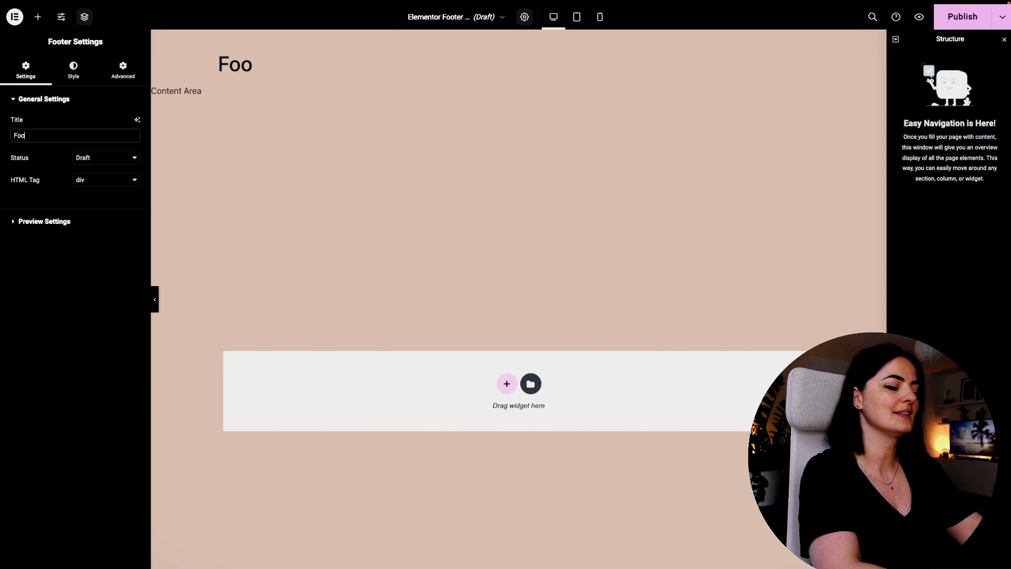
pyautogui.write('ter agency')
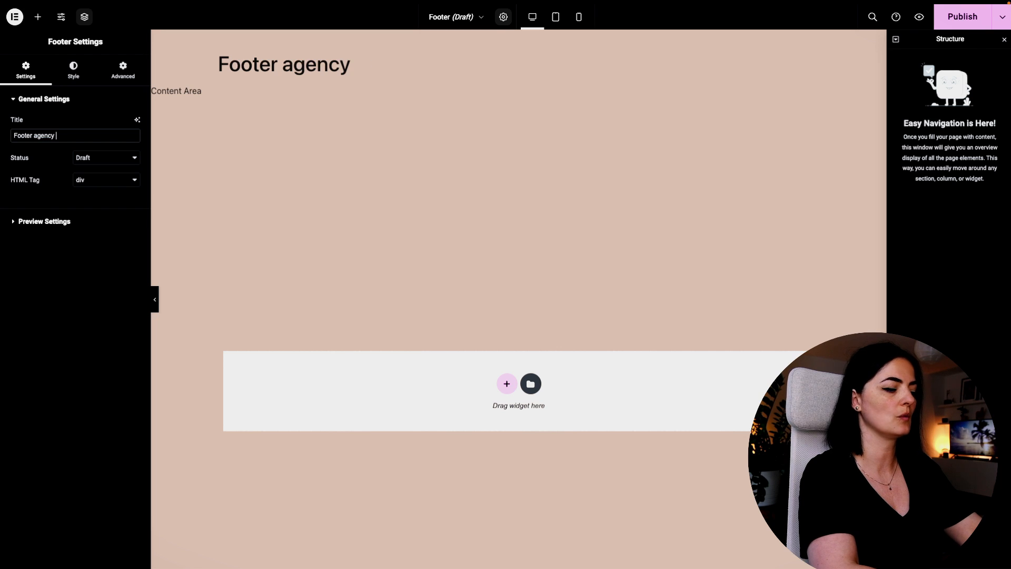
pyautogui.write(' website')
# Add a full-width container to the footer with a 75 vh minimum height, row direction and centred items on both axes.
pyautogui.click(499, 378)
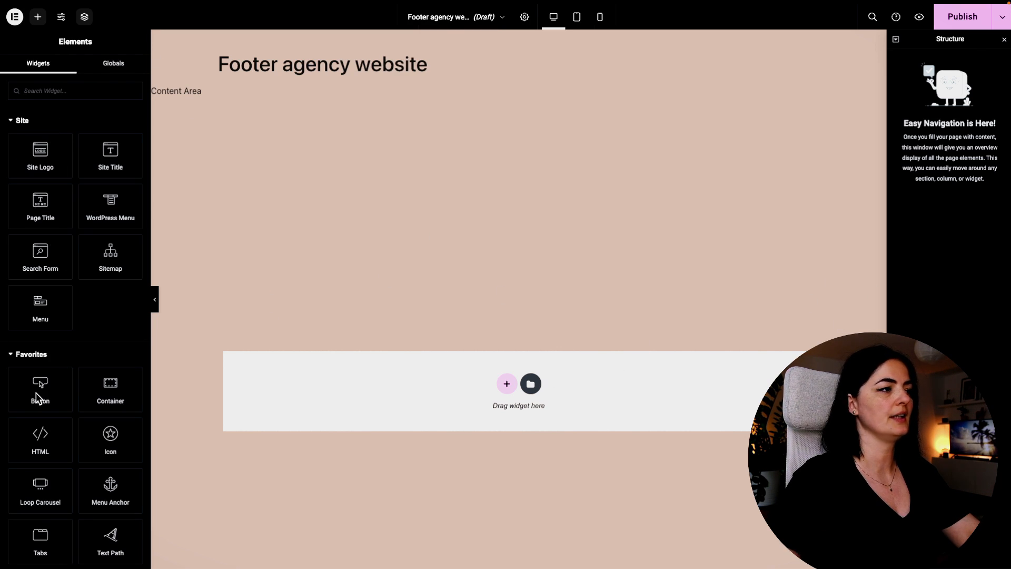
pyautogui.click(107, 387)
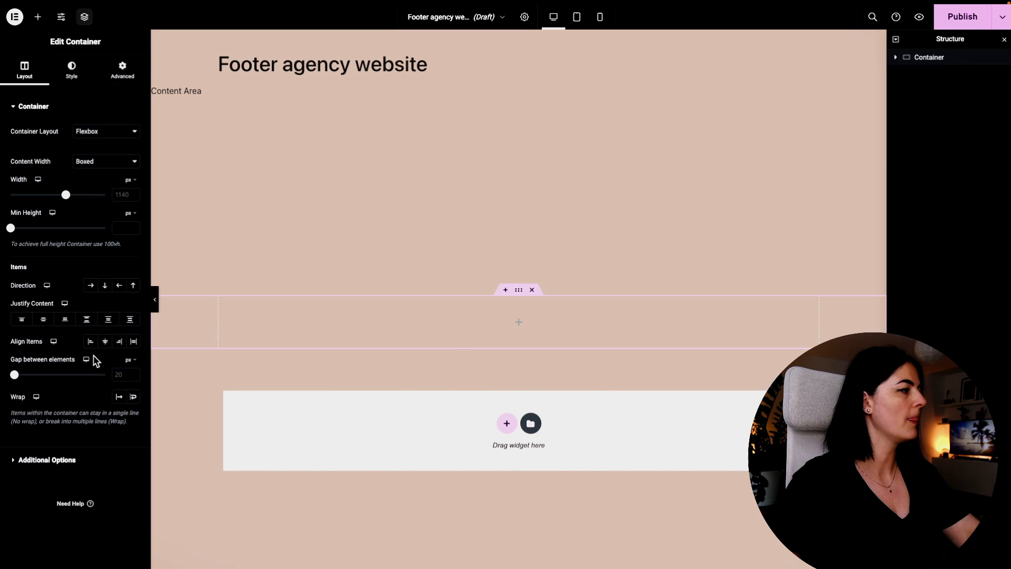
pyautogui.click(90, 163)
pyautogui.click(93, 170)
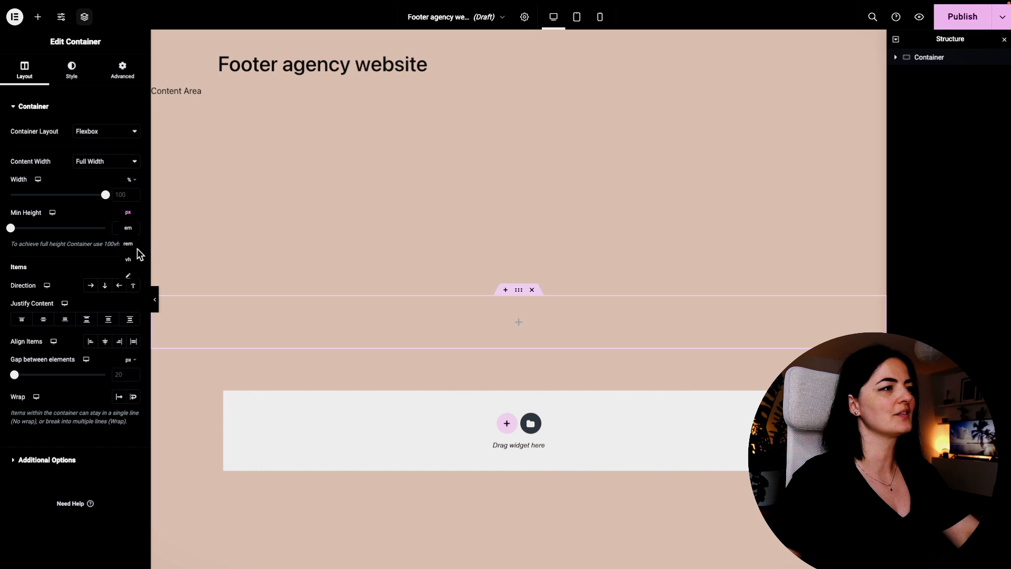
pyautogui.write('75')
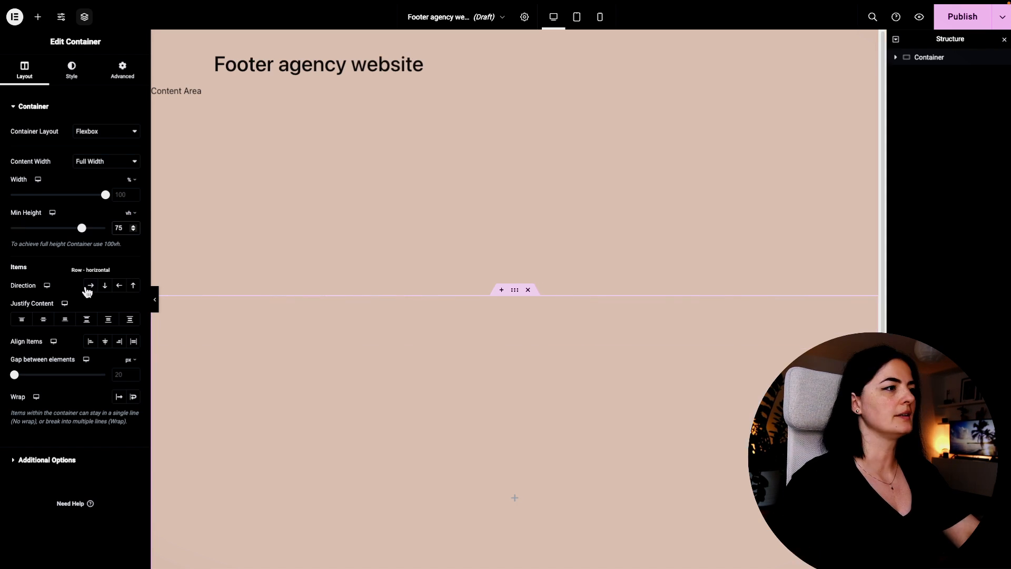
pyautogui.click(91, 286)
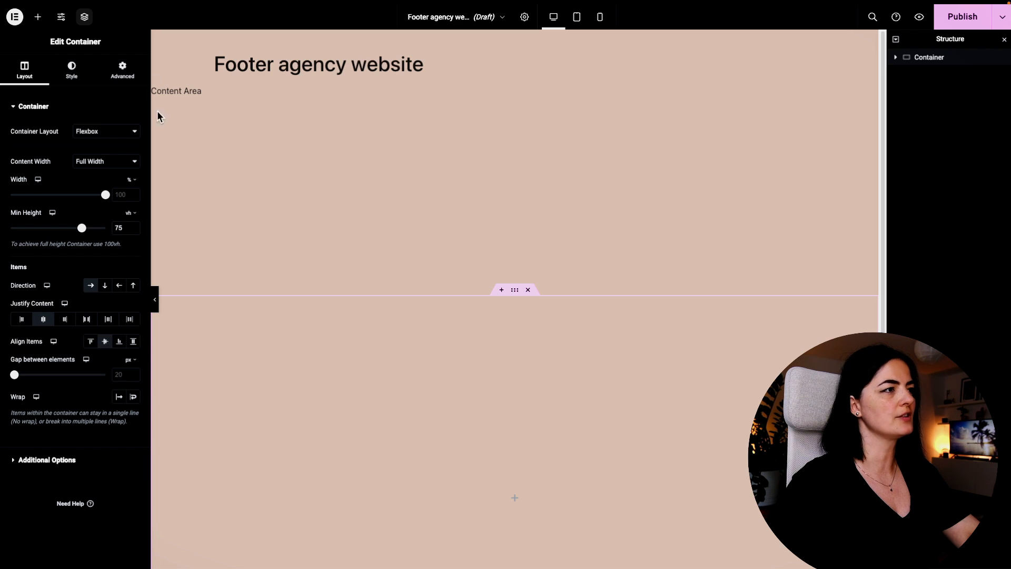
# Centre the outer footer container's self-alignment and set its bottom margin to 10 px.
pyautogui.click(132, 78)
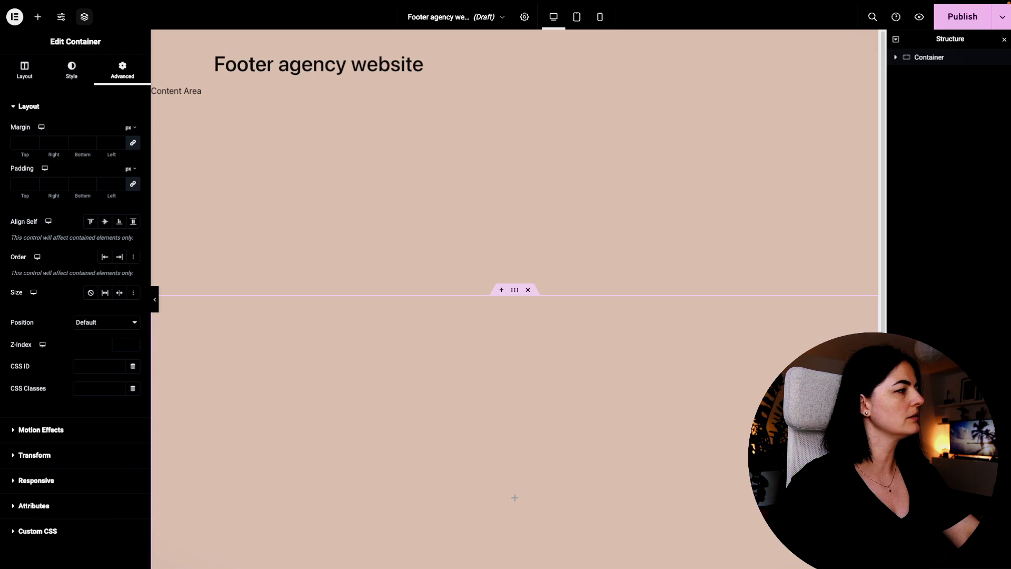
pyautogui.click(105, 222)
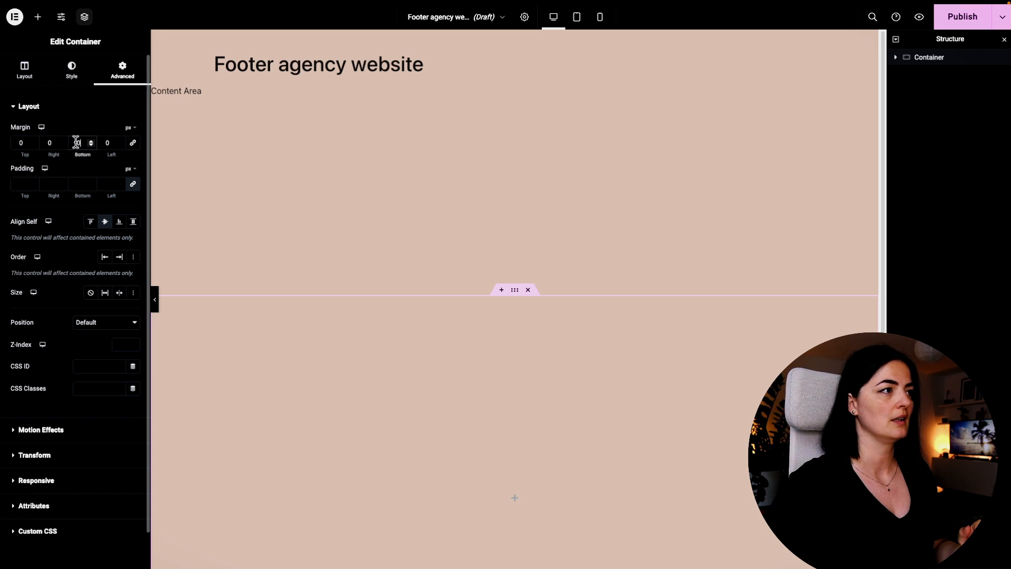
pyautogui.write('1')
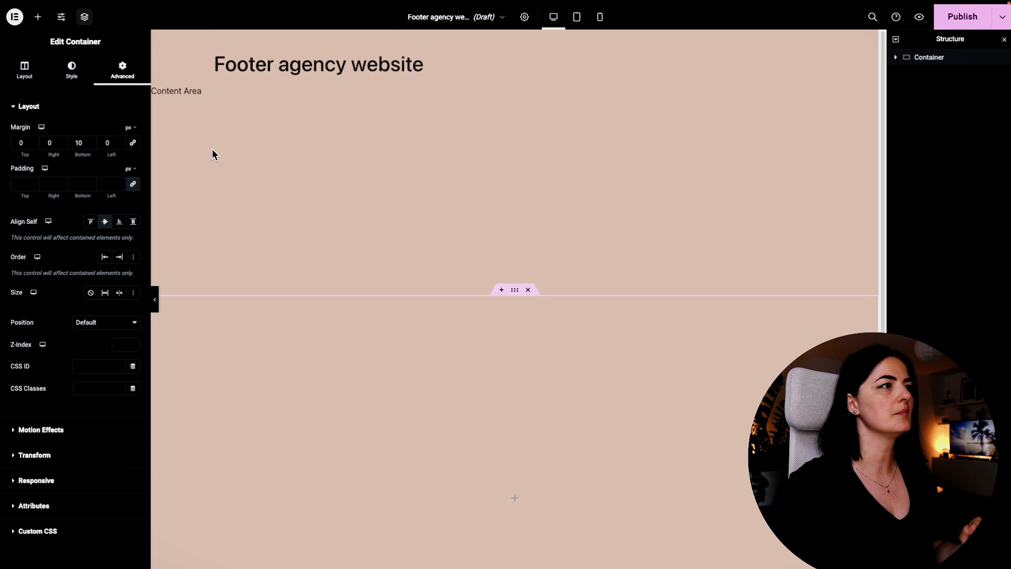
# Nest a second container inside the footer container and make it full width at 95%.
pyautogui.click(37, 15)
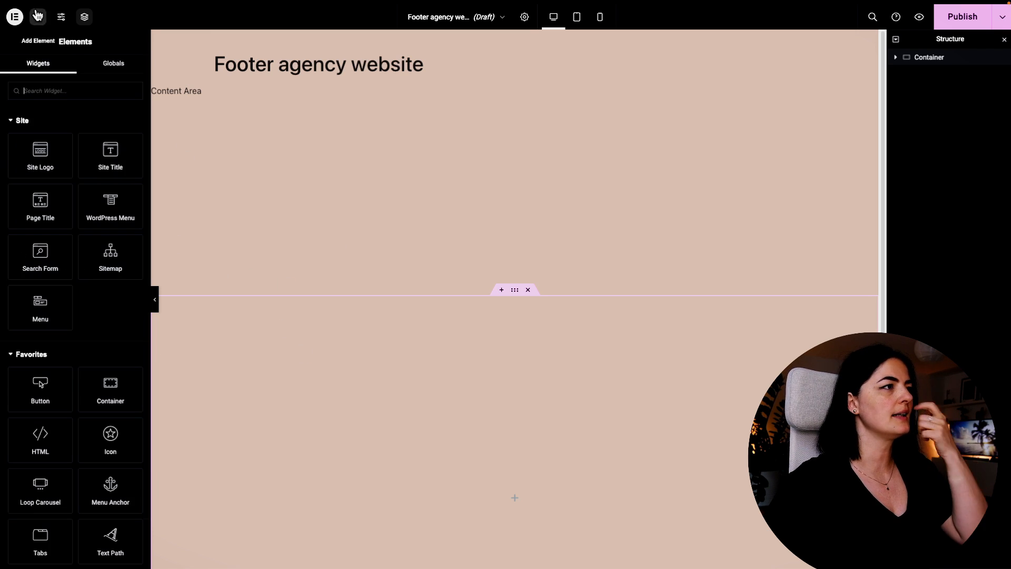
pyautogui.scroll(-1, 140, 480)
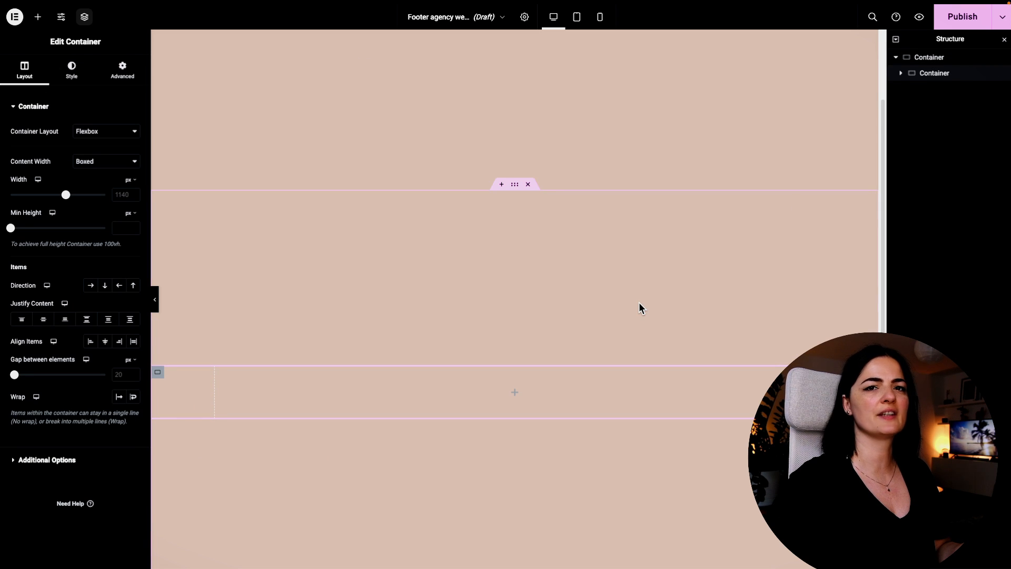
pyautogui.moveTo(44, 63)
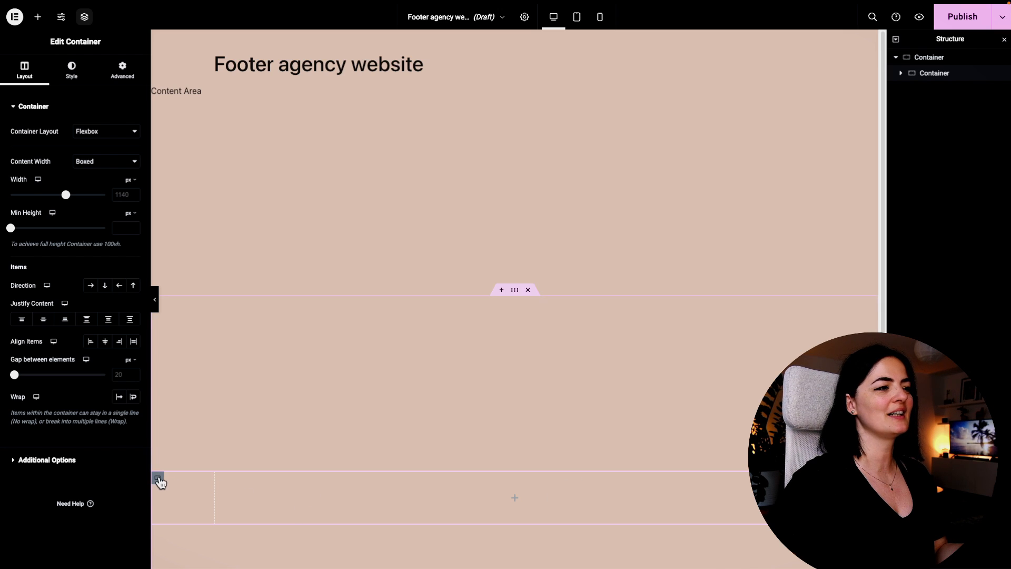
pyautogui.click(107, 163)
pyautogui.click(105, 173)
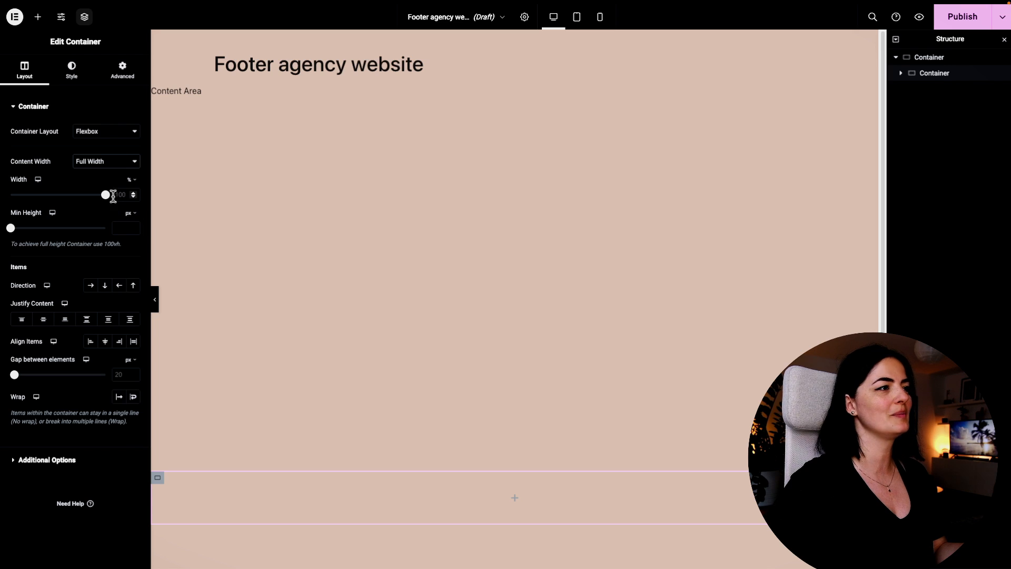
pyautogui.moveTo(106, 196); pyautogui.dragTo(101, 197)
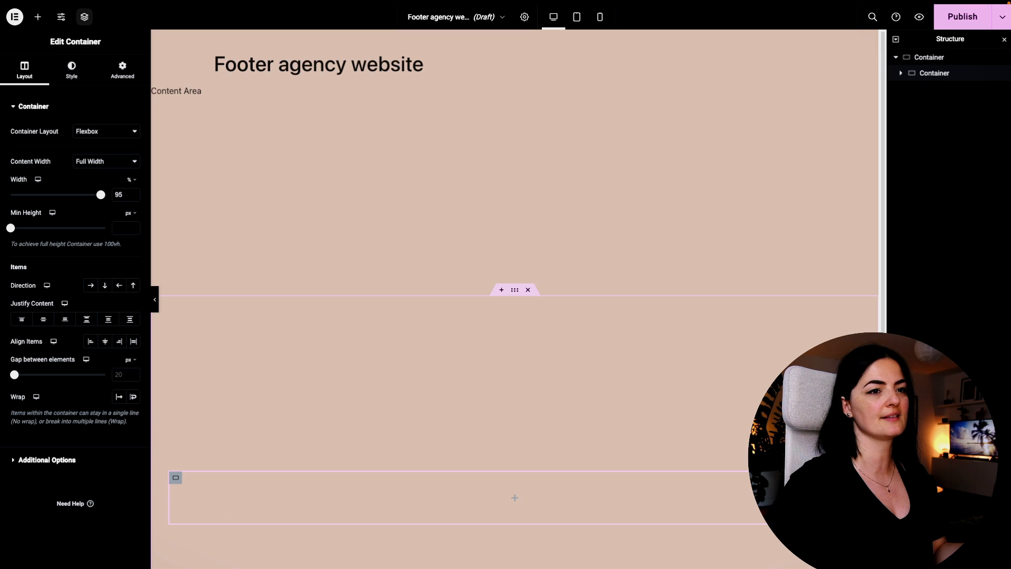
# Give the inner container a 45 vh minimum height, start justification, centred items and 50 px of right and left padding.
pyautogui.scroll(-5, 420, 372)
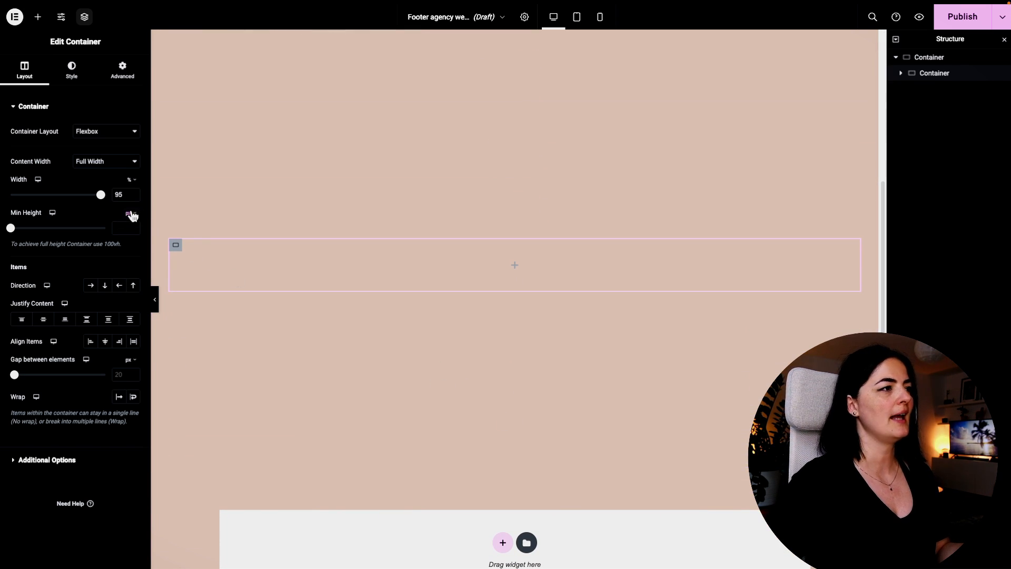
pyautogui.click(132, 258)
pyautogui.click(124, 228)
pyautogui.write('45')
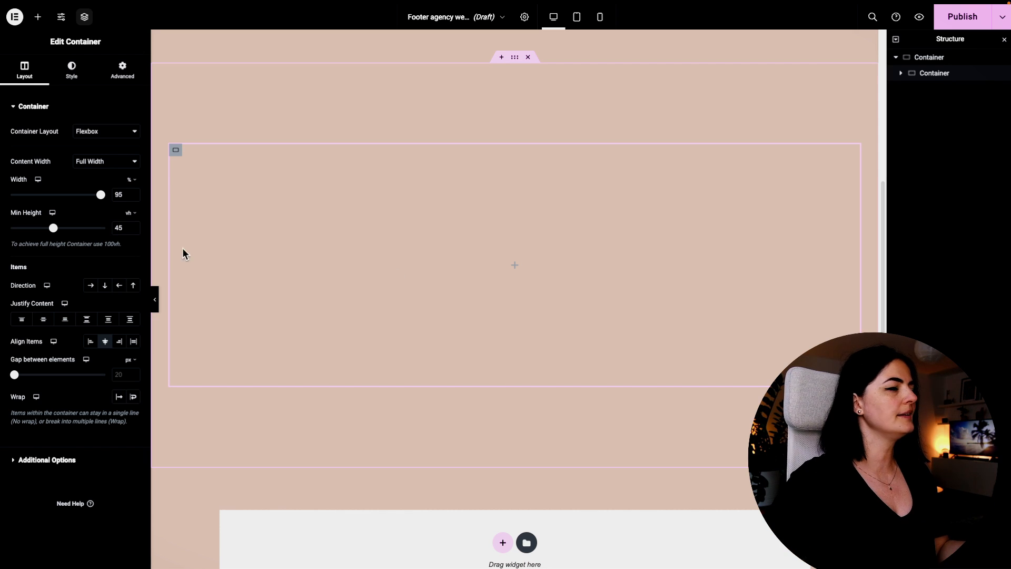
pyautogui.click(21, 320)
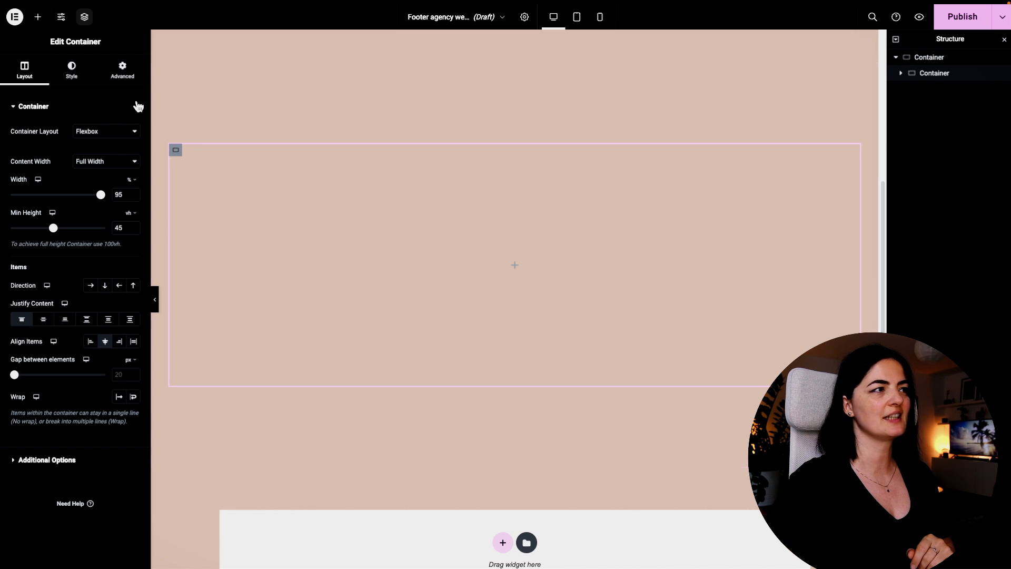
pyautogui.click(124, 69)
pyautogui.click(134, 185)
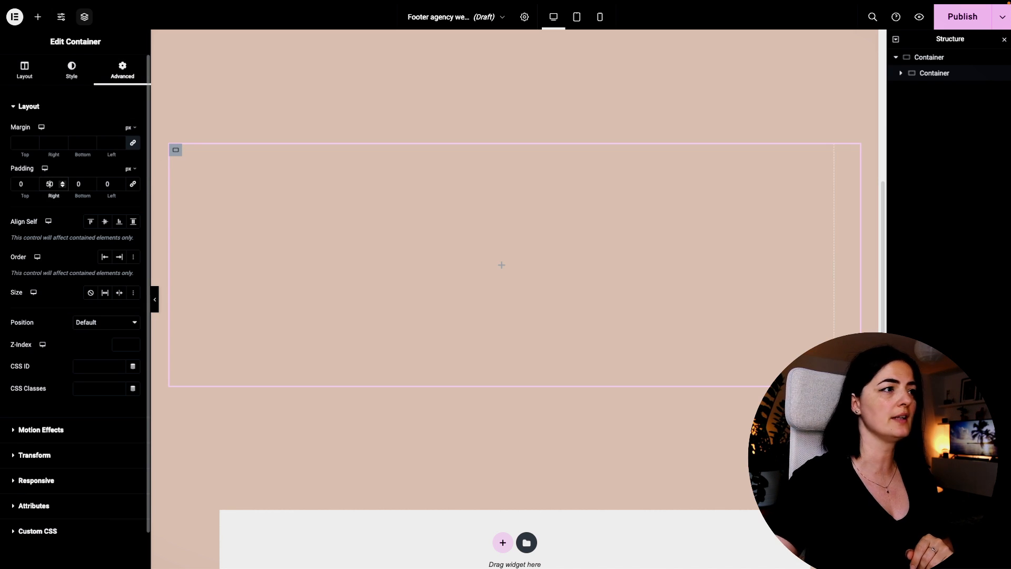
# Fill the inner container with the global Studio orange colour and round its corners with a 30 px border radius.
pyautogui.click(71, 70)
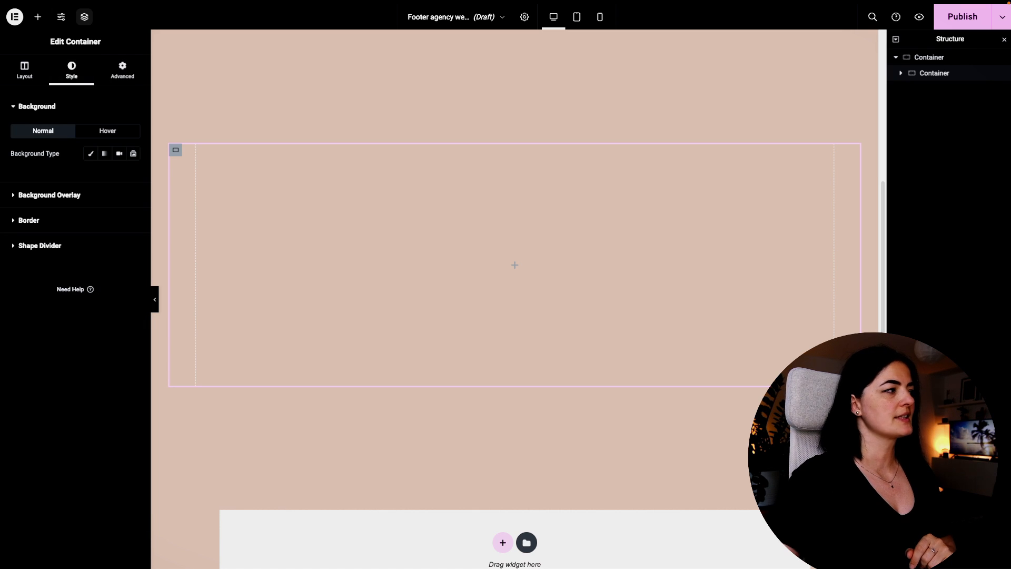
pyautogui.click(91, 153)
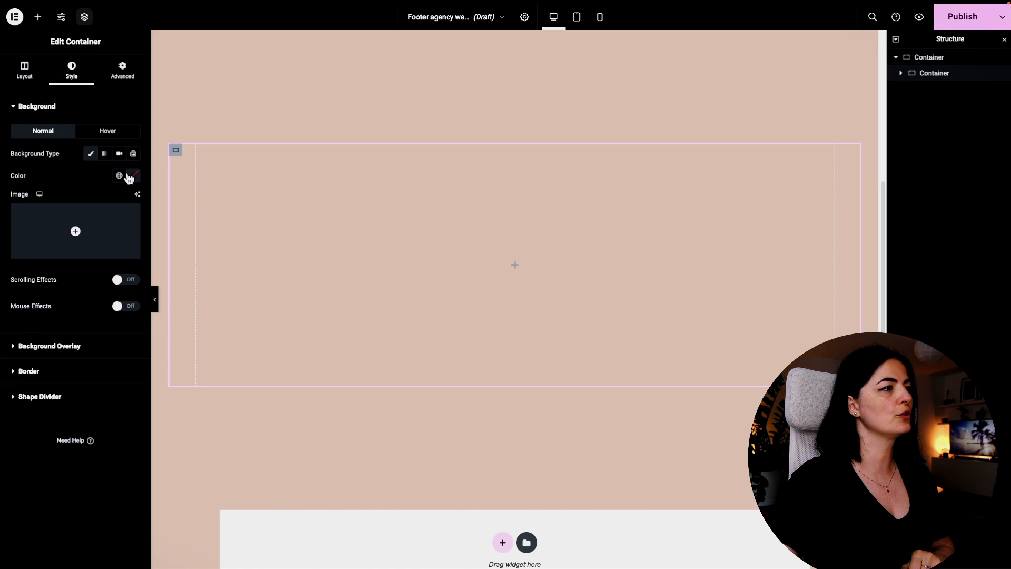
pyautogui.click(120, 176)
pyautogui.scroll(-10, 93, 307)
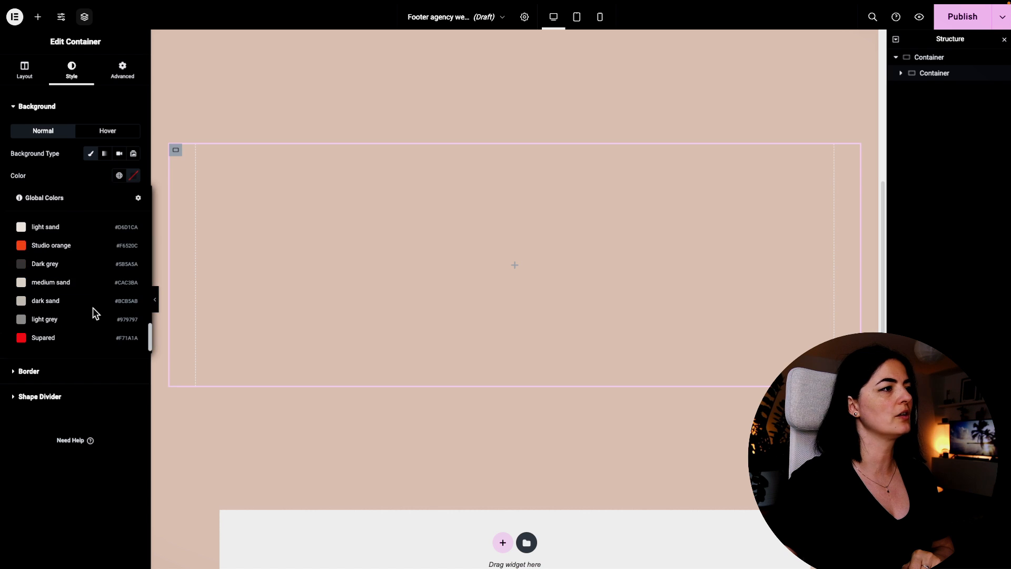
pyautogui.click(51, 245)
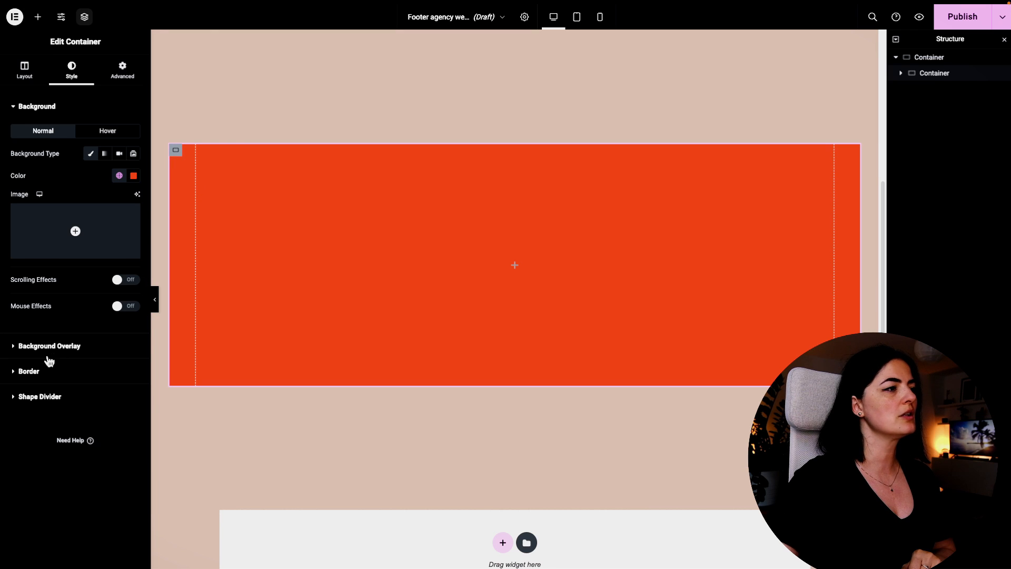
pyautogui.click(42, 370)
pyautogui.click(105, 251)
pyautogui.write('30')
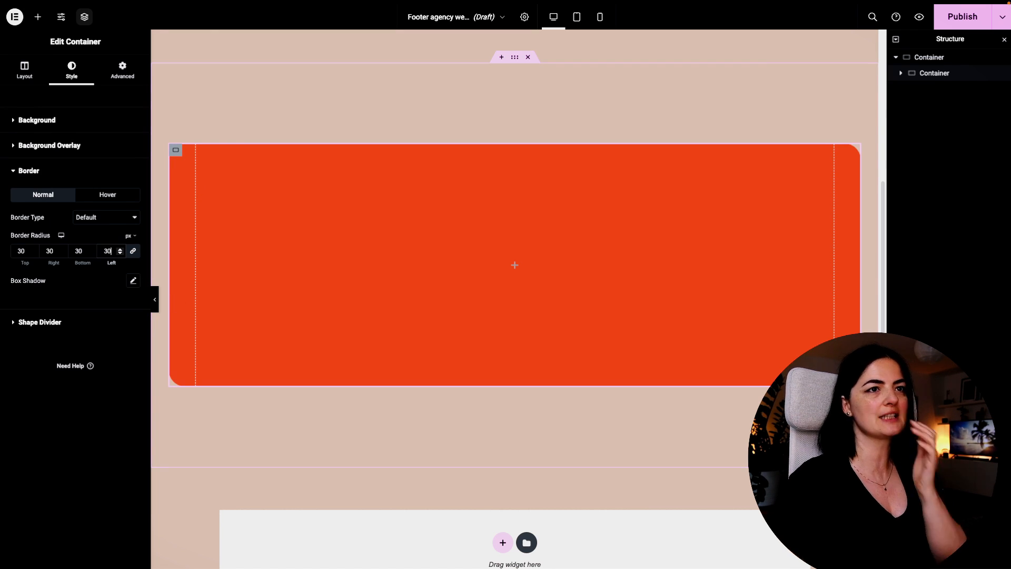
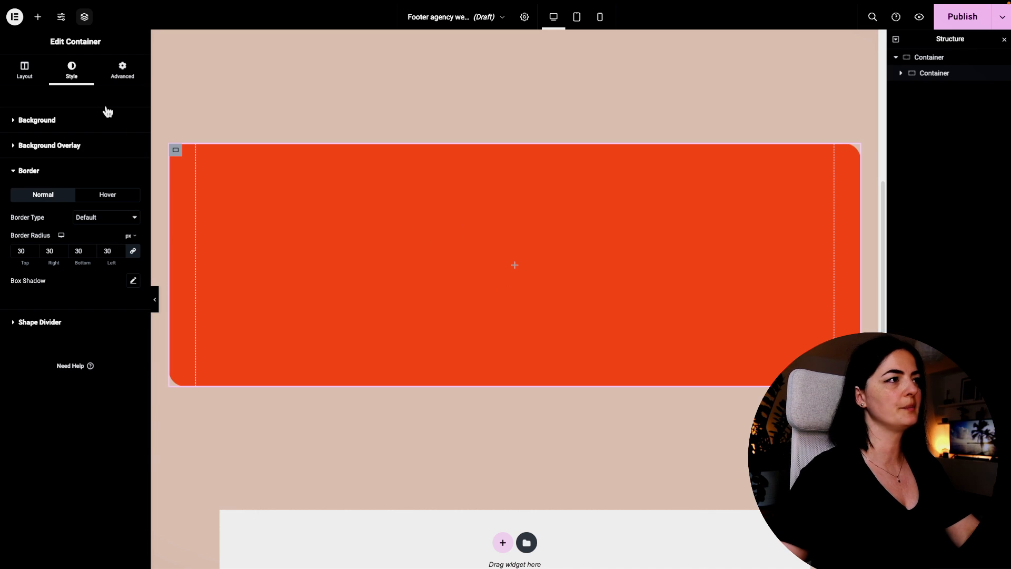
# Place a Site Logo widget in the orange container and set its image width and max width to 100%.
pyautogui.click(39, 17)
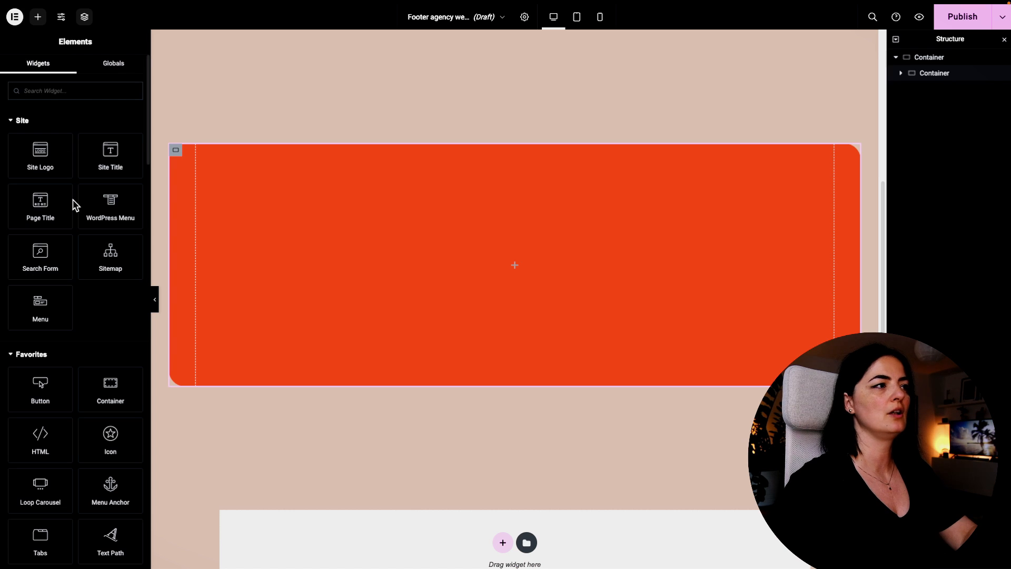
pyautogui.moveTo(40, 154); pyautogui.dragTo(474, 228)
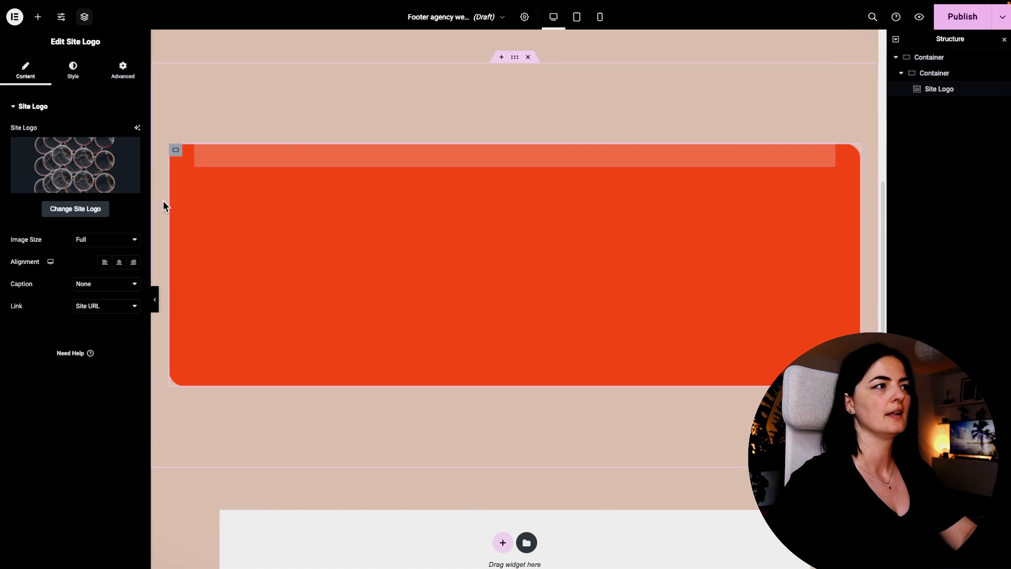
pyautogui.click(74, 71)
pyautogui.moveTo(14, 178); pyautogui.dragTo(105, 176)
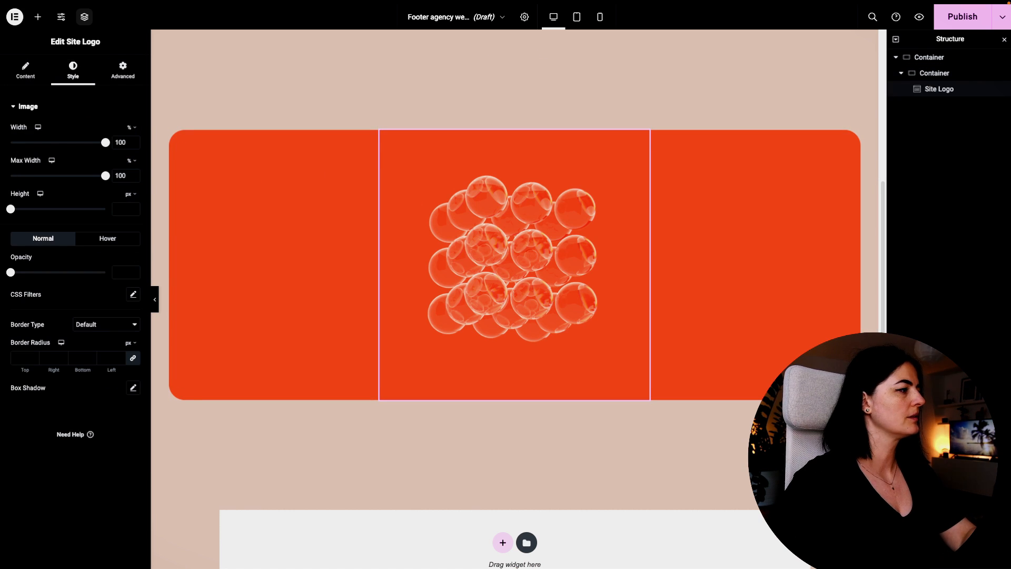
# Set the site logo's custom width to 8% and its top margin to 50 px.
pyautogui.click(123, 70)
pyautogui.click(105, 214)
pyautogui.click(94, 246)
pyautogui.click(125, 248)
pyautogui.write('8')
pyautogui.click(132, 143)
pyautogui.click(20, 143)
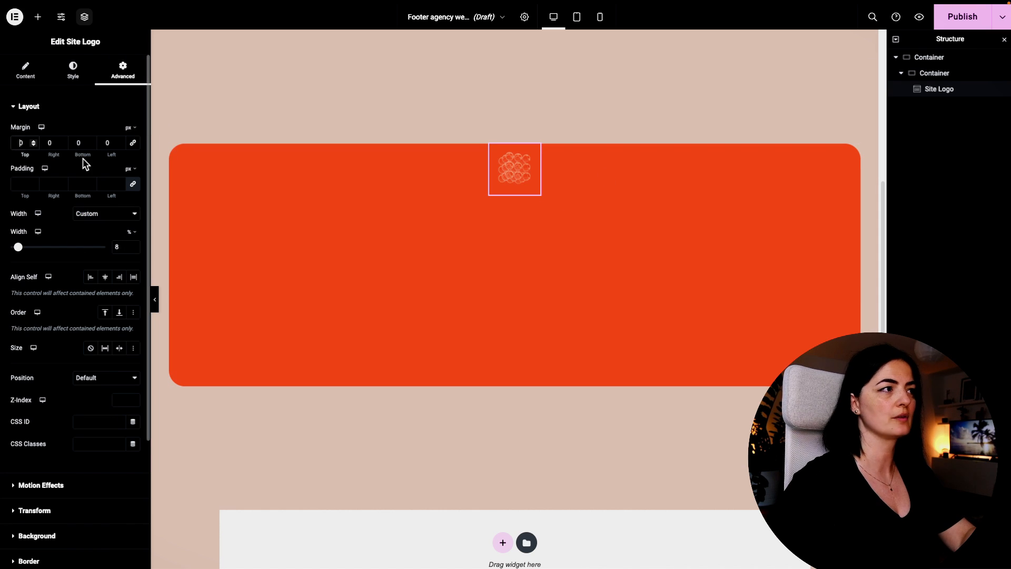
pyautogui.write('5')
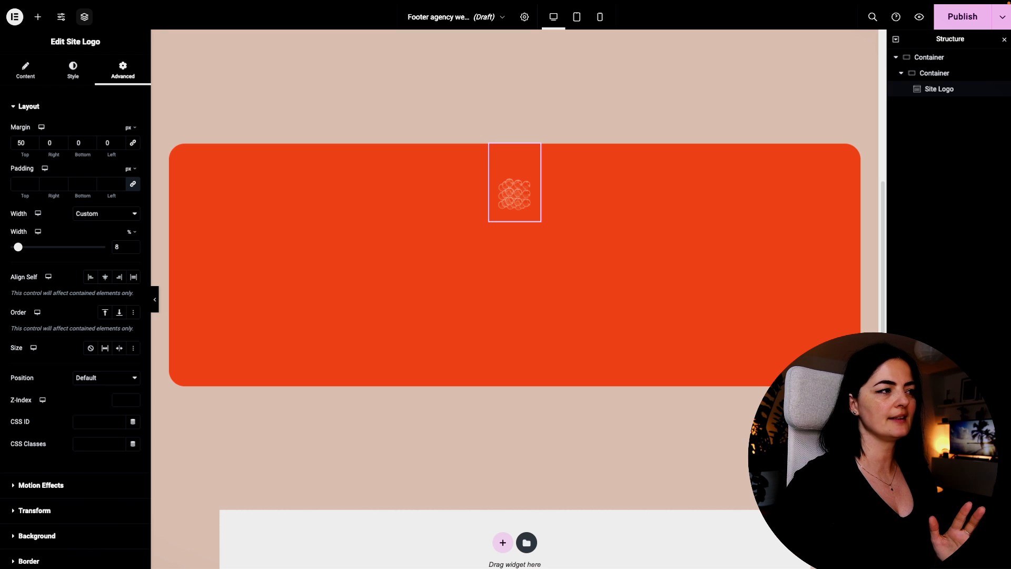
# Switch to the Agency website 2 page editor and copy the COFFEE ROSTEREI row container from the orange project list.
pyautogui.moveTo(2, 429)
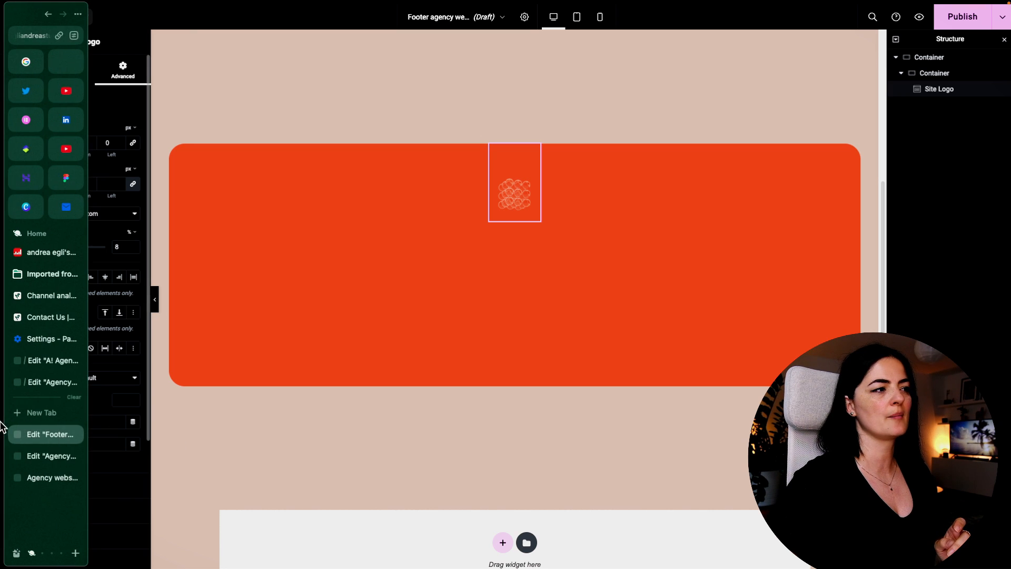
pyautogui.click(42, 457)
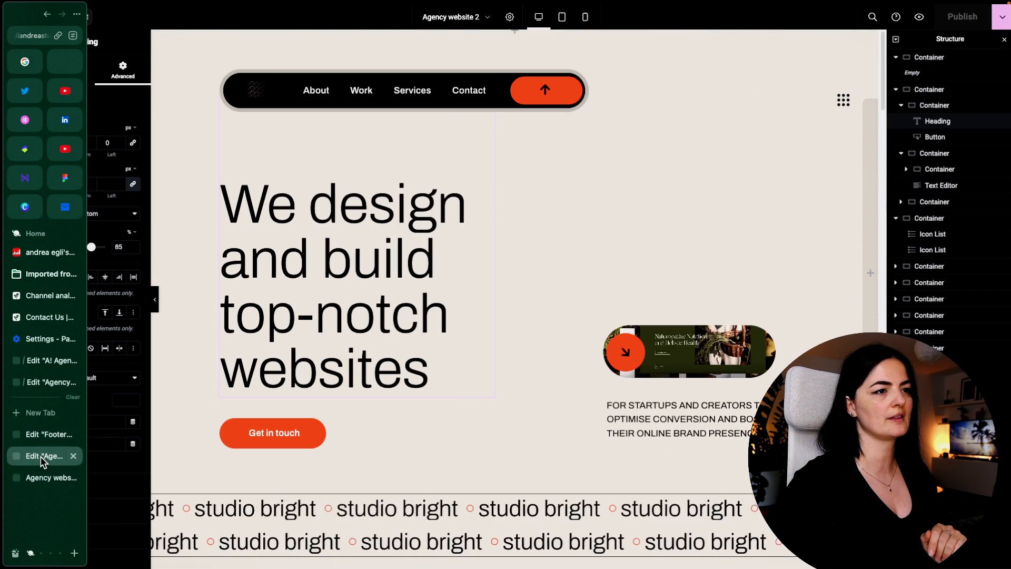
pyautogui.scroll(-10, 528, 412)
pyautogui.scroll(-15, 528, 412)
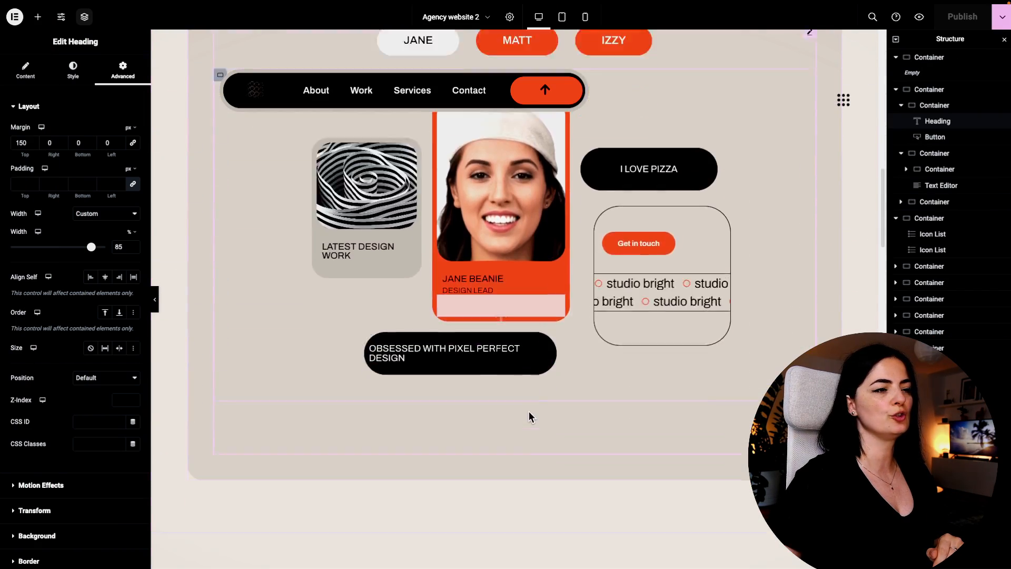
pyautogui.moveTo(479, 220)
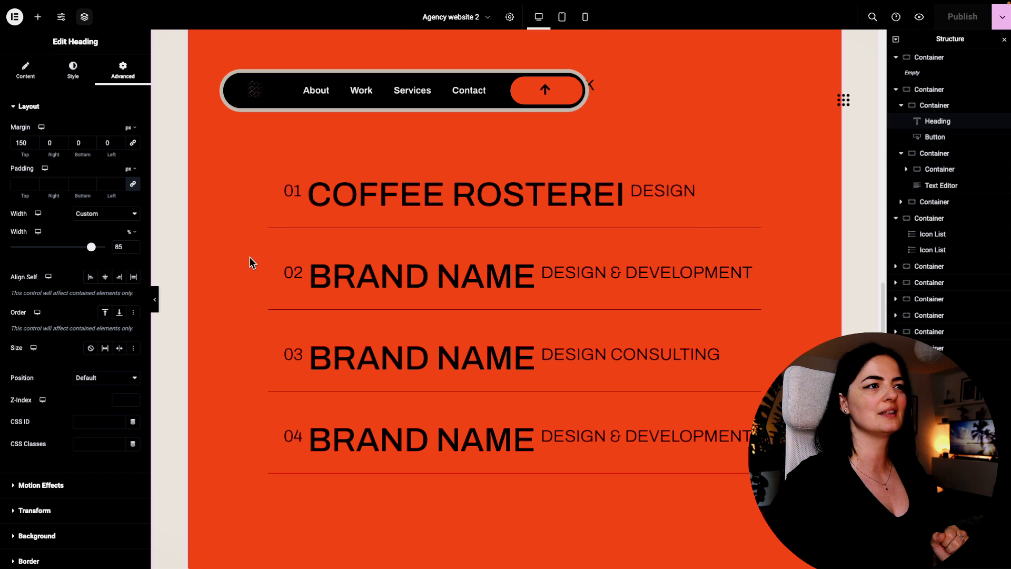
pyautogui.rightClick(274, 173)
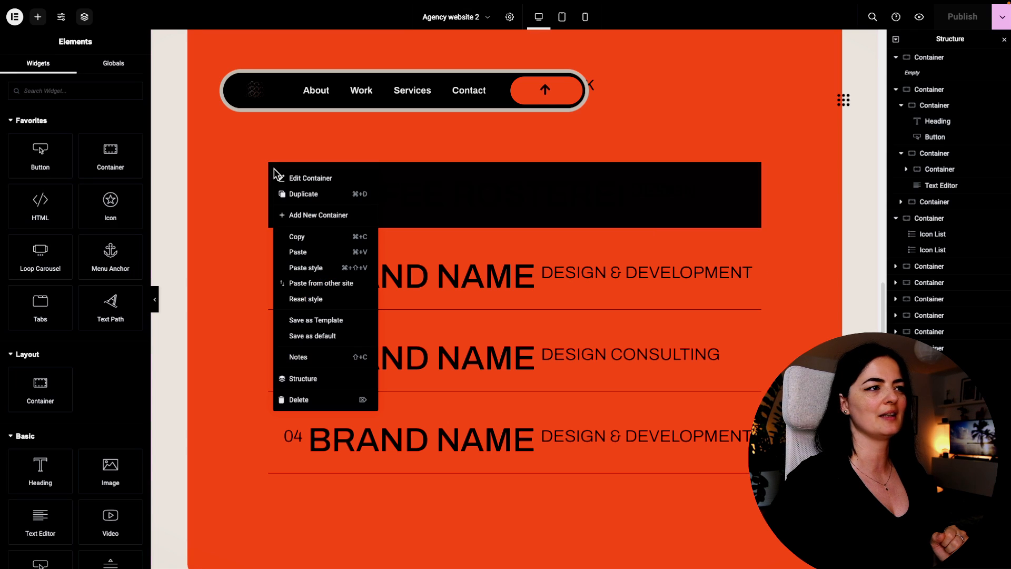
pyautogui.click(295, 238)
# Return to the footer template and paste the copied row container into the orange container below the site logo.
pyautogui.moveTo(38, 485)
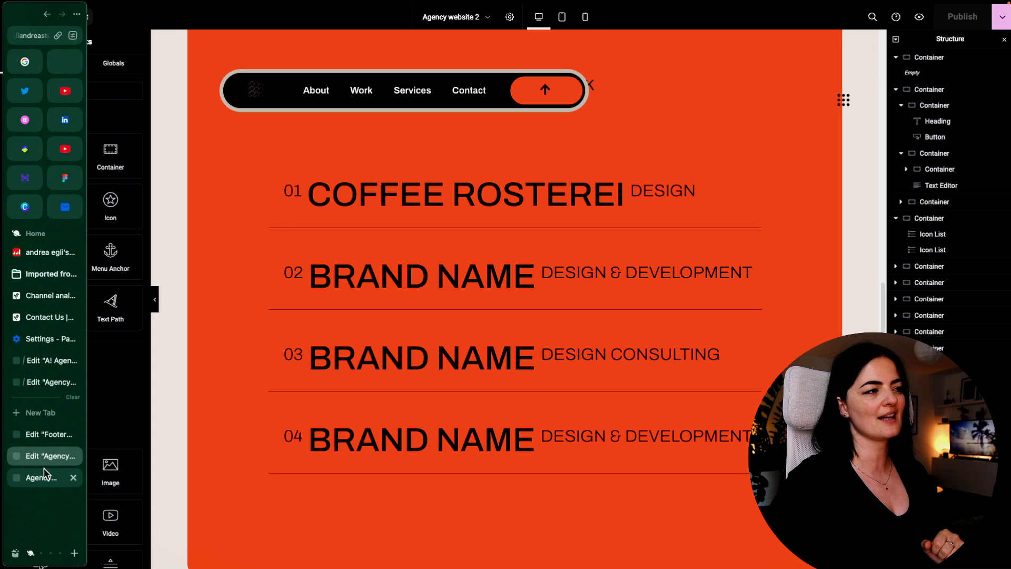
pyautogui.click(44, 435)
pyautogui.rightClick(502, 264)
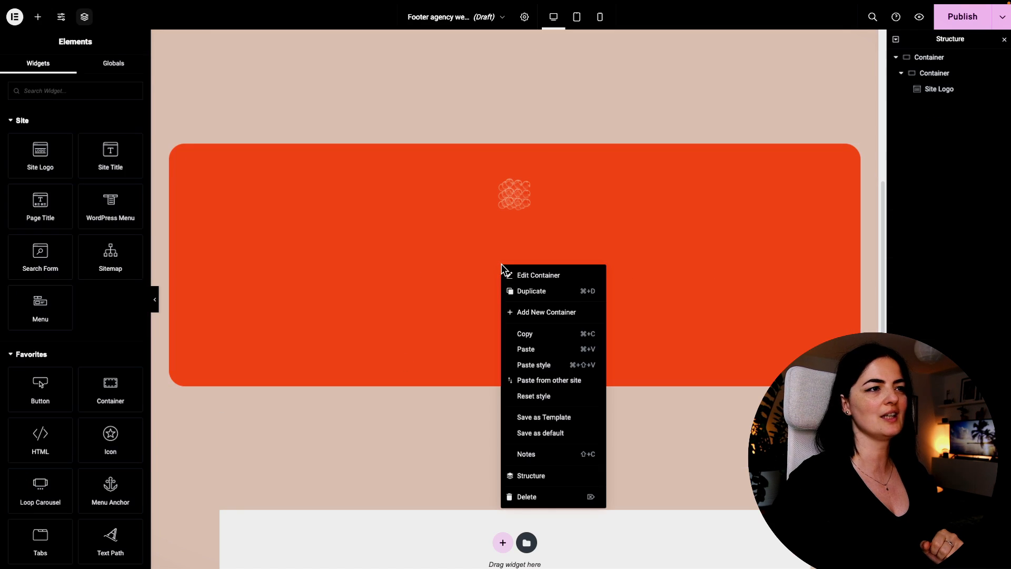
pyautogui.click(534, 347)
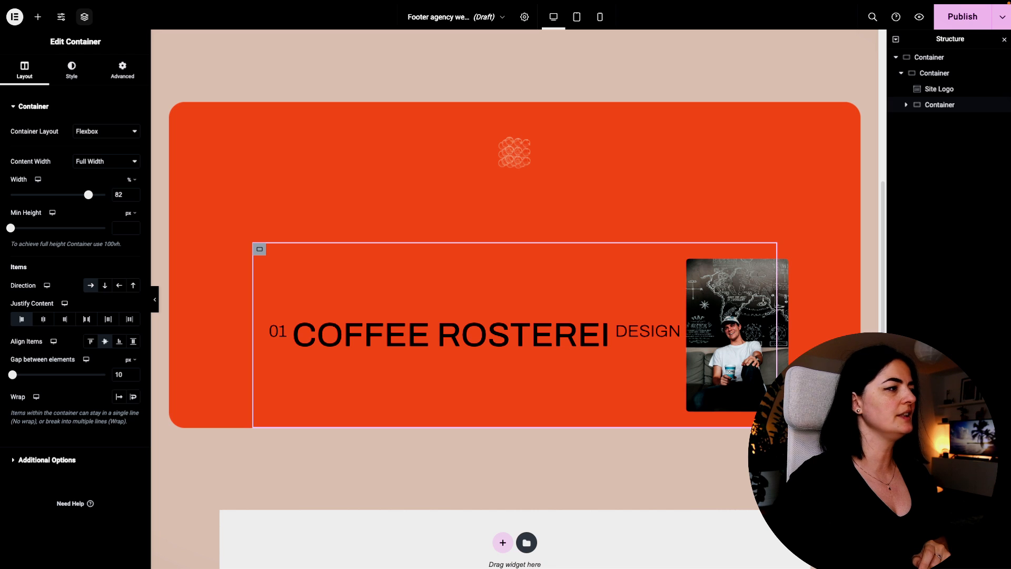
# Delete the image, the DESIGN text and the 01 number from the pasted row, keeping only its heading.
pyautogui.rightClick(726, 284)
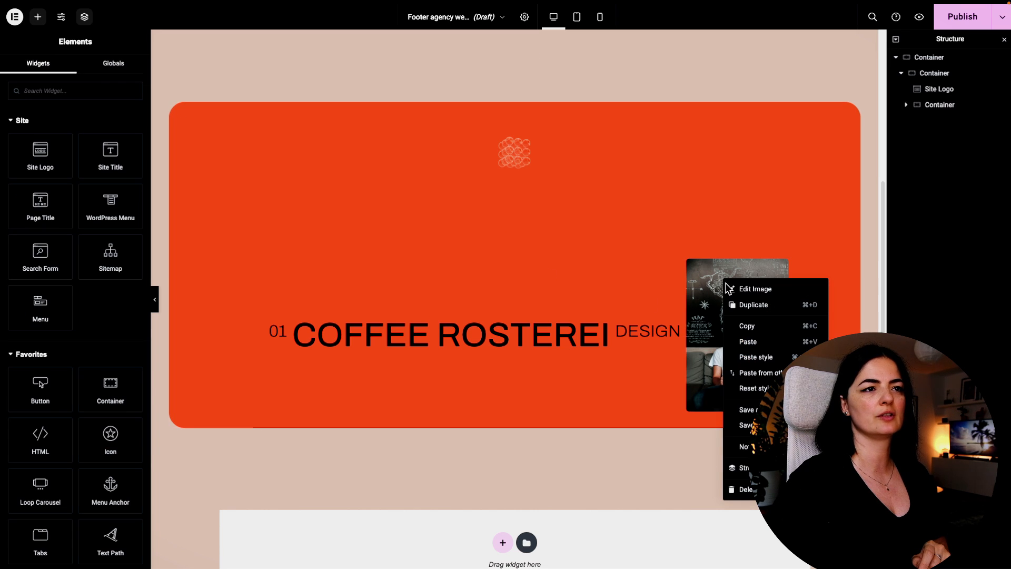
pyautogui.click(746, 489)
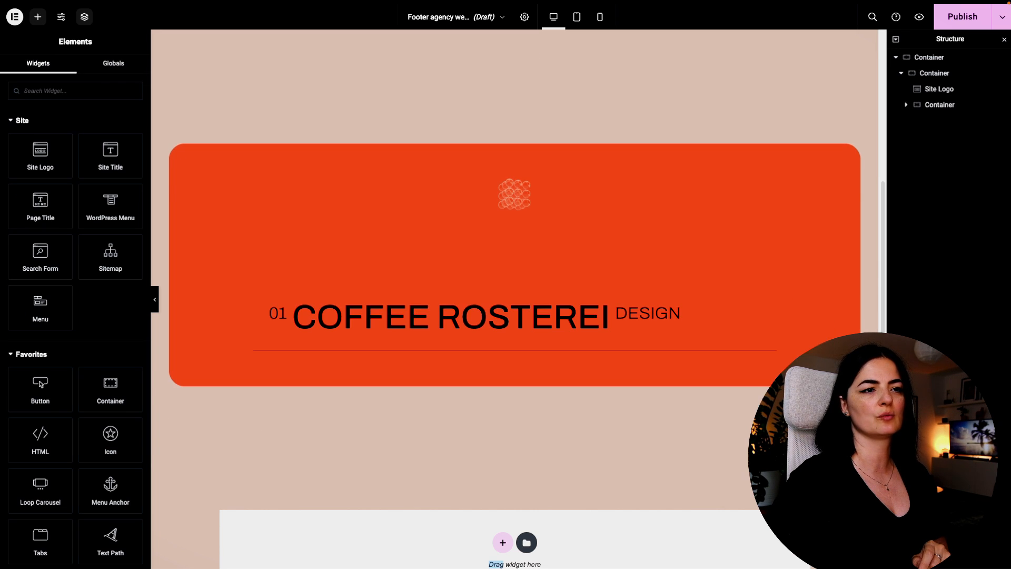
pyautogui.rightClick(672, 307)
pyautogui.click(701, 516)
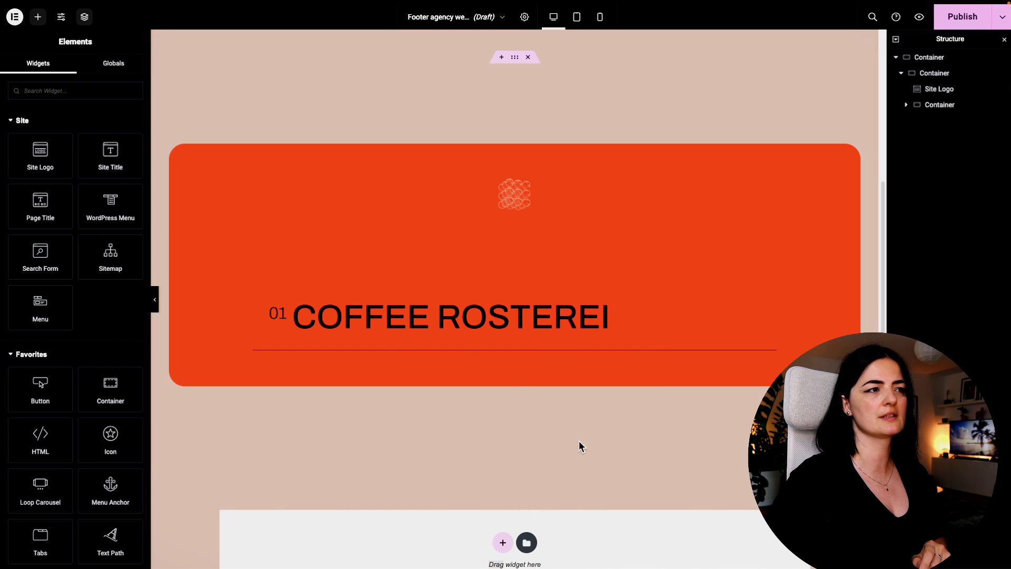
pyautogui.rightClick(275, 311)
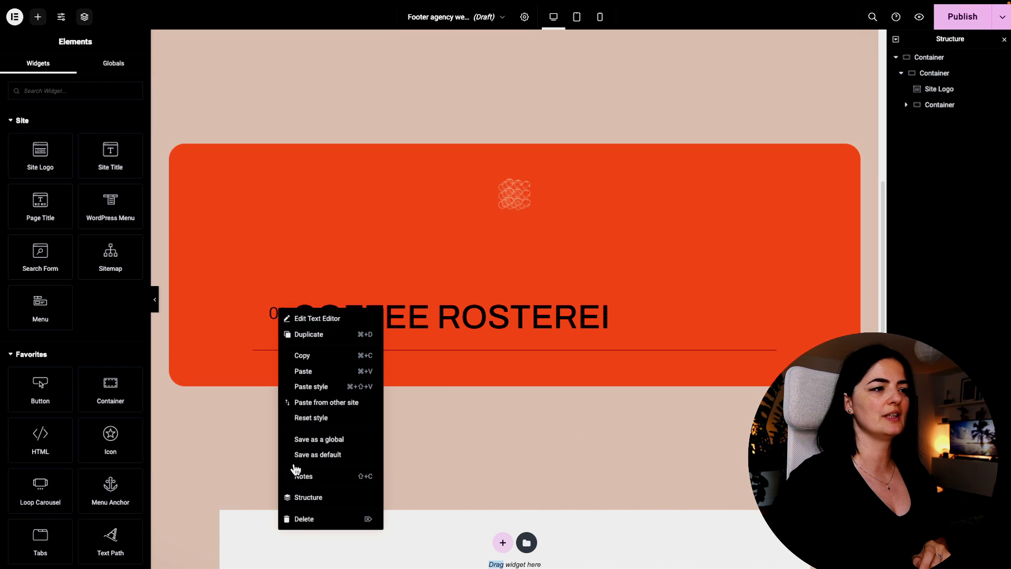
pyautogui.click(309, 523)
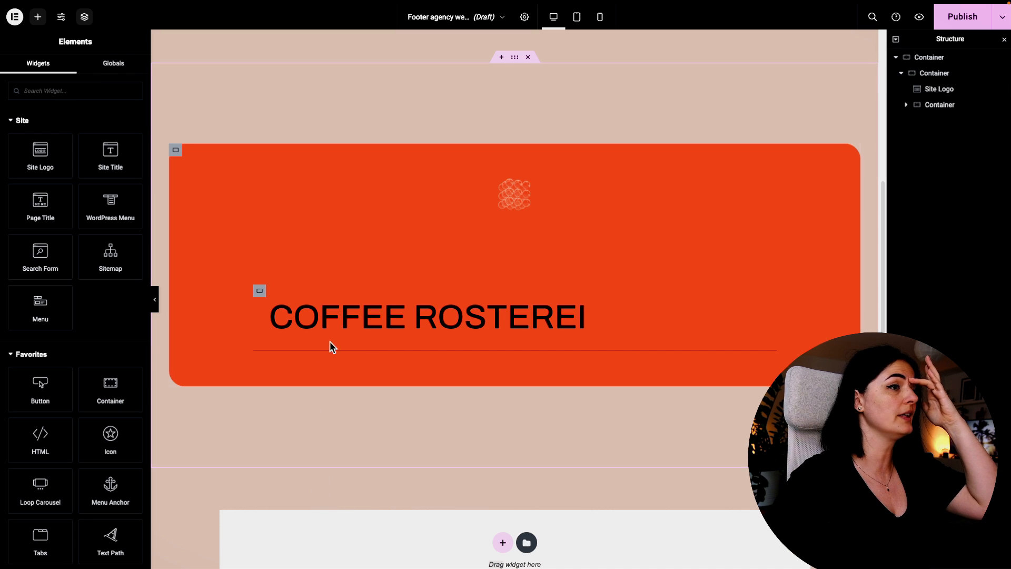
# Set the border type of the container around the COFFEE ROSTEREI heading to None.
pyautogui.click(261, 291)
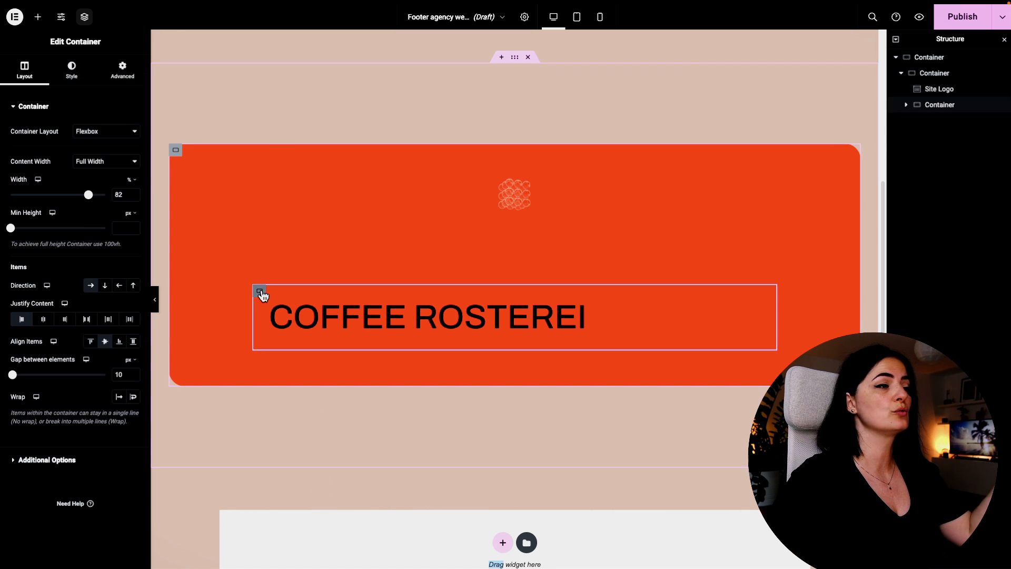
pyautogui.click(72, 71)
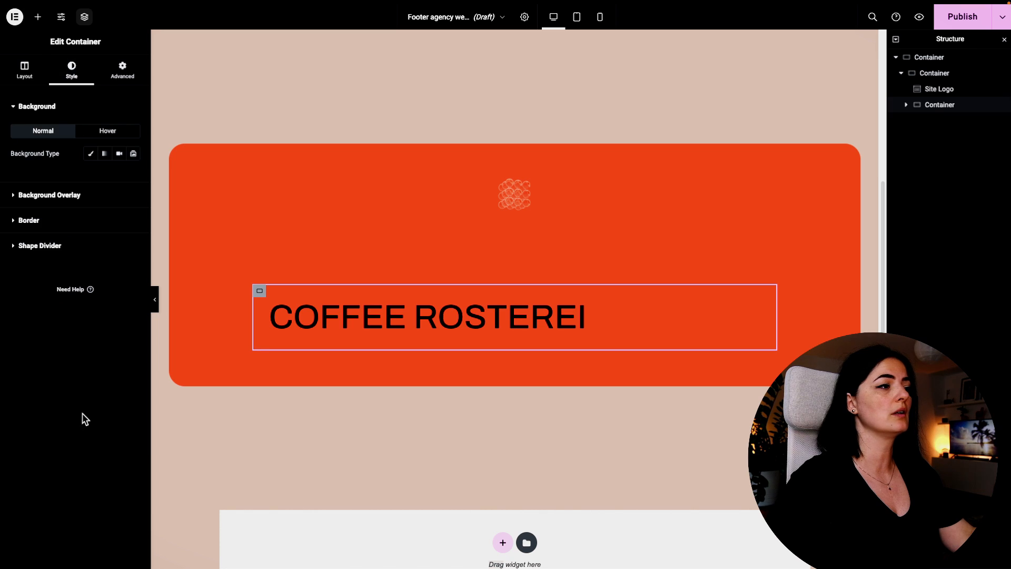
pyautogui.click(51, 226)
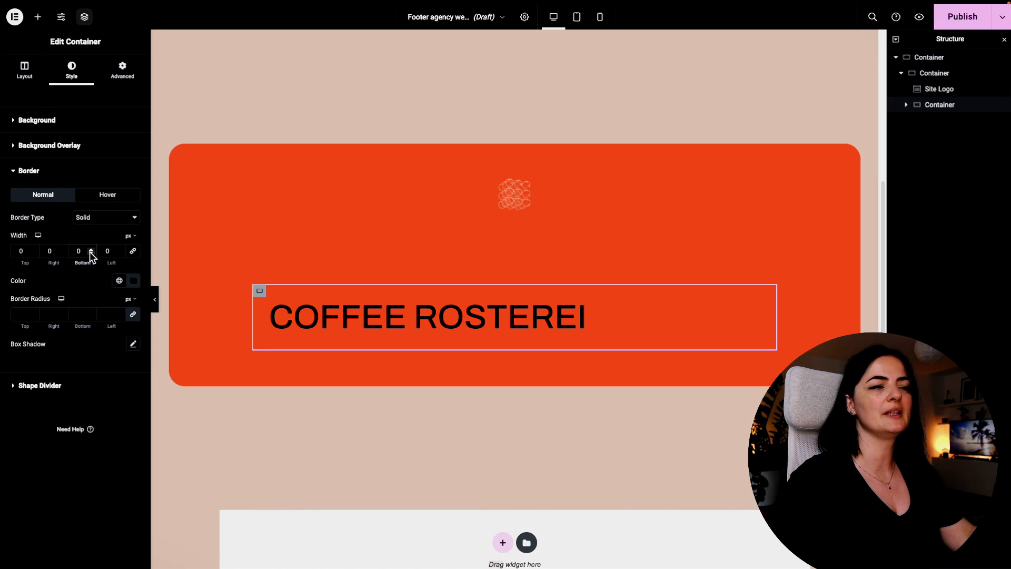
pyautogui.click(101, 217)
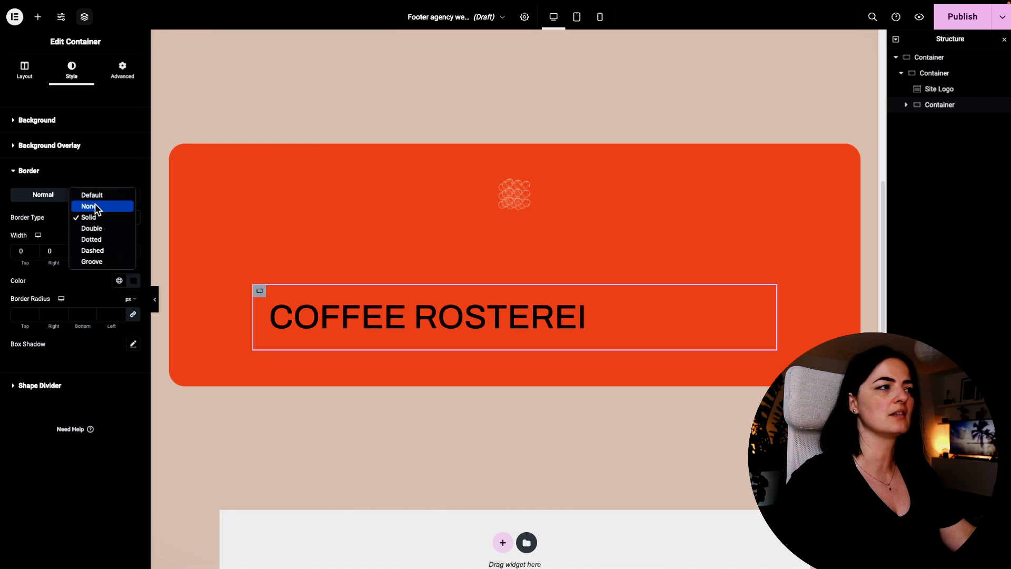
pyautogui.click(95, 206)
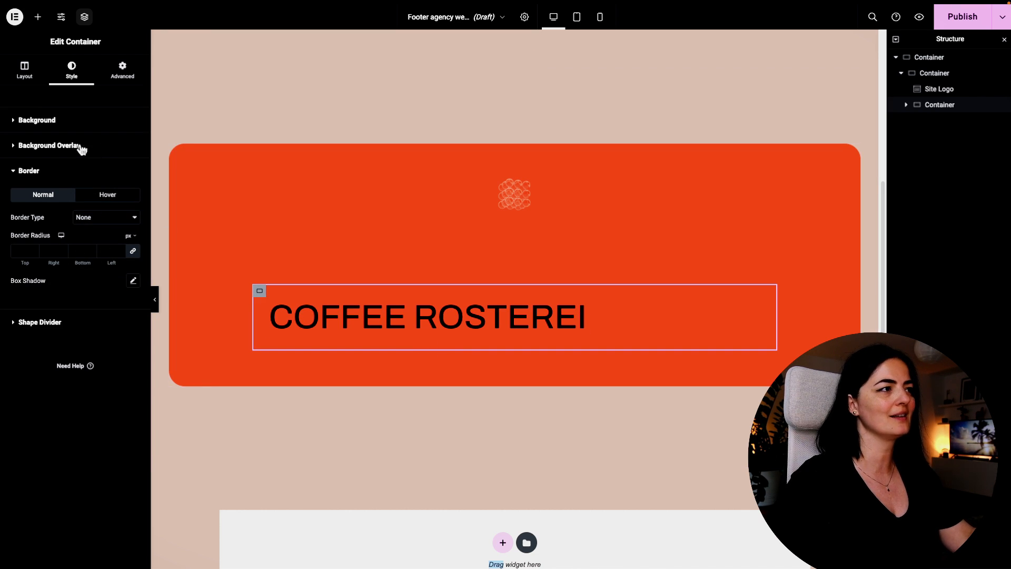
# Centre the content of the heading's container horizontally.
pyautogui.click(53, 120)
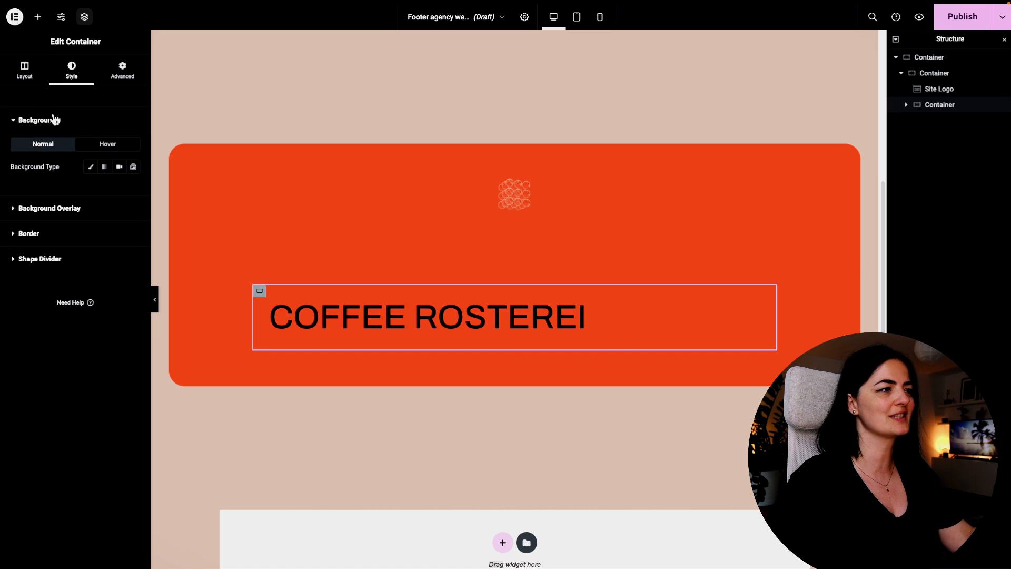
pyautogui.click(27, 71)
pyautogui.click(45, 319)
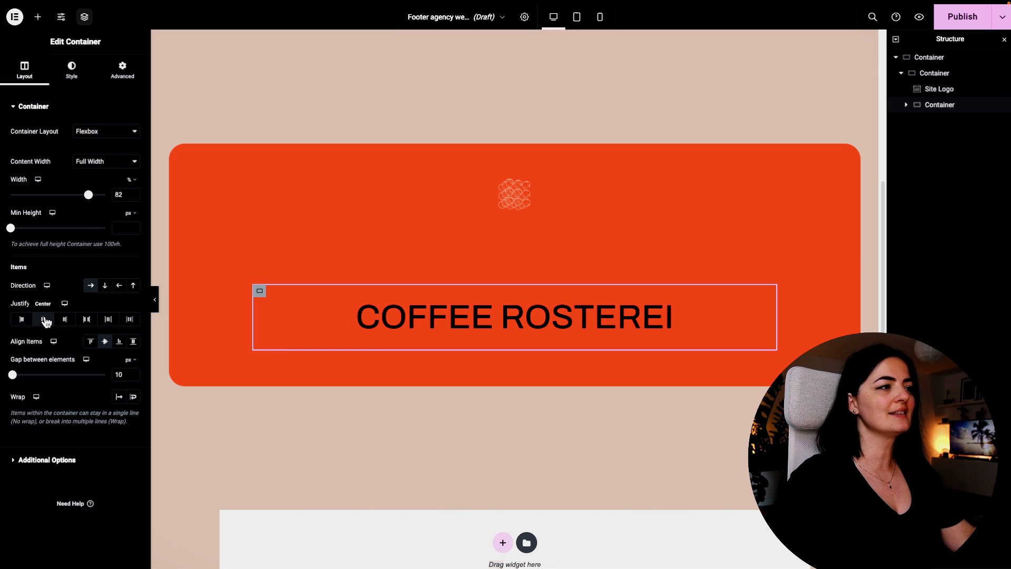
# Replace the heading's title text with DROP US A LINE.
pyautogui.click(430, 320)
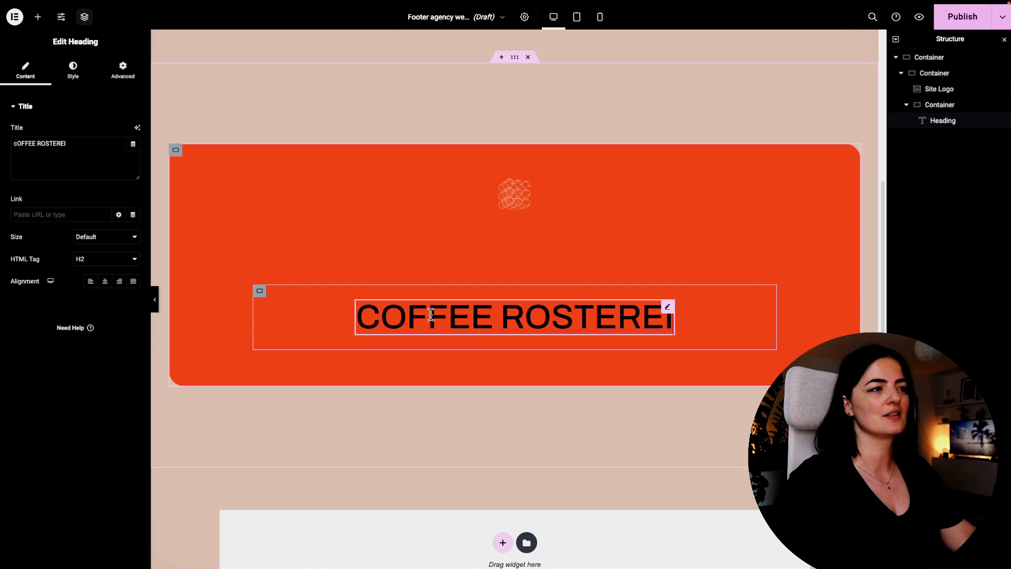
pyautogui.moveTo(79, 145); pyautogui.dragTo(13, 143)
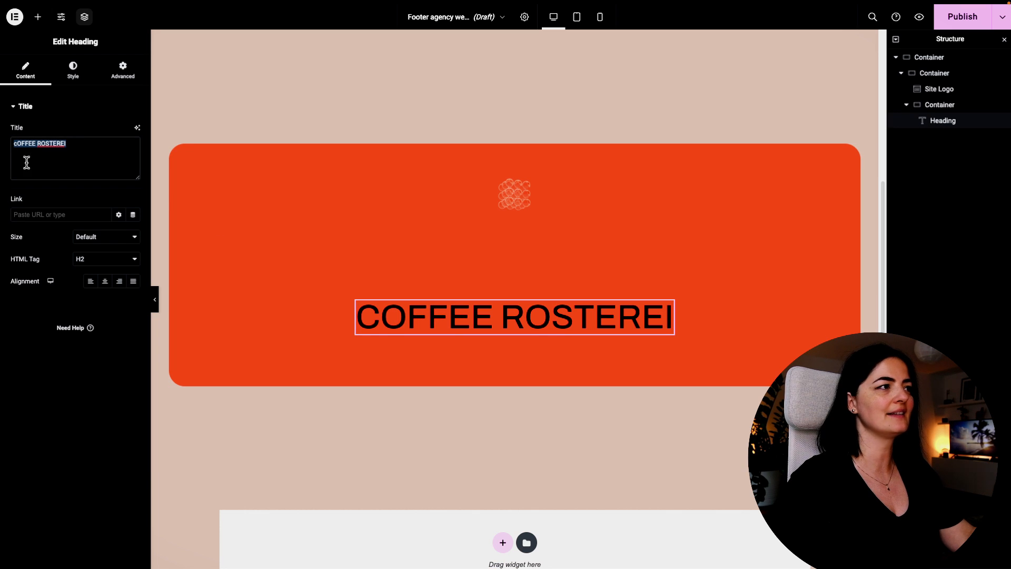
pyautogui.write('drop')
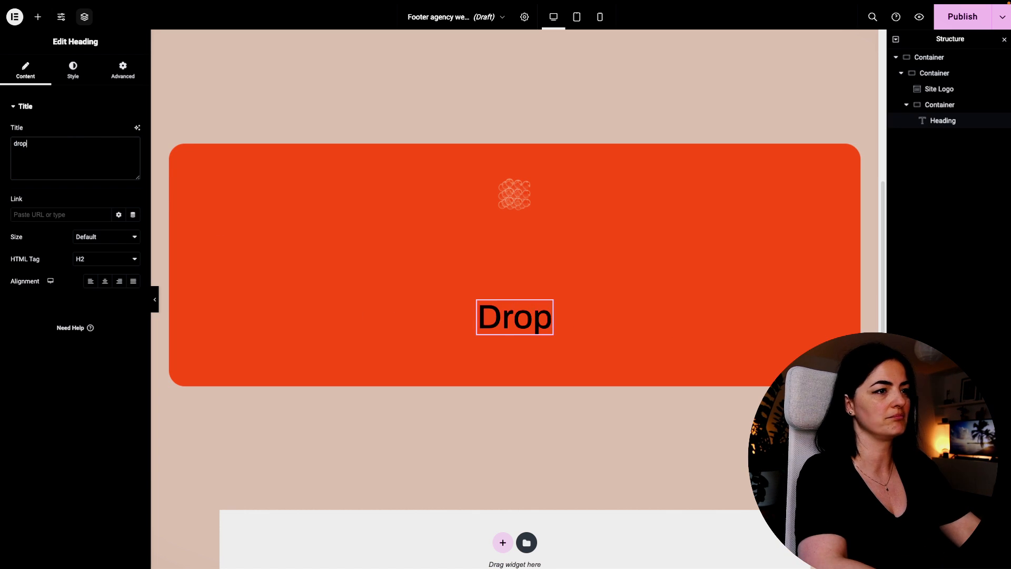
pyautogui.press('BackSpace')
pyautogui.press('BackSpace')
pyautogui.press('BackSpace')
pyautogui.write('ROP')
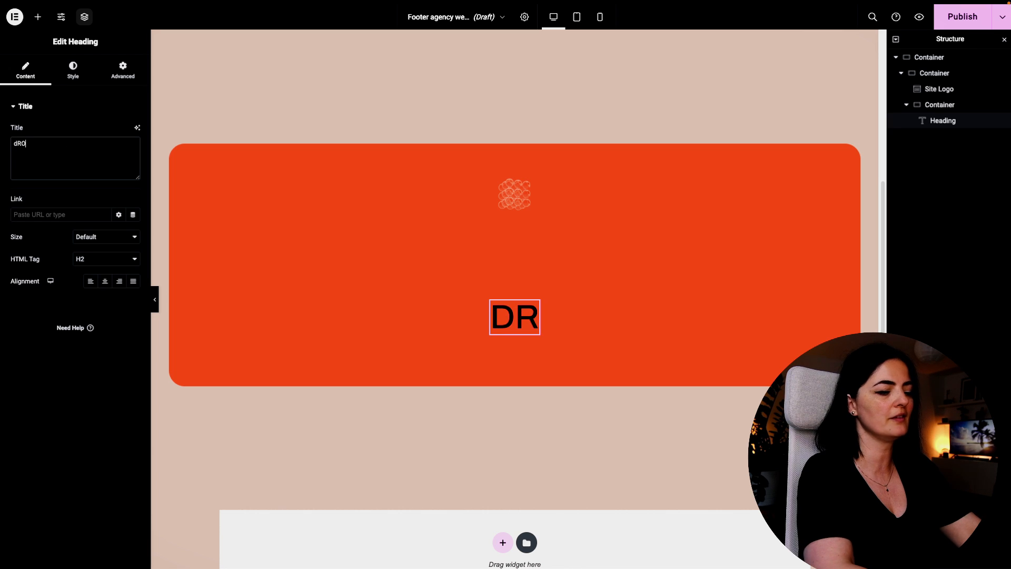
pyautogui.press('BackSpace')
pyautogui.press('BackSpace')
pyautogui.press('BackSpace')
pyautogui.press('BackSpace')
pyautogui.write('drop')
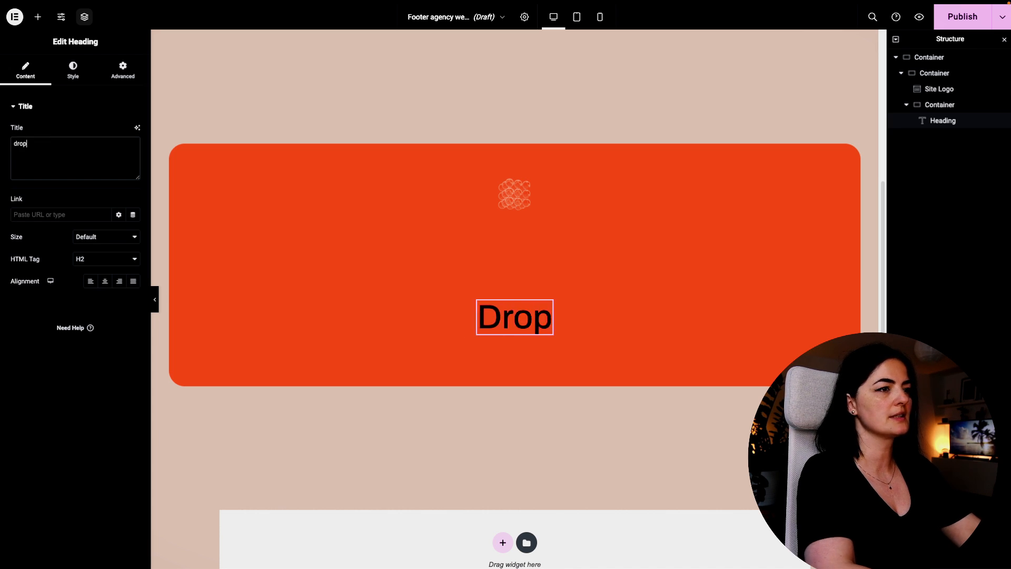
pyautogui.press('BackSpace')
pyautogui.press('BackSpace')
pyautogui.press('BackSpace')
pyautogui.press('BackSpace')
pyautogui.write('DROP US A LI')
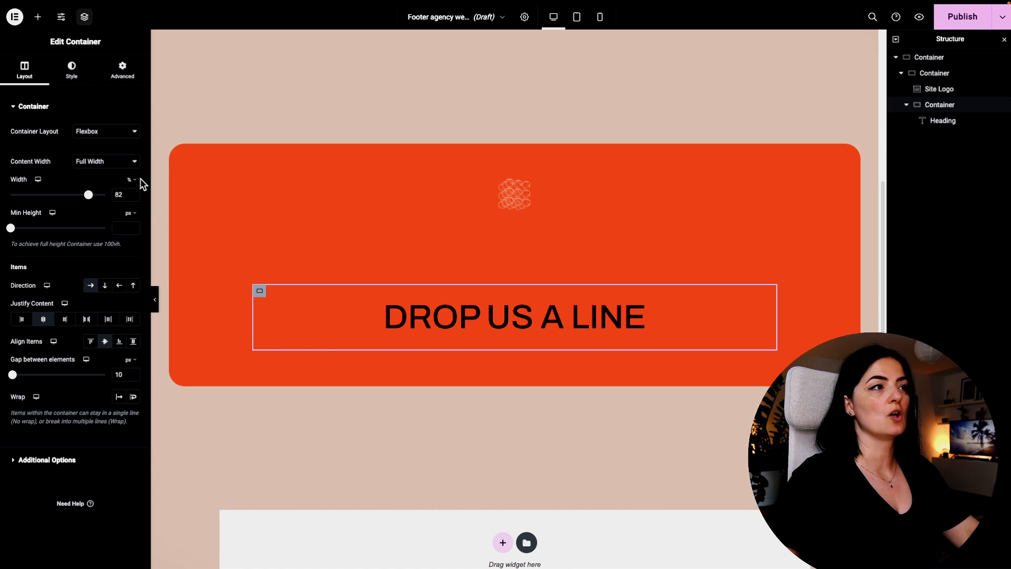
# Paste the .img-one and .text:hover rules into the orange container's custom CSS.
pyautogui.click(176, 150)
pyautogui.click(122, 70)
pyautogui.scroll(-1, 63, 432)
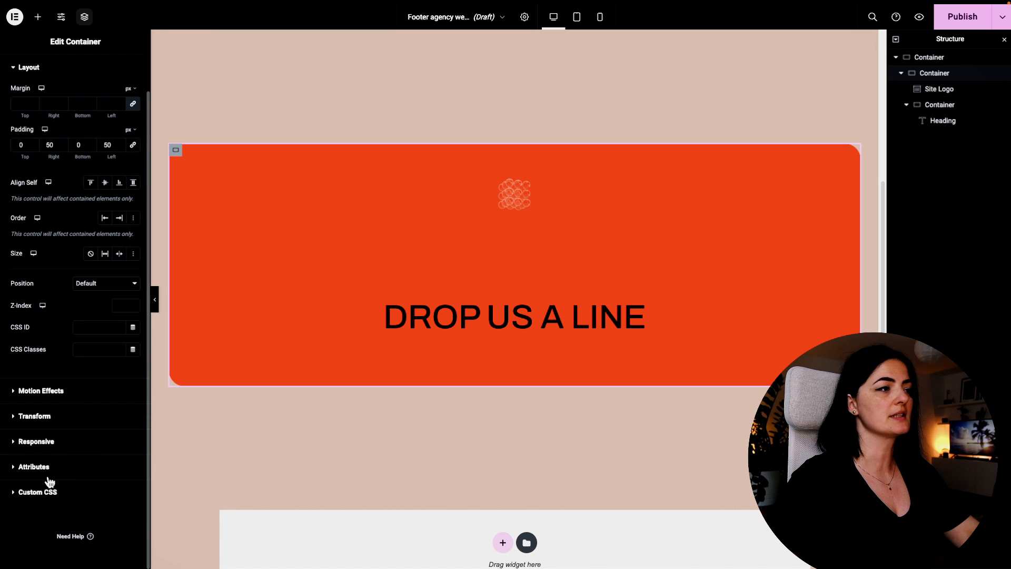
pyautogui.click(37, 492)
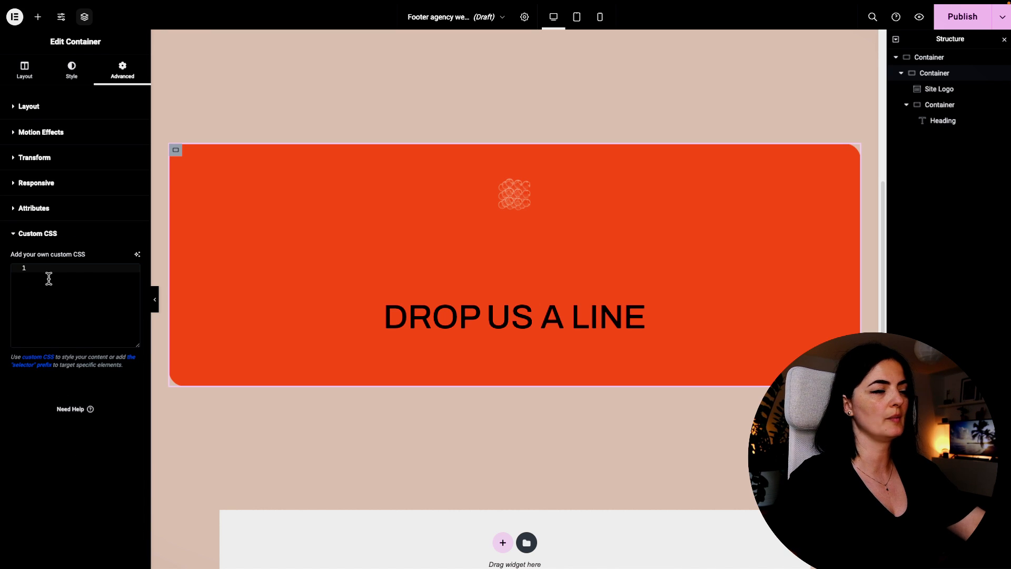
pyautogui.hotkey('ctrl', 'v')
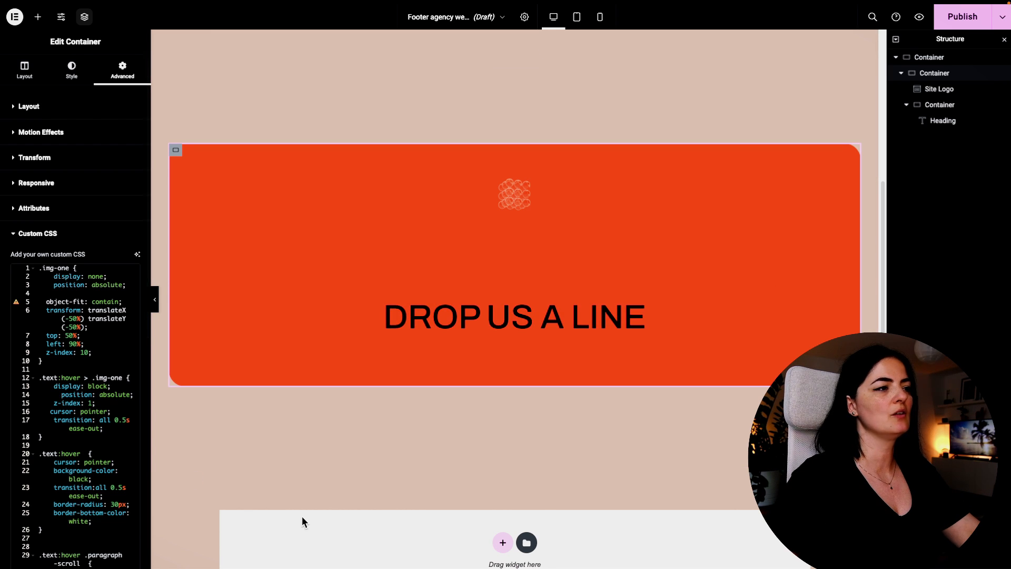
# Switch back to the Agency website 2 page editor and copy an element from the orange project list section.
pyautogui.moveTo(2, 458)
pyautogui.click(65, 455)
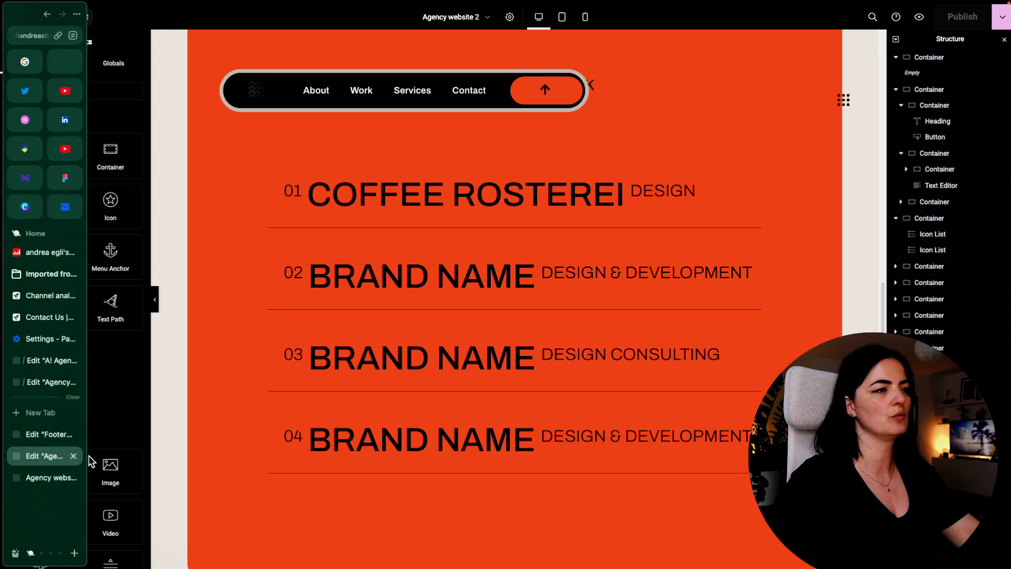
pyautogui.click(614, 273)
pyautogui.rightClick(943, 426)
pyautogui.click(948, 416)
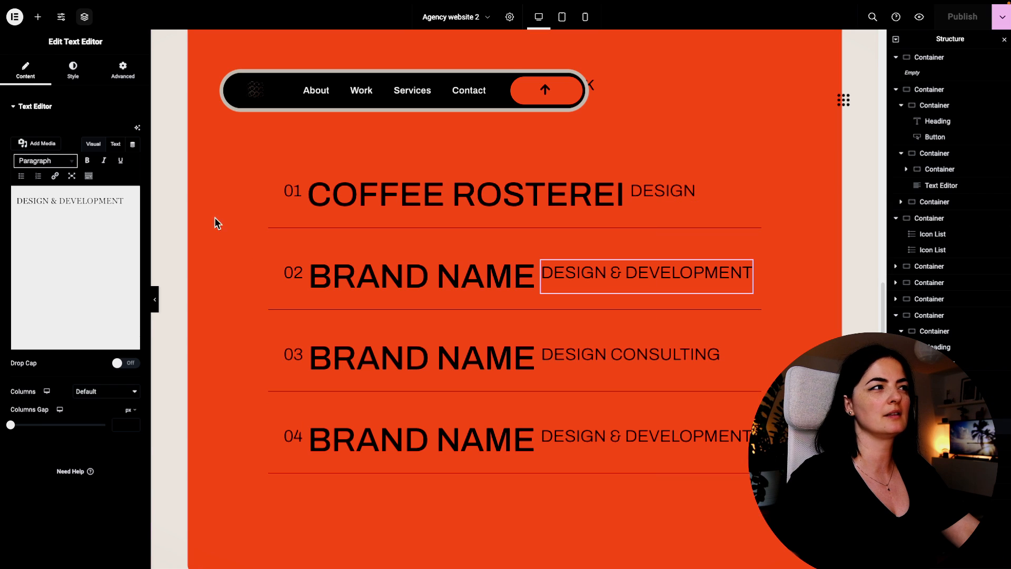
# Switch to the footer template's editor and paste the copied text element into the DROP US A LINE heading's container.
pyautogui.moveTo(36, 442)
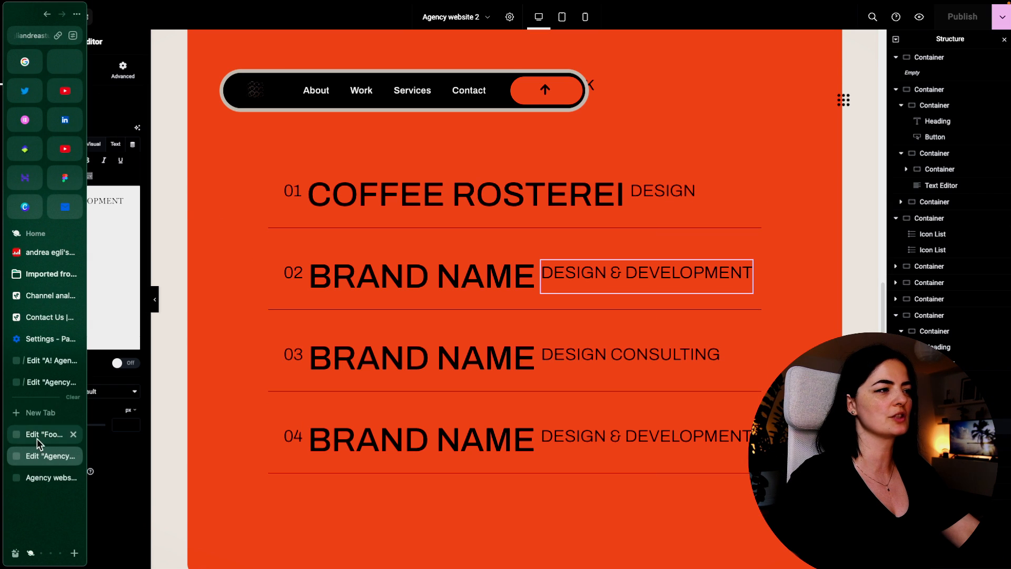
pyautogui.click(41, 478)
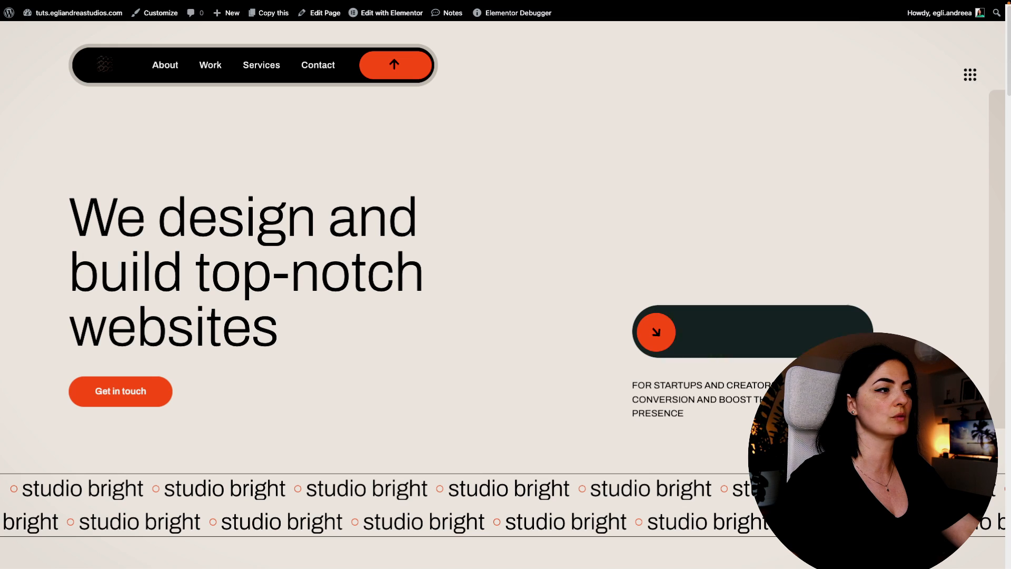
pyautogui.moveTo(4, 453)
pyautogui.click(43, 435)
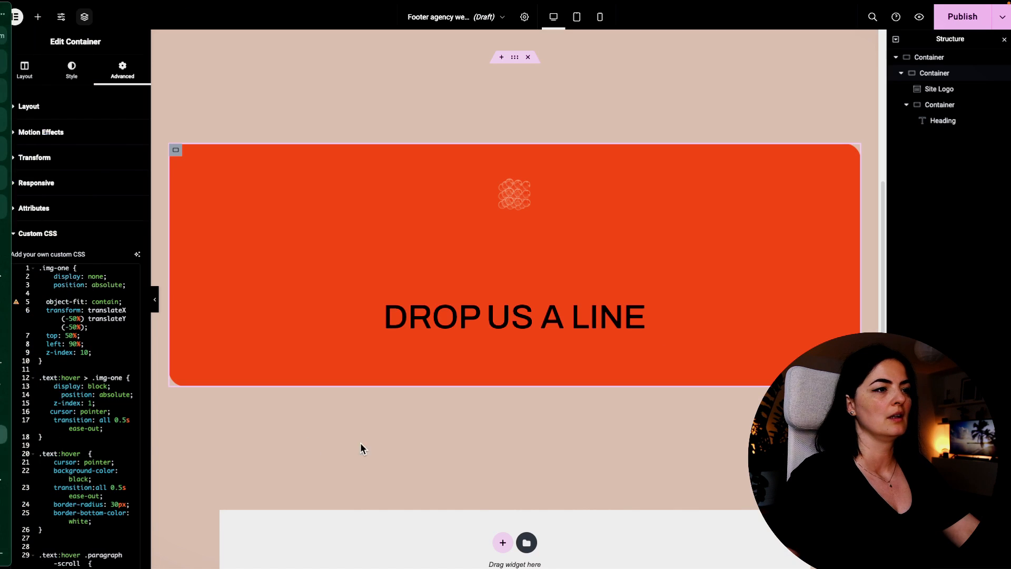
pyautogui.rightClick(657, 327)
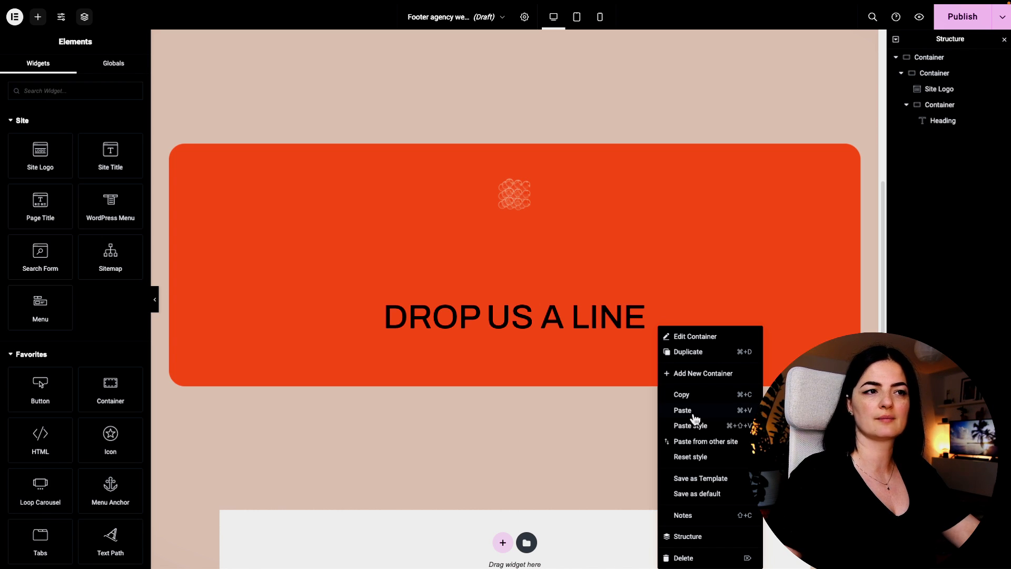
pyautogui.click(693, 413)
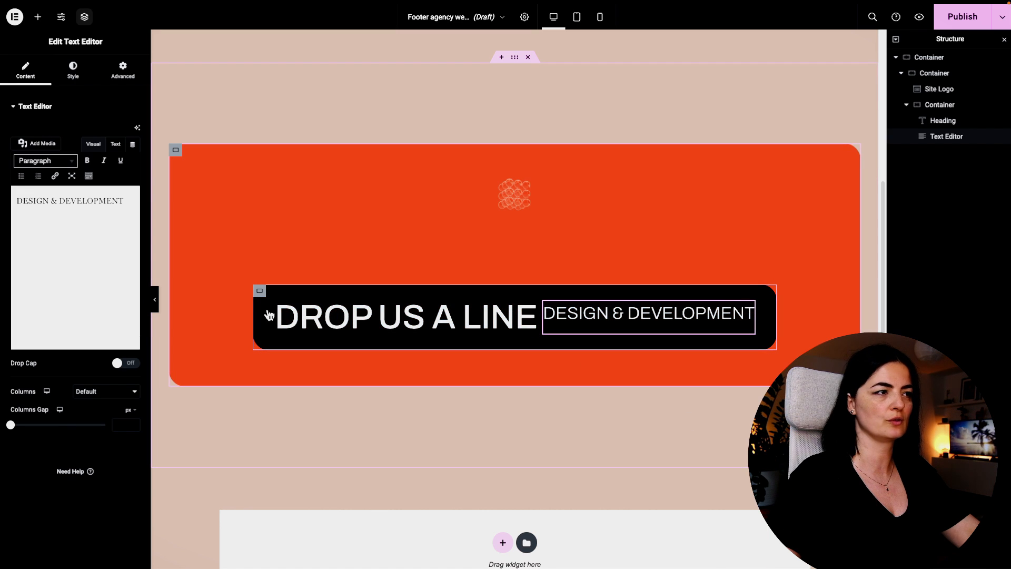
# Stack the heading container's items vertically and replace the pasted DESIGN & DEVELOPMENT text with the studio's e-mail address.
pyautogui.click(259, 291)
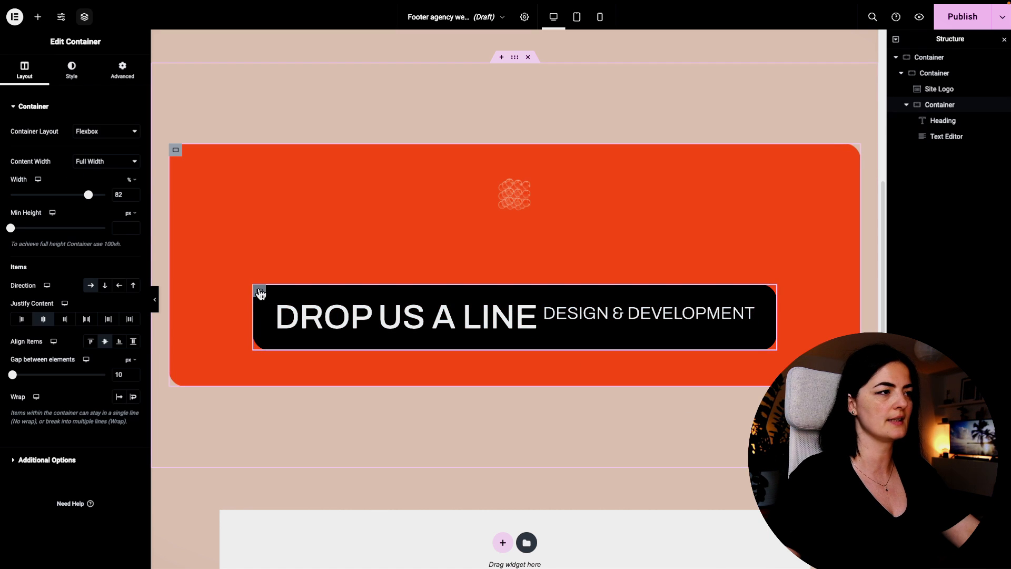
pyautogui.click(105, 287)
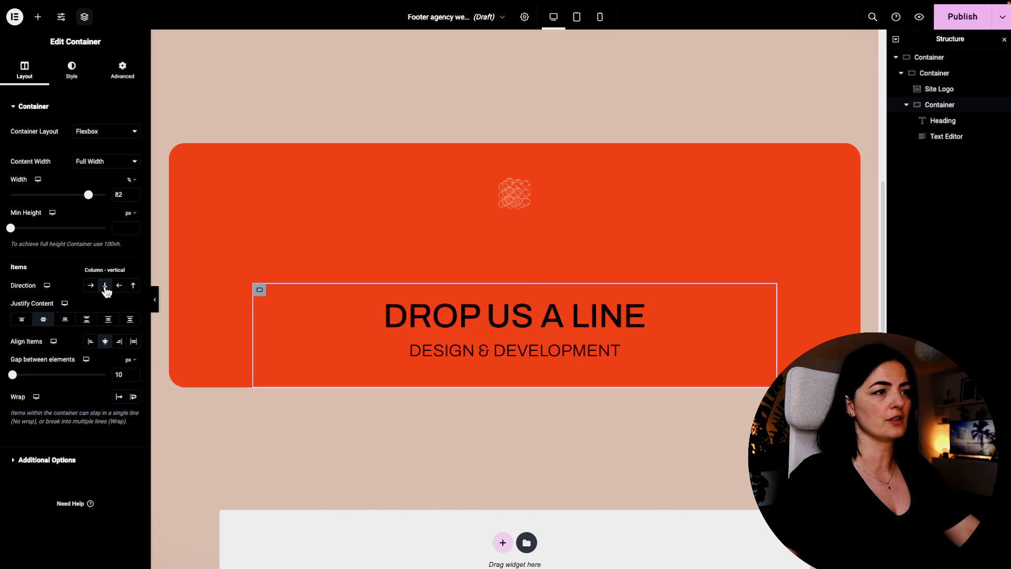
pyautogui.click(457, 352)
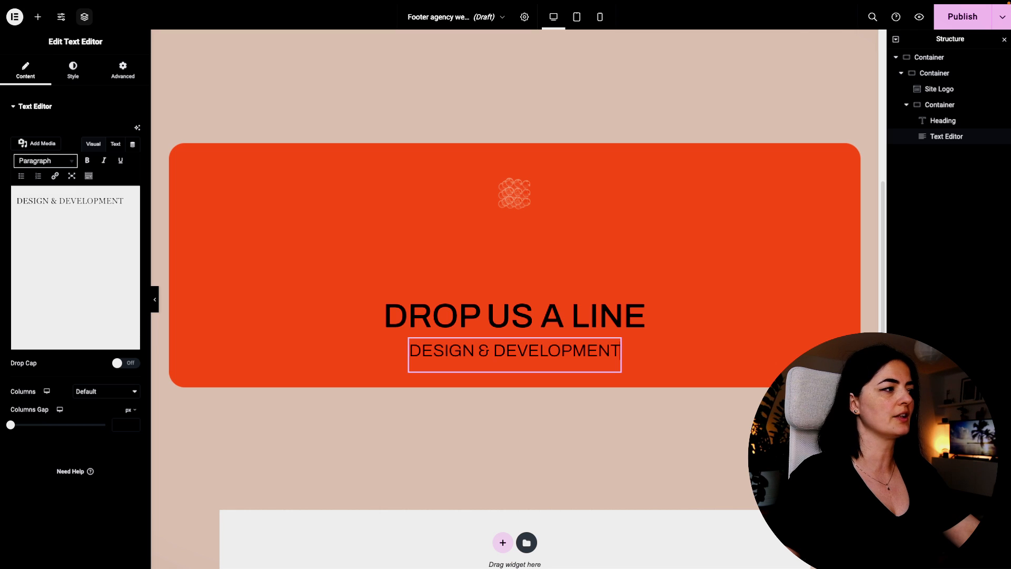
pyautogui.moveTo(126, 199); pyautogui.dragTo(17, 197)
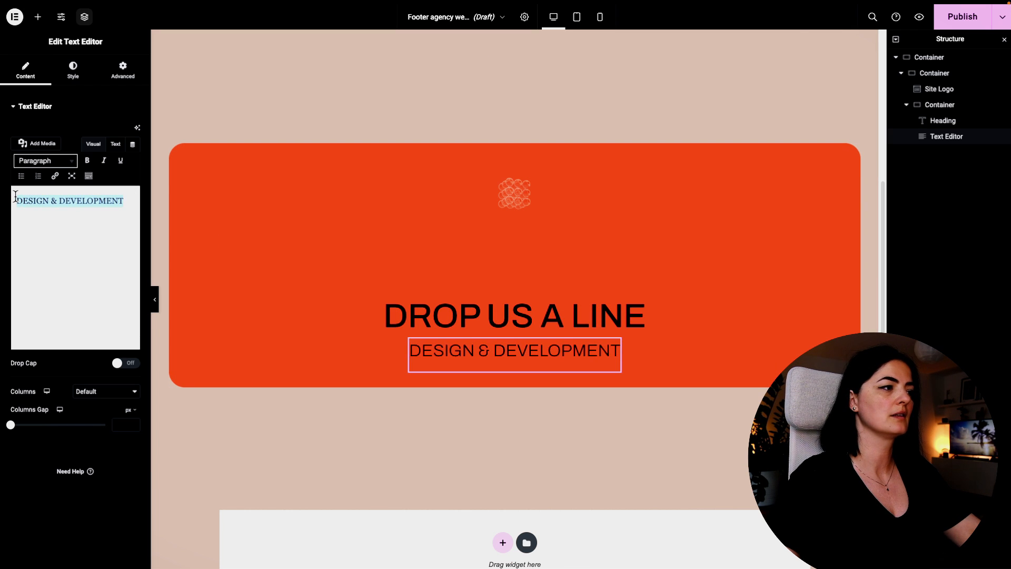
pyautogui.hotkey('ctrl', 'v')
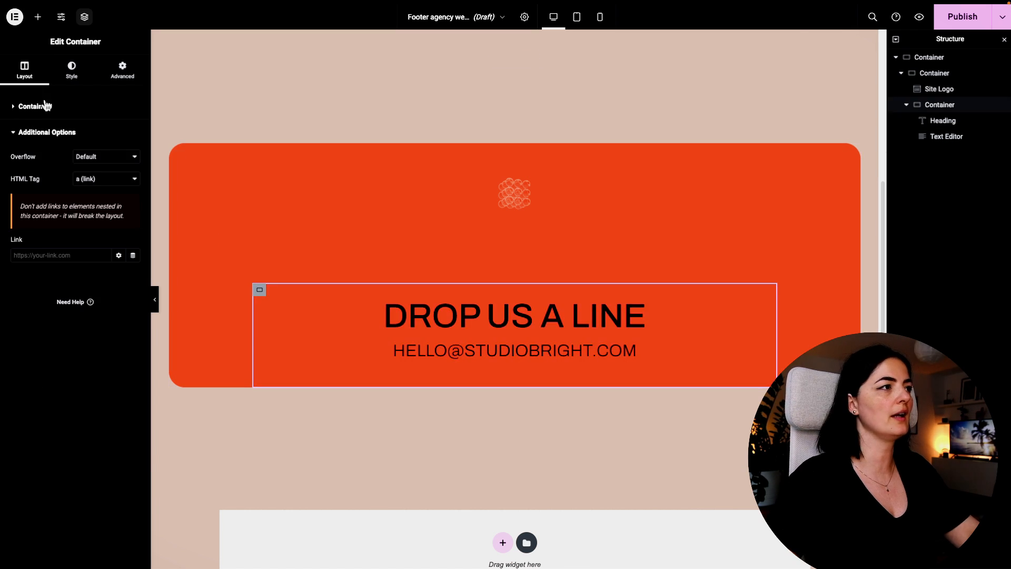
# Narrow the heading's container and set its top margin to 0 px.
pyautogui.click(38, 109)
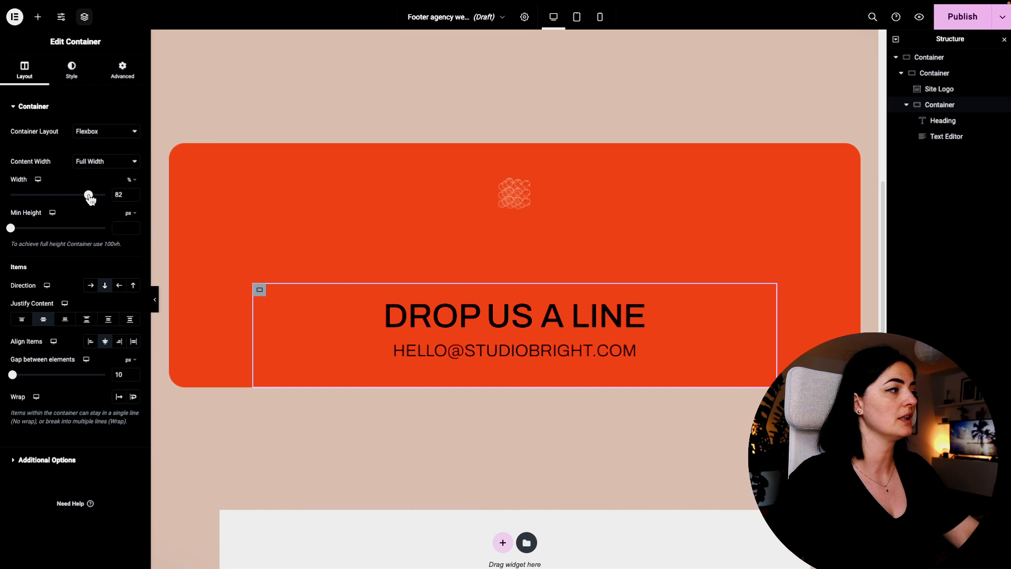
pyautogui.moveTo(90, 197); pyautogui.dragTo(64, 196)
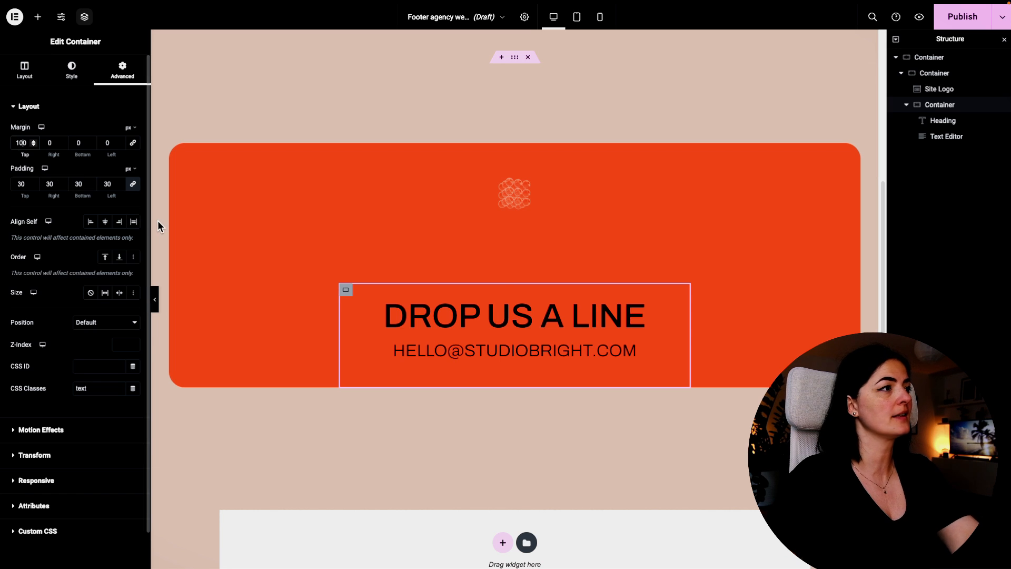
pyautogui.press('BackSpace')
pyautogui.press('BackSpace')
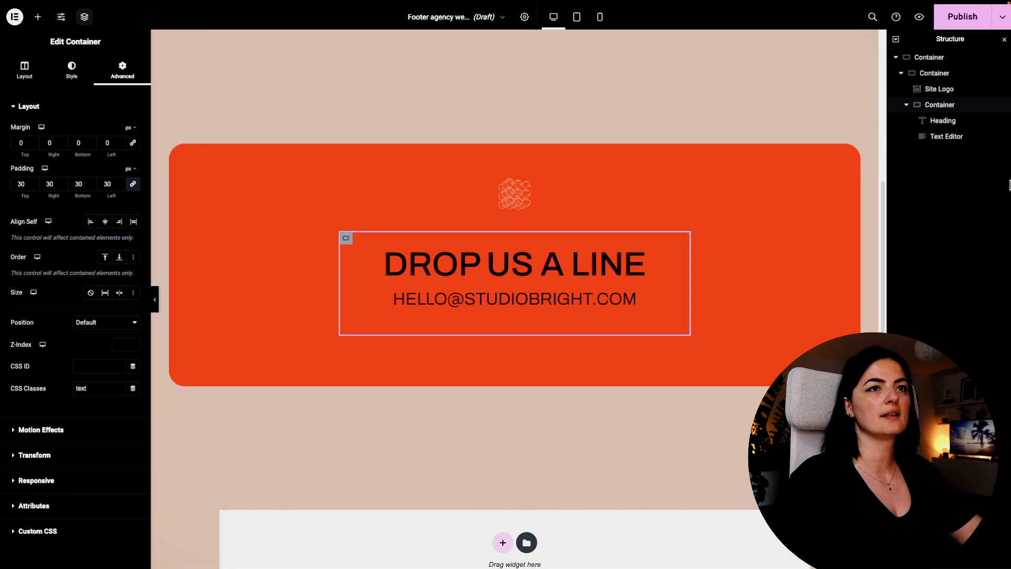
# Add a new container inside the orange container, below the heading and e-mail container.
pyautogui.click(38, 16)
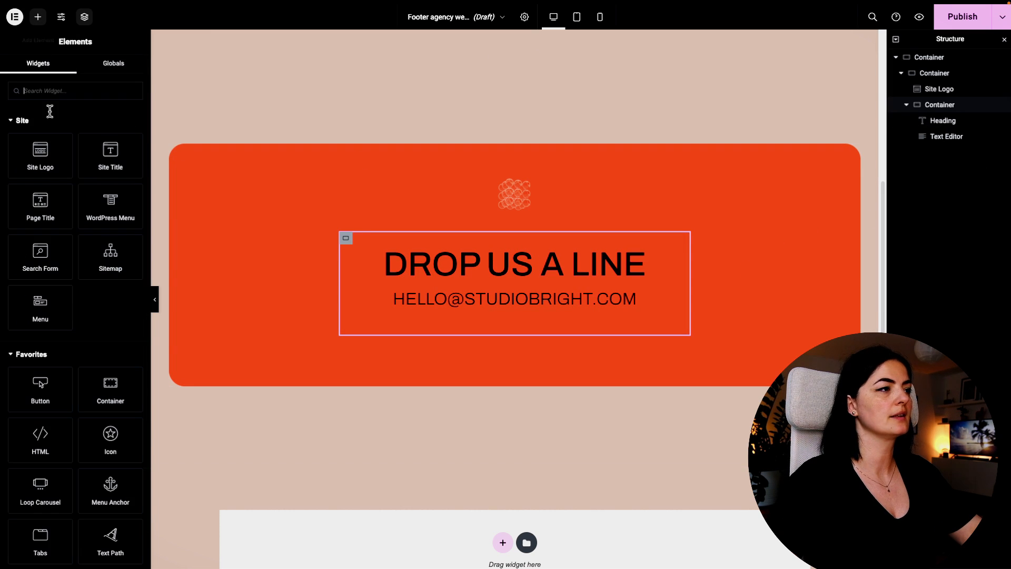
pyautogui.scroll(-3, 87, 357)
pyautogui.moveTo(40, 477); pyautogui.dragTo(444, 352)
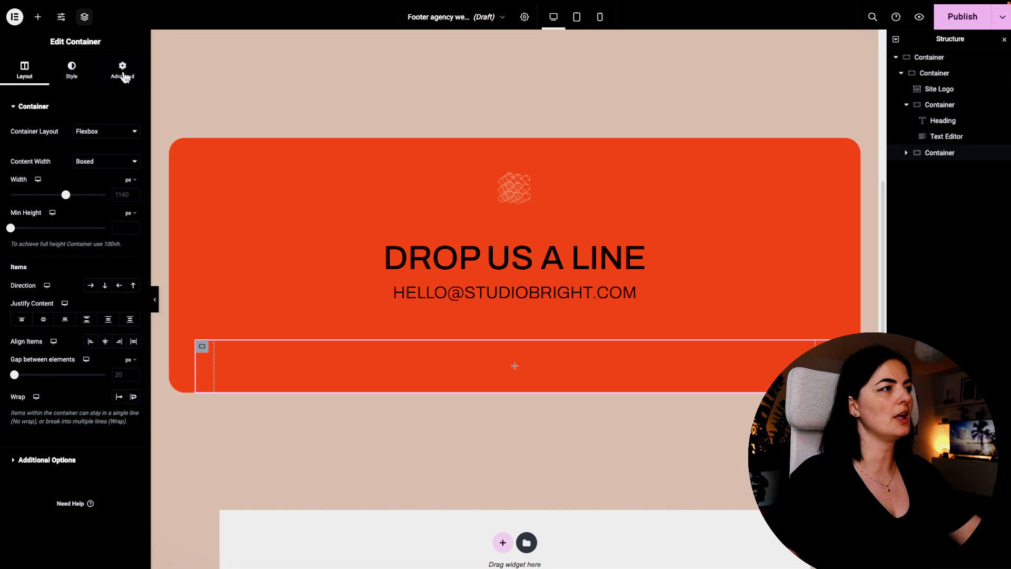
# Unlink the new container's margins and set the top margin to 150 px and the bottom margin to 70 px.
pyautogui.click(122, 69)
pyautogui.click(130, 147)
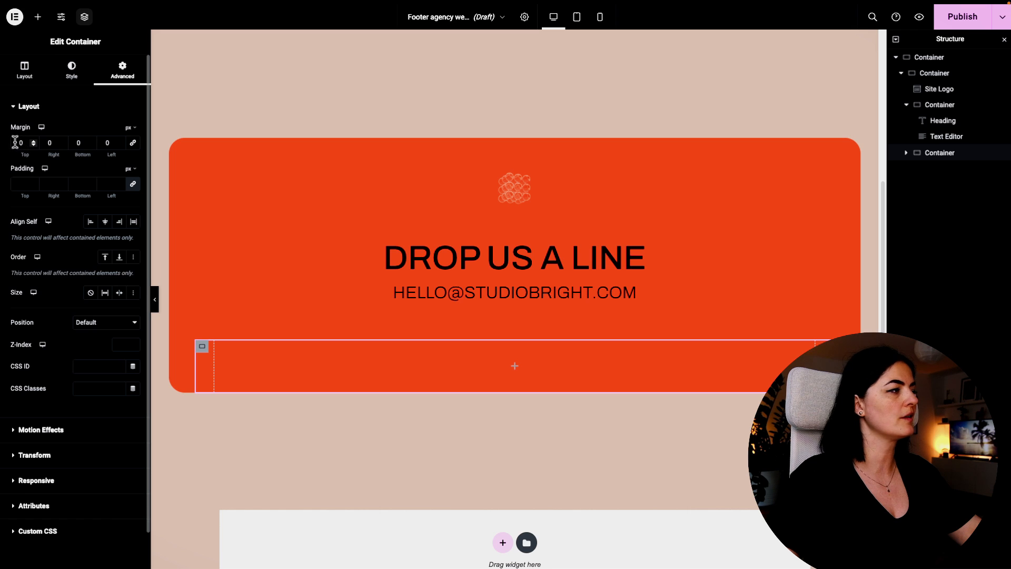
pyautogui.write('150')
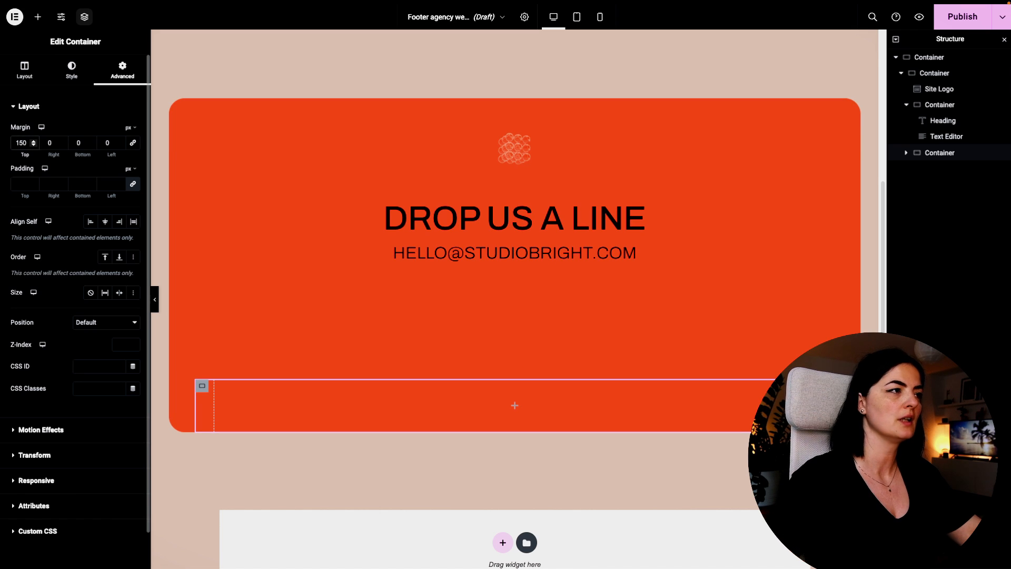
pyautogui.click(75, 140)
pyautogui.write('7')
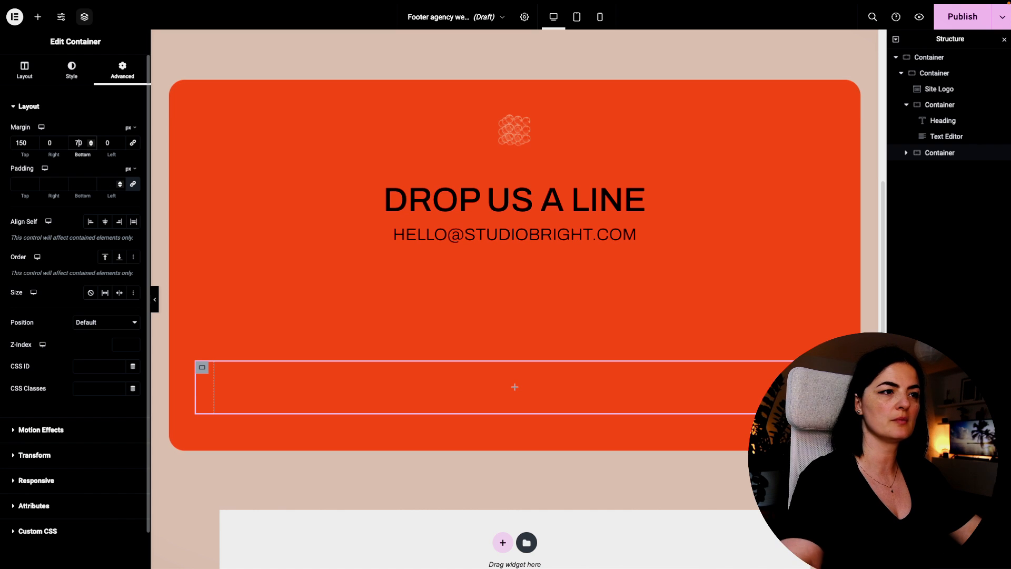
pyautogui.click(154, 299)
pyautogui.click(4, 300)
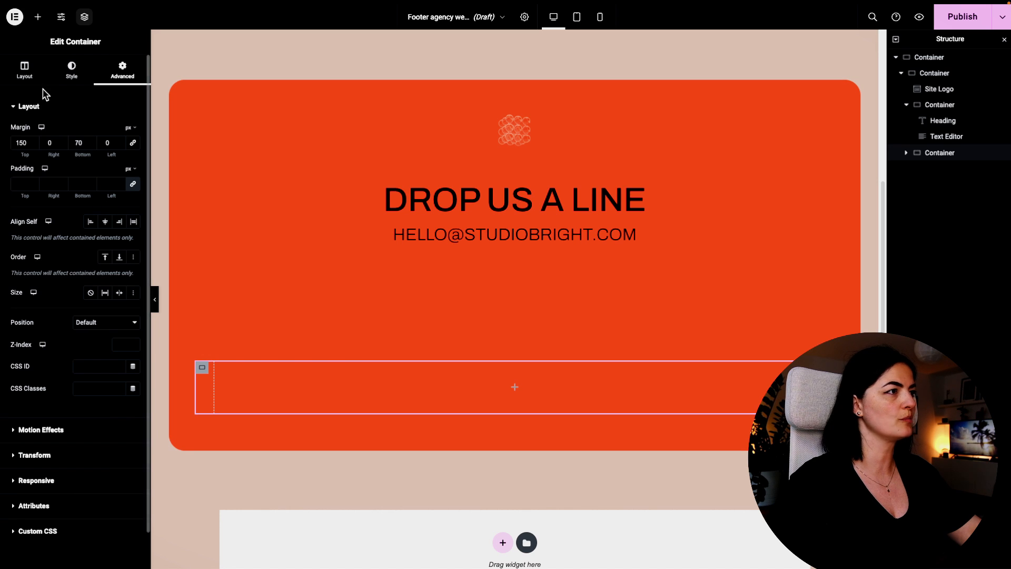
# Make the new container full width with a horizontal row direction, and centre both its justified content and aligned items.
pyautogui.click(24, 71)
pyautogui.click(105, 161)
pyautogui.click(105, 178)
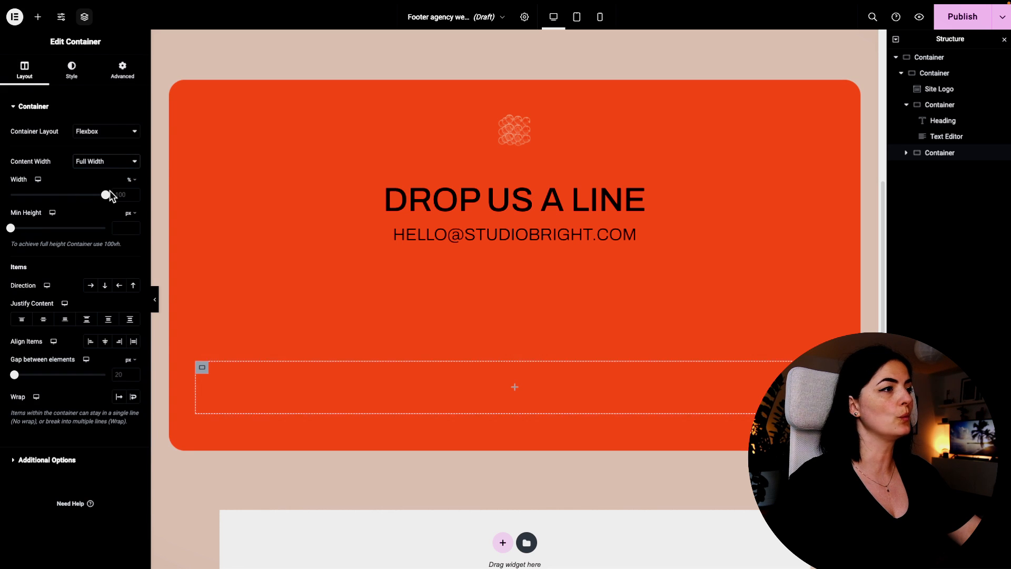
pyautogui.click(44, 321)
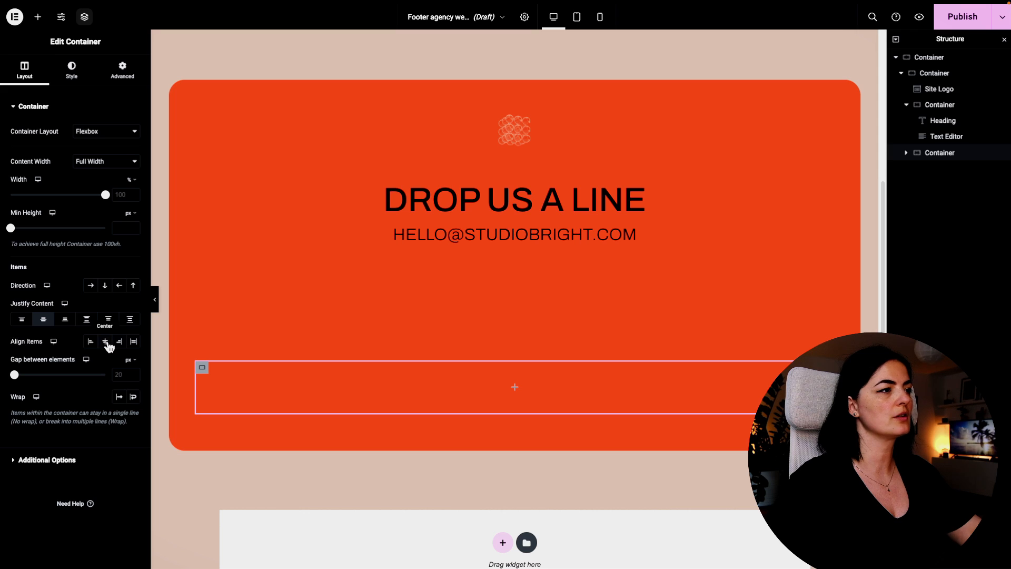
pyautogui.click(107, 342)
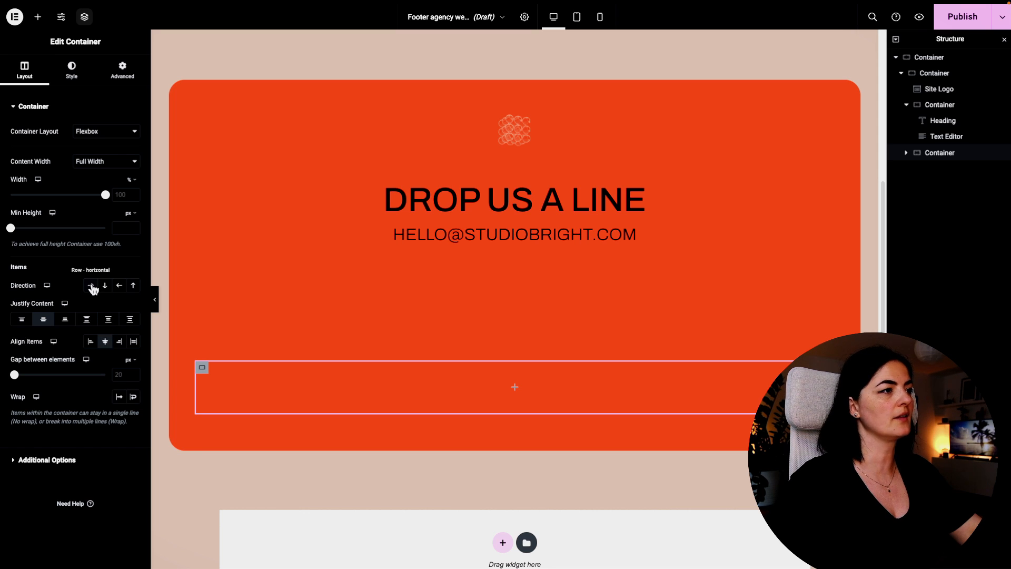
pyautogui.click(92, 285)
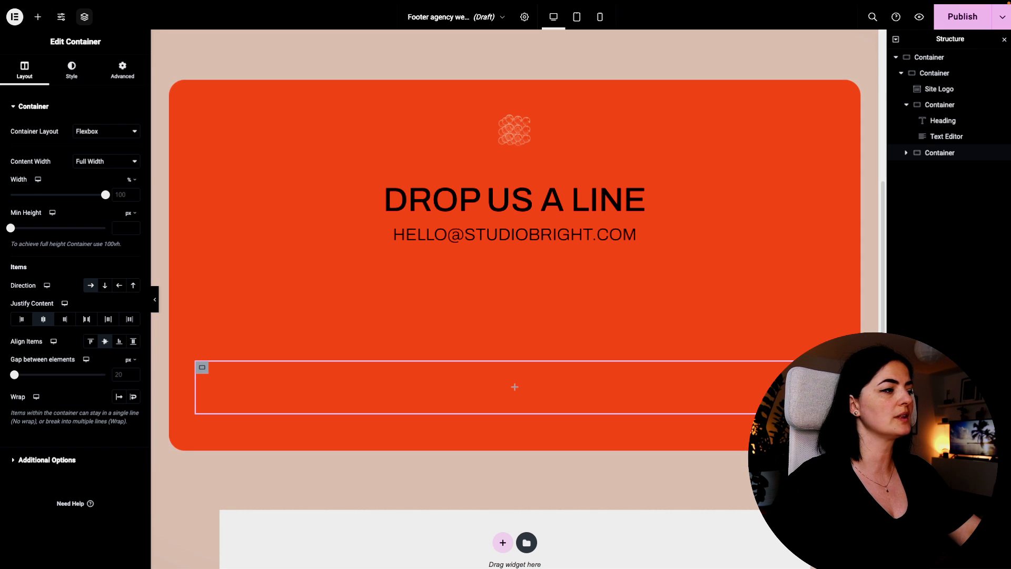
# Nest another container inside the full-width container and paste the black Awwwards button into it.
pyautogui.click(36, 17)
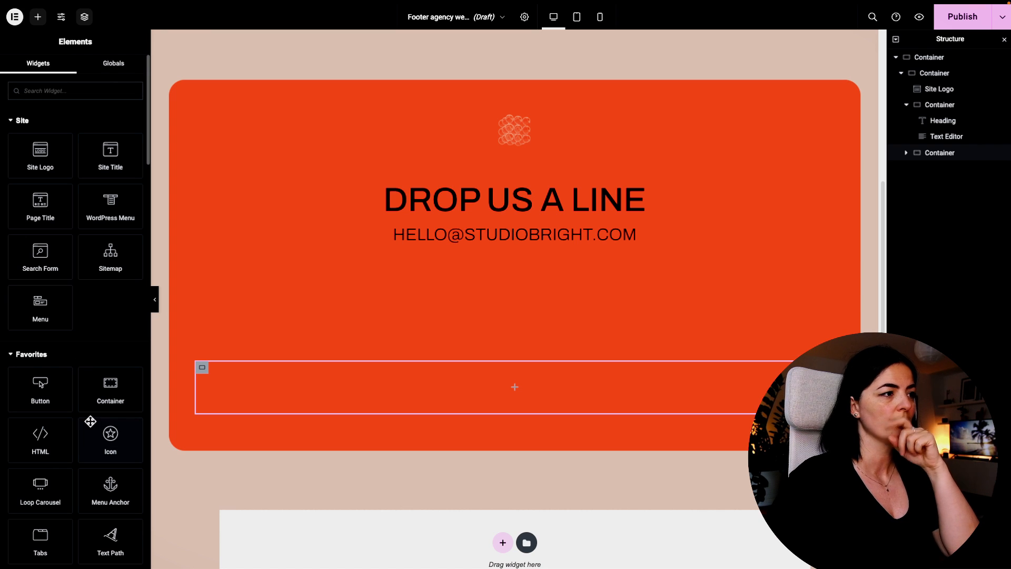
pyautogui.moveTo(110, 390); pyautogui.dragTo(337, 390)
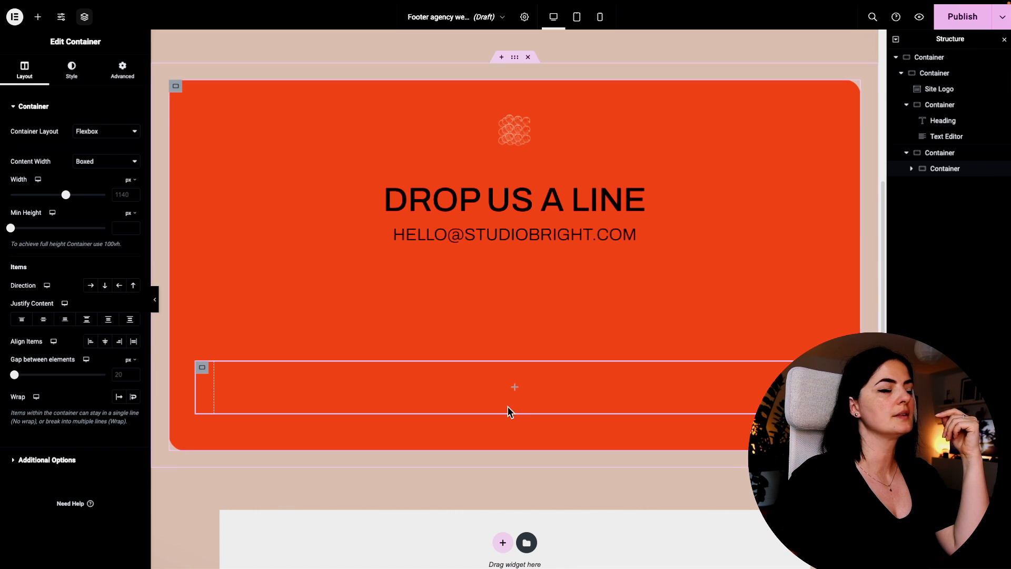
pyautogui.rightClick(439, 392)
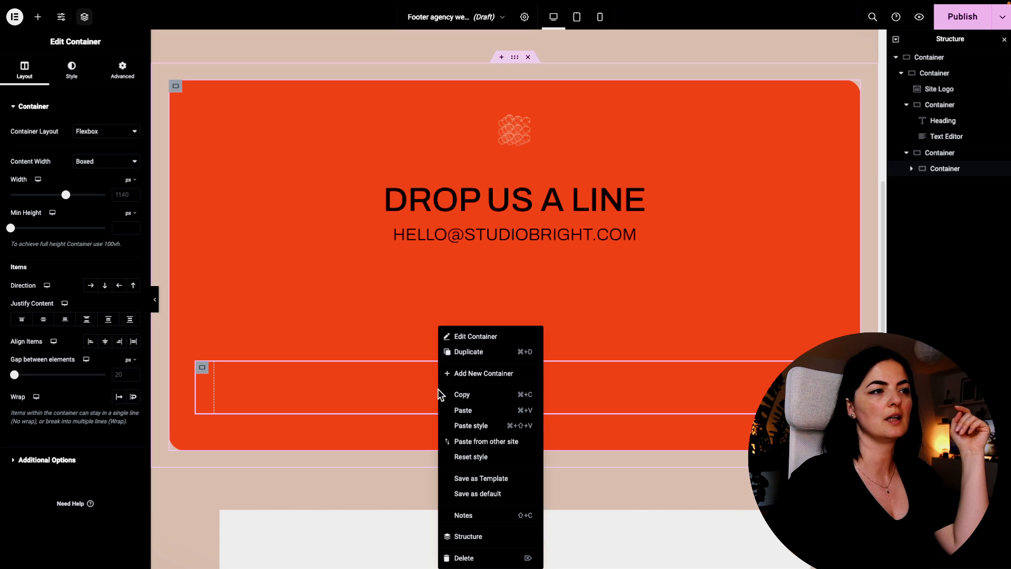
pyautogui.click(463, 411)
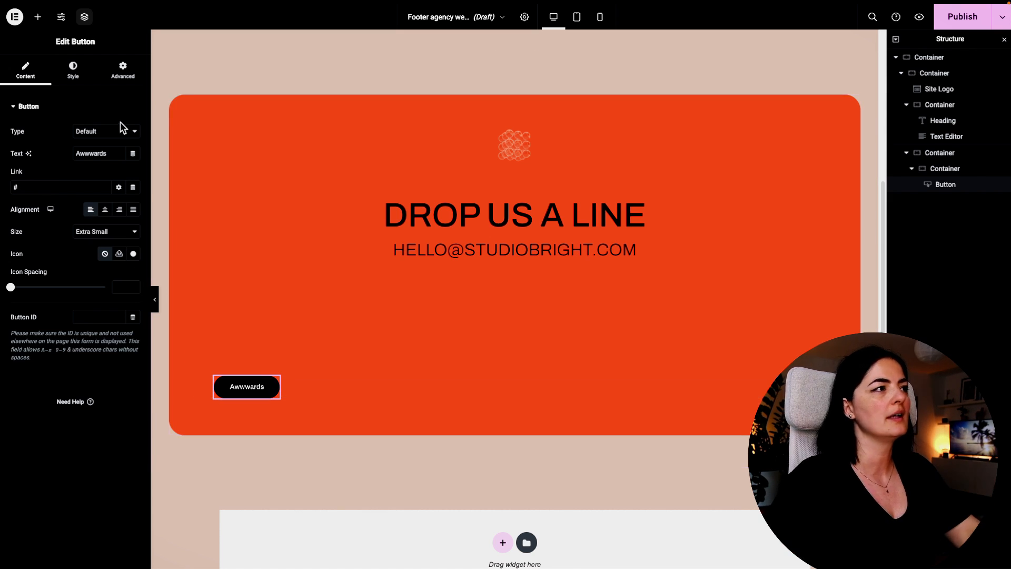
pyautogui.click(74, 77)
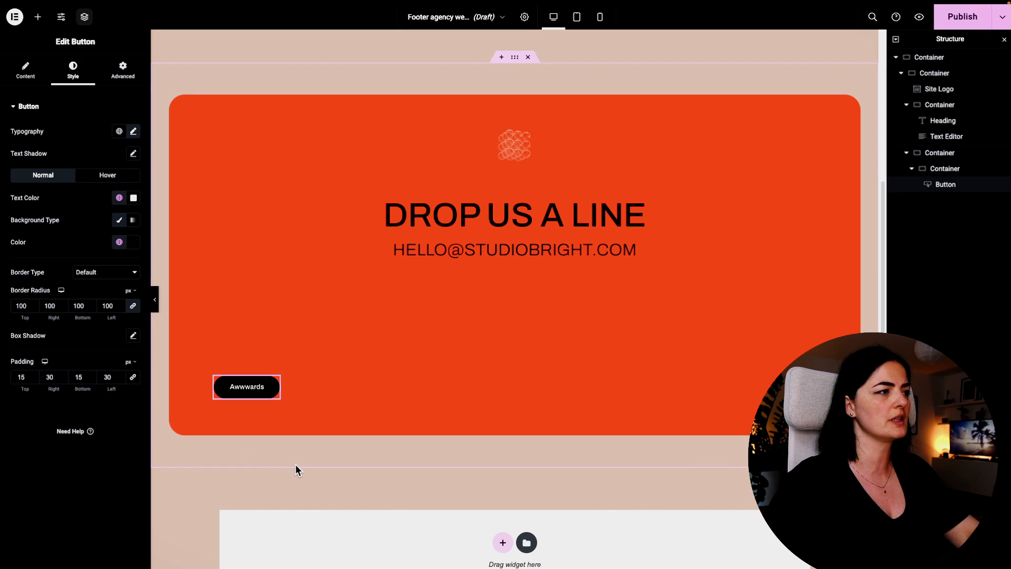
# Duplicate the Awwwards button twice within its container.
pyautogui.rightClick(274, 385)
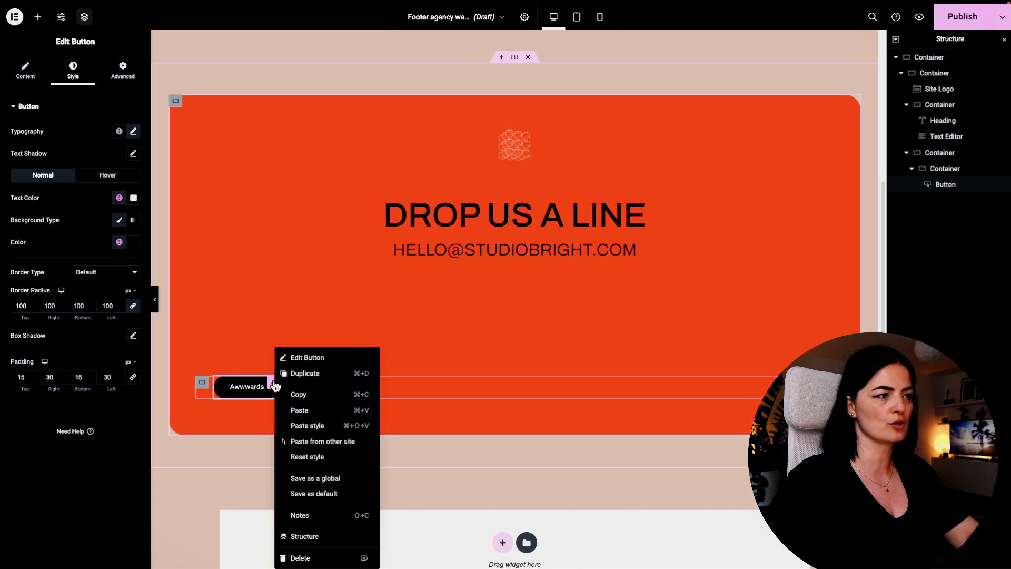
pyautogui.click(300, 375)
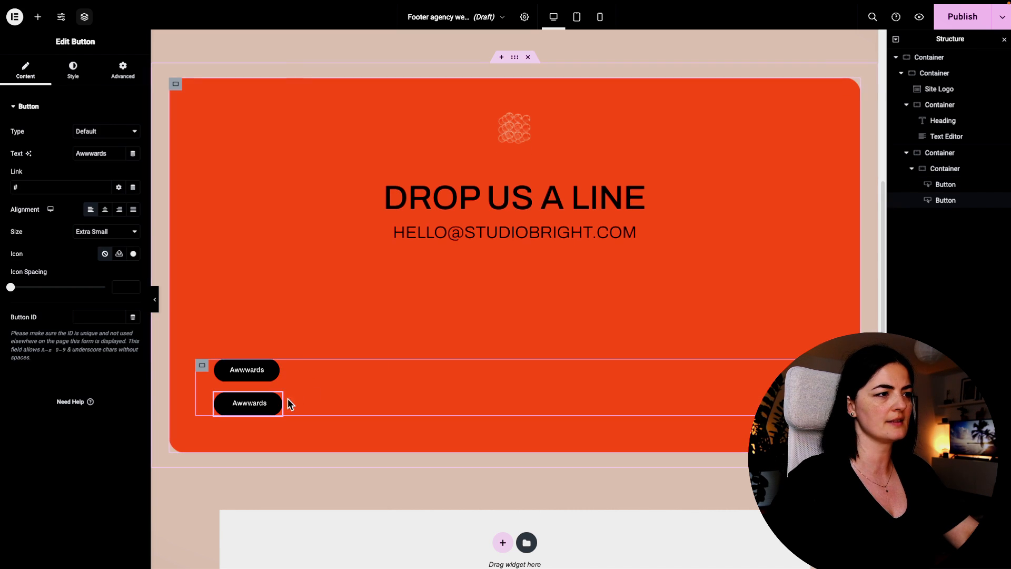
pyautogui.rightClick(274, 402)
pyautogui.click(303, 374)
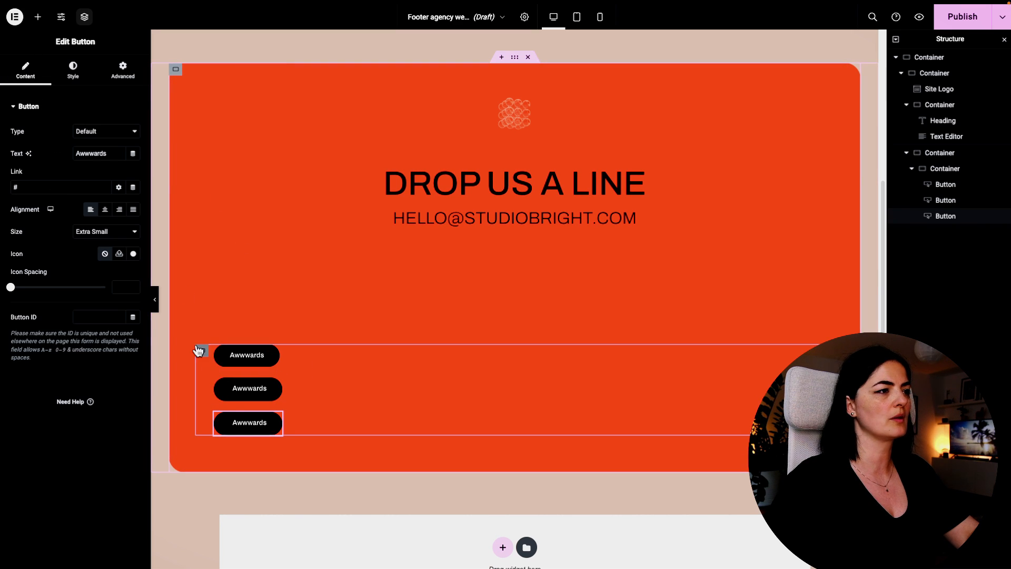
# Arrange the three buttons' container as a horizontal row with its content and items centred.
pyautogui.click(944, 168)
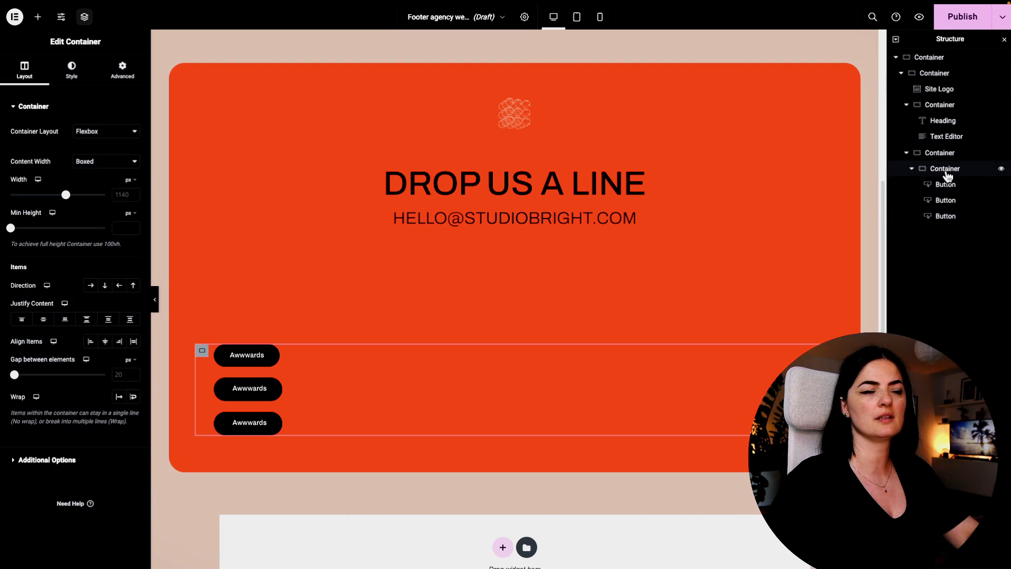
pyautogui.click(91, 289)
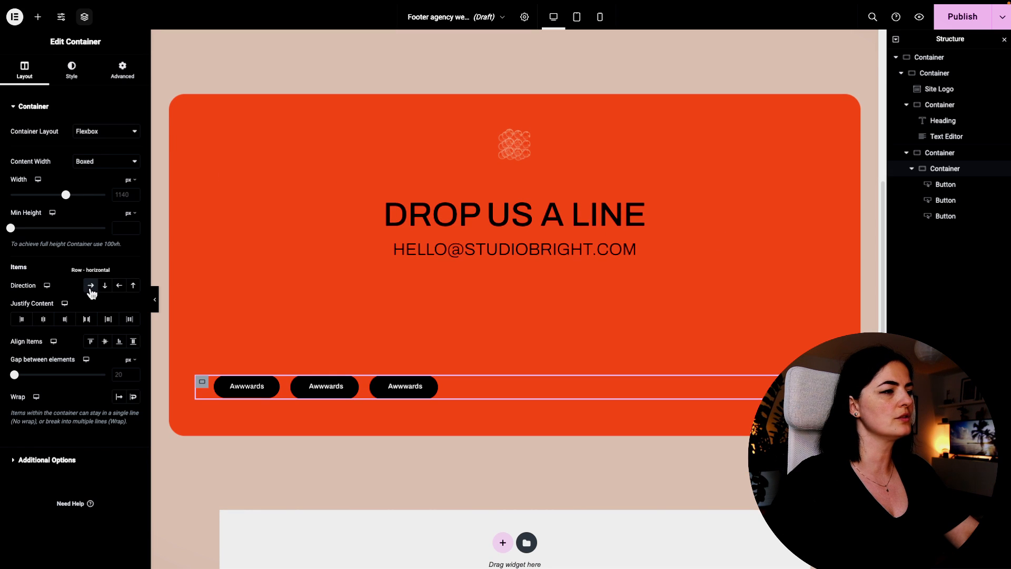
pyautogui.click(43, 319)
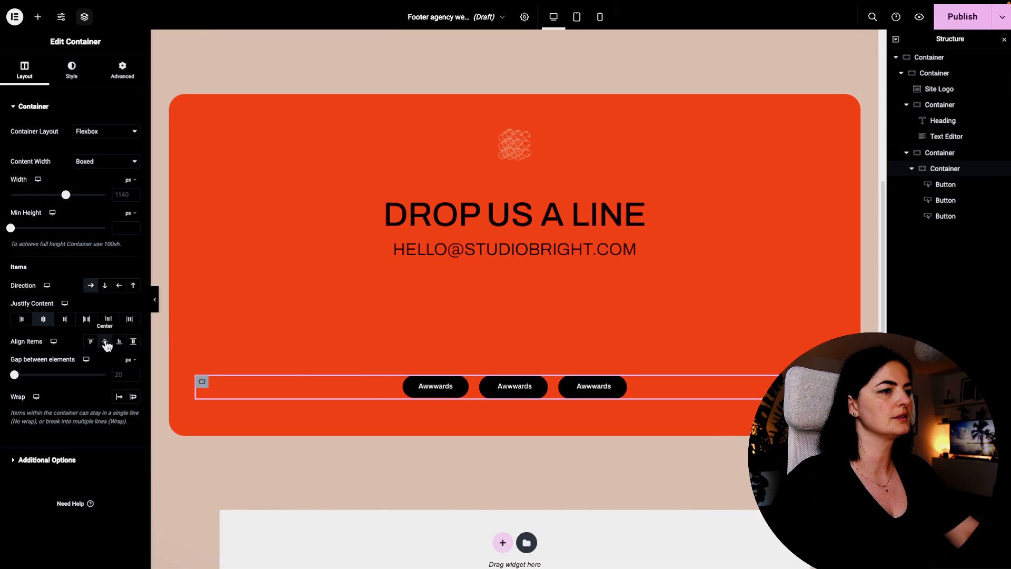
pyautogui.click(912, 169)
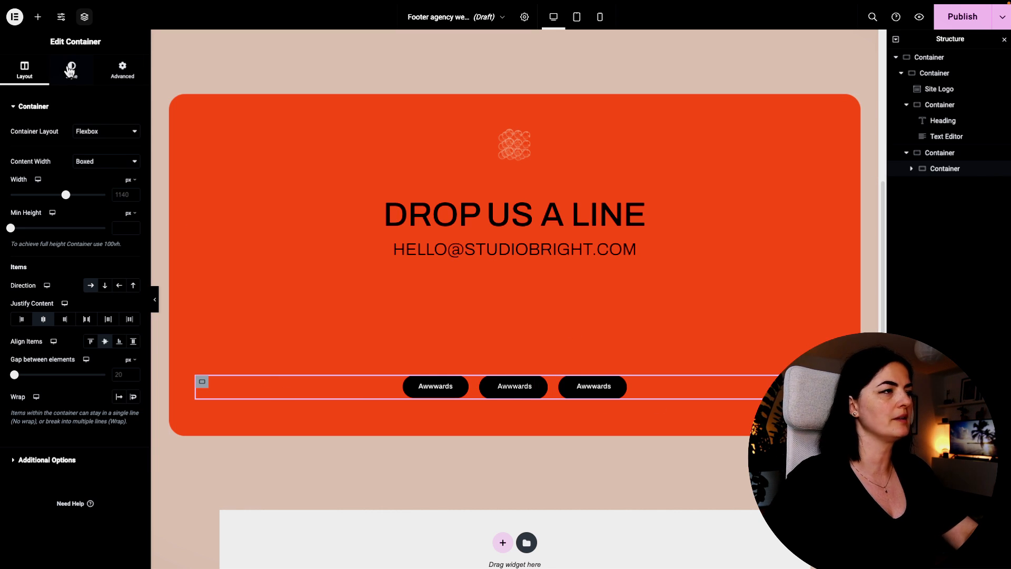
# Insert a heading before the buttons' container, with HTML tag p and the text BUILT IN BERLIN.
pyautogui.click(38, 17)
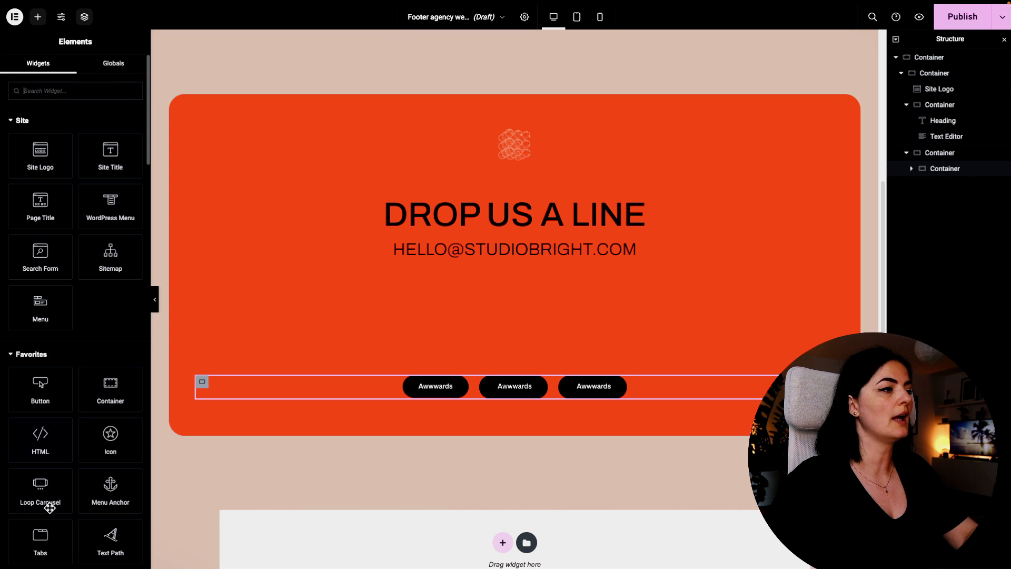
pyautogui.scroll(-5, 41, 382)
pyautogui.moveTo(45, 434); pyautogui.dragTo(221, 387)
pyautogui.click(107, 259)
pyautogui.click(86, 342)
pyautogui.moveTo(93, 144); pyautogui.dragTo(12, 148)
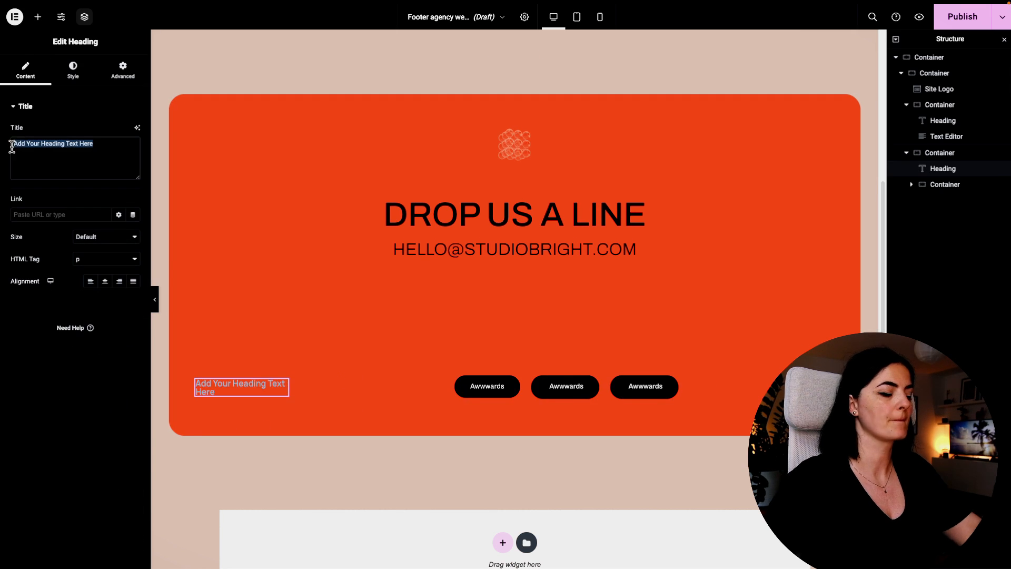
pyautogui.write('BUILT IN BERLIN')
# Style the BUILT IN BERLIN heading in black Archivo, size 0.8 rem, weight 300 (Light).
pyautogui.click(73, 70)
pyautogui.click(120, 131)
pyautogui.click(58, 185)
pyautogui.click(133, 153)
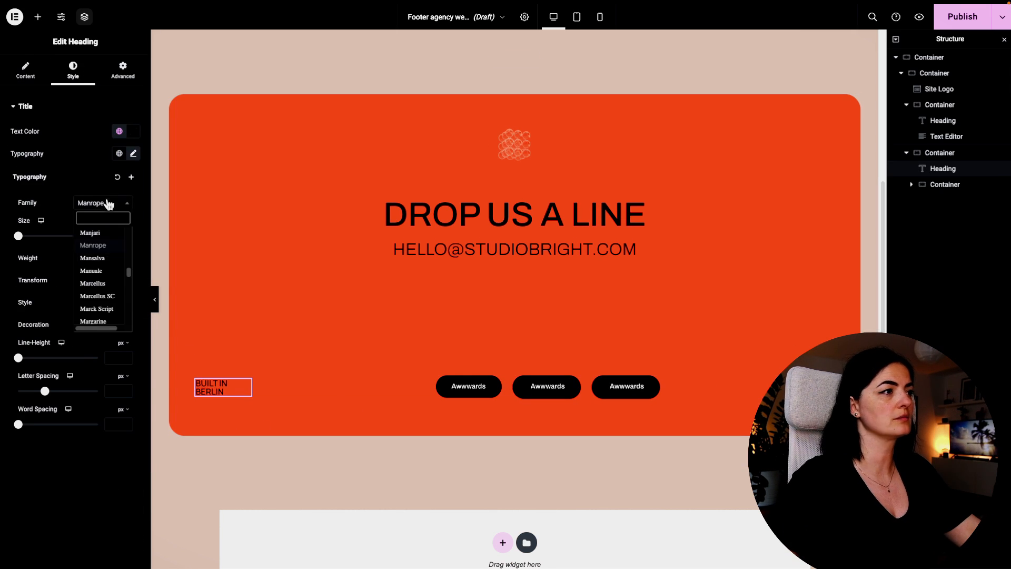
pyautogui.doubleClick(126, 234)
pyautogui.click(117, 258)
pyautogui.click(103, 228)
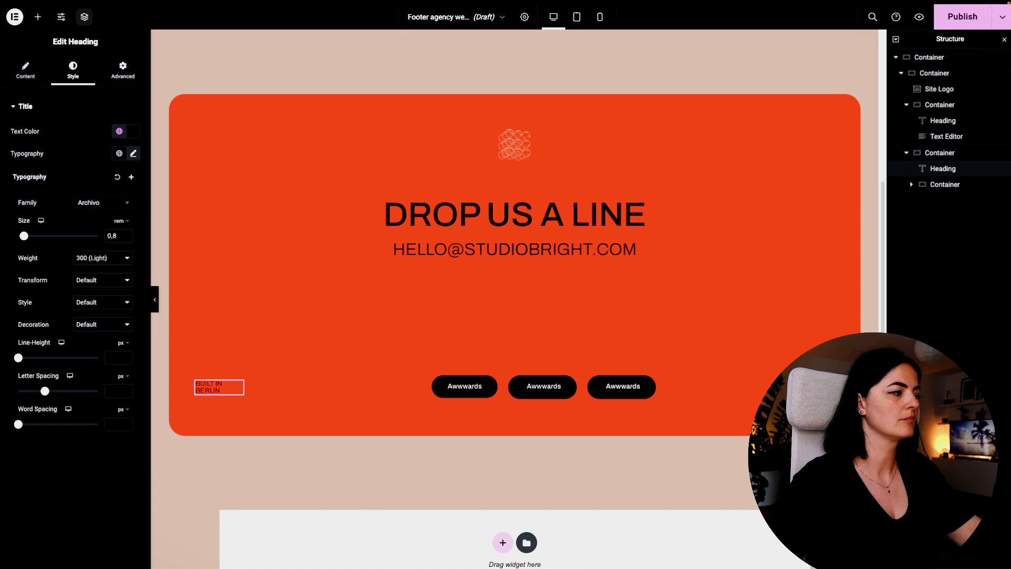
# Try widening the buttons' container to 1305 px.
pyautogui.click(264, 385)
pyautogui.click(28, 77)
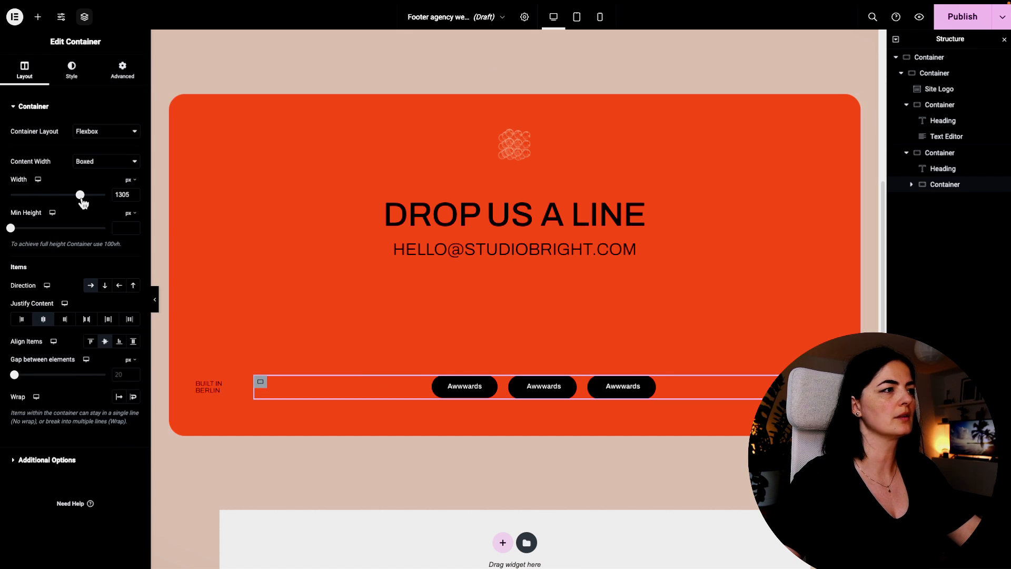
pyautogui.press('super+z')
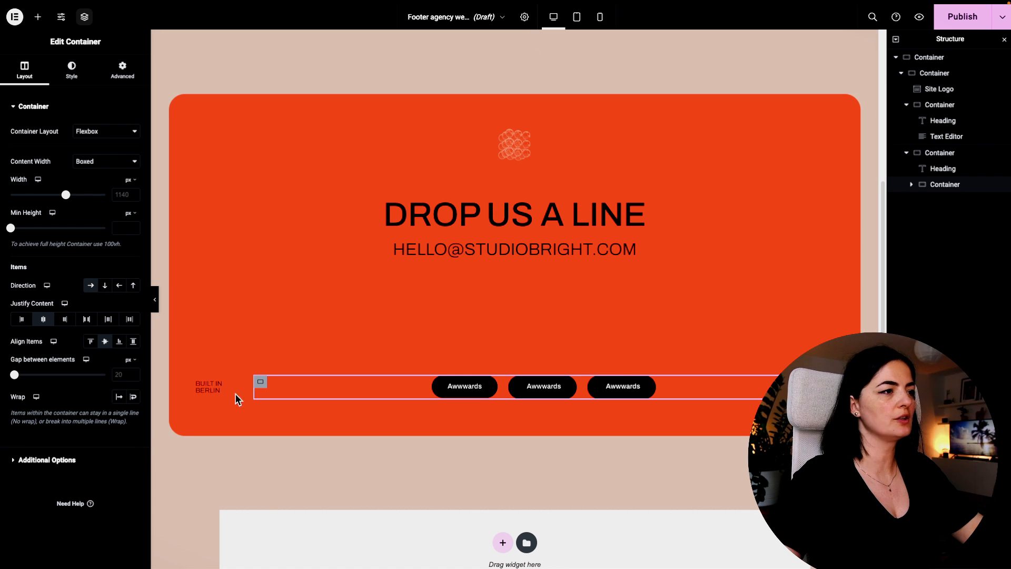
# Give the BUILT IN BERLIN heading a custom width of 12%.
pyautogui.click(210, 387)
pyautogui.click(122, 70)
pyautogui.moveTo(18, 248); pyautogui.dragTo(24, 251)
# Copy the BUILT IN BERLIN heading and paste it after the buttons inside their container.
pyautogui.rightClick(258, 388)
pyautogui.click(282, 393)
pyautogui.rightClick(684, 411)
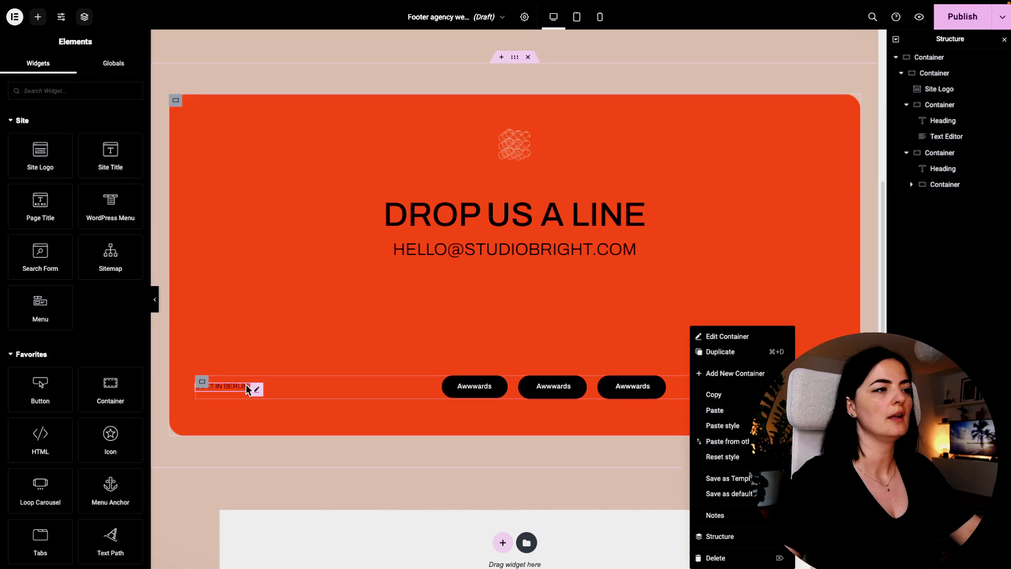
pyautogui.rightClick(257, 389)
pyautogui.click(281, 394)
pyautogui.rightClick(712, 406)
pyautogui.click(748, 412)
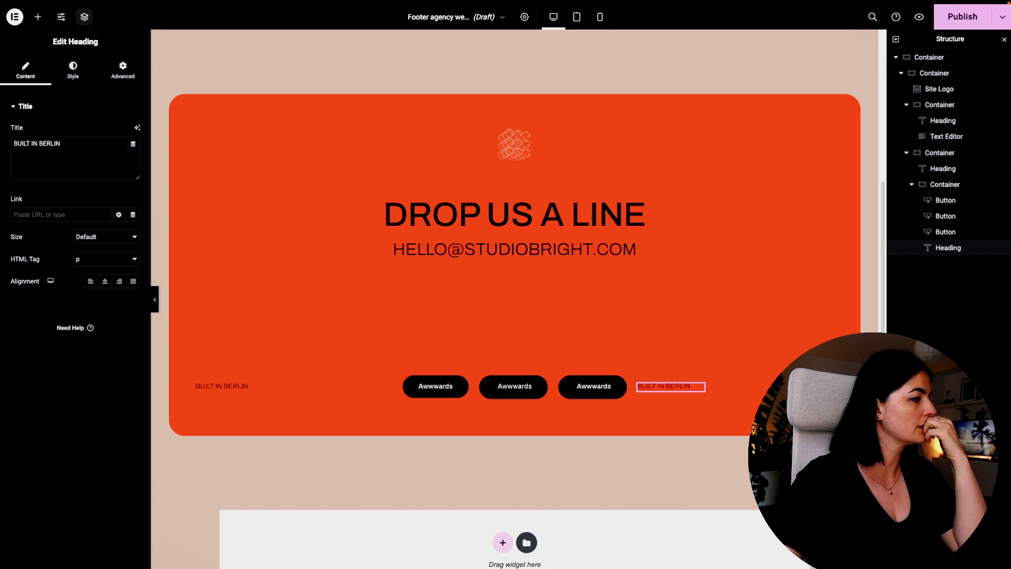
# Replace the copied heading's title with the dynamic Current Date Time, using the custom date format Y.
pyautogui.click(133, 144)
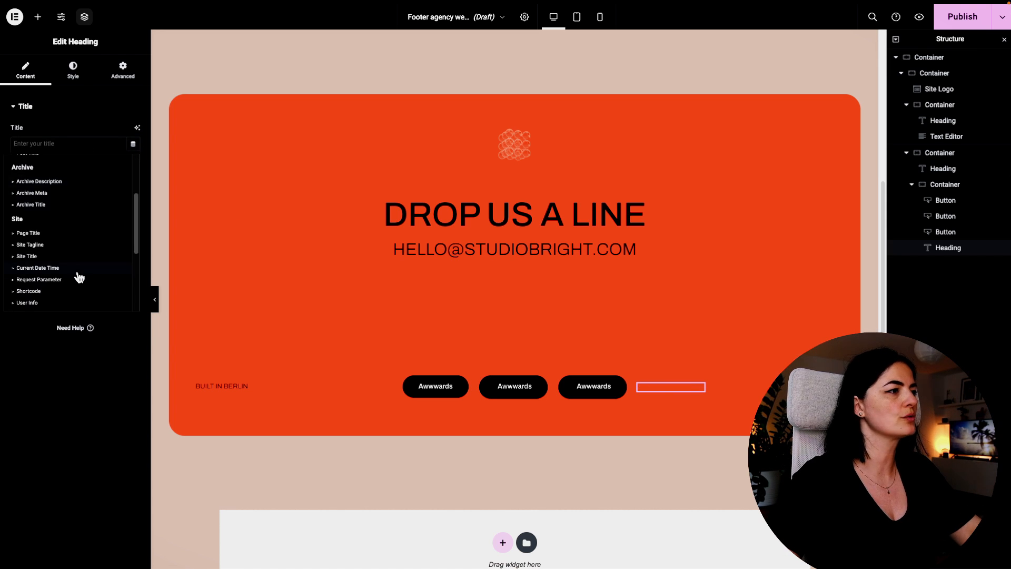
pyautogui.click(79, 271)
pyautogui.click(106, 192)
pyautogui.click(100, 260)
pyautogui.tripleClick(112, 214)
pyautogui.write('Y')
# Put "Copyright &copy;" before the dynamic year and "- STUDIO BRIGHT" after it, and widen the heading to fit one line.
pyautogui.click(45, 280)
pyautogui.click(101, 216)
pyautogui.hotkey('ctrl', 'v')
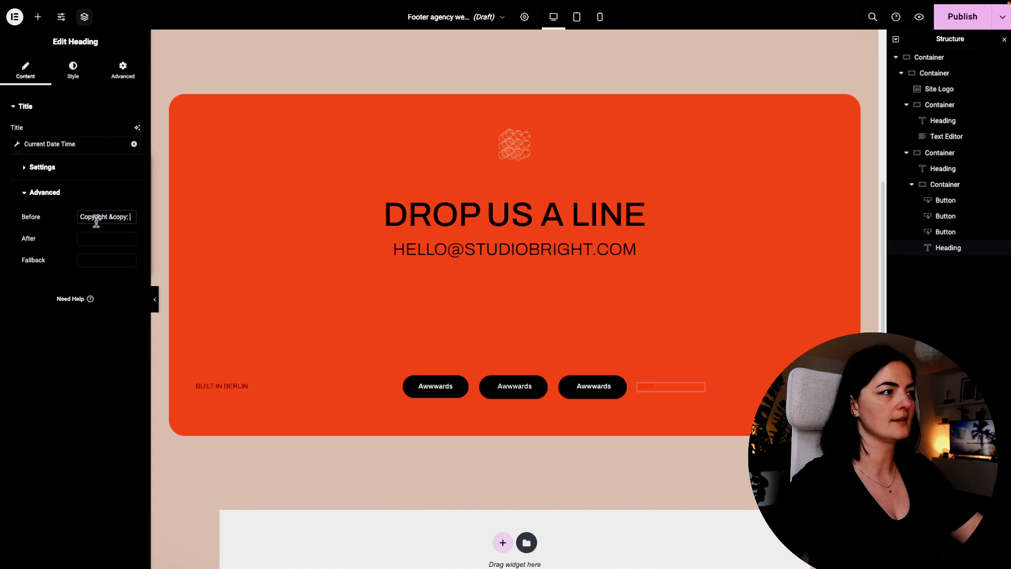
pyautogui.click(107, 239)
pyautogui.write('- STUDIO BRIGHT')
pyautogui.click(123, 70)
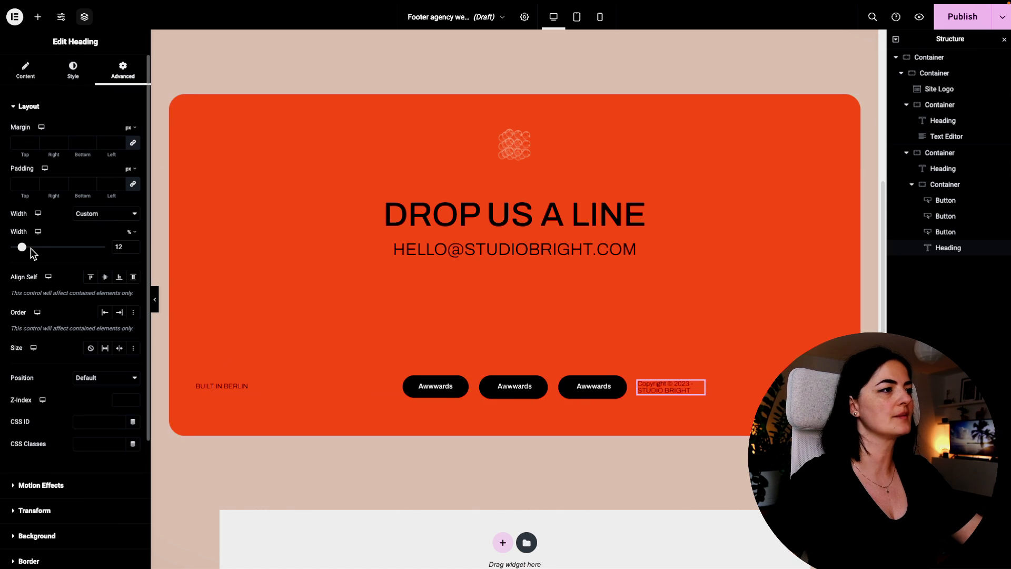
pyautogui.moveTo(23, 247); pyautogui.dragTo(30, 247)
# Centre the buttons' container with Align Self and move the copyright heading out of it to the end of the footer row.
pyautogui.click(280, 381)
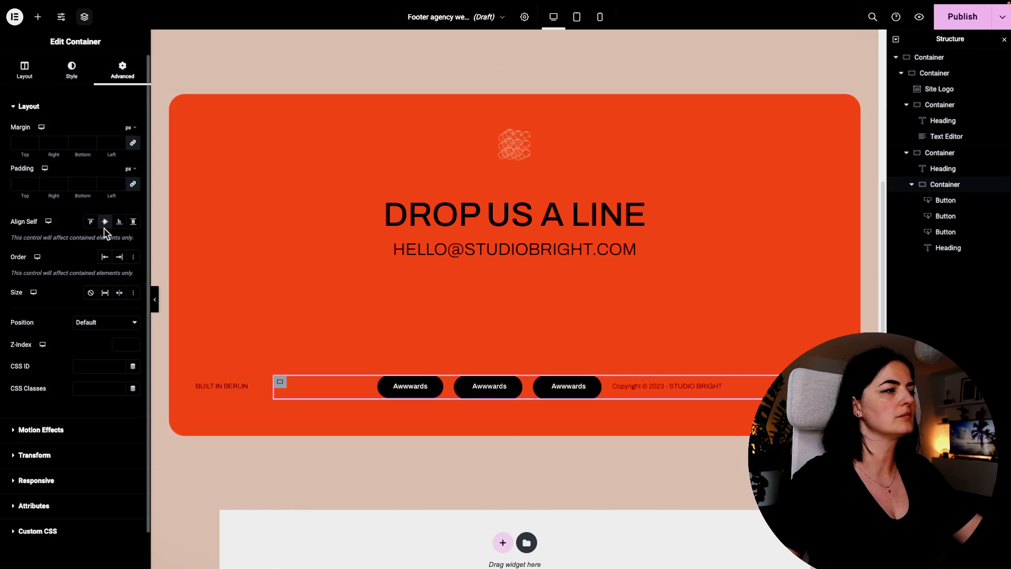
pyautogui.click(105, 222)
pyautogui.moveTo(948, 248); pyautogui.dragTo(945, 208)
pyautogui.click(912, 201)
# Narrow the buttons' container around its buttons, and align the BUILT IN BERLIN text right and the copyright text left.
pyautogui.moveTo(740, 387); pyautogui.dragTo(503, 394)
pyautogui.click(202, 382)
pyautogui.click(316, 386)
pyautogui.click(653, 387)
pyautogui.click(31, 71)
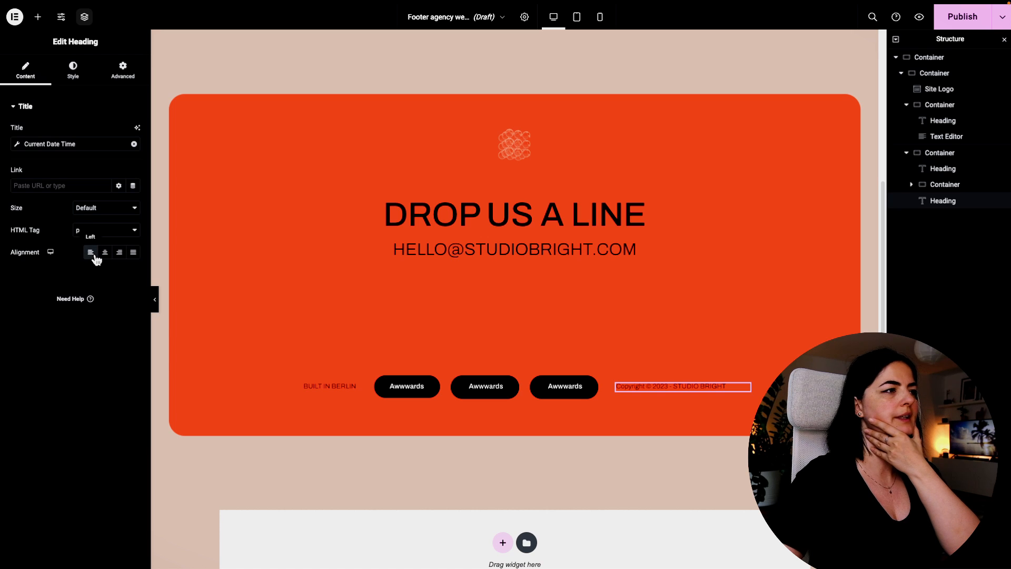
pyautogui.click(91, 252)
# Justify the footer row's items with space around them and preview the layout.
pyautogui.click(155, 300)
pyautogui.click(5, 300)
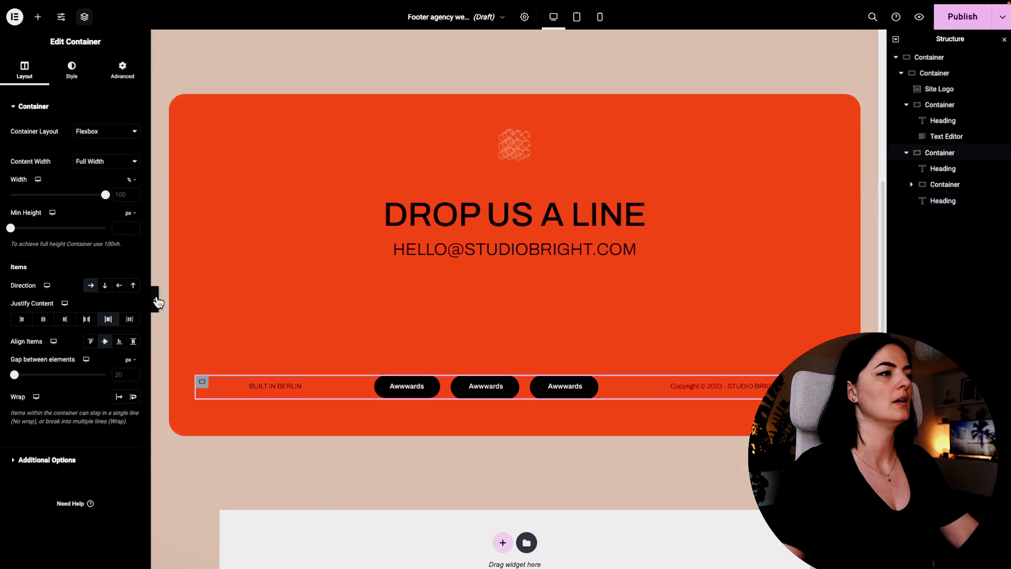
pyautogui.click(156, 300)
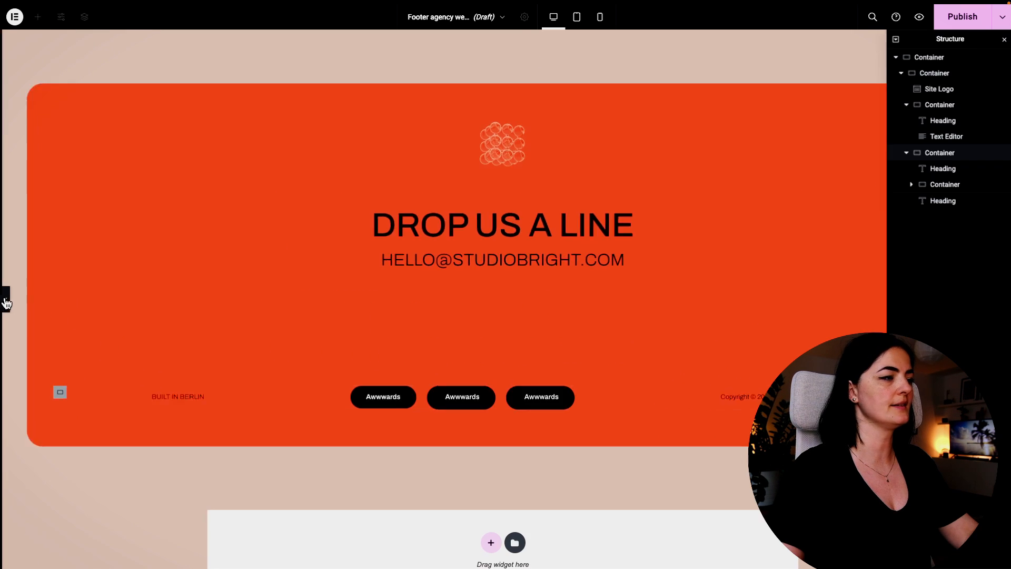
pyautogui.click(6, 300)
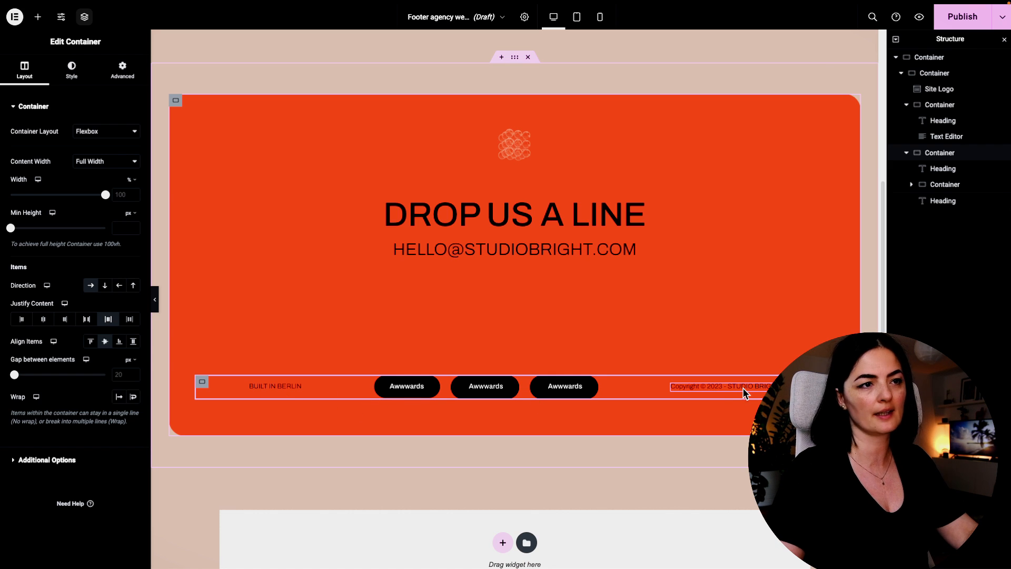
# Set the BUILT IN BERLIN heading's custom width to 15%.
pyautogui.click(290, 394)
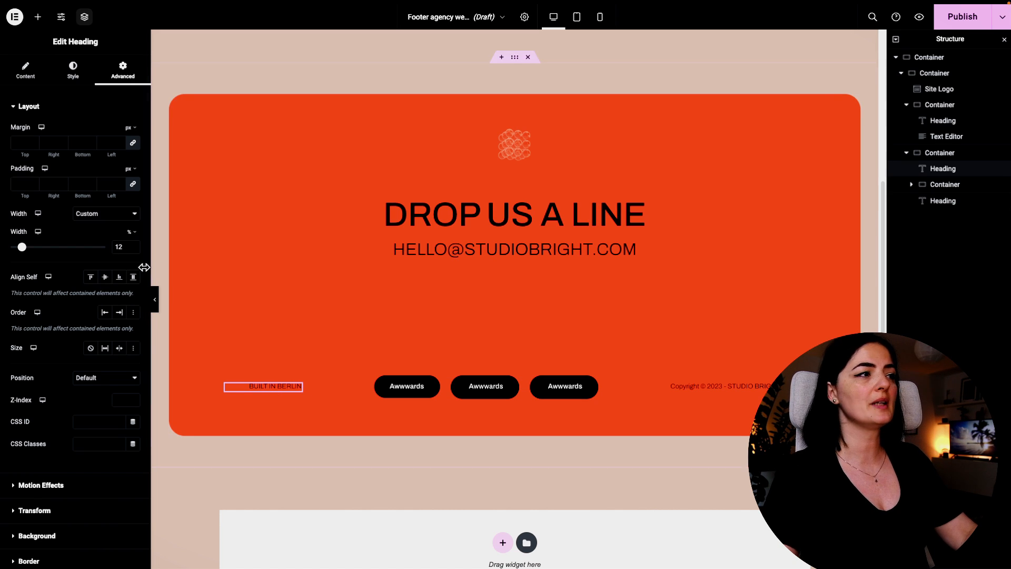
pyautogui.click(135, 245)
pyautogui.click(135, 245)
pyautogui.click(135, 245)
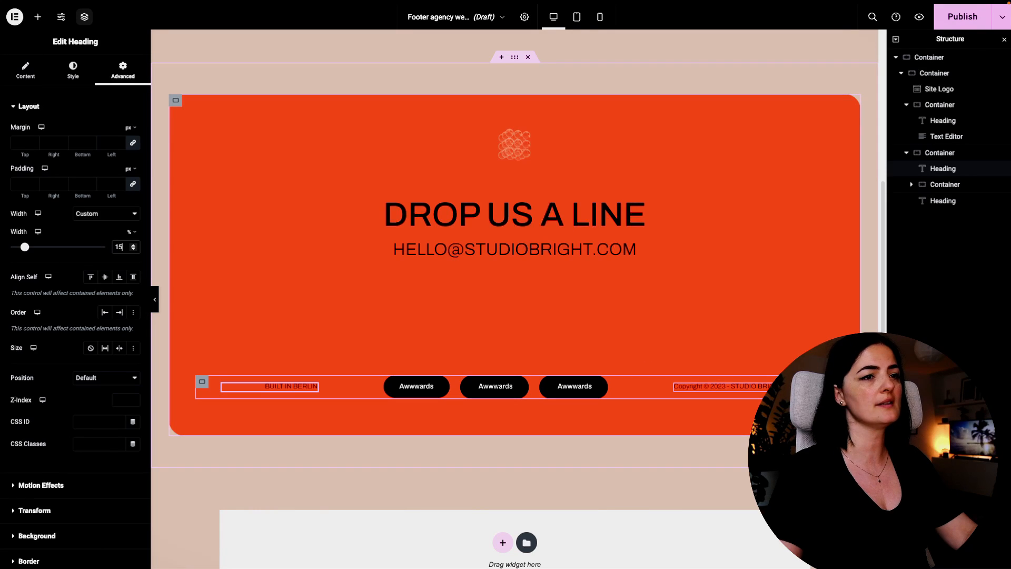
# Set the copyright heading's custom width to 15% and preview the footer.
pyautogui.click(135, 246)
pyautogui.click(134, 246)
pyautogui.click(135, 246)
pyautogui.click(135, 246)
pyautogui.click(135, 246)
pyautogui.click(134, 250)
pyautogui.click(134, 249)
pyautogui.click(134, 250)
pyautogui.click(134, 249)
pyautogui.click(134, 250)
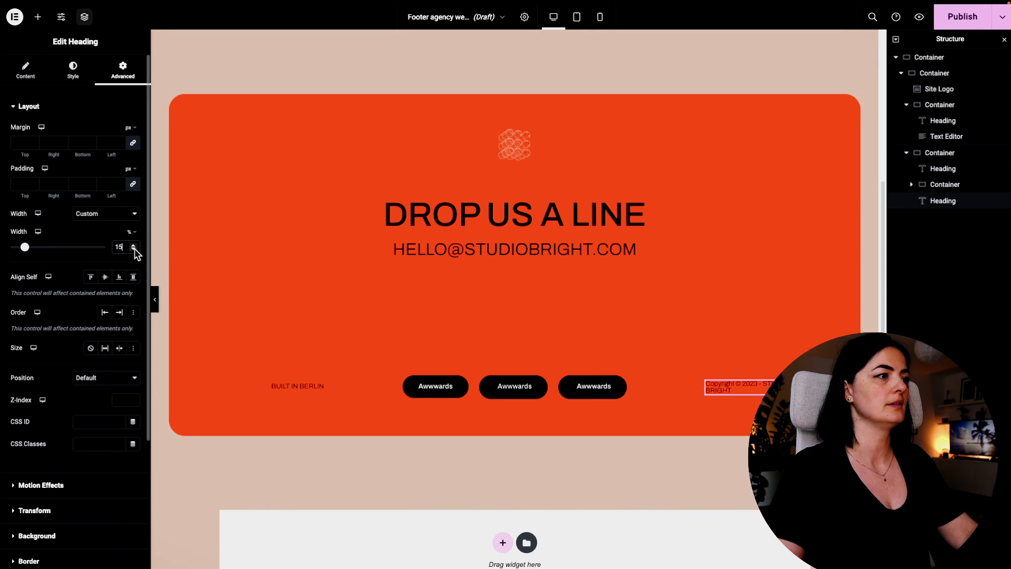
pyautogui.click(156, 299)
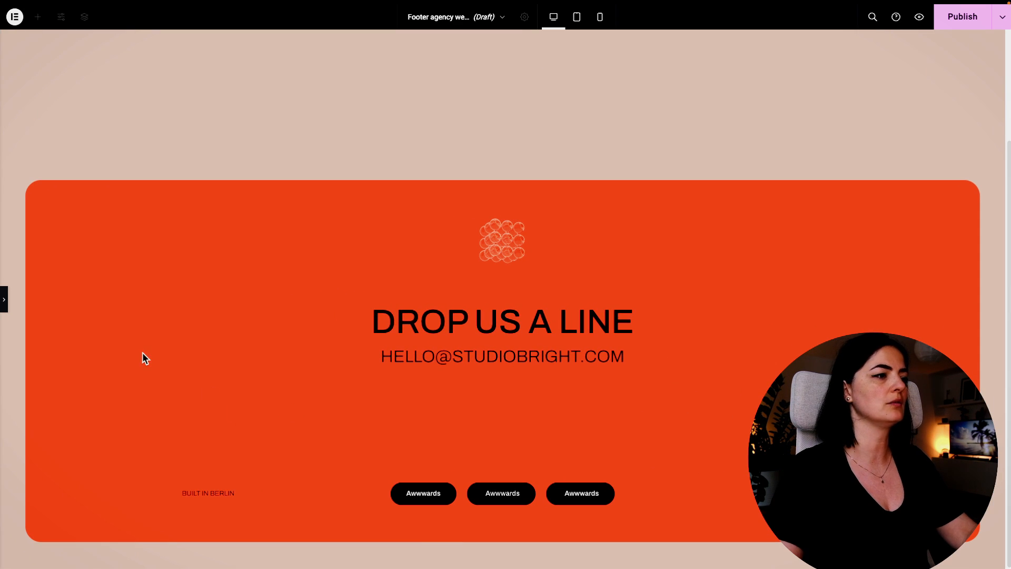
pyautogui.click(6, 302)
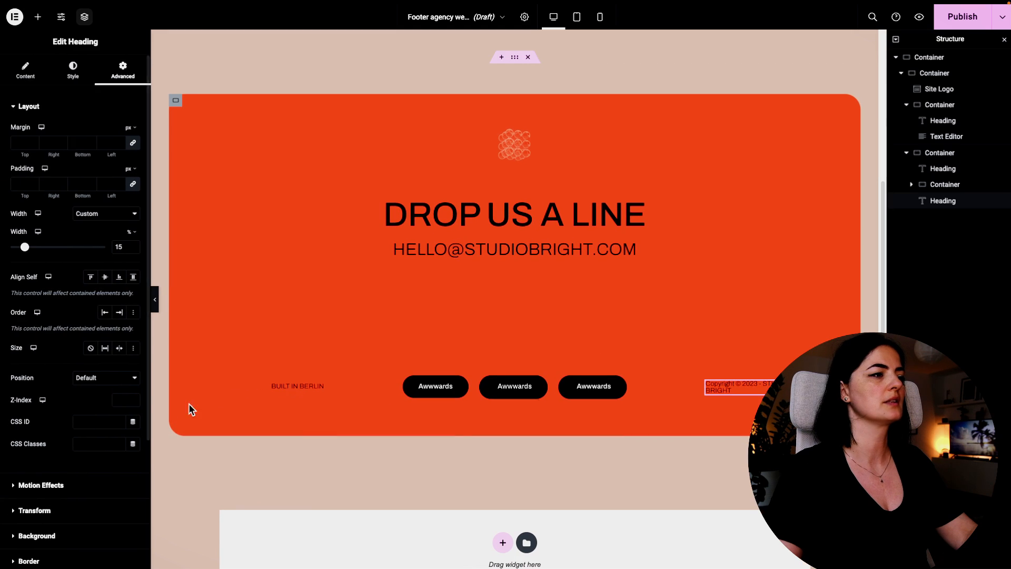
# Centre the footer row's justified content and check the result in the full-width preview.
pyautogui.click(203, 383)
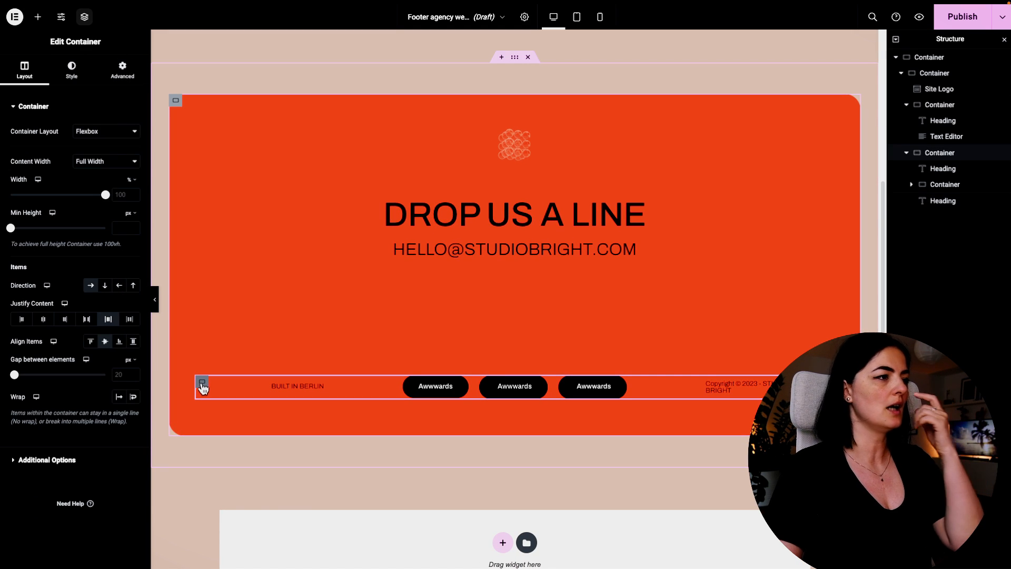
pyautogui.click(44, 319)
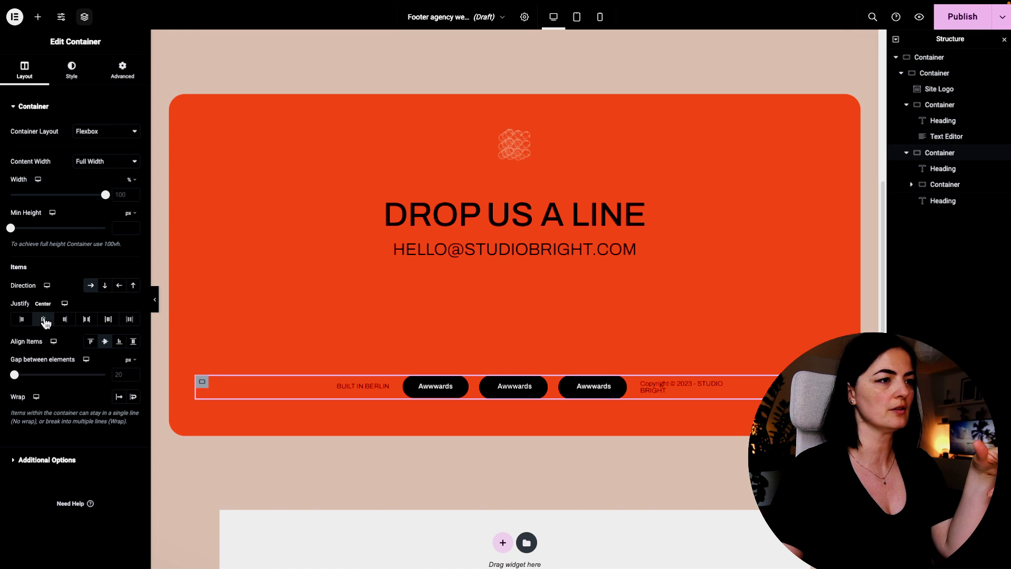
pyautogui.click(156, 299)
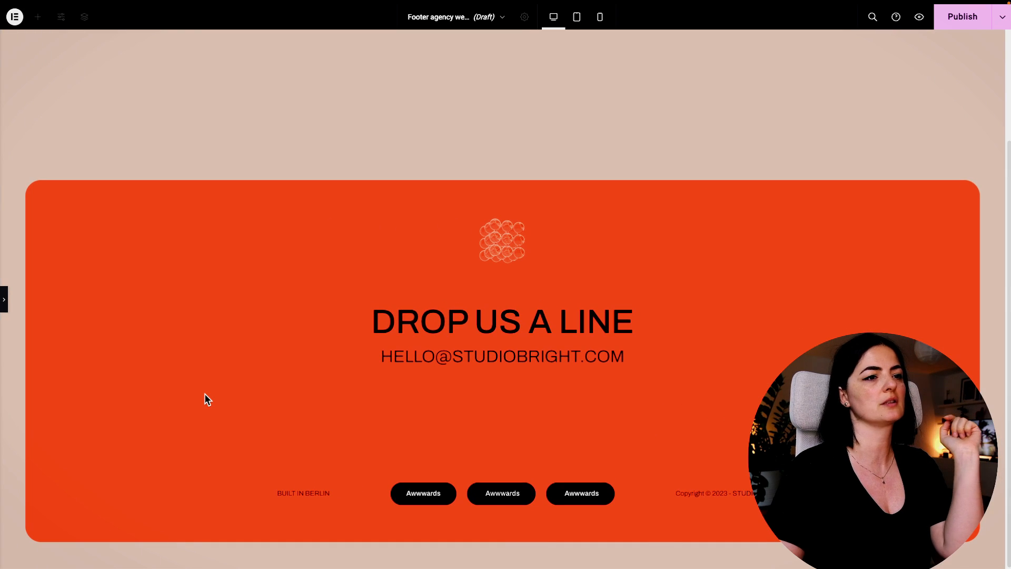
pyautogui.click(5, 299)
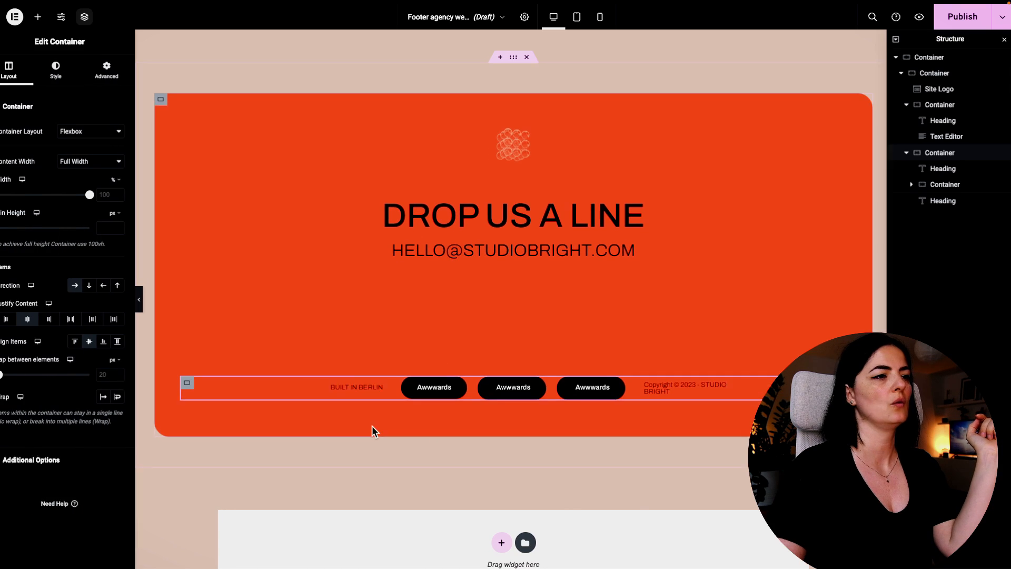
# Change the first Awwwards button's text to Instagram.
pyautogui.click(427, 387)
pyautogui.click(33, 71)
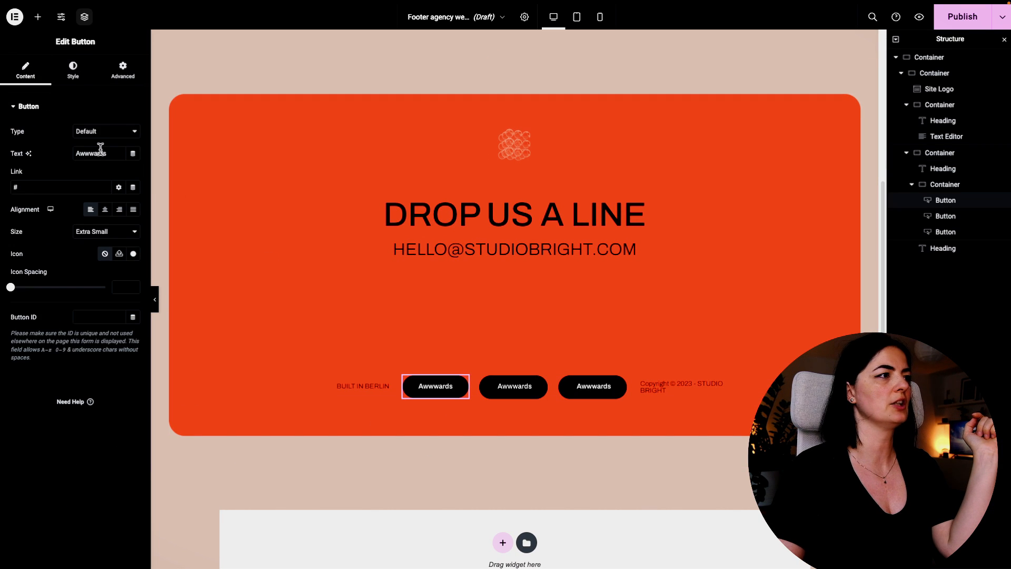
pyautogui.doubleClick(108, 152)
pyautogui.write('I')
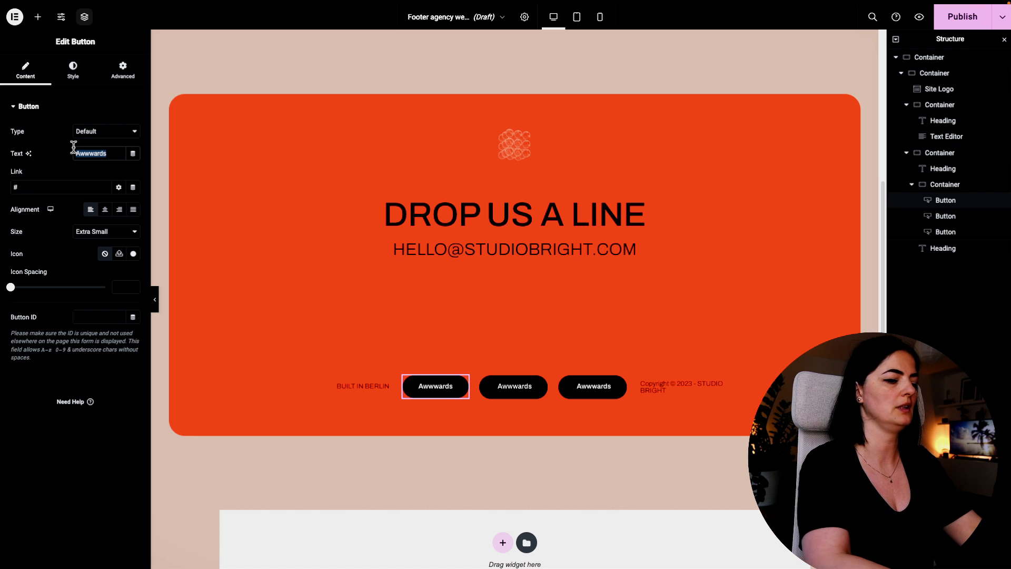
pyautogui.write('nstagram')
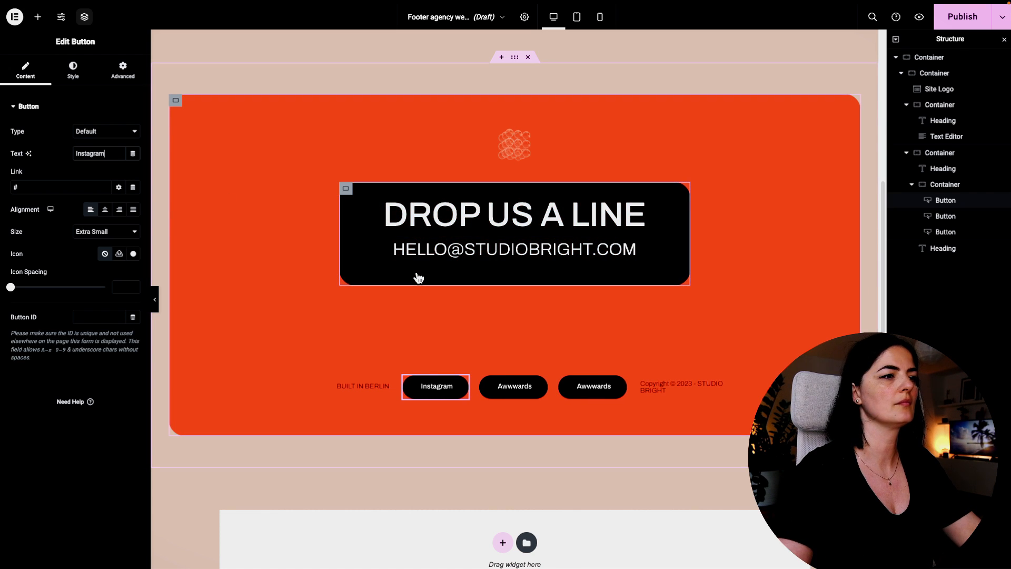
# Change the middle button's text to LinkedIn and preview the footer.
pyautogui.click(521, 386)
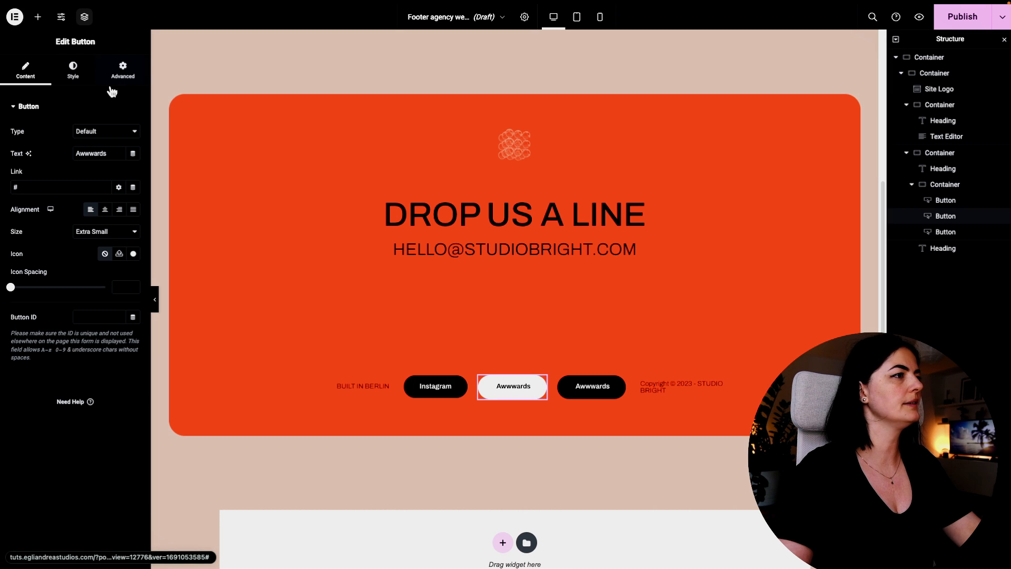
pyautogui.moveTo(110, 153); pyautogui.dragTo(61, 155)
pyautogui.write('L')
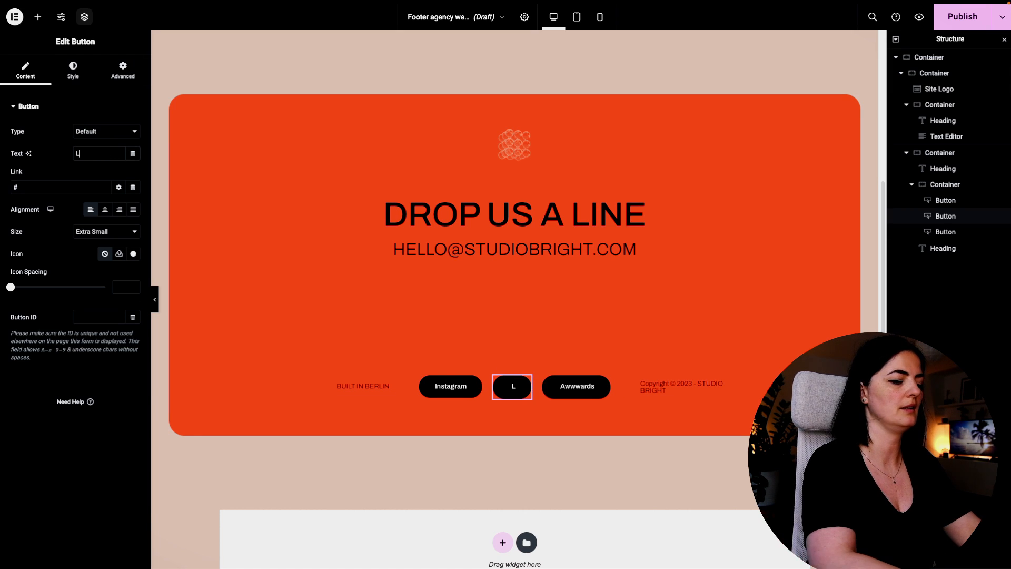
pyautogui.write('inkediN')
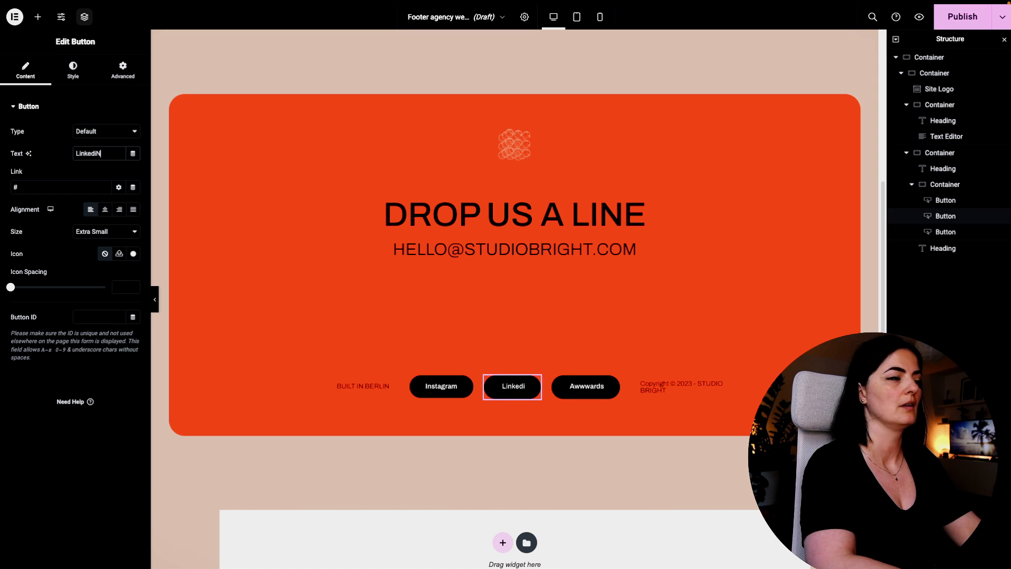
pyautogui.press('BackSpace')
pyautogui.press('BackSpace')
pyautogui.write('In')
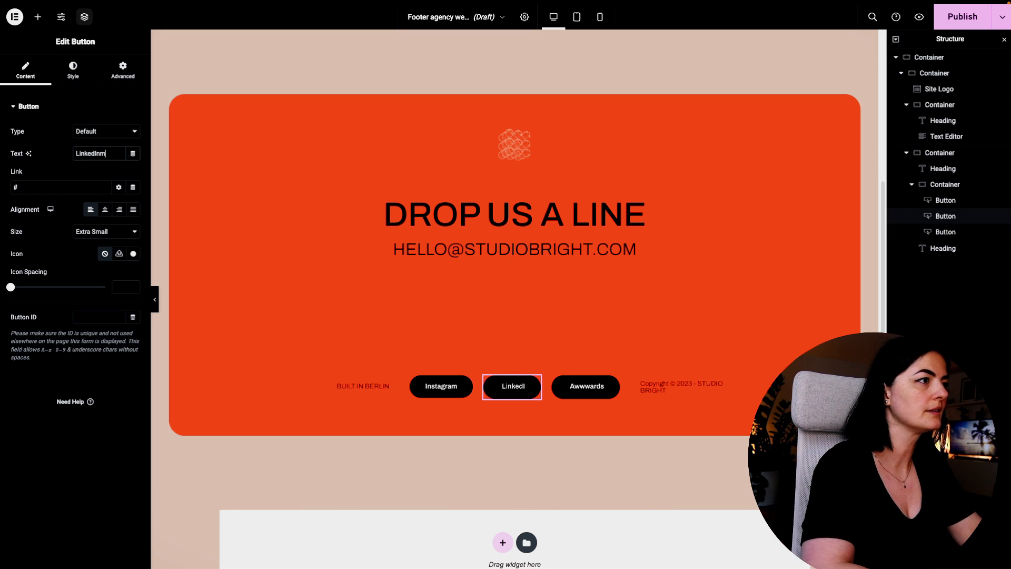
pyautogui.hotkey('ctrl', 'p')
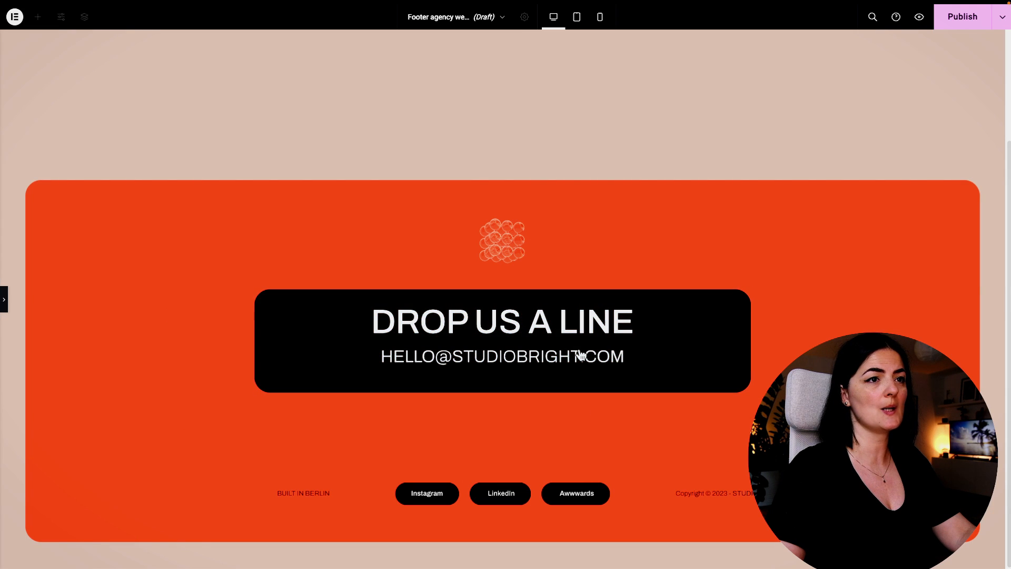
pyautogui.hotkey('ctrl', 'p')
# Publish the footer template with a display condition that includes Singular, Pages, and the page found by searching "agency web".
pyautogui.click(962, 17)
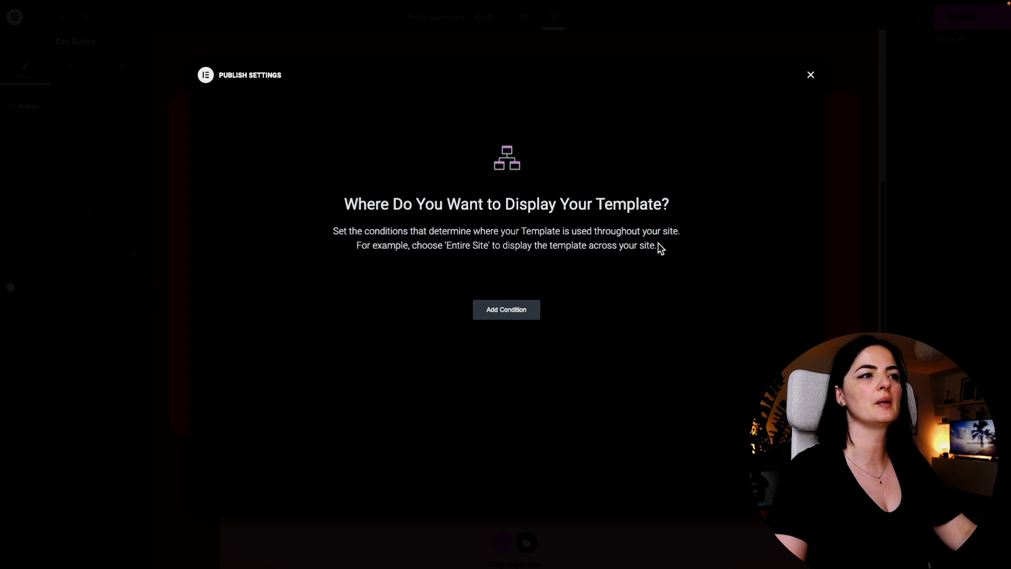
pyautogui.click(520, 316)
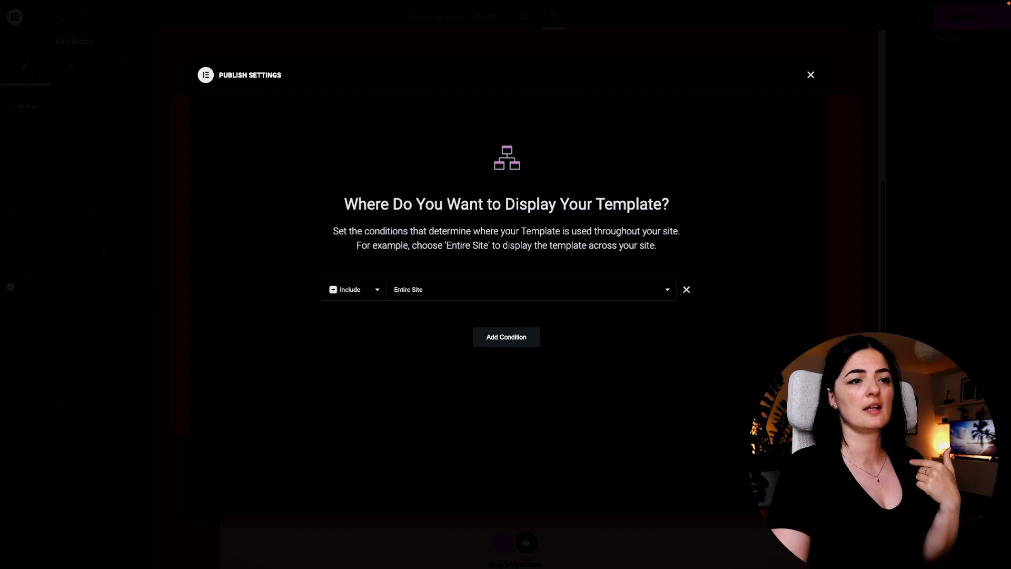
pyautogui.click(608, 291)
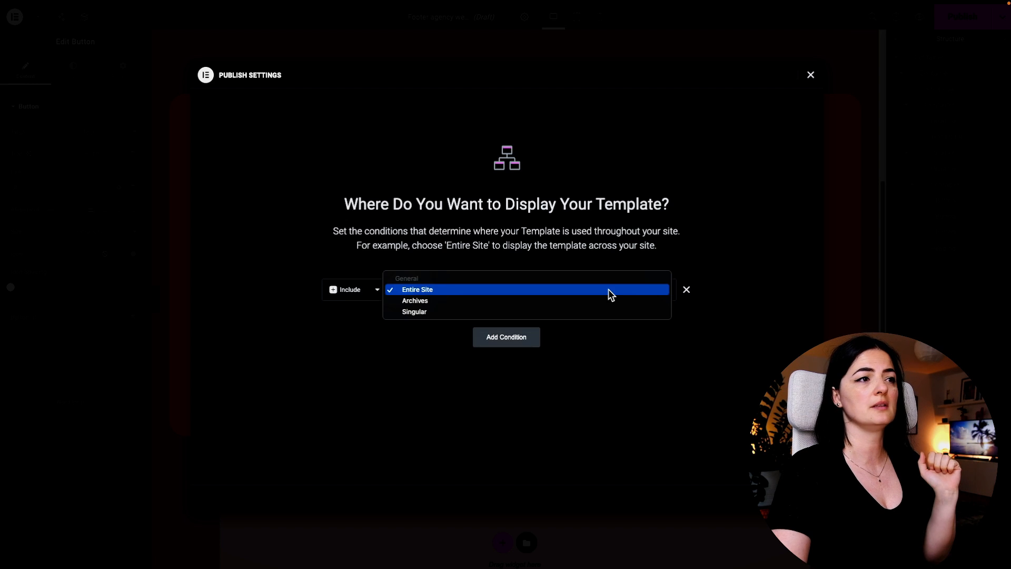
pyautogui.click(573, 311)
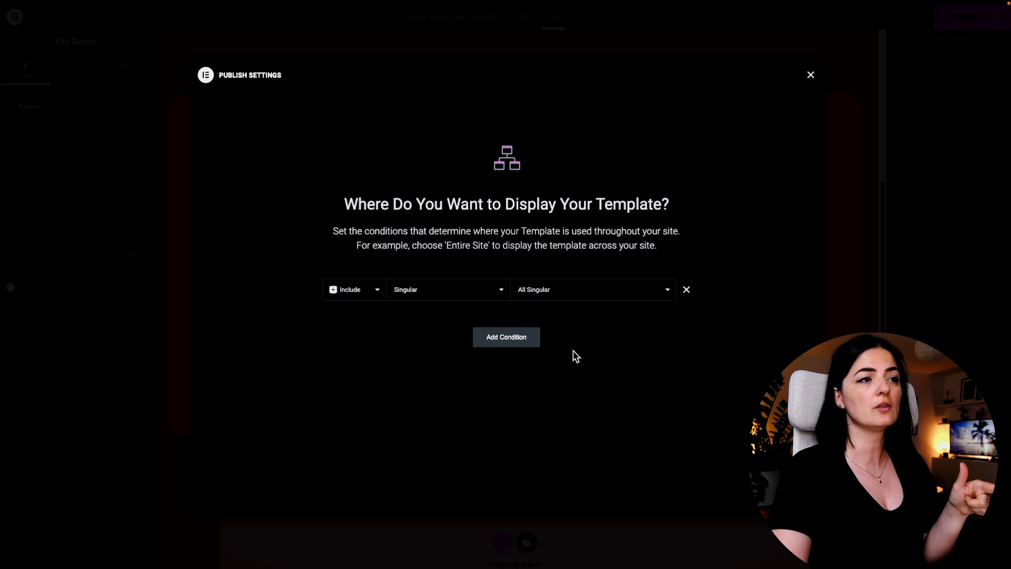
pyautogui.click(577, 290)
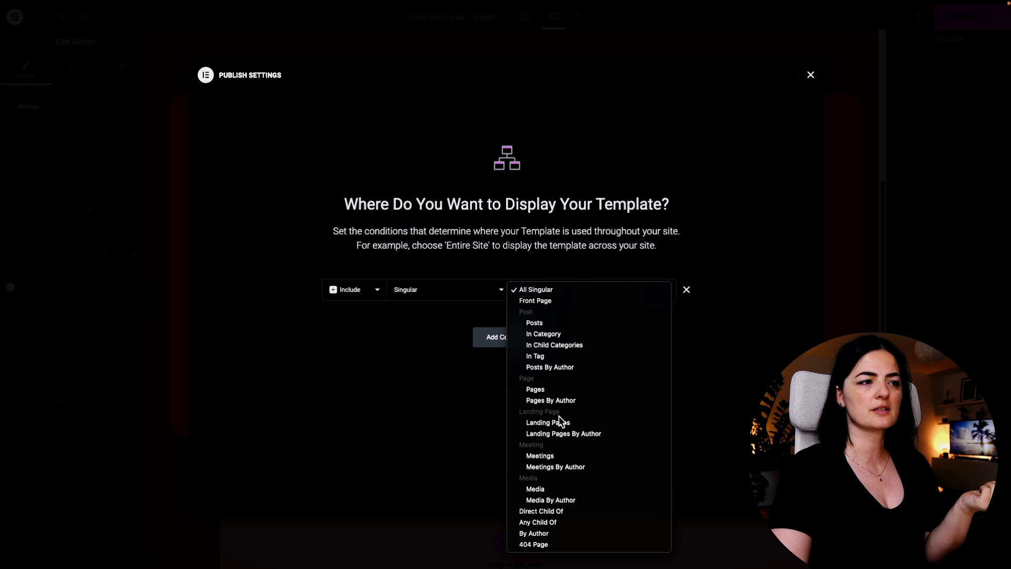
pyautogui.click(554, 389)
pyautogui.write('agency web')
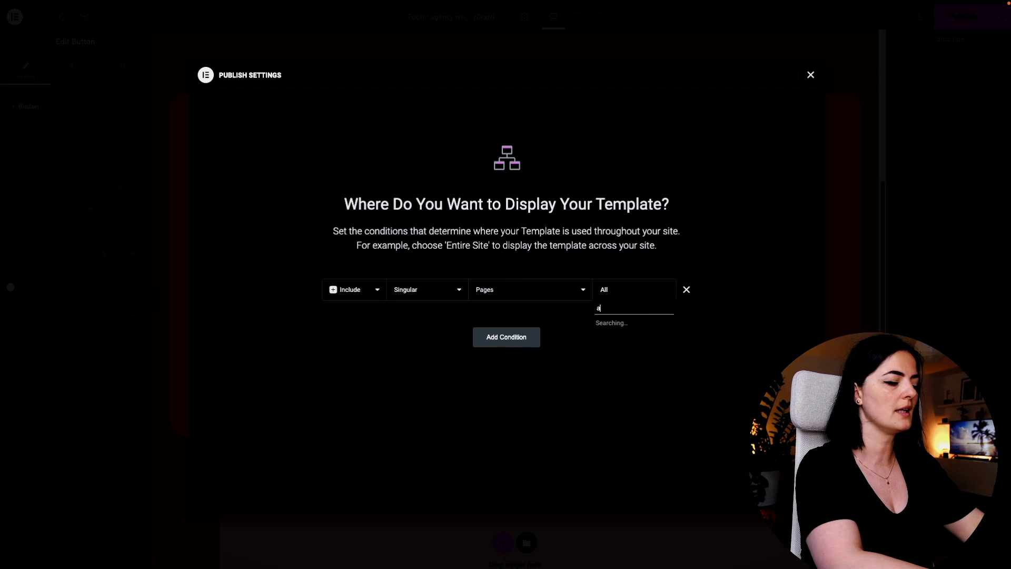
pyautogui.click(641, 324)
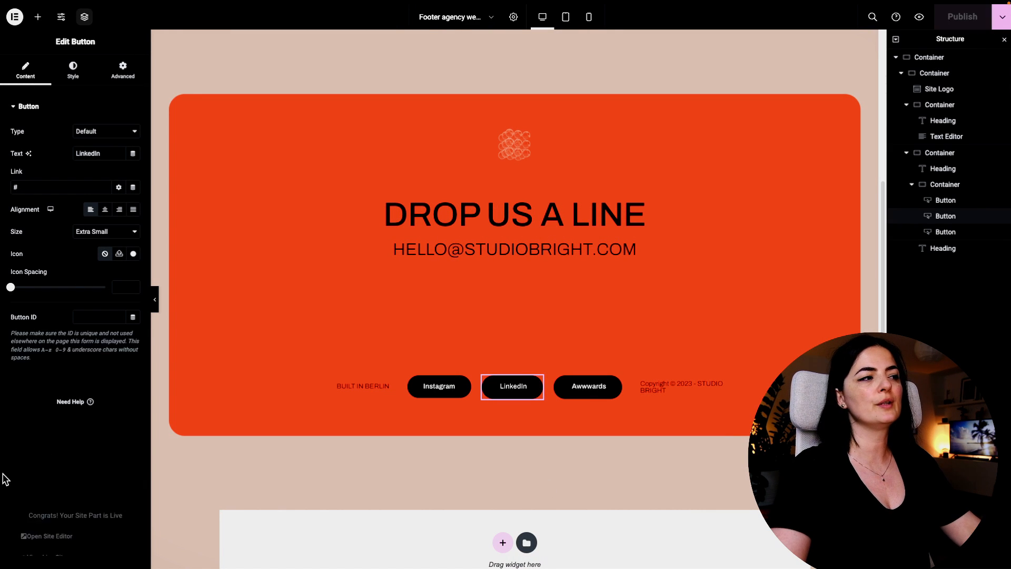
# Switch to the Agency website 2 page, preview it, and review its sections from the hero to "This is what we do".
pyautogui.moveTo(1, 484)
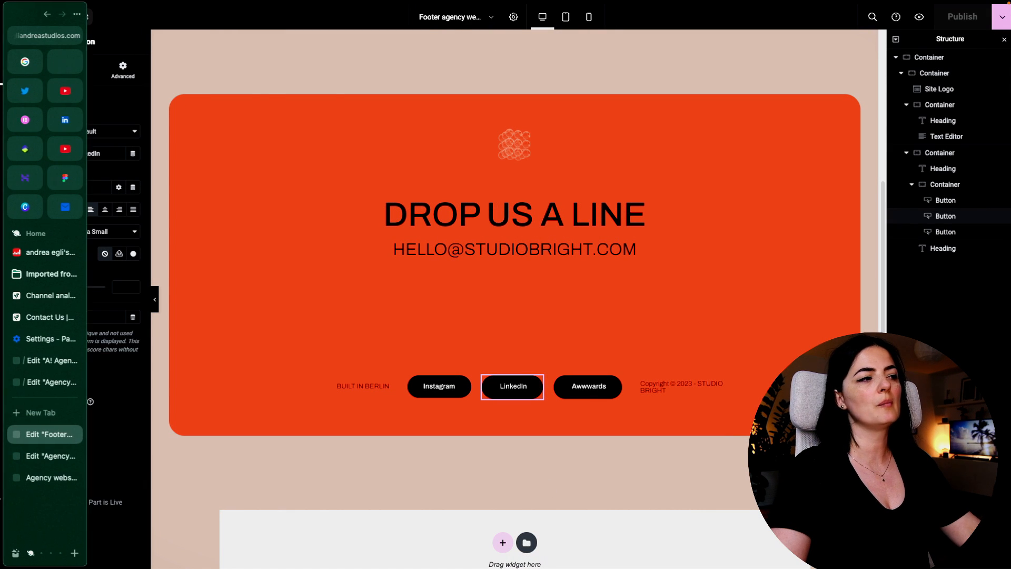
pyautogui.click(39, 456)
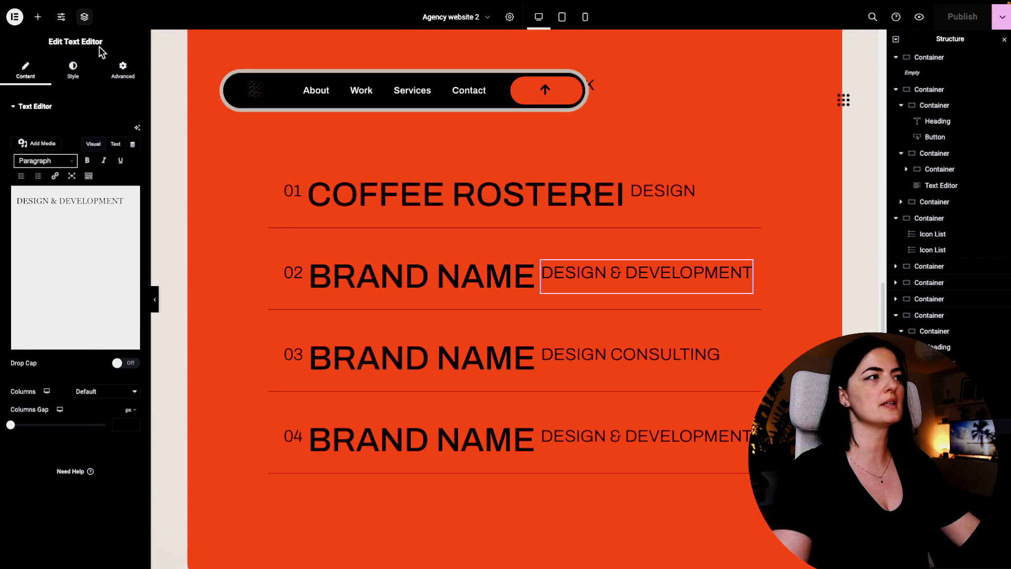
pyautogui.click(919, 19)
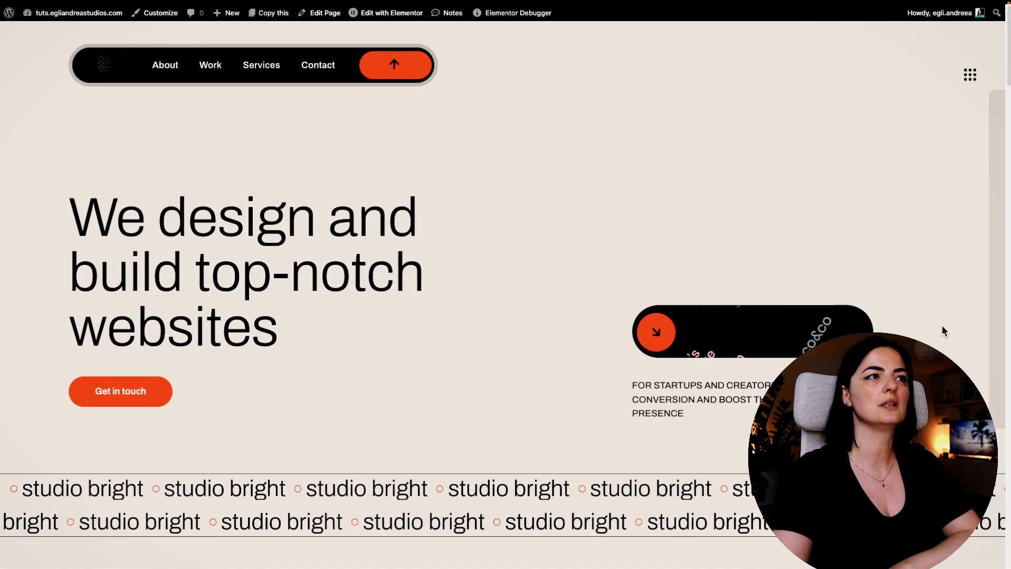
pyautogui.scroll(-10, 942, 326)
pyautogui.scroll(-15, 940, 326)
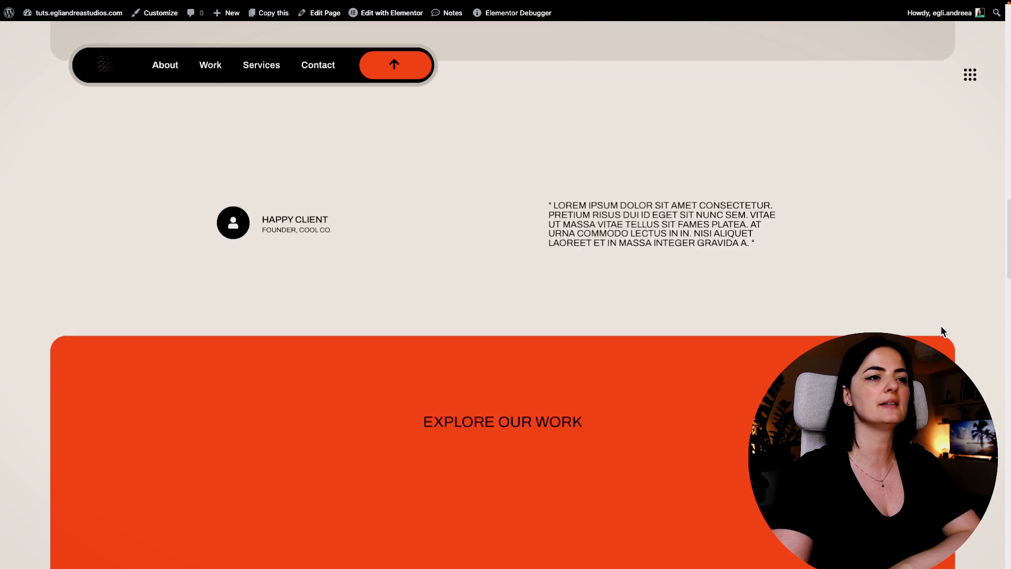
pyautogui.scroll(-15, 940, 326)
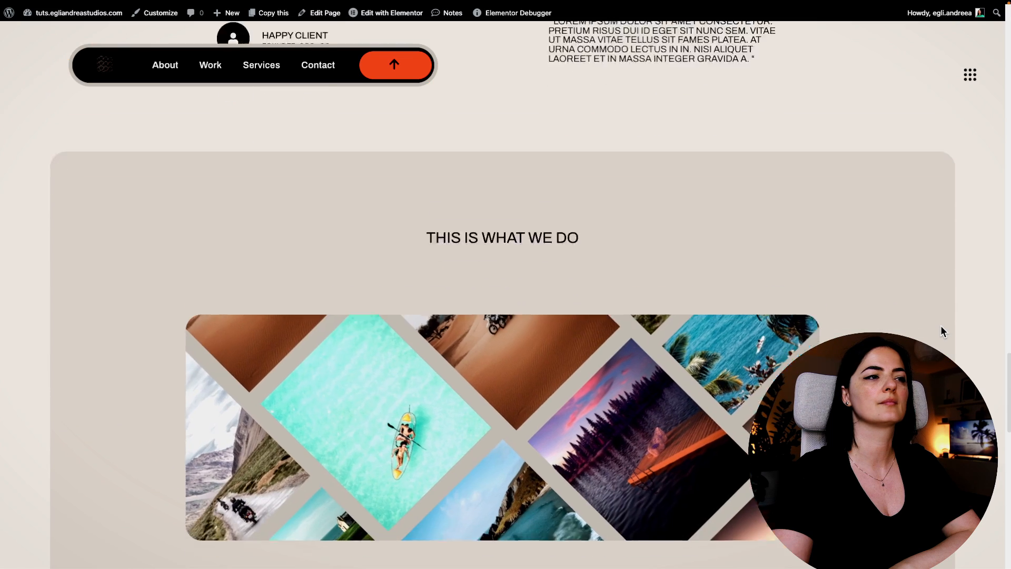
pyautogui.scroll(-5, 941, 325)
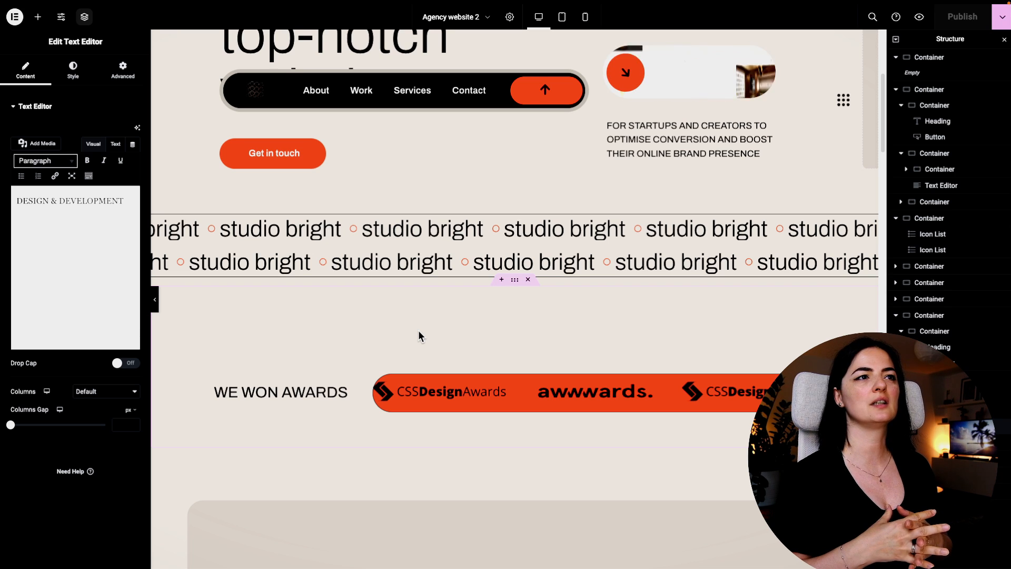
pyautogui.scroll(5, 418, 330)
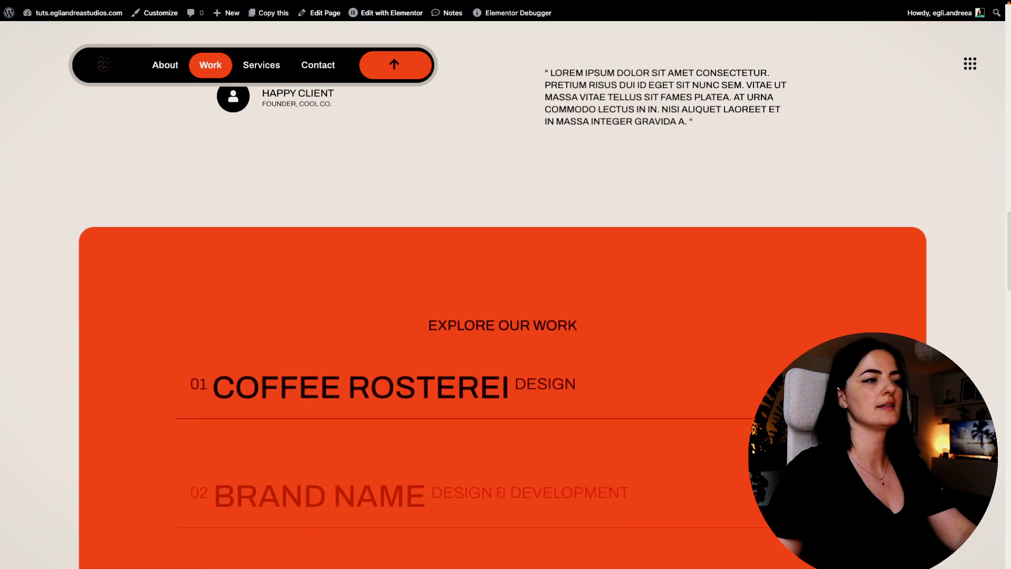
# Examine the finished page's "Explore our work" list, testimonial, team, awards and hero sections and their scroll effects.
pyautogui.scroll(-4, 505, 295)
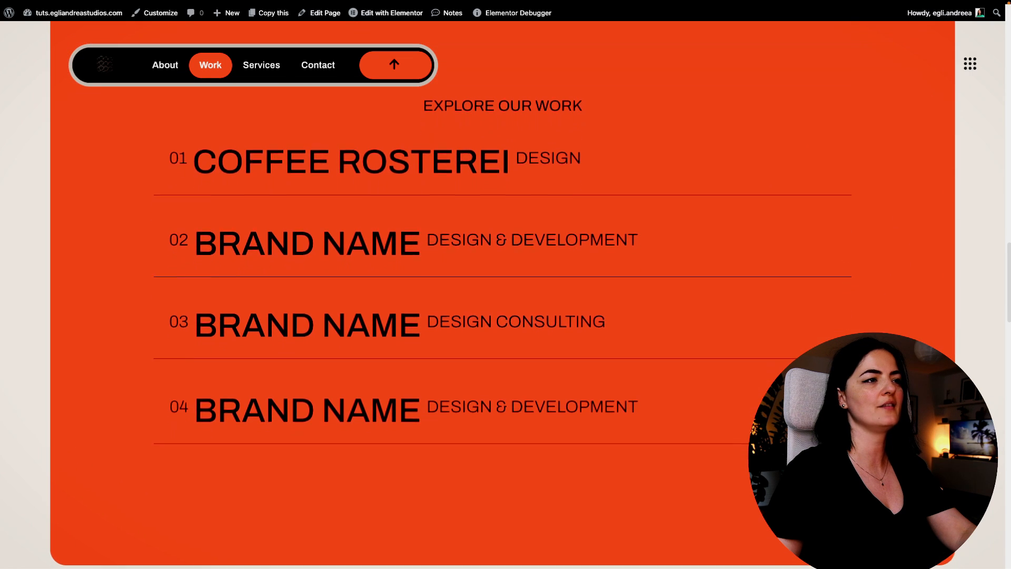
pyautogui.scroll(8, 505, 295)
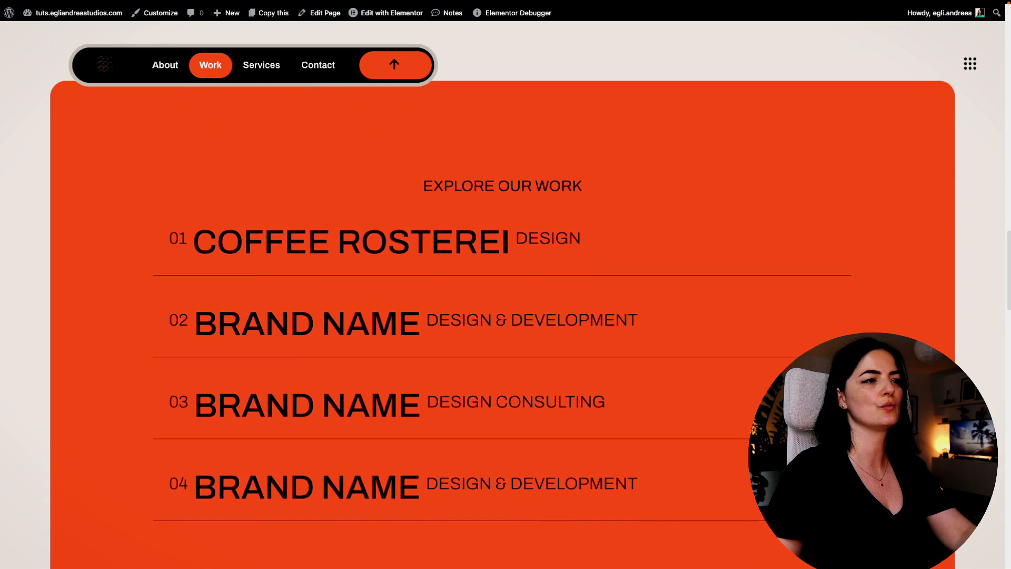
pyautogui.scroll(6, 505, 294)
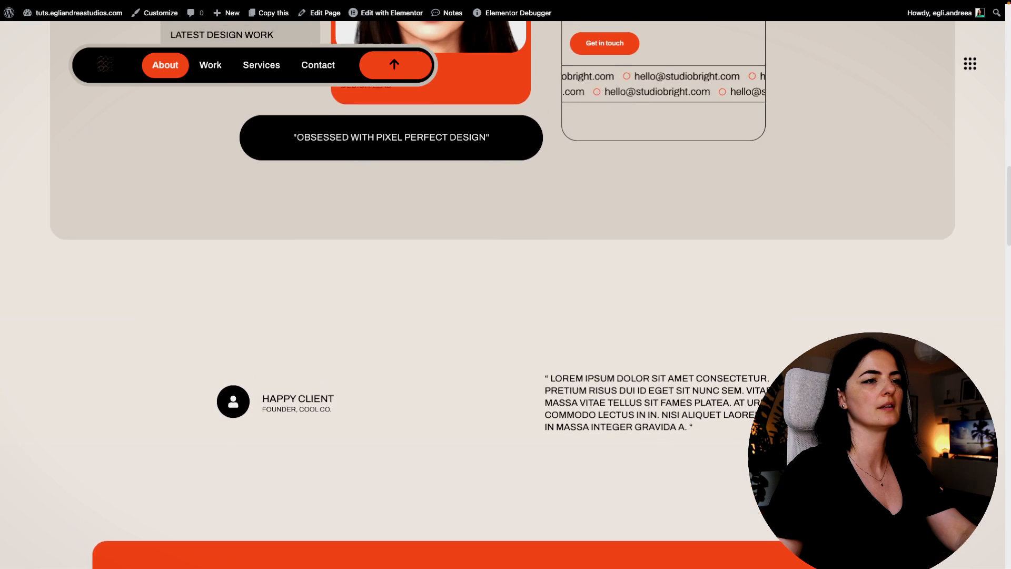
pyautogui.scroll(10, 506, 295)
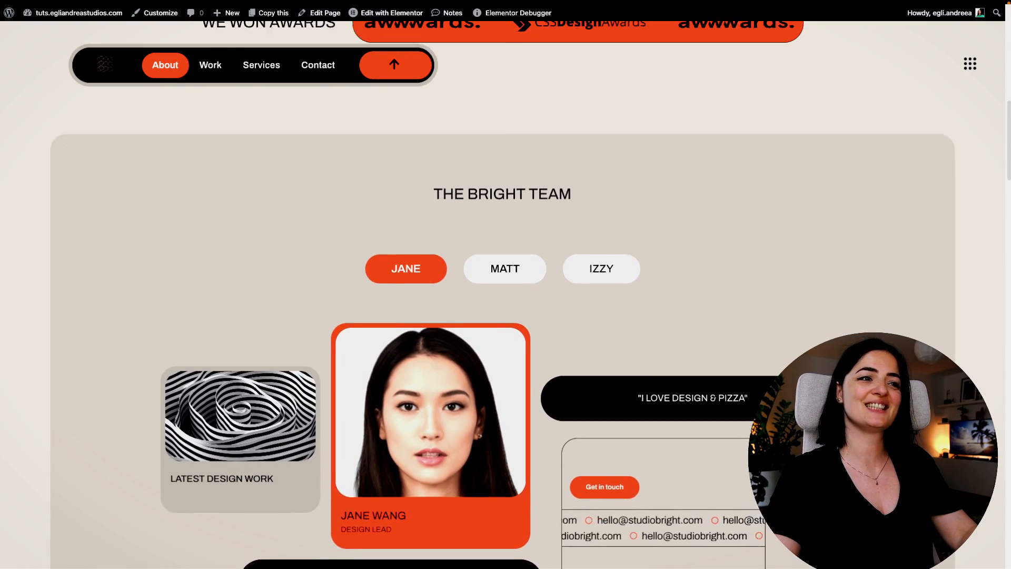
pyautogui.scroll(3, 506, 295)
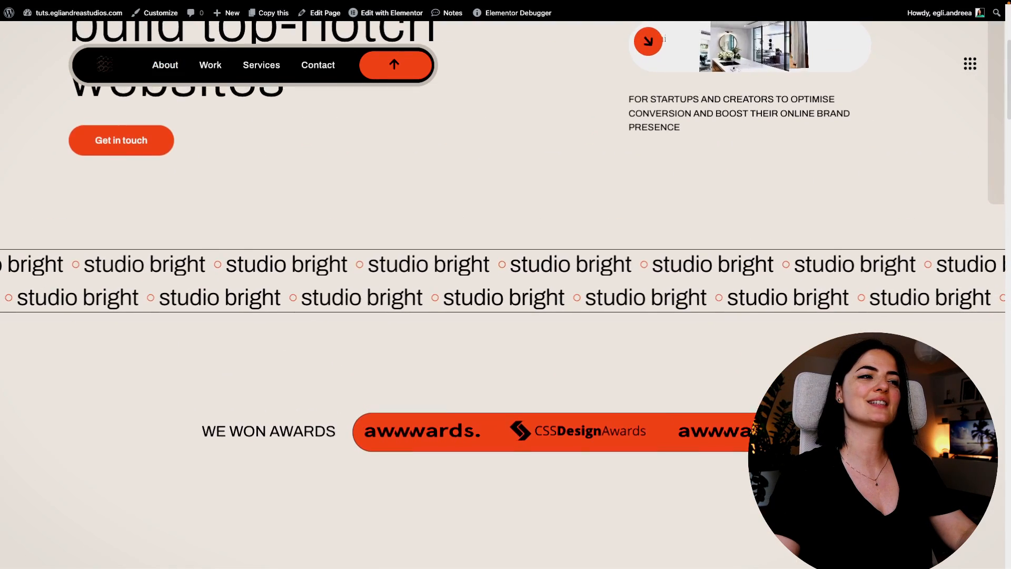
pyautogui.scroll(-5, 506, 295)
pyautogui.scroll(-4, 506, 295)
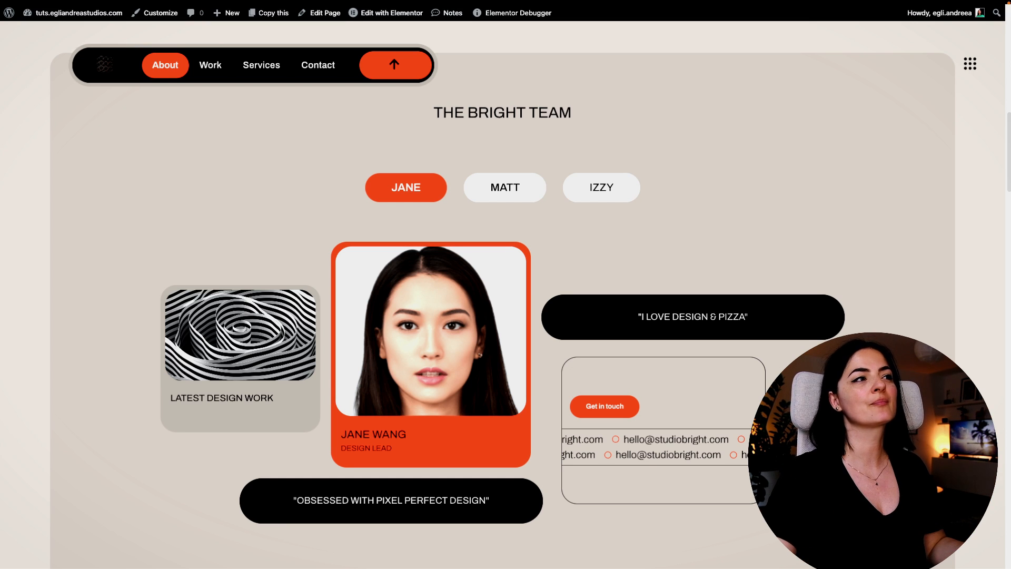
# Examine how the work and "This is what we do" sections scale on scroll, including the image grid and services list.
pyautogui.scroll(-12, 503, 295)
pyautogui.scroll(-7, 503, 295)
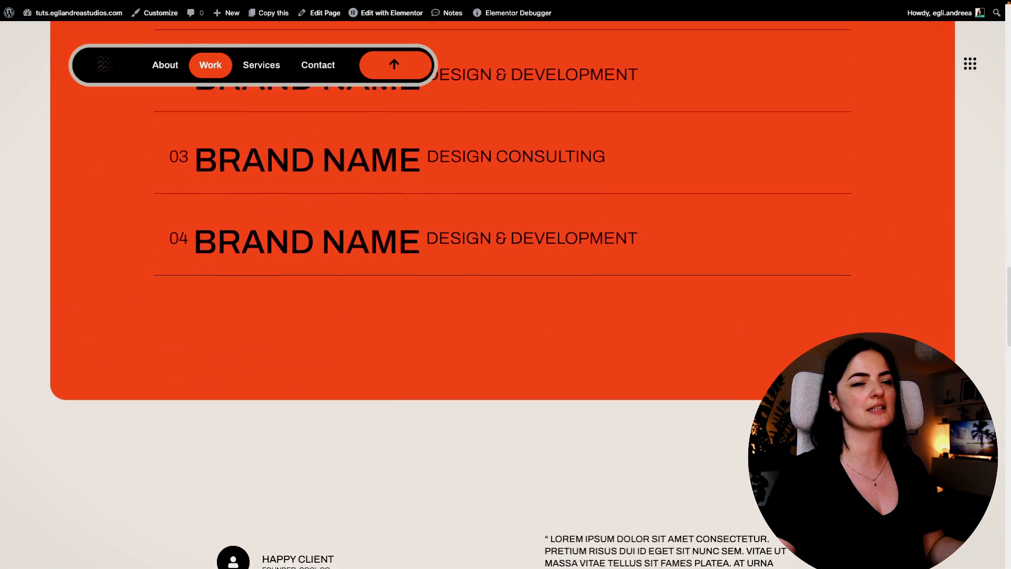
pyautogui.scroll(-12, 503, 295)
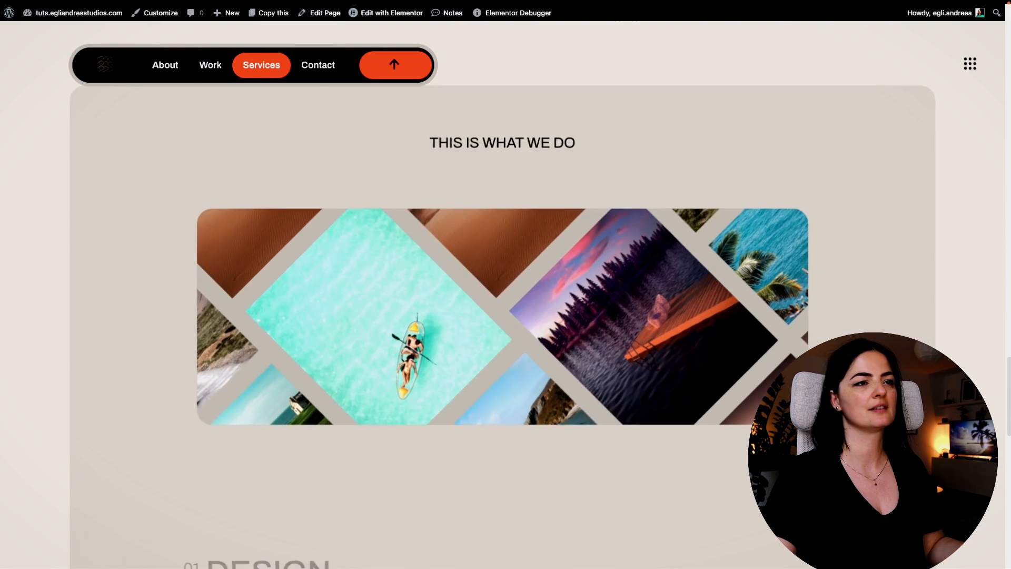
pyautogui.scroll(-6, 503, 295)
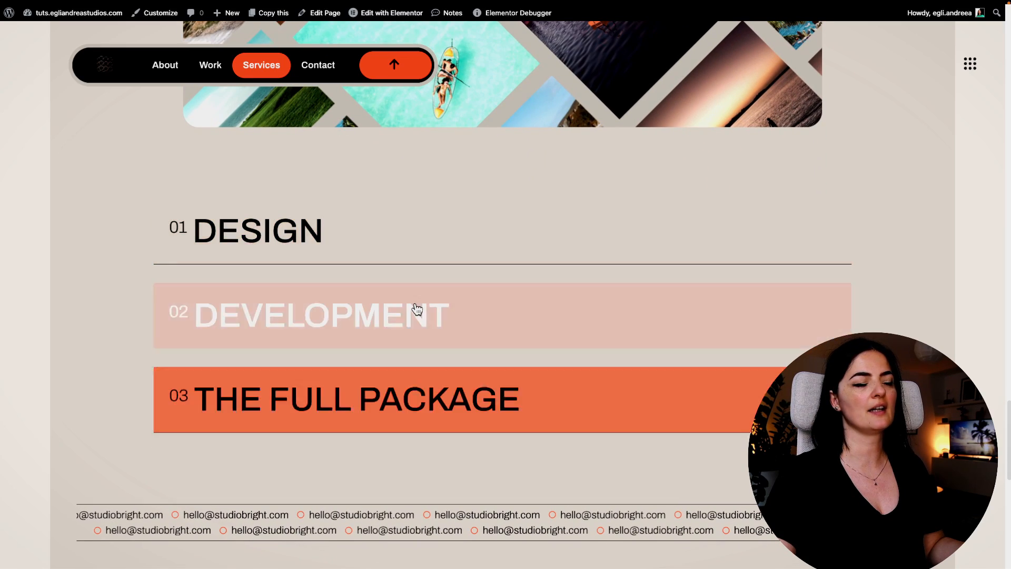
pyautogui.scroll(5, 422, 406)
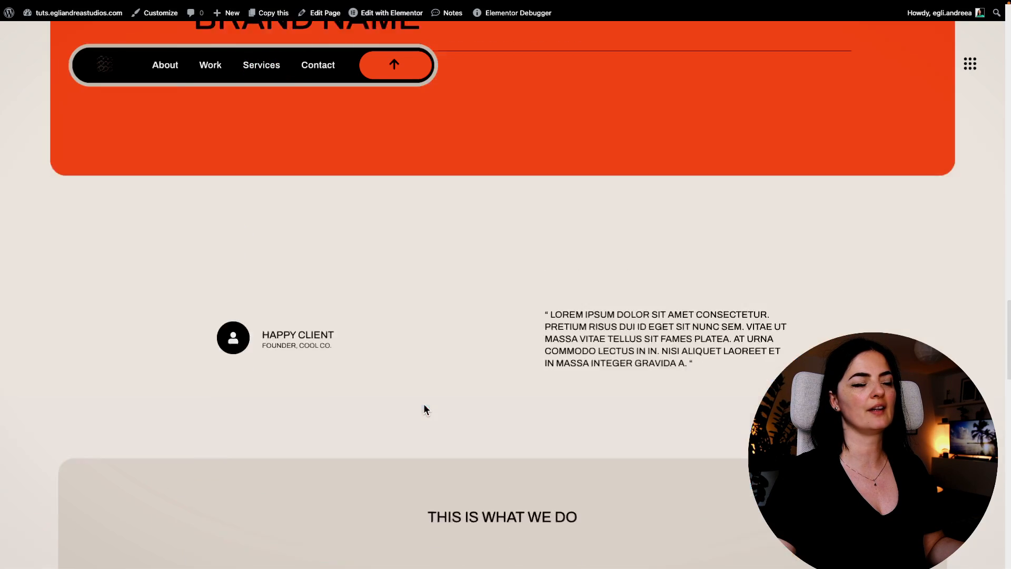
pyautogui.scroll(5, 425, 409)
pyautogui.scroll(-8, 437, 447)
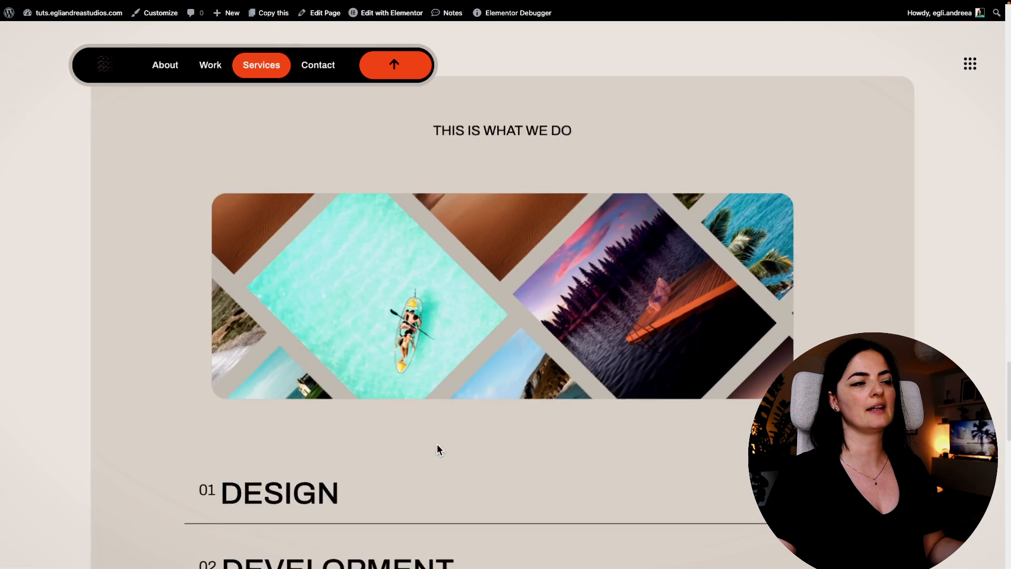
pyautogui.scroll(-4, 437, 450)
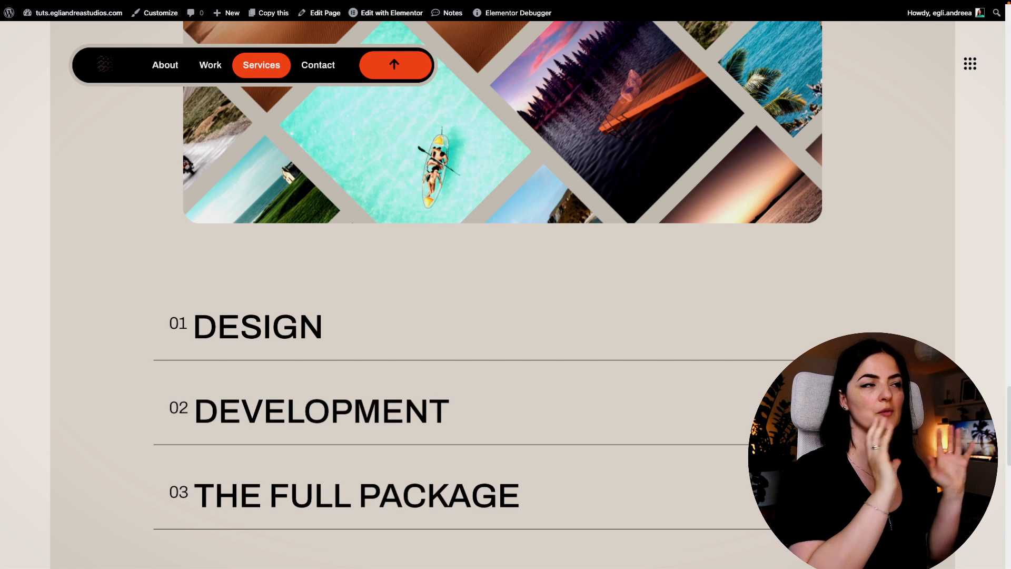
pyautogui.scroll(-3, 488, 284)
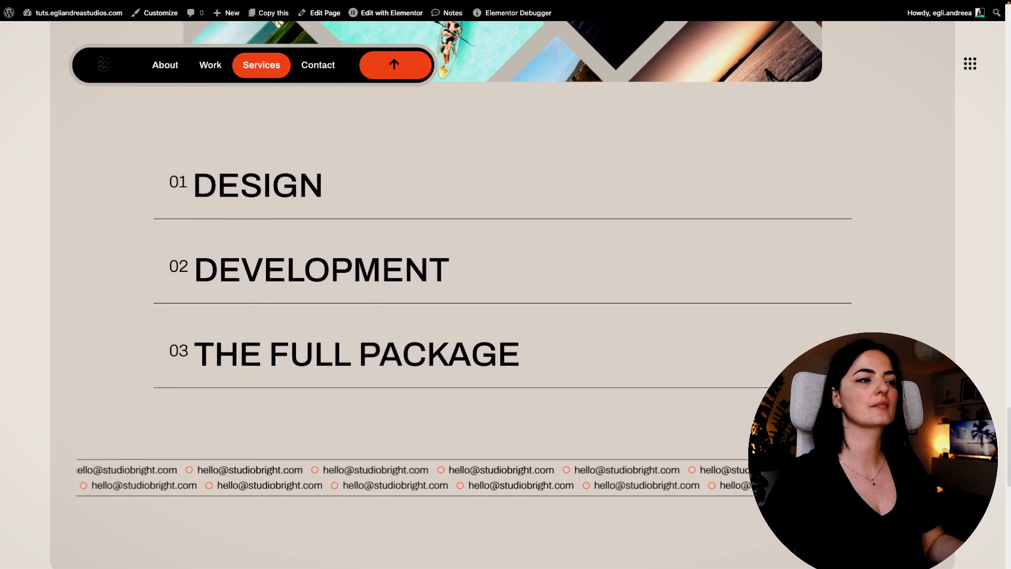
# Examine how the sticky "Drop us a line" footer is revealed beneath the services section while scrolling back and forth.
pyautogui.scroll(-8, 505, 284)
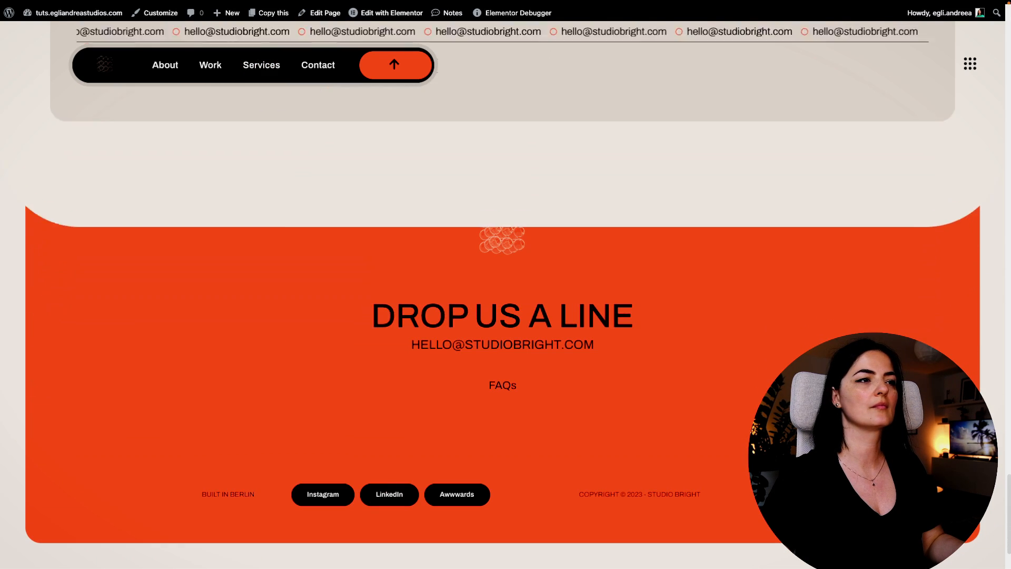
pyautogui.scroll(10, 506, 284)
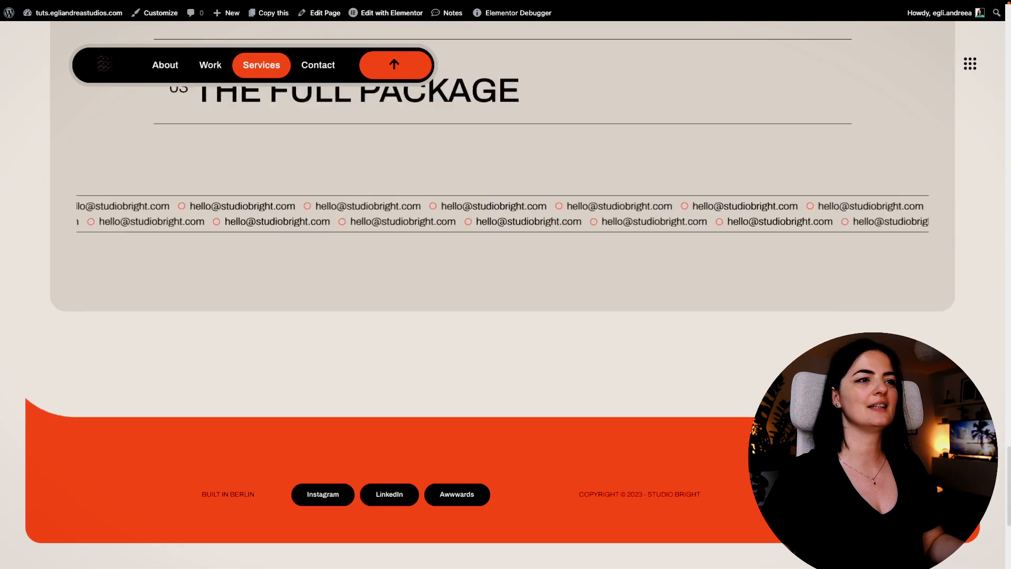
pyautogui.scroll(-2, 505, 284)
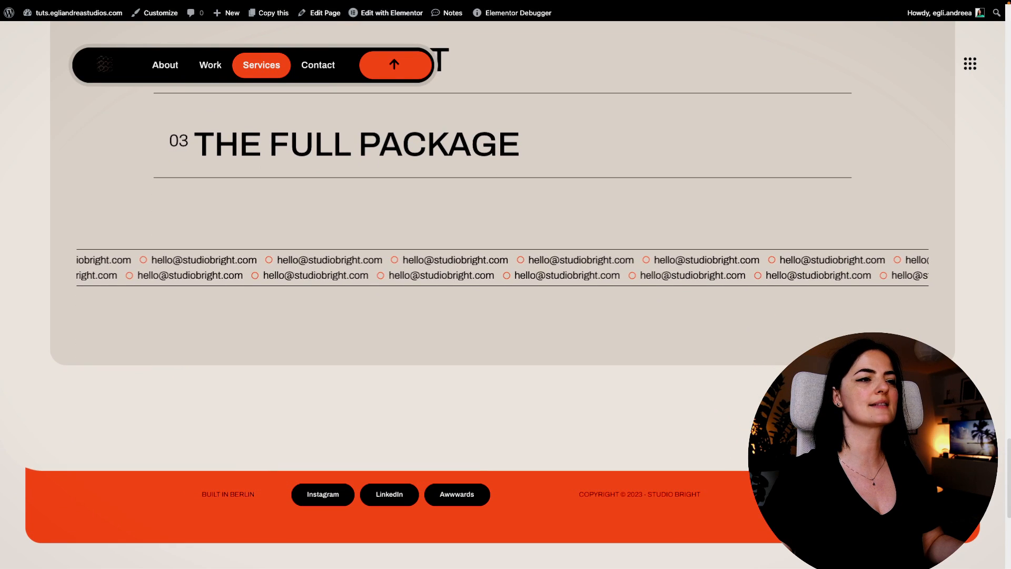
pyautogui.scroll(-3, 505, 284)
pyautogui.scroll(-4, 505, 284)
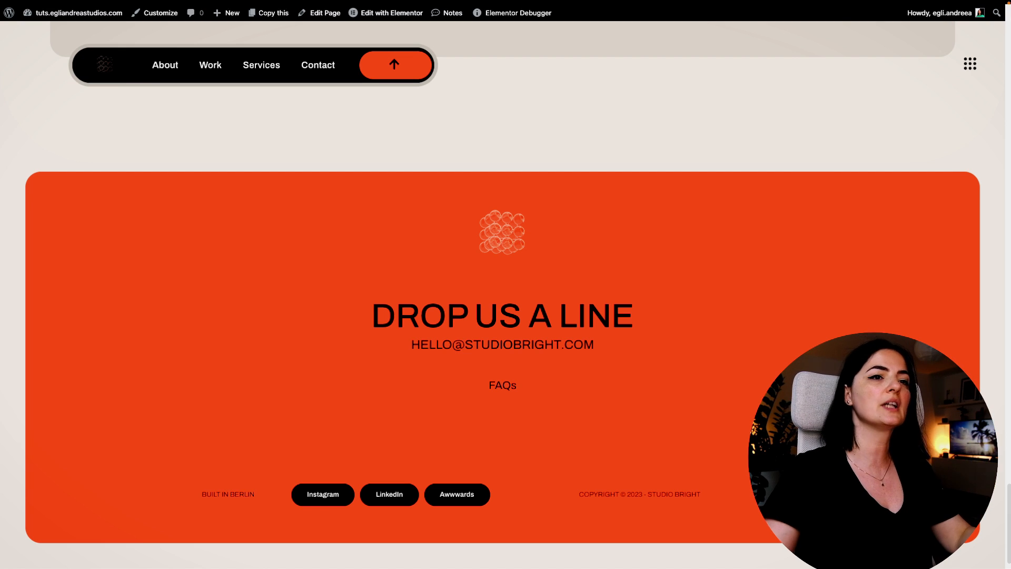
pyautogui.scroll(5, 505, 285)
pyautogui.scroll(1, 506, 285)
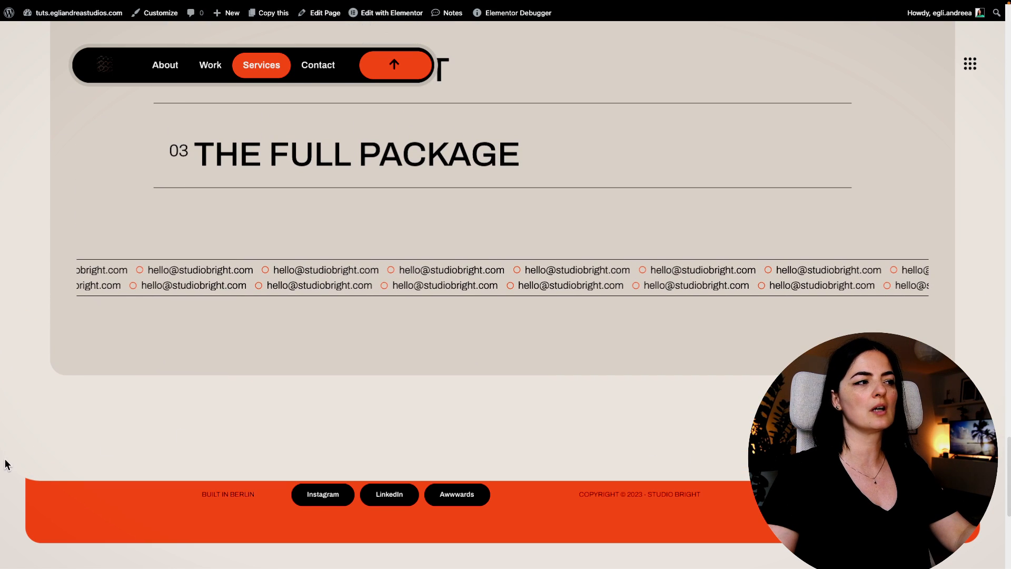
pyautogui.scroll(2, 46, 491)
pyautogui.scroll(-2, 46, 490)
pyautogui.scroll(-2, 46, 492)
pyautogui.scroll(-4, 46, 491)
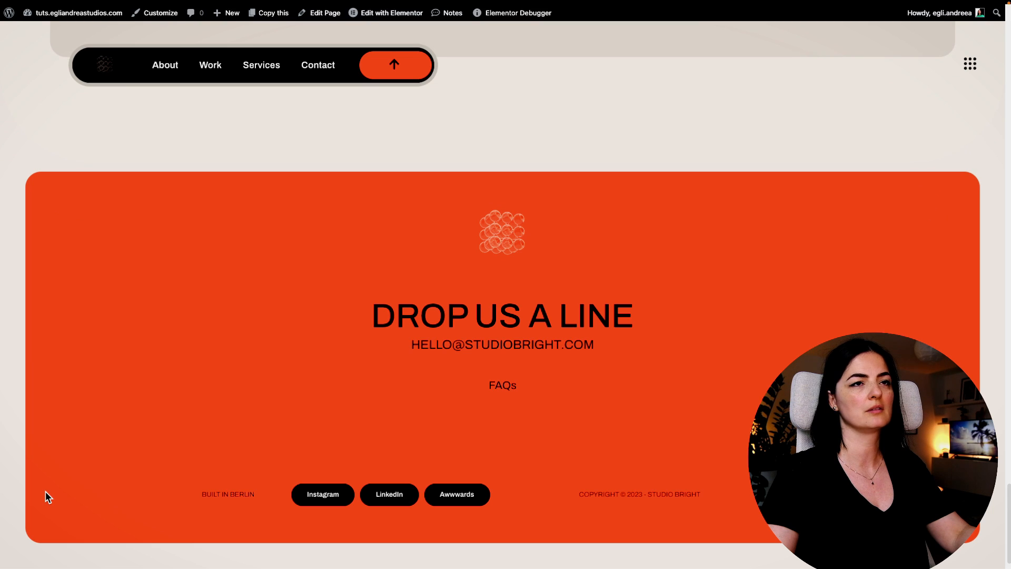
pyautogui.scroll(5, 45, 492)
pyautogui.scroll(4, 45, 492)
pyautogui.scroll(-1, 45, 492)
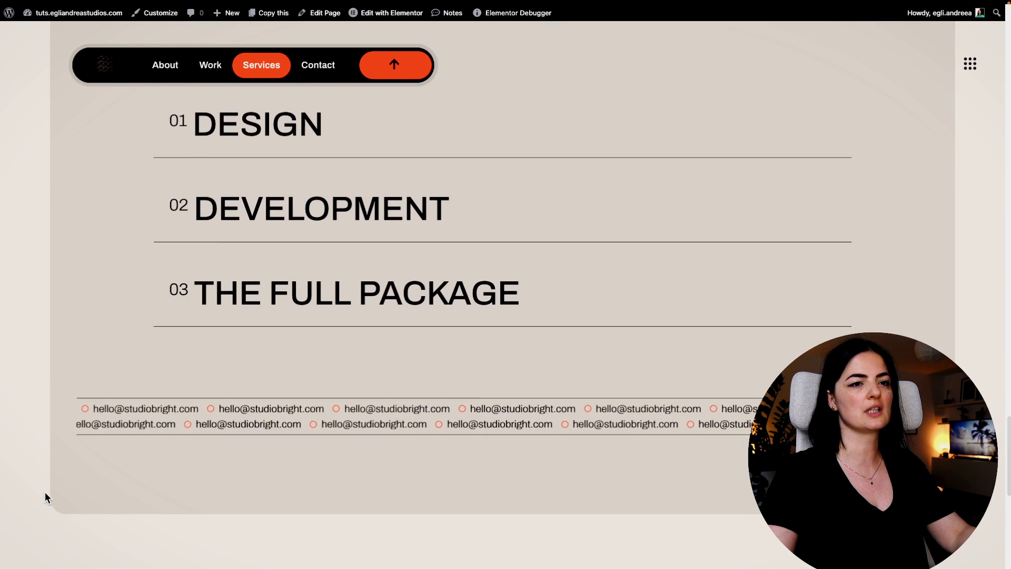
pyautogui.scroll(-4, 45, 492)
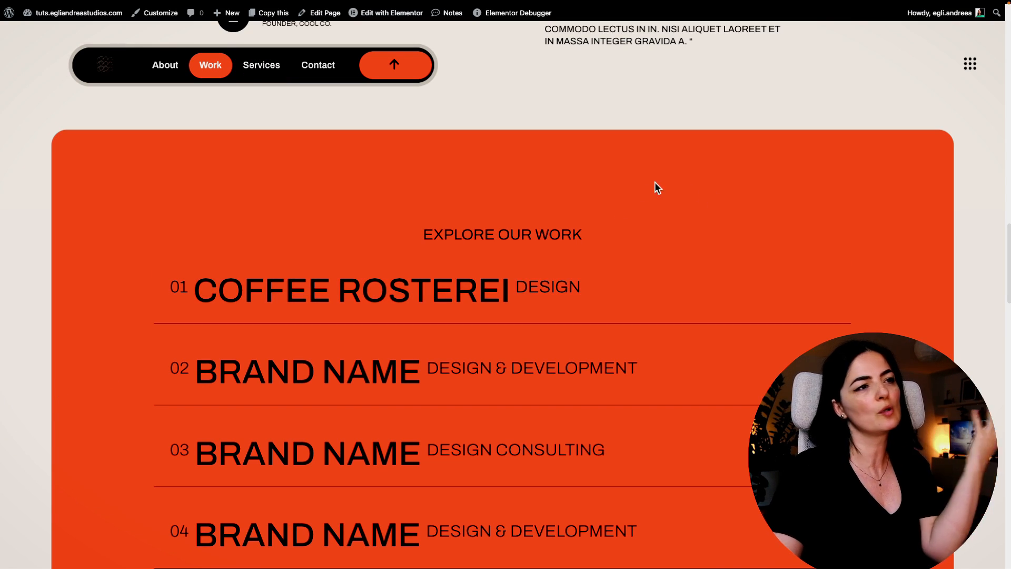
# Open the Coffee Rosterei project popup from the work list, and the Design item from the services list.
pyautogui.moveTo(601, 285)
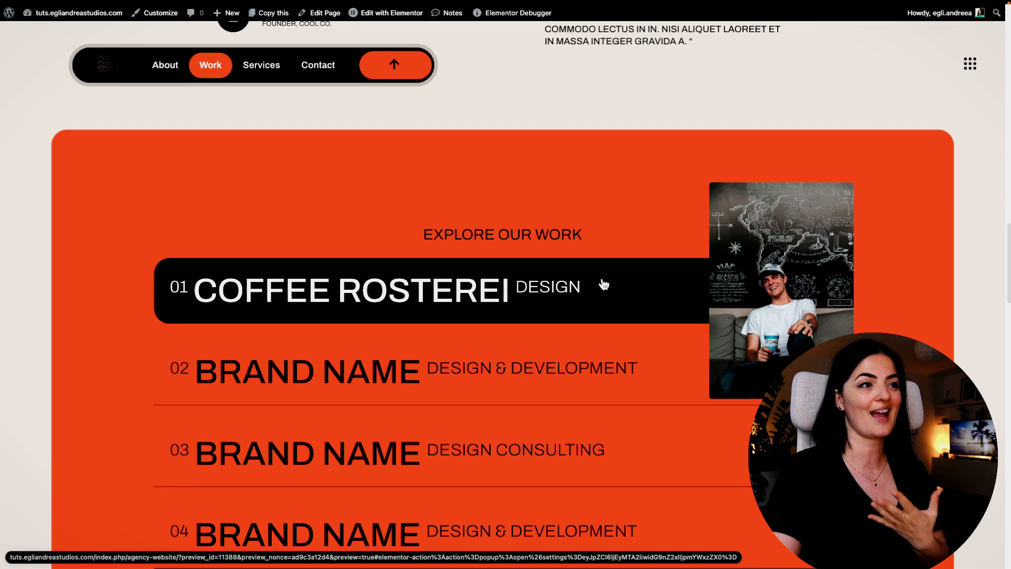
pyautogui.click(603, 280)
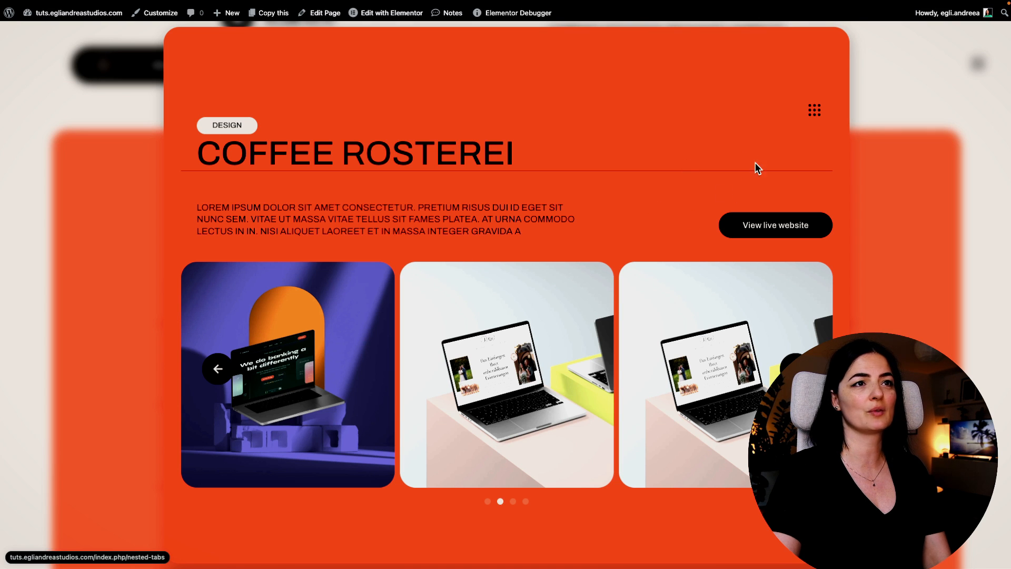
pyautogui.scroll(-5, 434, 282)
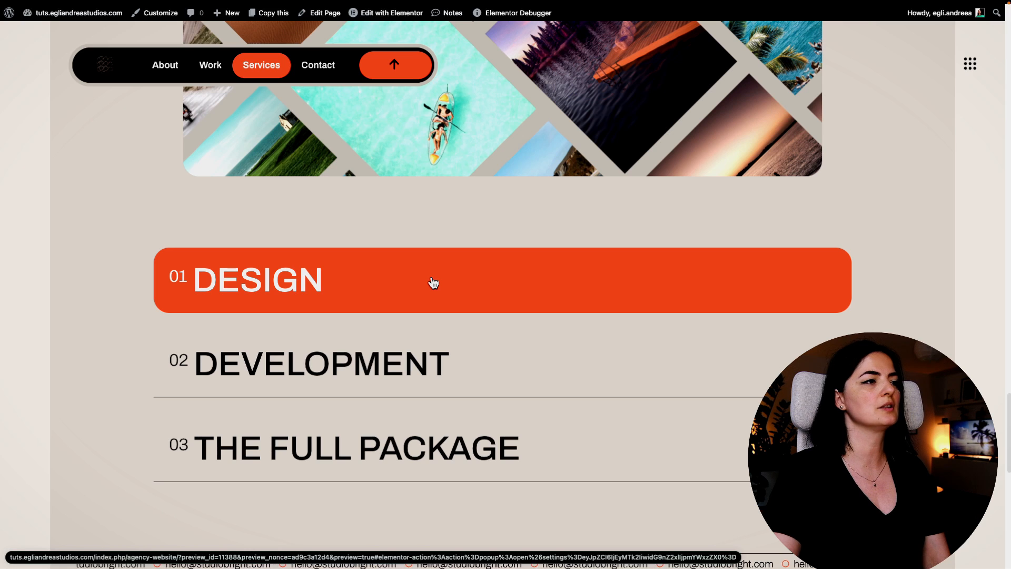
pyautogui.click(433, 283)
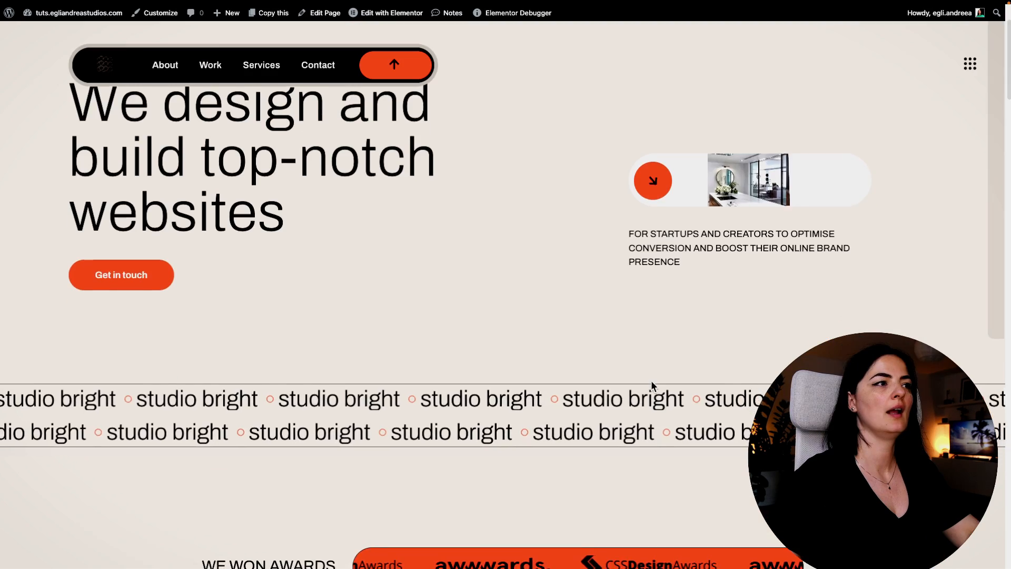
# Examine the whole page from the hero through the awards, team, work and services sections down to the "Drop us a line" footer.
pyautogui.scroll(-5, 652, 382)
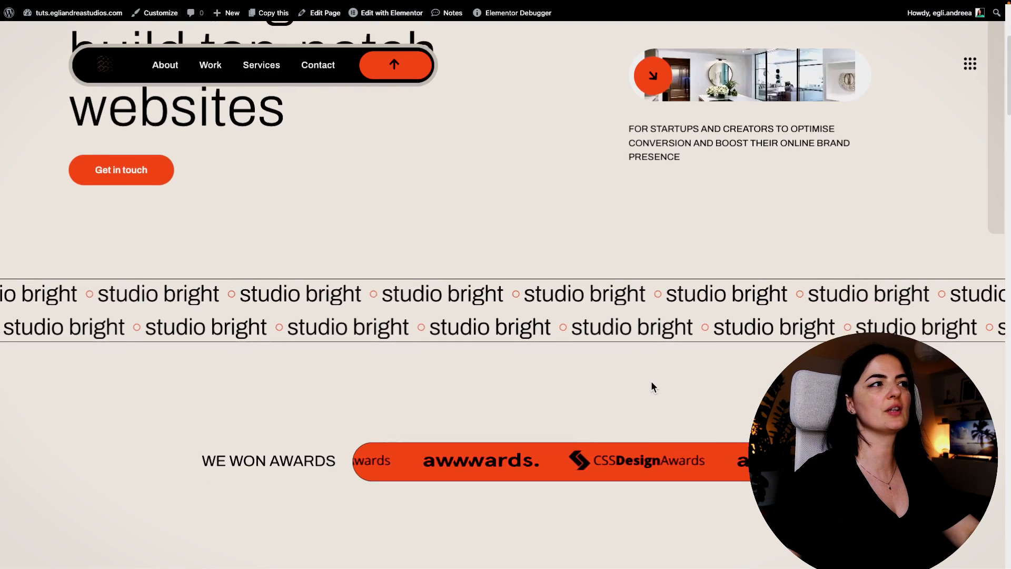
pyautogui.scroll(-3, 651, 387)
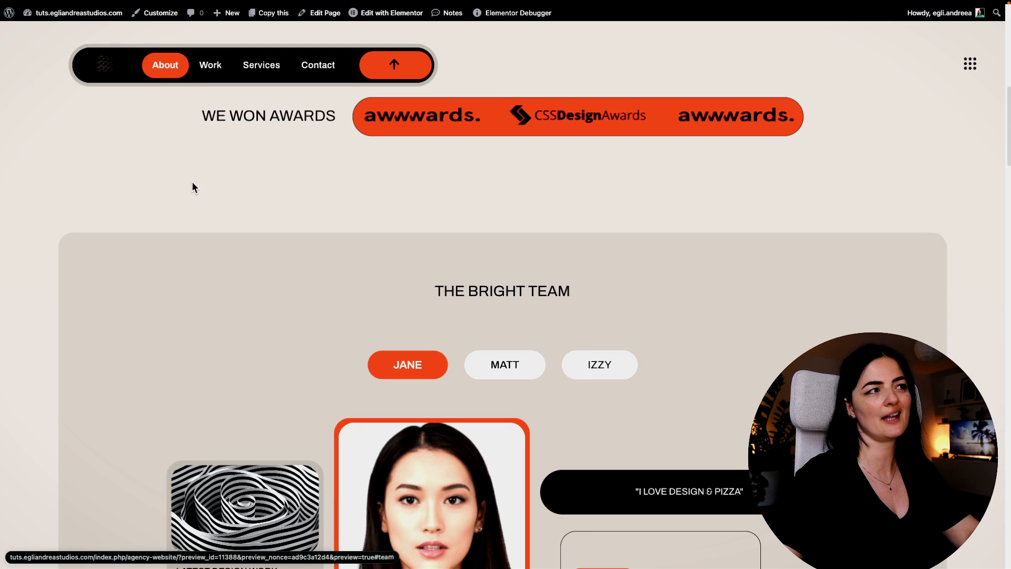
pyautogui.scroll(-2, 27, 348)
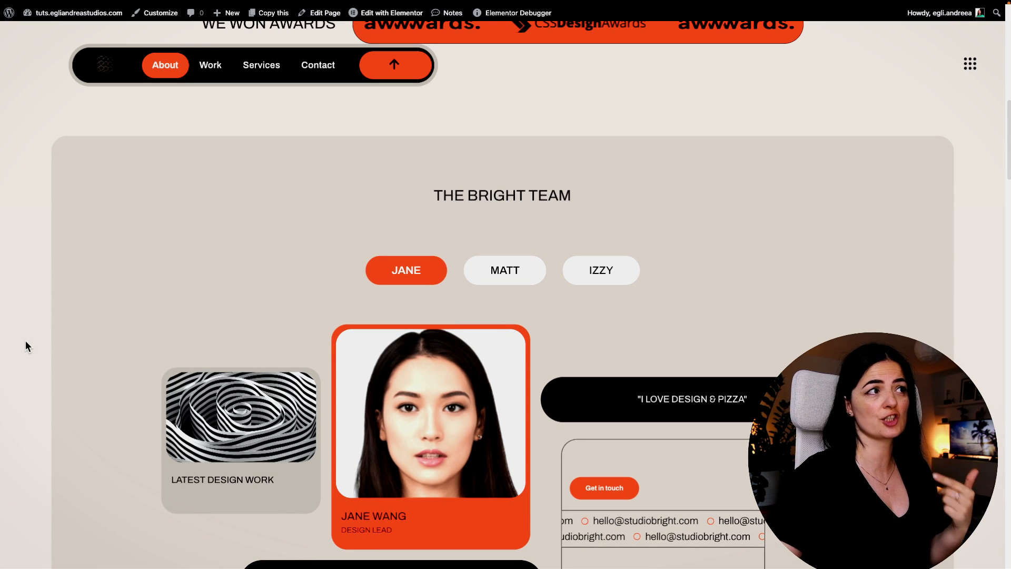
pyautogui.scroll(-8, 27, 346)
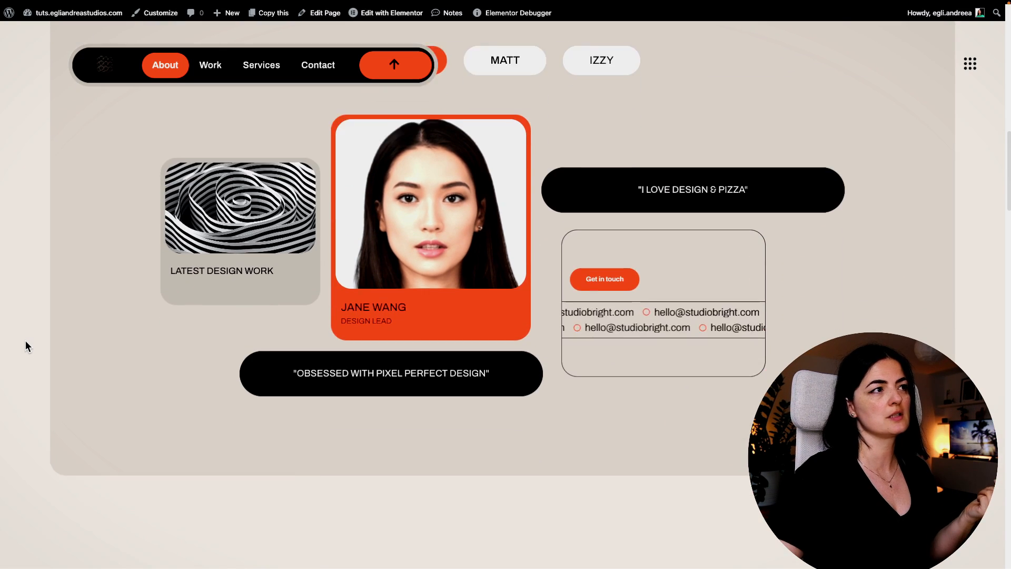
pyautogui.scroll(-8, 25, 345)
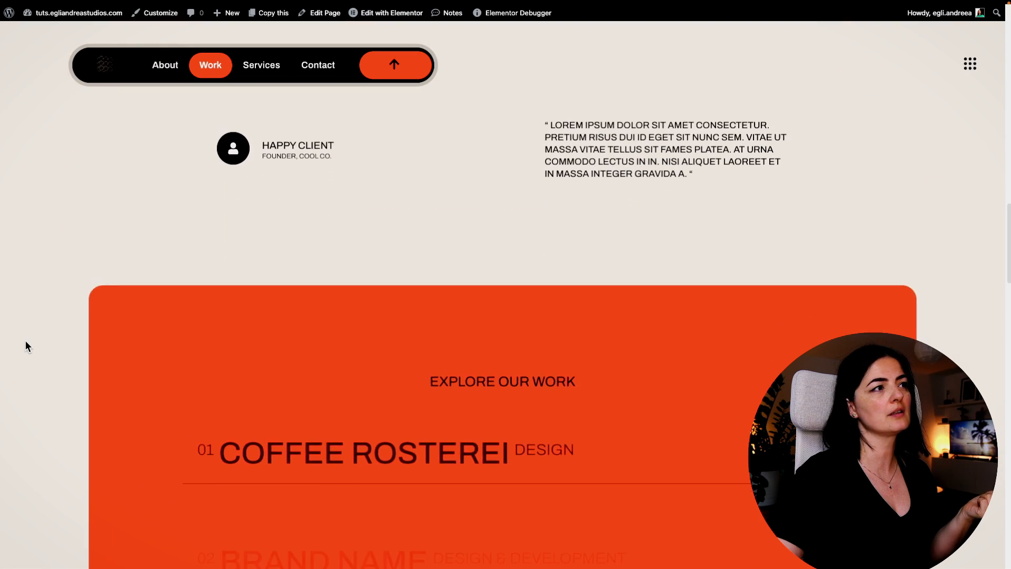
pyautogui.scroll(-12, 25, 342)
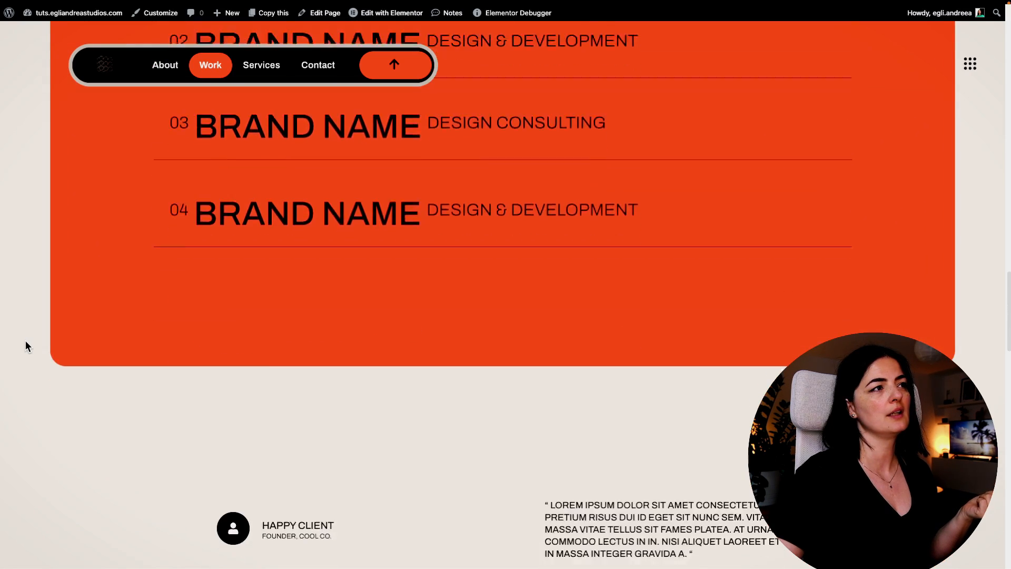
pyautogui.scroll(-14, 25, 345)
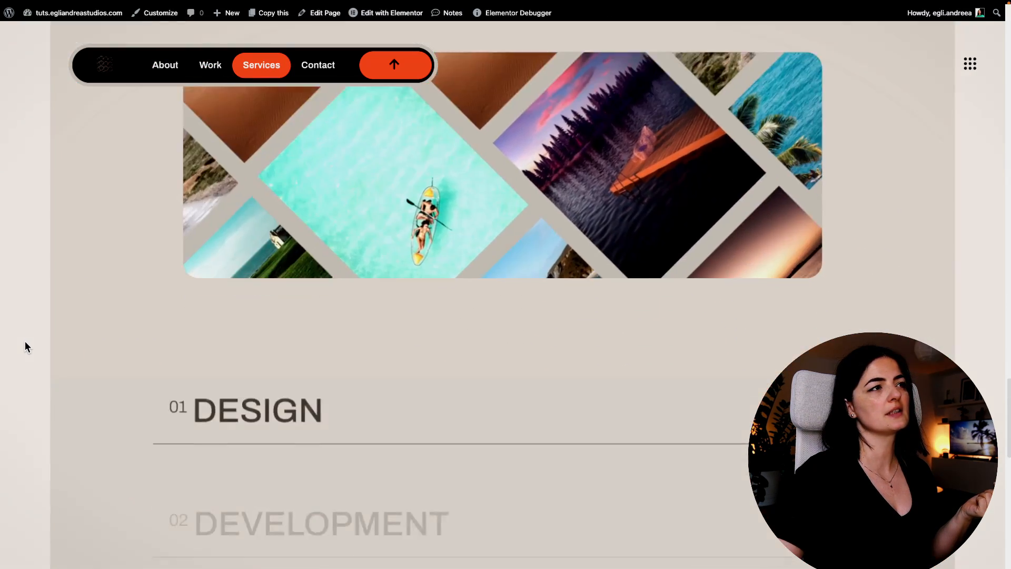
pyautogui.scroll(-5, 24, 345)
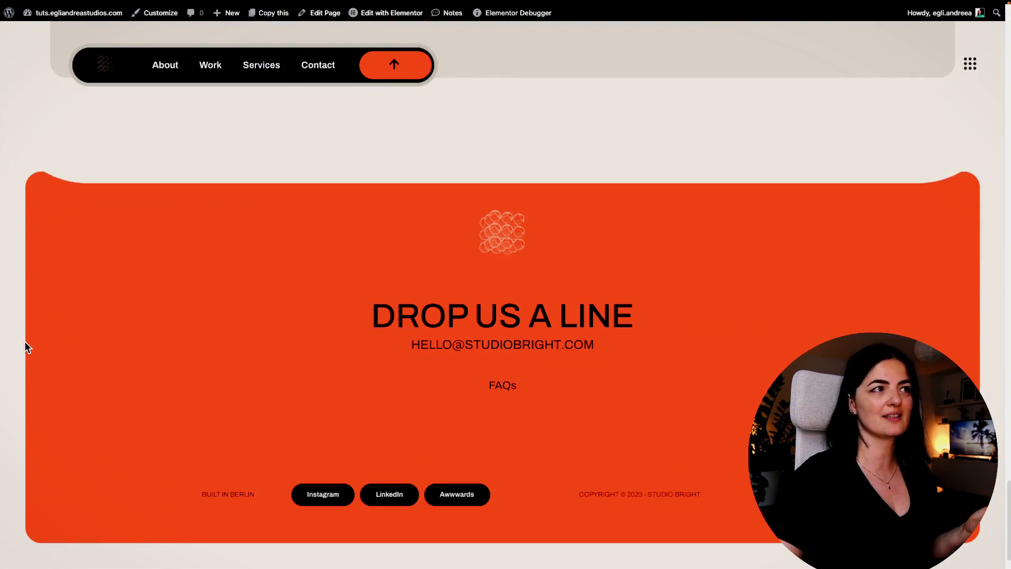
pyautogui.scroll(20, 25, 346)
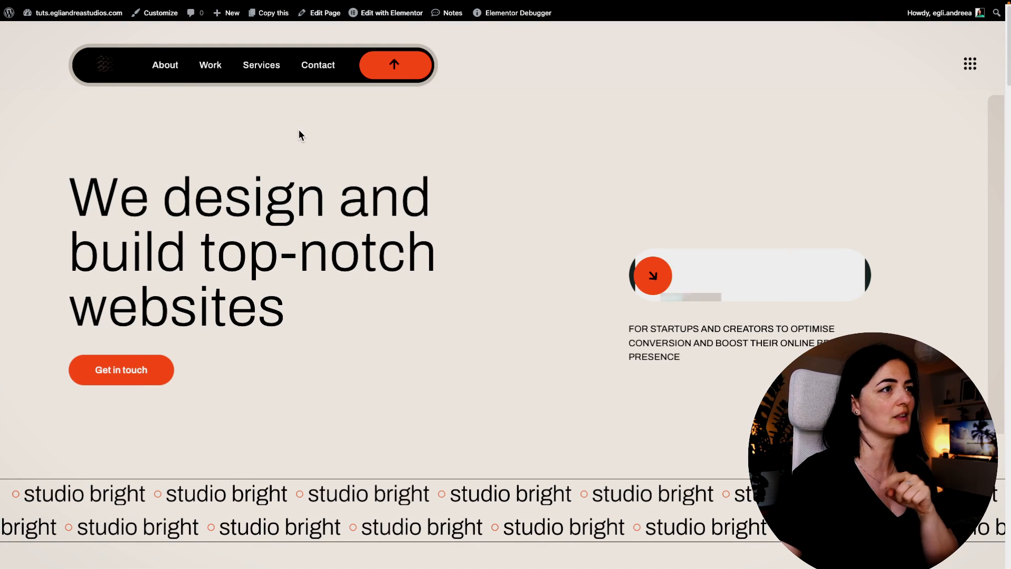
# Test the header navigation by opening and closing the Contact popup, jumping to Work and Services, and returning to the page top.
pyautogui.click(317, 66)
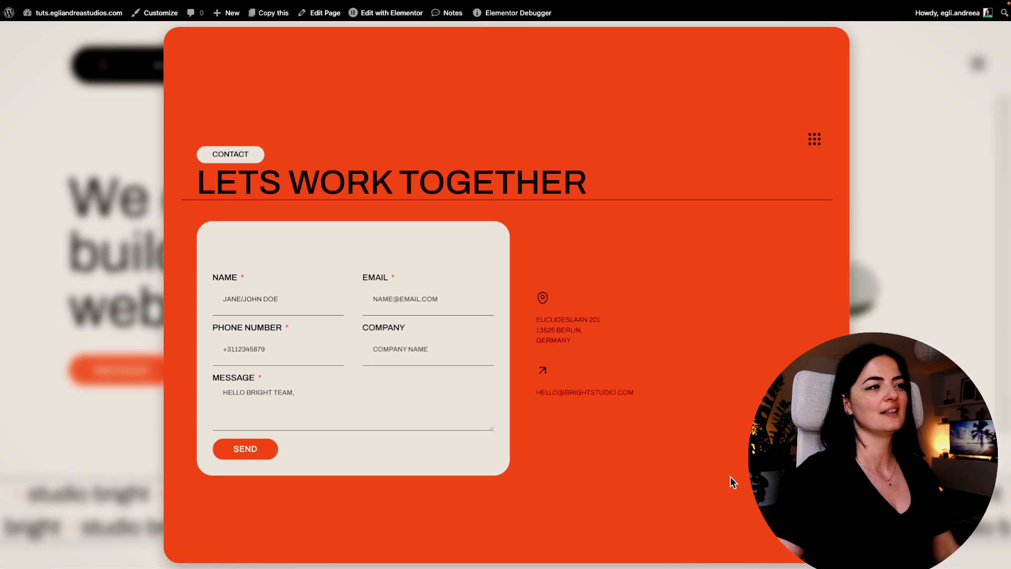
pyautogui.click(814, 141)
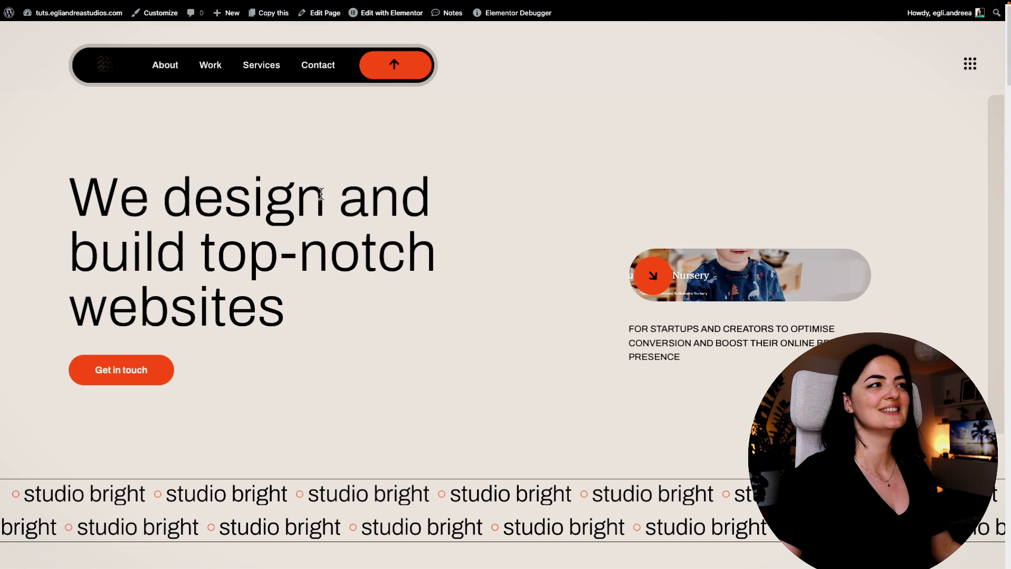
pyautogui.click(202, 68)
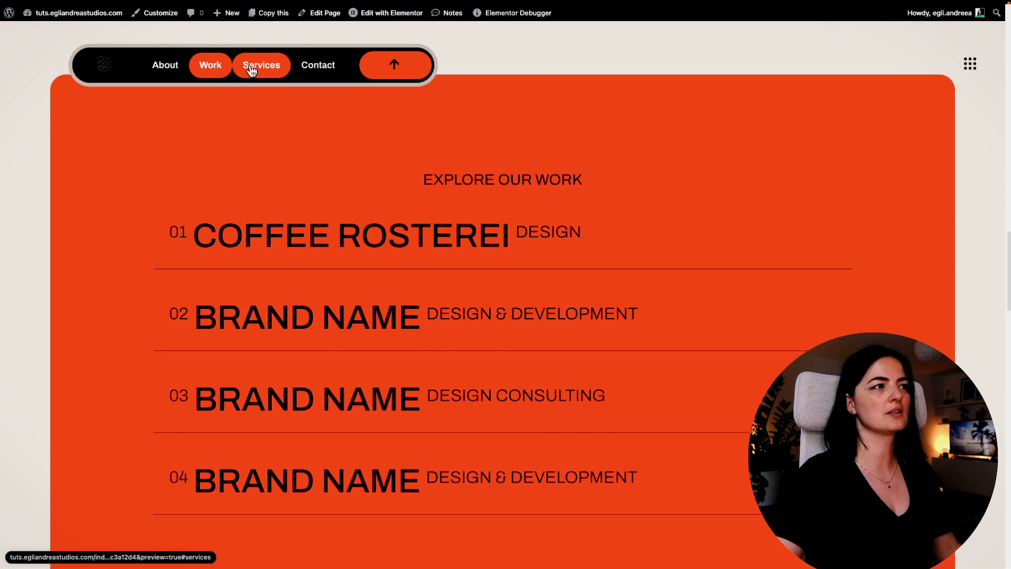
pyautogui.click(251, 70)
pyautogui.click(394, 65)
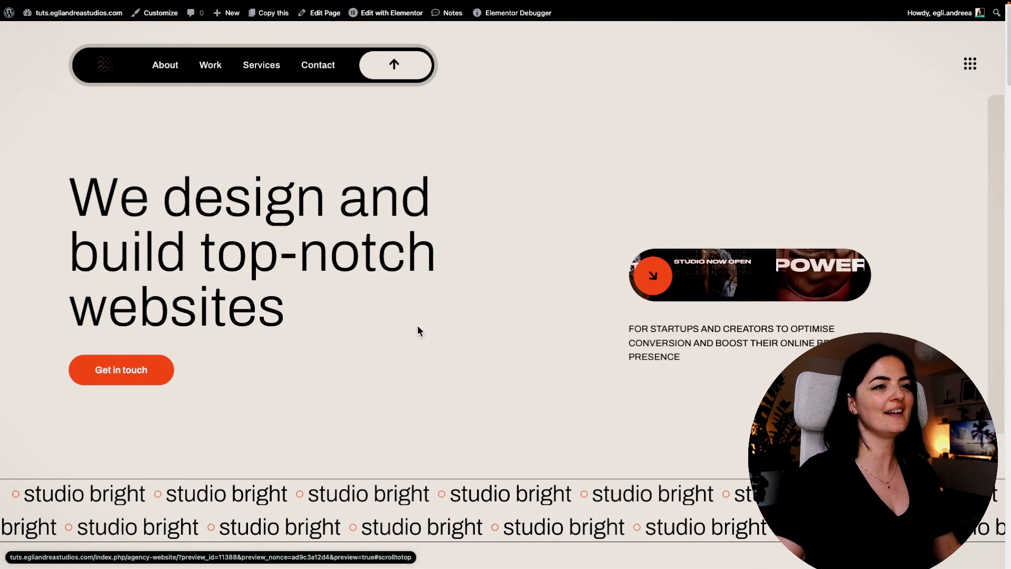
pyautogui.moveTo(708, 227)
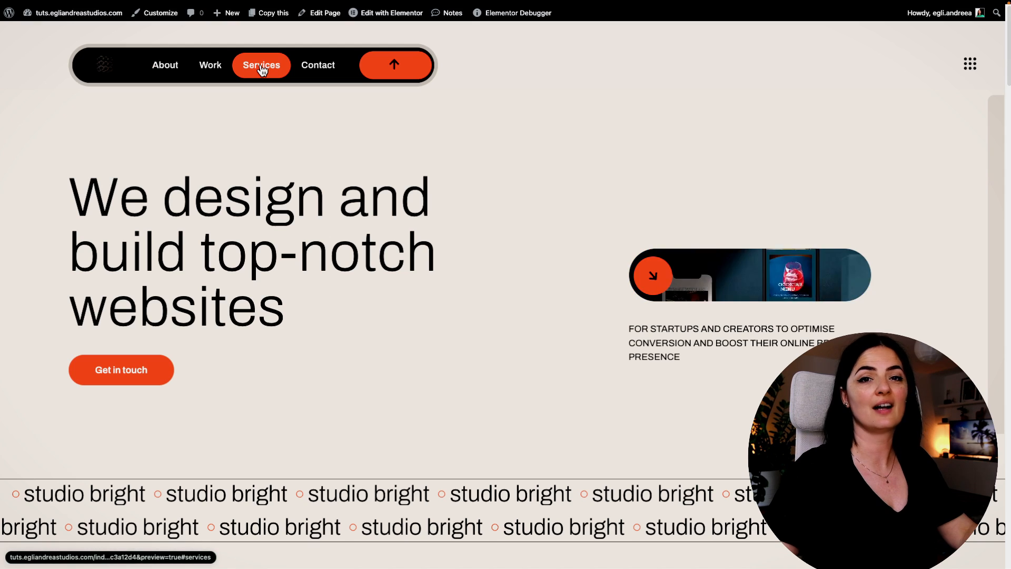
pyautogui.scroll(-10, 321, 132)
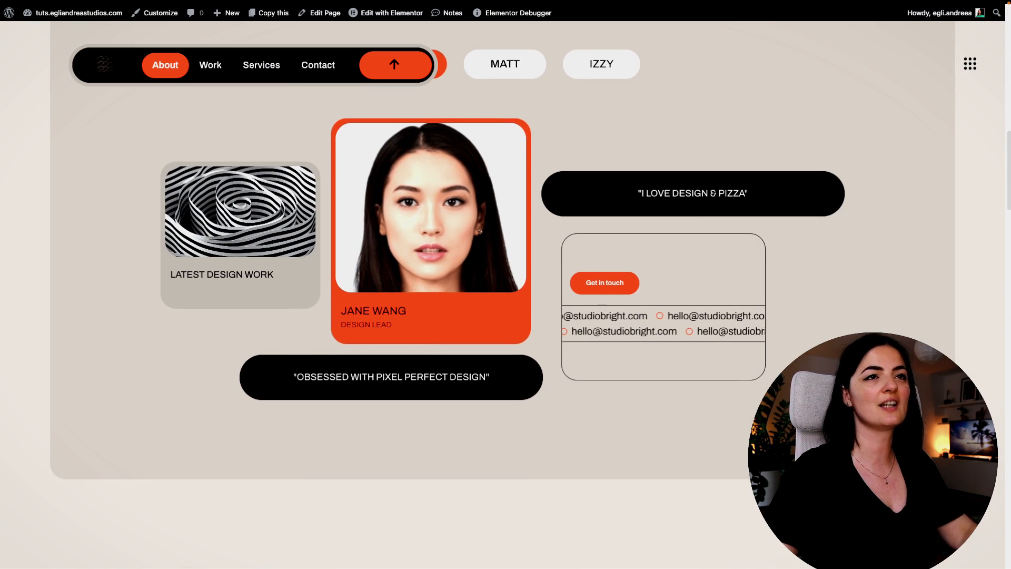
pyautogui.scroll(-10, 553, 409)
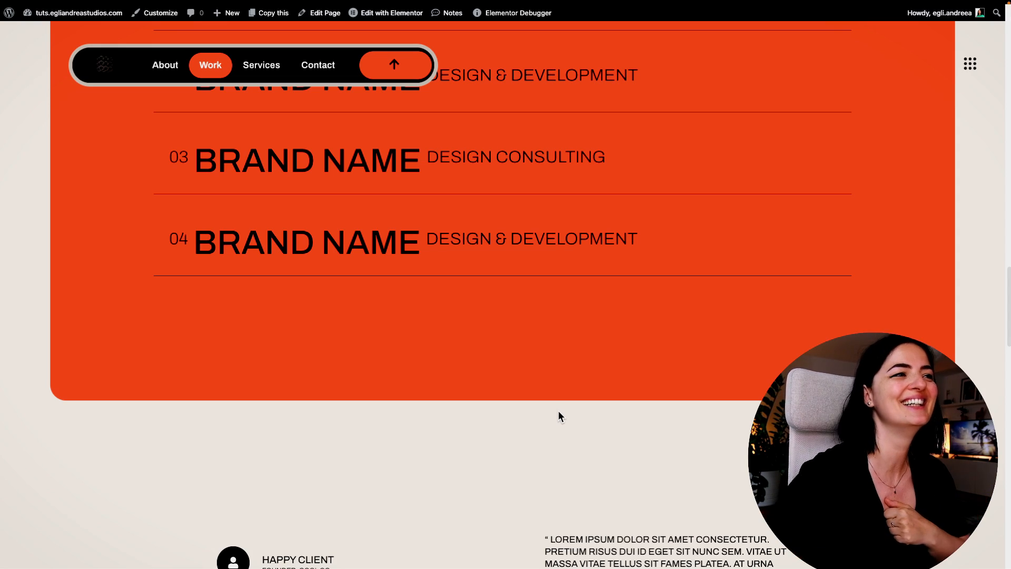
pyautogui.scroll(15, 558, 411)
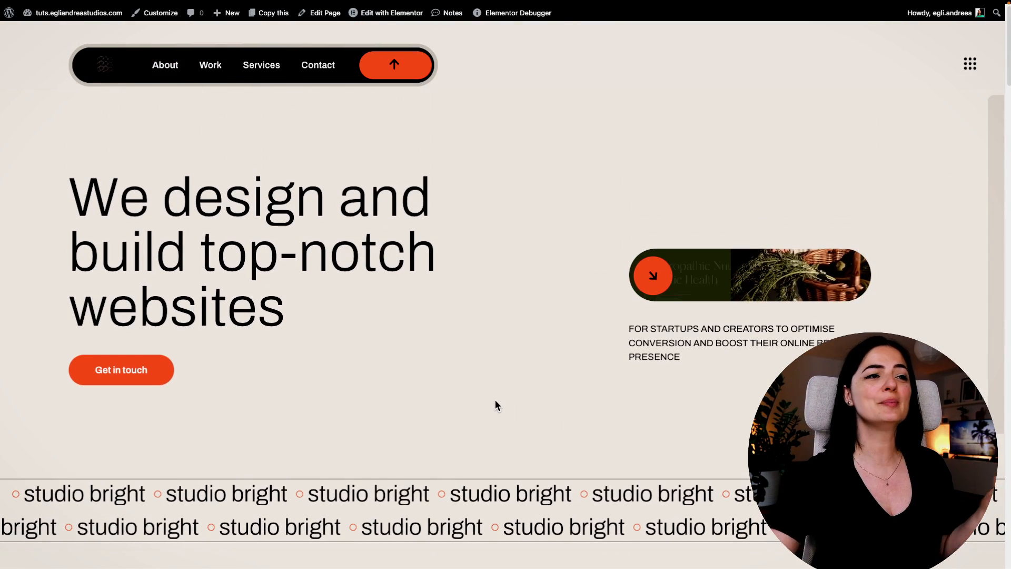